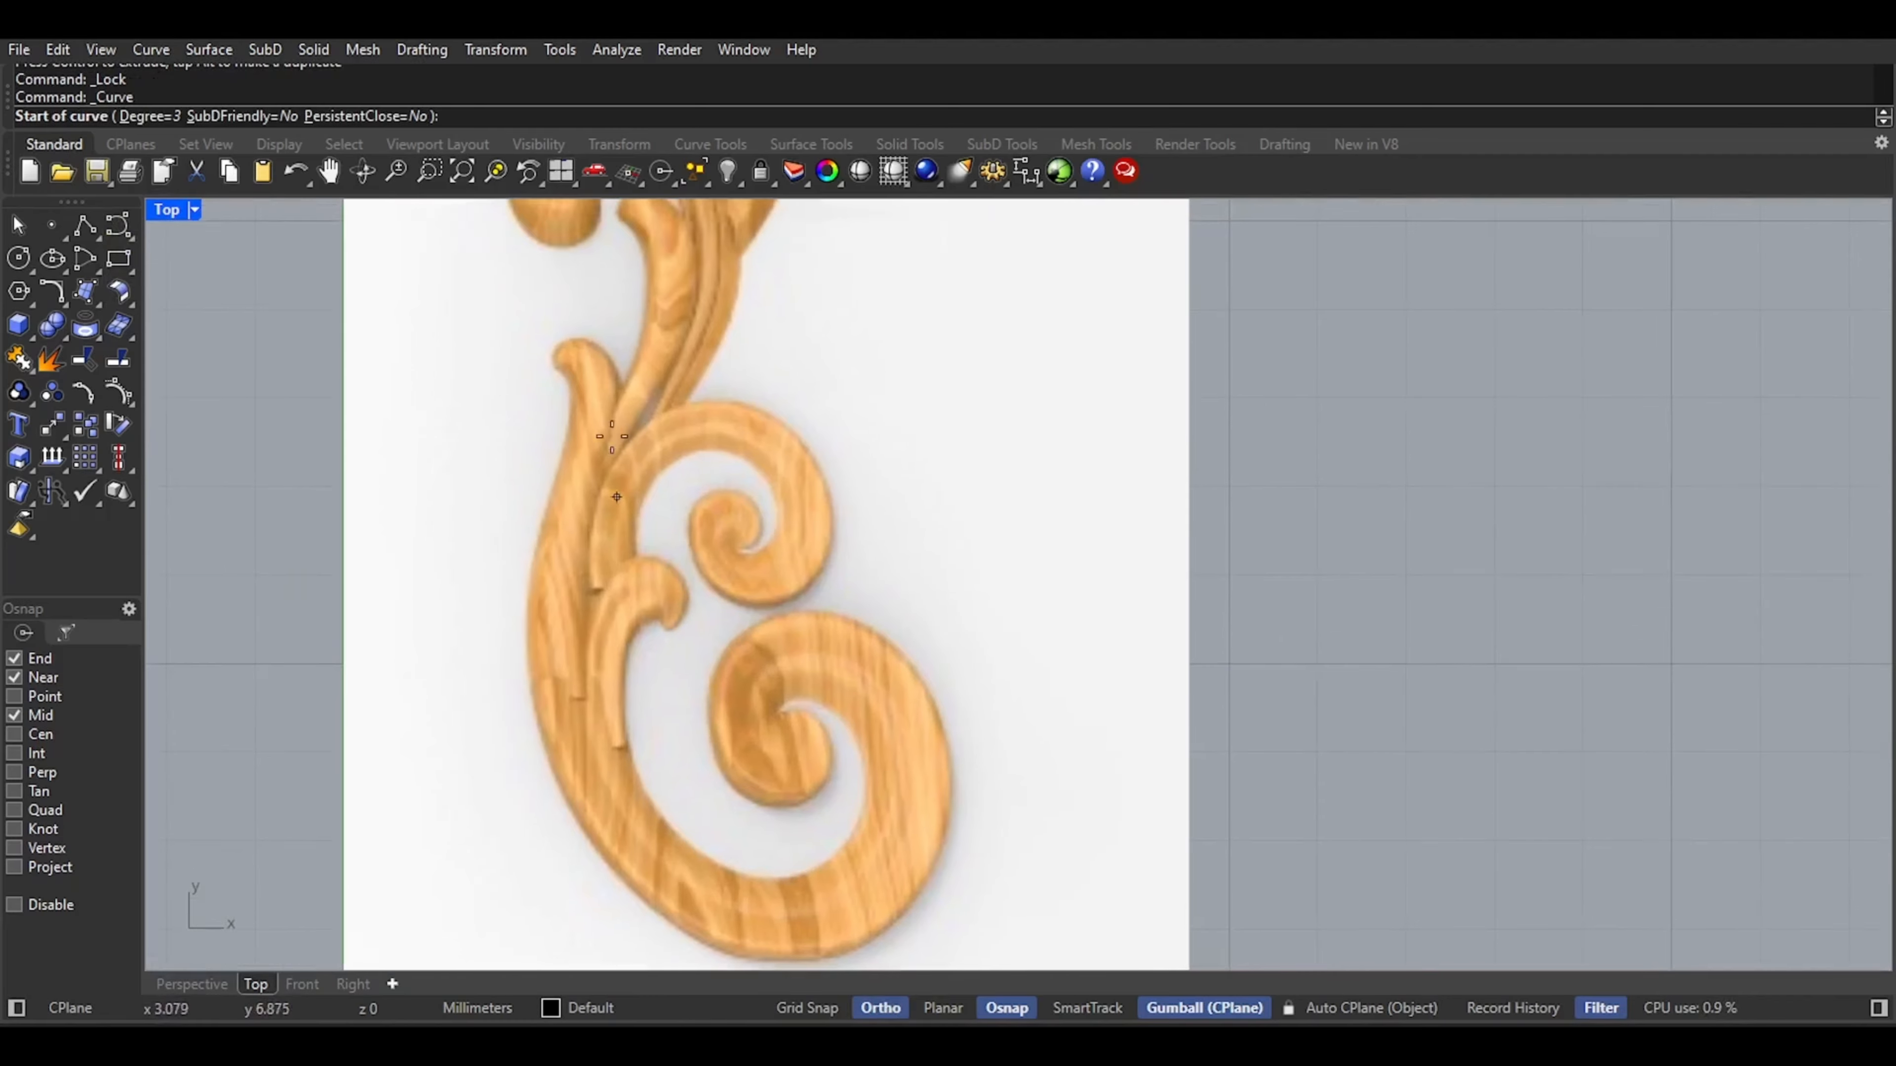
Start a degree-3 curve at the lower leaf's tip and trace over its top and down the inner side of the stem
left_click(468, 390)
left_click(529, 337)
left_click(634, 343)
left_click(715, 448)
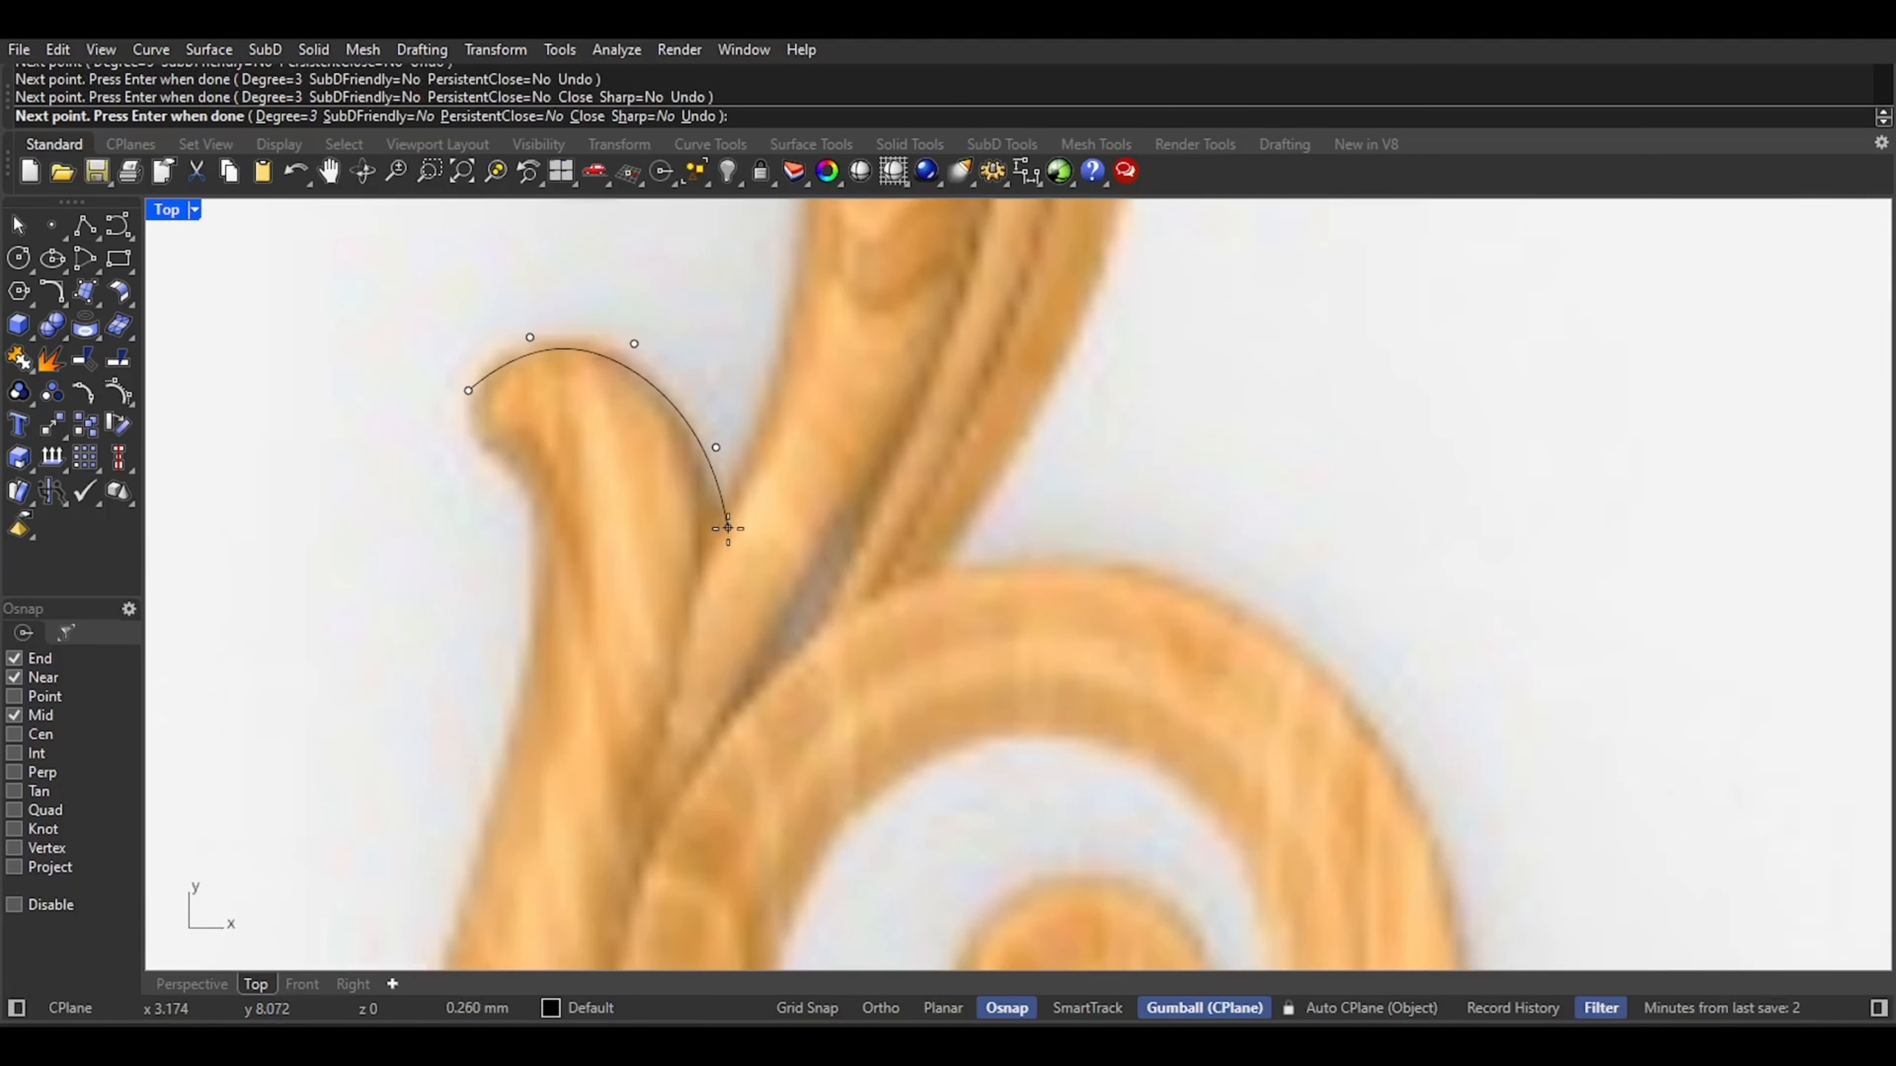
left_click(709, 587)
scroll(713, 587, "down", 6)
right_click_drag(687, 734, 745, 515)
left_click(721, 590)
right_click_drag(689, 740, 715, 549)
scroll(735, 626, "down", 2)
Continue the curve along the large lower scroll's inner edge up to the notch at the spiral's centre
left_click(785, 795)
left_click(883, 887)
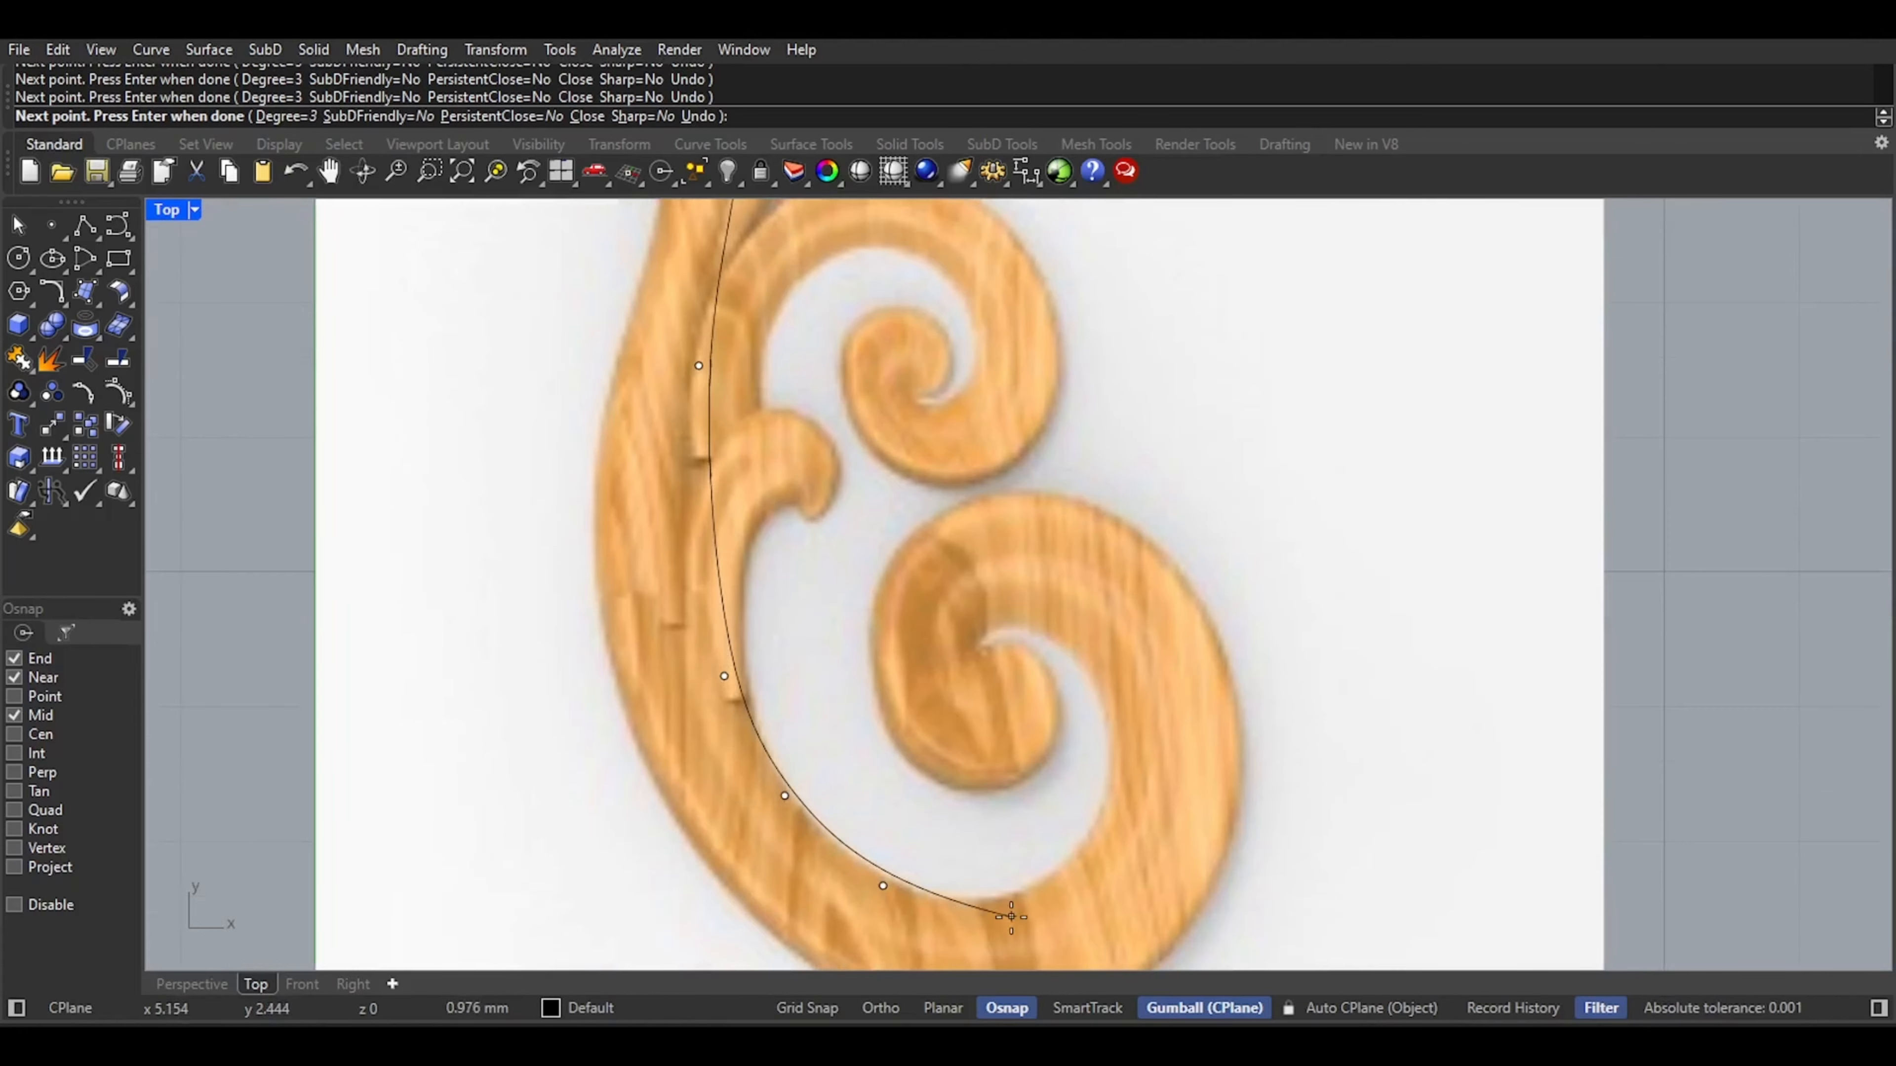
left_click(1106, 824)
left_click(1132, 704)
left_click(1069, 621)
scroll(1018, 621, "up", 8)
left_click(997, 620)
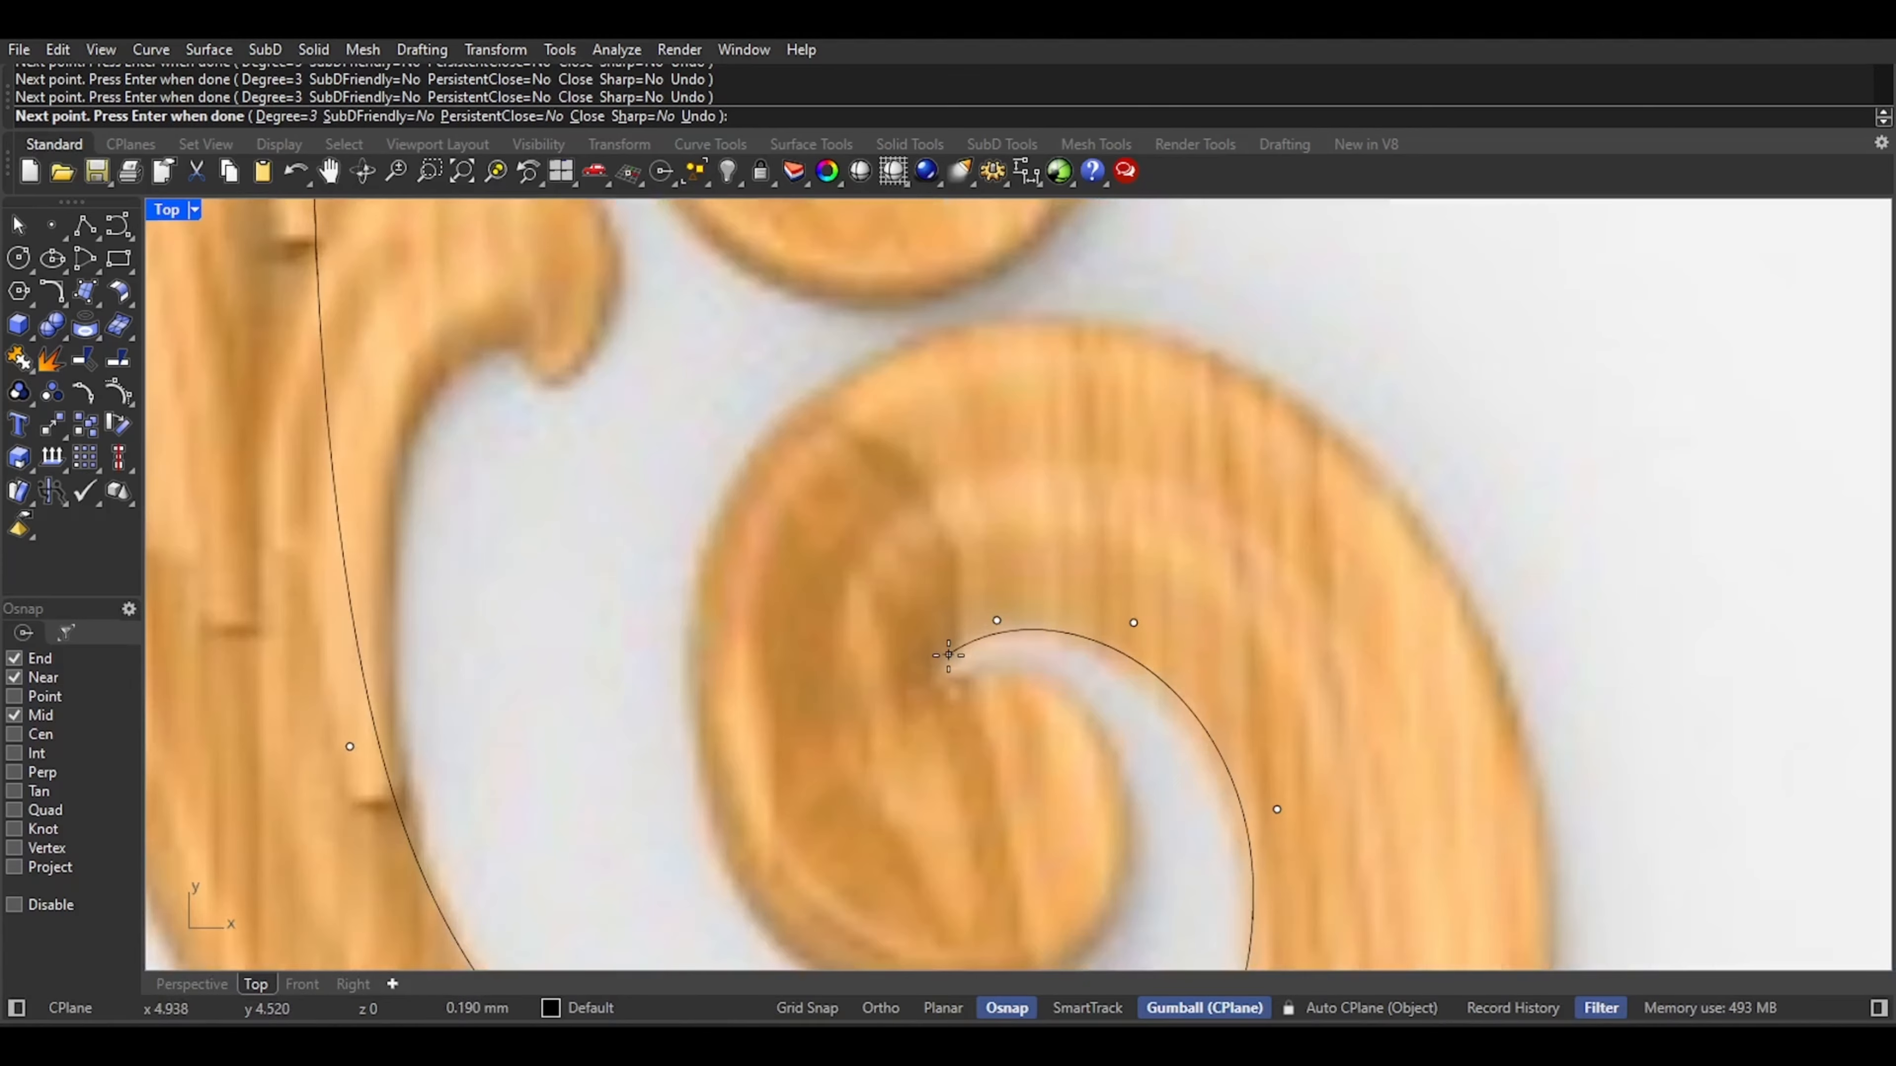
Correct the last point, trace the spiral's inner curl down to its lowest point and finish the curve
key("ctrl+z")
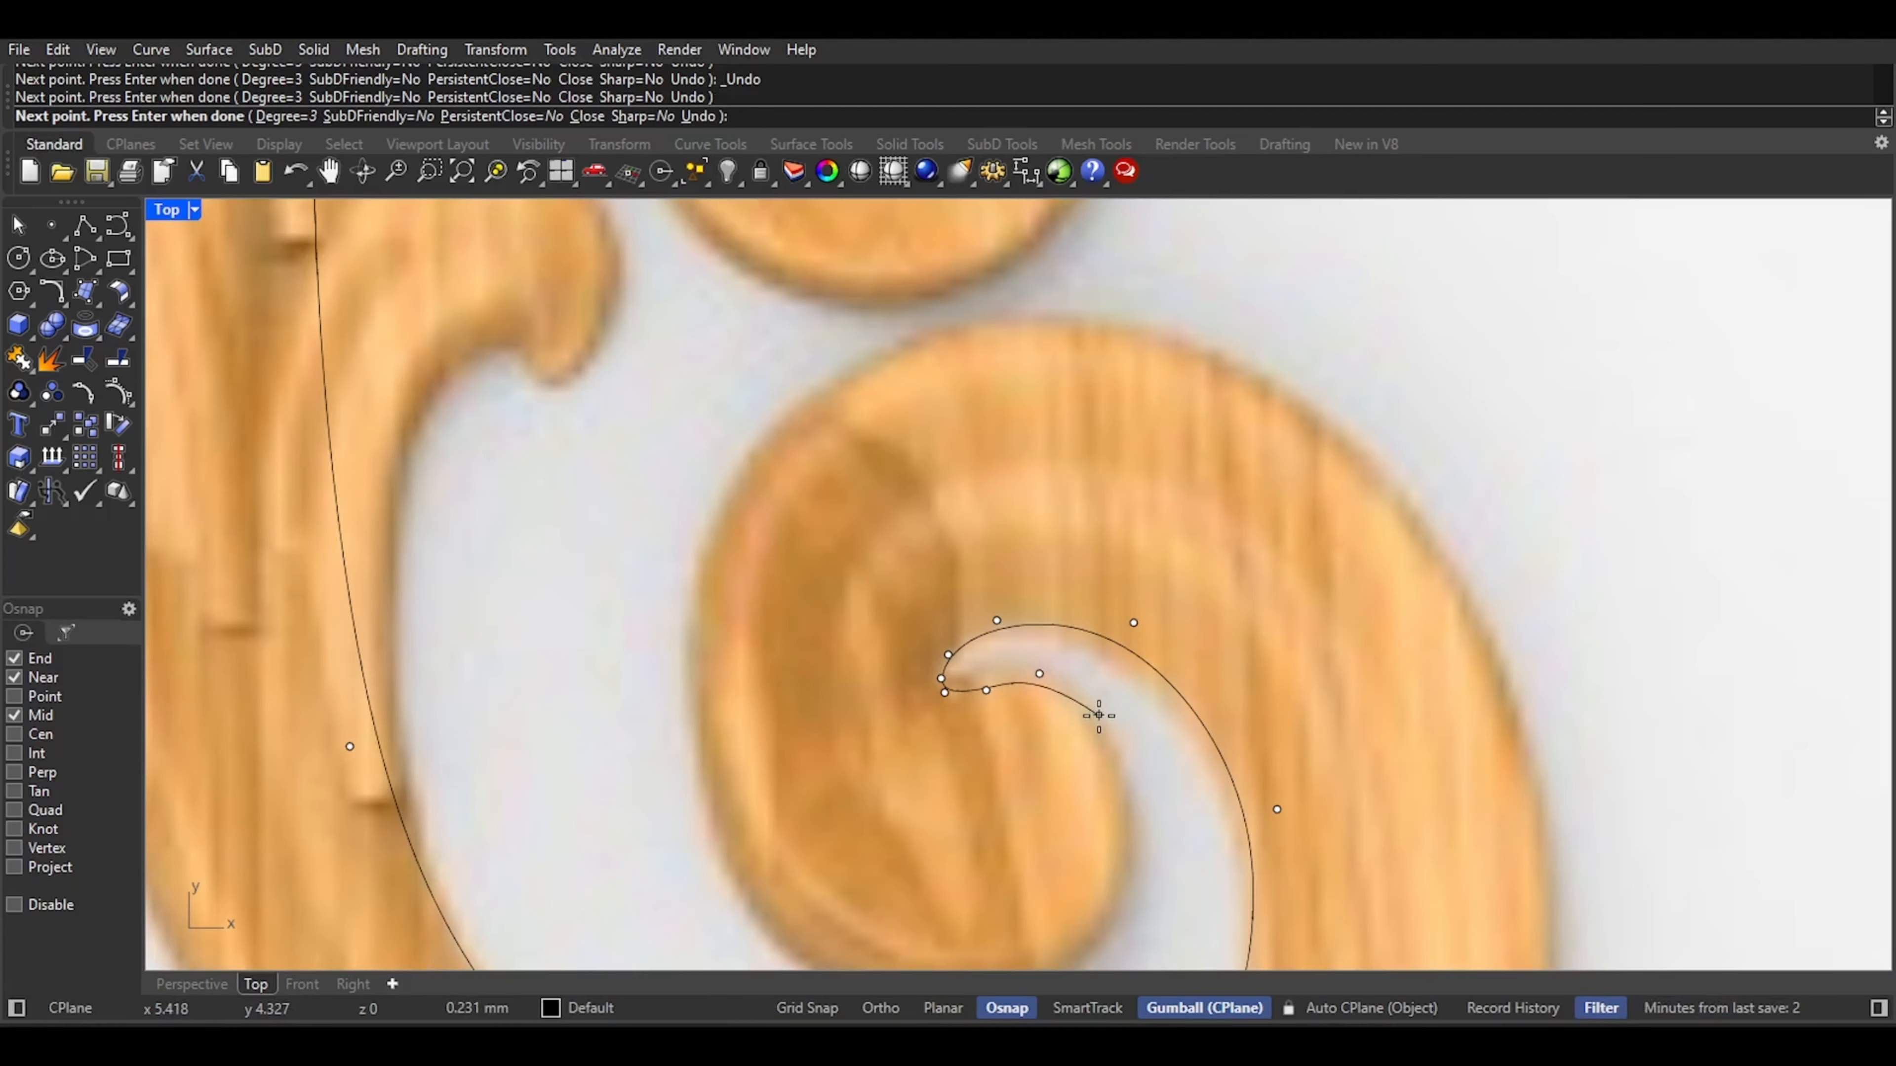
left_click(1032, 677)
left_click(1099, 716)
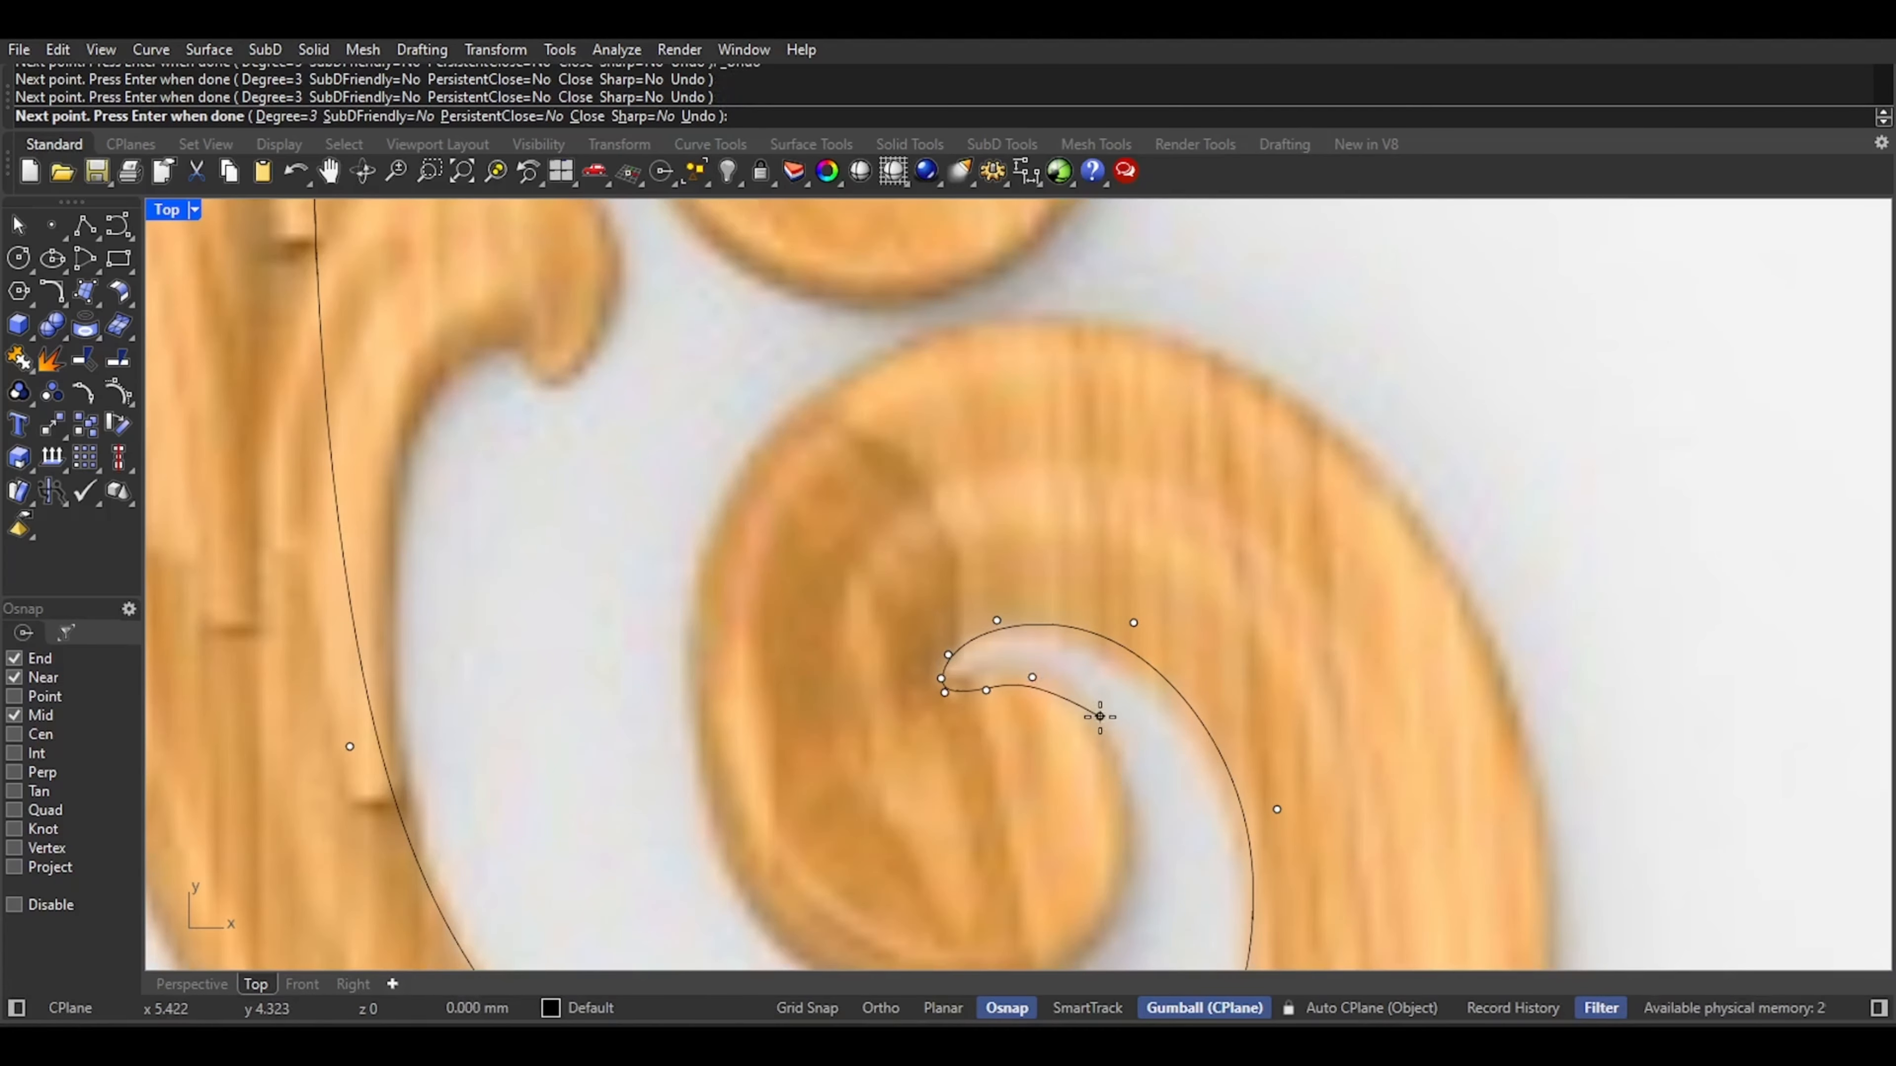
left_click(1144, 805)
right_click_drag(1108, 889, 1156, 680)
left_click(1186, 702)
left_click(1126, 783)
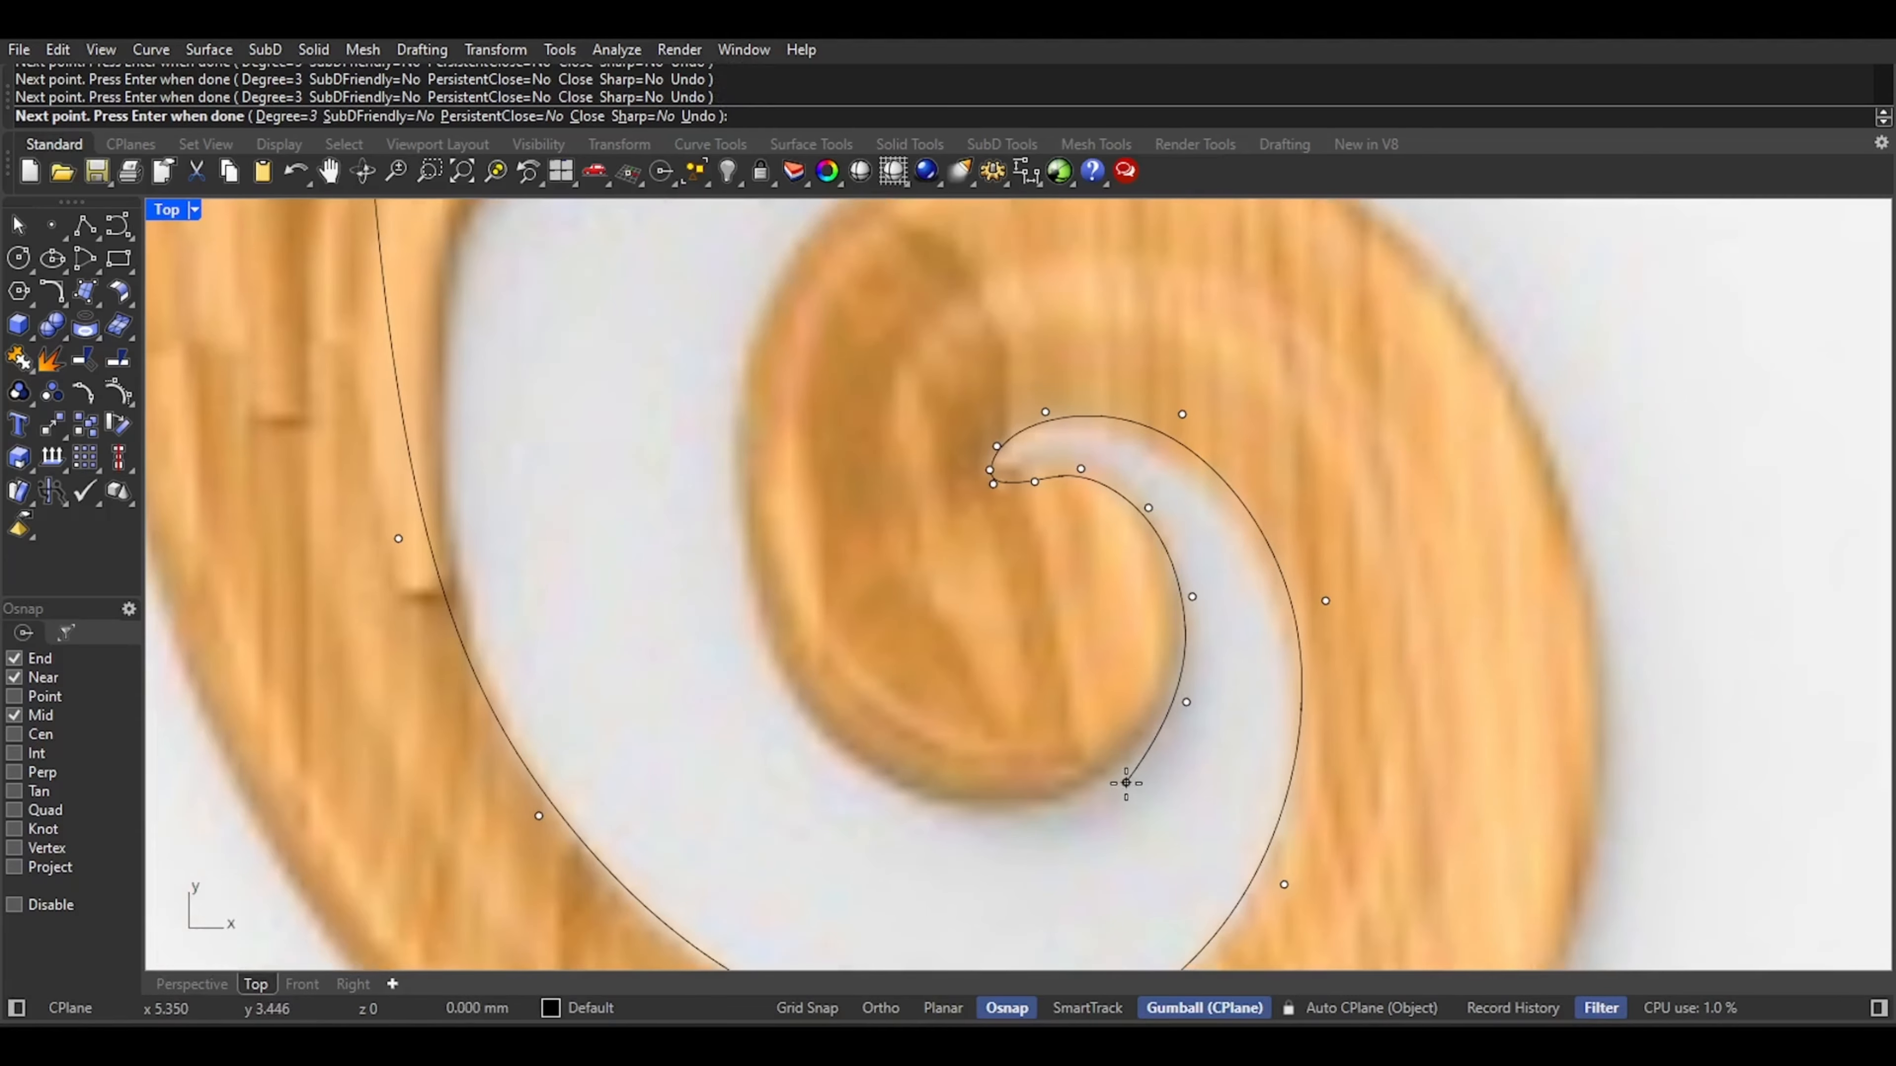
left_click(1011, 810)
key("Return")
scroll(993, 776, "down", 2)
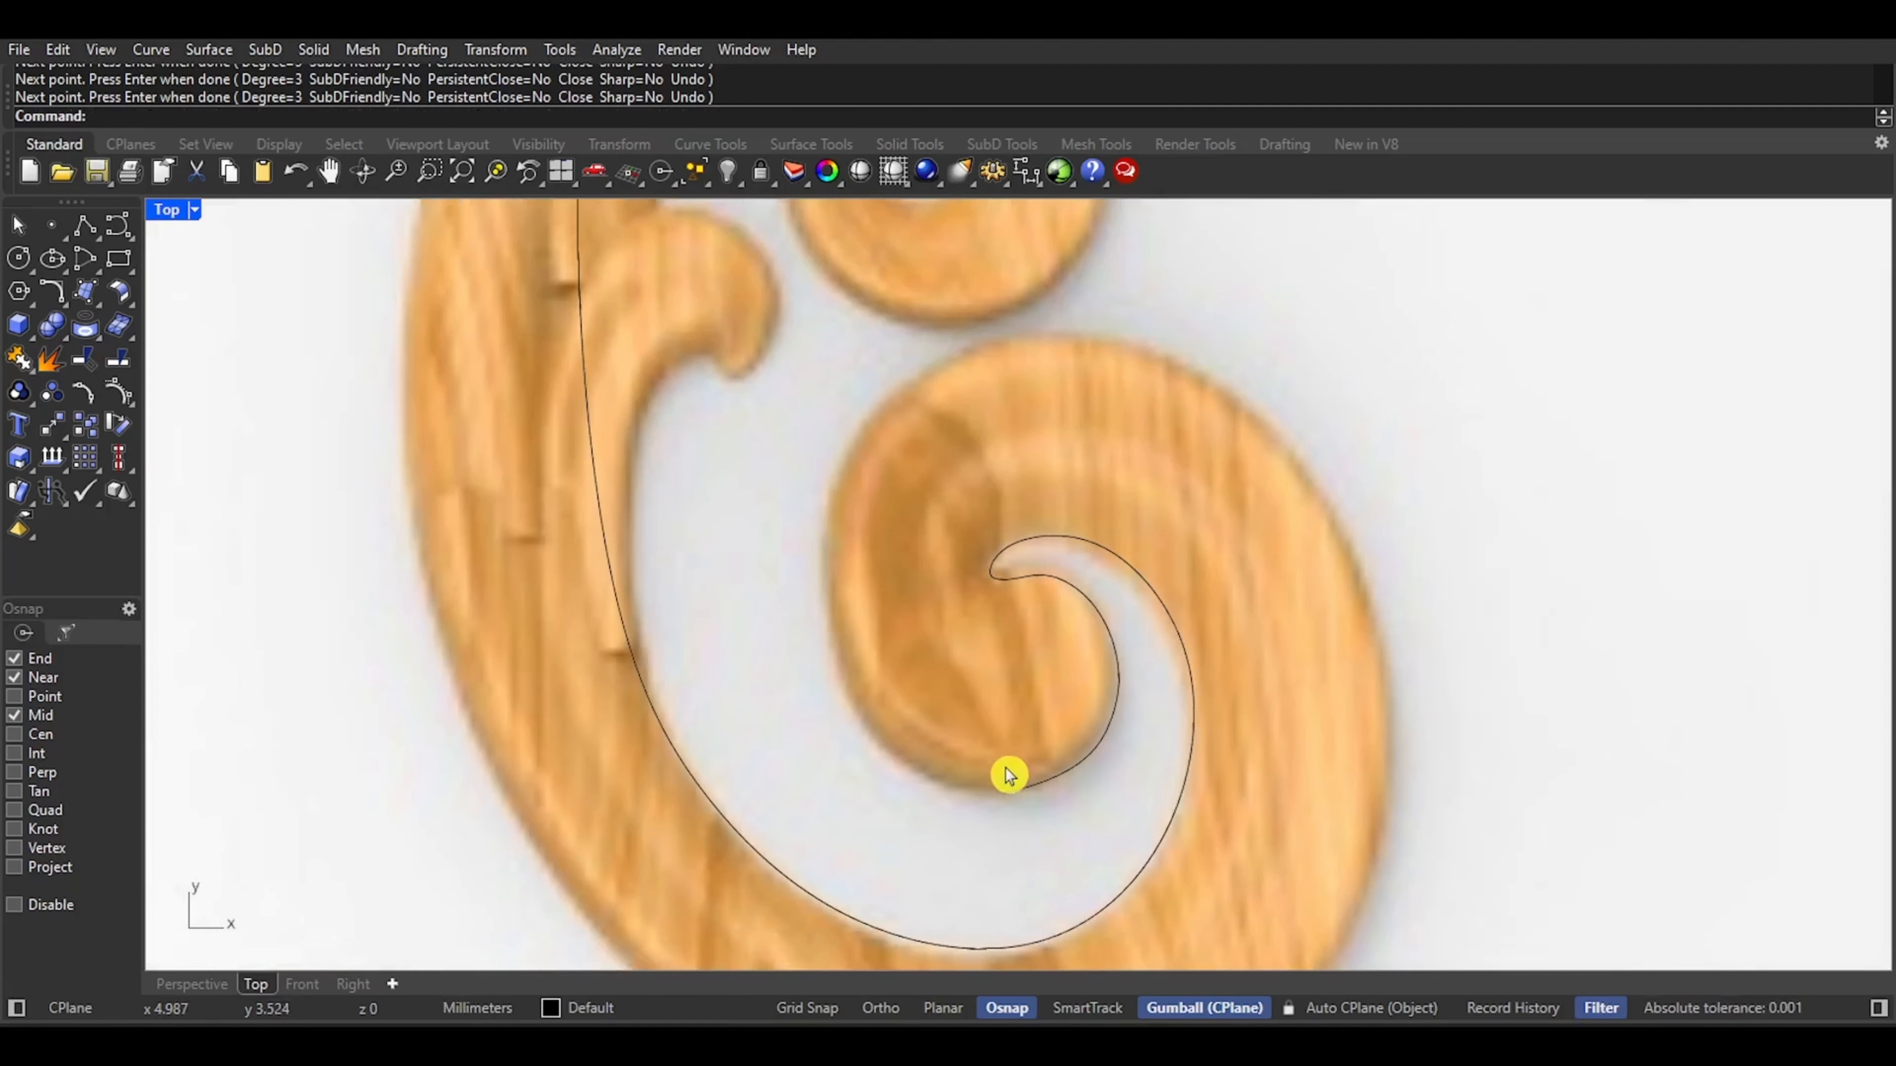
Start a second curve at the first curve's end on the curl and trace the spiral's left side and top
key("Return")
left_click(1001, 793)
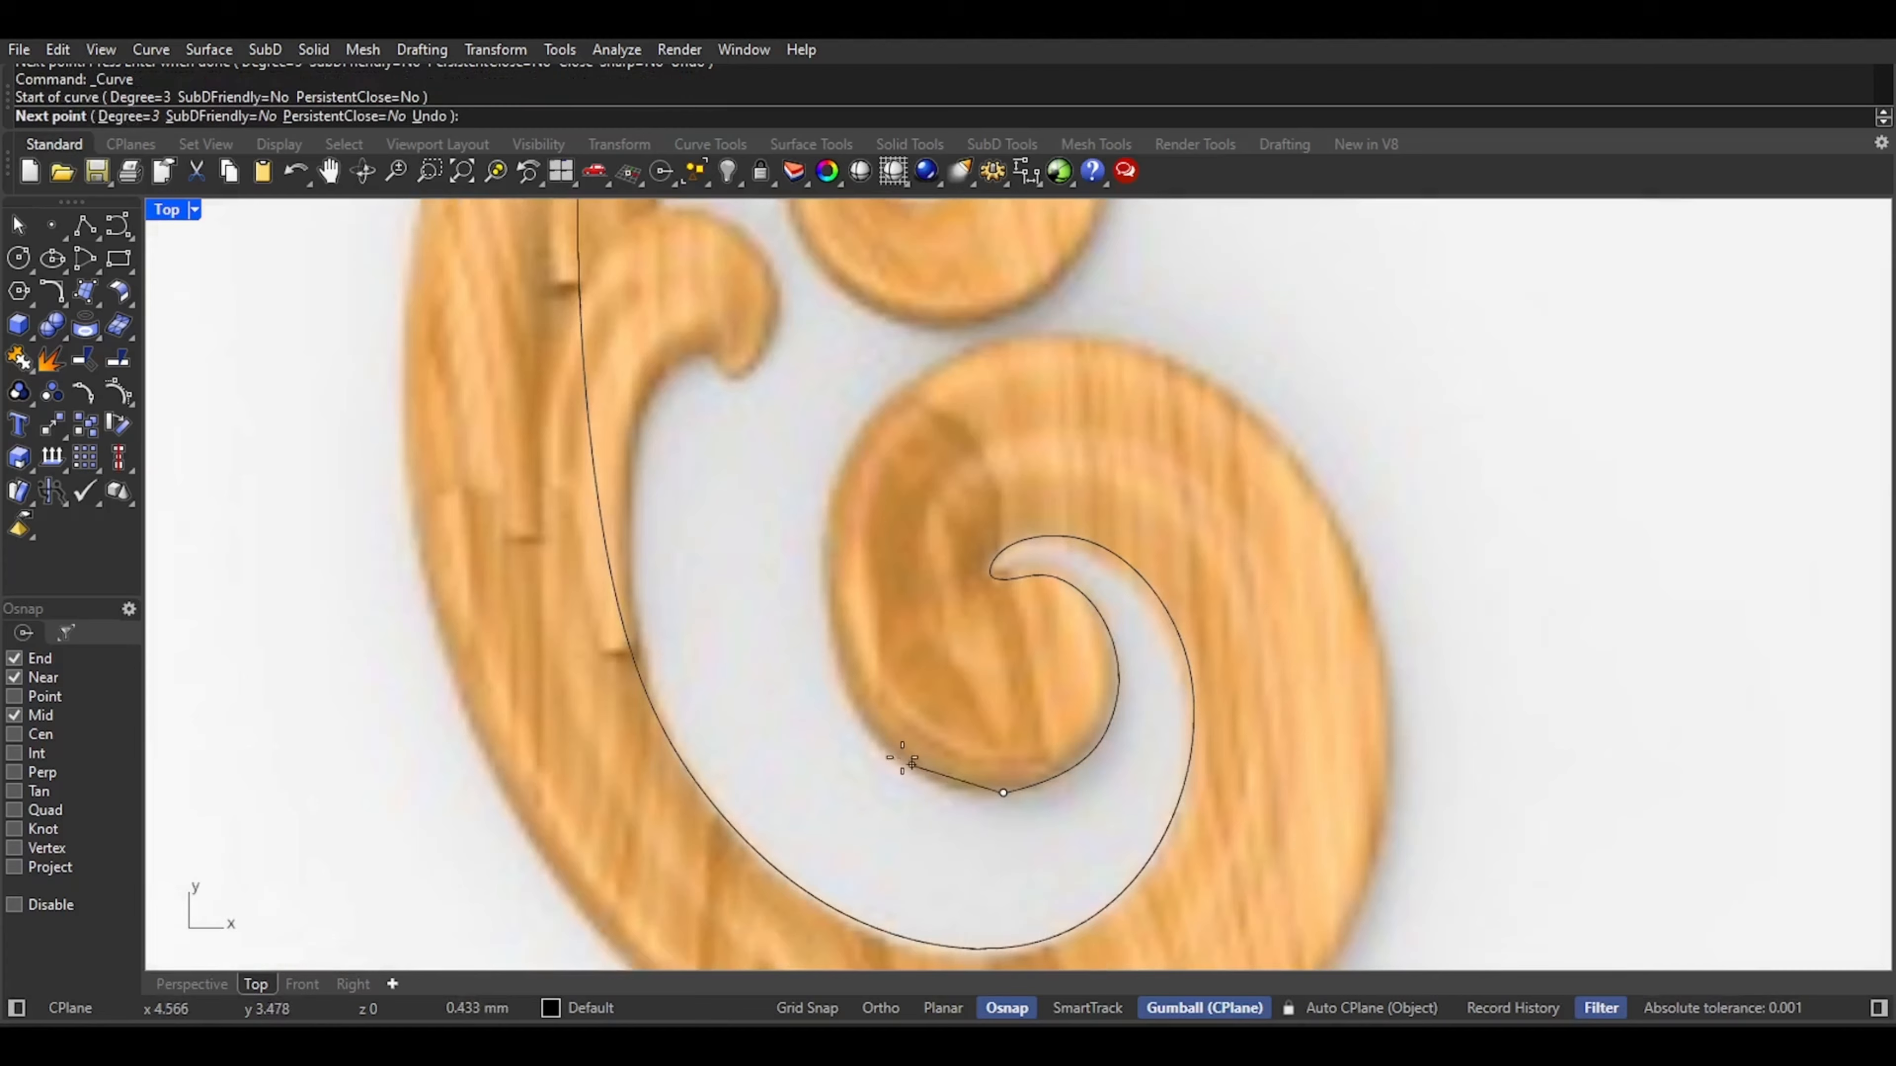
left_click(878, 772)
left_click(821, 521)
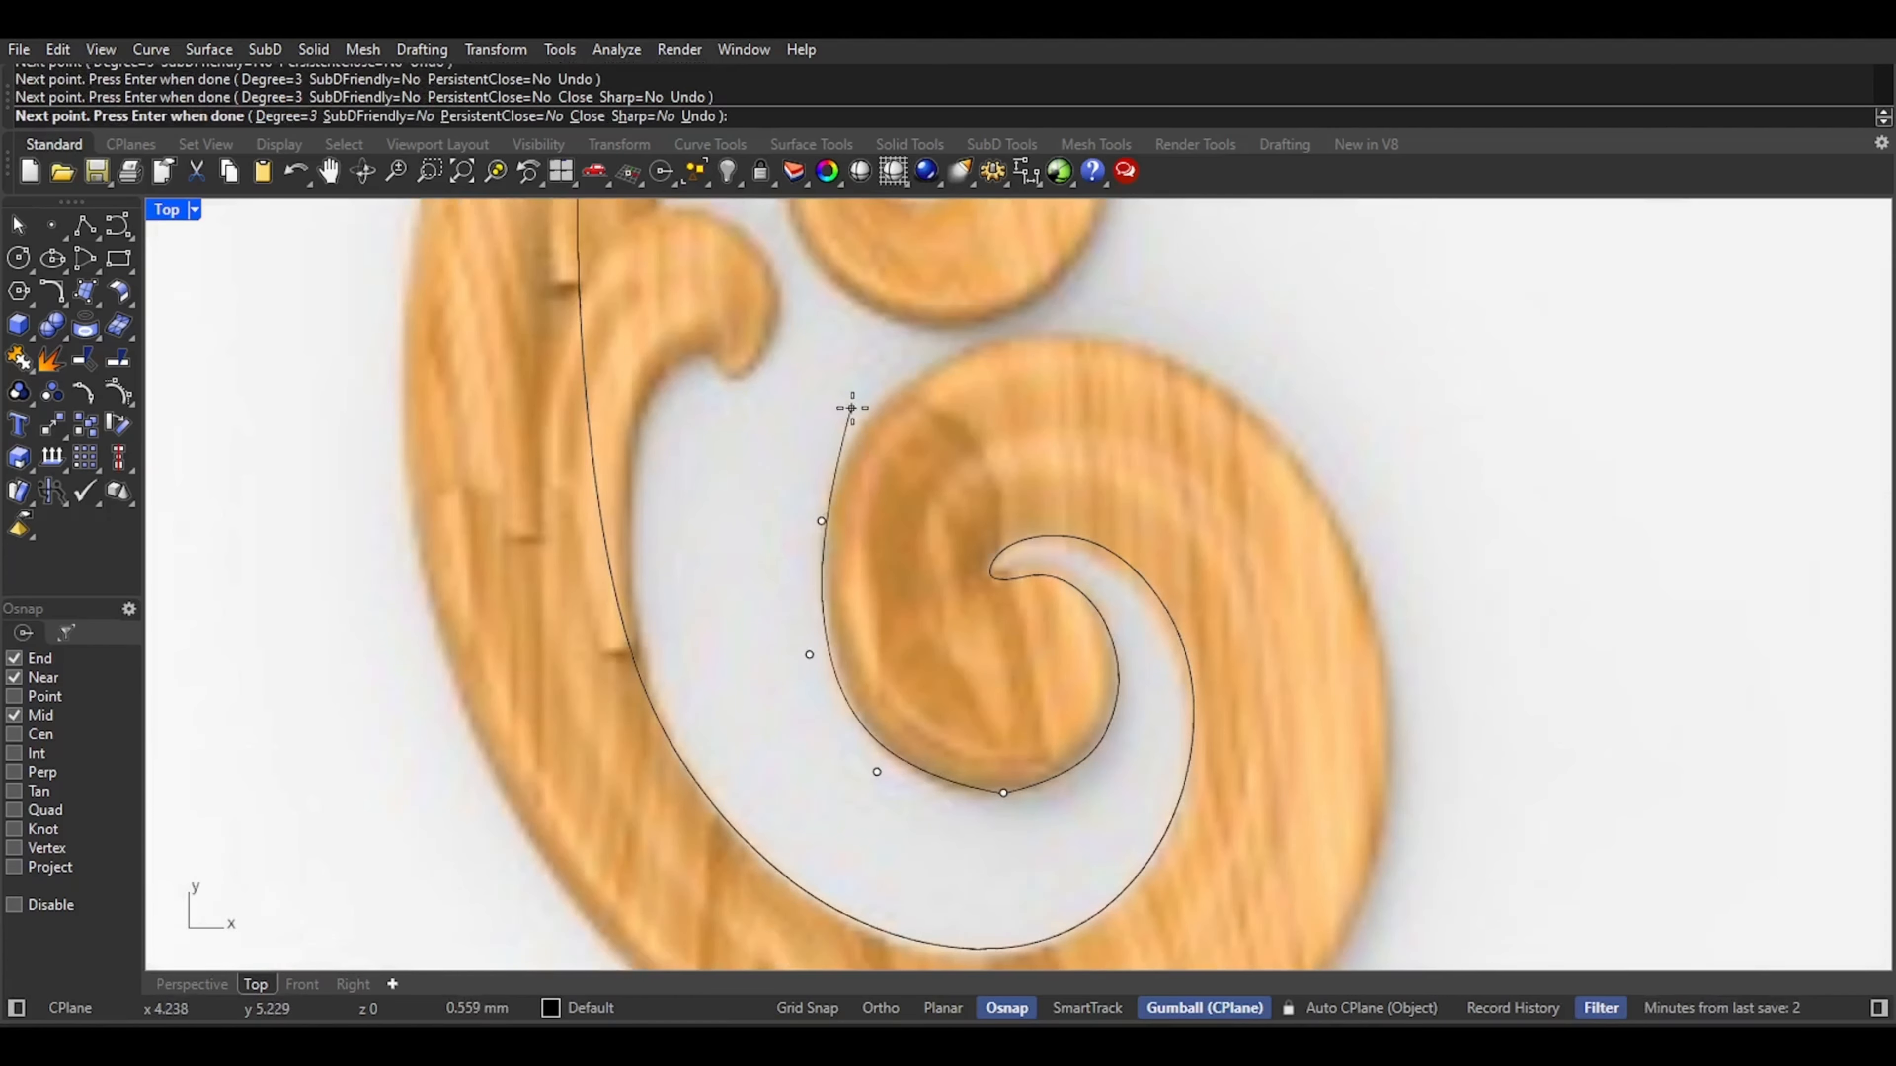
left_click(869, 407)
left_click(1151, 338)
left_click(1300, 442)
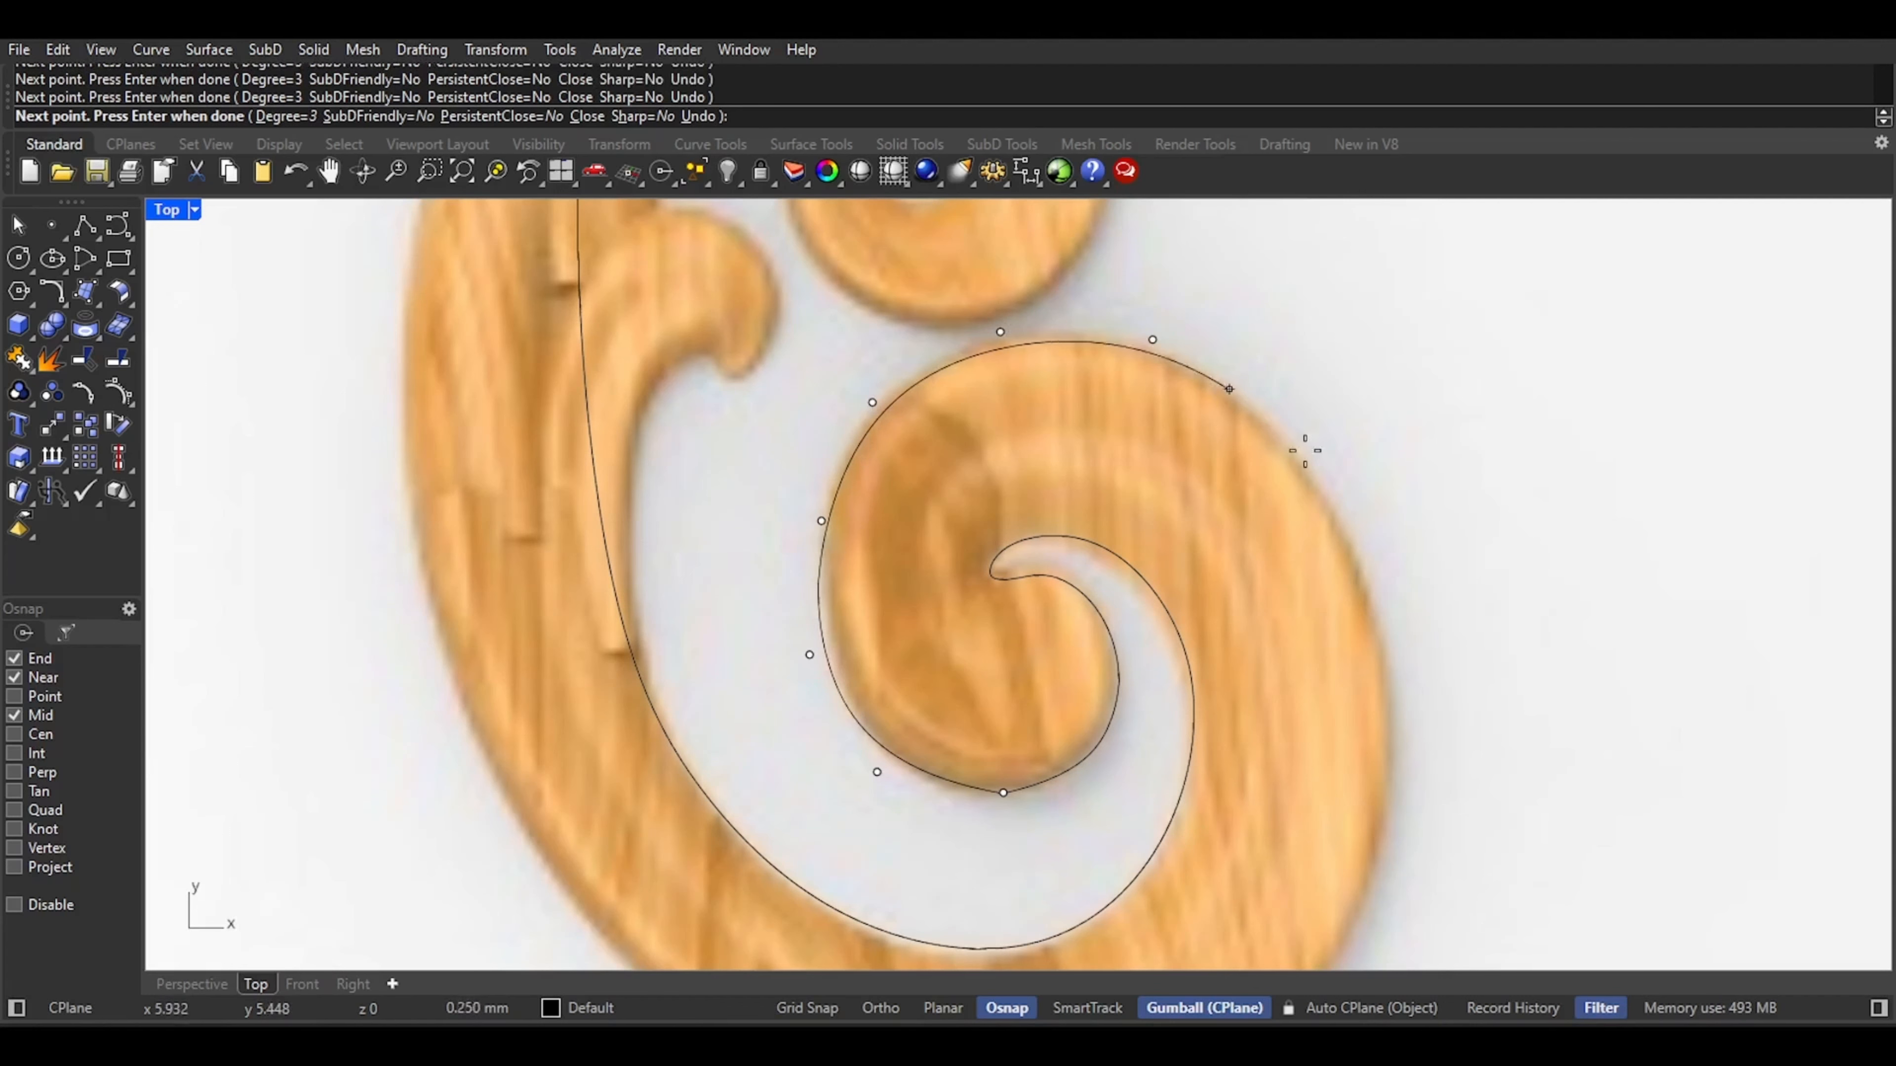
left_click(1371, 586)
Continue the second curve down the large scroll's right outer edge and around its bottom, redoing one misplaced point
right_click_drag(1371, 586, 1356, 331)
left_click(1406, 489)
key("ctrl+z")
left_click(1389, 526)
left_click(1330, 729)
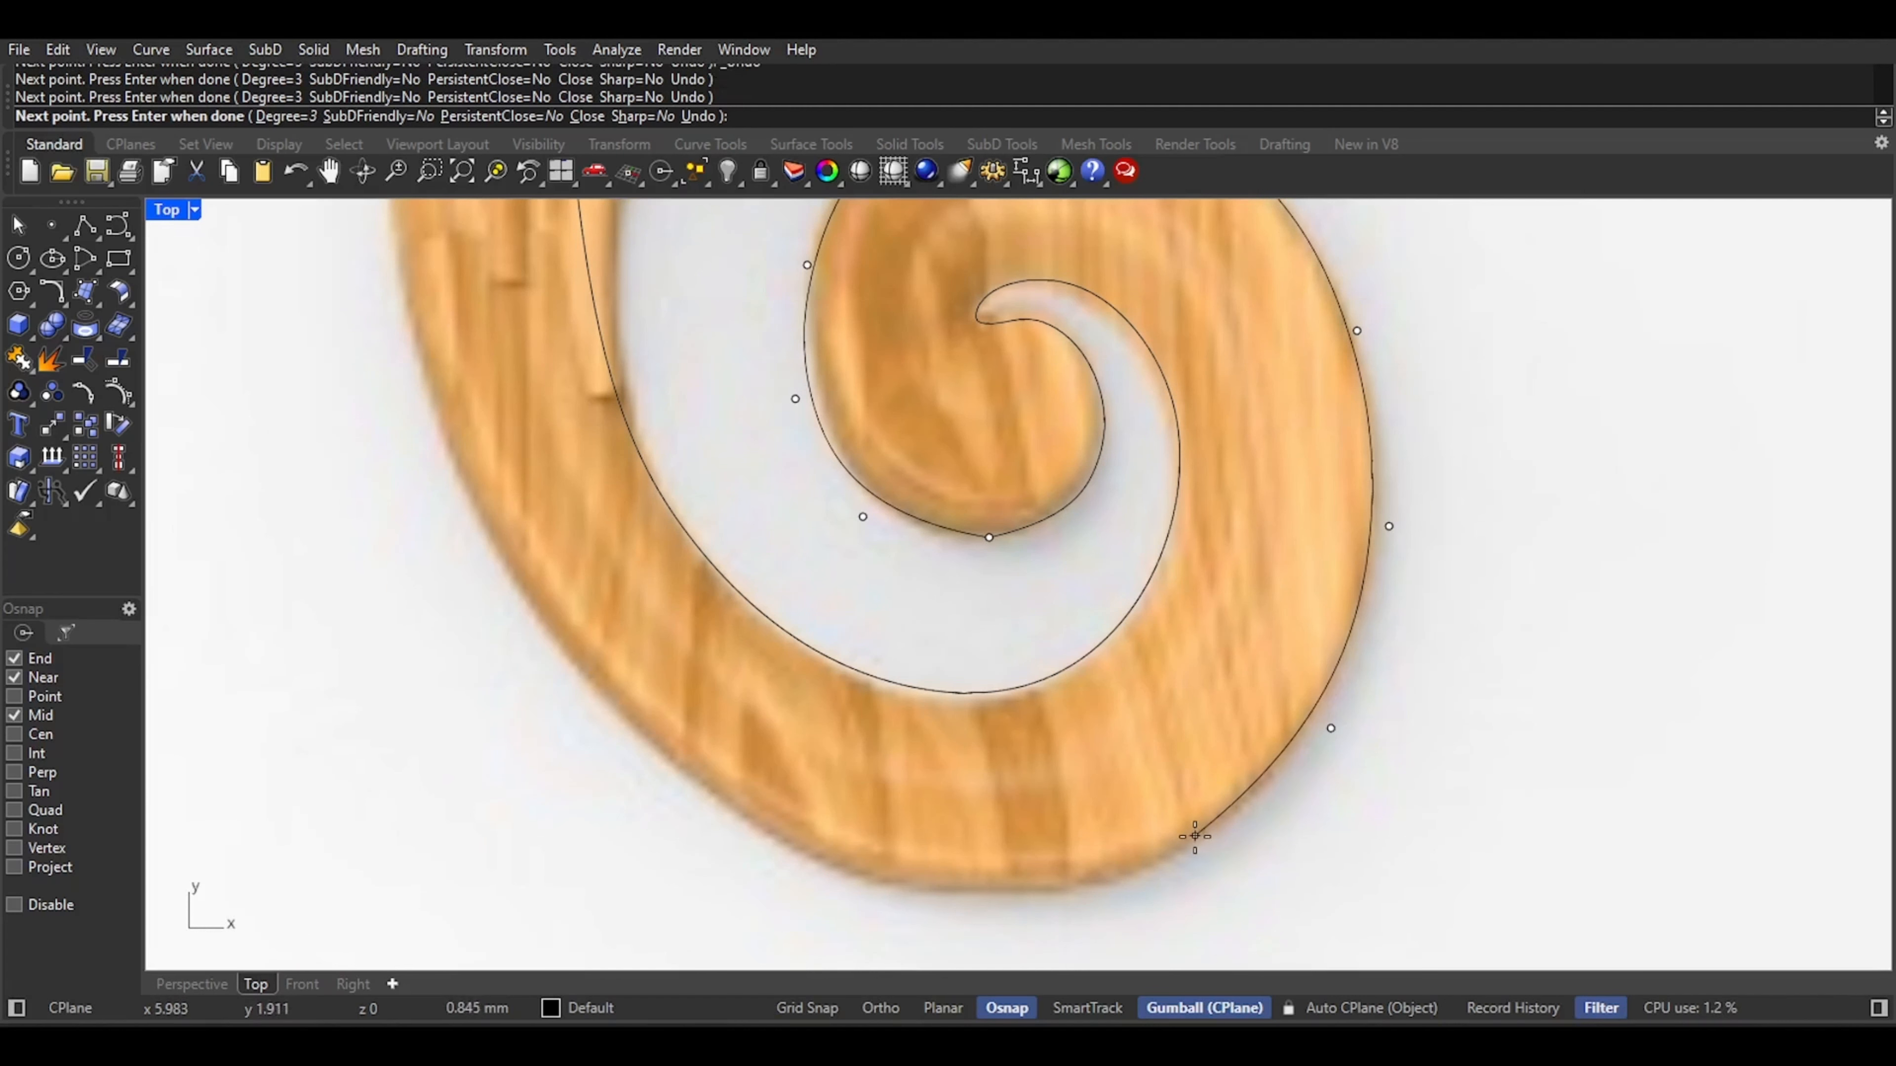
left_click(1195, 841)
left_click(1024, 906)
left_click(791, 881)
Continue the second curve up the stem's left outer edge towards the lower leaf
right_click_drag(605, 646, 821, 775)
left_click(774, 818)
right_click_drag(671, 642, 707, 690)
left_click(707, 690)
right_click_drag(664, 372, 669, 663)
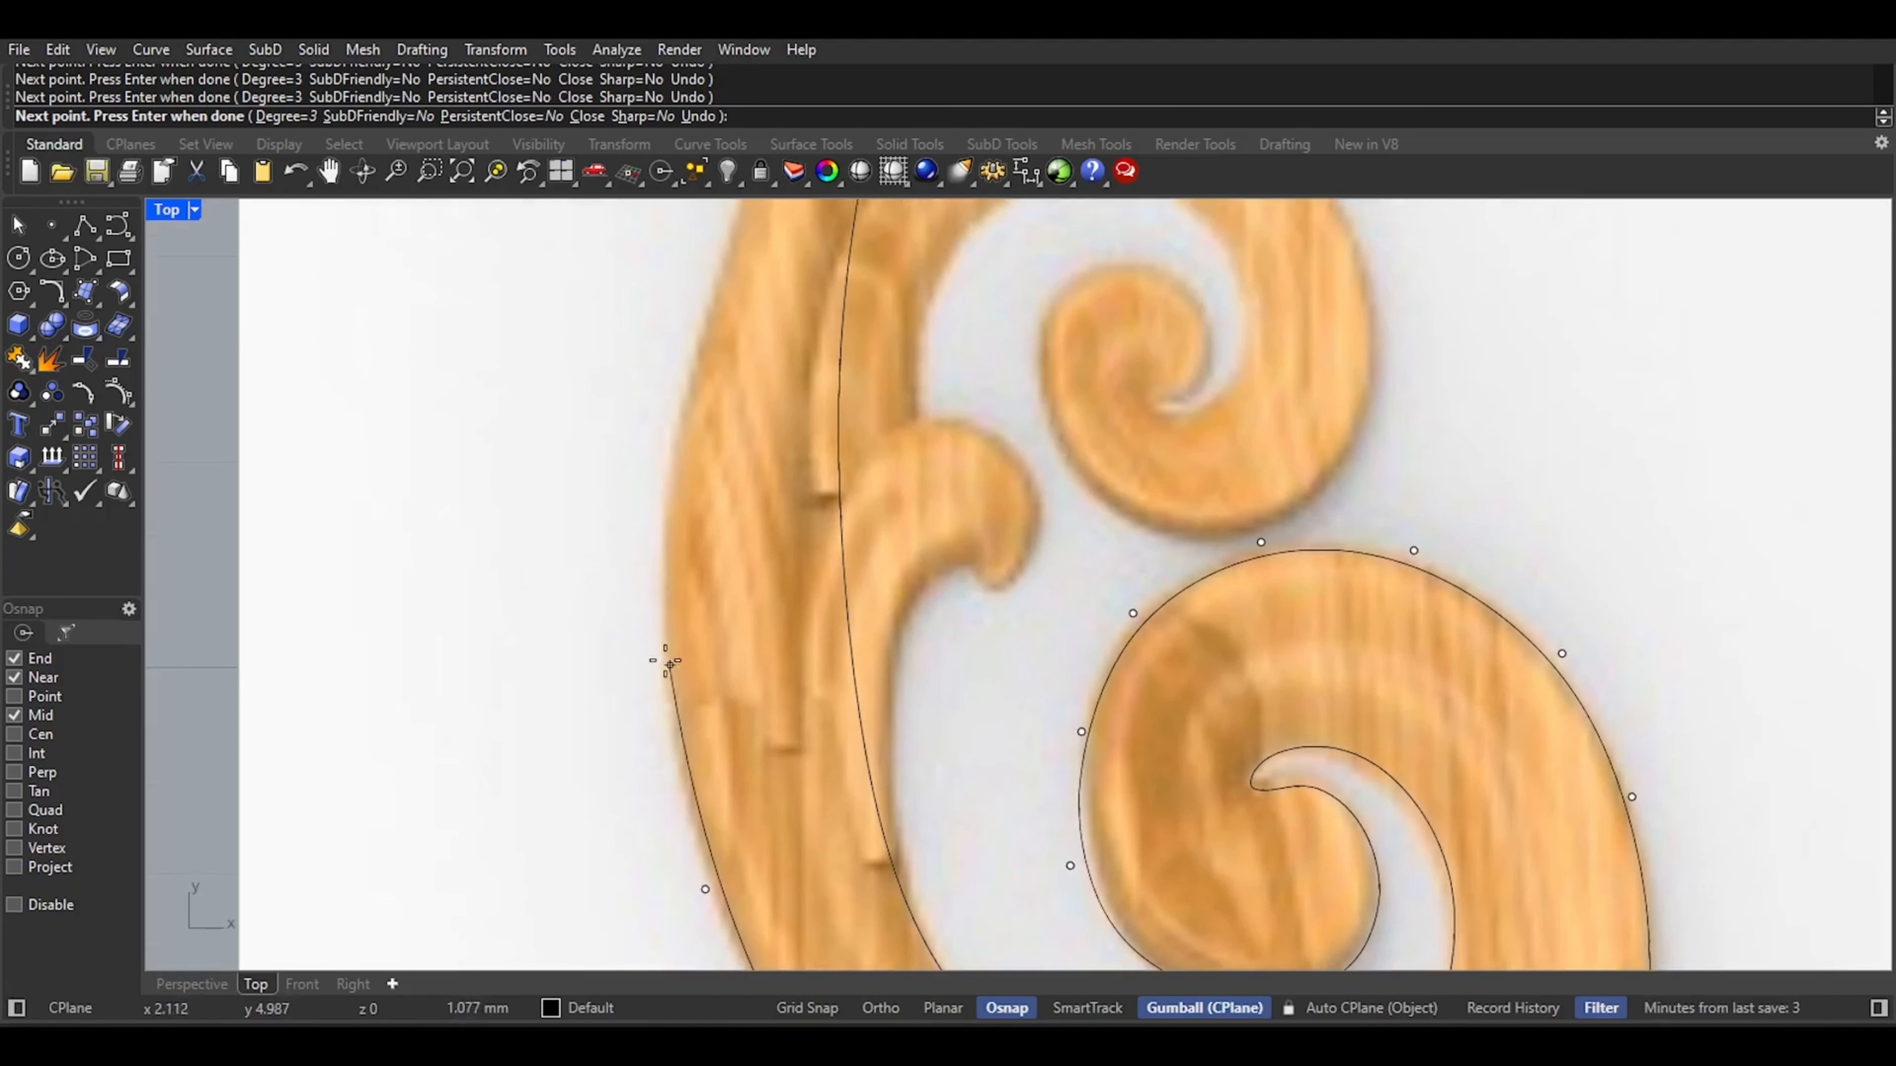
left_click(661, 656)
right_click_drag(683, 306, 664, 567)
left_click(661, 573)
right_click_drag(762, 309, 693, 572)
left_click(667, 580)
Trace the underside of the leaf's tip and end the curve at the first curve's start point
scroll(626, 525, "up", 2)
left_click(659, 546)
scroll(645, 512, "up", 4)
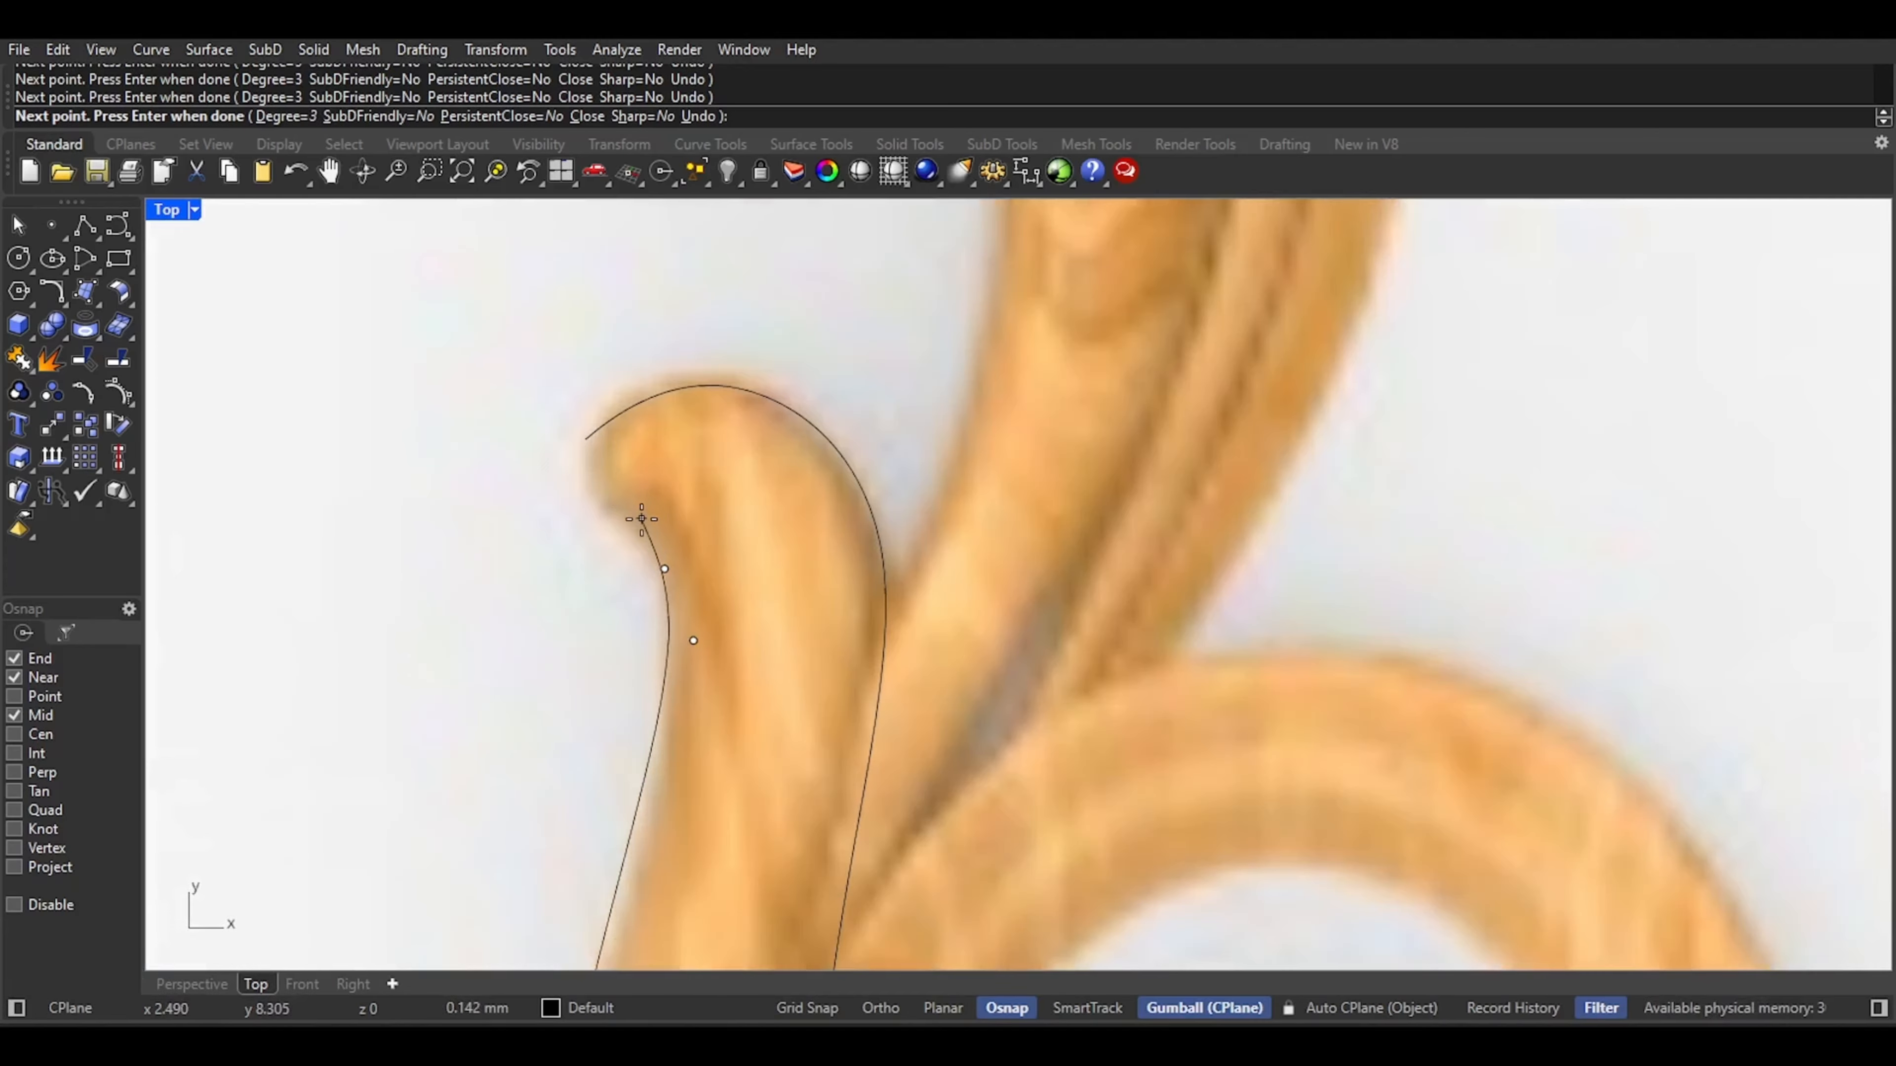
left_click(641, 519)
left_click(582, 502)
left_click(582, 445)
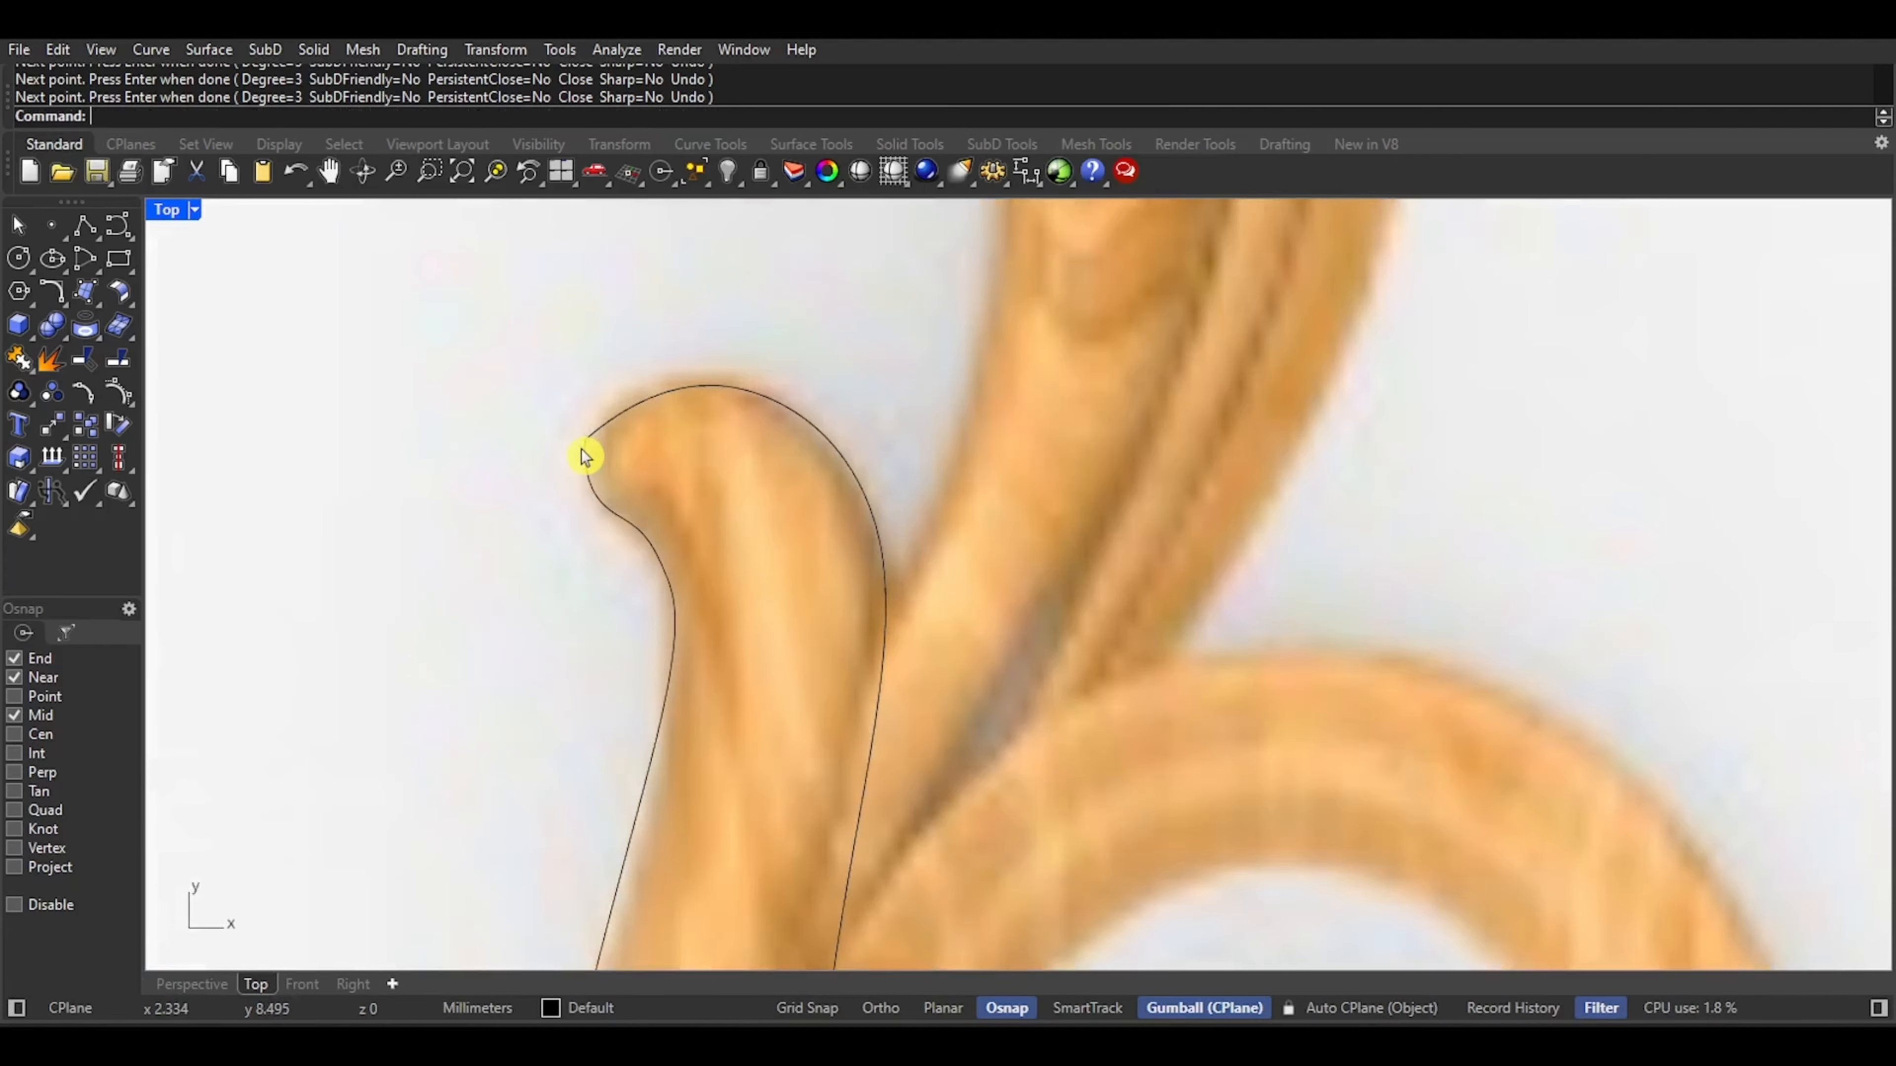
scroll(597, 459, "down", 4)
right_click_drag(609, 468, 657, 394)
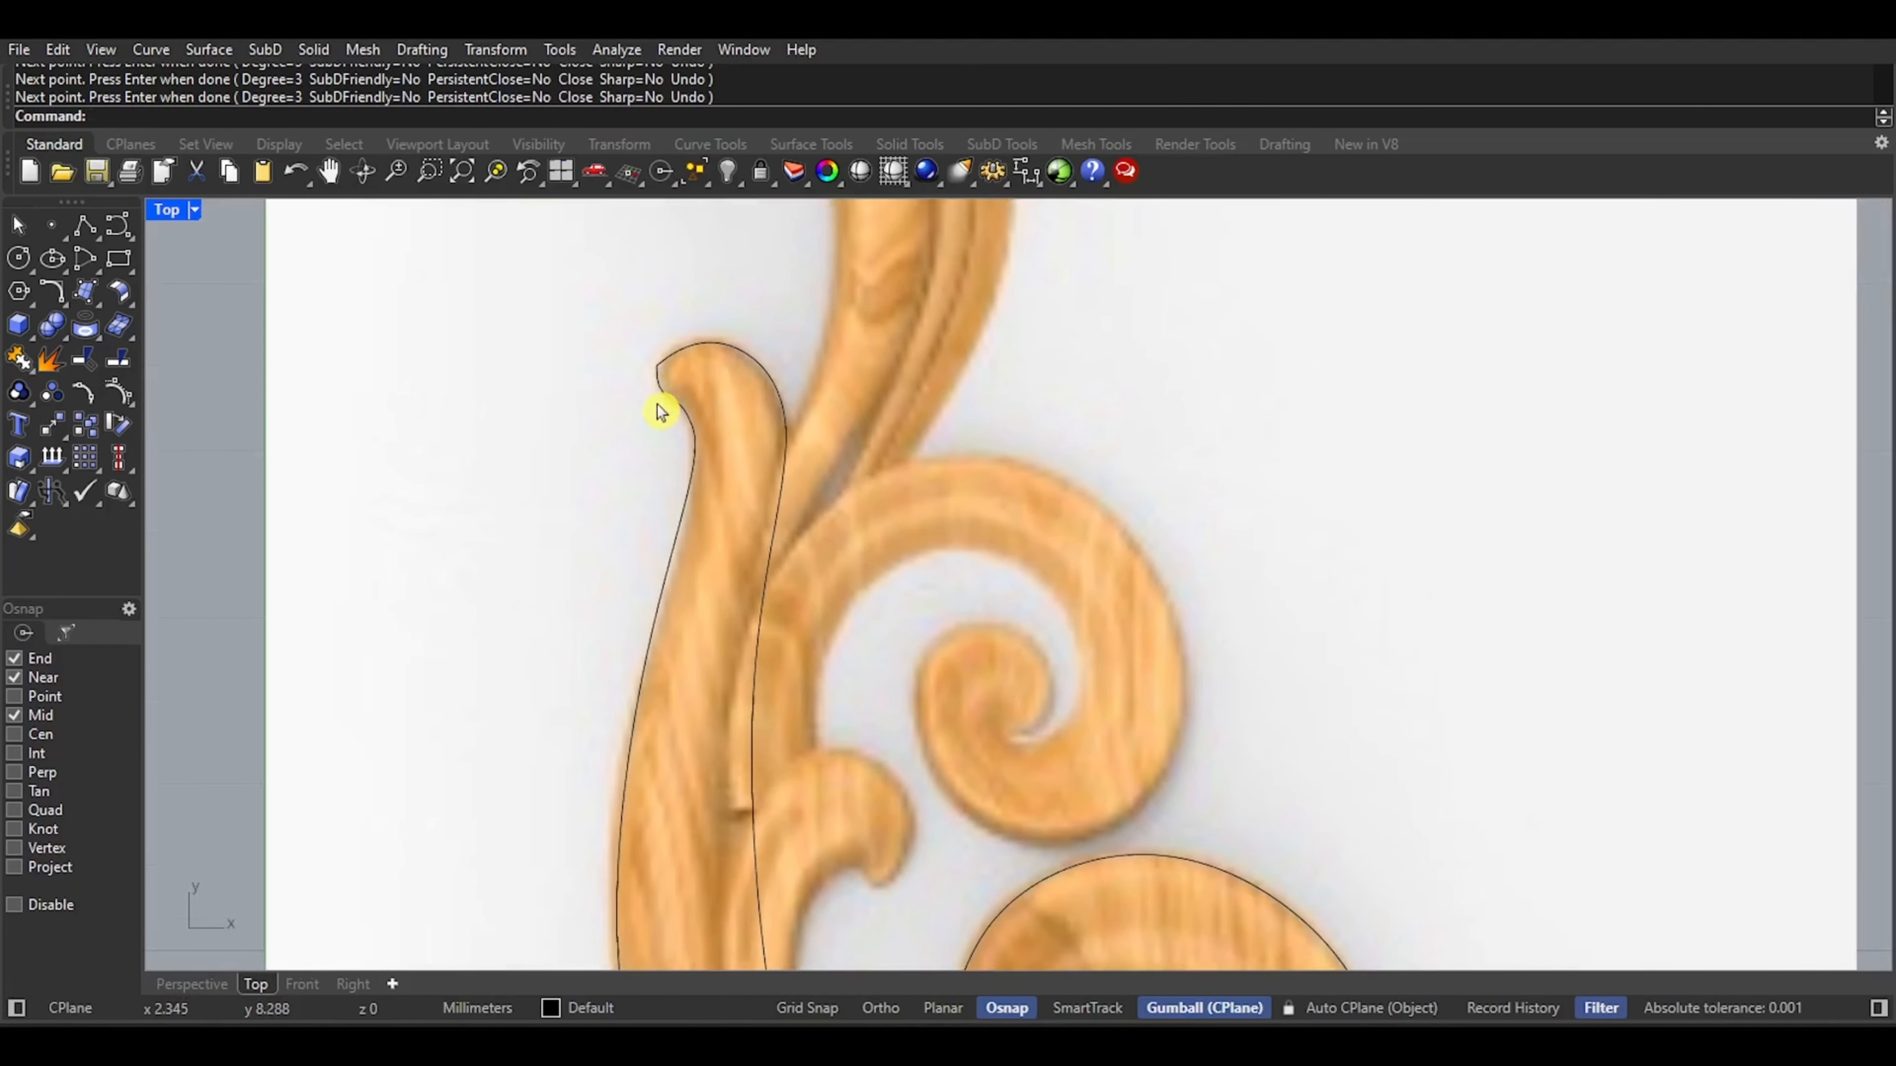
Examine the traced outline against the reference picture in the Perspective view and return to the Top view
scroll(660, 410, "down", 4)
scroll(700, 495, "down", 2)
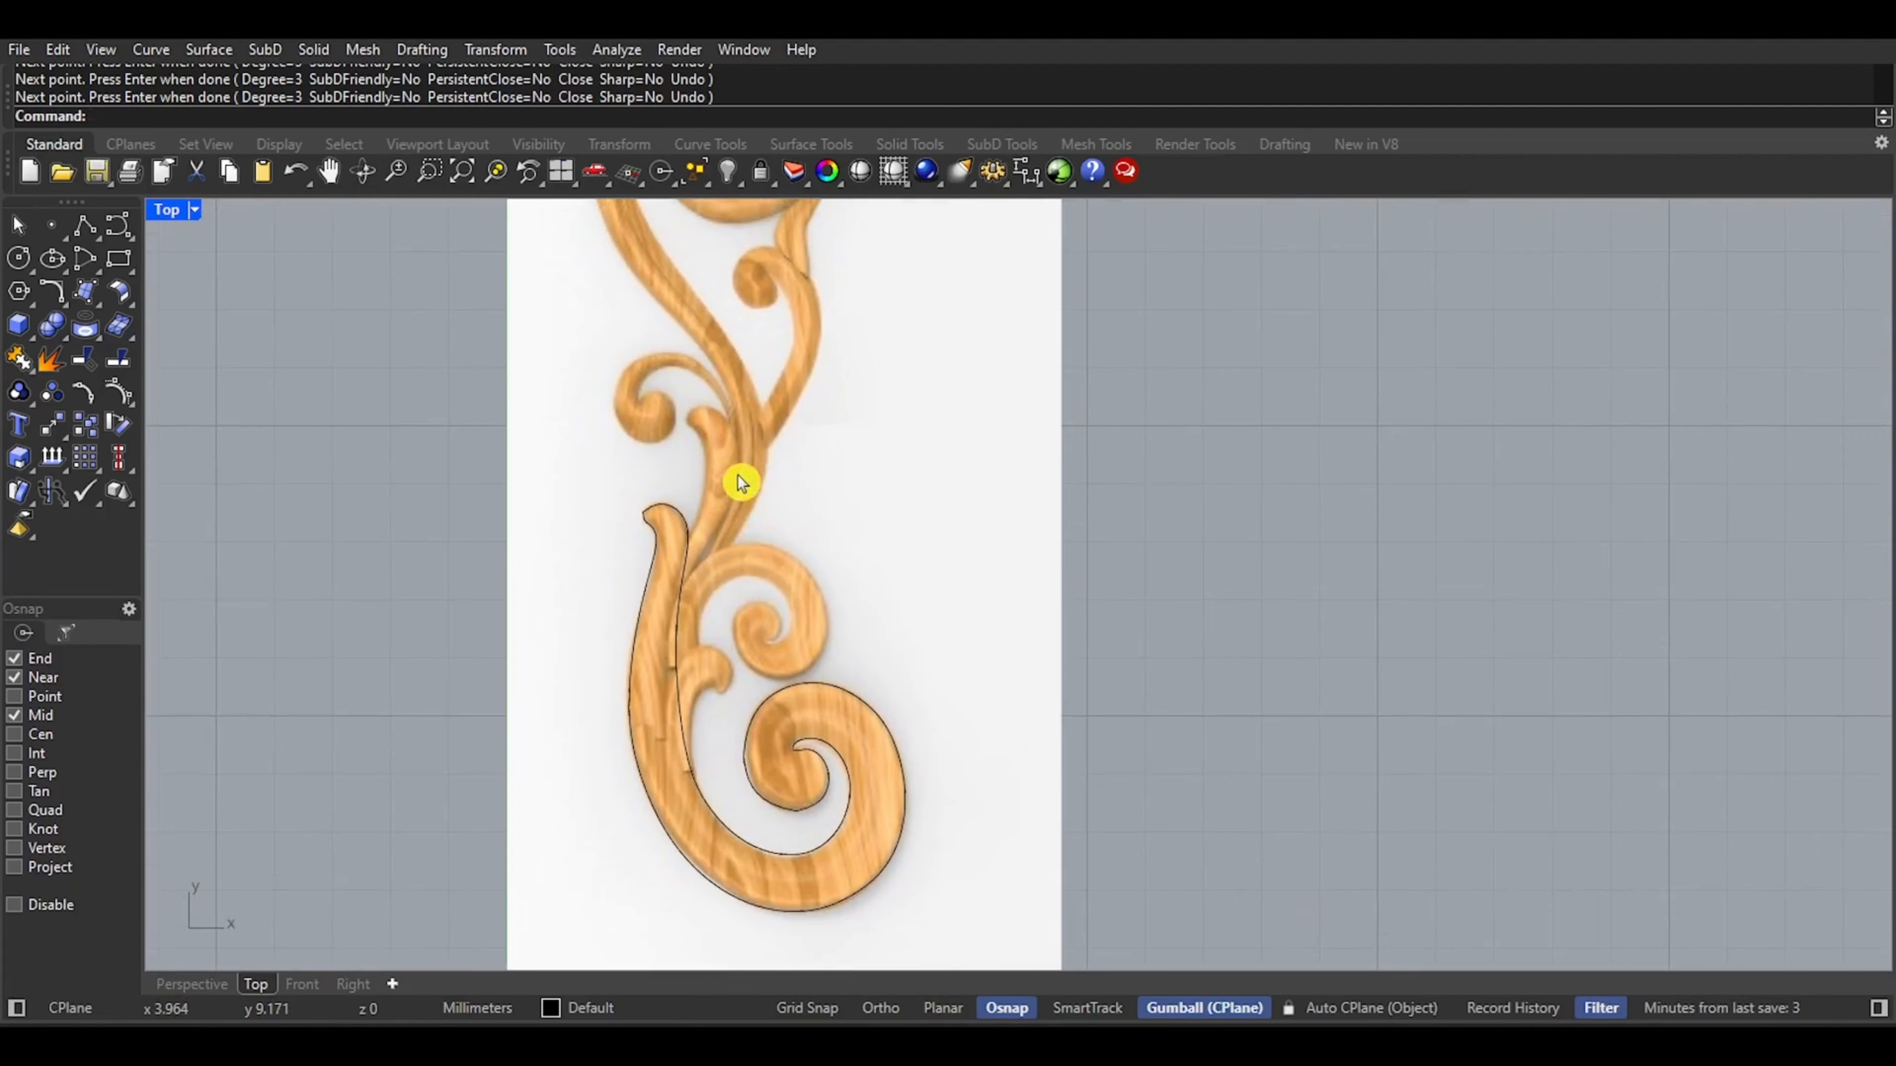
right_click_drag(725, 328, 736, 505)
right_click_drag(729, 680, 757, 507)
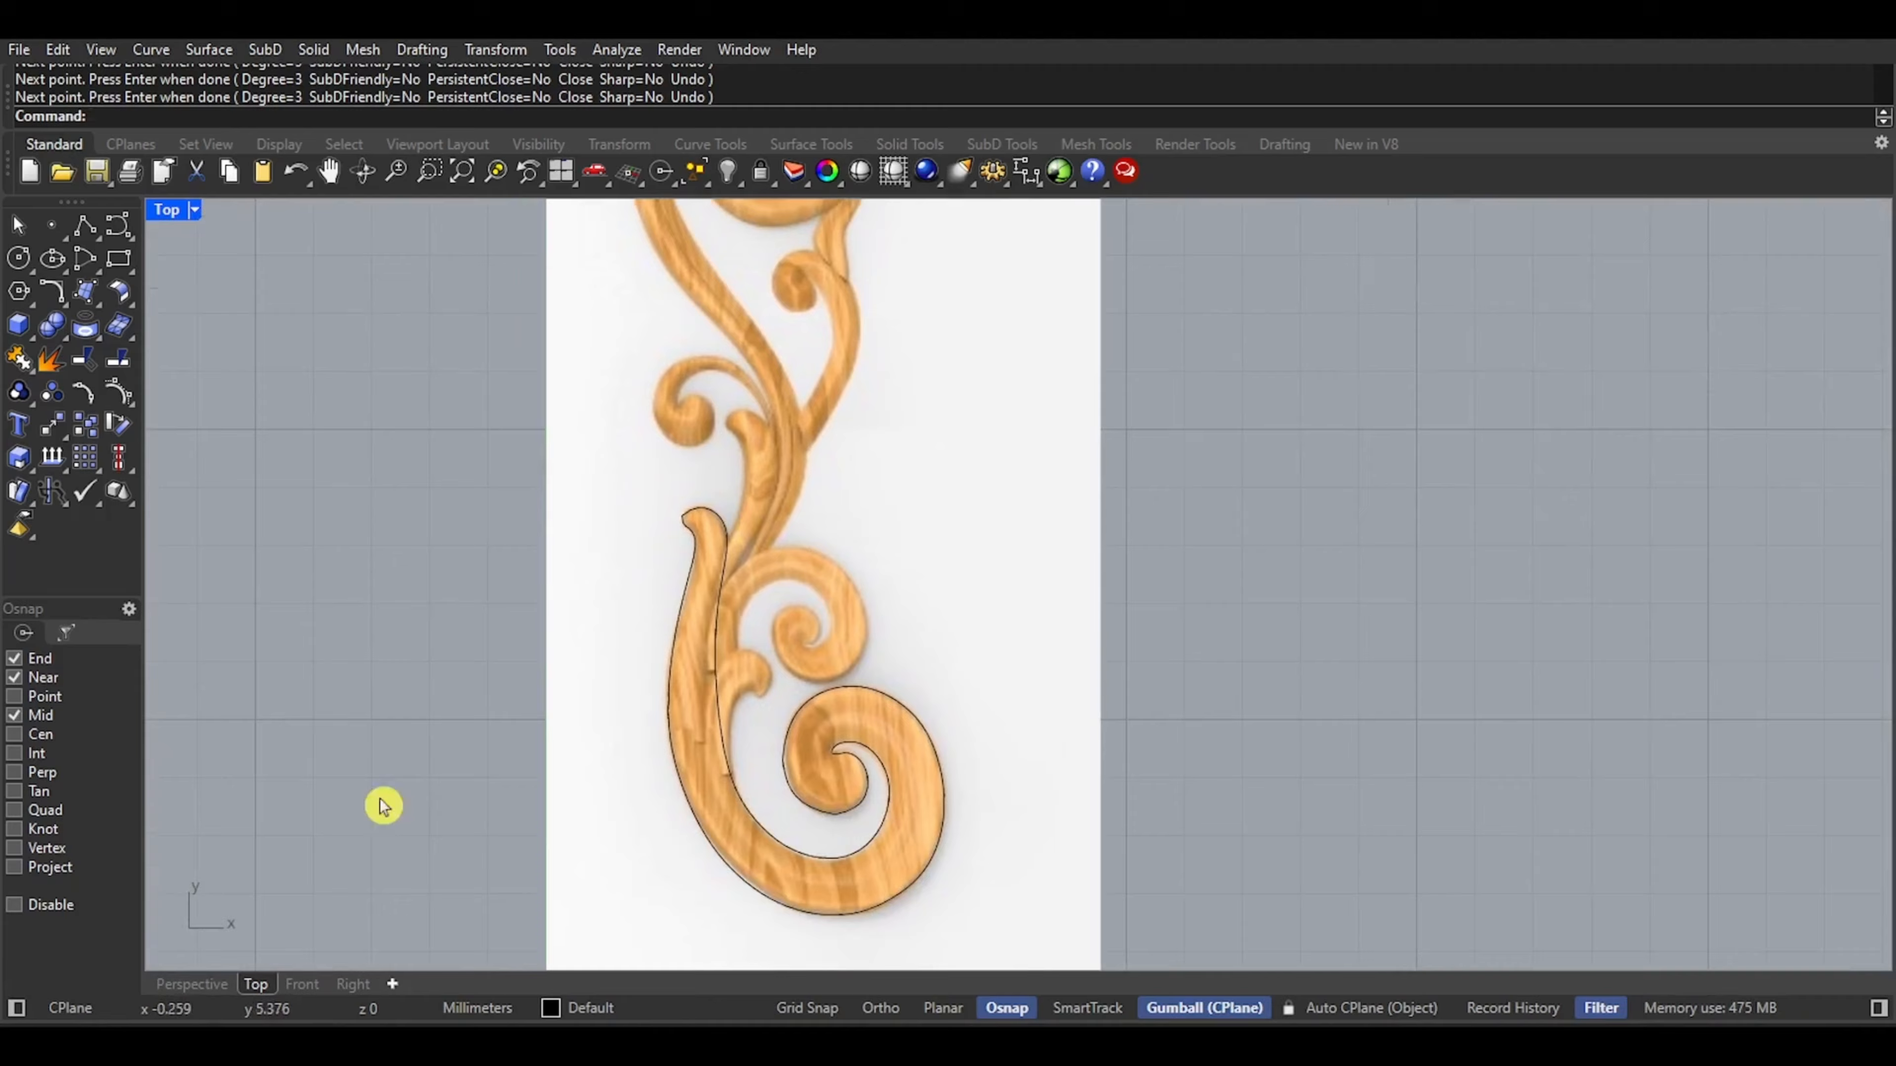
left_click(203, 983)
right_click_drag(1109, 597, 694, 717)
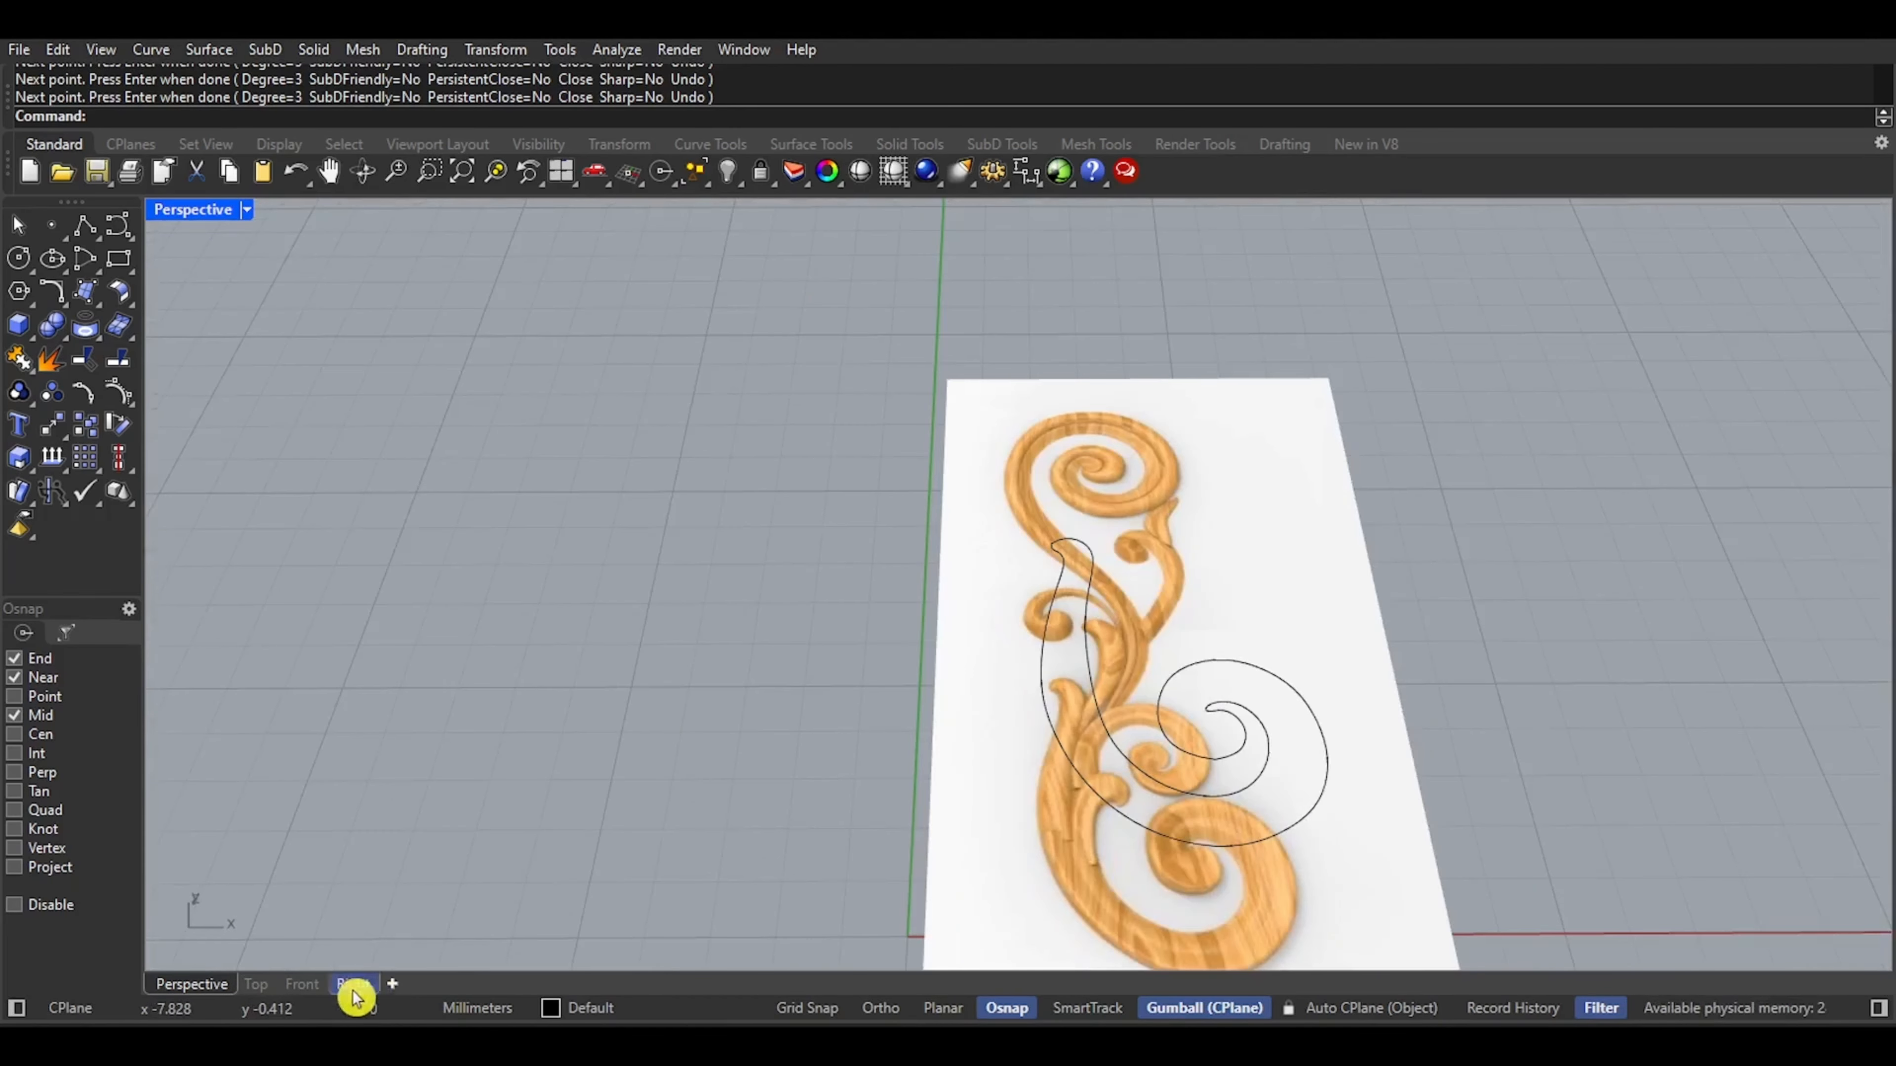
left_click(258, 984)
scroll(689, 610, "down", 2)
scroll(516, 609, "up", 2)
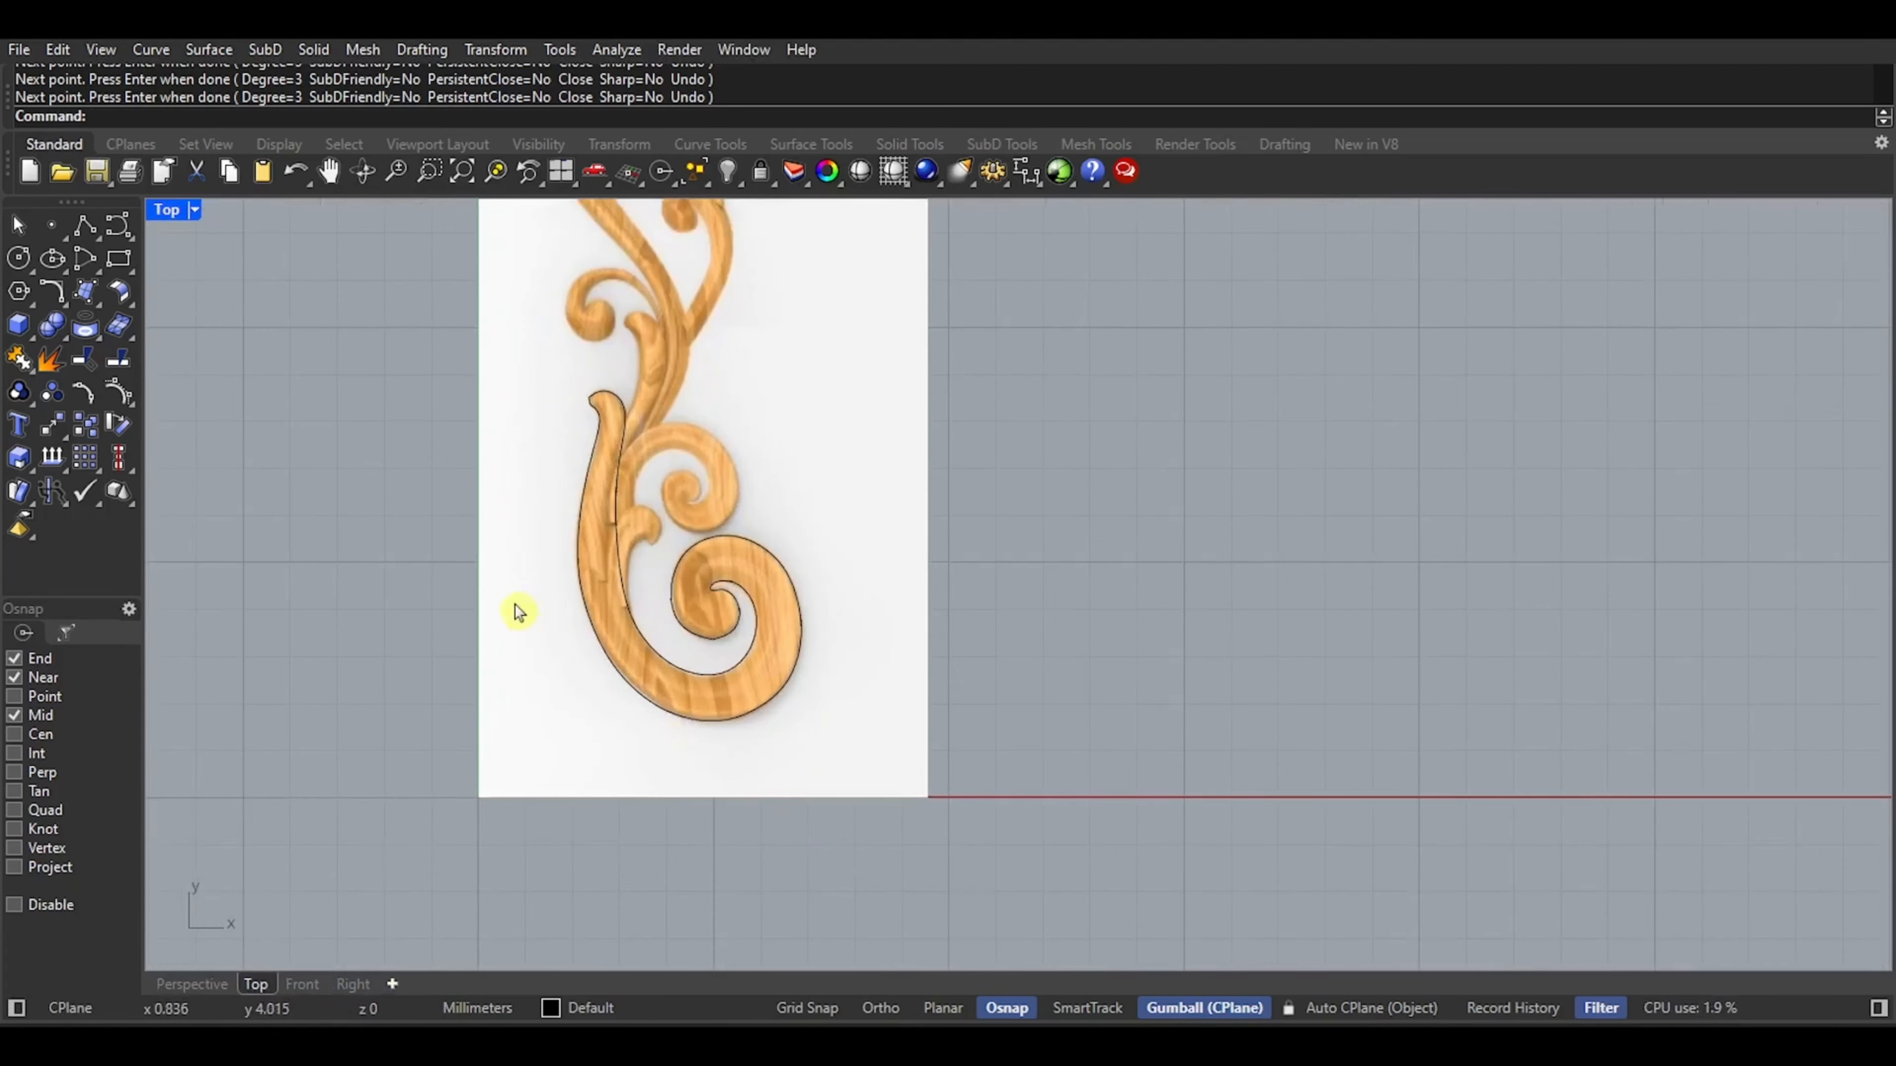
Move the outer curve's control points on the spiral's left side closer to the wooden edge
scroll(760, 760, "up", 3)
scroll(770, 753, "up", 6)
right_click_drag(945, 530, 832, 792)
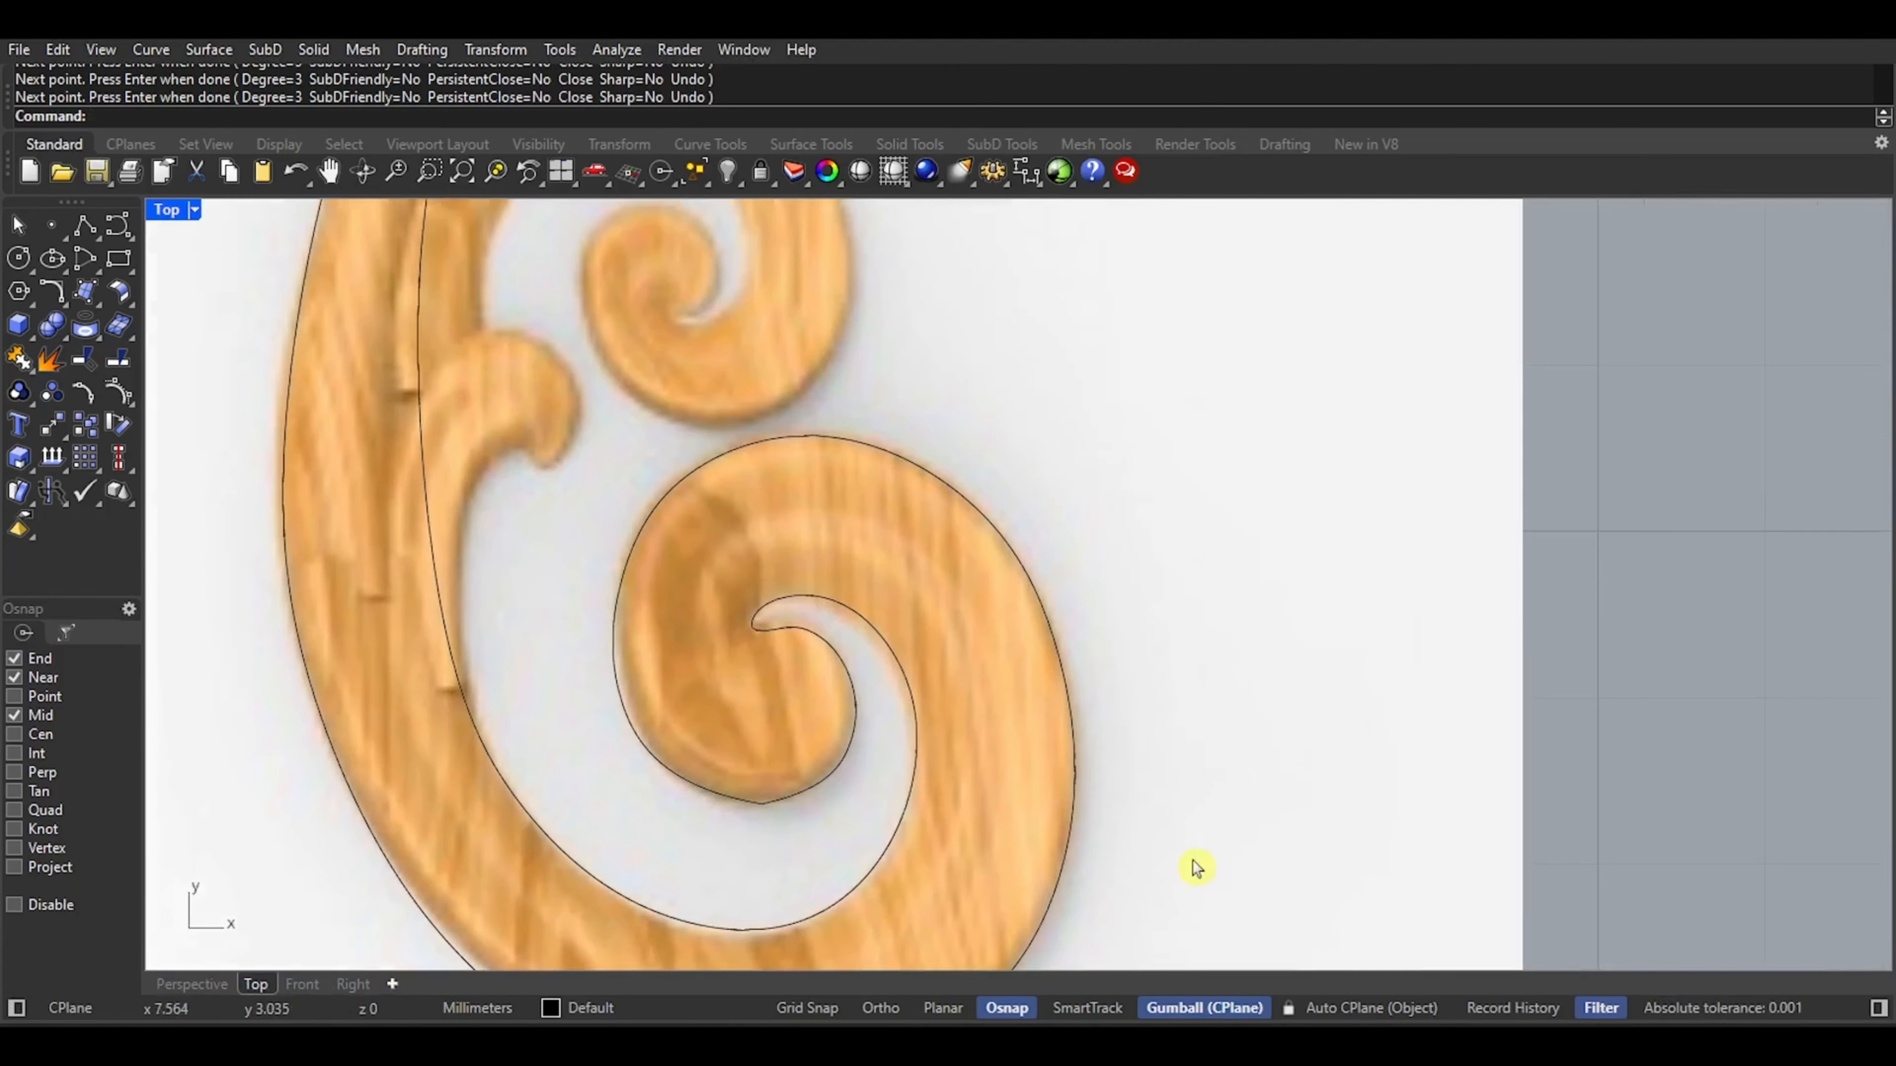
right_click_drag(993, 783, 1045, 641)
scroll(597, 500, "up", 6)
left_click(739, 568)
scroll(713, 612, "up", 2)
left_click(722, 582)
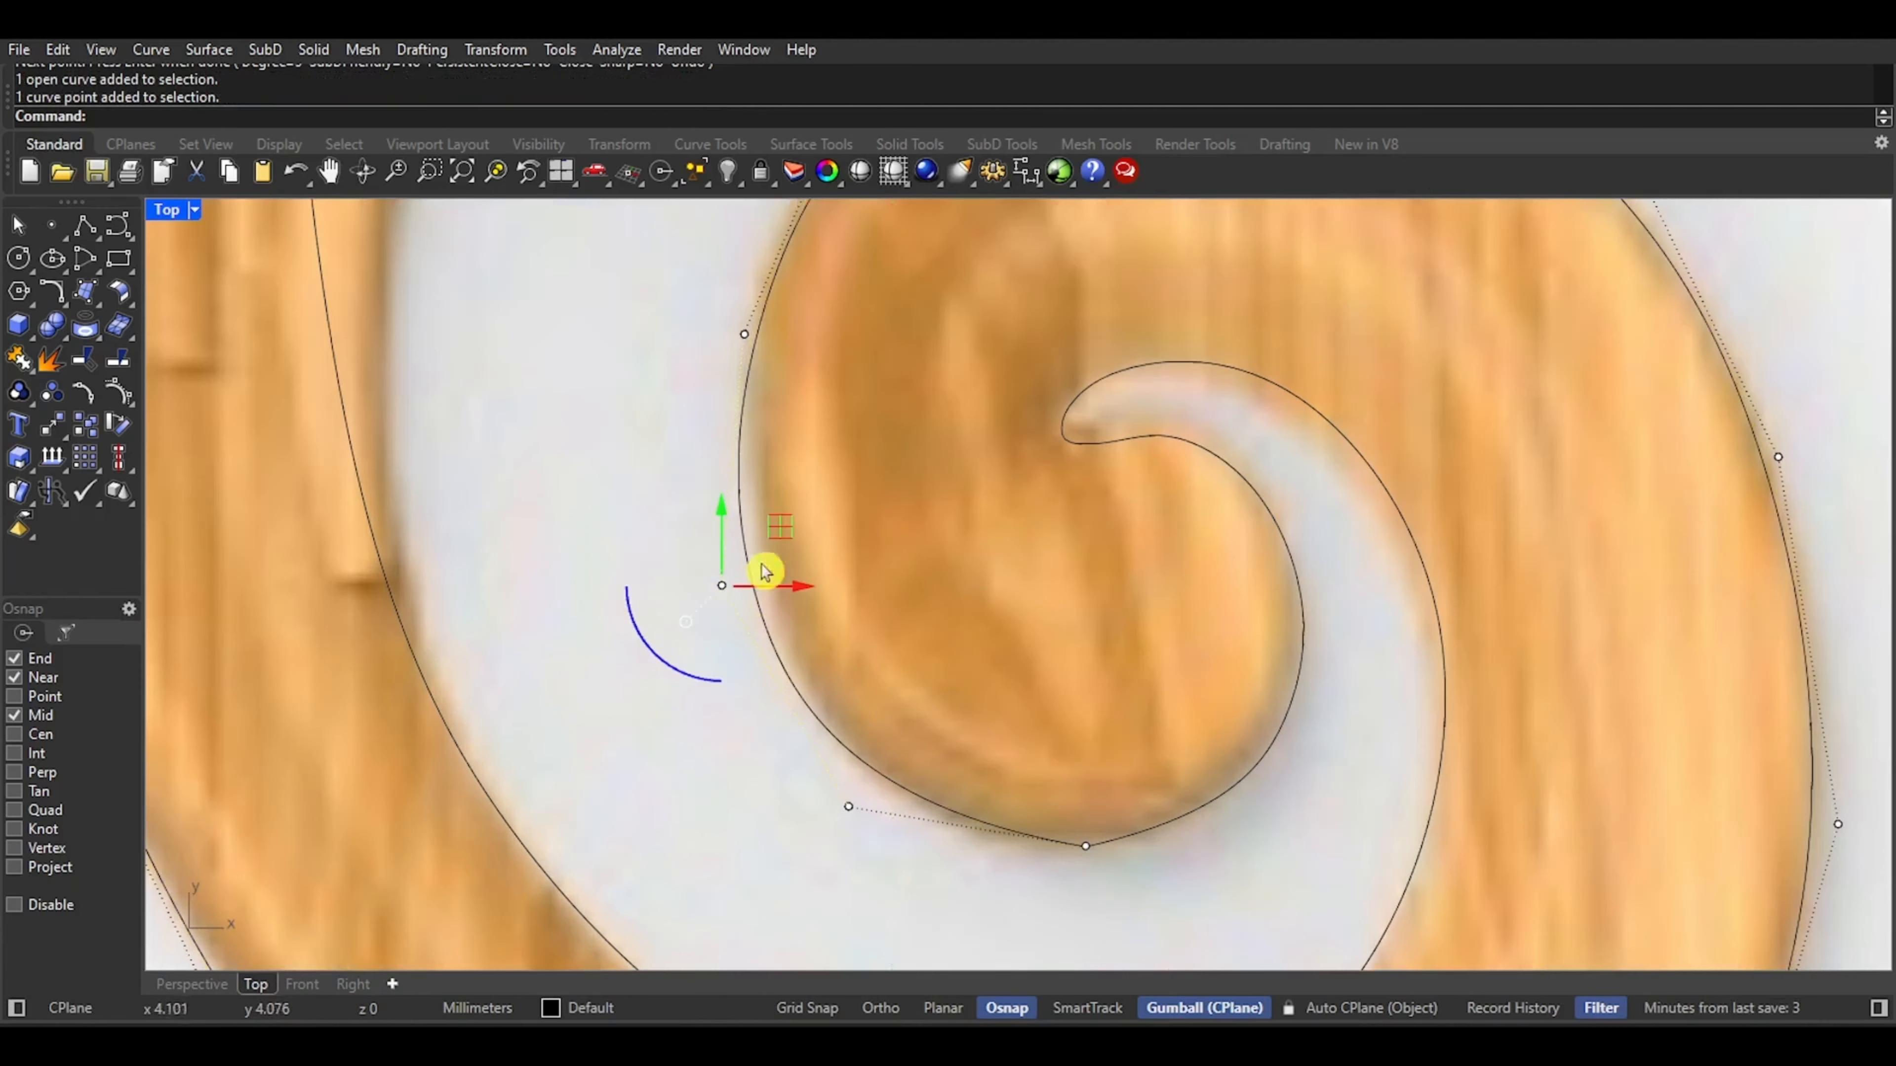
left_click_drag(771, 536, 810, 499)
scroll(793, 520, "down", 6)
scroll(825, 314, "up", 6)
left_click(749, 437)
left_click_drag(810, 380, 798, 384)
Adjust the outer curve's control points along the top and right side of the large scroll to match the picture
left_click_drag(918, 318, 1044, 457)
left_click_drag(1055, 304, 1056, 291)
right_click_drag(1117, 453, 1024, 508)
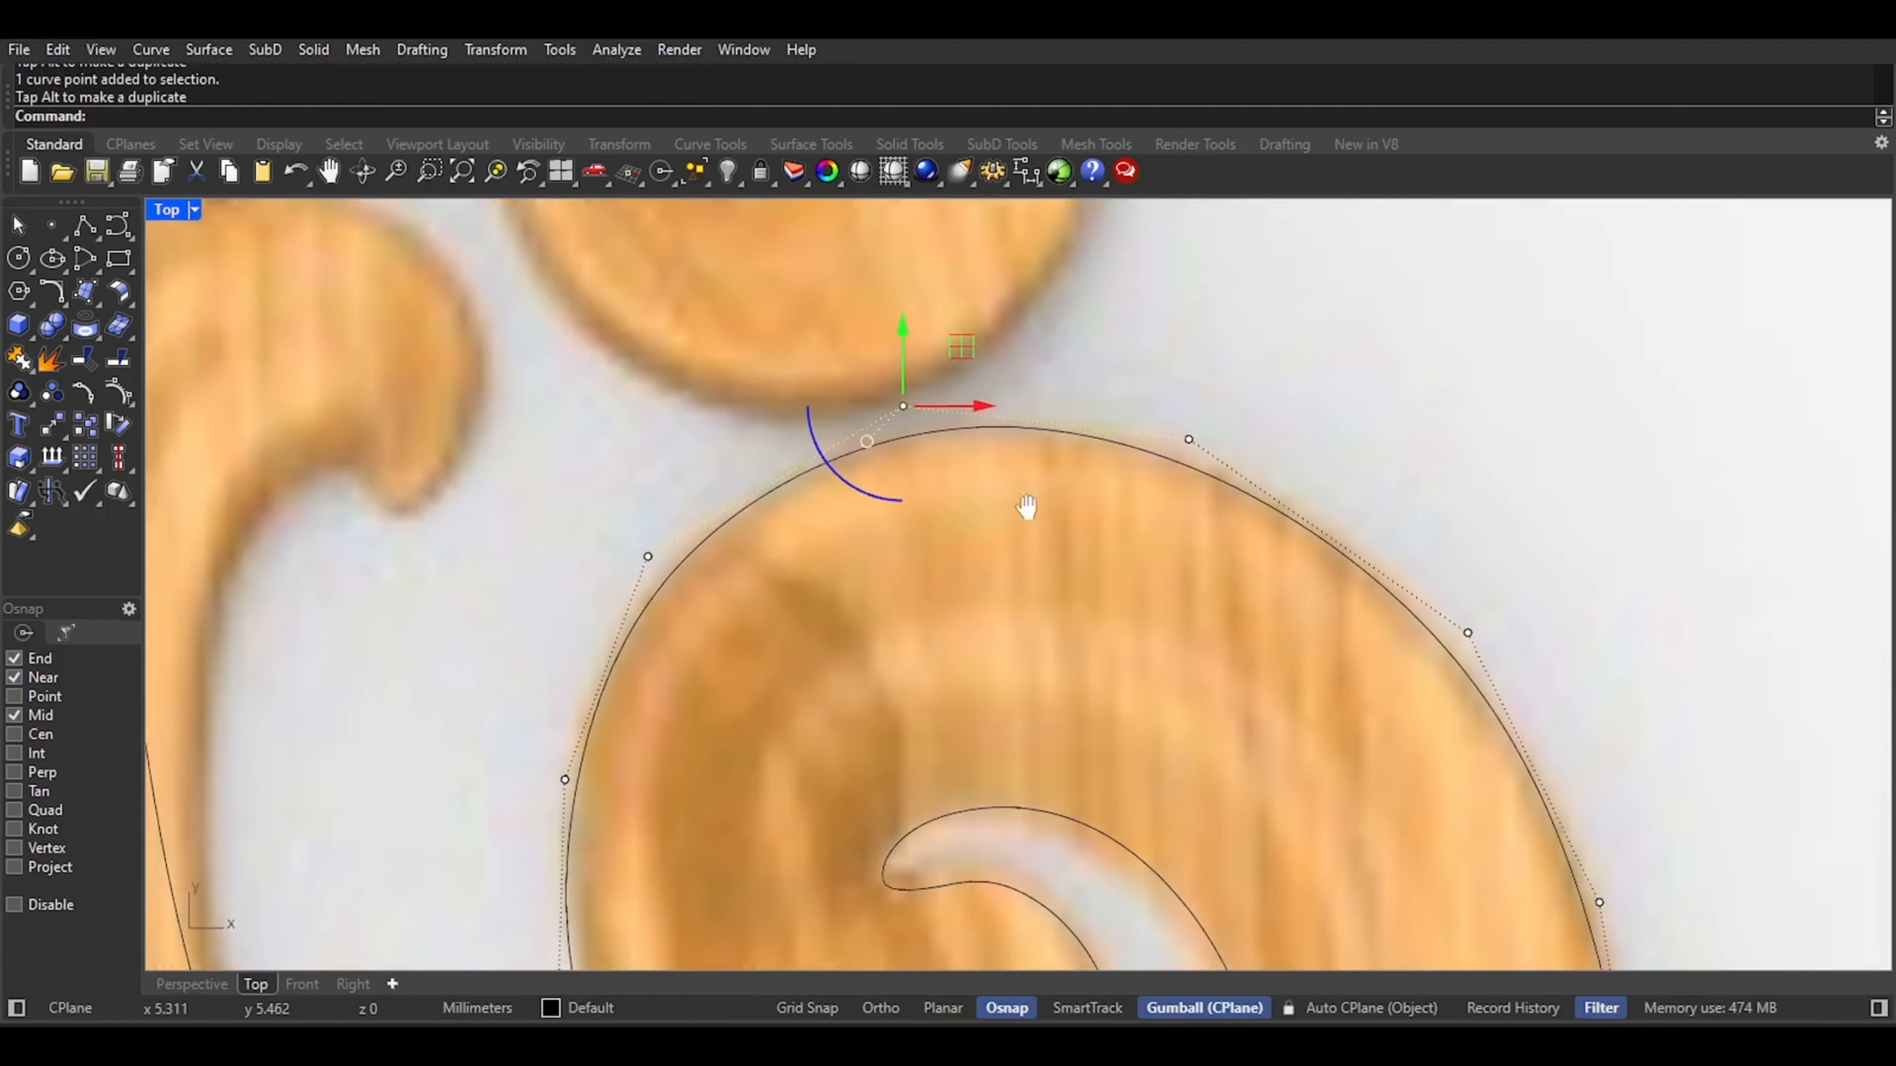
left_click(1162, 453)
left_click_drag(1224, 393, 1232, 385)
scroll(1232, 384, "down", 7)
right_click_drag(1232, 385, 911, 449)
left_click(1006, 568)
left_click_drag(1062, 513, 1062, 493)
Move the inner curve's control point at the bottom of the large scroll to fit the inner edge
scroll(1060, 508, "down", 3)
scroll(861, 736, "up", 12)
left_click(860, 733)
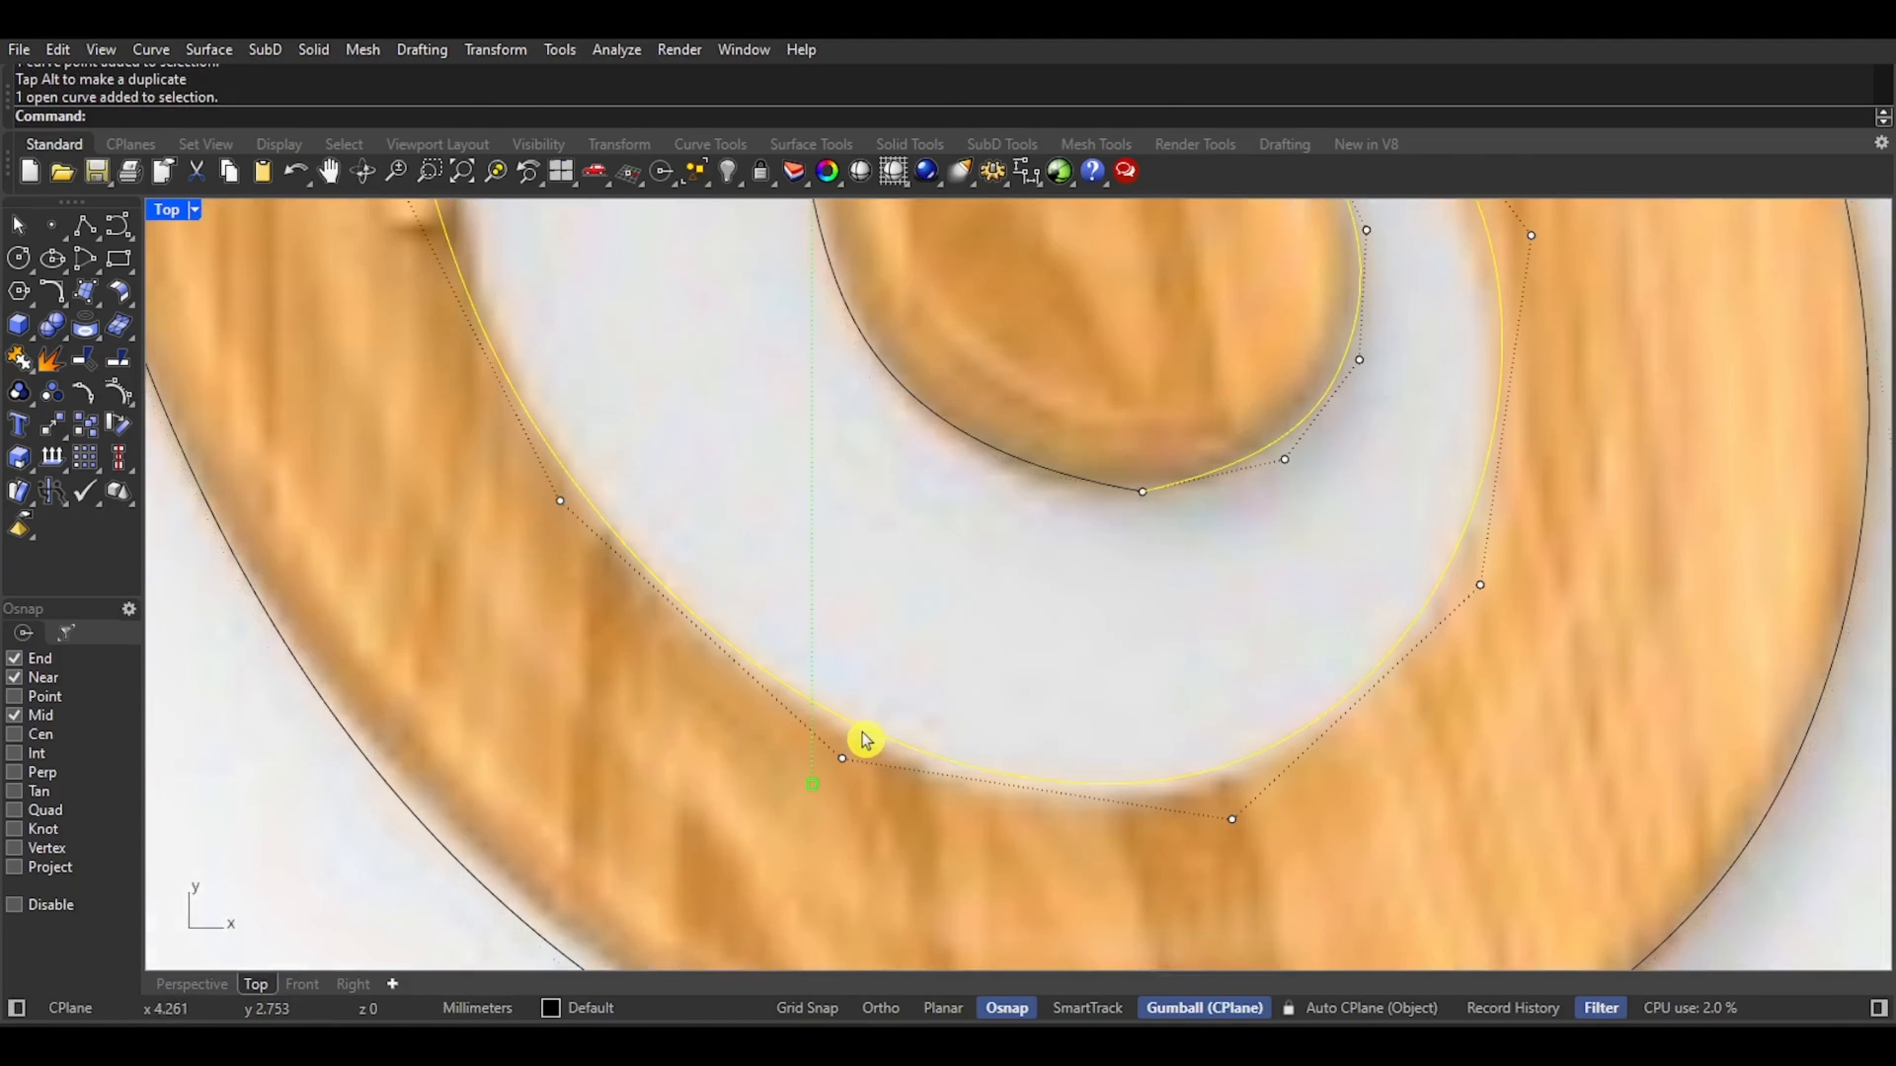
left_click(841, 759)
left_click_drag(899, 693, 887, 702)
scroll(806, 588, "down", 8)
Move the outer curve's control point on the large scroll's lower-left side onto the edge and clear the selection
left_click(692, 674)
scroll(627, 696, "up", 8)
left_click(571, 613)
left_click_drag(634, 567, 649, 556)
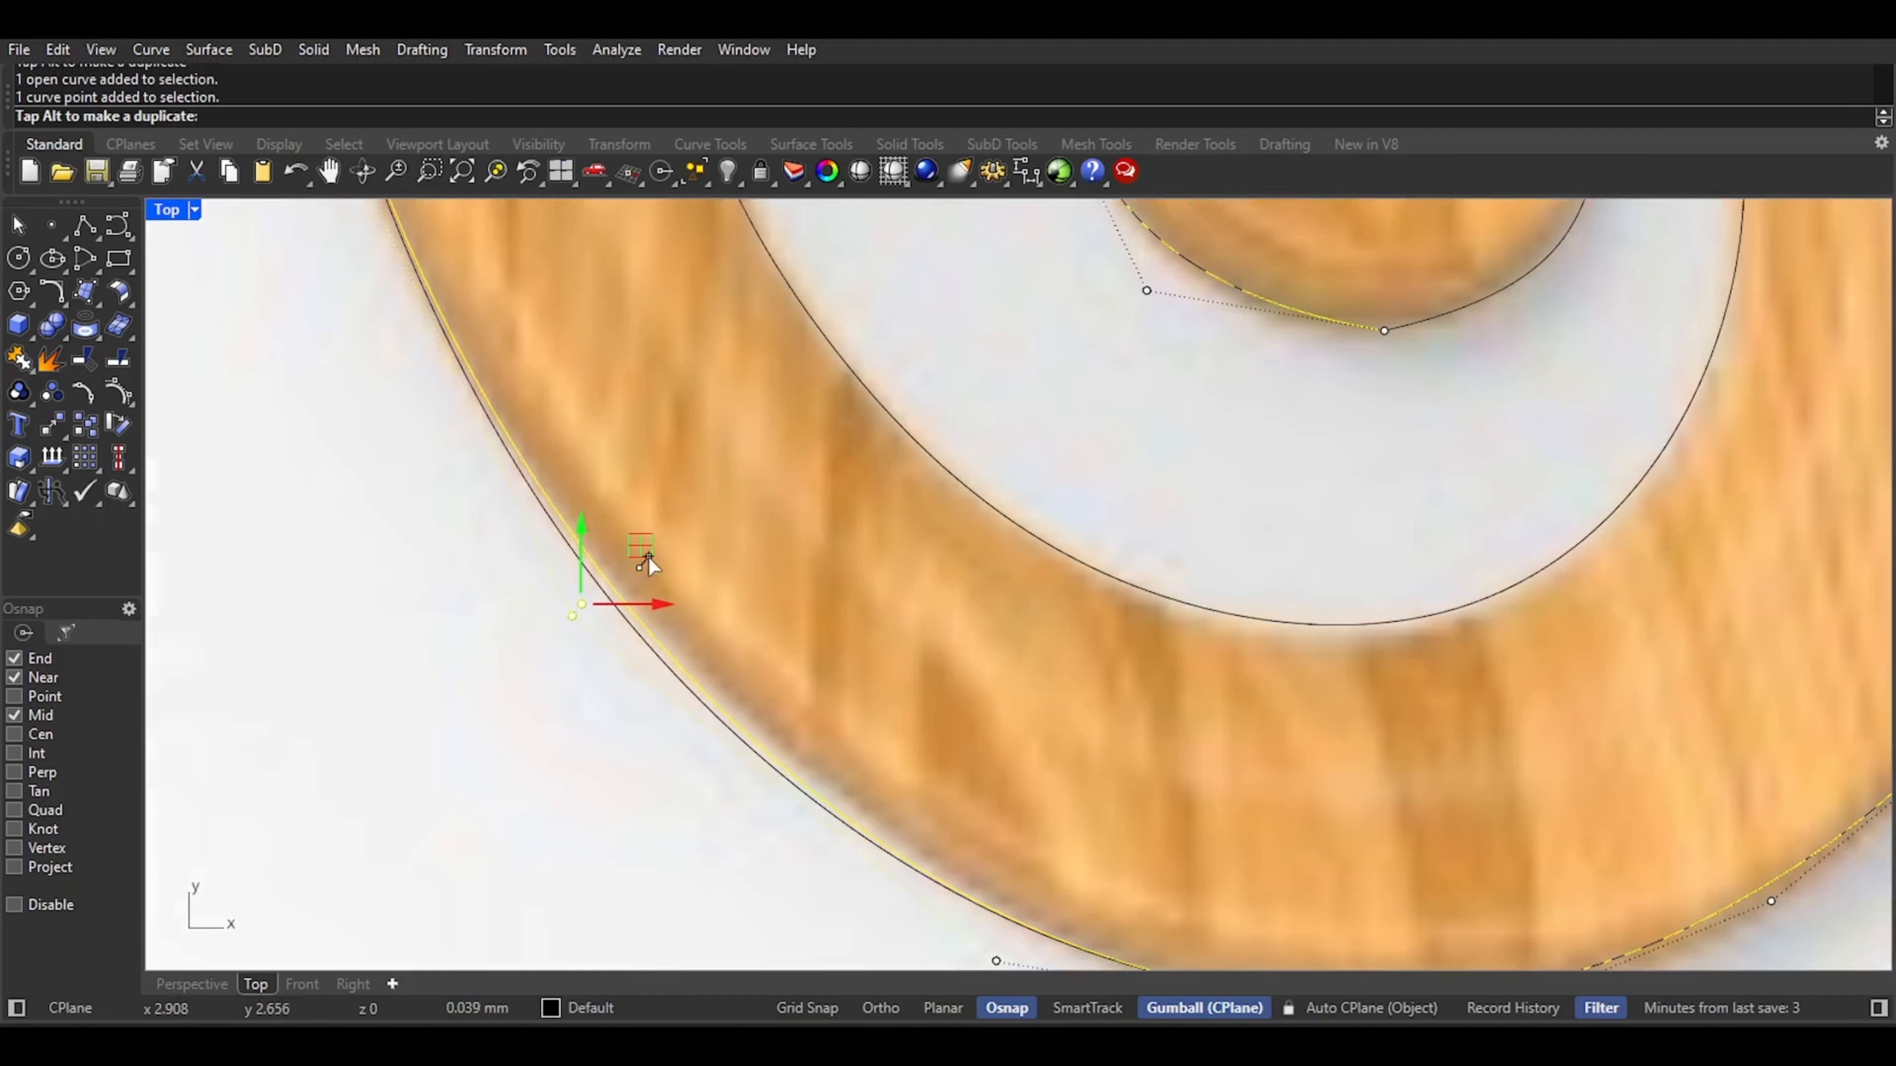
scroll(649, 557, "down", 12)
right_click_drag(665, 437, 682, 805)
scroll(633, 430, "up", 7)
right_click_drag(541, 374, 586, 554)
key("Escape")
key("Escape")
scroll(676, 411, "down", 7)
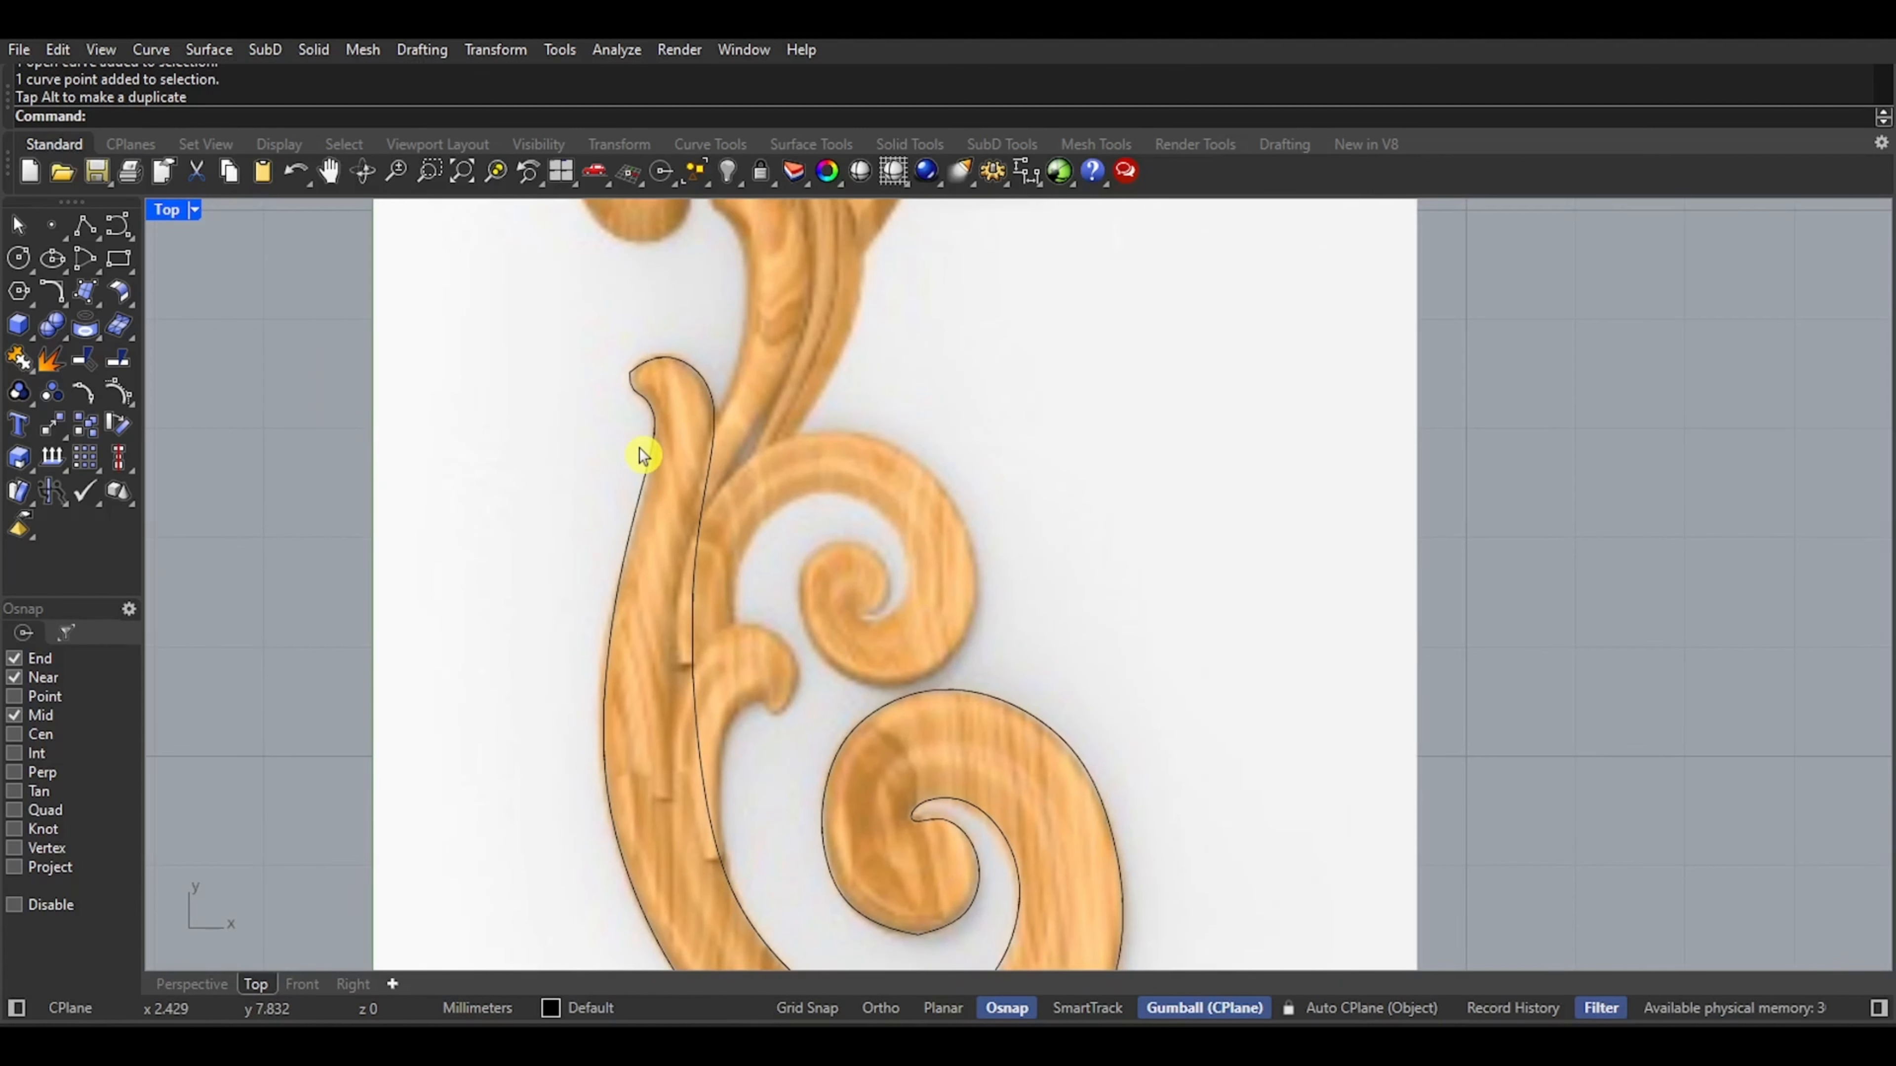
Draw a short curve across the leaf's pointed tip, from its lower outline to its upper outline
scroll(665, 386, "up", 6)
scroll(668, 386, "down", 2)
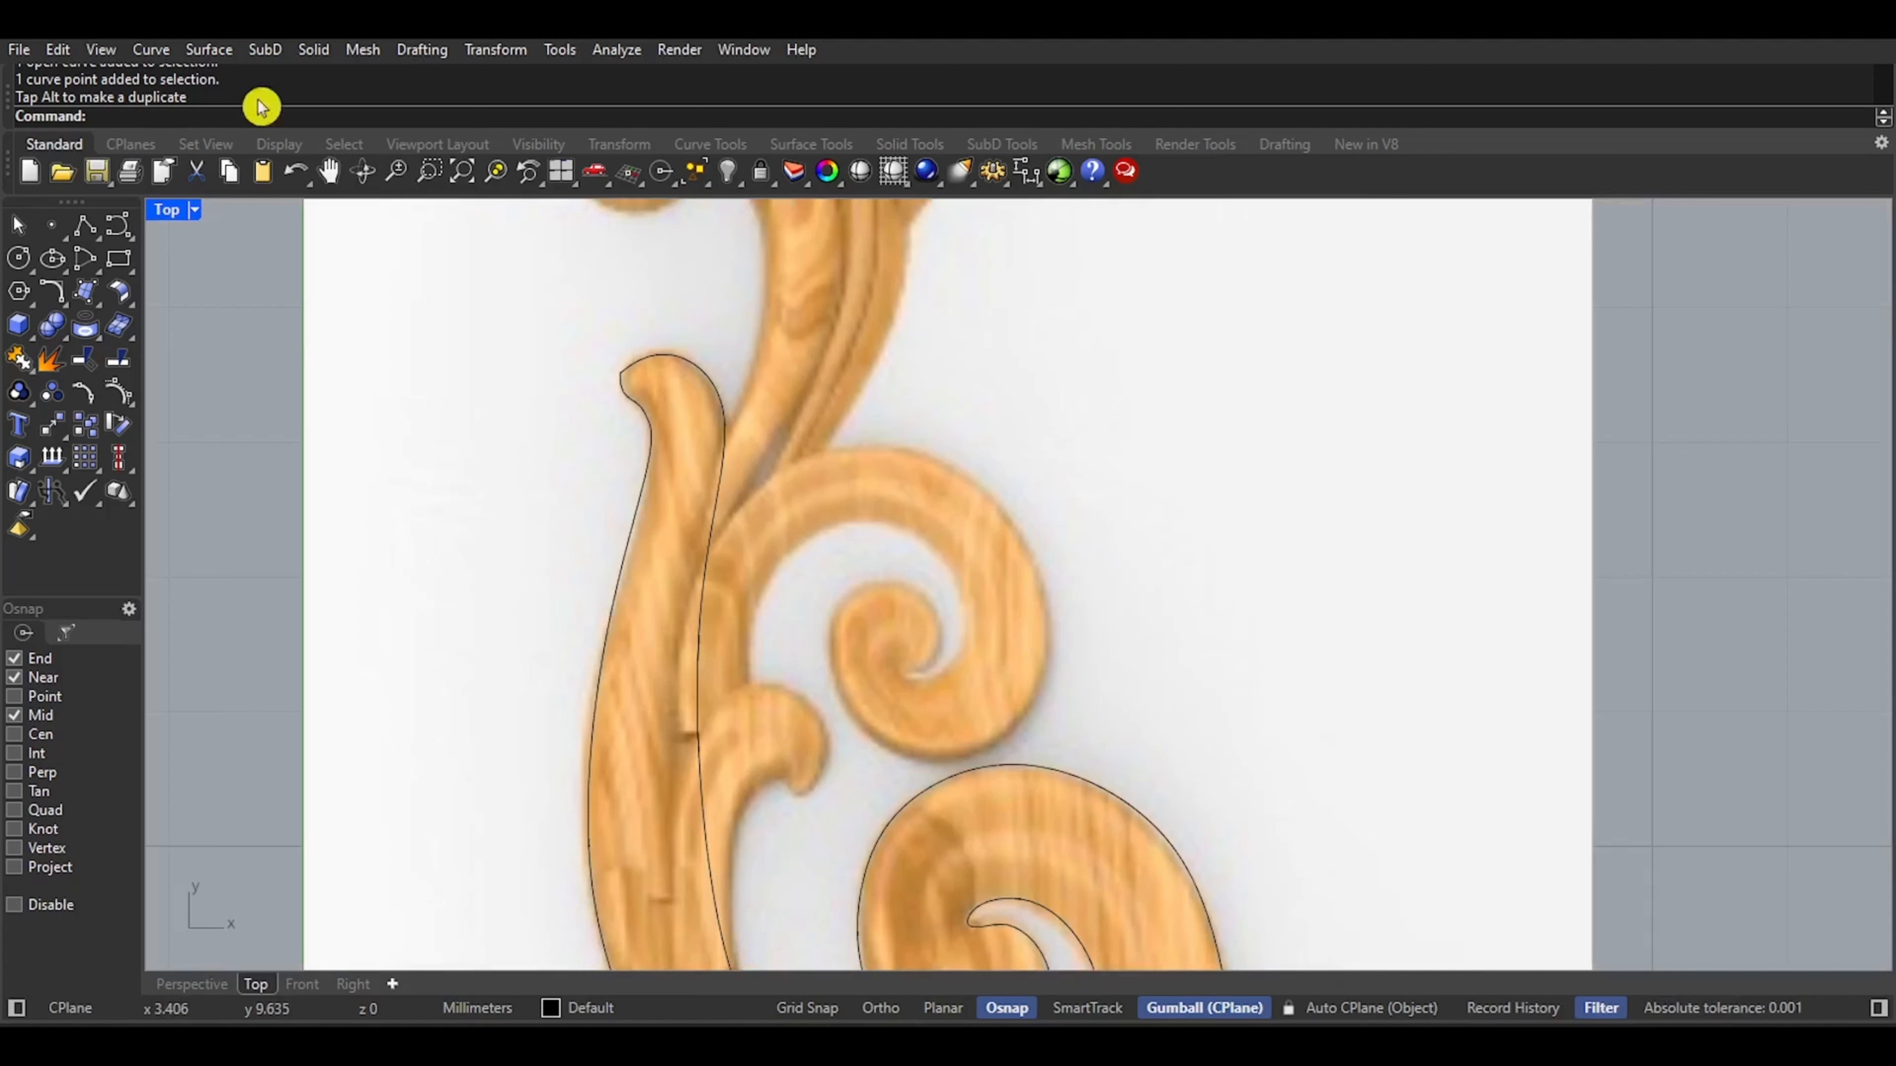
scroll(570, 410, "down", 4)
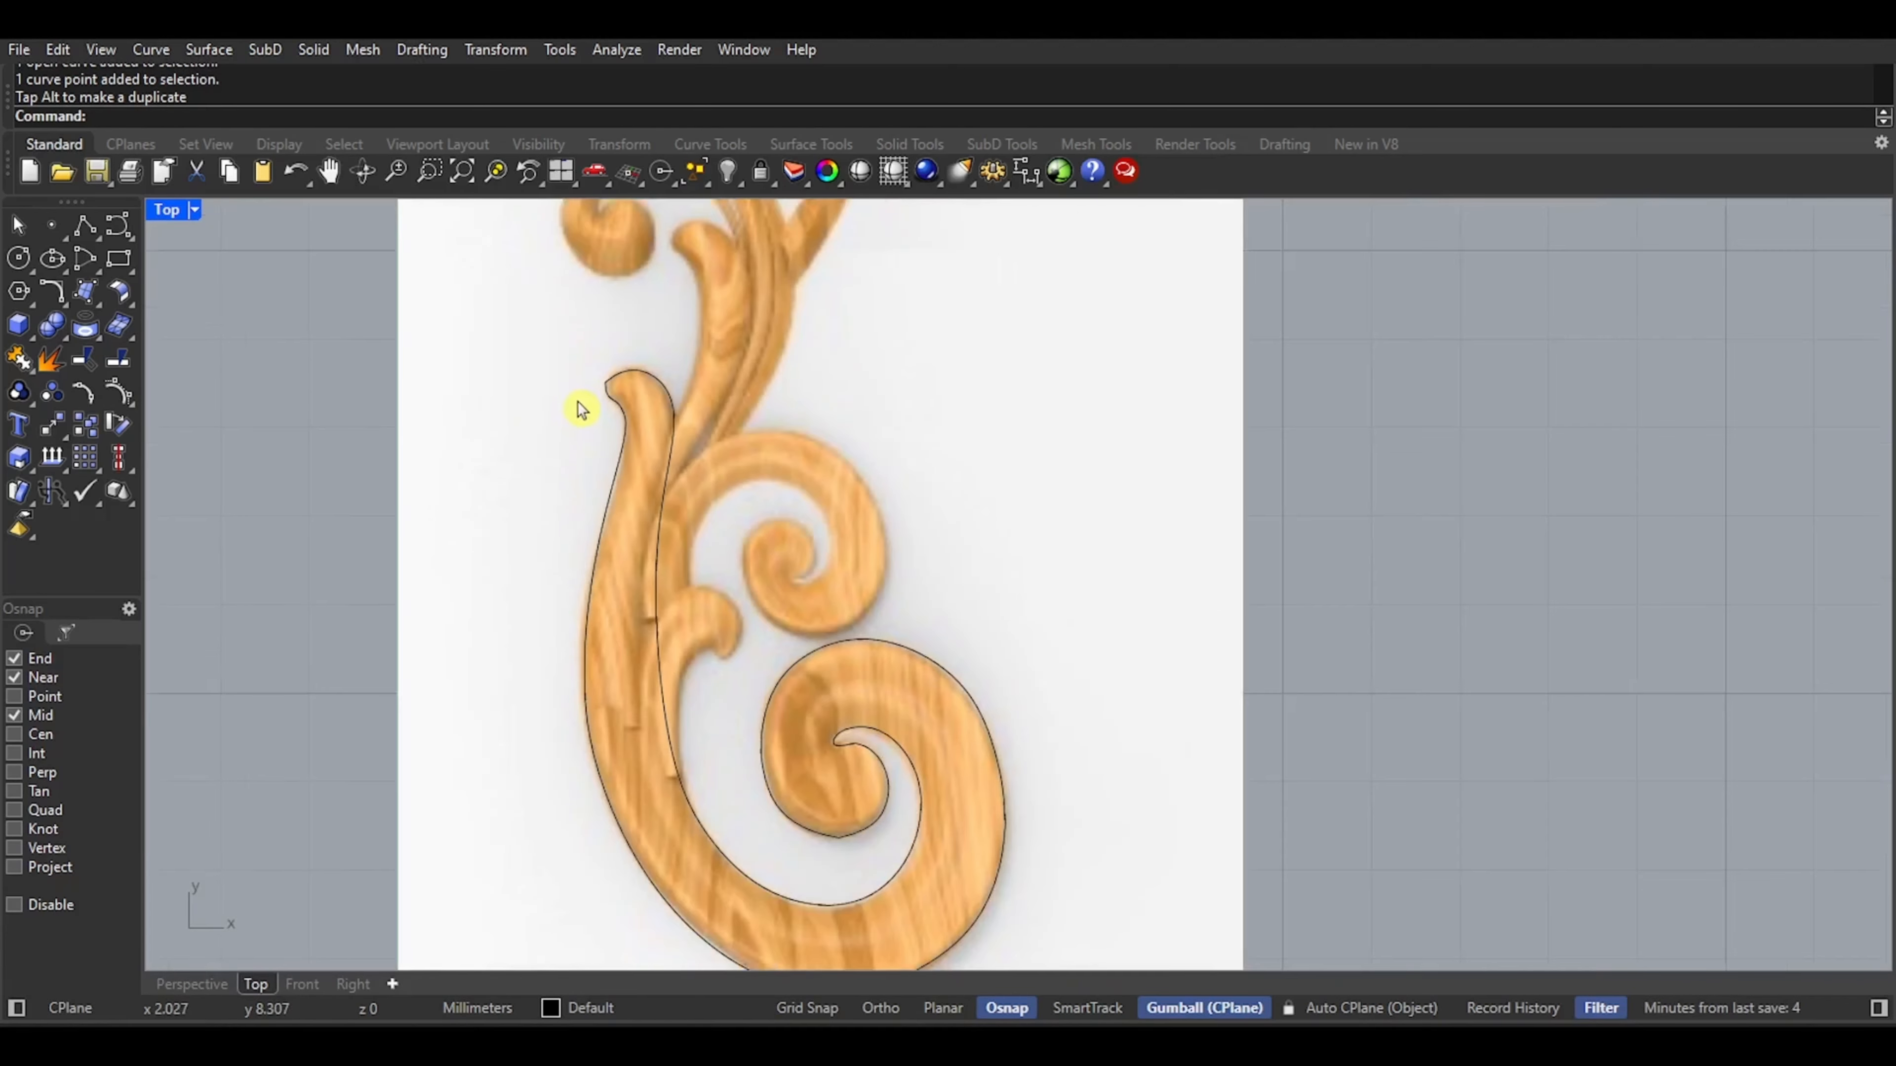
right_click_drag(582, 414, 638, 478)
scroll(636, 377, "up", 6)
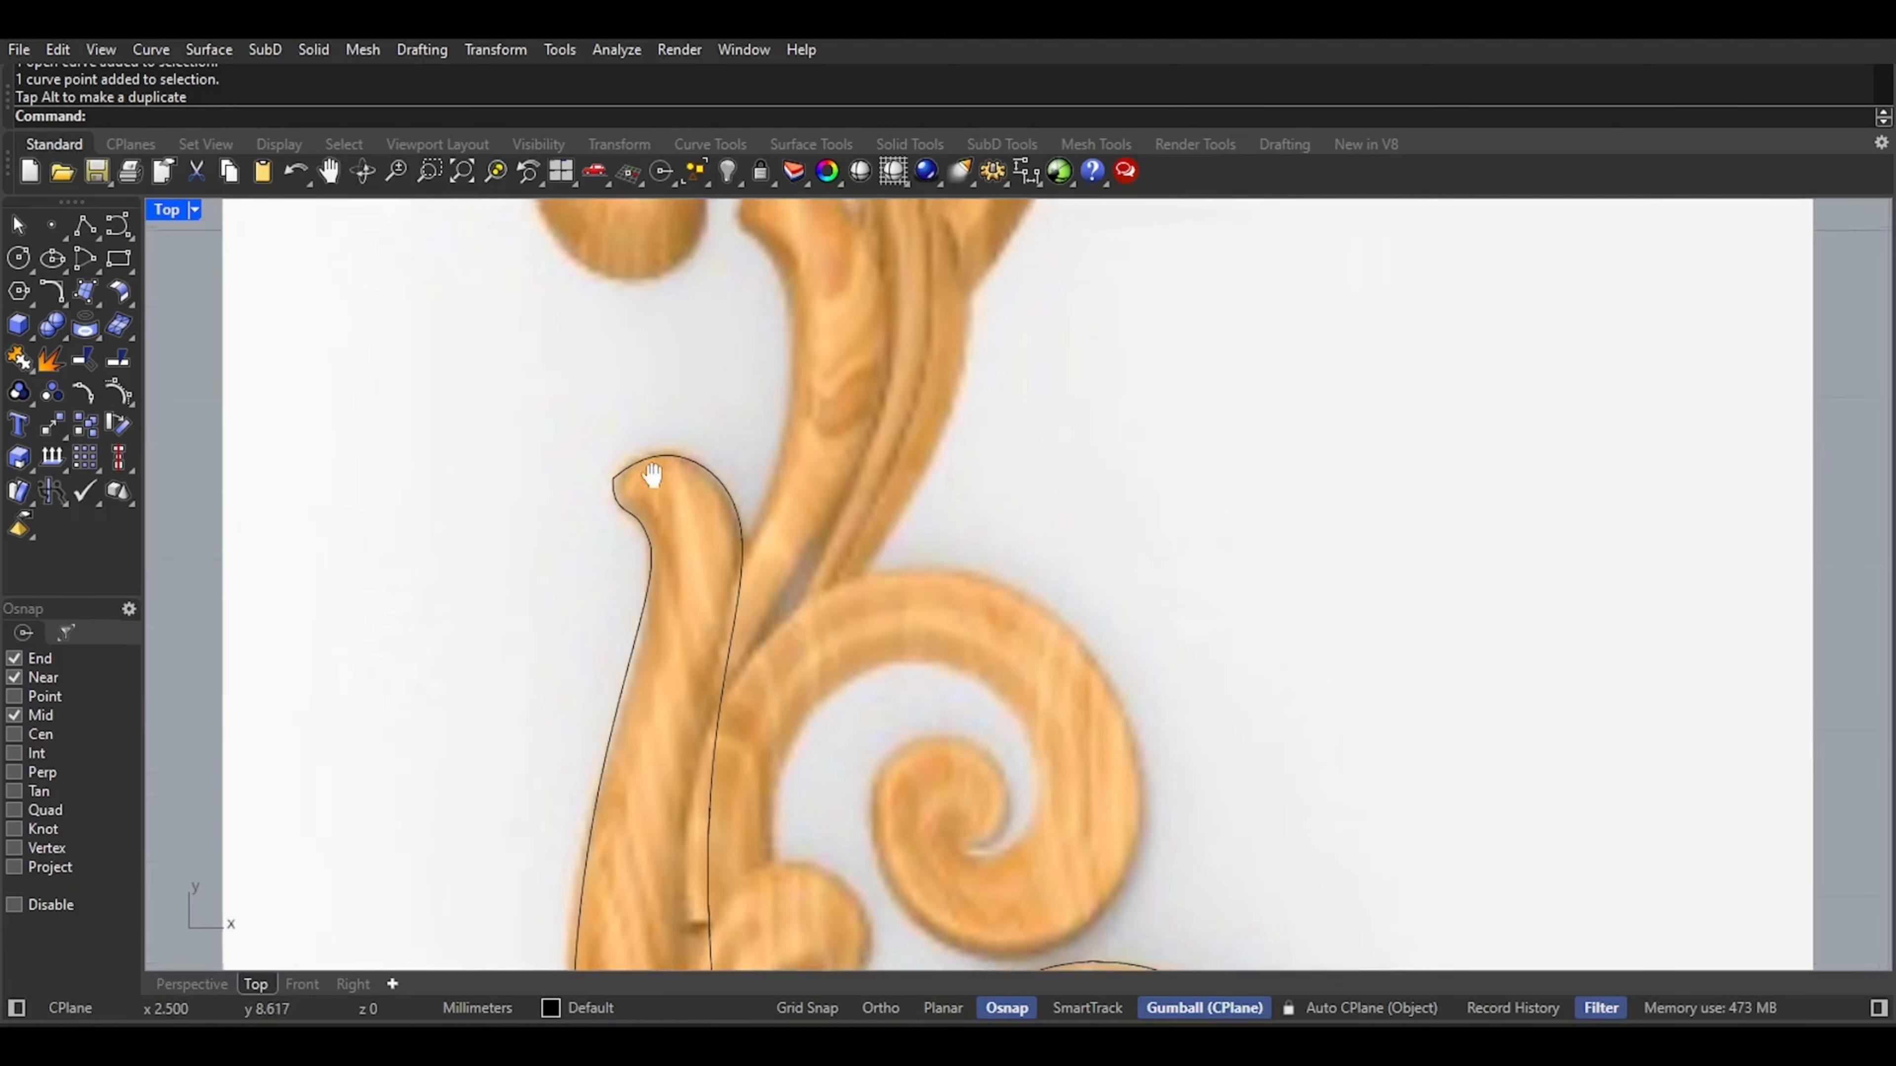
scroll(639, 465, "up", 5)
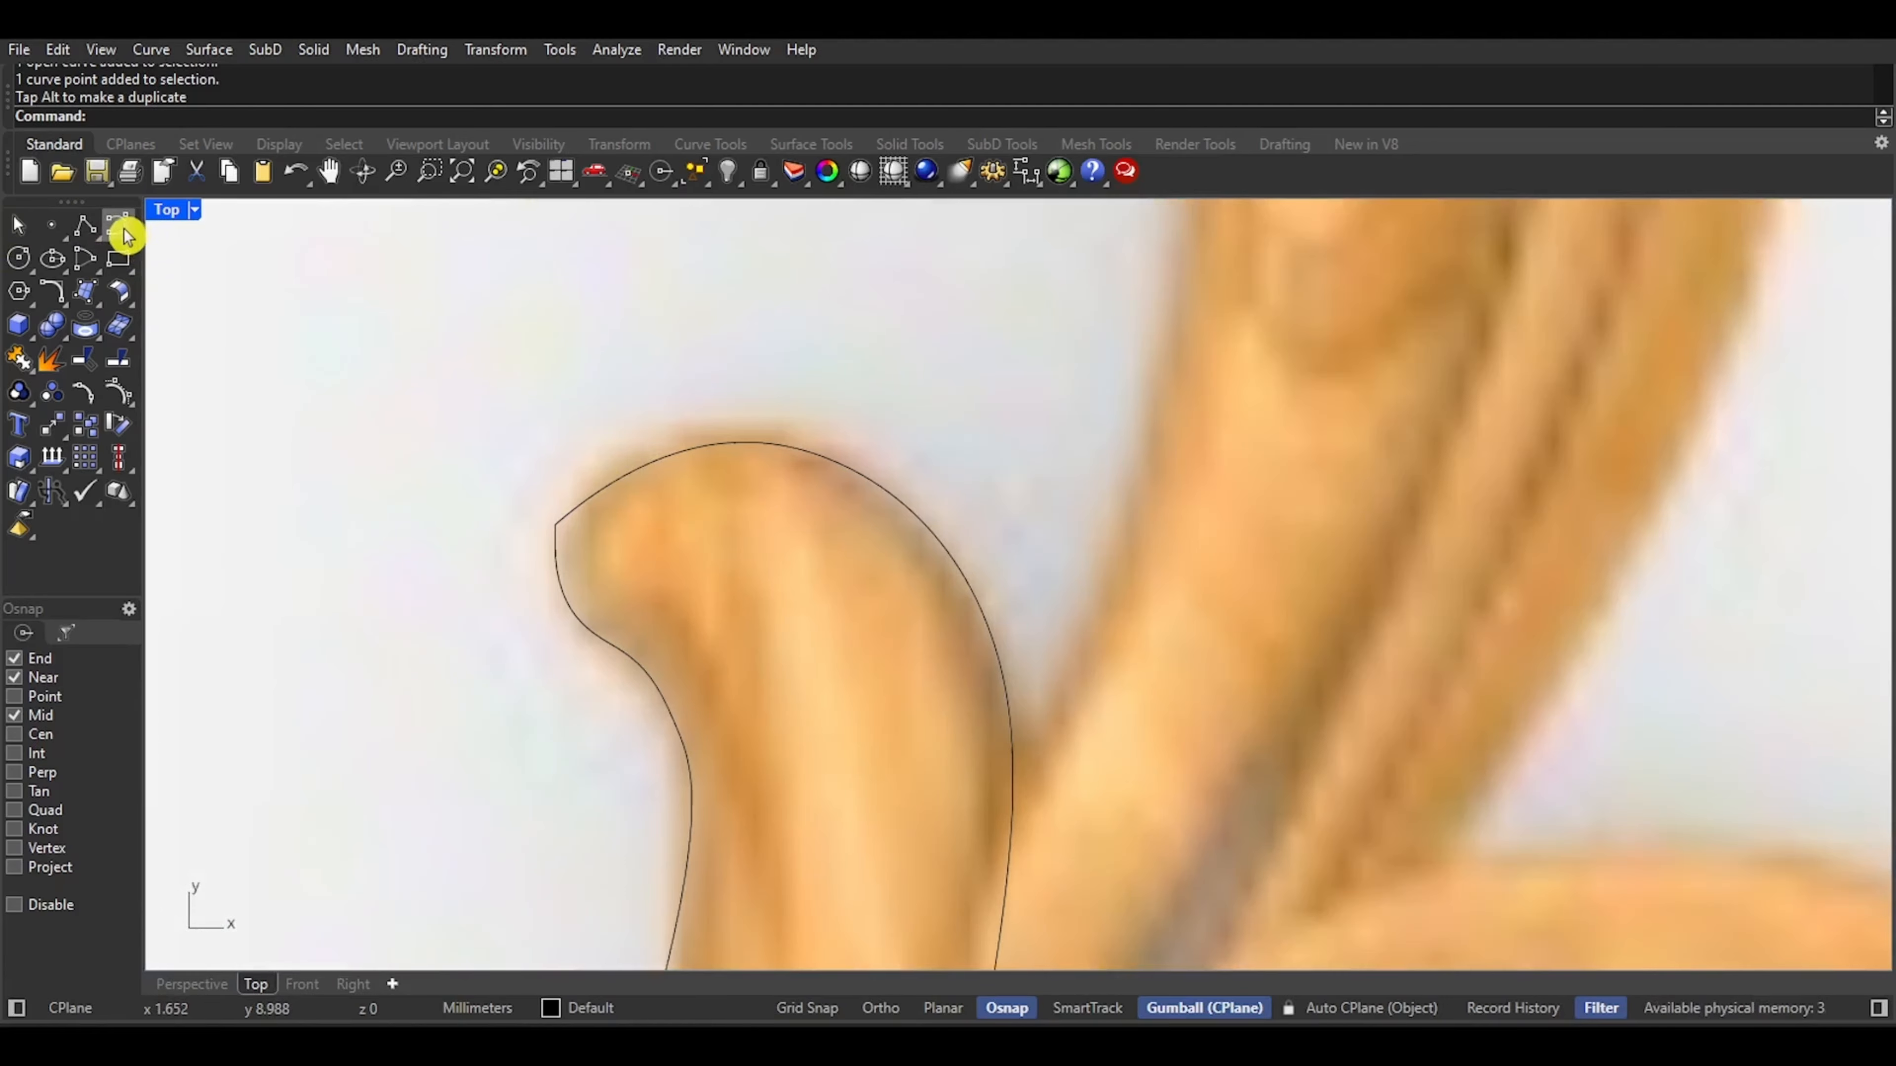
left_click(122, 235)
scroll(381, 474, "up", 2)
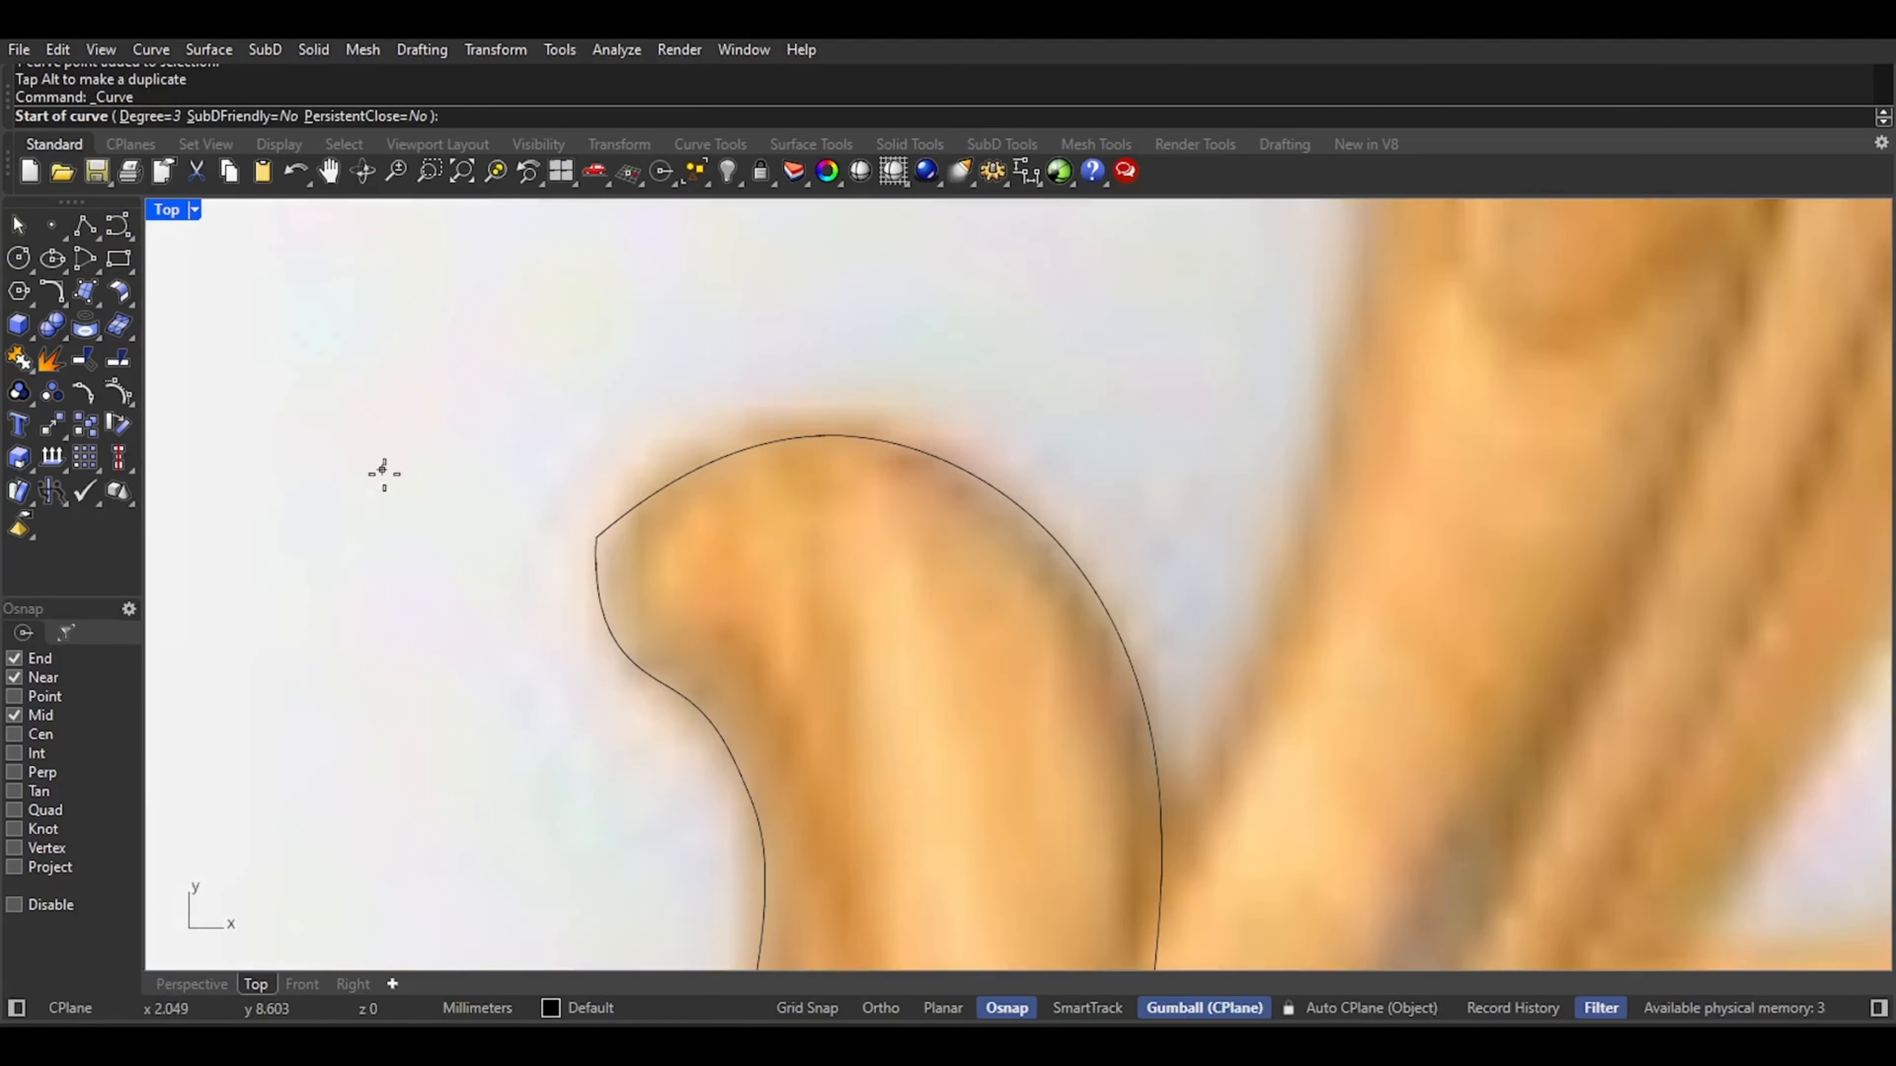
left_click(601, 610)
scroll(616, 585, "up", 2)
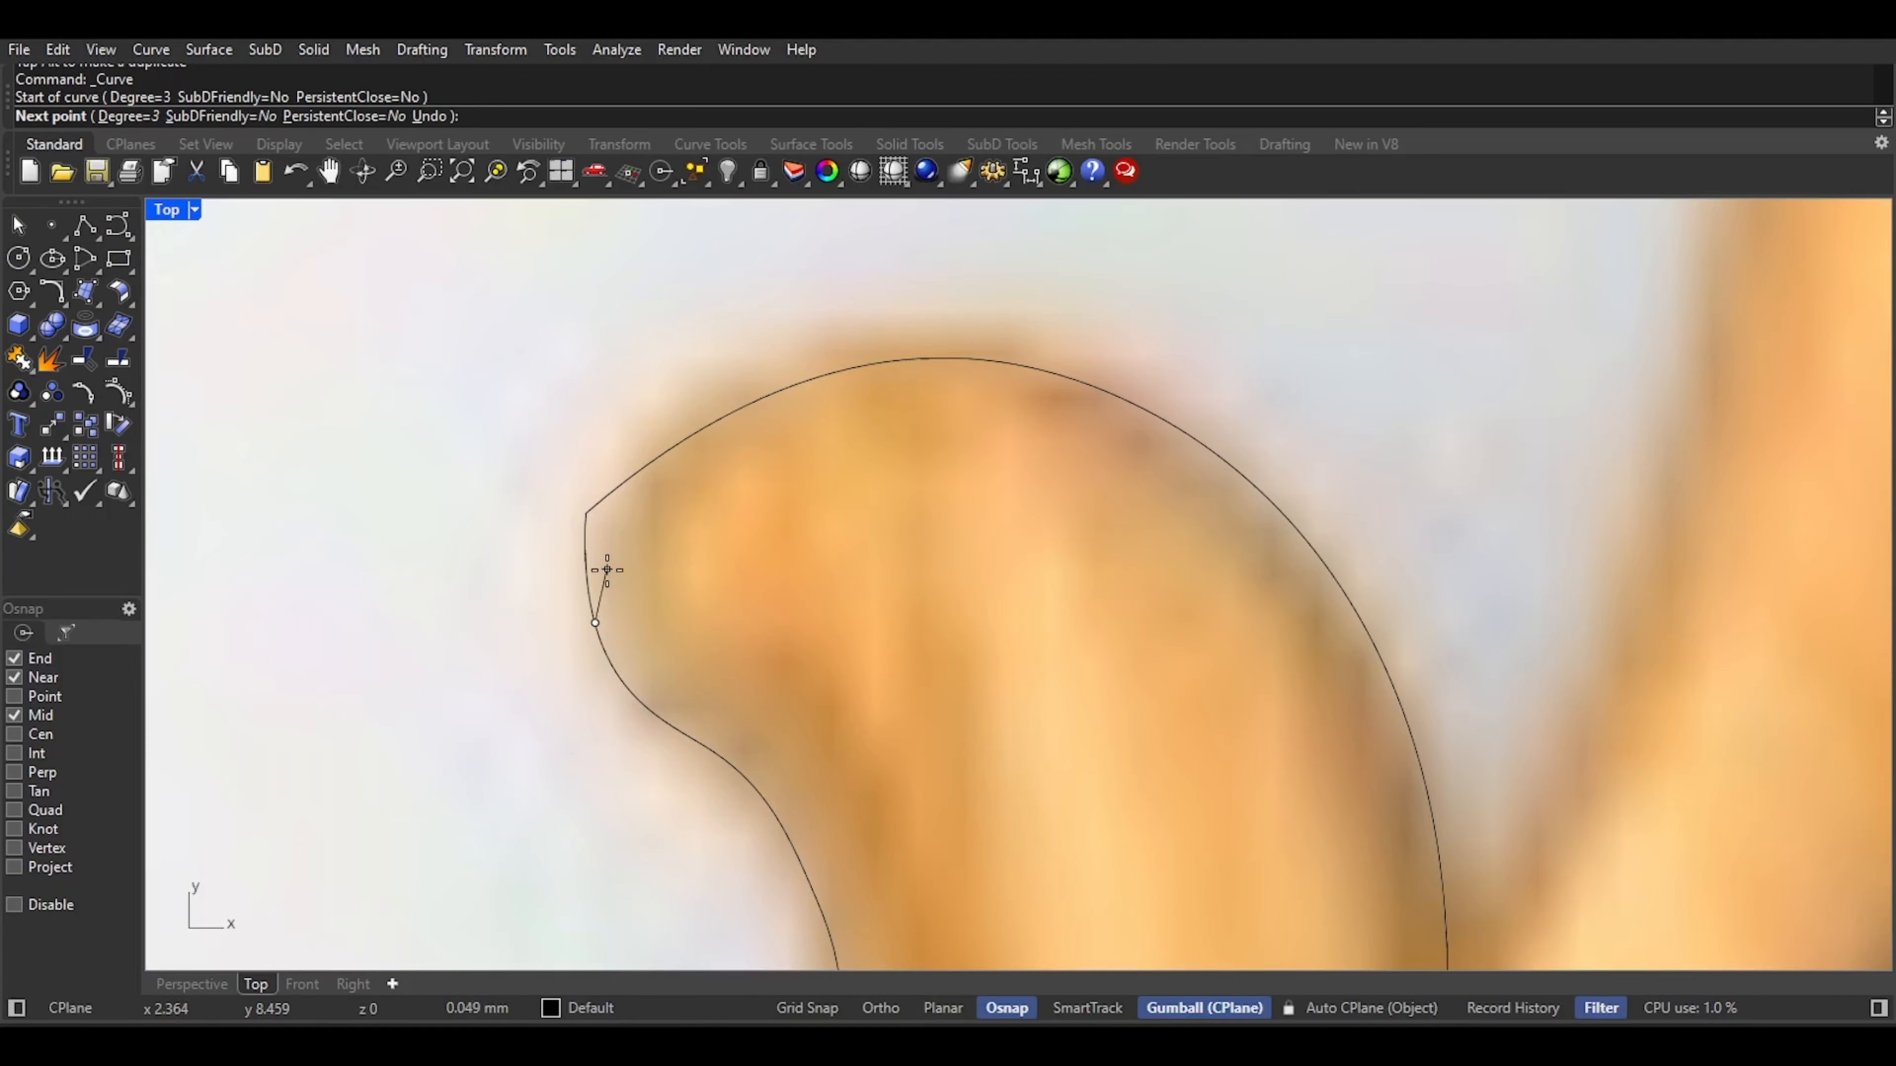
left_click(605, 571)
left_click(609, 545)
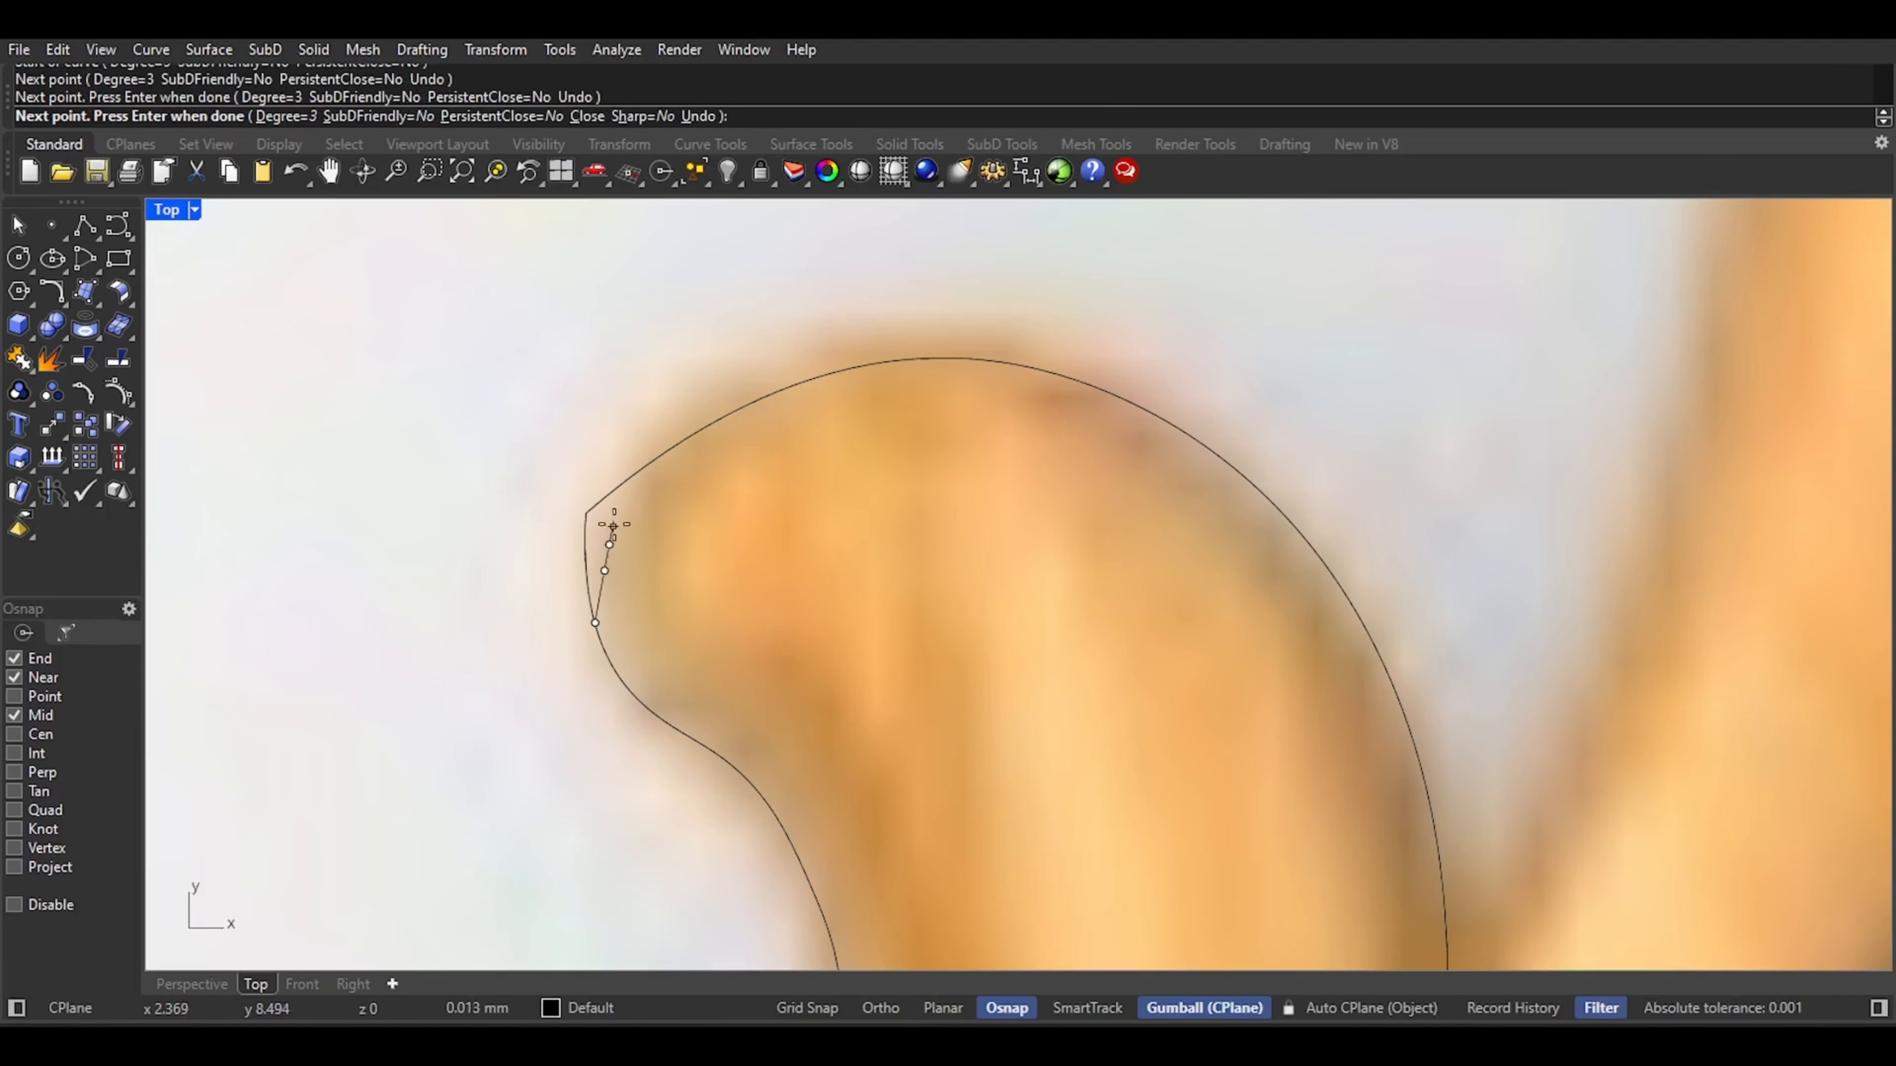
scroll(613, 521, "up", 2)
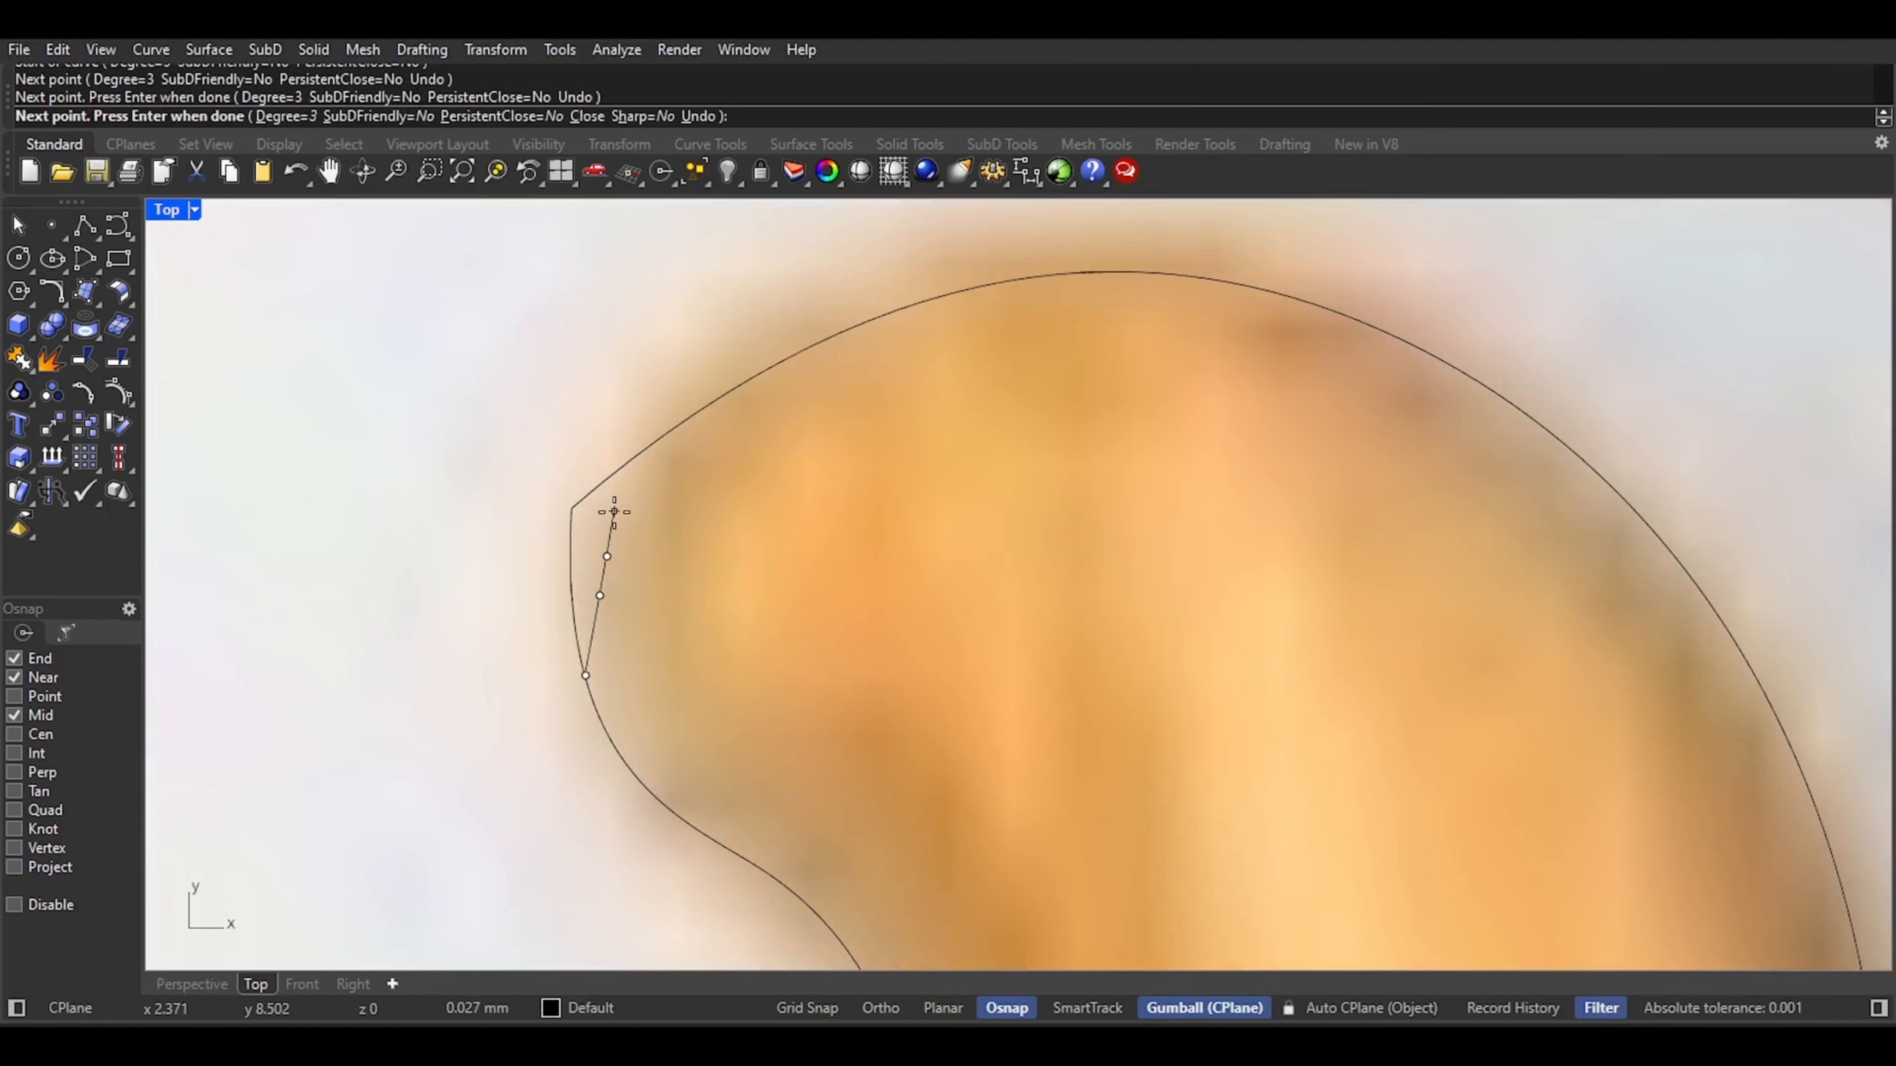
left_click(613, 512)
left_click(614, 485)
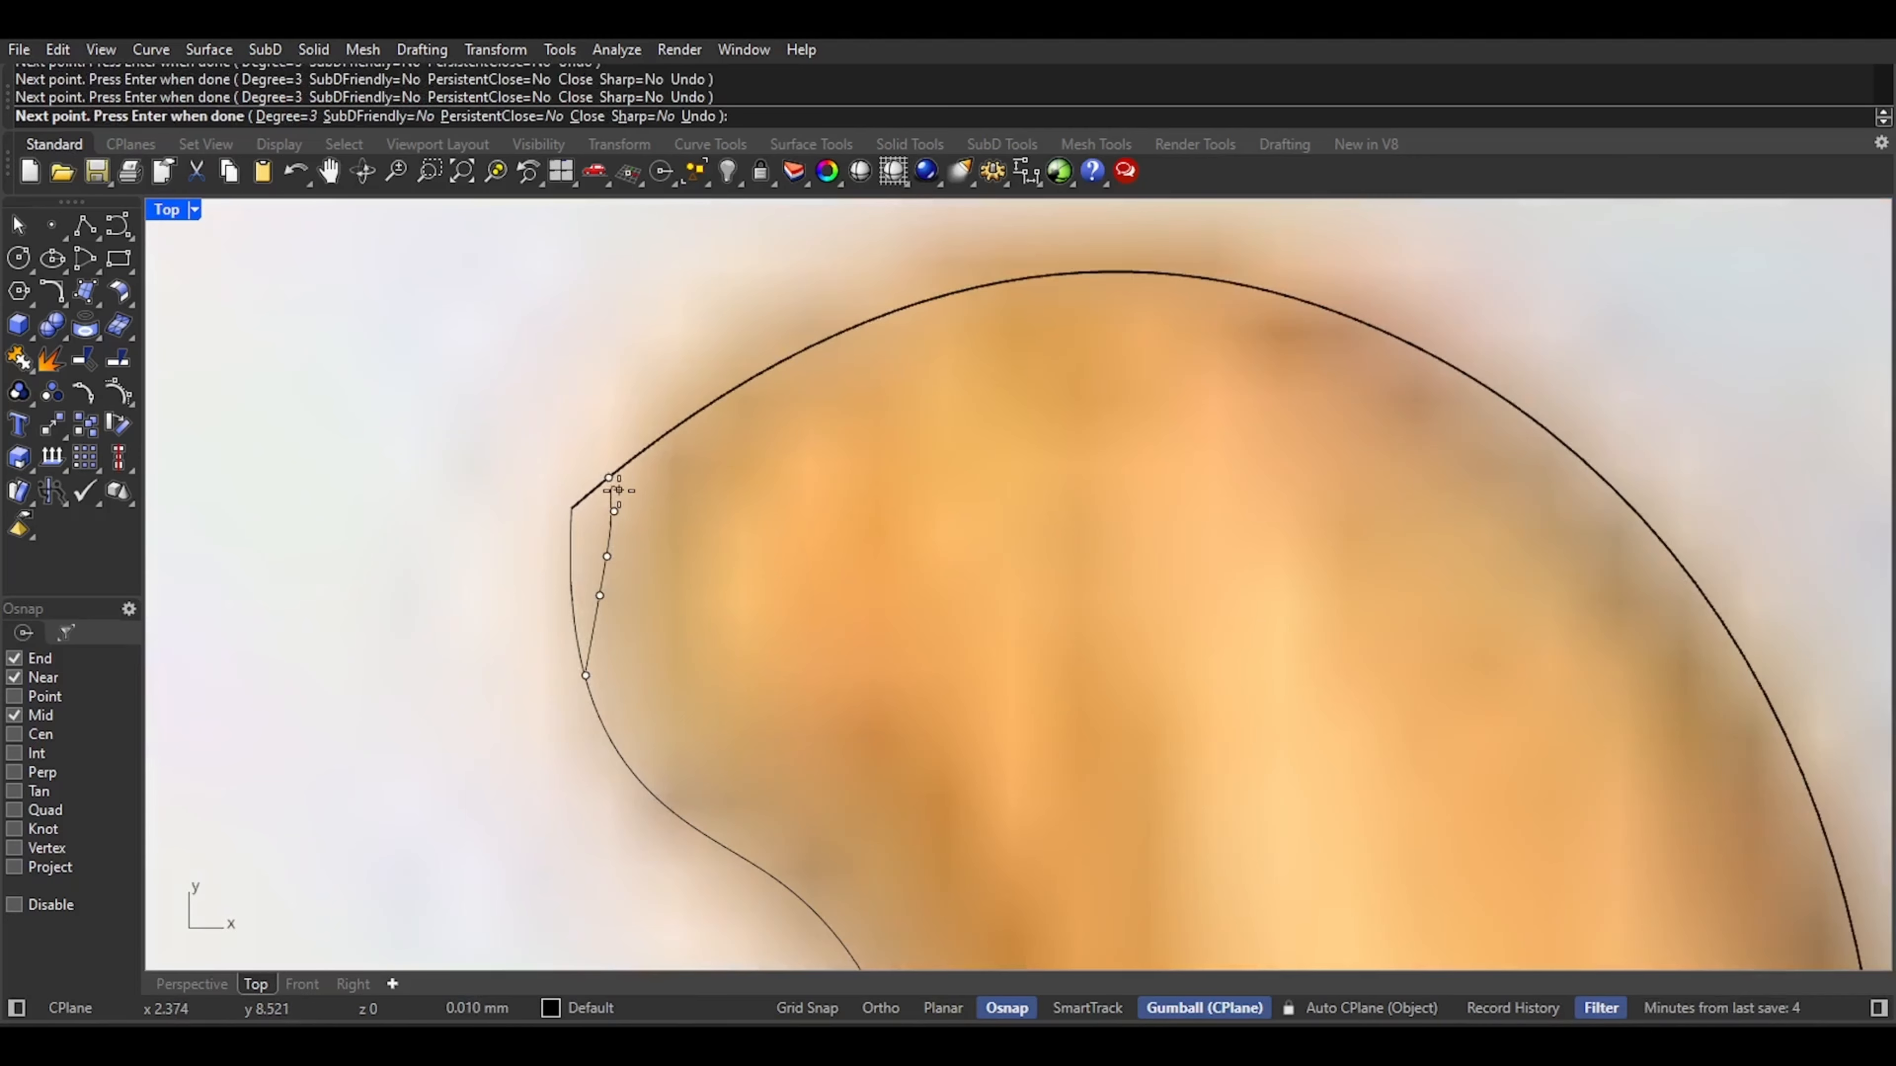
right_click(625, 475)
scroll(560, 476, "down", 7)
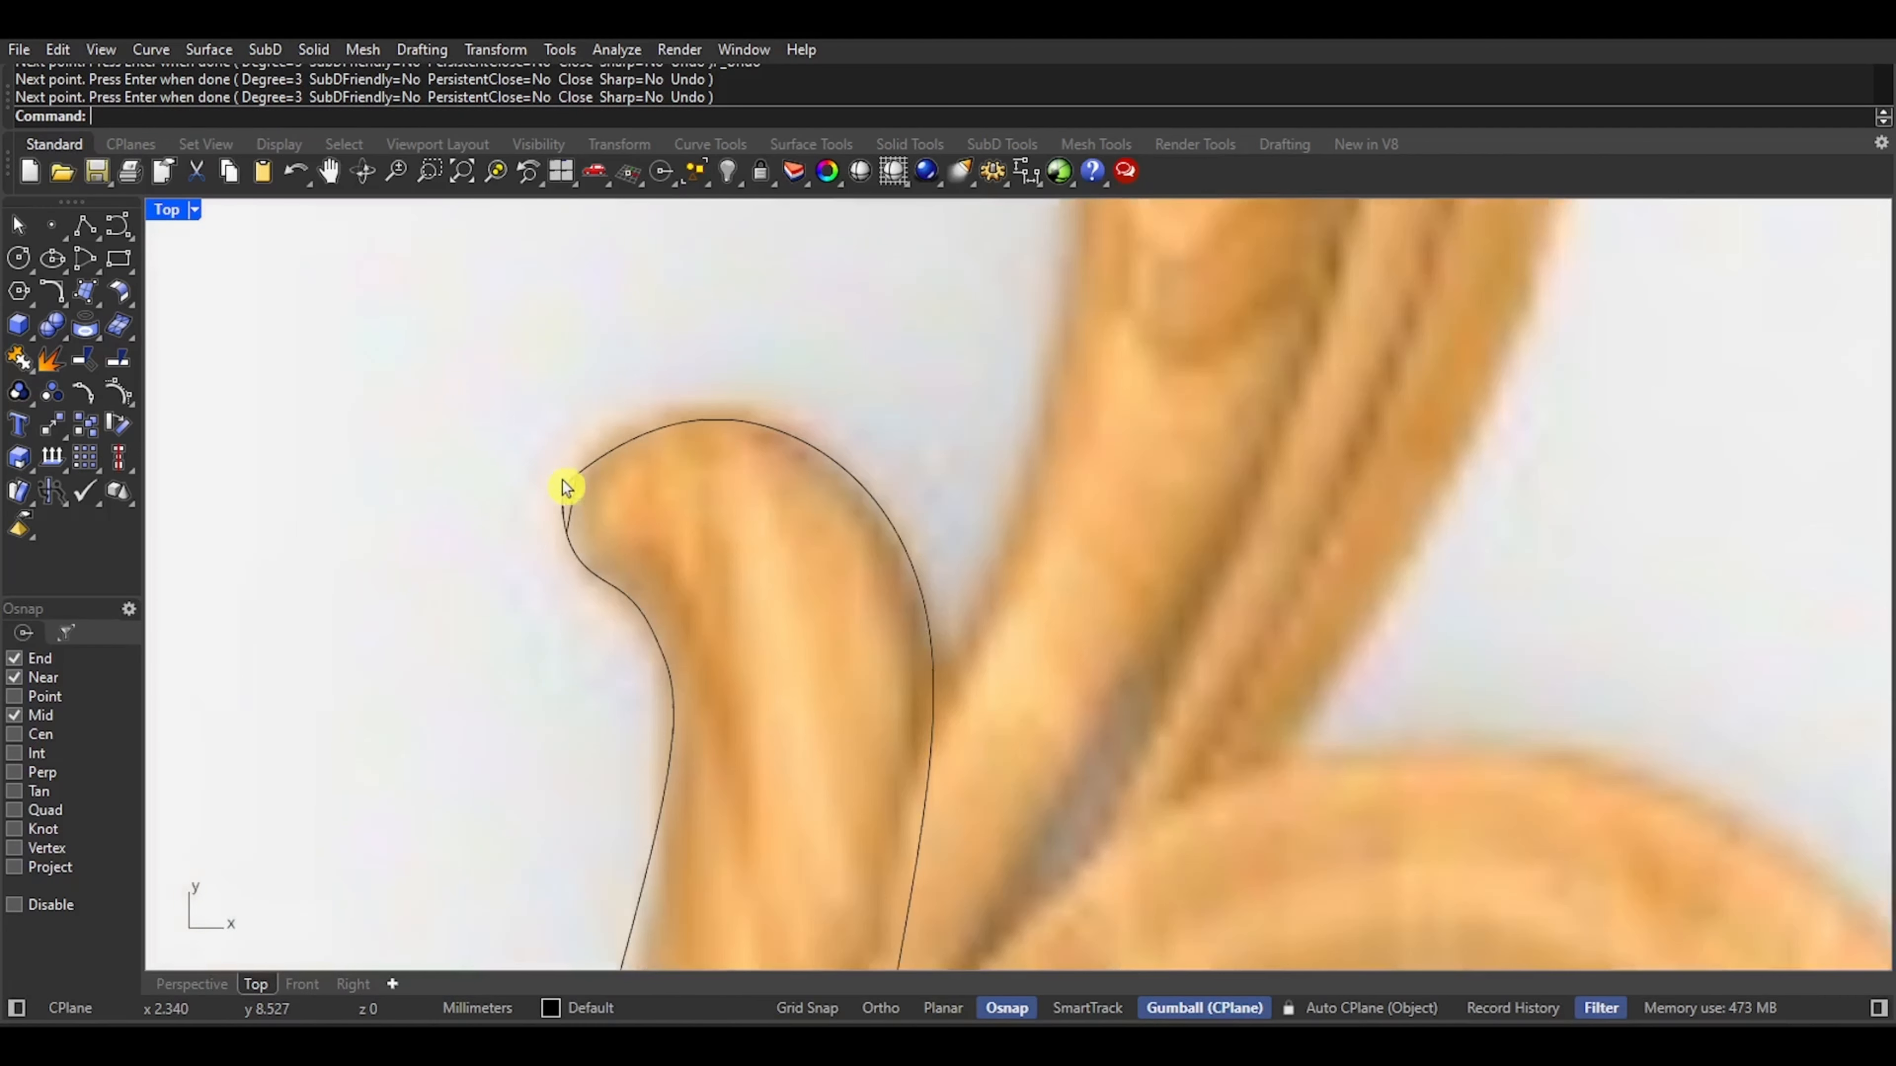
Trim the outer and inner curves' overhanging ends beyond the short curve across the leaf's tip
left_click_drag(664, 410, 520, 574)
key("ctrl+t")
scroll(517, 564, "up", 8)
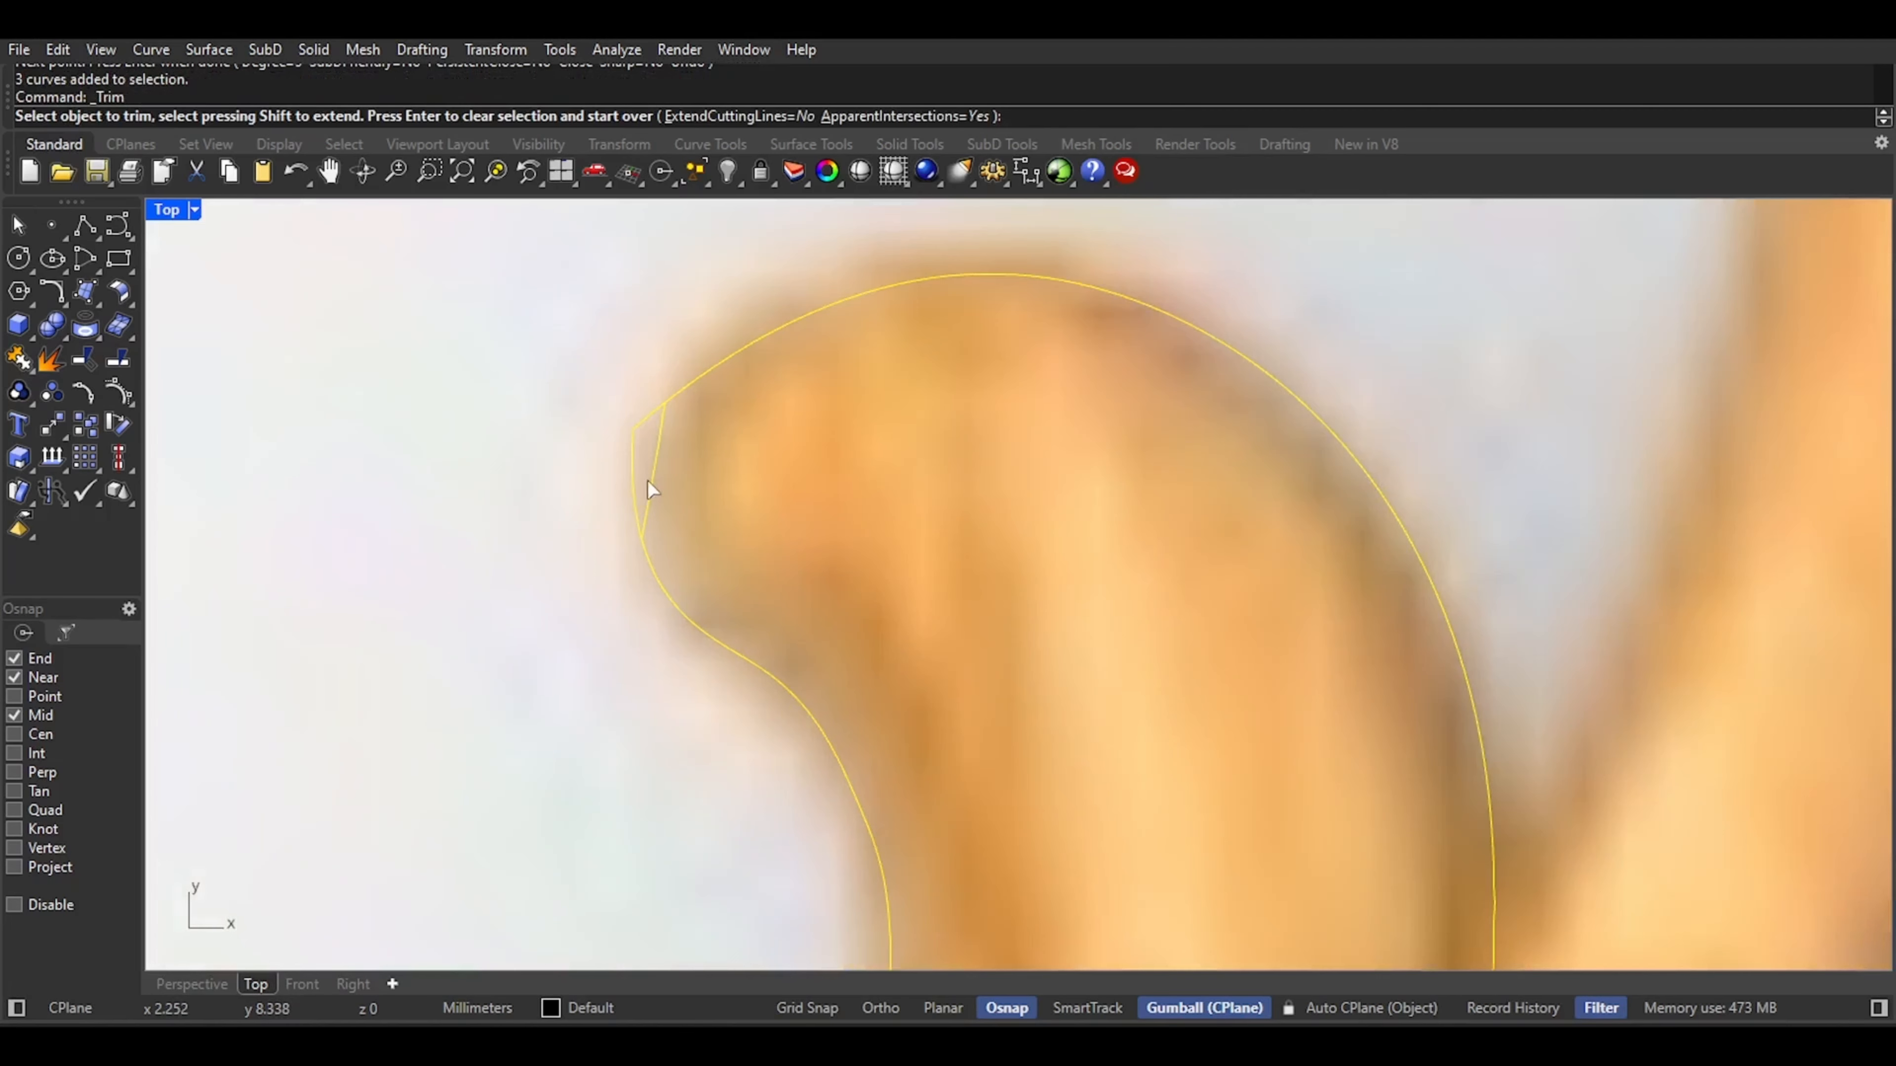
left_click(634, 427)
left_click(632, 360)
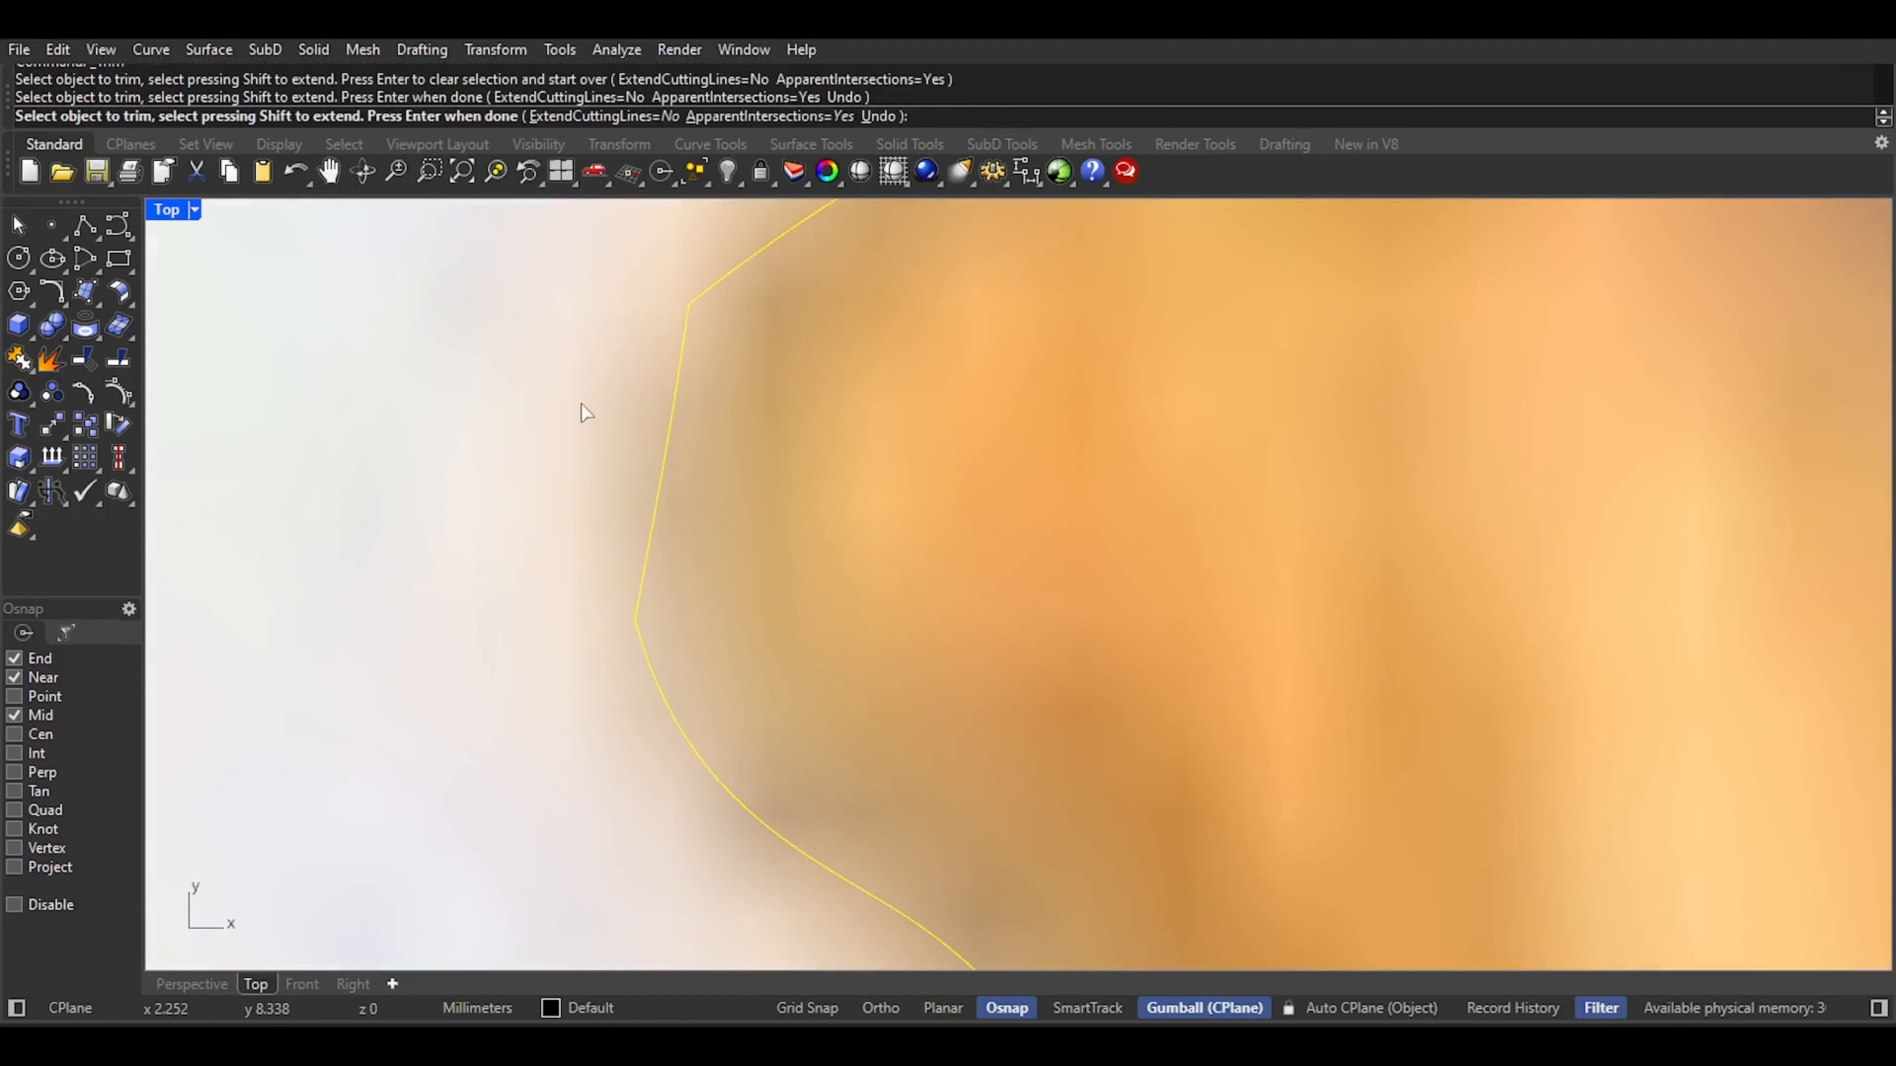
right_click(580, 404)
scroll(513, 495, "down", 6)
Show the outline in perspective over the reference picture and turn on history recording
left_click(192, 985)
scroll(740, 622, "down", 3)
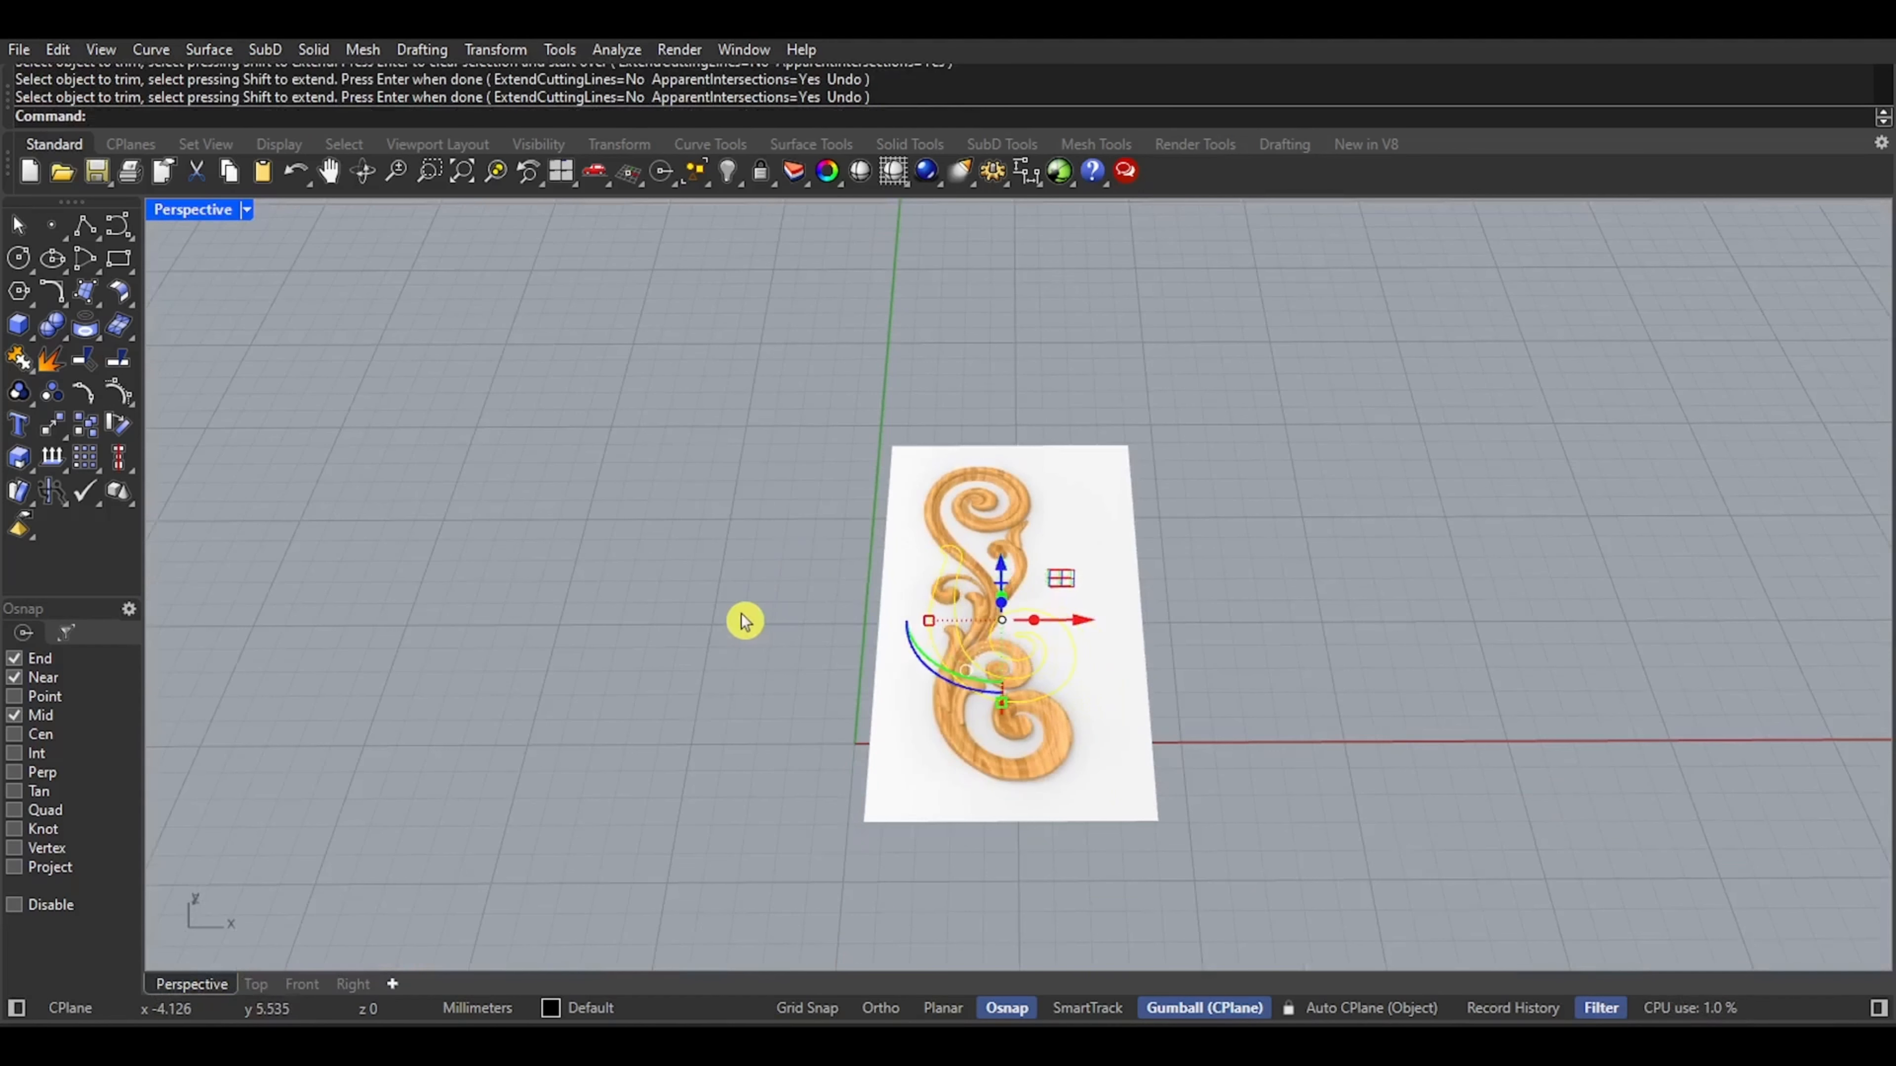
right_click_drag(741, 622, 933, 651)
scroll(922, 650, "up", 3)
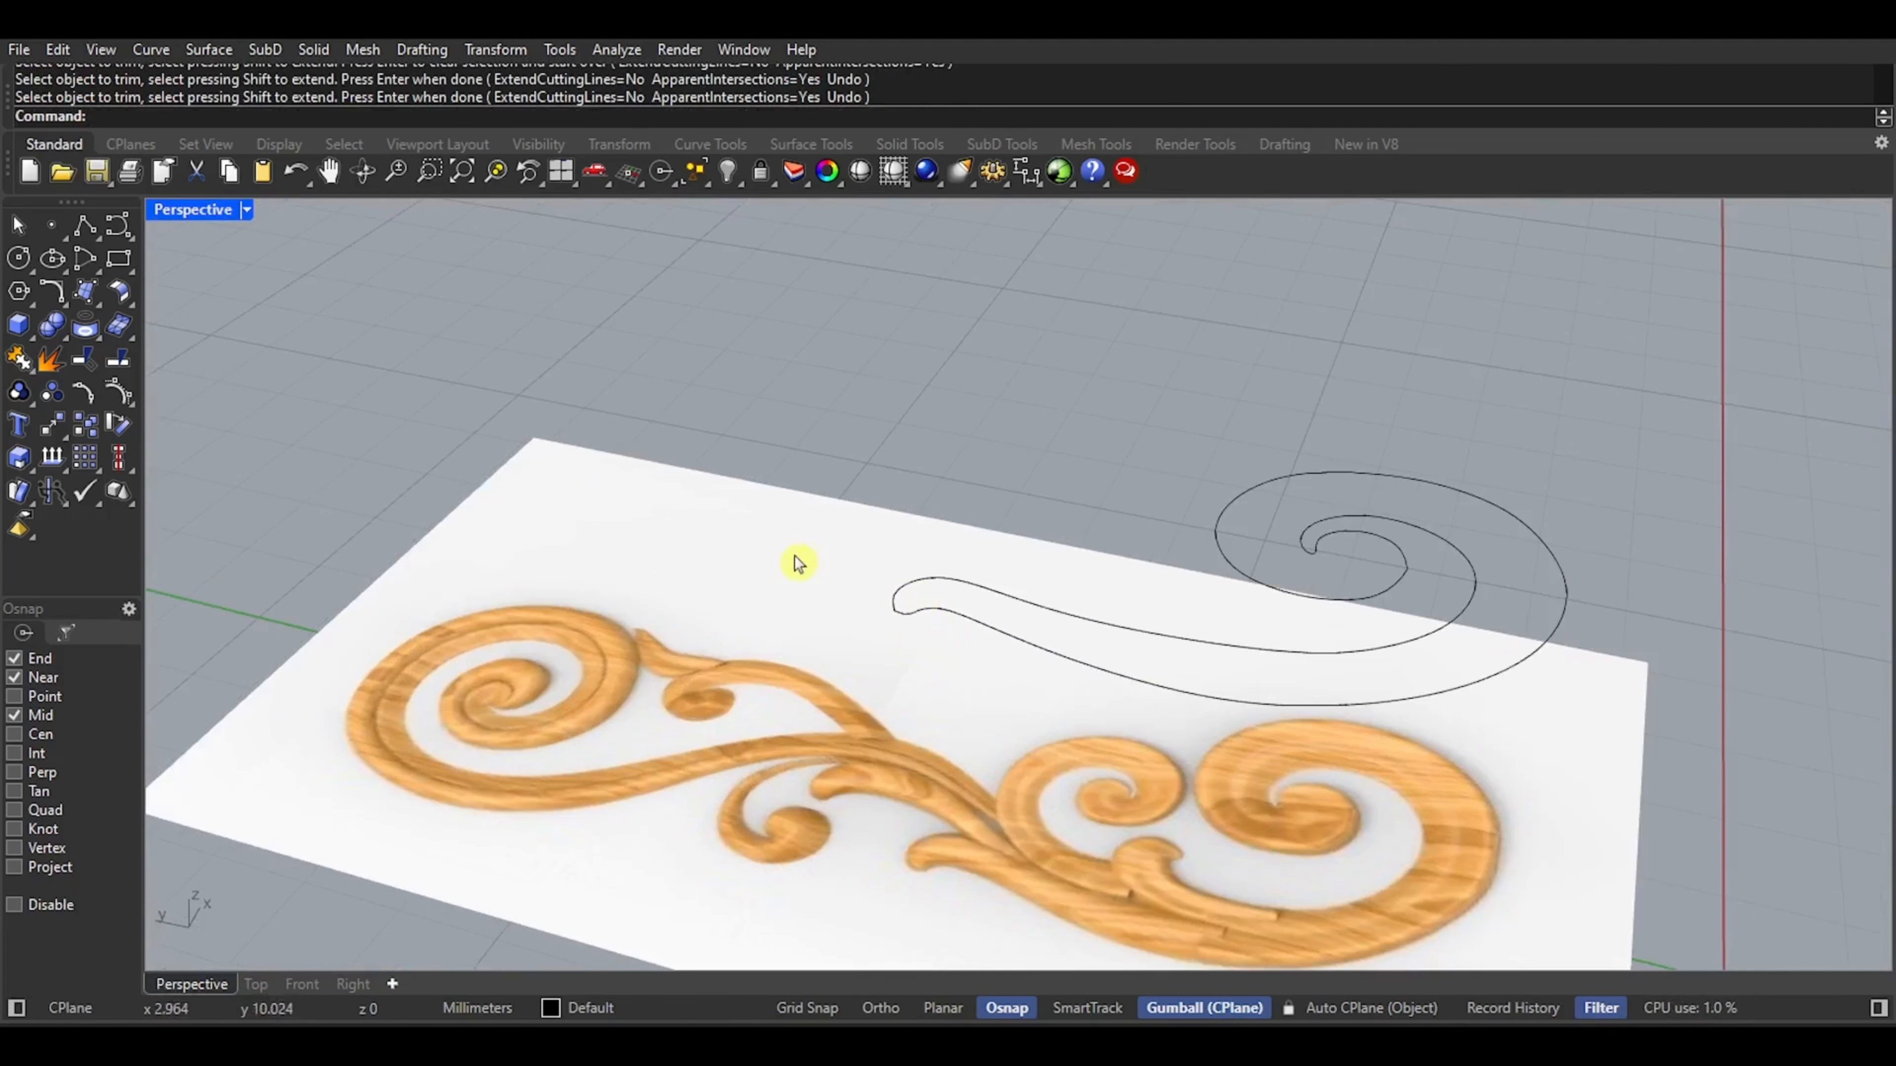
left_click(1508, 1004)
Set up a two-rail sweep with the scroll's outer and inner curves as rails and the leaf's tip curve as cross section
left_click(226, 47)
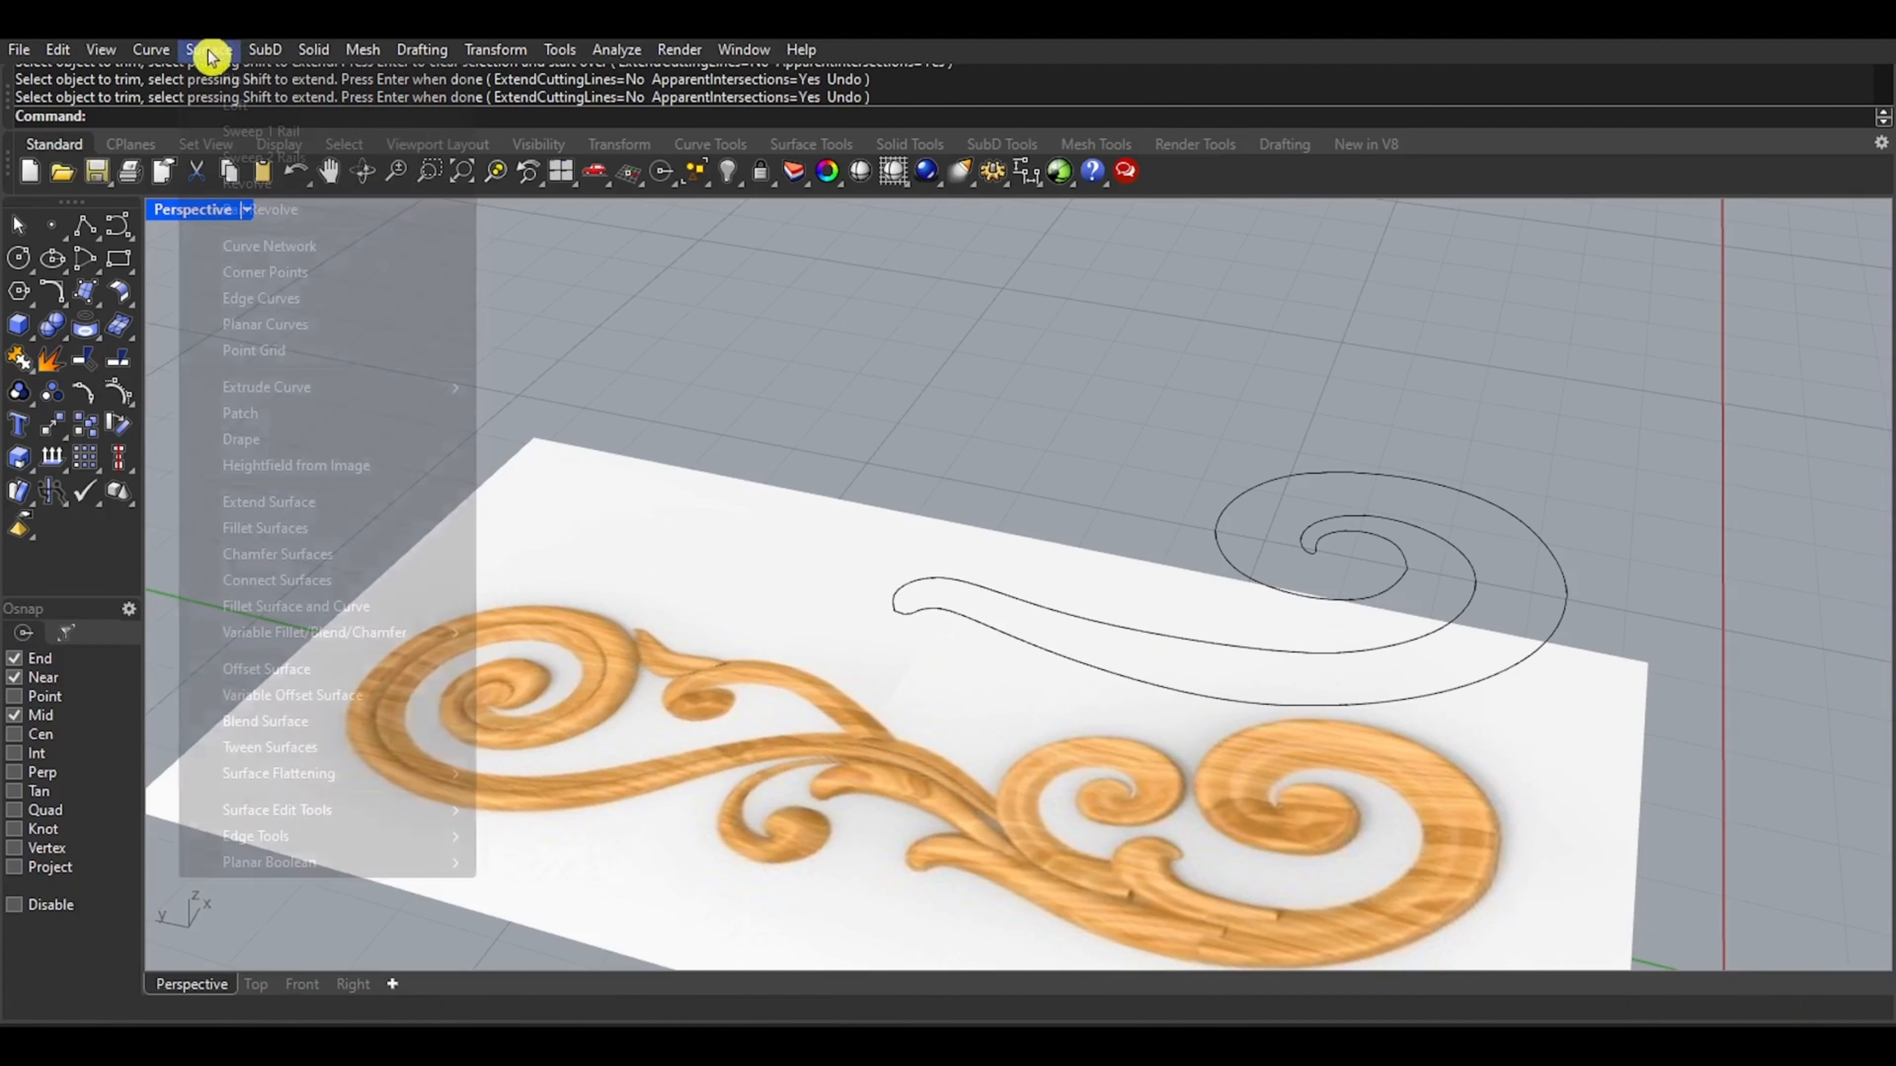
left_click(299, 170)
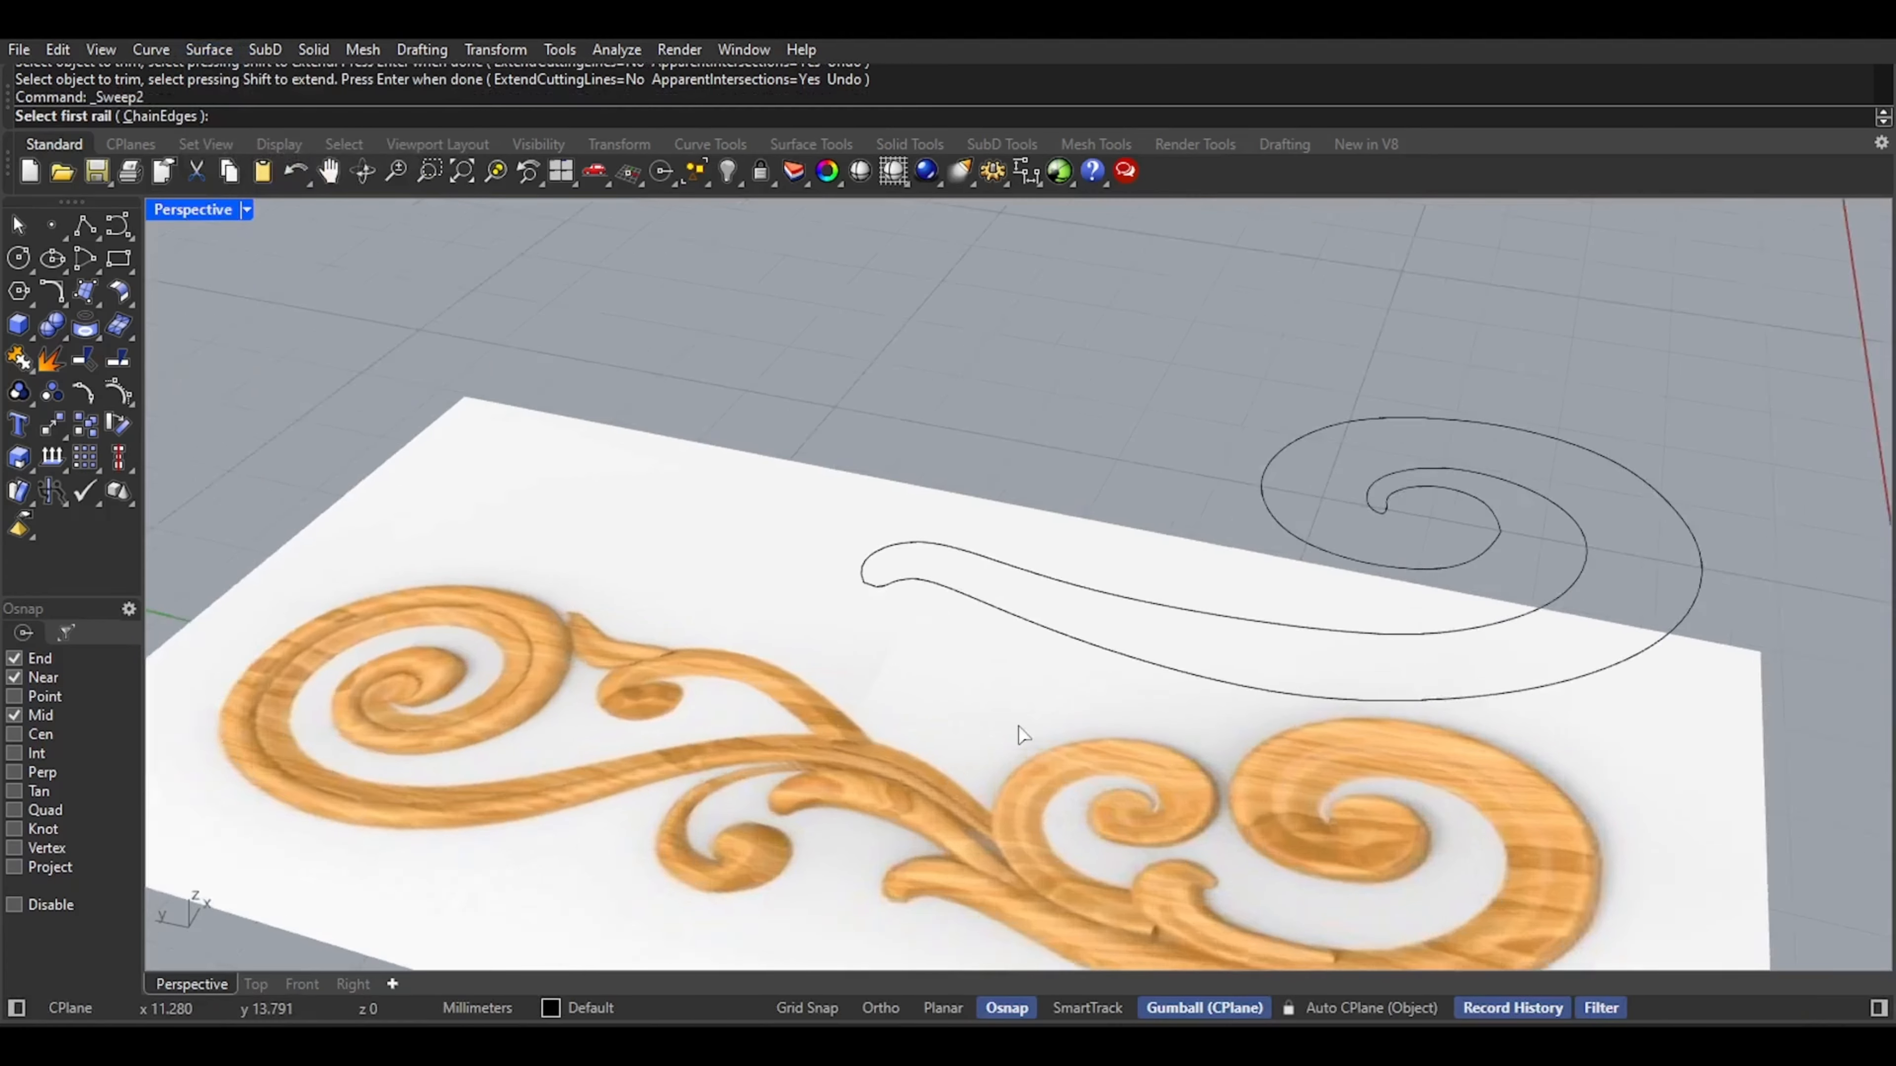
scroll(1016, 728, "up", 3)
left_click(1179, 619)
left_click_drag(1114, 586, 1114, 585)
scroll(842, 551, "up", 5)
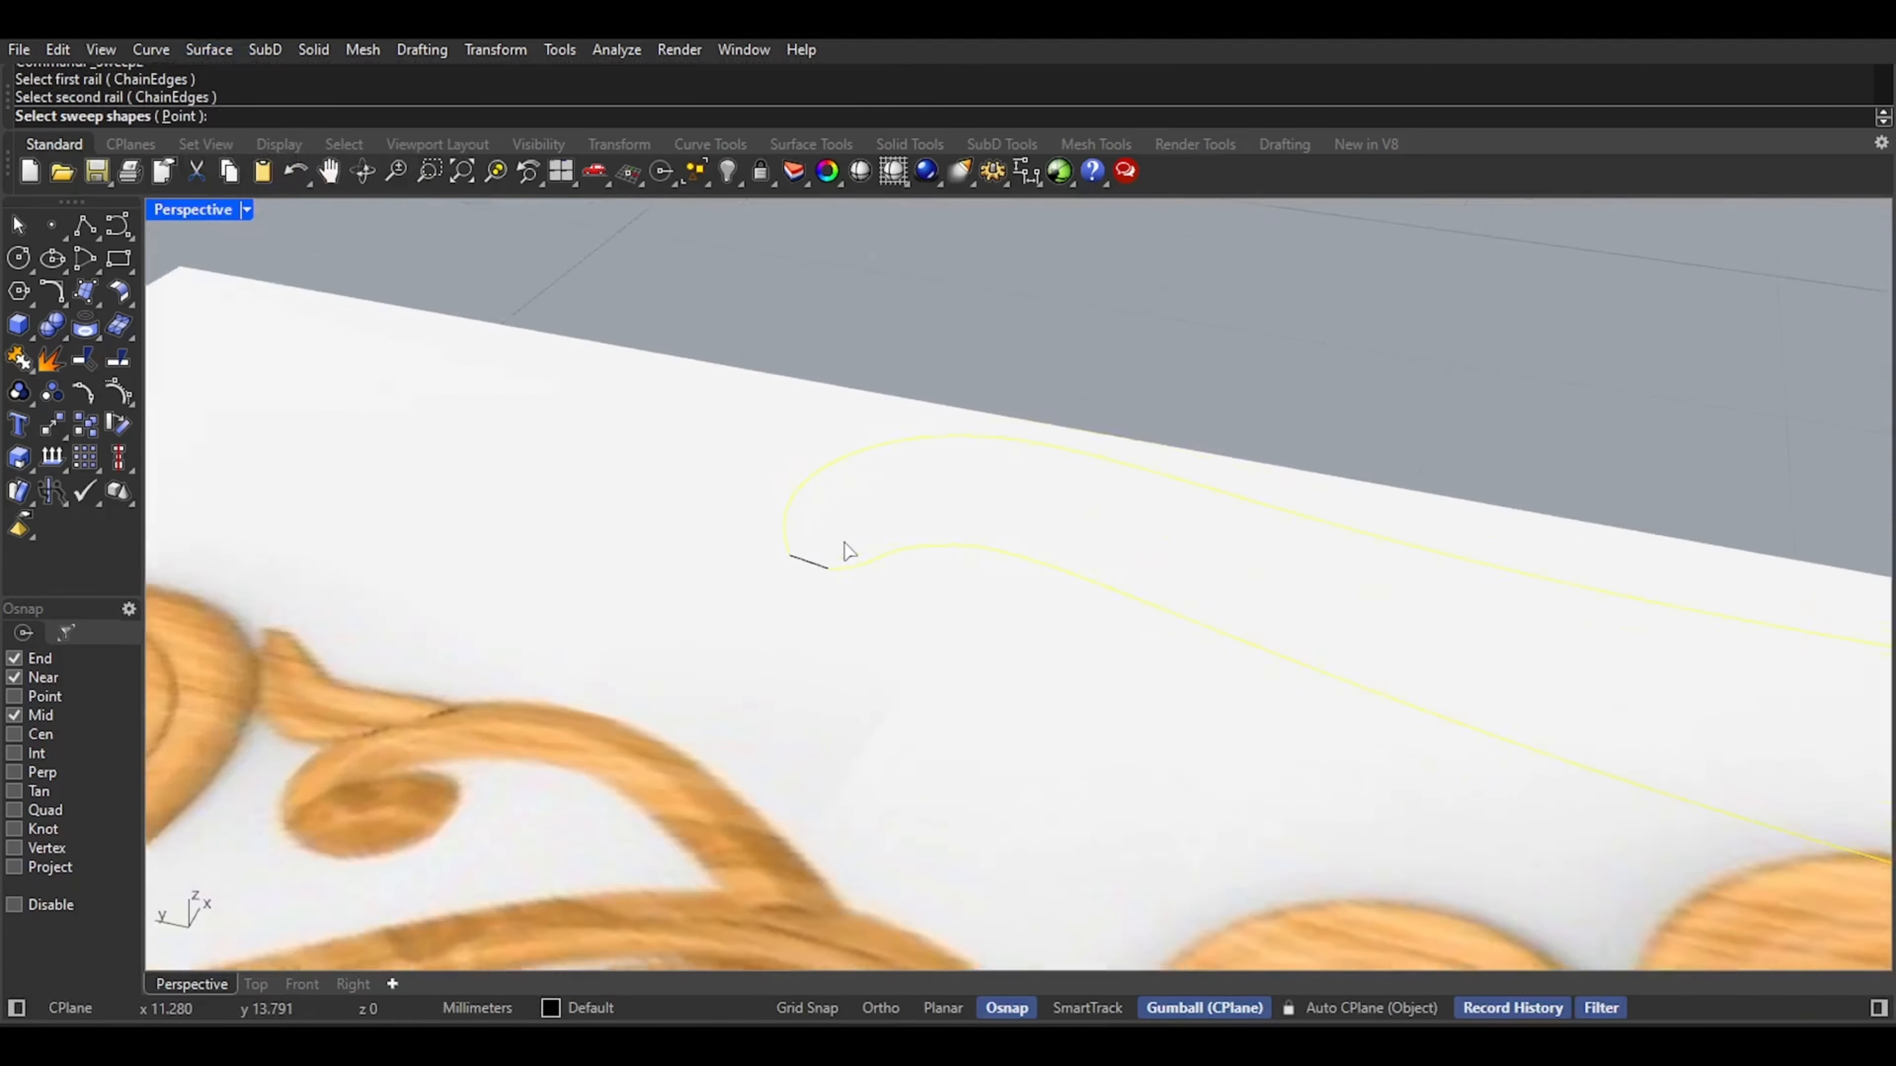
key("Return")
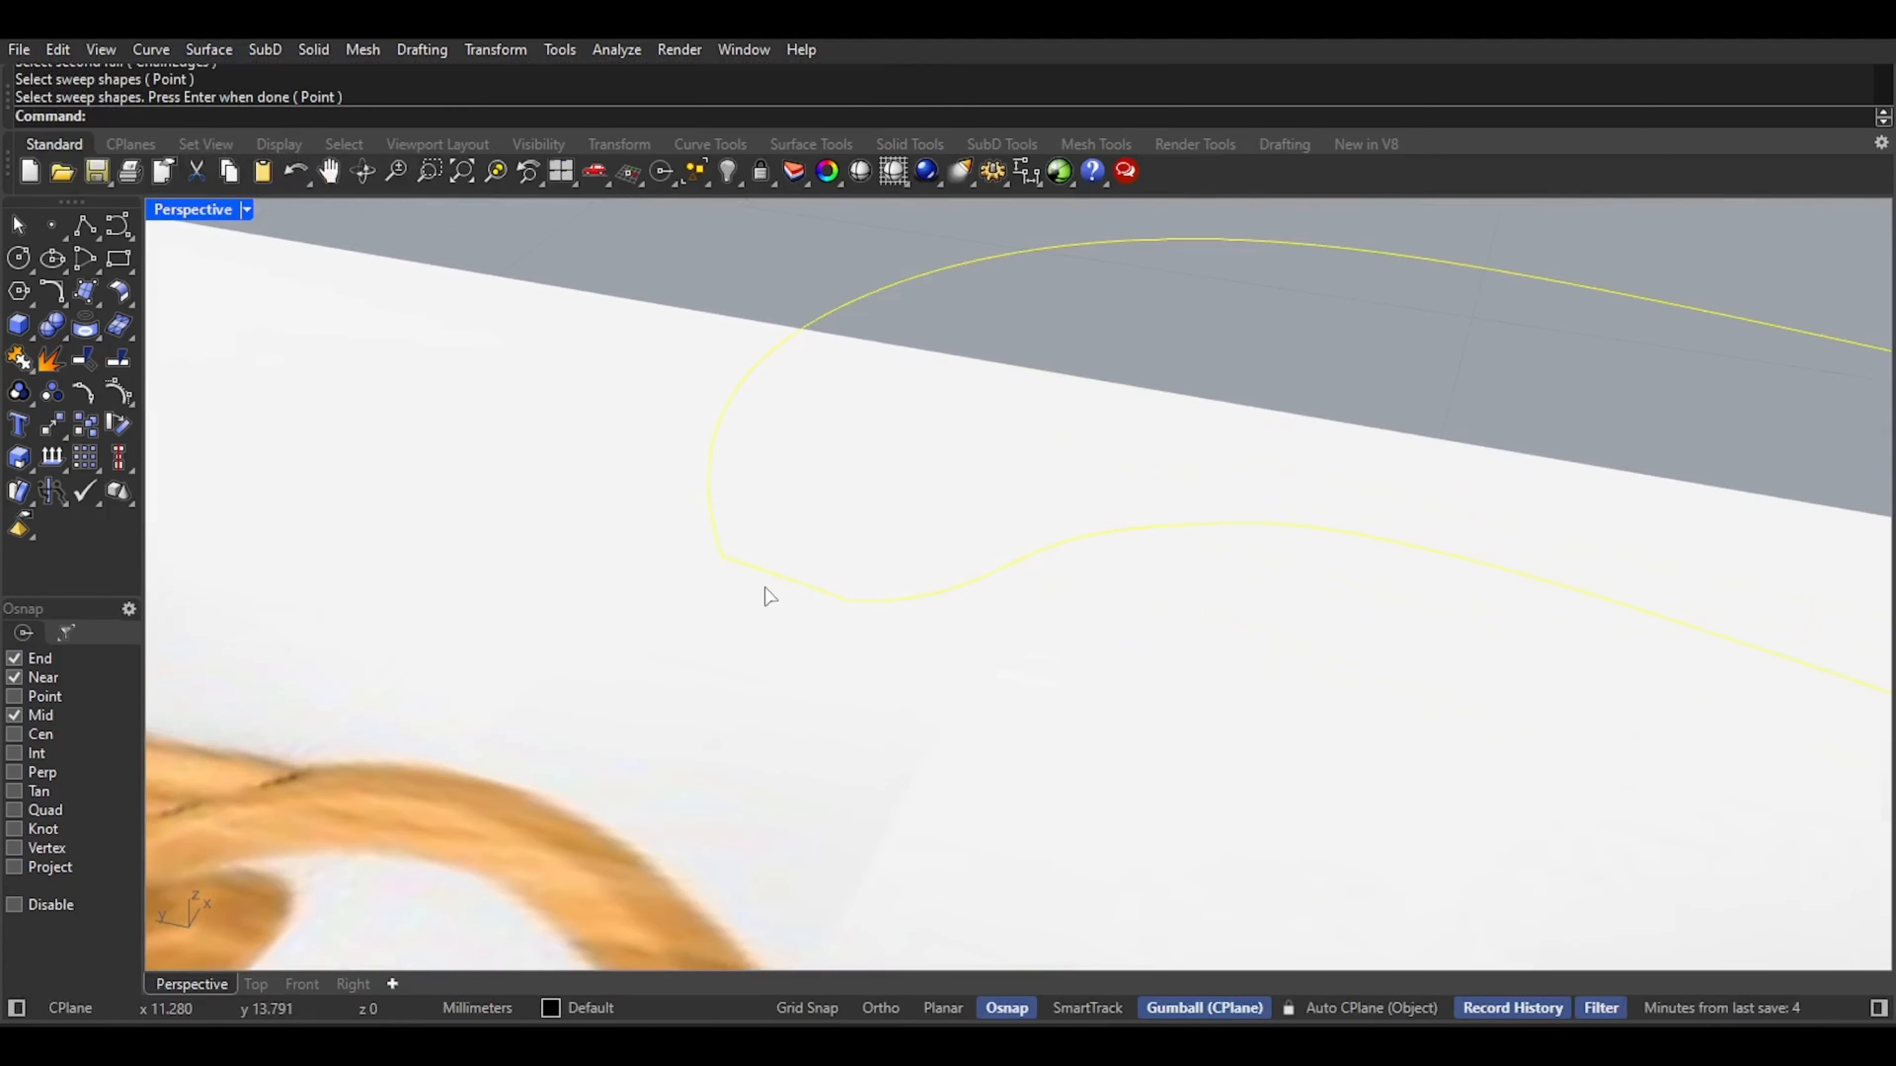
Examine the direction of the previewed cross sections along the whole scroll from above
left_click(268, 985)
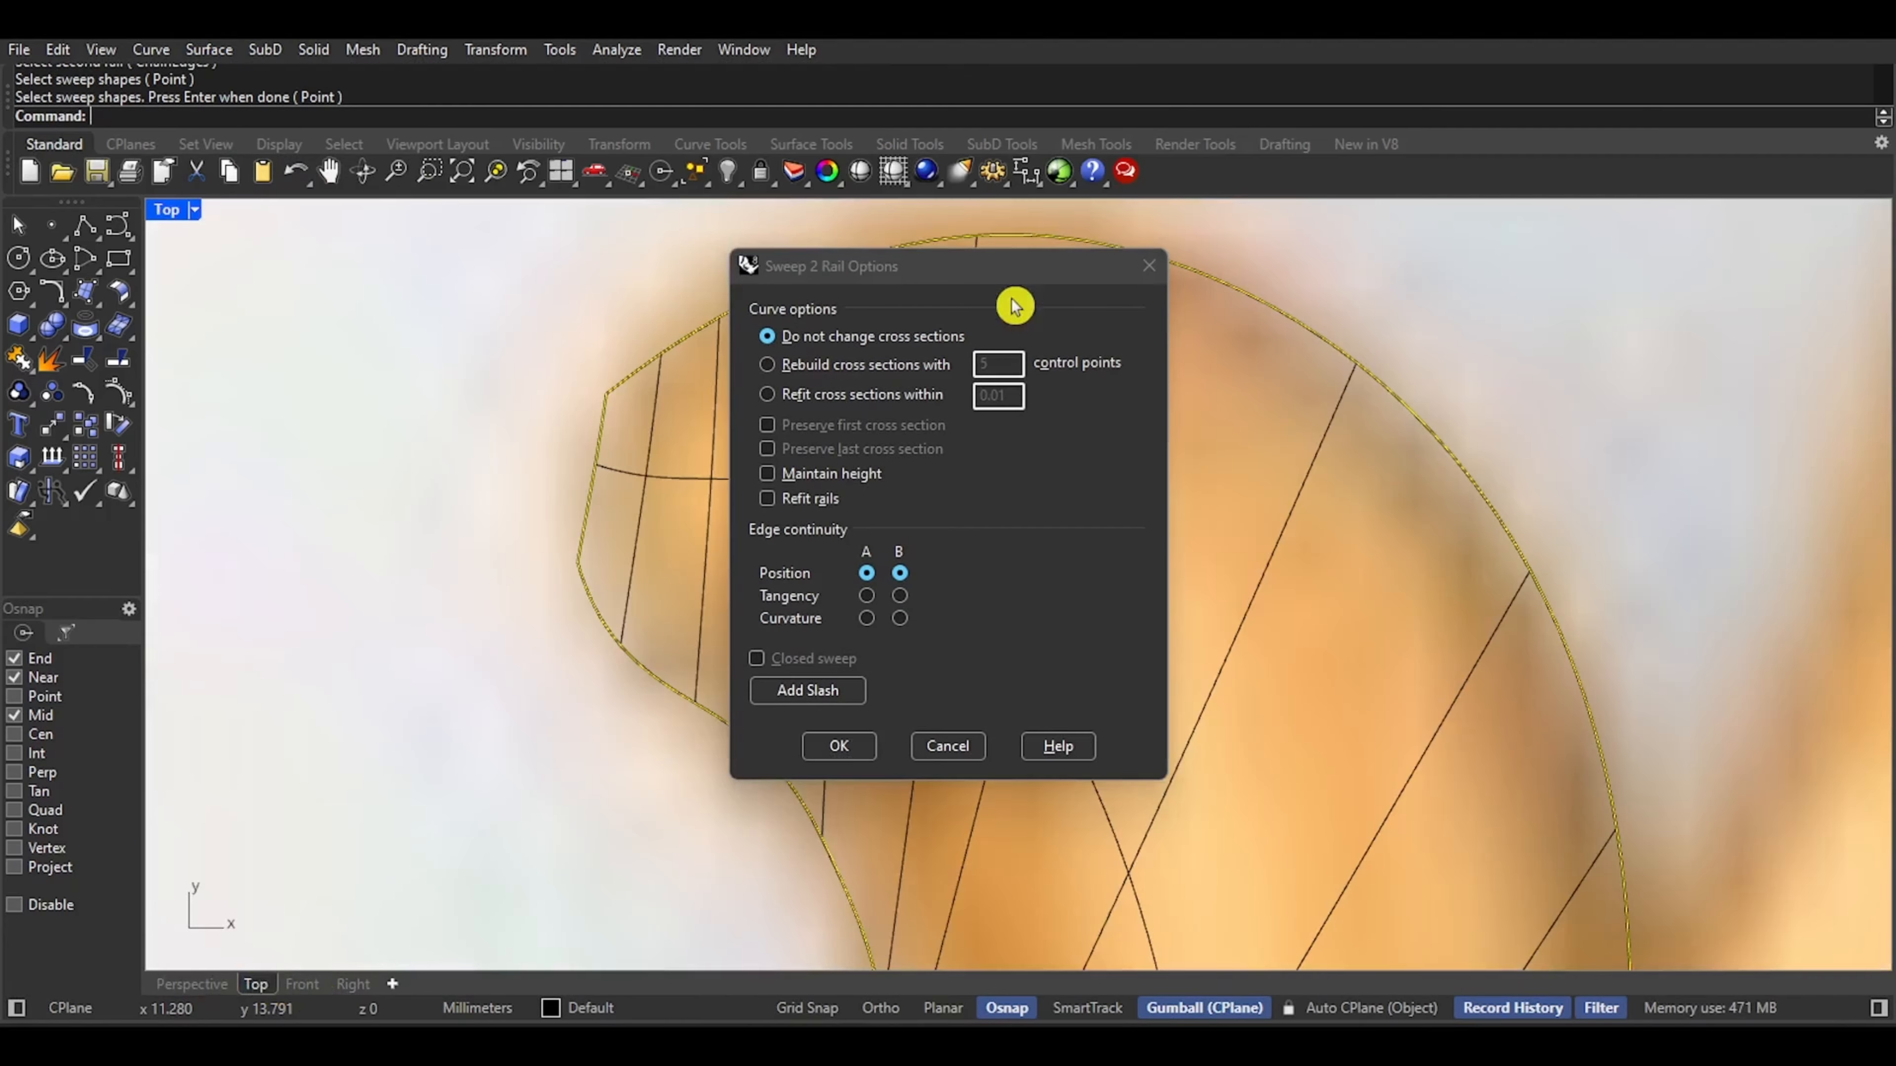
left_click_drag(980, 292, 540, 320)
scroll(959, 484, "down", 8)
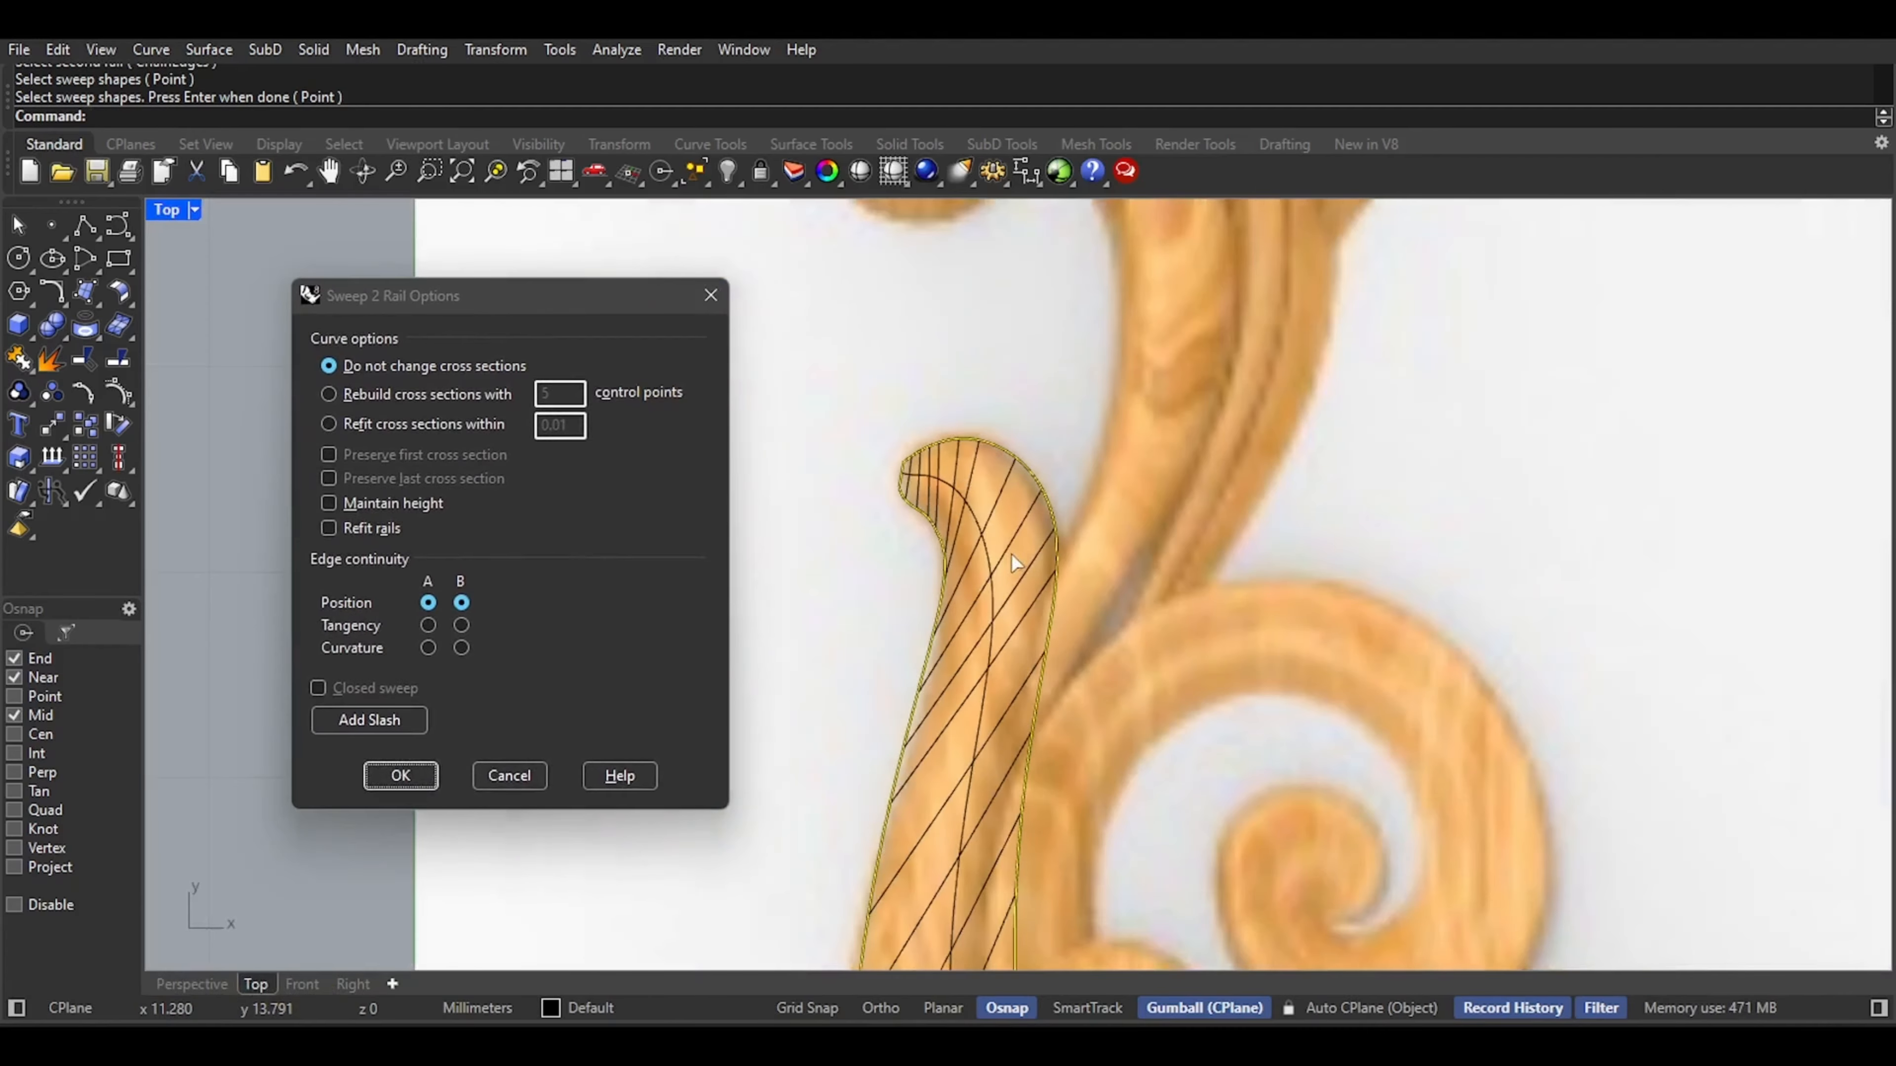
scroll(993, 326, "down", 5)
scroll(1254, 781, "up", 5)
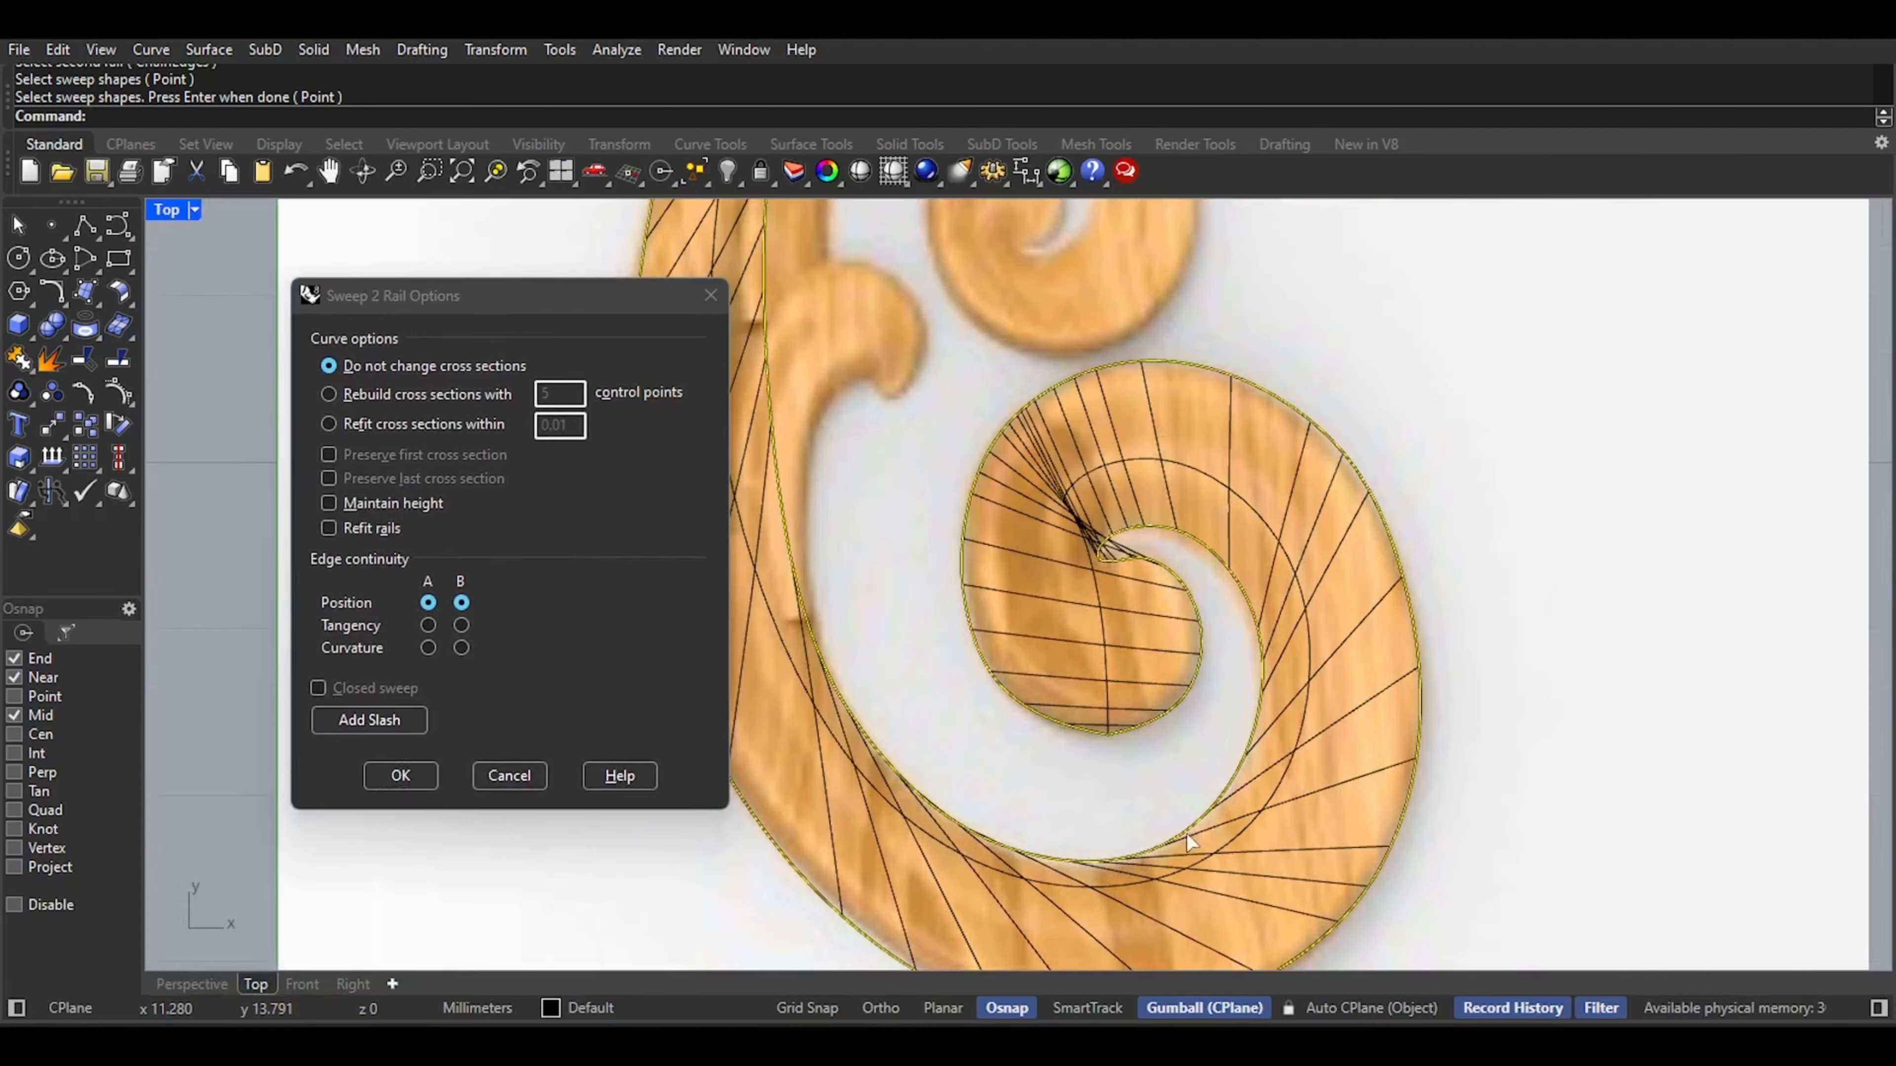
scroll(1146, 575, "up", 2)
scroll(1130, 560, "down", 9)
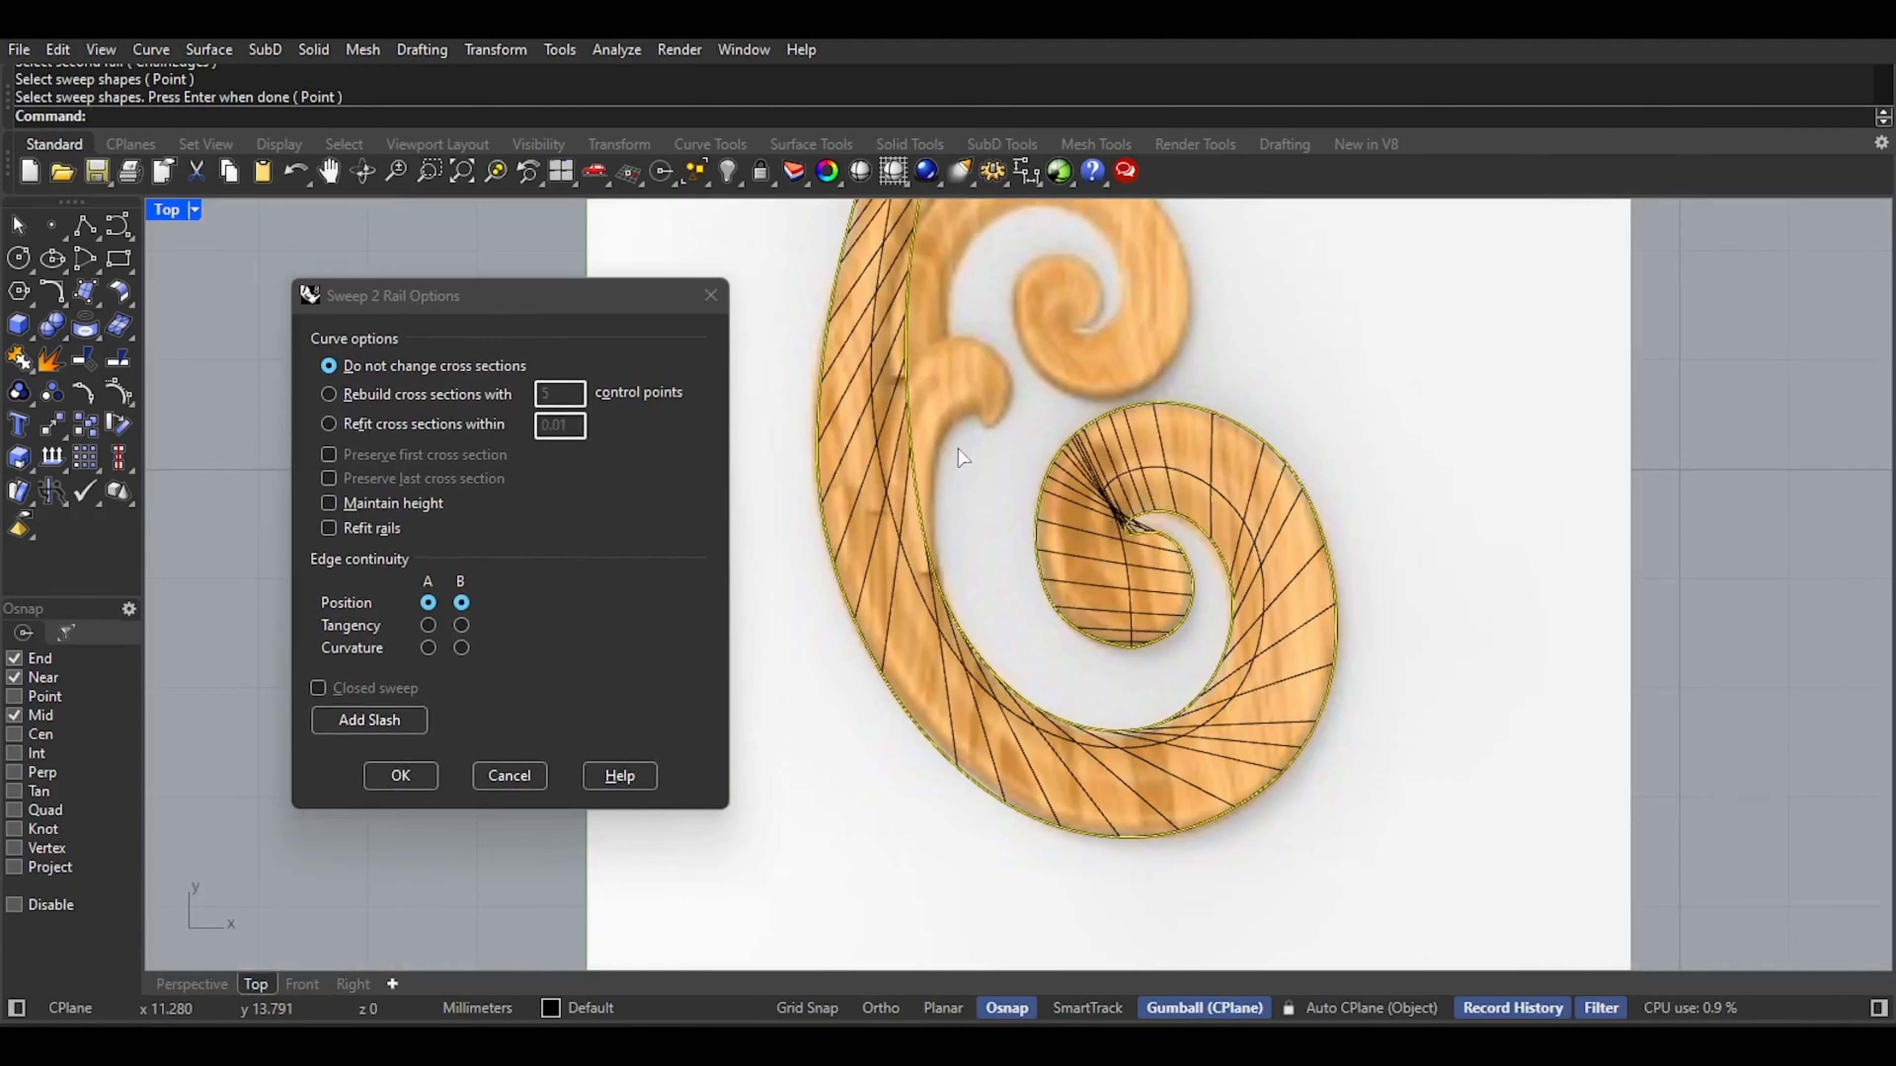
right_click_drag(859, 383, 1043, 711)
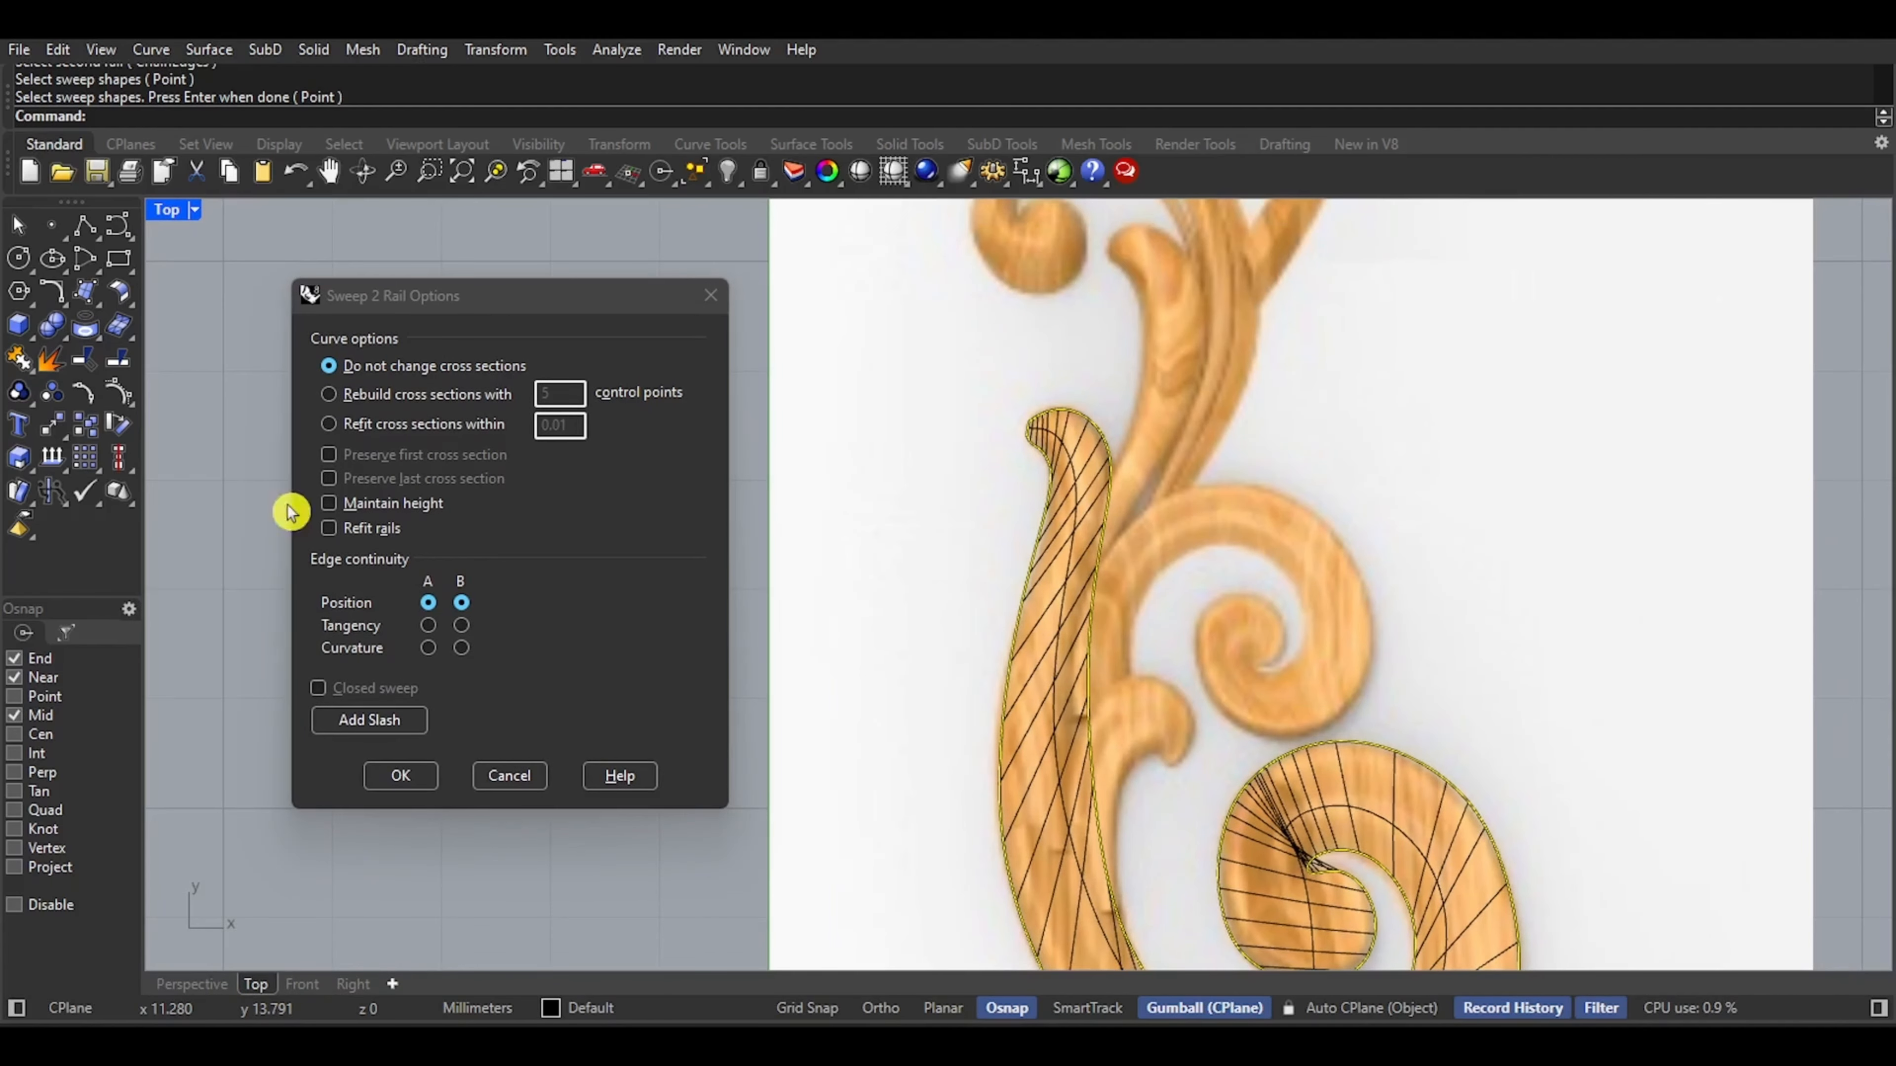
Add slashes between the rails across the leaf's curl and upper stem so the sweep's cross sections run squarely
left_click(348, 717)
scroll(1089, 492, "up", 6)
left_click(906, 442)
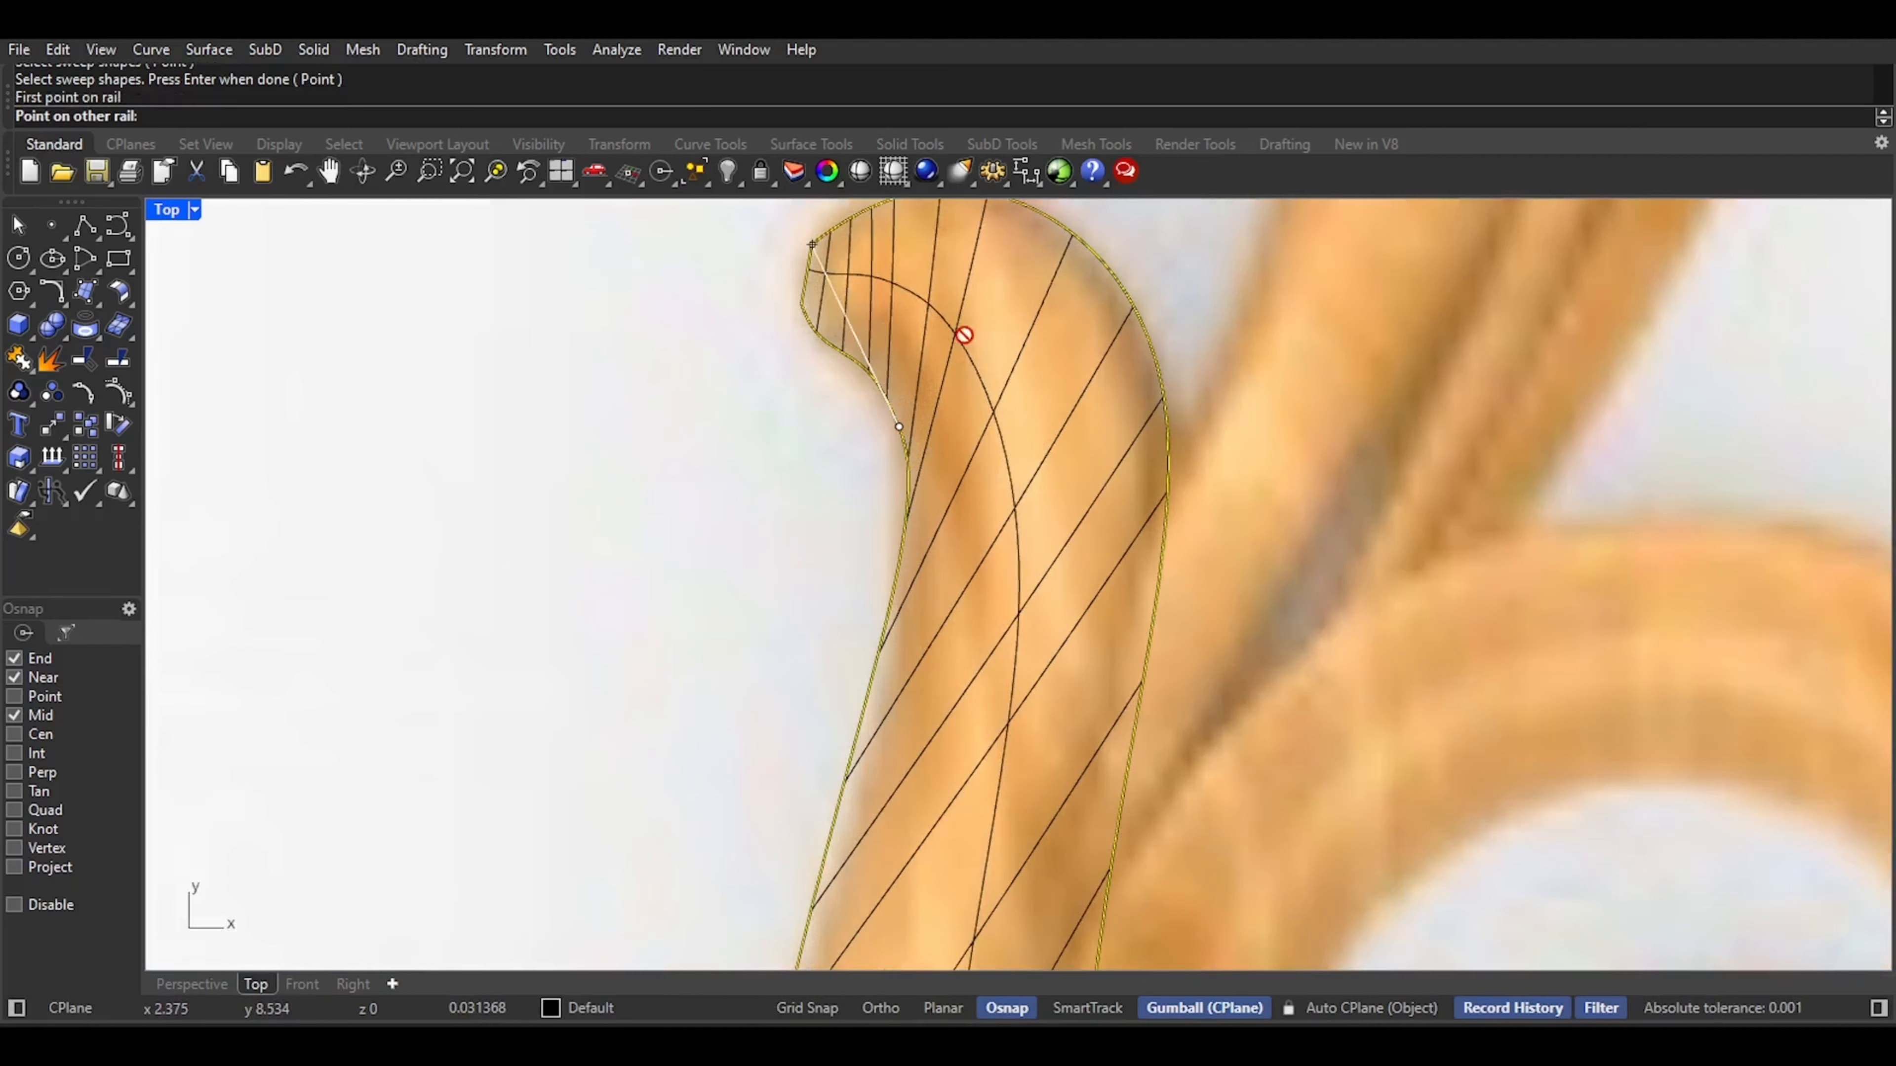
right_click_drag(958, 439, 920, 546)
left_click(992, 366)
scroll(934, 440, "down", 5)
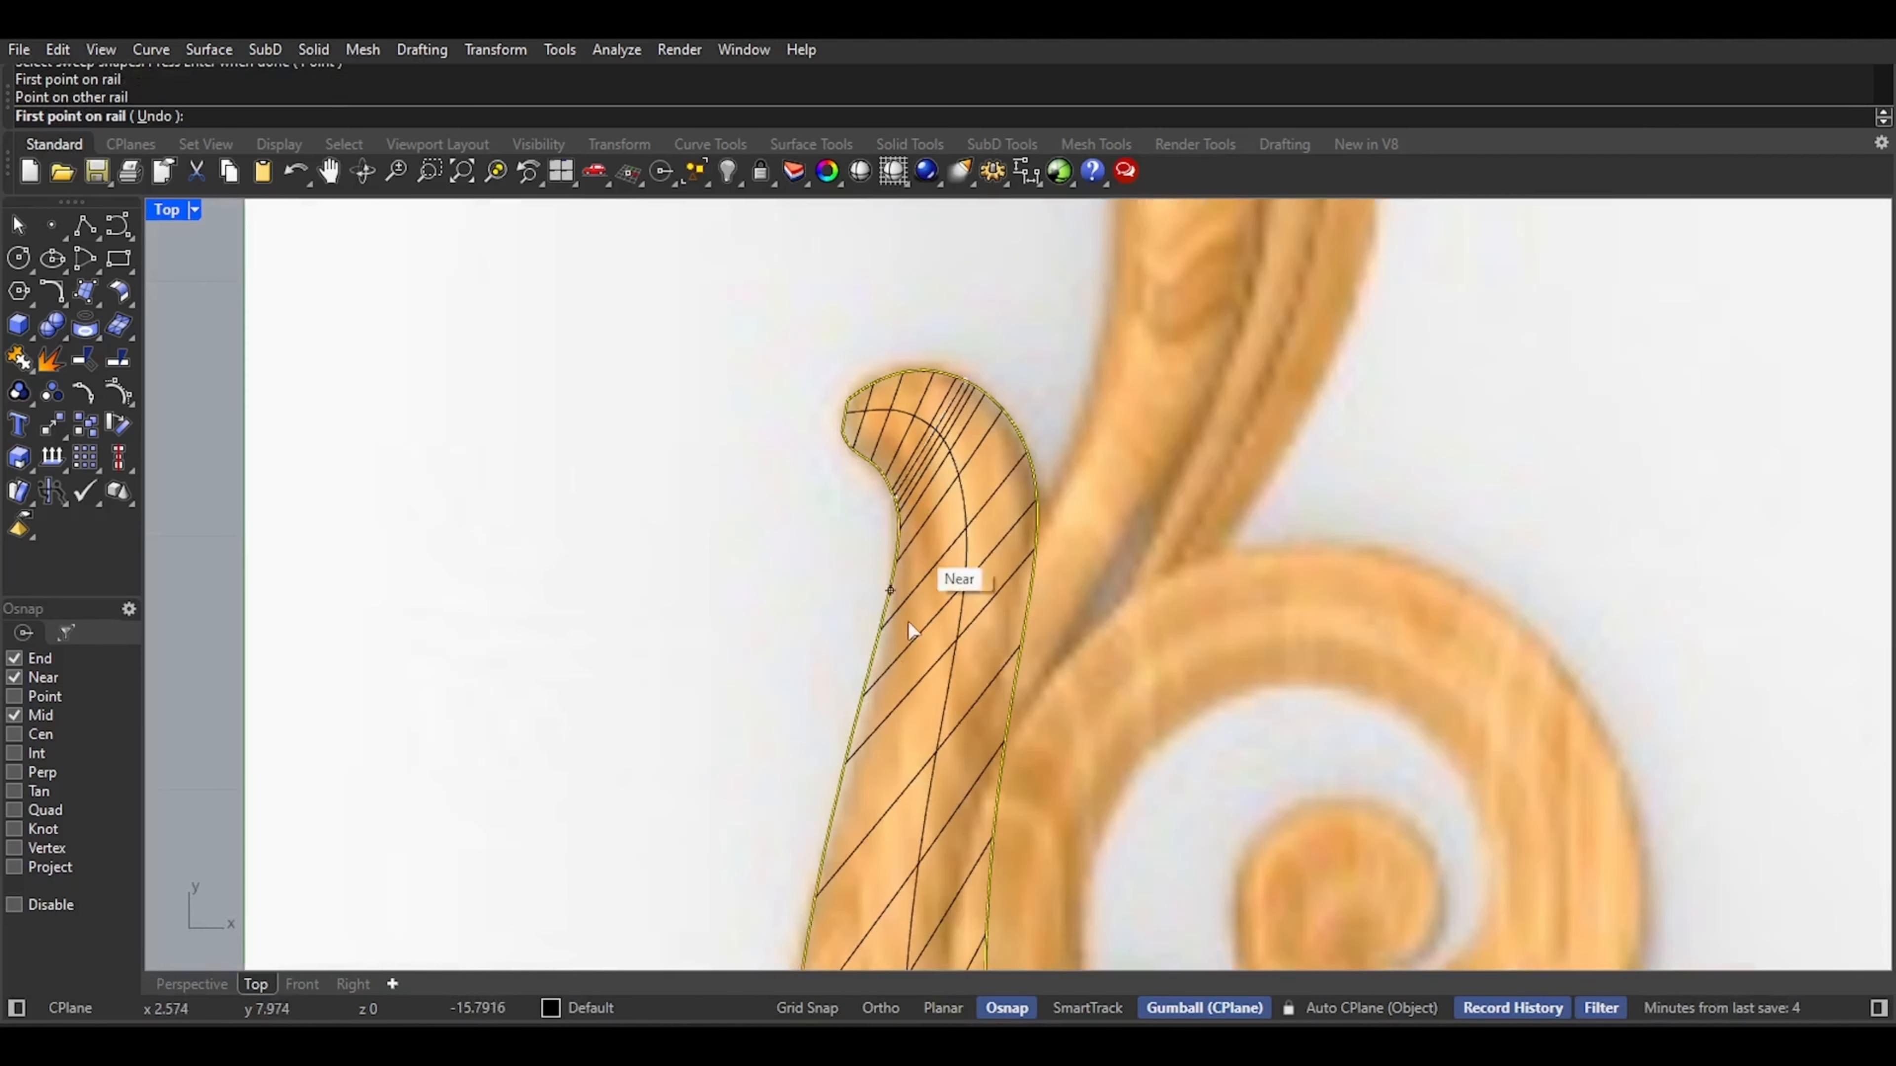
left_click(899, 582)
left_click(1025, 510)
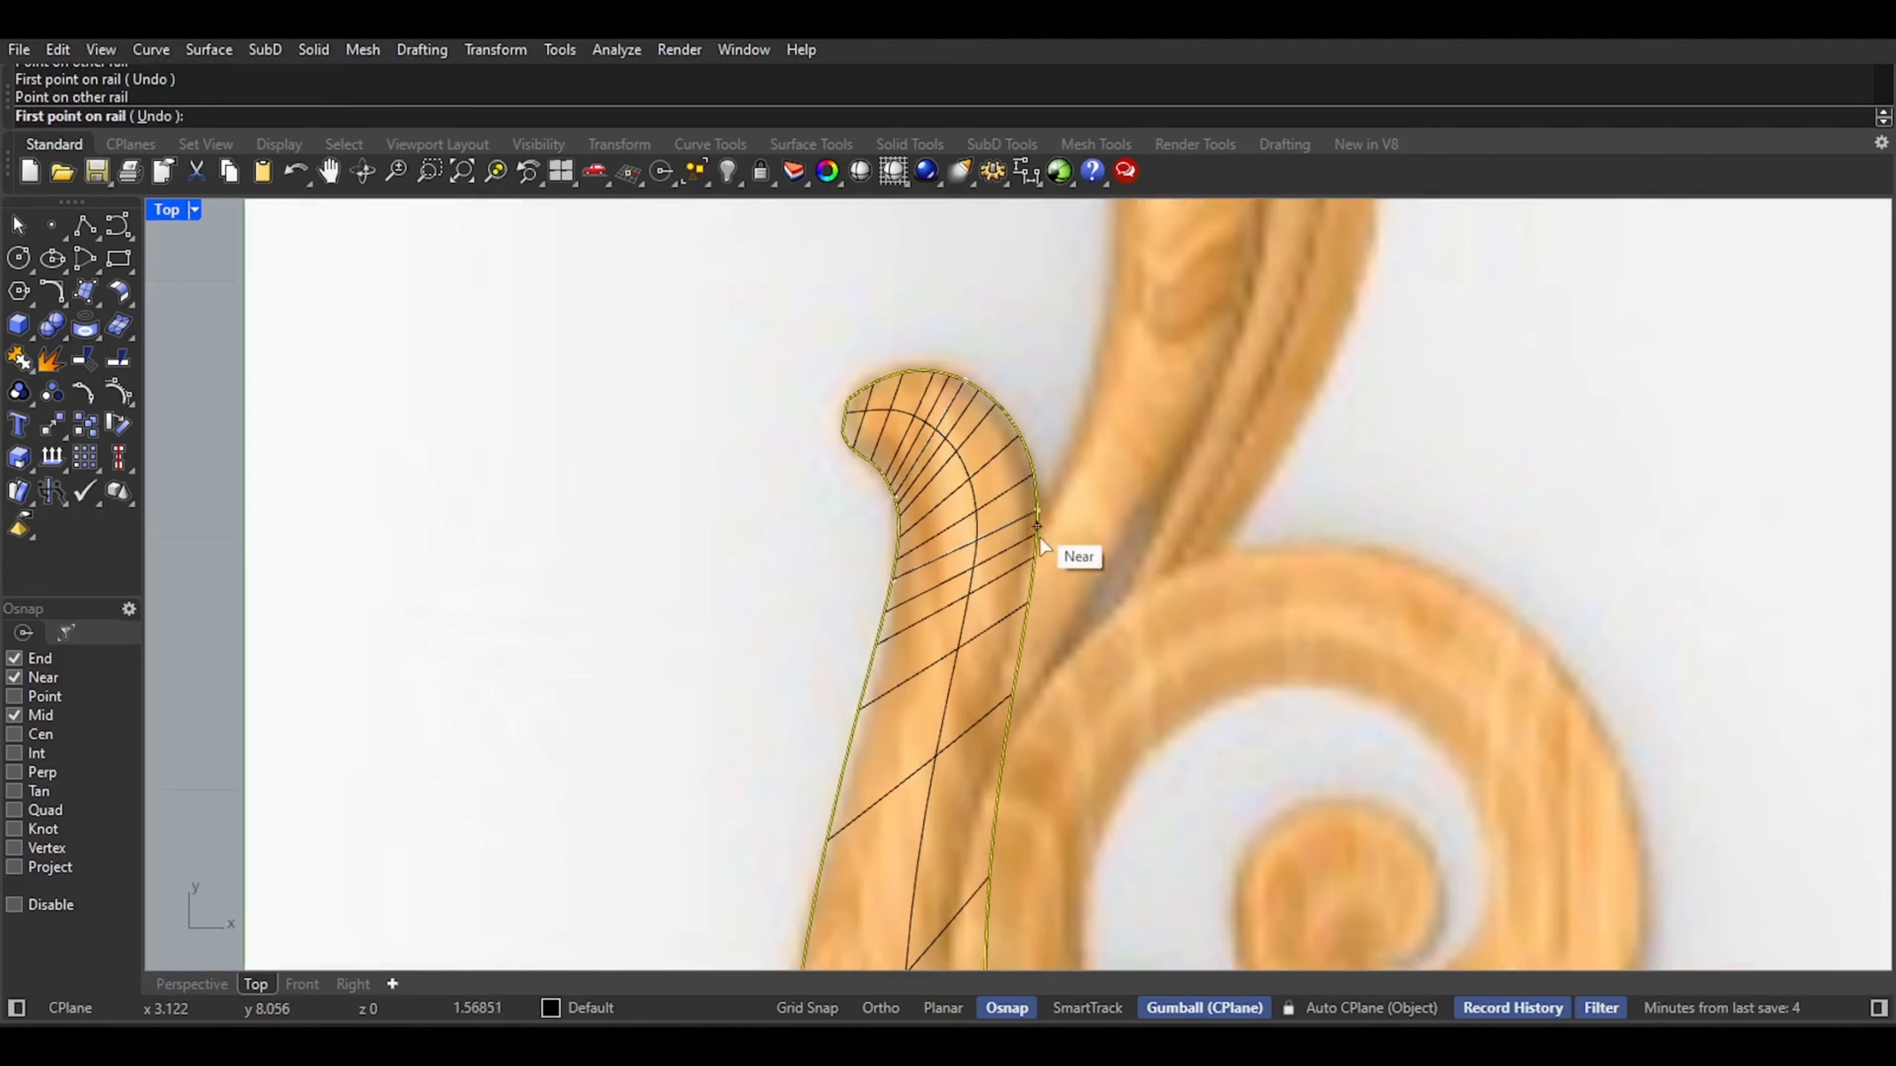
left_click(879, 639)
left_click(1004, 651)
scroll(993, 713, "up", 2)
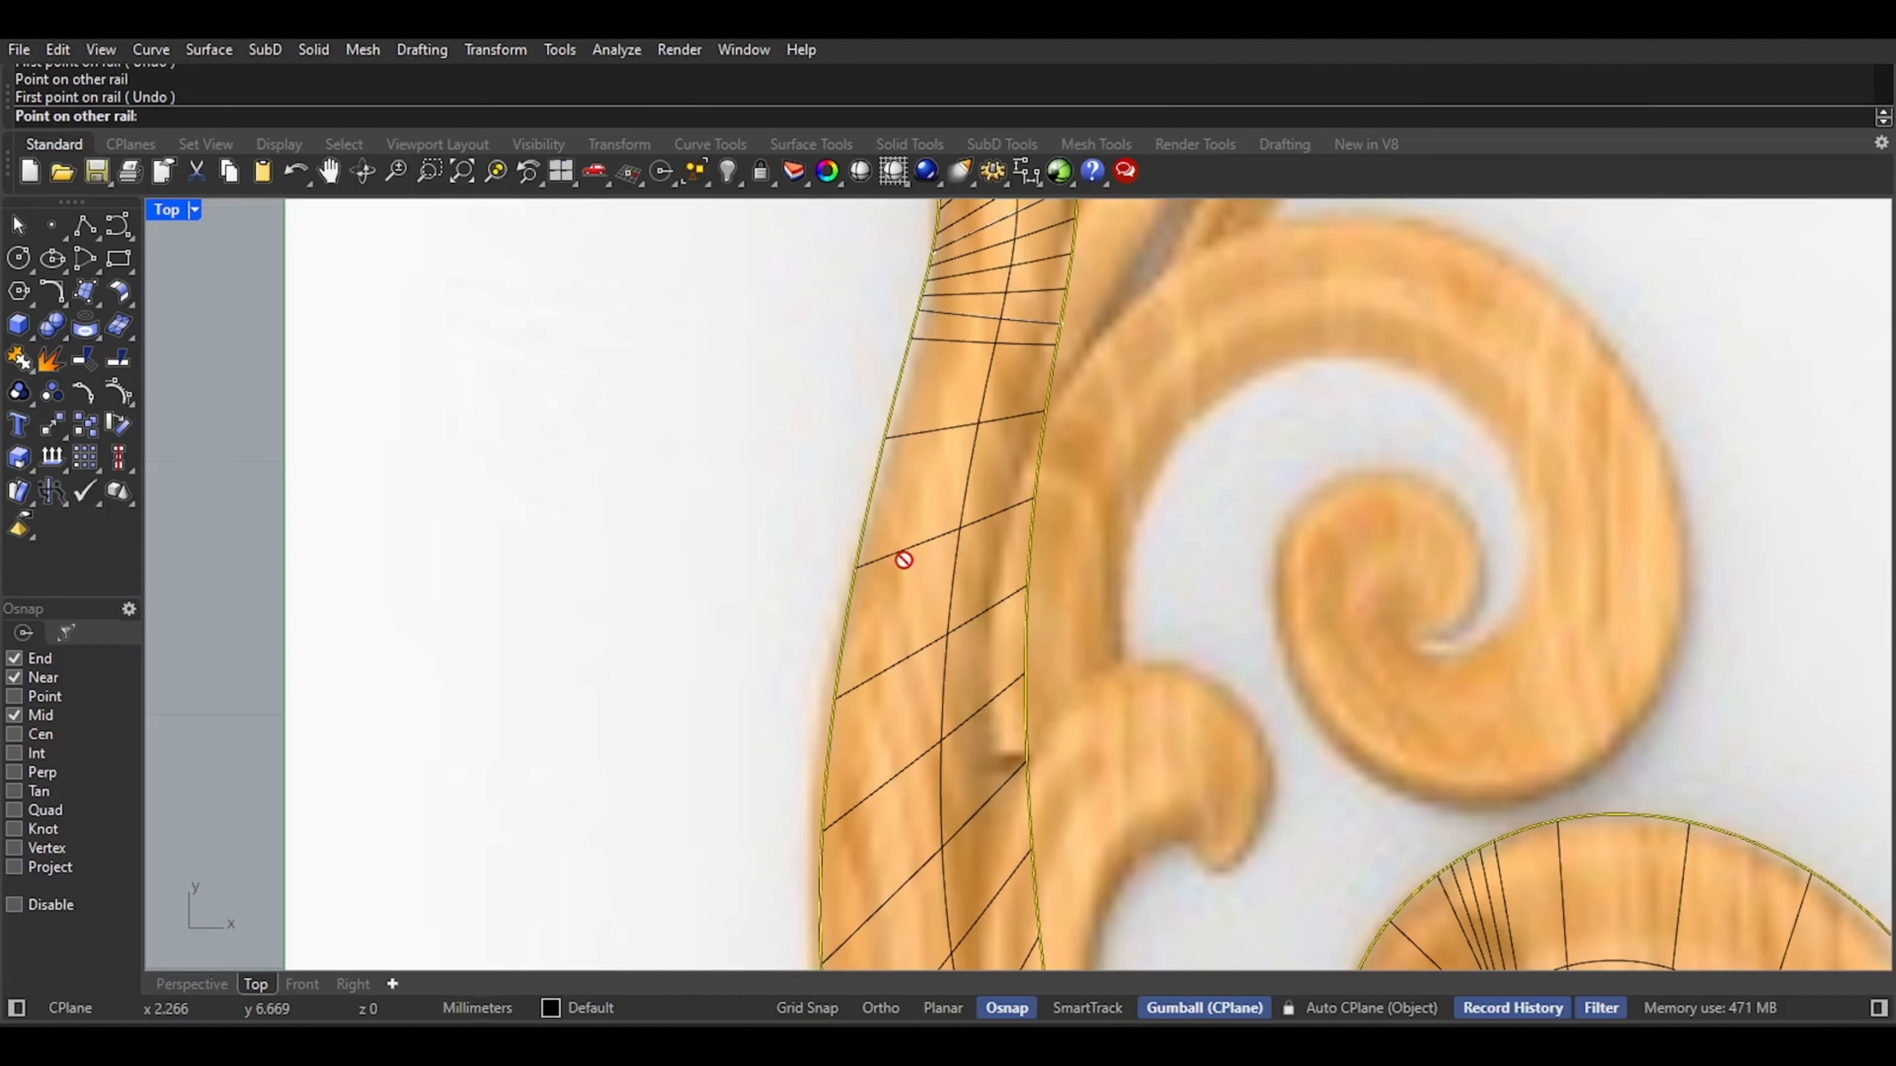
Add slashes between the rails down the stem and around the bottom bend of the large scroll
right_click_drag(953, 752, 941, 434)
left_click(835, 604)
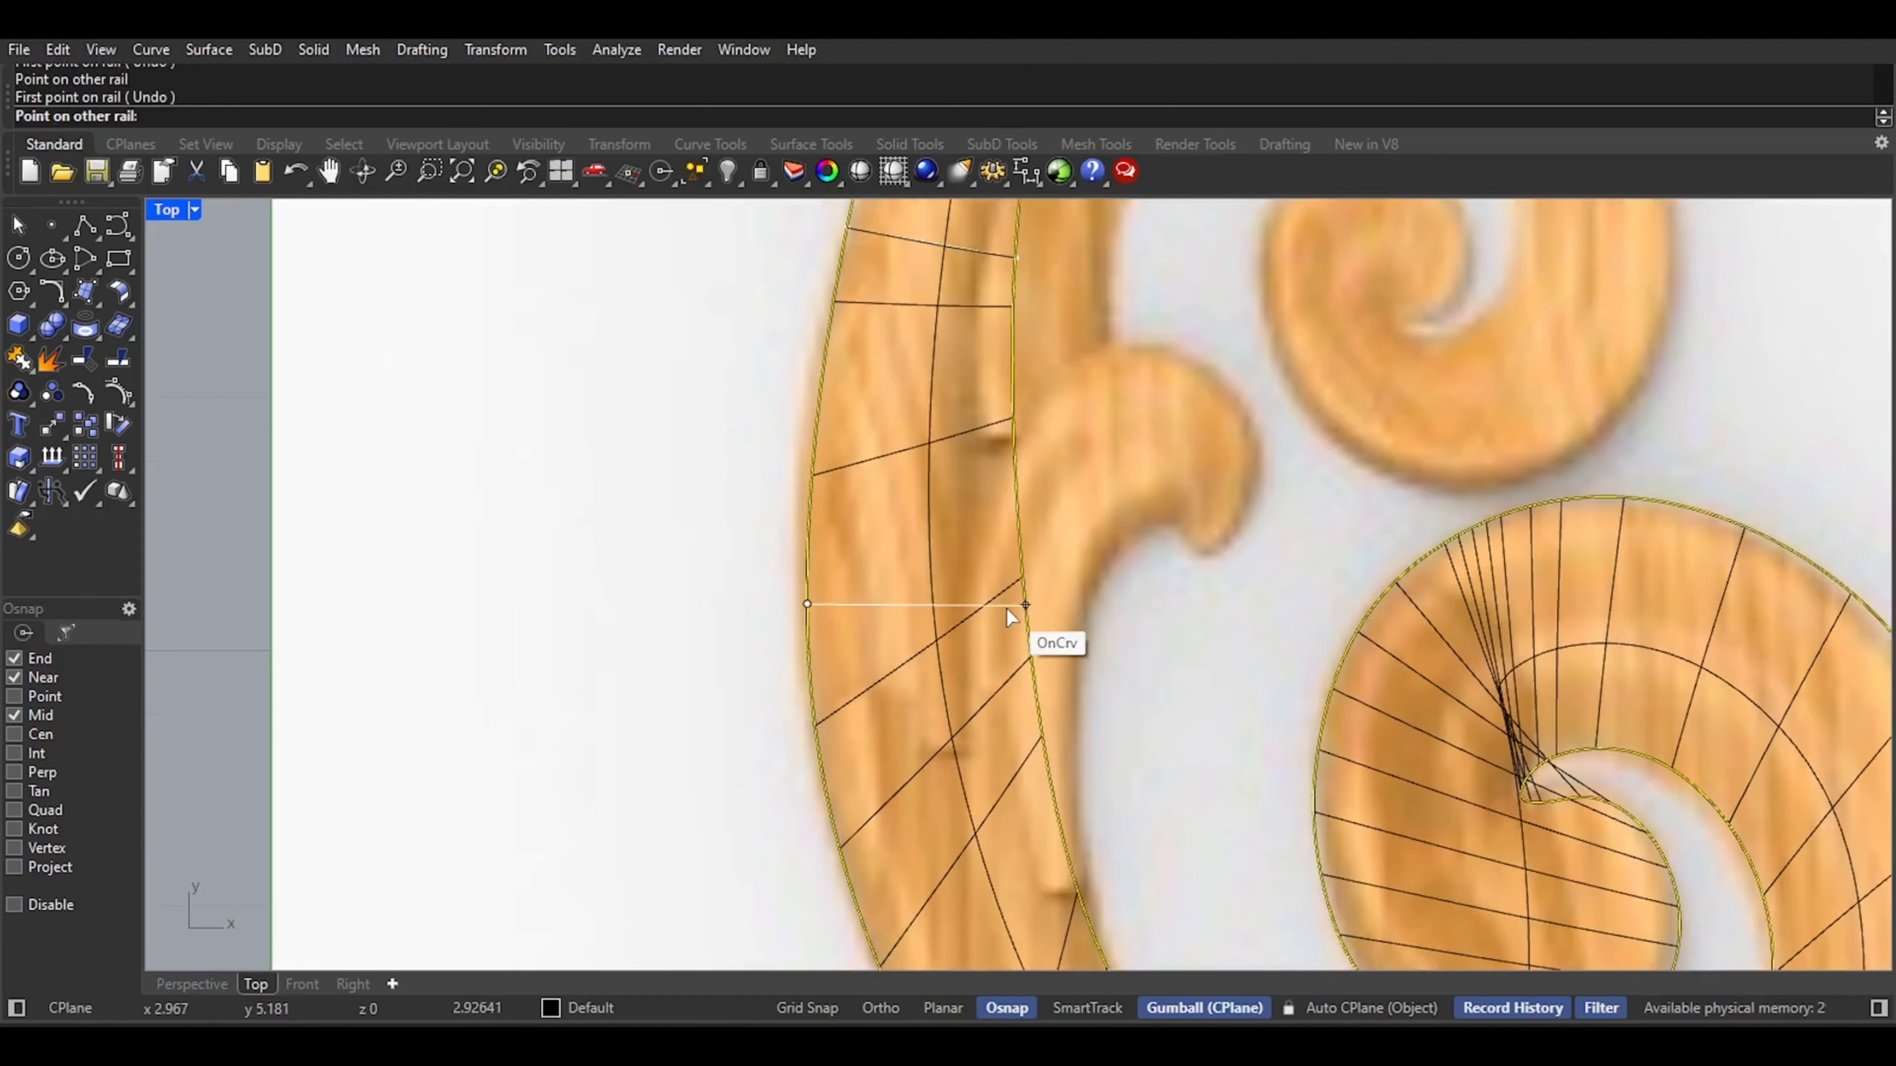
scroll(827, 442, "down", 4)
scroll(858, 645, "up", 3)
left_click(895, 588)
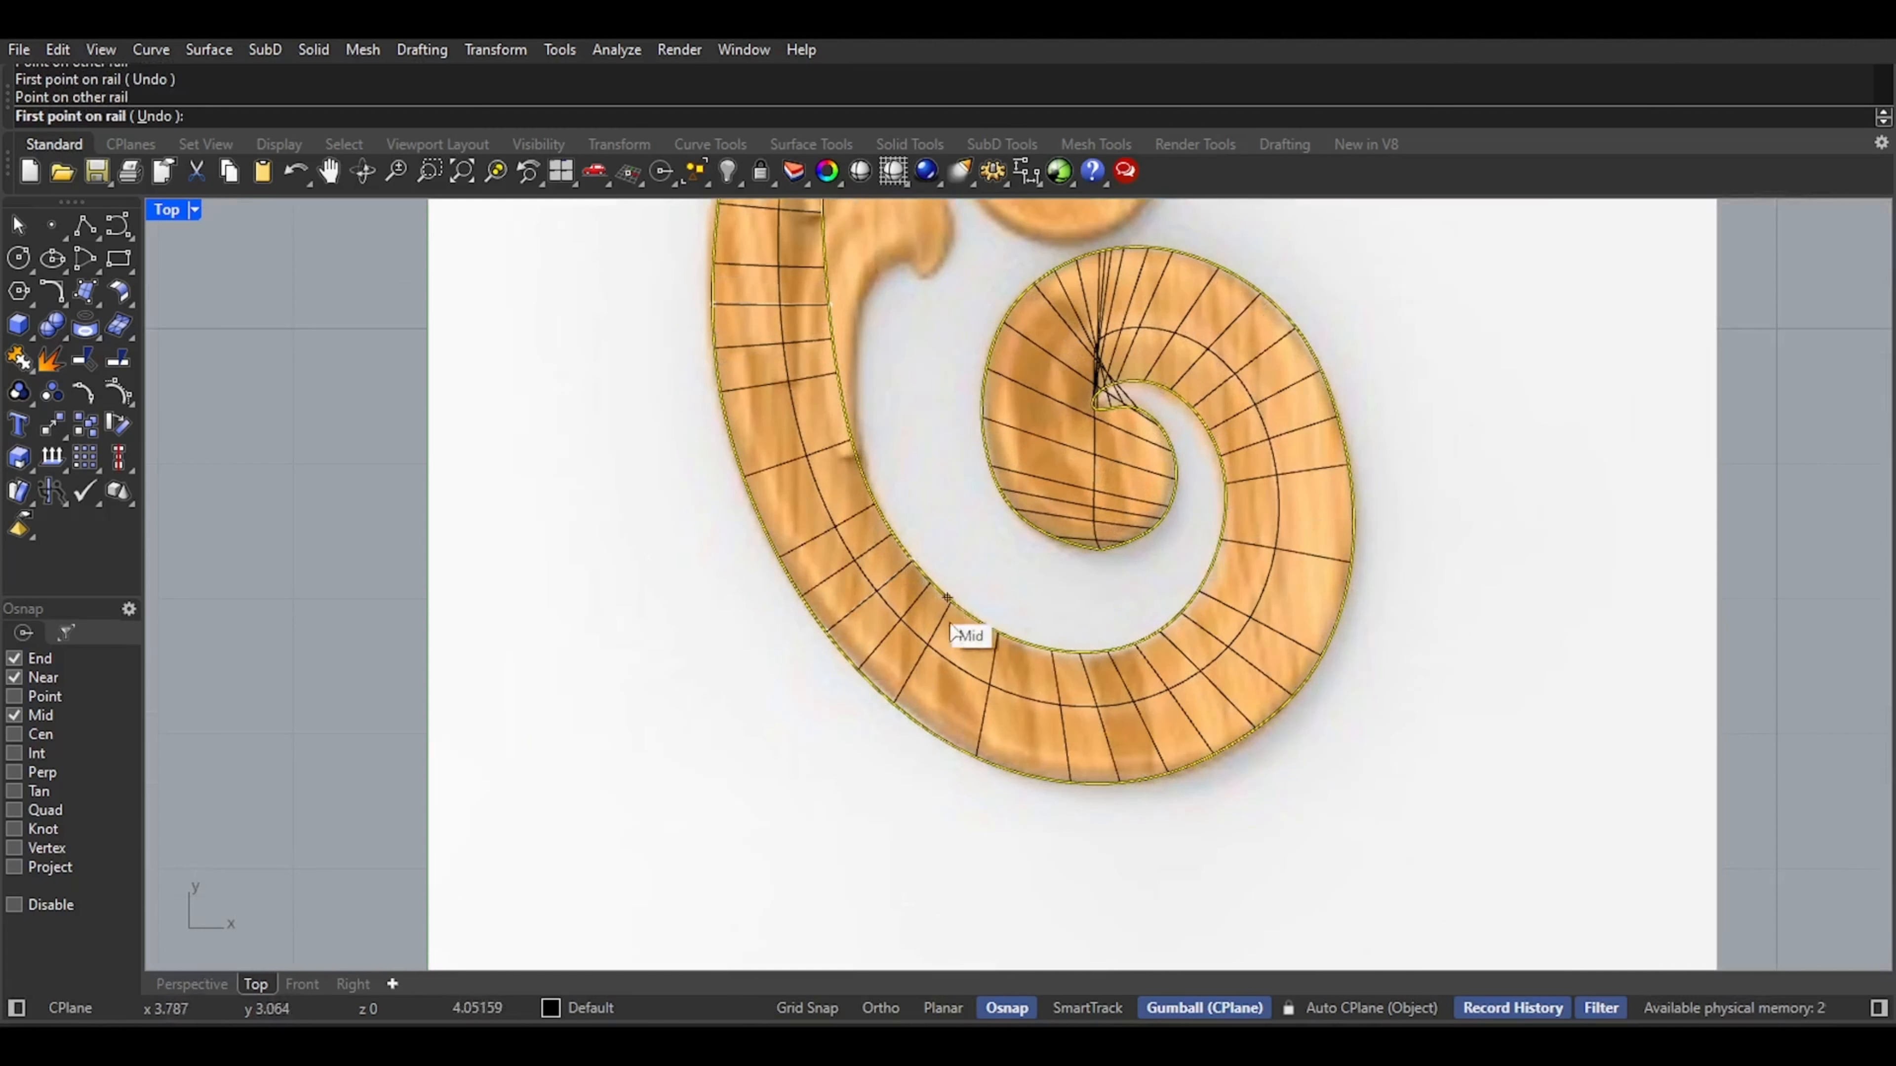
left_click(1029, 754)
left_click(1231, 702)
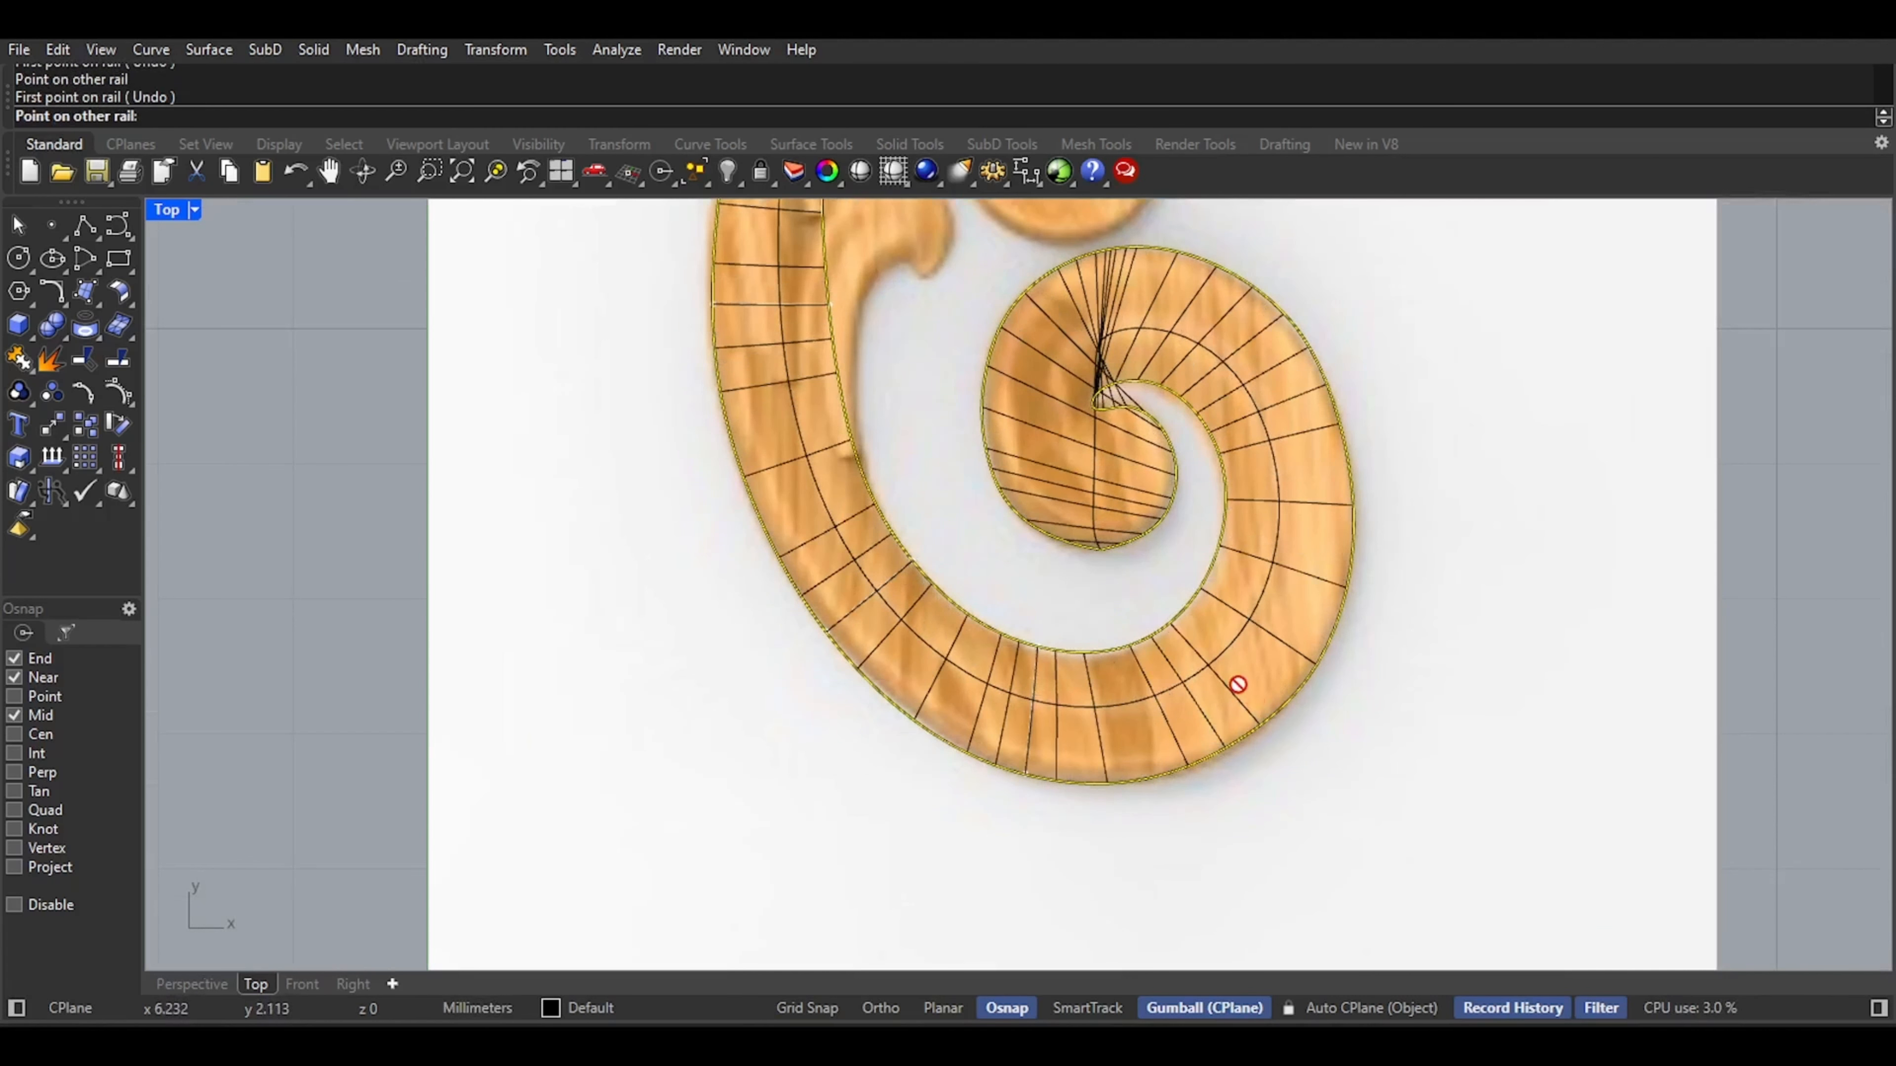
Add slashes between the rails up the right side and over the top of the large scroll
right_click_drag(1245, 543, 1202, 676)
left_click(1319, 602)
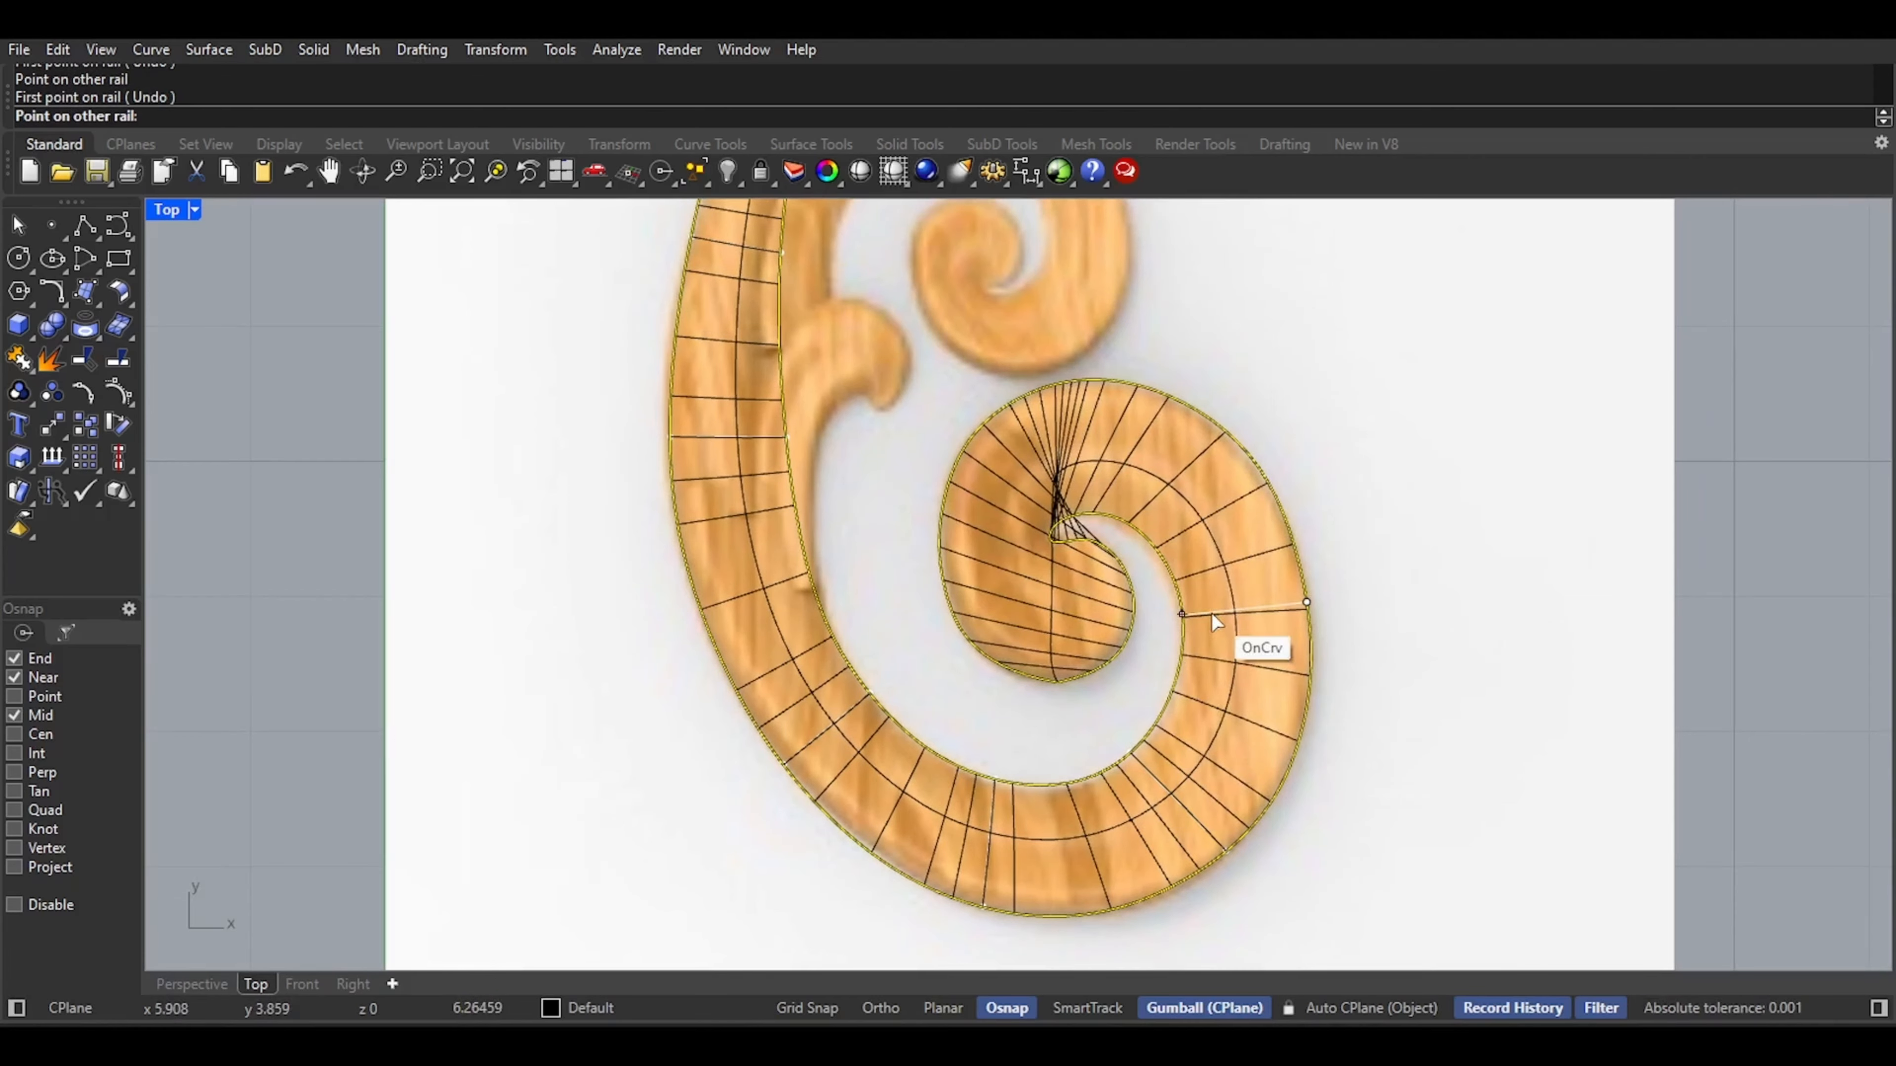
scroll(1154, 459, "up", 3)
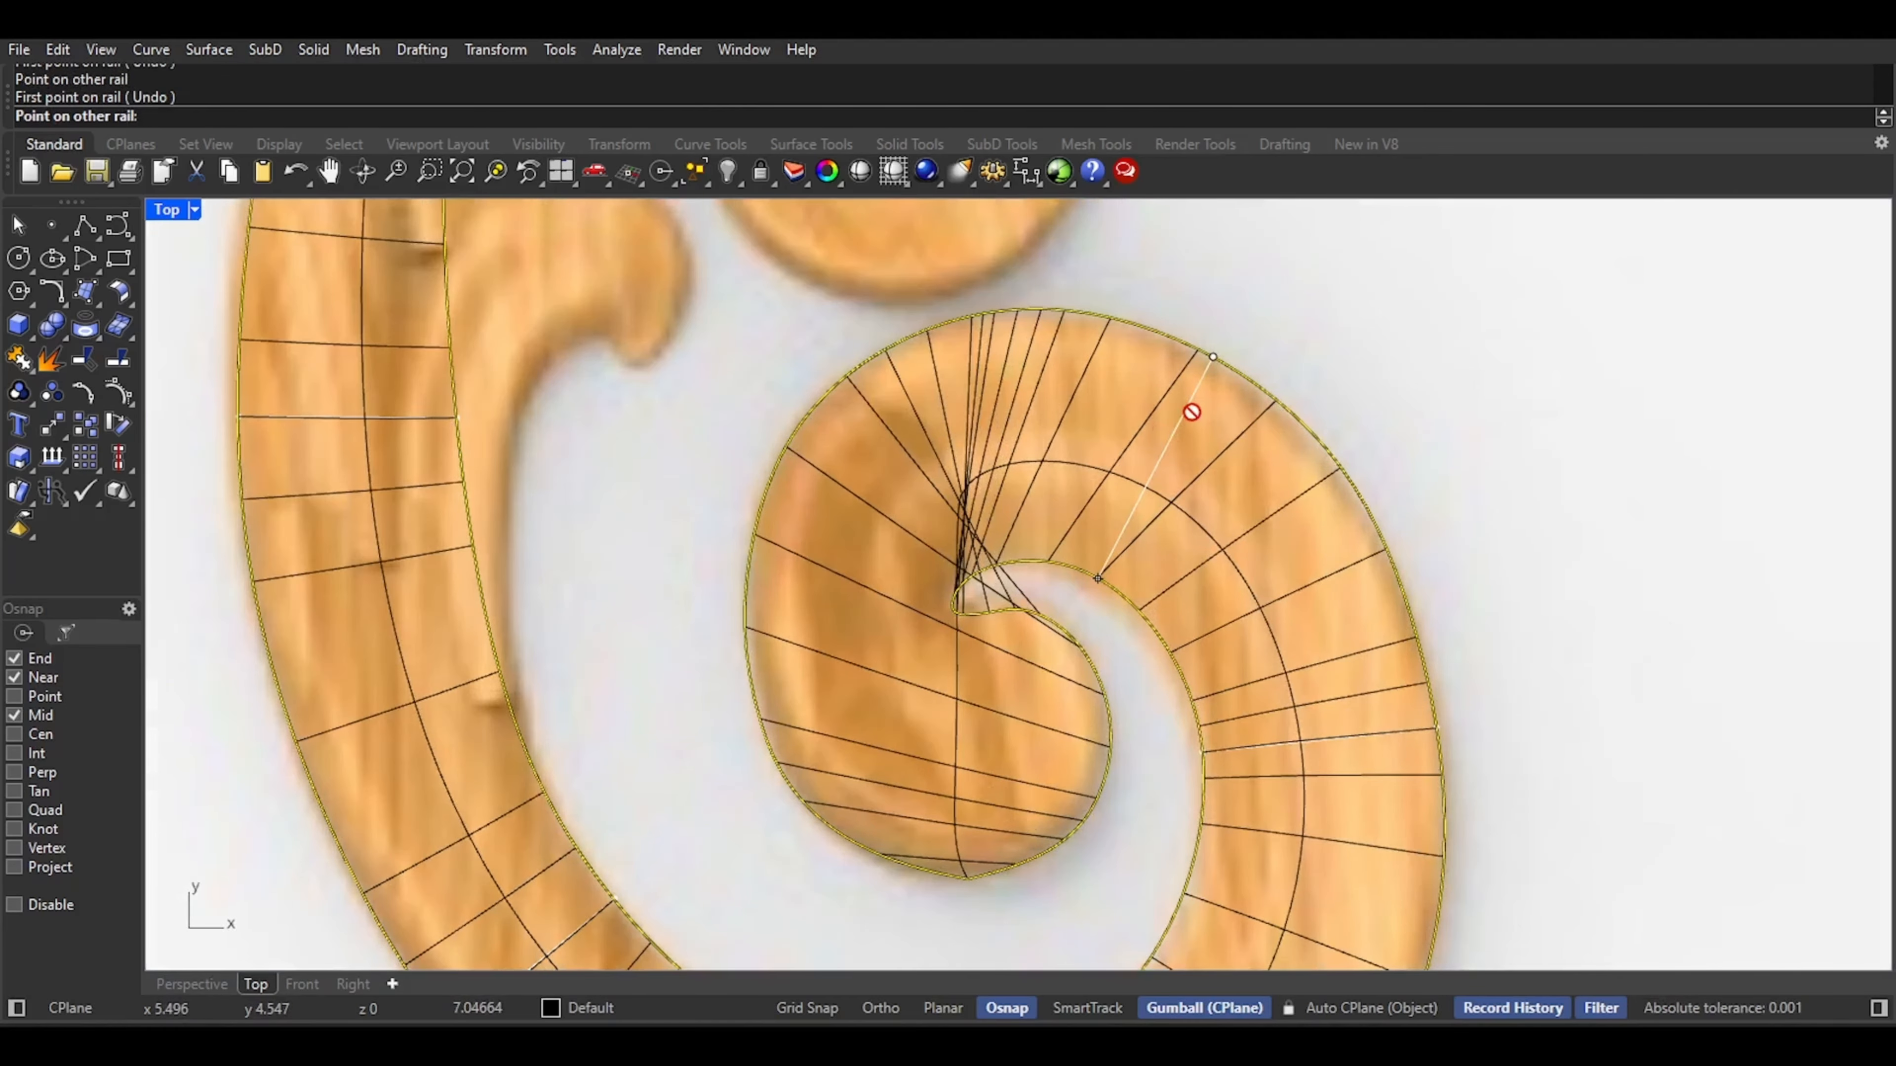
left_click(1111, 587)
left_click(1031, 309)
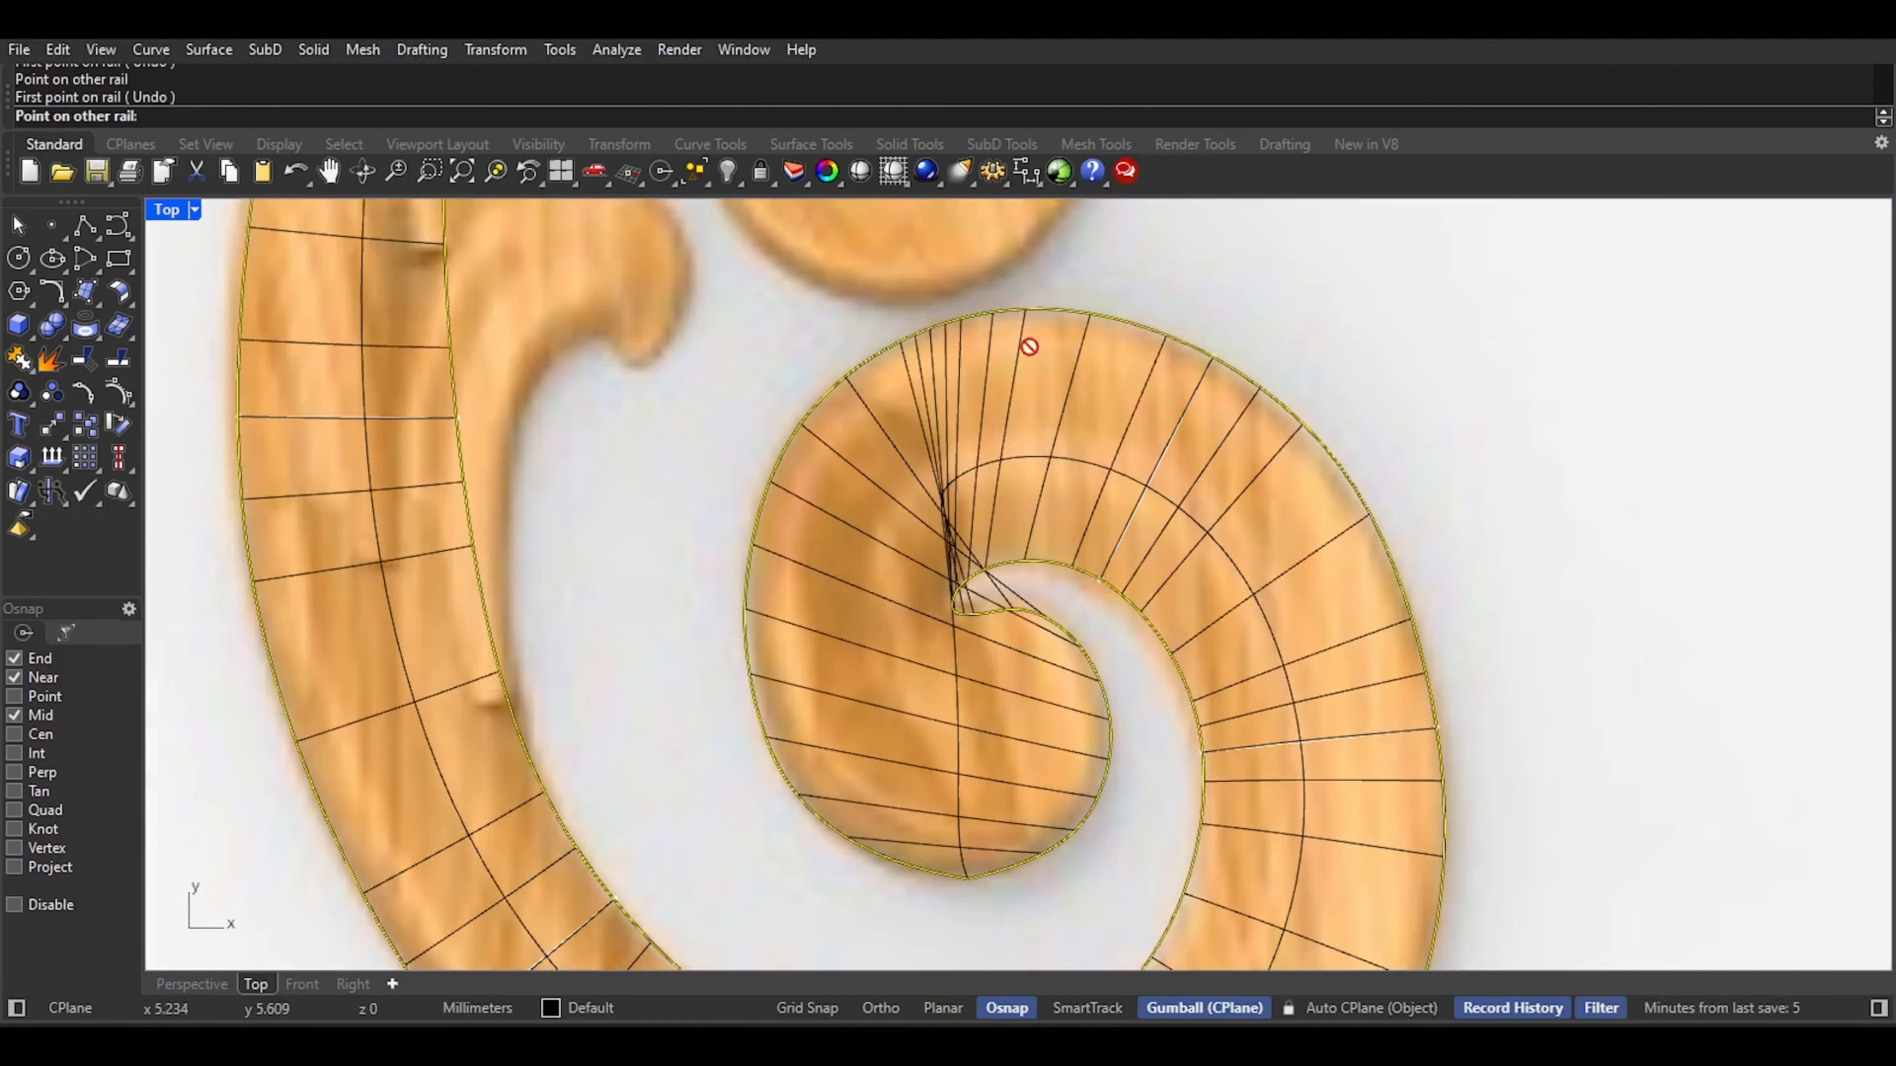
left_click(1029, 559)
Add slashes fanning from the spiral's tight inner corner to the outer rail on its left side
left_click(804, 471)
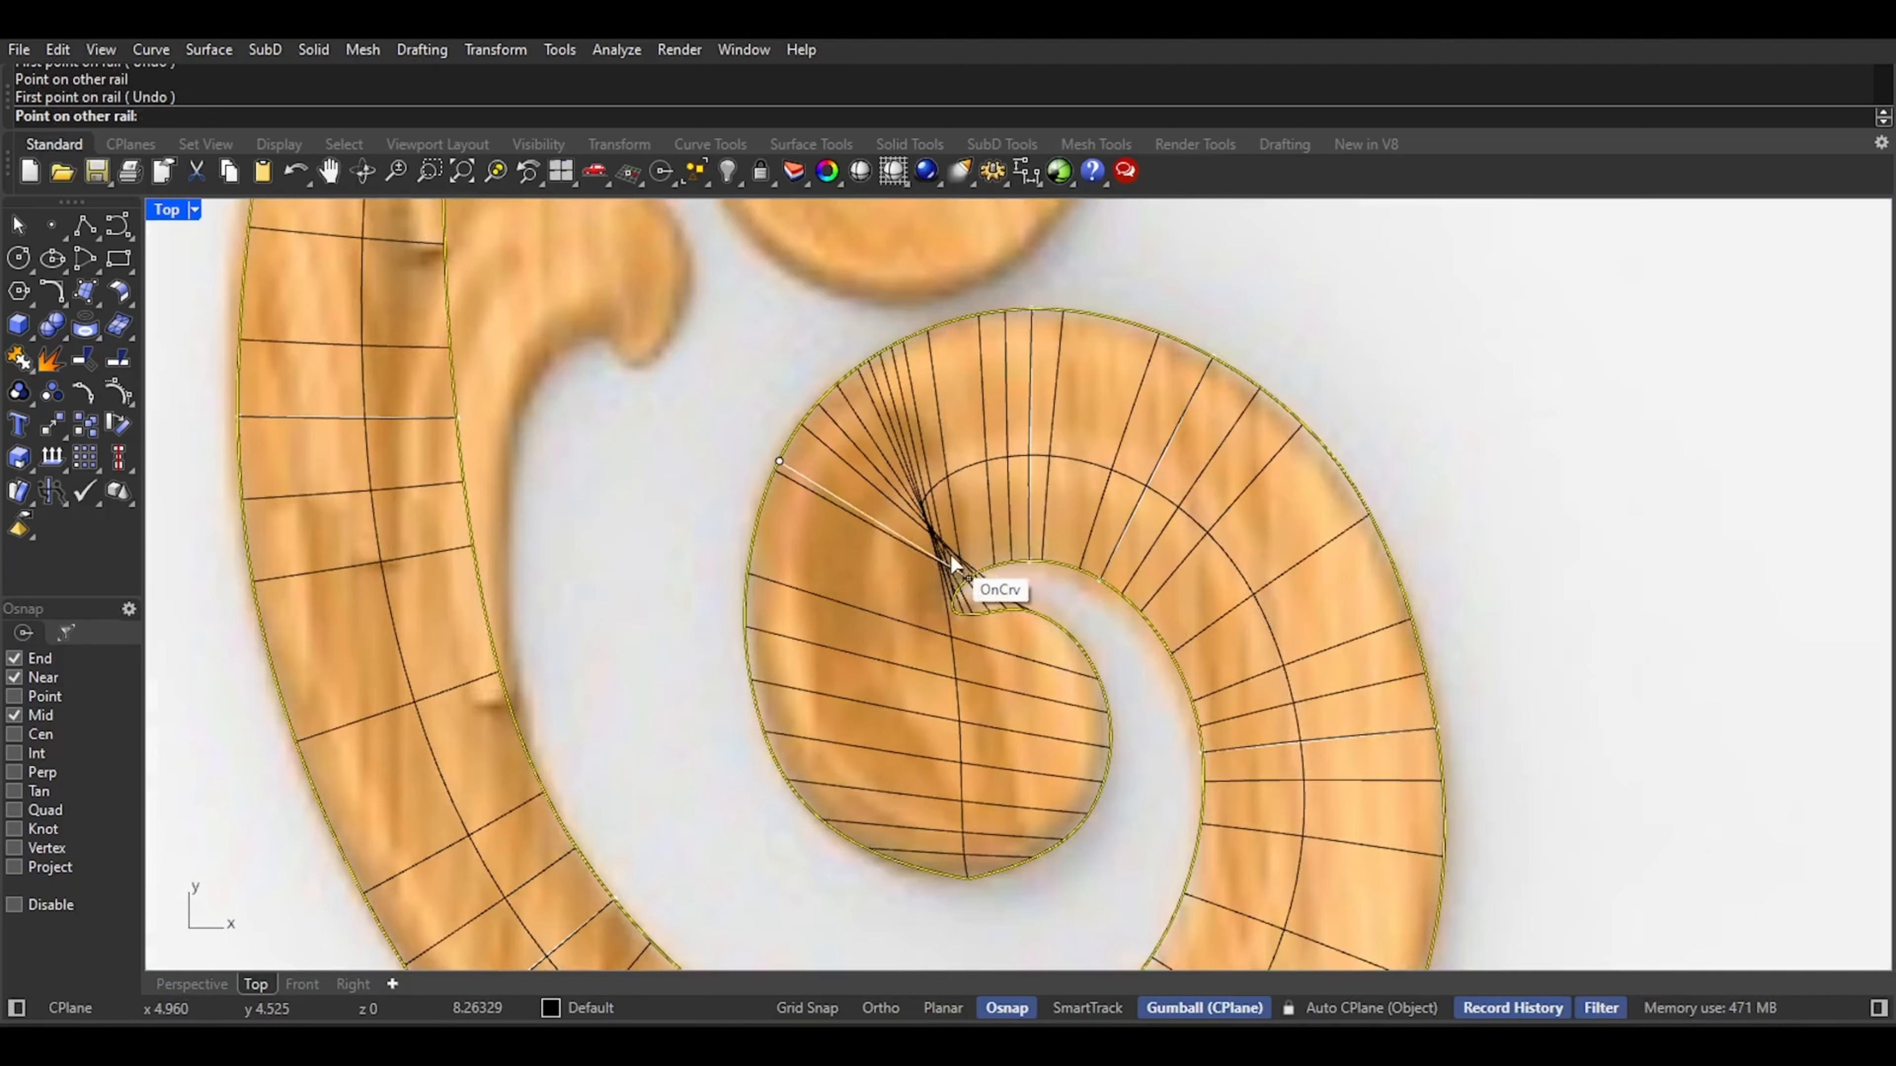
left_click(956, 590)
left_click(745, 619)
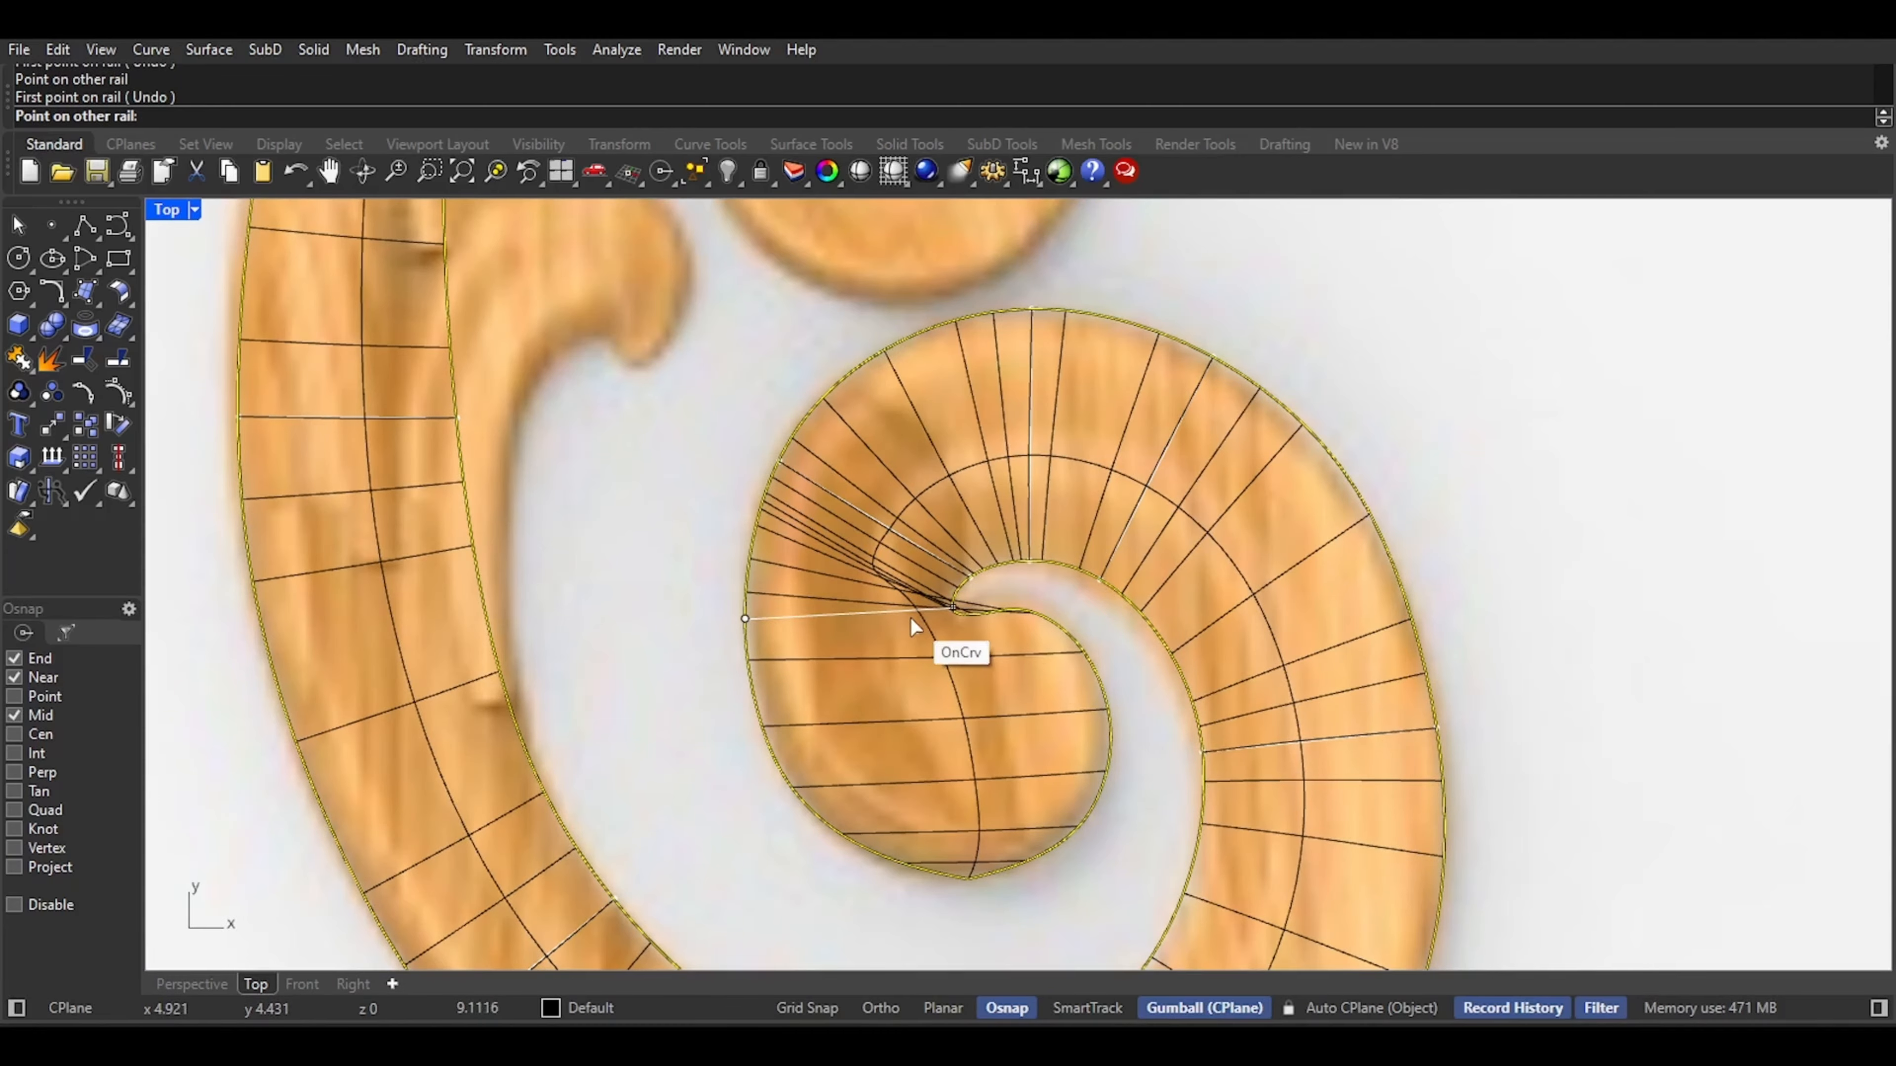
left_click(957, 605)
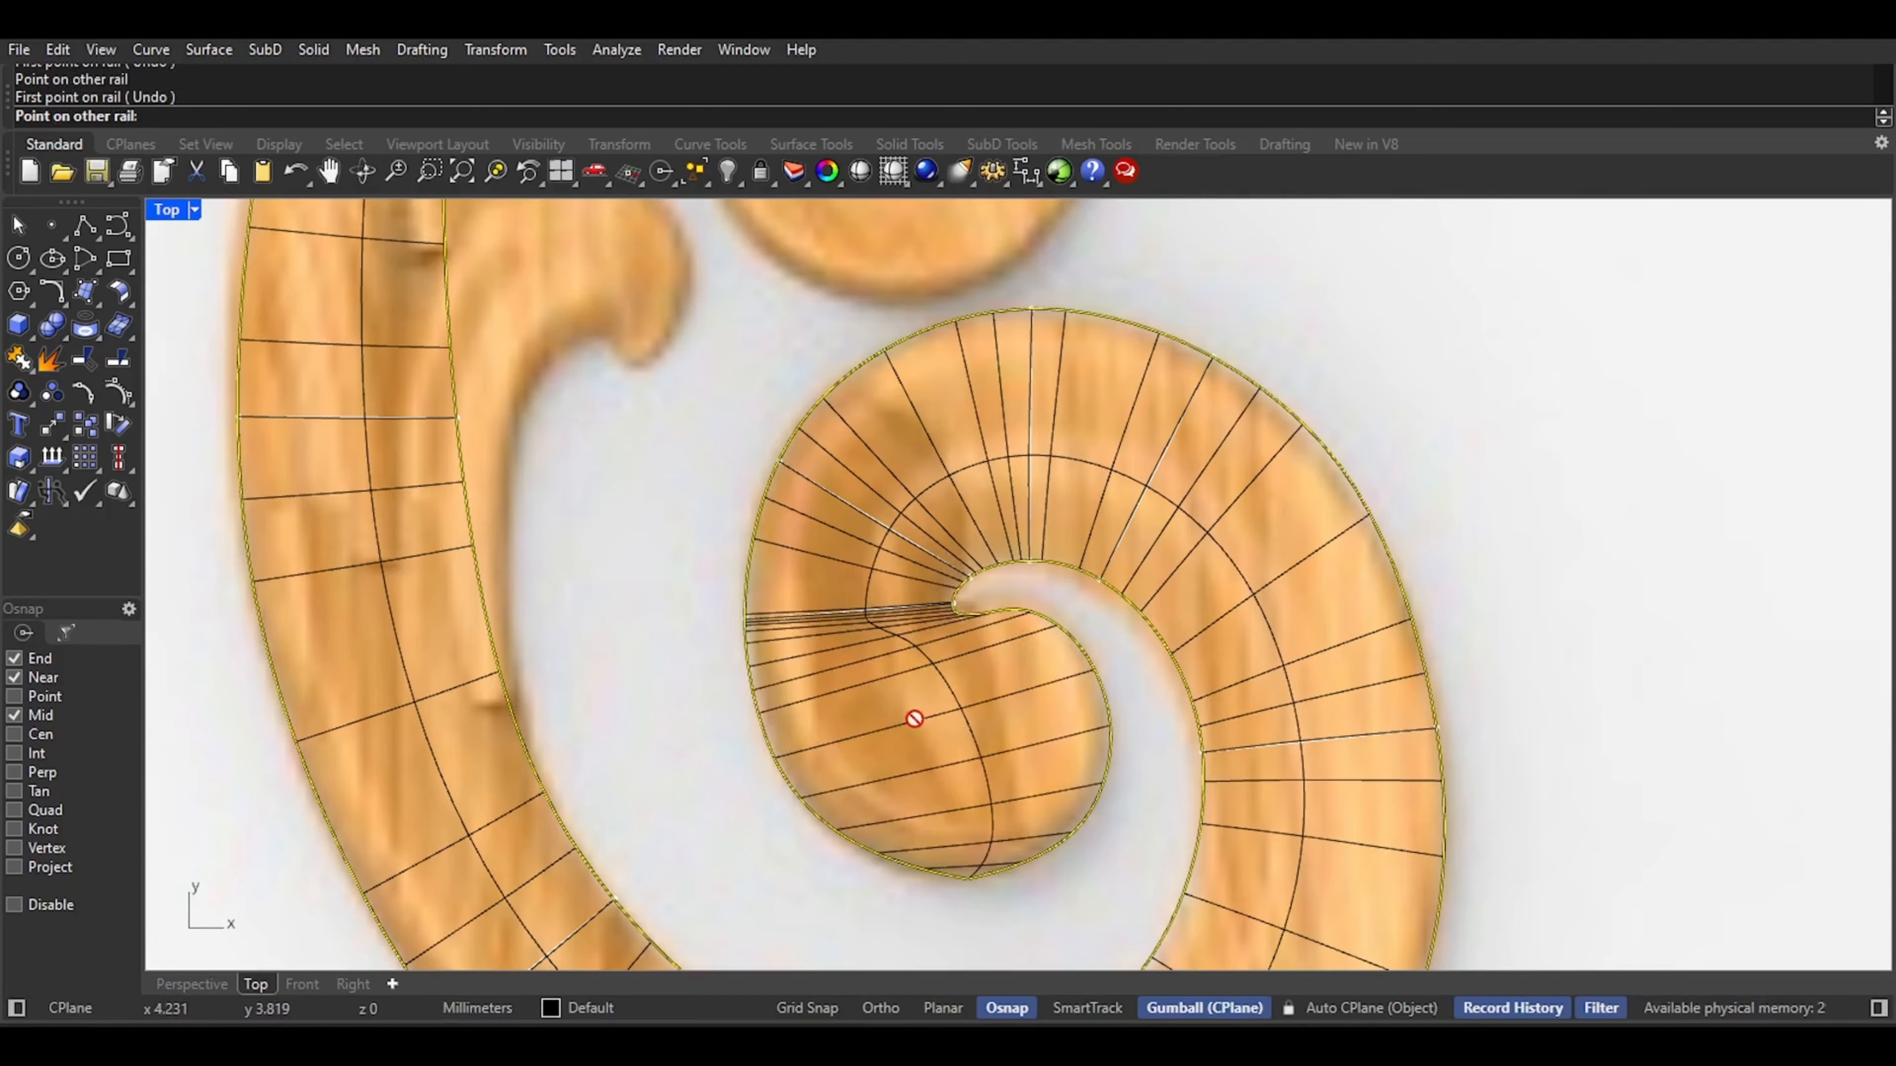
left_click(985, 620)
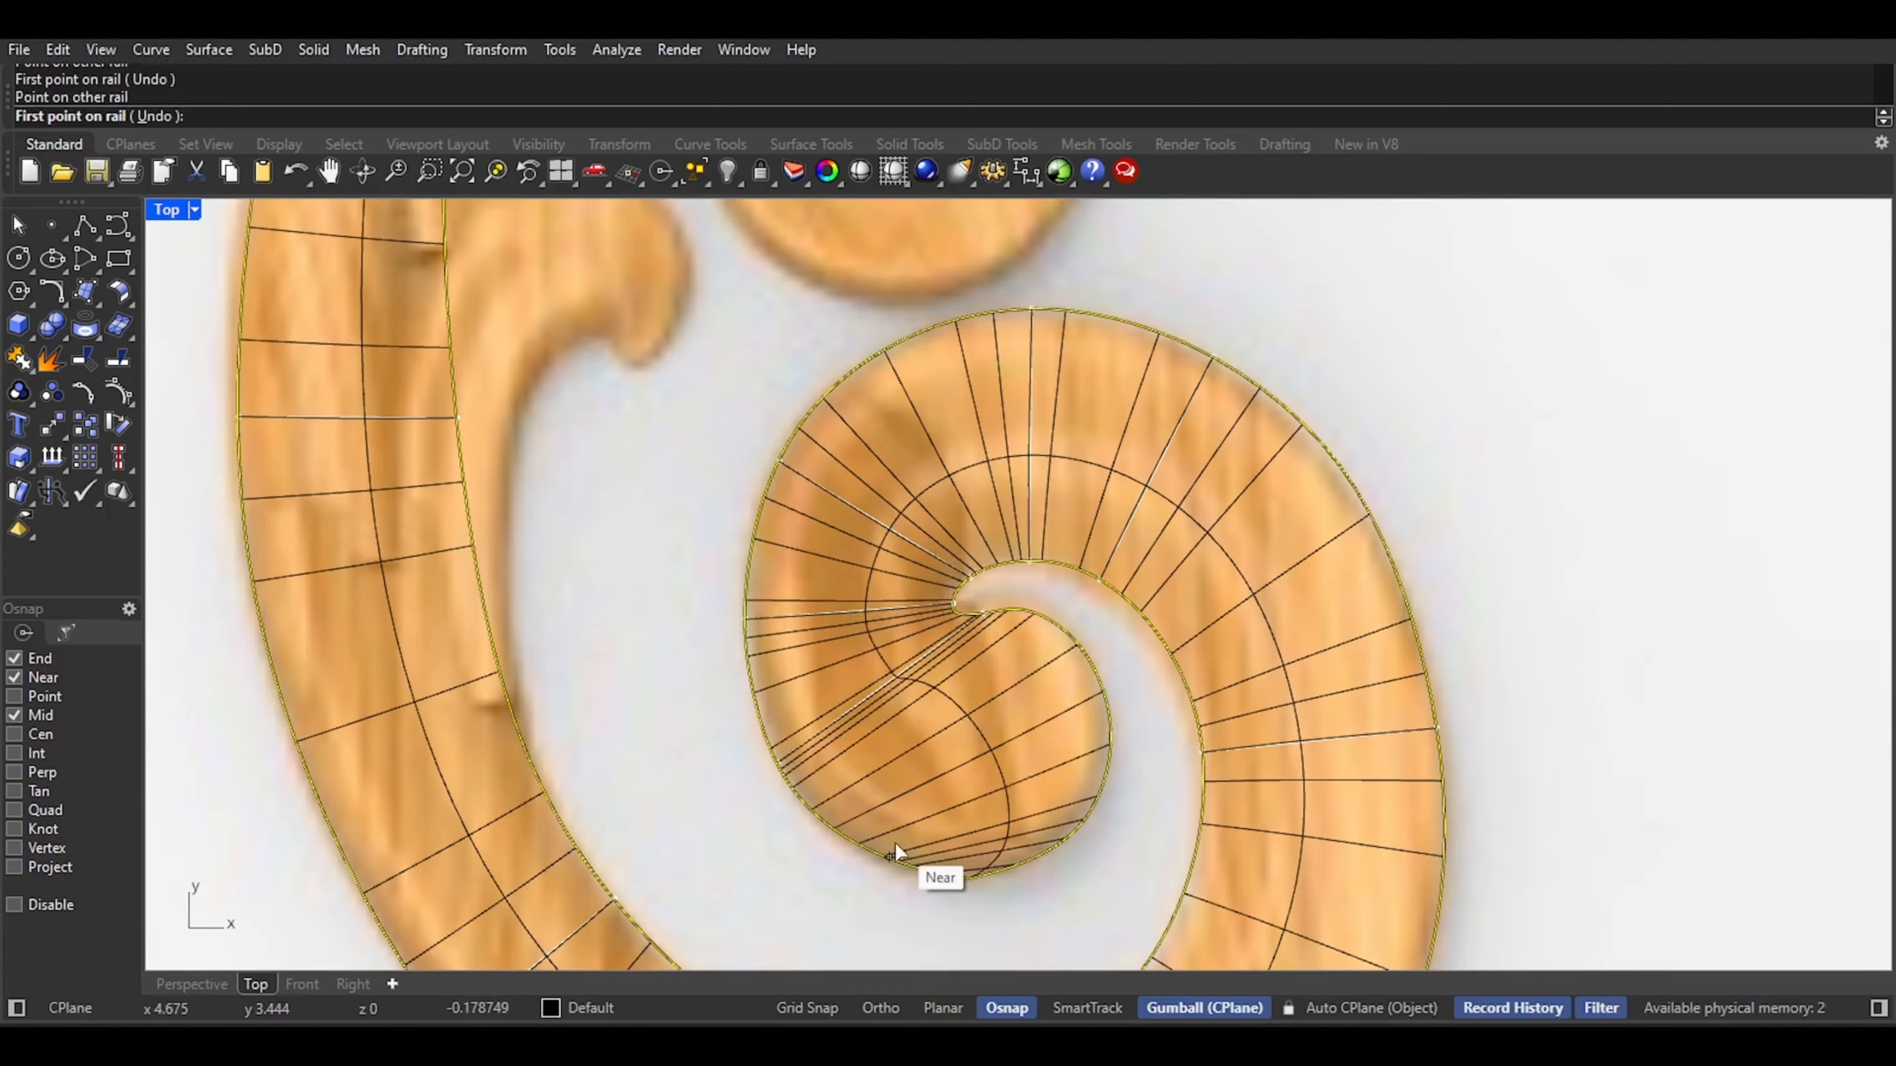
Add two more slashes across the rounded inner end of the spiral
left_click(826, 820)
left_click(1069, 688)
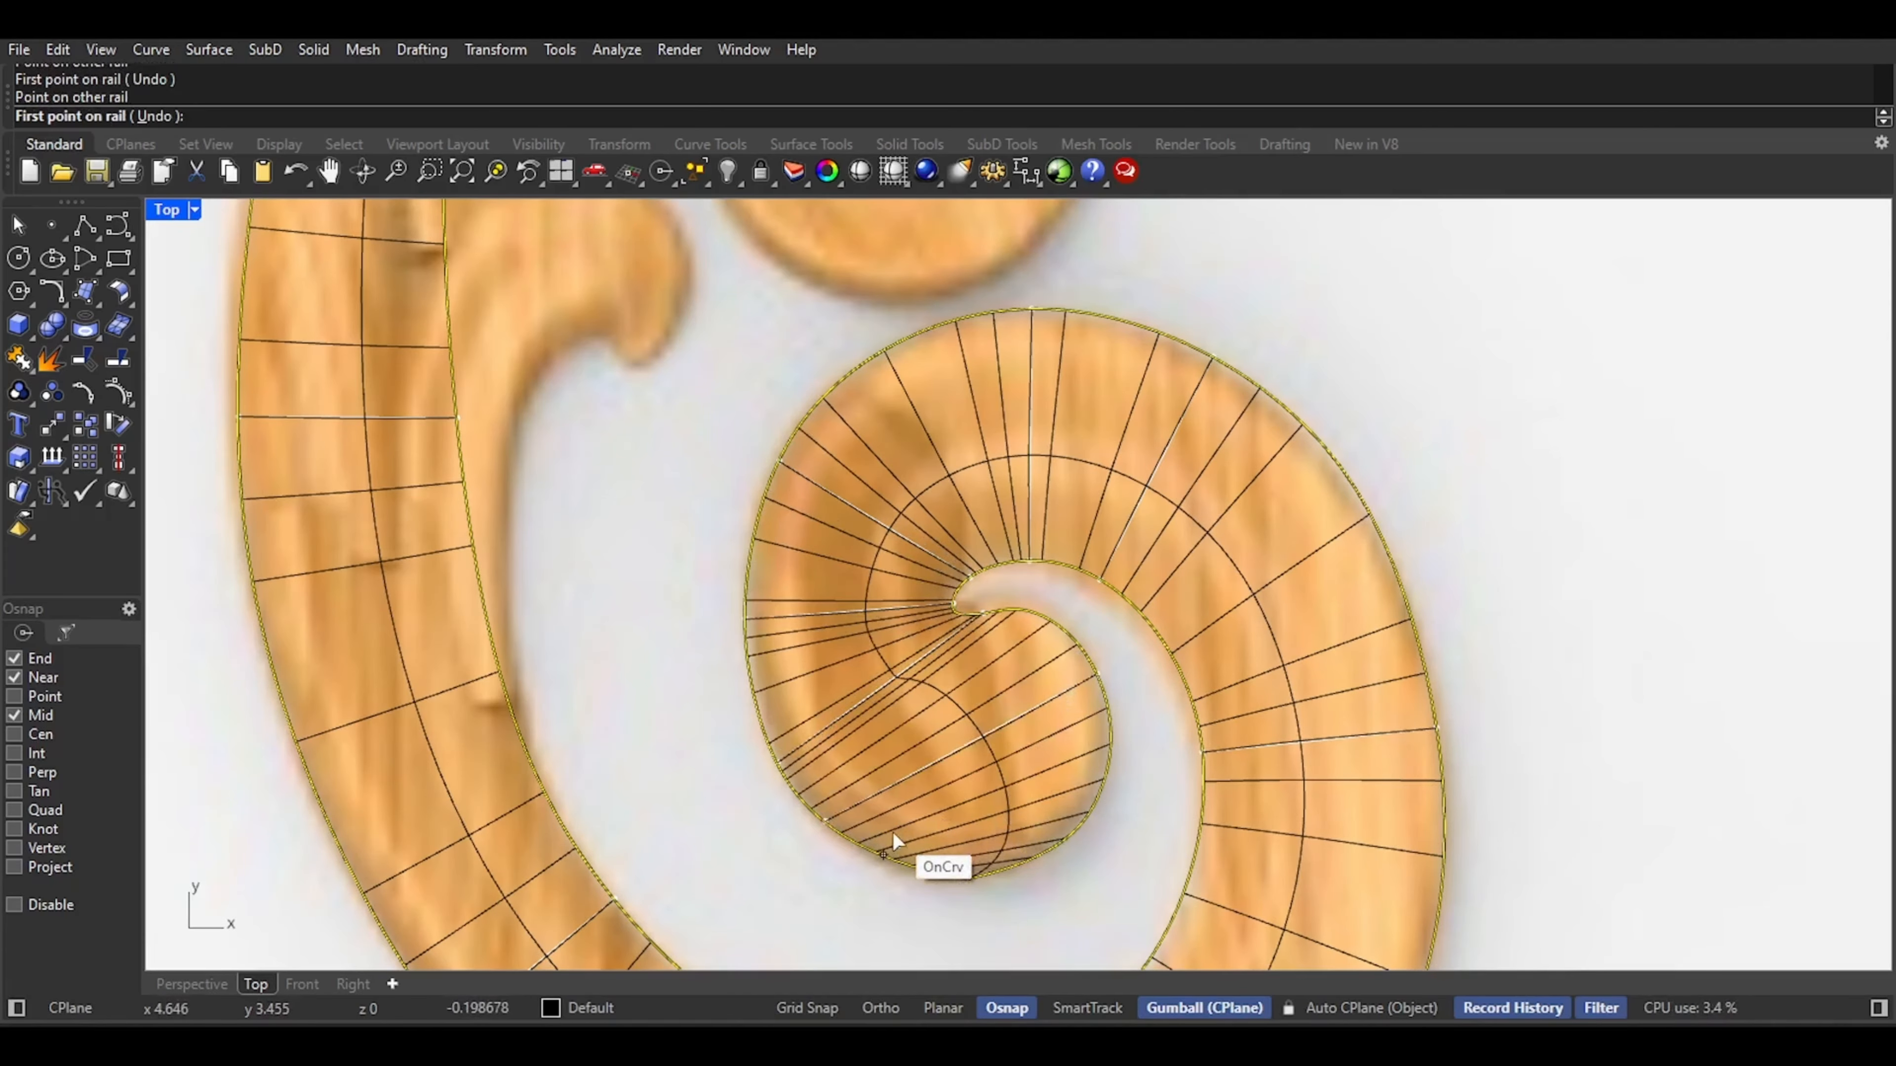
left_click(884, 851)
left_click(1083, 810)
scroll(1062, 789, "down", 5)
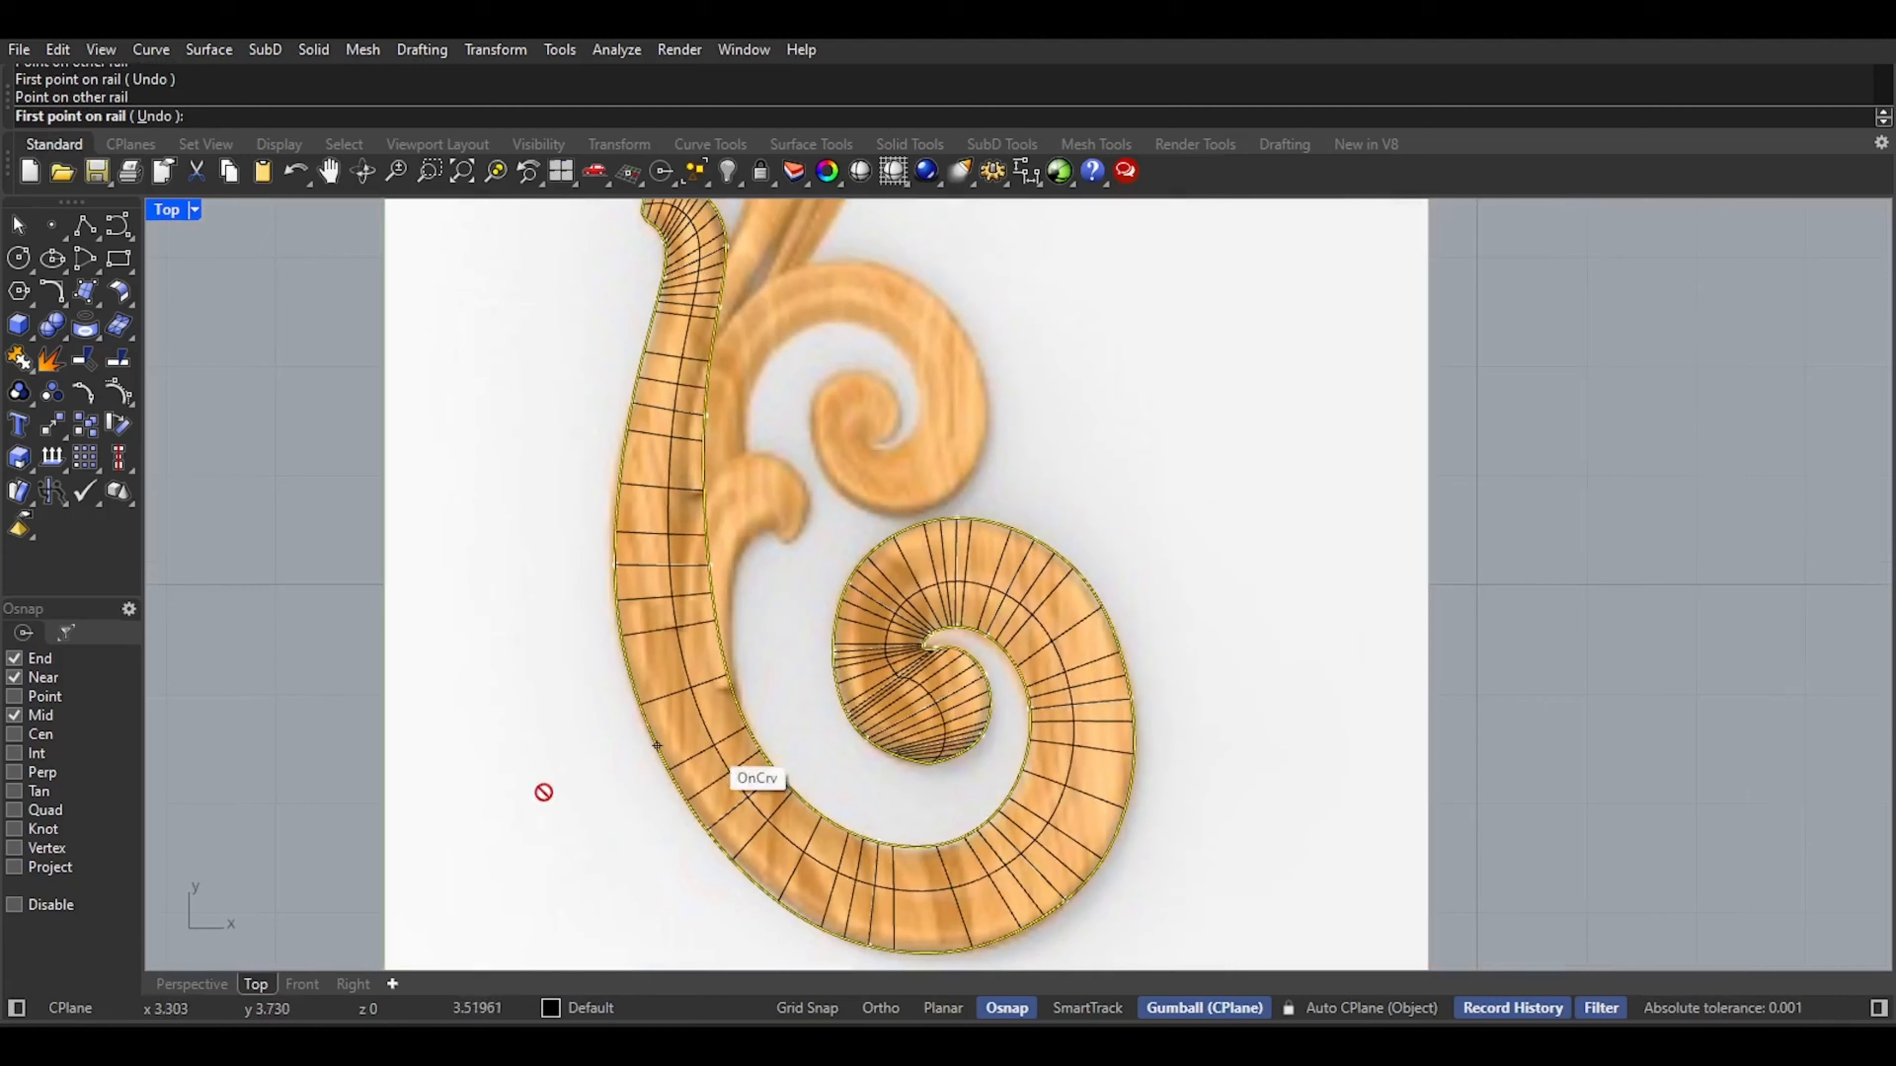
Finish the slashes, check the sweep preview in perspective, and create the surface without changing the cross sections
left_click(174, 986)
key("Return")
scroll(885, 618, "down", 5)
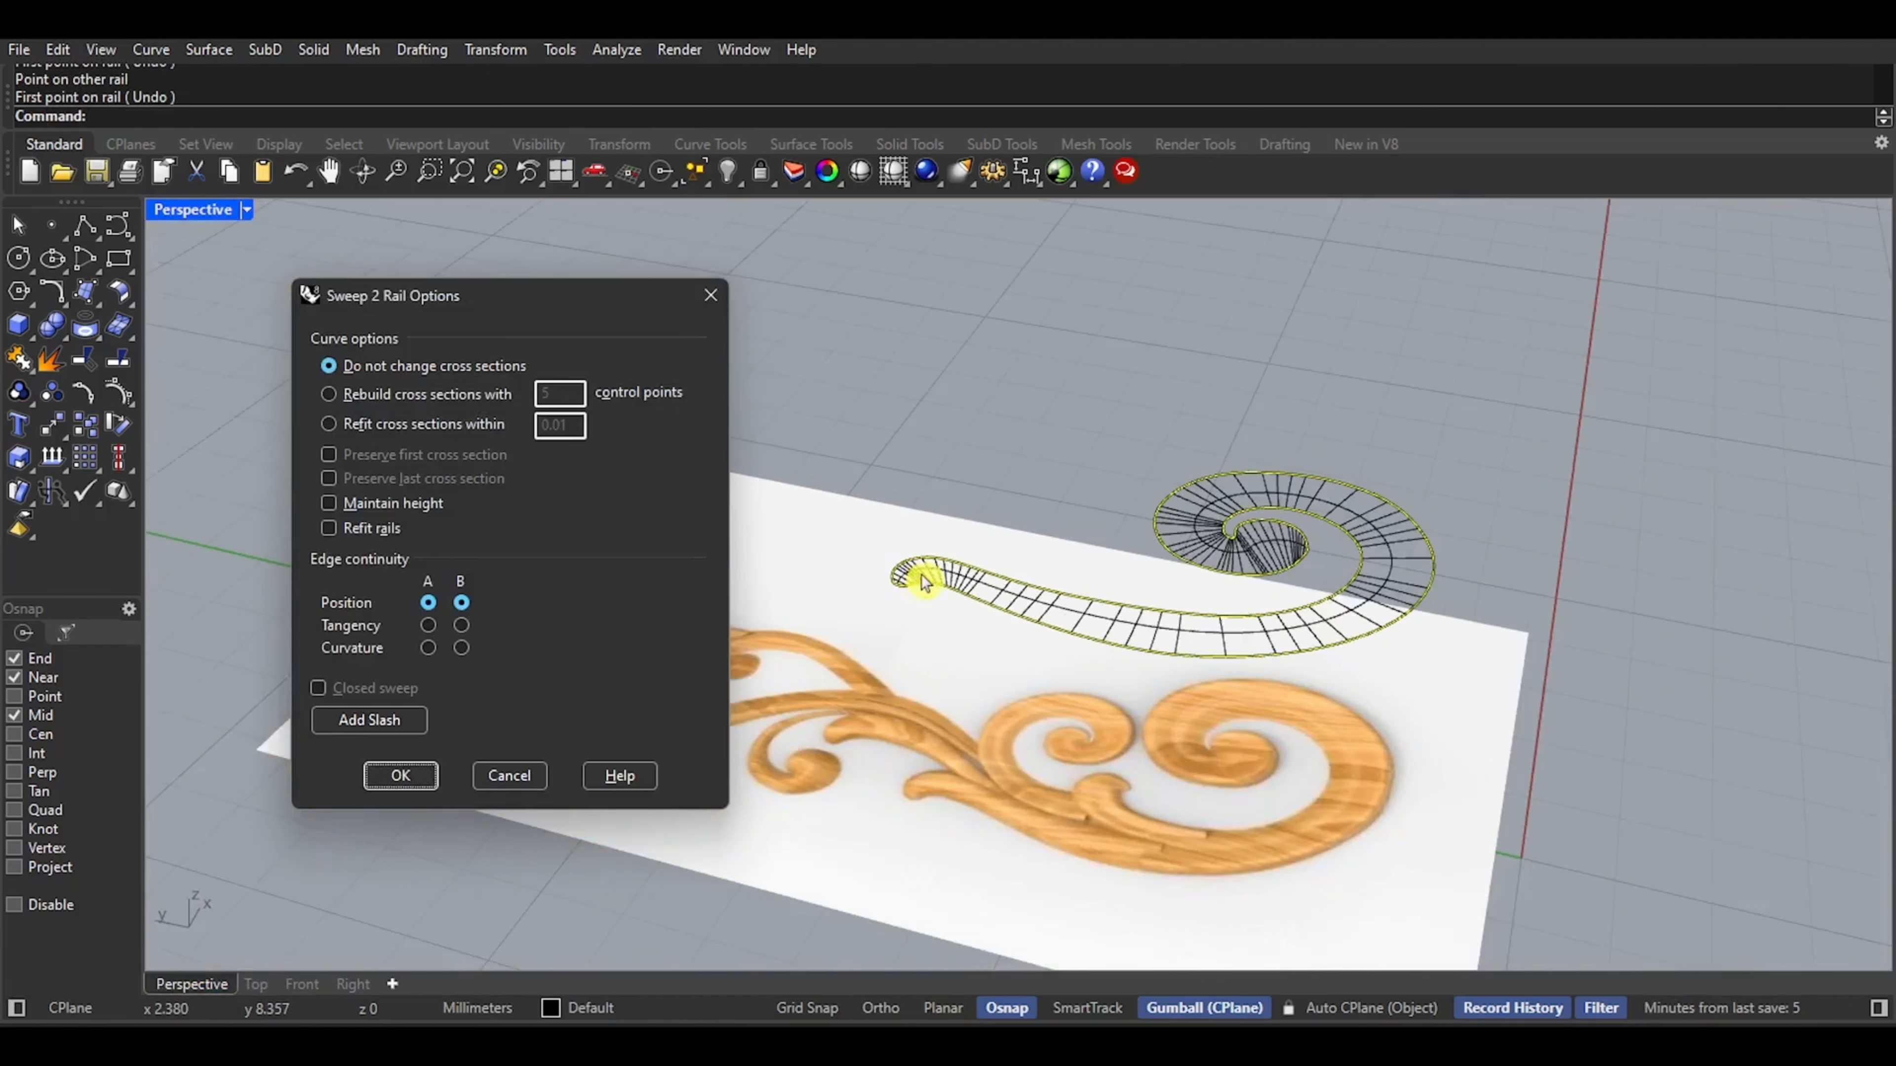
scroll(923, 582, "down", 5)
right_click_drag(923, 582, 873, 650)
scroll(1079, 647, "up", 10)
right_click_drag(1149, 608, 1273, 590, "shift")
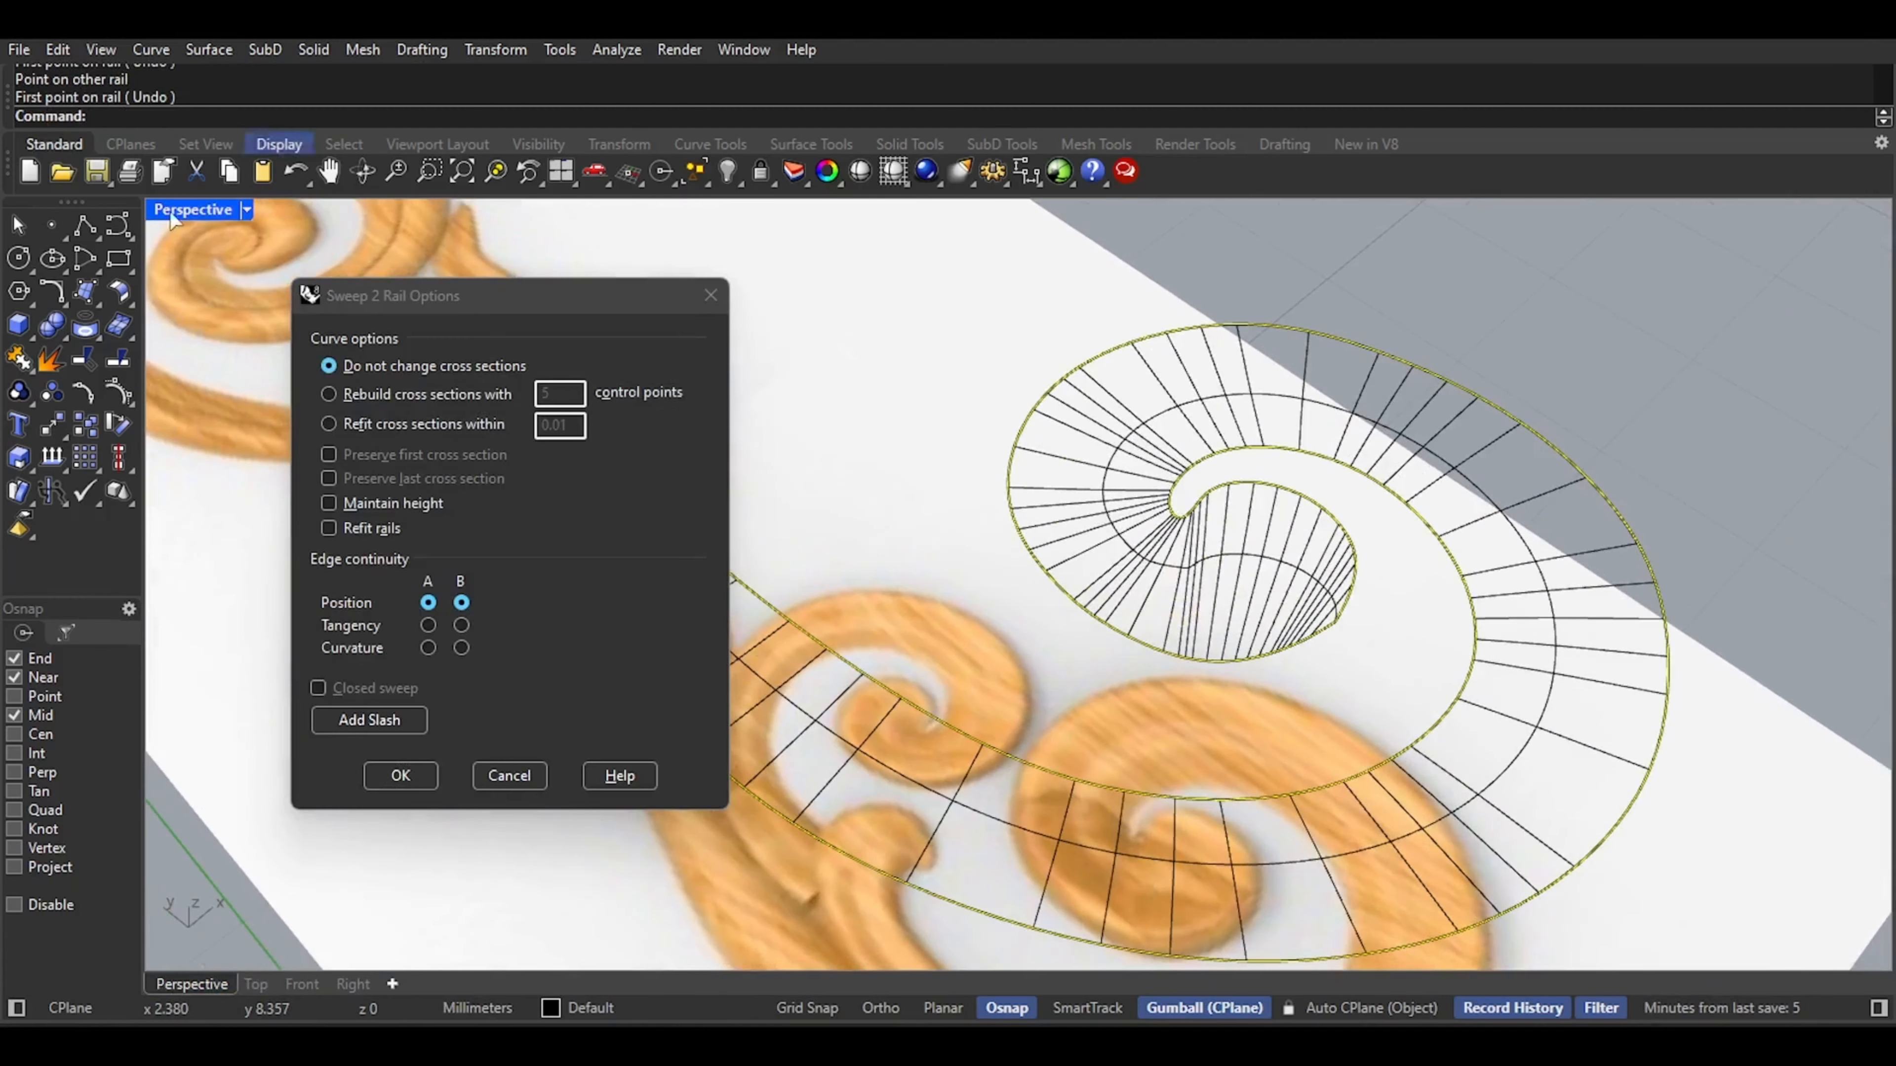
left_click(402, 774)
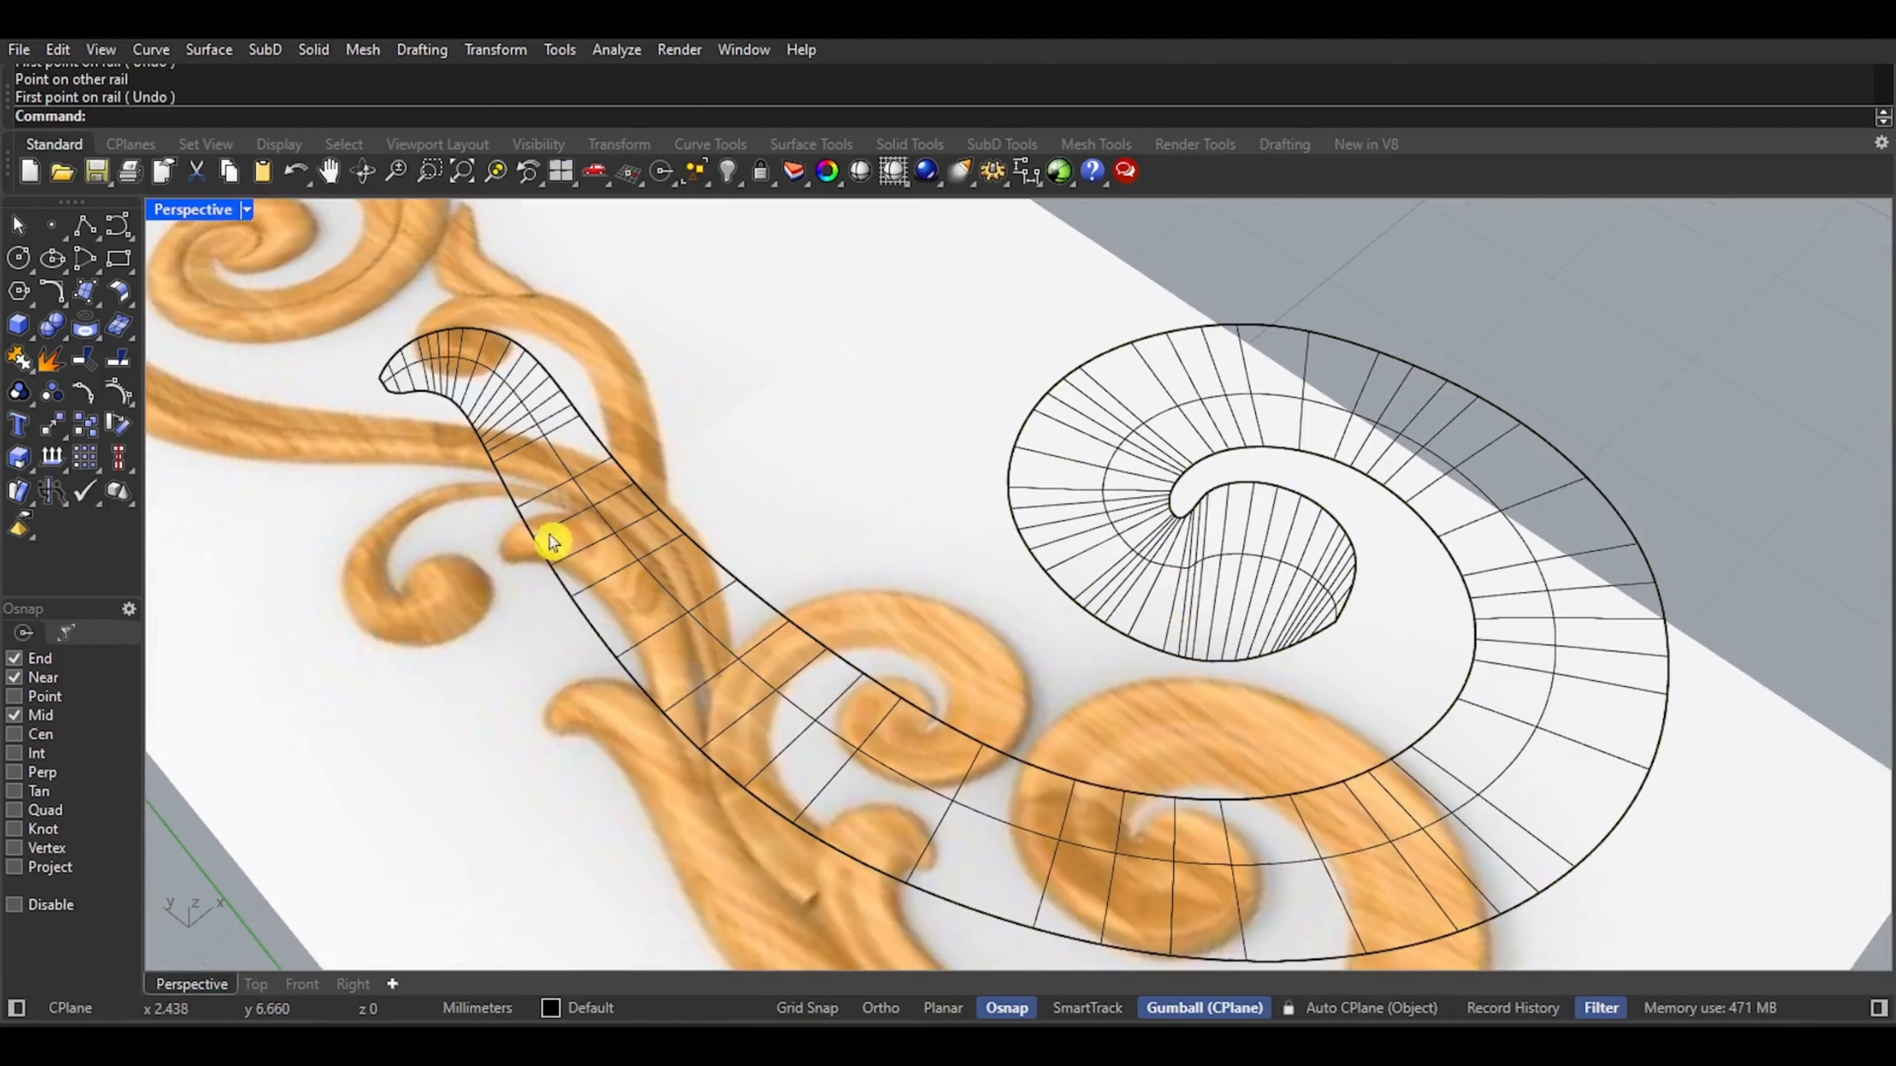
Set the perspective view's display mode to Shaded
right_click_drag(551, 540, 661, 549, "shift")
scroll(664, 549, "up", 3)
middle_click(664, 542)
left_click(666, 547)
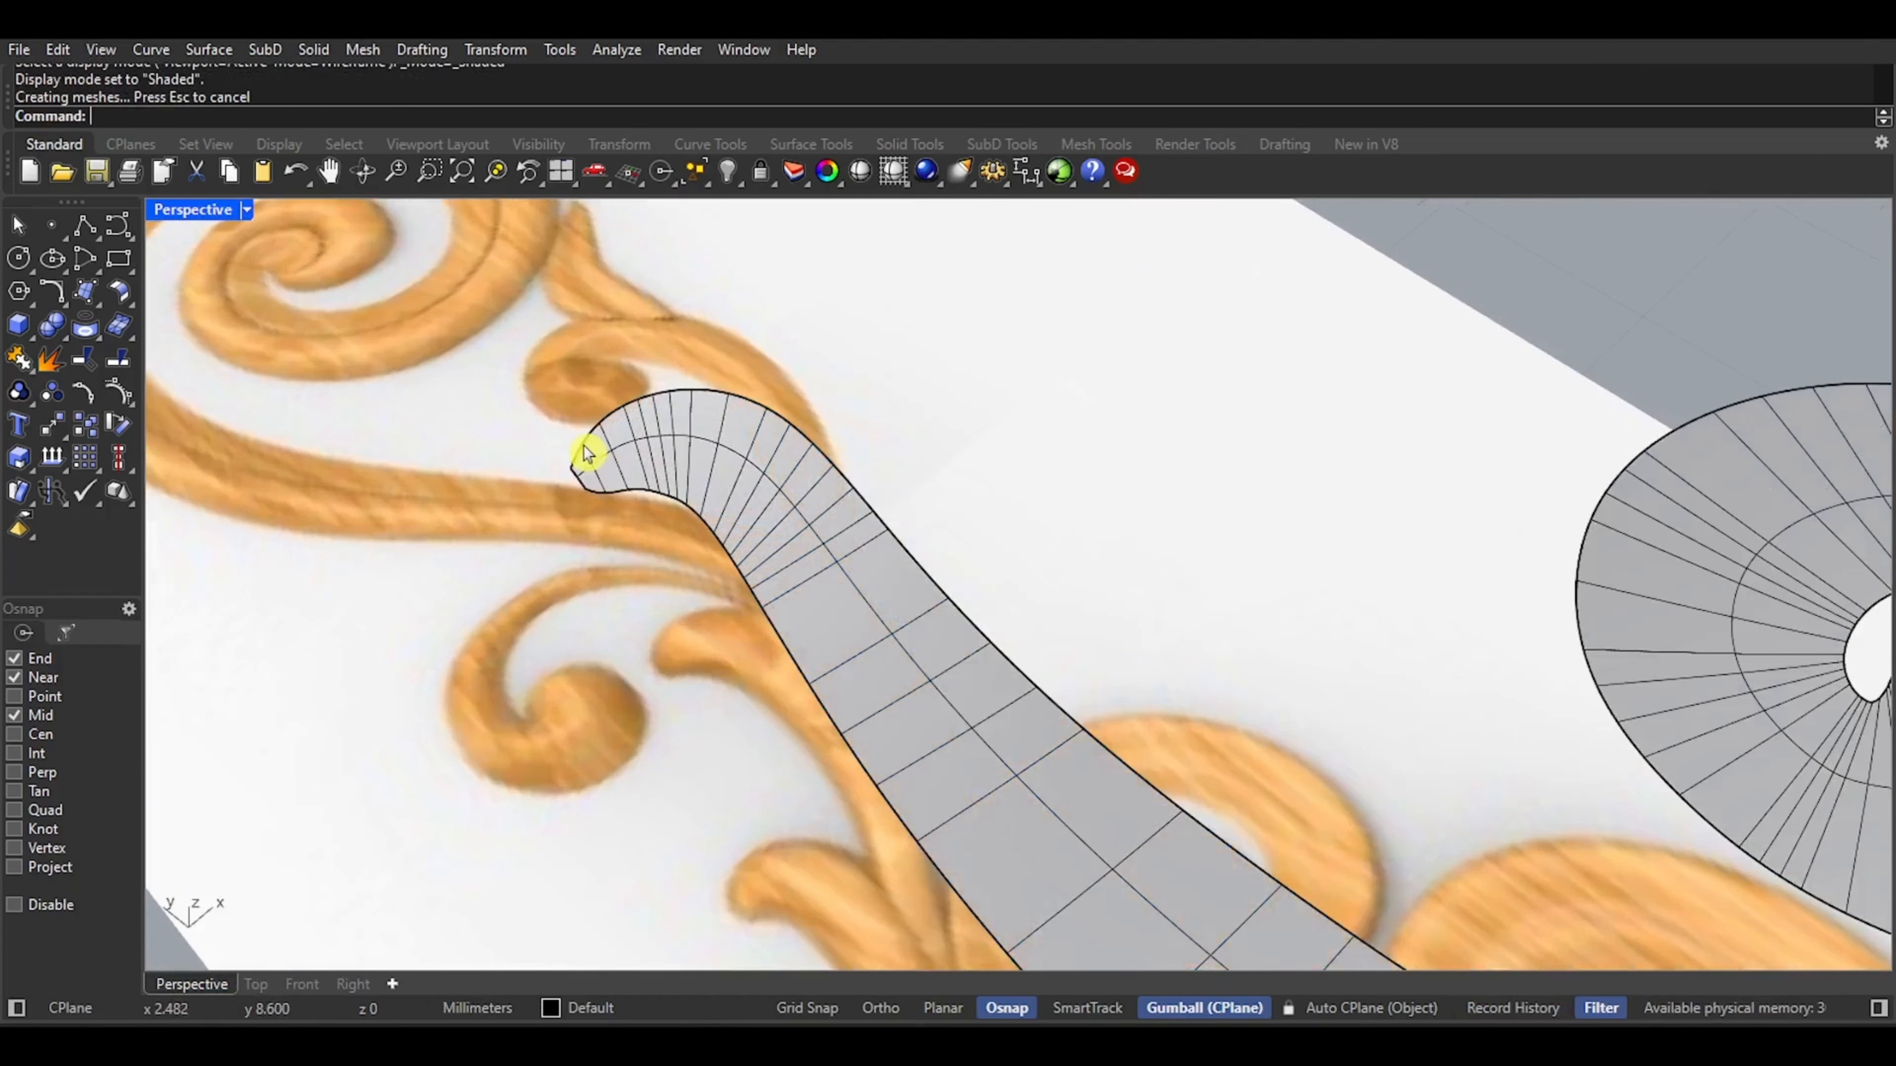
Raise the inner control points of the flat cross-section curve at the scroll's narrow end to arch the swept surface
scroll(582, 471, "up", 2)
left_click(572, 510)
left_click(634, 575)
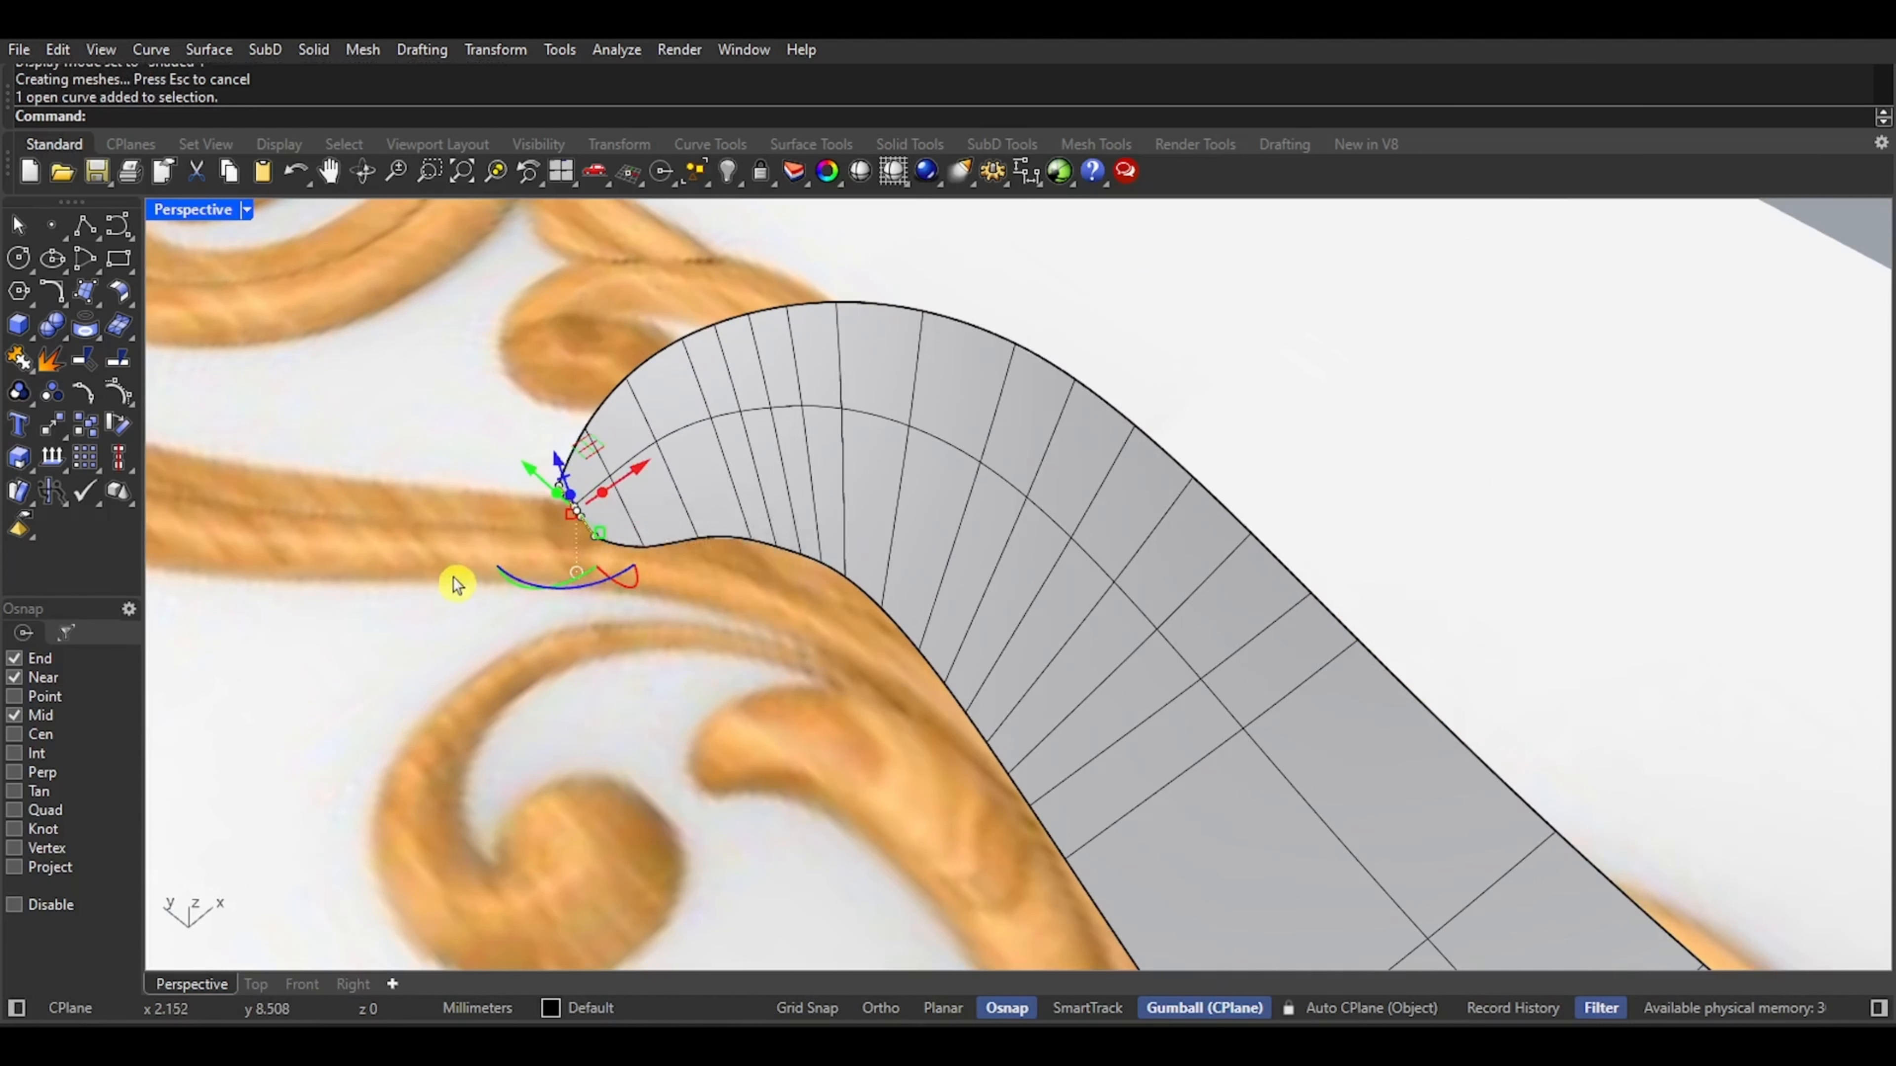
right_click_drag(457, 585, 659, 495)
scroll(673, 635, "up", 4)
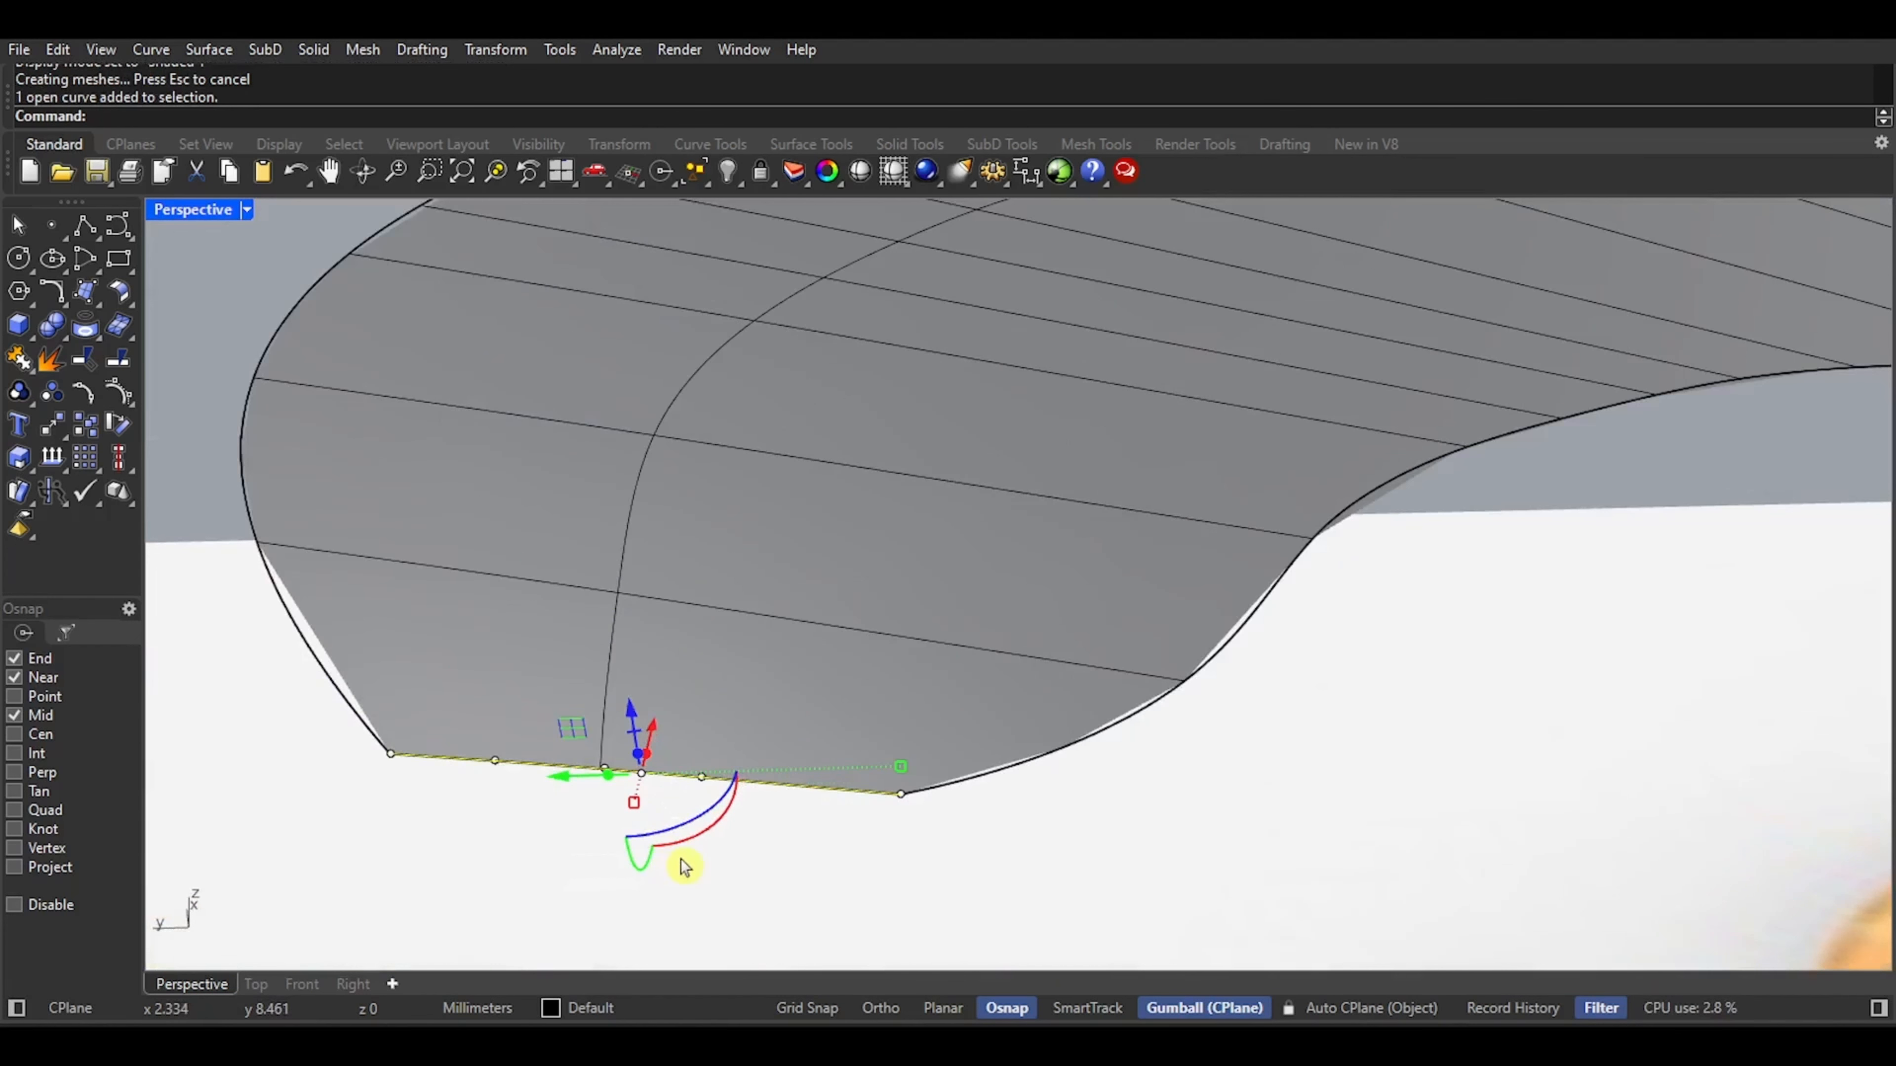
scroll(638, 845, "up", 3)
scroll(637, 807, "down", 4)
left_click_drag(406, 842, 739, 736)
scroll(653, 737, "down", 3)
left_click_drag(603, 675, 620, 613)
scroll(626, 614, "down", 10)
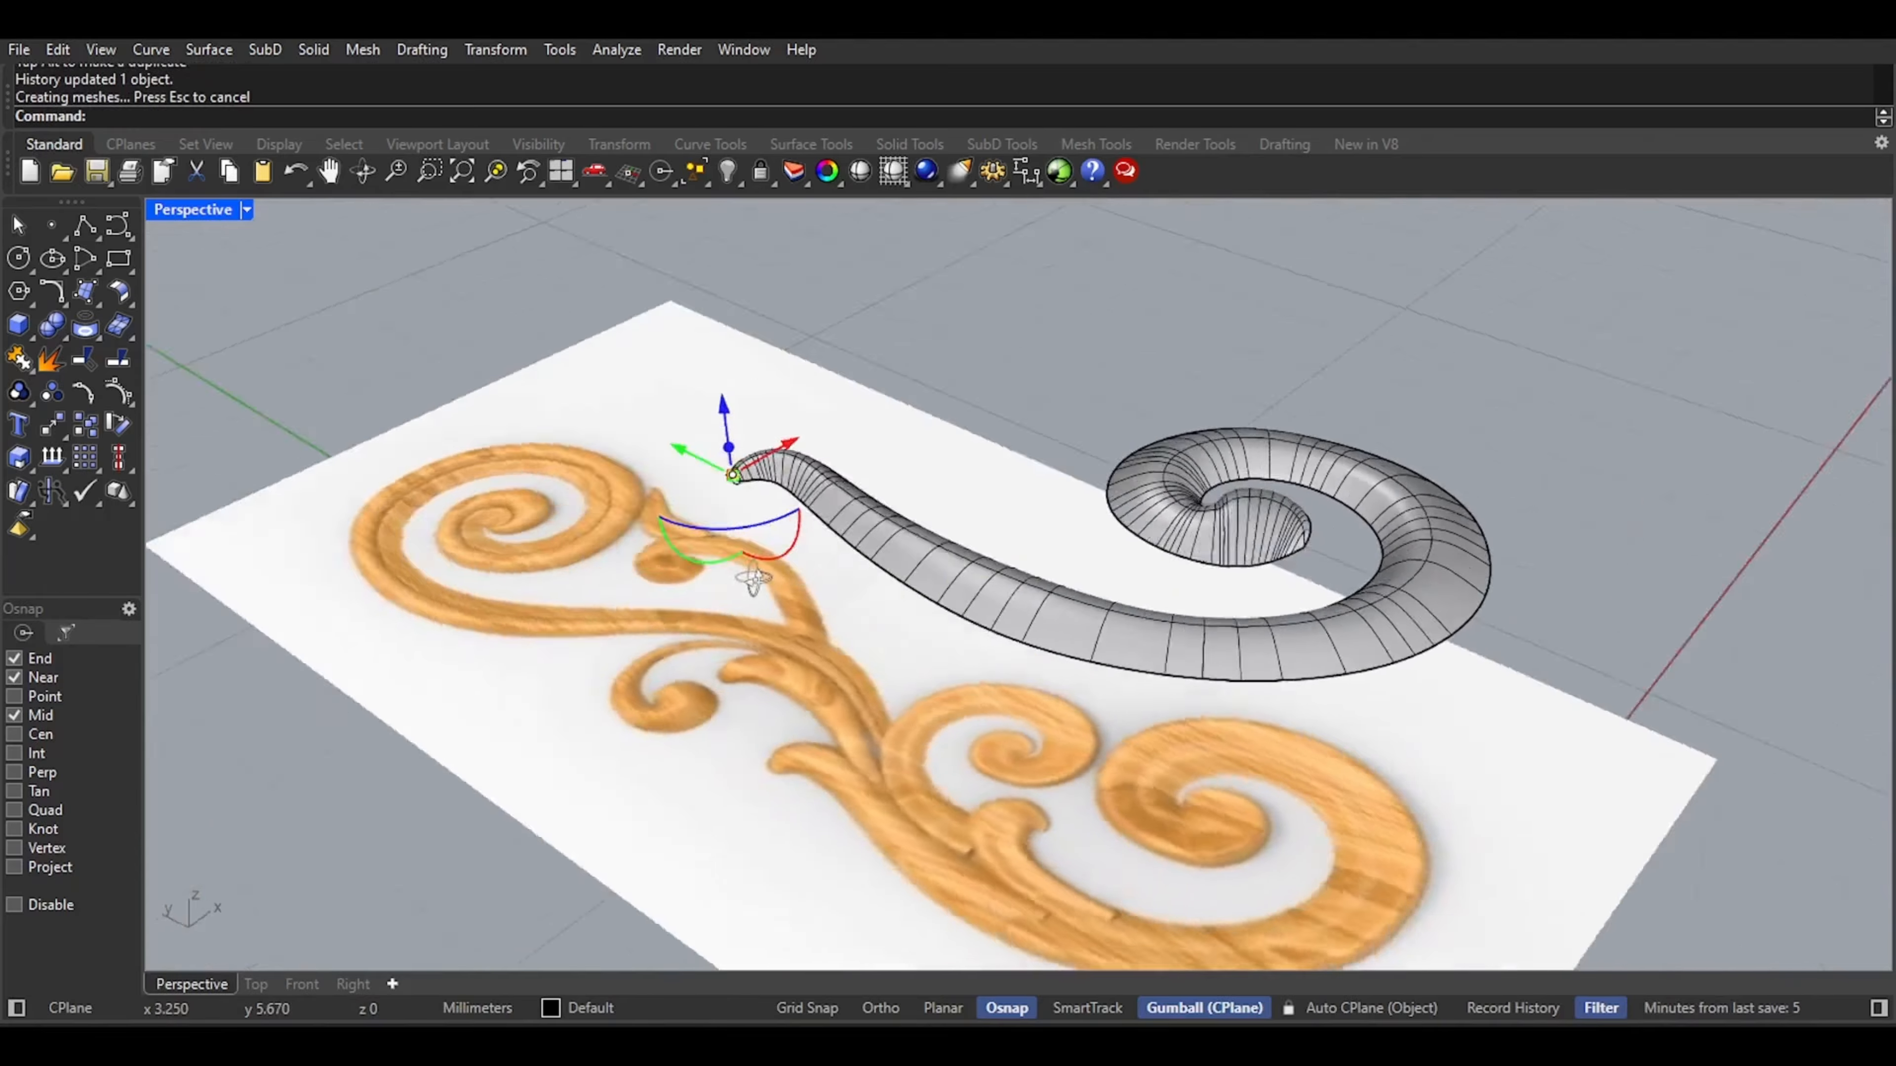
Examine the arched scroll from several angles in Rendered display mode, and return the view to Shaded
right_click_drag(753, 579, 1181, 558)
scroll(1232, 614, "up", 8)
scroll(1155, 572, "down", 6)
middle_click(1156, 579)
left_click(1196, 584)
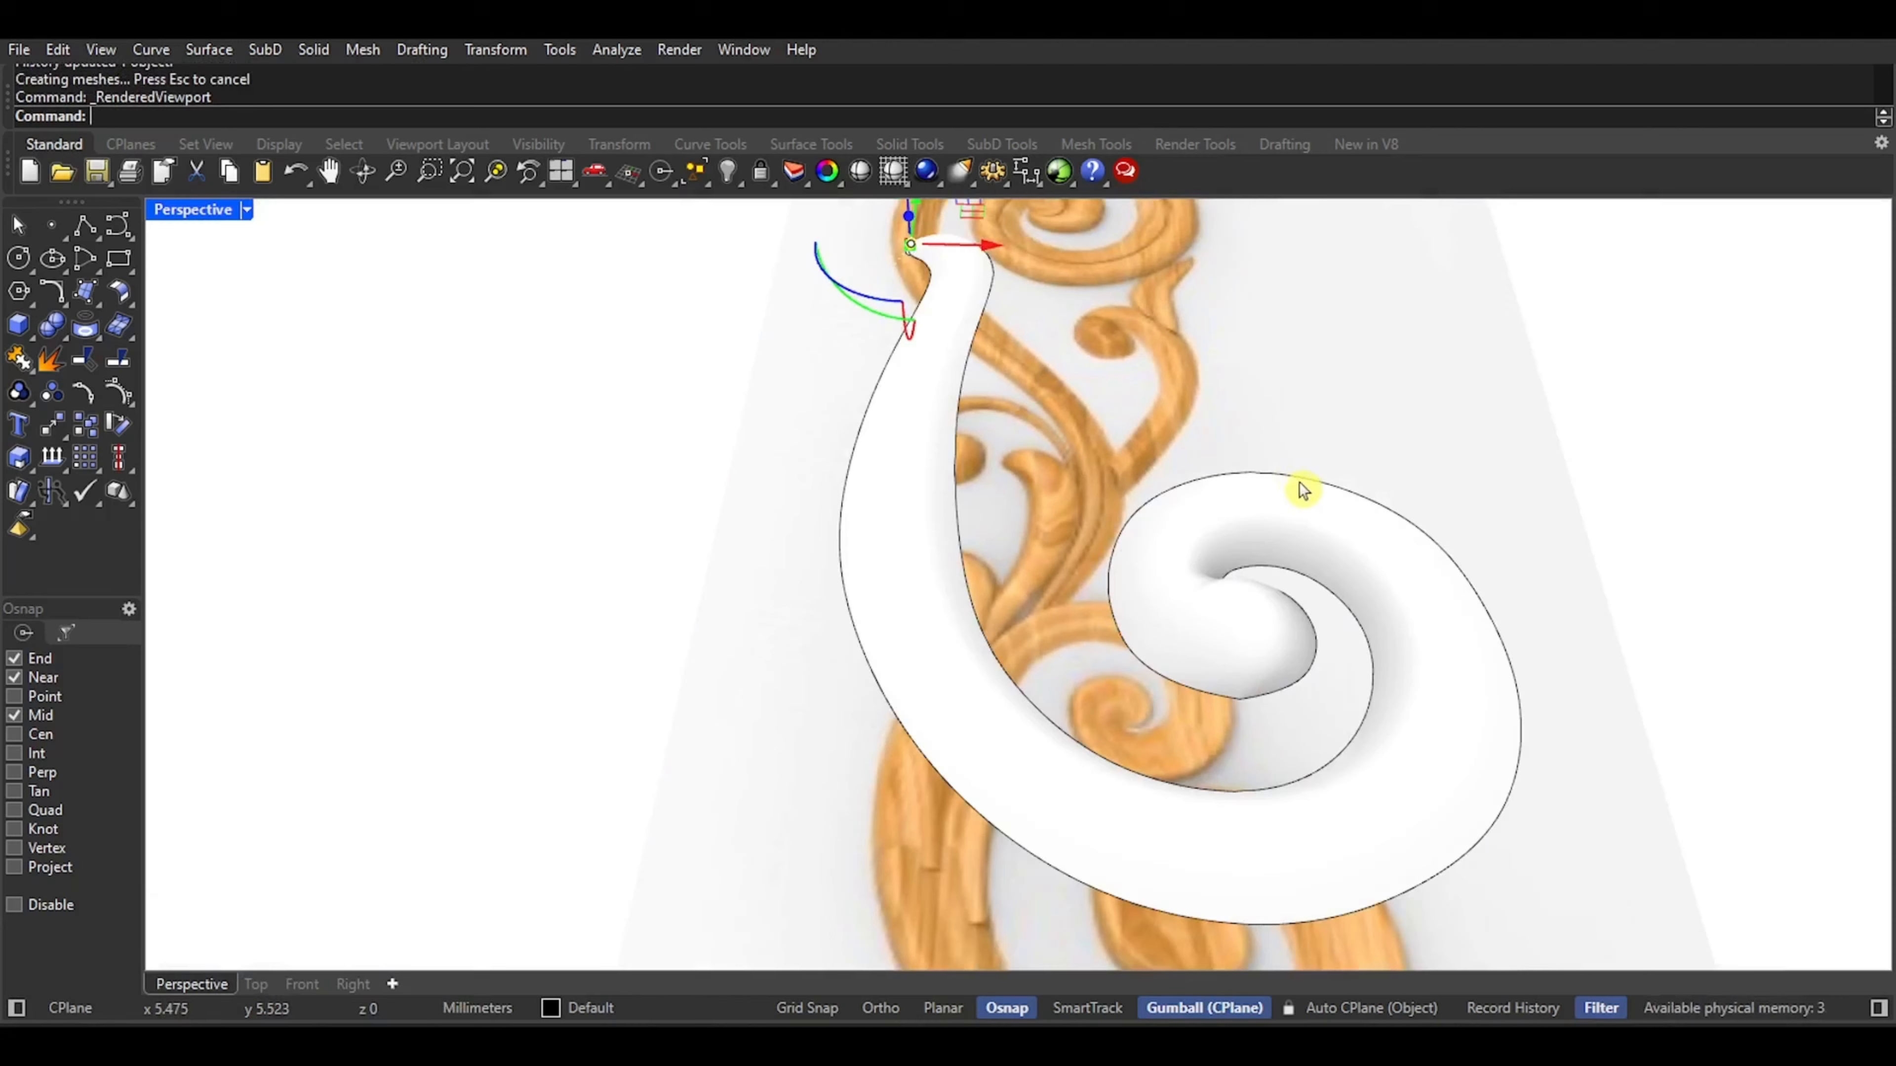
scroll(1278, 493, "down", 6)
right_click_drag(1275, 510, 1385, 485)
mouse_move(1072, 557)
right_mouse_down("shift")
mouse_move(1052, 604)
mouse_move(788, 648)
mouse_move(1020, 551)
right_mouse_up("shift")
middle_click(813, 649)
left_click(793, 644)
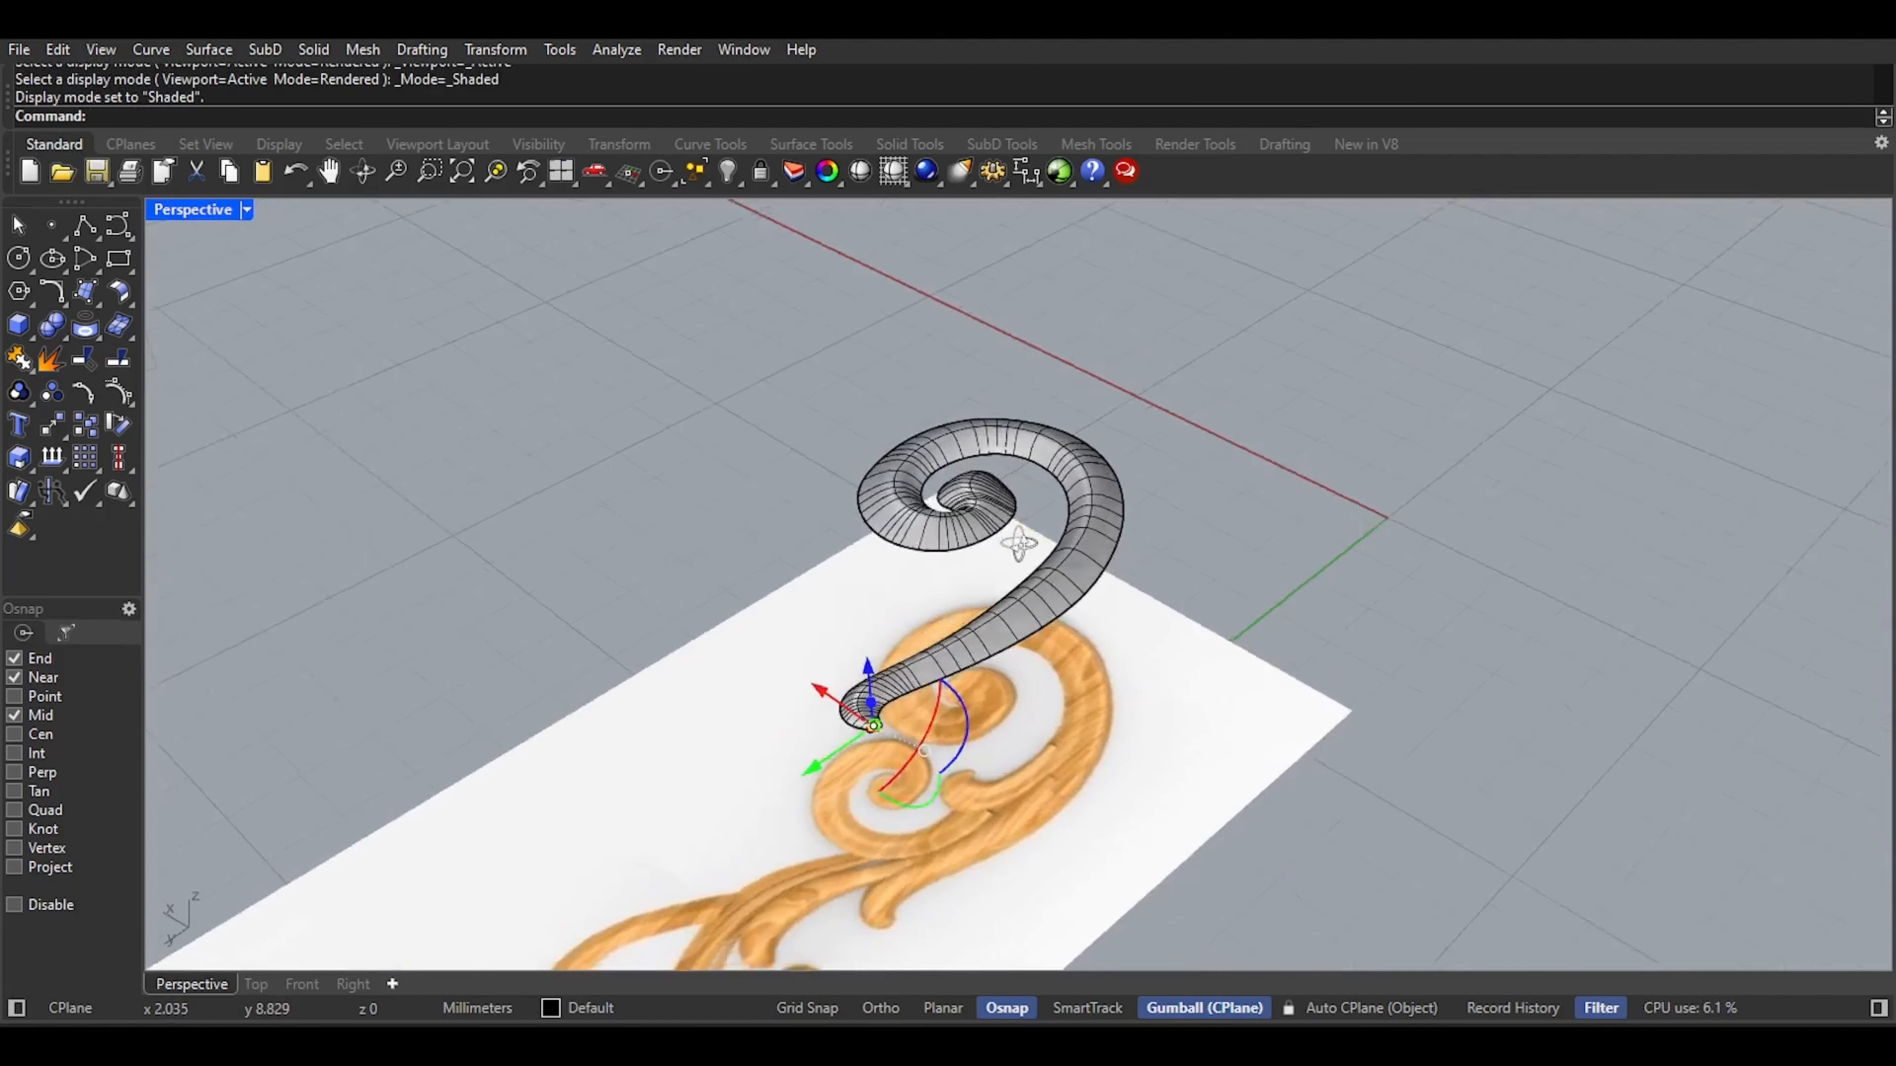
Scale the end profile's two side control points outward along the profile to give the arch fuller, rounder flanks
scroll(912, 743, "up", 8)
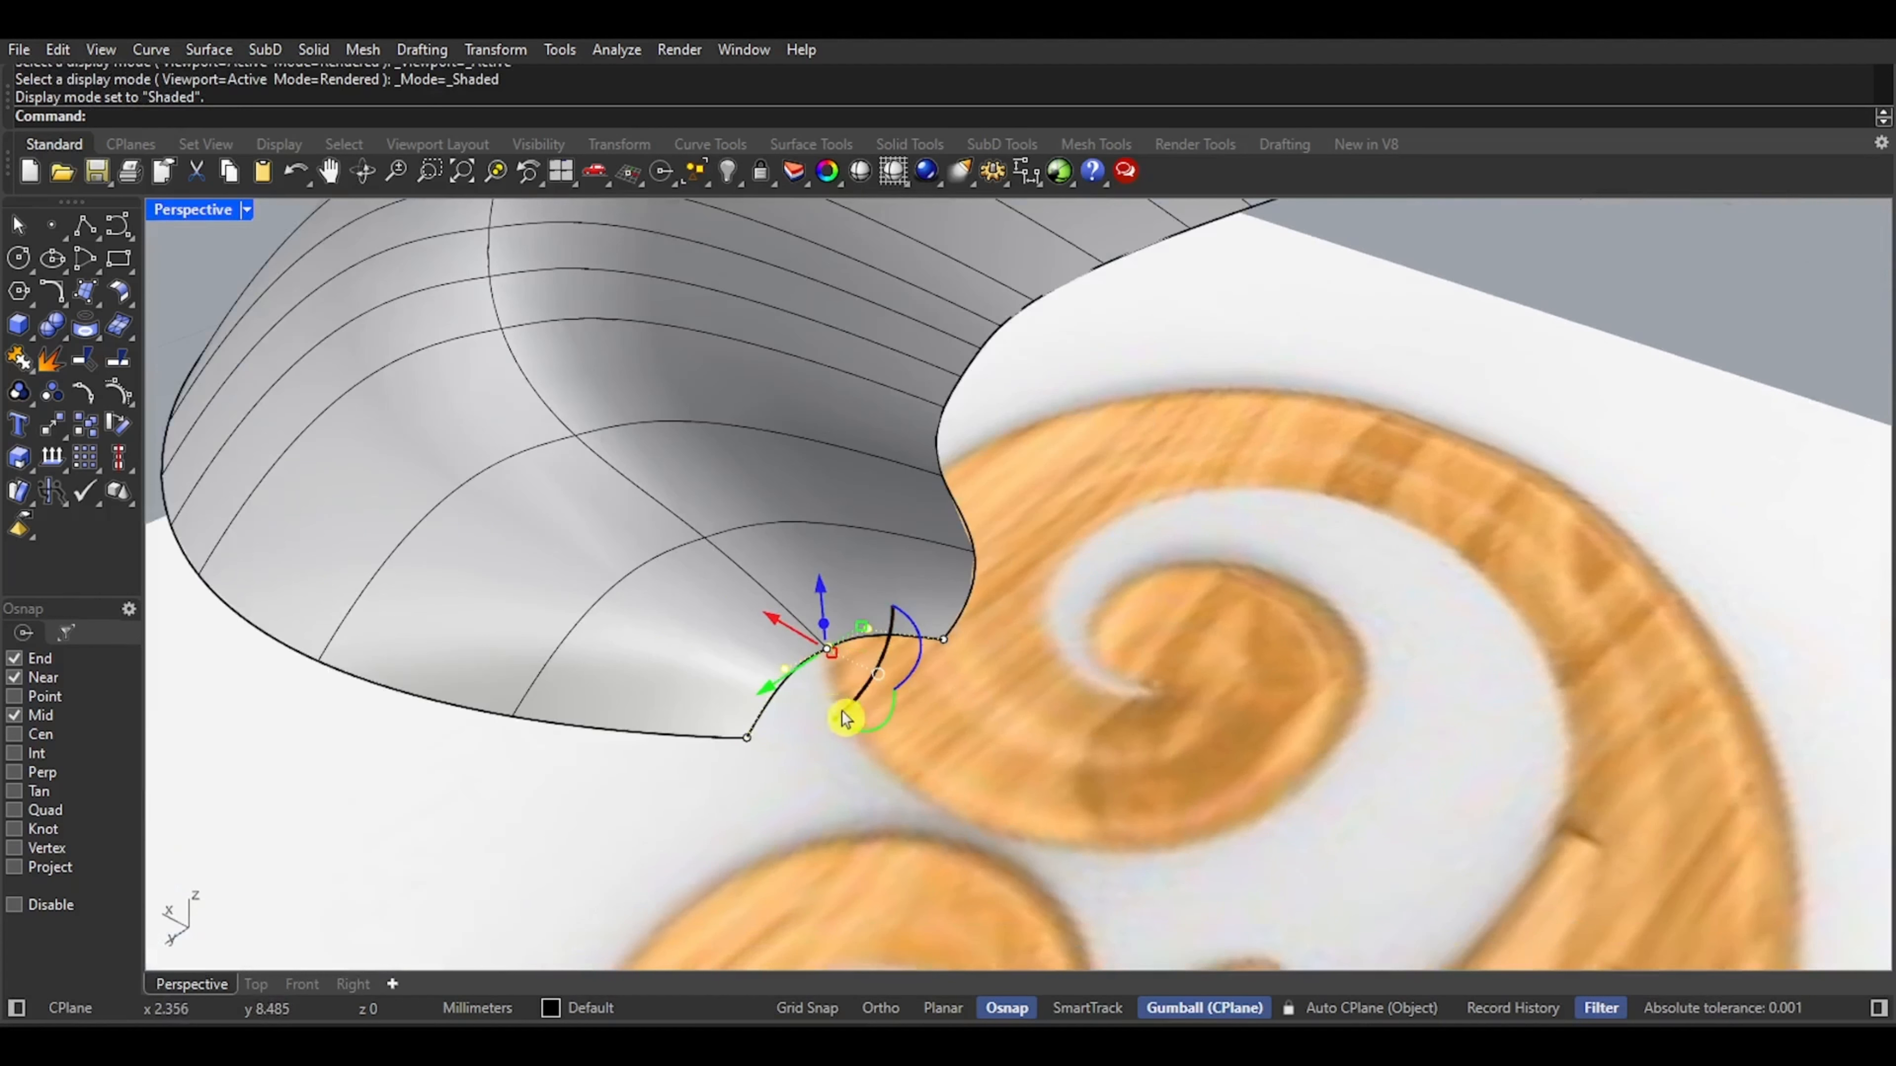
right_click_drag(838, 713, 829, 702)
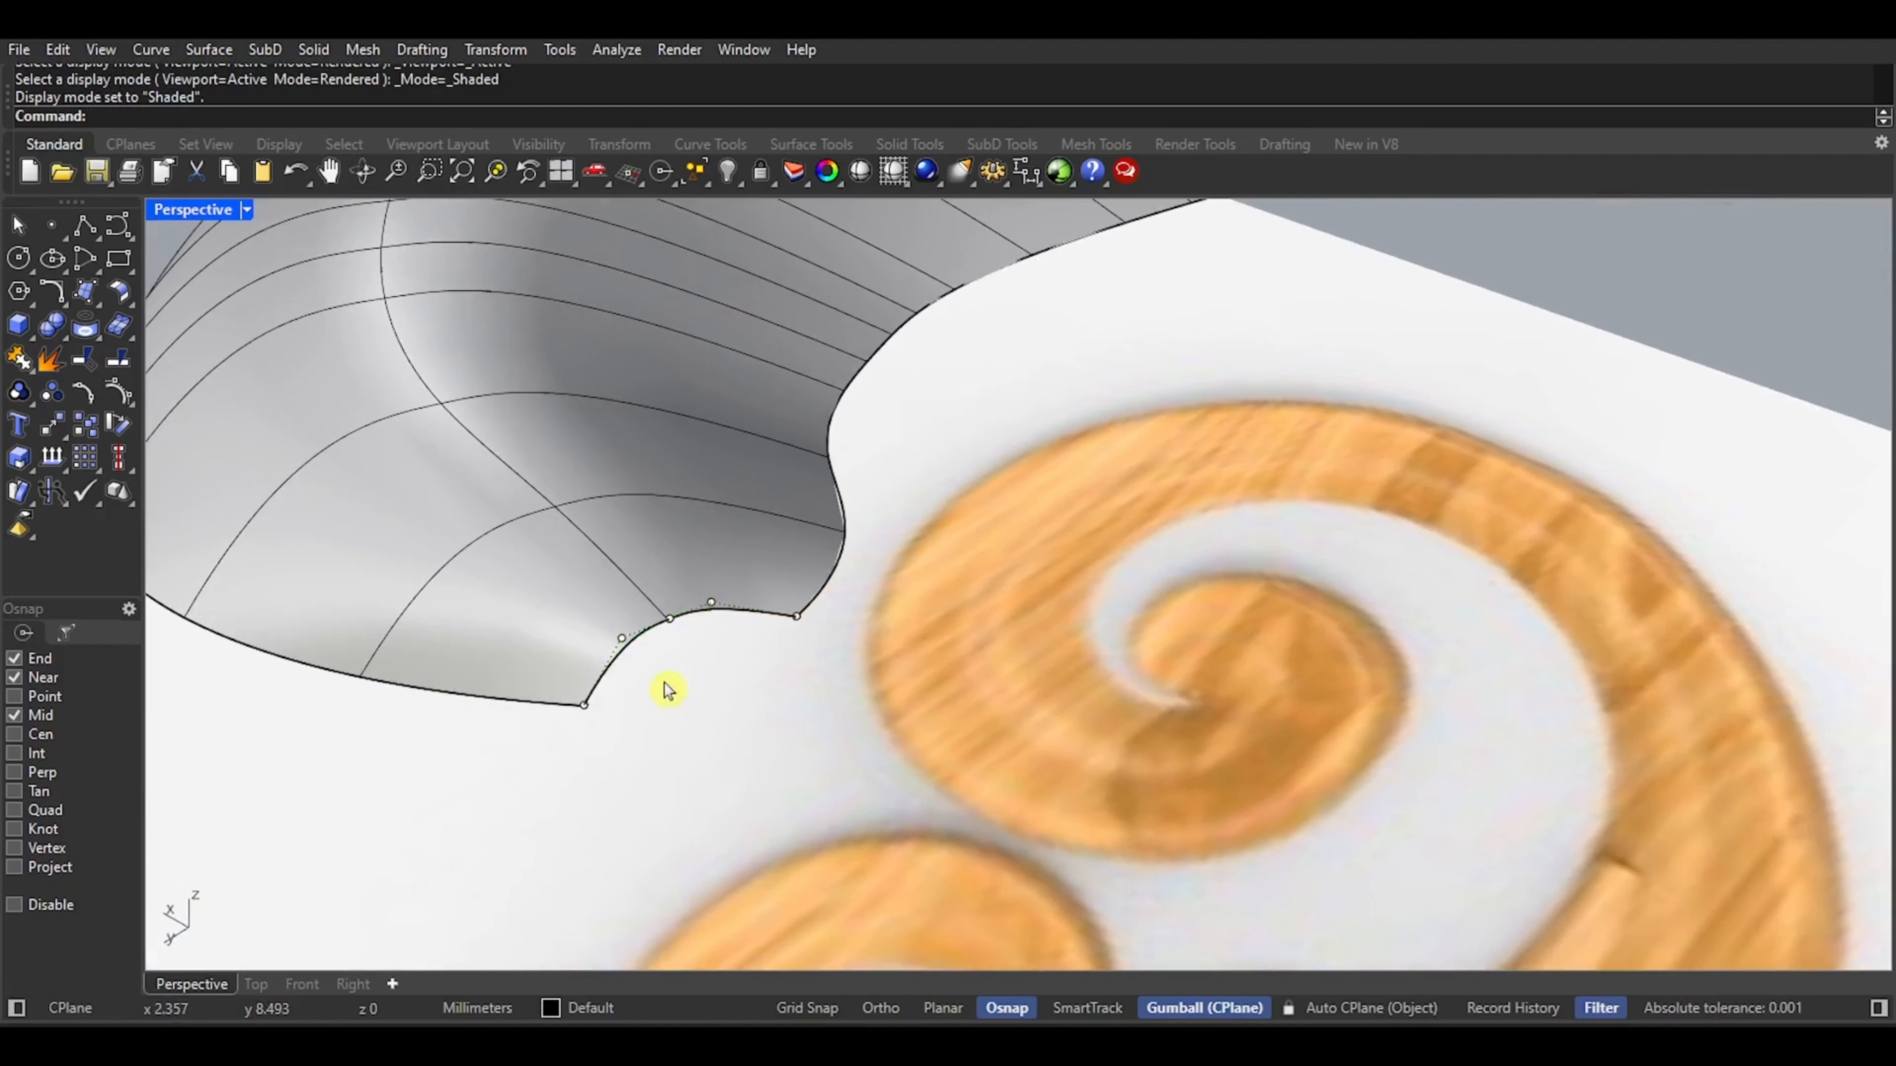
left_click_drag(664, 684, 728, 610)
scroll(620, 675, "up", 3)
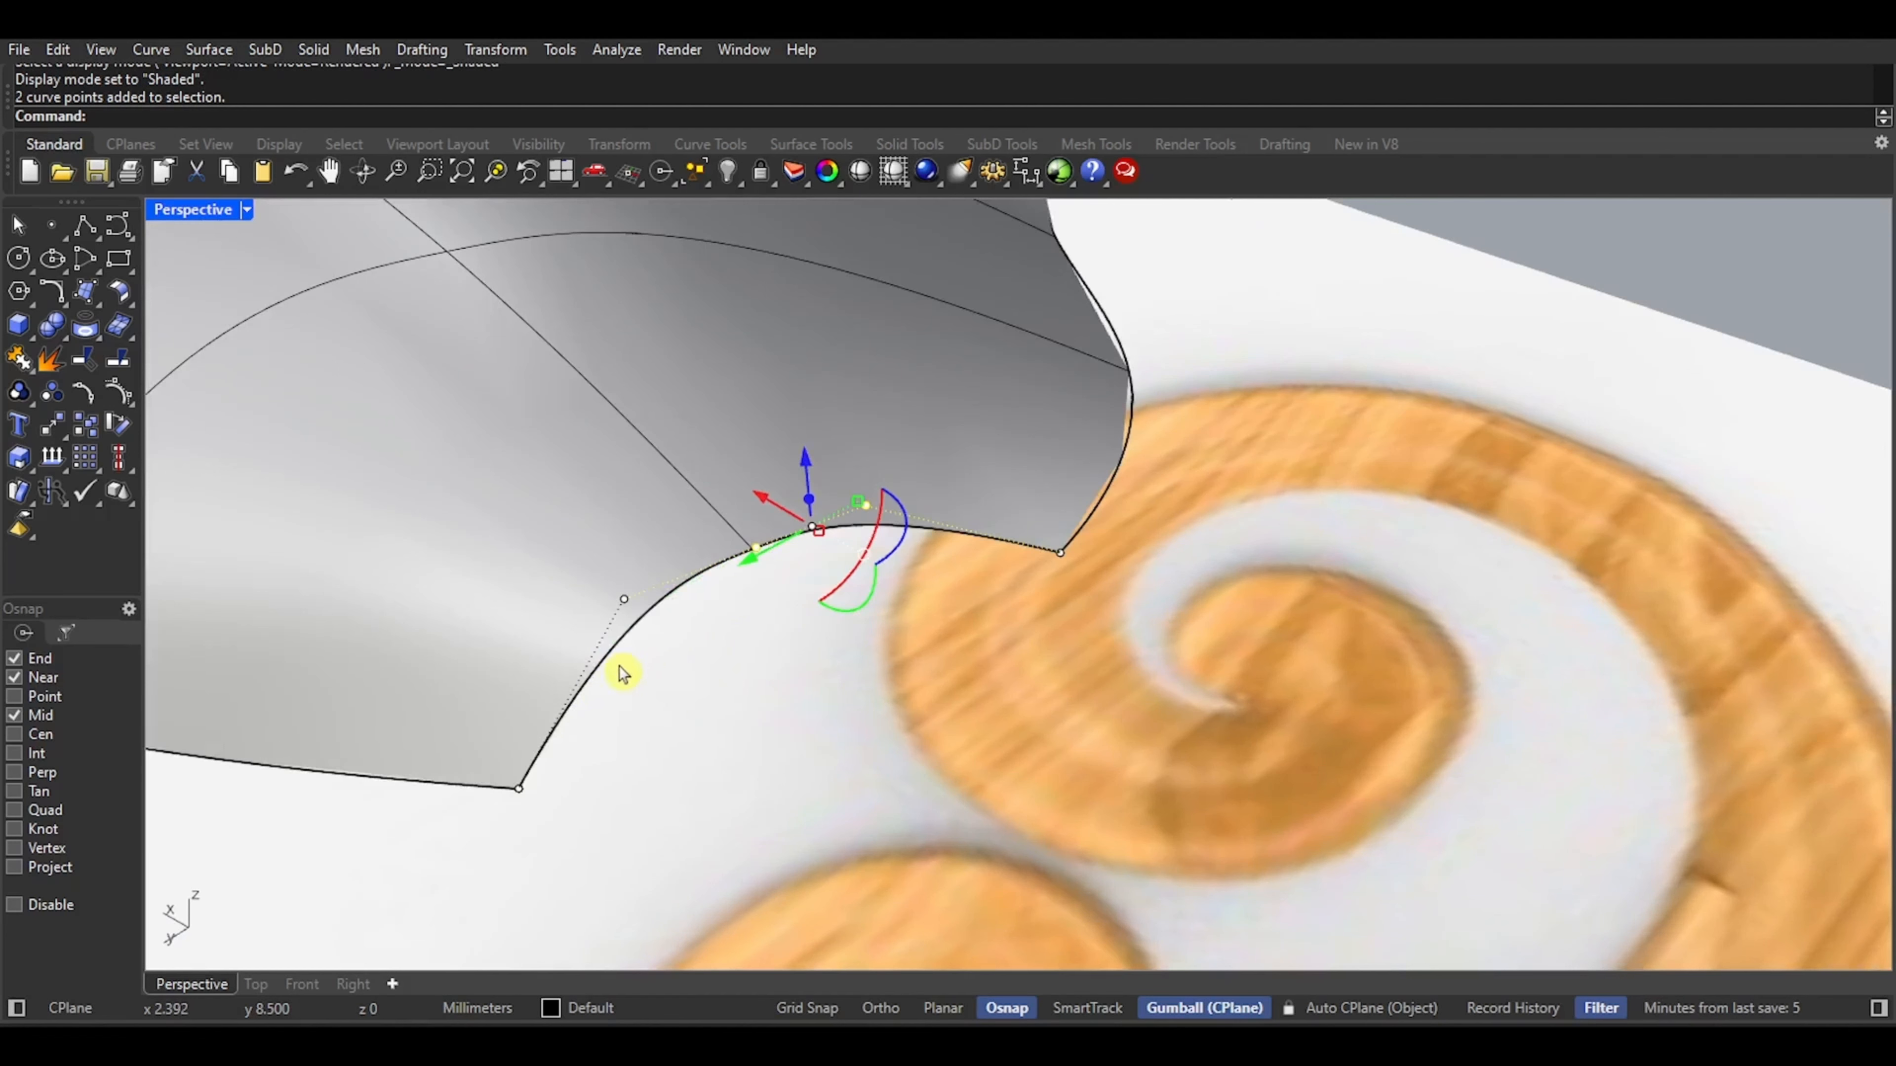
left_click(630, 614)
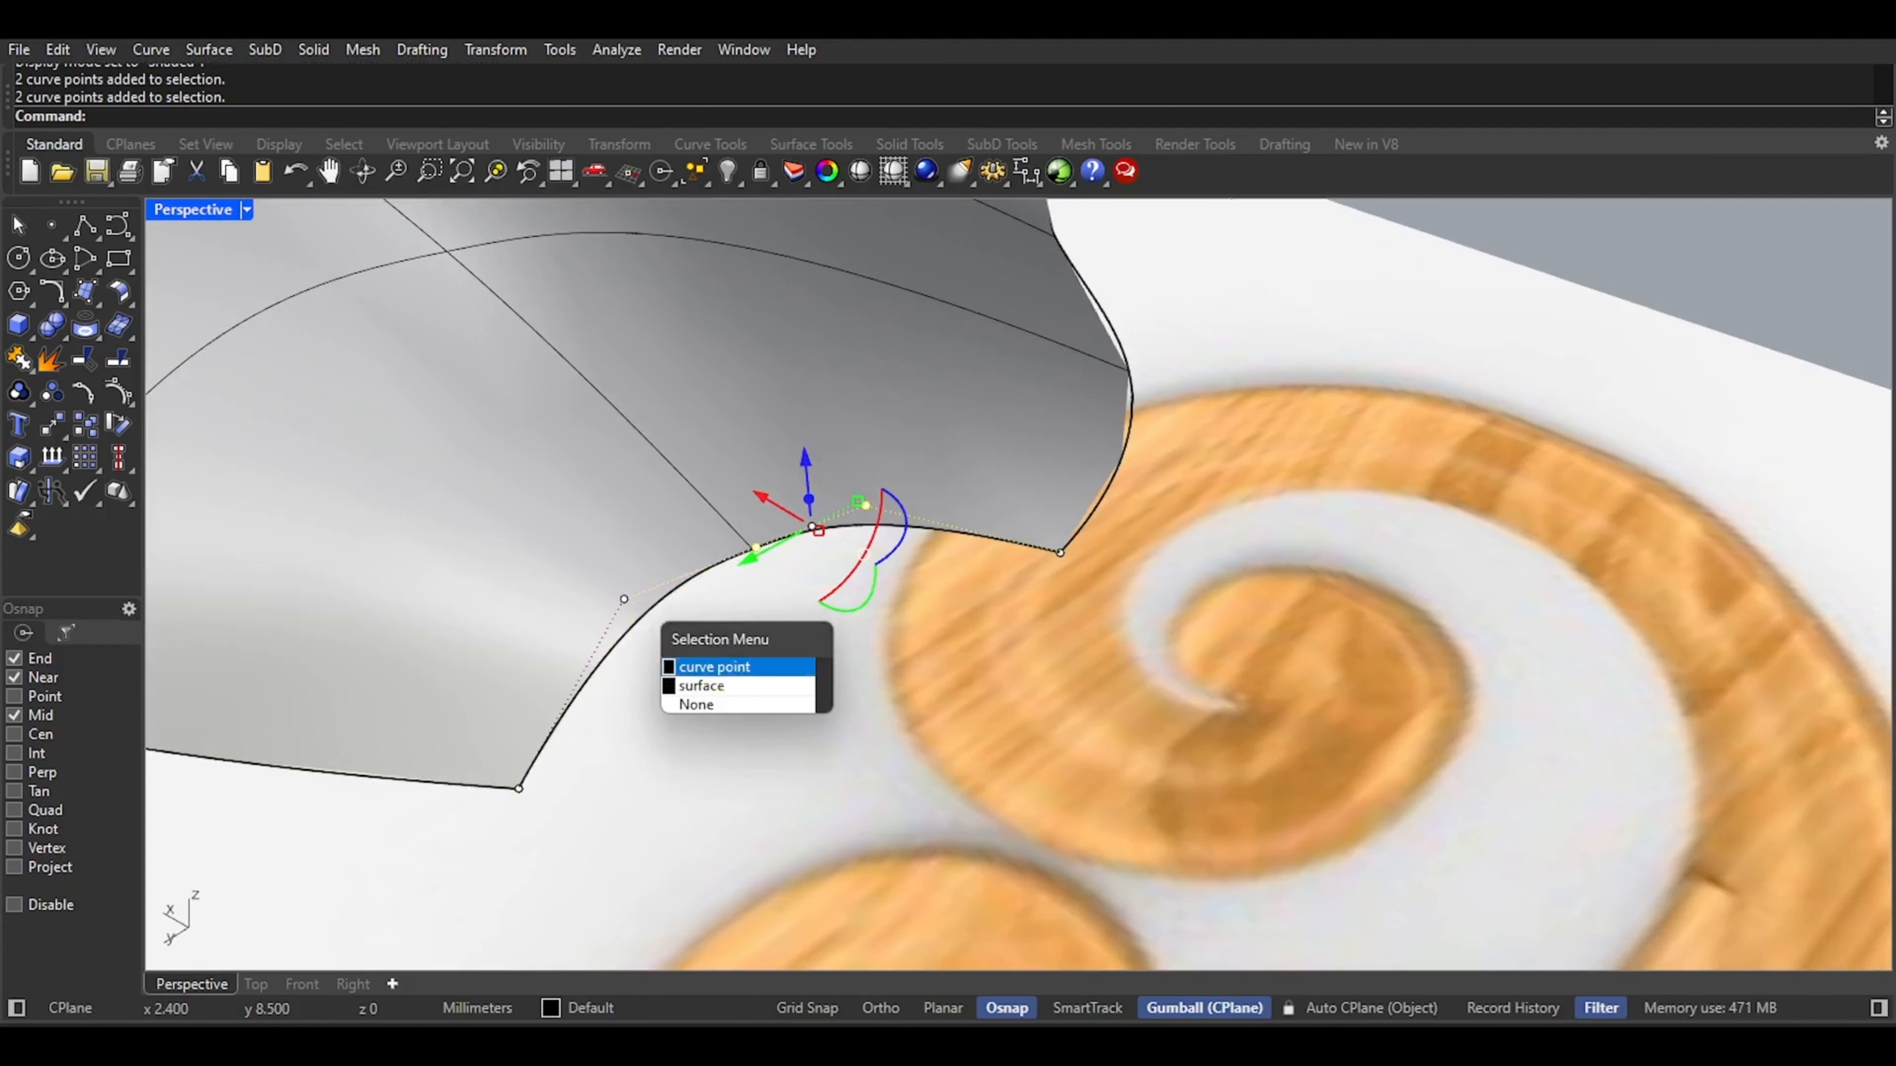
left_click(680, 661)
left_click_drag(714, 654, 1006, 454)
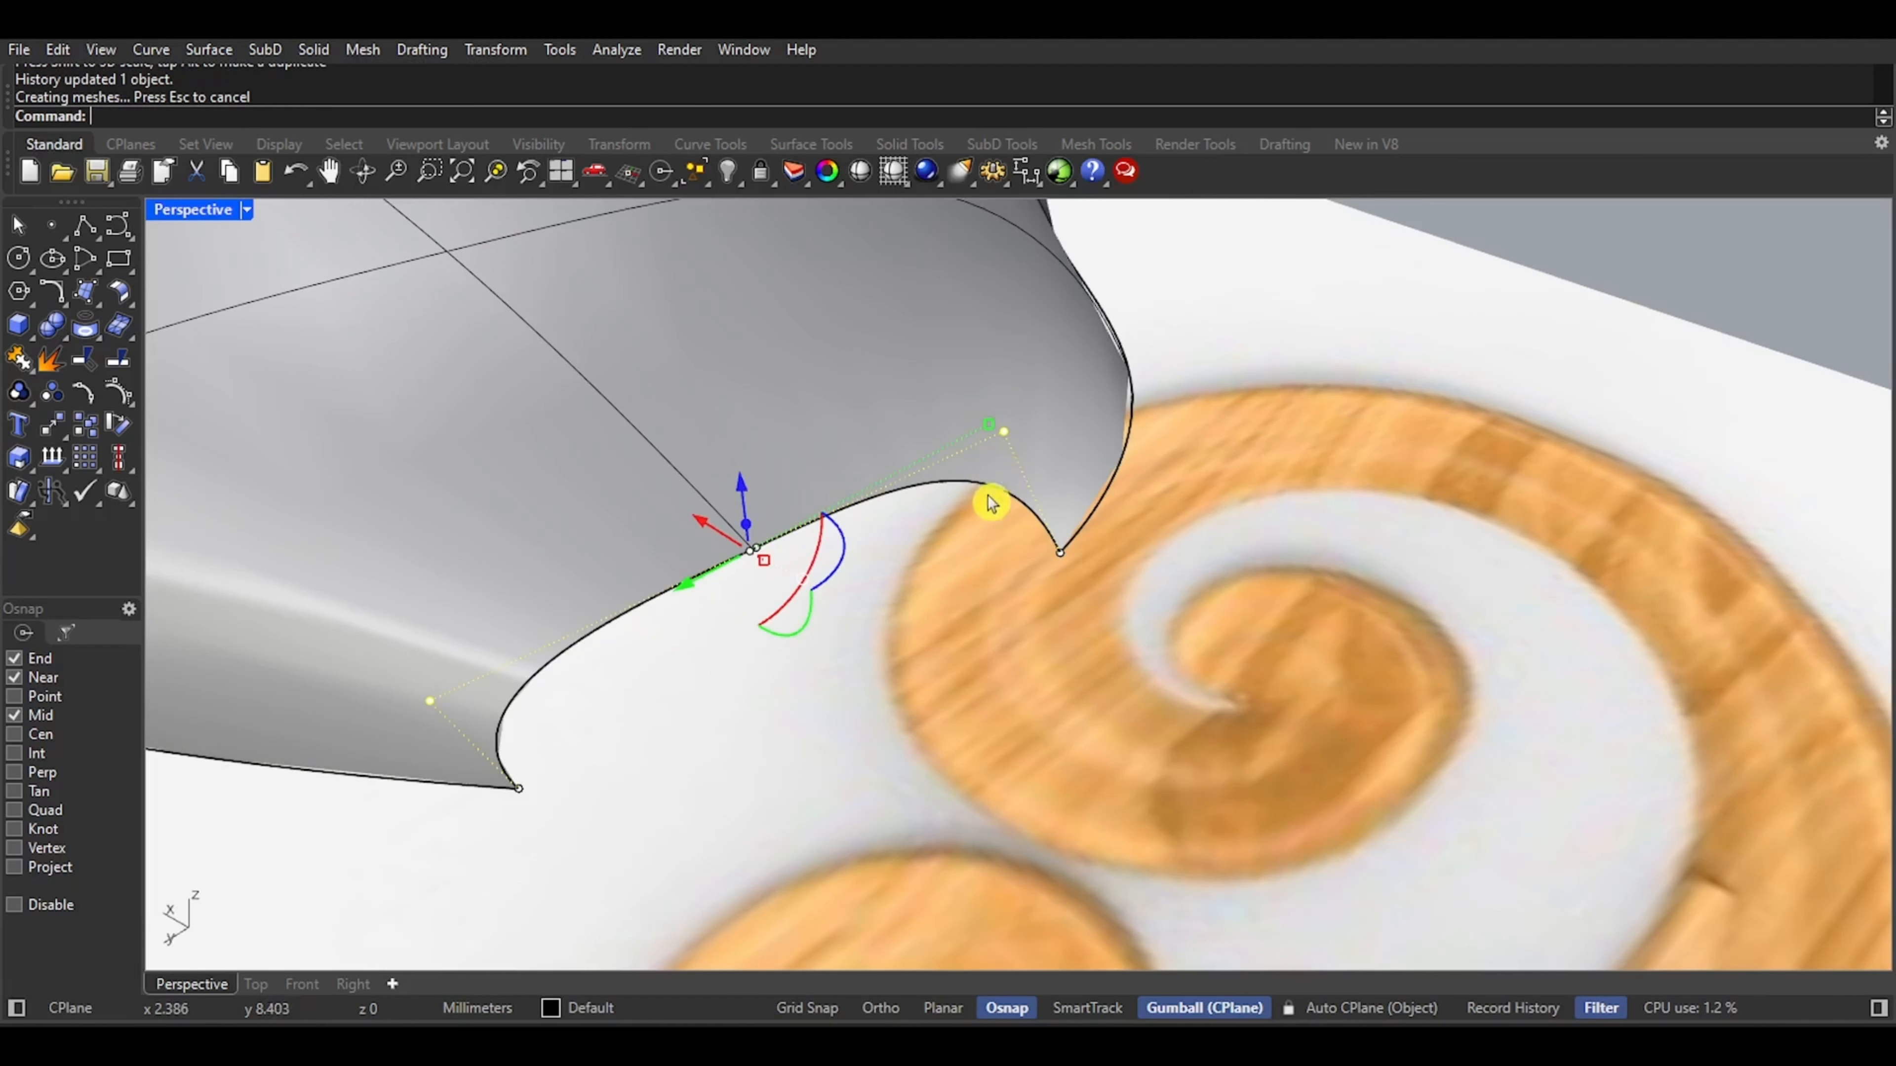
scroll(990, 501, "down", 8)
right_click_drag(972, 542, 976, 728)
right_click_drag(1015, 581, 1028, 500, "shift")
right_click_drag(689, 593, 773, 536, "shift")
scroll(739, 784, "up", 3)
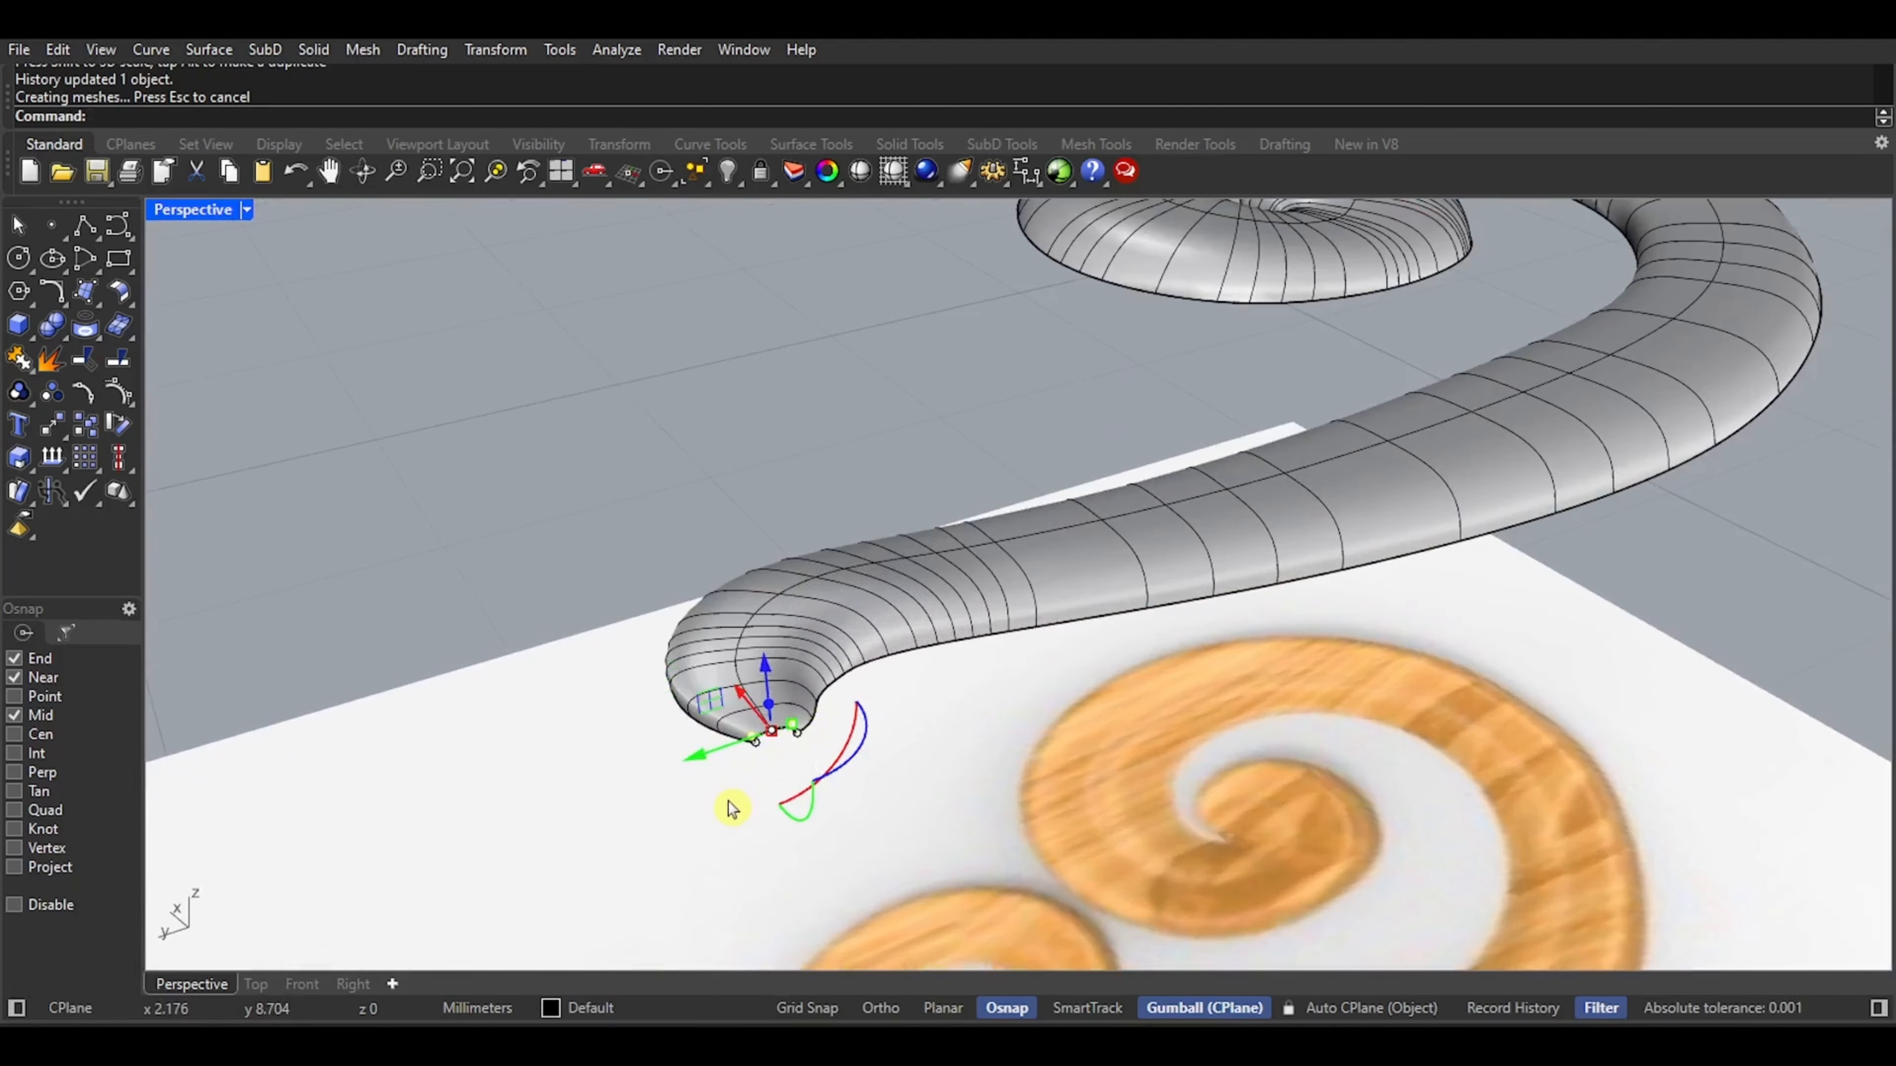
key("Escape")
Rebuild the end profile curve with 9 points and degree 3, deleting the input
scroll(776, 717, "up", 5)
left_click(784, 700)
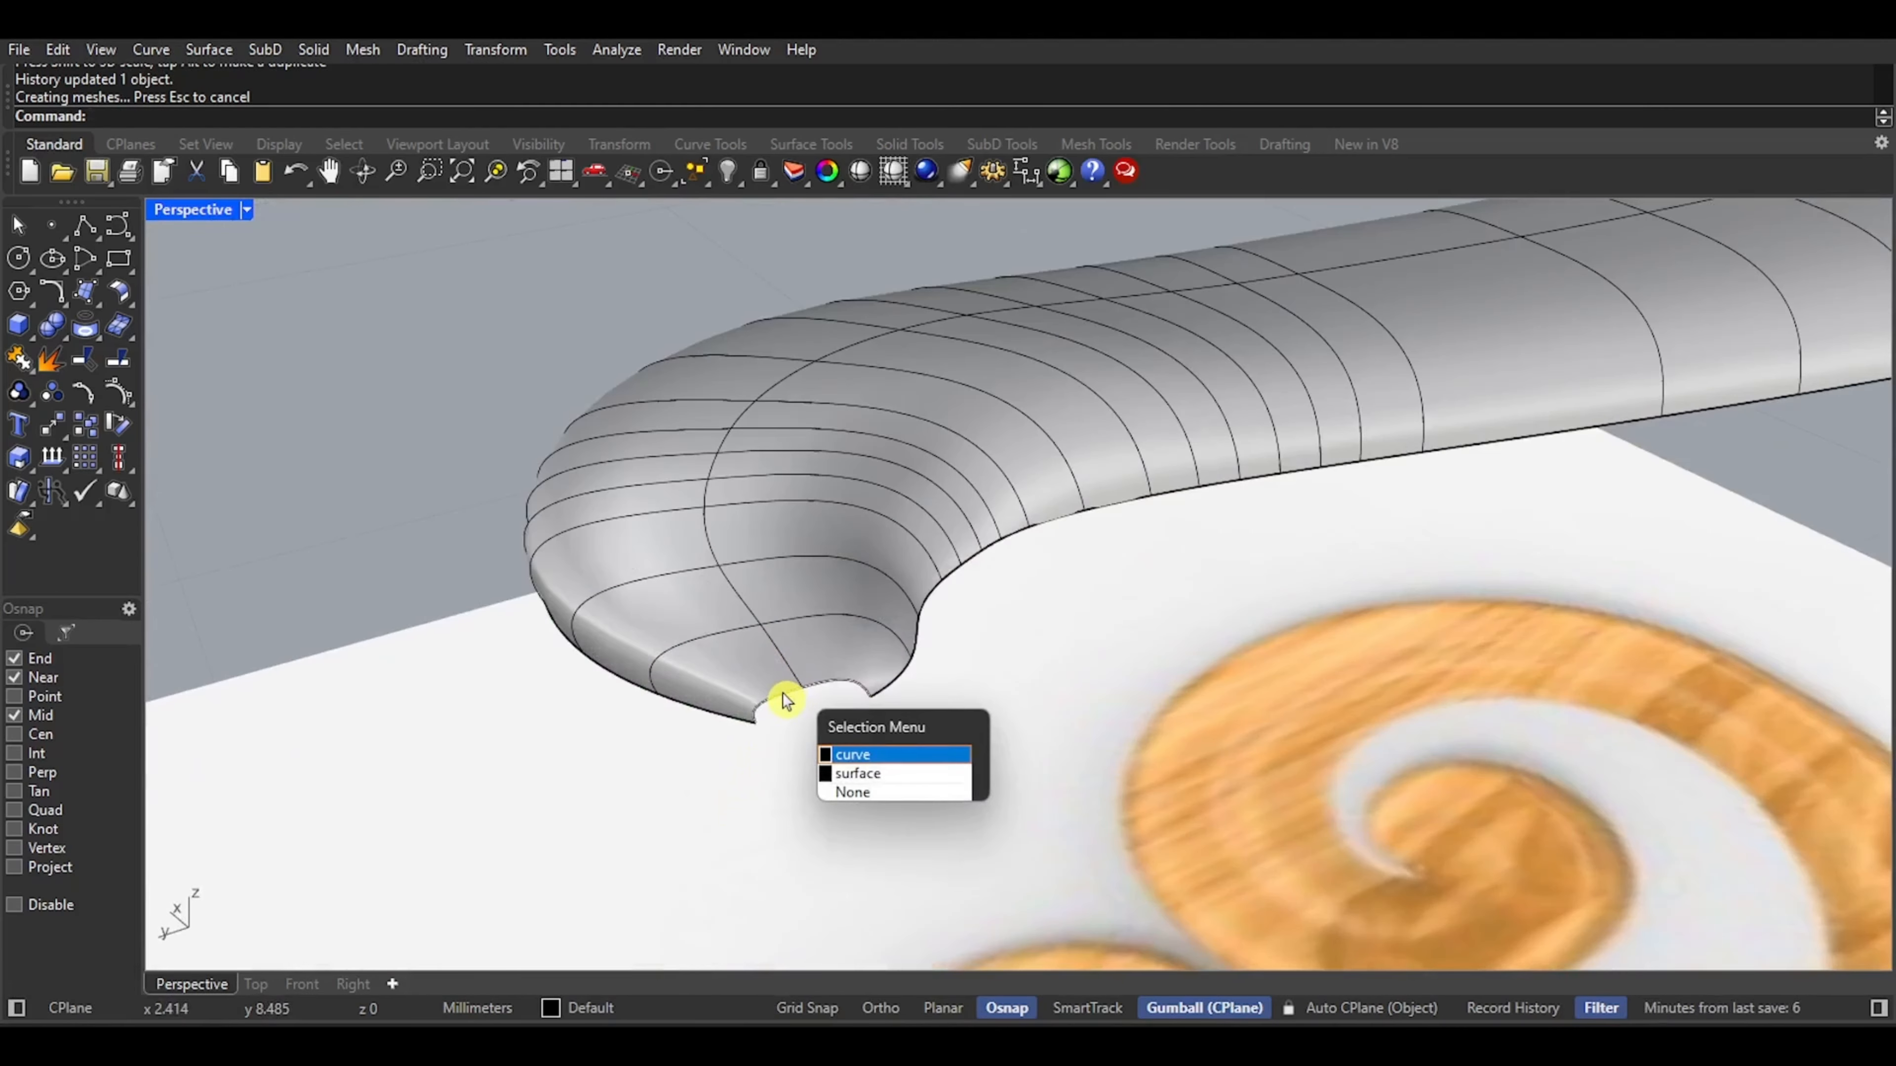
key("Return")
left_click(101, 50)
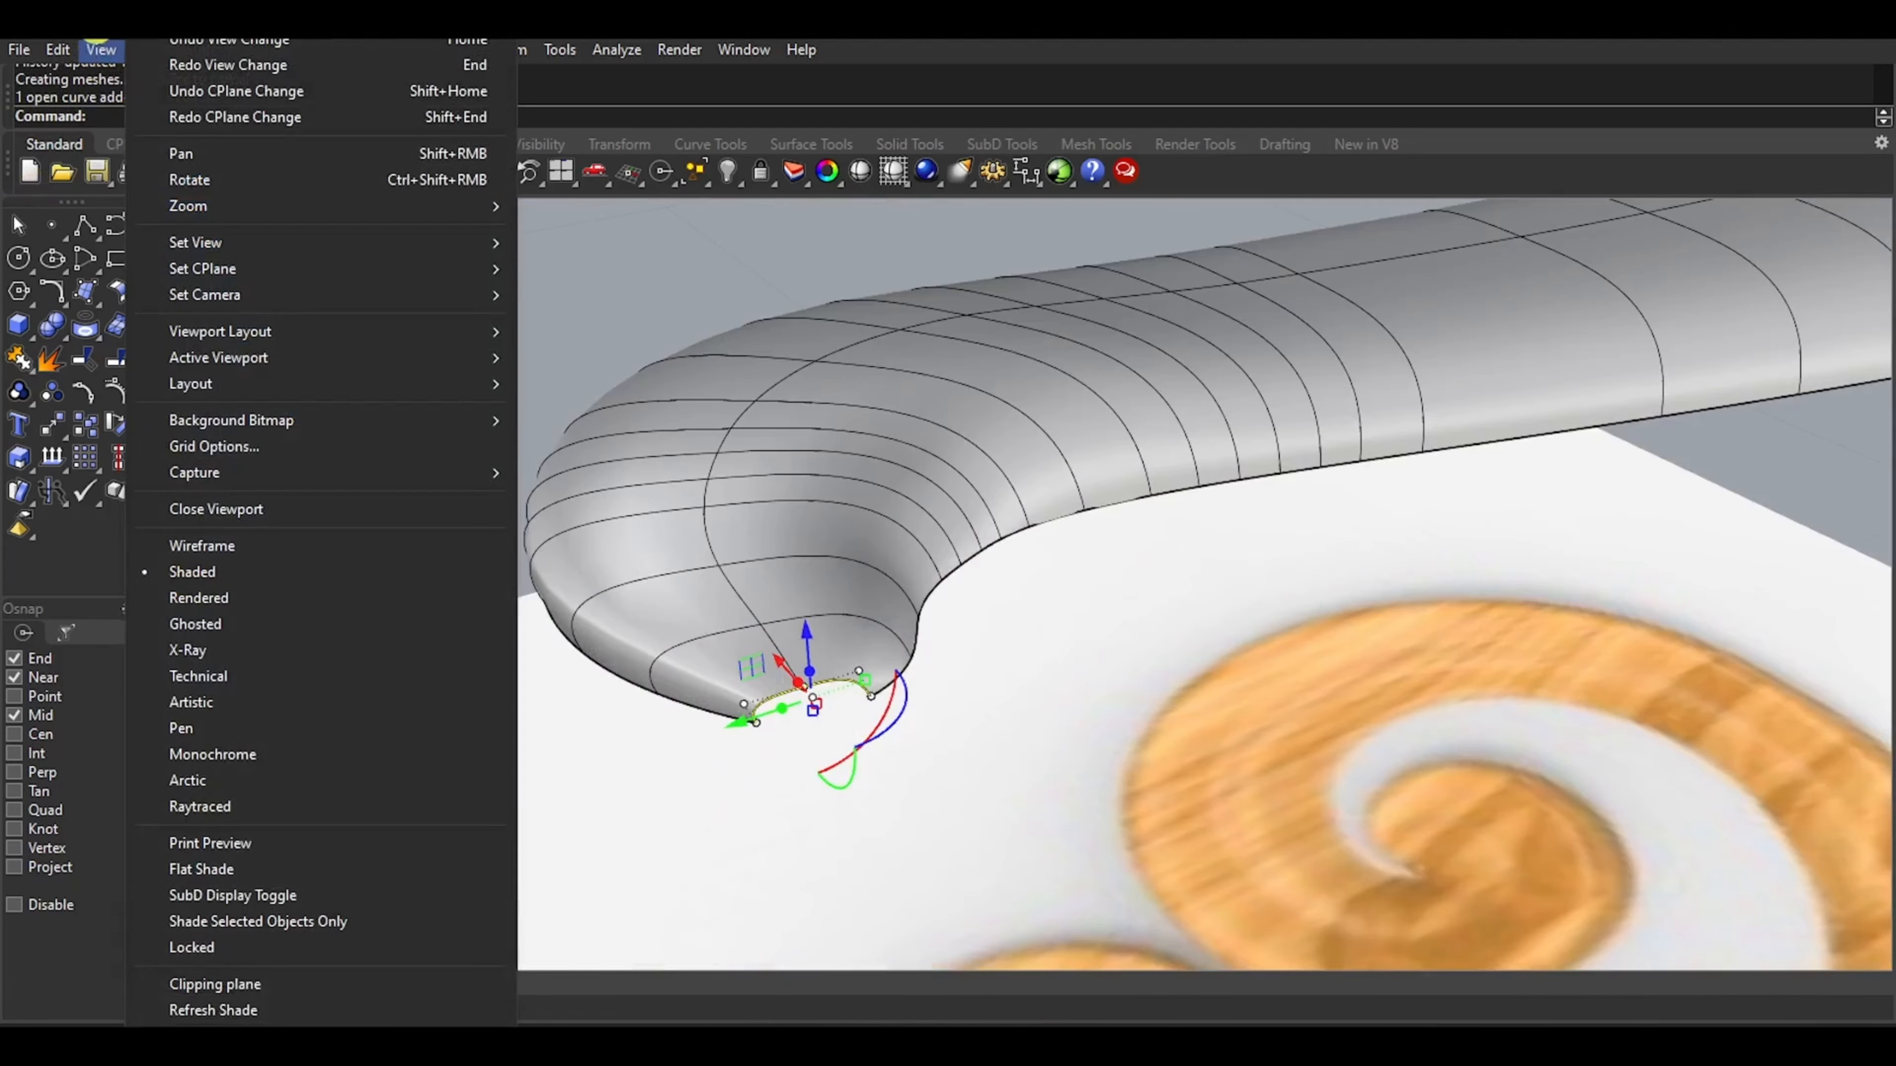
mouse_move(58, 49)
left_click(192, 702)
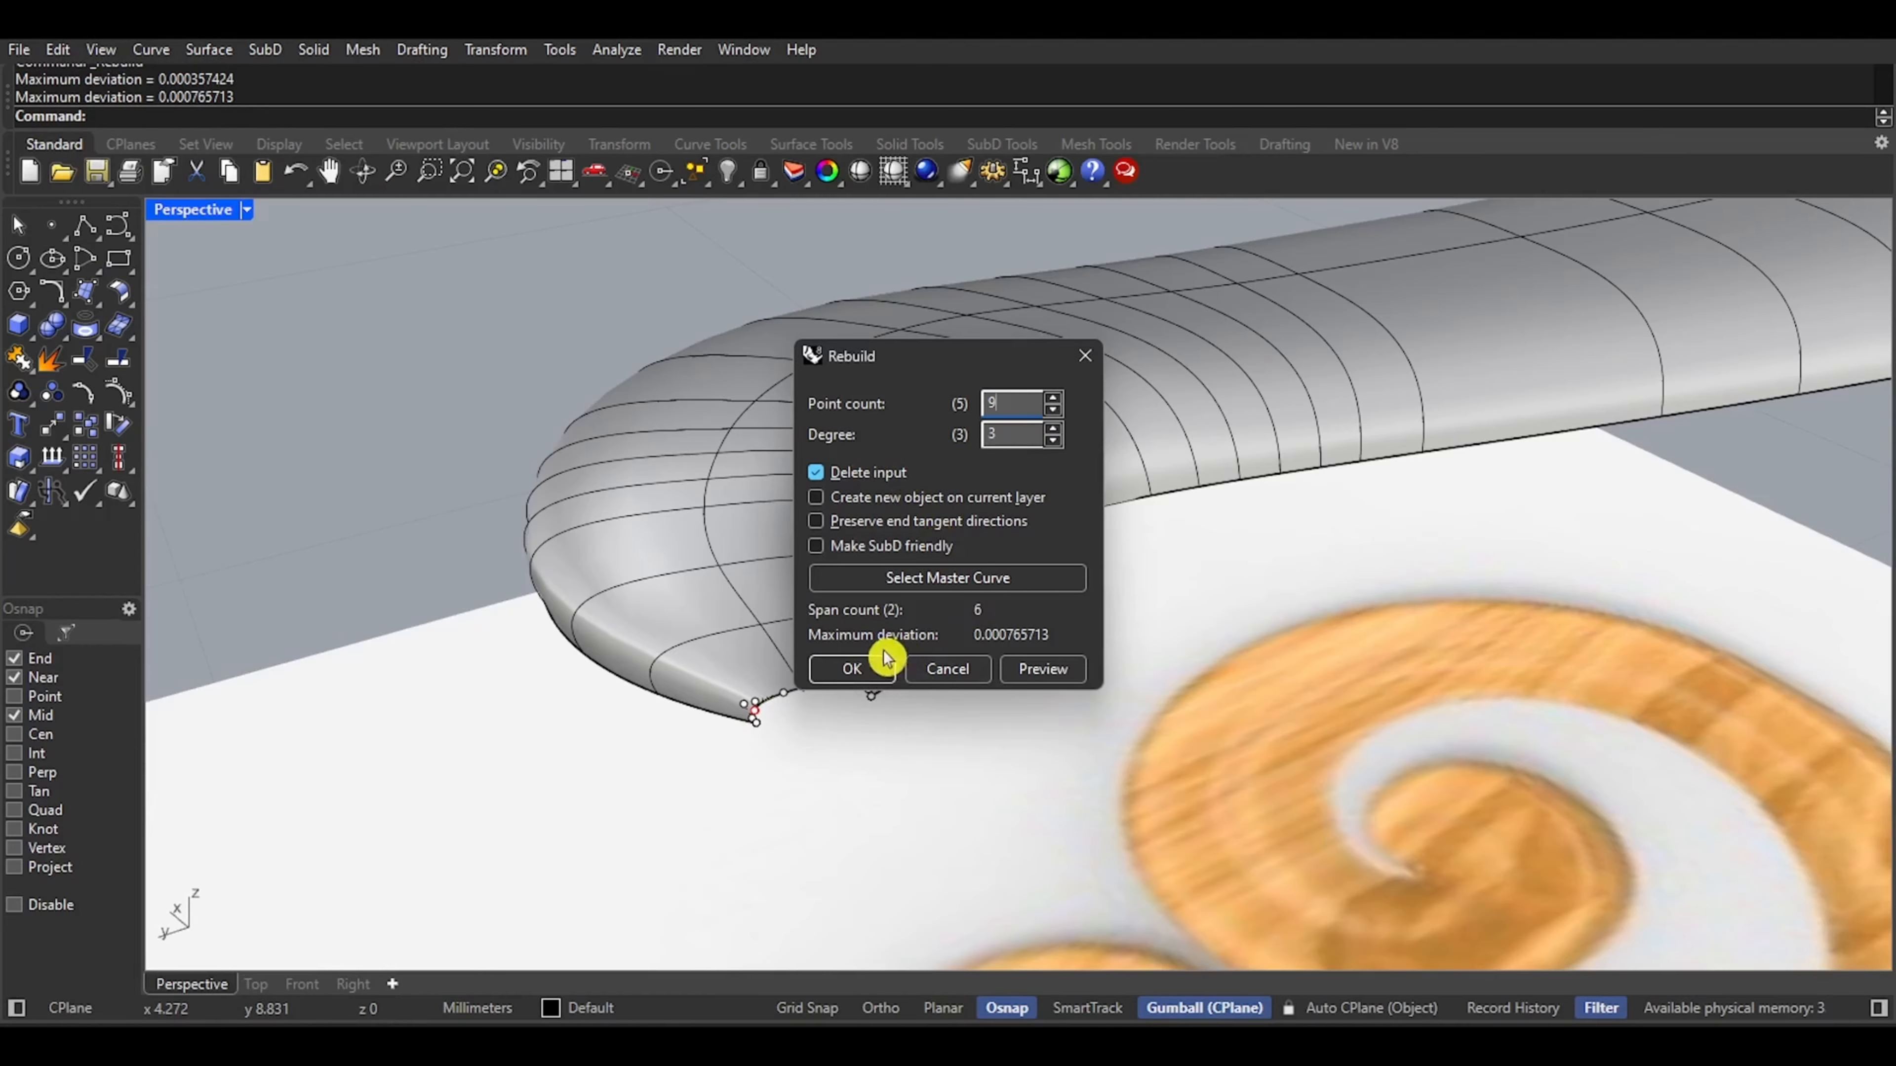
left_click(865, 676)
Try lowering one upper control point of the rebuilt end profile to form a groove along the scroll
scroll(787, 710, "up", 4)
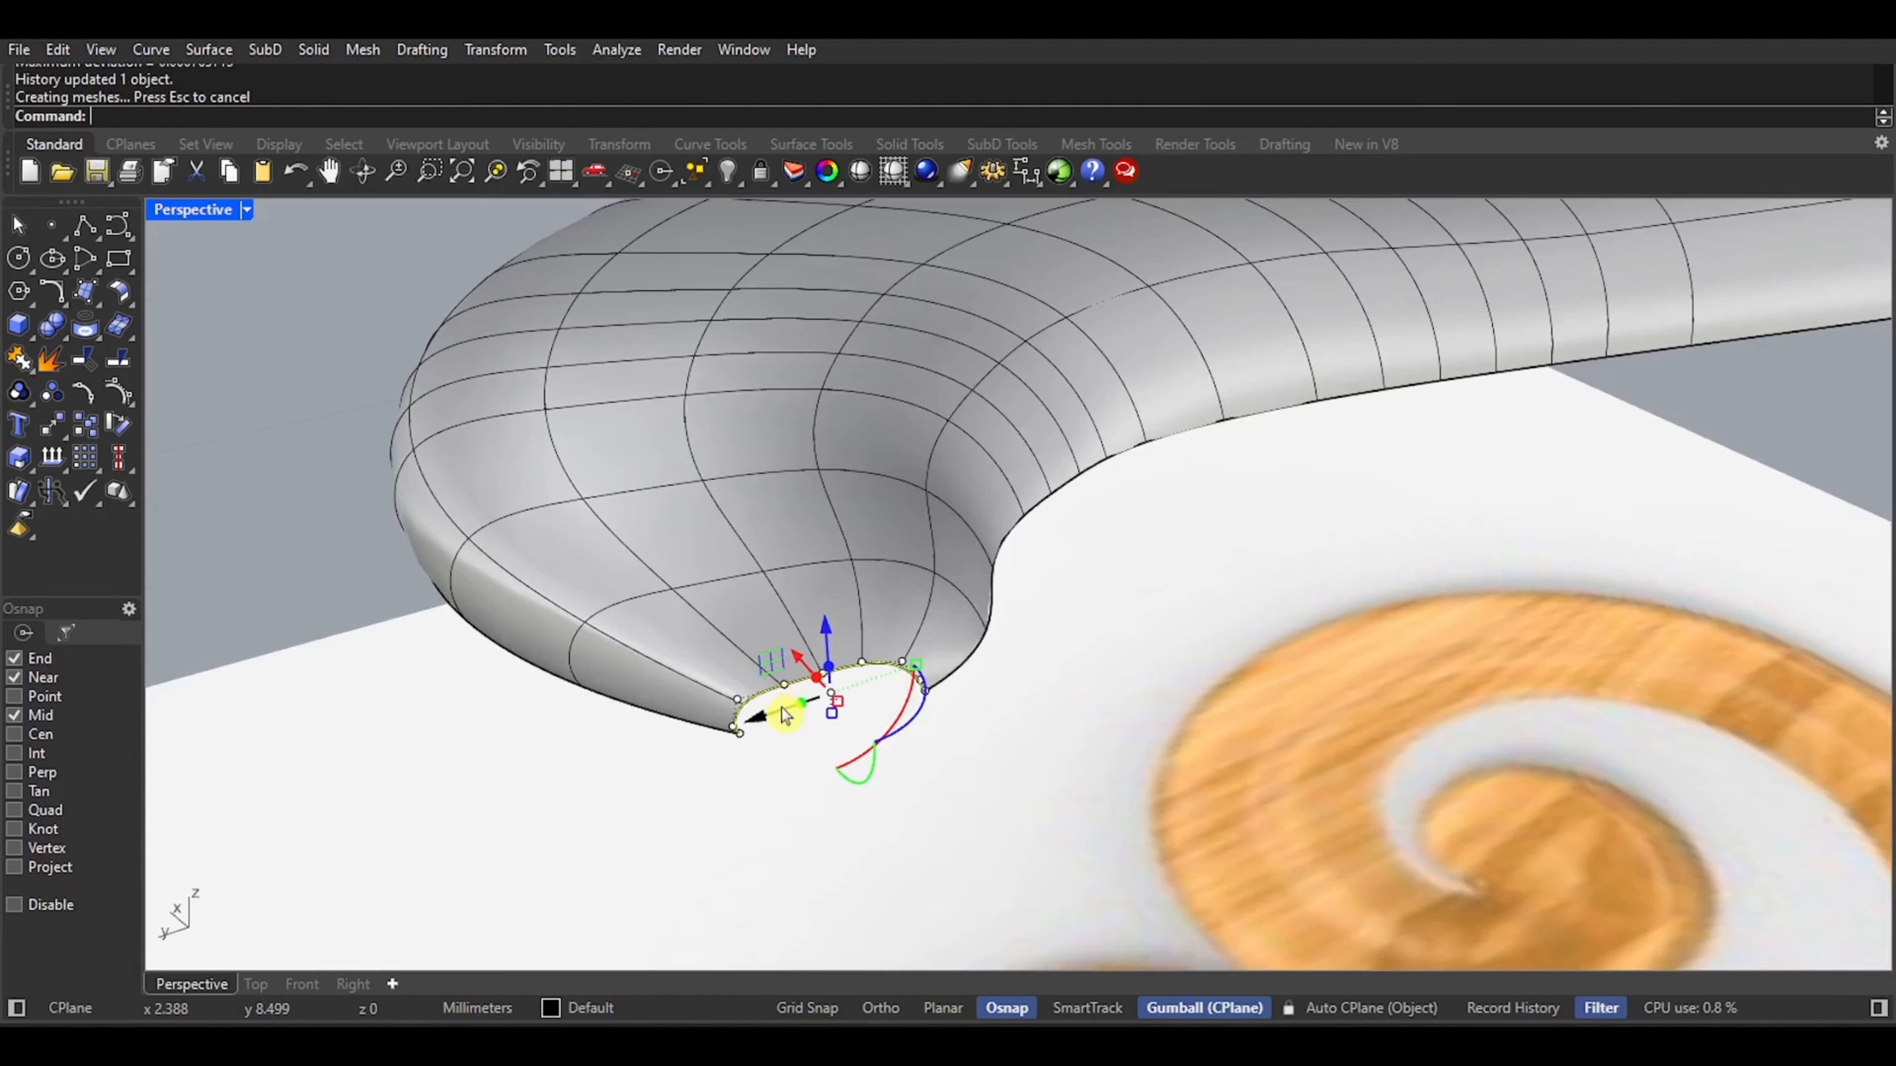
scroll(783, 705, "up", 6)
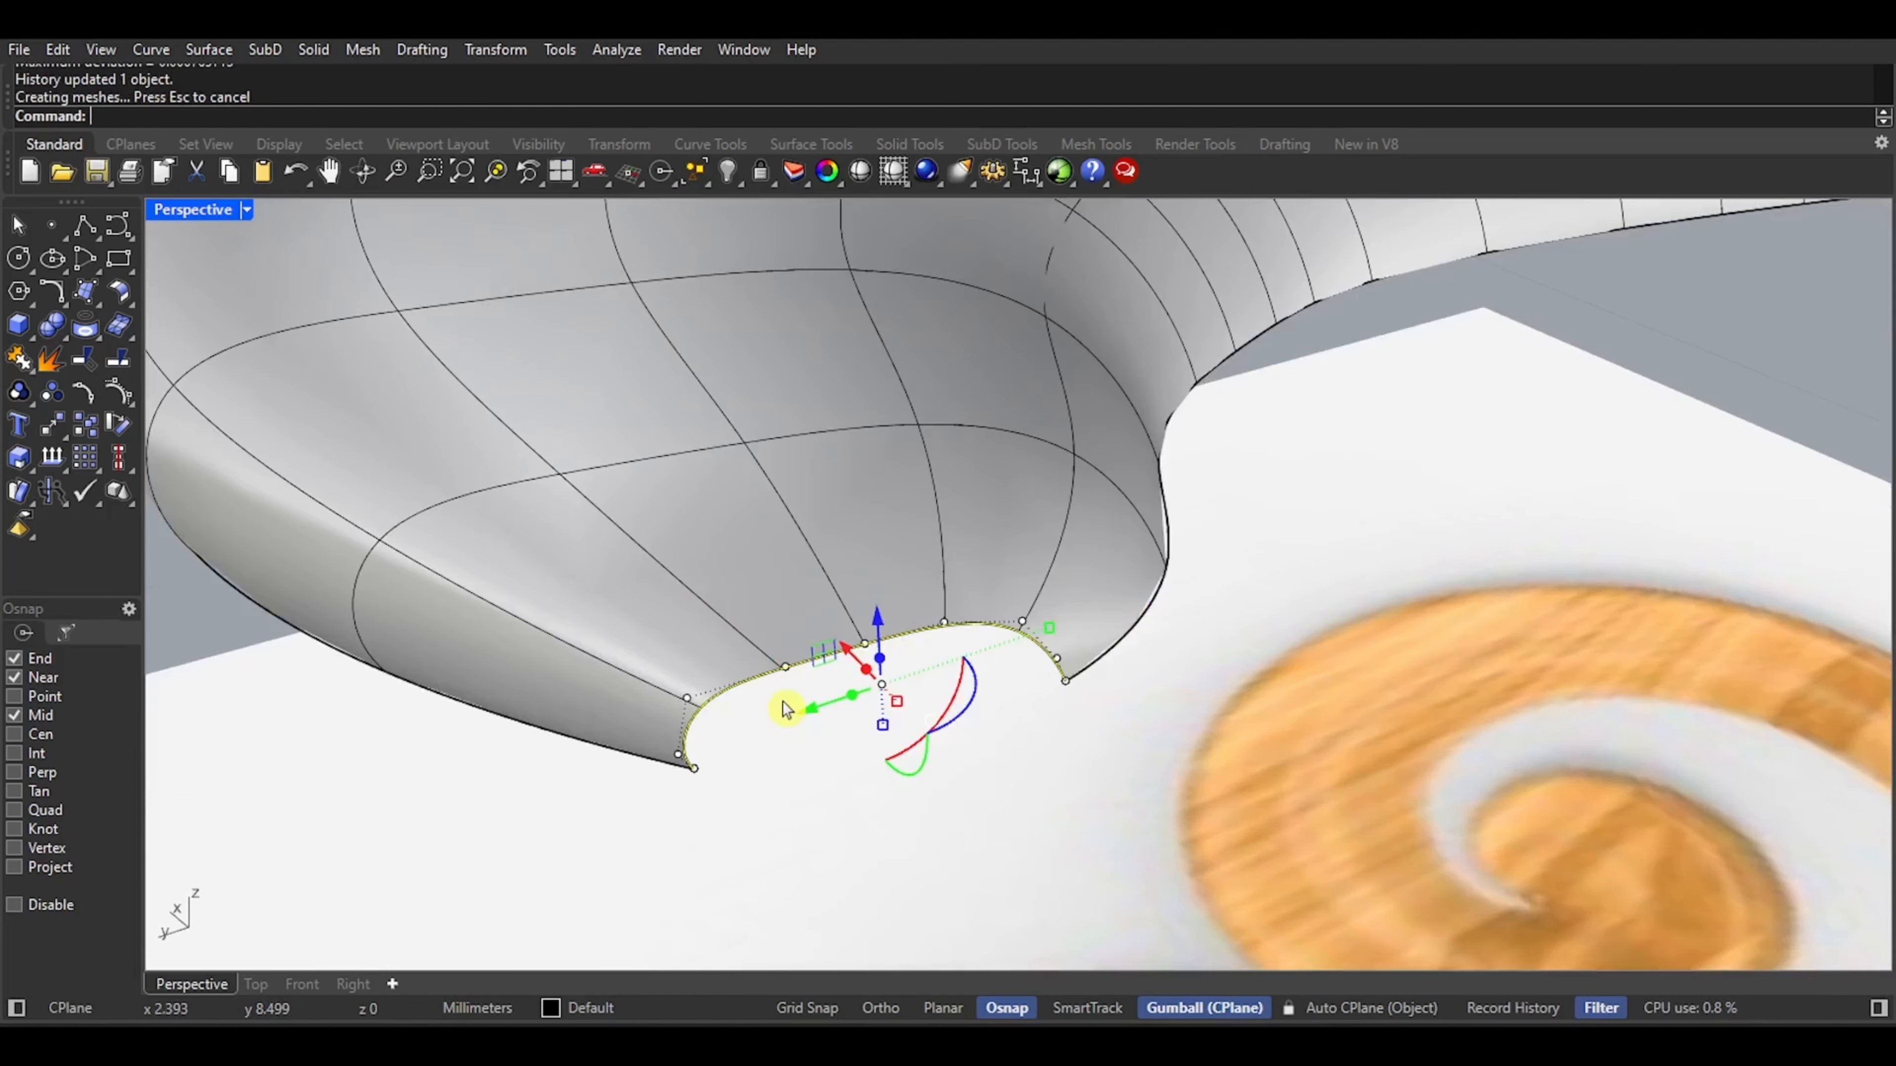
left_click(787, 676)
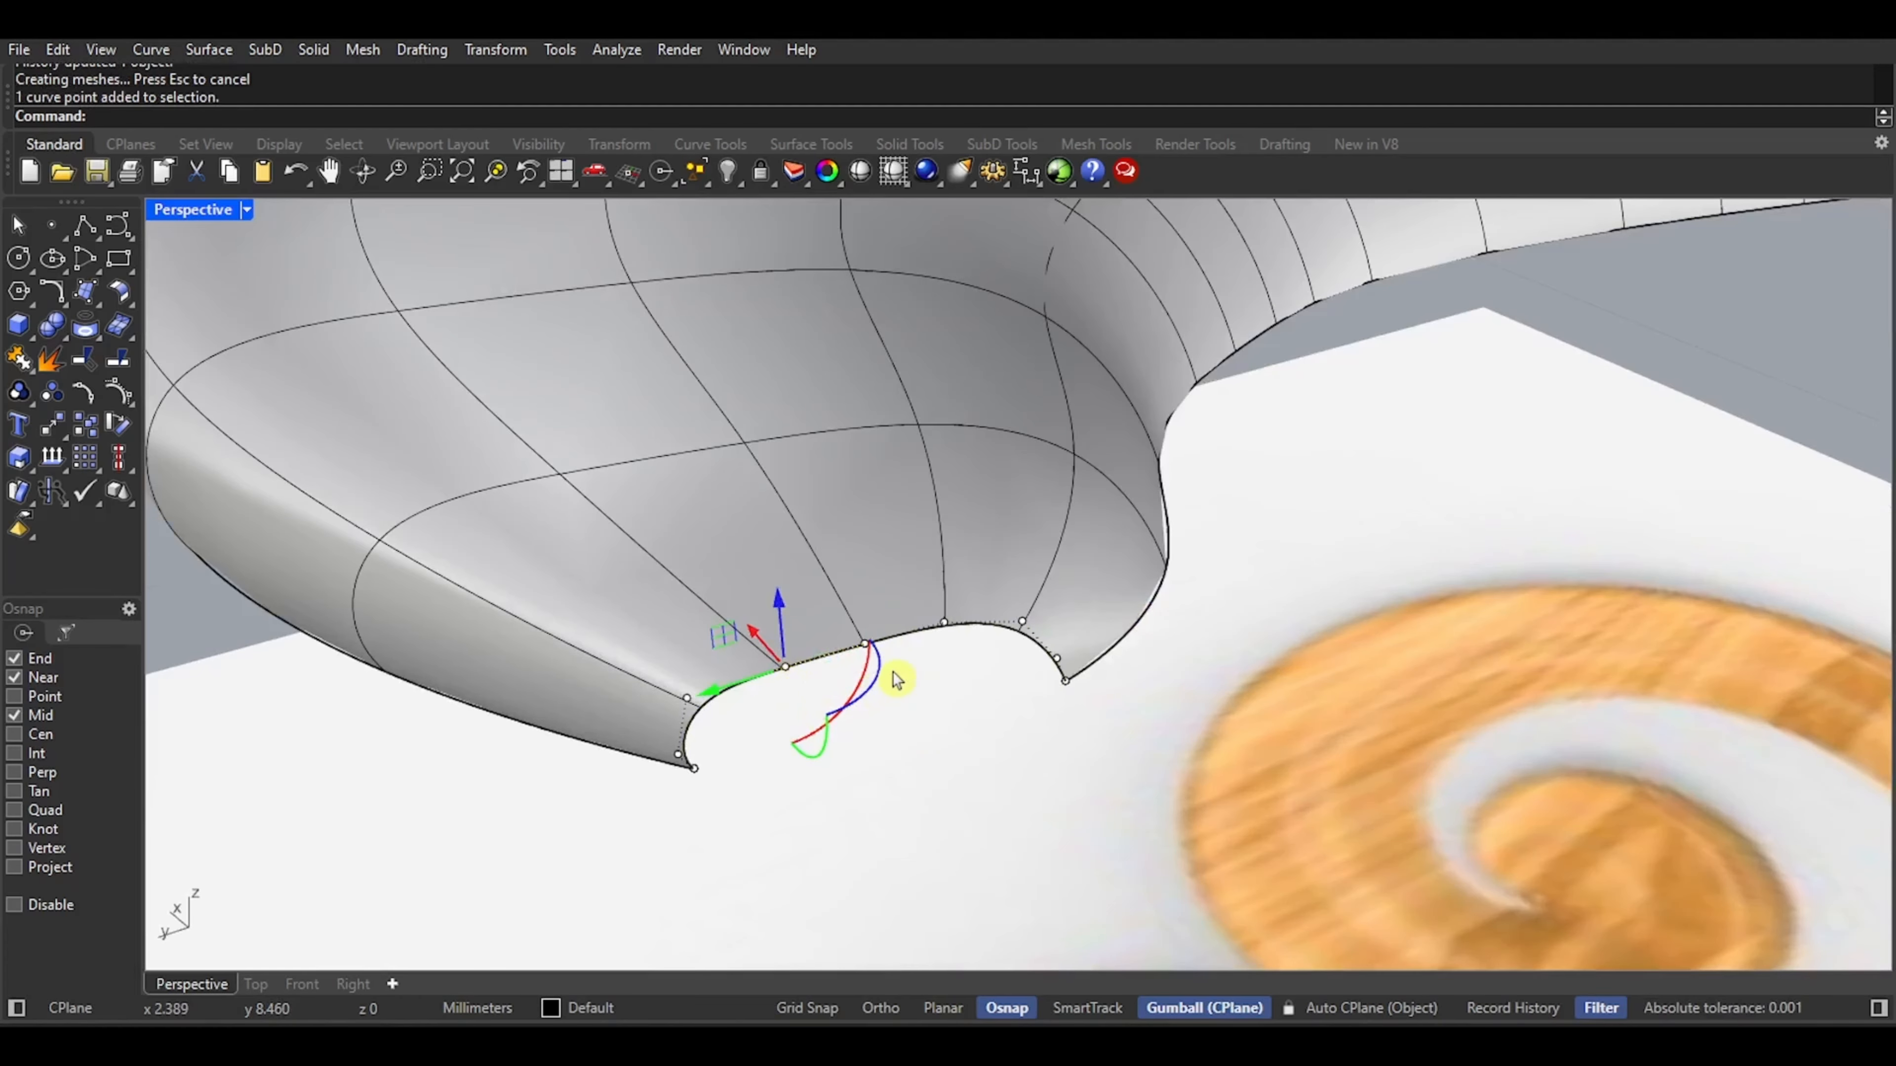
left_click_drag(788, 619, 789, 657)
scroll(785, 702, "down", 8)
right_click_drag(923, 617, 879, 703)
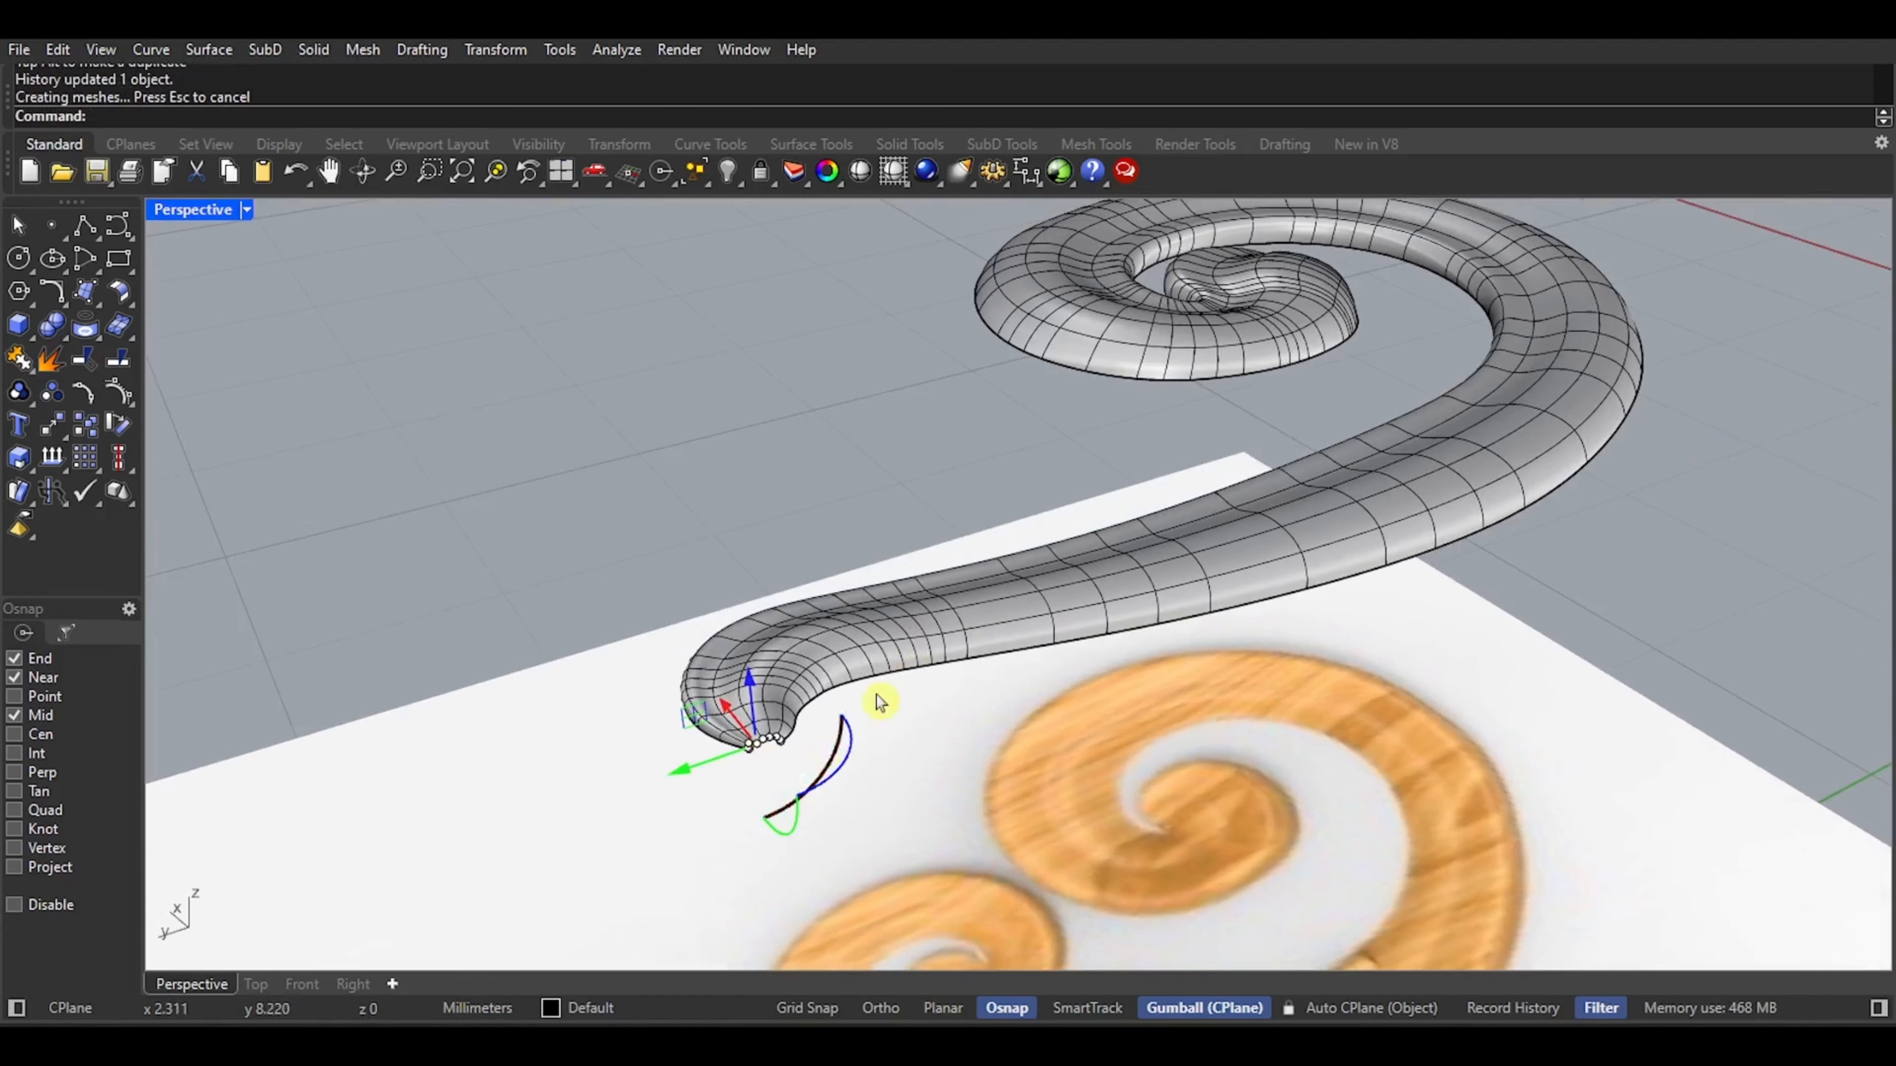
Check the groove in Rendered display mode, return to Shaded, and undo the control point move
middle_click(1088, 501)
left_click(1110, 505)
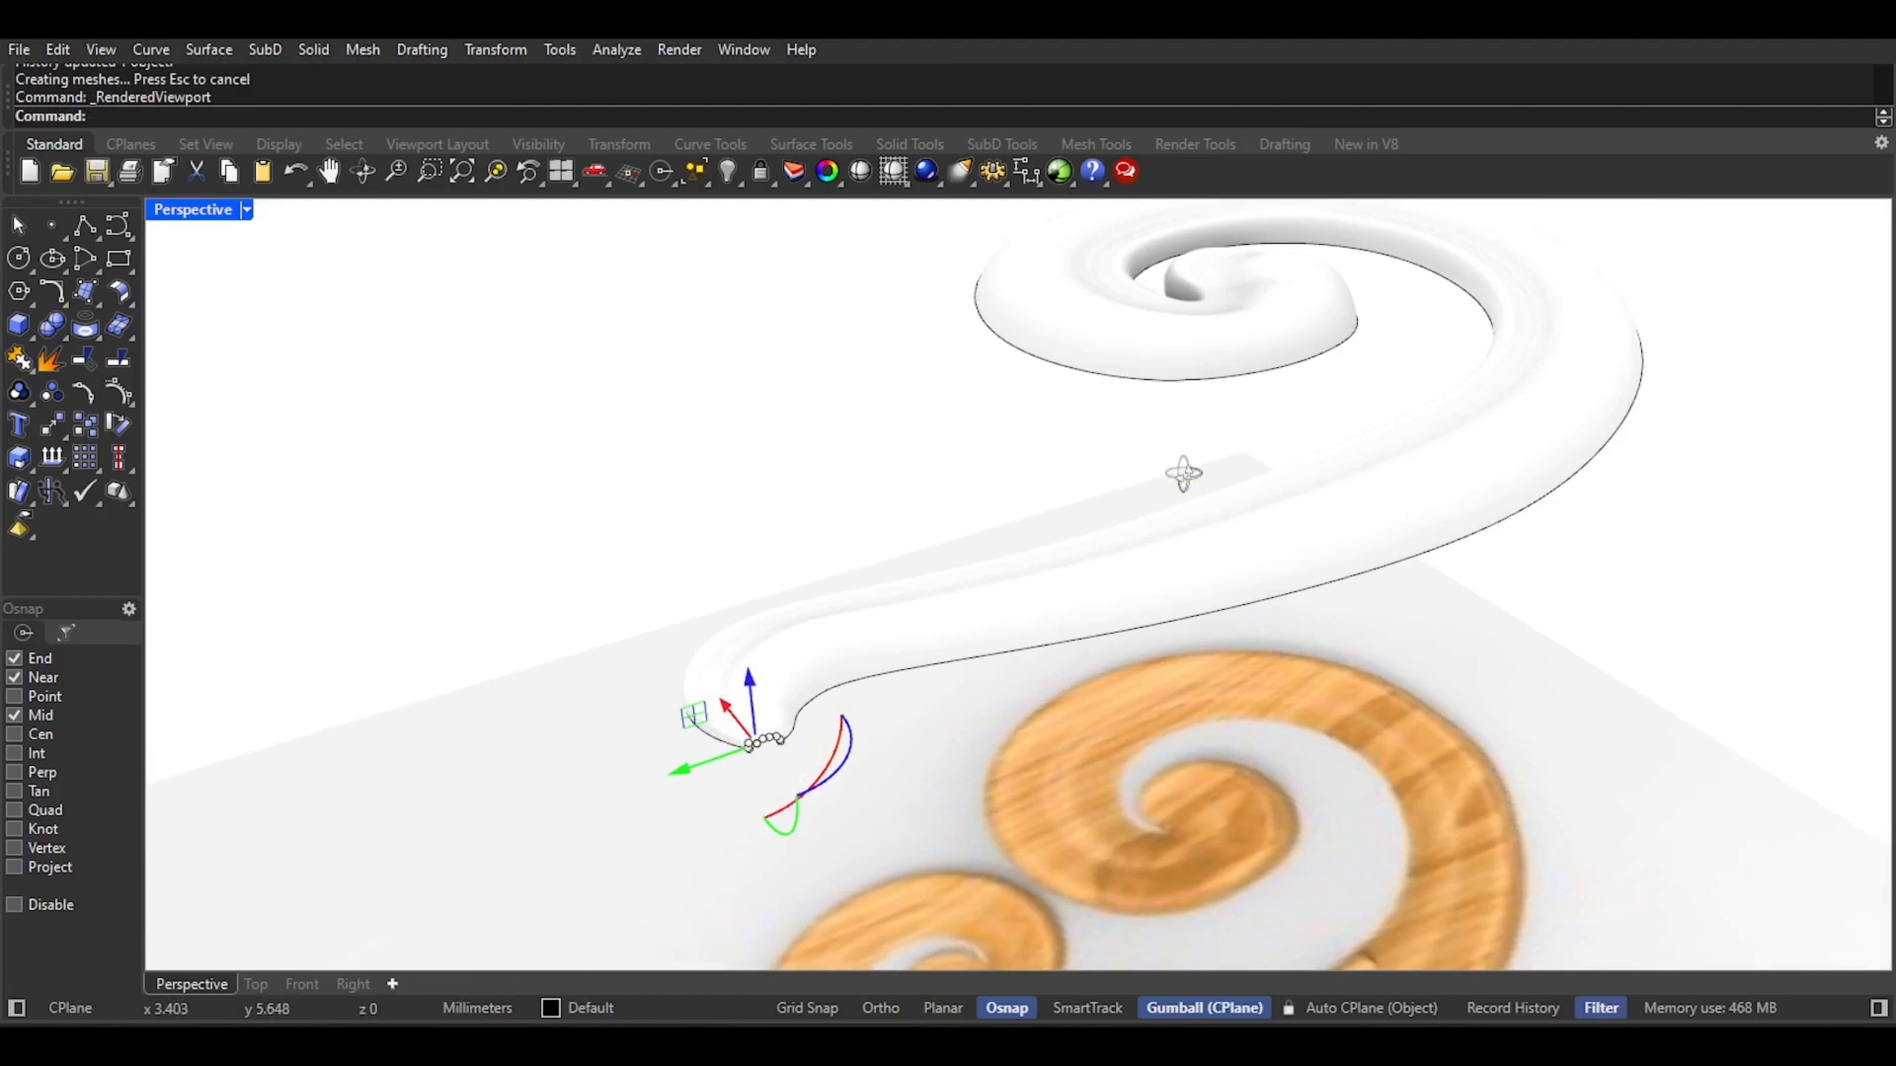
mouse_move(1183, 473)
right_mouse_down()
mouse_move(1214, 436)
mouse_move(867, 656)
mouse_move(944, 508)
mouse_move(1125, 497)
mouse_move(1066, 568)
mouse_move(1299, 580)
mouse_move(1164, 418)
mouse_move(1098, 478)
mouse_move(1088, 432)
mouse_move(1316, 524)
mouse_move(739, 548)
mouse_move(656, 584)
right_mouse_up()
middle_click(1066, 568)
left_click(1059, 558)
scroll(669, 657, "up", 10)
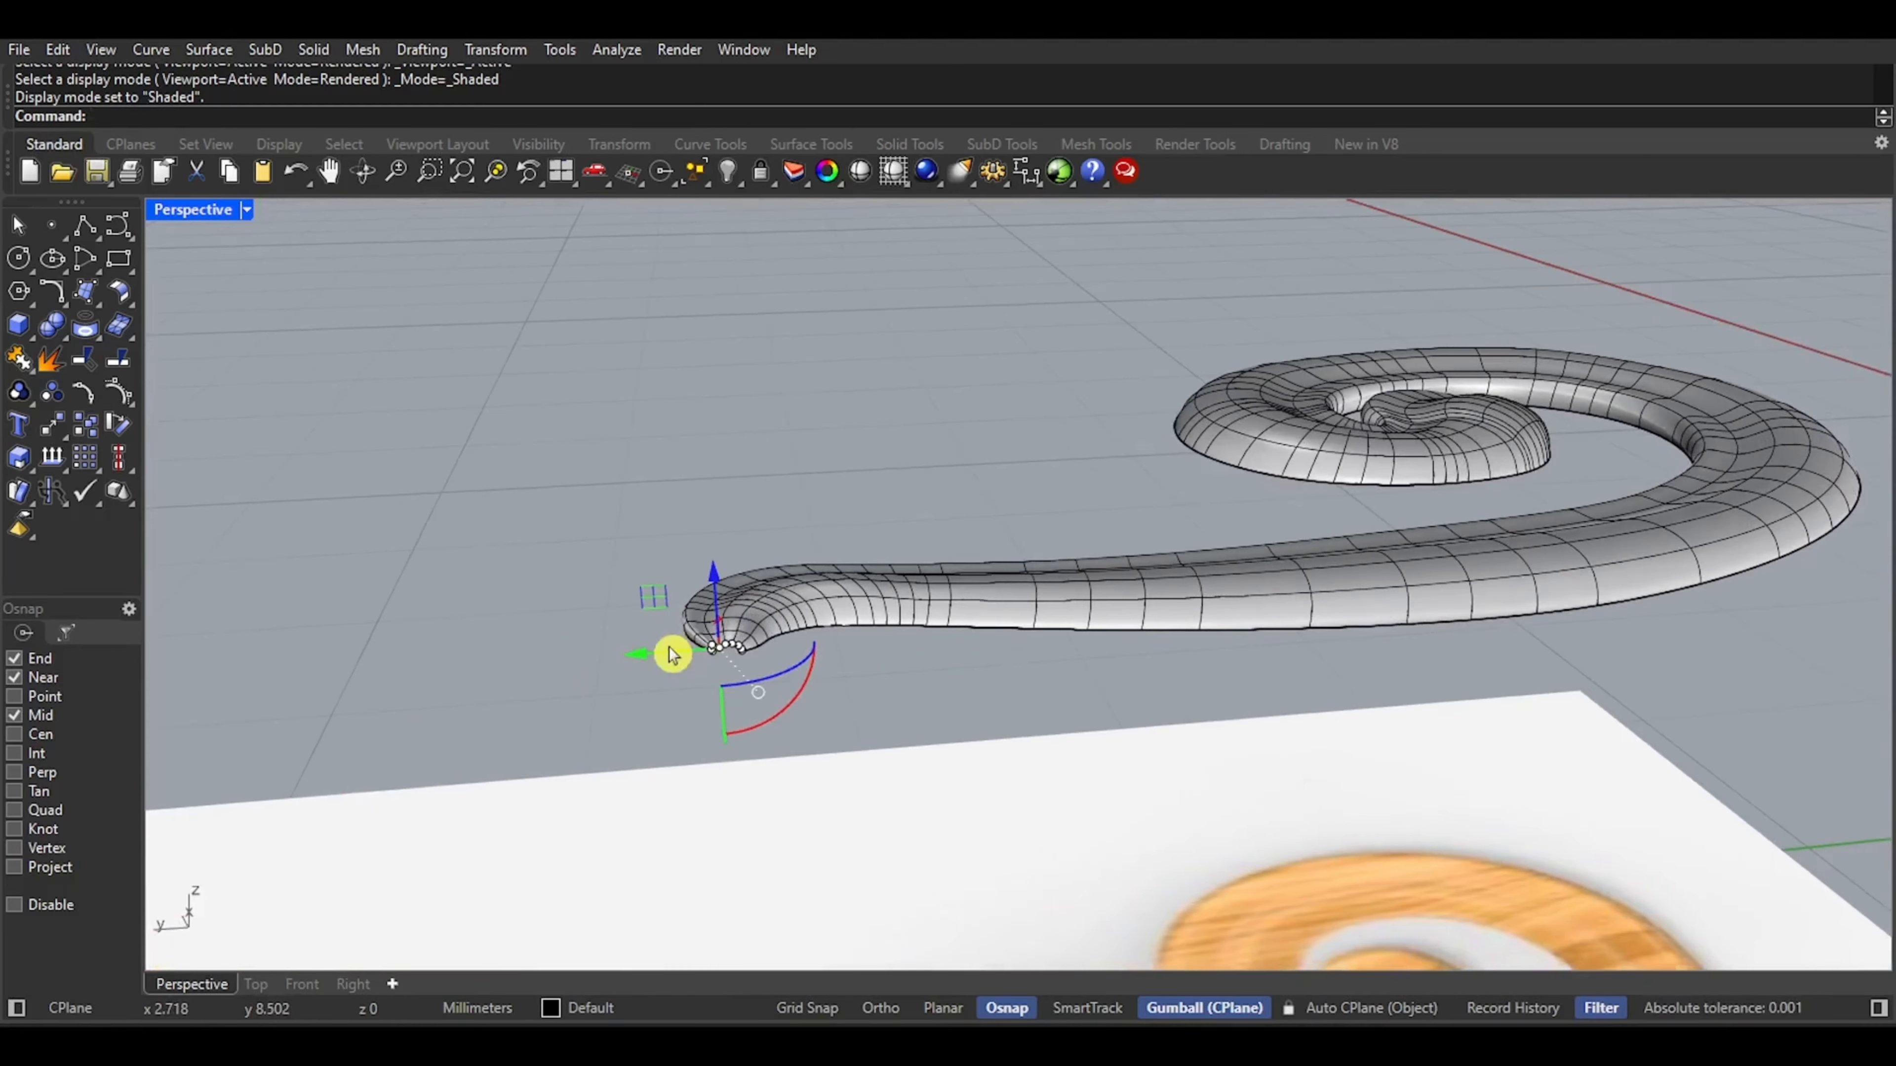
key("ctrl+z")
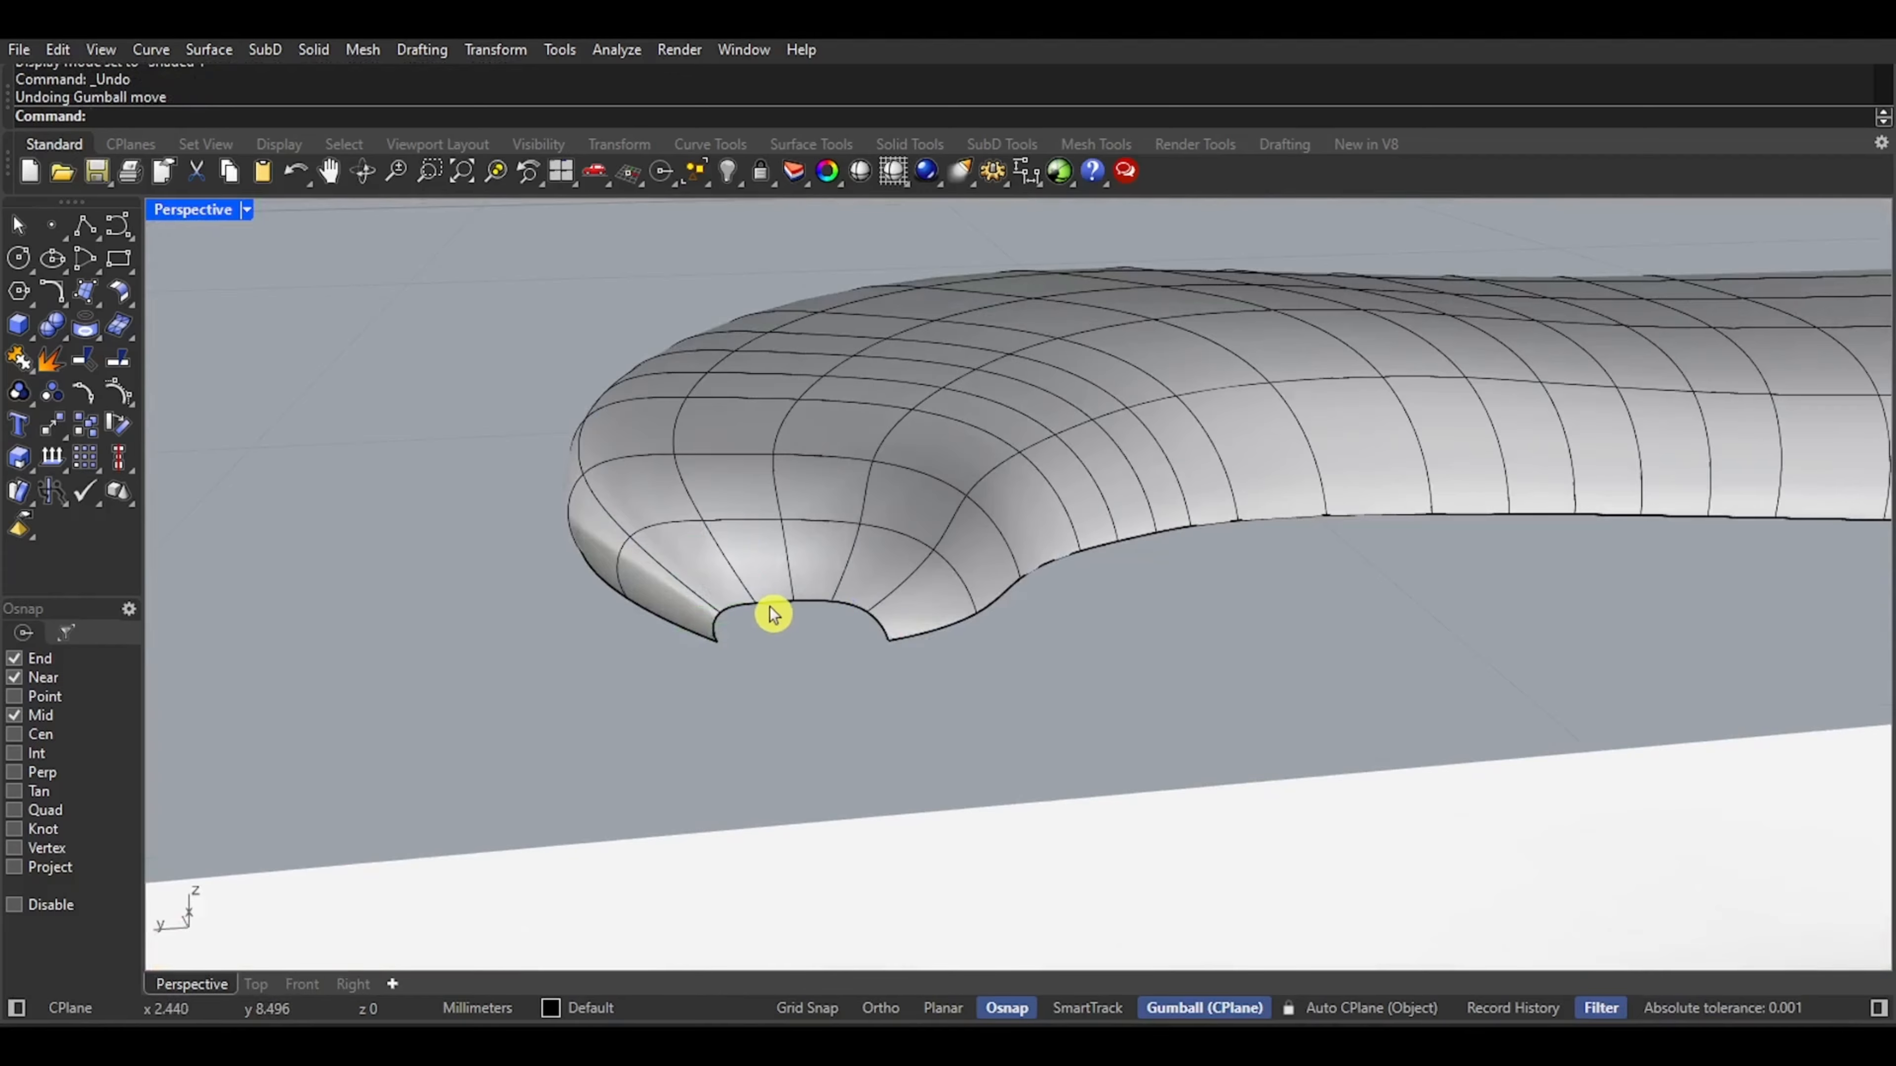
Rebuild the end profile curve again with a higher point count, keeping degree 3
left_click(775, 613)
left_click(836, 665)
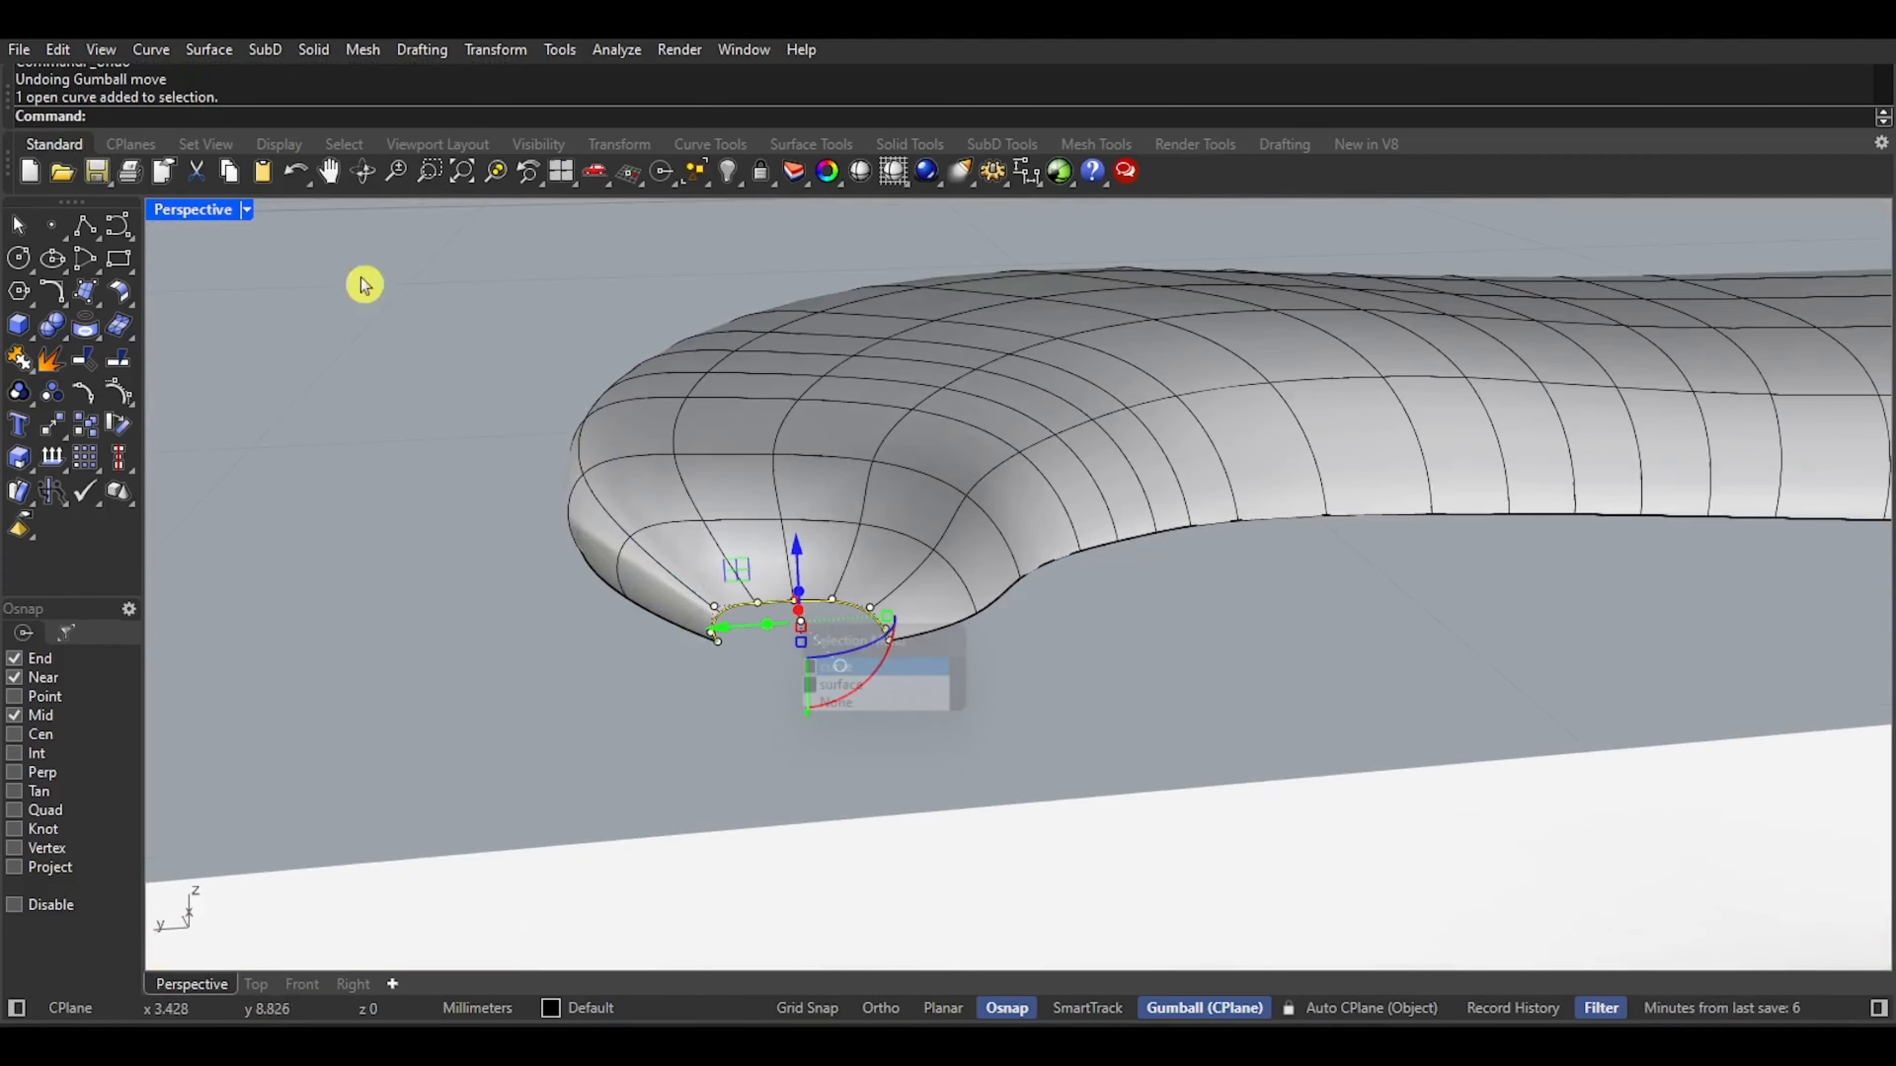
left_click(67, 53)
left_click(178, 698)
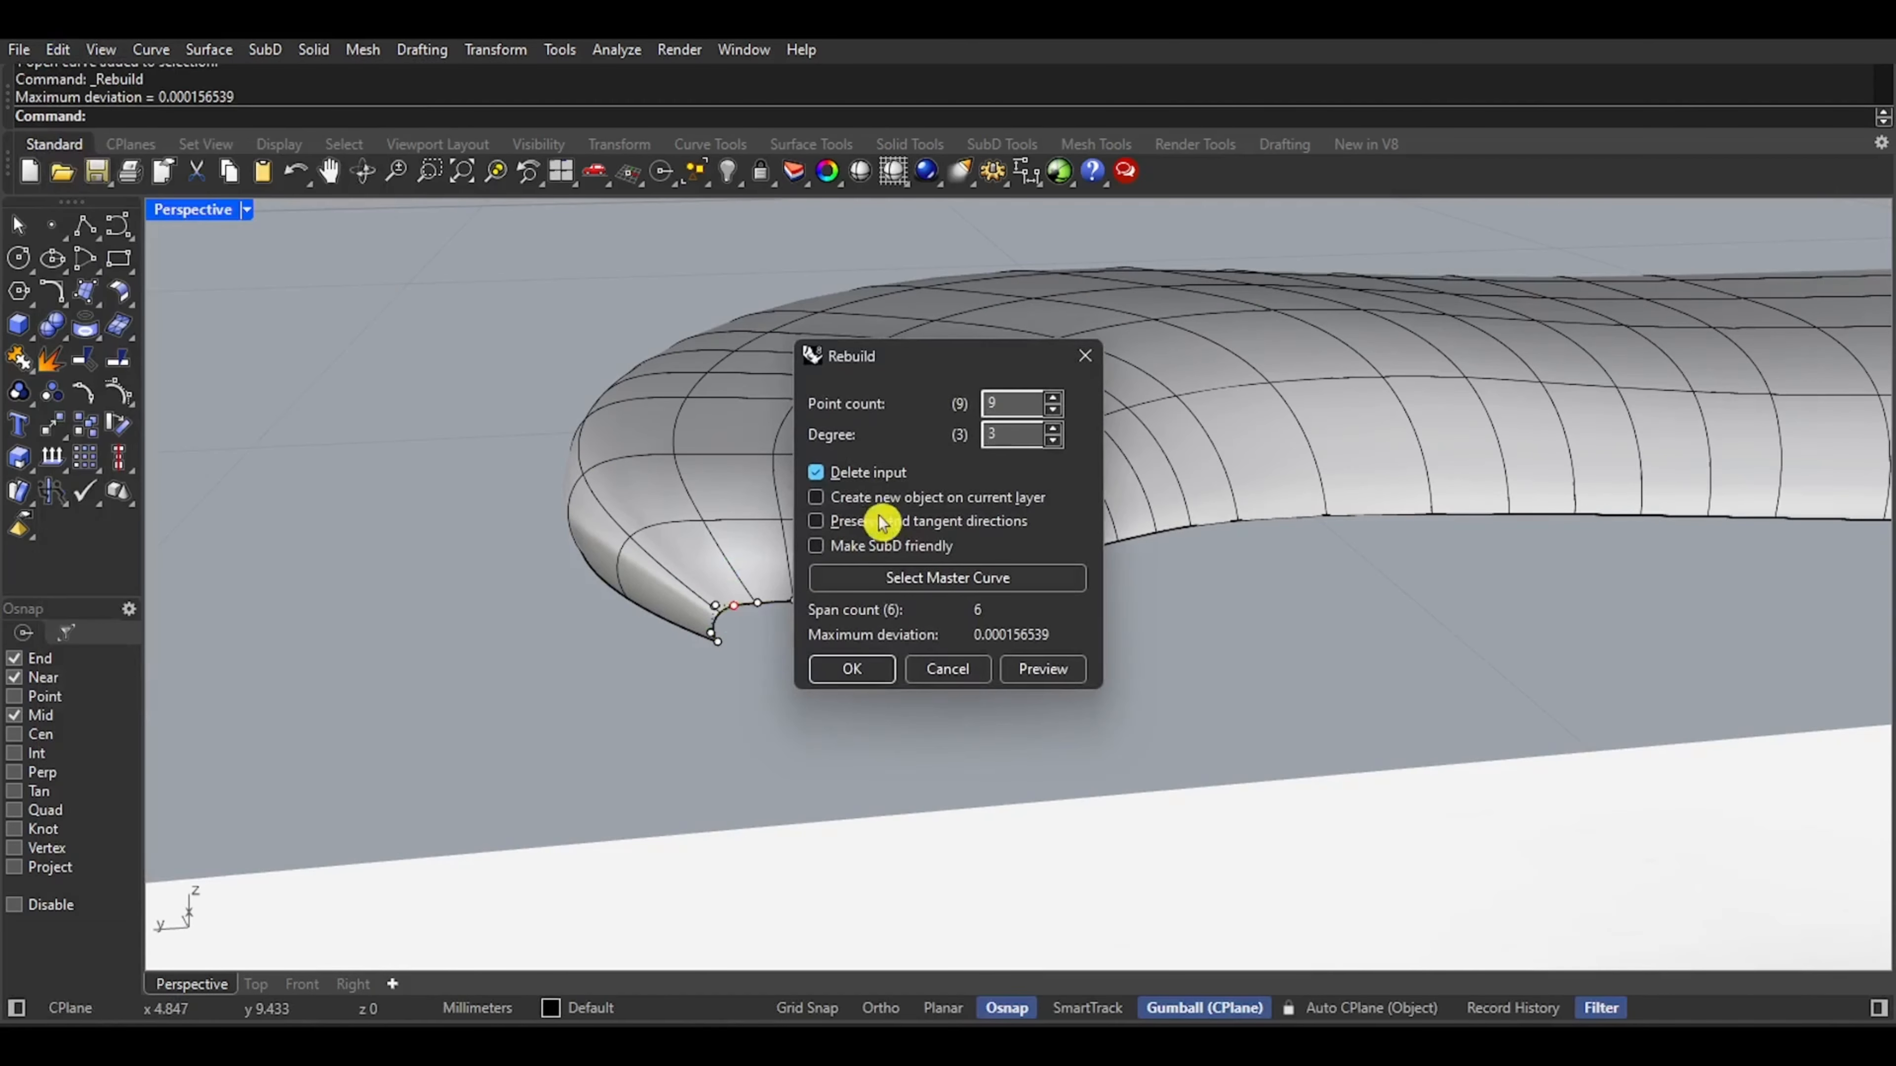
key("Return")
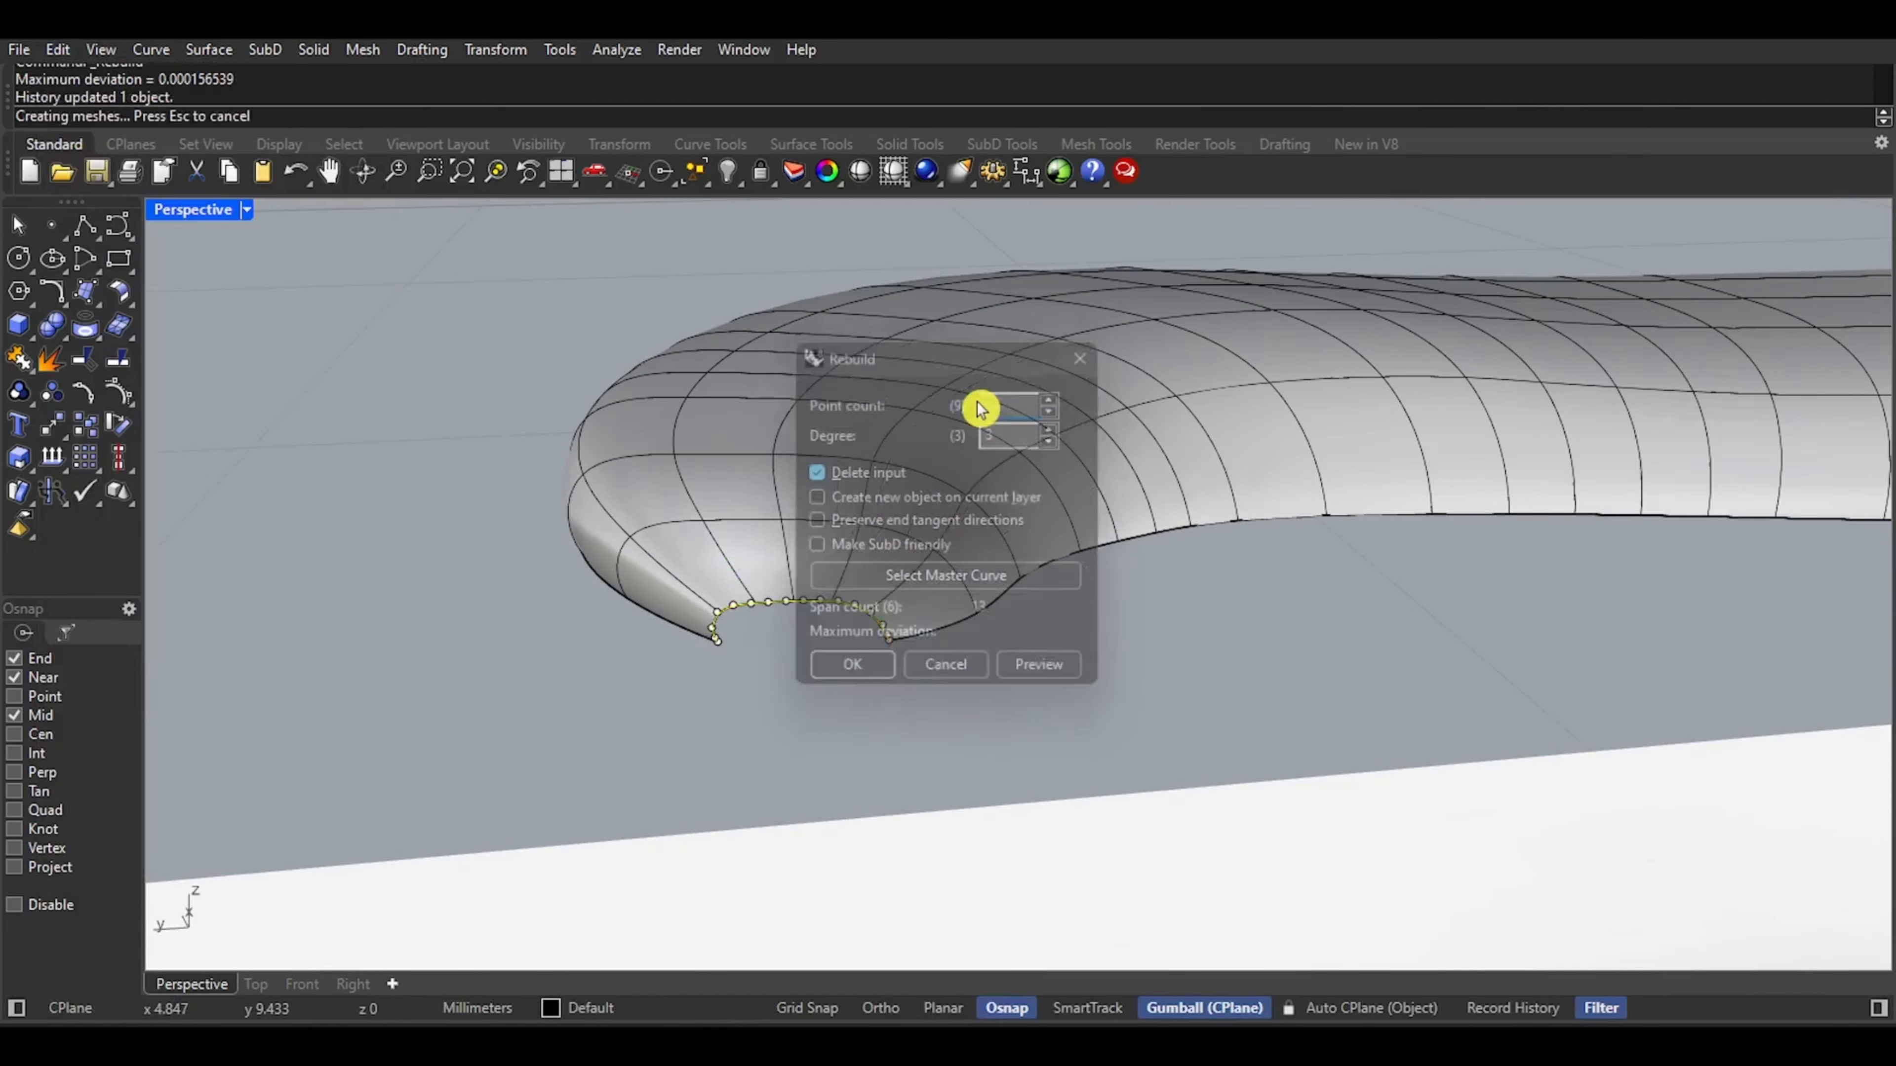
Lower one control point near the shoulder of the end profile to carve a narrow groove along one edge
scroll(749, 657, "up", 5)
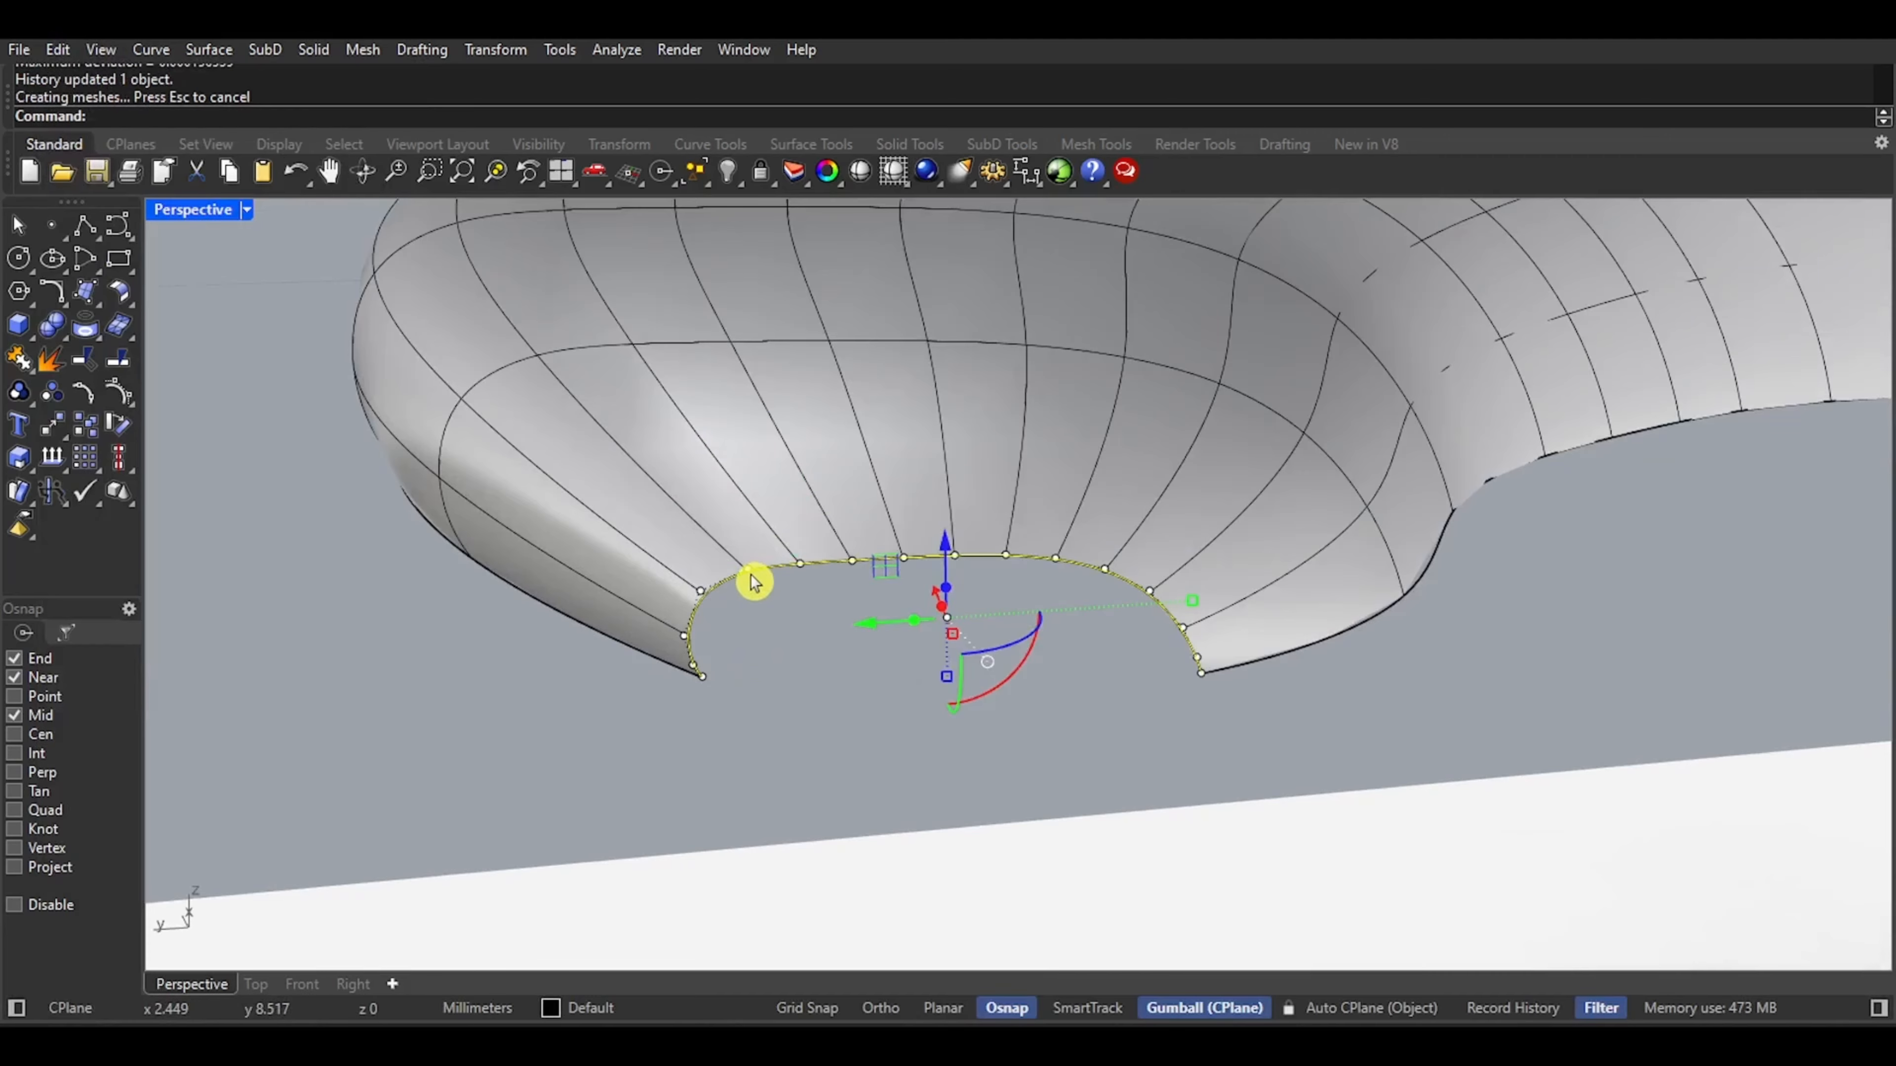
left_click(750, 572)
left_click_drag(749, 513, 754, 603)
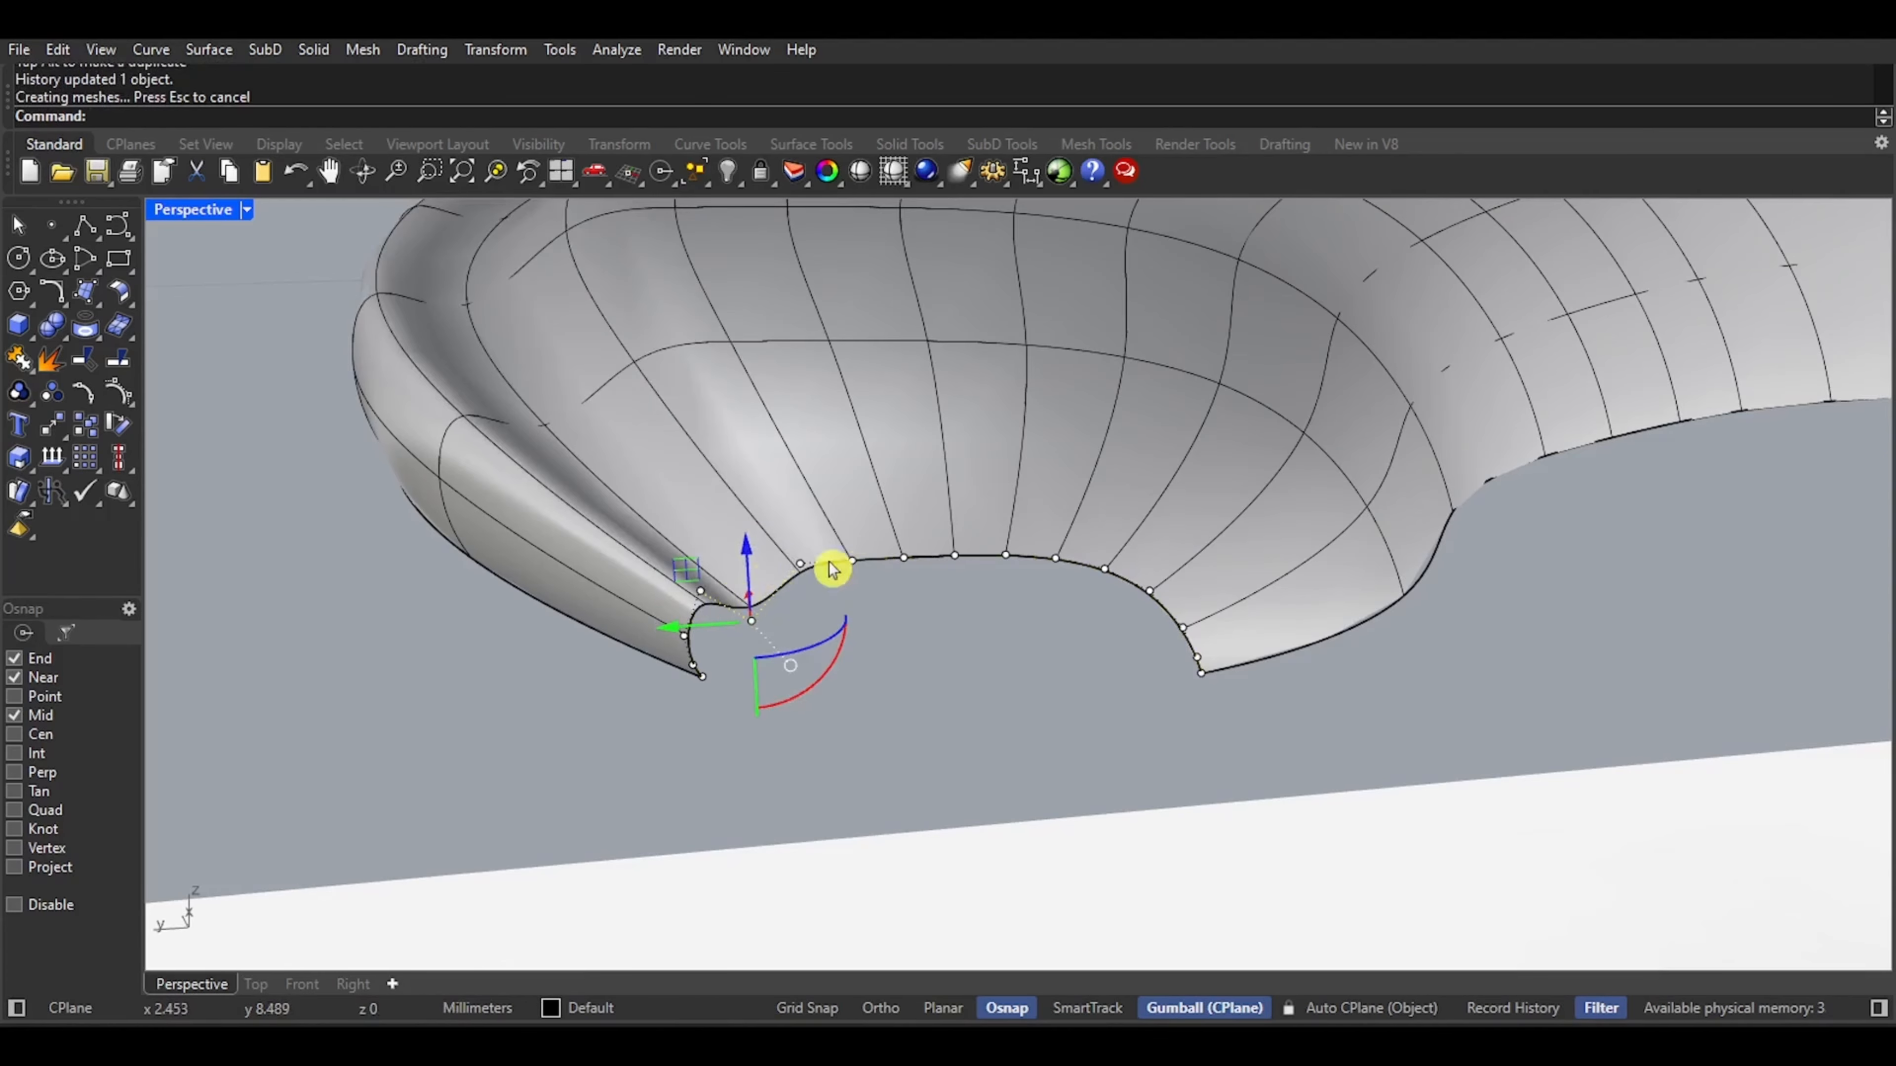
Inspect the groove along the whole scroll in Rendered display mode, and return the view to Shaded
scroll(665, 623, "down", 15)
scroll(884, 517, "up", 3)
right_click_drag(884, 516, 626, 640, "shift")
right_click_drag(1091, 485, 1093, 569)
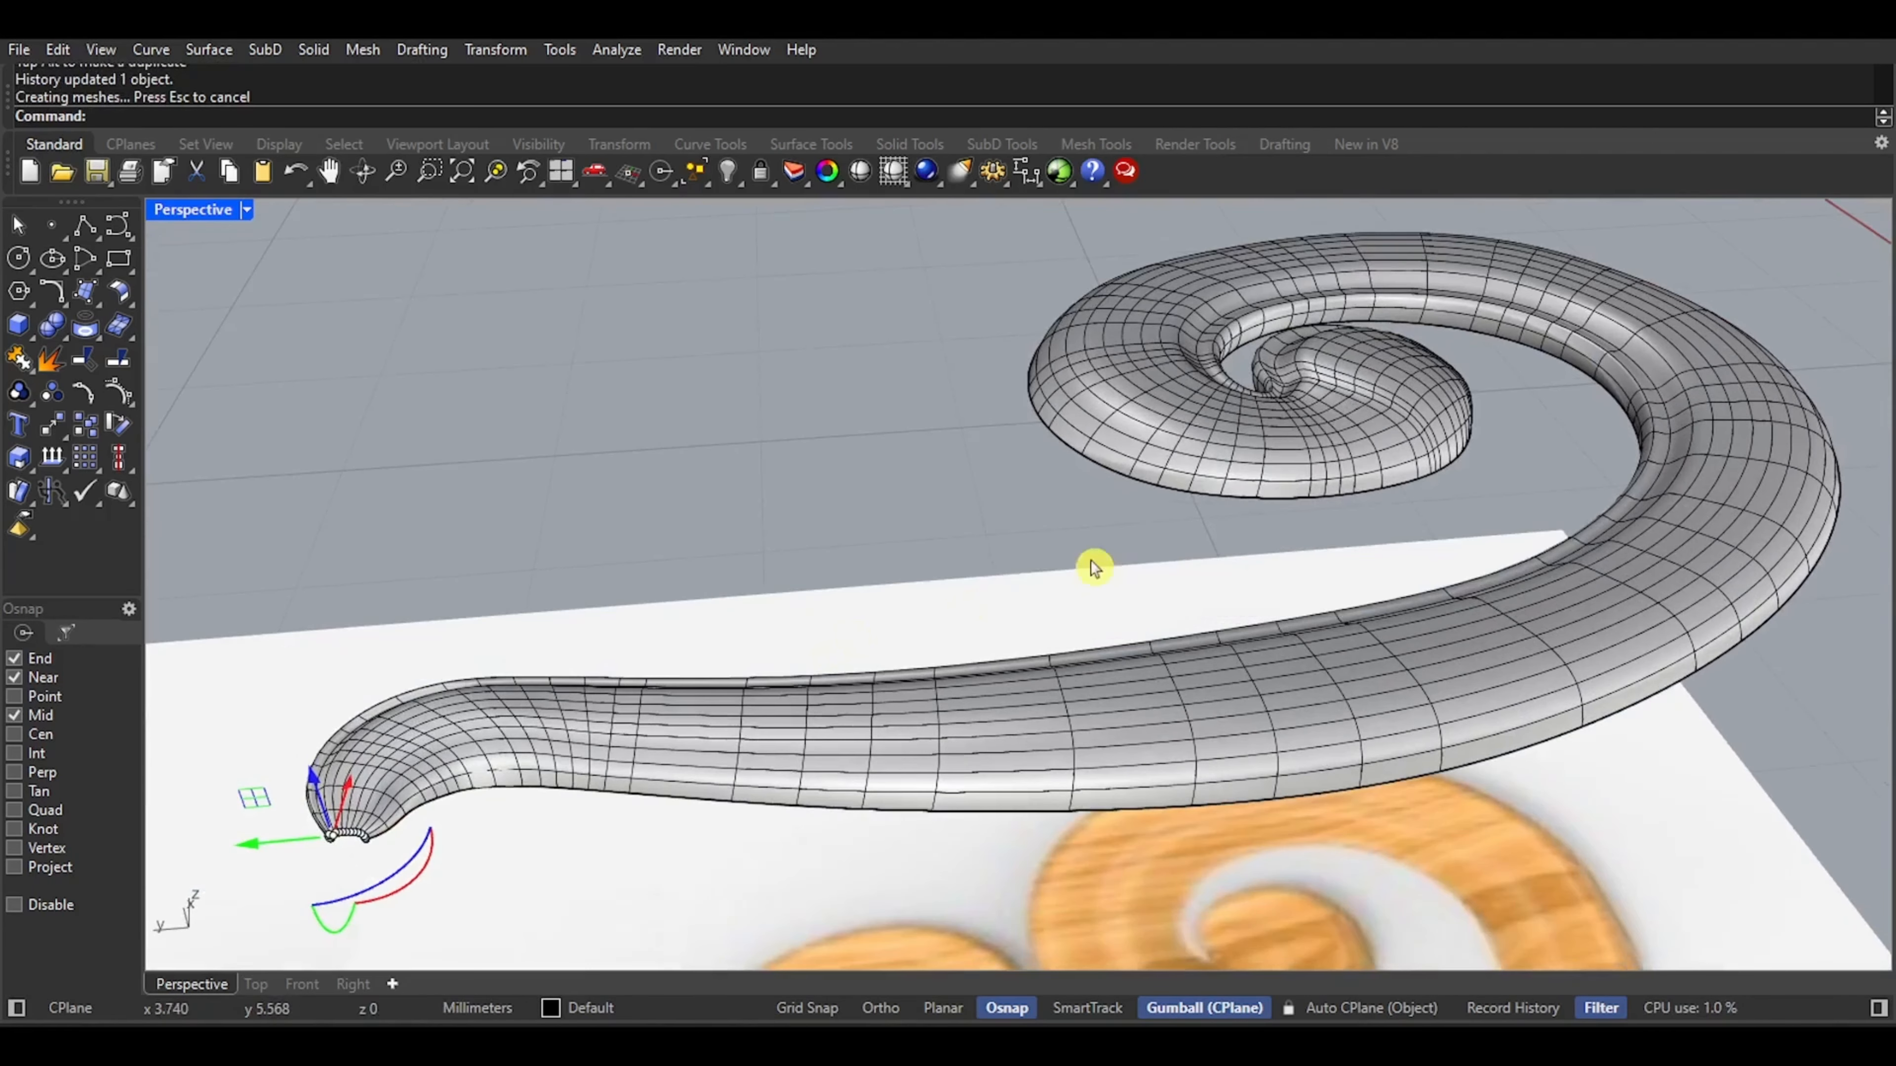
middle_click(1094, 569)
left_click(1164, 539)
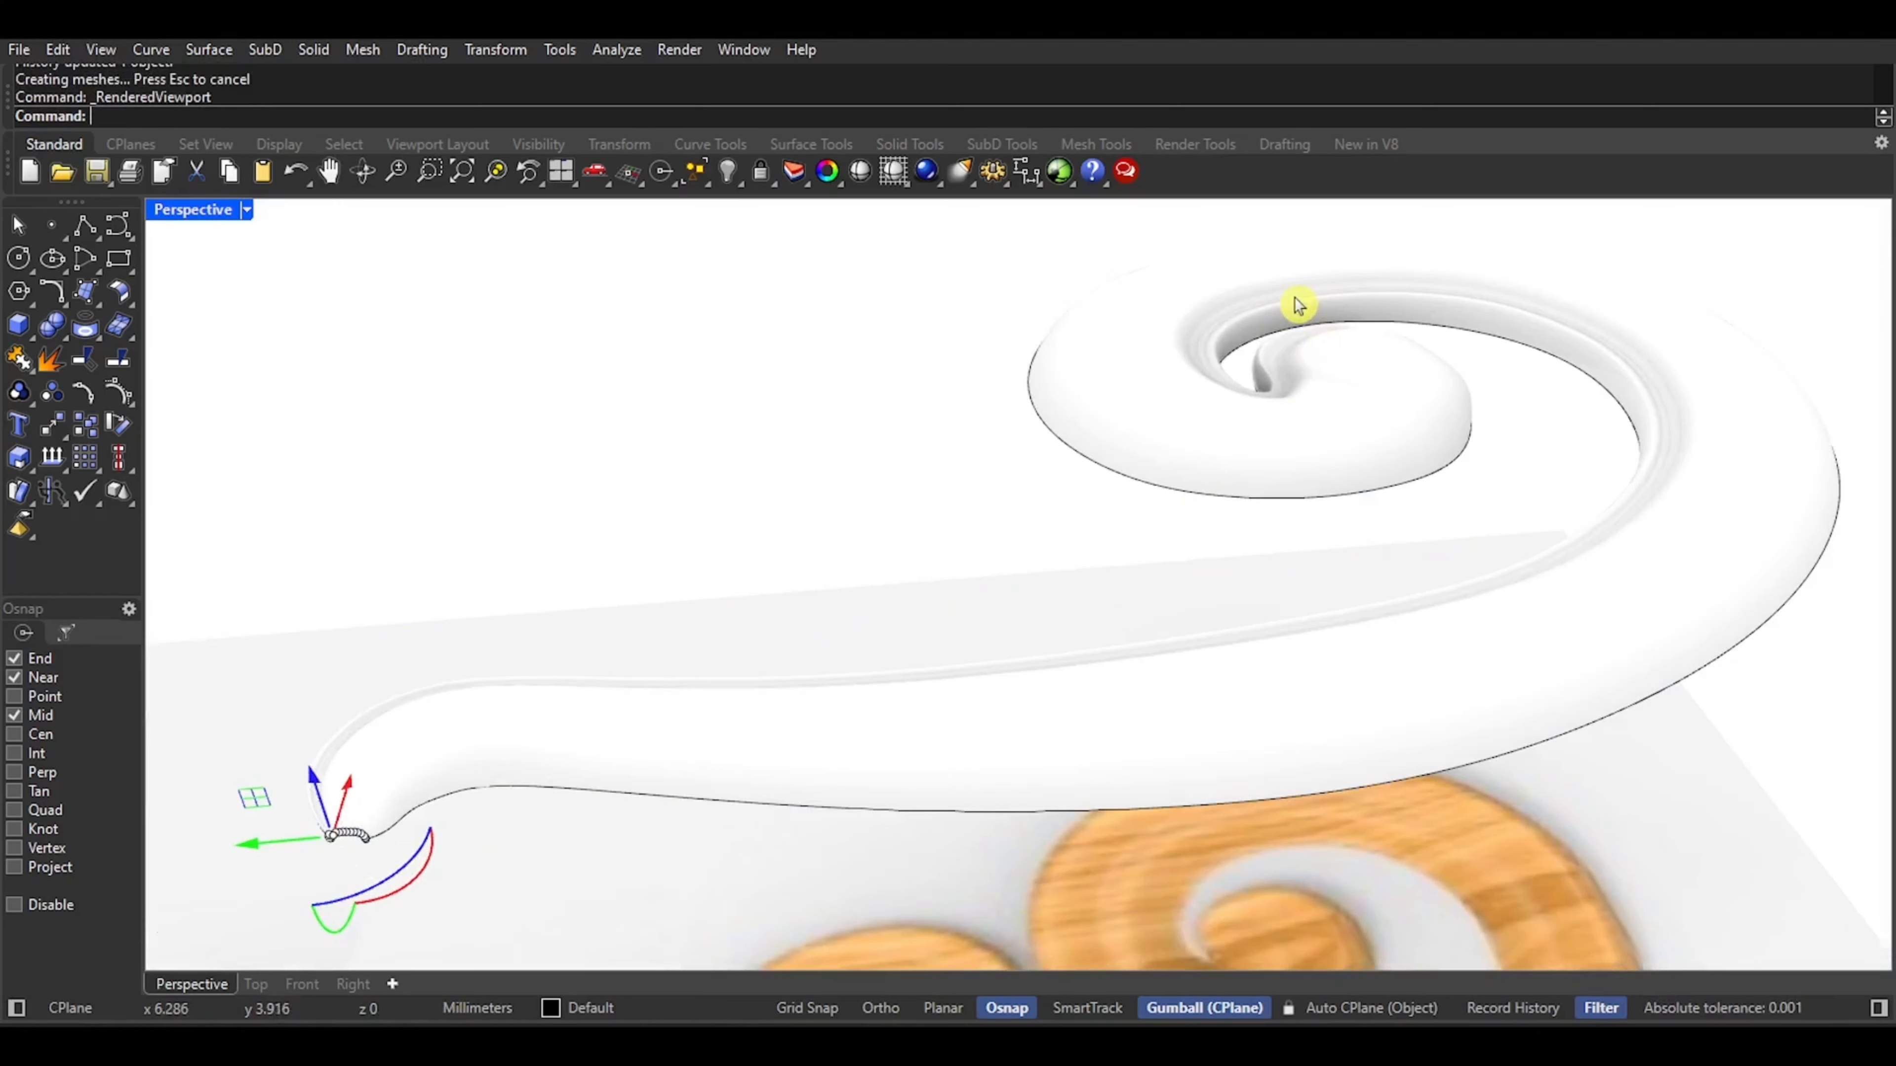
middle_click(422, 858)
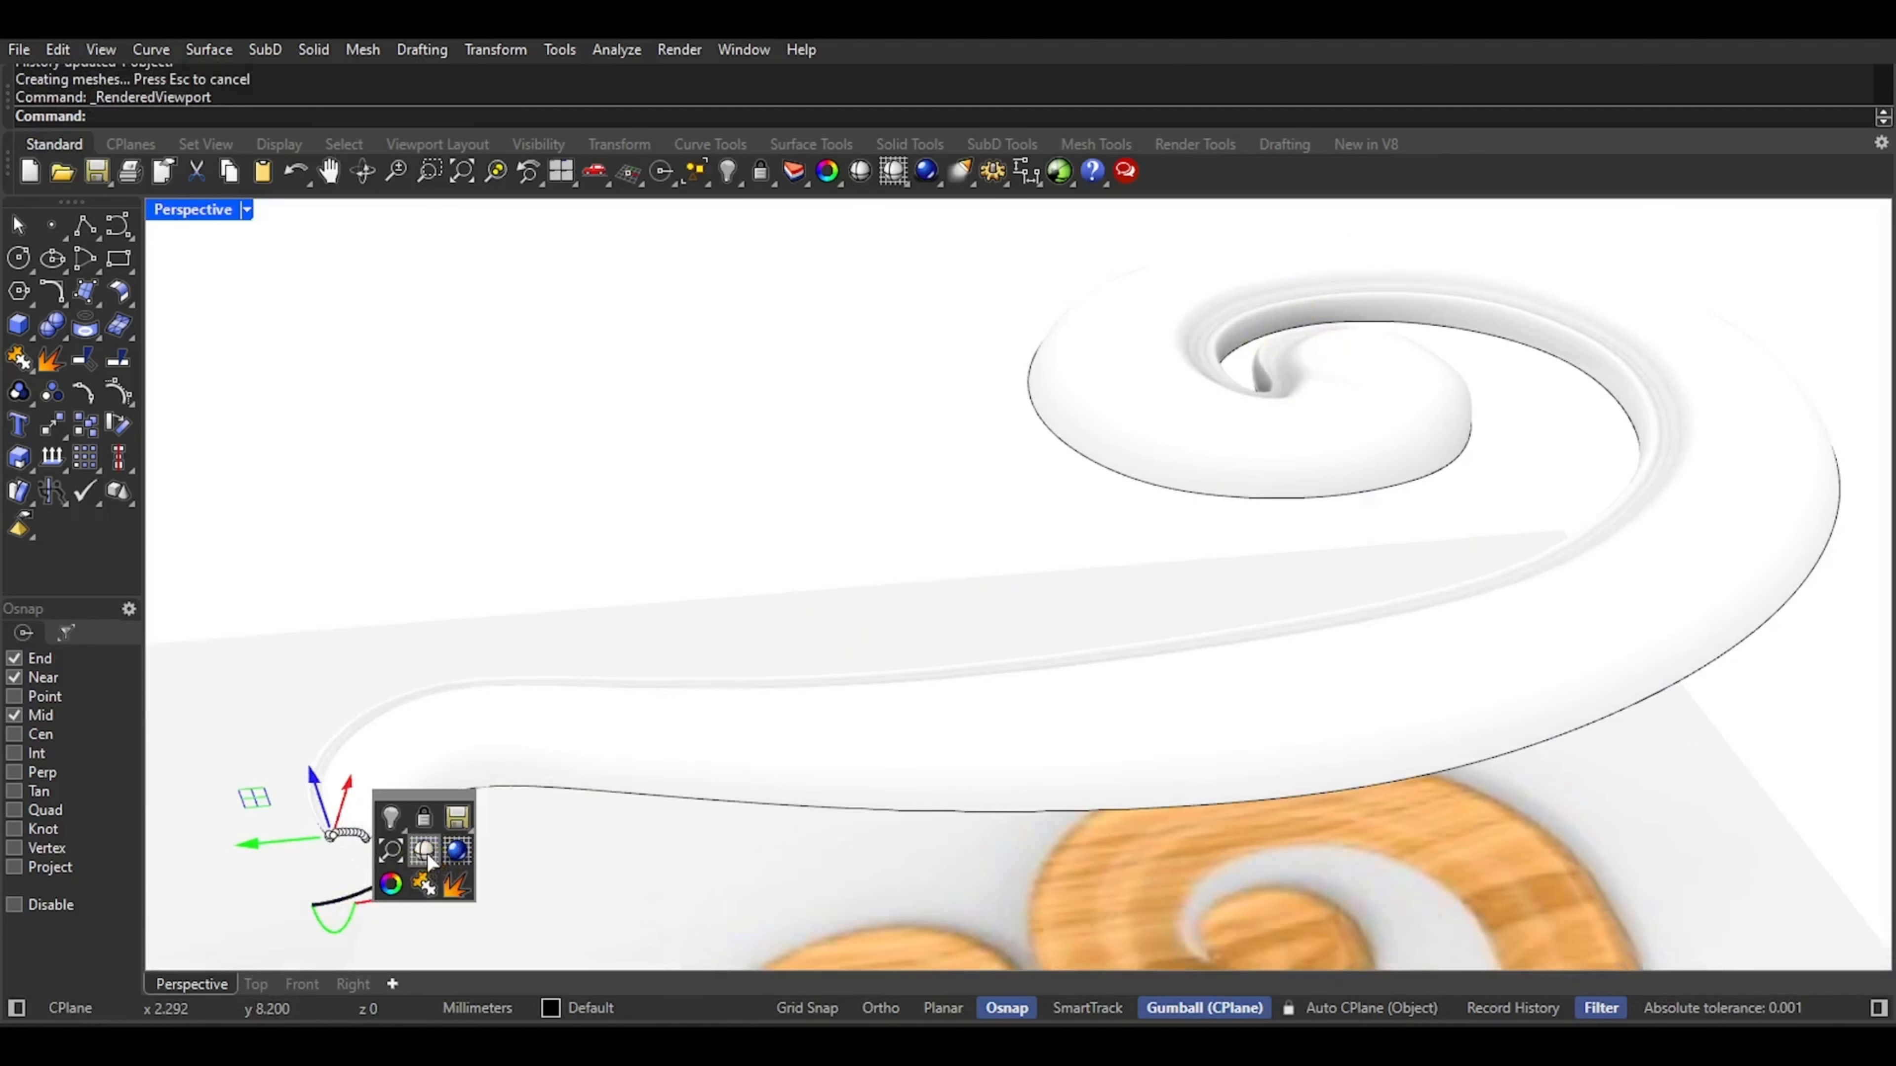
left_click(425, 852)
Lower a control point on the opposite side of the end profile to carve a second groove, and show the scroll in Rendered mode
scroll(400, 777, "up", 5)
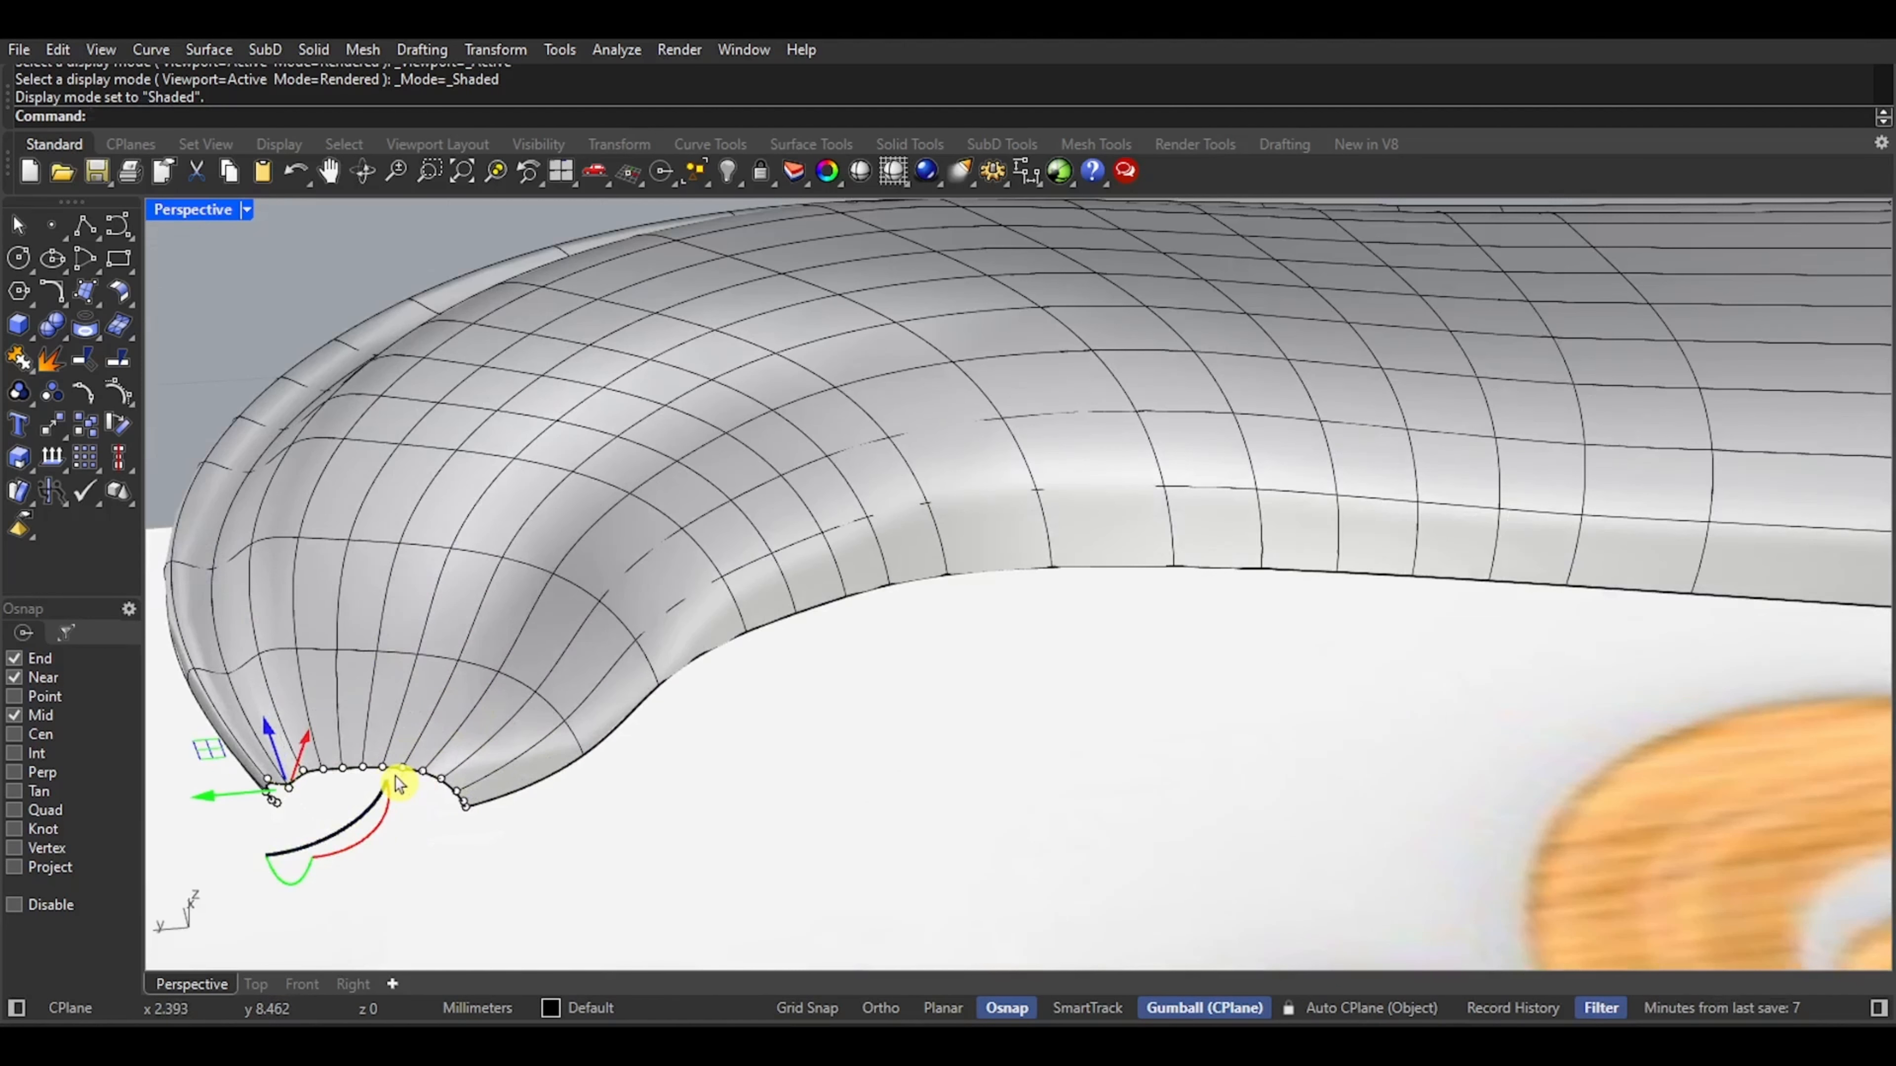
left_click(404, 777)
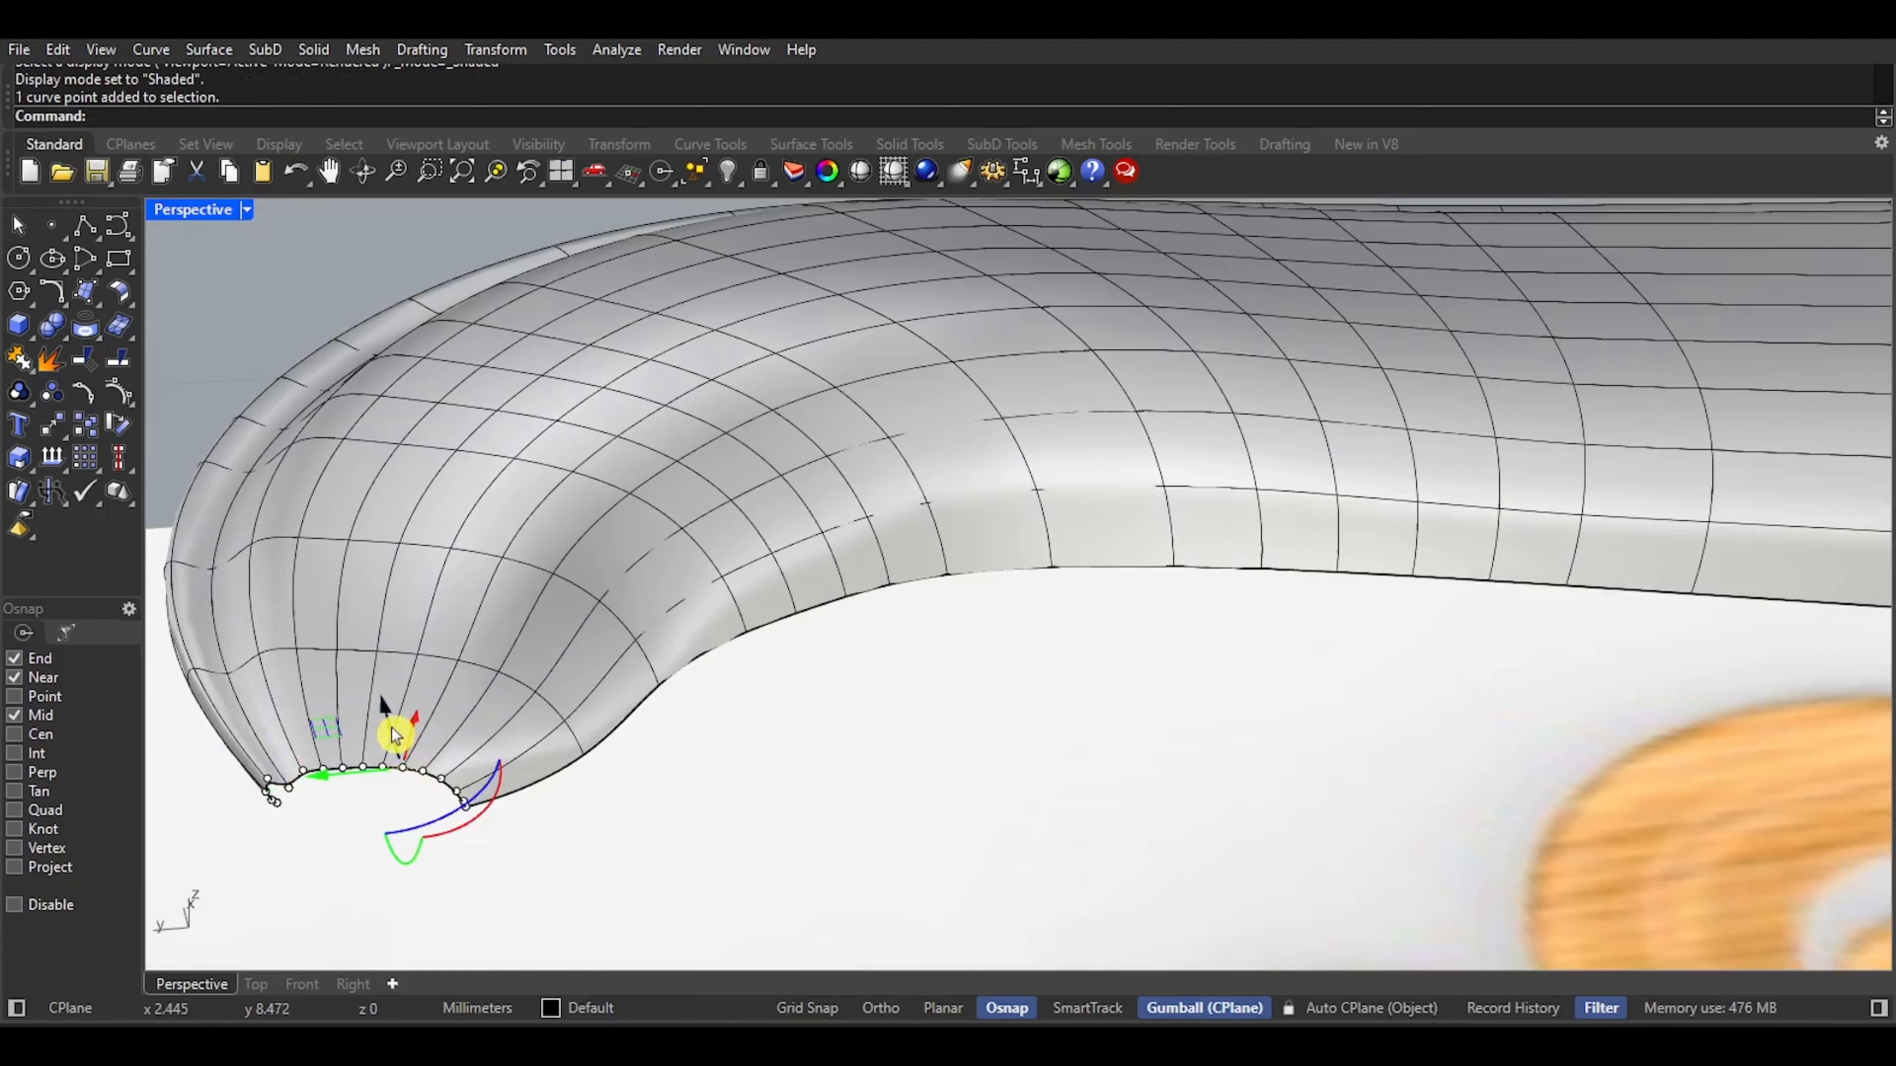
left_click_drag(394, 736, 395, 759)
scroll(403, 776, "down", 12)
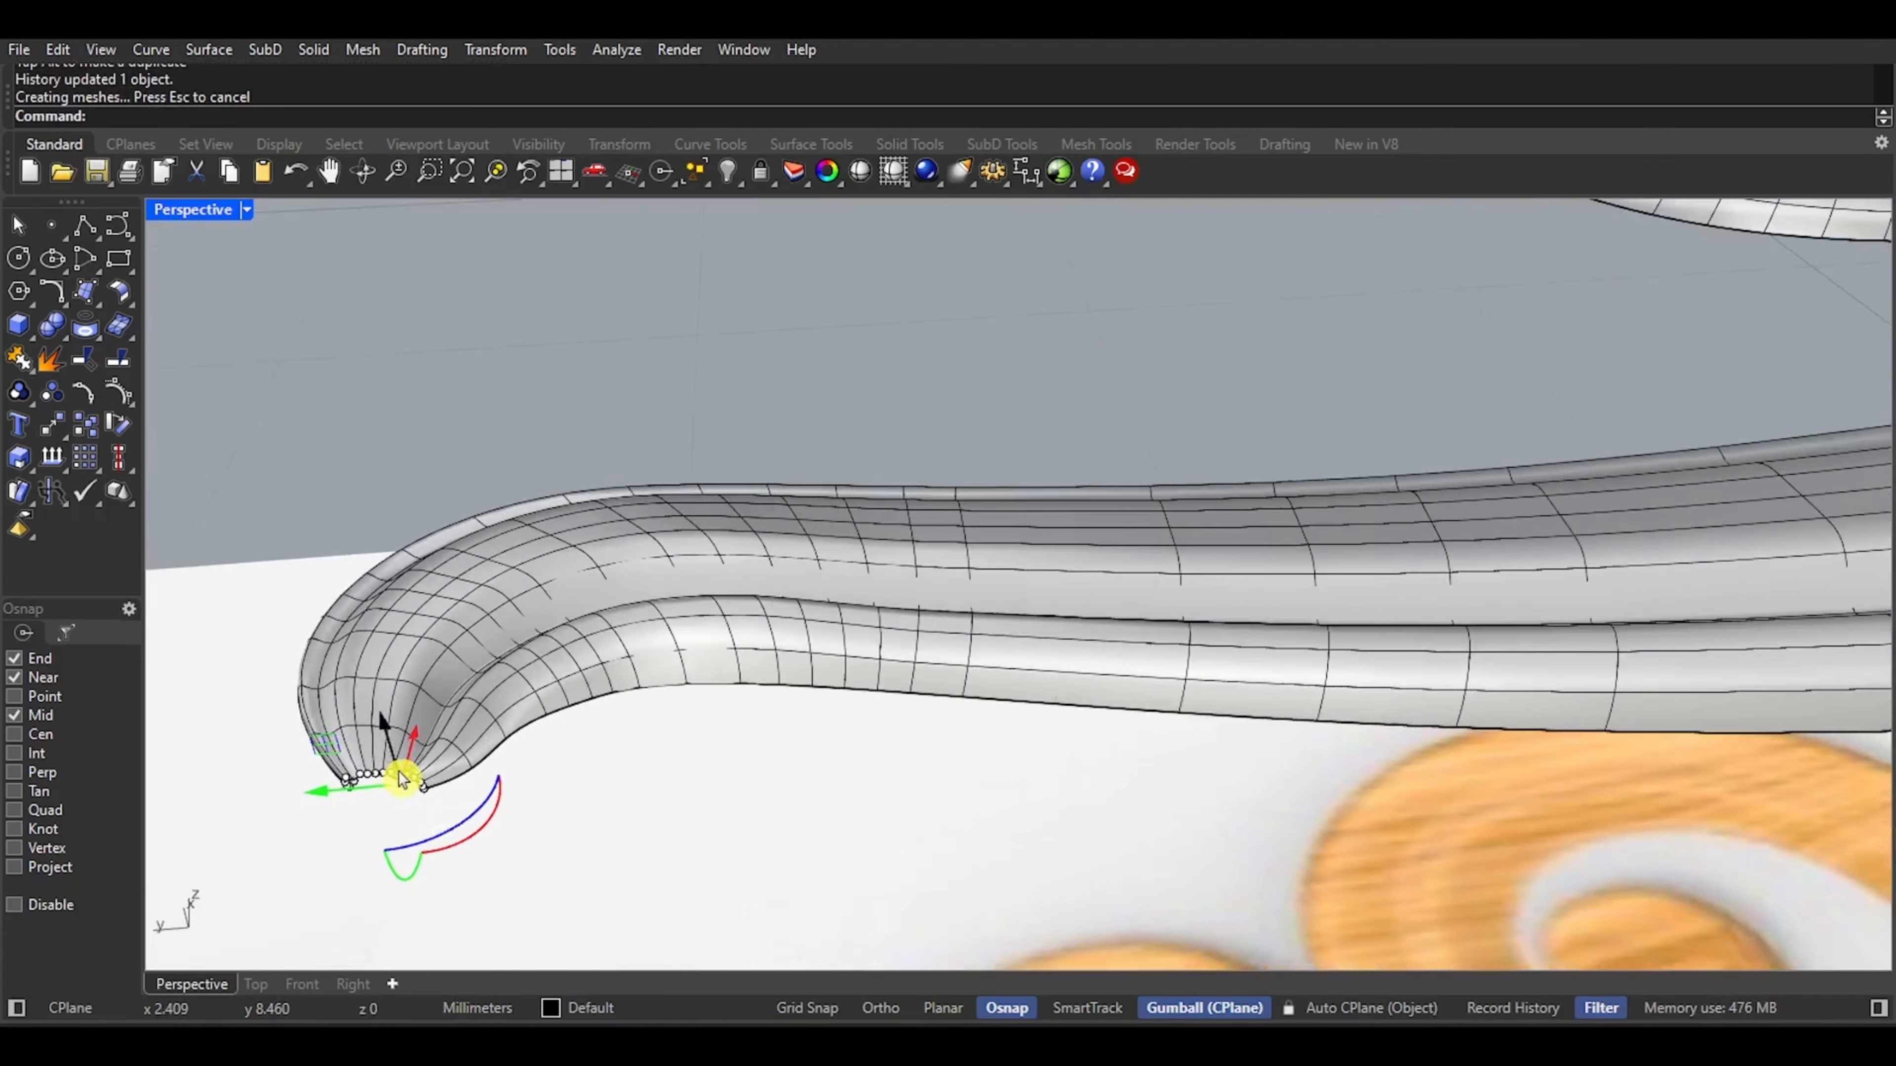
right_click_drag(795, 640, 693, 703, "shift")
middle_click(698, 711)
left_click(719, 716)
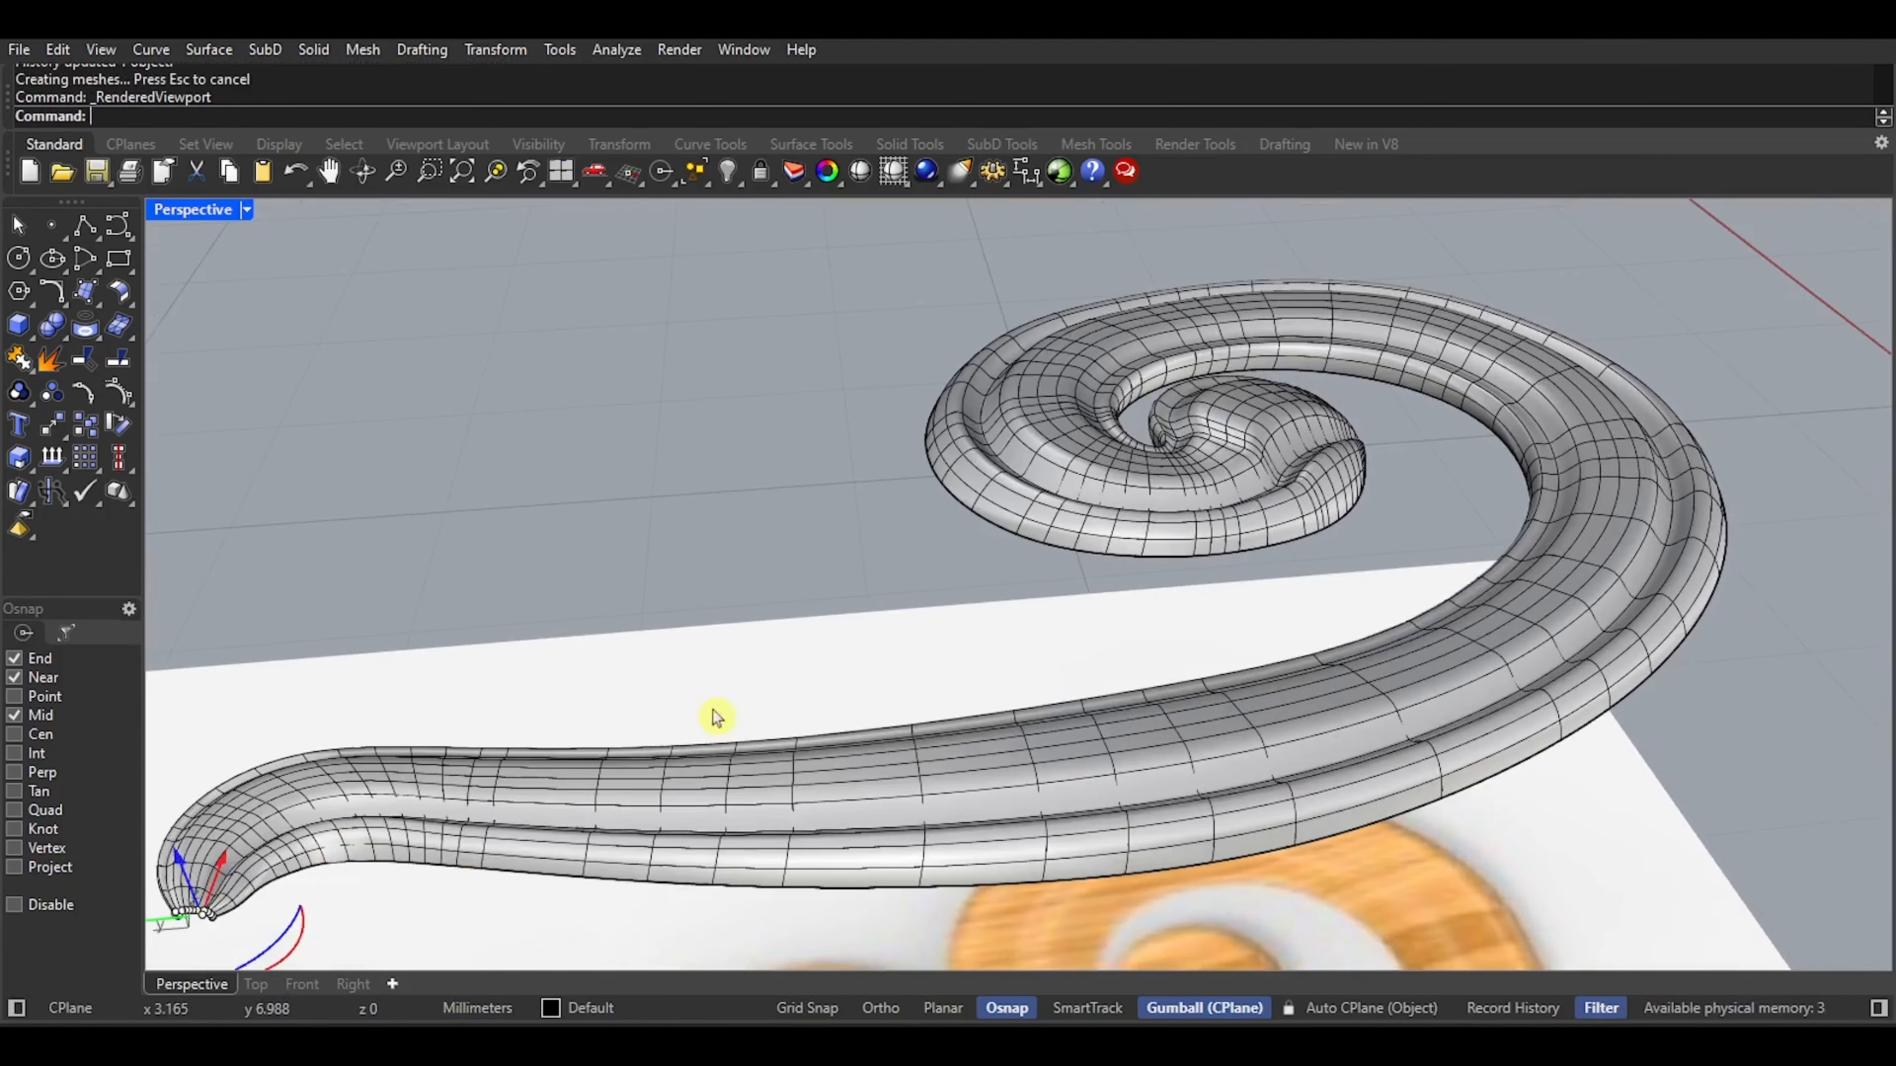
right_click_drag(901, 550, 1000, 527)
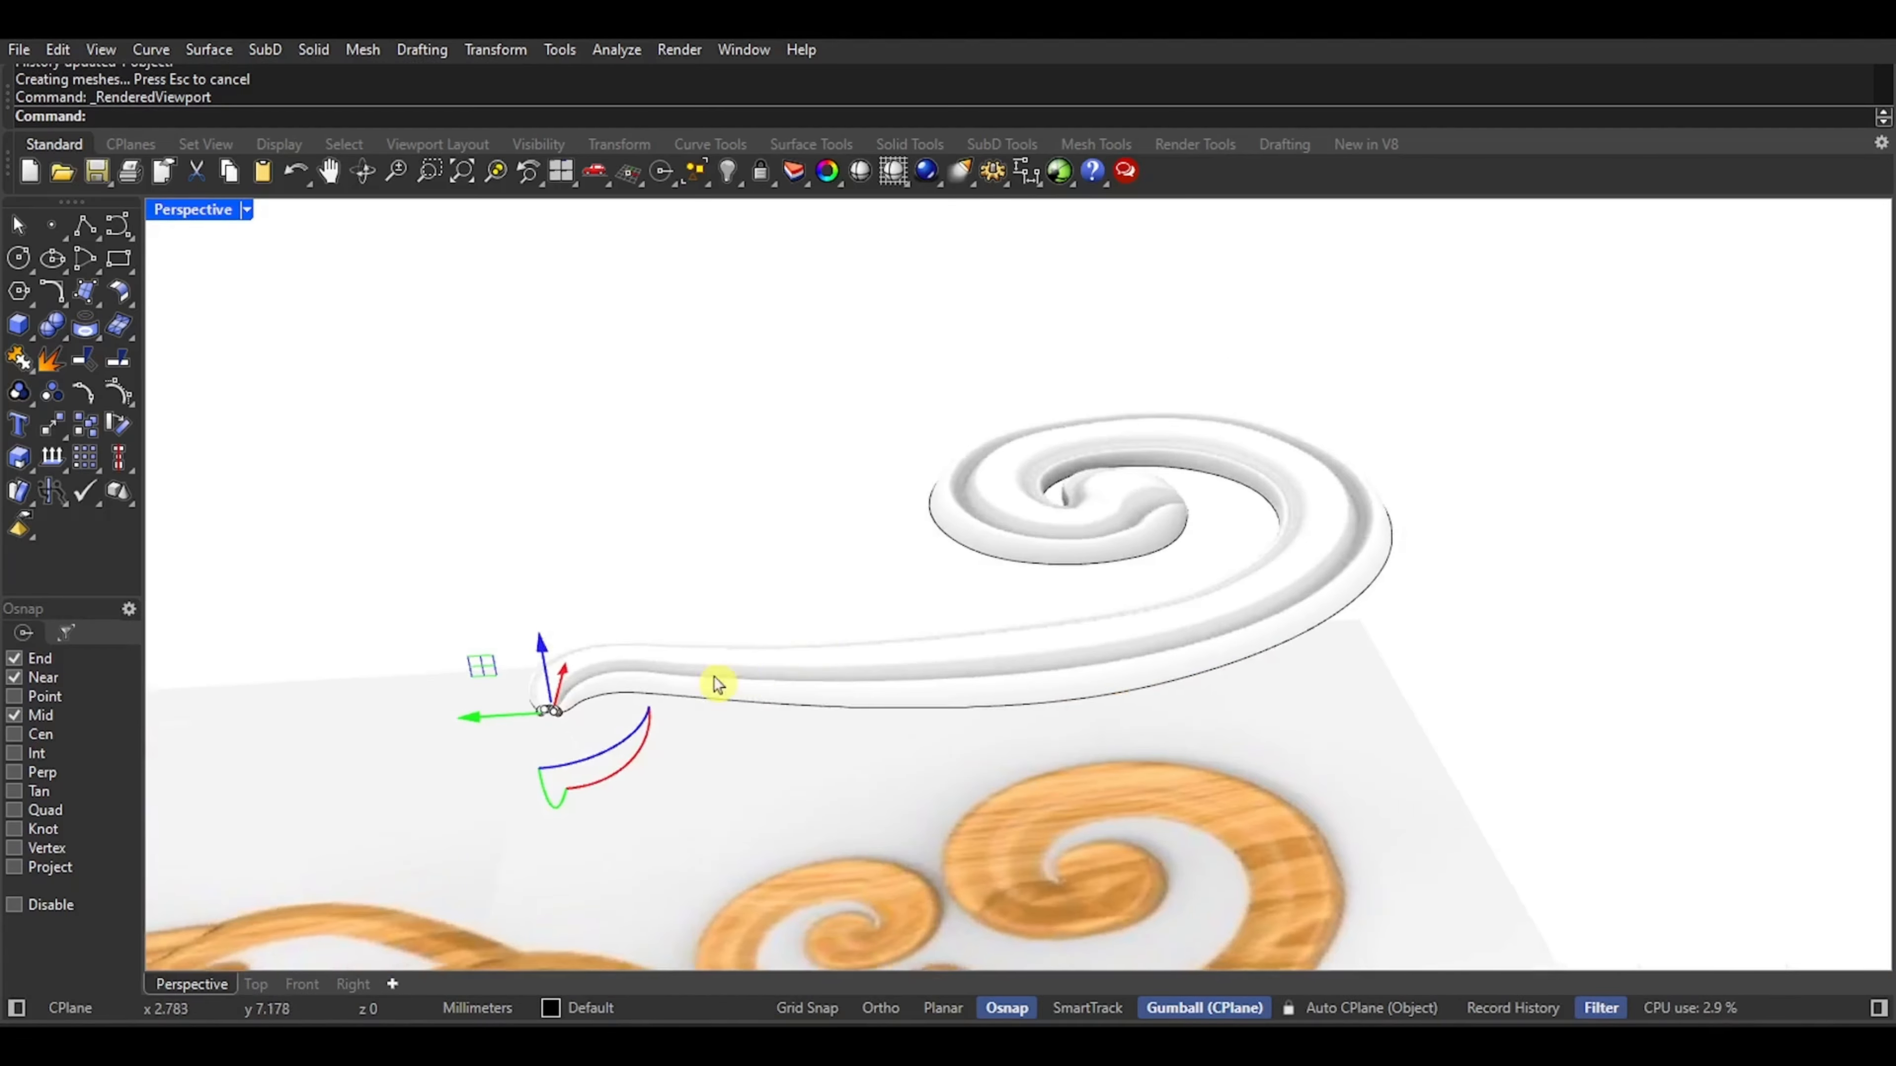
Nudge the second groove's control point slightly upward on the end profile to refine the groove
scroll(703, 689, "up", 11)
scroll(424, 747, "up", 8)
right_click_drag(347, 741, 745, 687, "shift")
scroll(762, 730, "up", 3)
left_click_drag(833, 673, 832, 661)
scroll(750, 721, "down", 16)
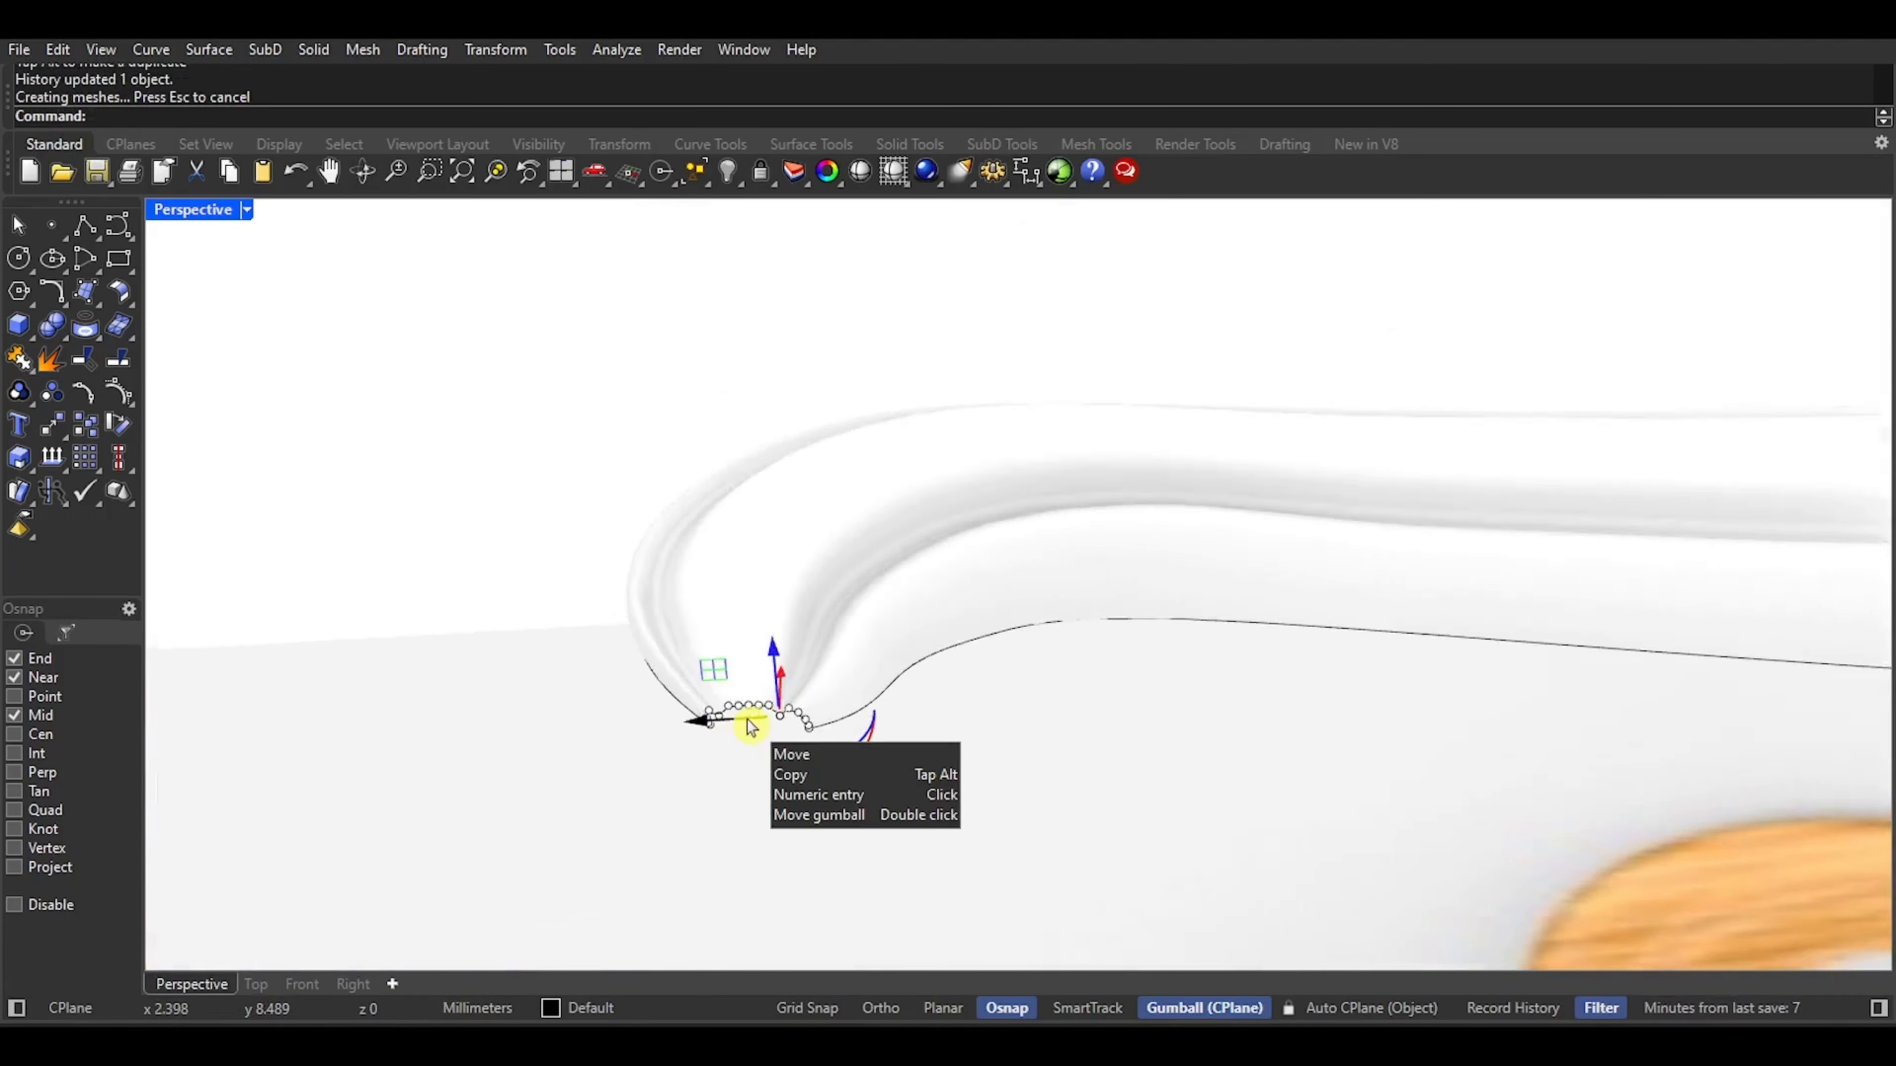
Raise the groove's control point on the end profile slightly again, and return the view to Shaded display mode
right_click_drag(1109, 555, 922, 483)
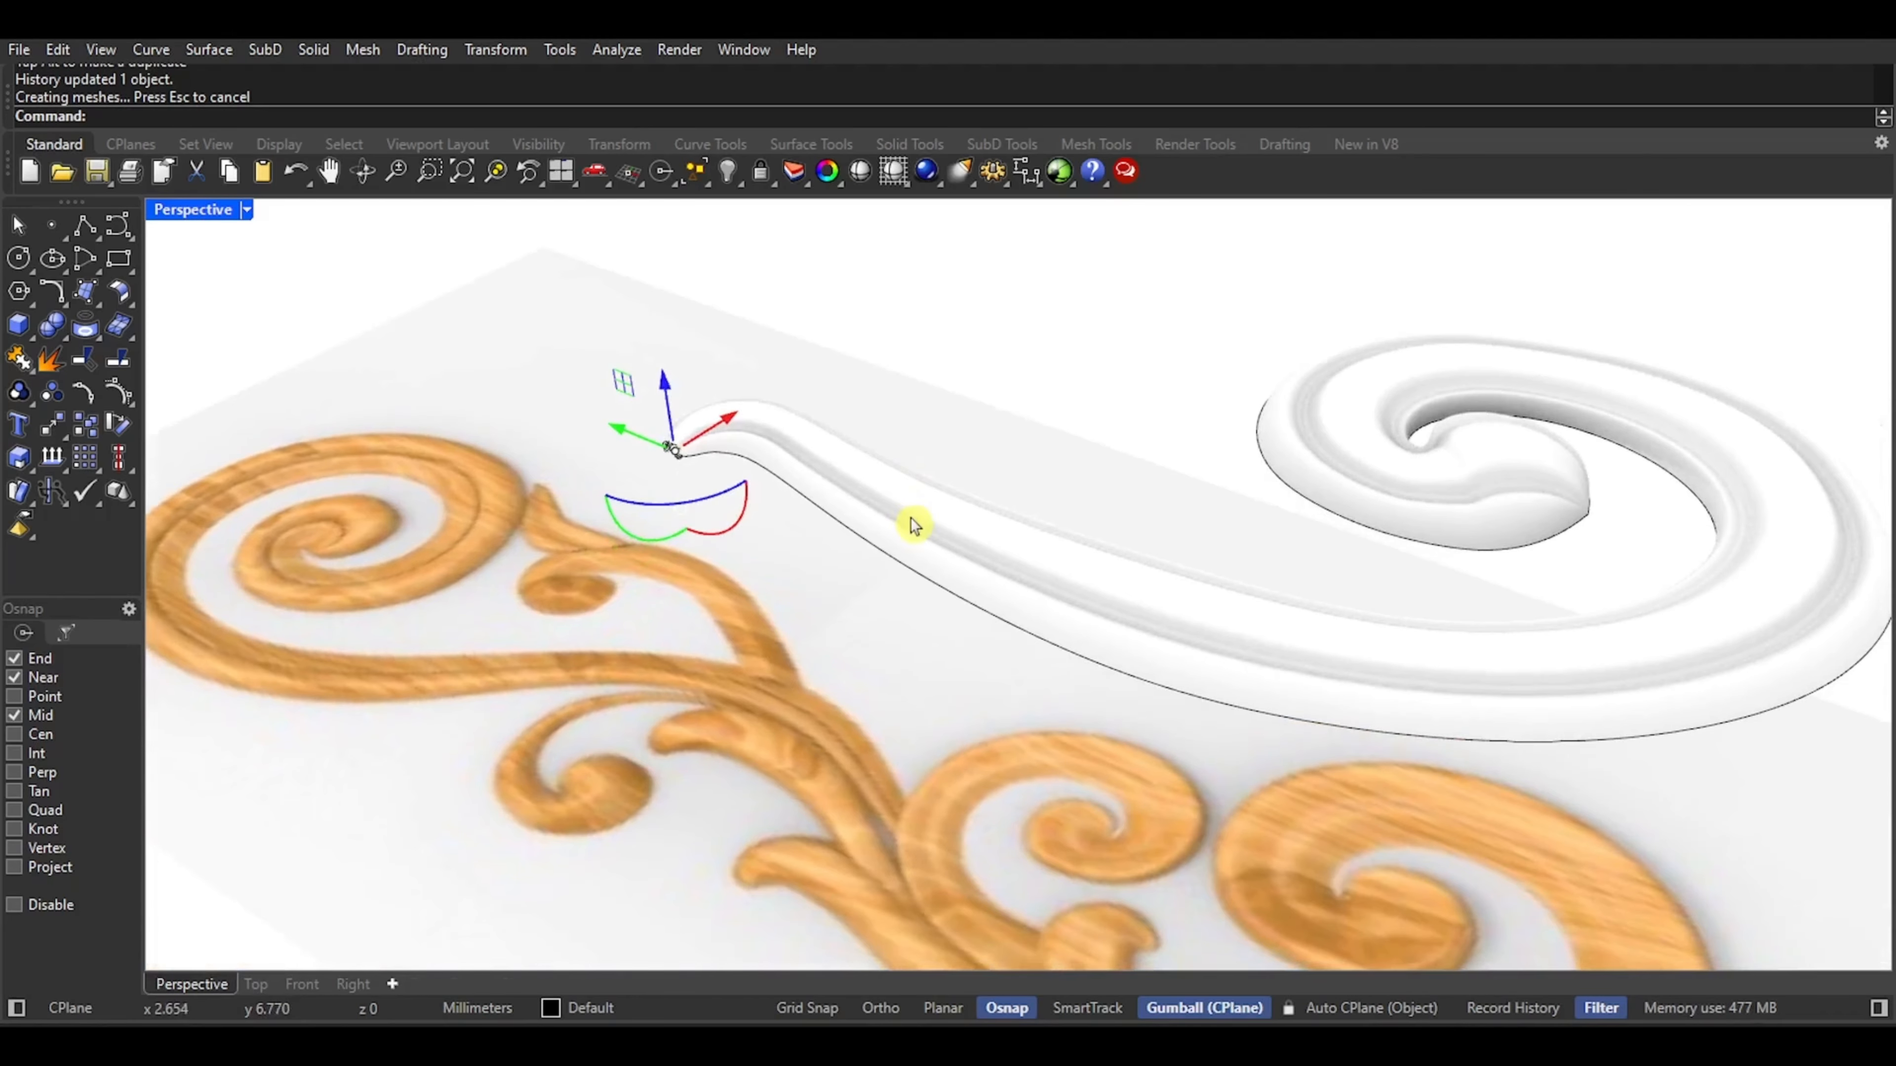
scroll(910, 523, "down", 2)
scroll(786, 523, "up", 3)
scroll(747, 437, "up", 5)
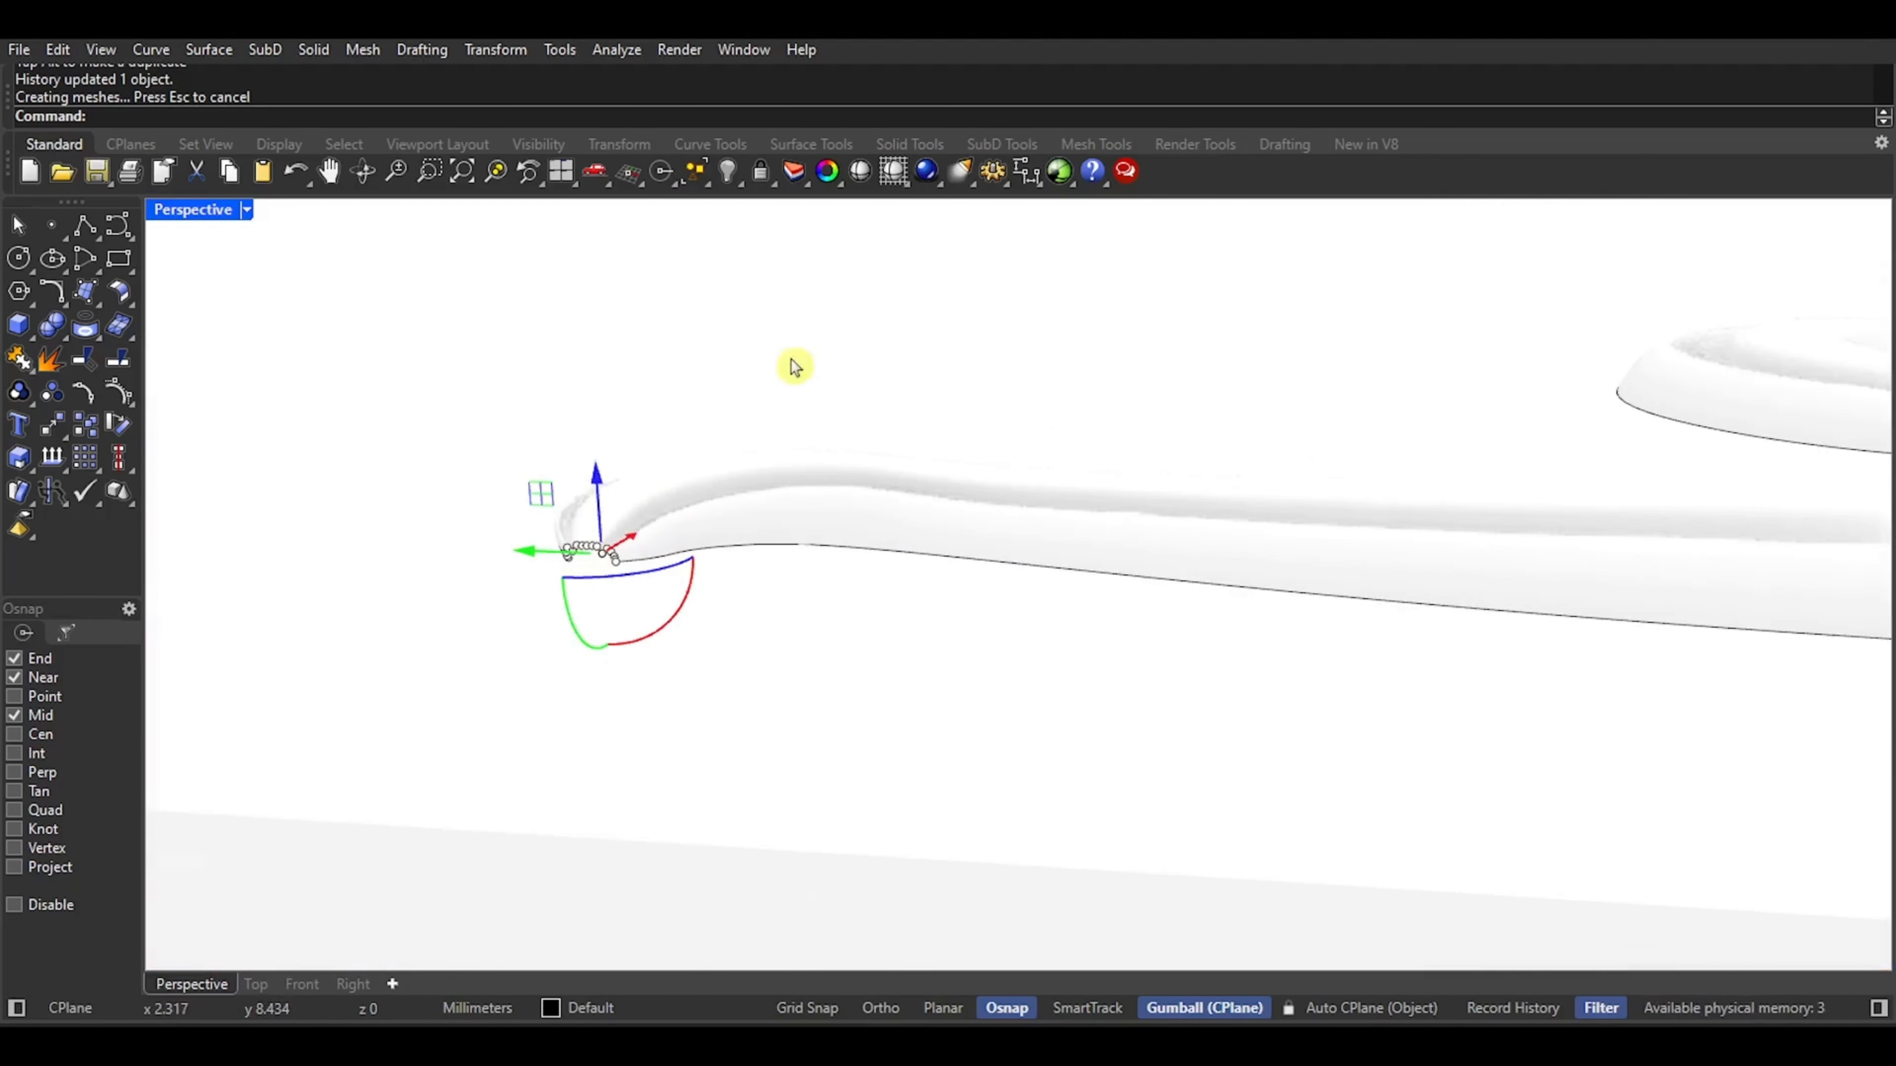
scroll(594, 581, "up", 4)
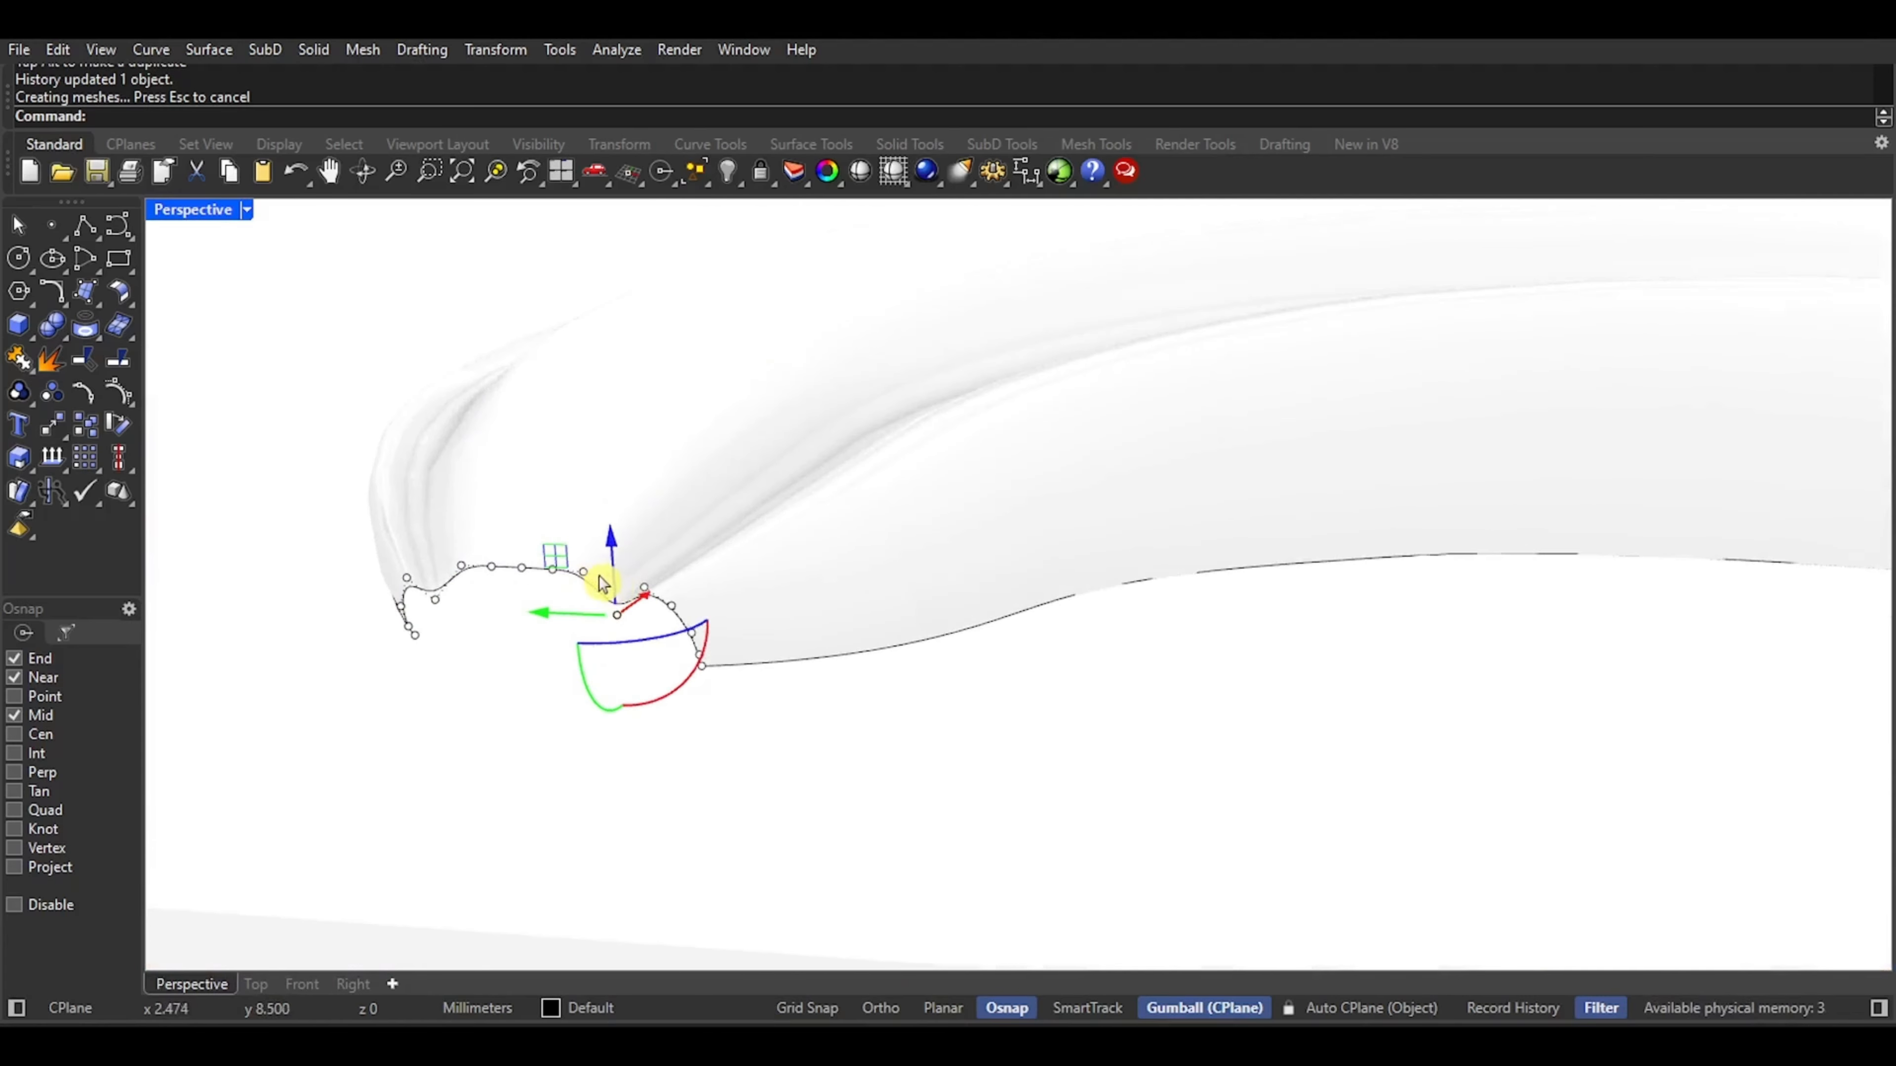
left_click_drag(621, 557, 615, 538)
scroll(606, 586, "down", 5)
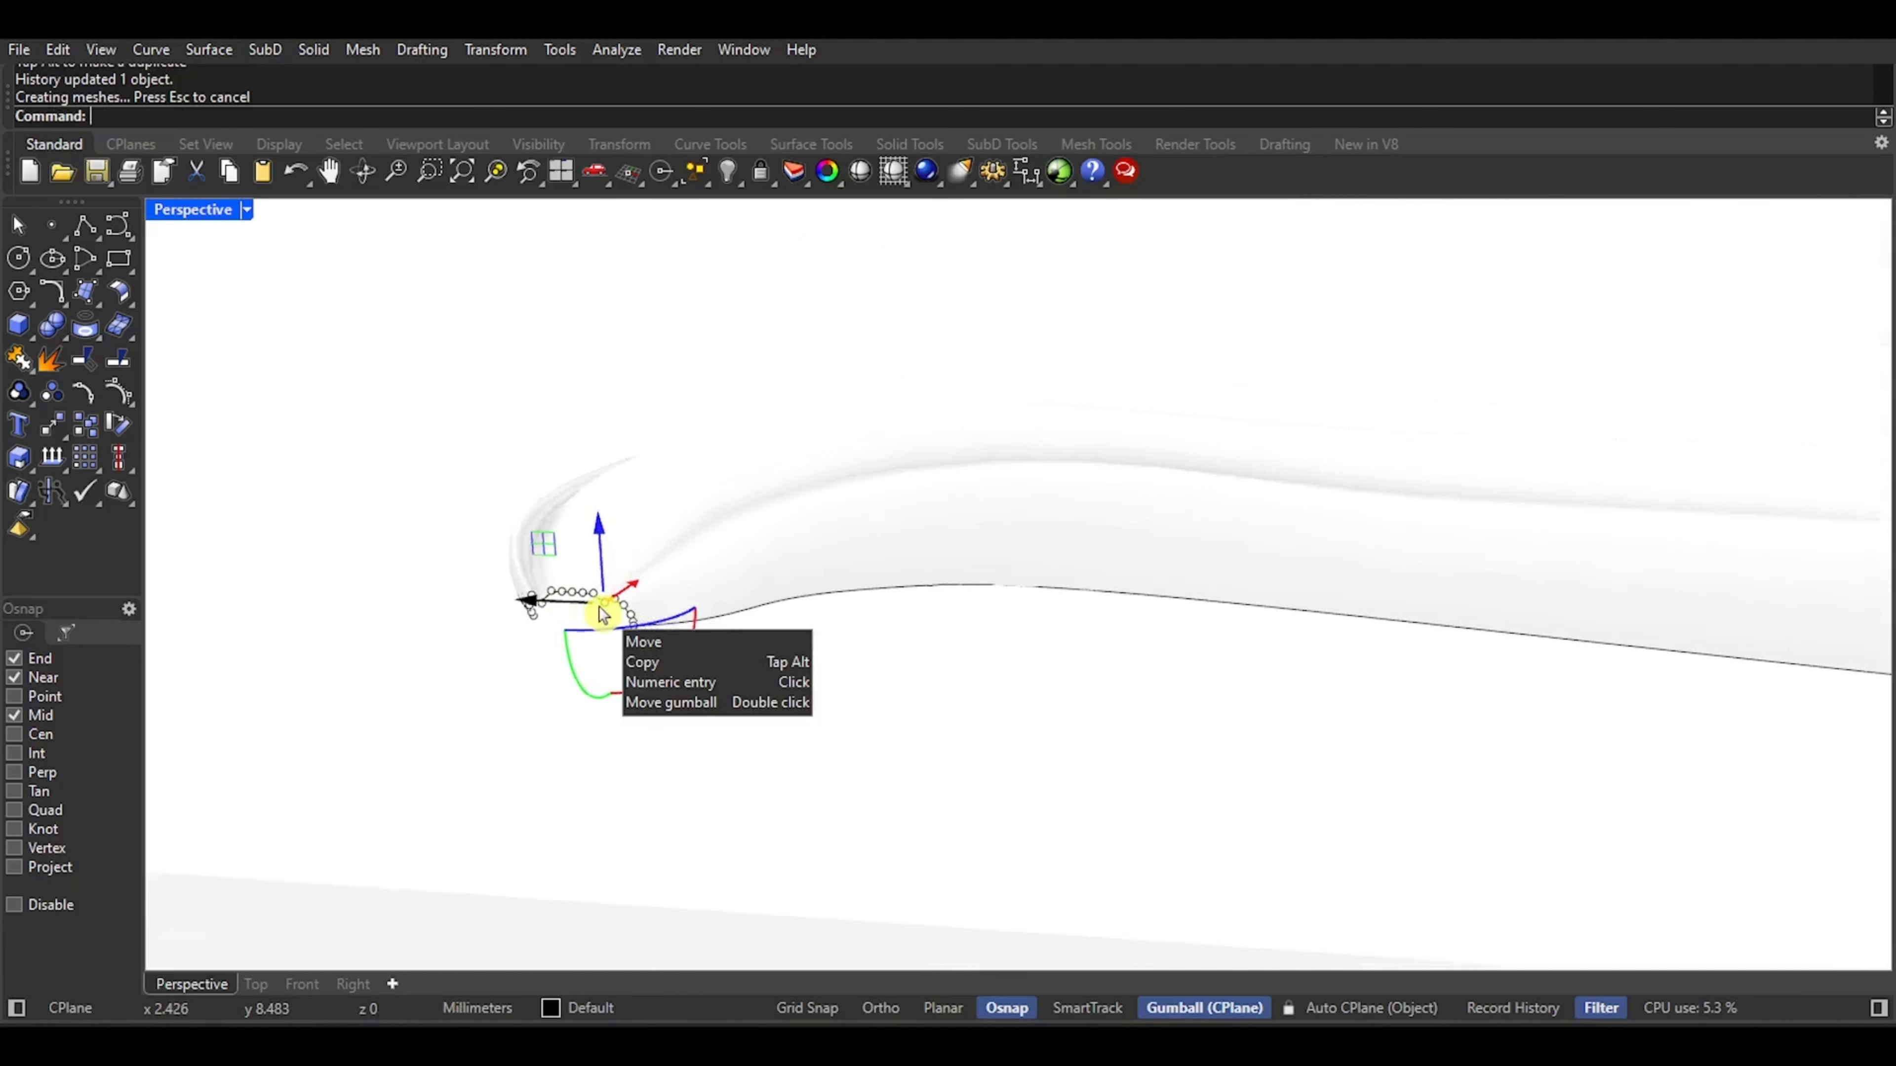
scroll(603, 614, "down", 8)
right_click_drag(986, 546, 949, 624)
middle_click(949, 623)
left_click(957, 621)
scroll(939, 576, "down", 5)
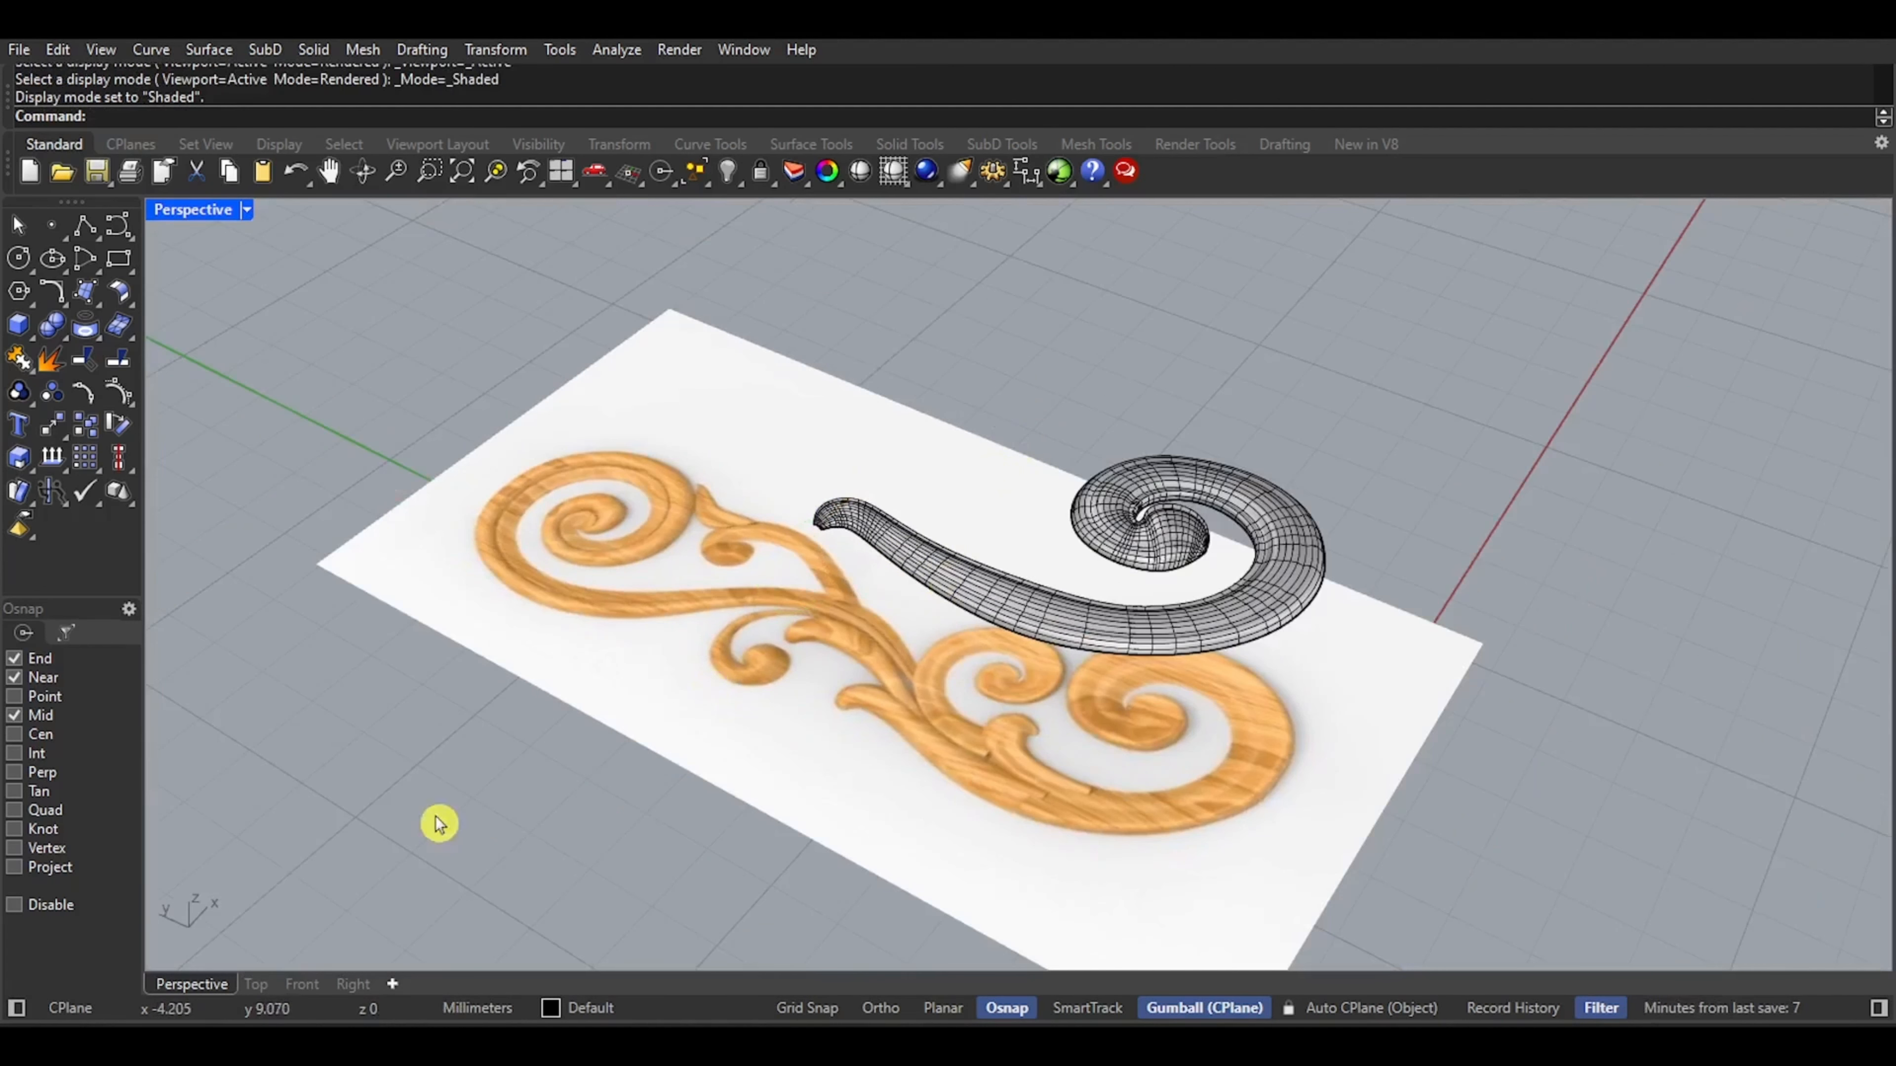
Show the scroll over the reference picture in the Top view and disable object snaps
left_click(256, 986)
scroll(717, 769, "down", 4)
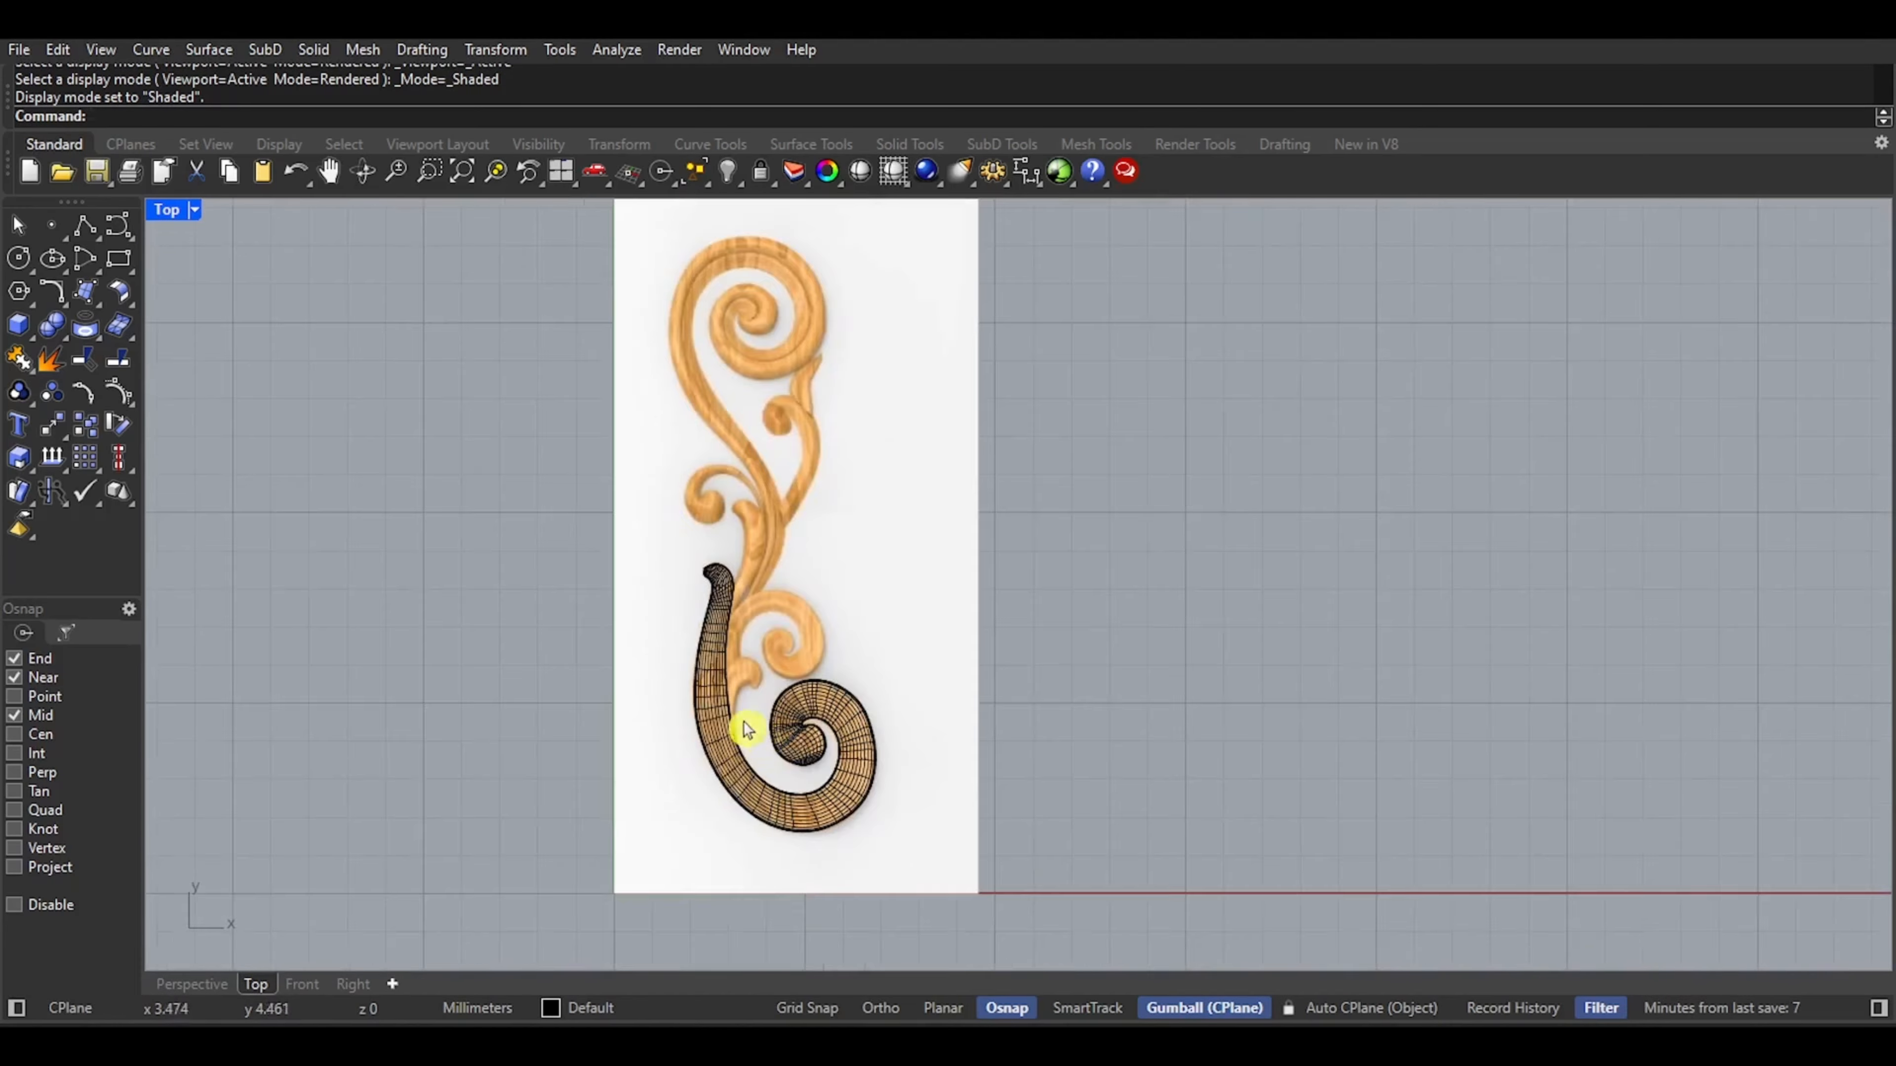
scroll(735, 702, "up", 4)
scroll(759, 692, "up", 2)
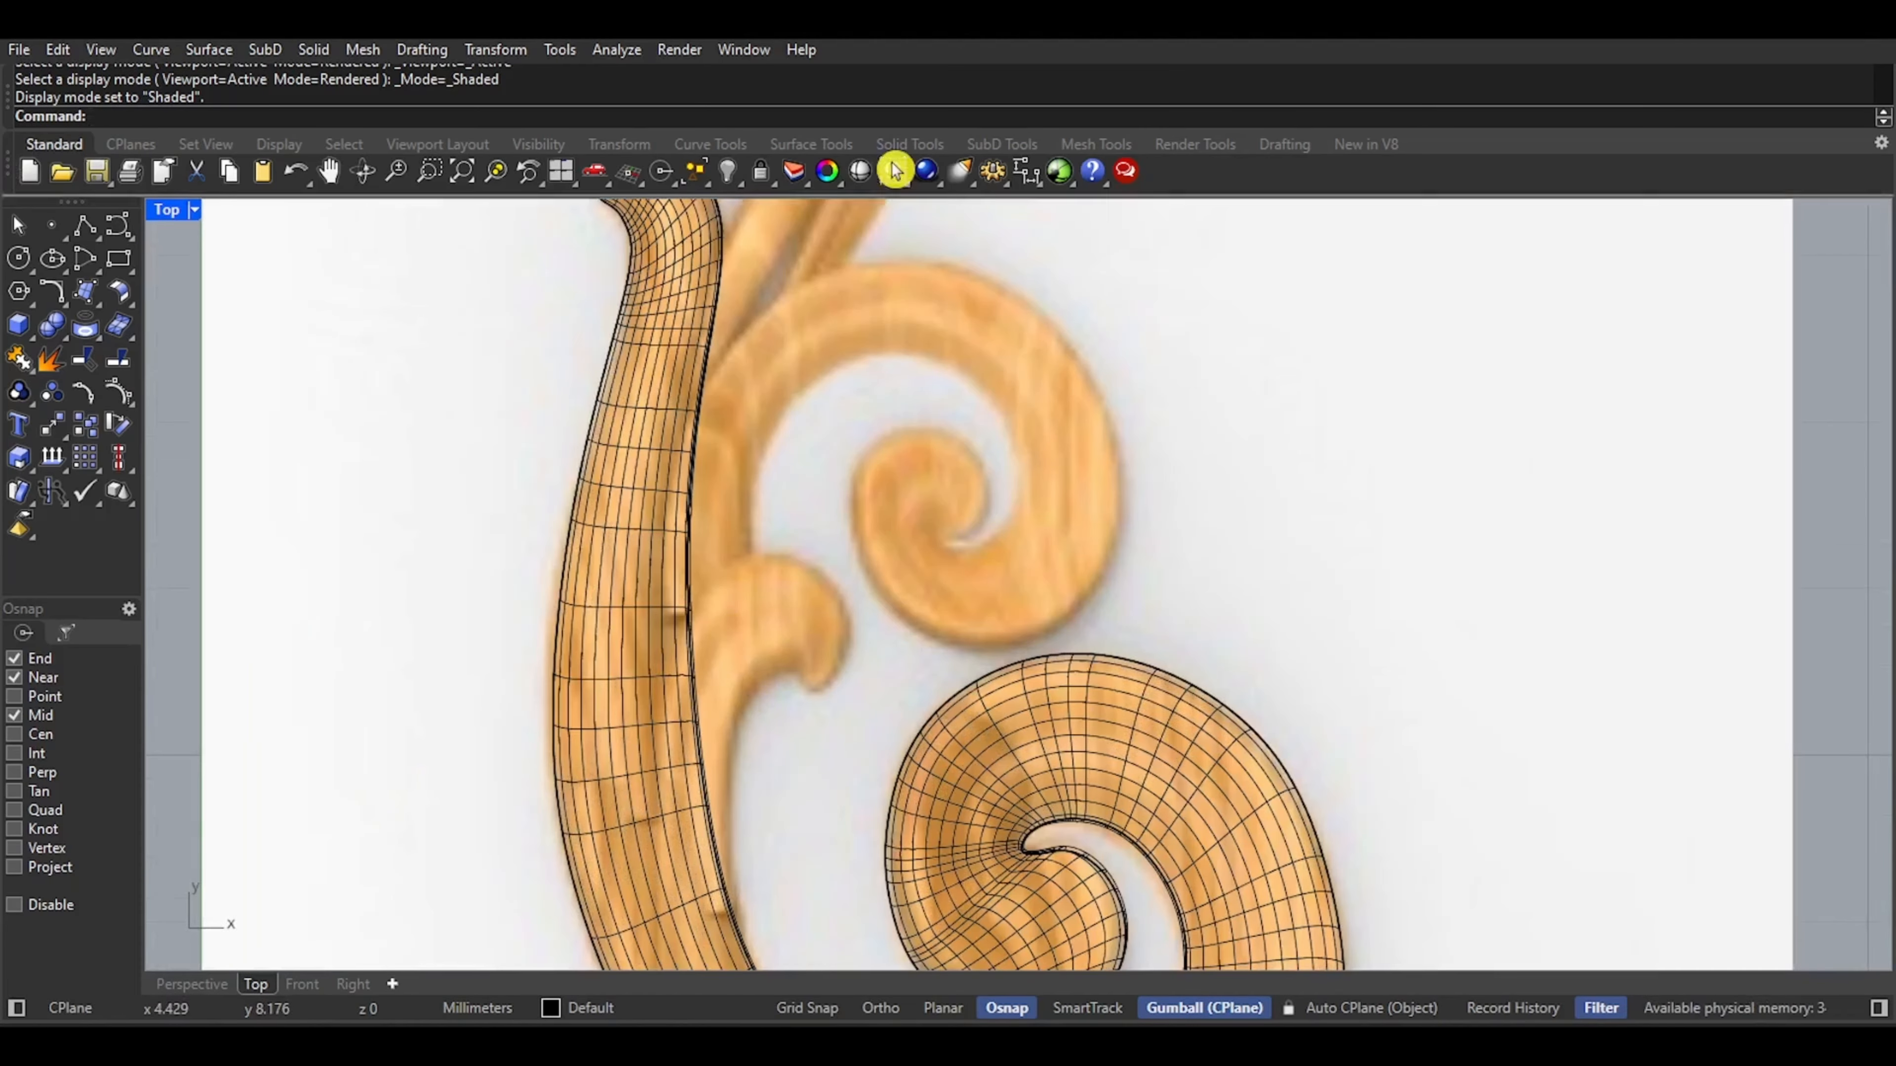
left_click(61, 906)
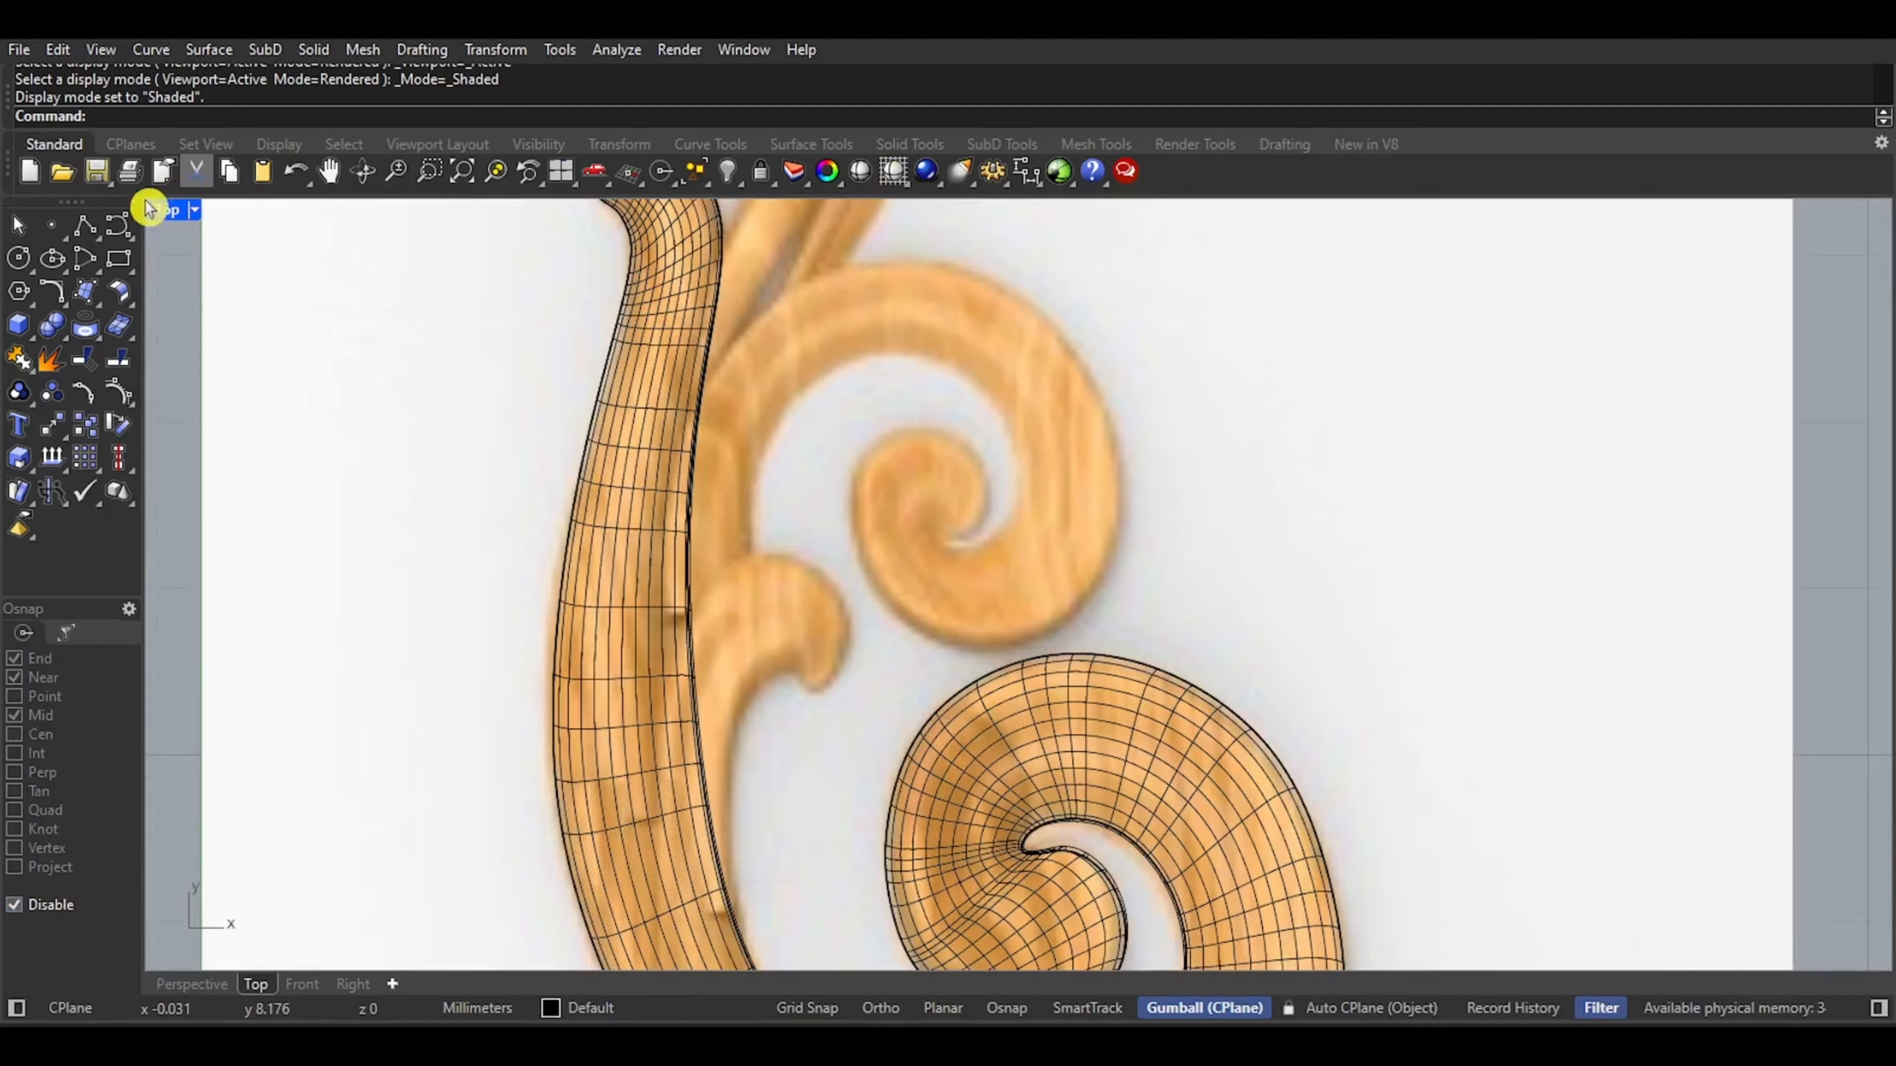
Trace the concave lower edge of the small leaf beside the scroll with a degree 3 control point curve, ending at the leaf's tip
left_click(118, 225)
key("F8")
right_click_drag(902, 768, 852, 605)
scroll(655, 431, "up", 4)
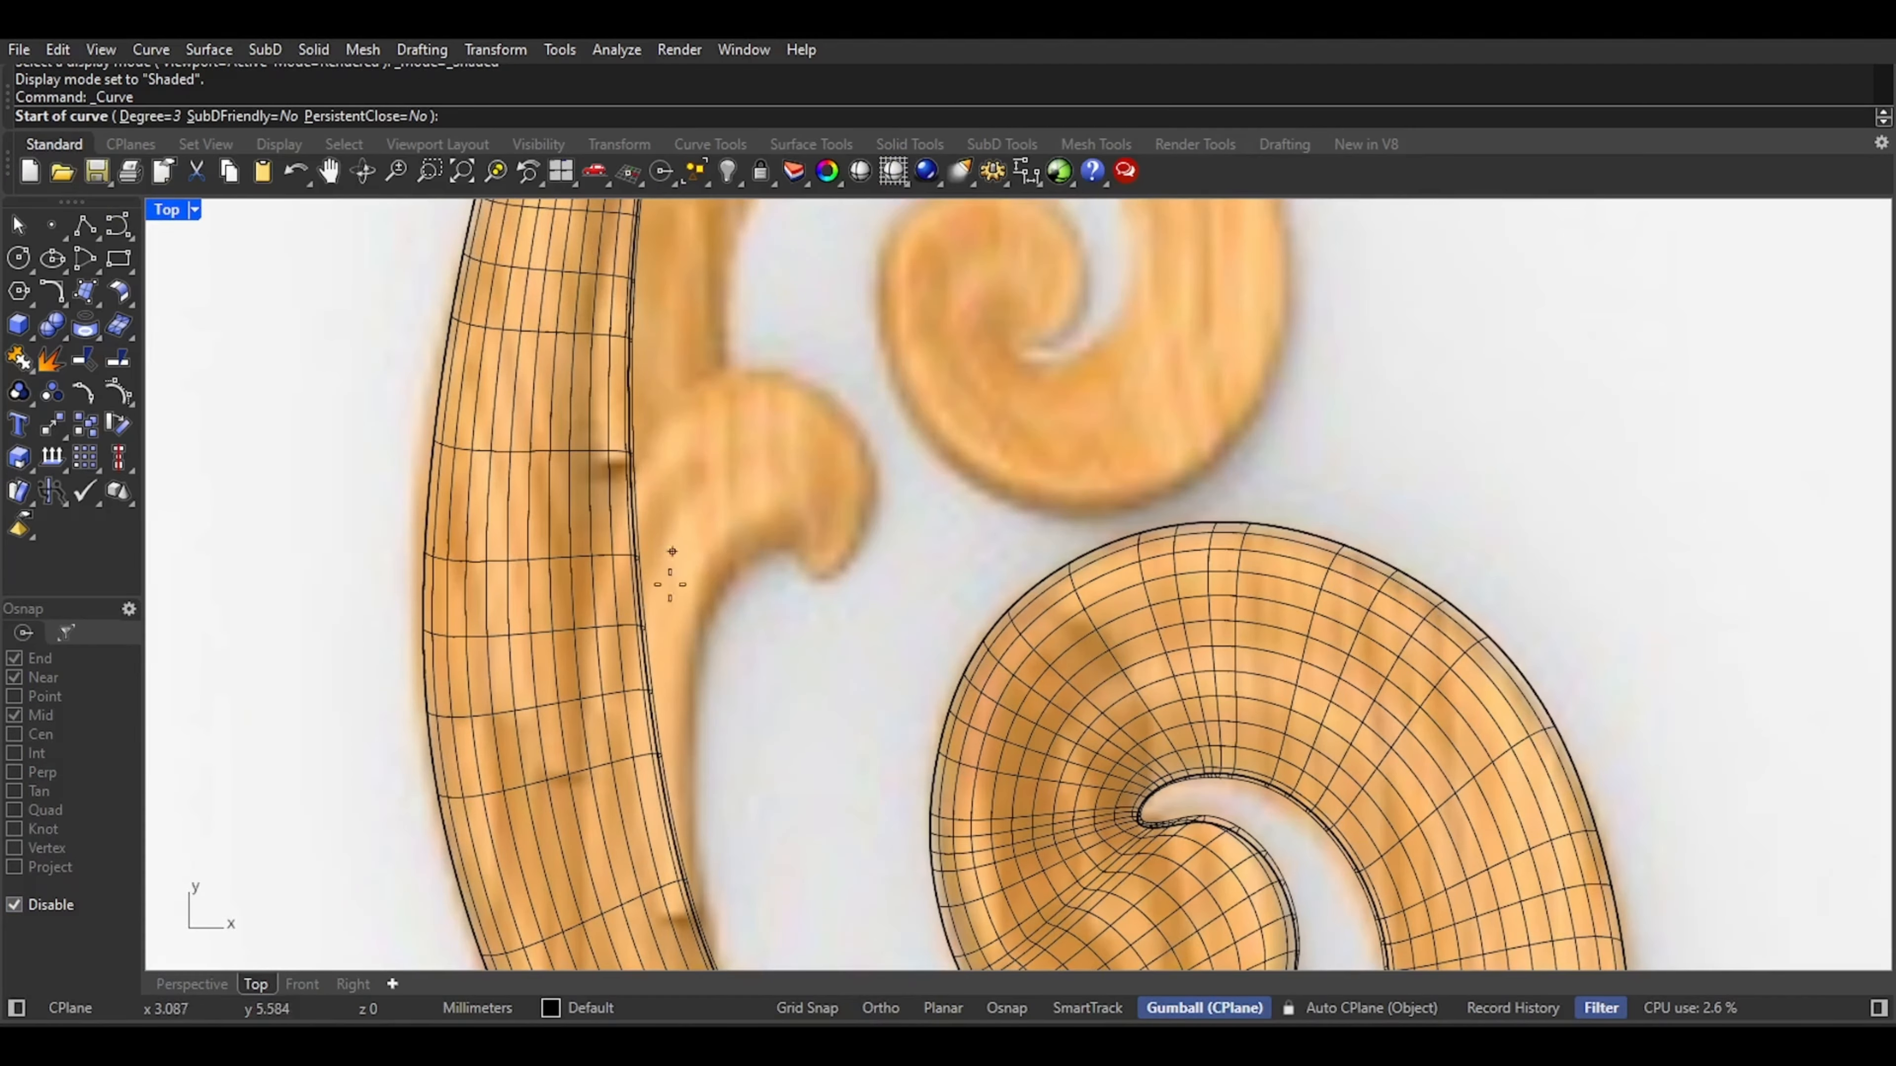
right_click_drag(614, 735, 653, 464)
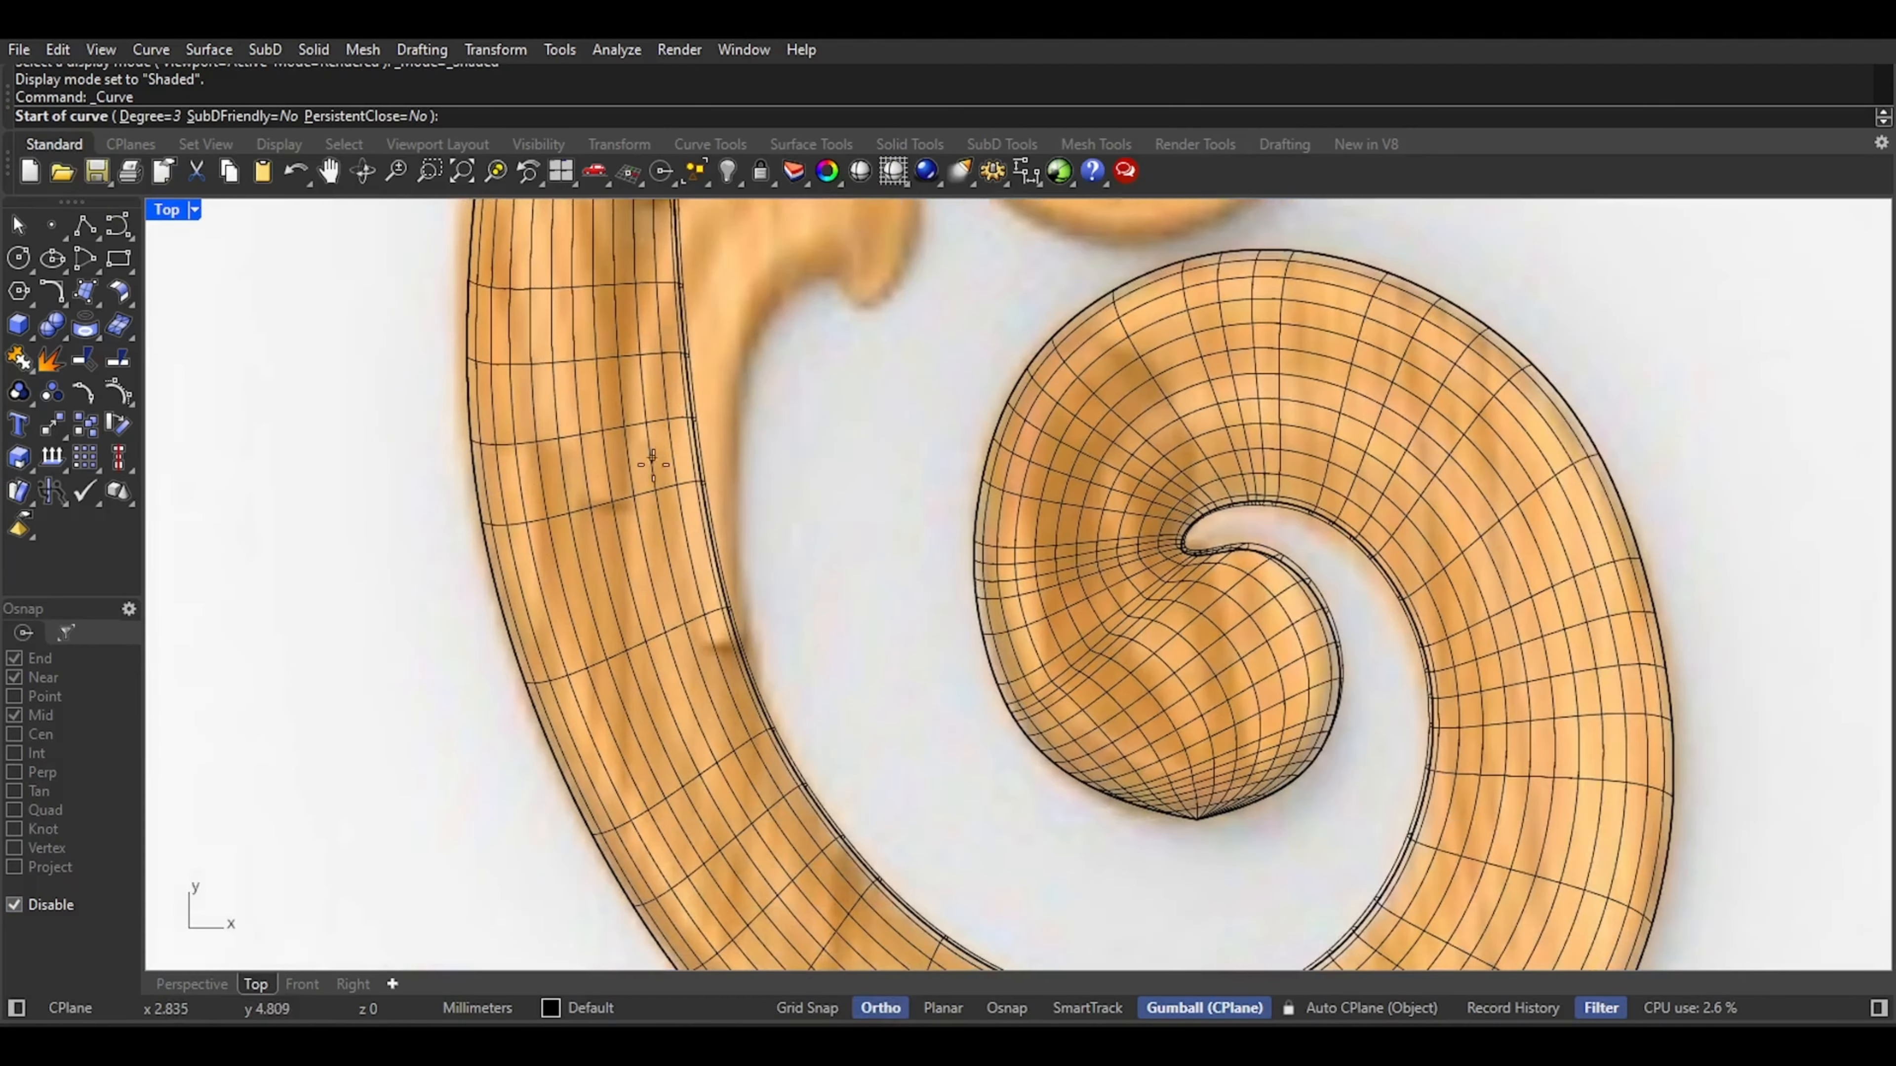
left_click(699, 795)
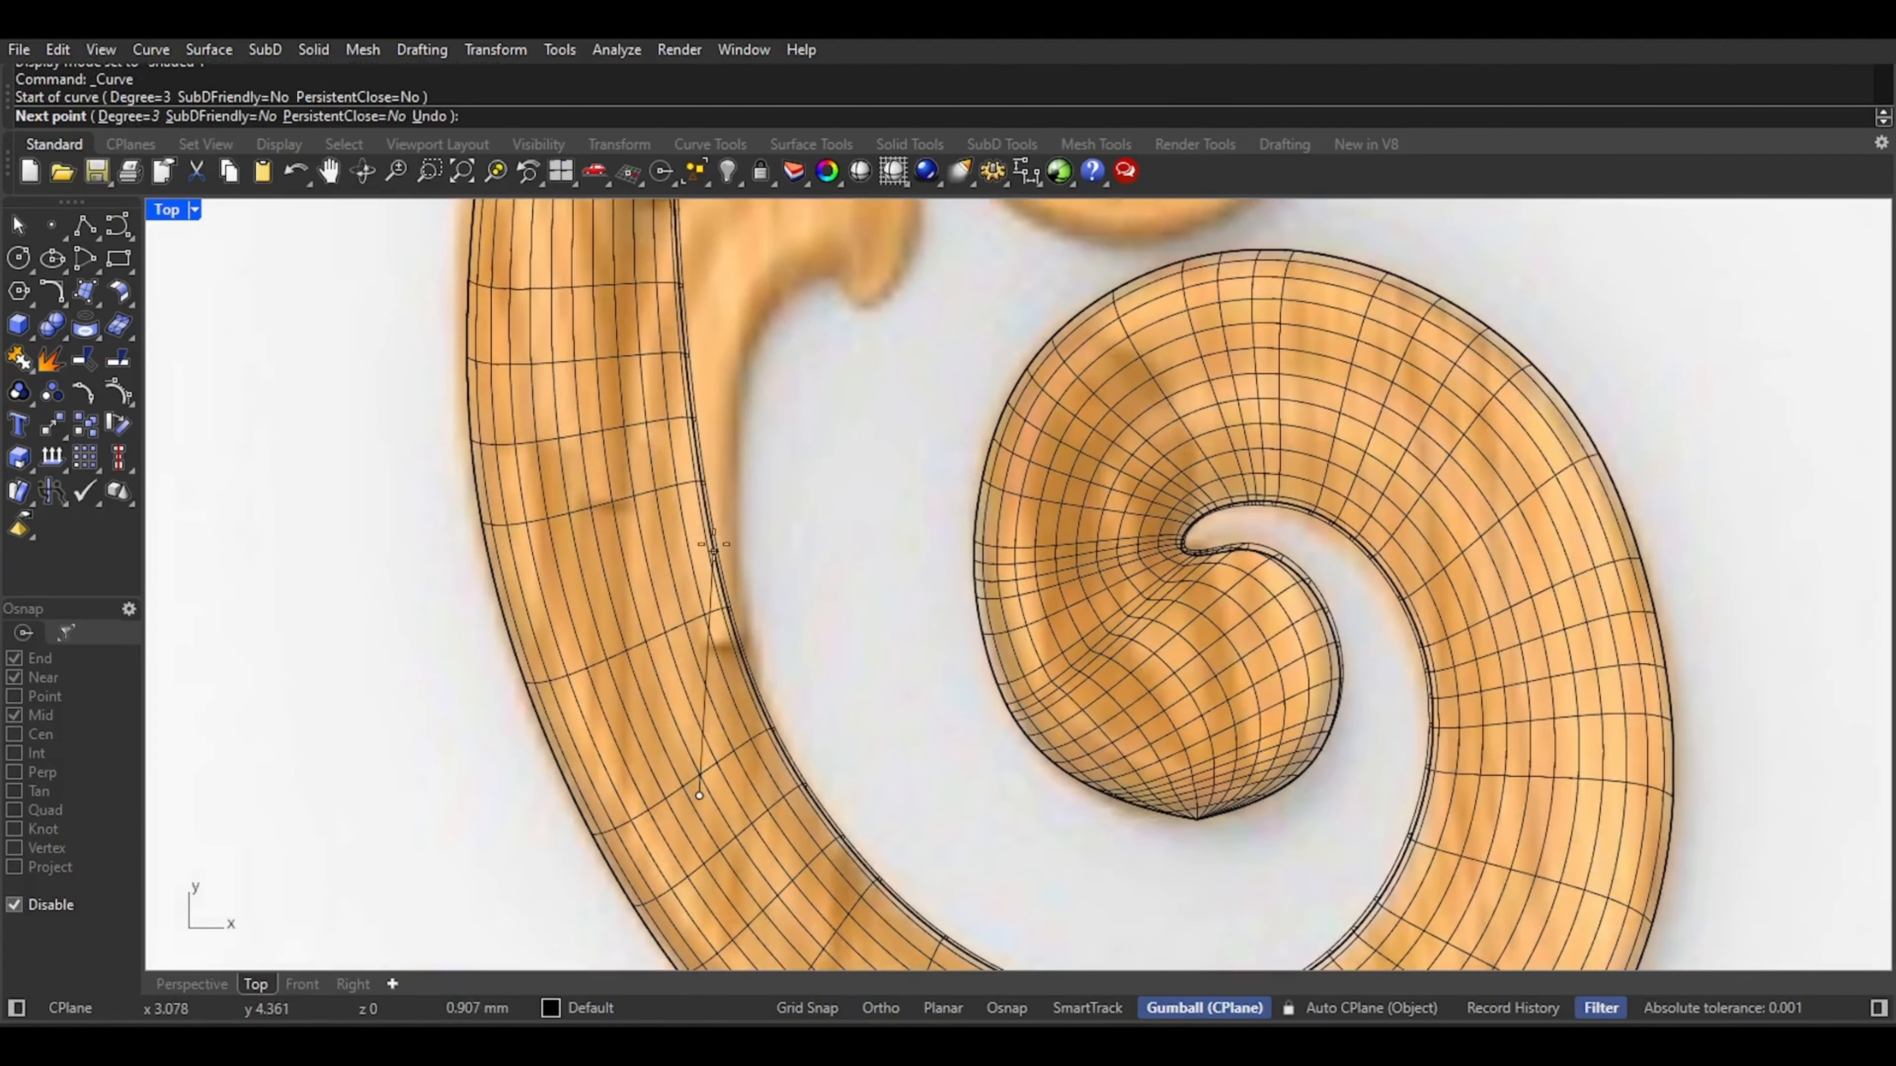
left_click(712, 514)
right_click_drag(746, 319, 736, 531)
left_click(737, 529)
scroll(788, 494, "up", 6)
left_click(835, 459)
left_click(876, 543)
left_click(904, 551)
right_click(951, 583)
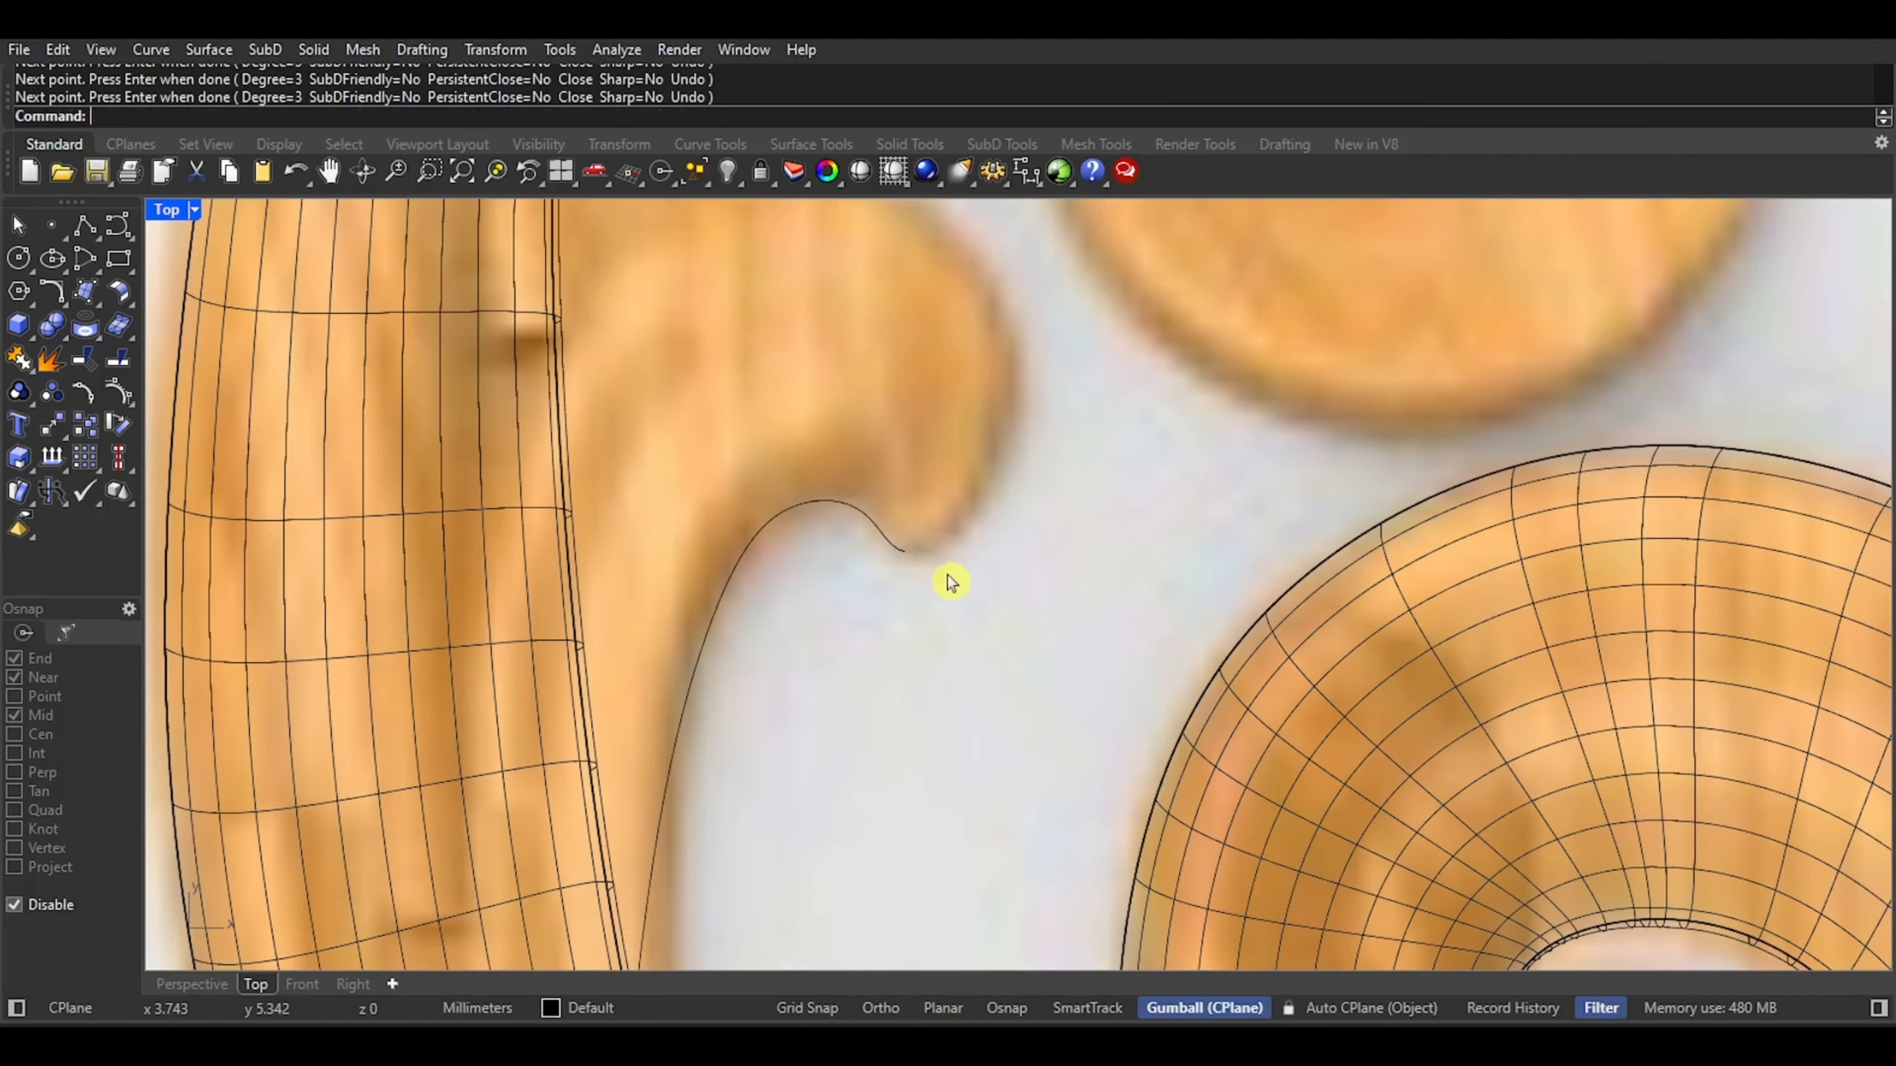
Start a second curve snapped to the small leaf's tip and trace it around the leaf's rounded outer edge
right_click(948, 576)
left_click(58, 906)
left_click(905, 551)
left_click(996, 497)
right_click_drag(1016, 344, 997, 524)
left_click(999, 532)
left_click(961, 403)
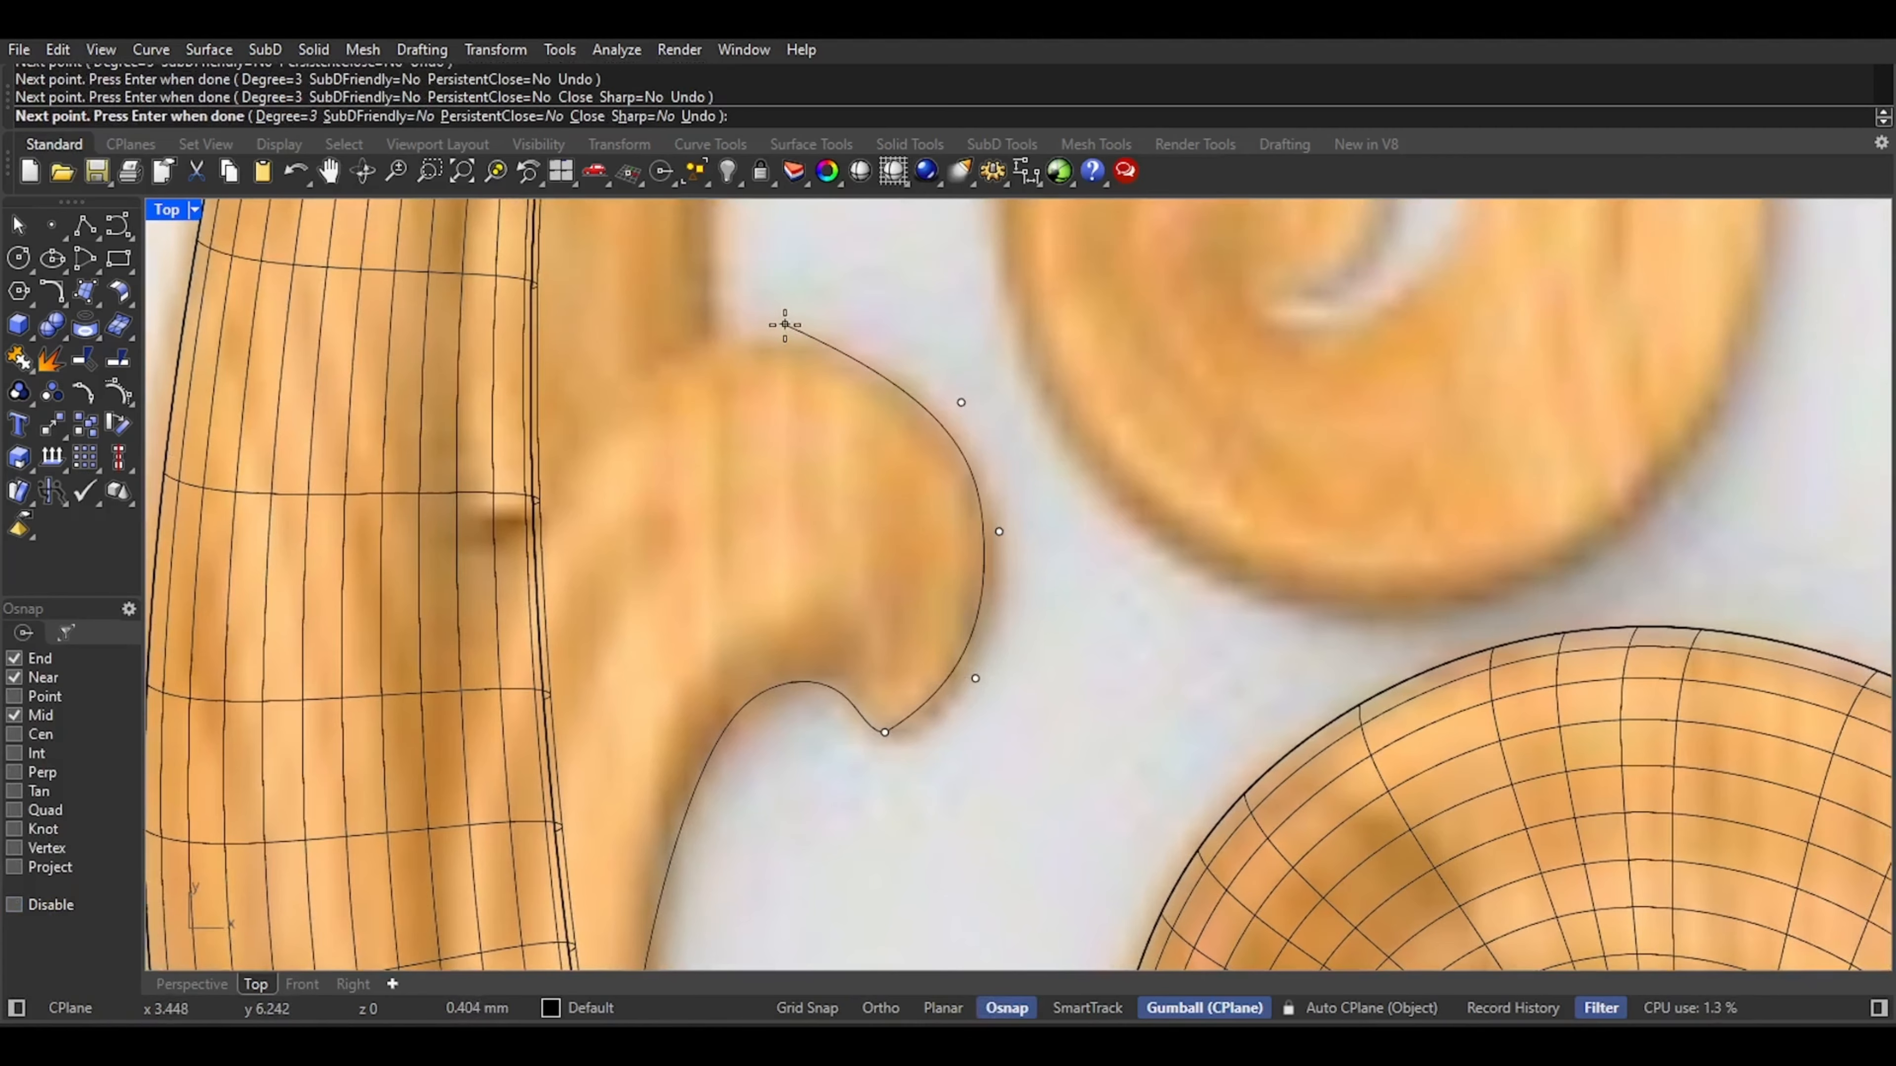
left_click(817, 327)
left_click(676, 350)
Continue the leaf's outer curve without object snaps down inside the scroll stem, and finish it near the first curve's start
left_click(53, 906)
right_click_drag(550, 607, 624, 437)
scroll(624, 437, "down", 6)
left_click(612, 377)
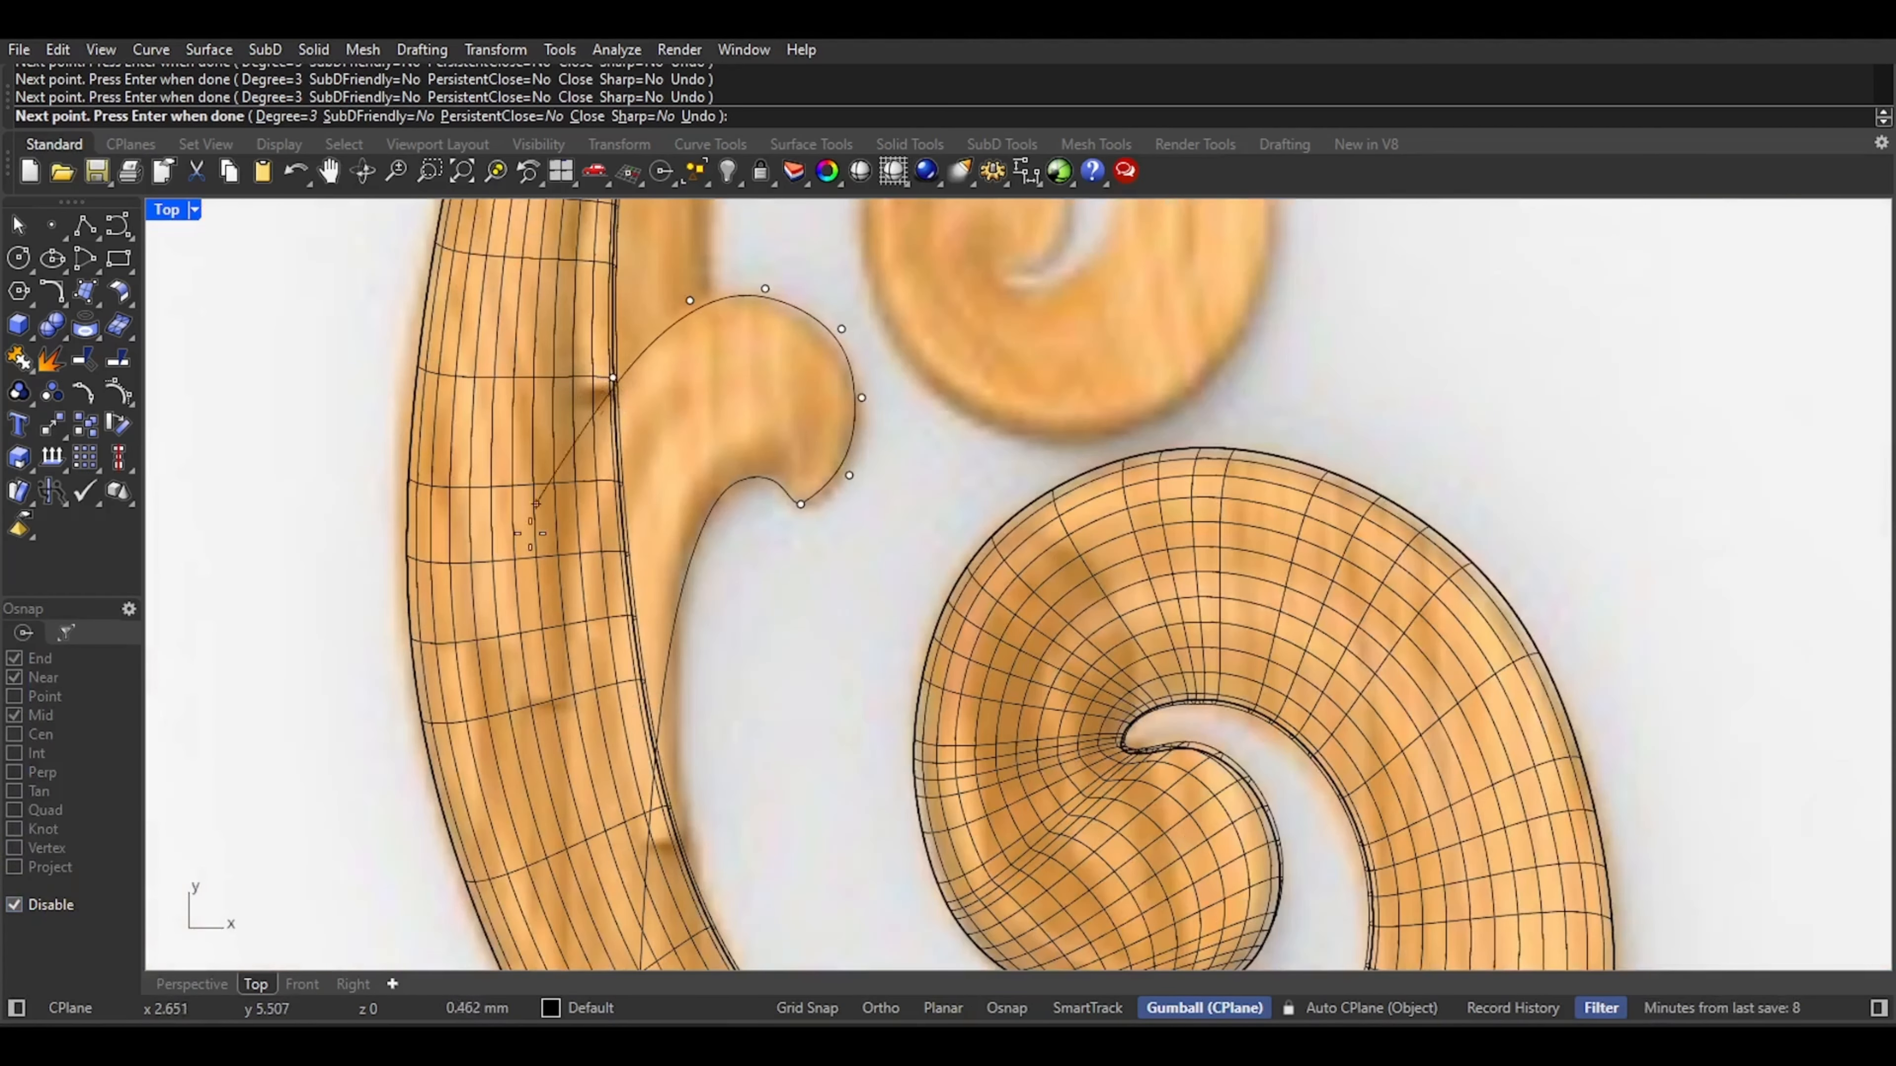
left_click(524, 614)
right_click_drag(577, 963, 617, 730)
scroll(627, 746, "up", 11)
left_click(681, 783)
right_click(683, 787)
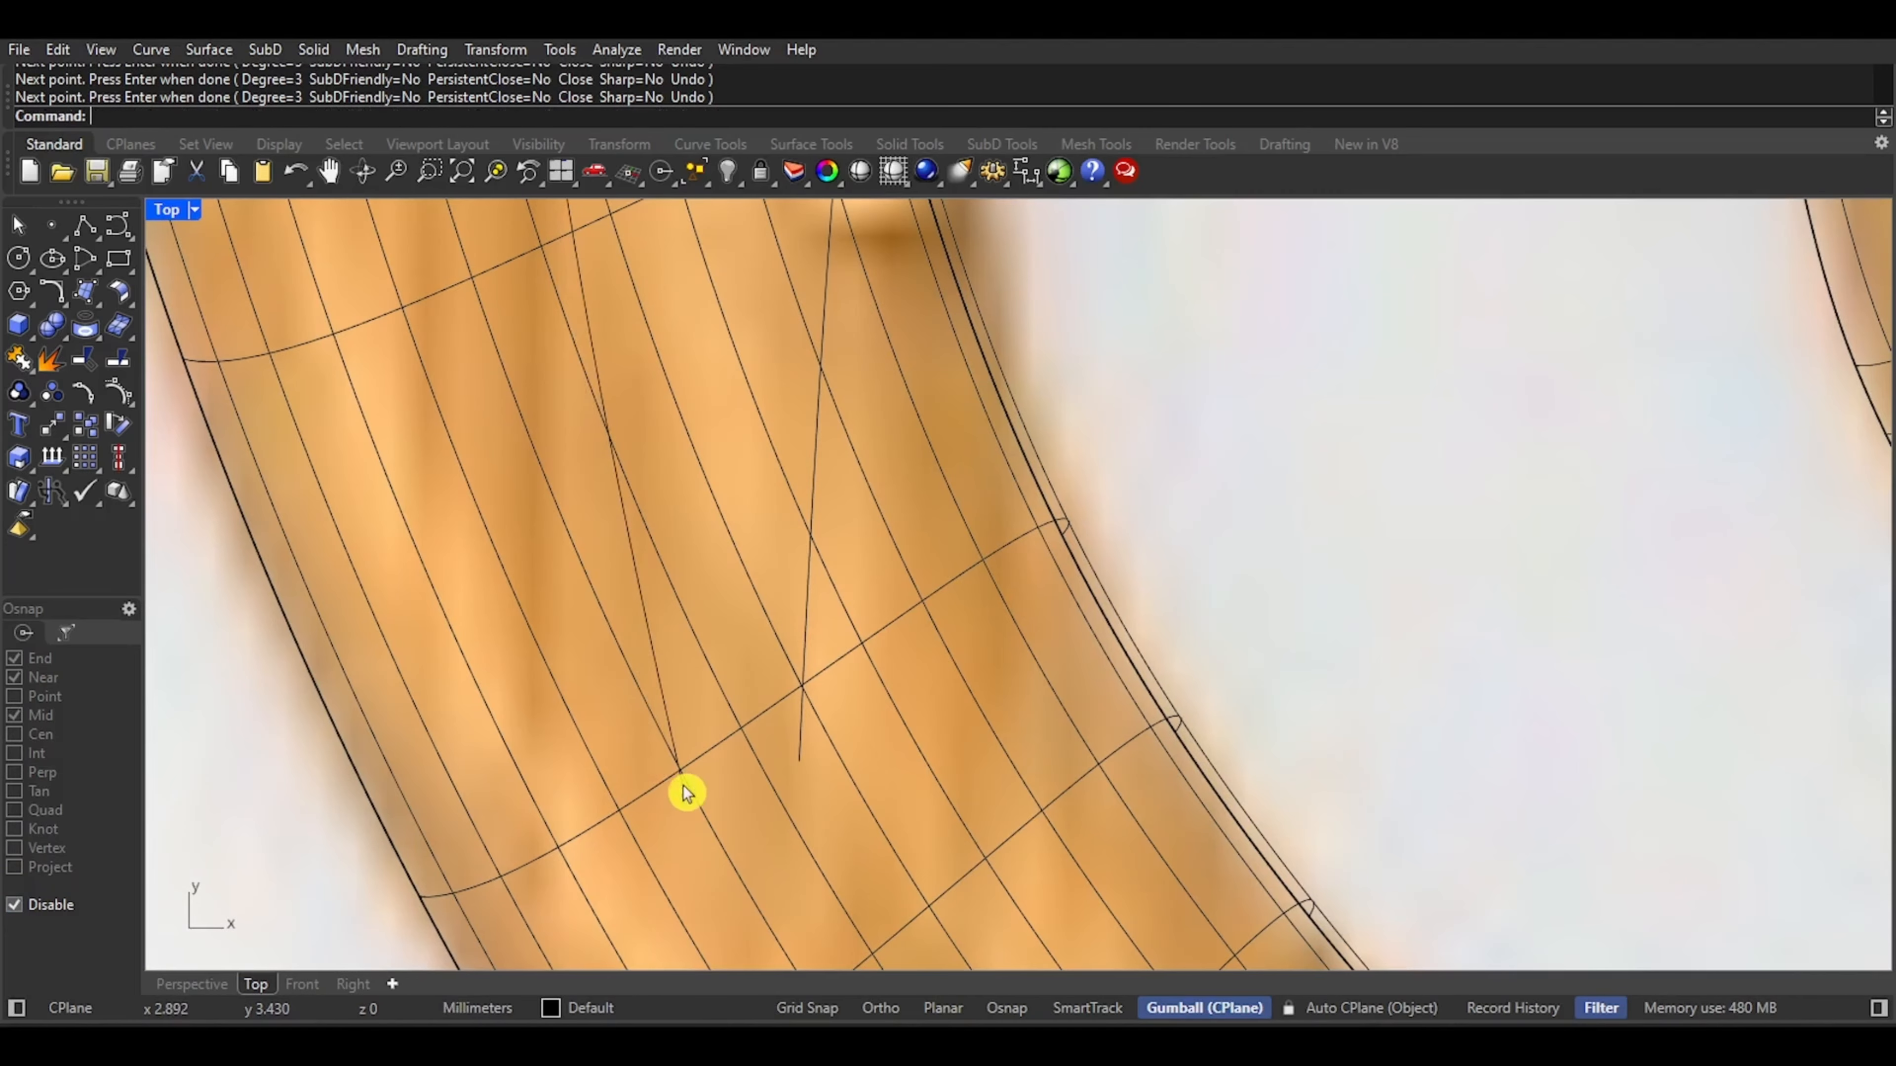
Trace a new curve from within the small leaf up the small spiral's inner edge and over its inner arc
scroll(684, 787, "down", 12)
right_click_drag(836, 321, 798, 588)
right_click_drag(812, 380, 782, 752)
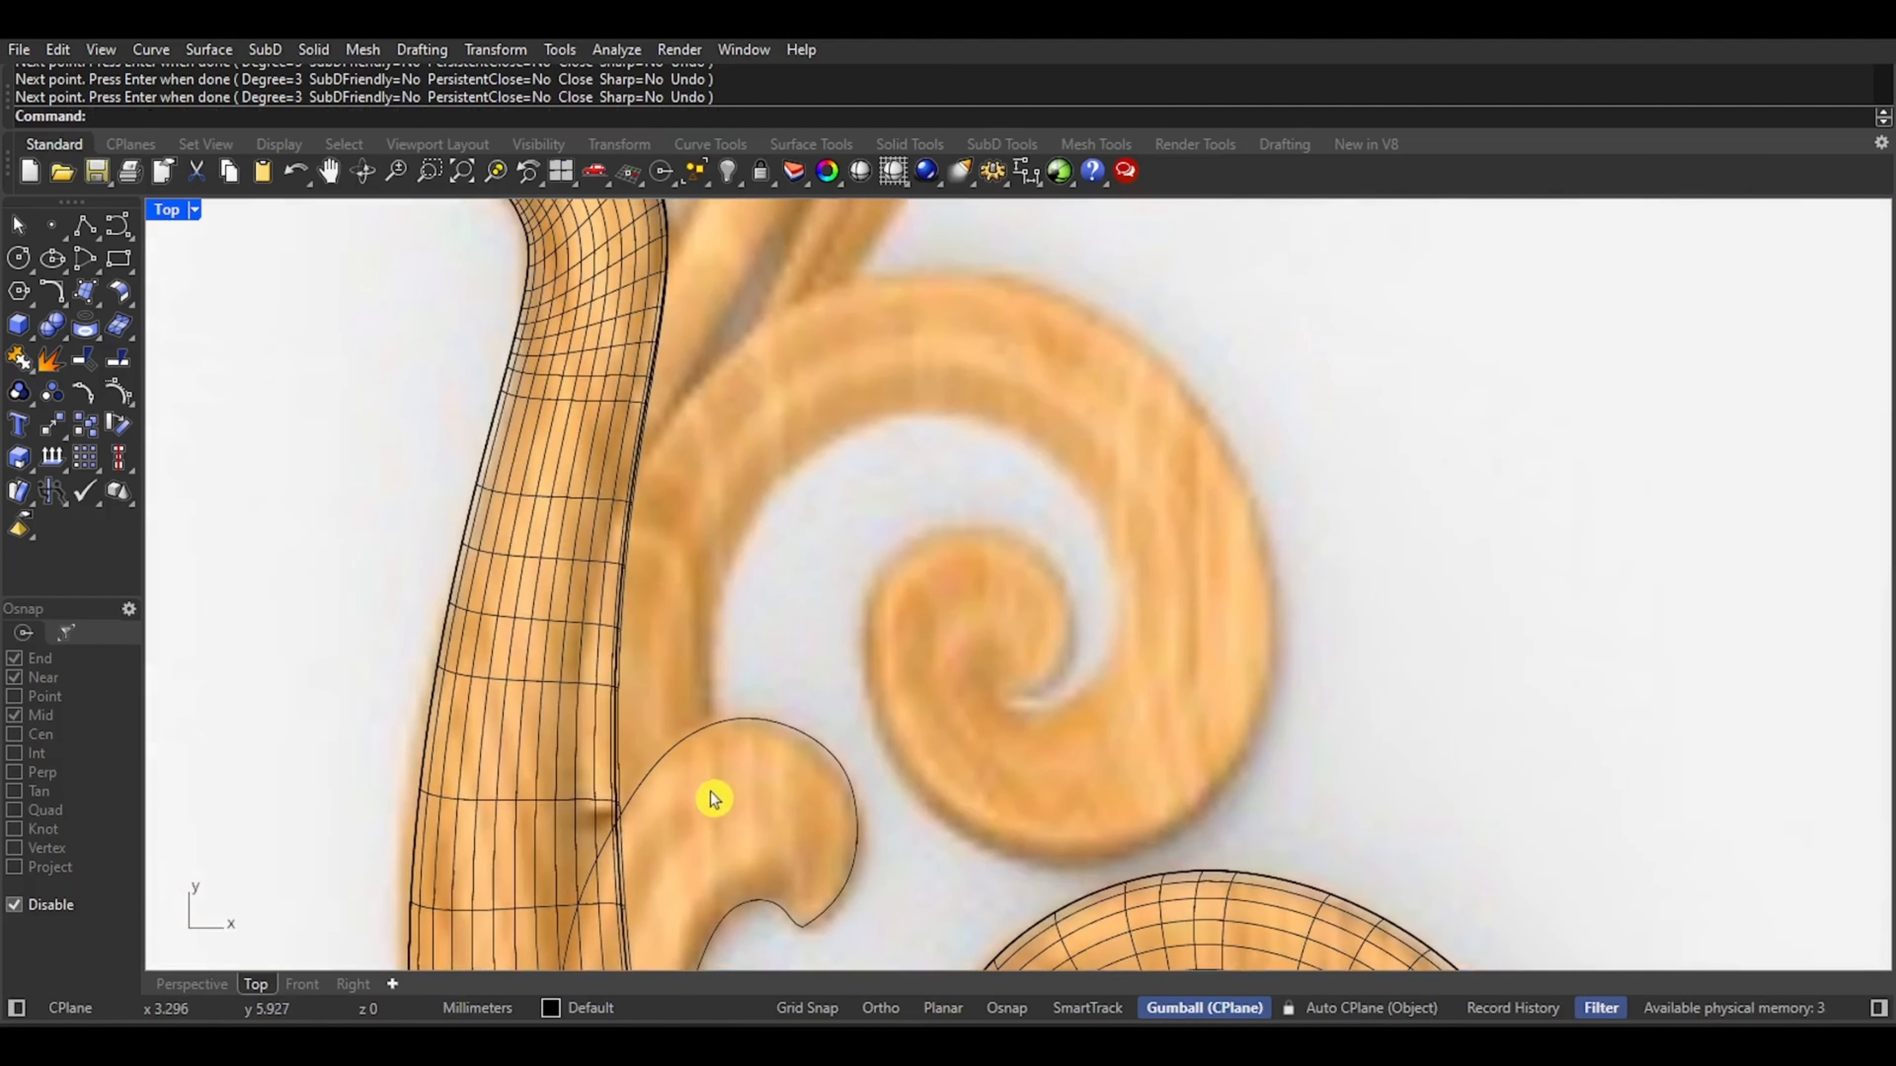
right_click(664, 869)
right_click_drag(651, 892, 658, 778, "shift")
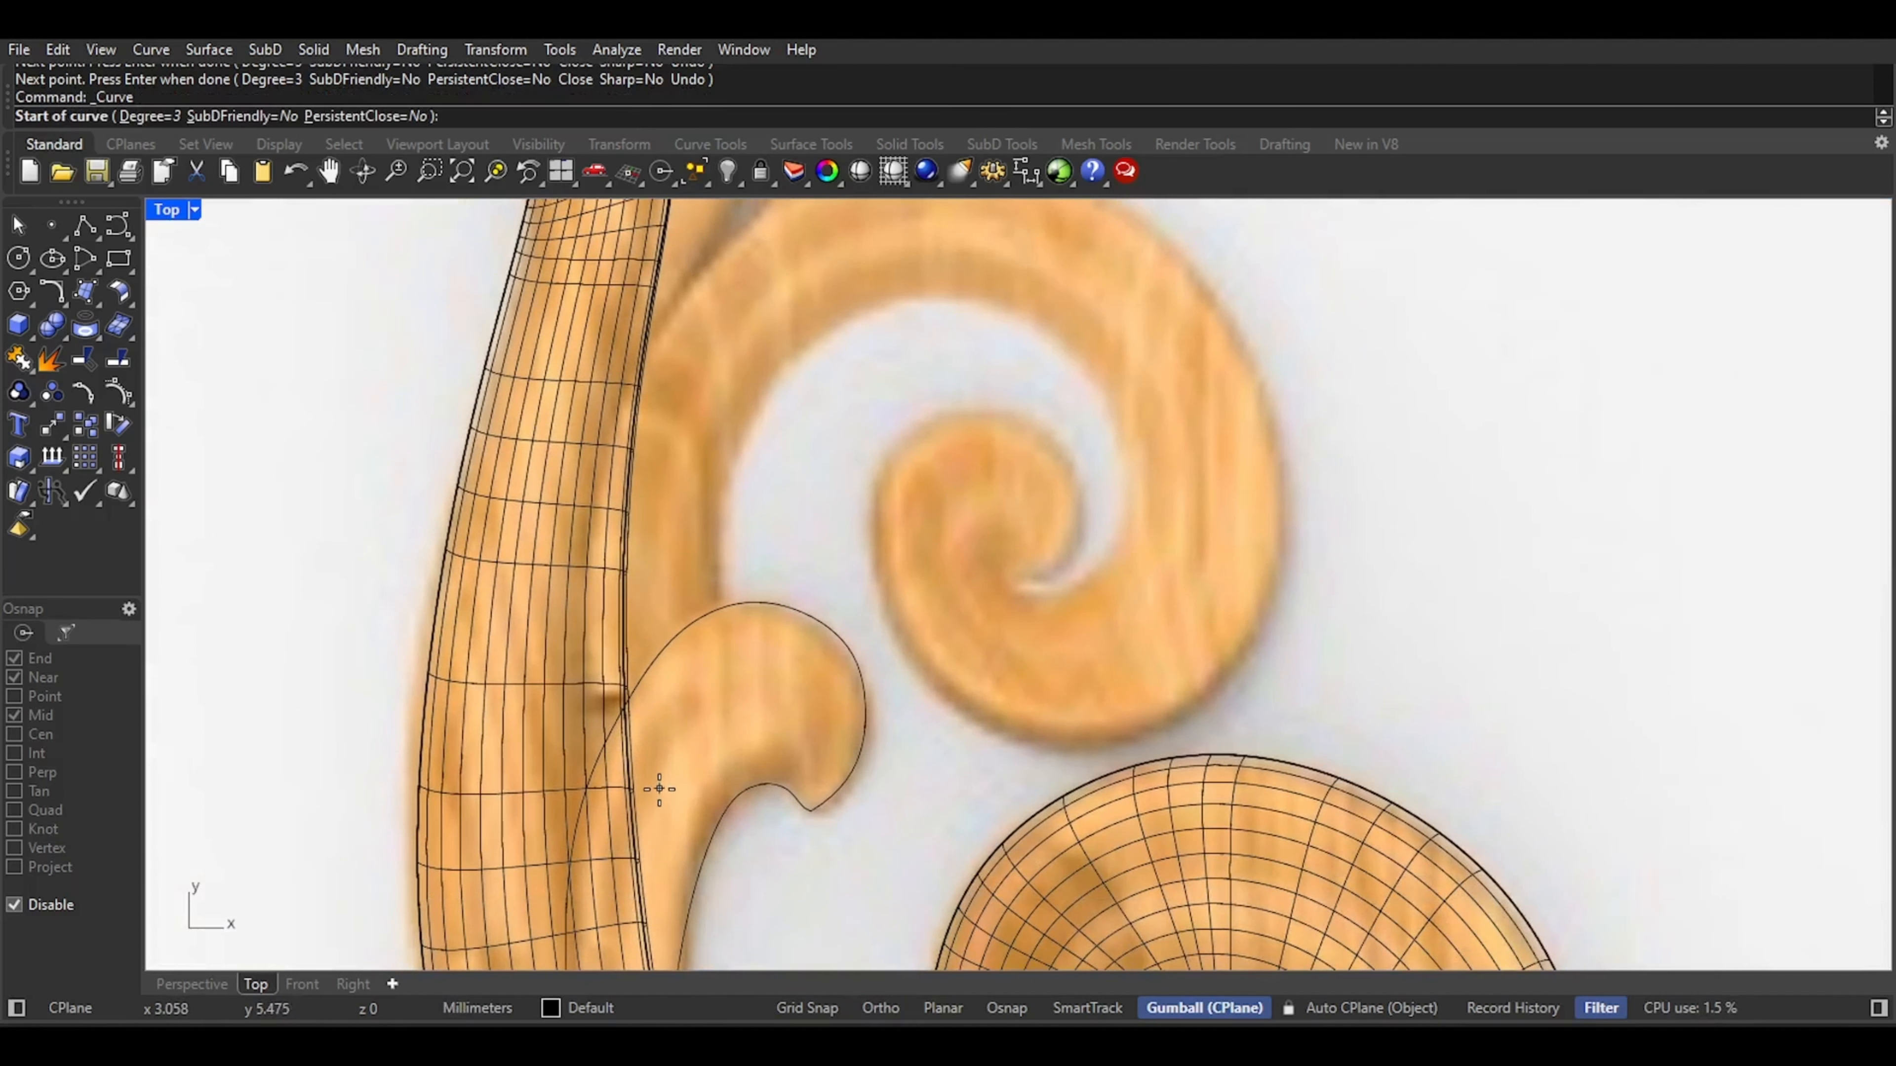
left_click(659, 790)
left_click(706, 557)
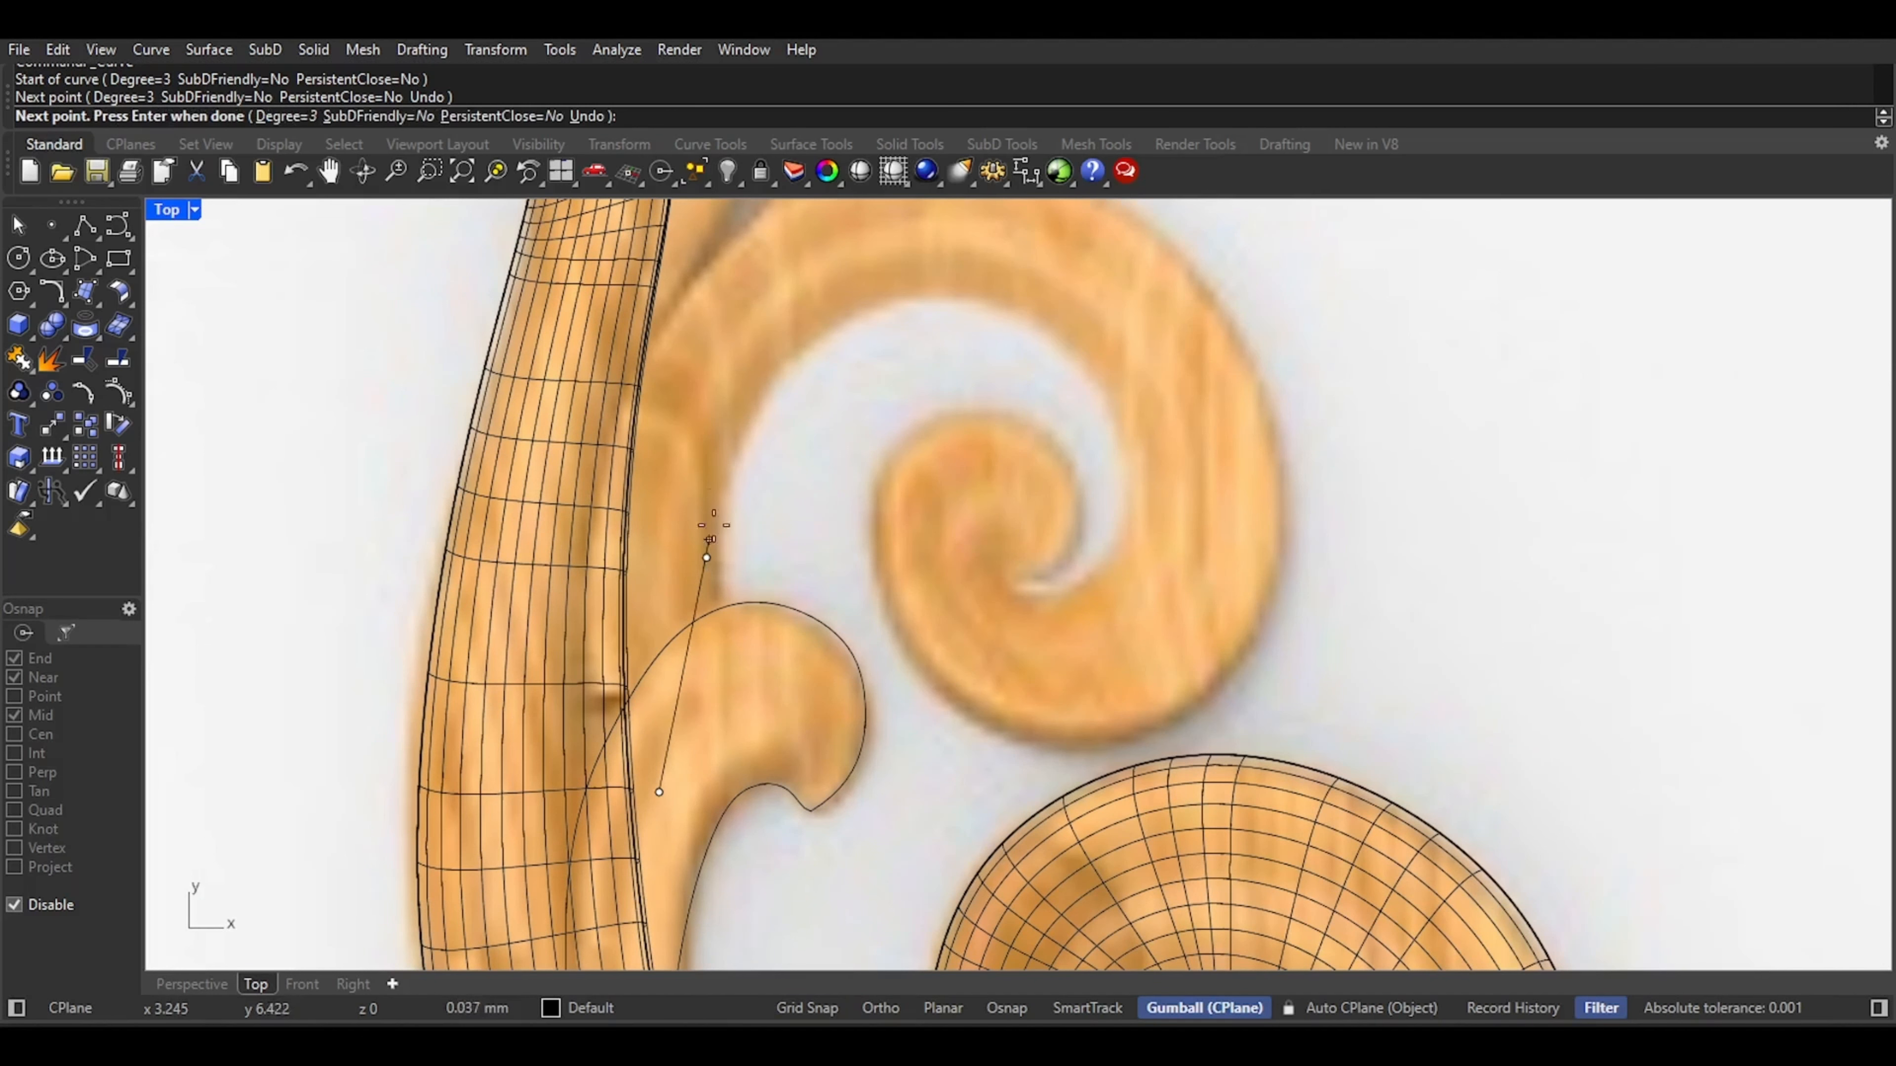
left_click(757, 376)
left_click(843, 304)
left_click(990, 294)
left_click(1081, 364)
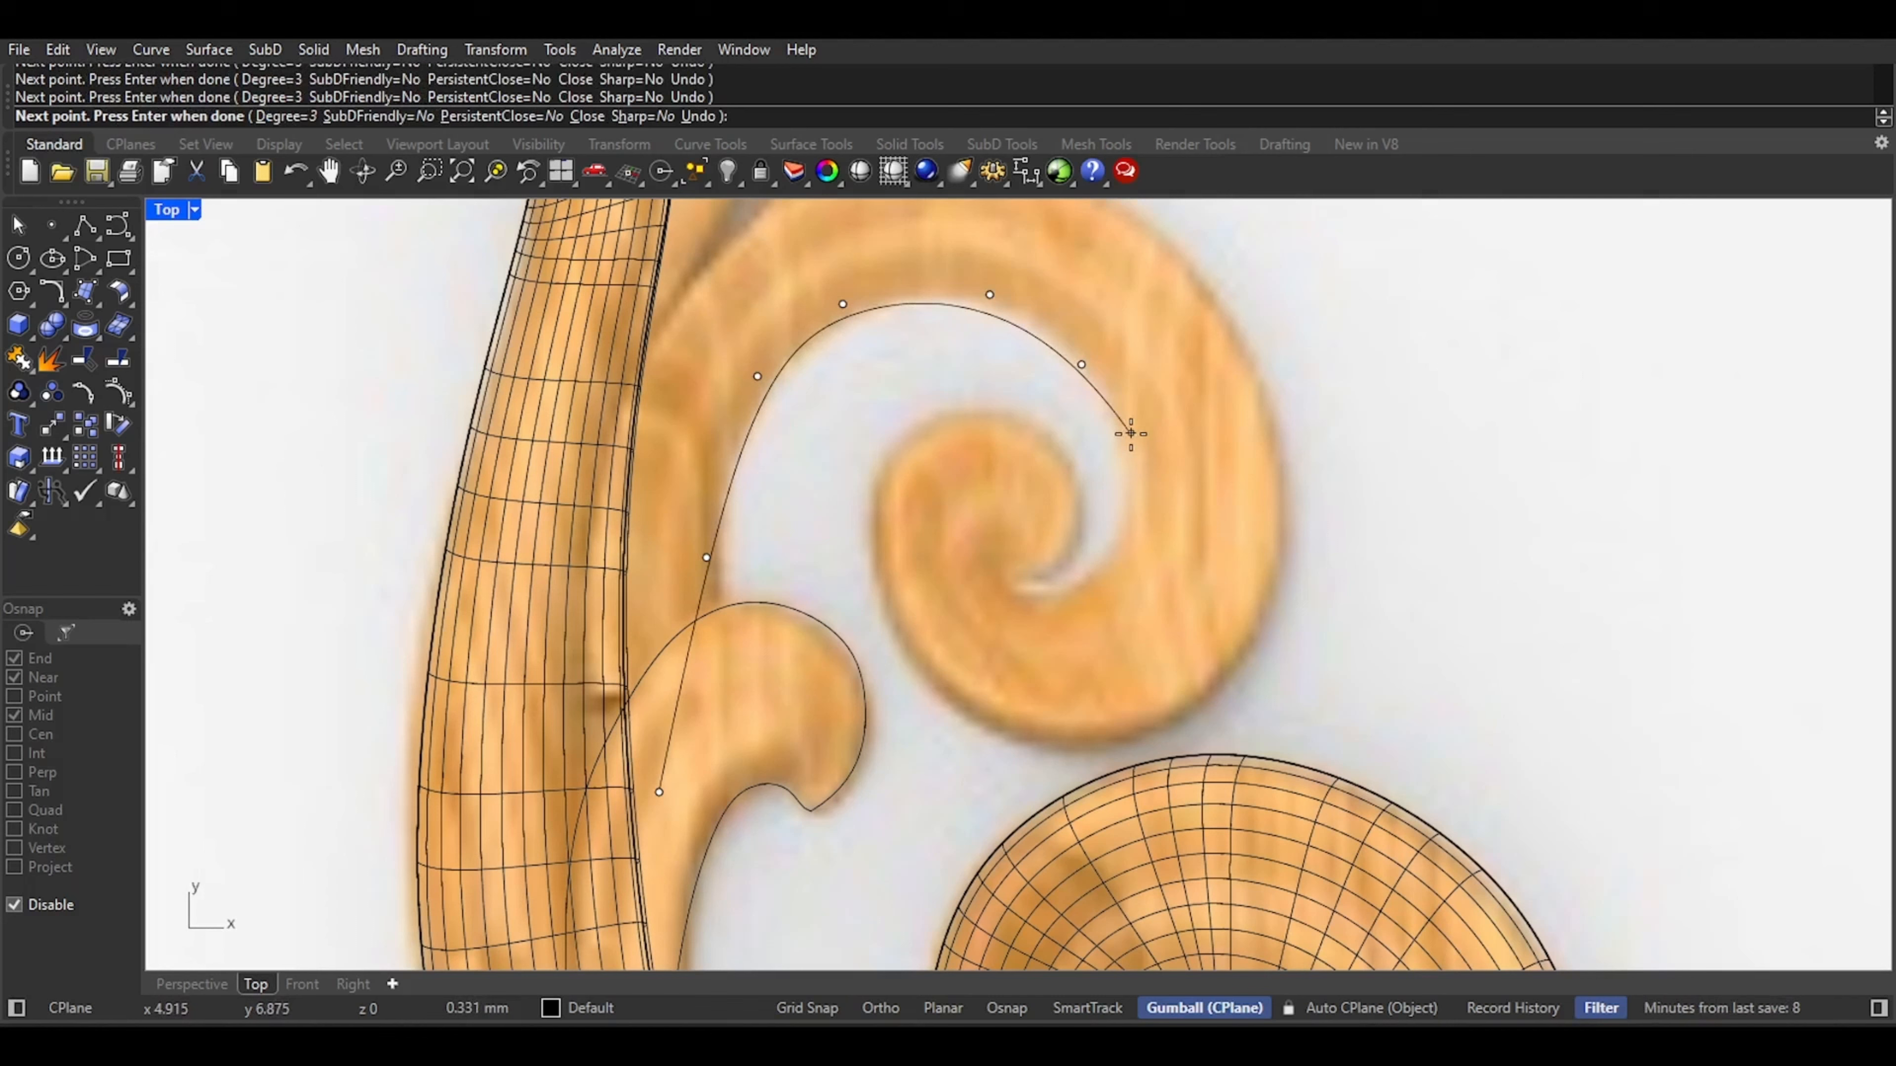
Continue the curve around the hooked end of the small spiral's gap and over its centre, and finish it
left_click(1107, 577)
left_click(1059, 601)
left_click(1031, 594)
left_click(1032, 575)
left_click(911, 428)
right_click(911, 428)
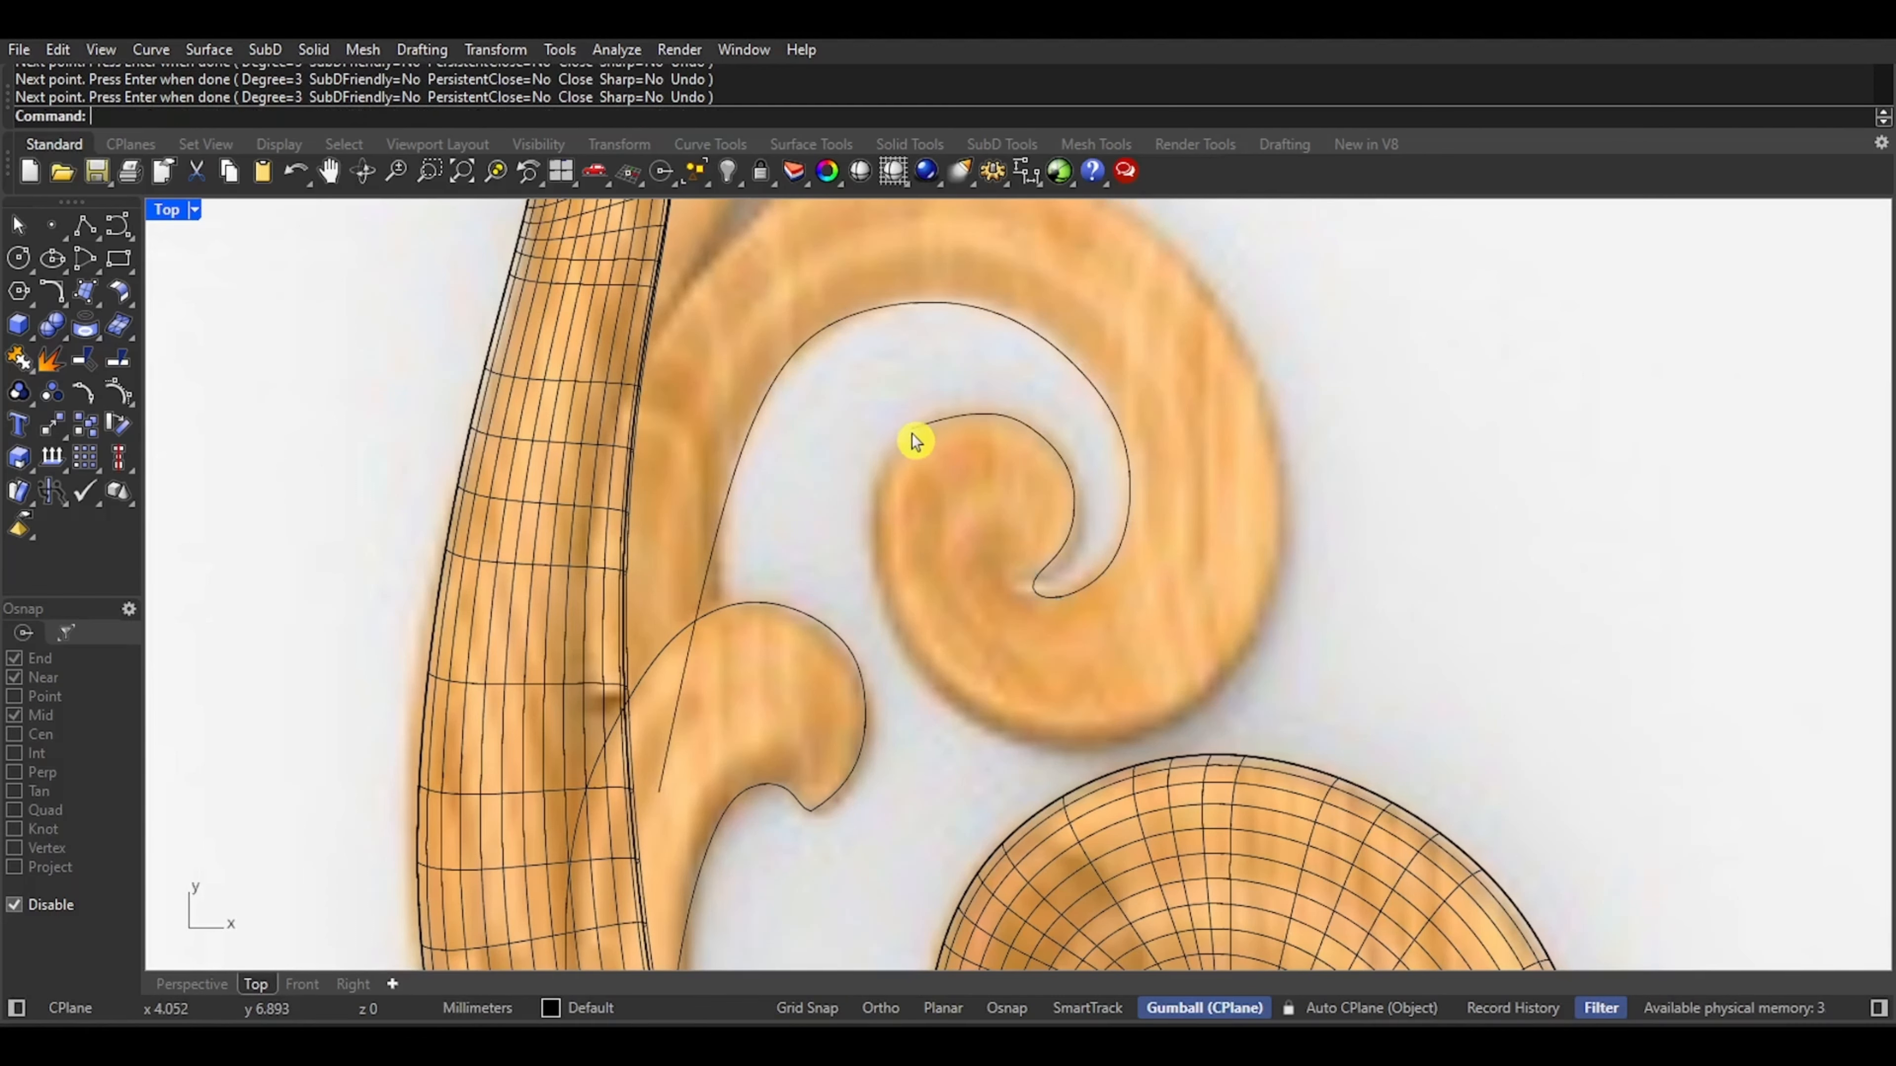
Enable object snaps and start a new curve at the end of the small spiral's inner curve
right_click(912, 437)
left_click(28, 900)
left_click(911, 428)
left_click(869, 477)
left_click(874, 608)
left_click(921, 676)
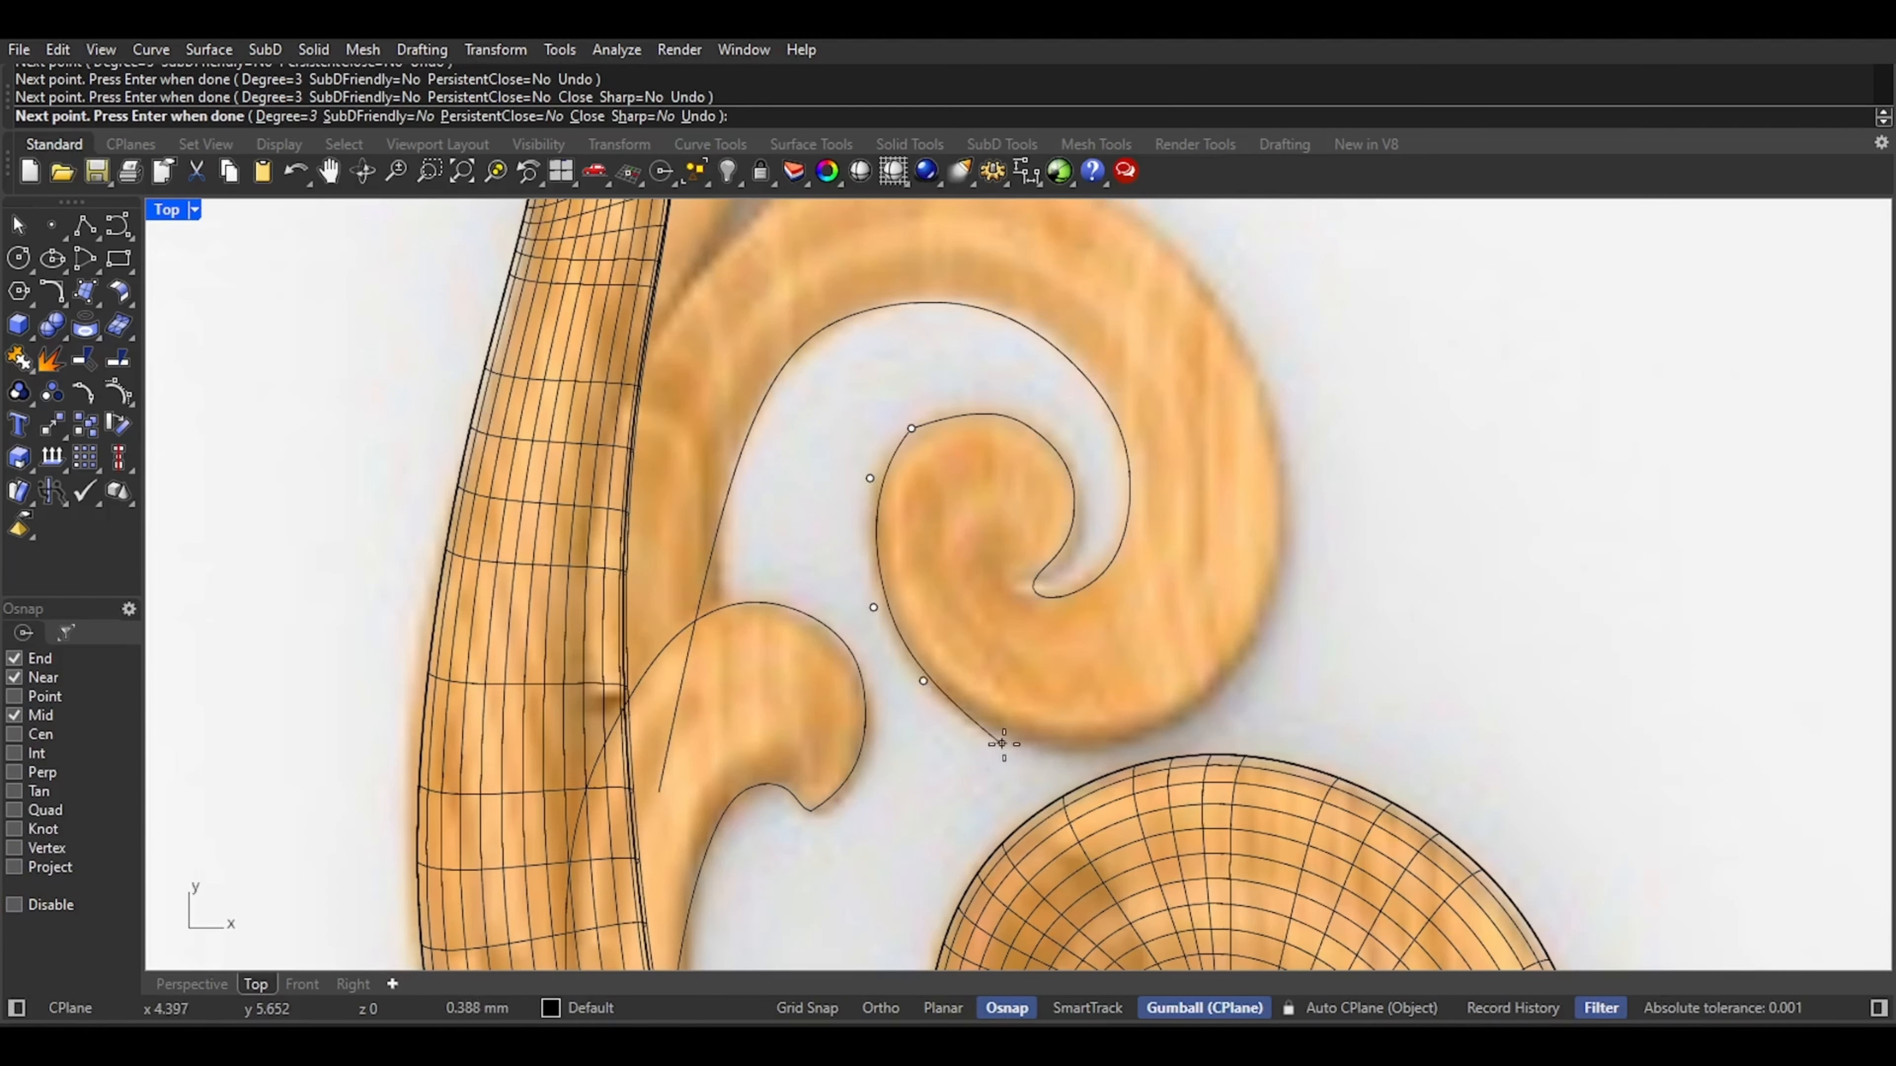
key("ctrl+z")
key("ctrl+z")
key("ctrl+z")
Trace the curve down the outside of the small spiral's head and around its underside to the outer side
scroll(873, 448, "up", 4)
left_click(873, 450)
left_click(855, 528)
left_click(870, 675)
left_click(992, 843)
right_click_drag(991, 843, 939, 703)
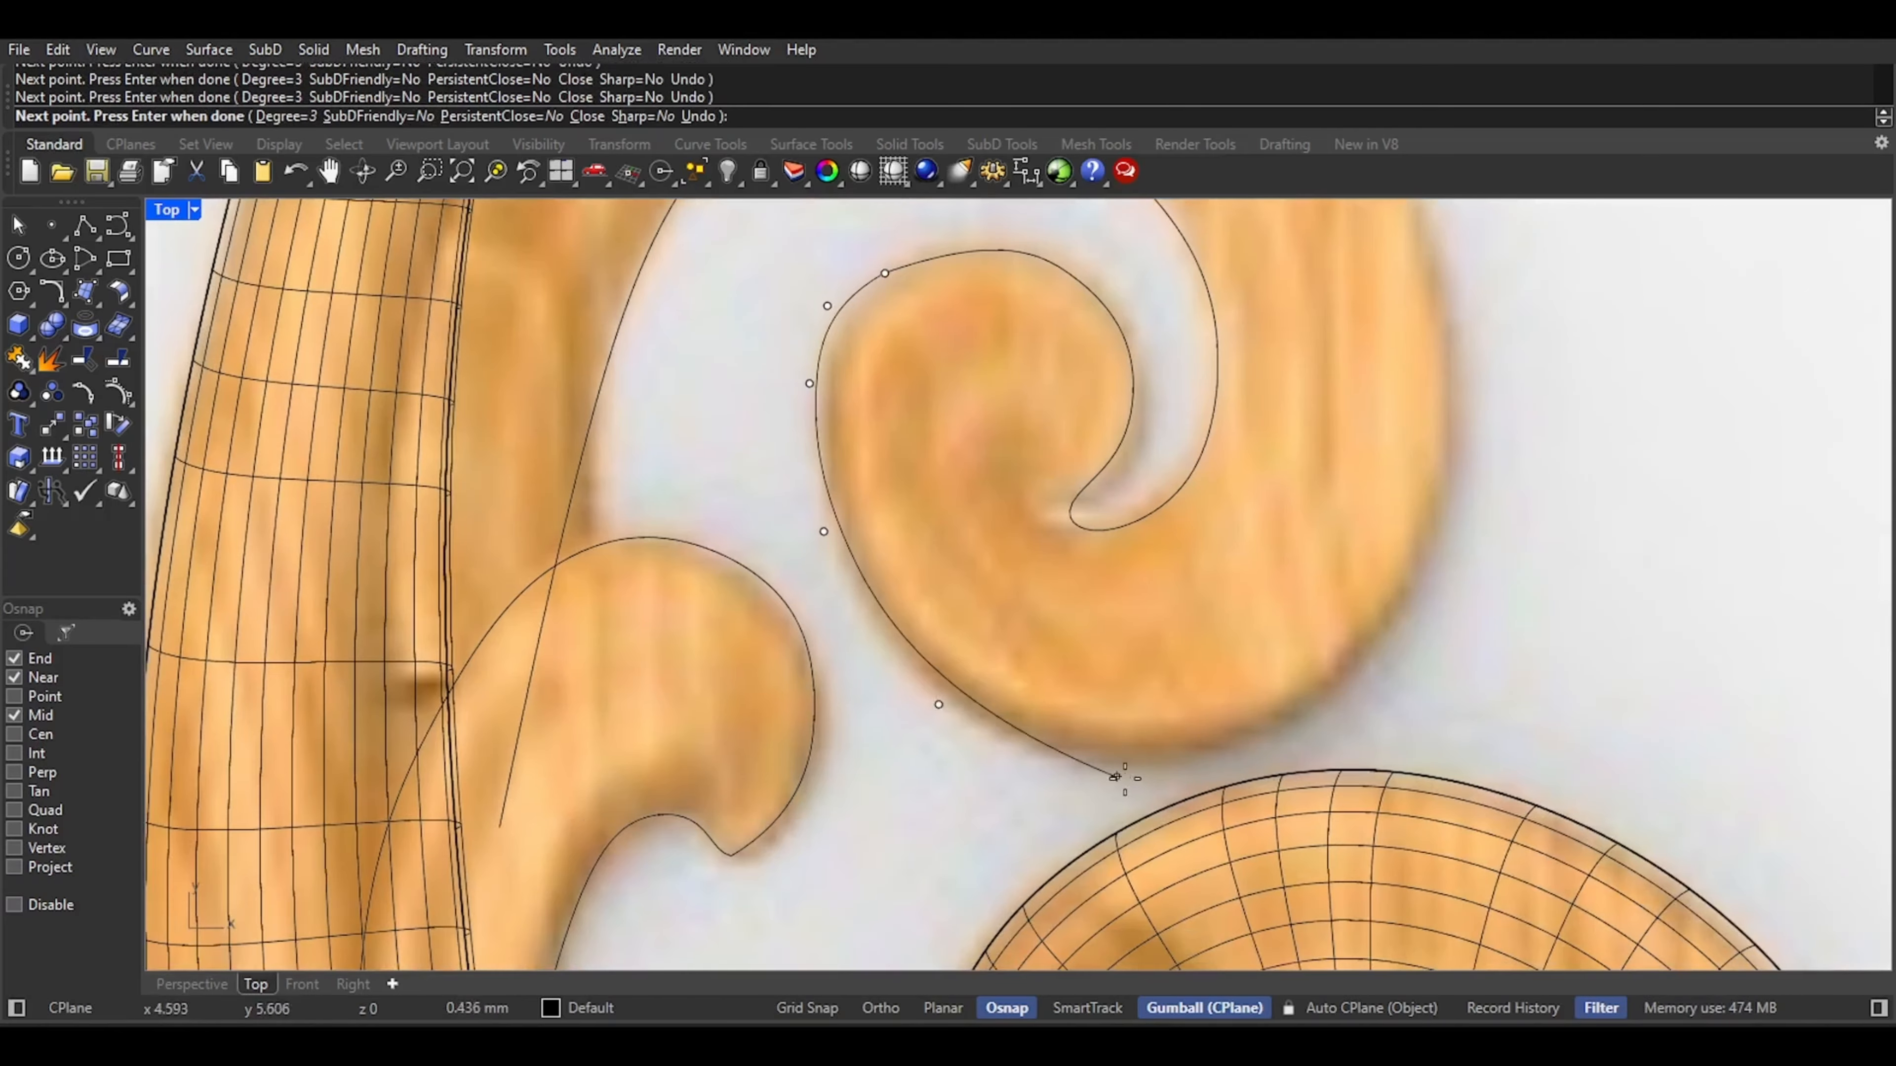
left_click(1121, 774)
left_click(1265, 743)
left_click(1409, 583)
Continue the curve up the small spiral's outer side and over its top towards the scroll stem
scroll(1409, 584, "down", 2)
right_click_drag(1409, 584, 1211, 799)
left_click(1151, 544)
left_click(982, 459)
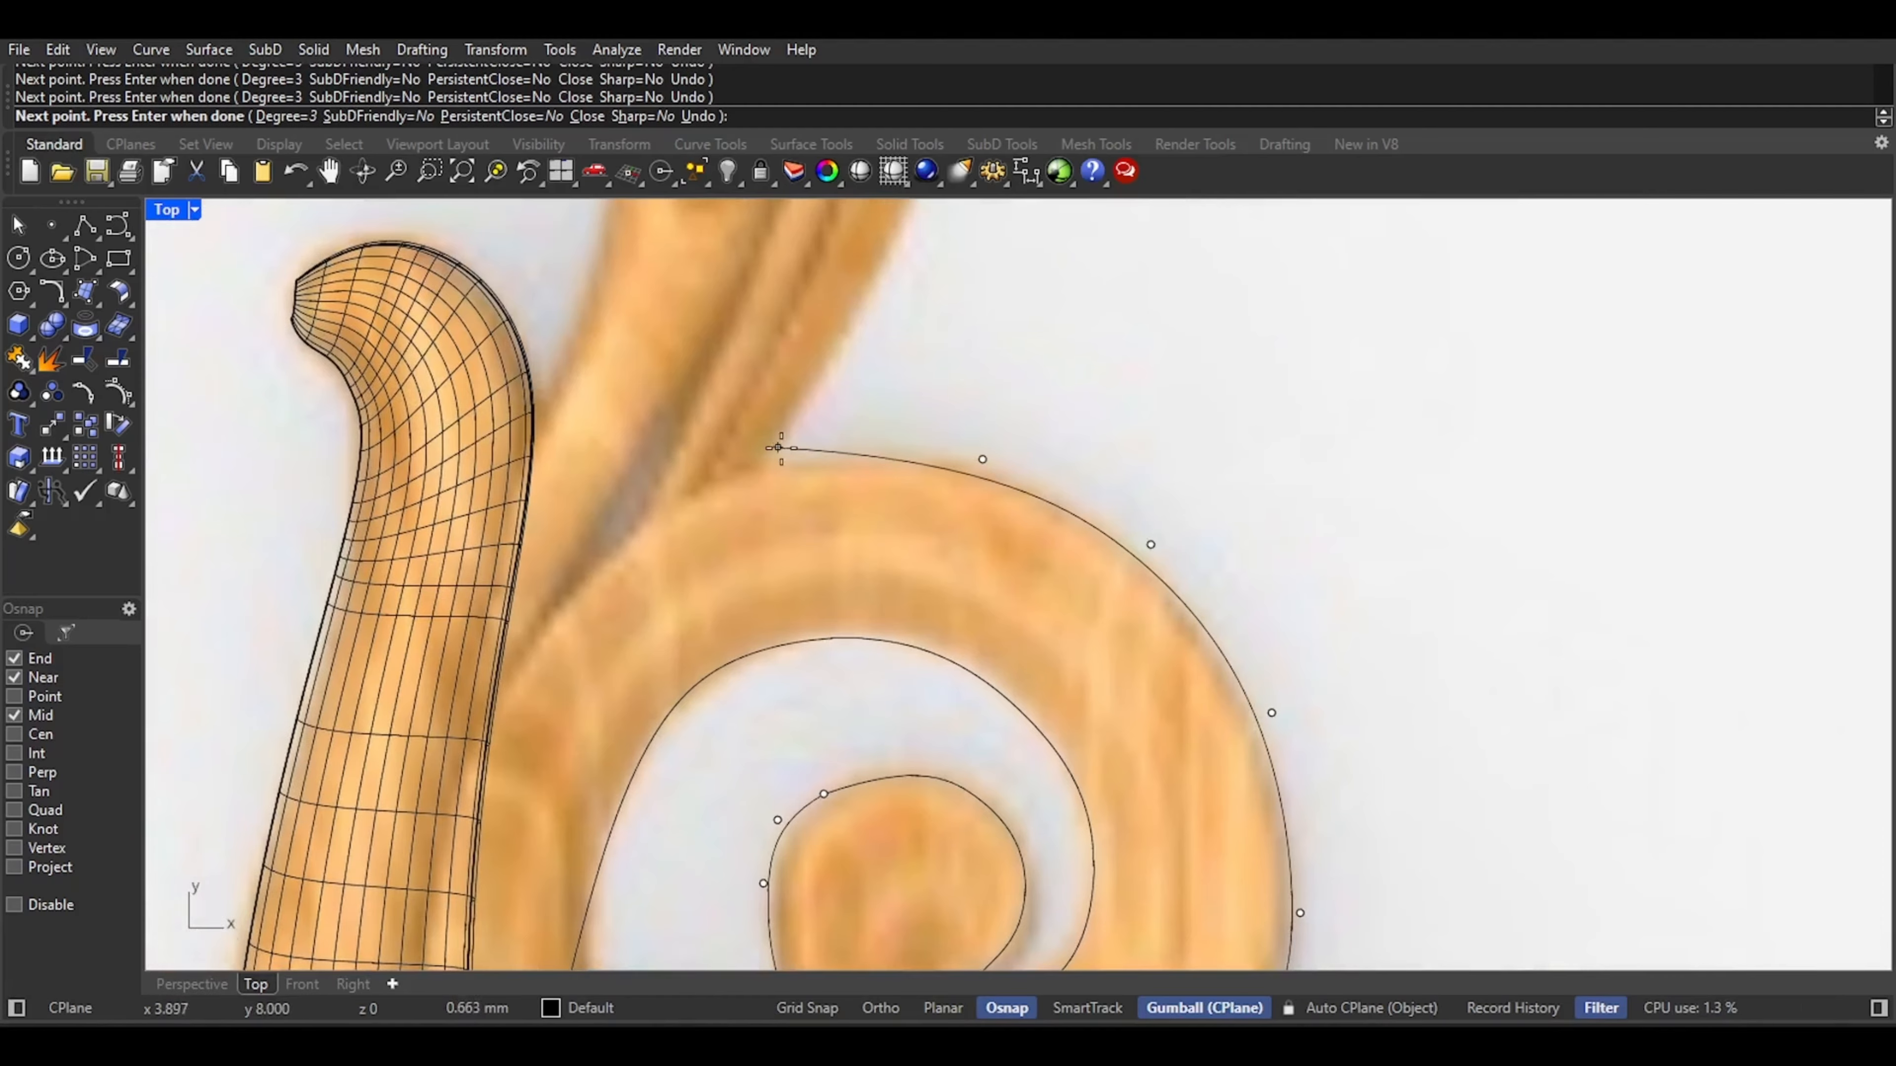
left_click(799, 450)
left_click(633, 525)
Disable object snaps, extend the small spiral's outer curve down inside the scroll stem, and finish it
right_click_drag(491, 696, 778, 475)
left_click(48, 904)
left_click(745, 441)
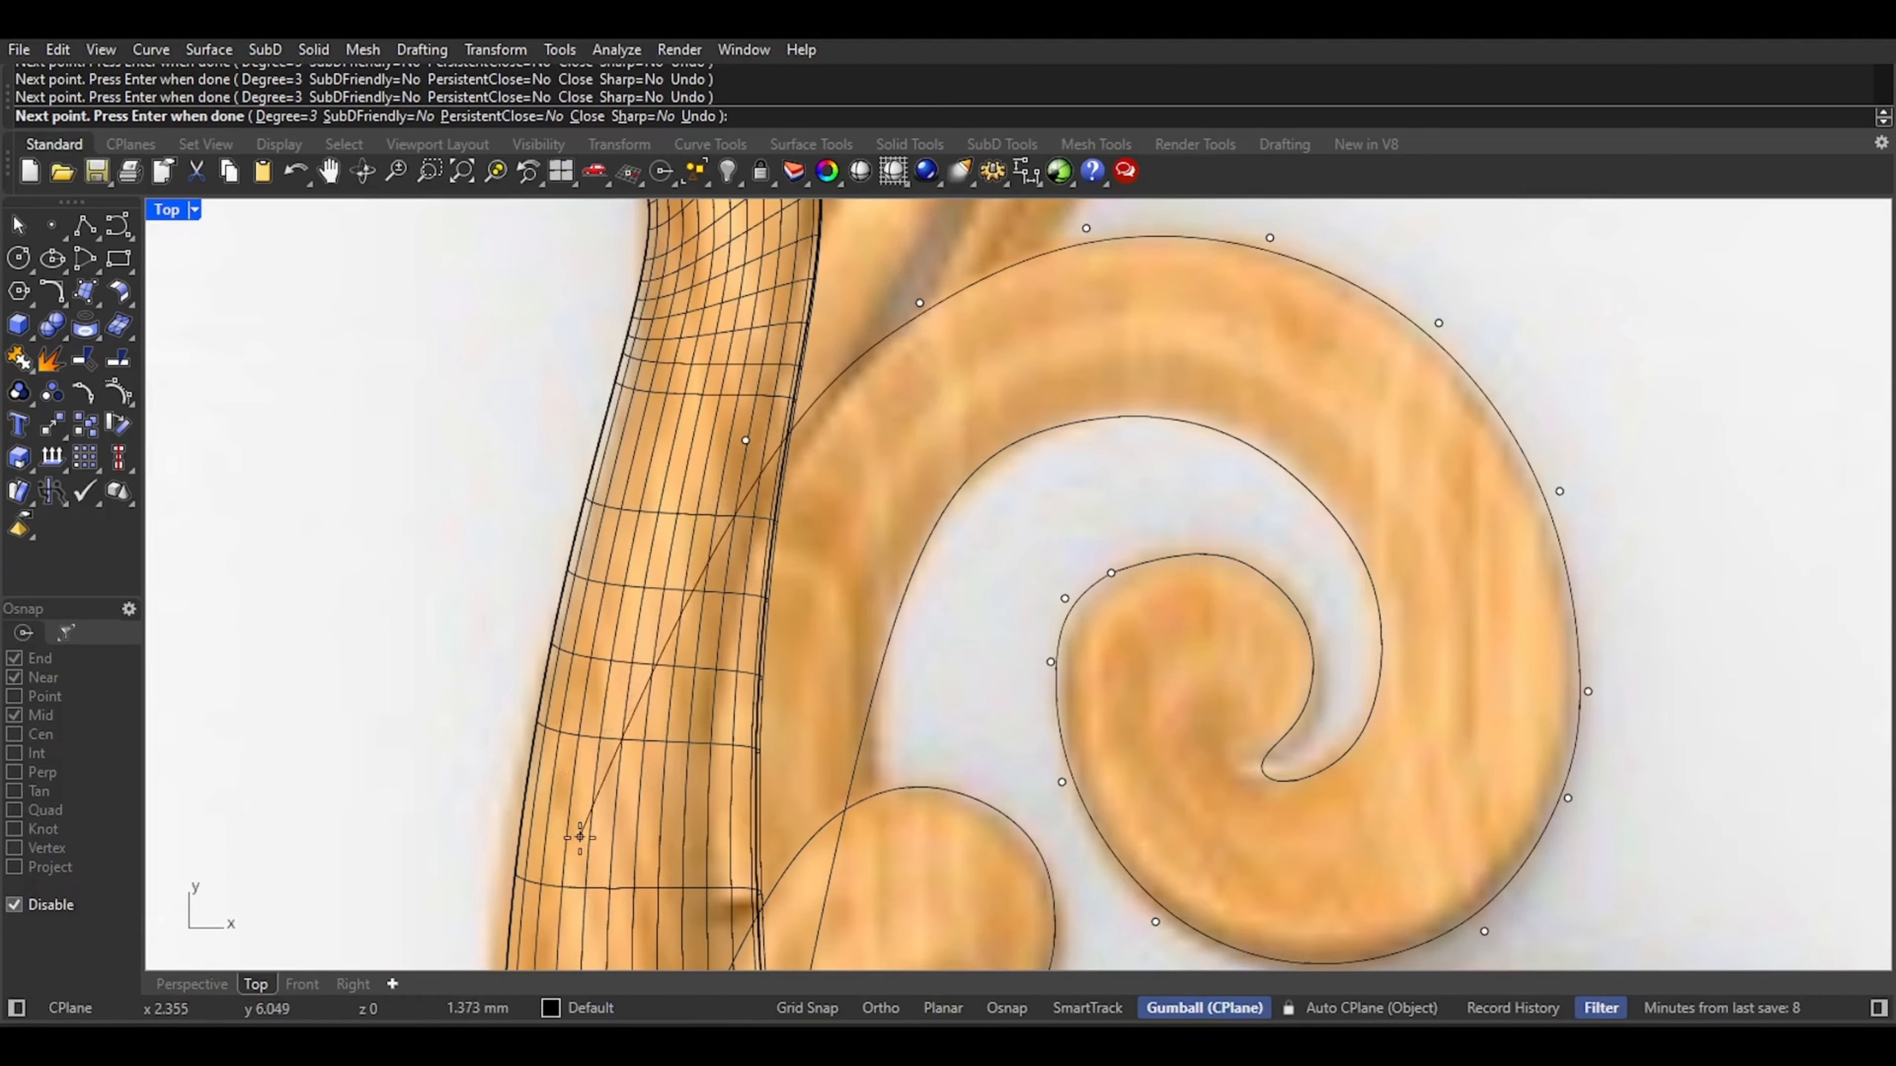
left_click(636, 941)
right_click_drag(636, 941, 680, 708)
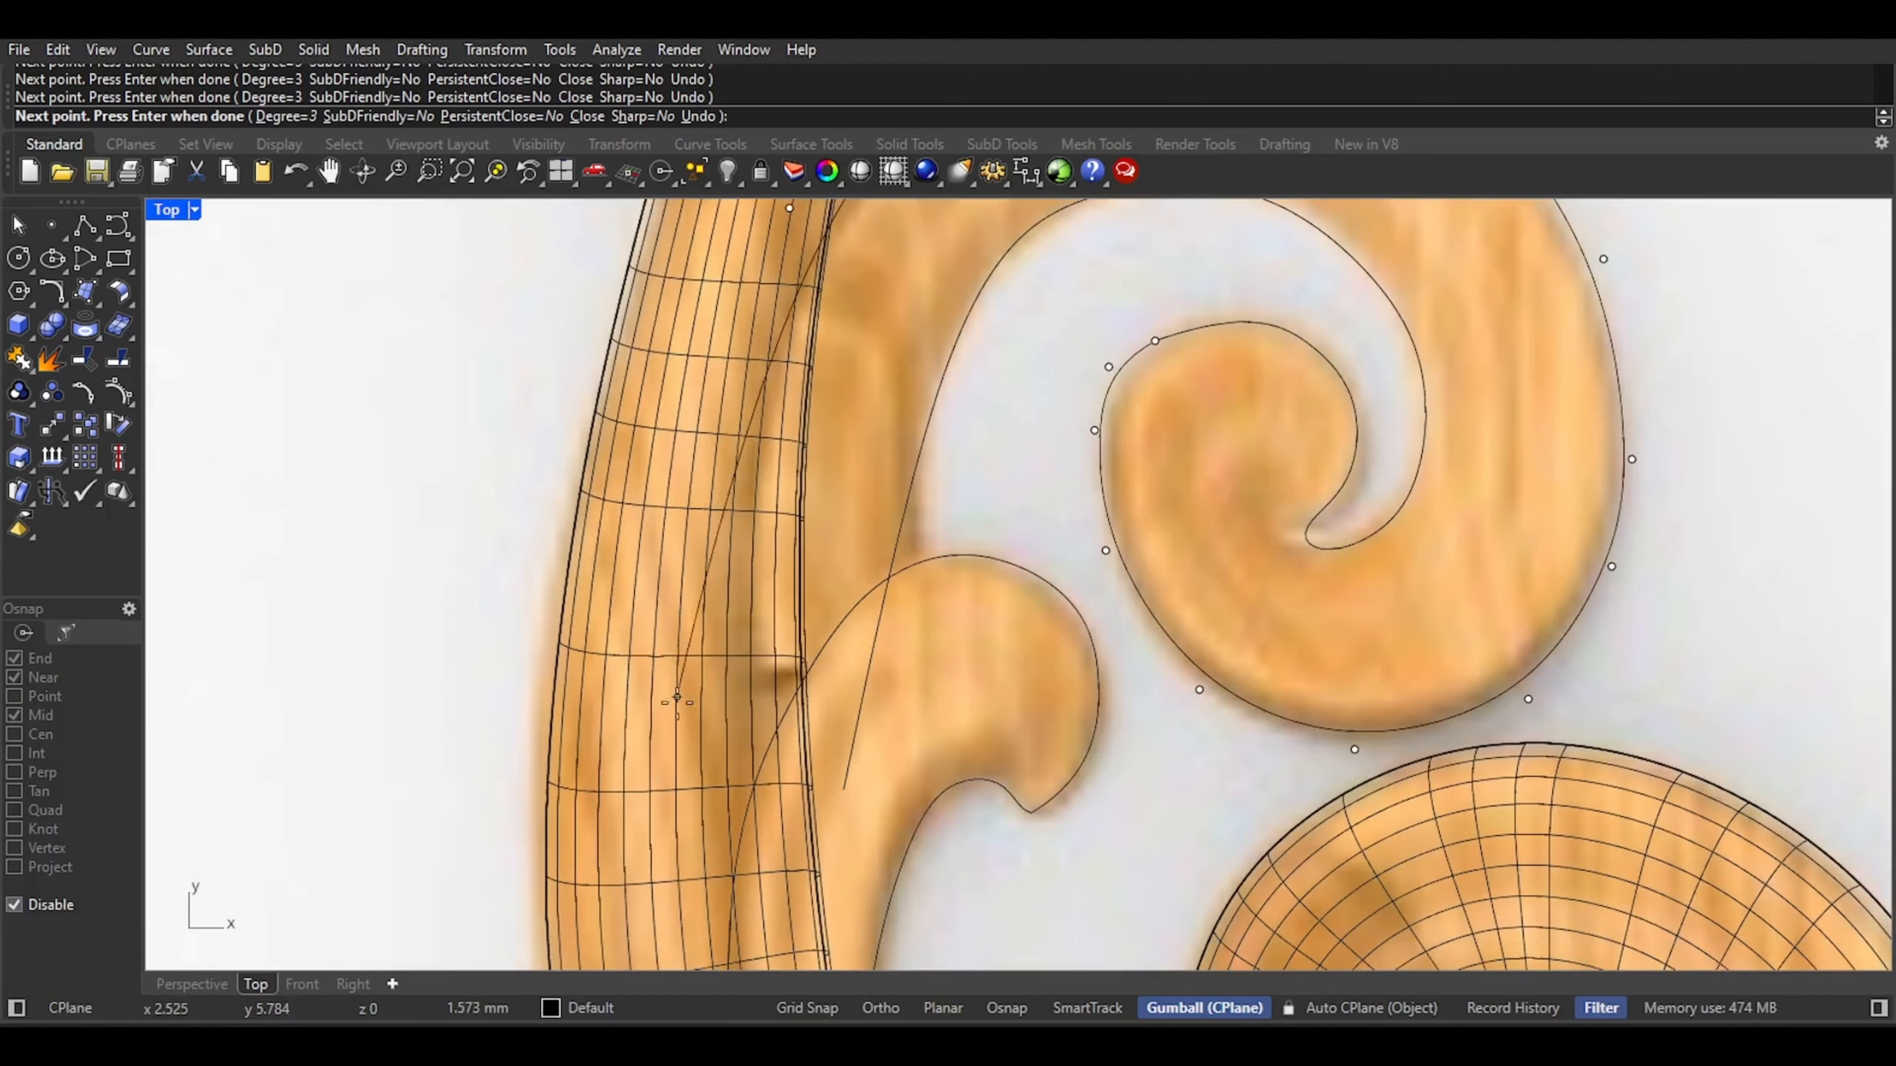
left_click(719, 851)
right_click(718, 836)
Trace a new curve from inside the scroll stem up along the outer edge of the larger leaf above it
scroll(715, 821, "down", 15)
scroll(783, 805, "up", 13)
right_click(722, 772)
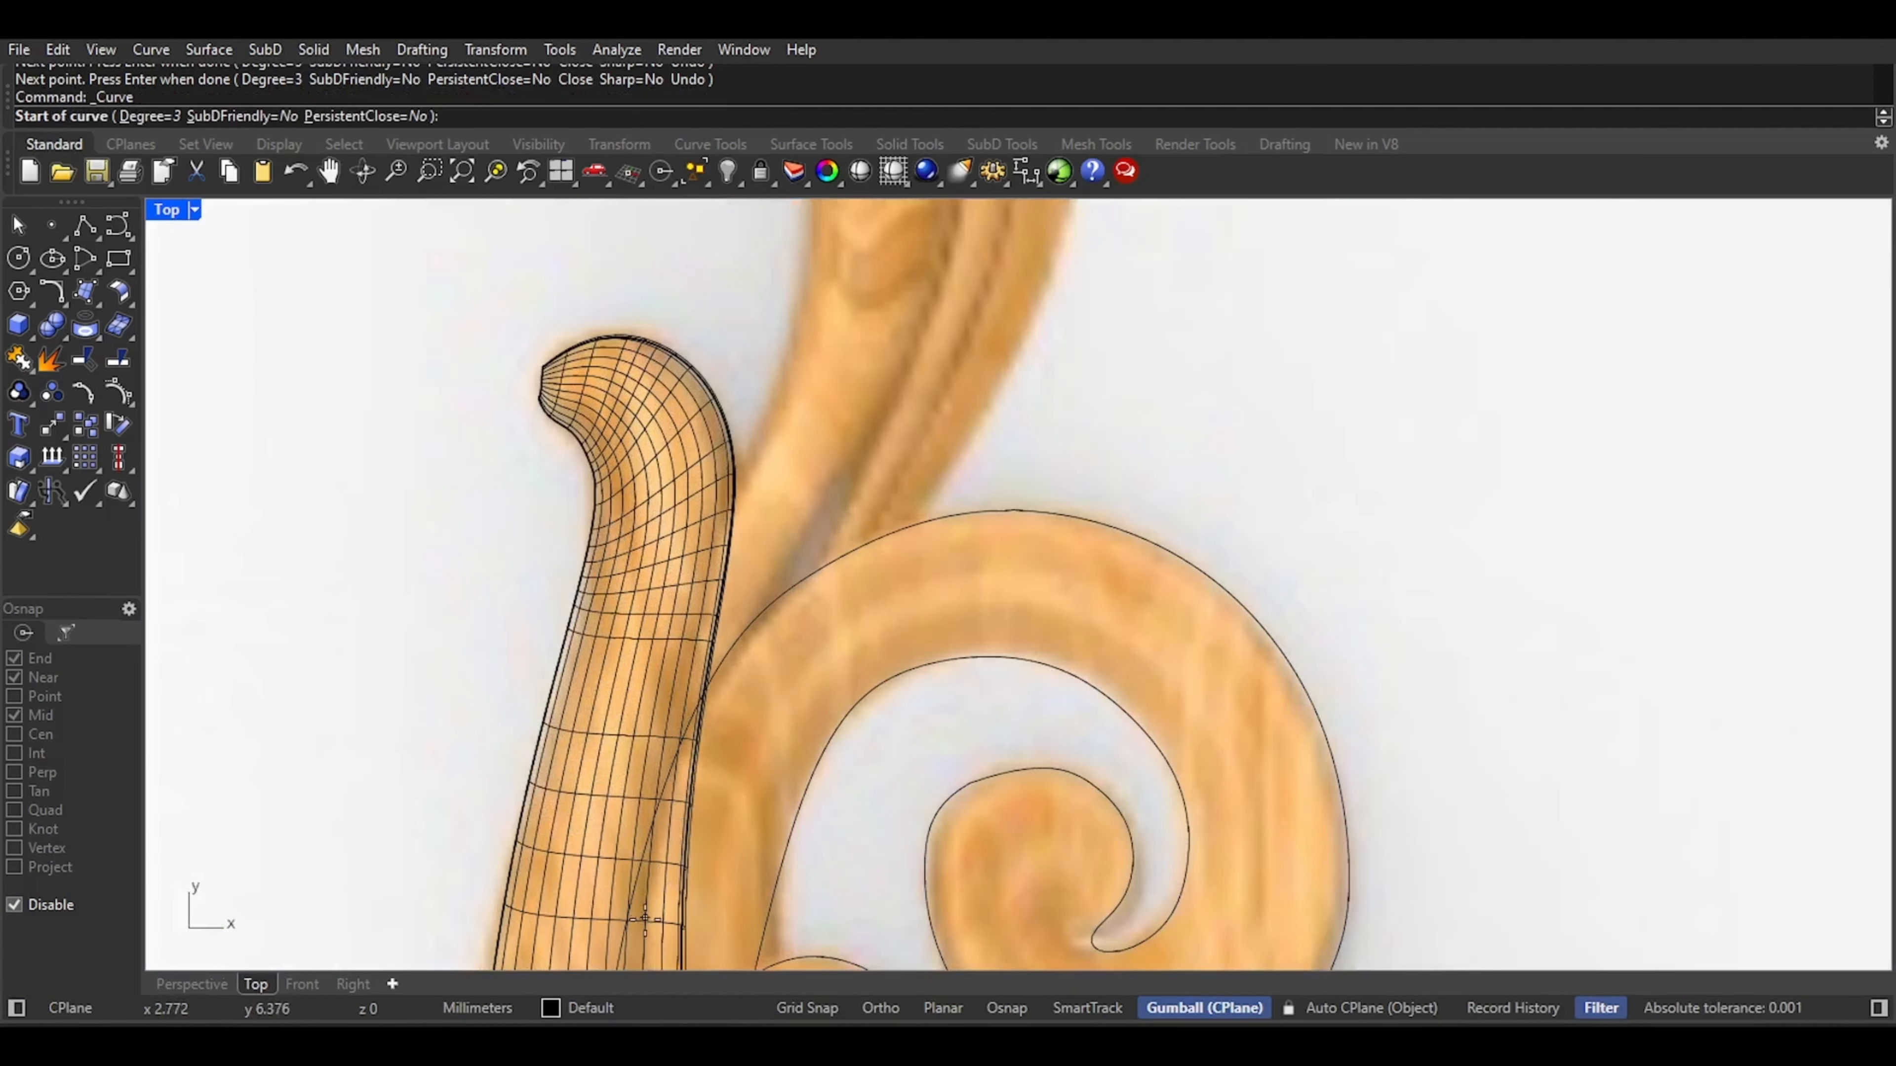
left_click(645, 918)
left_click(670, 830)
left_click(727, 639)
left_click(854, 500)
left_click(944, 320)
Continue the curve up the larger leaf's outer side and around its rounded top, and finish it at the tip
right_click_drag(943, 320, 891, 786)
left_click(923, 615)
left_click(900, 453)
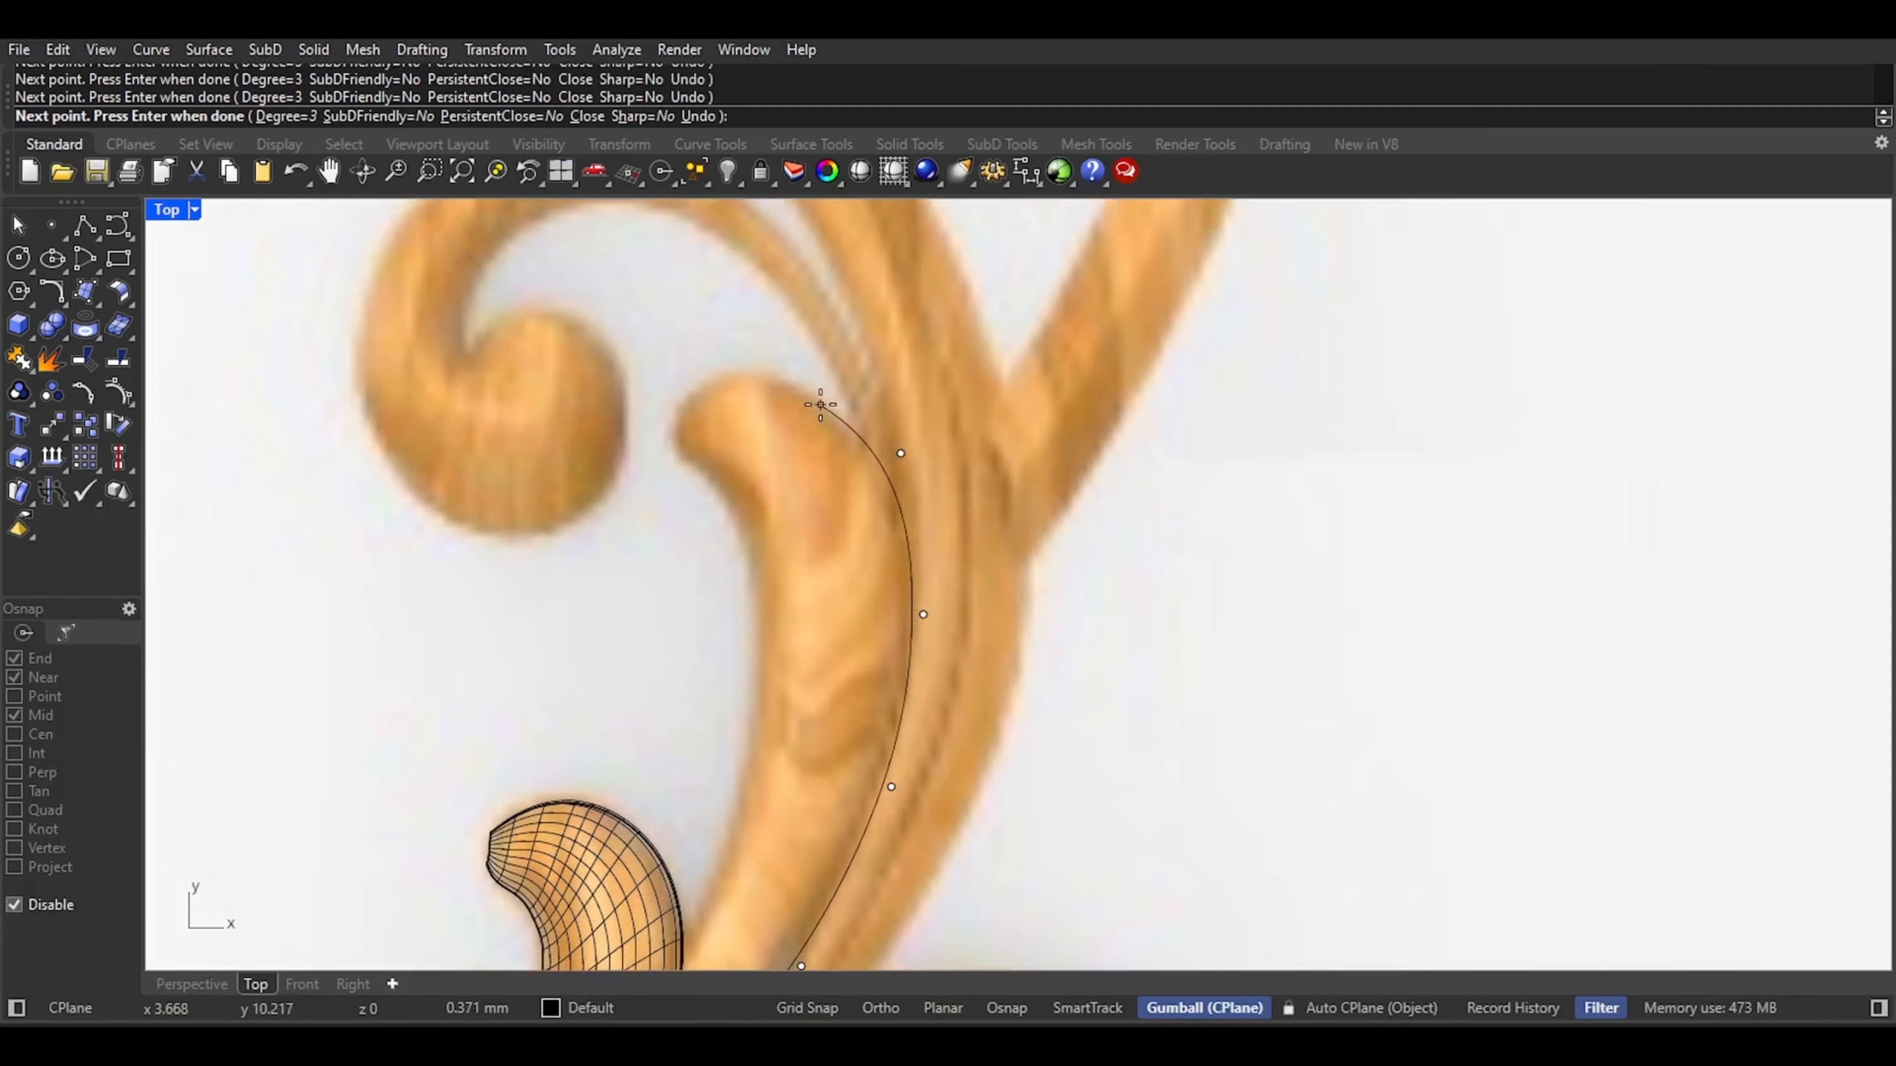
left_click(795, 377)
left_click(725, 369)
left_click(671, 442)
right_click(668, 444)
Start a second curve snapped to the larger leaf's tip and trace it along the underside of the hook
right_click(665, 444)
scroll(664, 446, "up", 8)
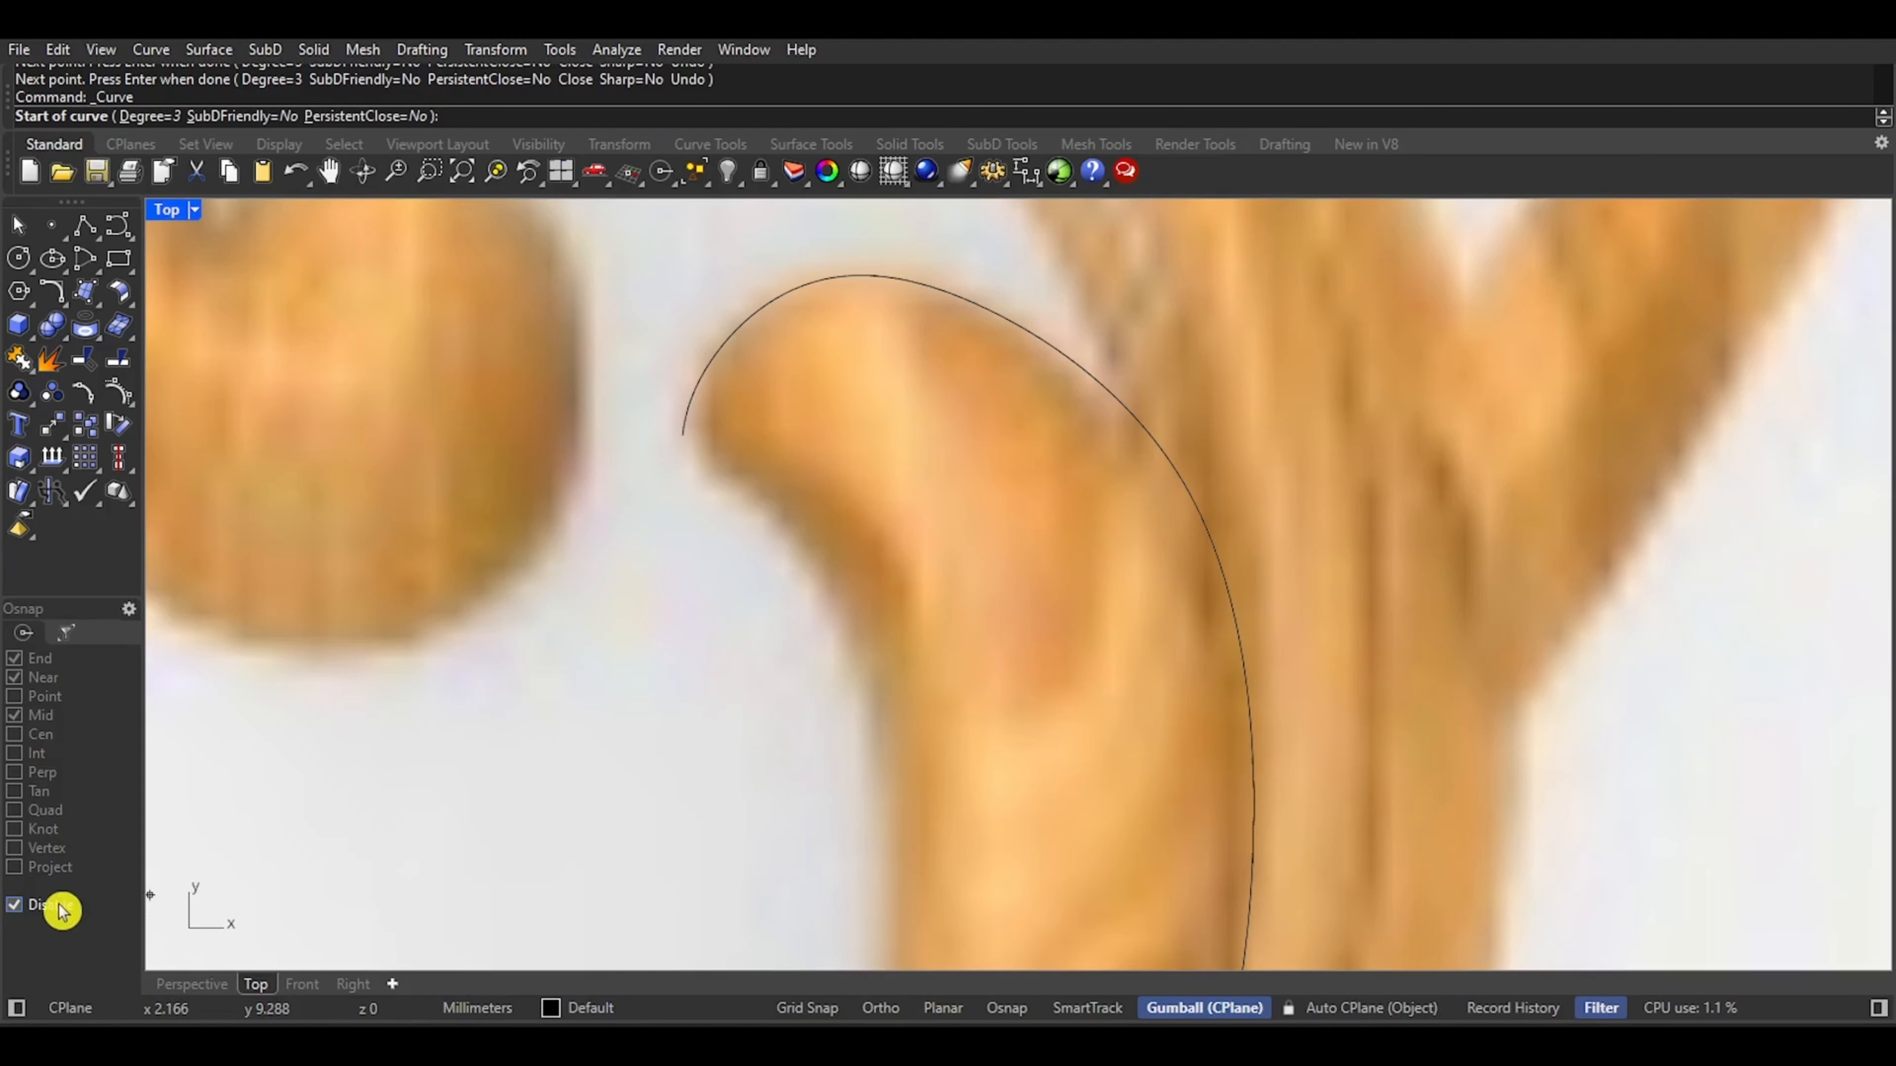
left_click(59, 907)
left_click(683, 436)
left_click(684, 490)
left_click(787, 525)
left_click(851, 614)
scroll(908, 693, "down", 8)
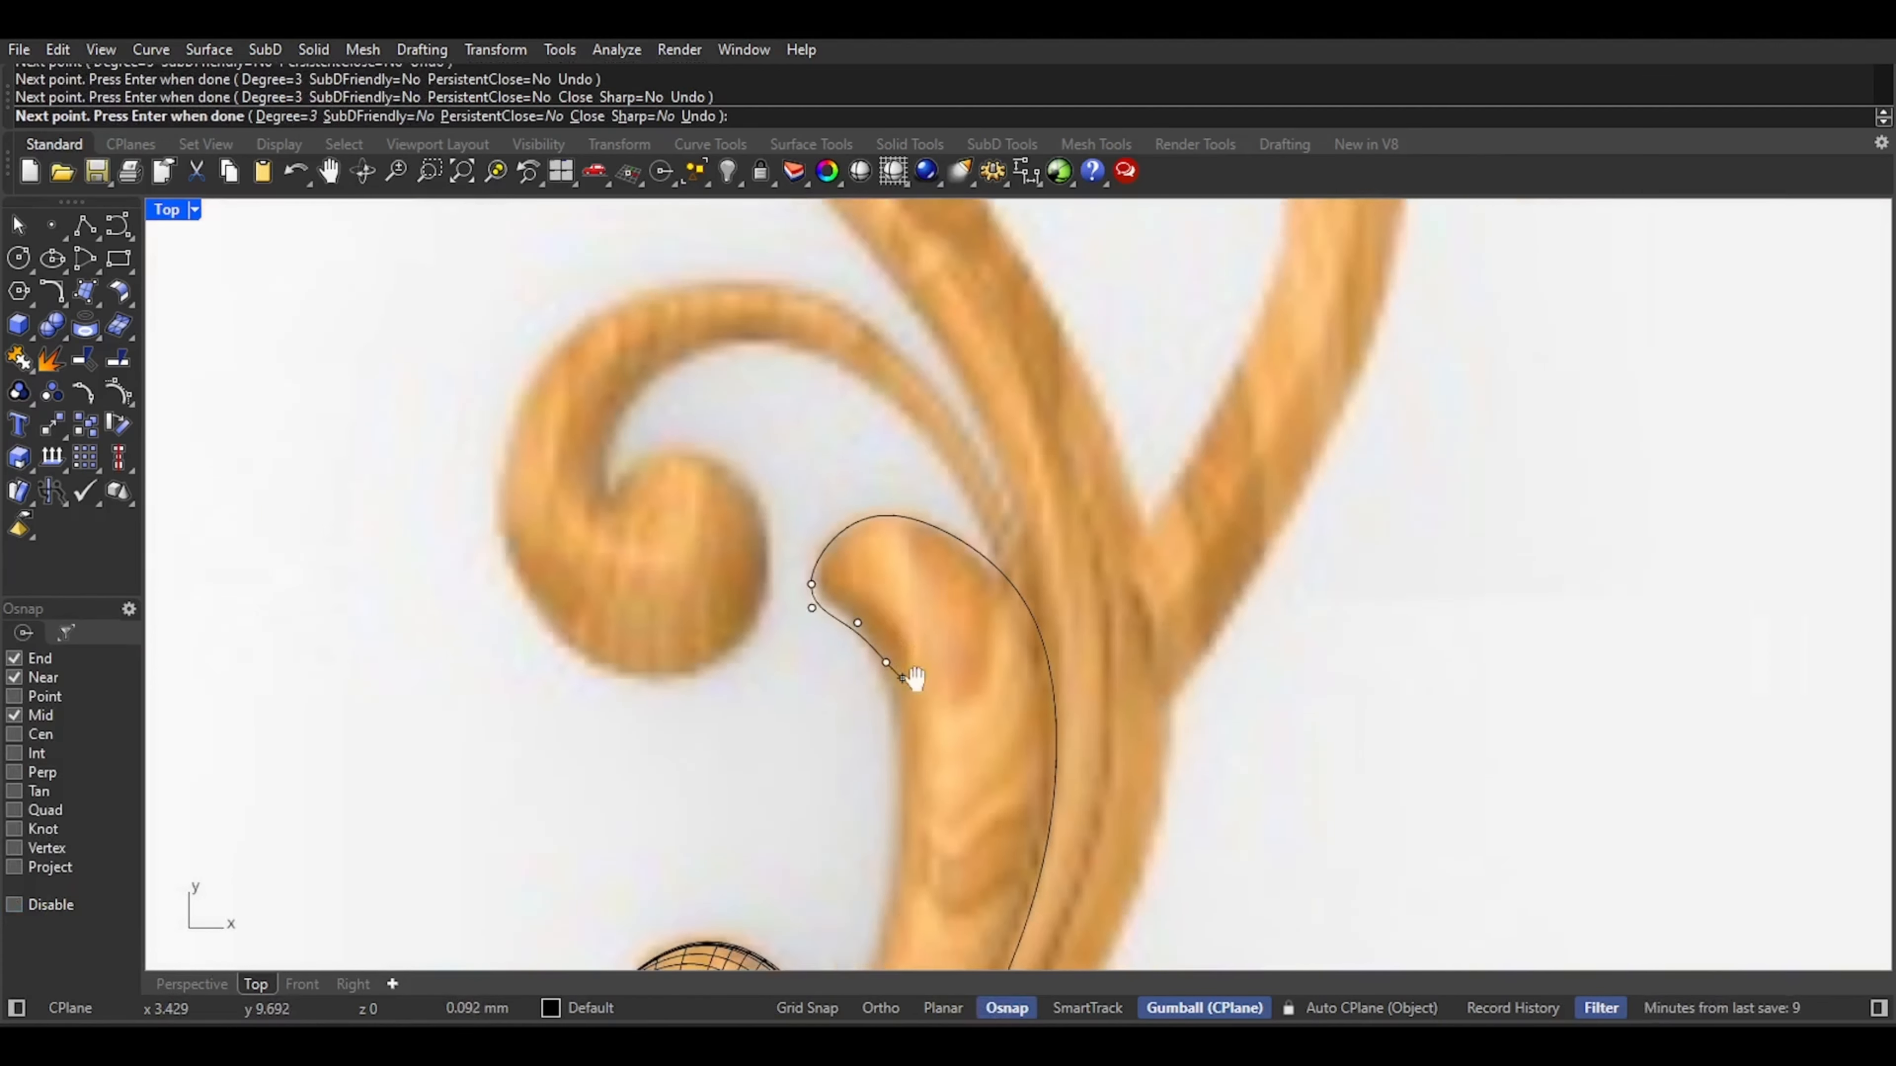
Disable object snaps and continue the curve down the larger leaf's concave side, re-placing its most recent control points
right_click_drag(912, 681, 986, 472)
left_click(66, 905)
scroll(992, 482, "up", 2)
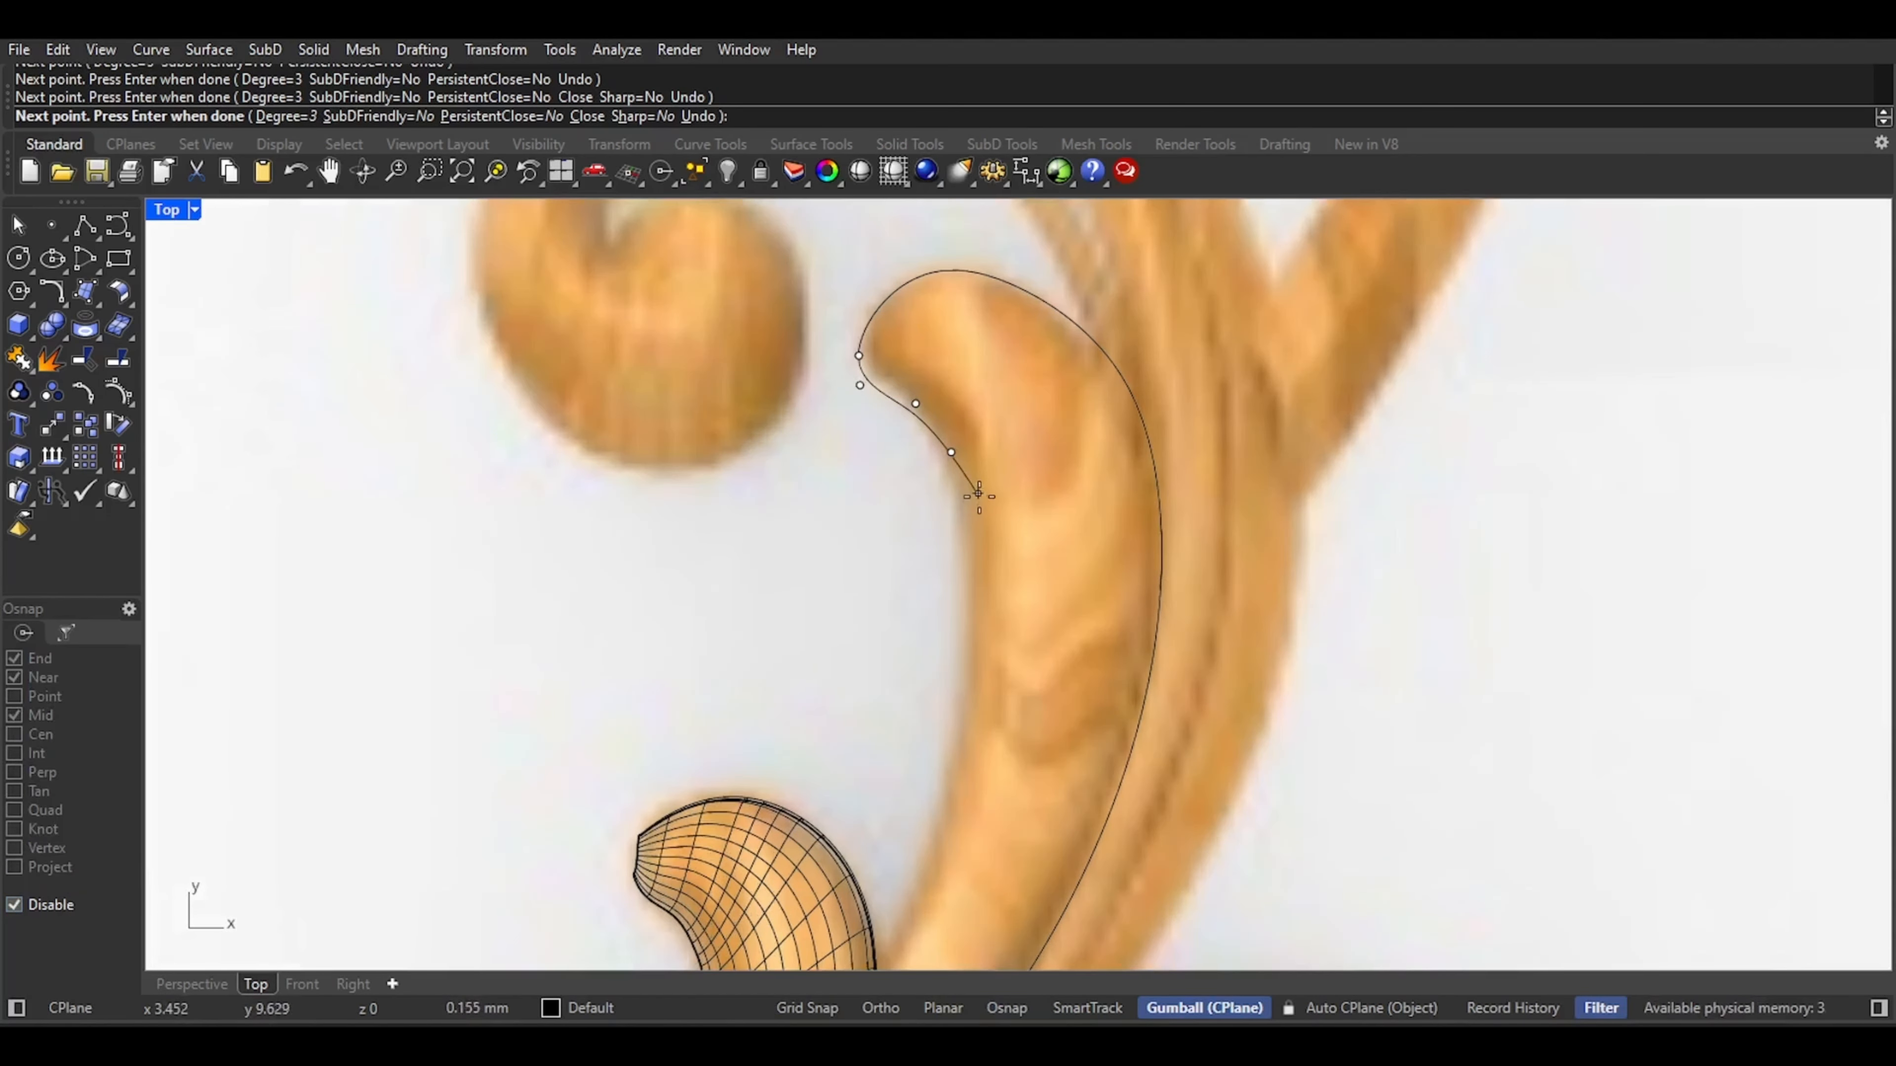
left_click(977, 502)
left_click(952, 456)
left_click(985, 536)
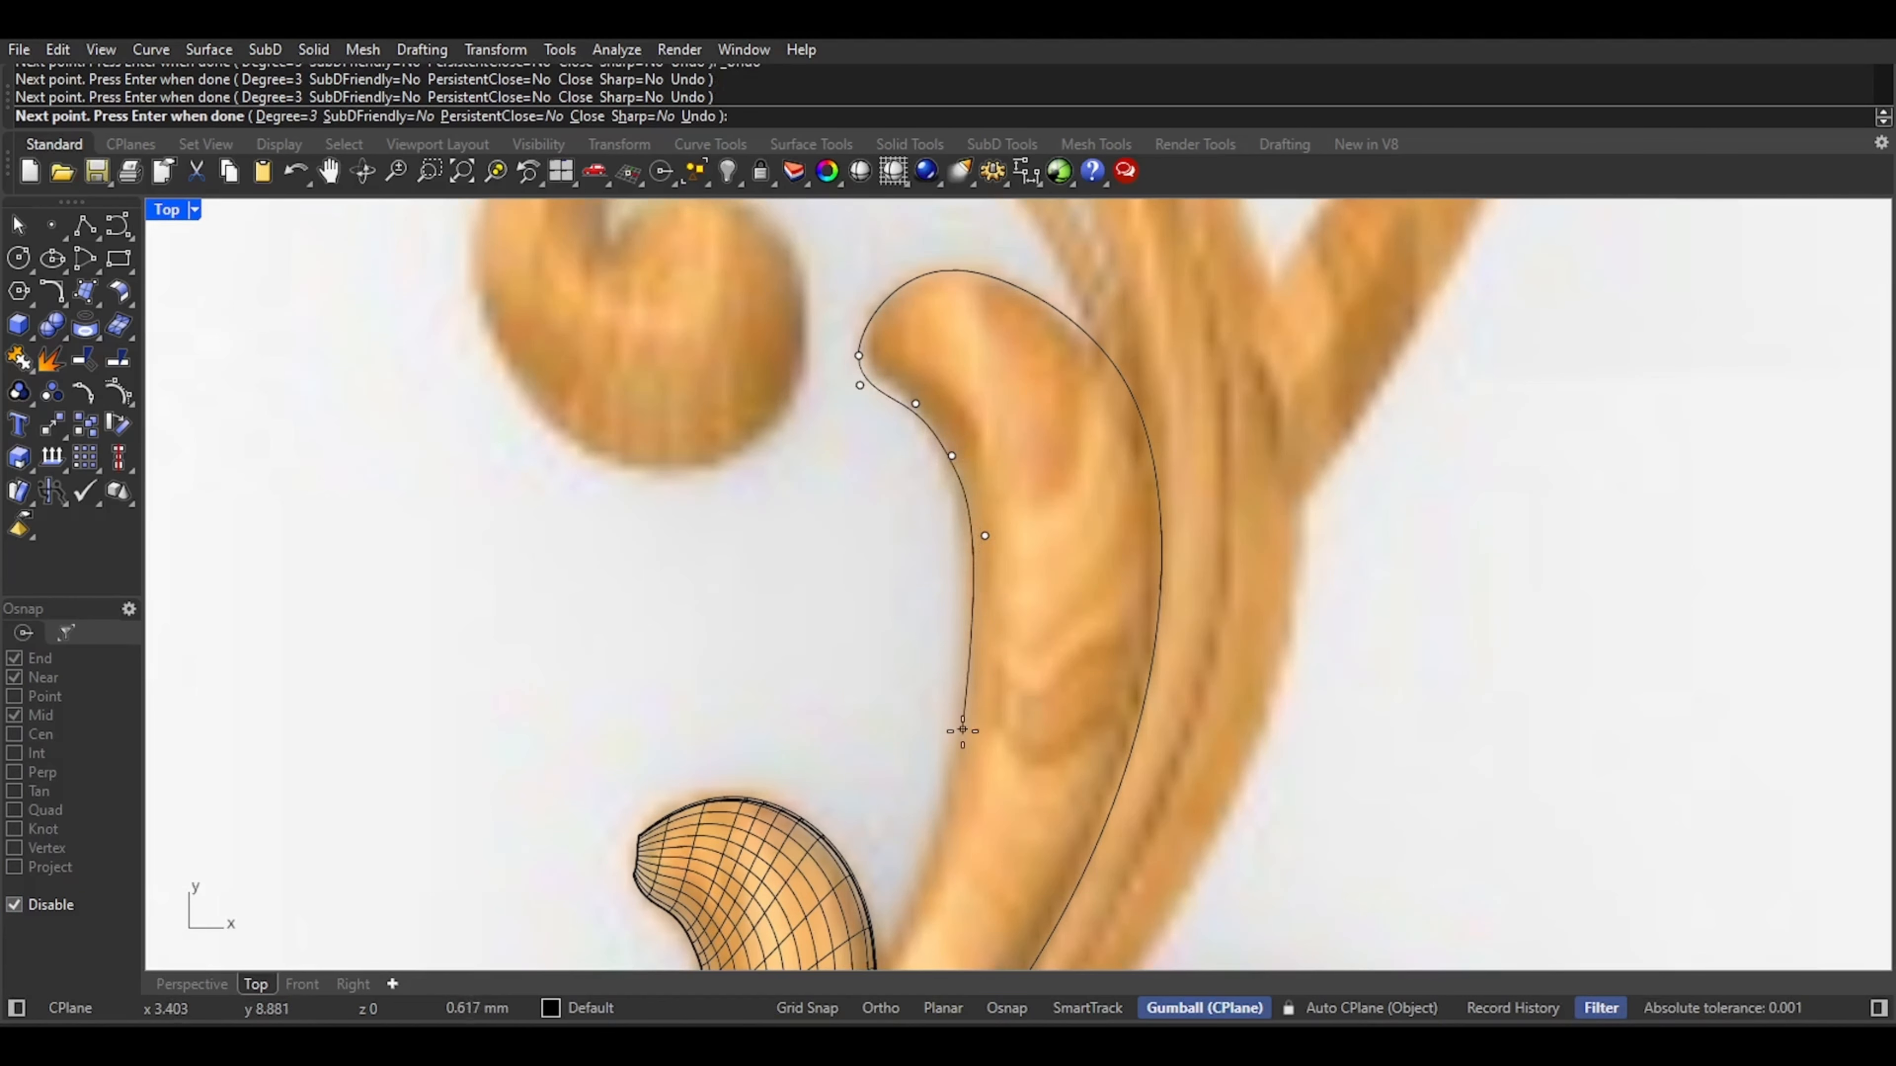
Trace the large upper spiral's inner edge with a curve going up its long arm and over the inner arc
scroll(962, 759, "down", 3)
left_click(989, 714)
left_click(962, 532)
left_click(1039, 346)
left_click(1175, 283)
left_click(1326, 304)
left_click(1413, 411)
left_click(1439, 531)
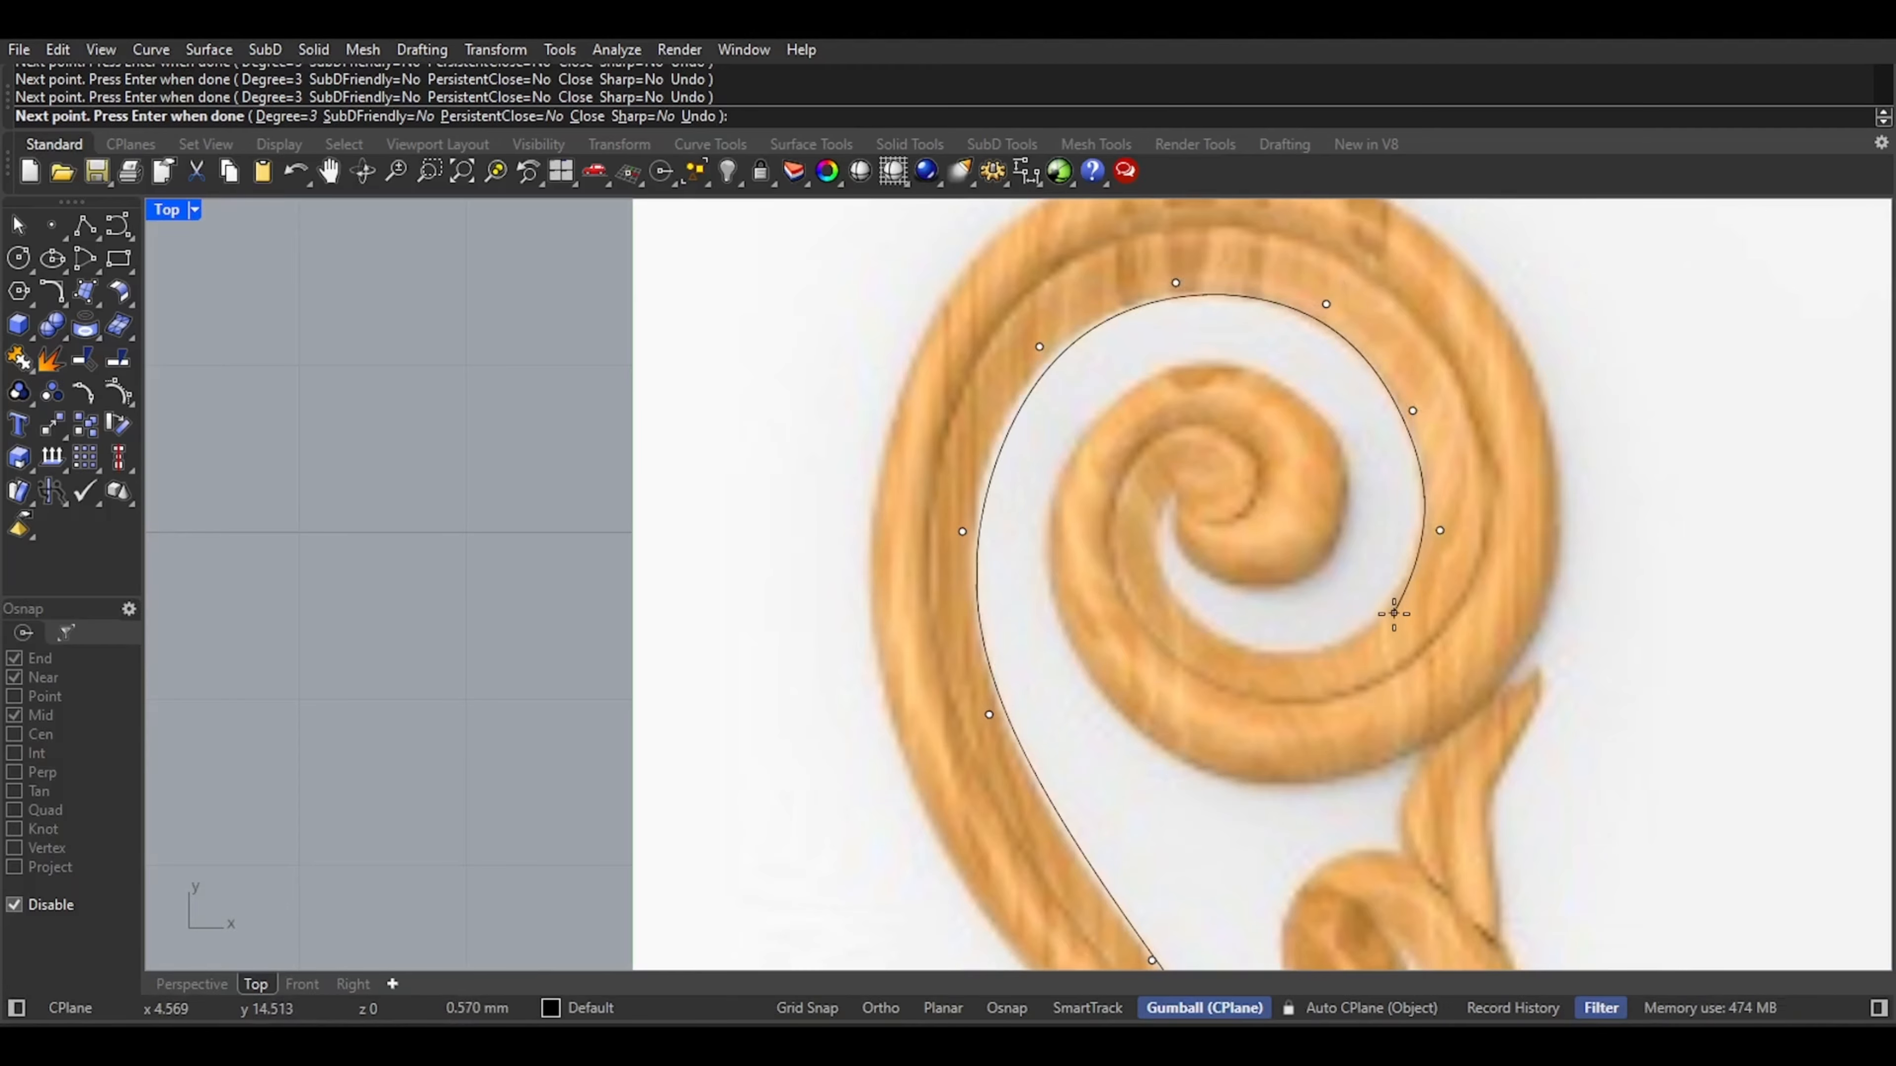
Continue the curve into the large spiral's innermost gap and back around the core's underside, and finish it on the outer side
left_click(1235, 659)
left_click(1160, 608)
left_click(1150, 534)
scroll(1153, 535, "up", 3)
left_click(1172, 466)
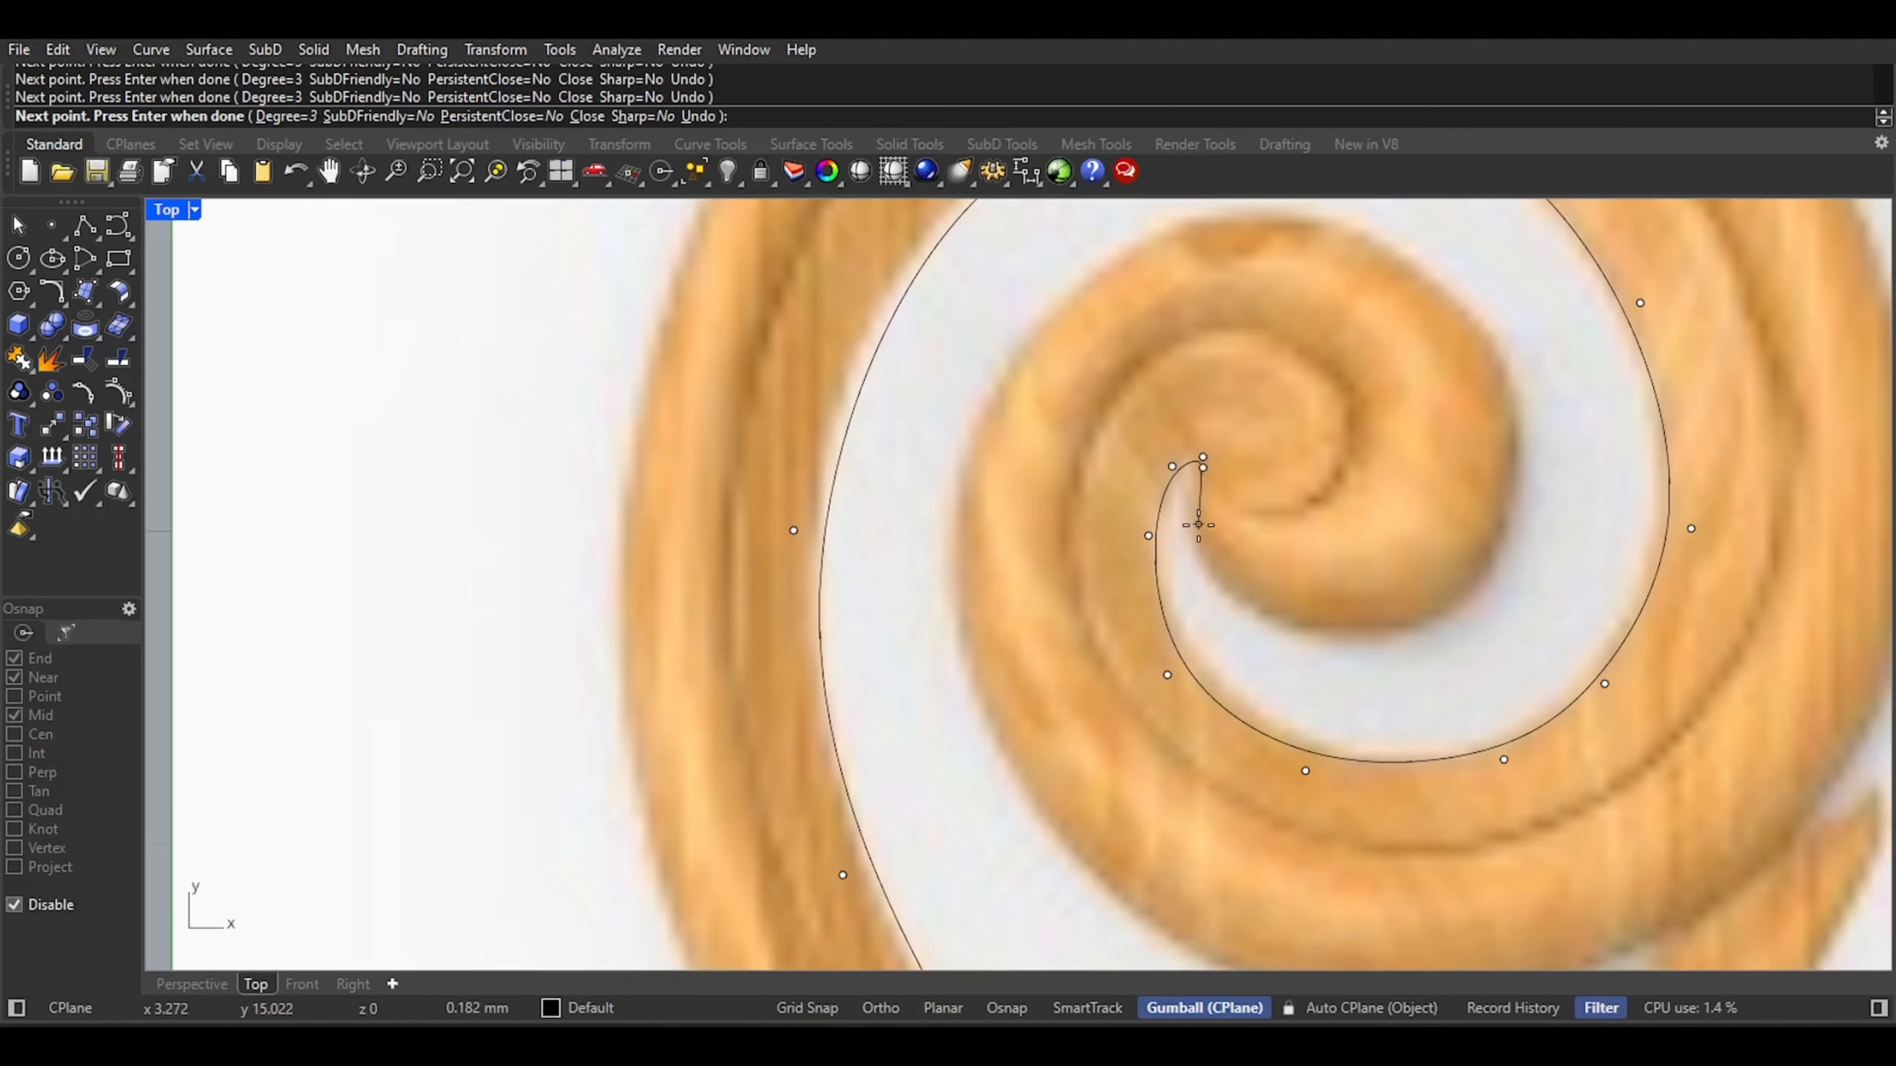
left_click(1212, 586)
left_click(1274, 635)
left_click(1521, 385)
left_click(1494, 326)
right_click(1494, 328)
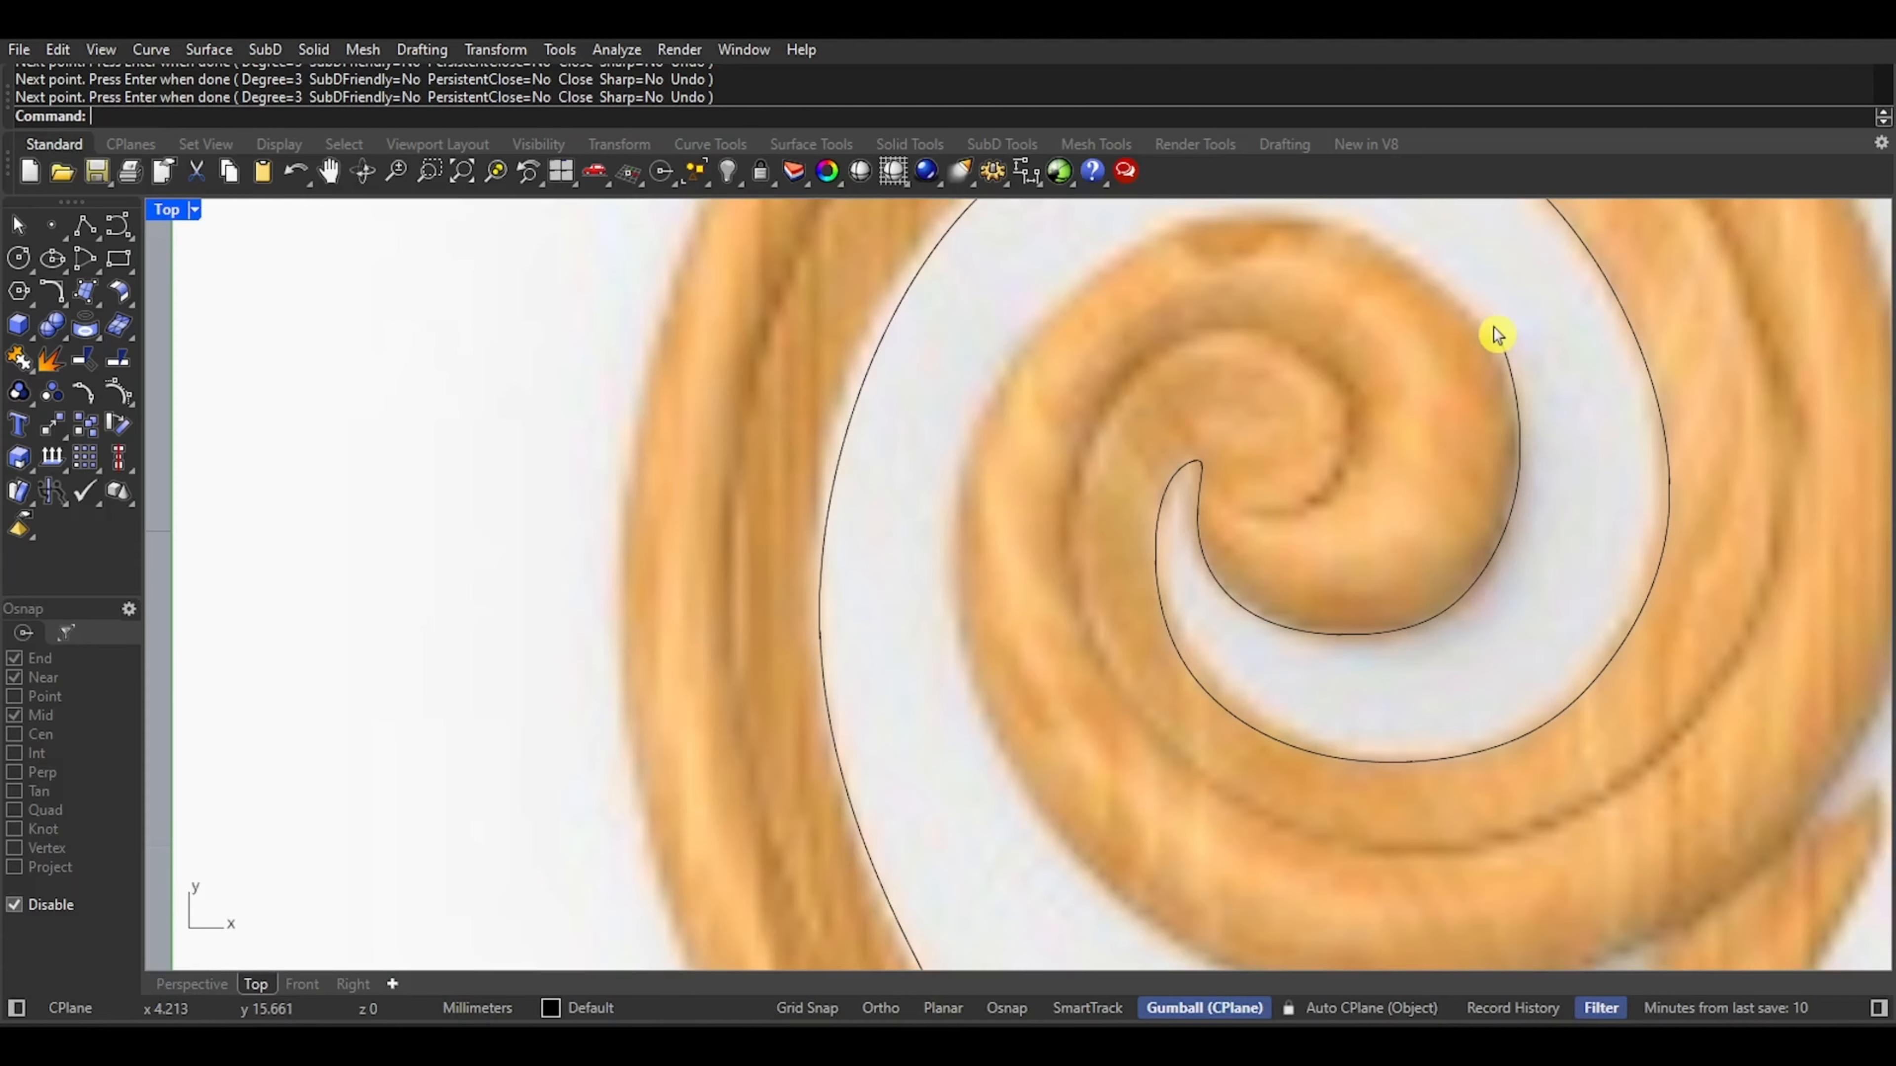
Start a new curve snapped to the end of the large spiral's inner curve and trace it over the inner coil's top
right_click(1494, 334)
left_click(42, 908)
right_click_drag(1504, 317, 1358, 647)
left_click(1346, 655)
left_click(1274, 560)
left_click(1092, 526)
left_click(915, 603)
Continue the curve down the inner coil's outer side and around the coil's underside
right_click_drag(830, 754, 1032, 430)
left_click(1033, 430)
left_click(996, 627)
right_click_drag(1073, 831, 1057, 416)
left_click(1058, 415)
scroll(1231, 833, "up", 4)
left_click(1232, 825)
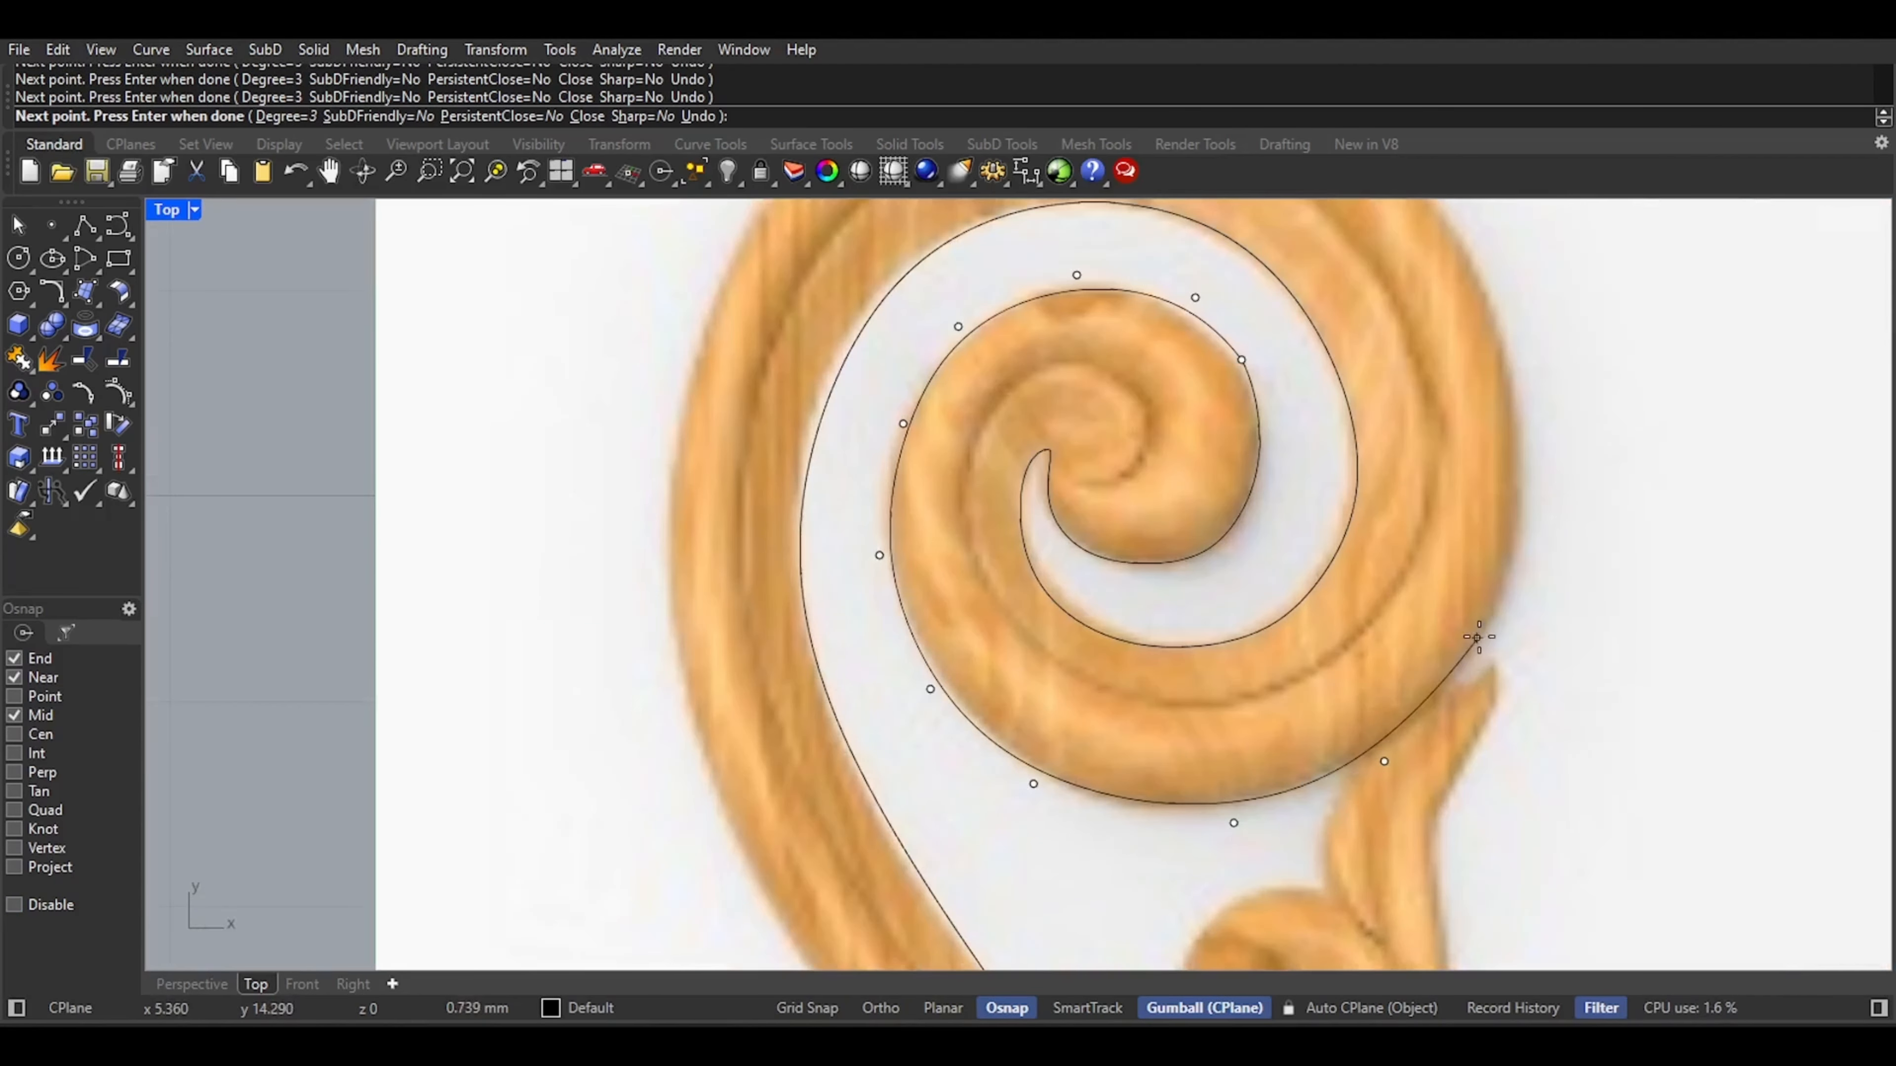
Carry the curve up the large spiral's outermost edge and over the top of the spiral
left_click(1493, 634)
right_click_drag(1547, 482, 1490, 644)
left_click(1490, 641)
left_click(1429, 404)
right_click_drag(1274, 302, 1312, 555)
left_click(1329, 517)
left_click(1145, 442)
left_click(961, 441)
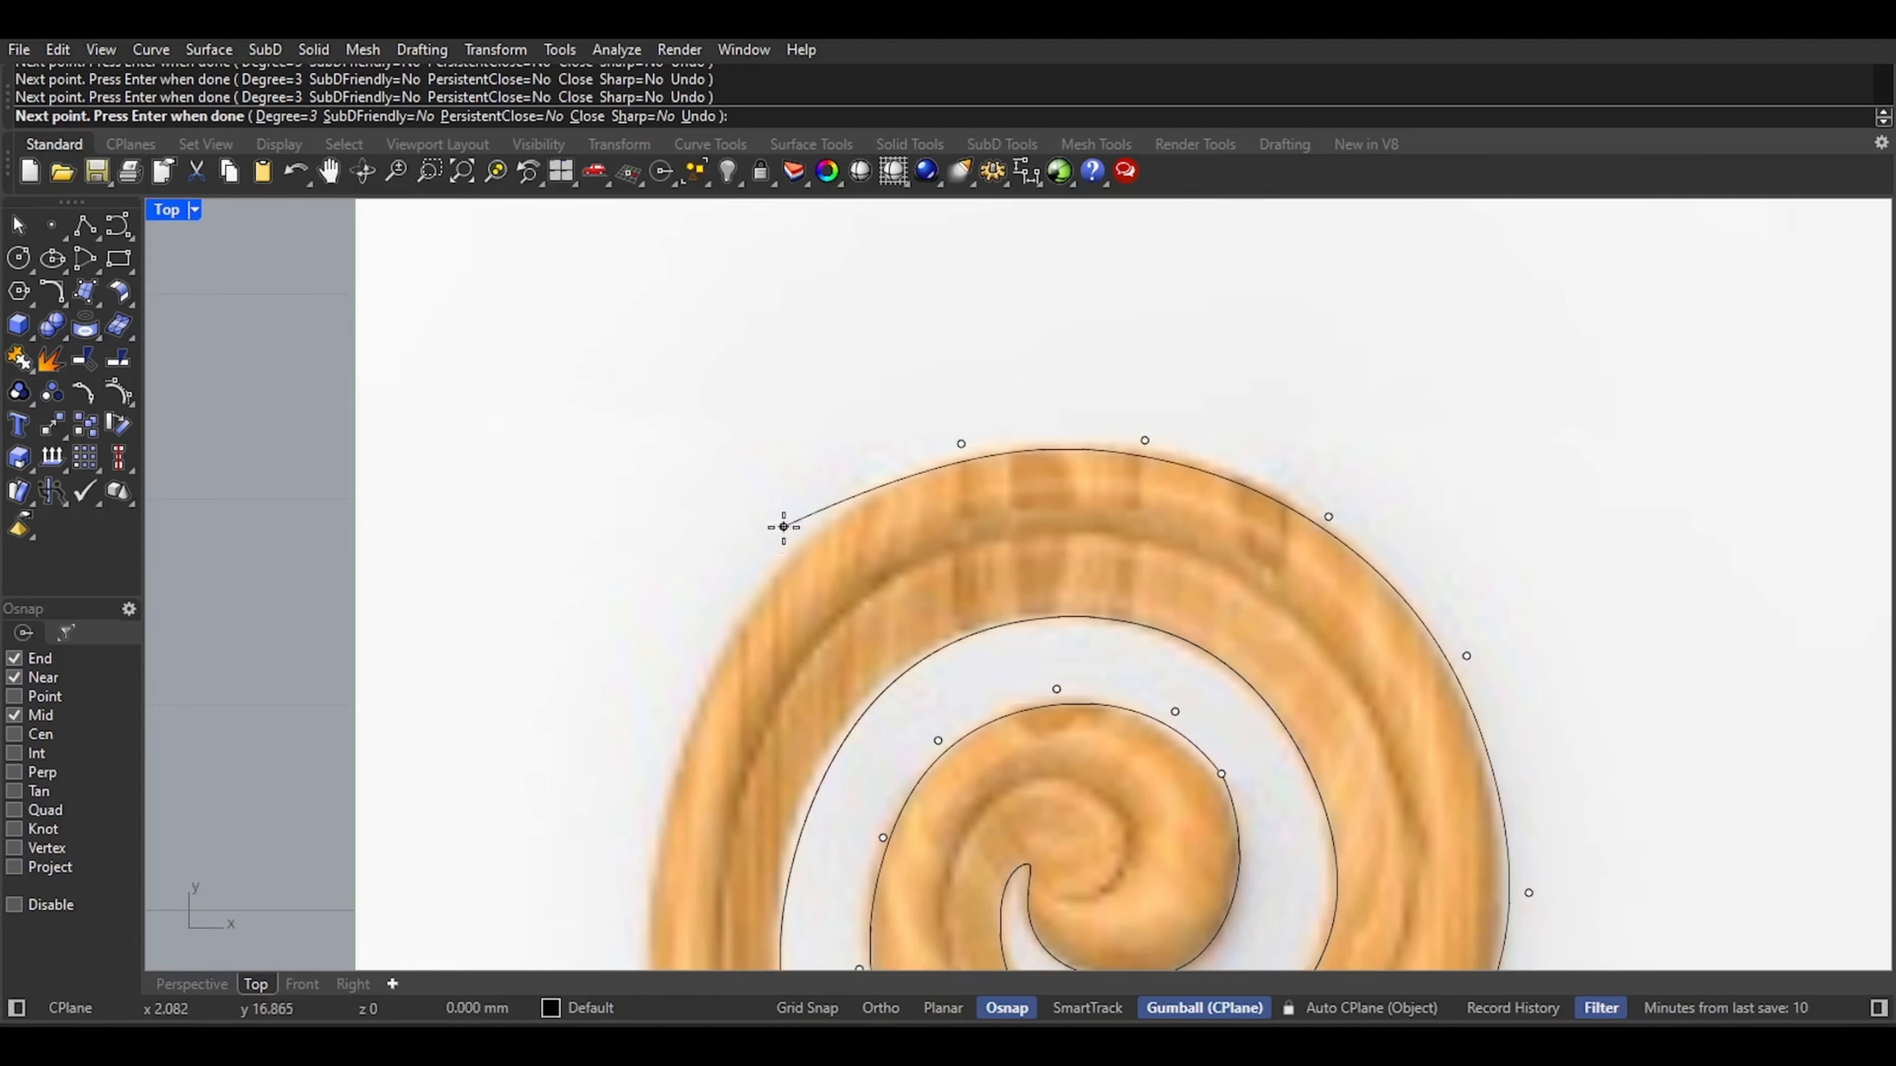
Continue the curve around the spiral's far shoulder and down the outer edge of its long arm
left_click(783, 525)
right_click_drag(690, 745, 880, 431)
left_click(879, 431)
left_click(817, 596)
right_click_drag(872, 861, 897, 575)
left_click(897, 576)
left_click(1128, 602)
Extend the long arm's outer curve down to the base of the stem with object snaps disabled, and finish it
right_click_drag(1219, 749, 1024, 380)
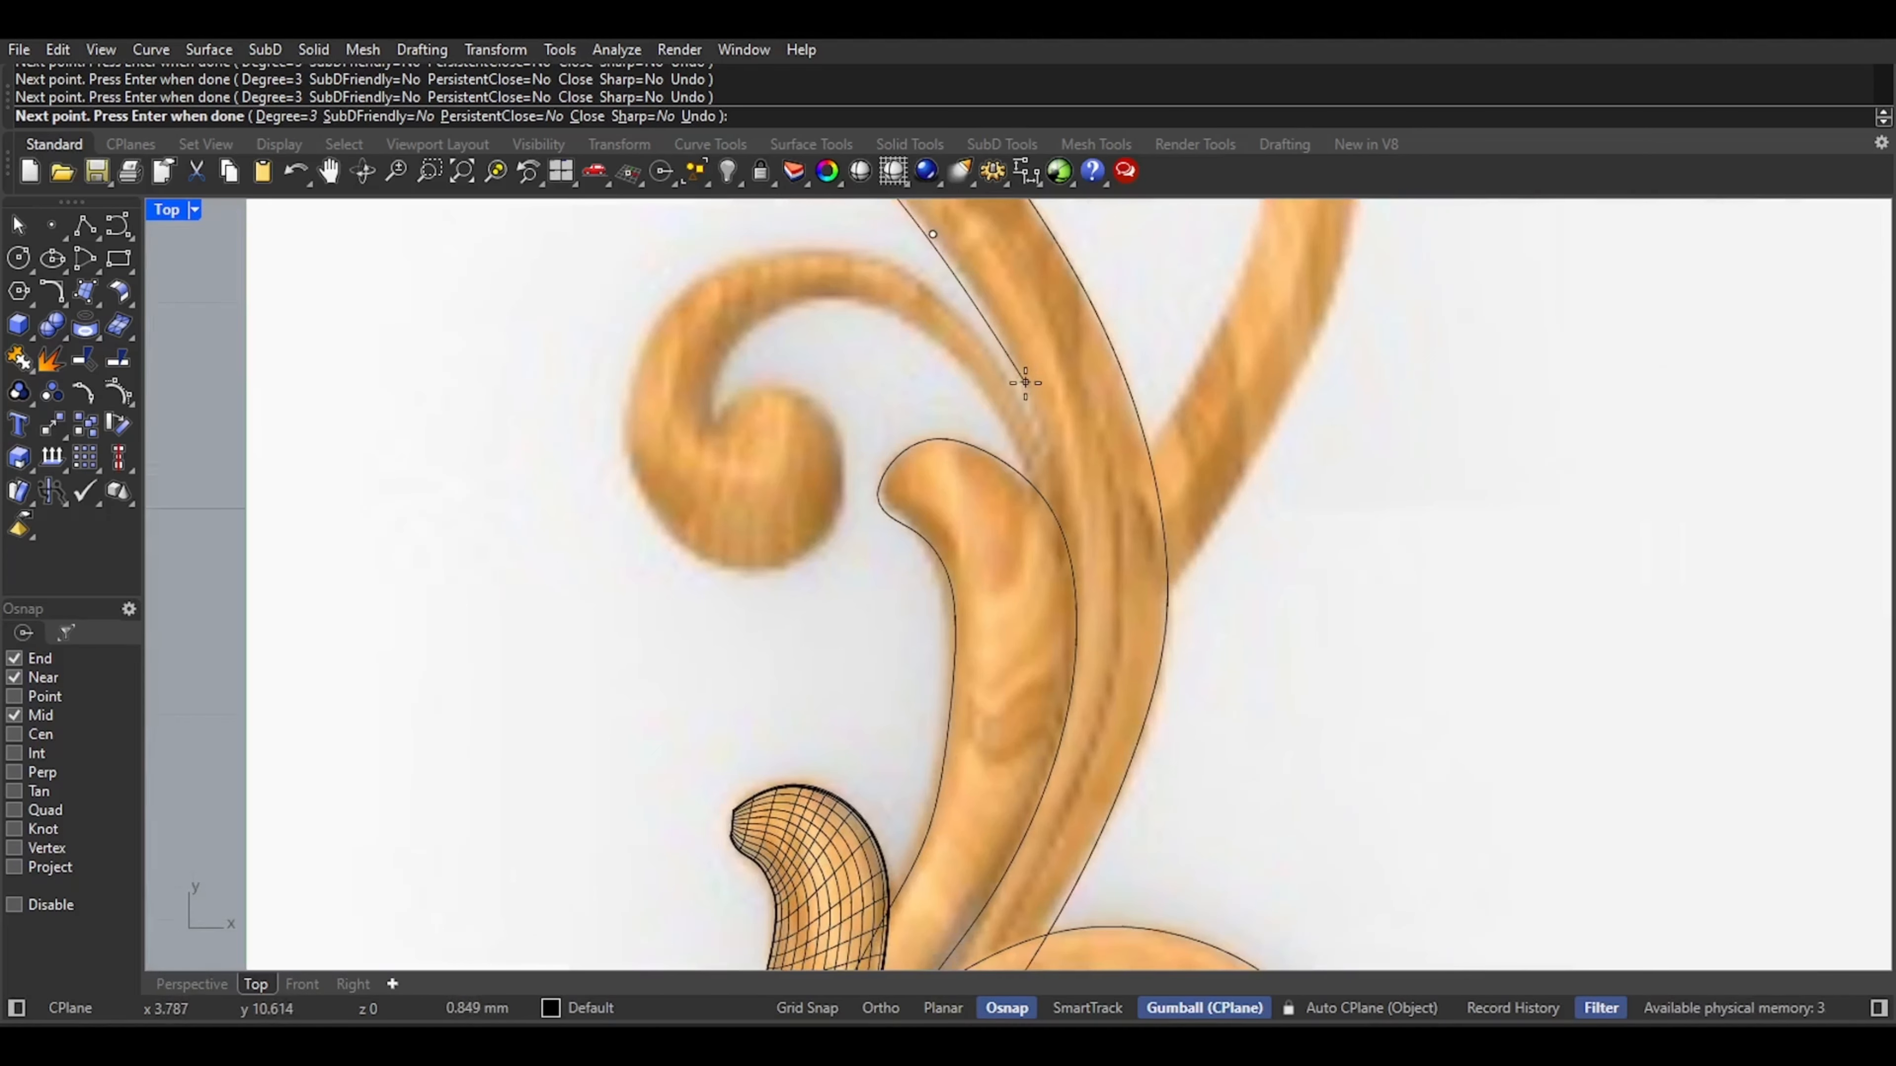
left_click(1035, 371)
left_click(29, 904)
left_click(1065, 501)
left_click(1070, 657)
right_click(963, 896)
Start a new curve inside the main stem and trace it onto the lower outer edge of the right-hand branch
scroll(903, 750, "down", 12)
scroll(1003, 631, "up", 14)
right_click_drag(927, 842, 864, 570)
right_click(803, 791)
left_click(799, 837)
left_click(857, 723)
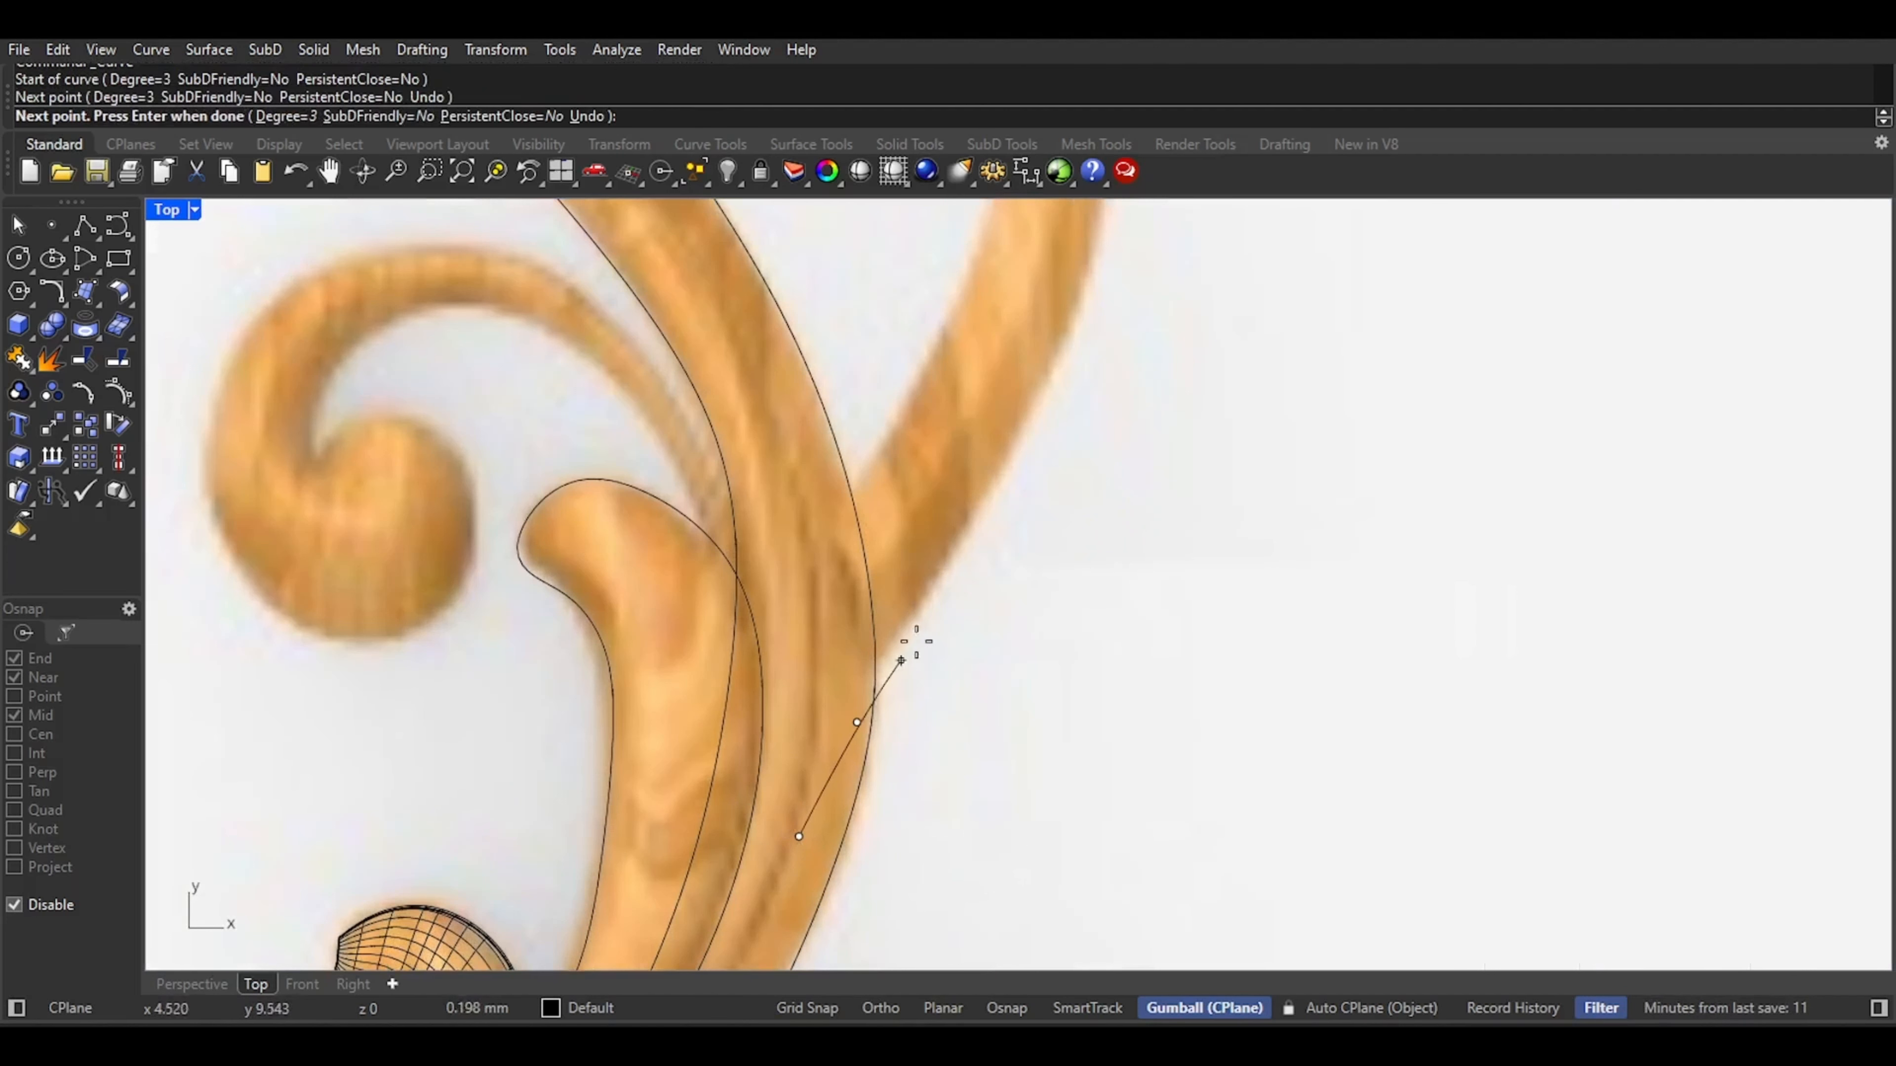
left_click(971, 519)
Continue the curve up the branch's outer edge and over its small curl, finishing on the curl's far side
scroll(1054, 359, "down", 5)
scroll(1028, 555, "up", 3)
left_click(1002, 702)
left_click(1004, 507)
left_click(941, 411)
left_click(856, 367)
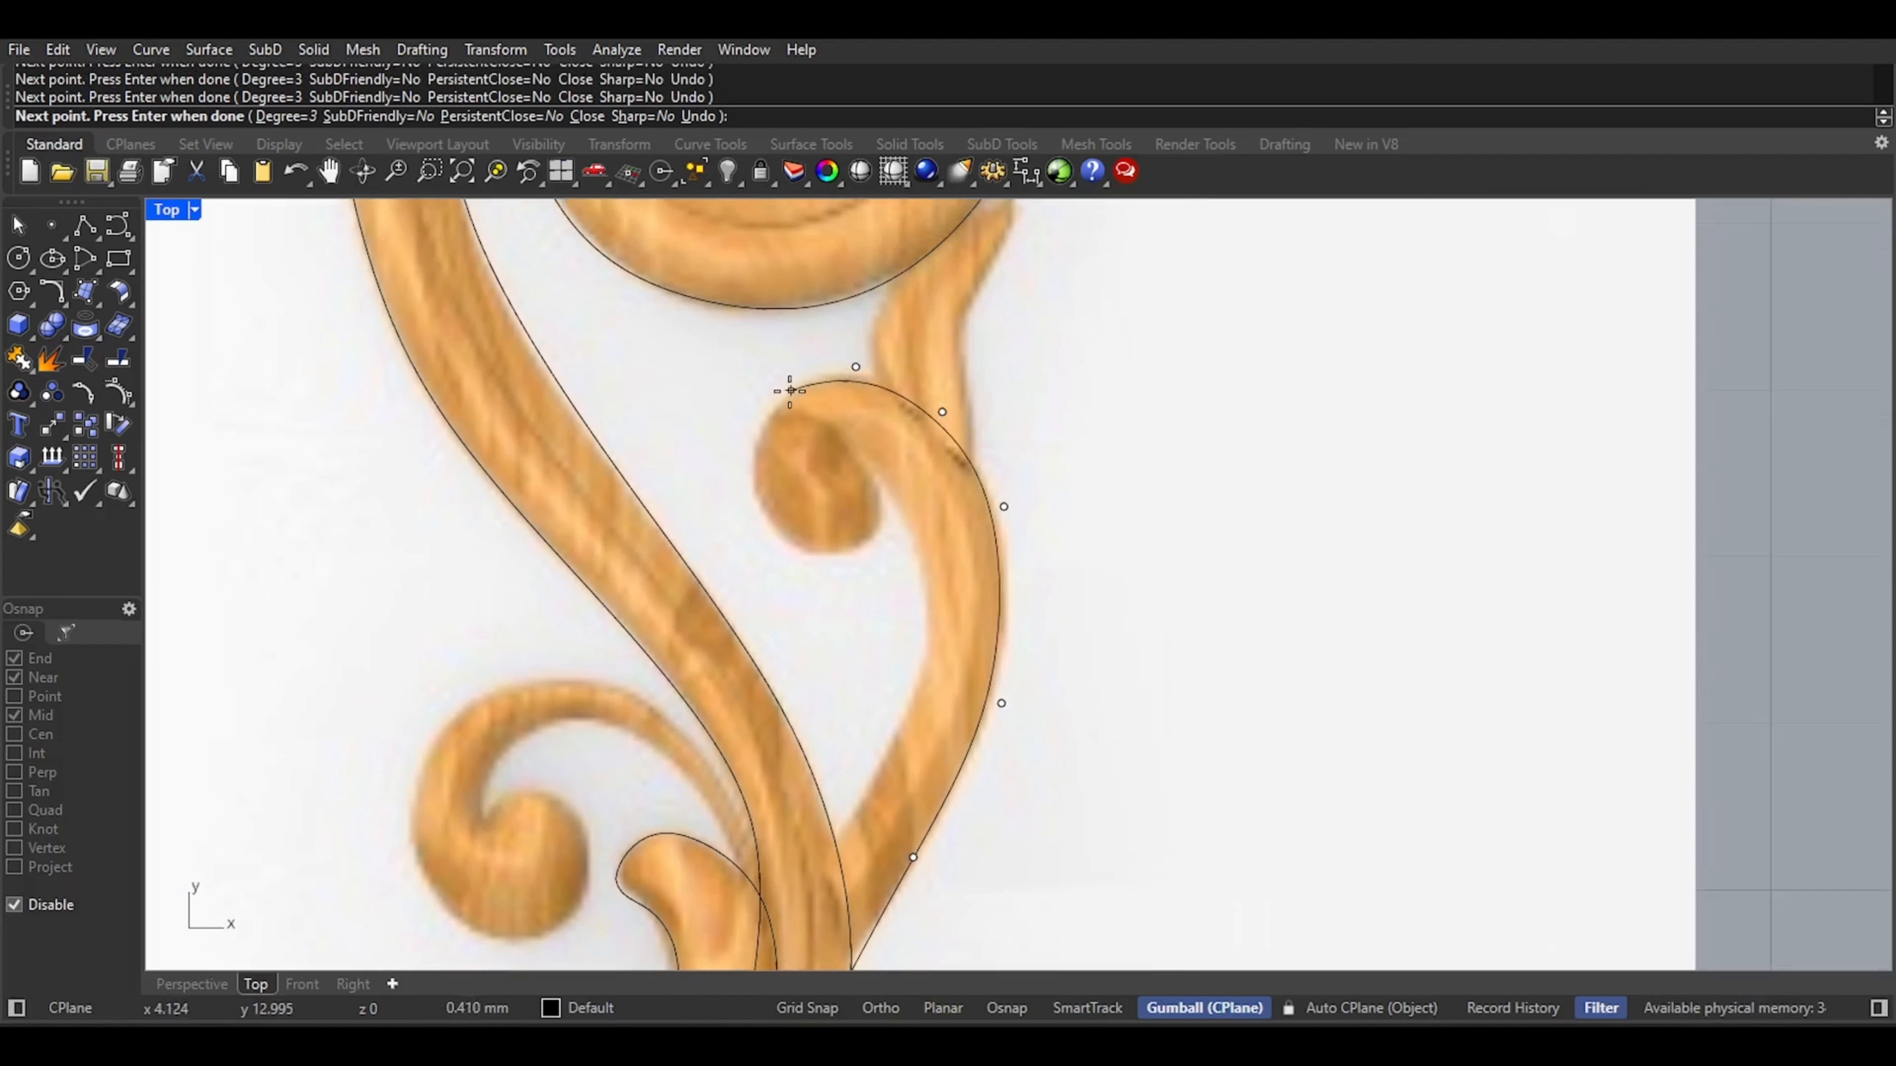
left_click(782, 392)
left_click(741, 463)
left_click(765, 520)
right_click(764, 520)
Start a new curve snapped to the end of the branch curve and trace the small curl's underside with snaps disabled
right_click(764, 520)
left_click(52, 906)
left_click(764, 521)
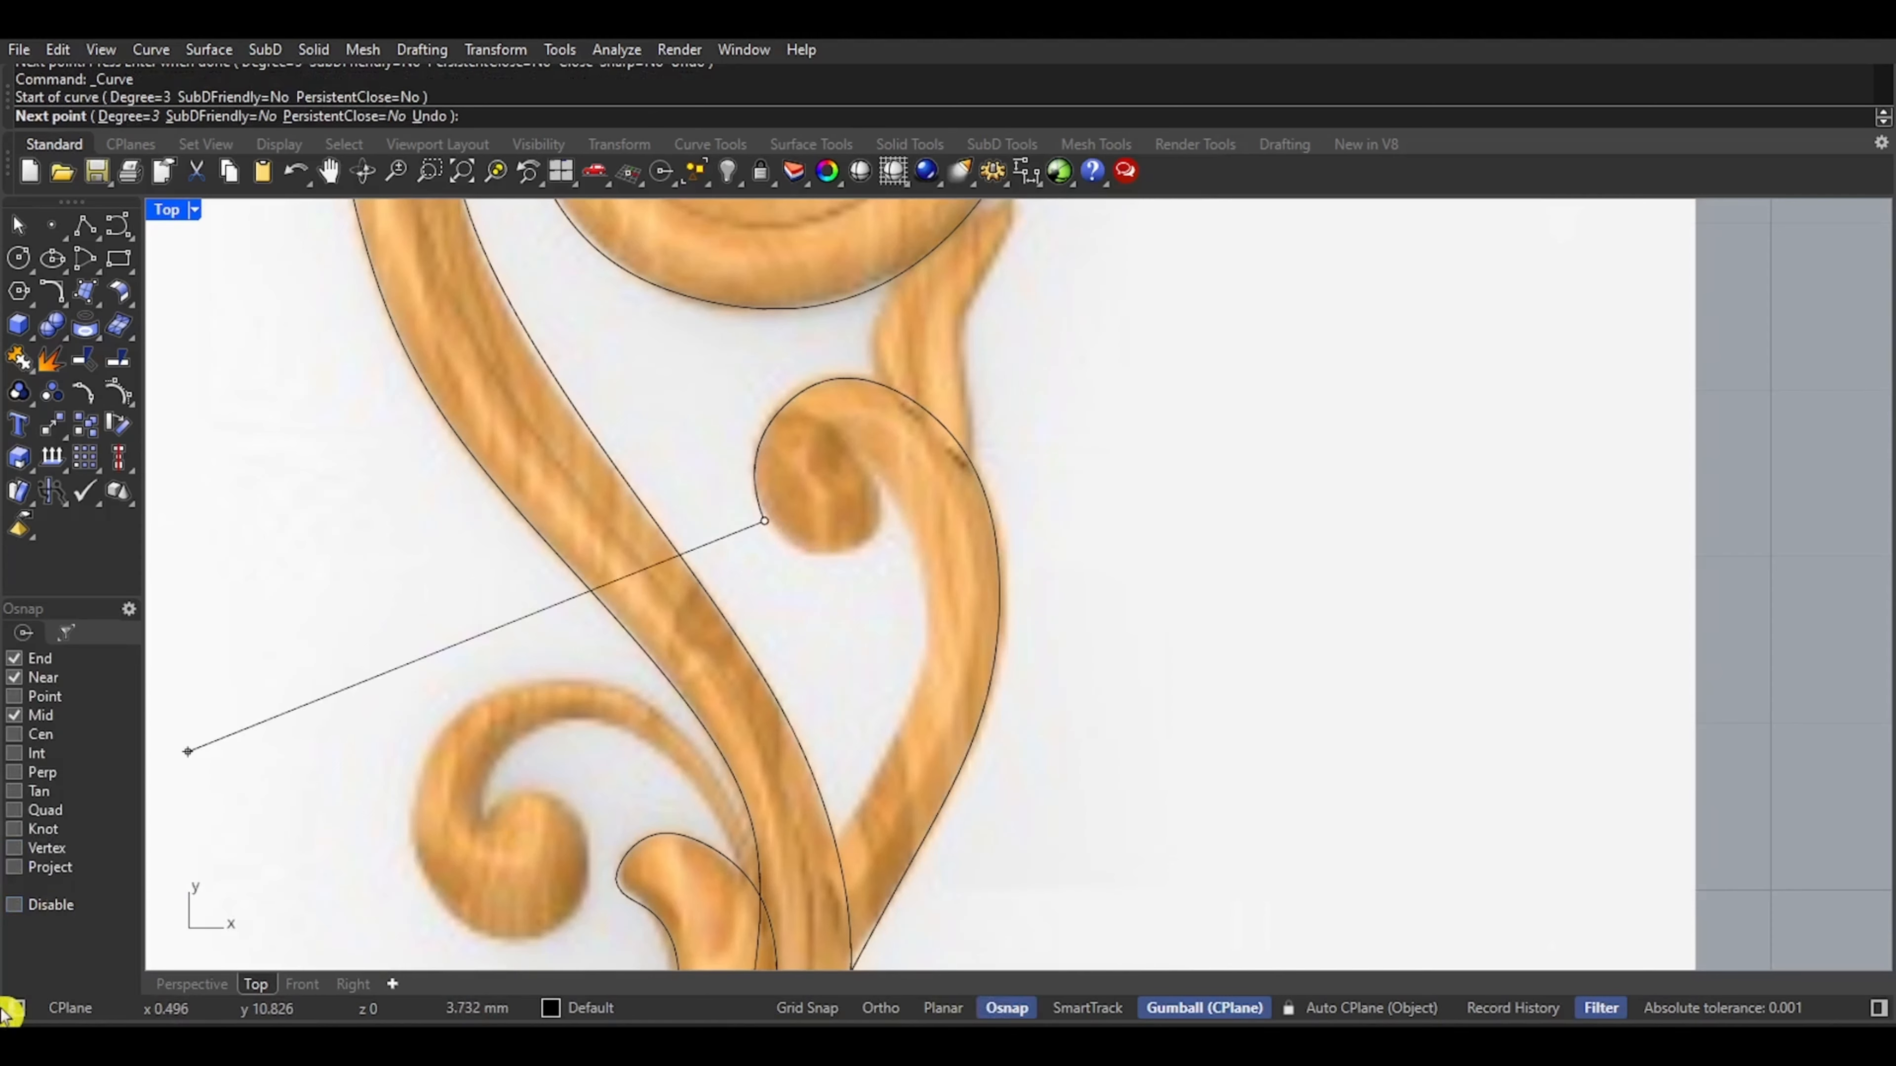
left_click(57, 904)
scroll(880, 514, "up", 4)
left_click(758, 581)
left_click(830, 574)
left_click(870, 546)
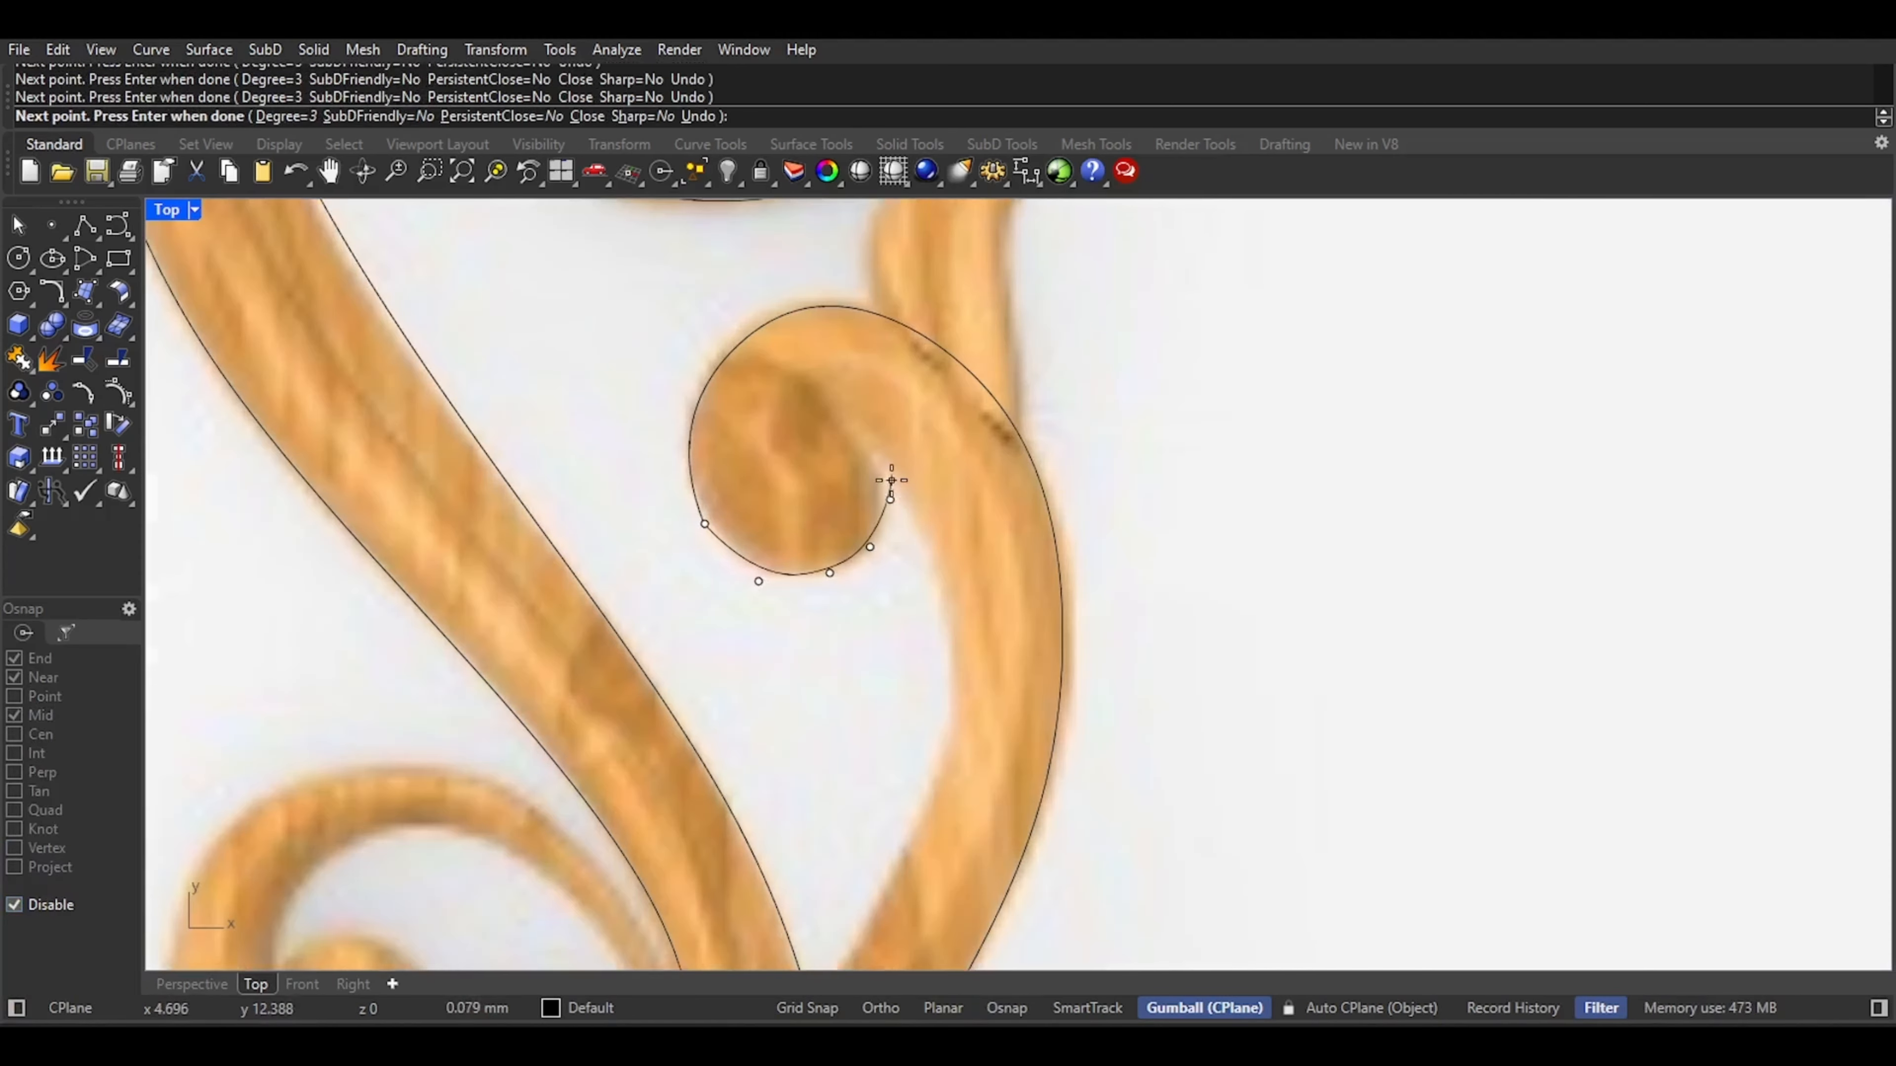
Continue the curve from the curl's notch down the branch's inner edge and finish it inside the main stem
left_click(933, 571)
right_click_drag(965, 709, 986, 427)
left_click(986, 427)
left_click(930, 567)
right_click_drag(816, 763, 927, 476)
left_click(922, 473)
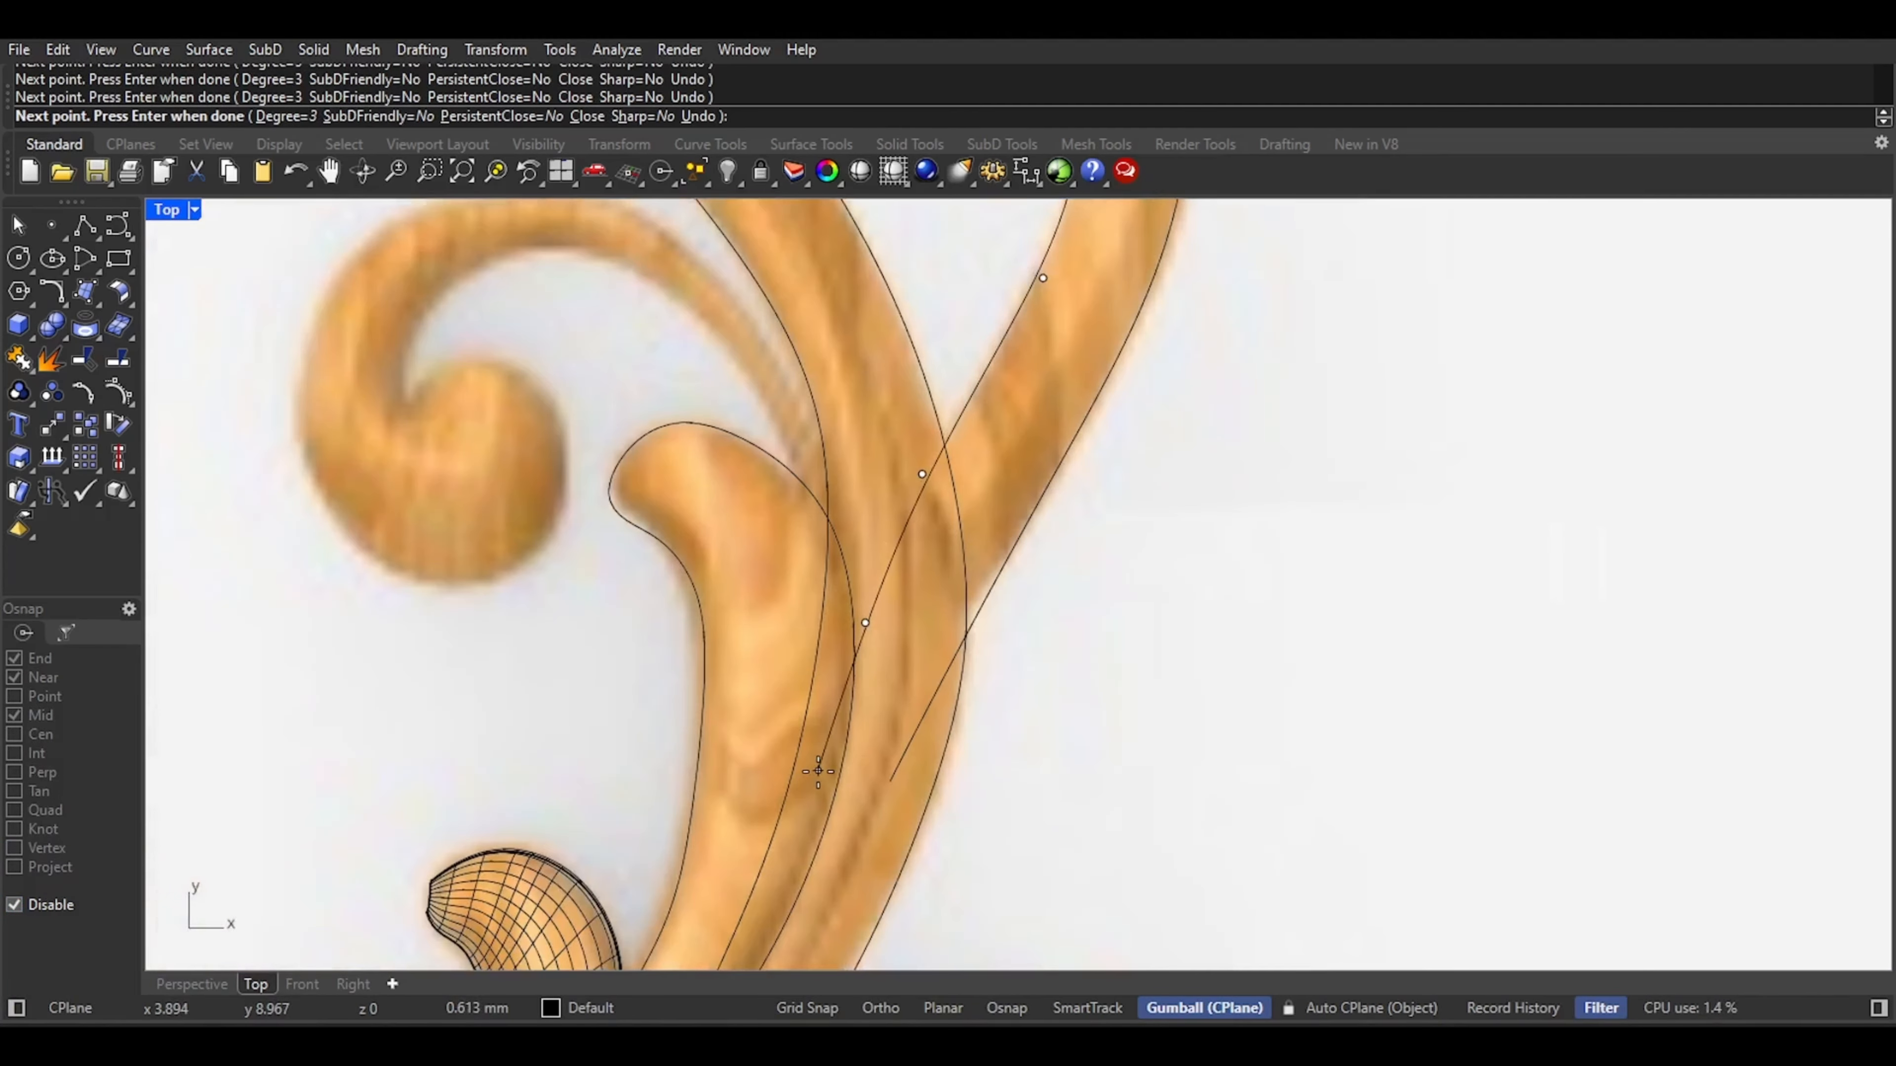
Trace the outer edge of the pointed leaf with a new curve from inside the branch up to the leaf's tip
left_click(966, 848)
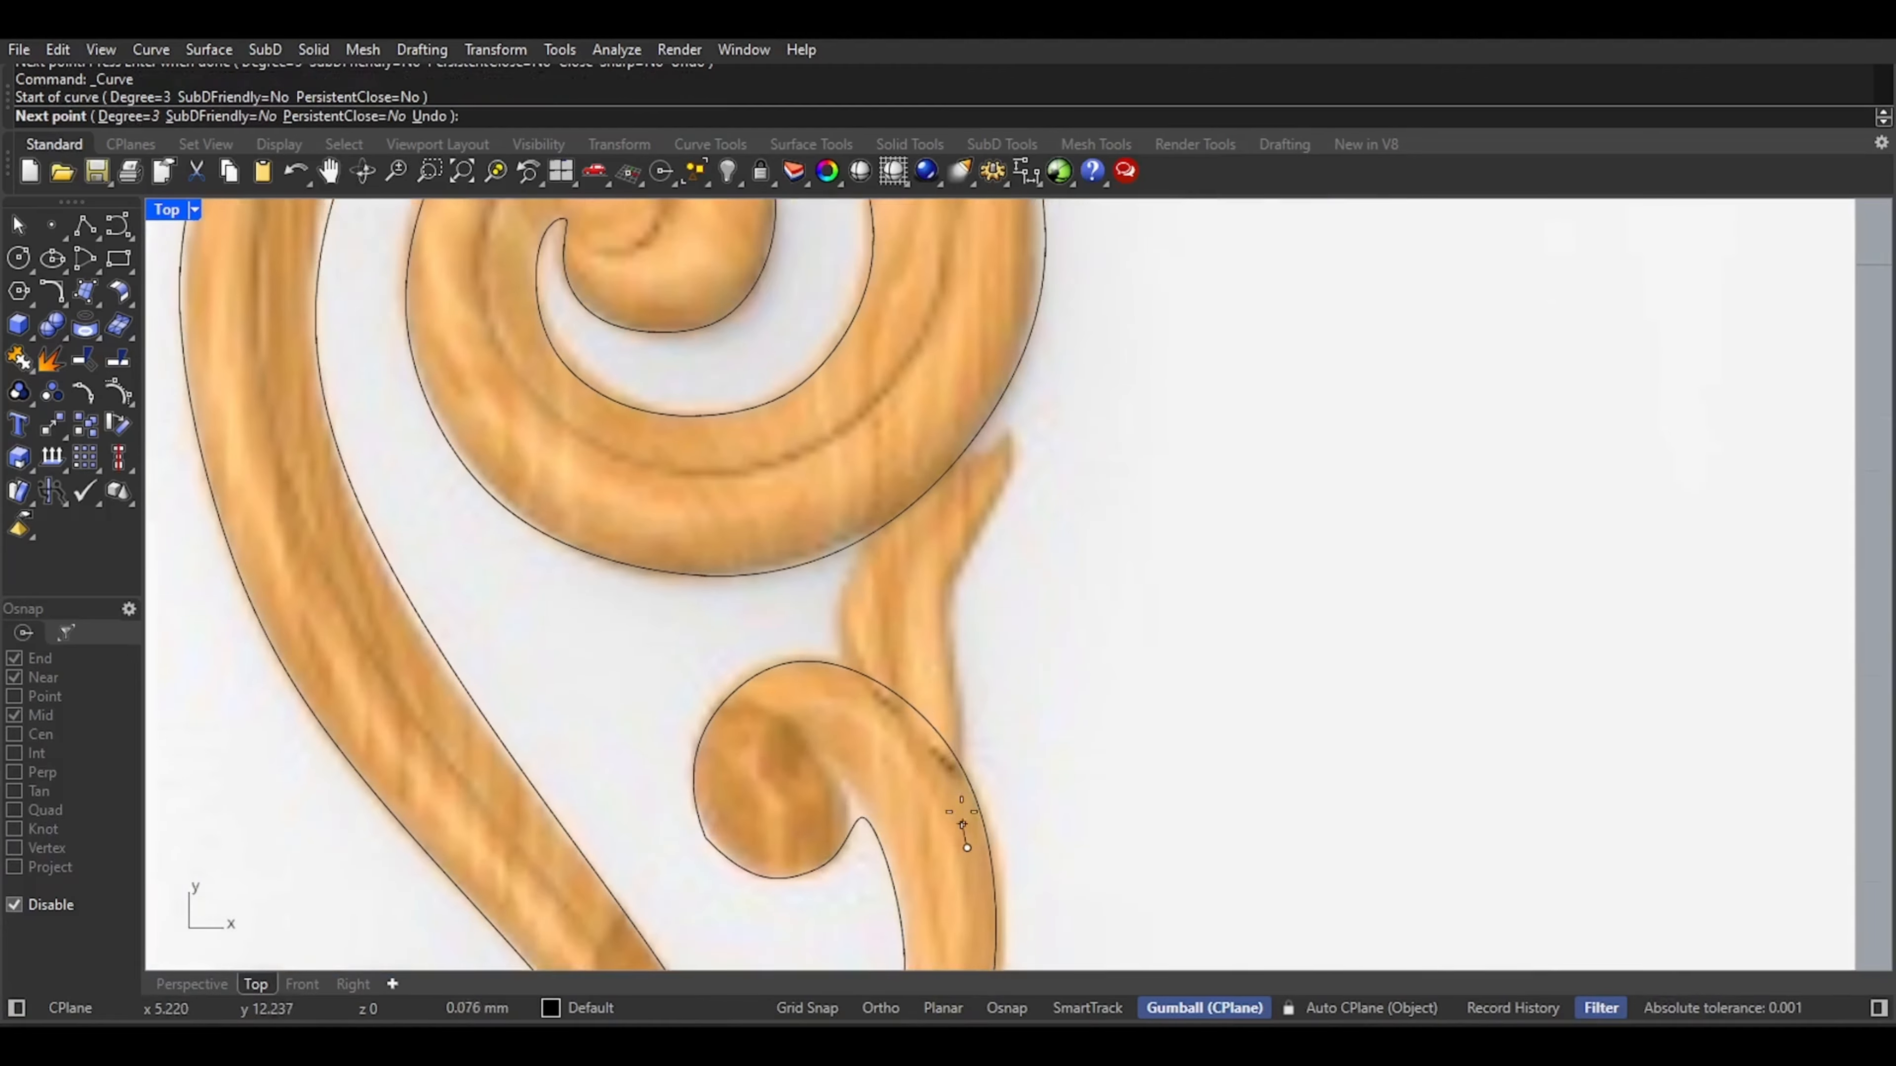
left_click(940, 687)
left_click(944, 553)
left_click(1002, 485)
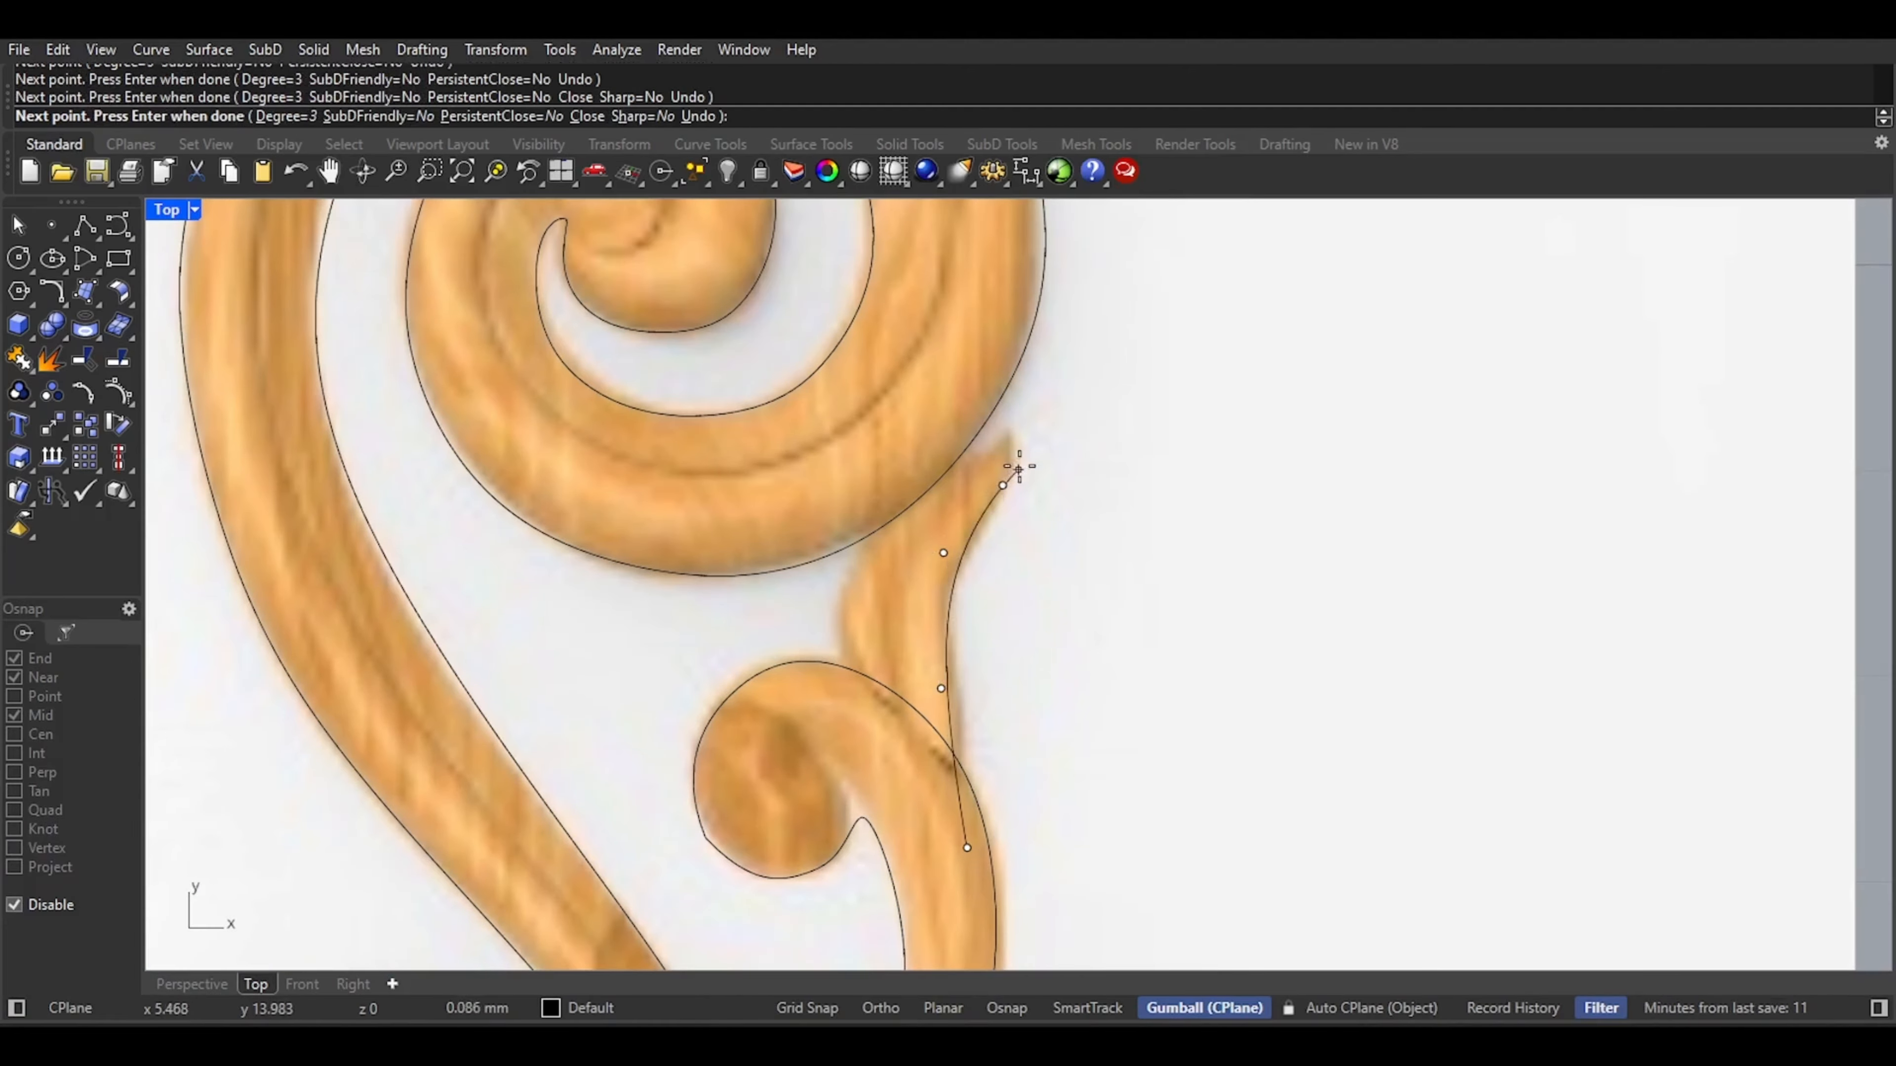
left_click(1021, 452)
left_click(1022, 412)
right_click(1022, 412)
Start a curve snapped to the pointed leaf's tip and trace the leaf's inner edge down into the branch with snaps disabled
left_click(77, 905)
right_click(1045, 409)
left_click(1022, 412)
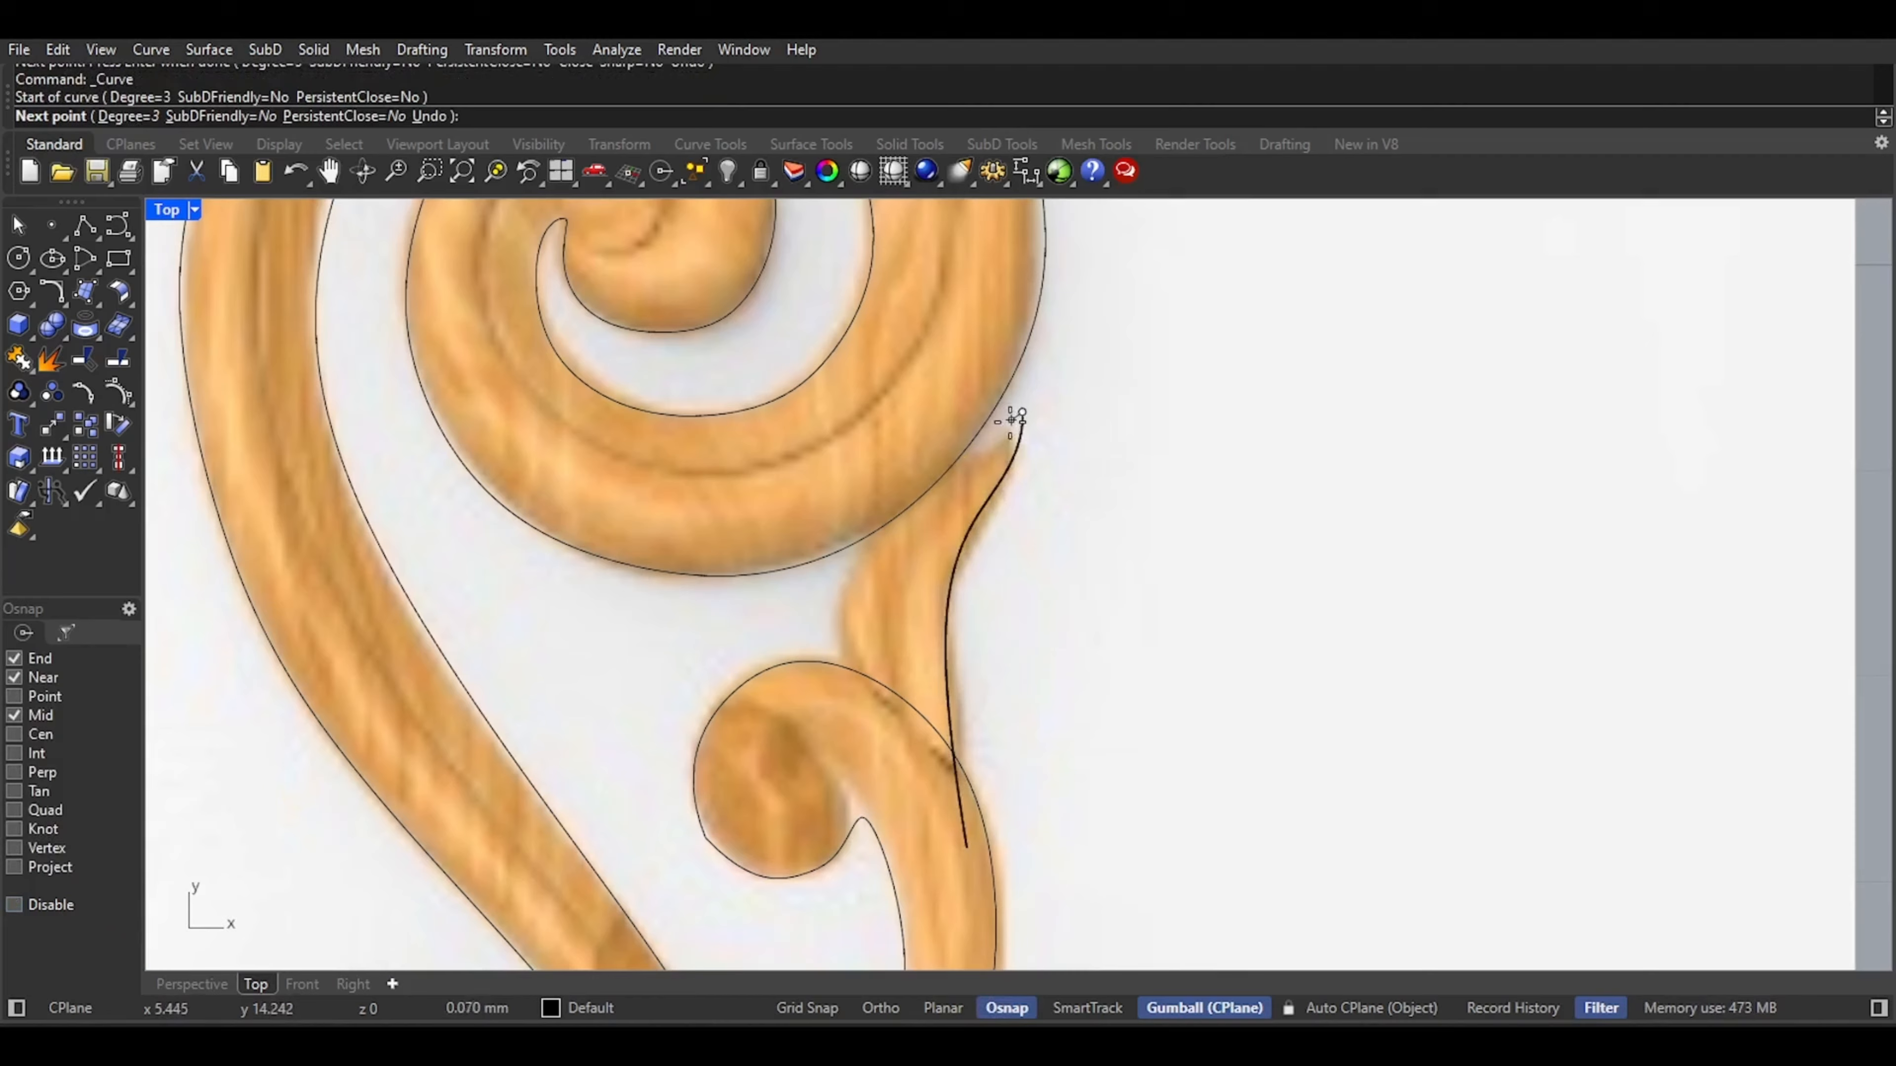
left_click(48, 905)
scroll(1053, 482, "up", 4)
left_click(956, 436)
left_click(802, 471)
left_click(733, 549)
left_click(739, 744)
right_click_drag(803, 900, 799, 638)
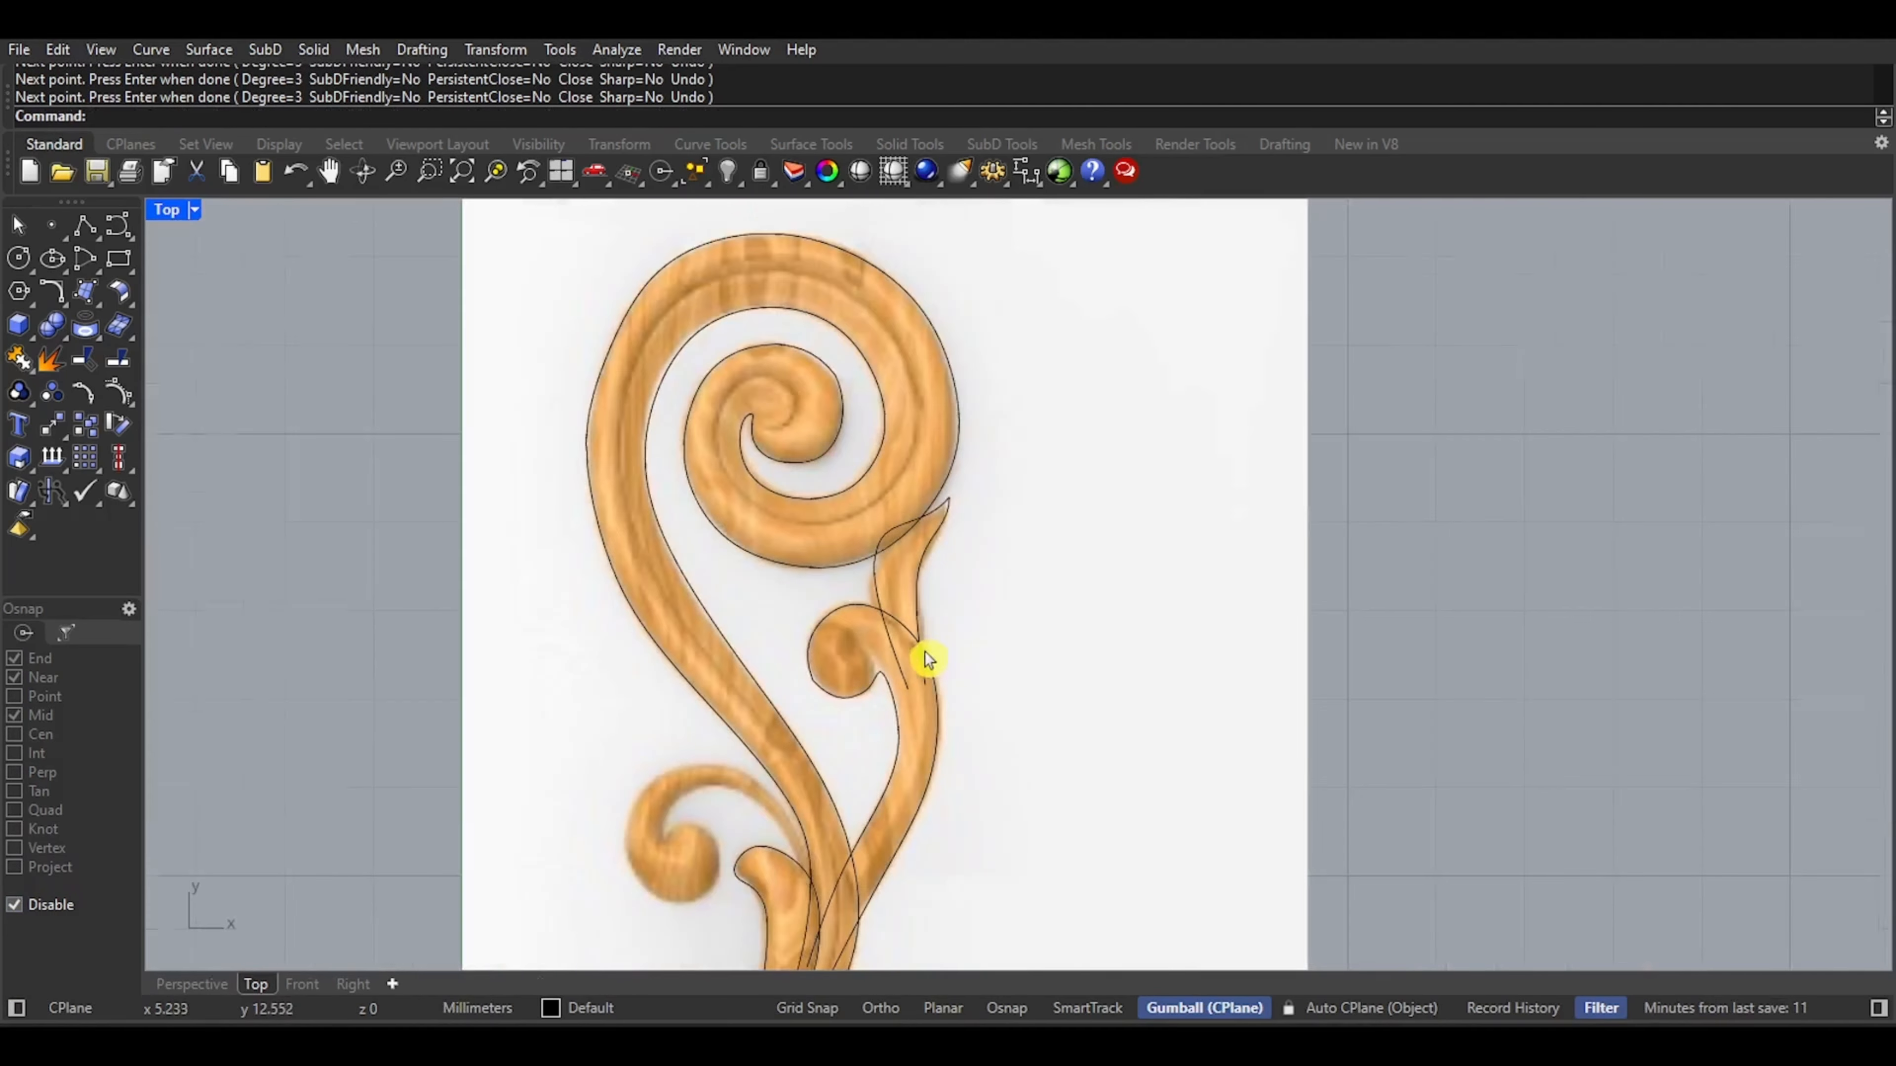
Start a new curve inside the main stem and trace the outer edge of the left-hand scroll over its arch
scroll(981, 634, "up", 6)
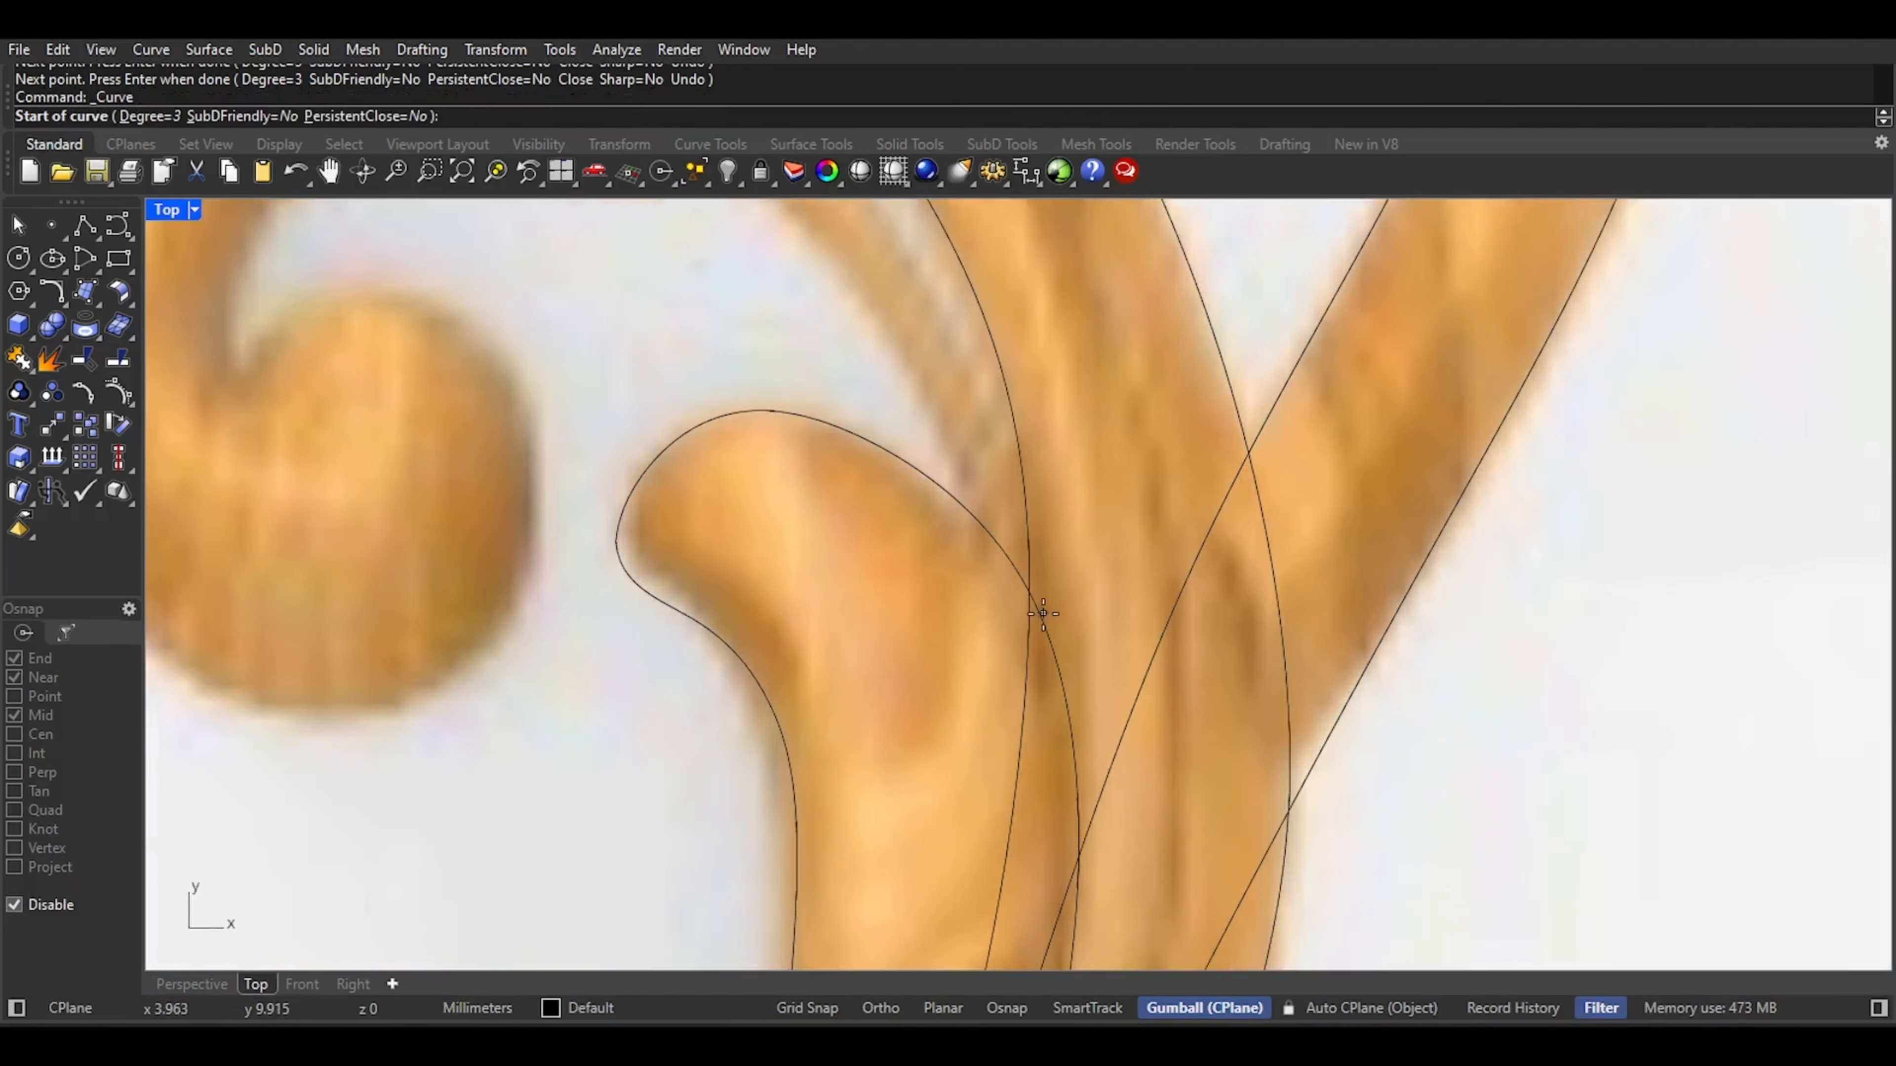
scroll(1044, 613, "down", 4)
left_click(1102, 704)
left_click(1045, 491)
left_click(903, 324)
left_click(777, 248)
left_click(574, 302)
left_click(493, 452)
Carry the curve down around the left-hand scroll's rounded bulb and finish it on the side facing the leaf
left_click(542, 642)
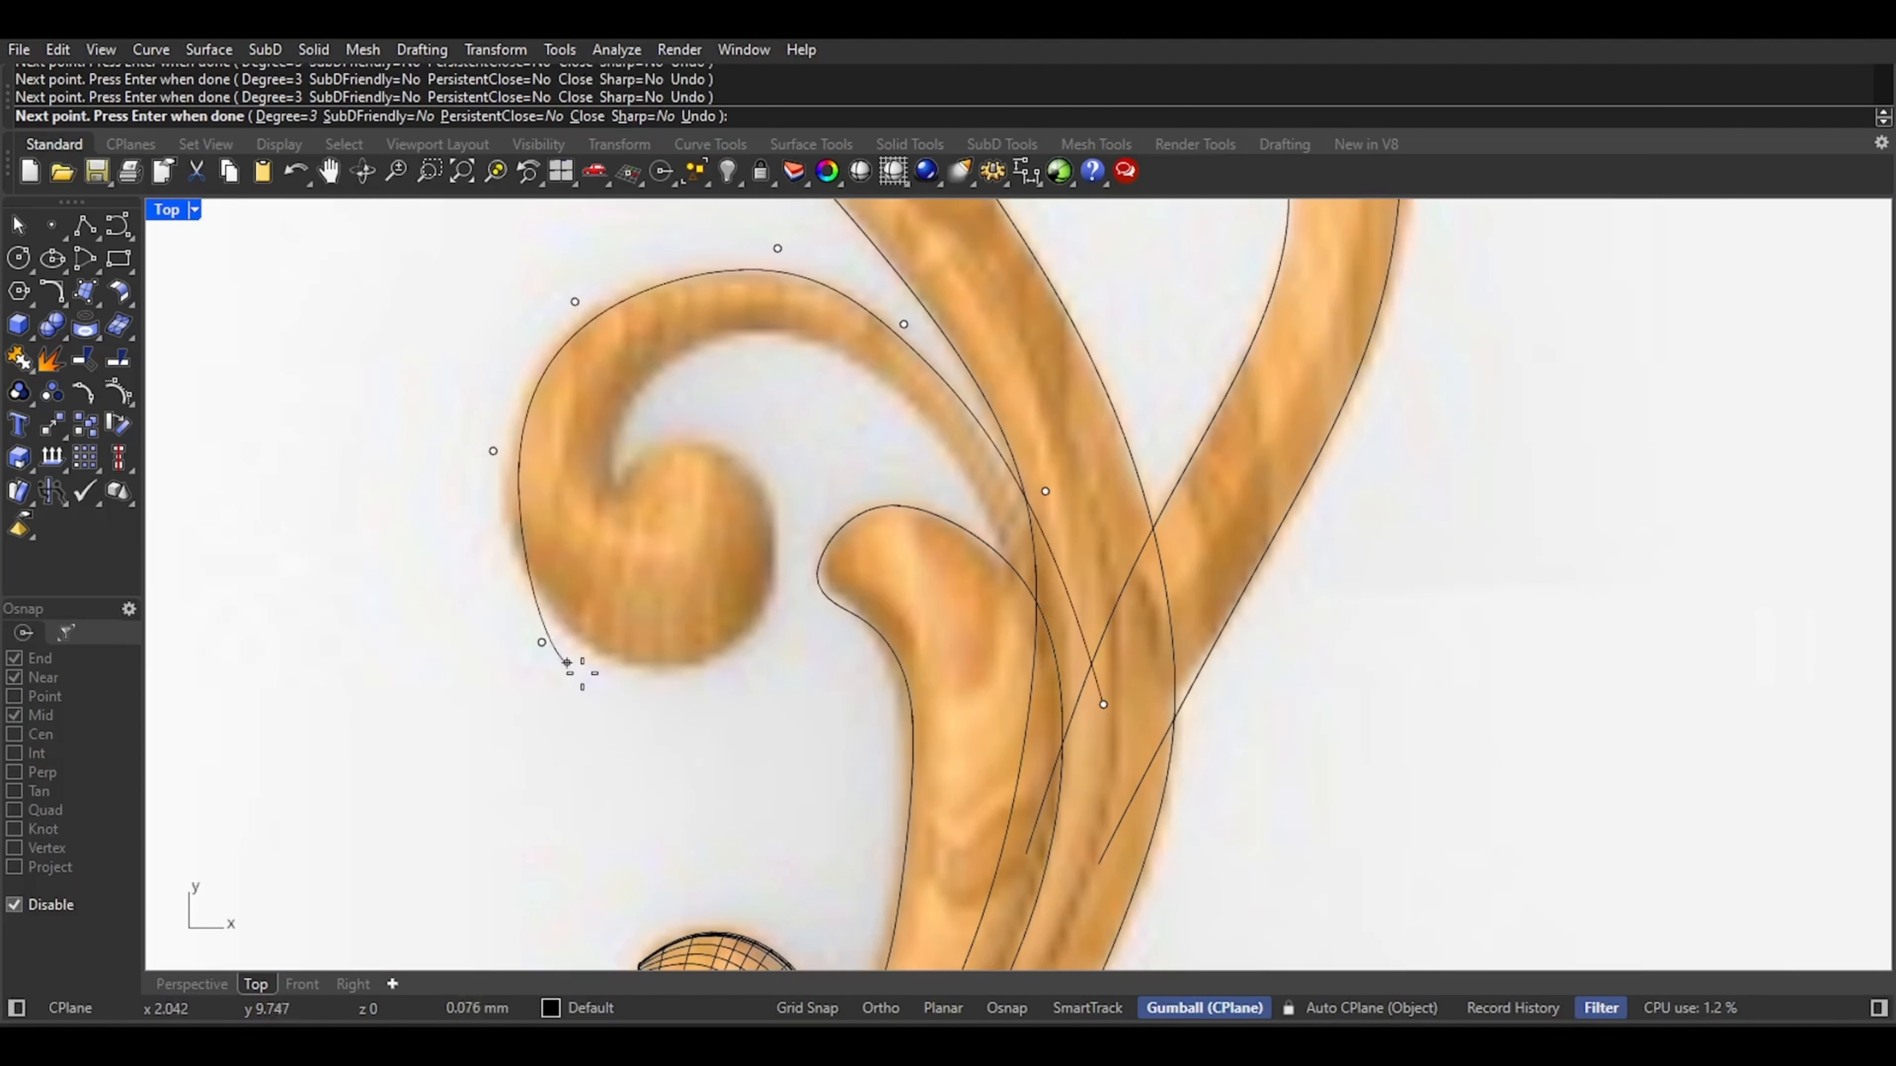
left_click(647, 693)
left_click(757, 654)
left_click(786, 555)
key("Return")
Start a curve snapped to the bulb curve's end and trace over the bulb into its notch and up the arch, snaps disabled
left_click(48, 907)
key("Return")
left_click(786, 554)
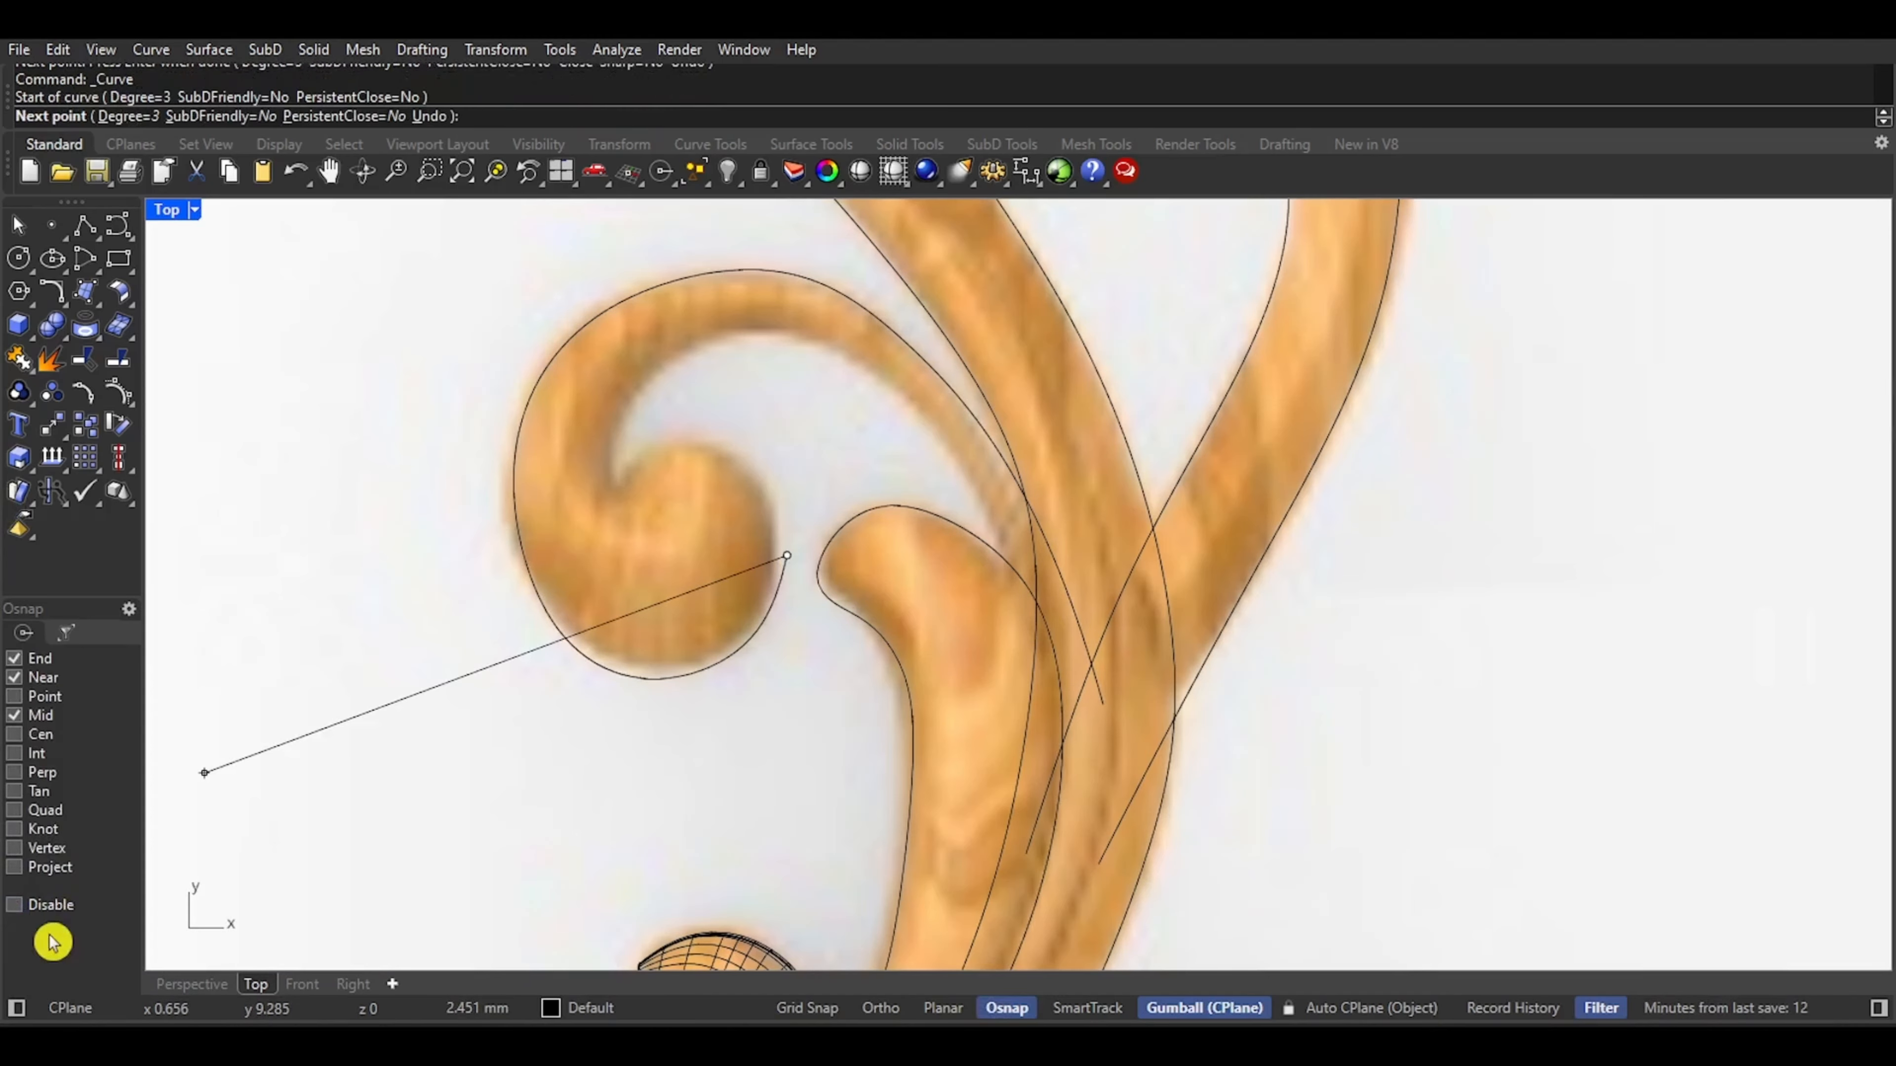
left_click(46, 905)
left_click(779, 465)
left_click(691, 429)
left_click(616, 492)
left_click(602, 492)
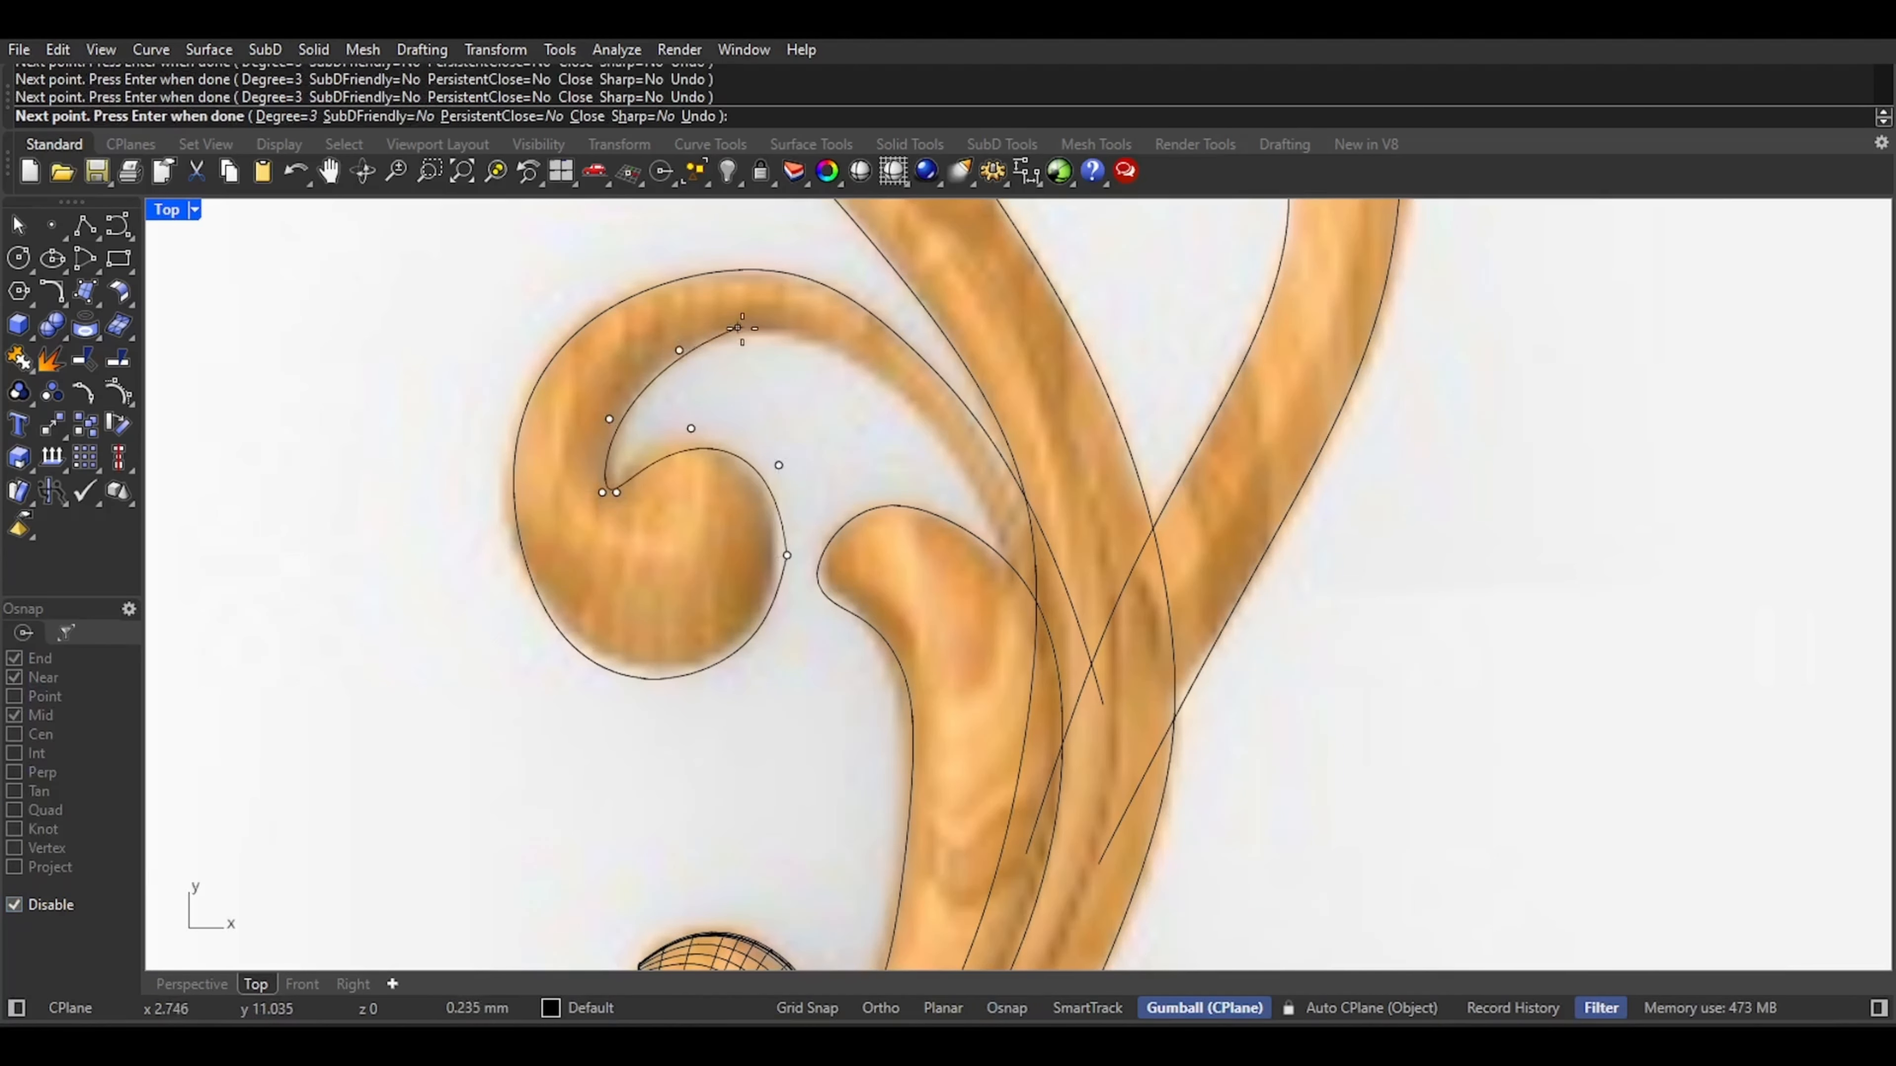
Continue the curve along the inner side of the left-hand scroll's arch and finish it down inside the leaf
left_click(771, 326)
left_click(879, 376)
left_click(954, 495)
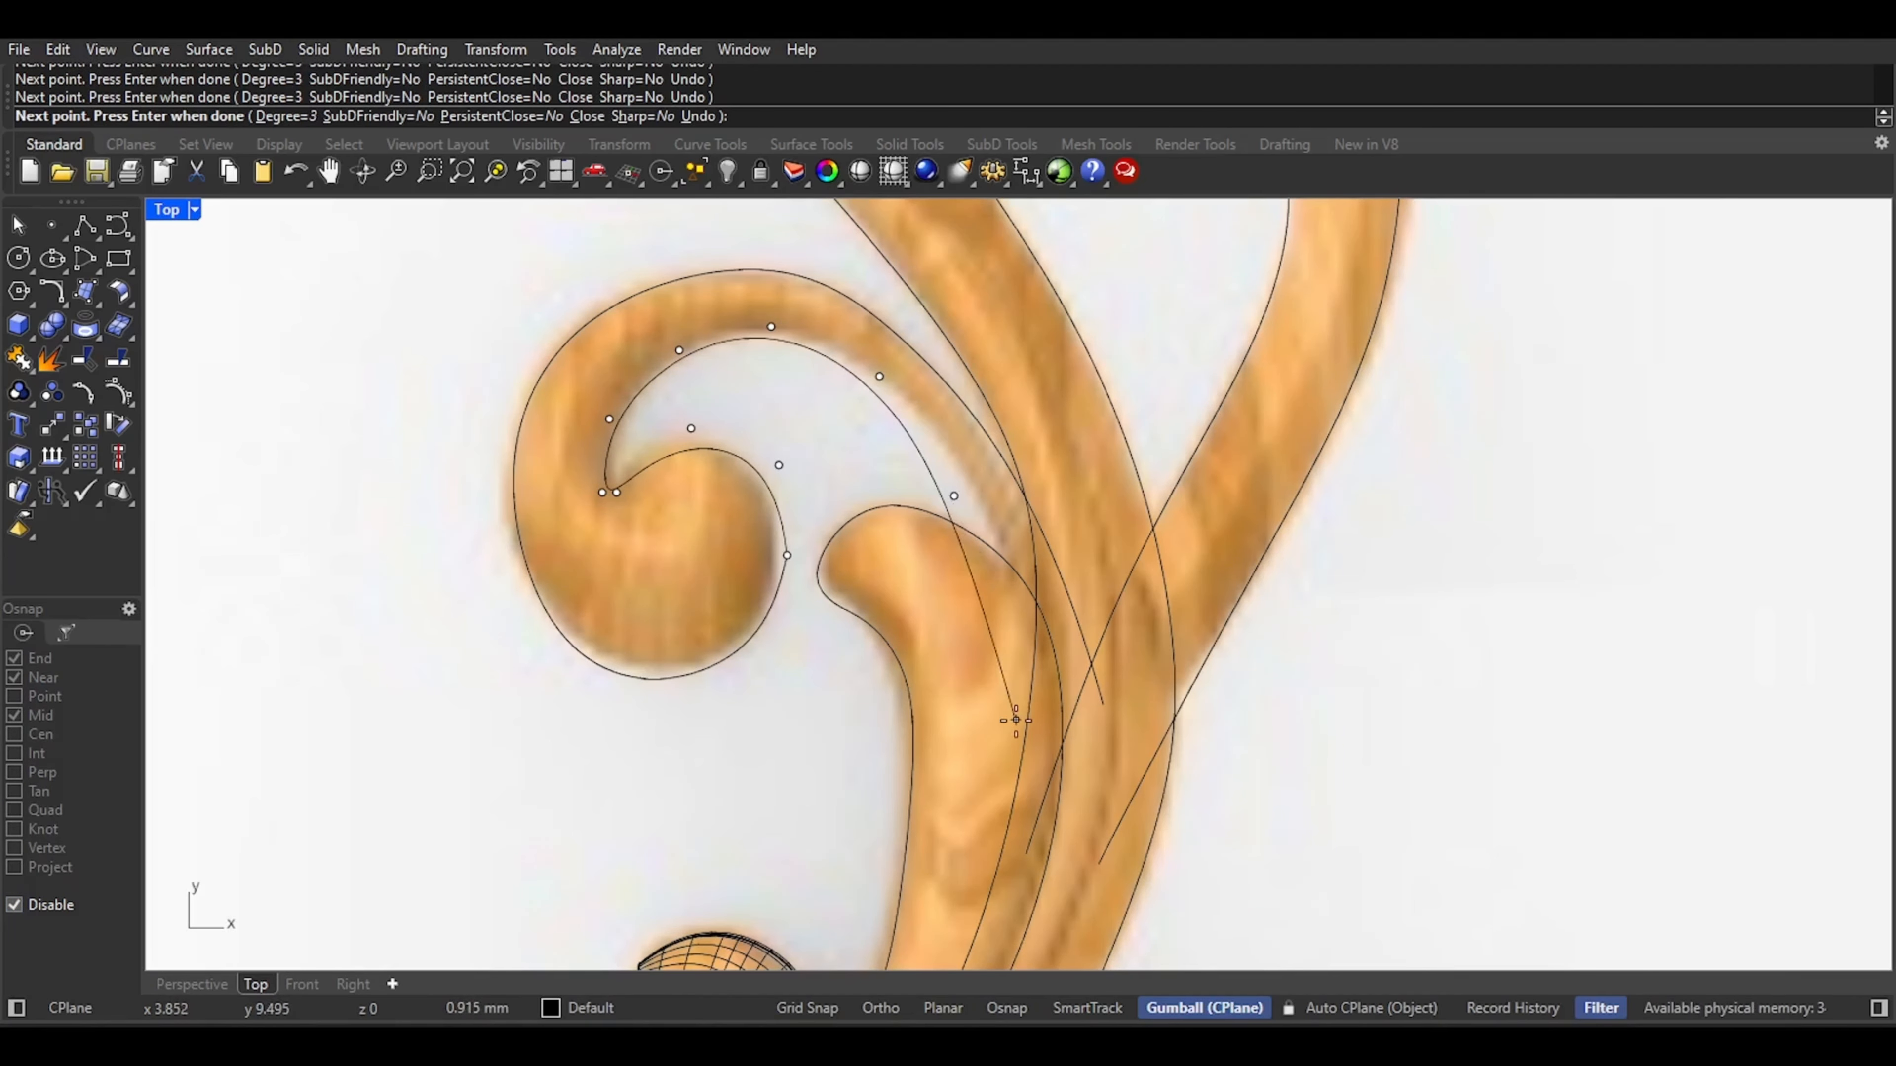
left_click(1053, 743)
key("Return")
scroll(698, 796, "down", 4)
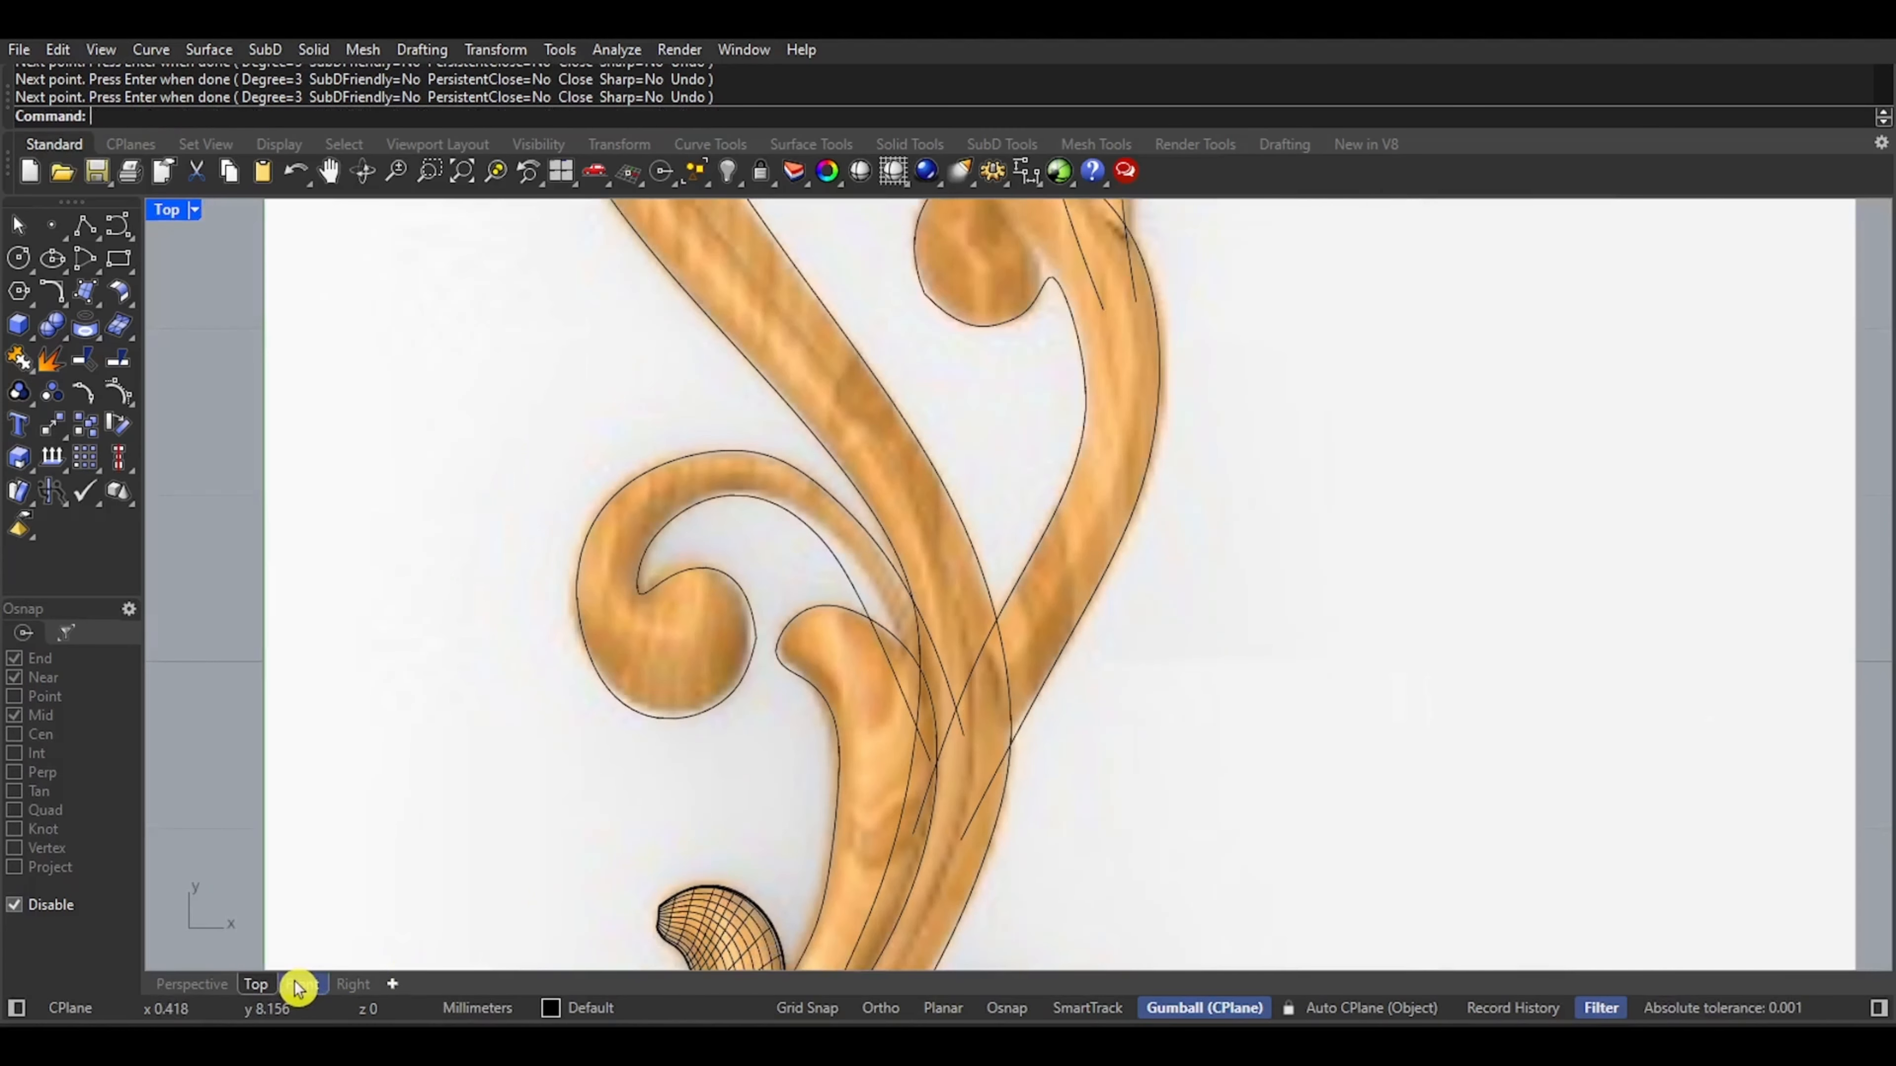
Inspect the swept scroll and traced curves in perspective with rendered display, and return to shaded display
left_click(192, 984)
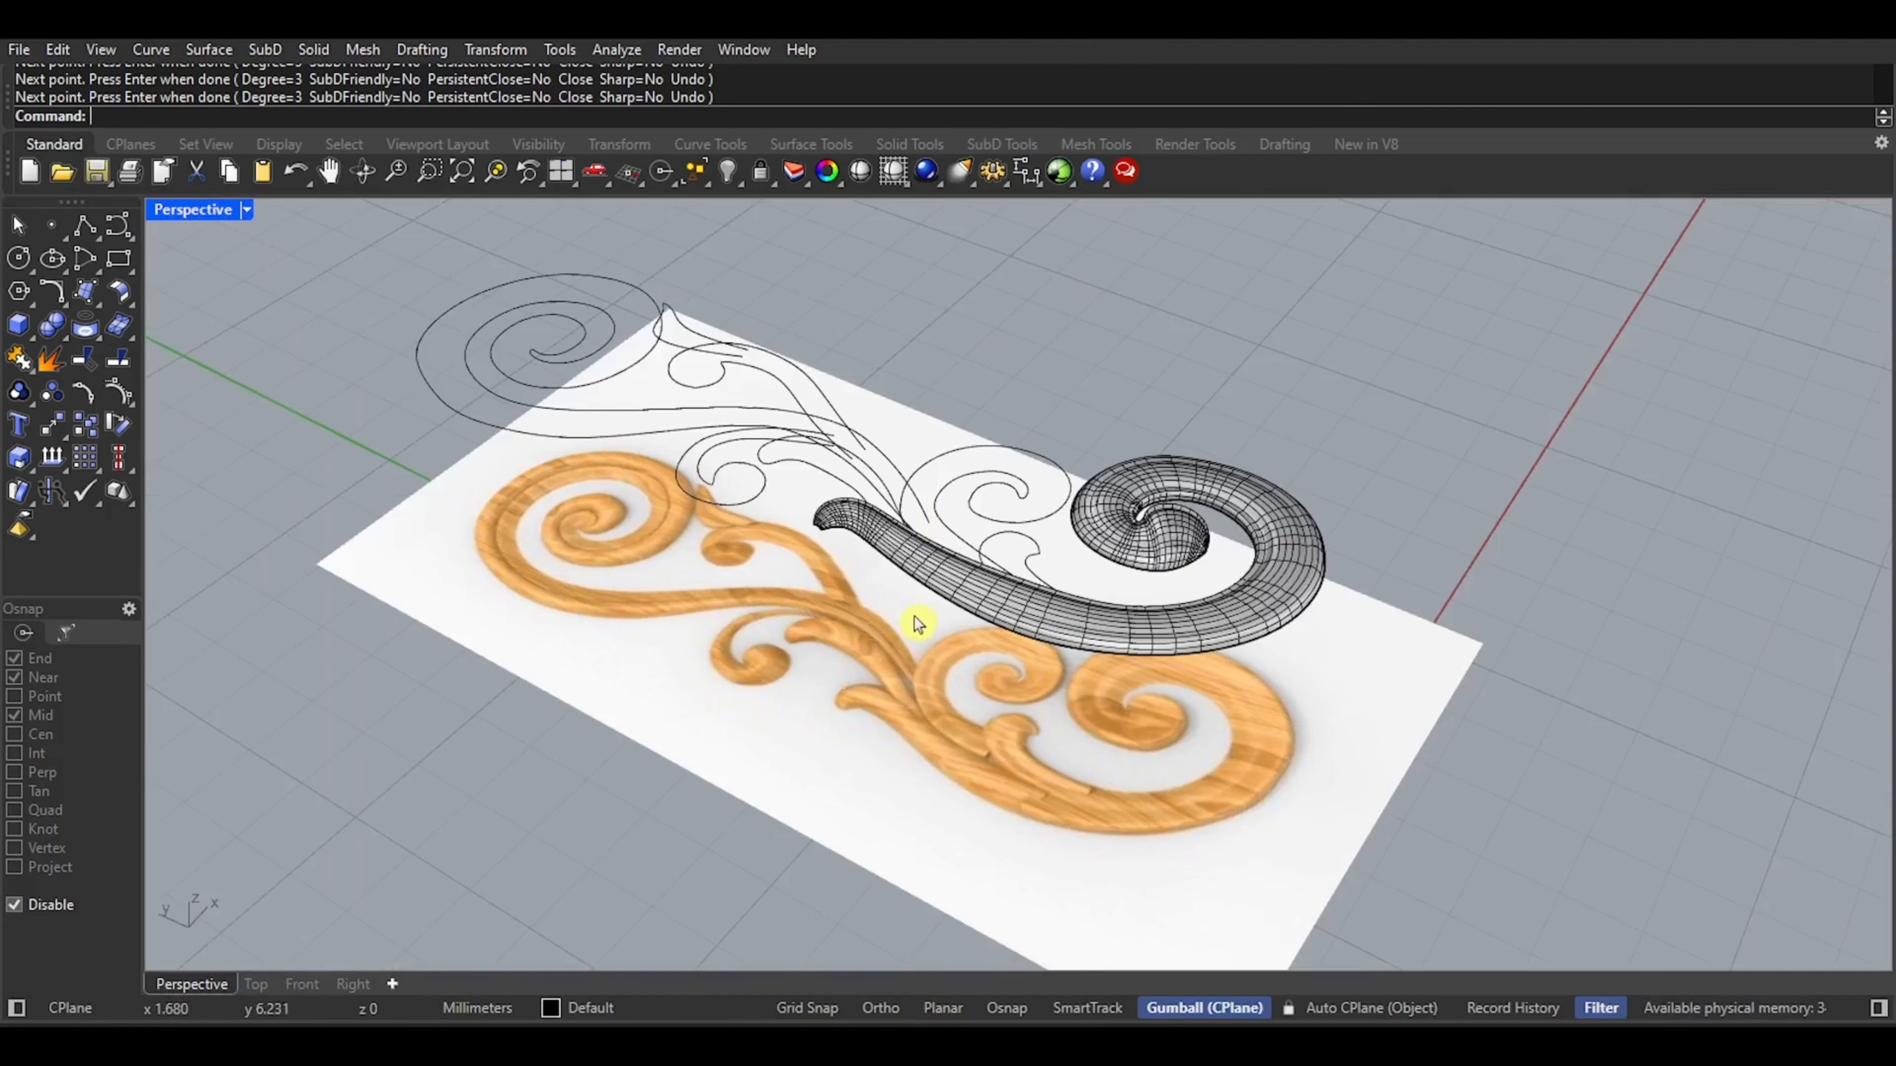
right_click_drag(1044, 581, 956, 597)
middle_click(956, 596)
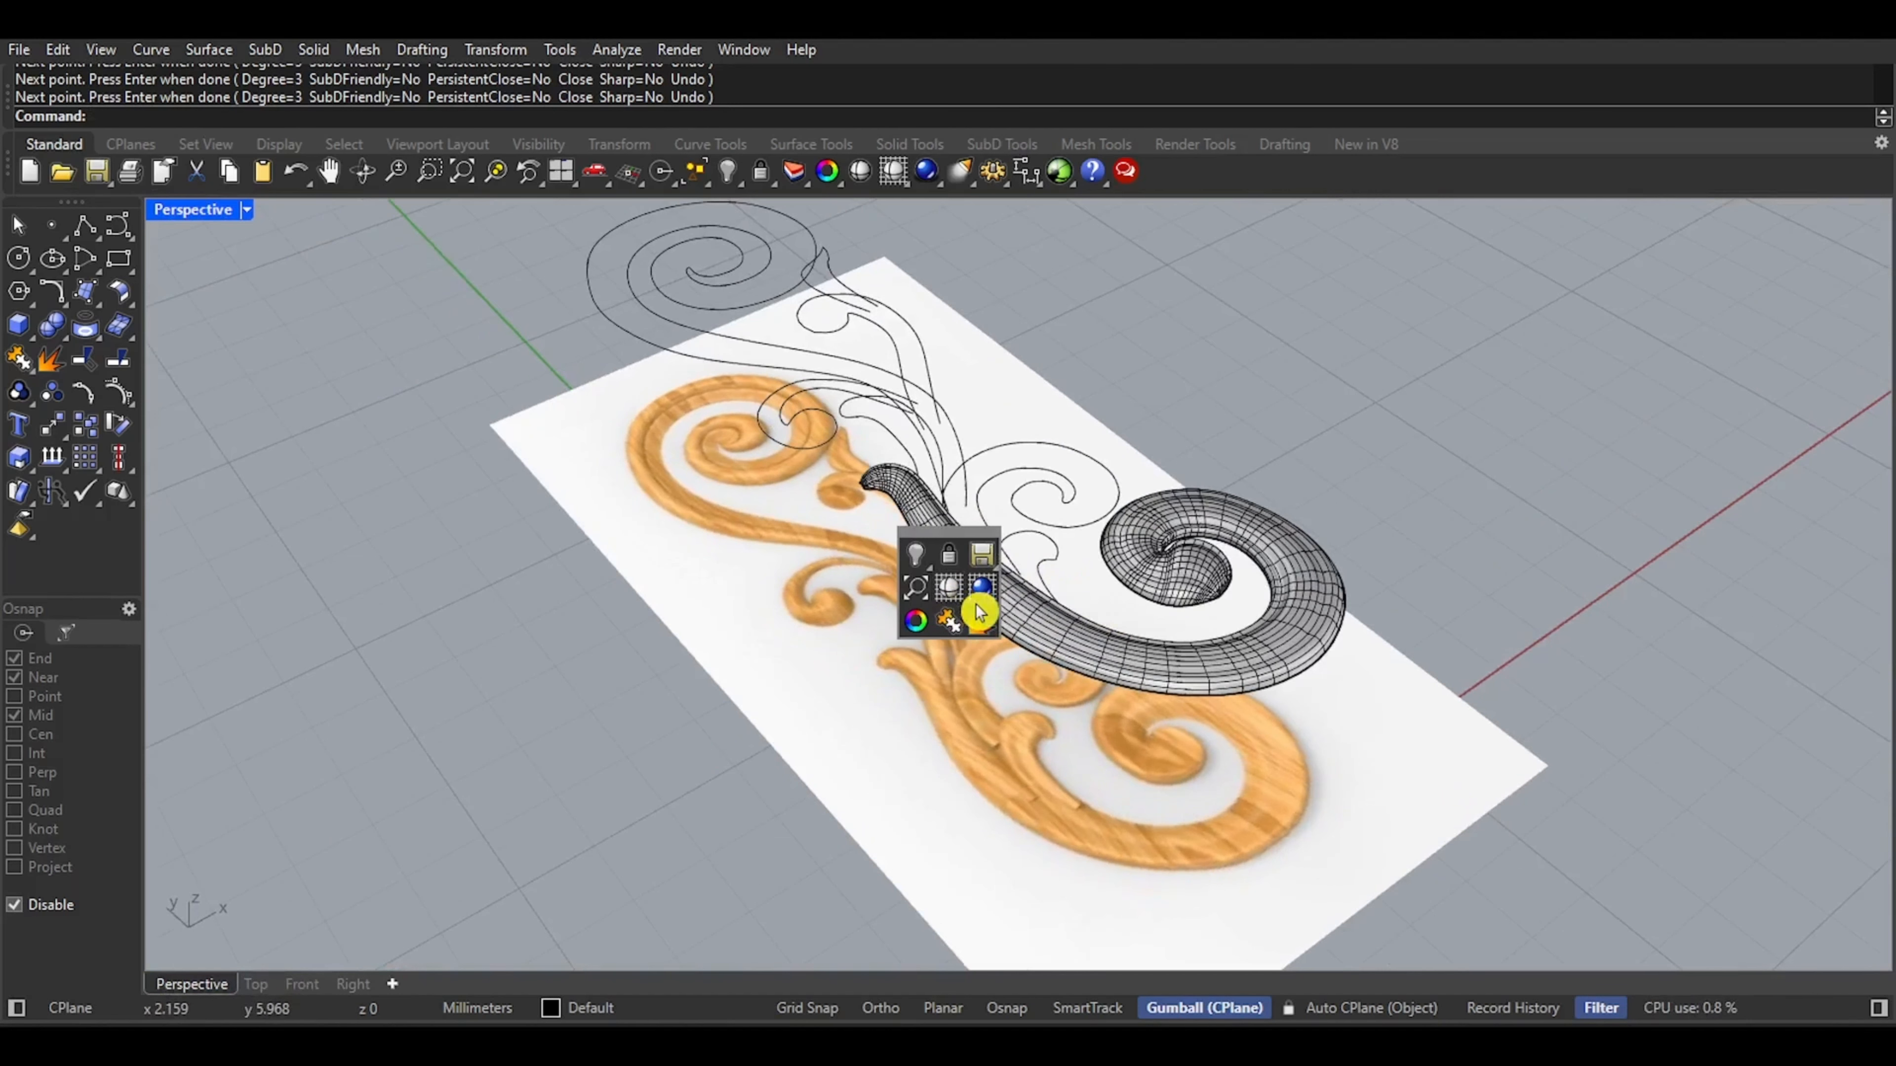
left_click(982, 606)
right_click_drag(1153, 608, 1037, 618)
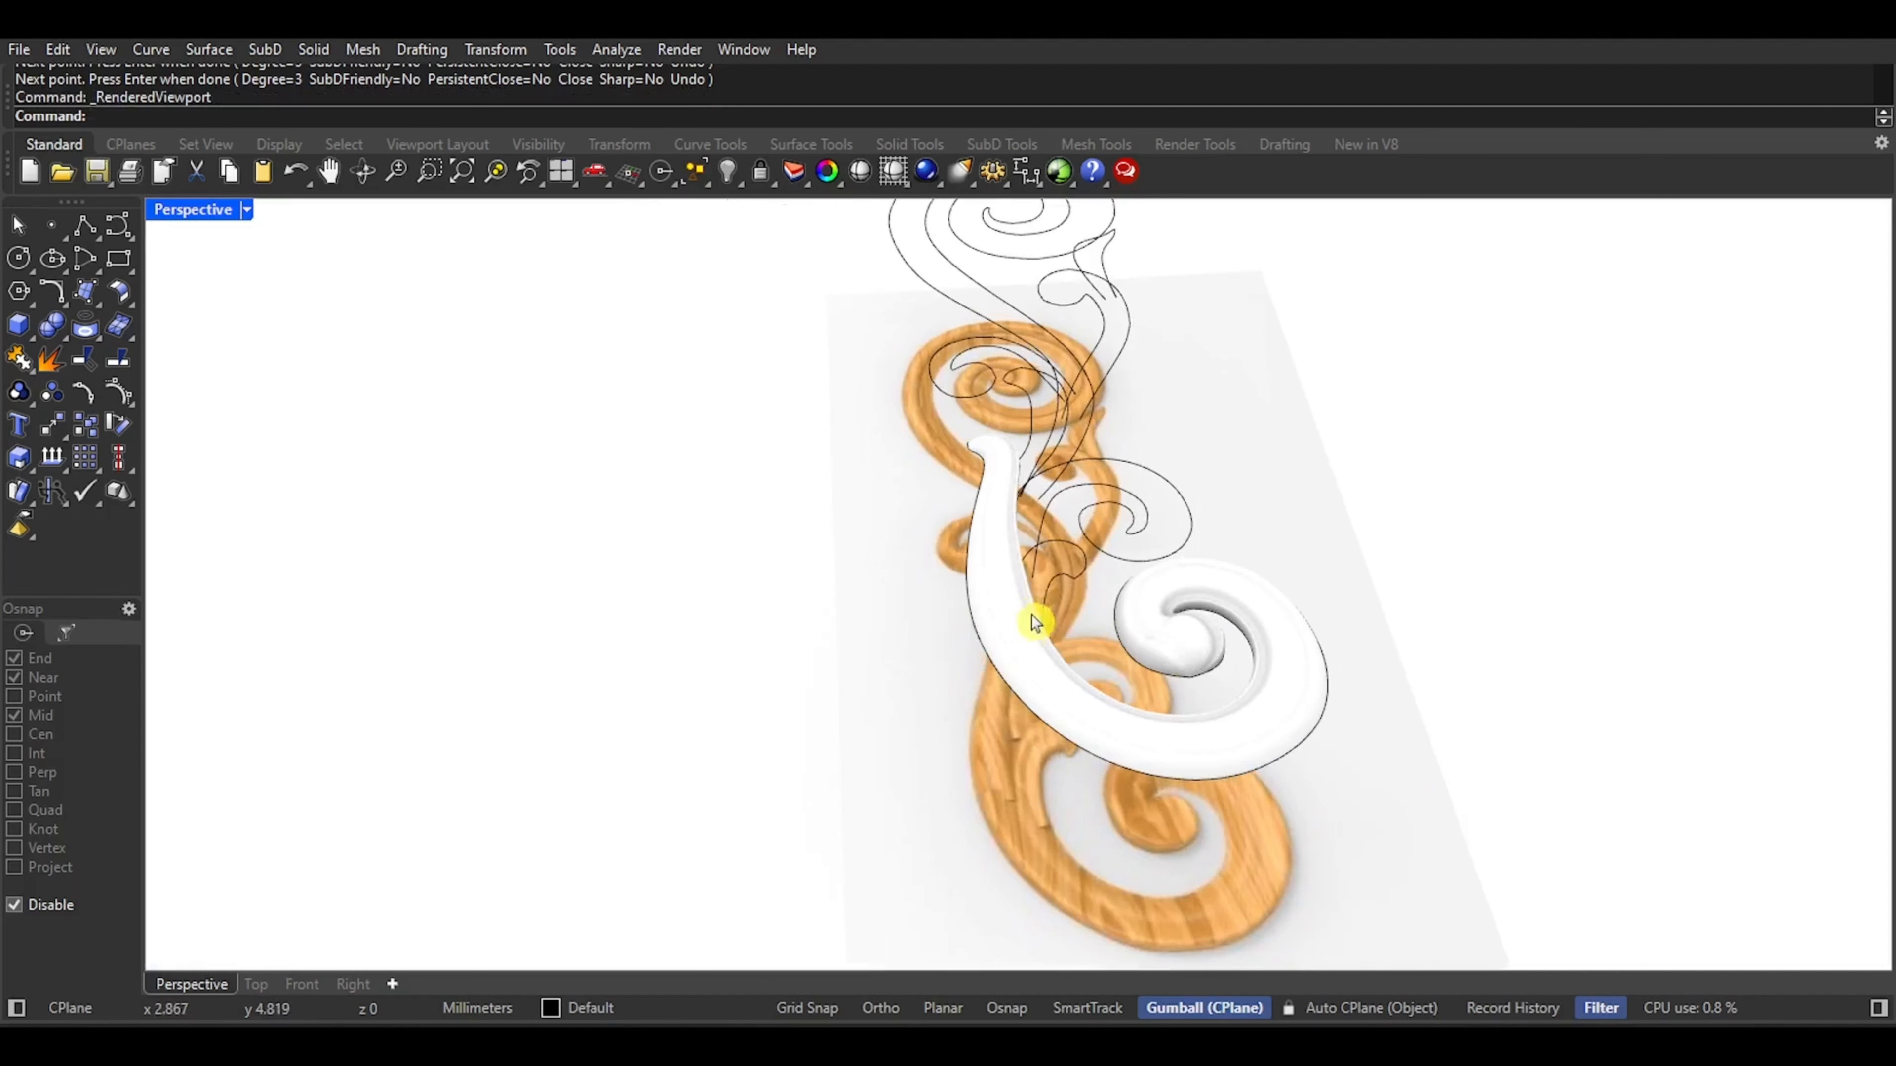
middle_click(1037, 618)
left_click(1029, 613)
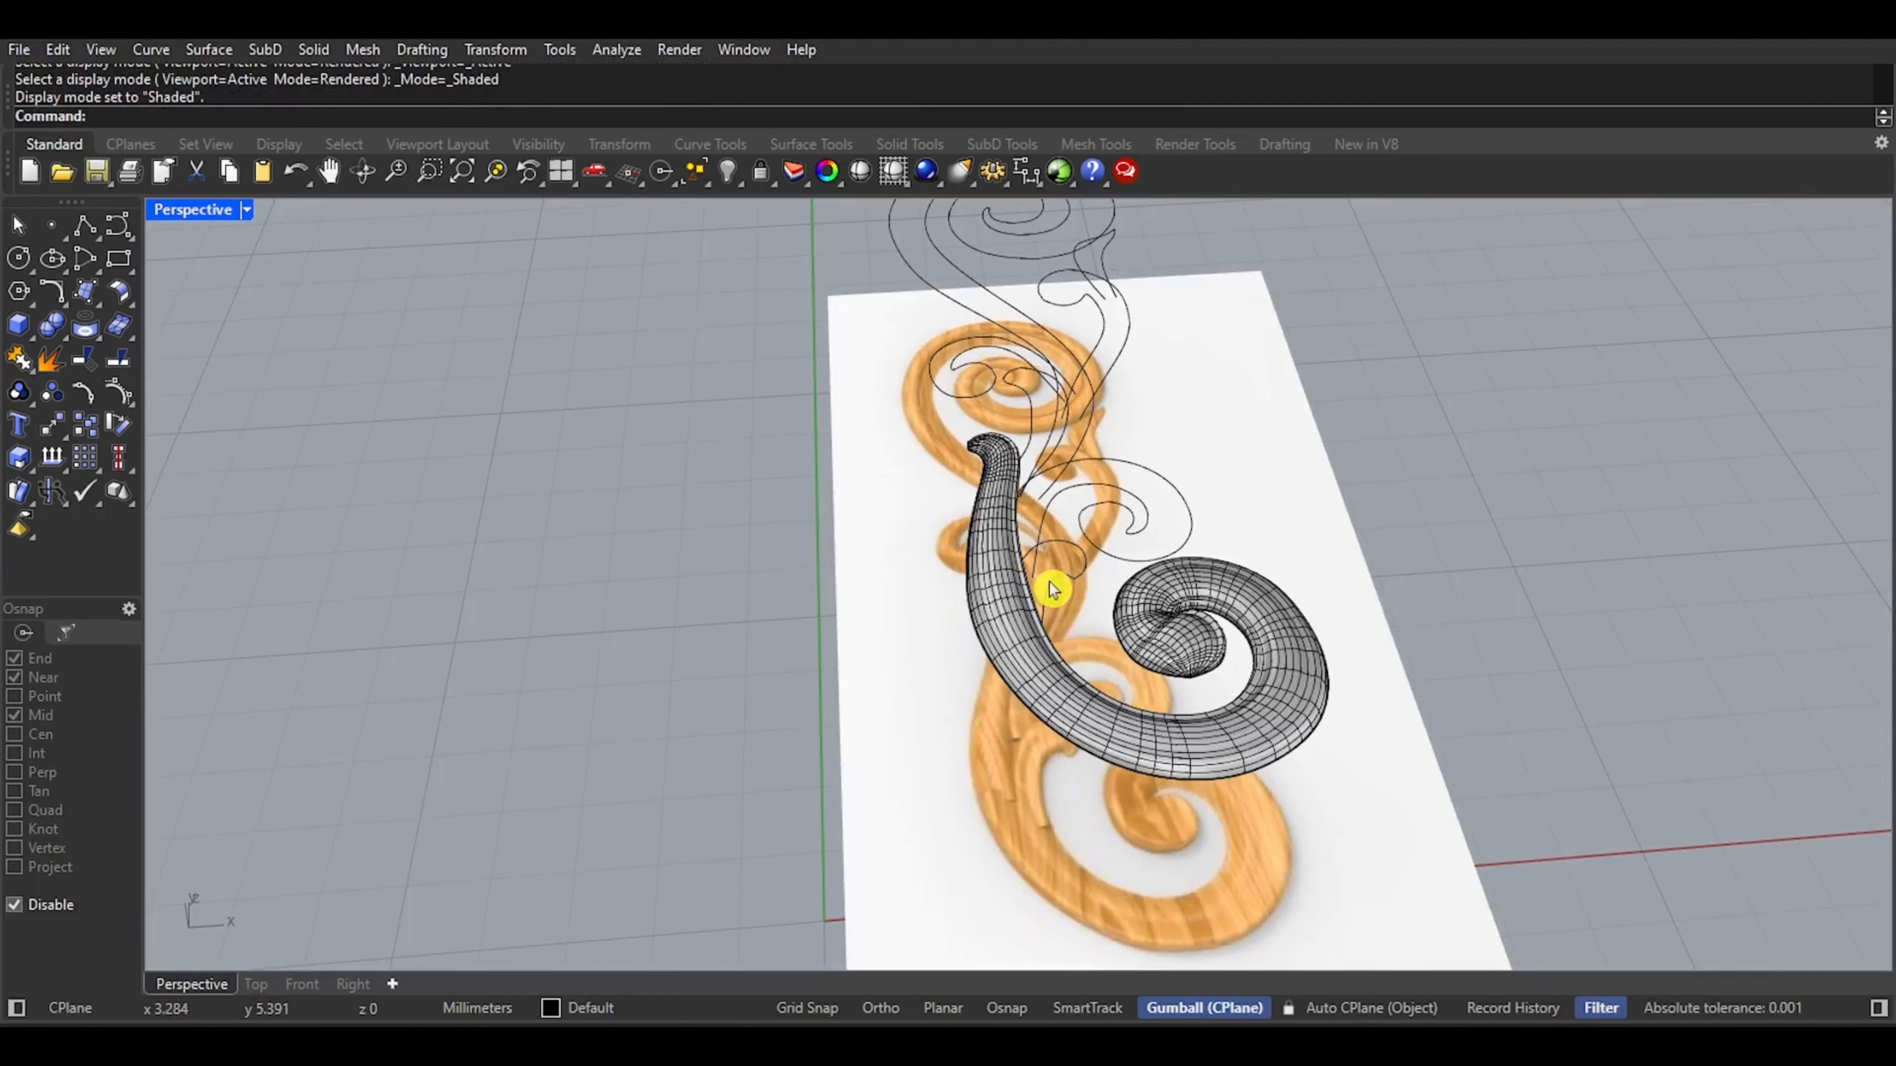
Hide the swept scroll surface and lock its two edge curves in the top view
left_click(1002, 639)
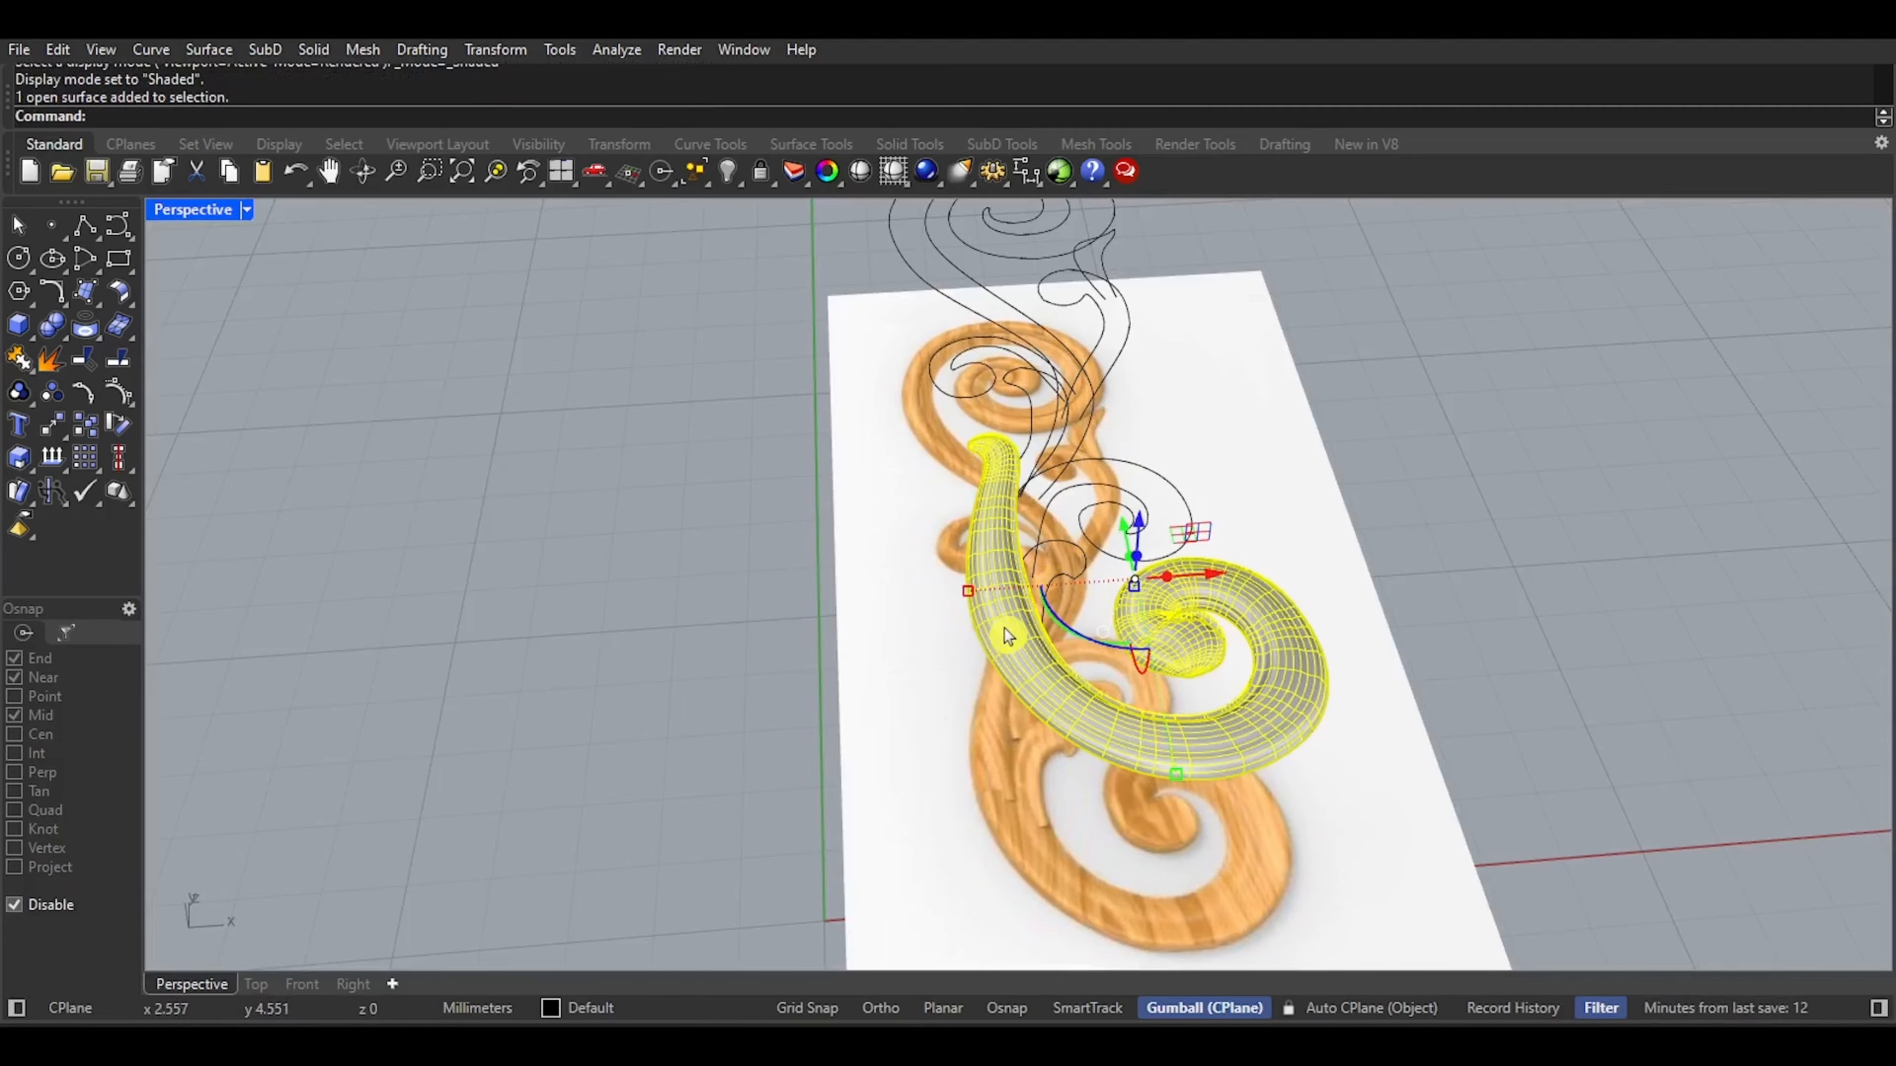
key("ctrl+h")
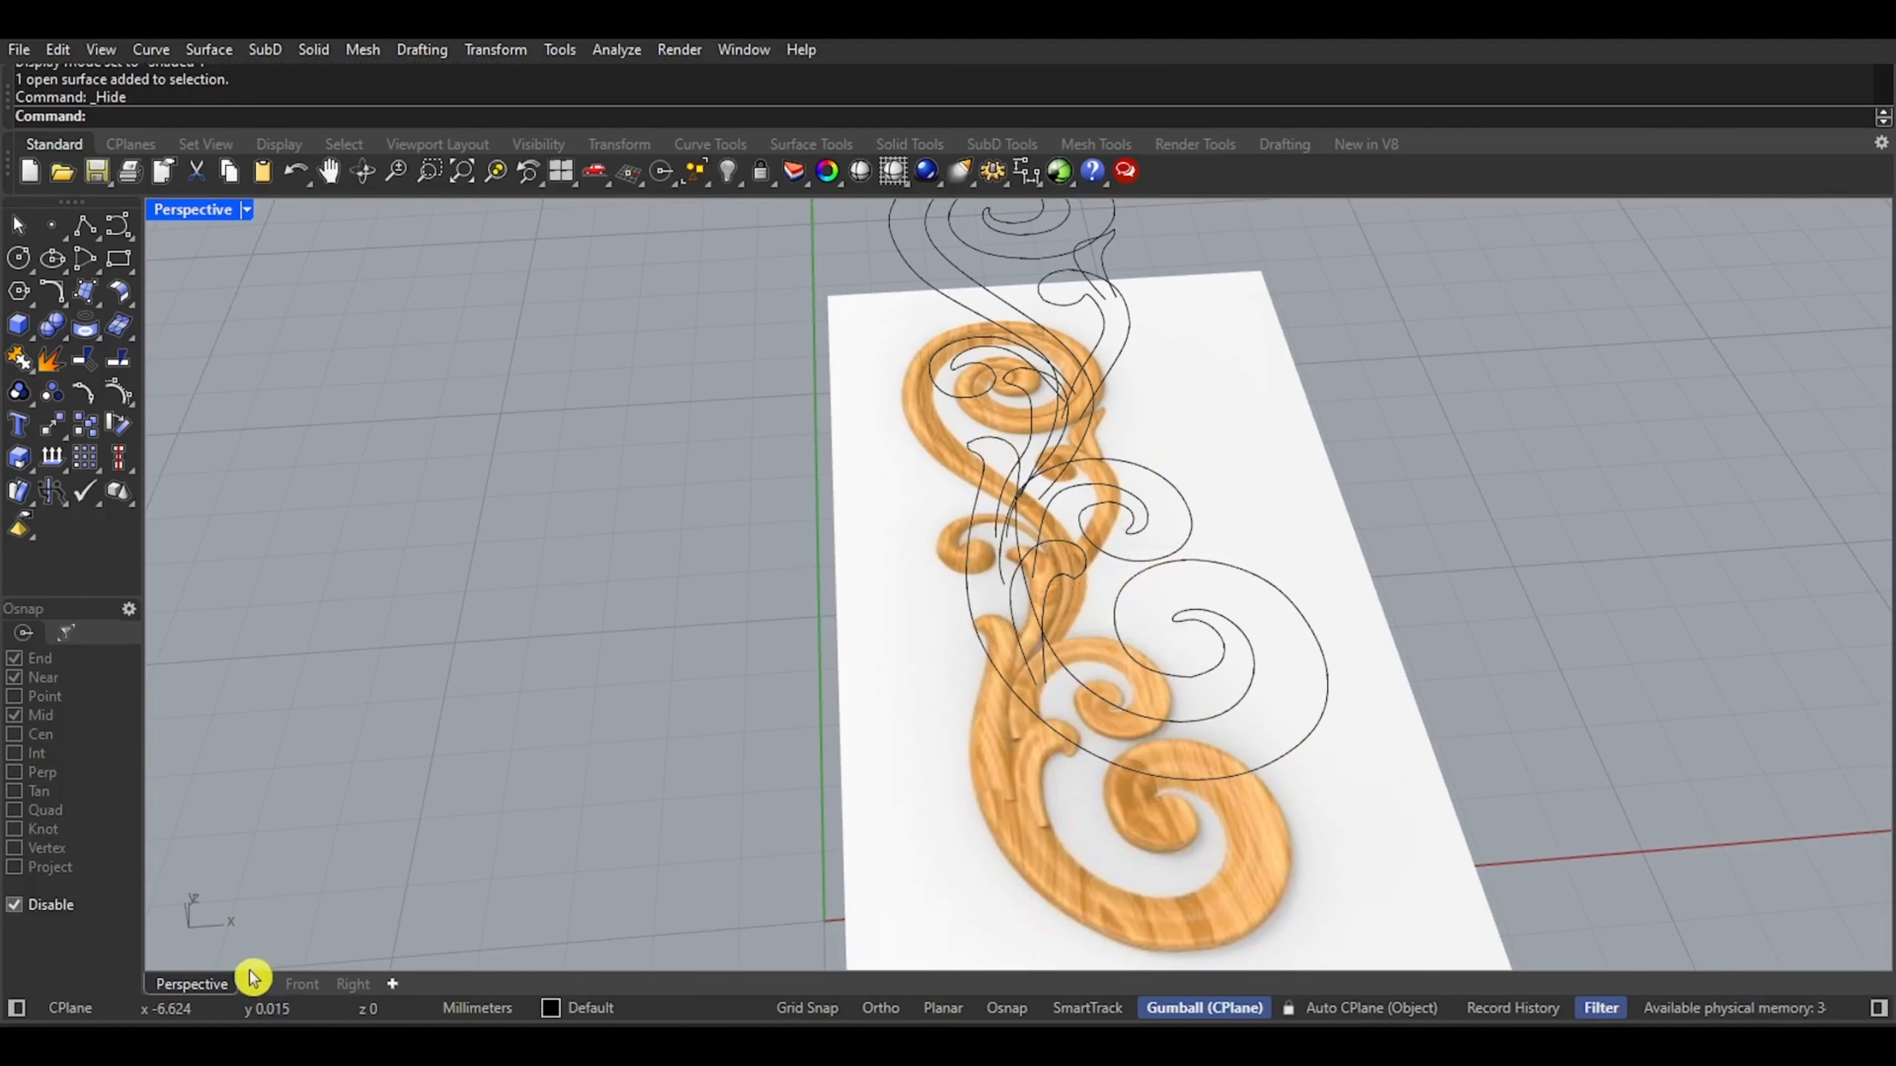
left_click(253, 985)
right_click_drag(1029, 697, 1007, 399)
right_click_drag(995, 735, 1041, 541)
left_click_drag(1288, 555, 1186, 718)
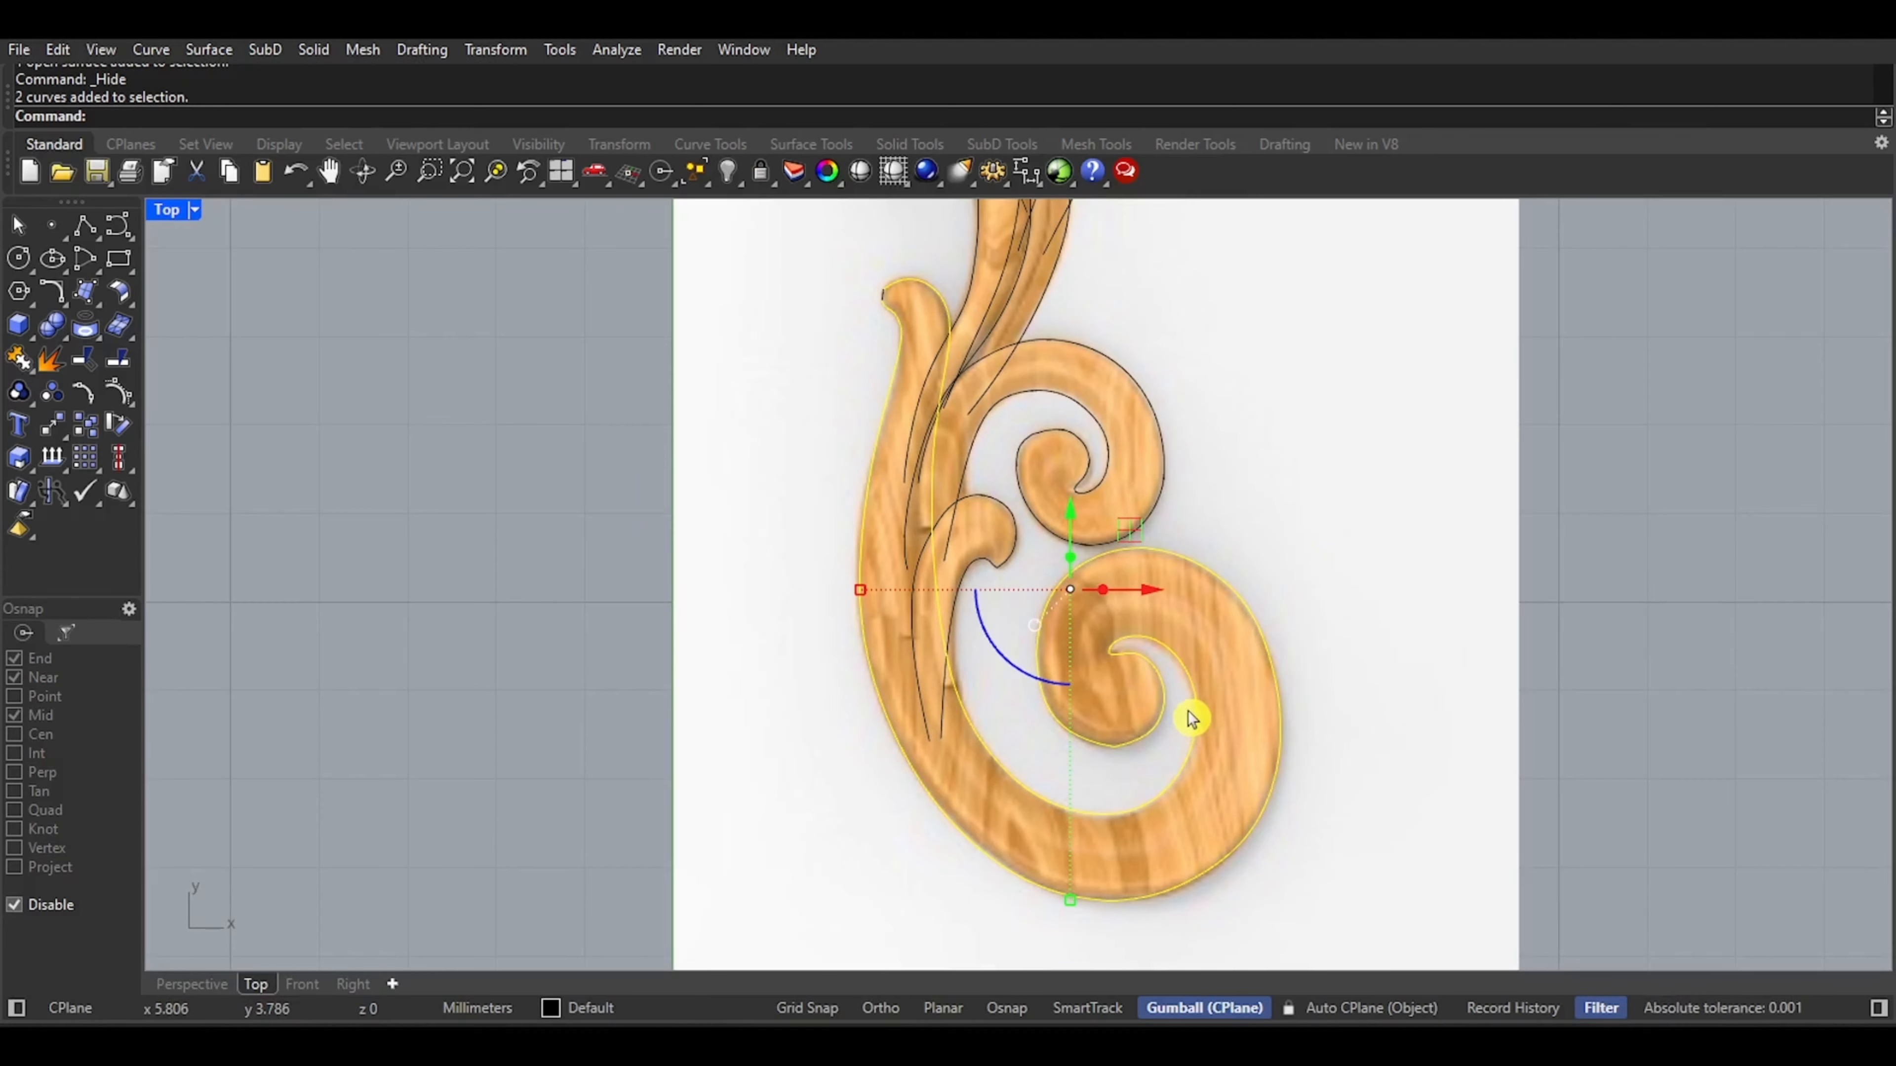
key("ctrl+l")
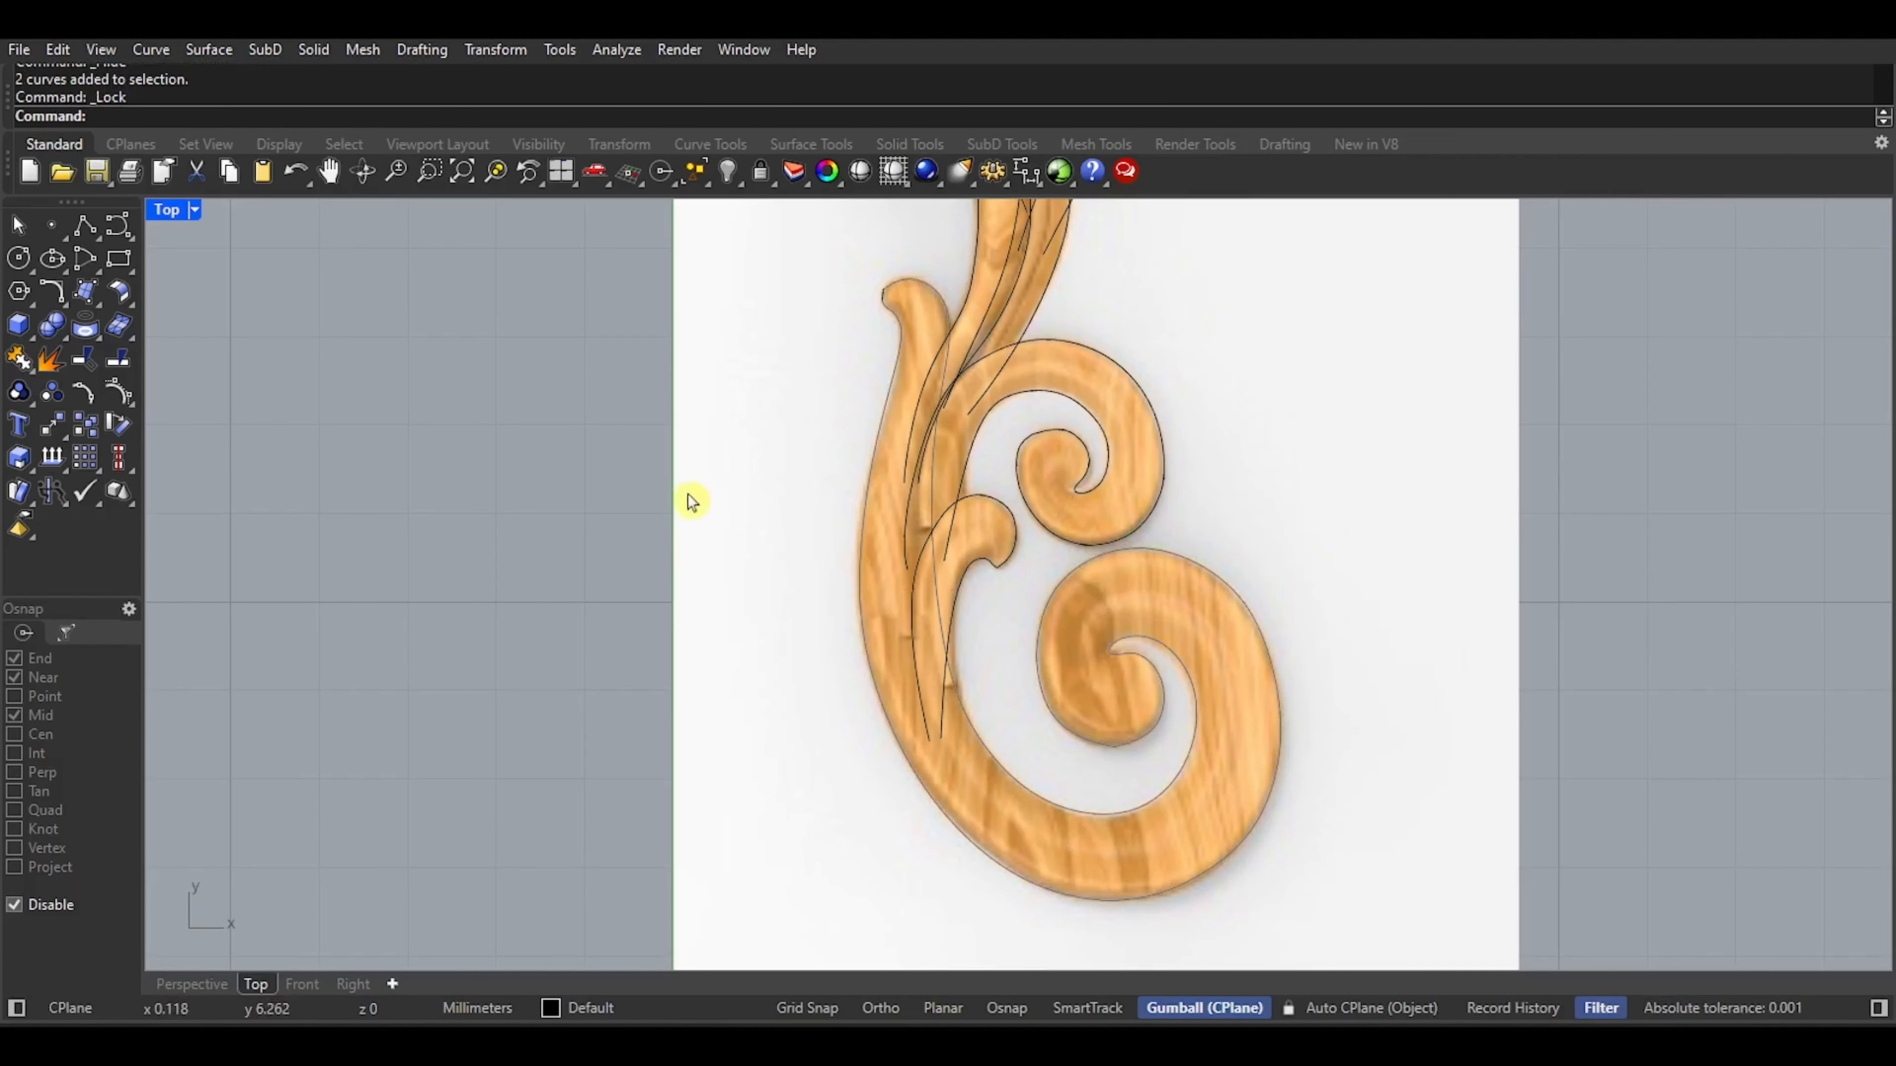
Enable object snaps and join the open lower ends of the small leaf's two edge curves with a short straight curve
scroll(968, 770, "down", 2)
scroll(892, 707, "up", 4)
scroll(943, 606, "down", 5)
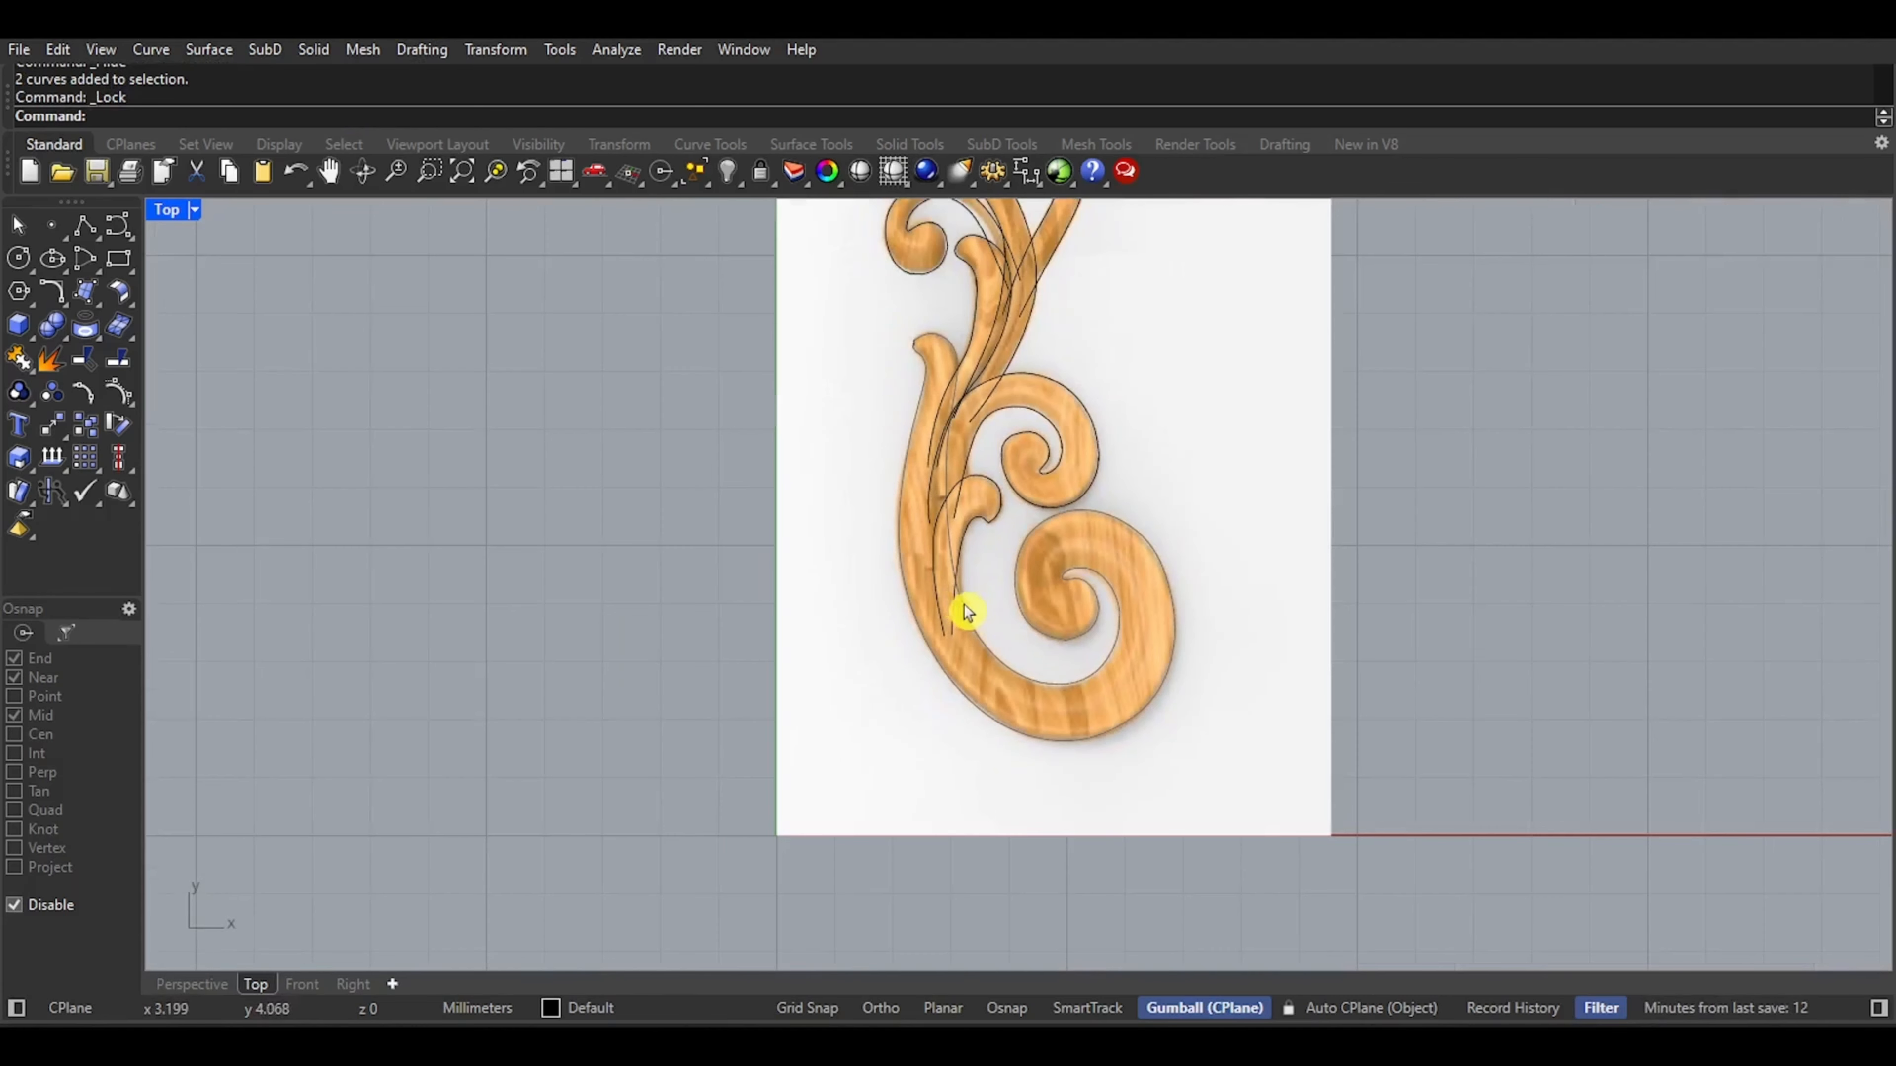
scroll(967, 612, "up", 5)
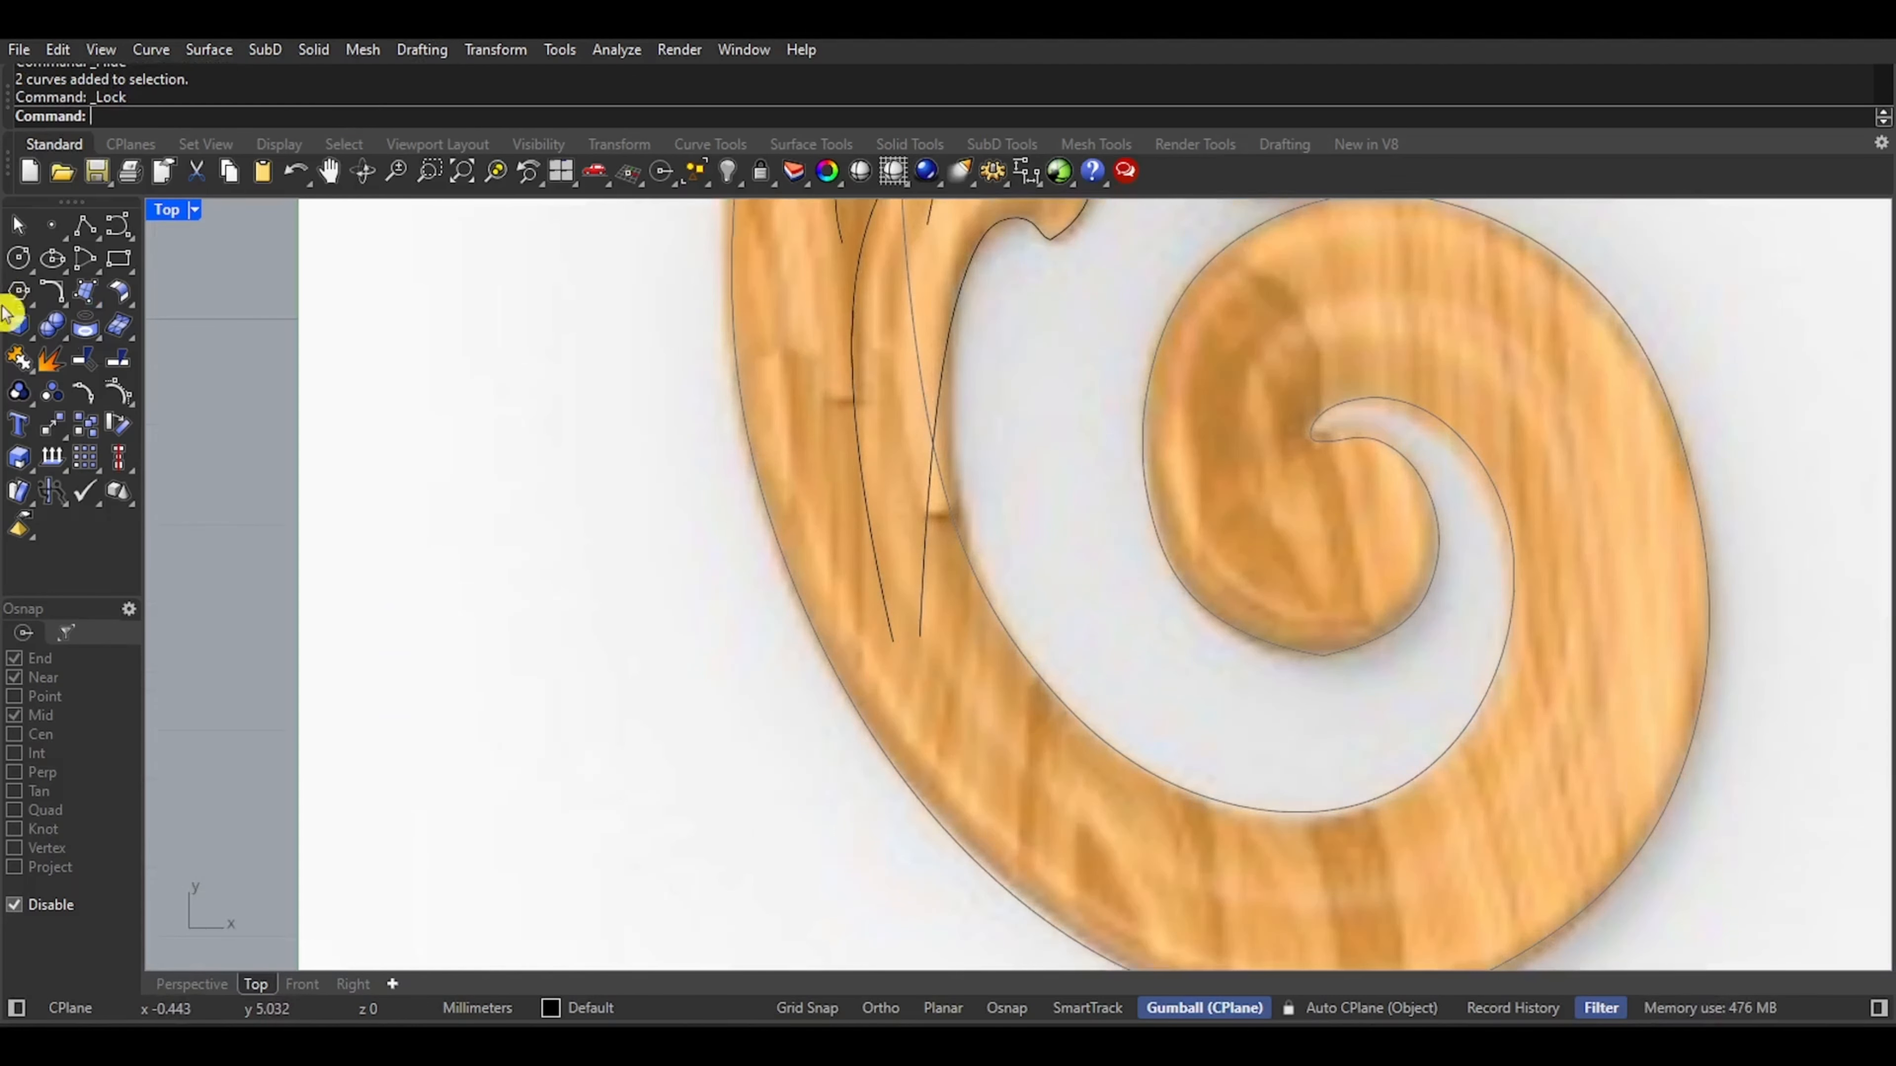
left_click(118, 226)
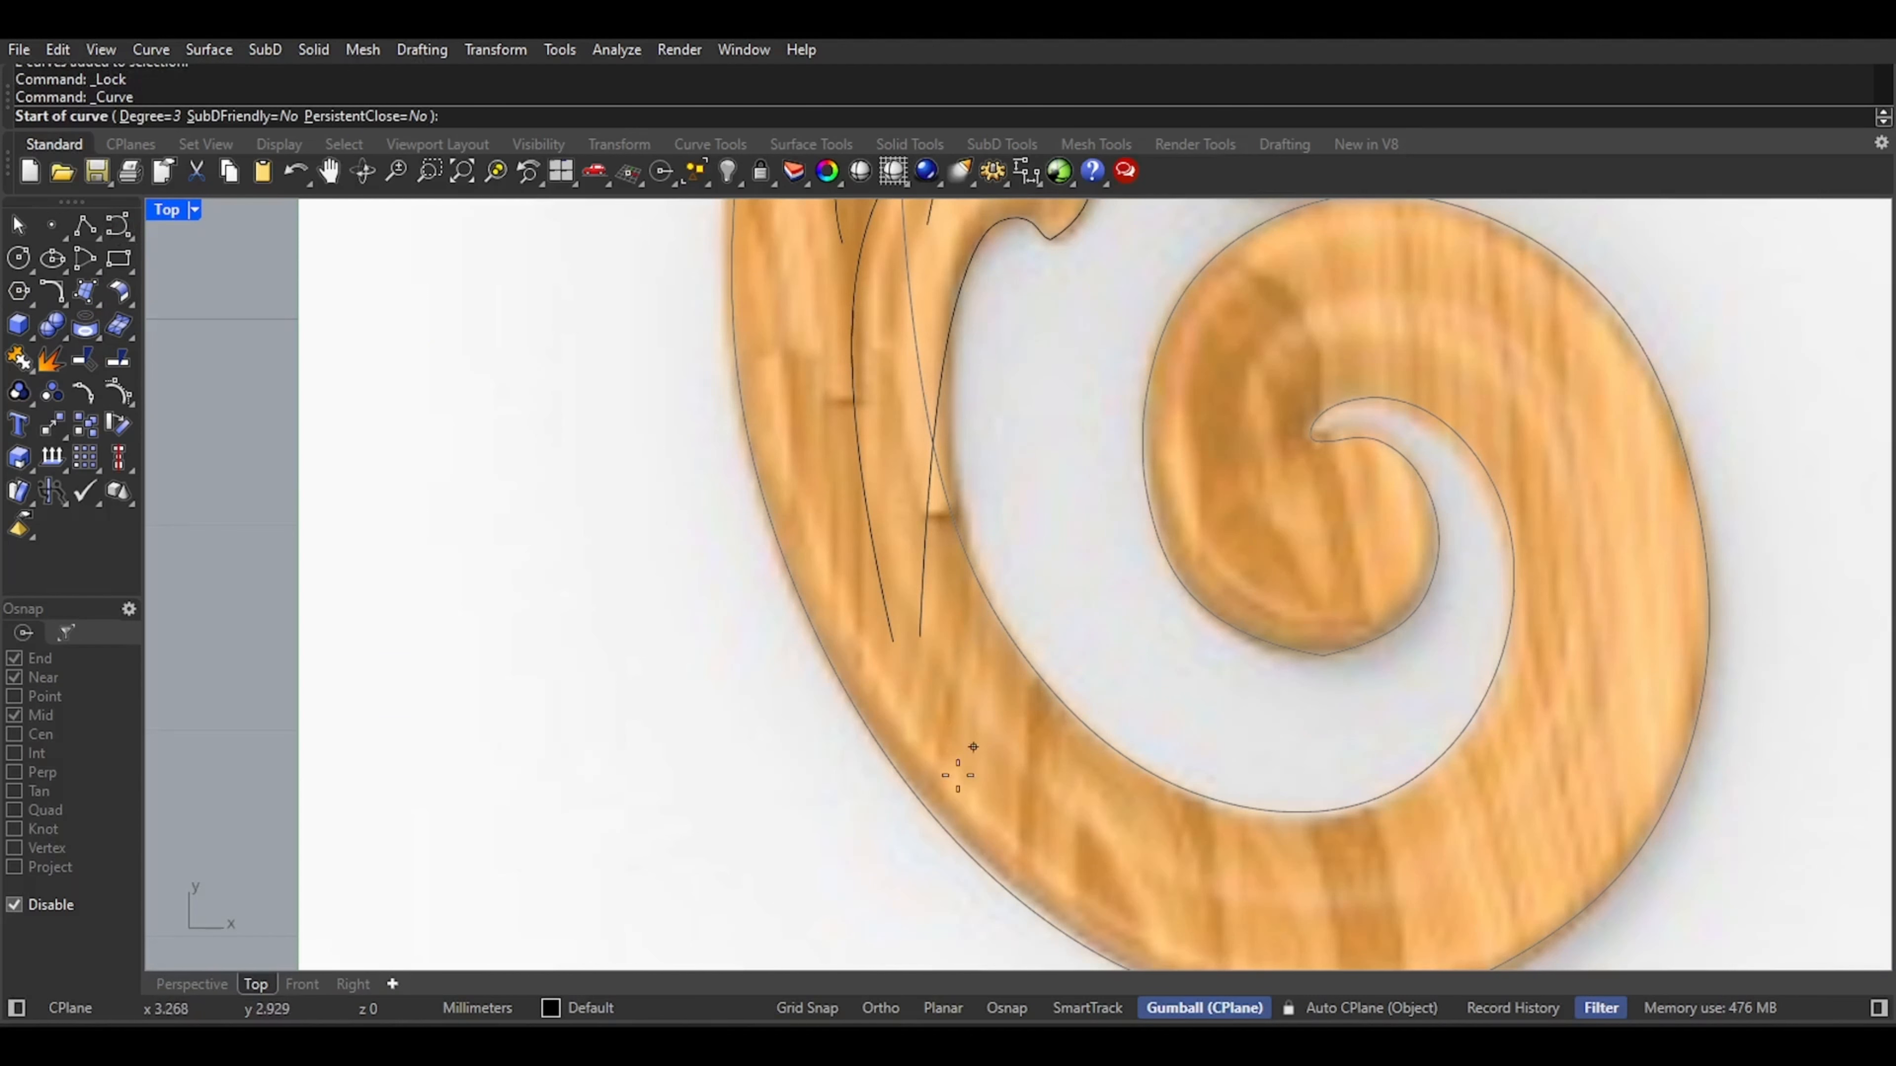
scroll(788, 761, "up", 5)
left_click(83, 904)
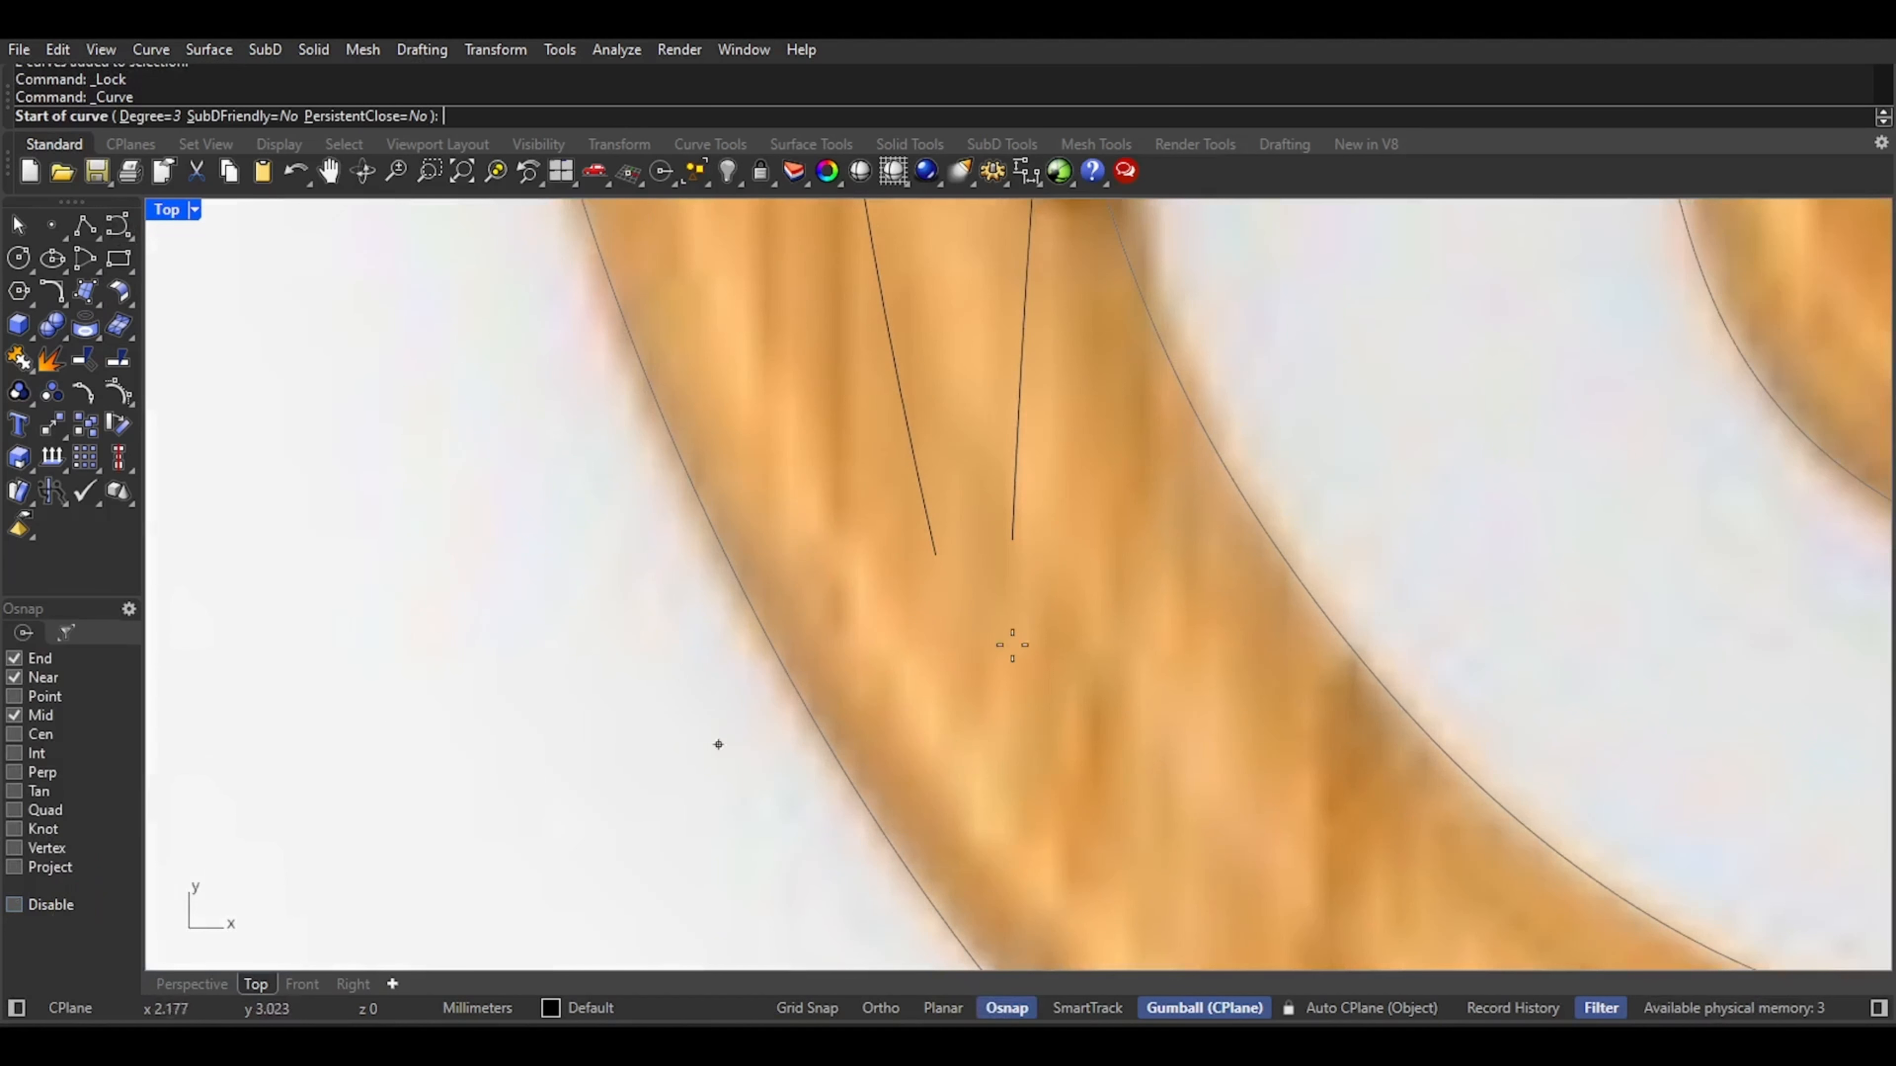
scroll(912, 567, "up", 3)
left_click(837, 560)
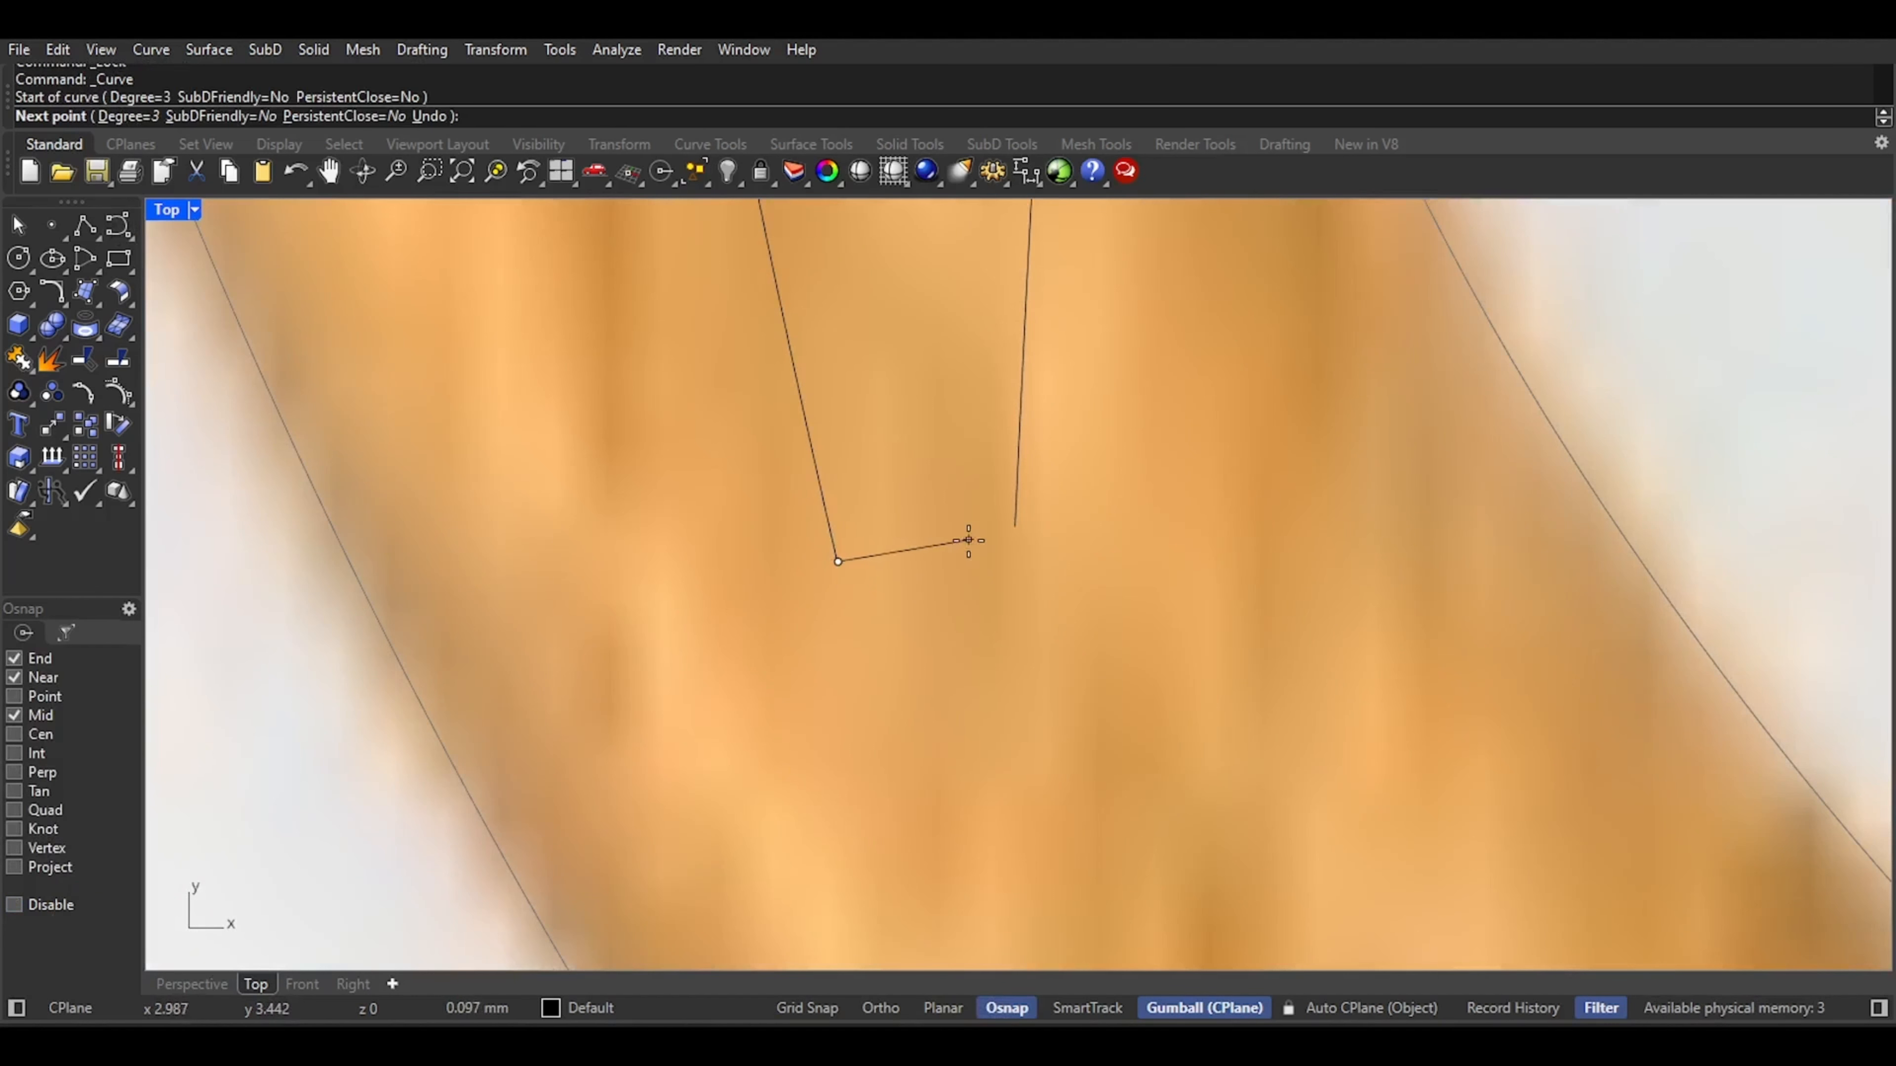
left_click(1014, 526)
key("Return")
Show the hidden swept scroll surface again in the perspective view
left_click(192, 983)
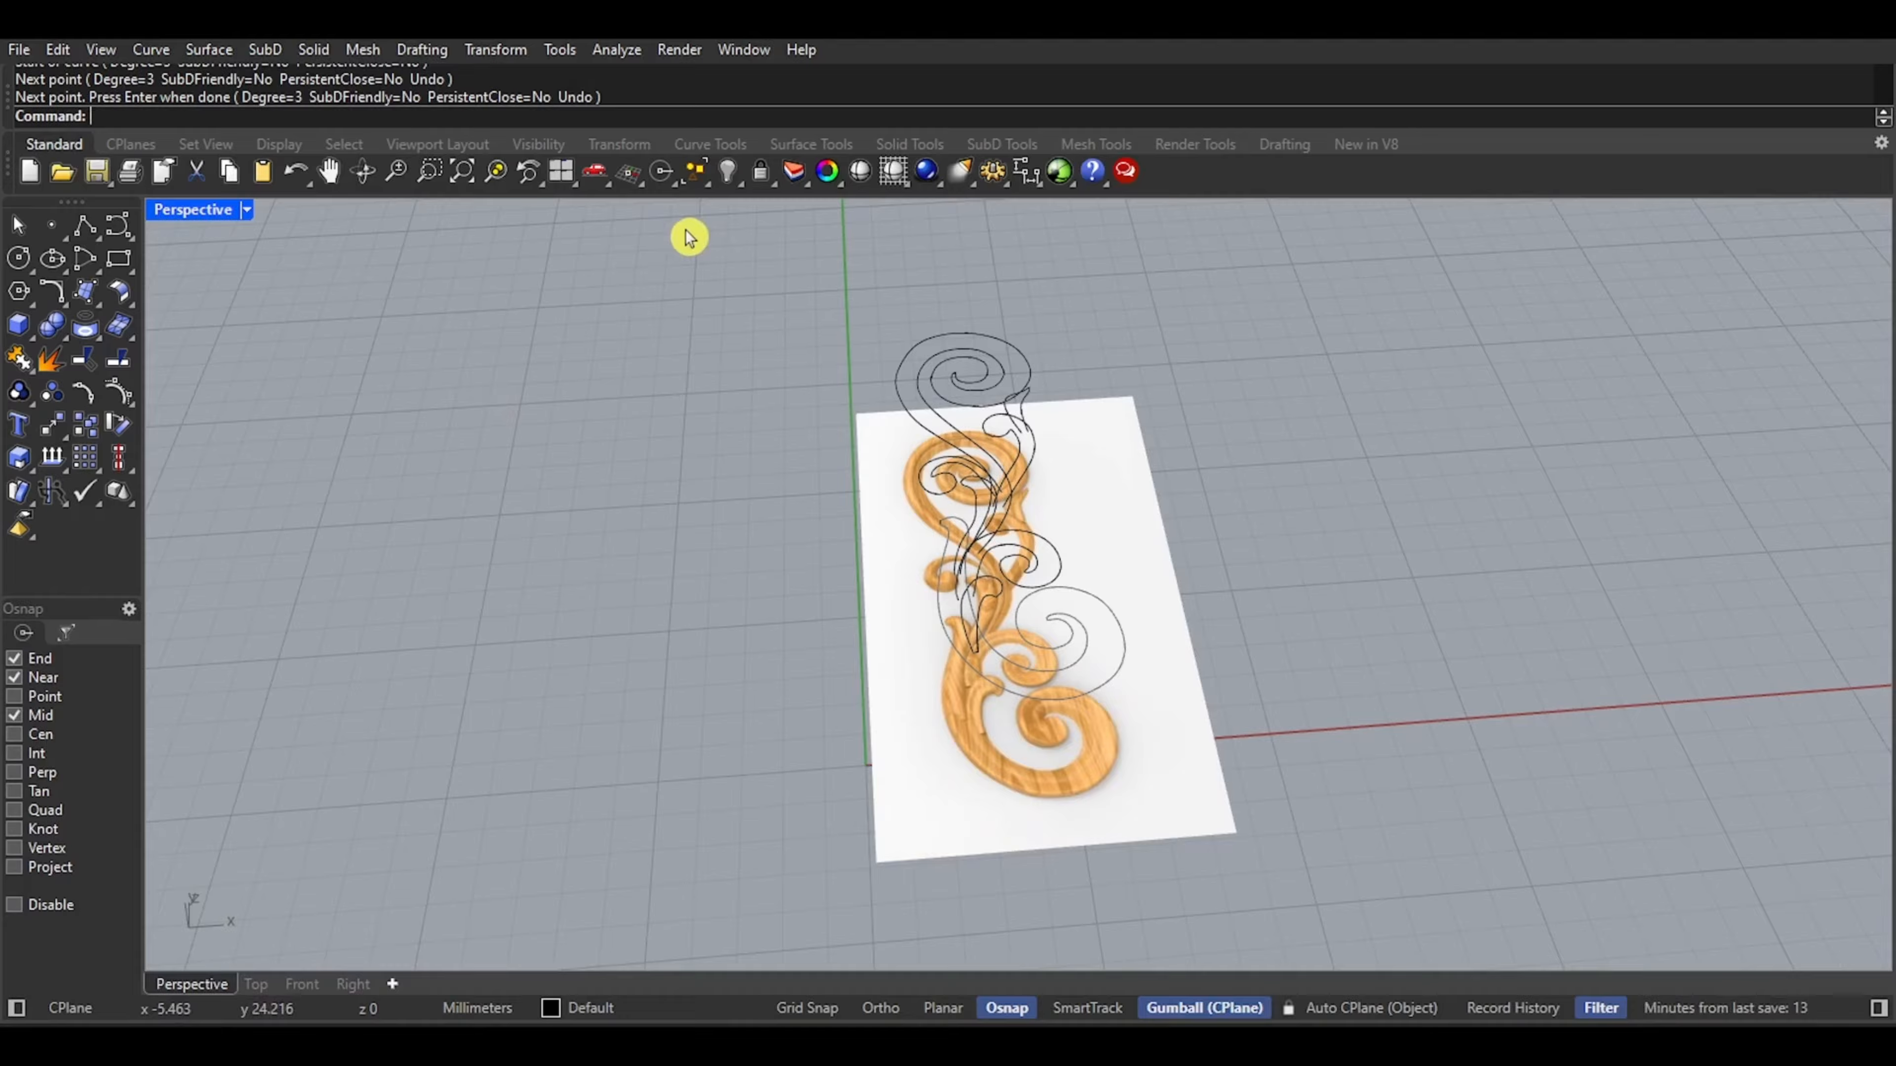
key("ctrl+alt+h")
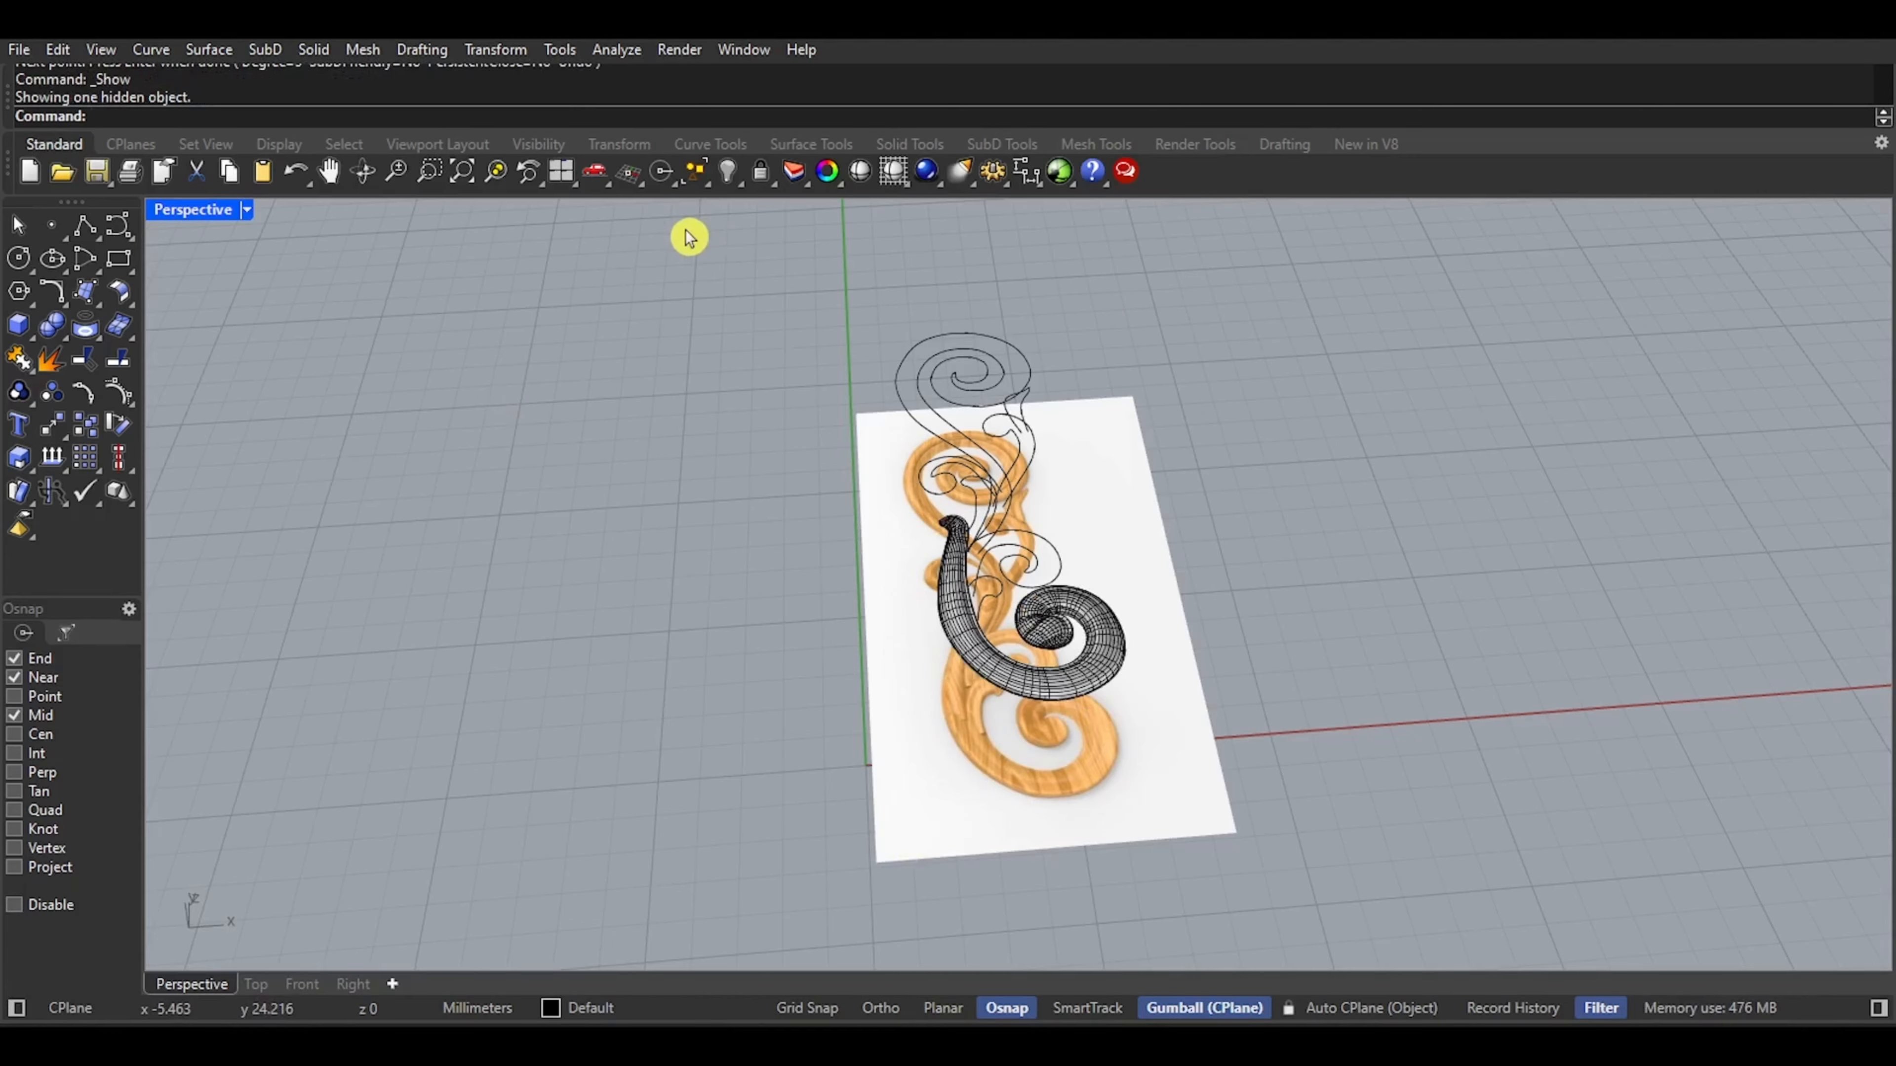
scroll(1045, 613, "up", 3)
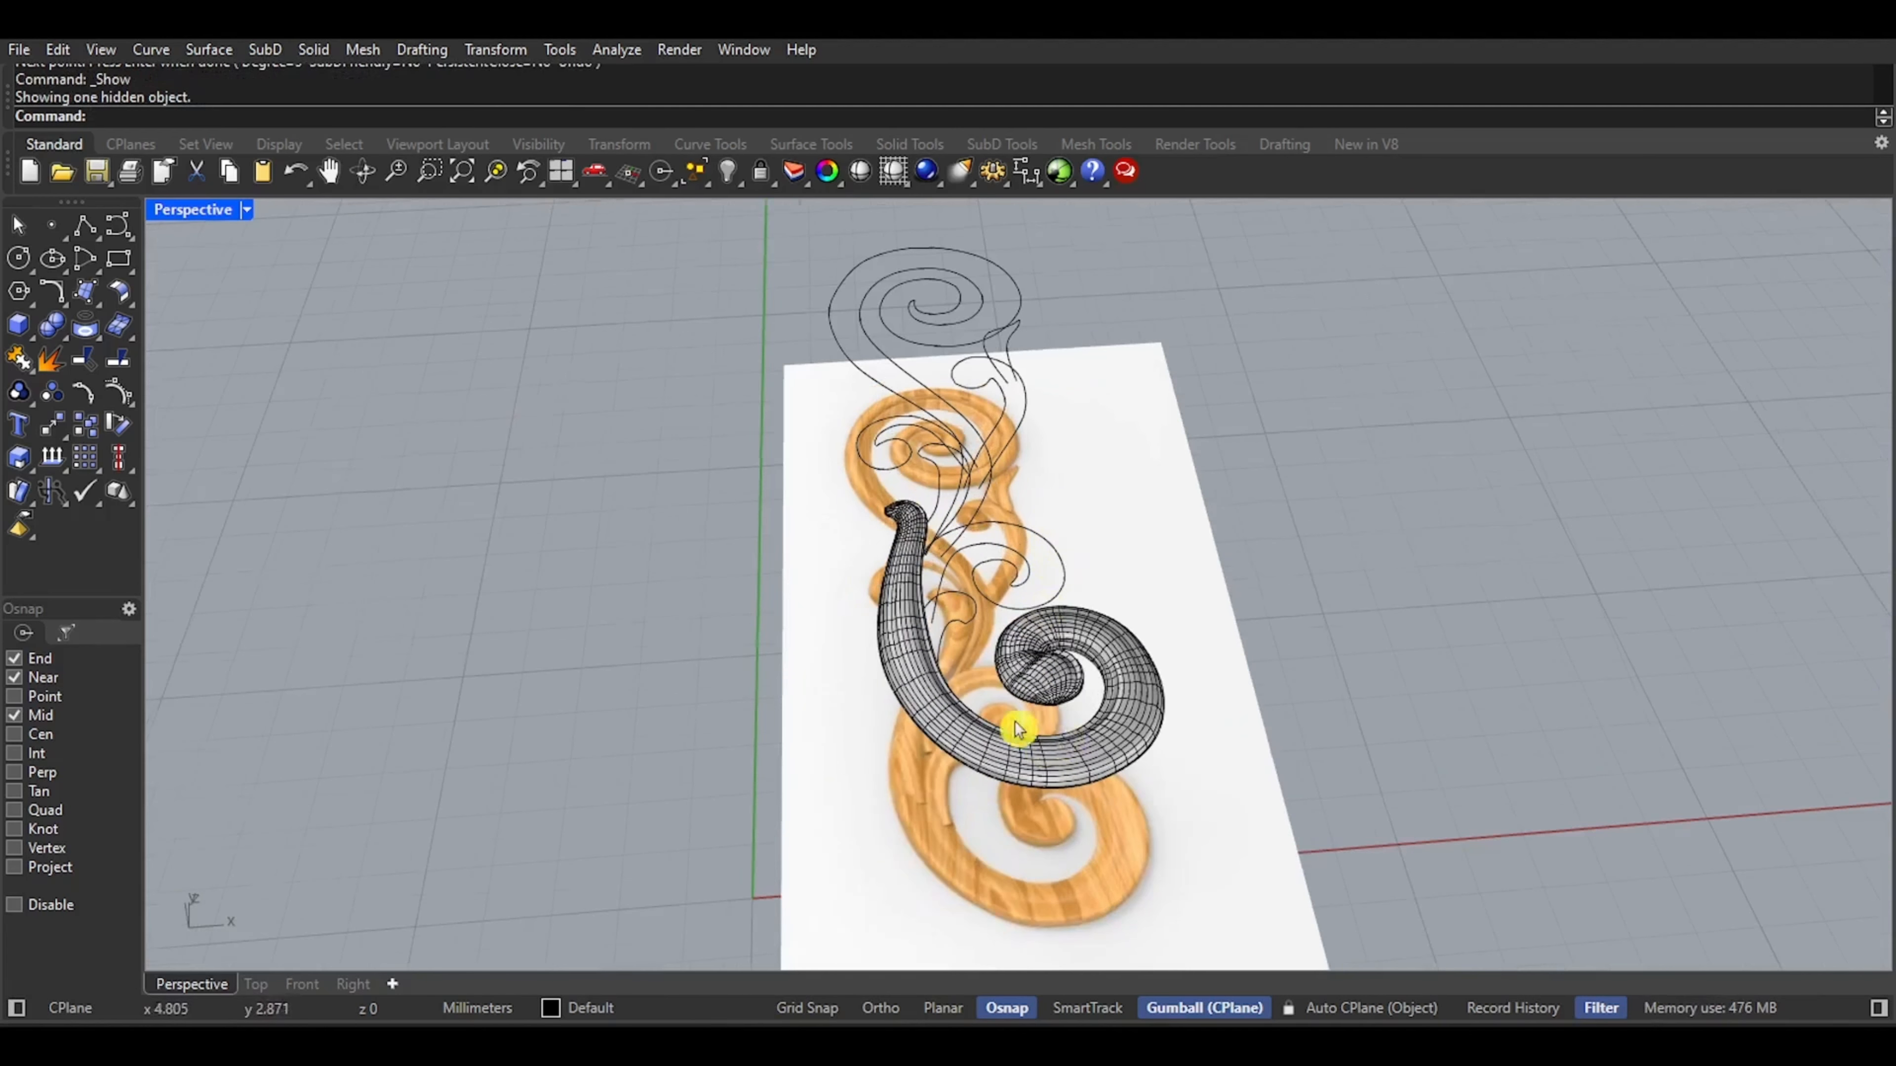
right_click_drag(1018, 730, 834, 796)
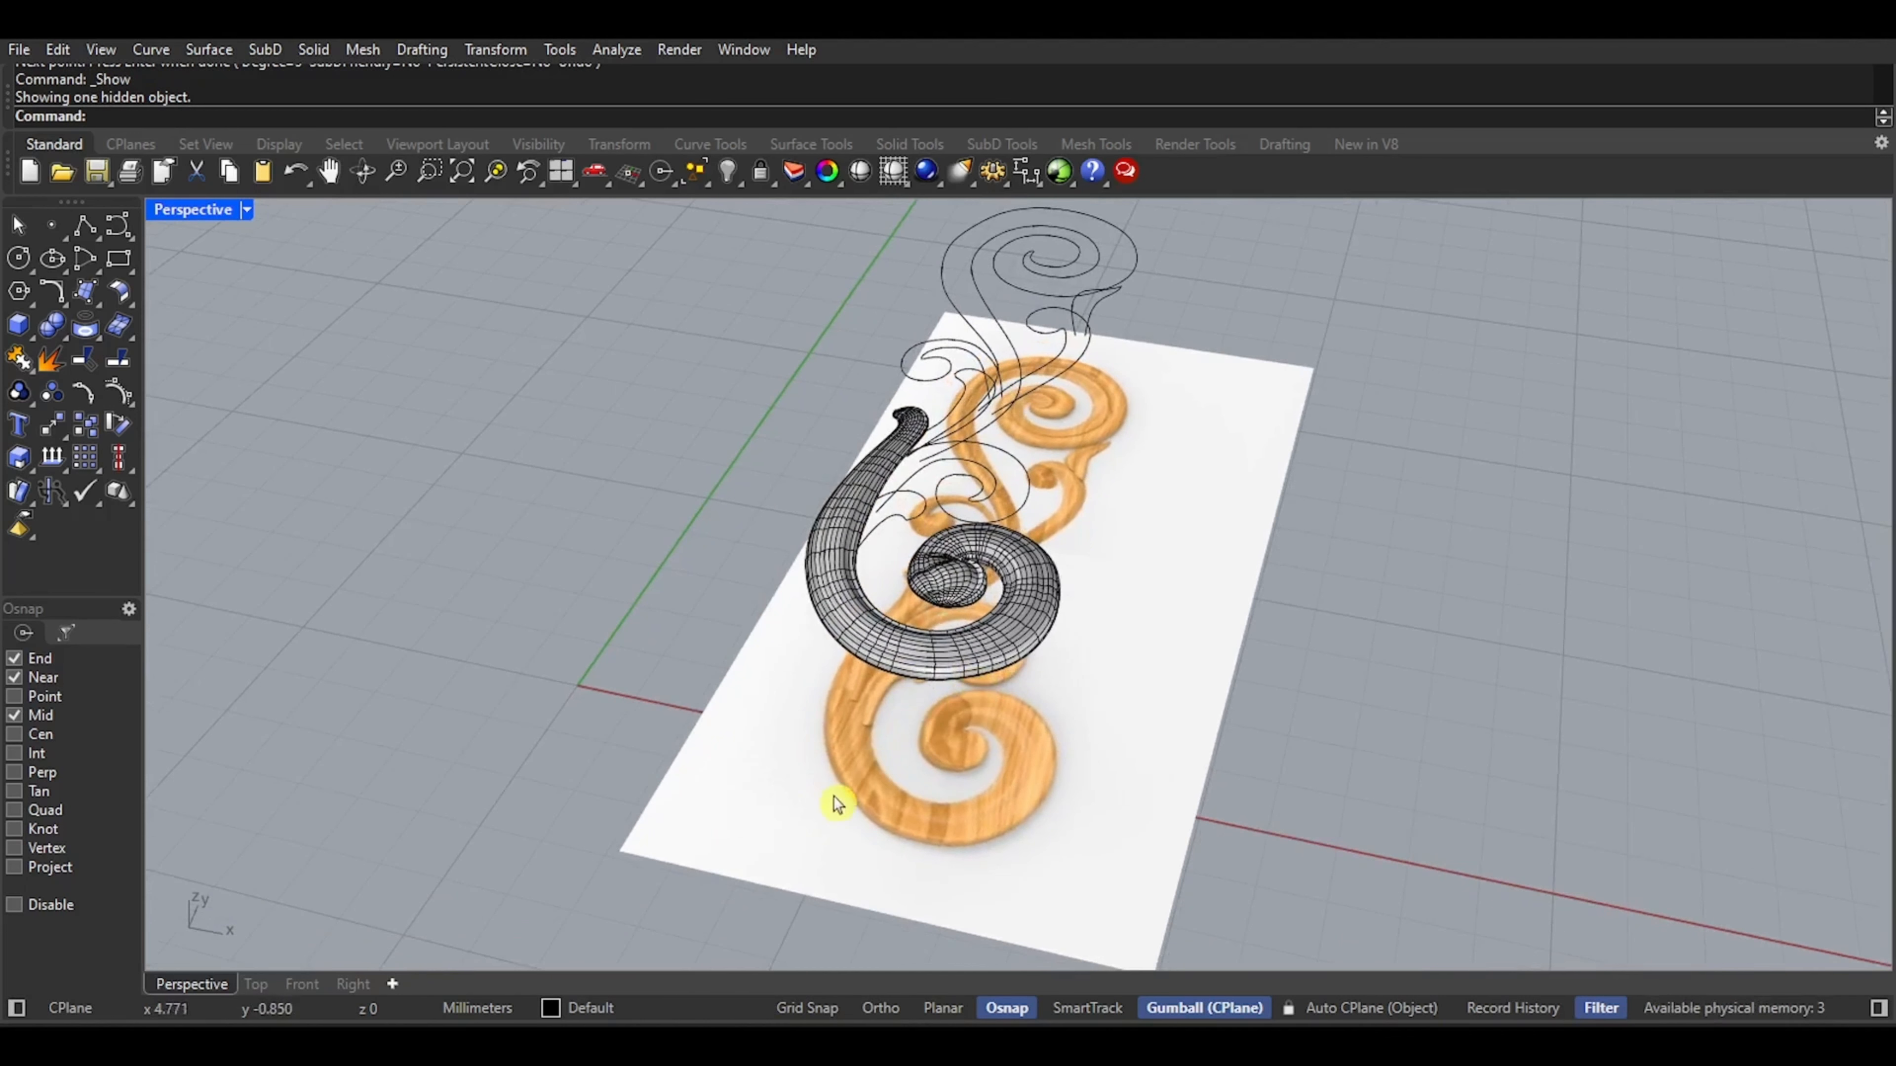
With history recording on, start a two-rail sweep using the small leaf's two edge curves as rails and its short lower end curve as profile
left_click(1543, 1012)
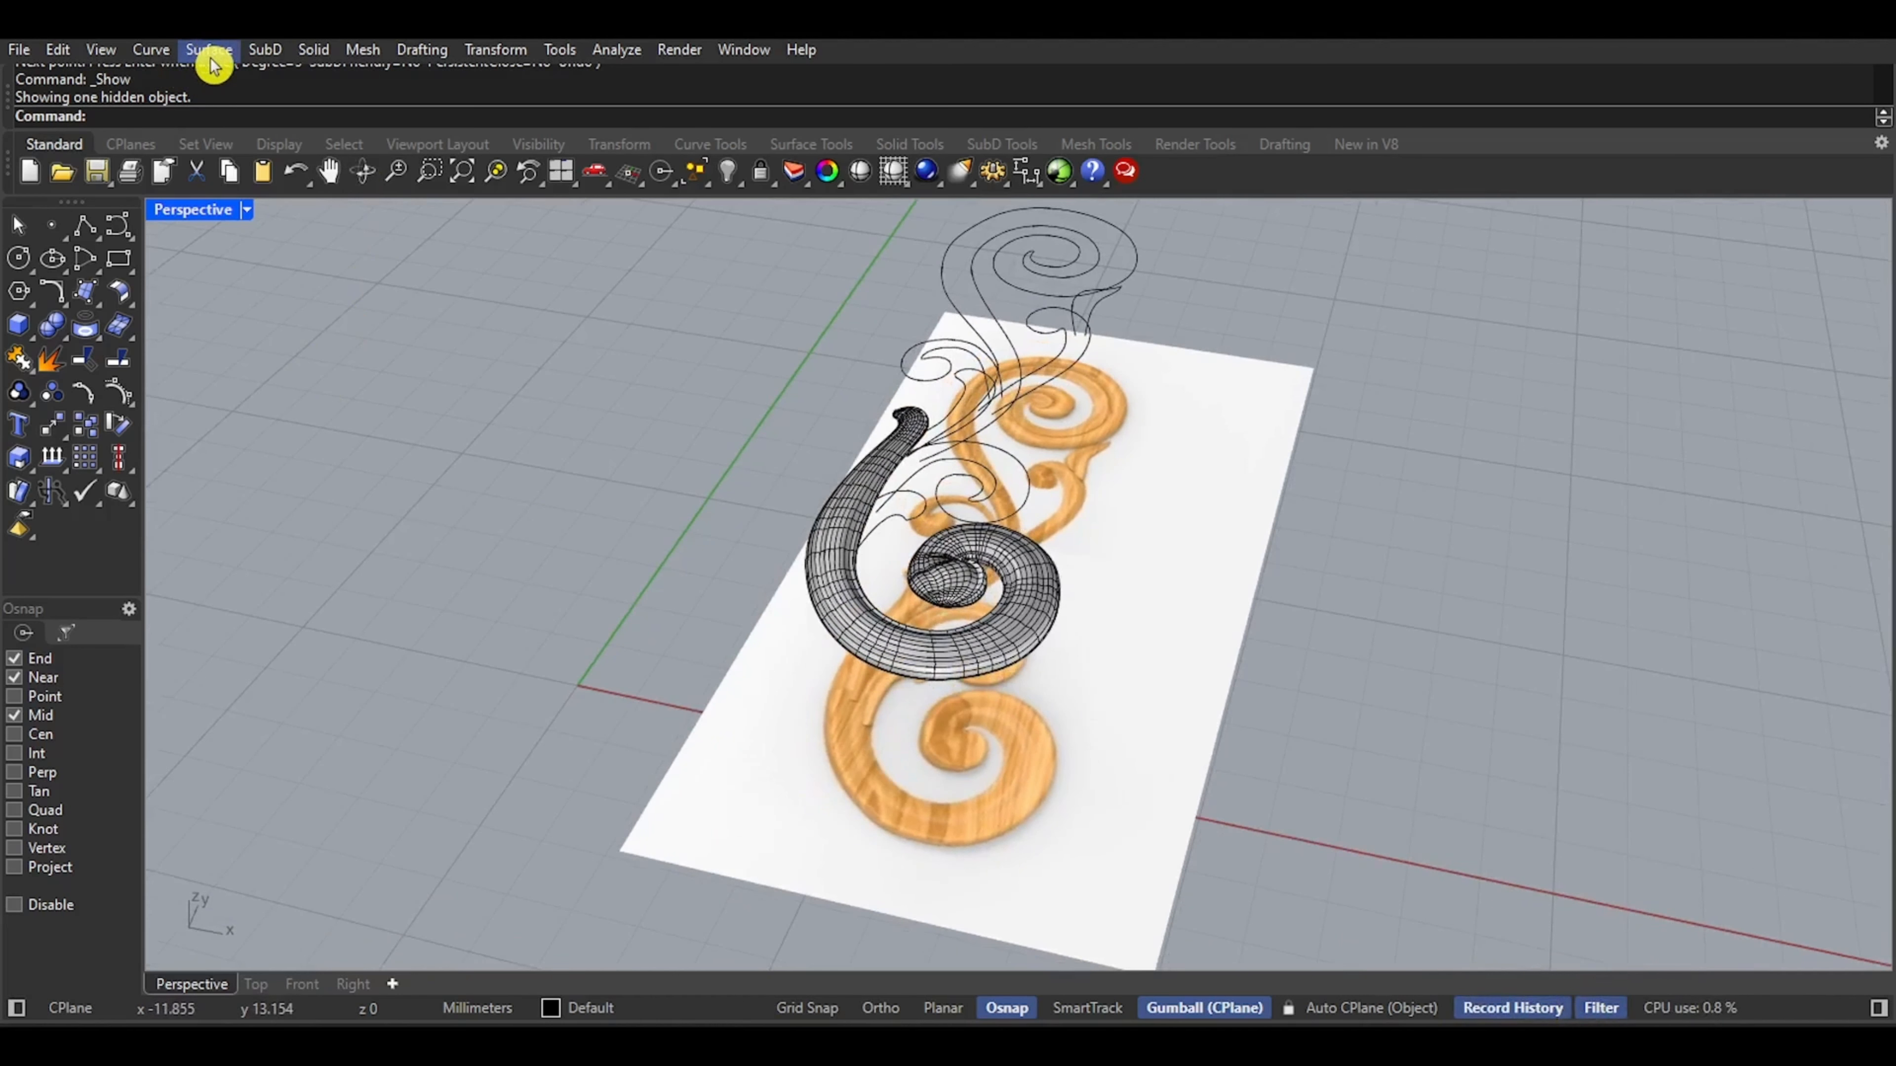
left_click(211, 62)
left_click(299, 158)
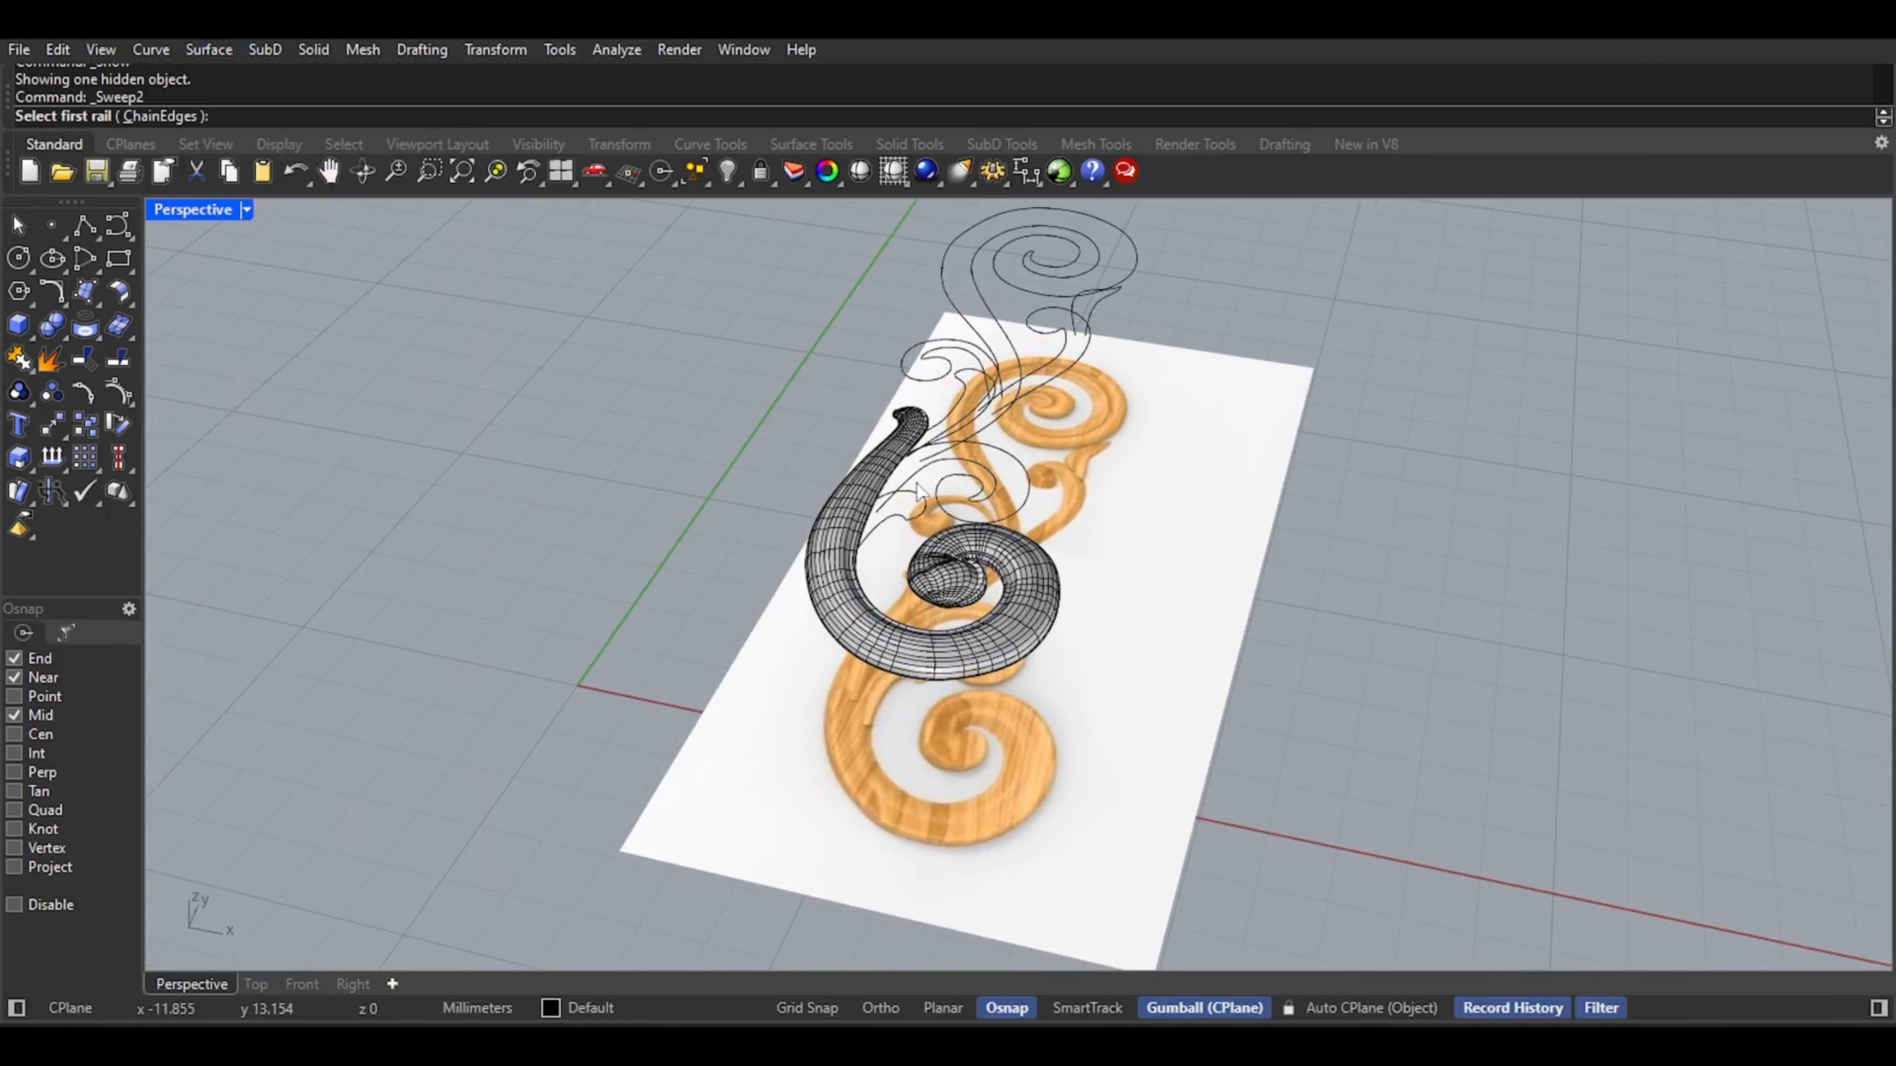
scroll(918, 489, "up", 5)
left_click(933, 543)
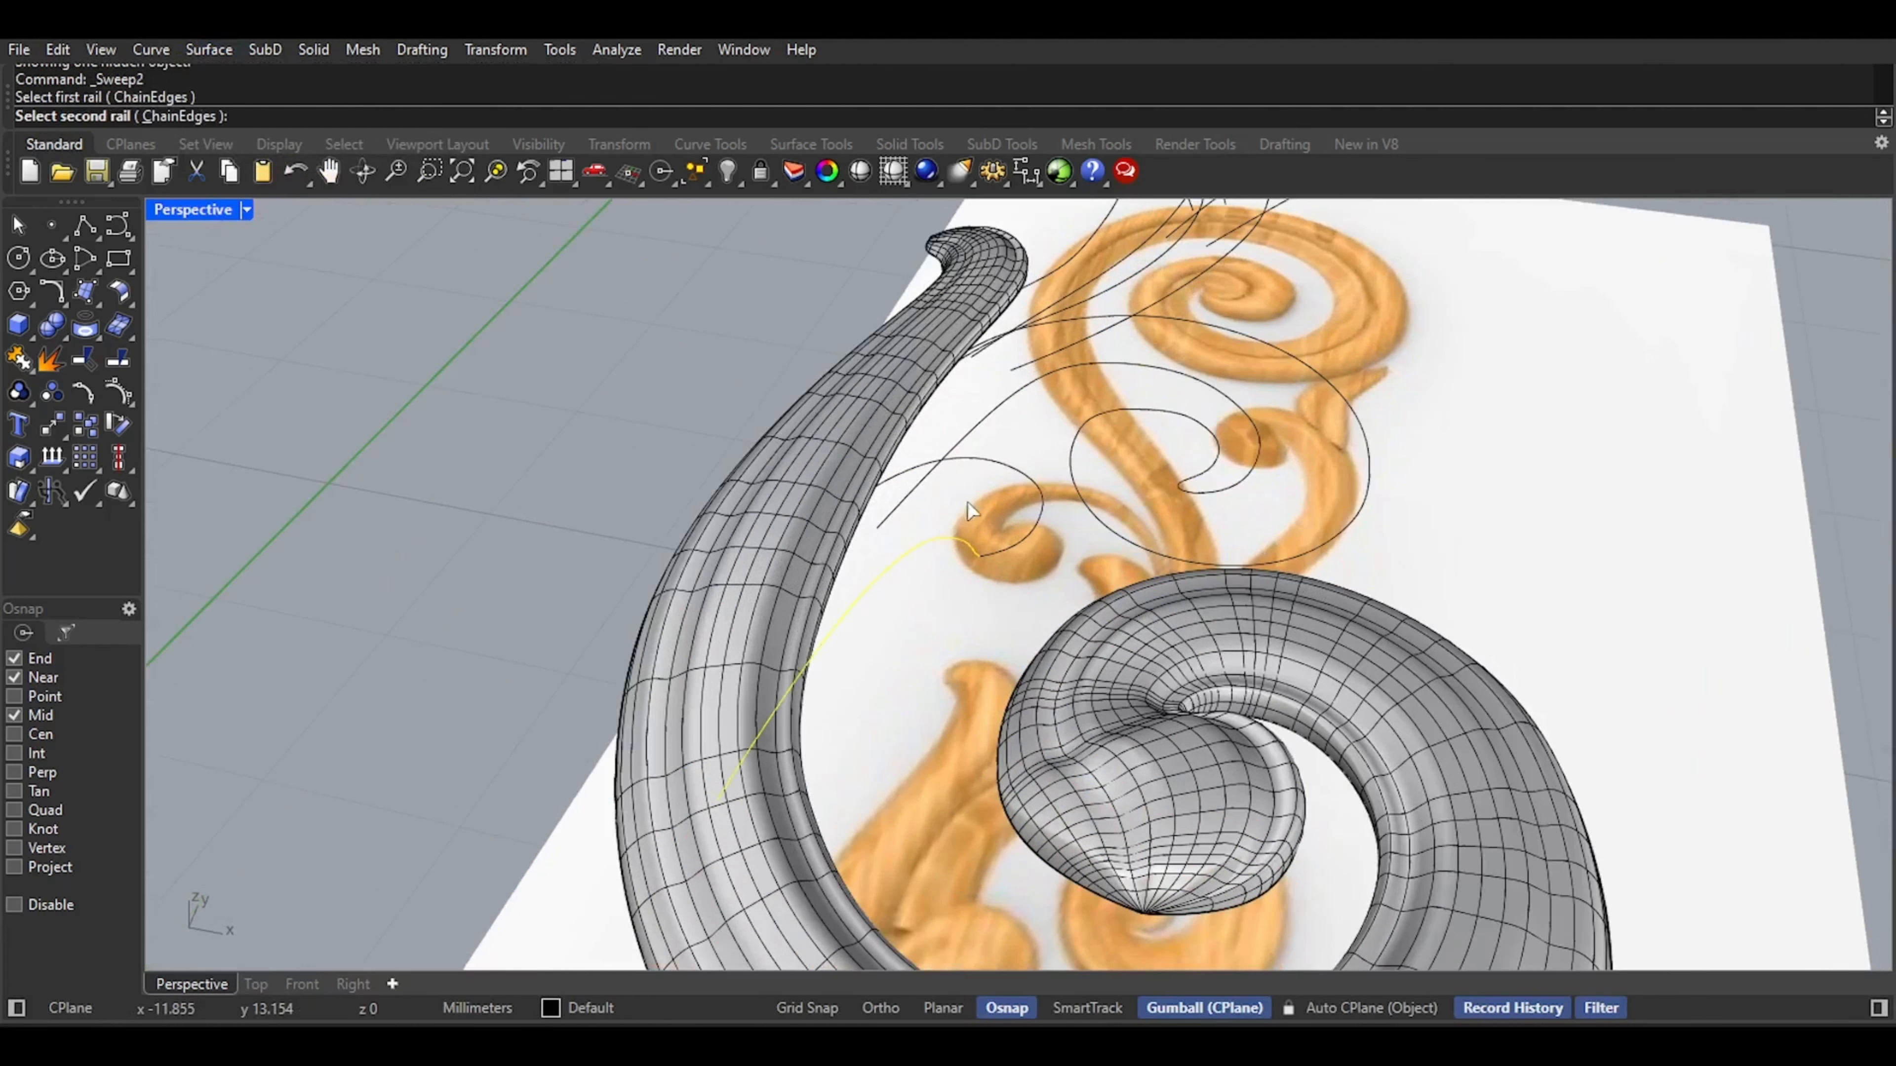
left_click(985, 474)
middle_click(780, 565)
left_click(781, 564)
left_click(703, 798)
key("Return")
Add two slashes to the sweep in the top view, joining both rails across the leaf's narrow lower stem
left_click(256, 984)
scroll(1060, 476, "down", 3)
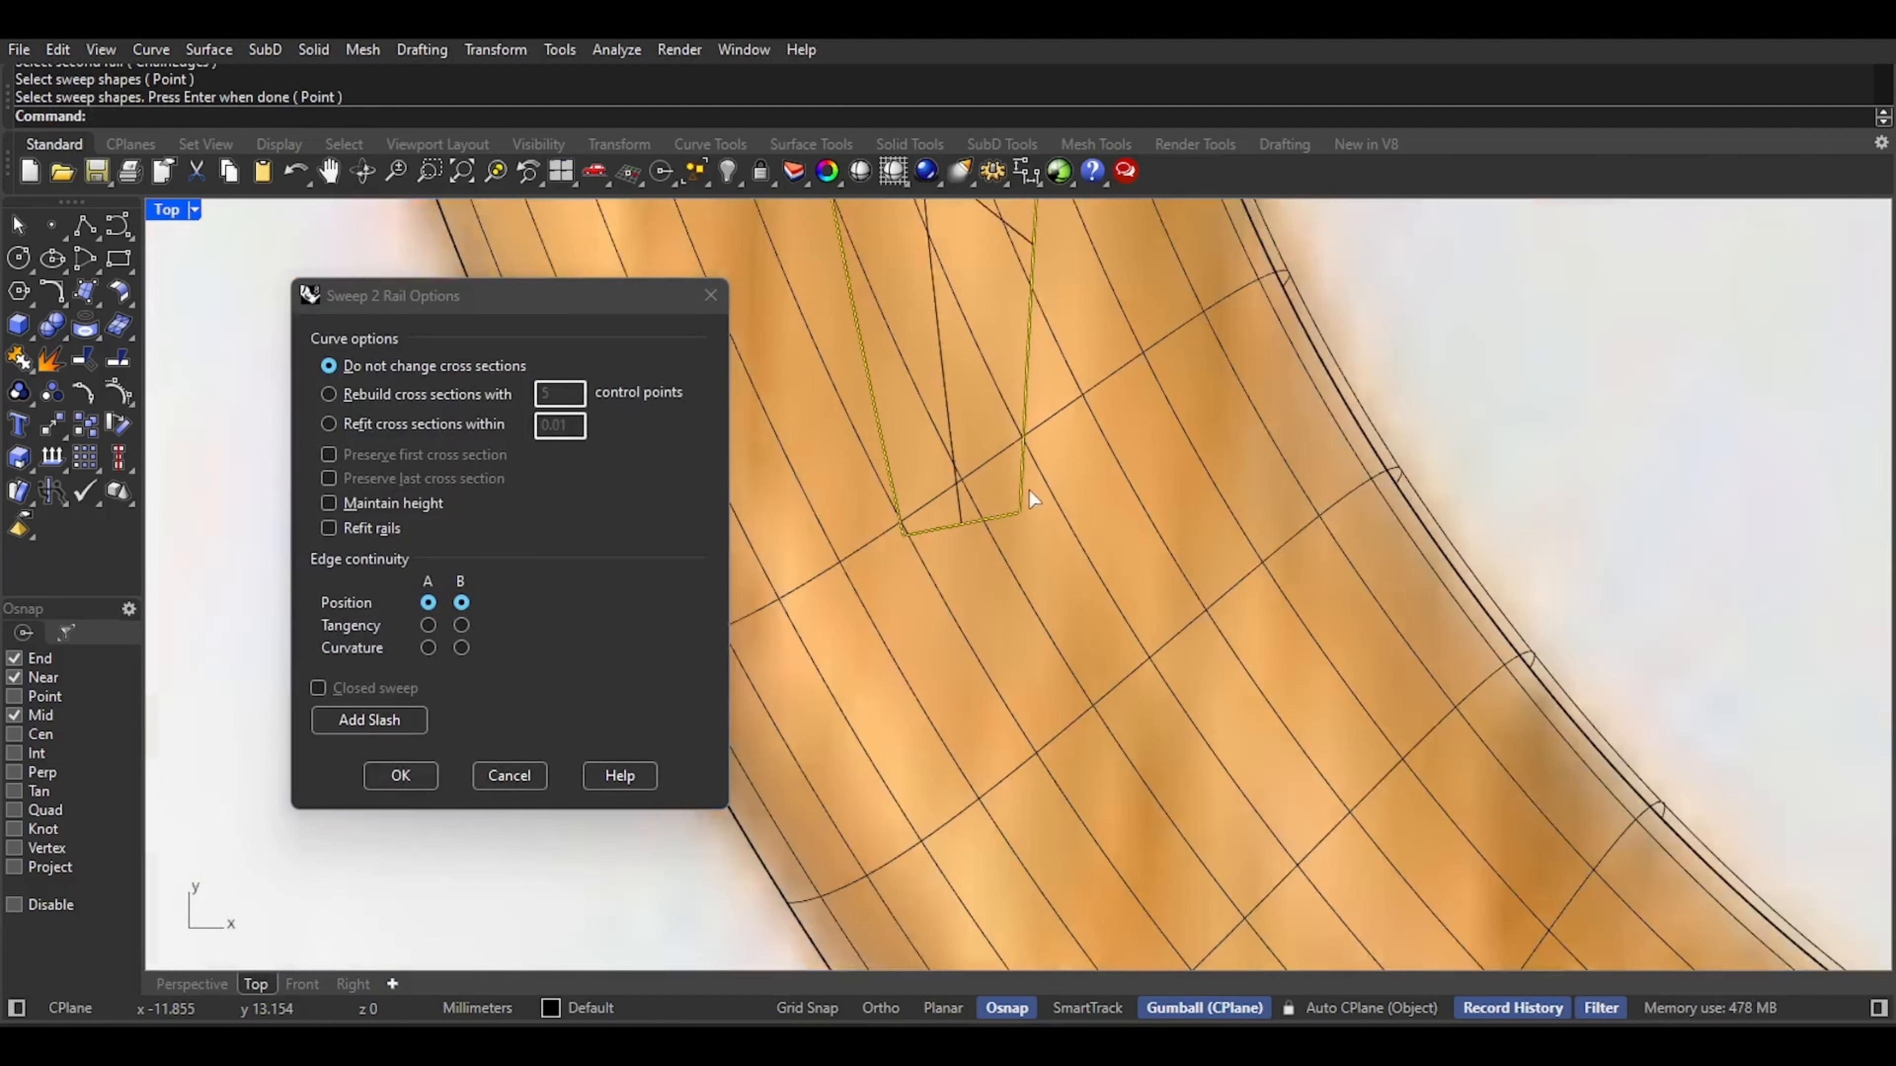
scroll(1029, 490, "down", 8)
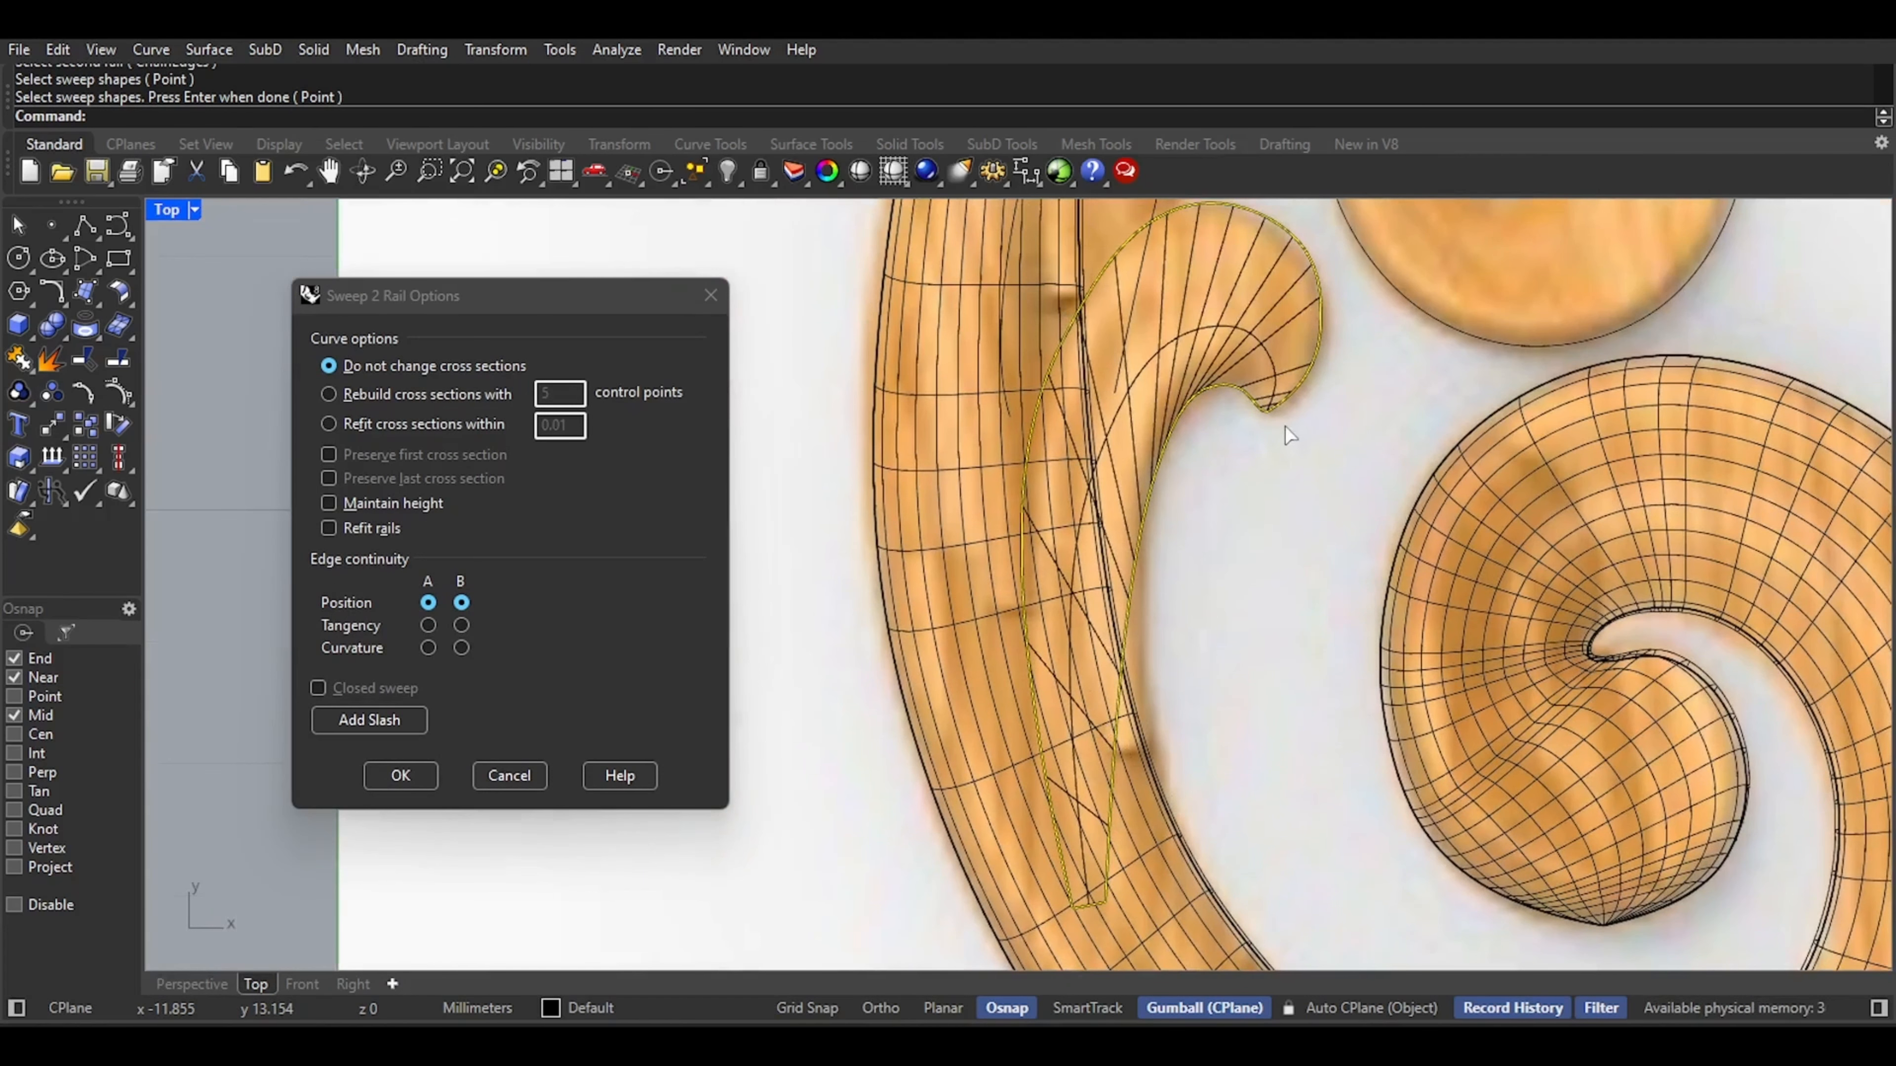
left_click(369, 720)
scroll(1032, 500, "up", 2)
scroll(939, 745, "up", 3)
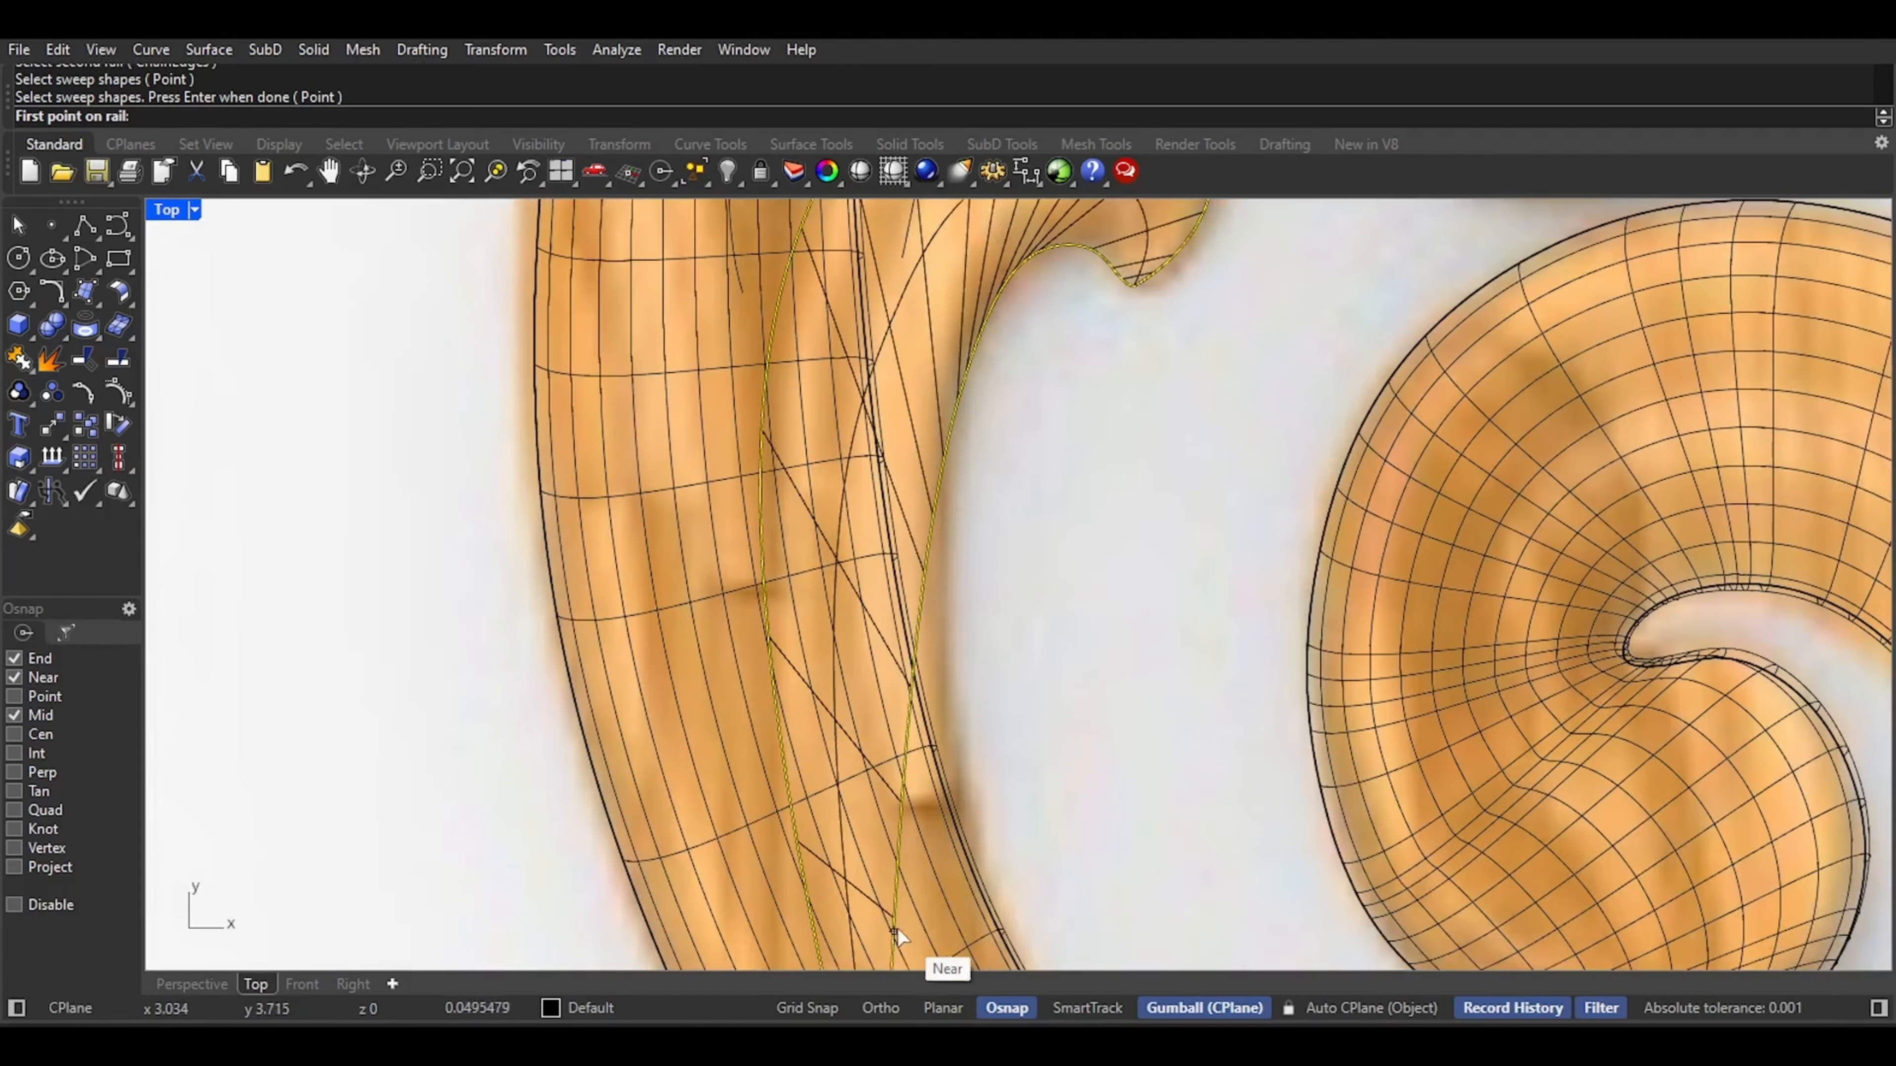
right_click_drag(895, 932, 945, 686)
scroll(924, 770, "up", 6)
left_click(952, 776)
left_click(848, 779)
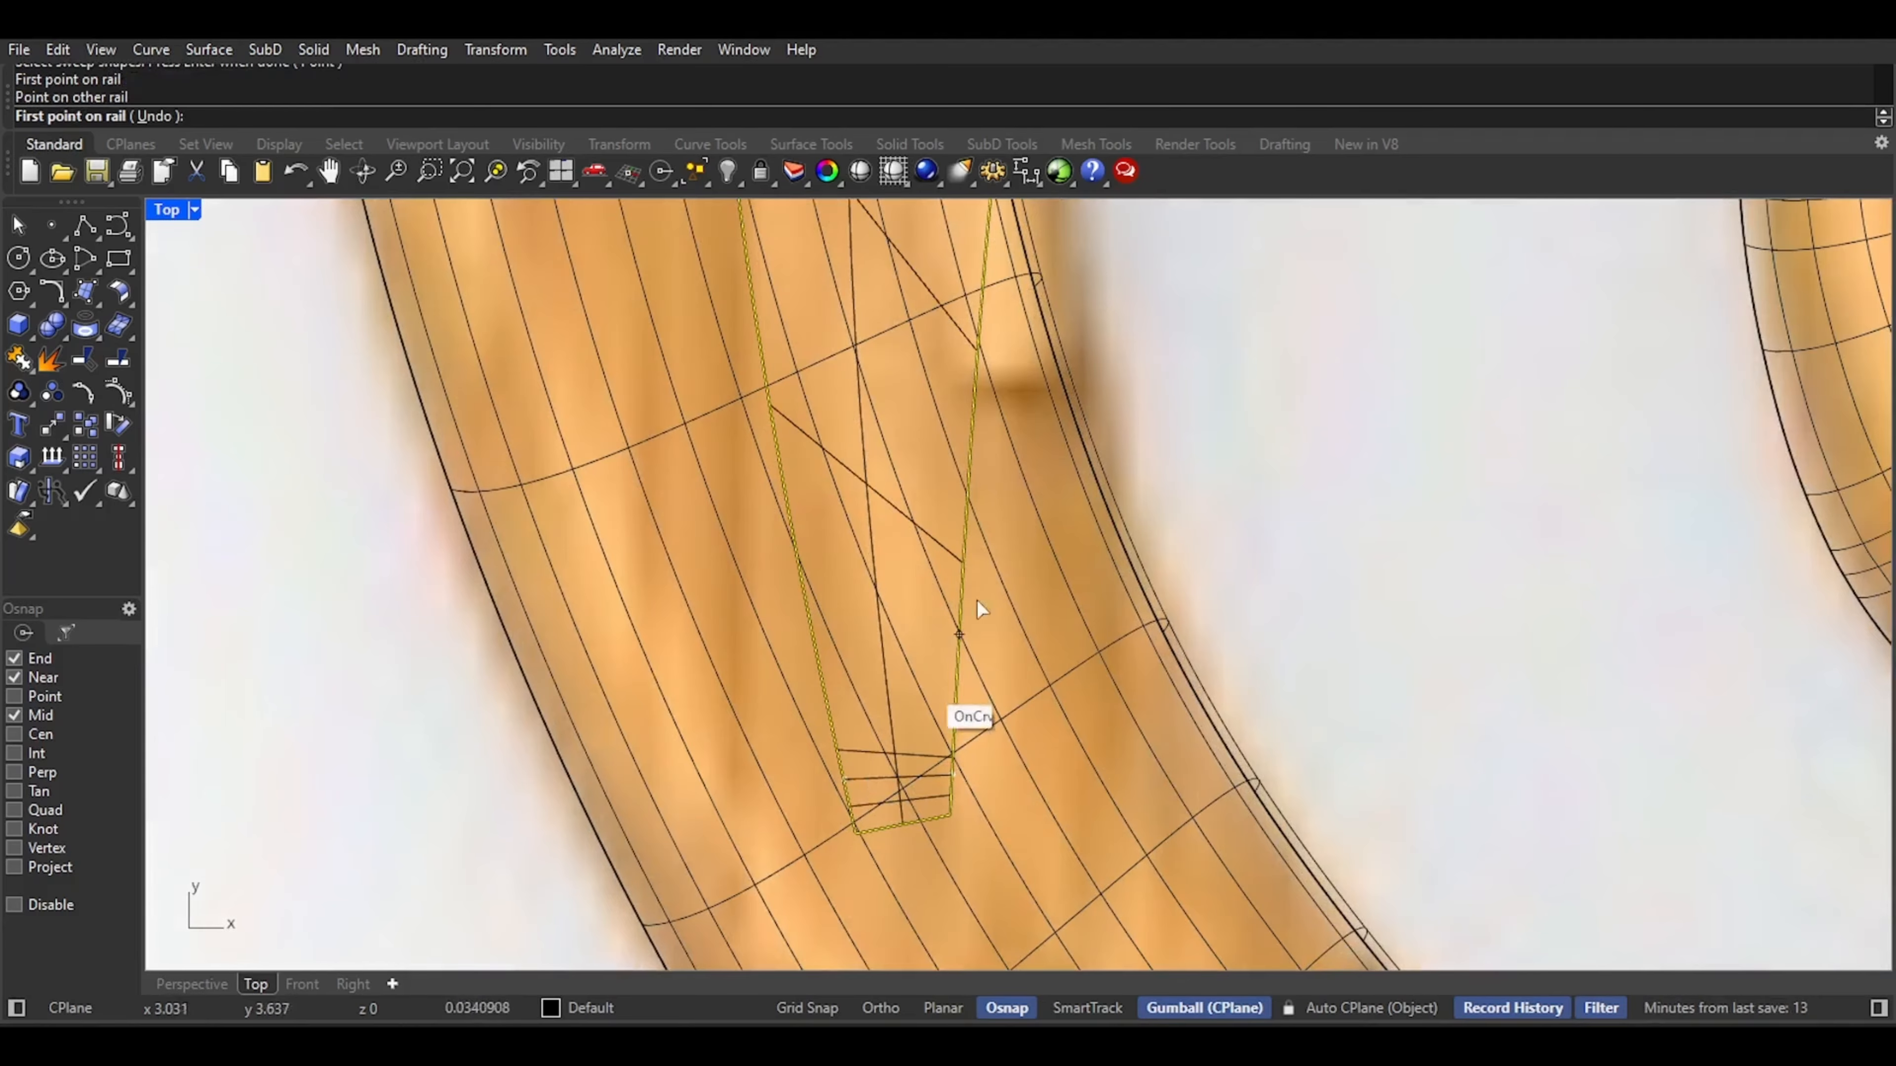
left_click(965, 551)
left_click(794, 551)
Add two more sweep slashes between the rails along the middle of the leaf's stem
scroll(887, 415, "down", 4)
right_click_drag(887, 415, 850, 597)
scroll(834, 584, "up", 3)
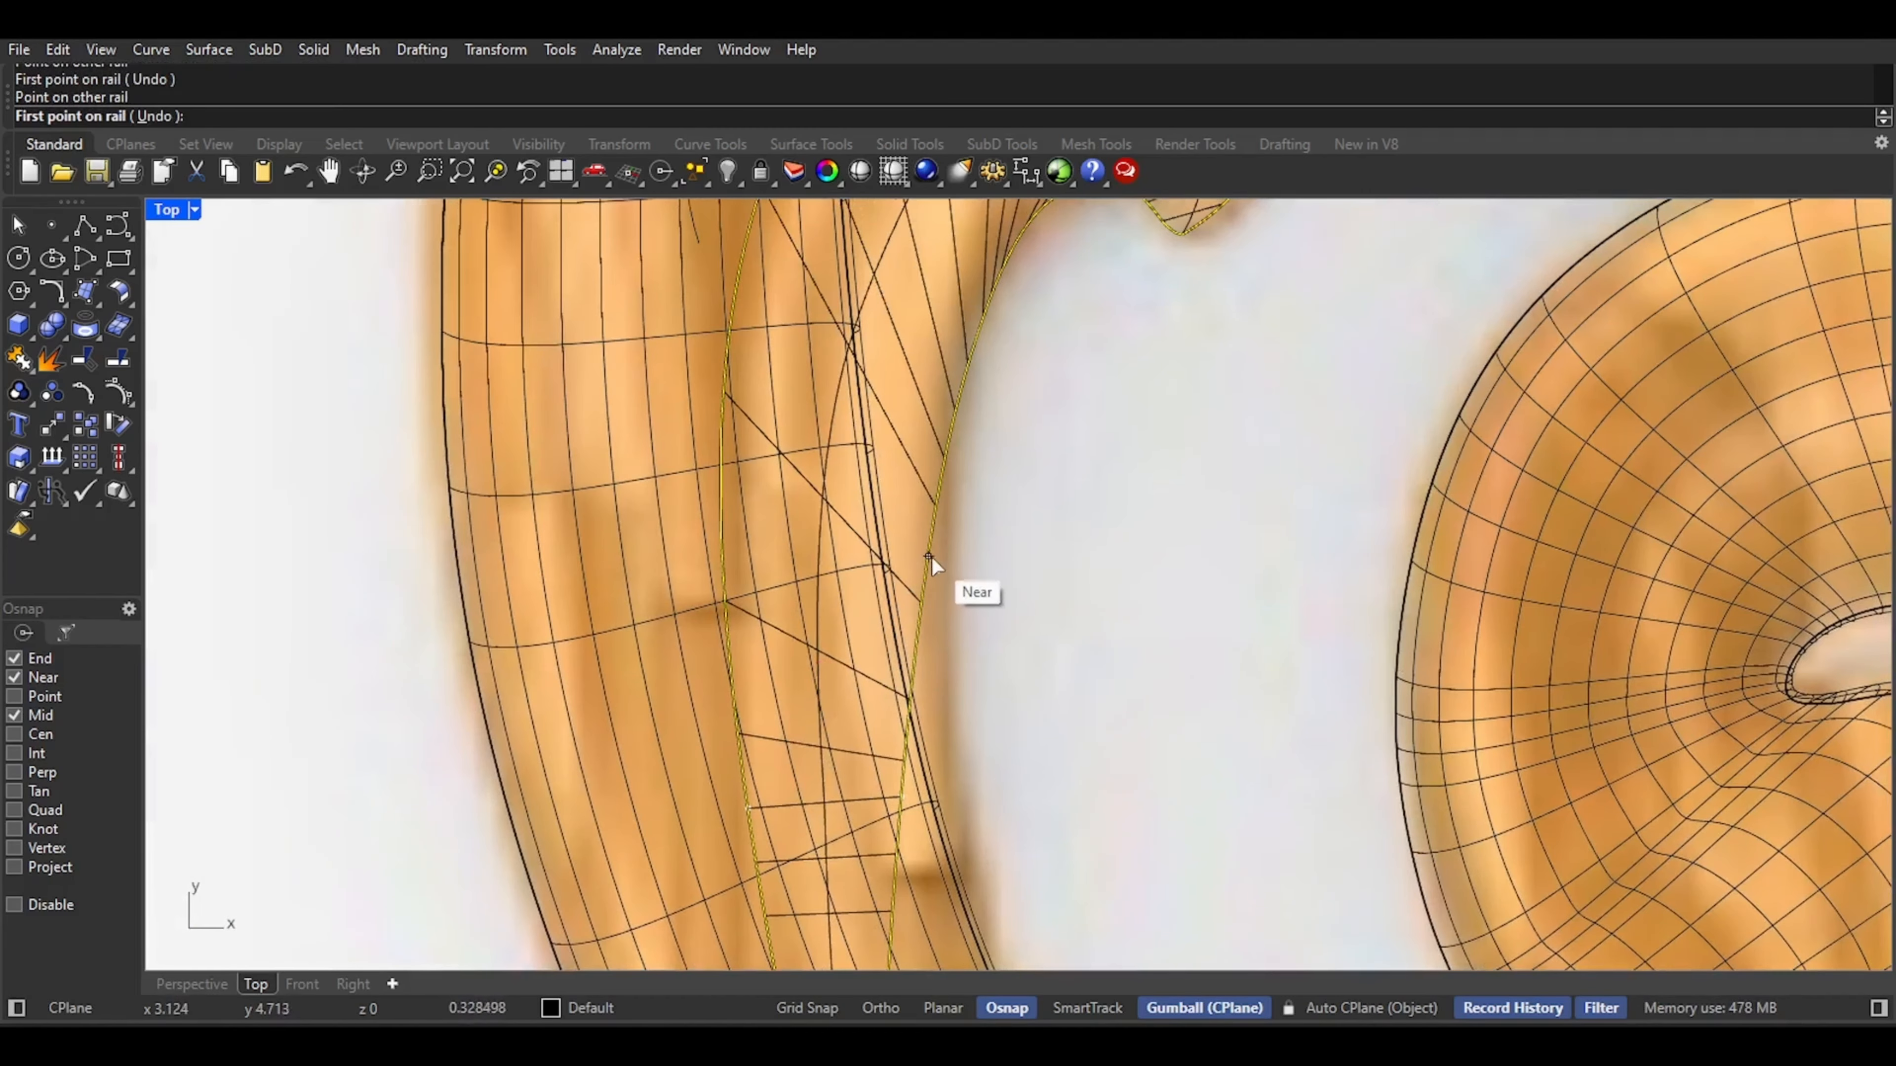
left_click(928, 555)
right_click_drag(912, 425, 817, 706)
left_click(691, 696)
left_click(906, 660)
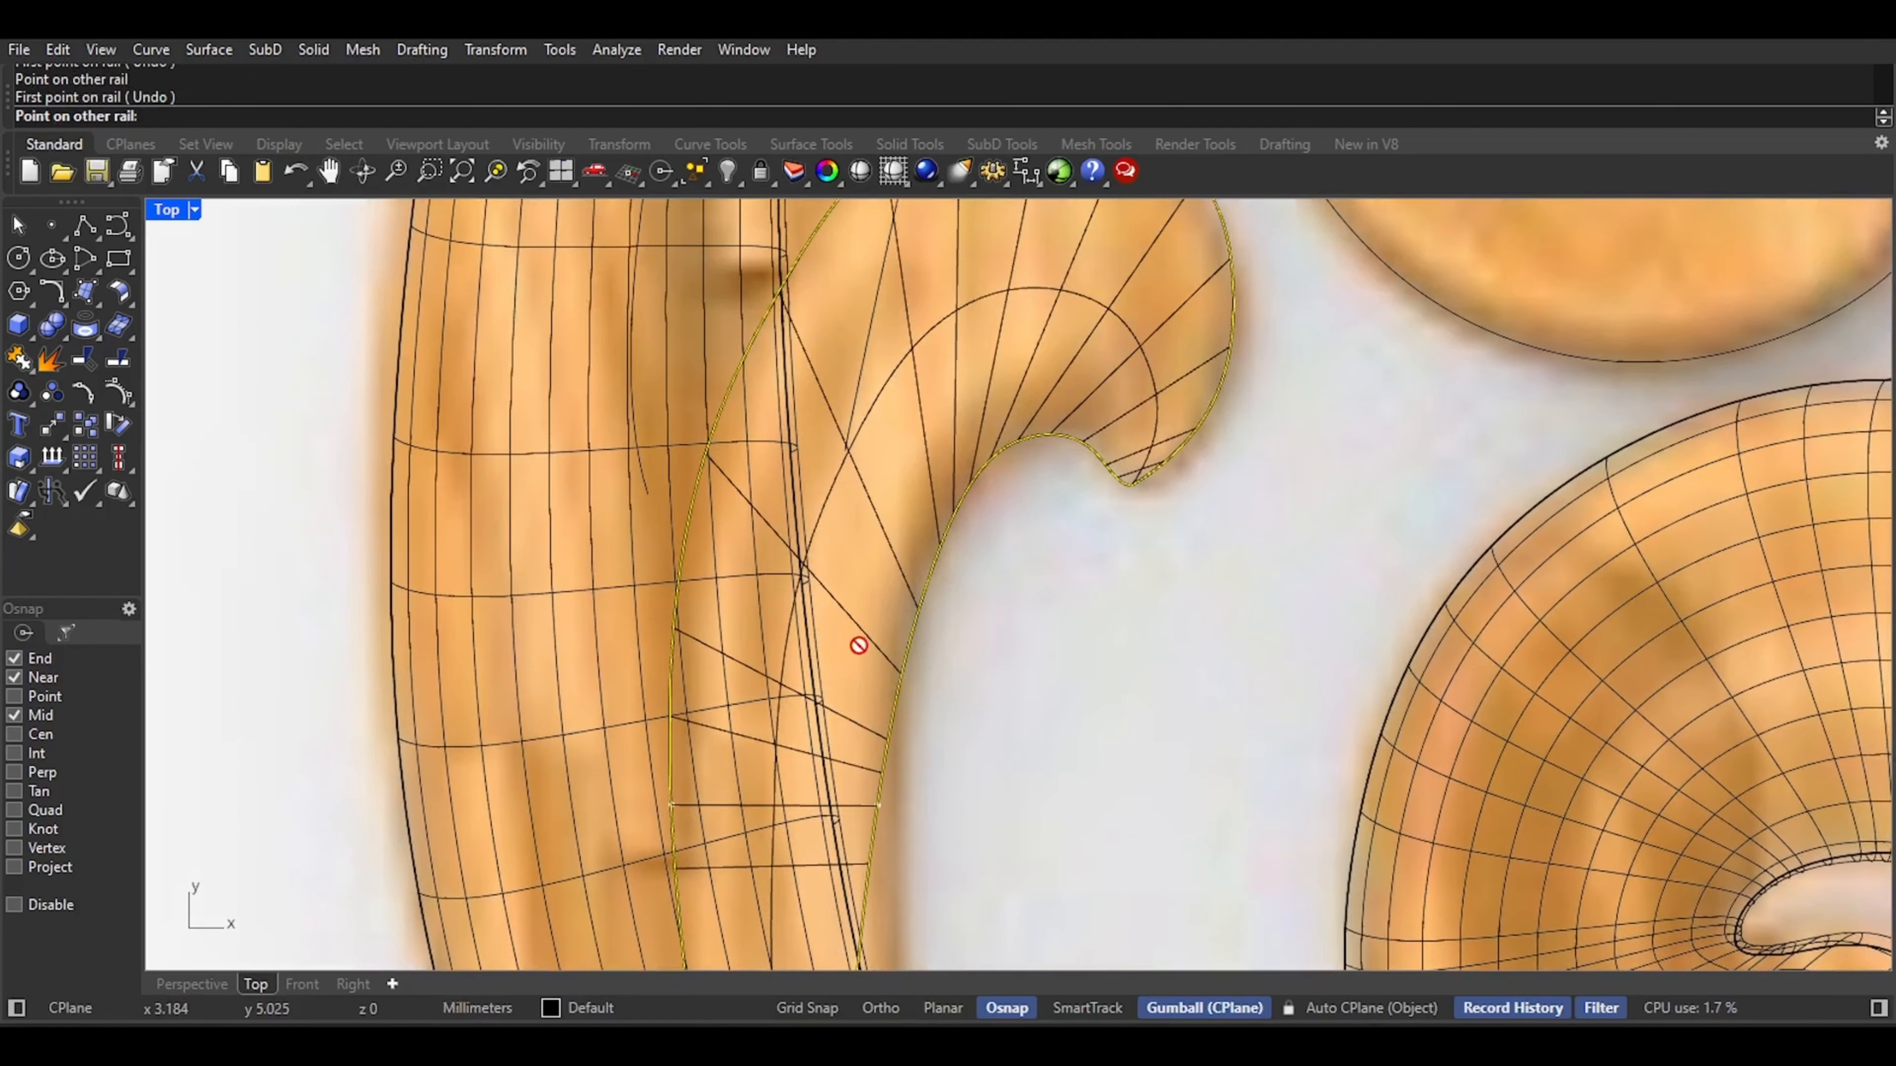
right_click_drag(815, 526, 809, 645)
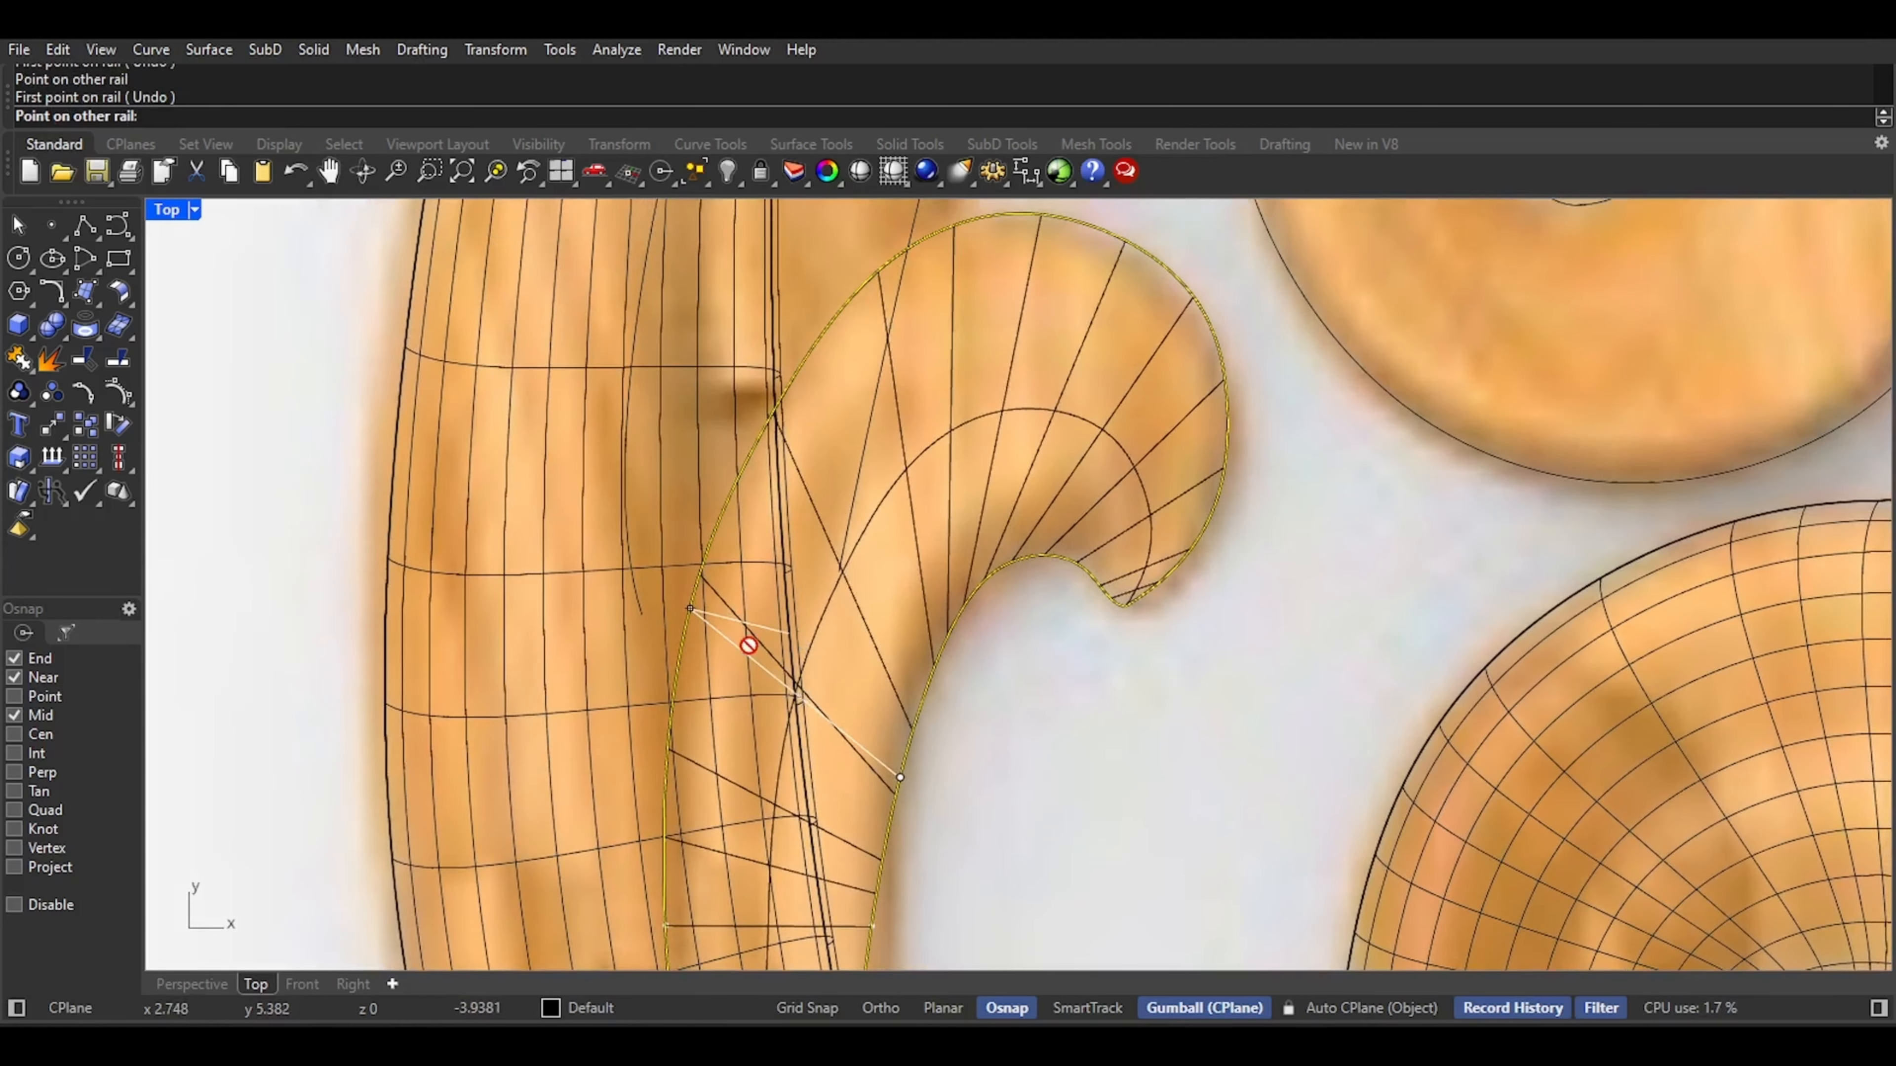
left_click(677, 678)
Add three sweep slashes around the leaf's bend and curled tip, and create the surface with unchanged cross sections and position continuity
left_click(936, 664)
left_click(758, 443)
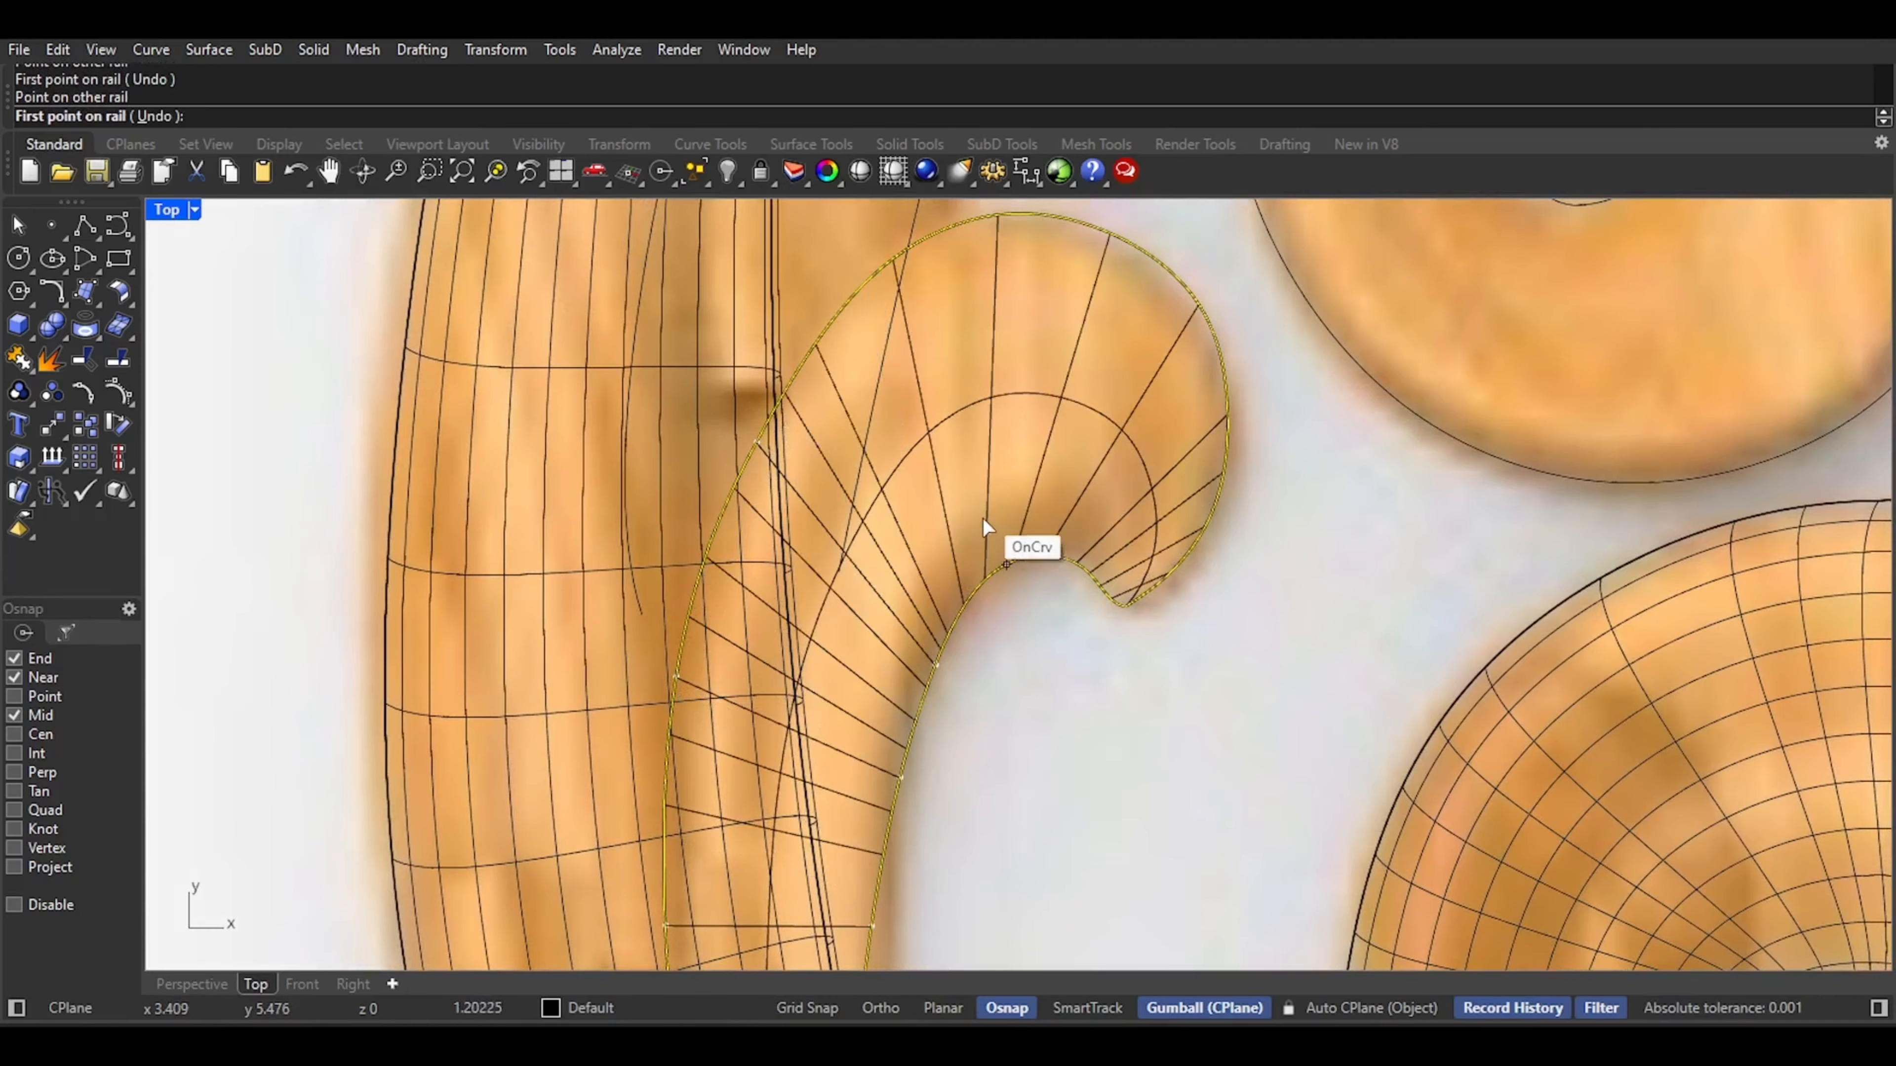
left_click(1002, 563)
left_click(918, 278)
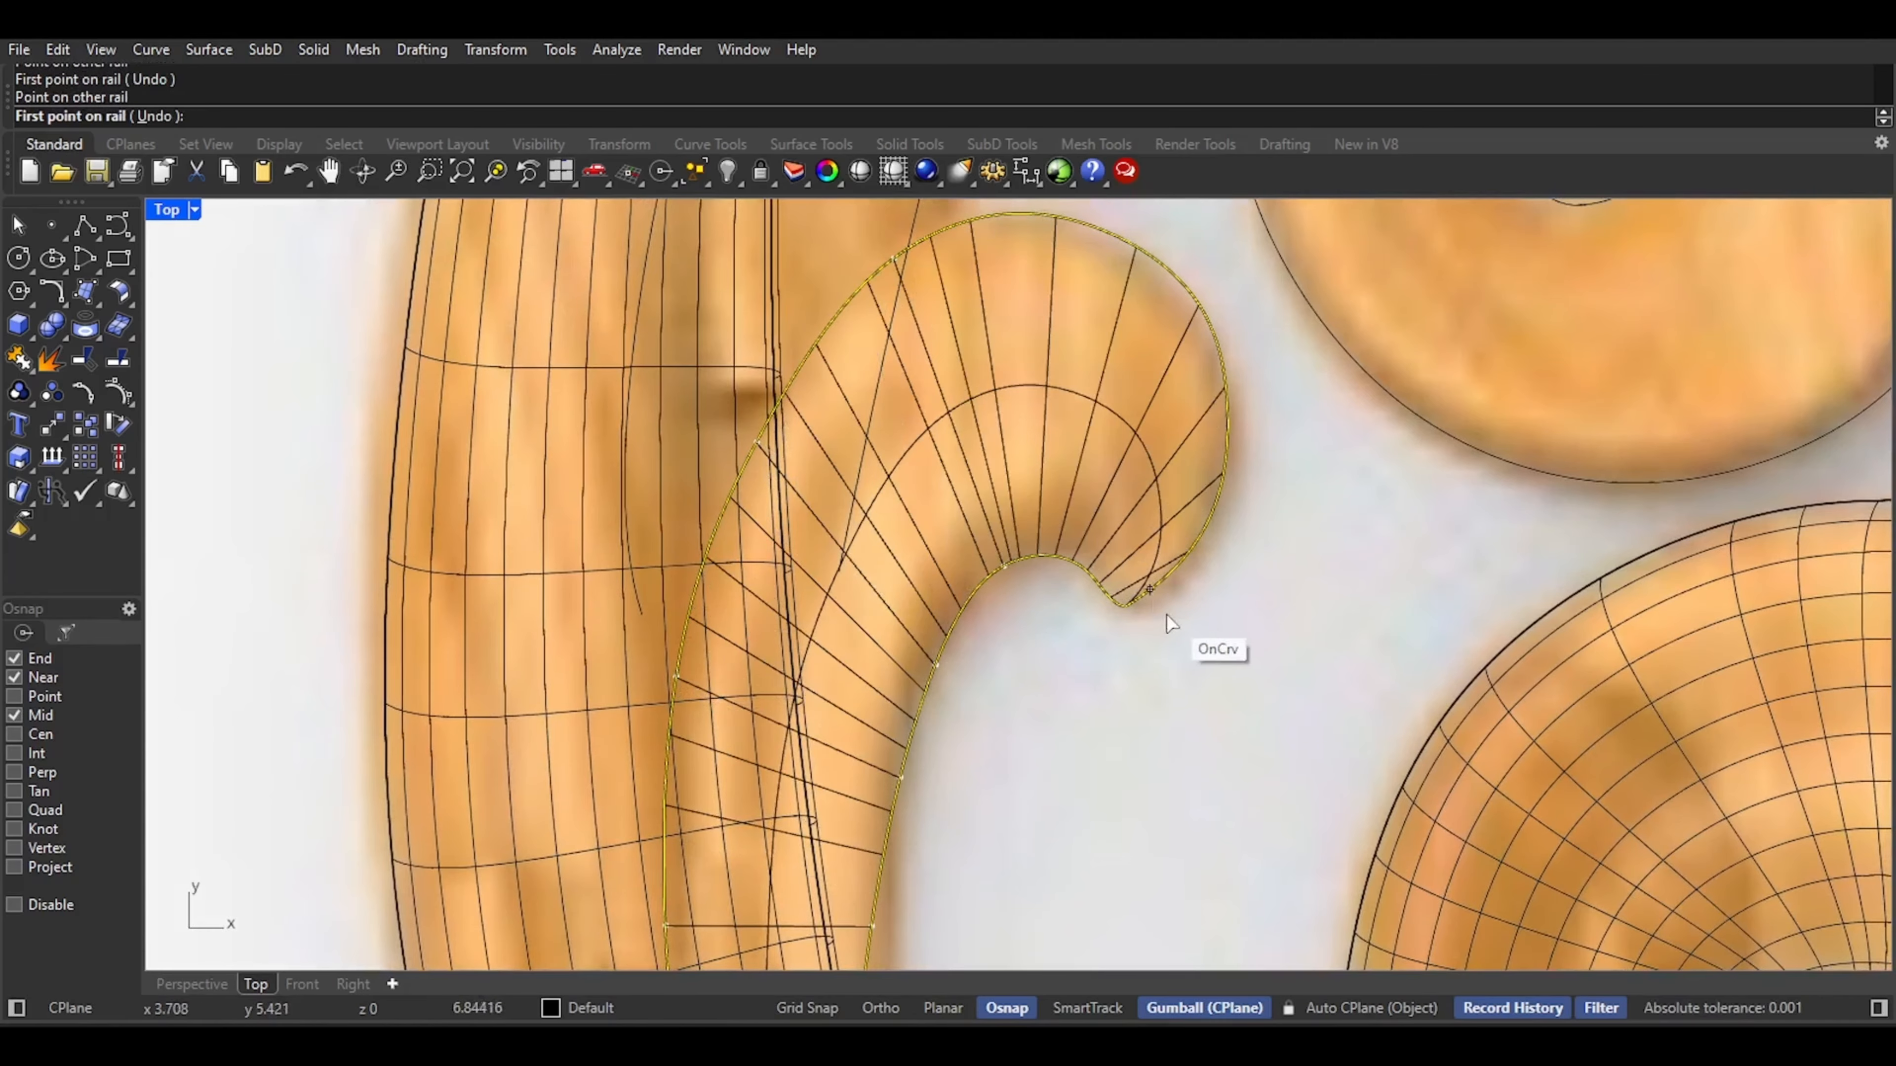
left_click(1083, 564)
left_click(1122, 269)
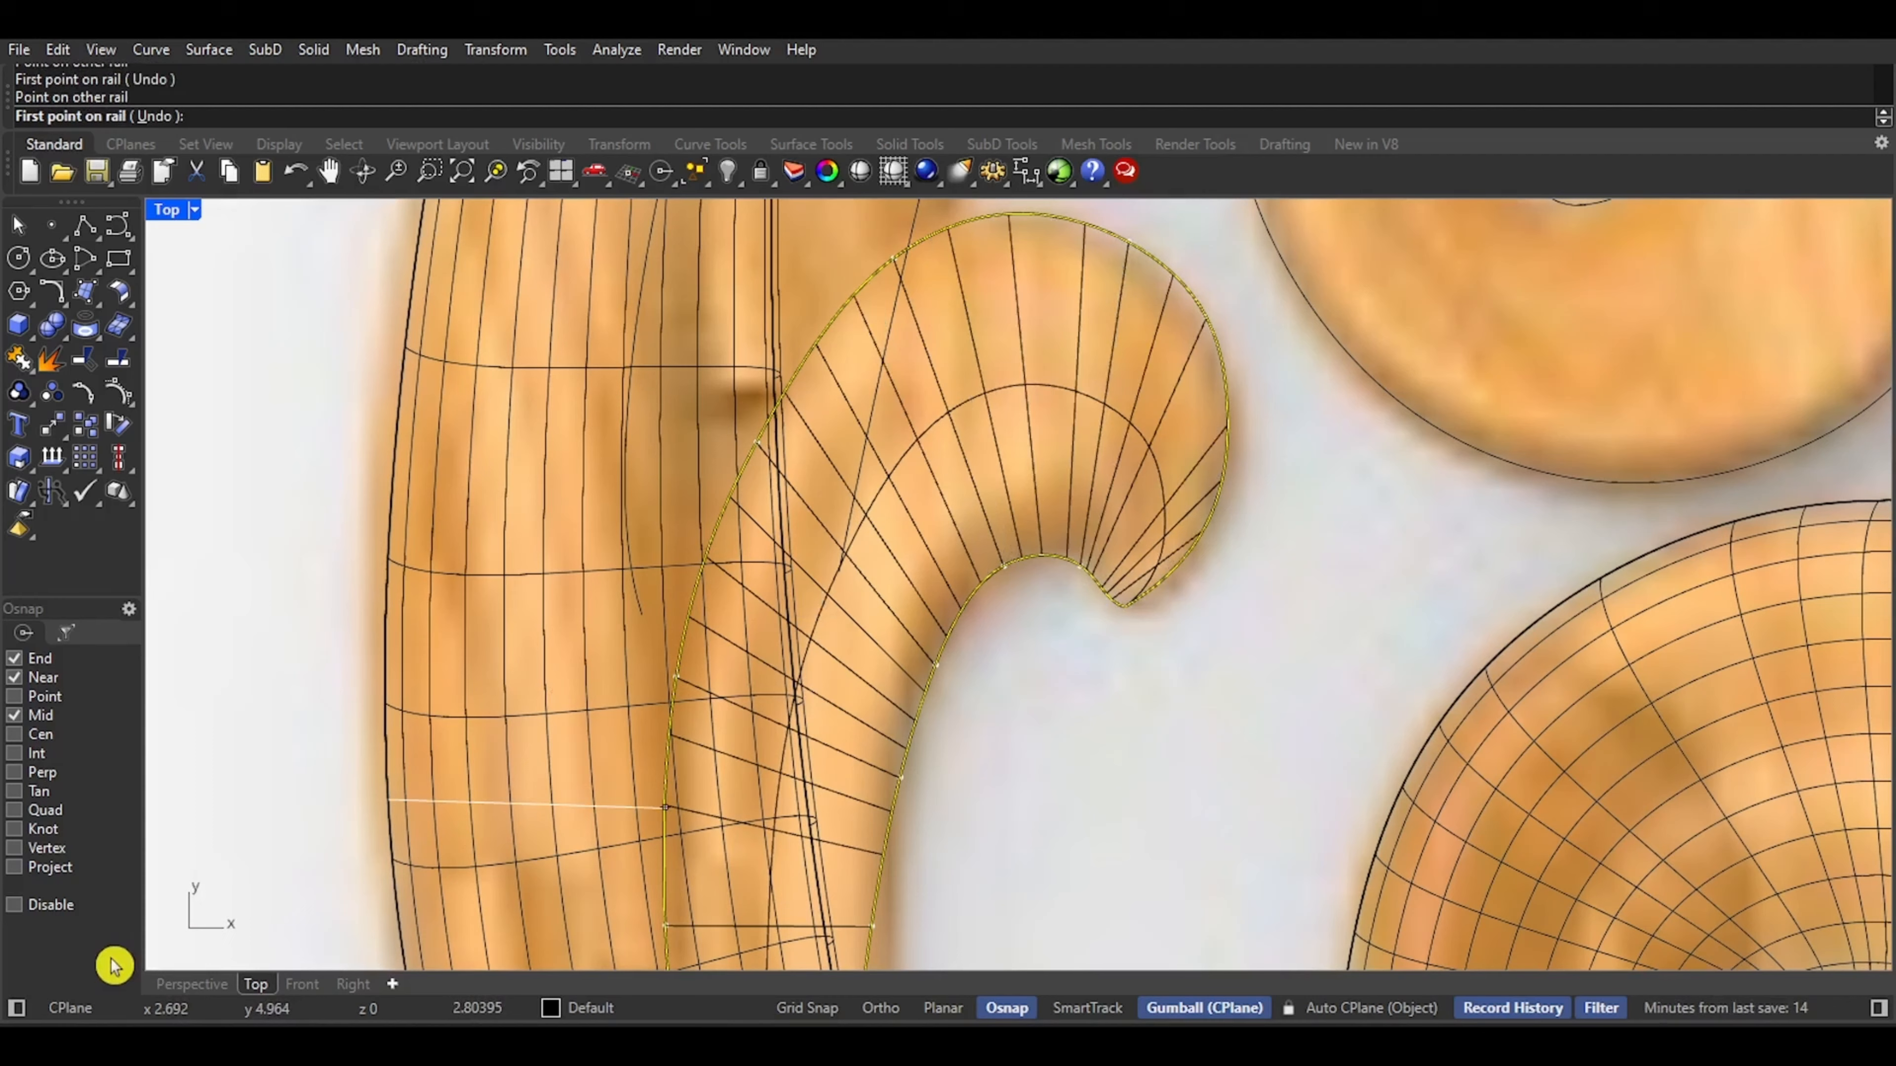
left_click(192, 985)
right_click(776, 629)
left_click(400, 775)
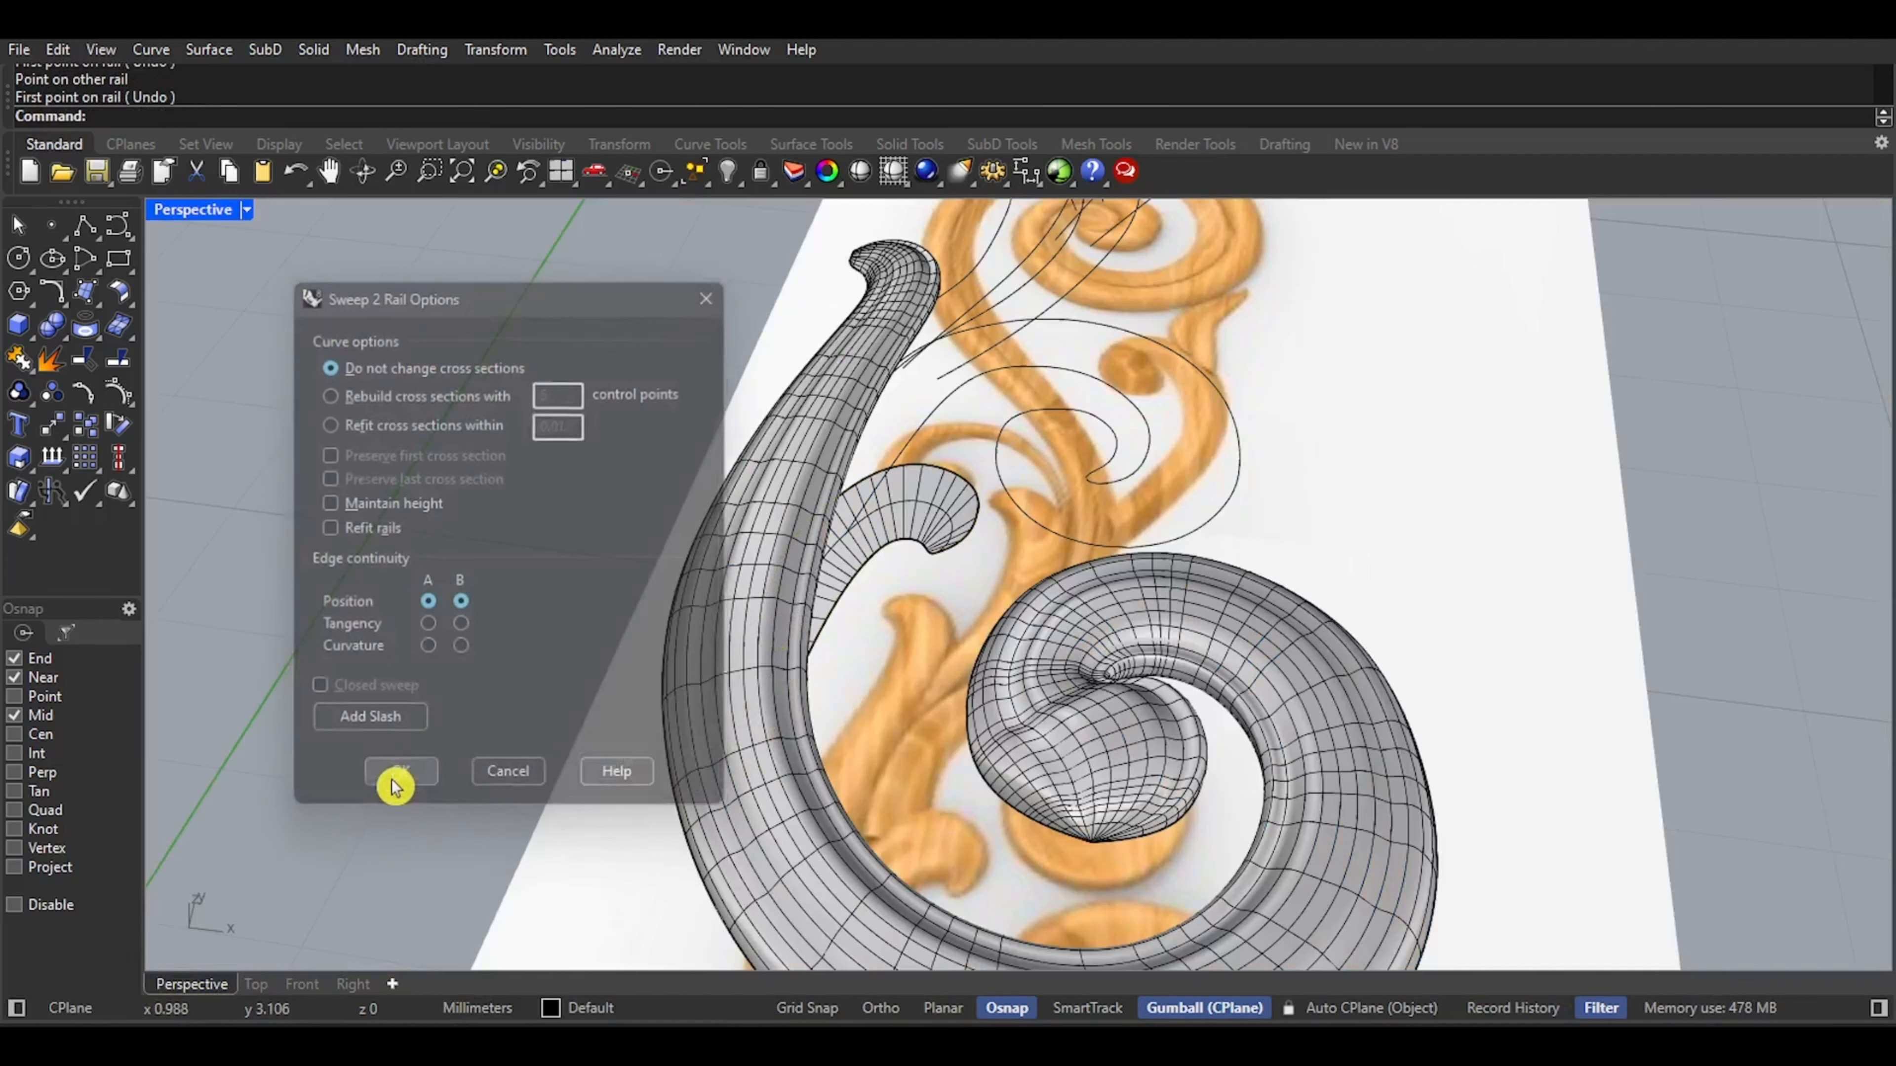
Rebuild the short straight profile curve at the leaf's lower end as a degree 3 curve with 8 points
middle_click(654, 825)
left_click(654, 825)
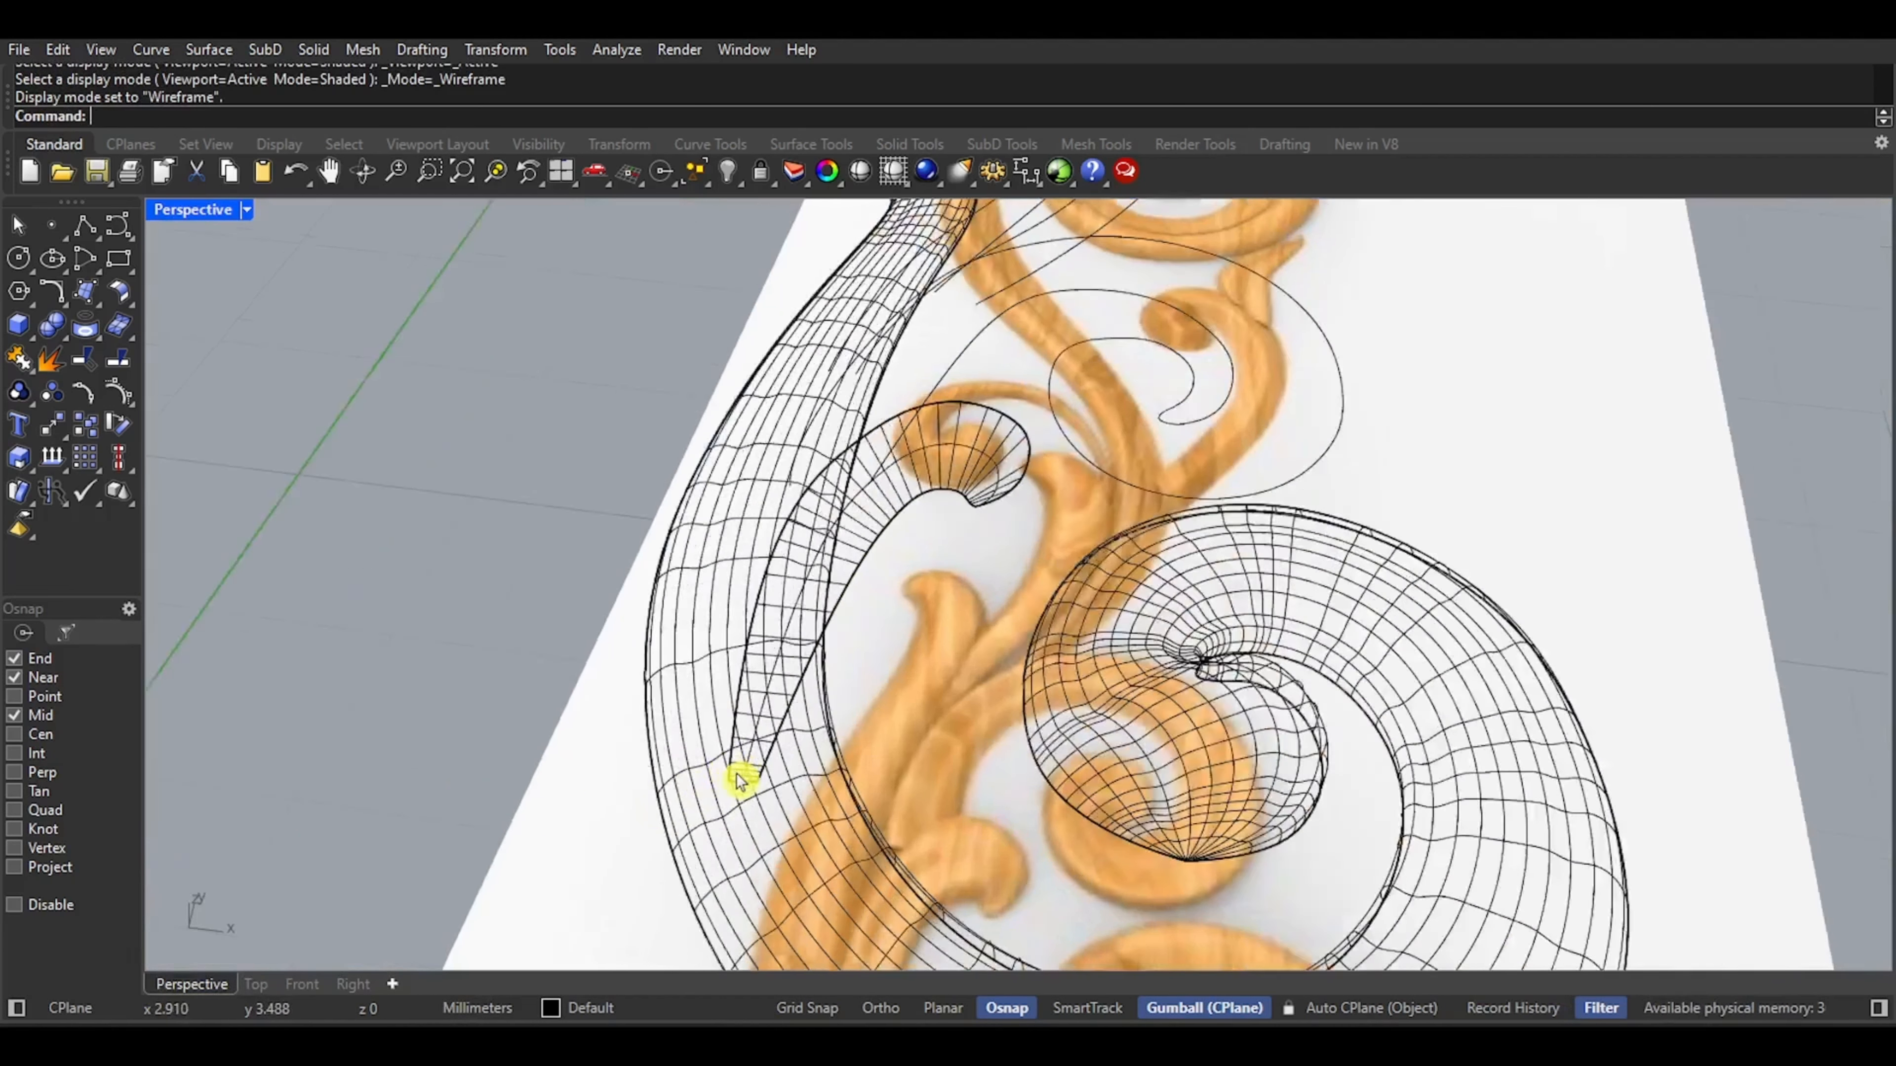
scroll(735, 784, "up", 5)
left_click(745, 791)
left_click(745, 791)
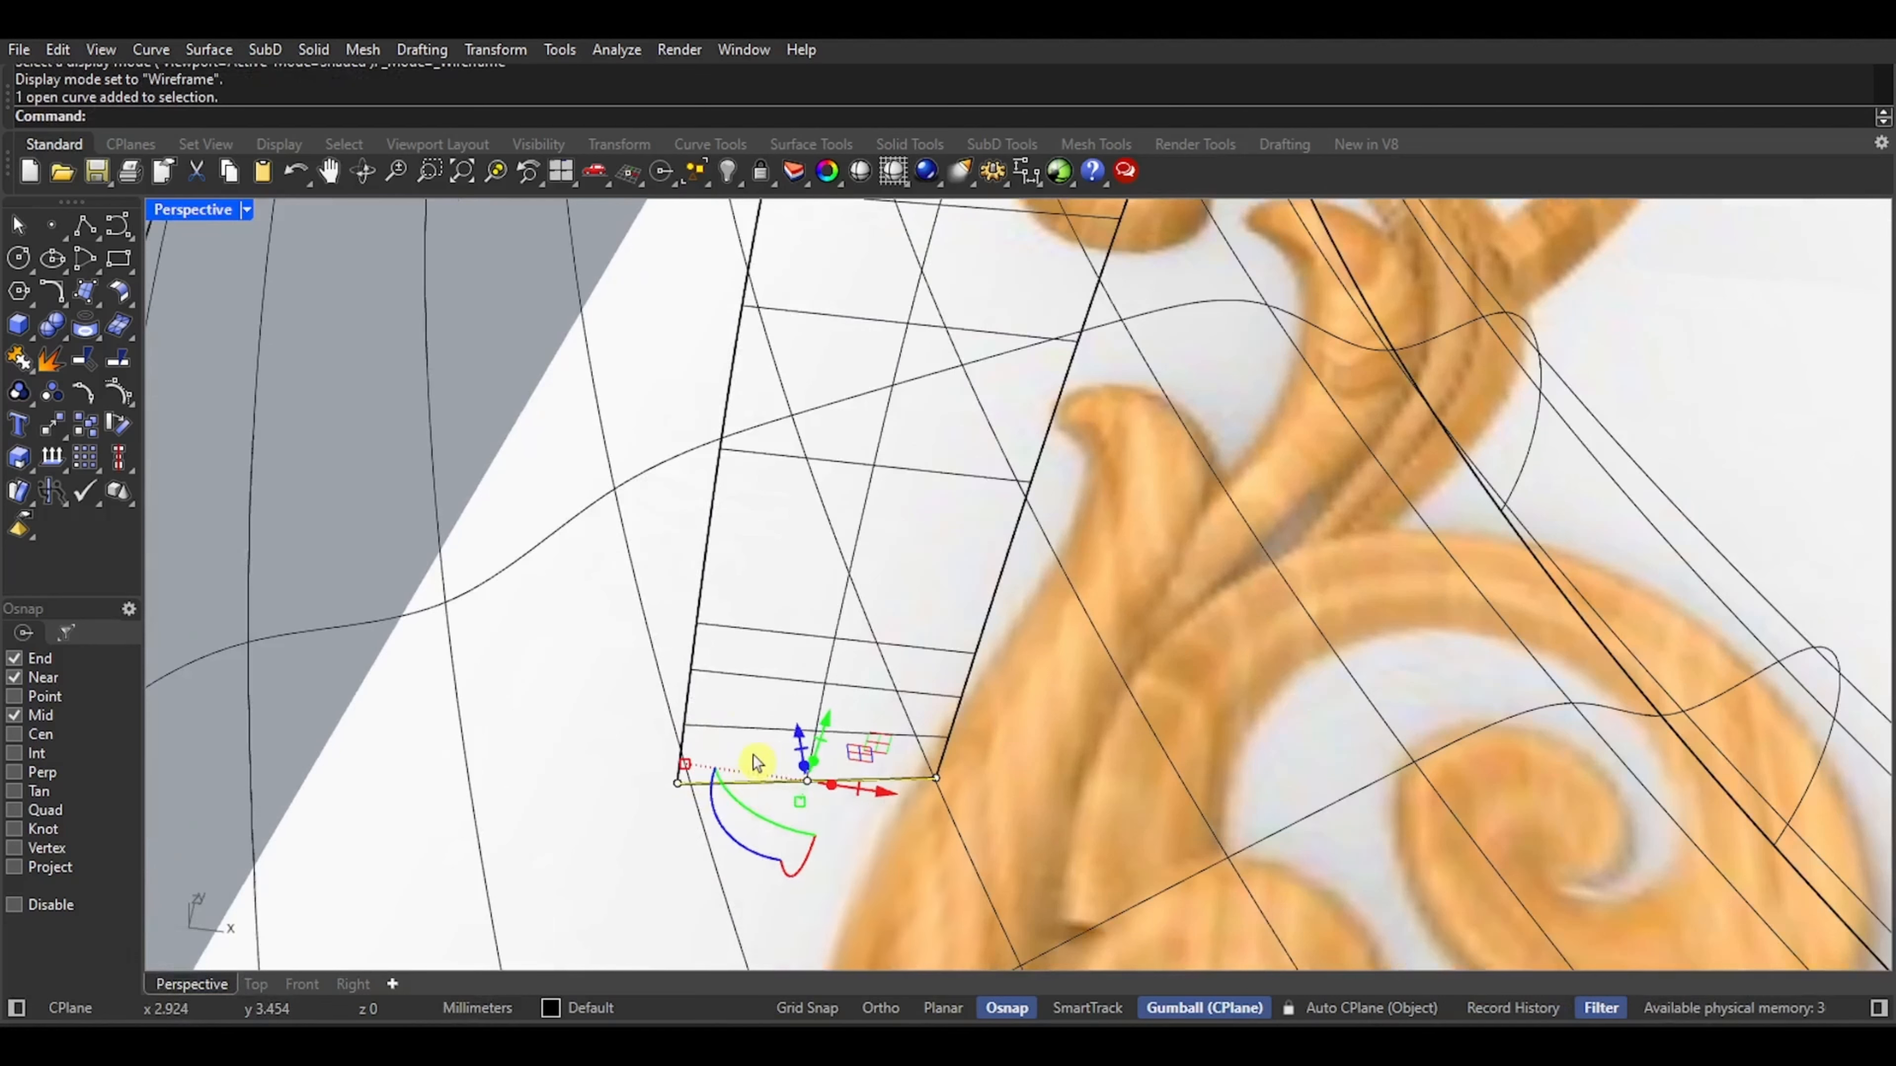
middle_click(752, 755)
left_click(767, 764)
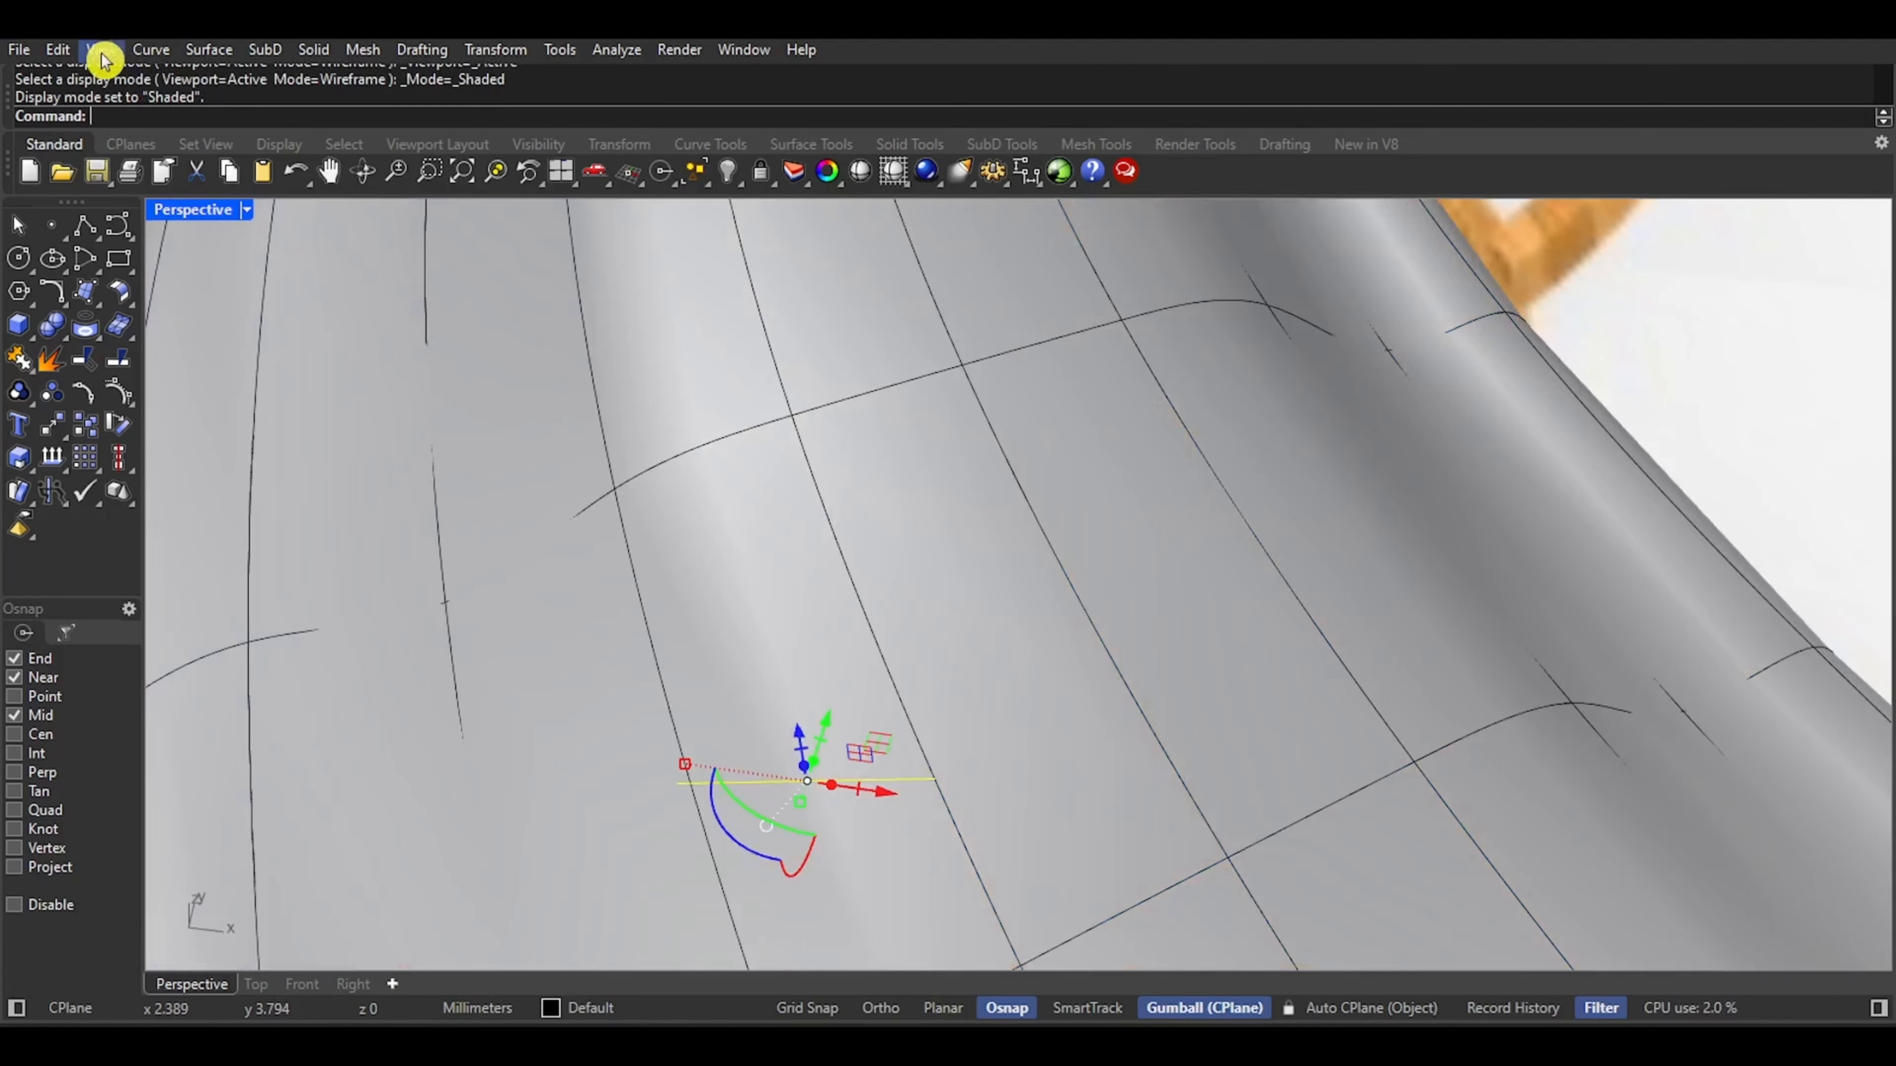
left_click(60, 50)
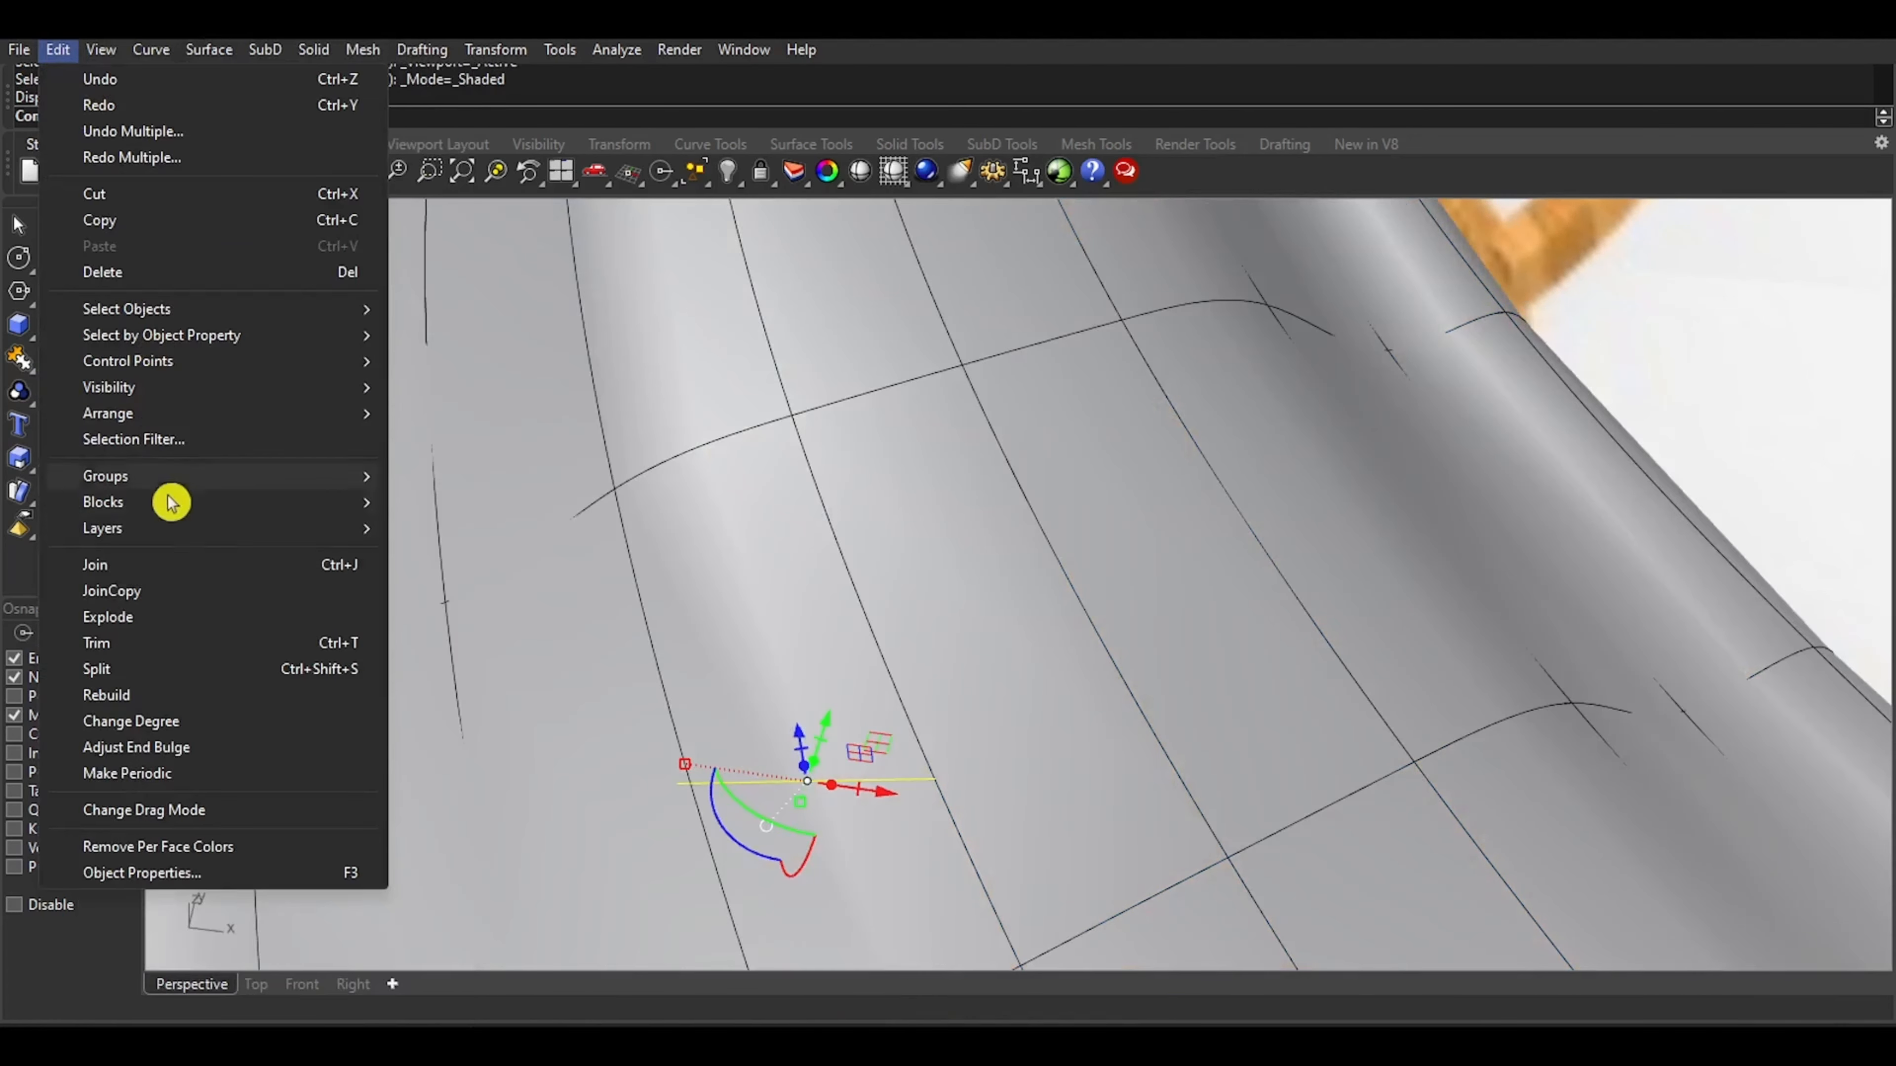
left_click(123, 695)
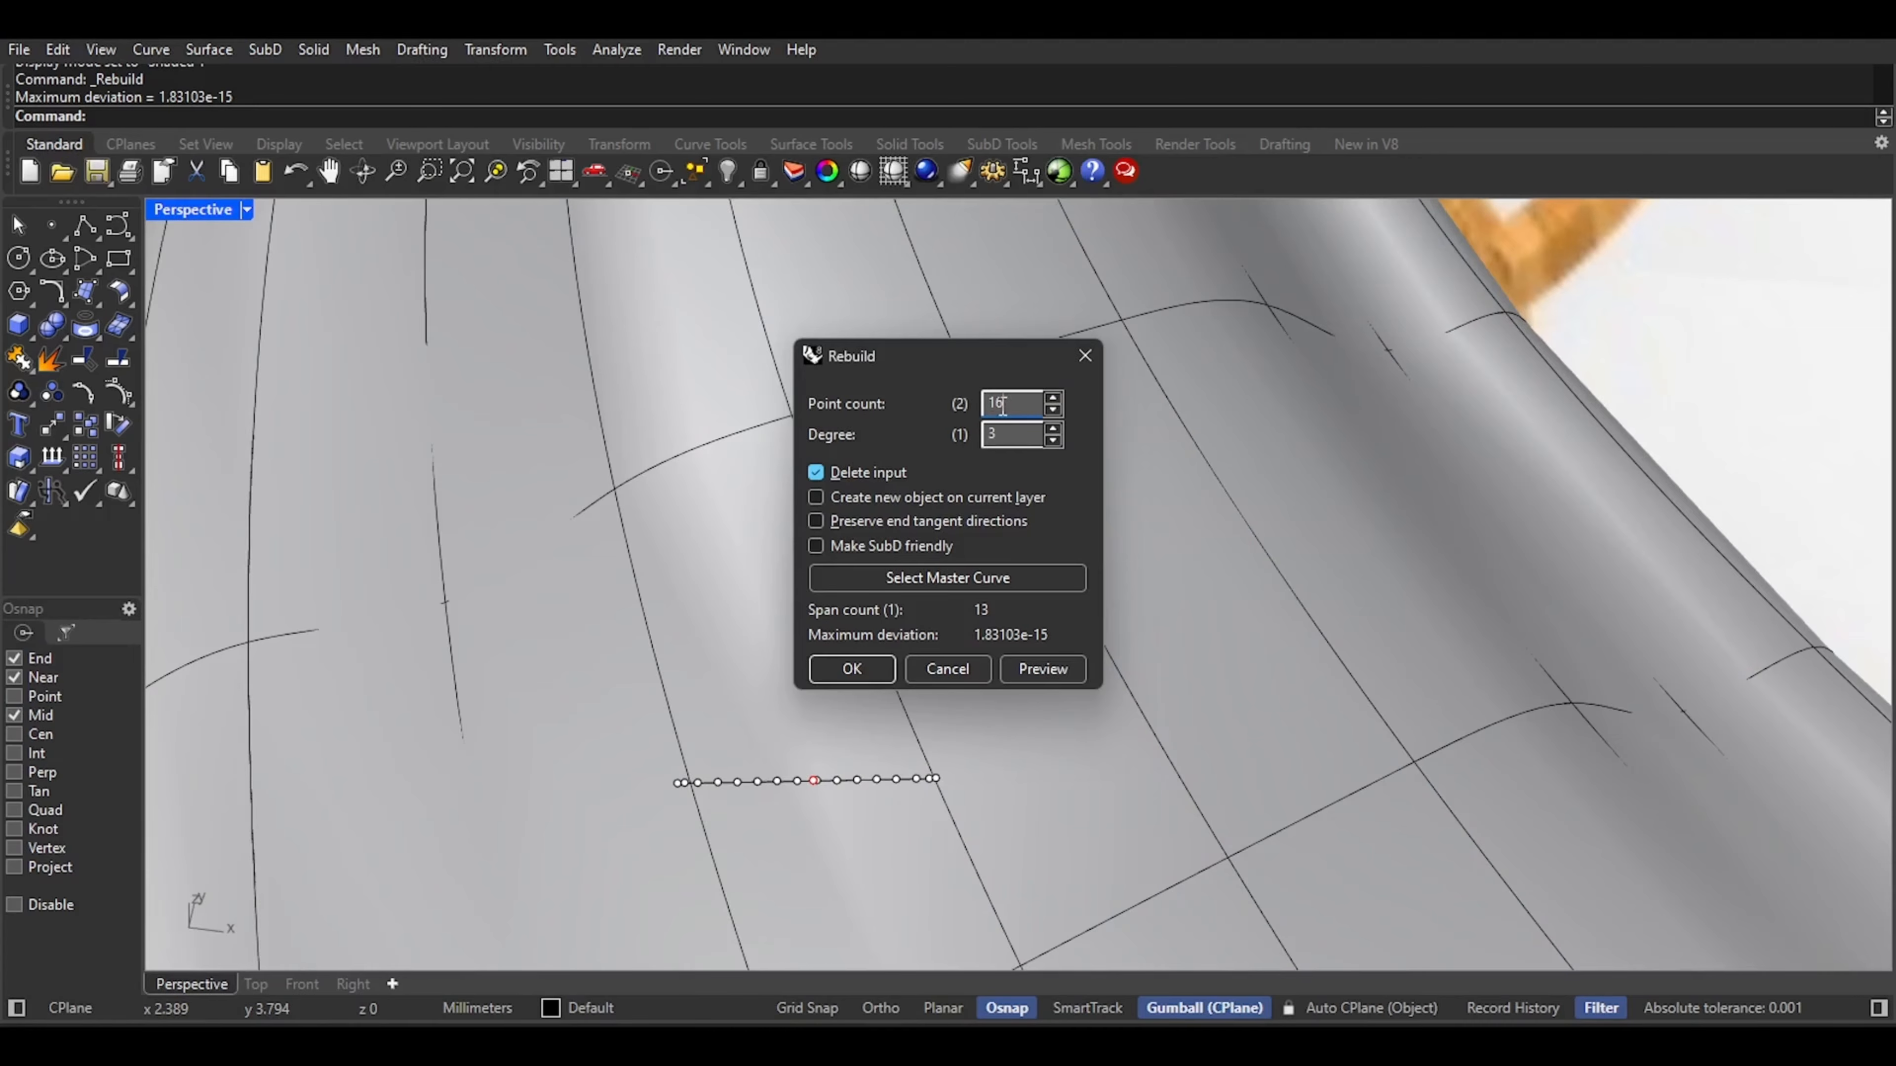
key("Return")
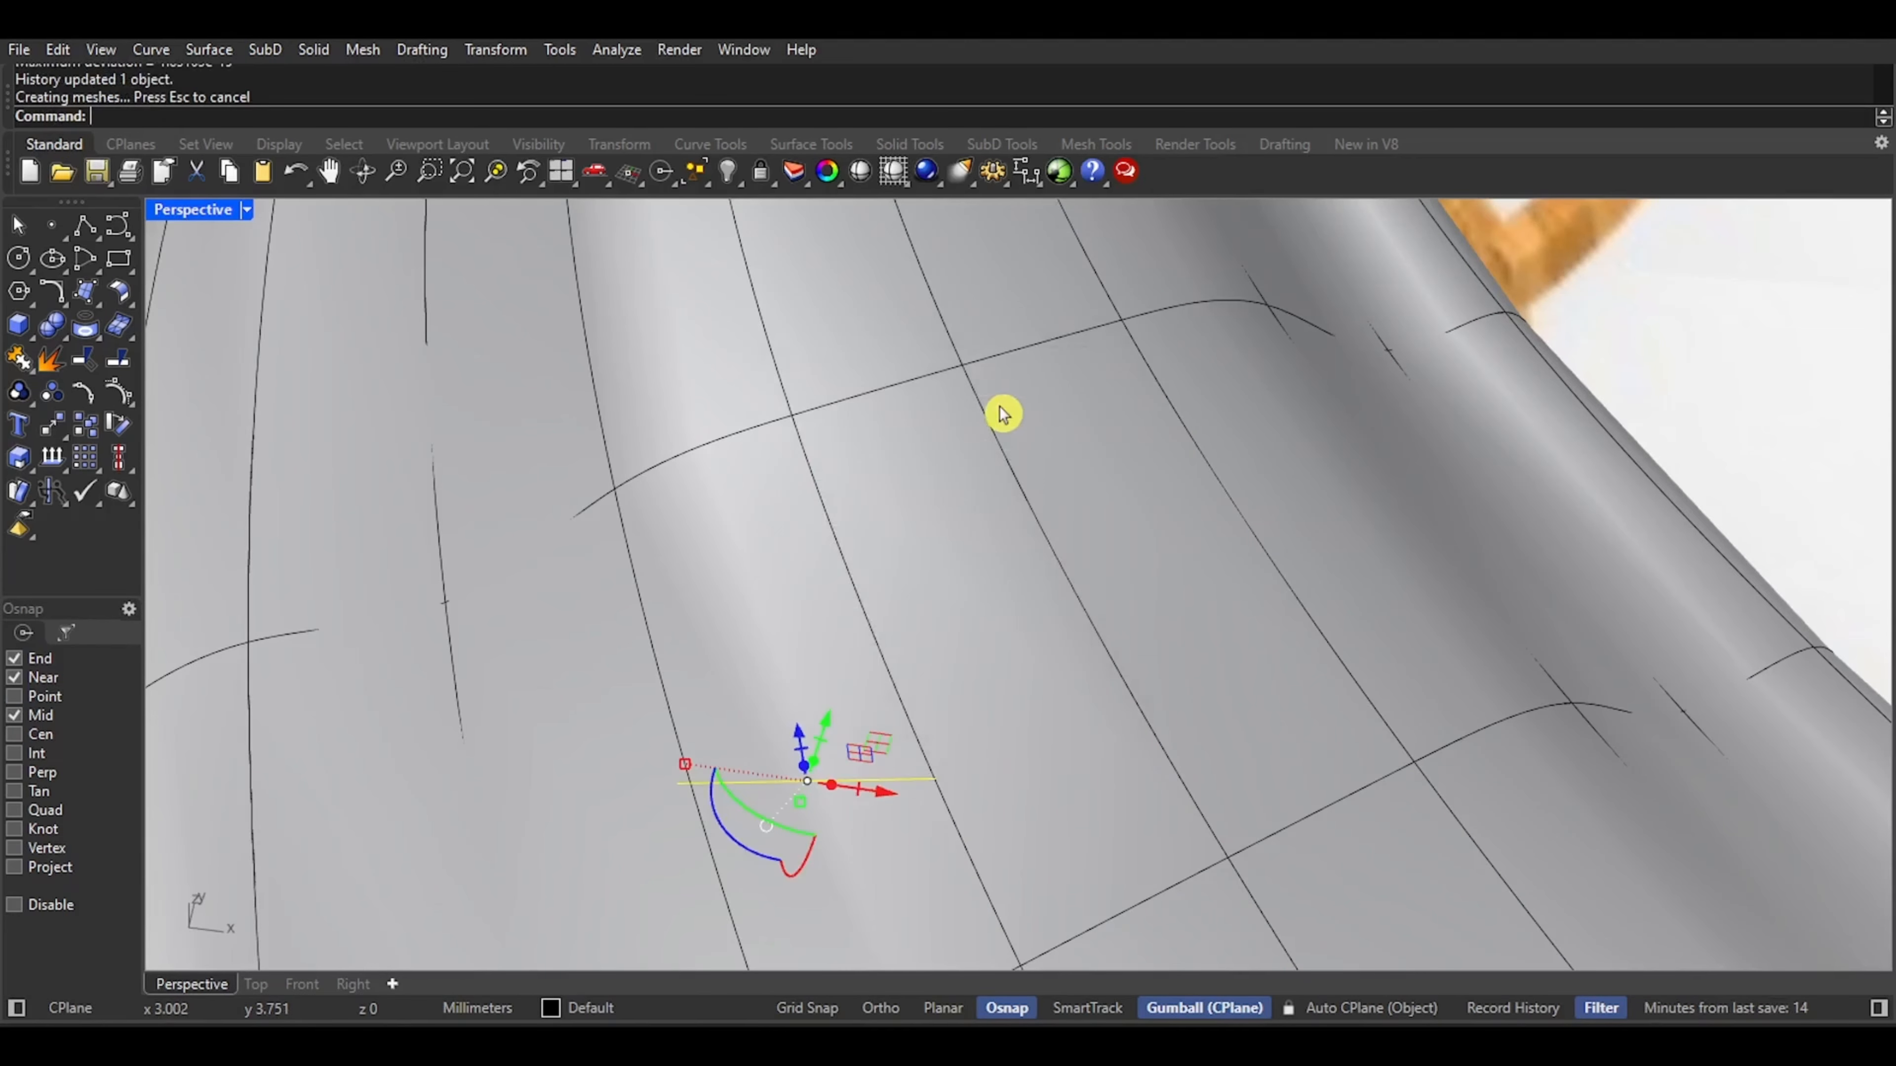
Show the four-viewport layout with the perspective view in shaded display
middle_click(580, 698)
left_click(583, 696)
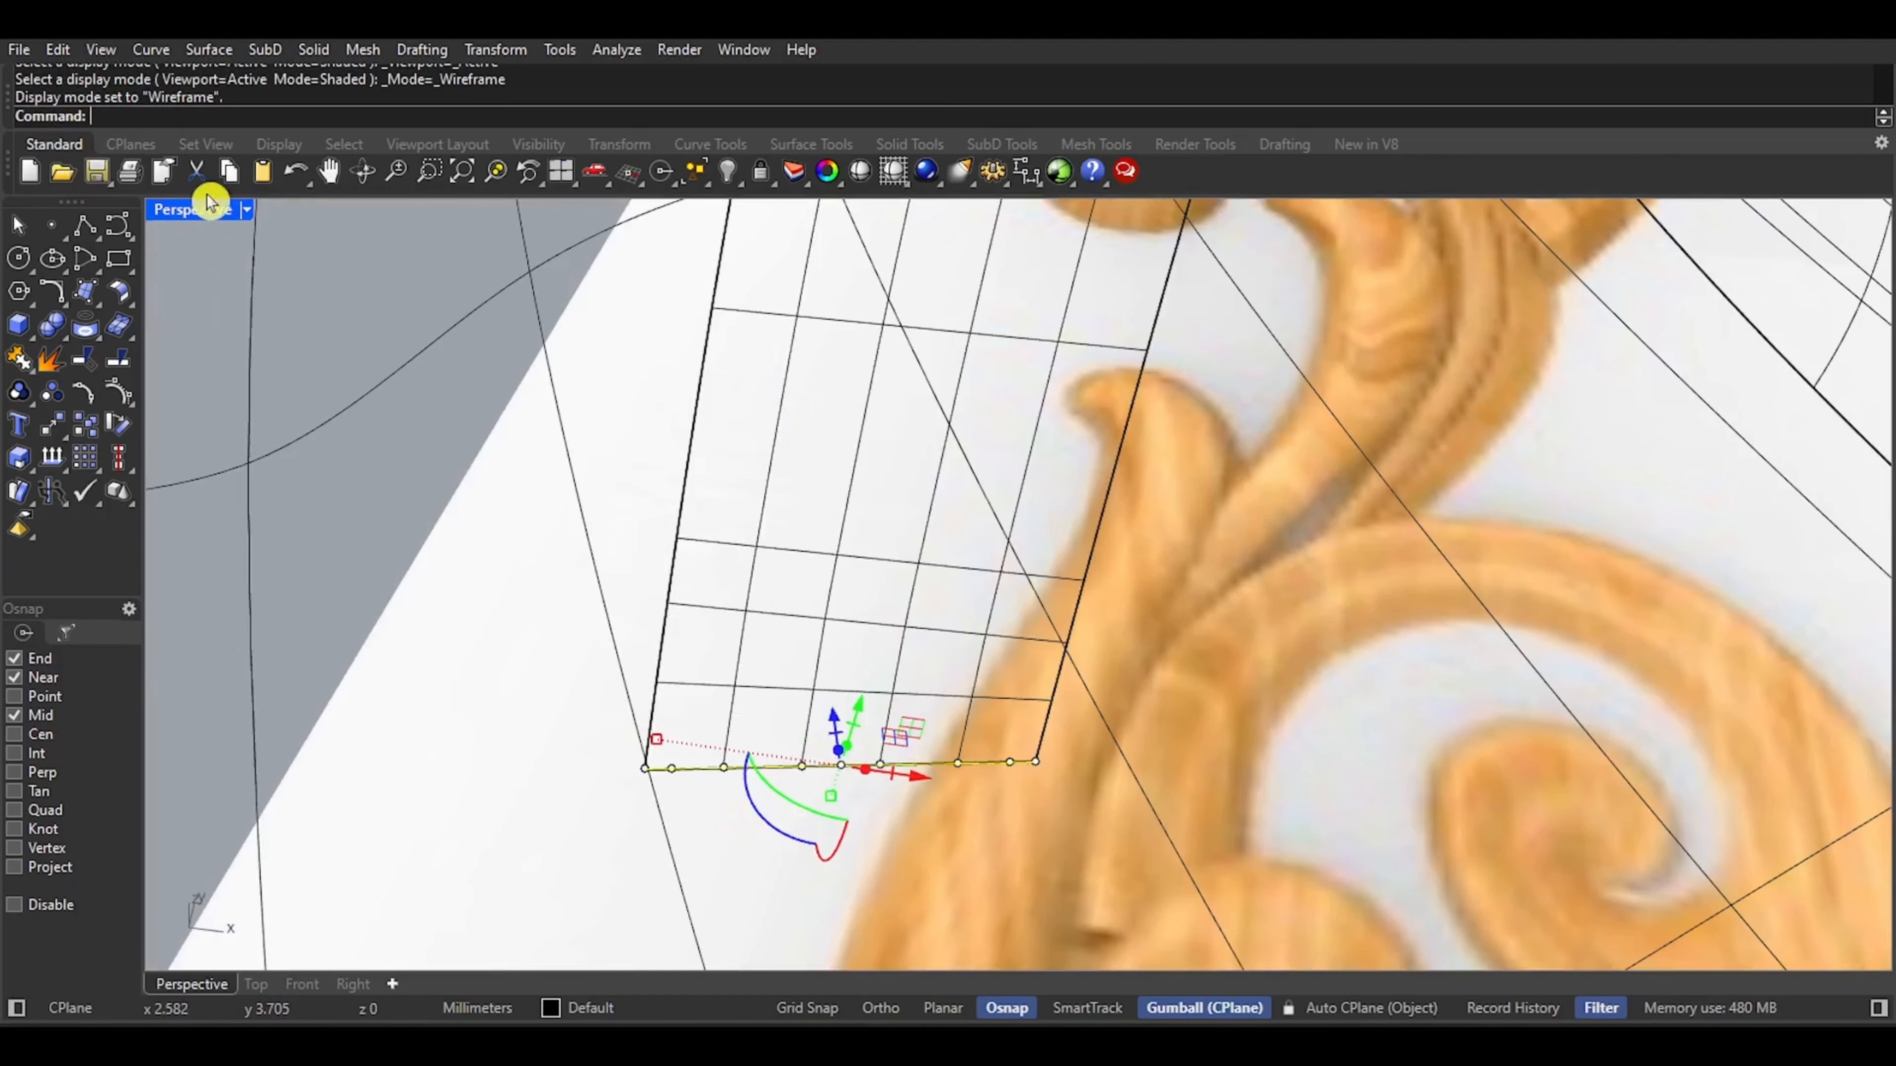
double_click(196, 209)
scroll(1283, 431, "down", 2)
middle_click(1284, 431)
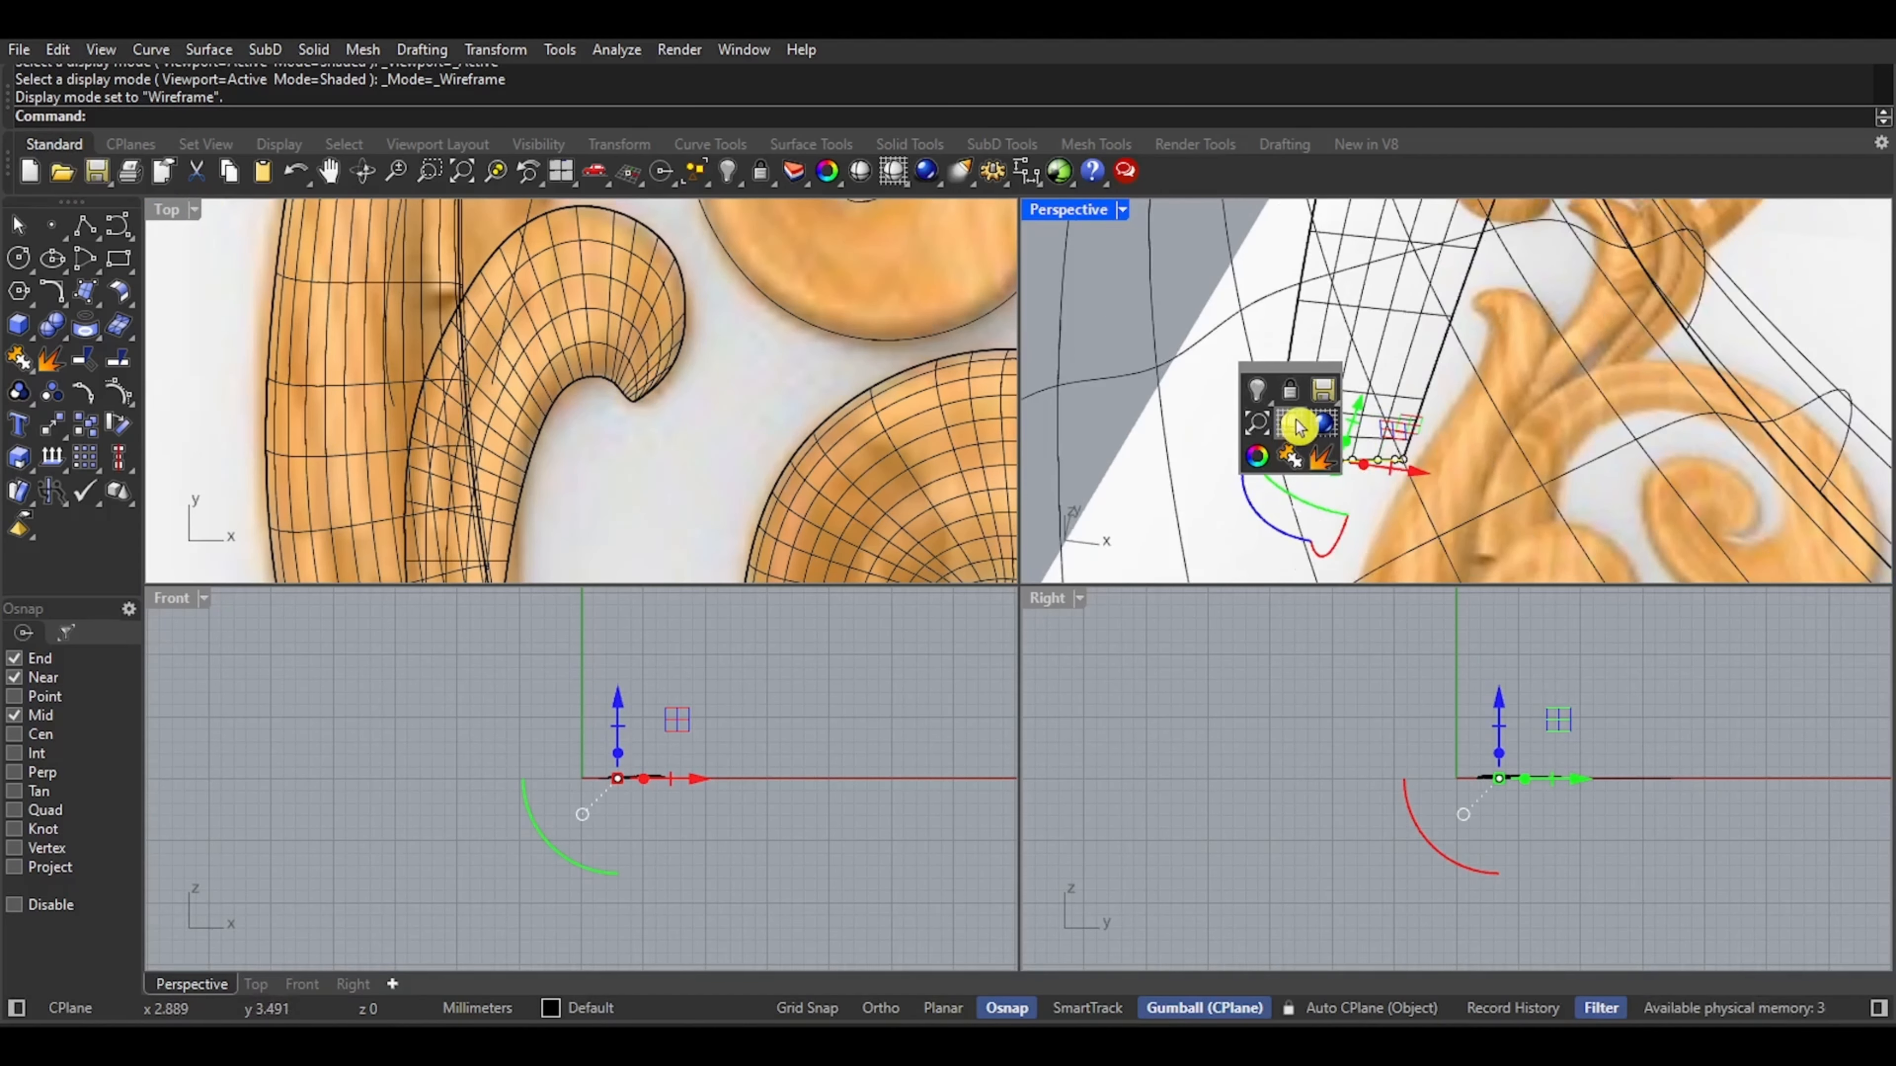
left_click(1285, 429)
Select five inner control points of the leaf's rebuilt profile curve and raise them slightly in the front view
scroll(648, 424, "down", 5)
scroll(589, 492, "up", 8)
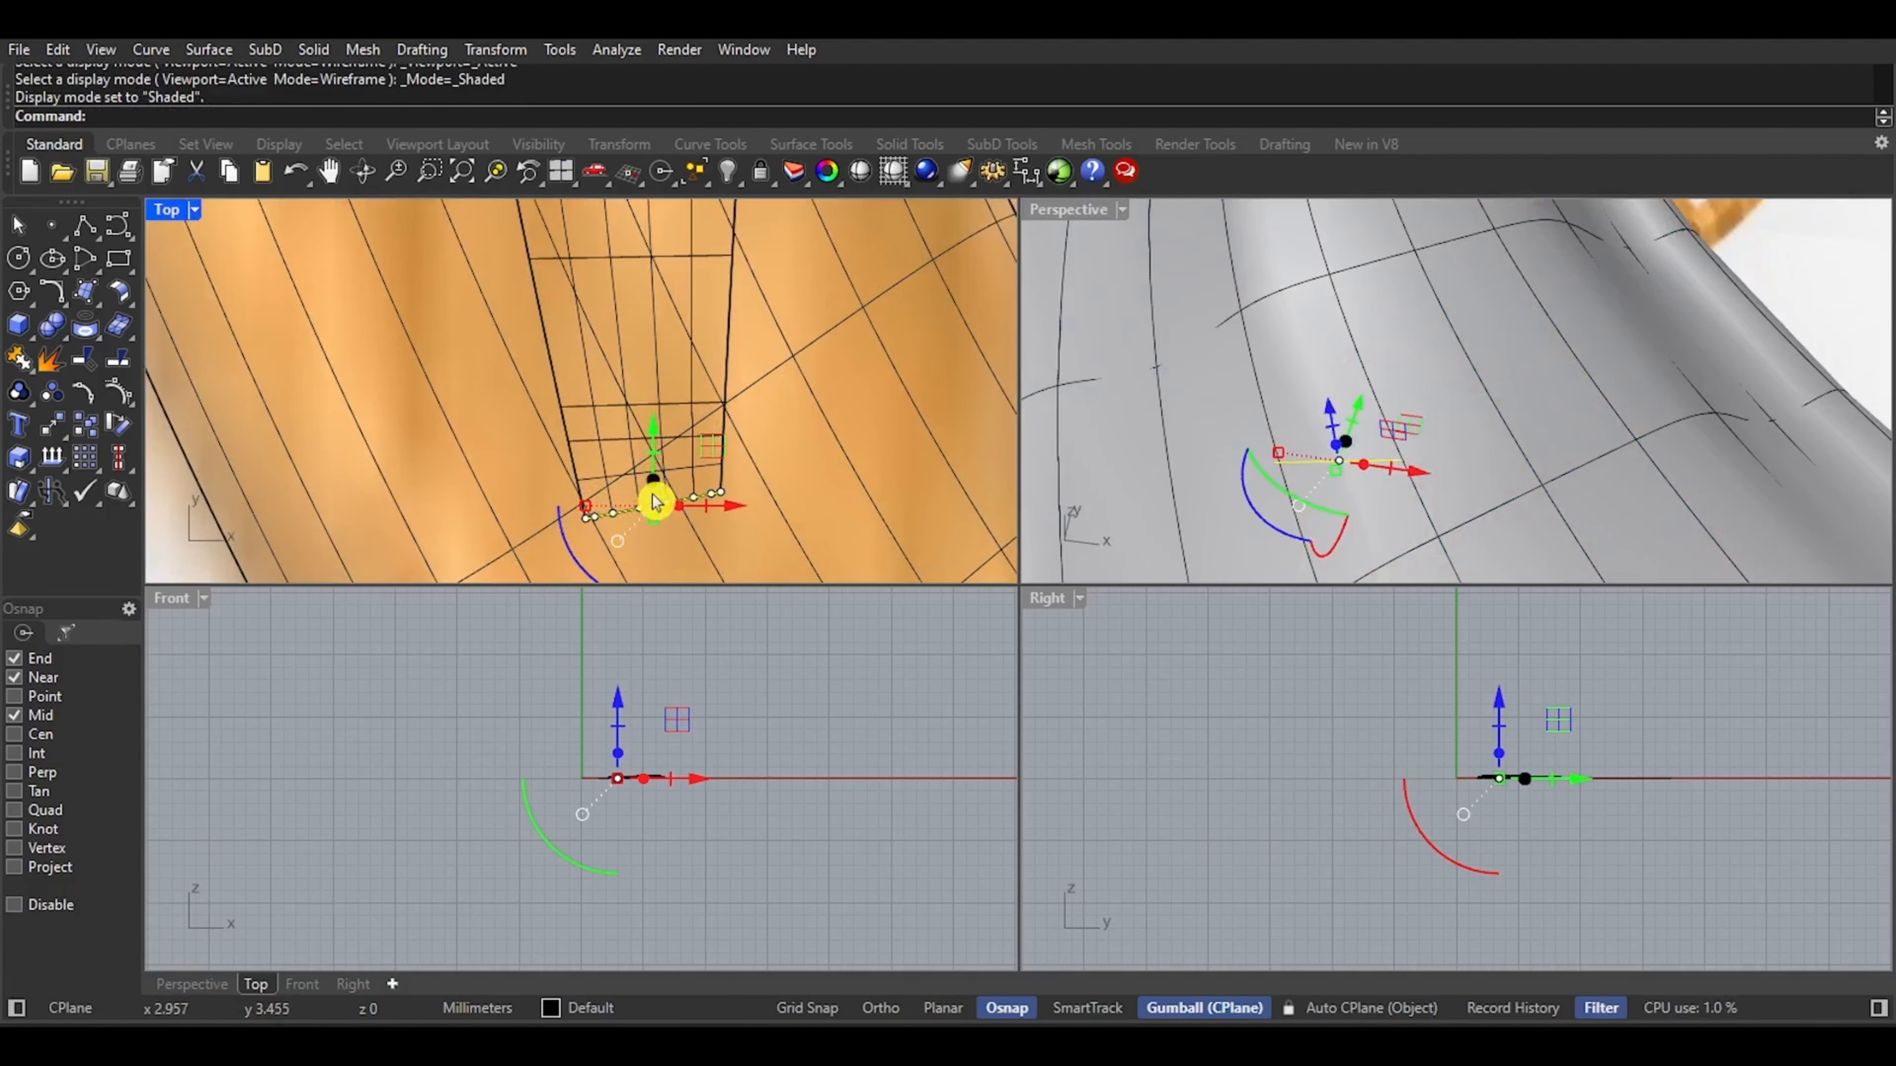
scroll(634, 526, "up", 6)
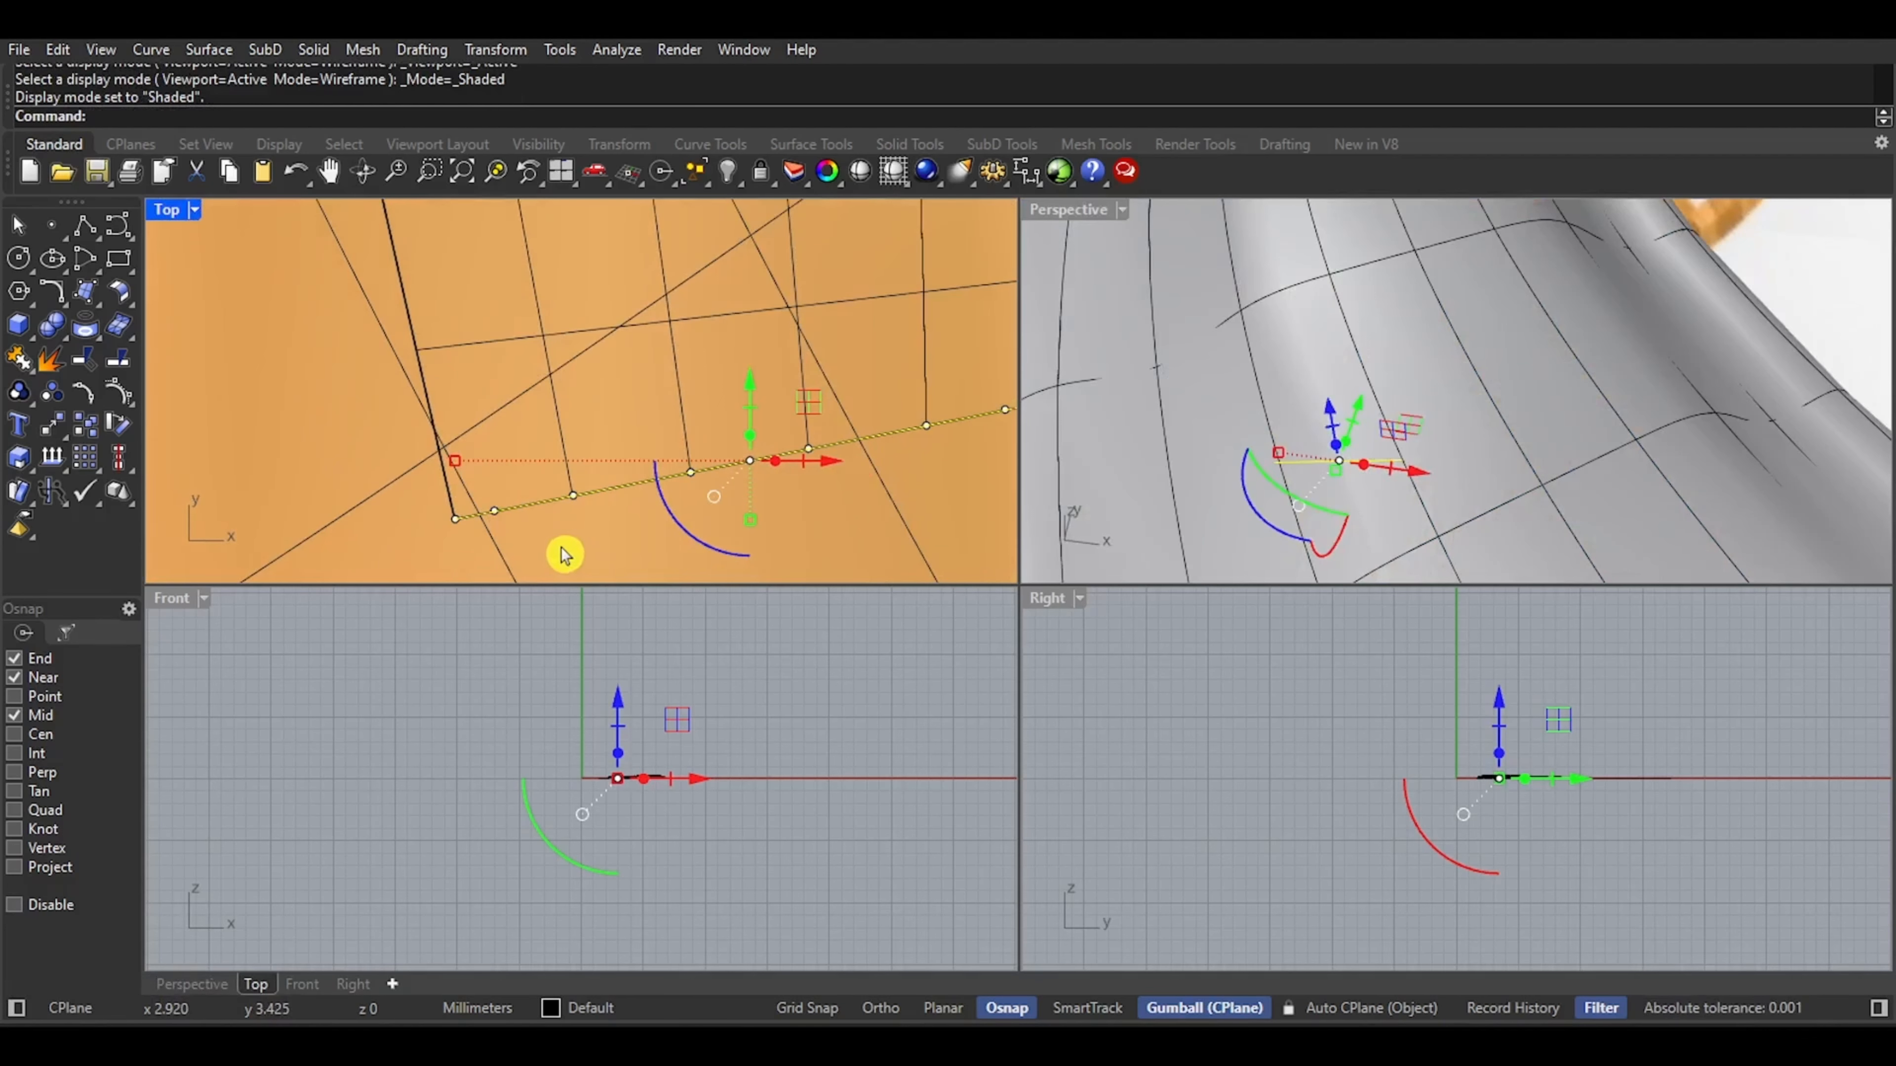
scroll(563, 554, "down", 1)
left_click_drag(498, 560, 922, 419)
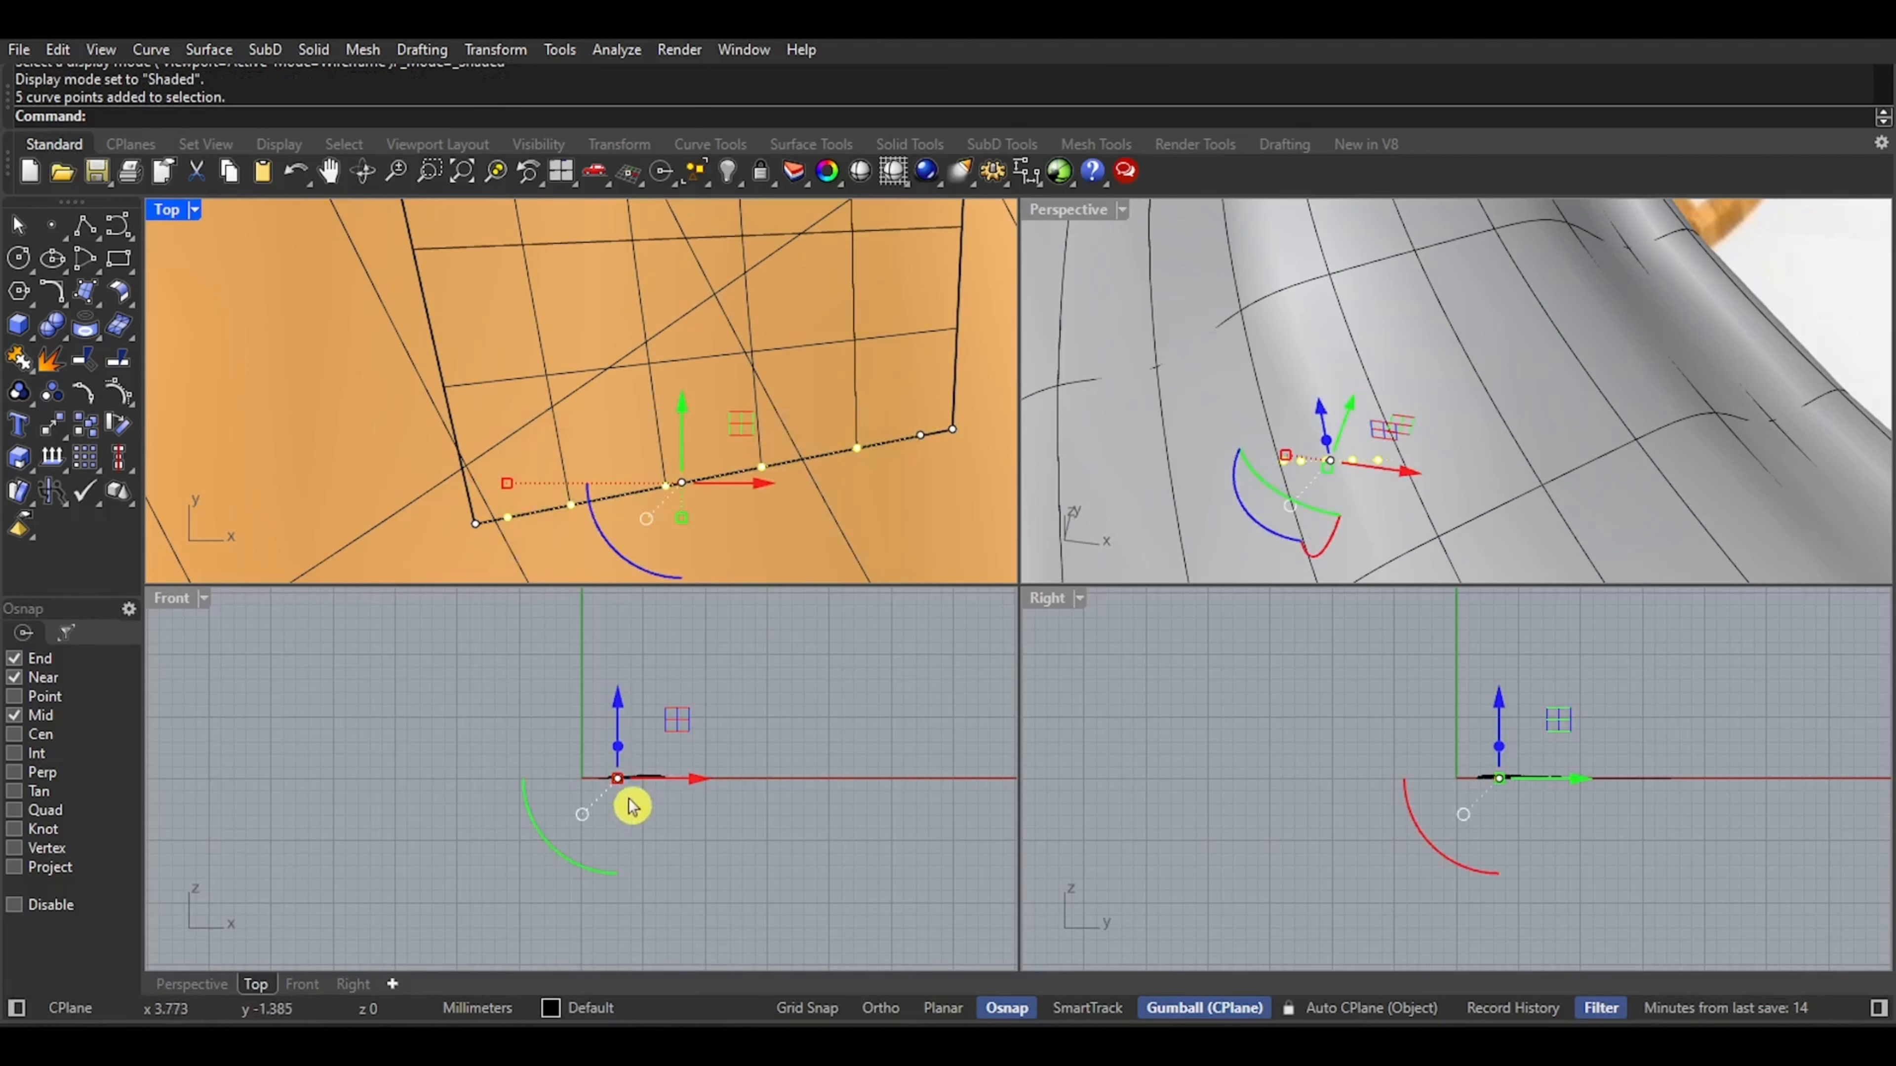
scroll(626, 791, "up", 12)
right_click_drag(676, 760, 649, 815)
scroll(624, 793, "up", 12)
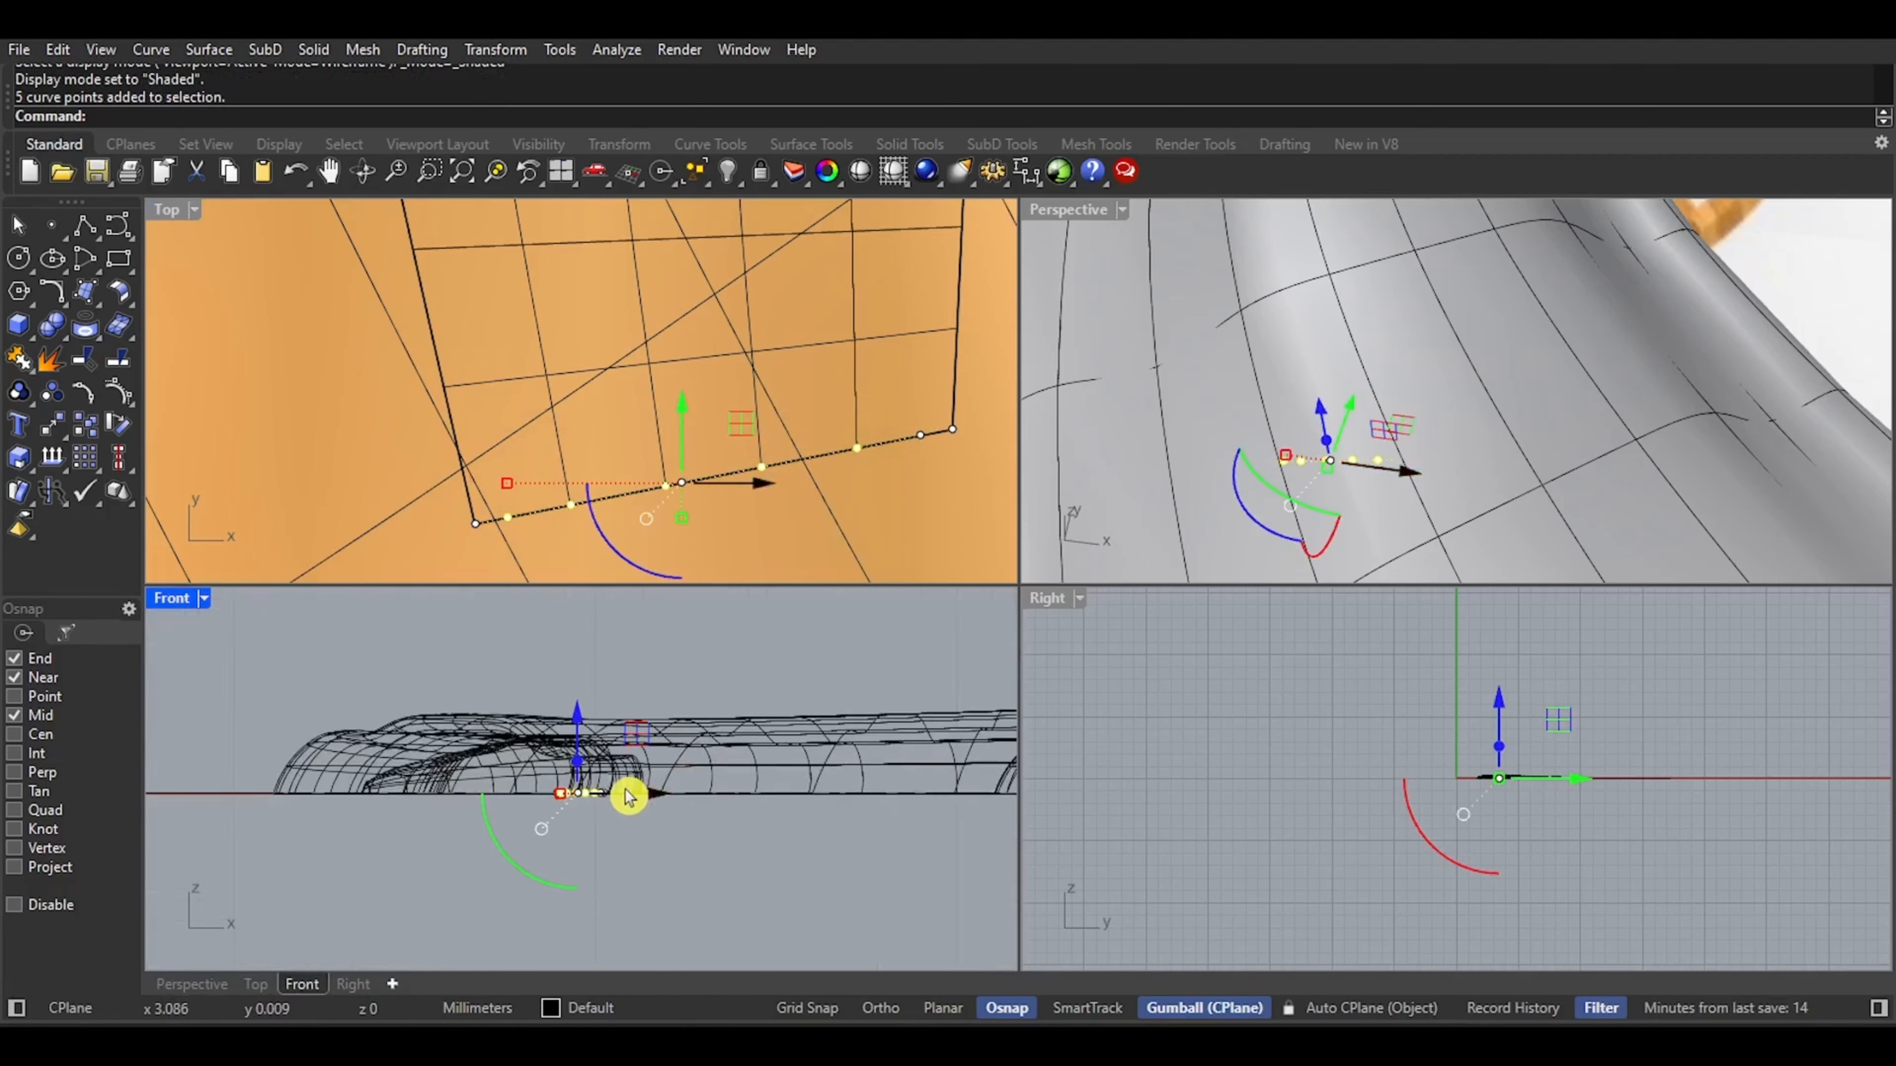
scroll(1397, 494, "down", 14)
right_click_drag(1396, 494, 1419, 336)
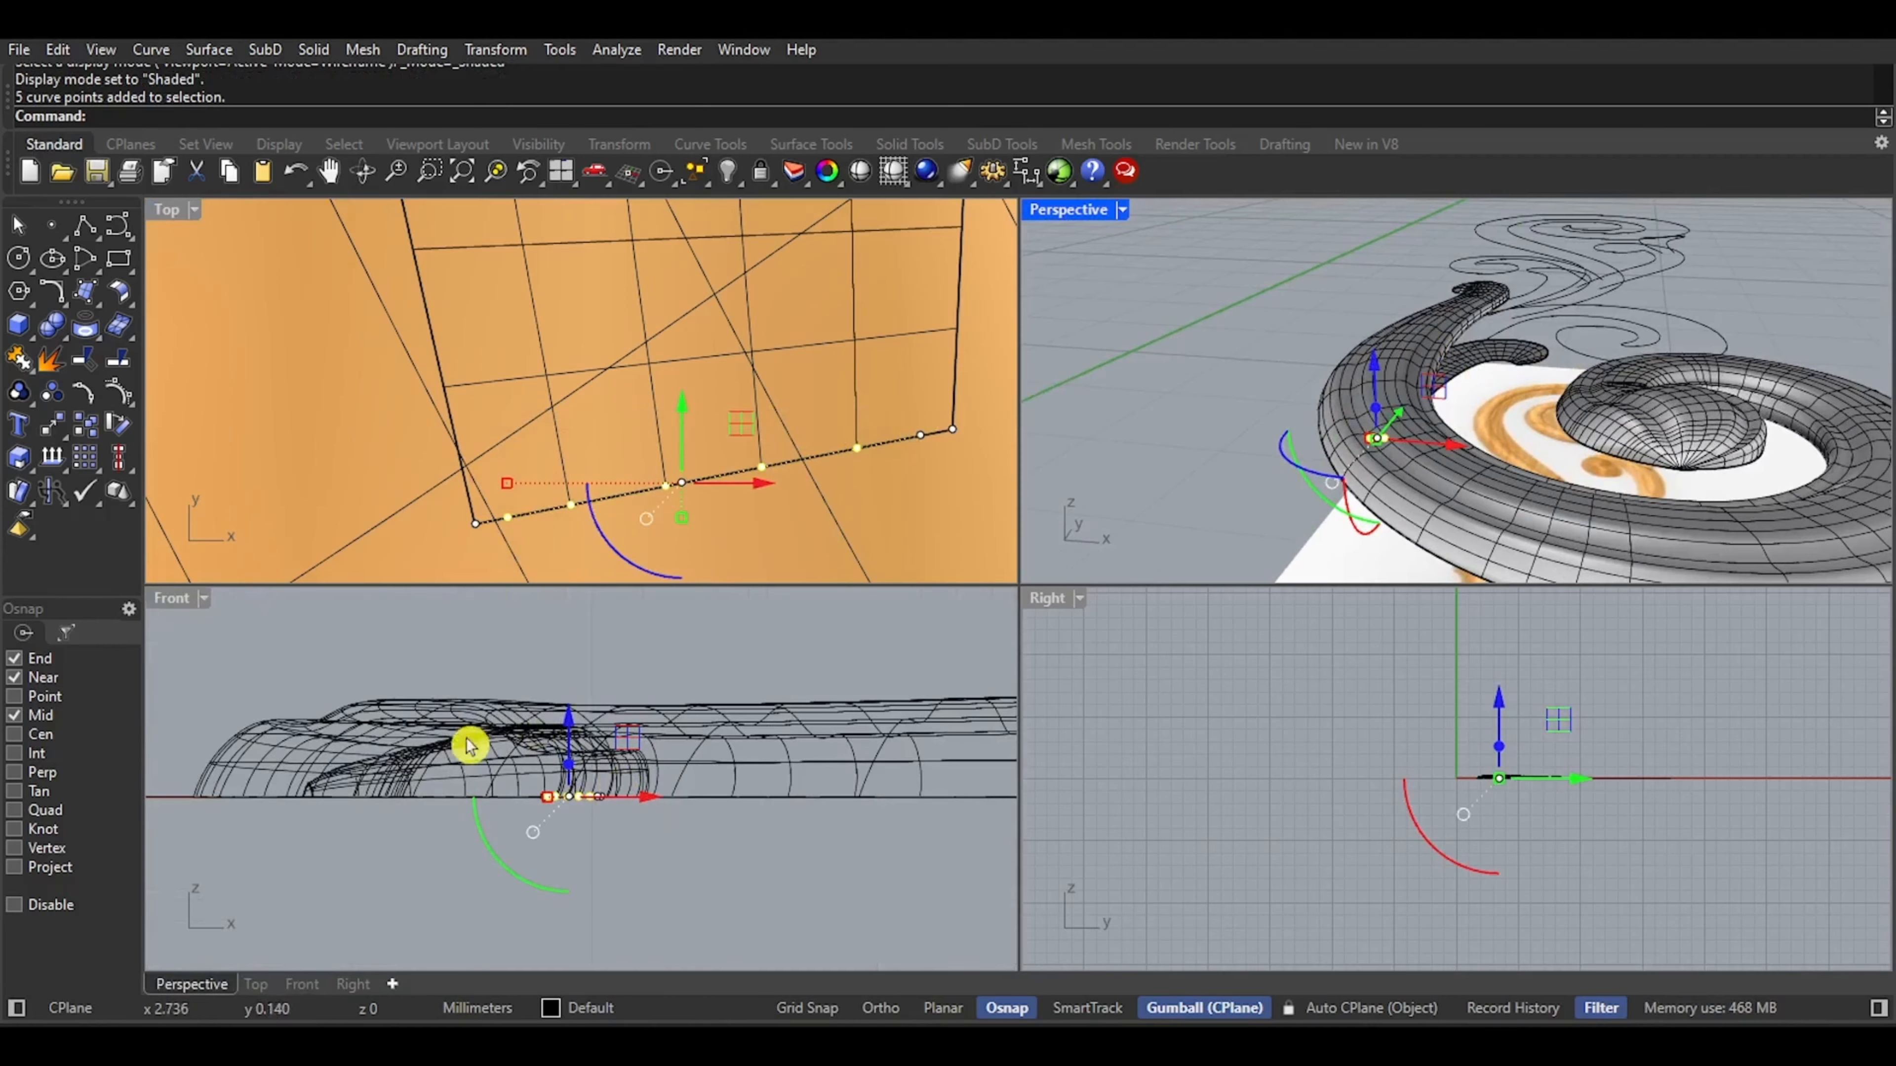
right_click_drag(618, 880, 629, 835)
scroll(614, 734, "up", 6)
right_click_drag(614, 734, 629, 875)
left_click_drag(568, 827, 563, 793)
Set the perspective view to rendered display and raise the leaf profile's five selected points a little further
right_click_drag(1347, 437, 1445, 390)
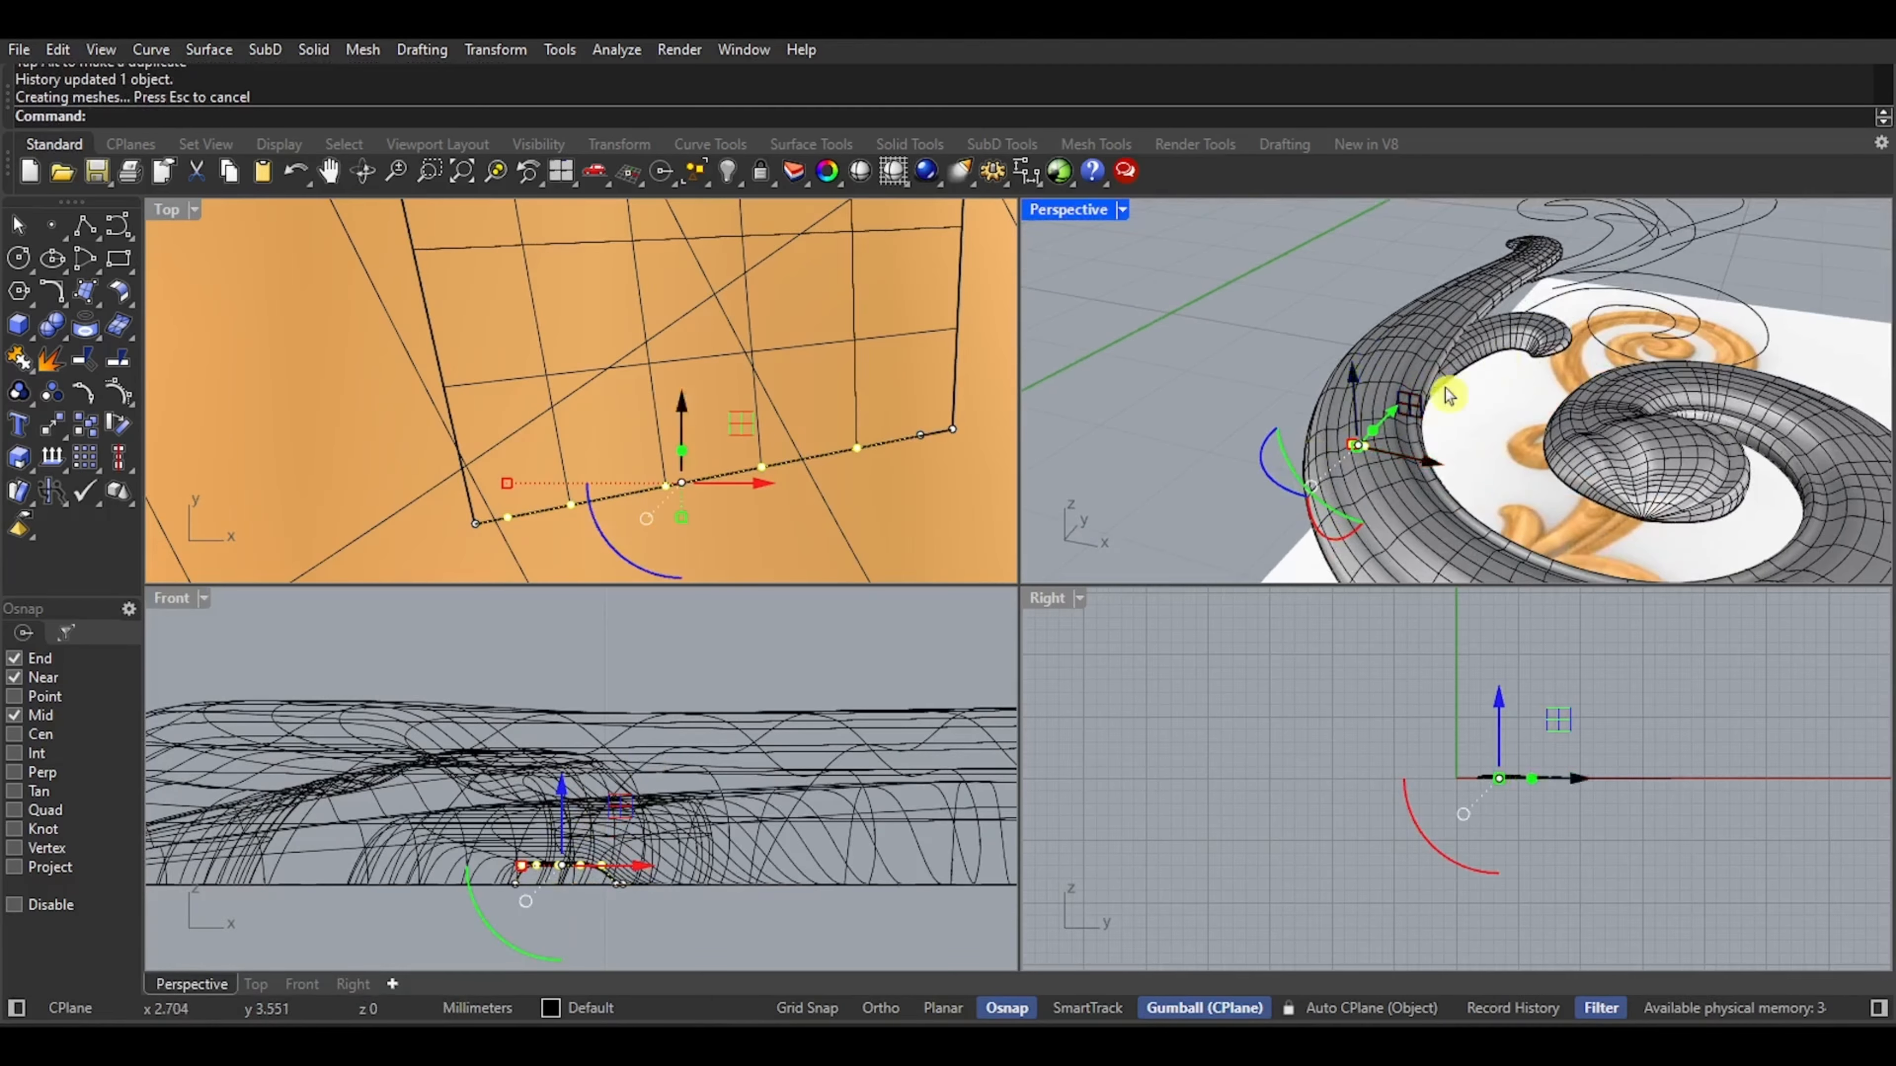
middle_click(1531, 333)
left_click(1531, 338)
scroll(1463, 366, "up", 5)
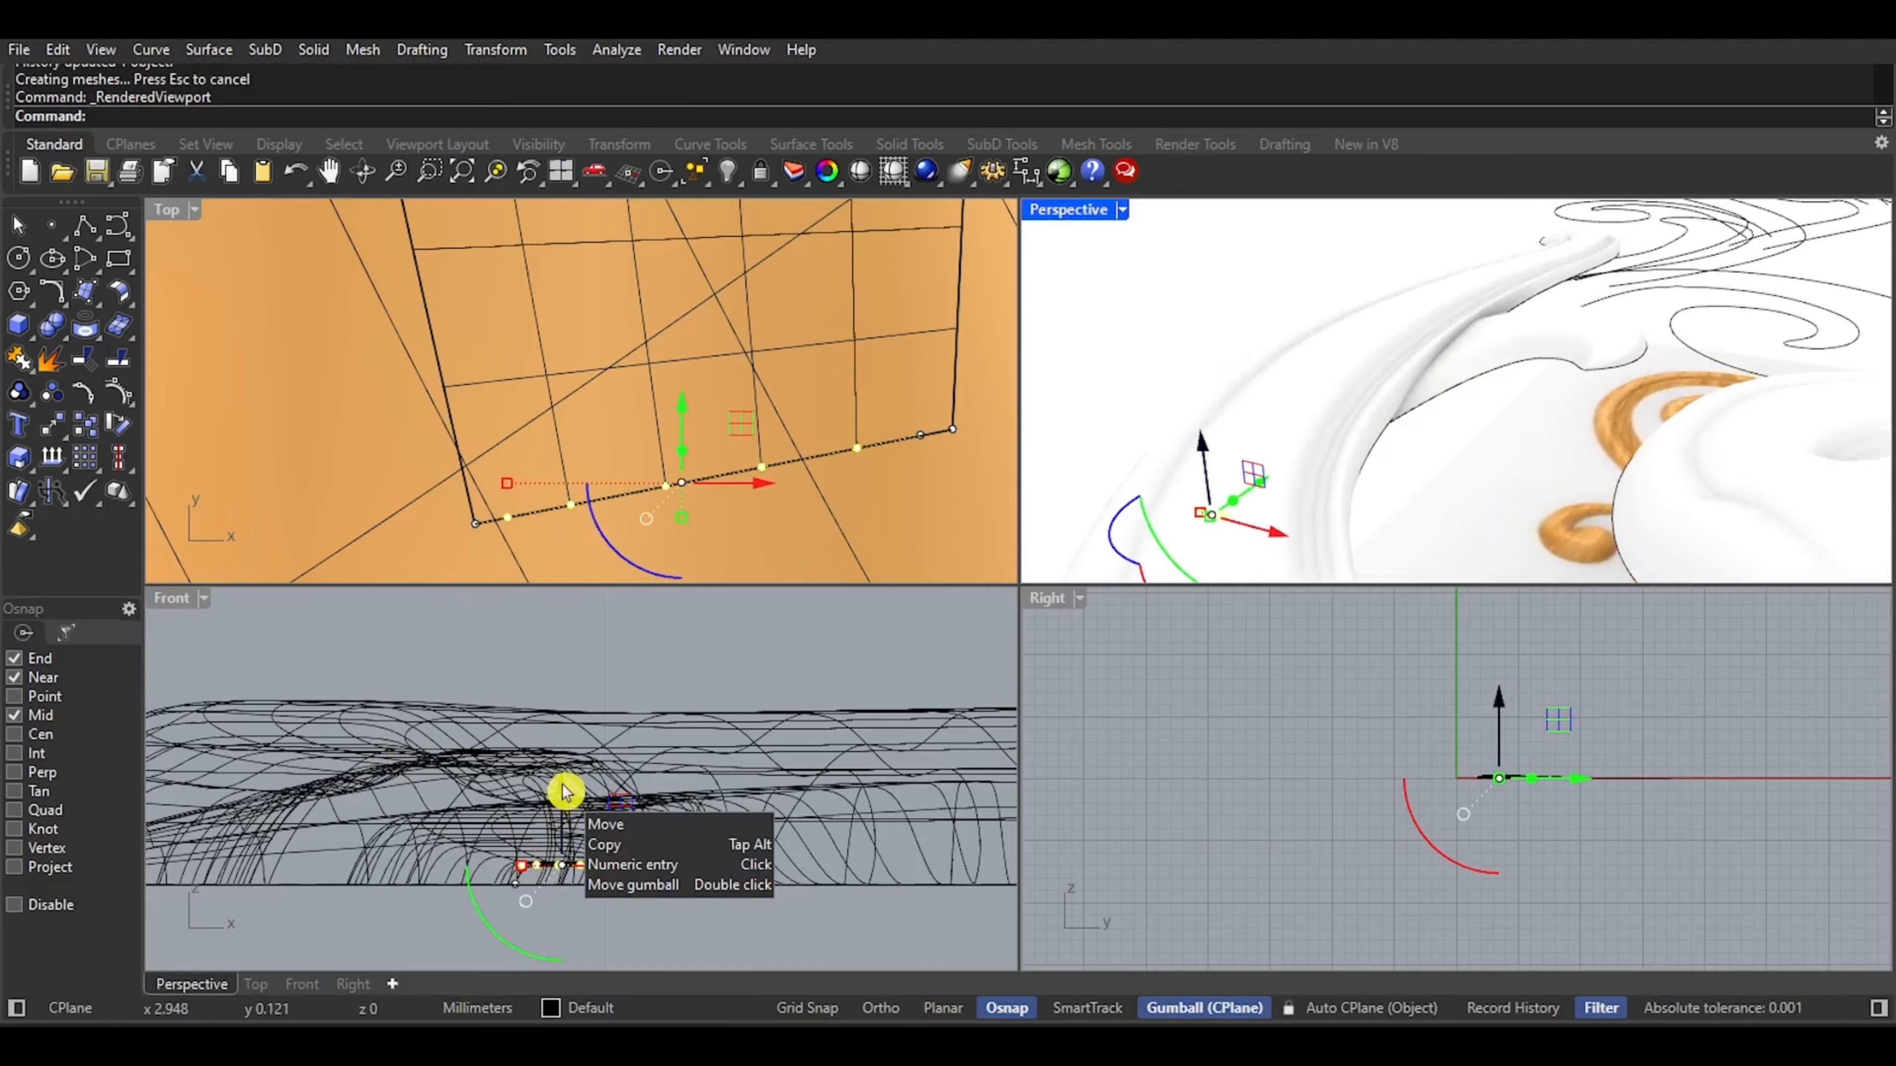
left_click_drag(563, 792, 563, 775)
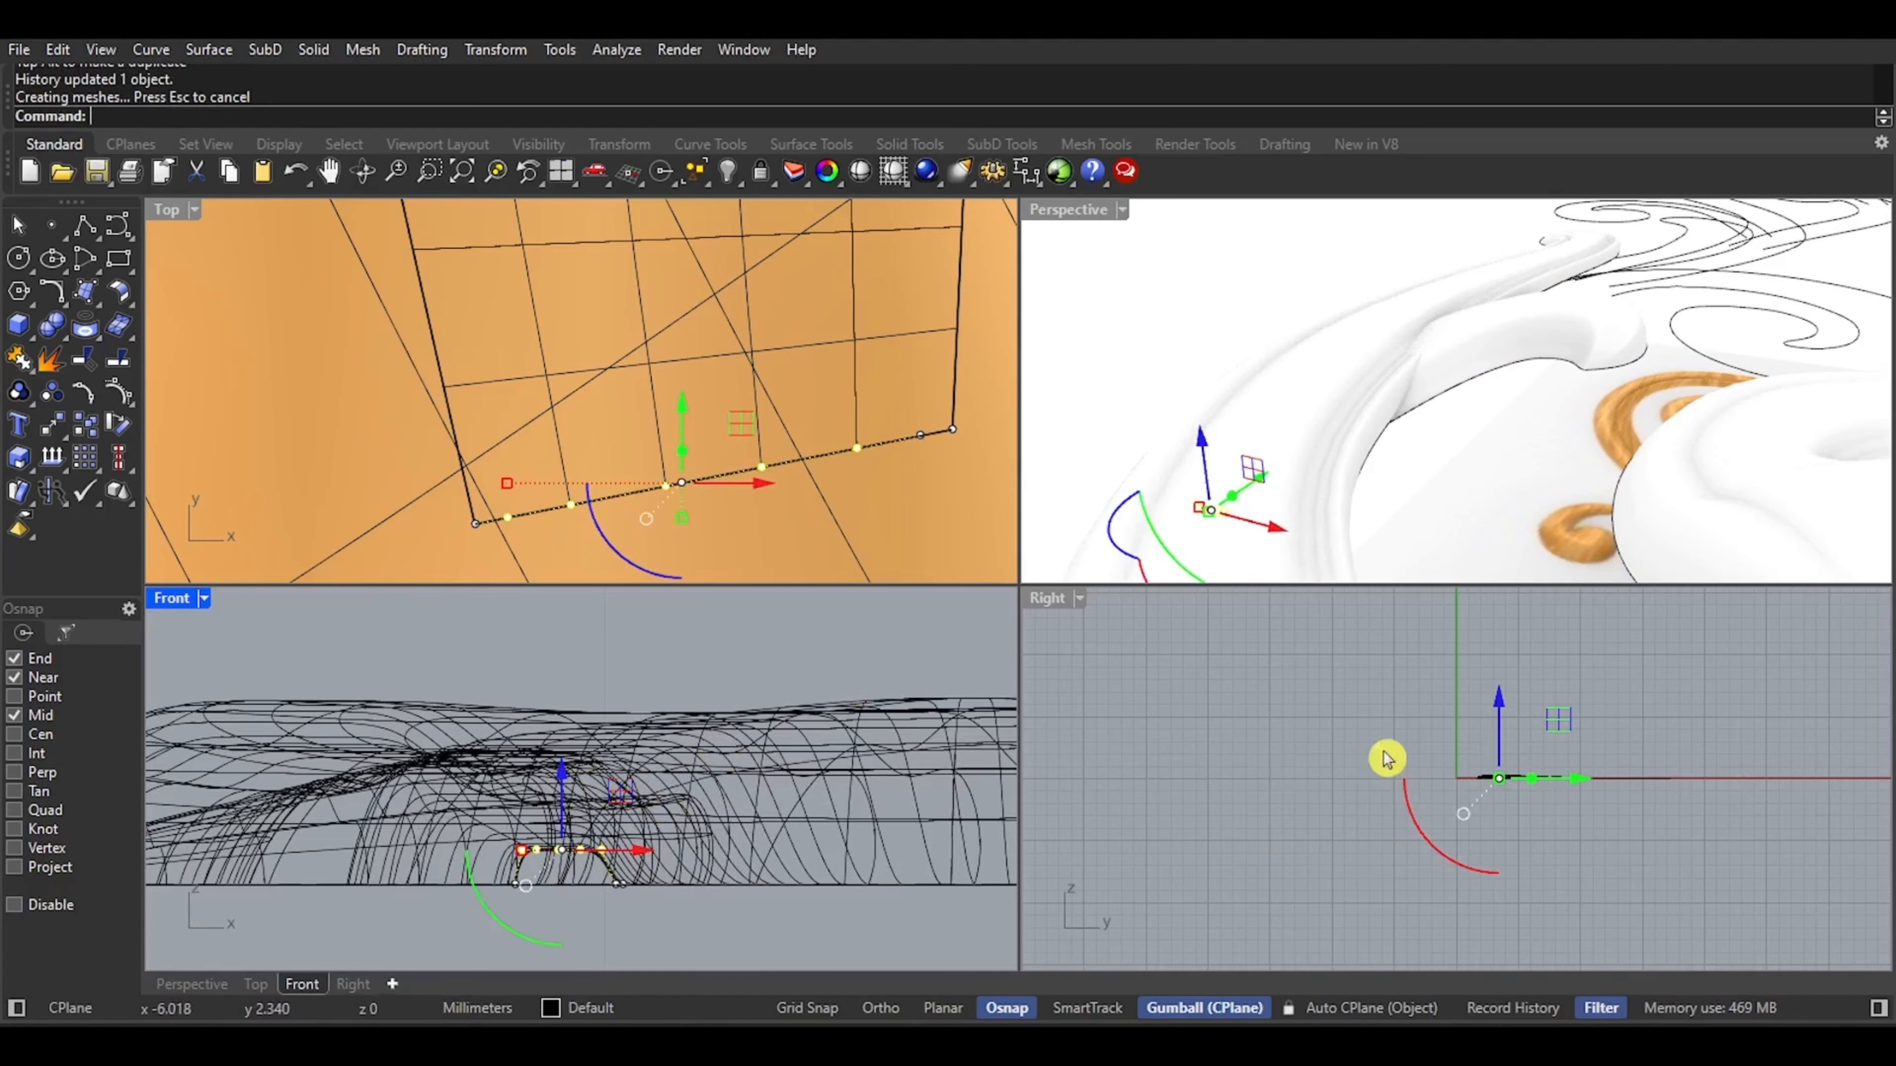
Undo the last point move and raise the five profile points higher in the front view with two small moves
scroll(1509, 769, "up", 6)
scroll(1515, 791, "down", 6)
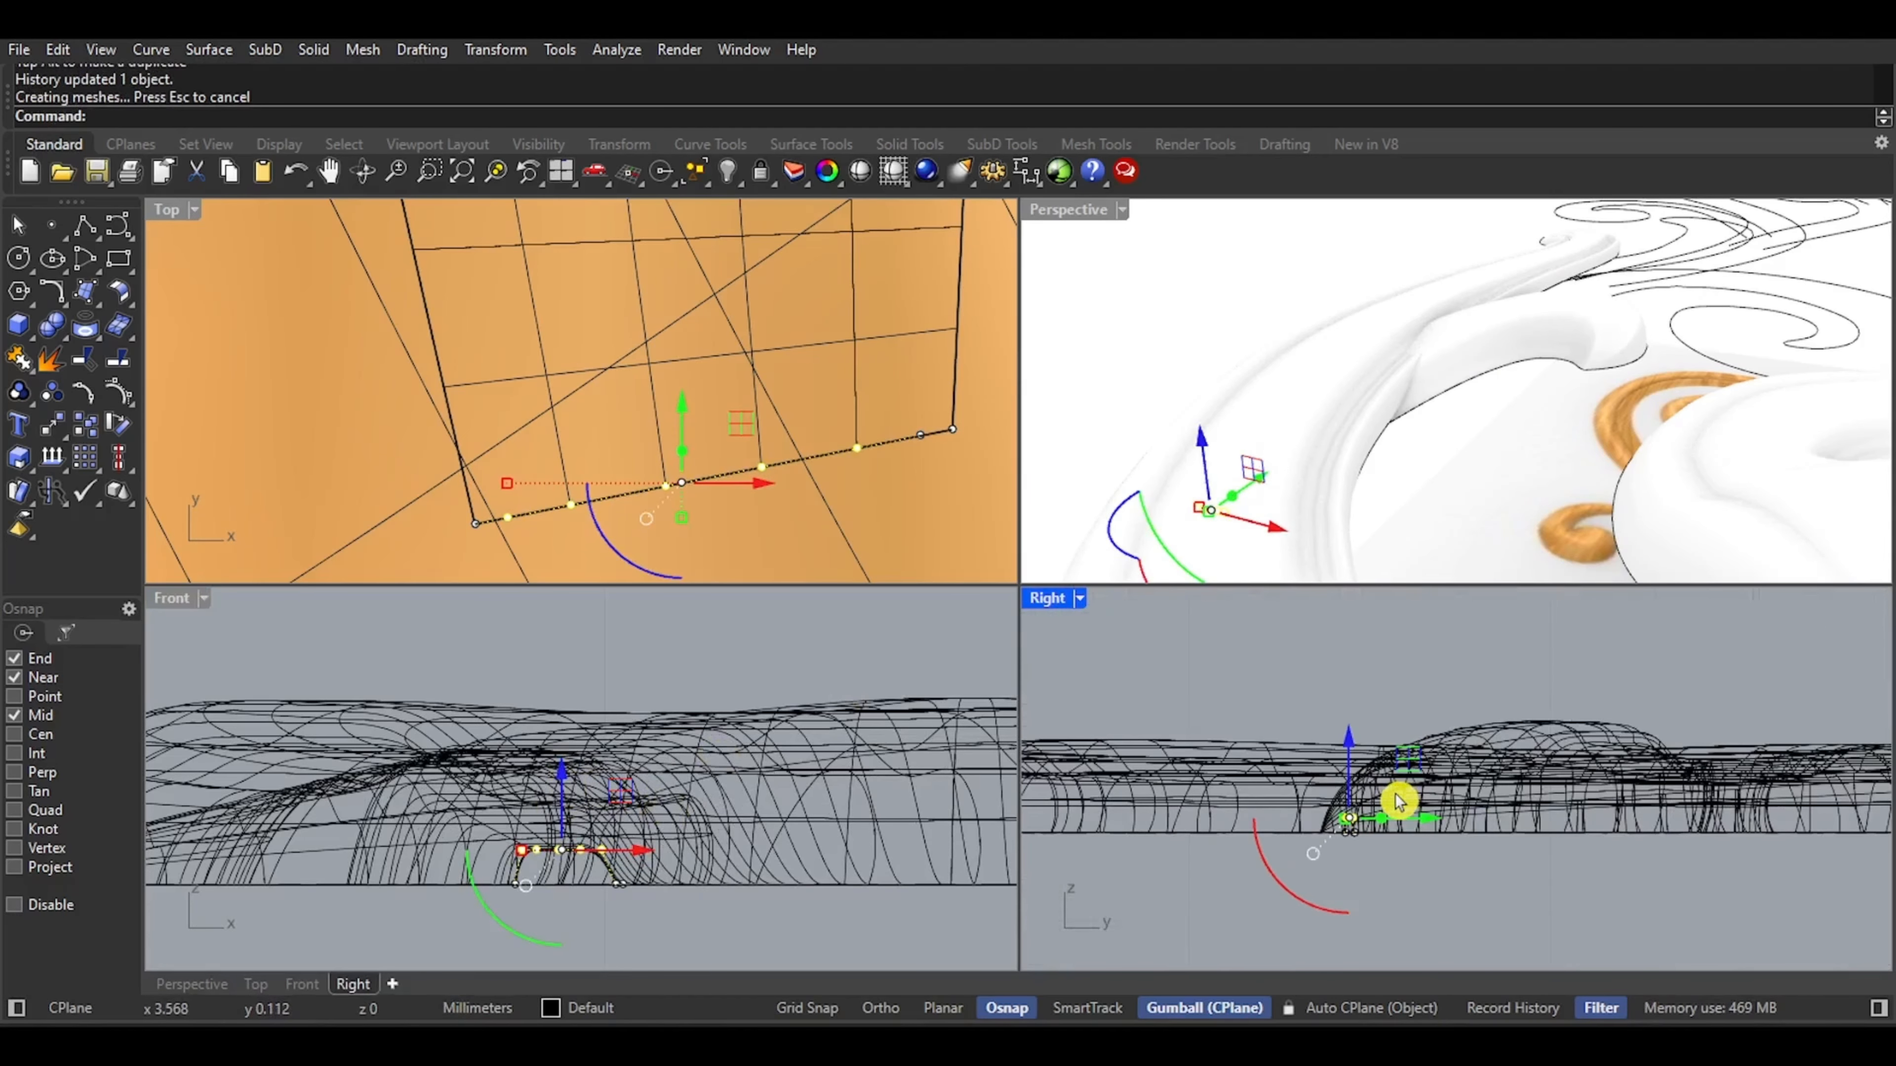
key("ctrl+z")
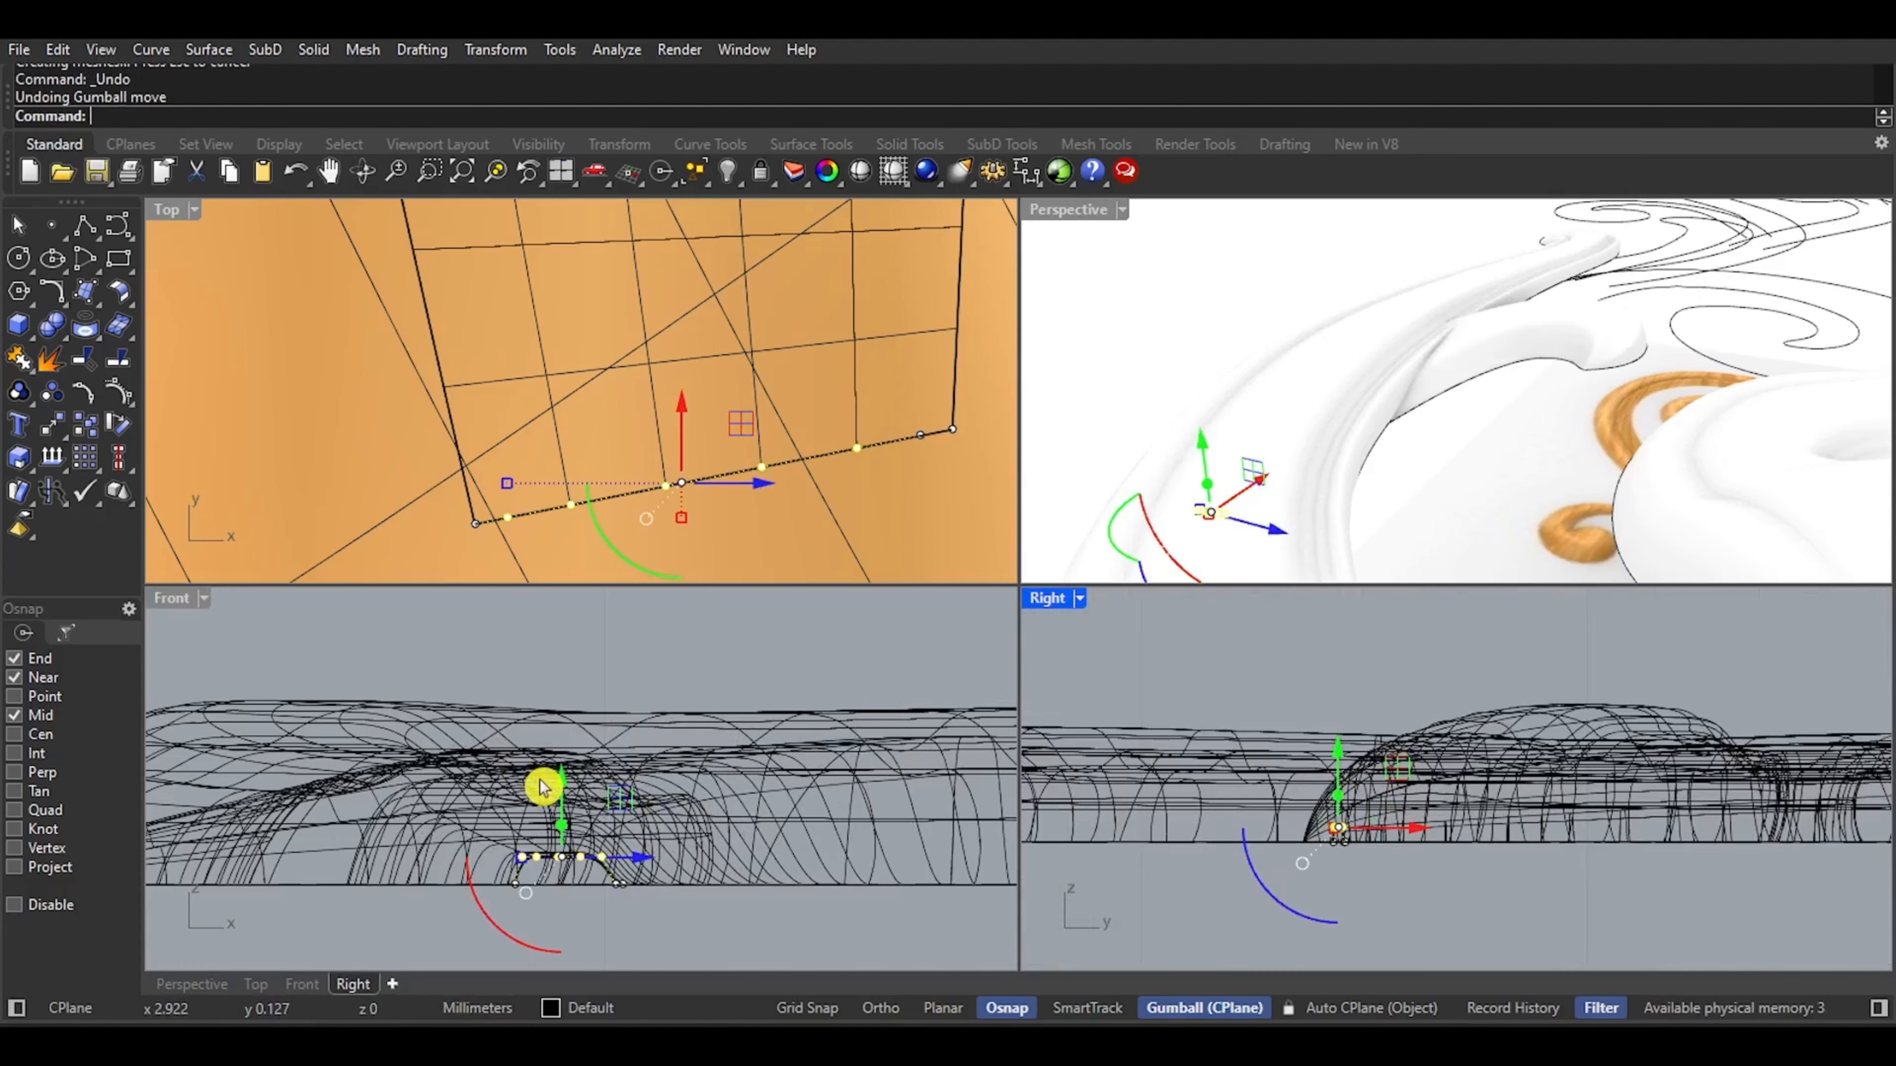
left_click_drag(567, 782, 565, 770)
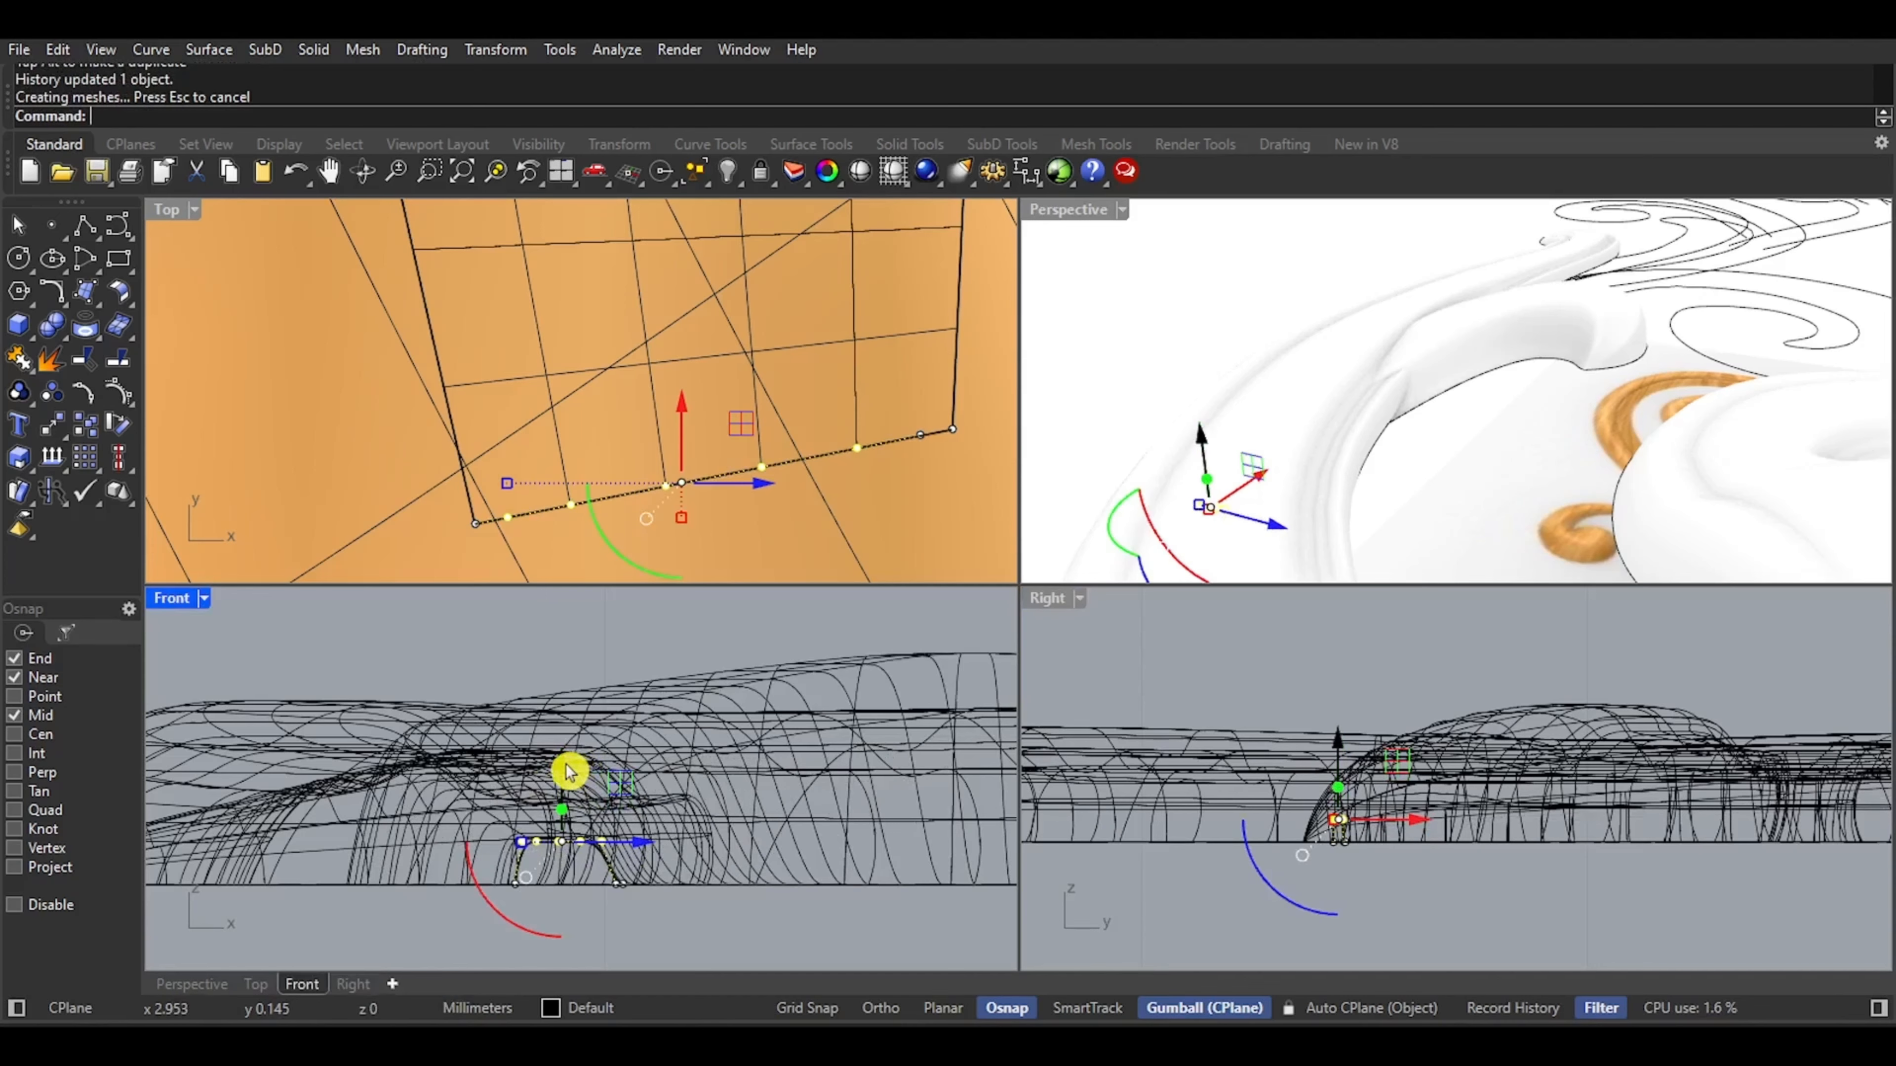
left_click_drag(569, 774, 568, 762)
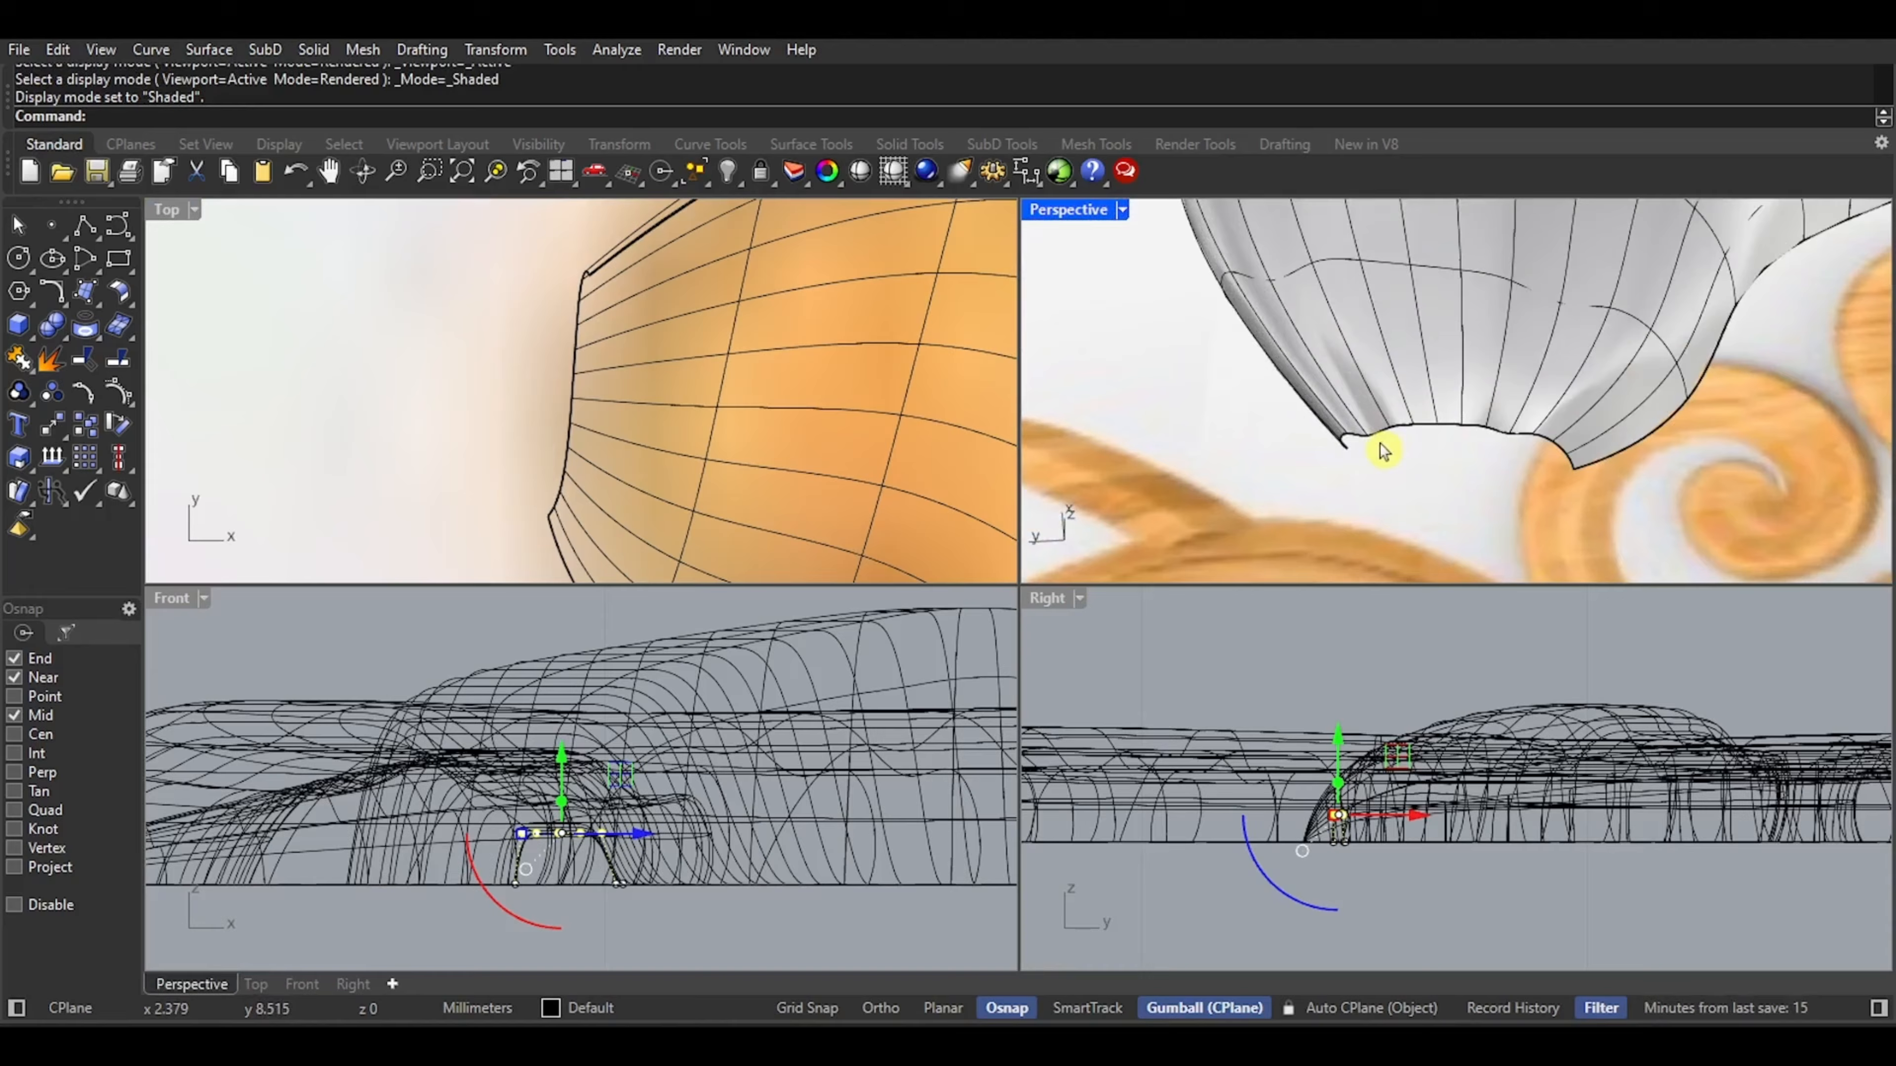
Show the control points of the leaf tip's profile curve and raise the dipped point near one end in the front view
left_click(1386, 457)
left_click(1450, 511)
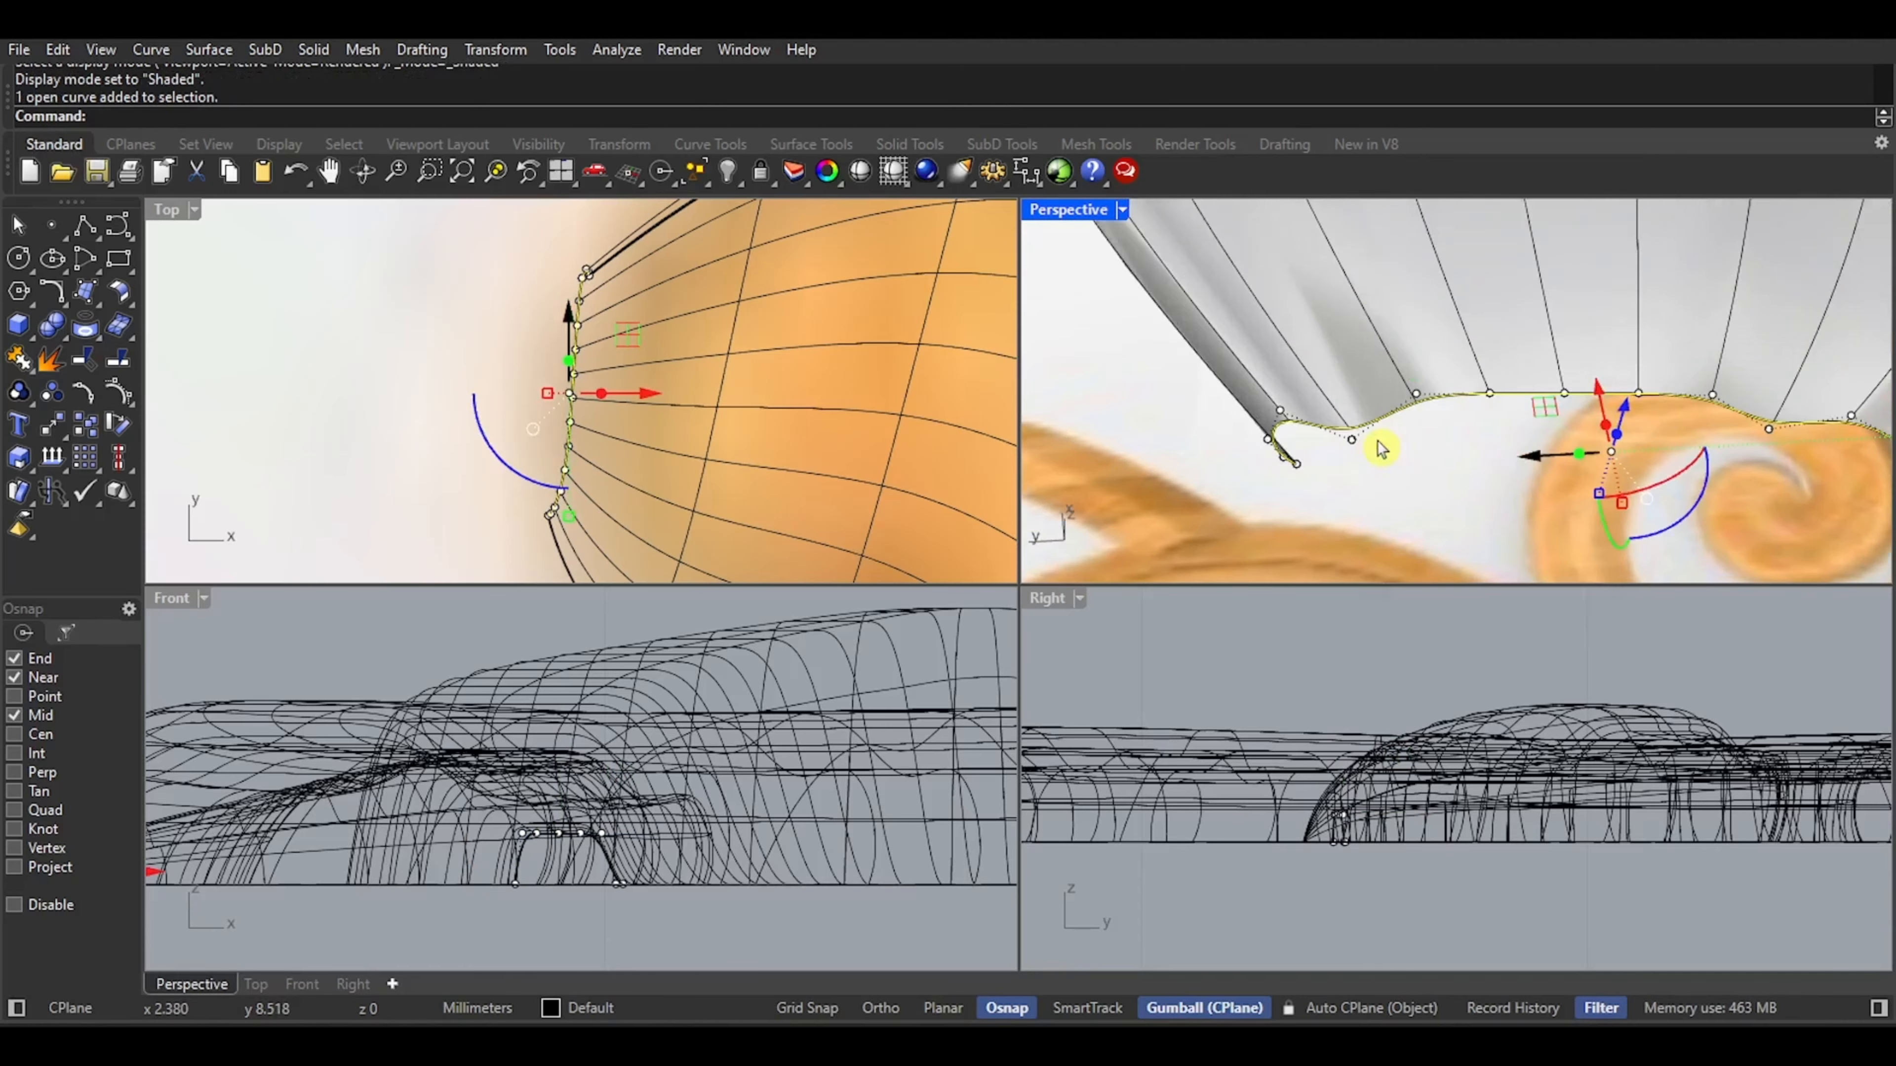
left_click(1320, 453)
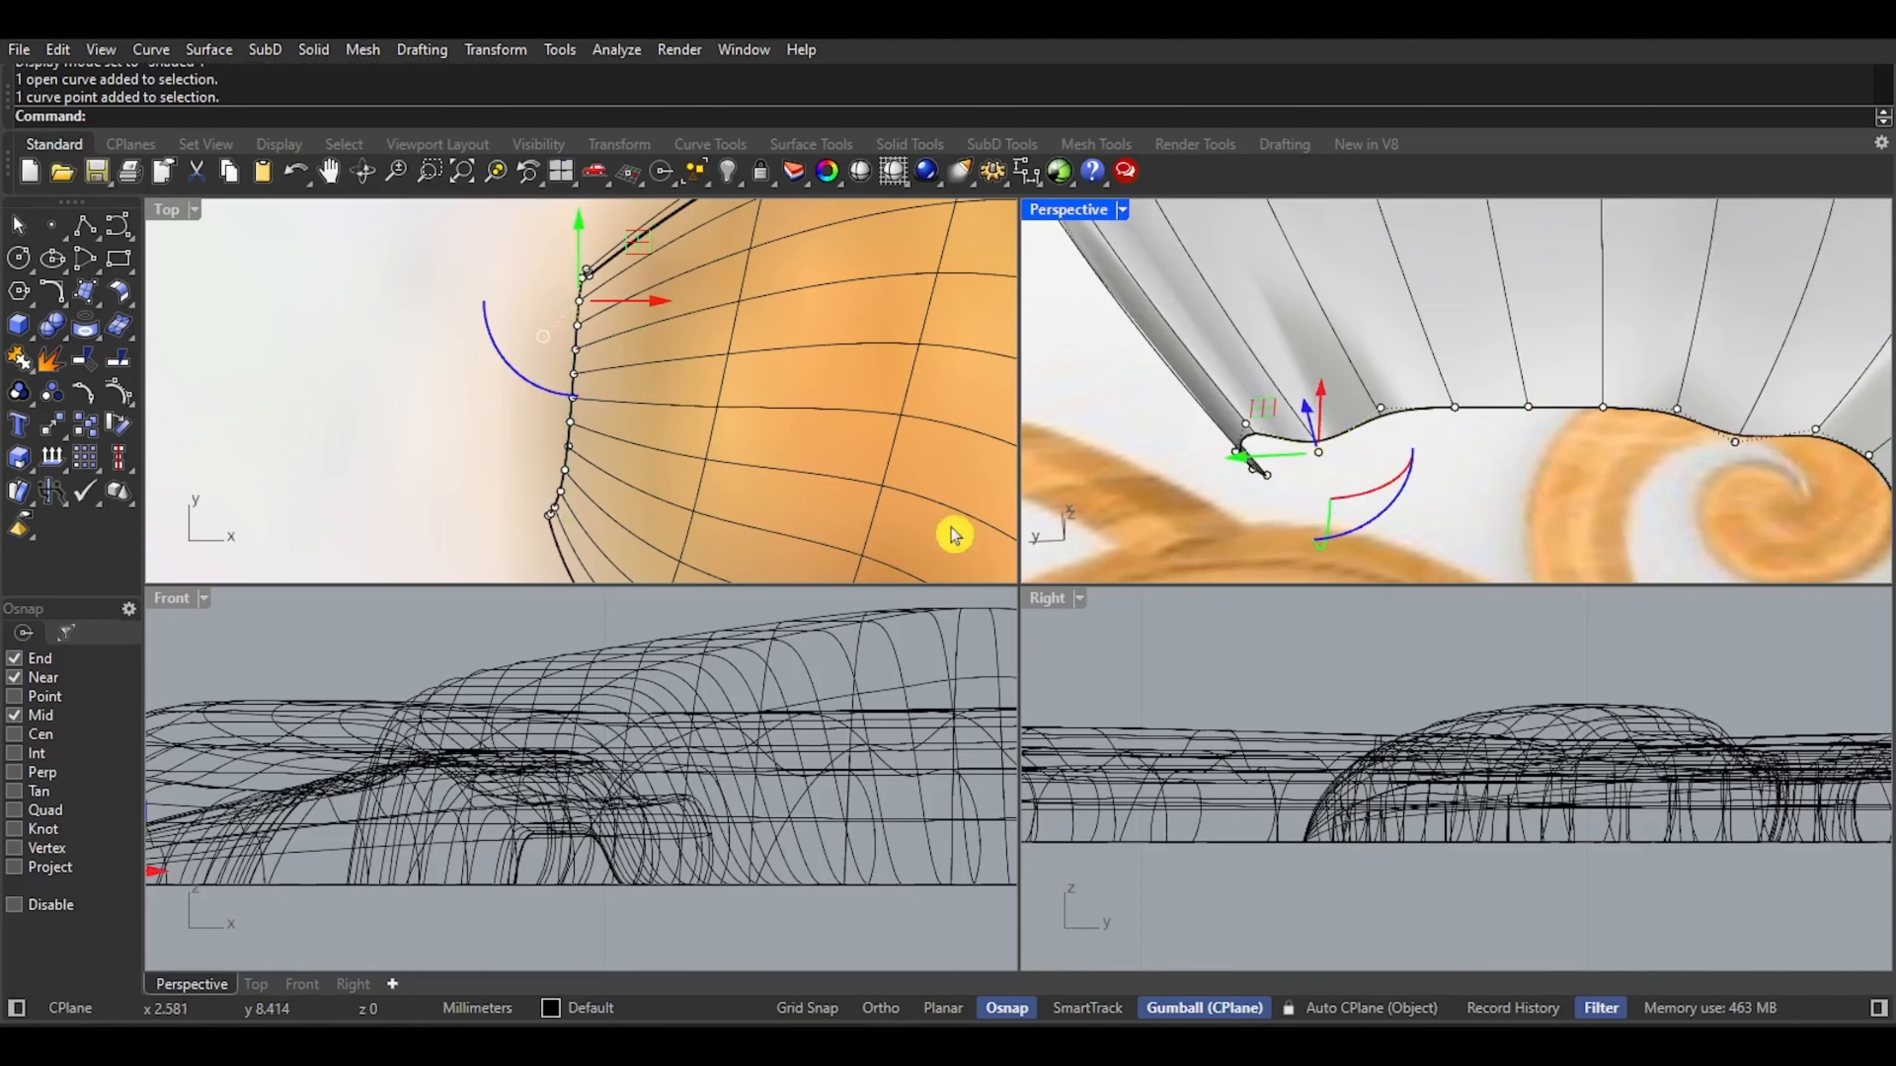
scroll(1315, 441, "down", 10)
scroll(1358, 452, "up", 5)
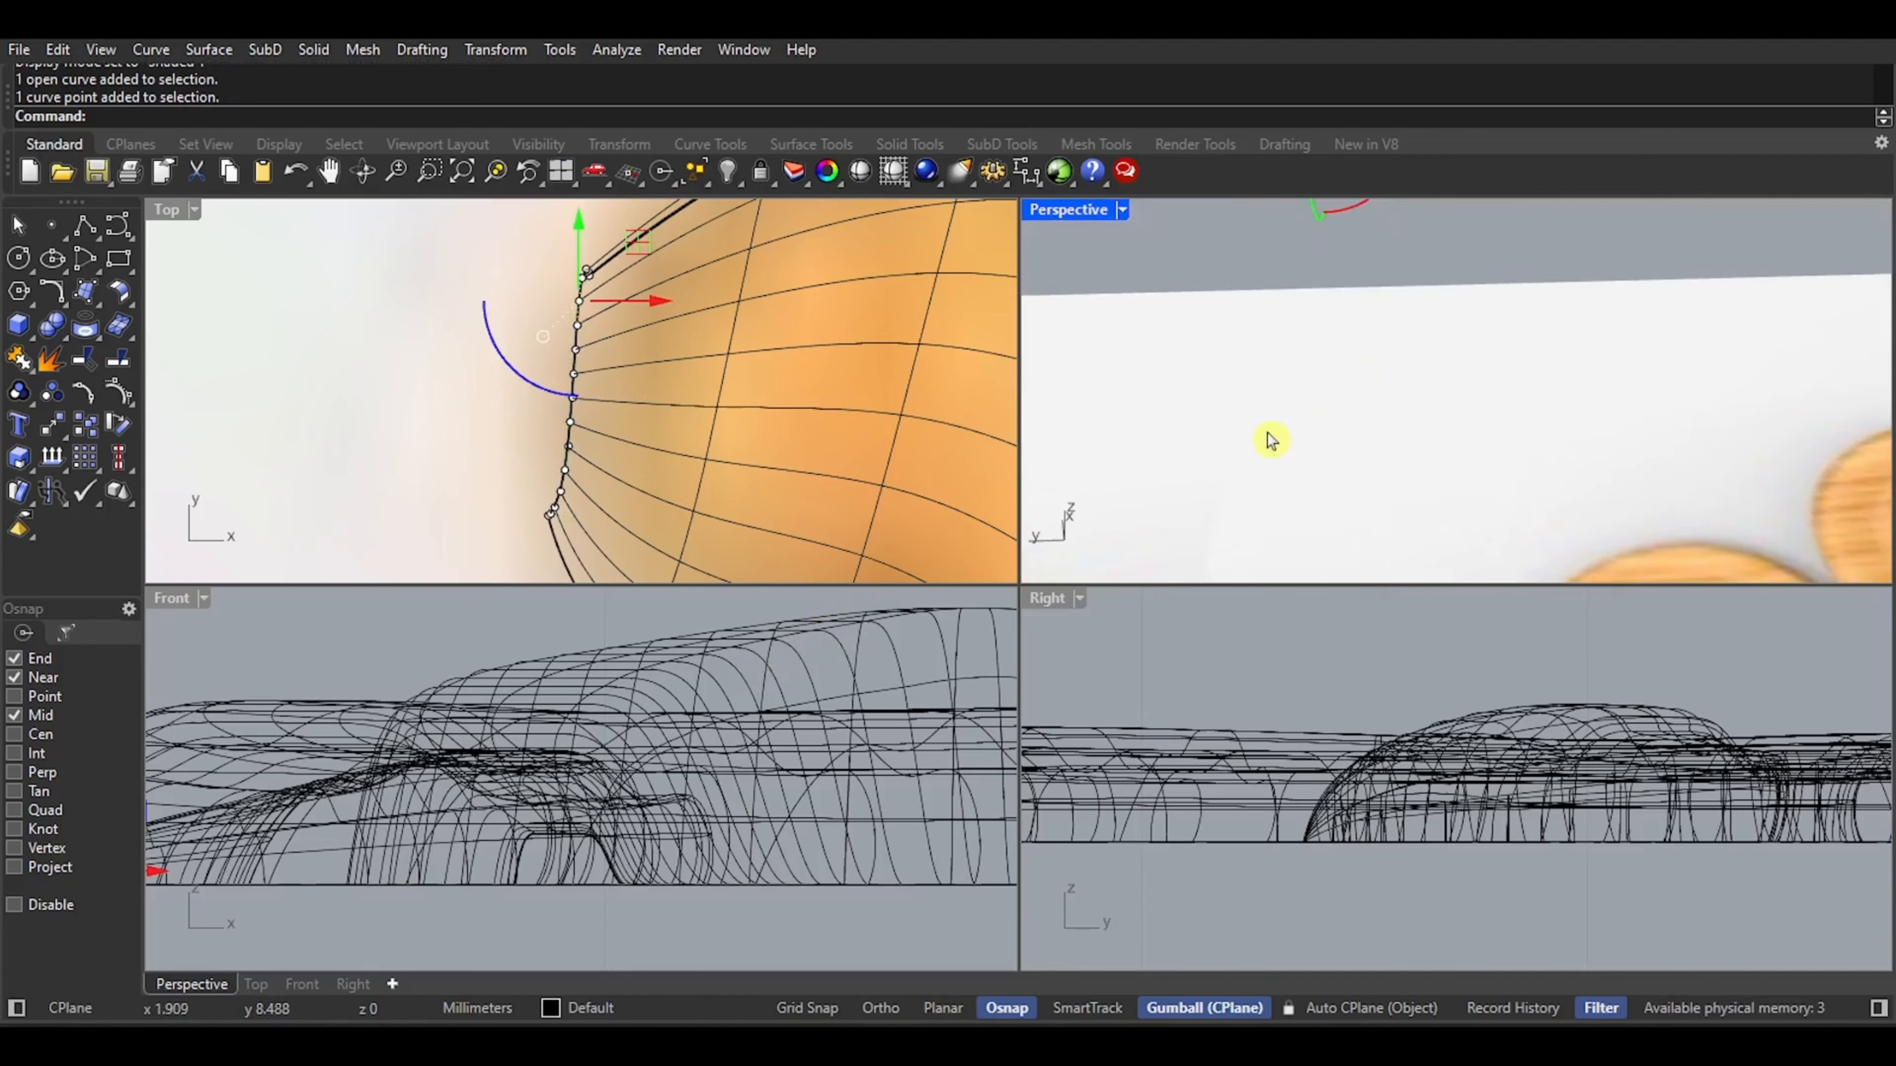
scroll(660, 788, "up", 5)
scroll(612, 840, "up", 8)
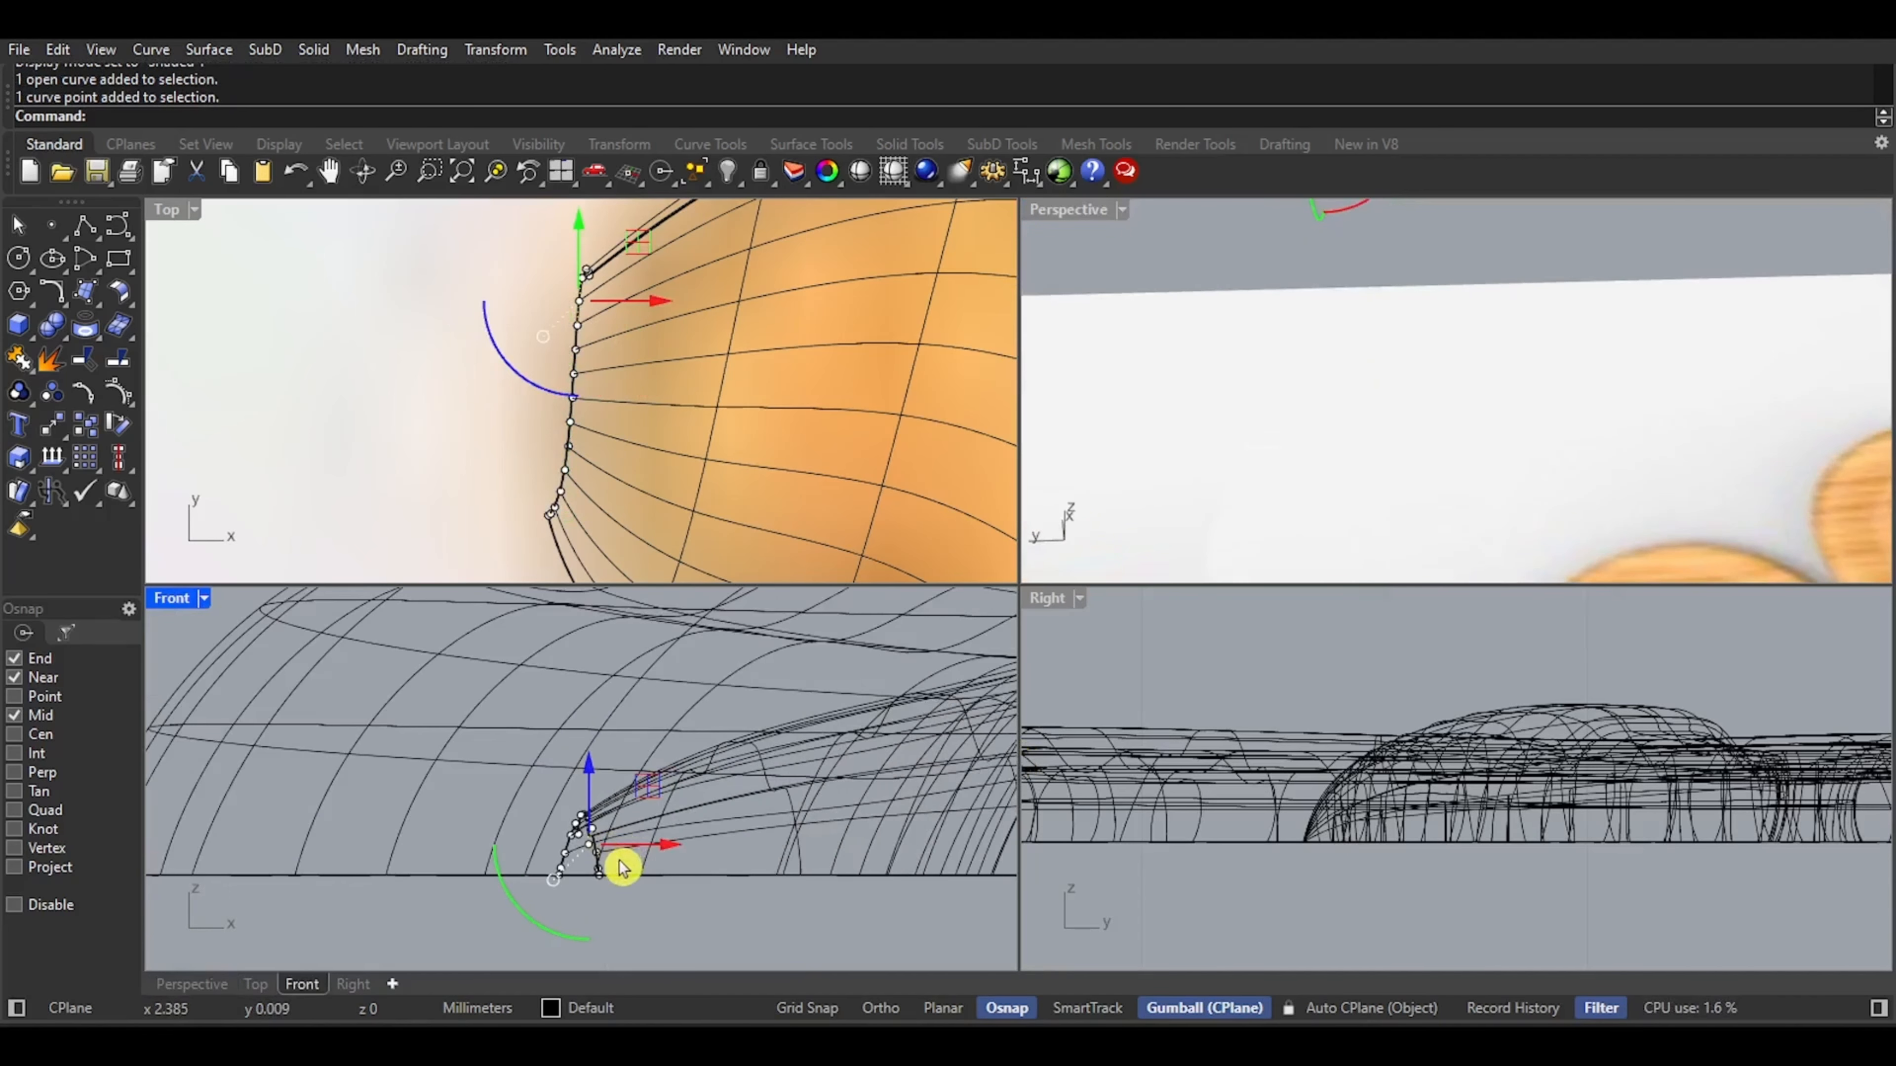
left_click_drag(552, 807, 560, 736)
scroll(1363, 386, "down", 8)
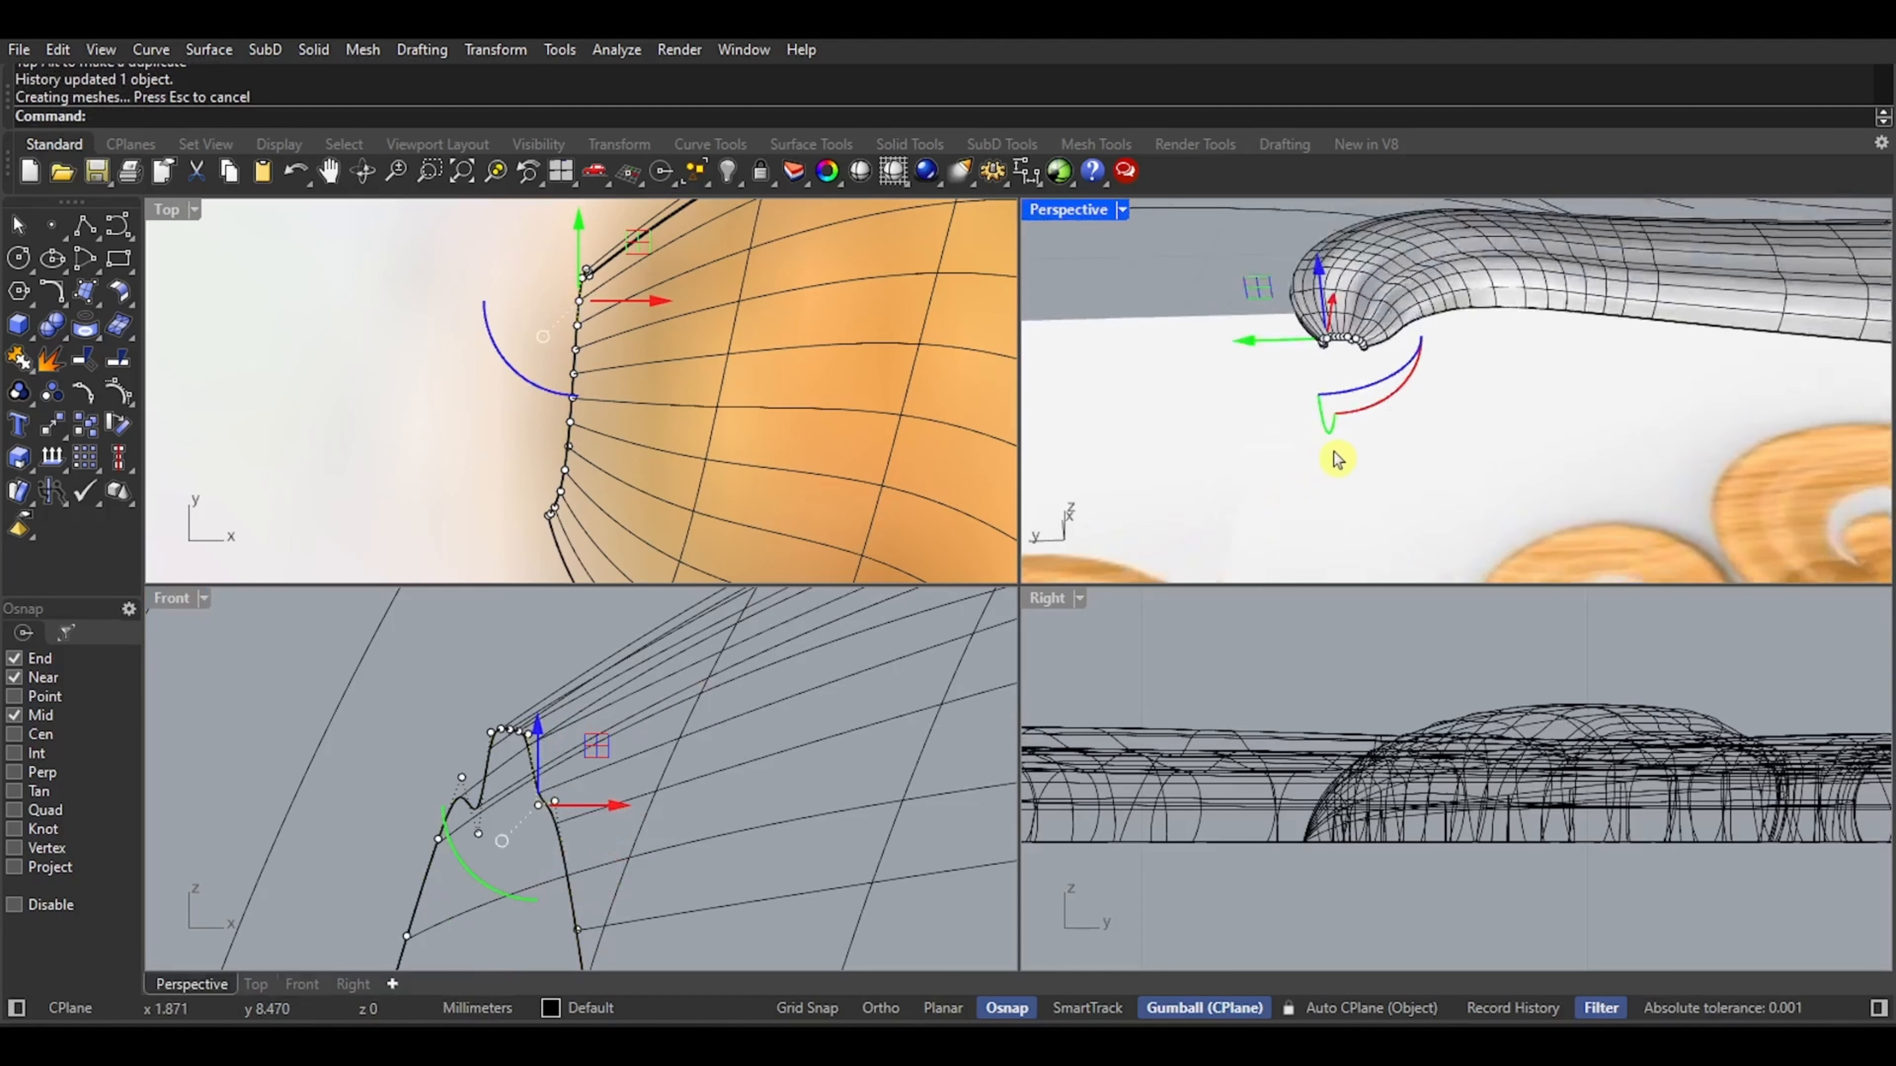
Raise the same profile point slightly further in the perspective view, to nearly the level of the neighbouring top points
scroll(1363, 385, "up", 3)
scroll(1219, 428, "up", 5)
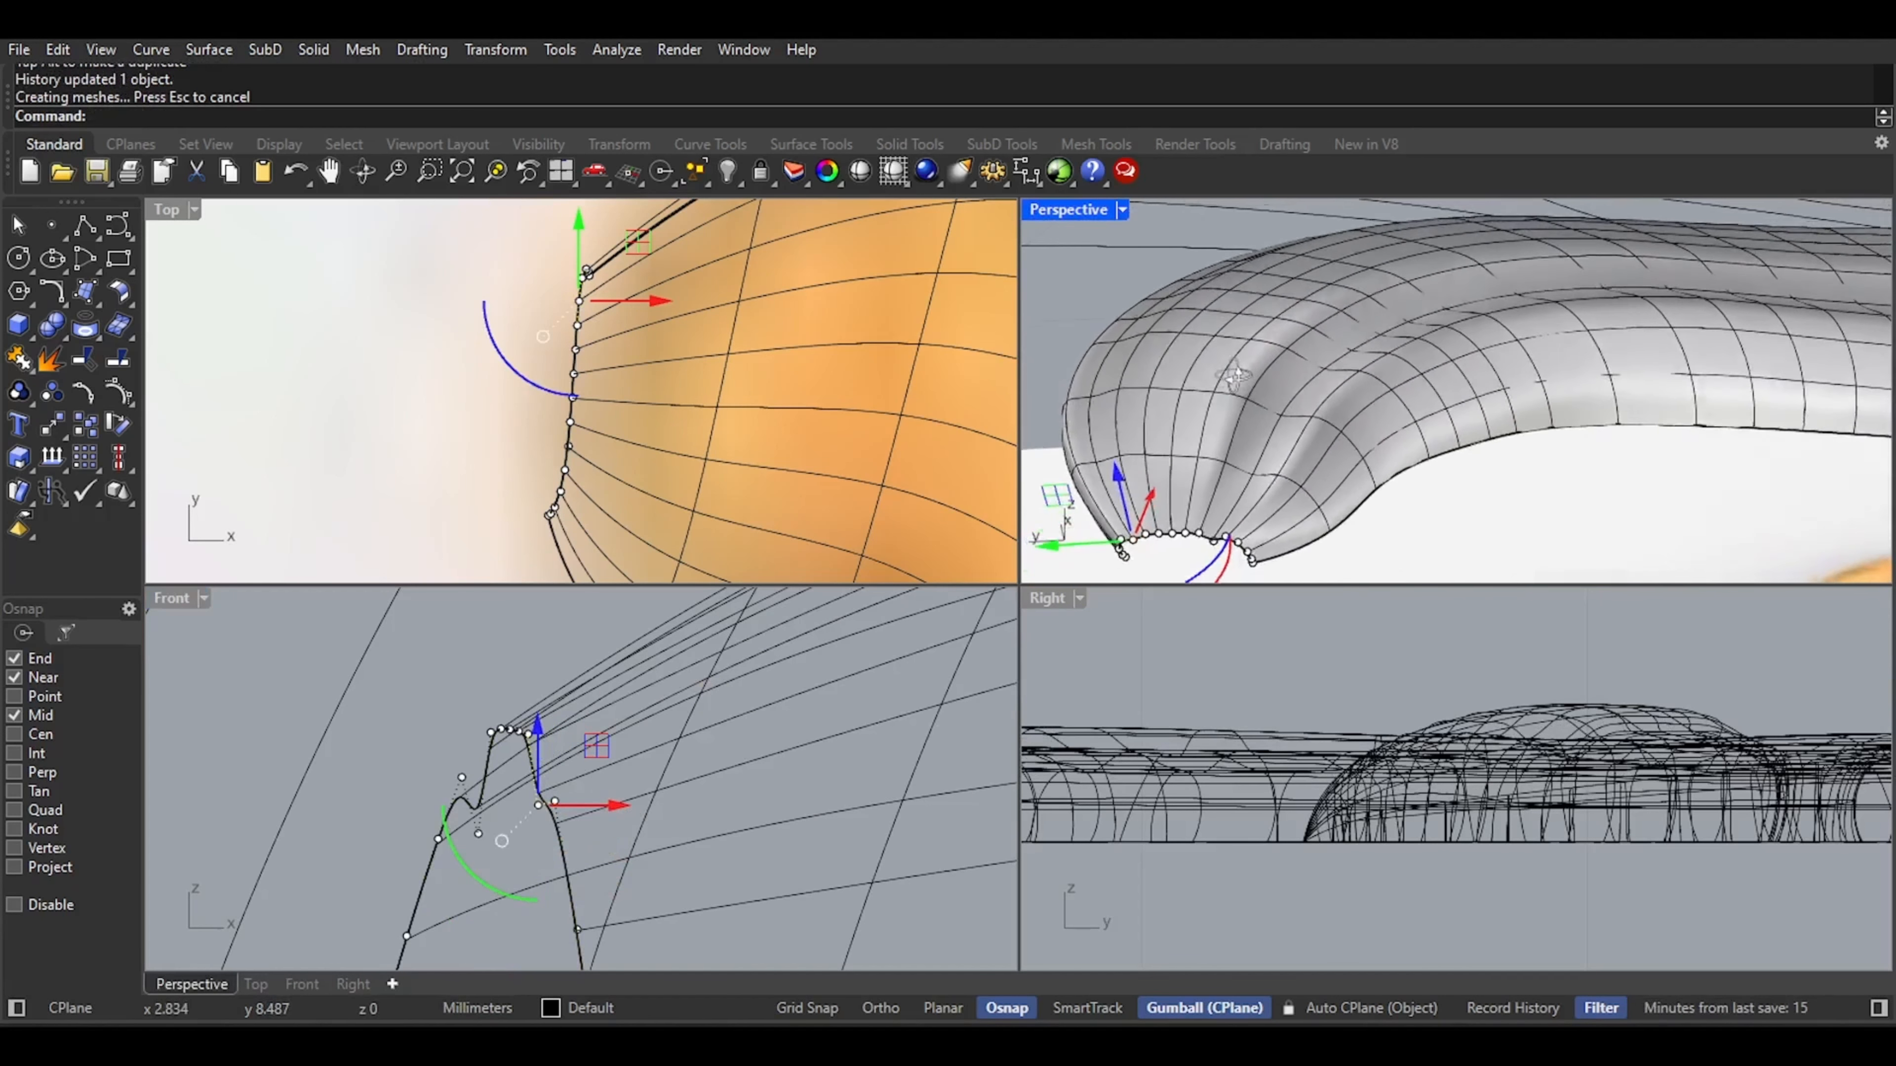
scroll(1135, 479, "up", 2)
scroll(1148, 508, "up", 2)
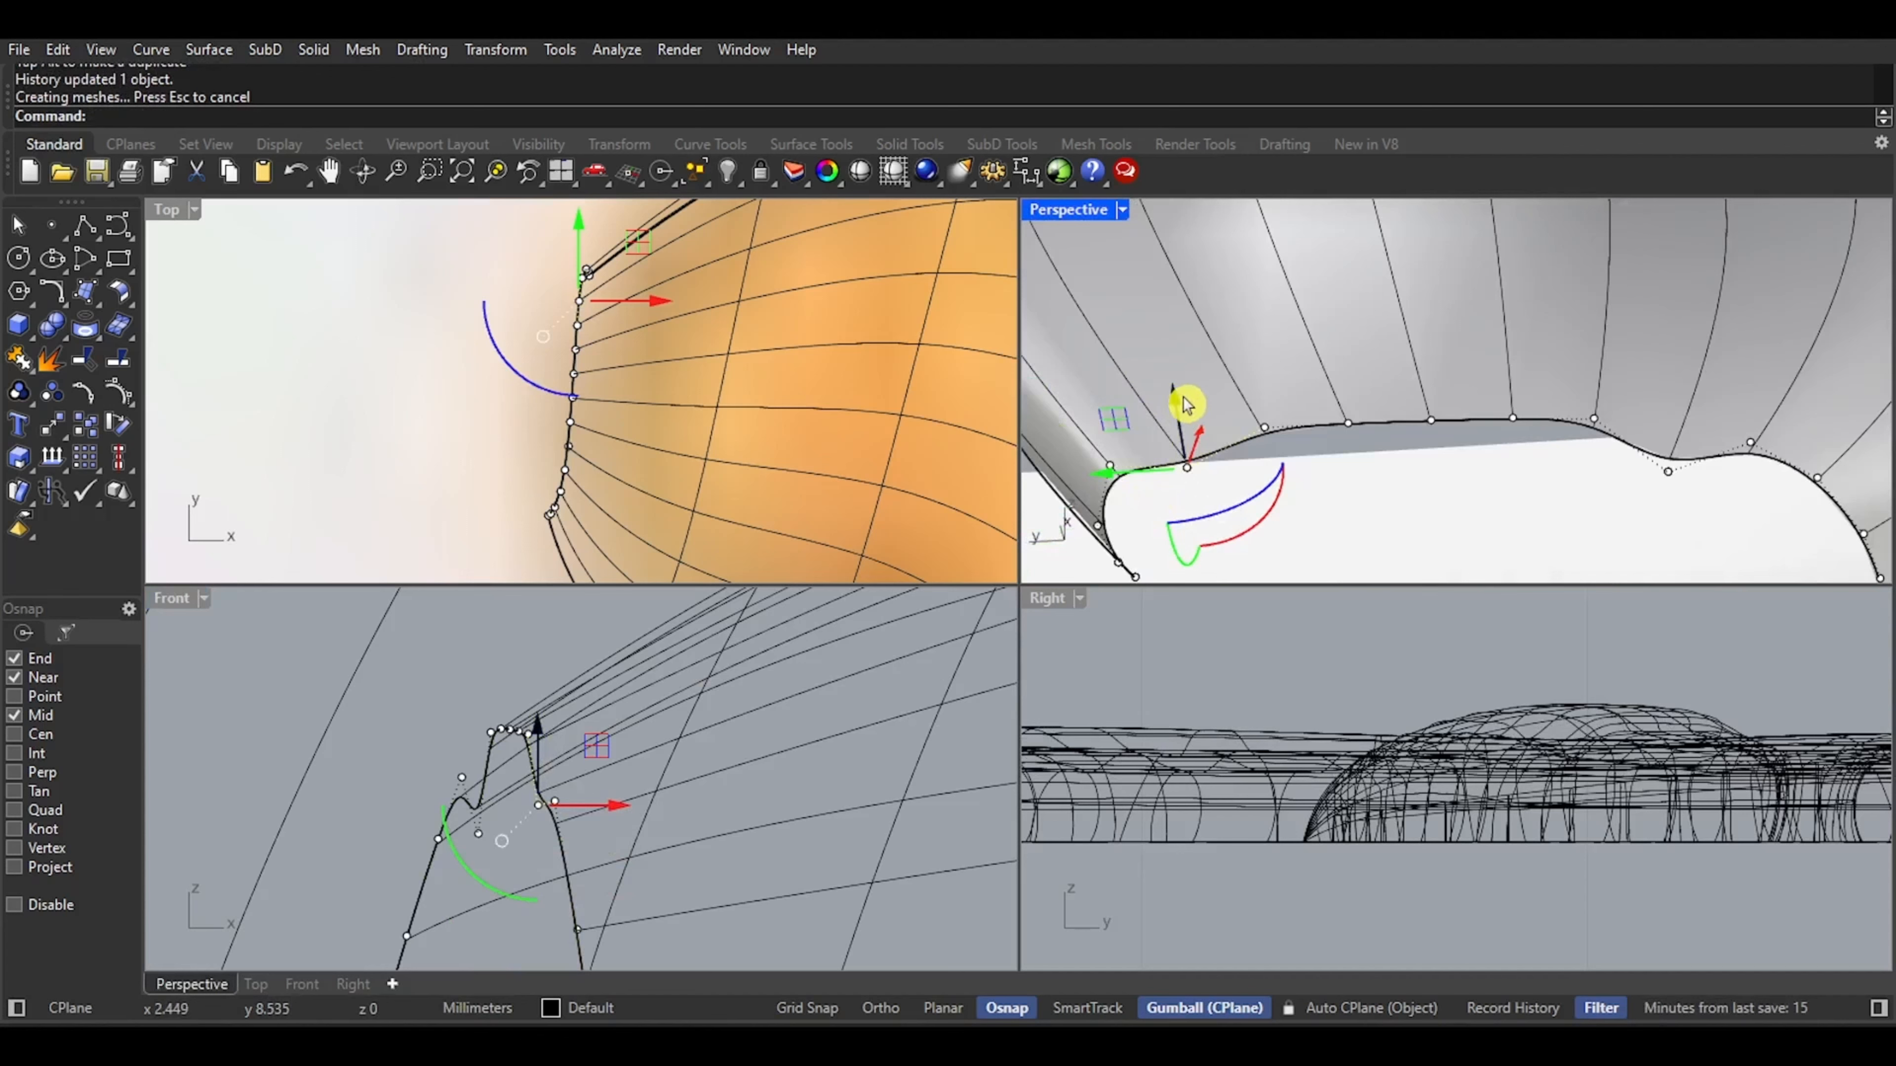
left_click_drag(1189, 403, 1184, 373)
Lower the second of the profile's top control points to form a groove in the leaf surface
left_click(1386, 442)
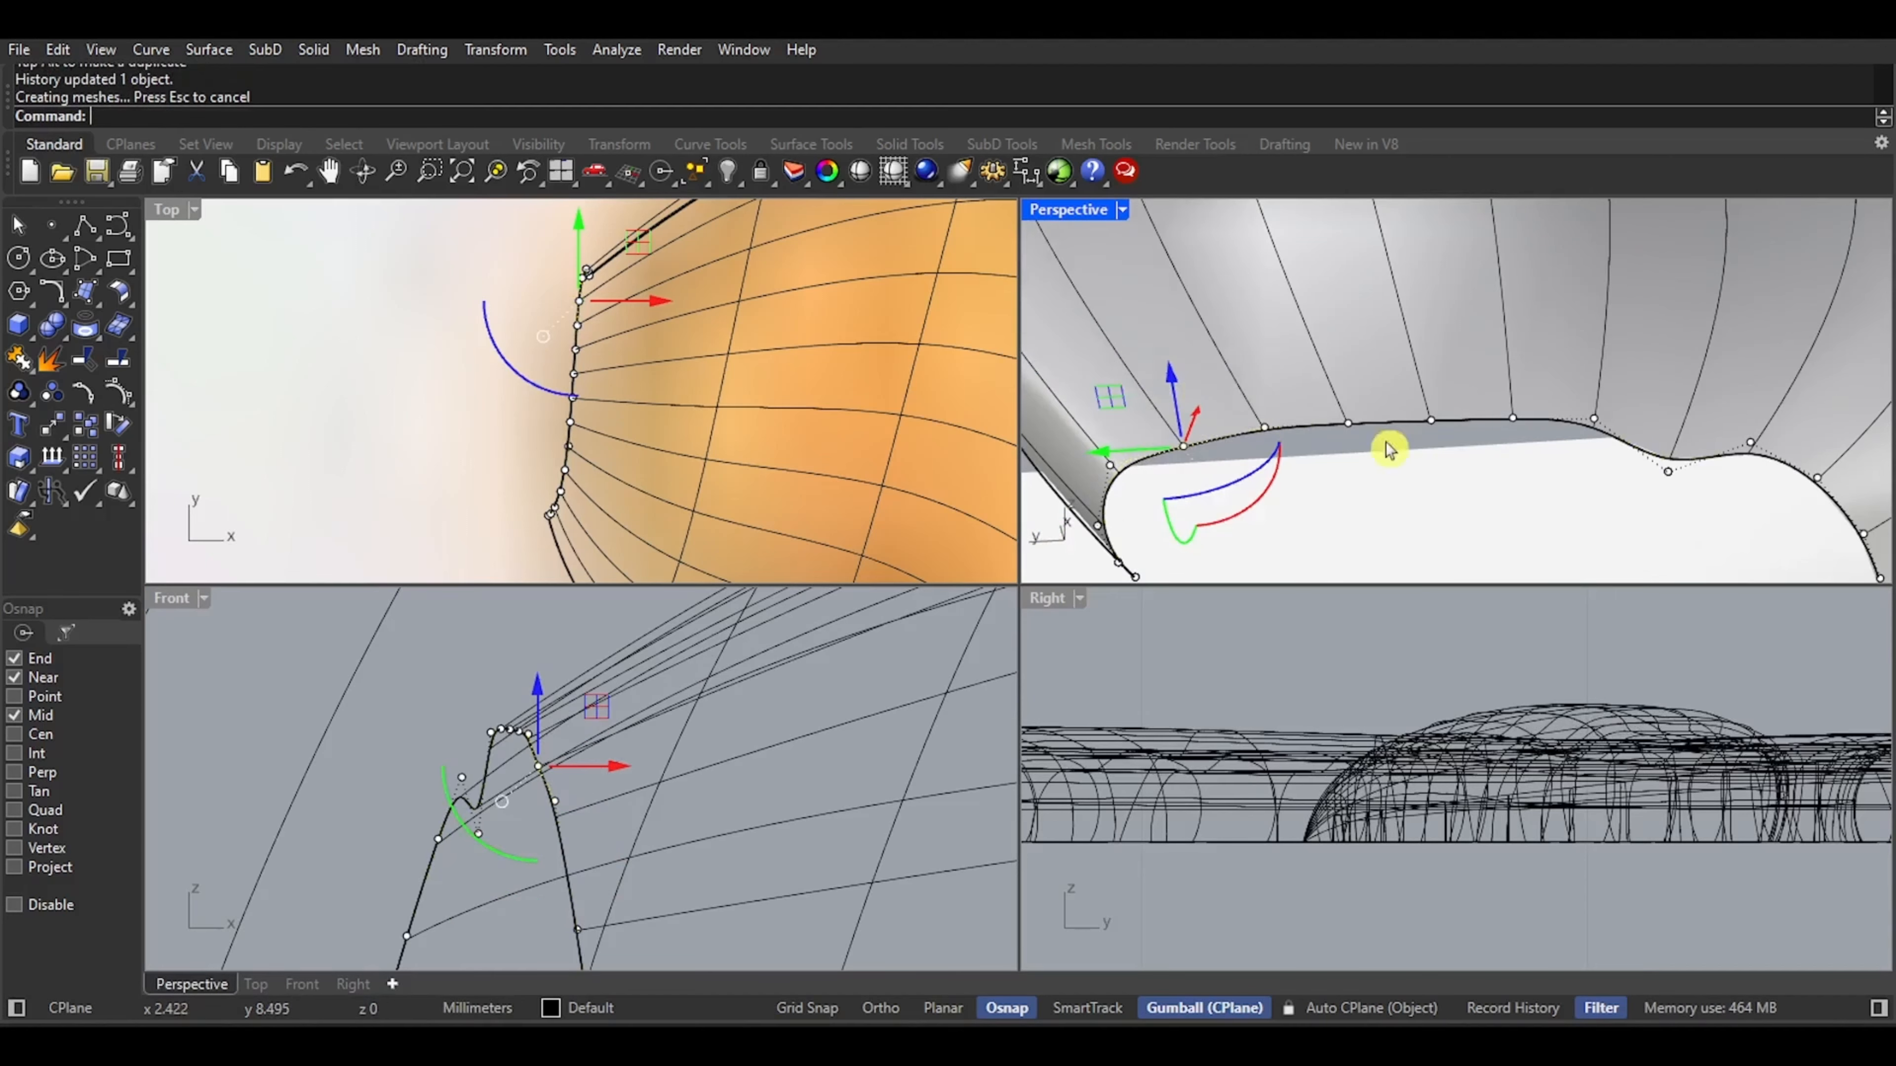
left_click(1349, 424)
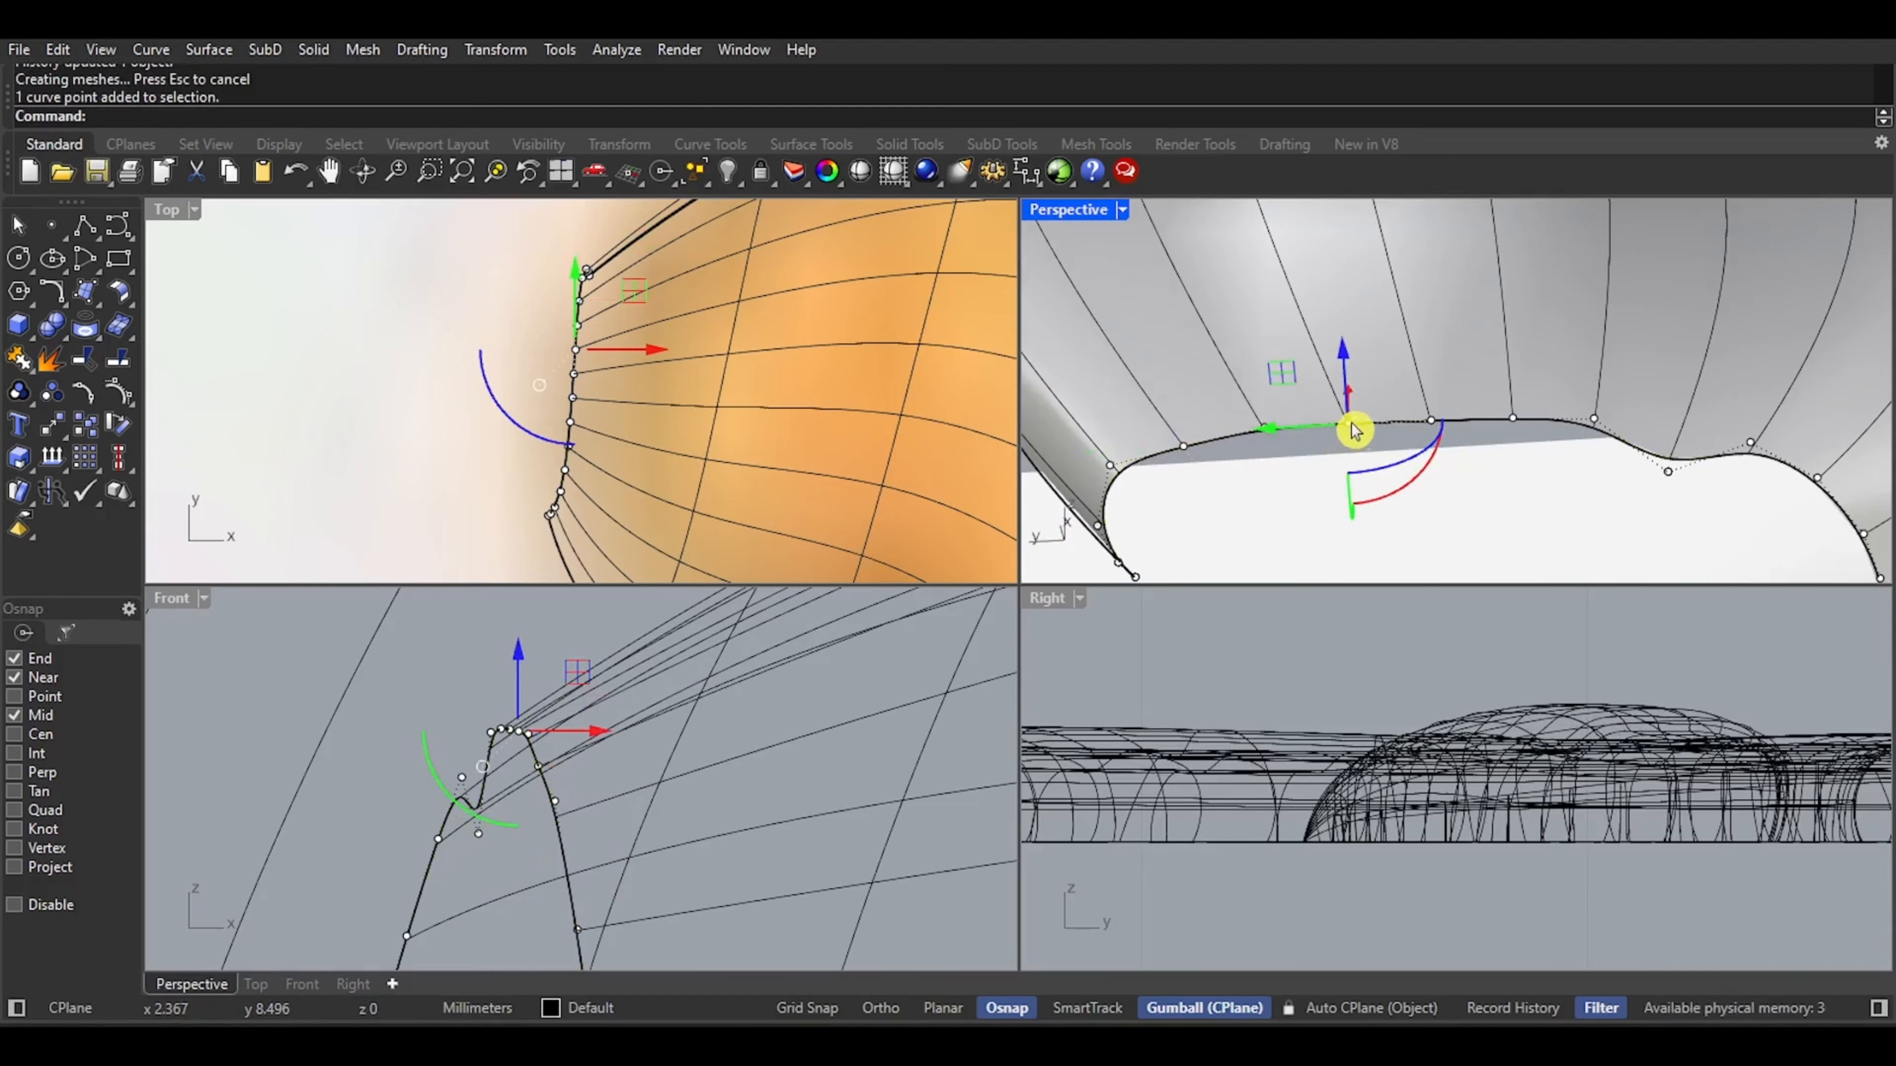
left_click_drag(1352, 354, 1350, 386)
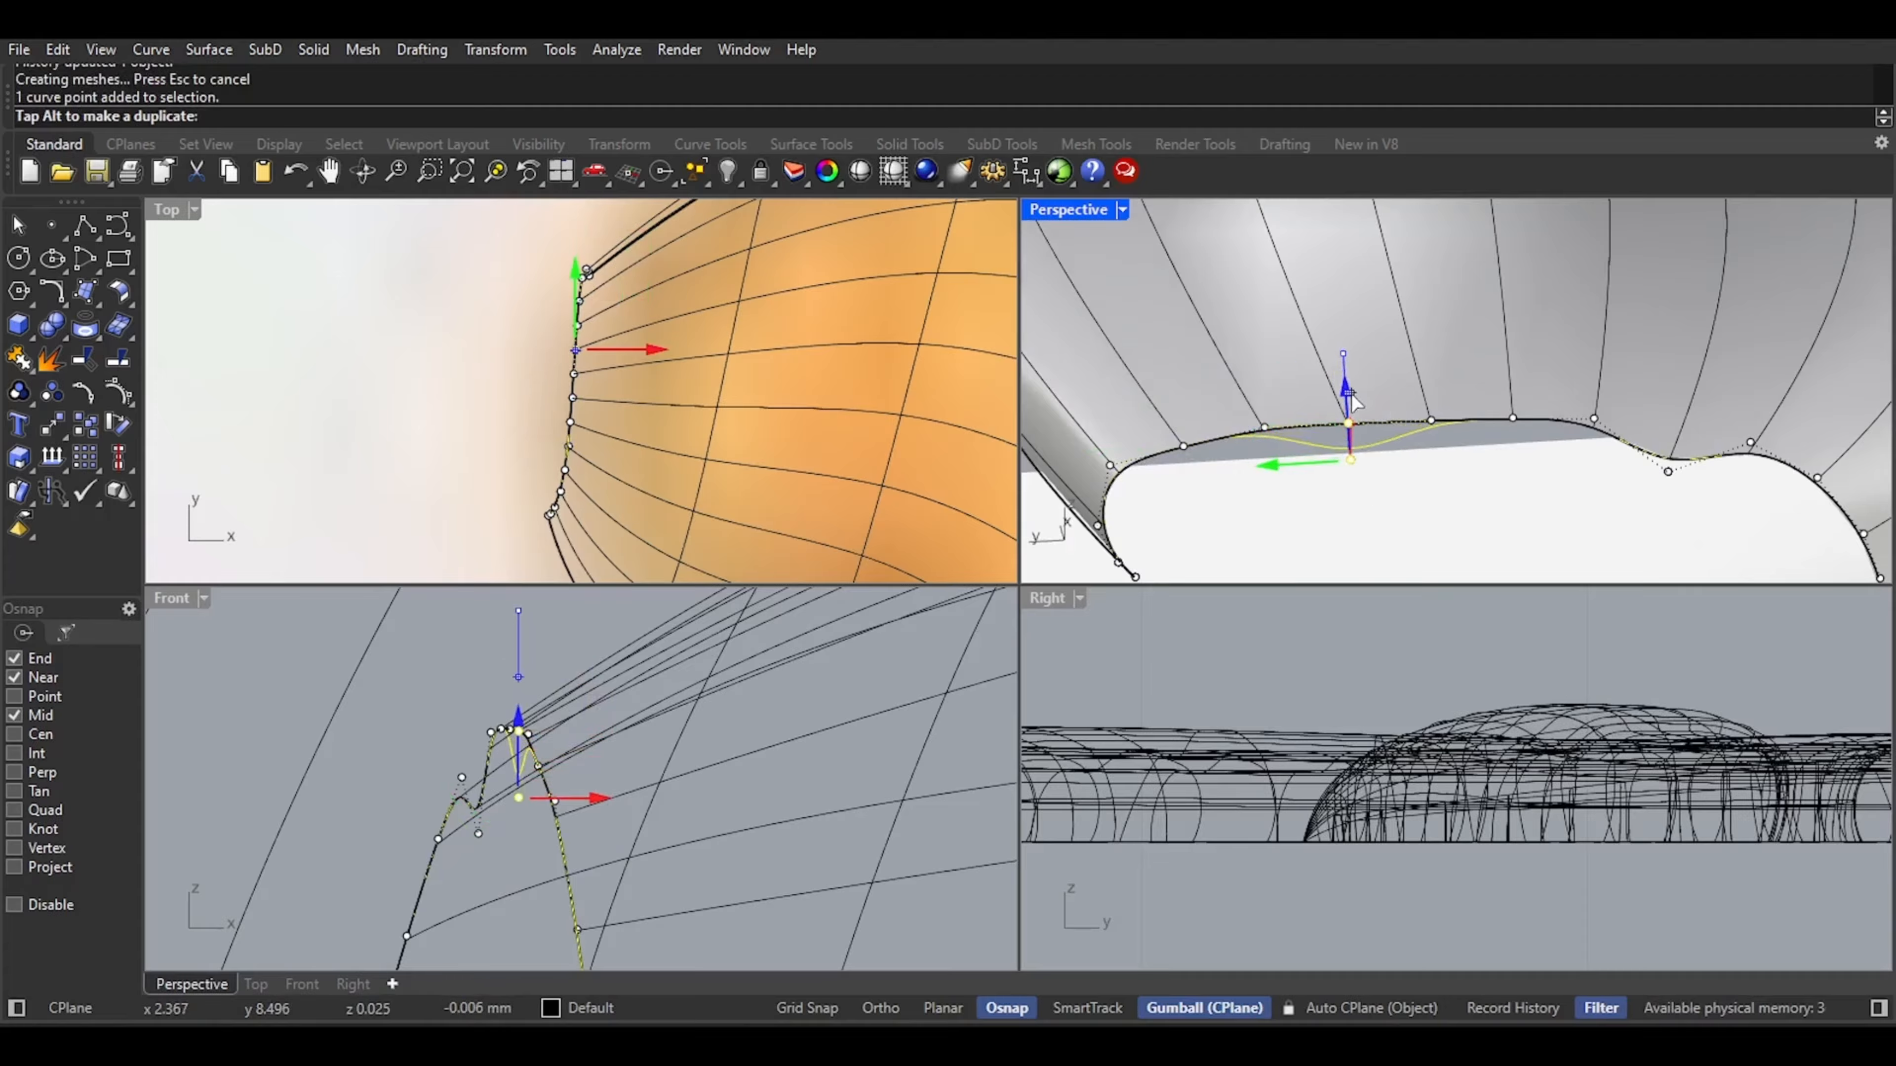
Inspect the scroll's surface in rendered display from several angles, and return the perspective view to shaded display
scroll(1321, 437, "down", 12)
right_click_drag(1401, 395, 1439, 427)
middle_click(1437, 423)
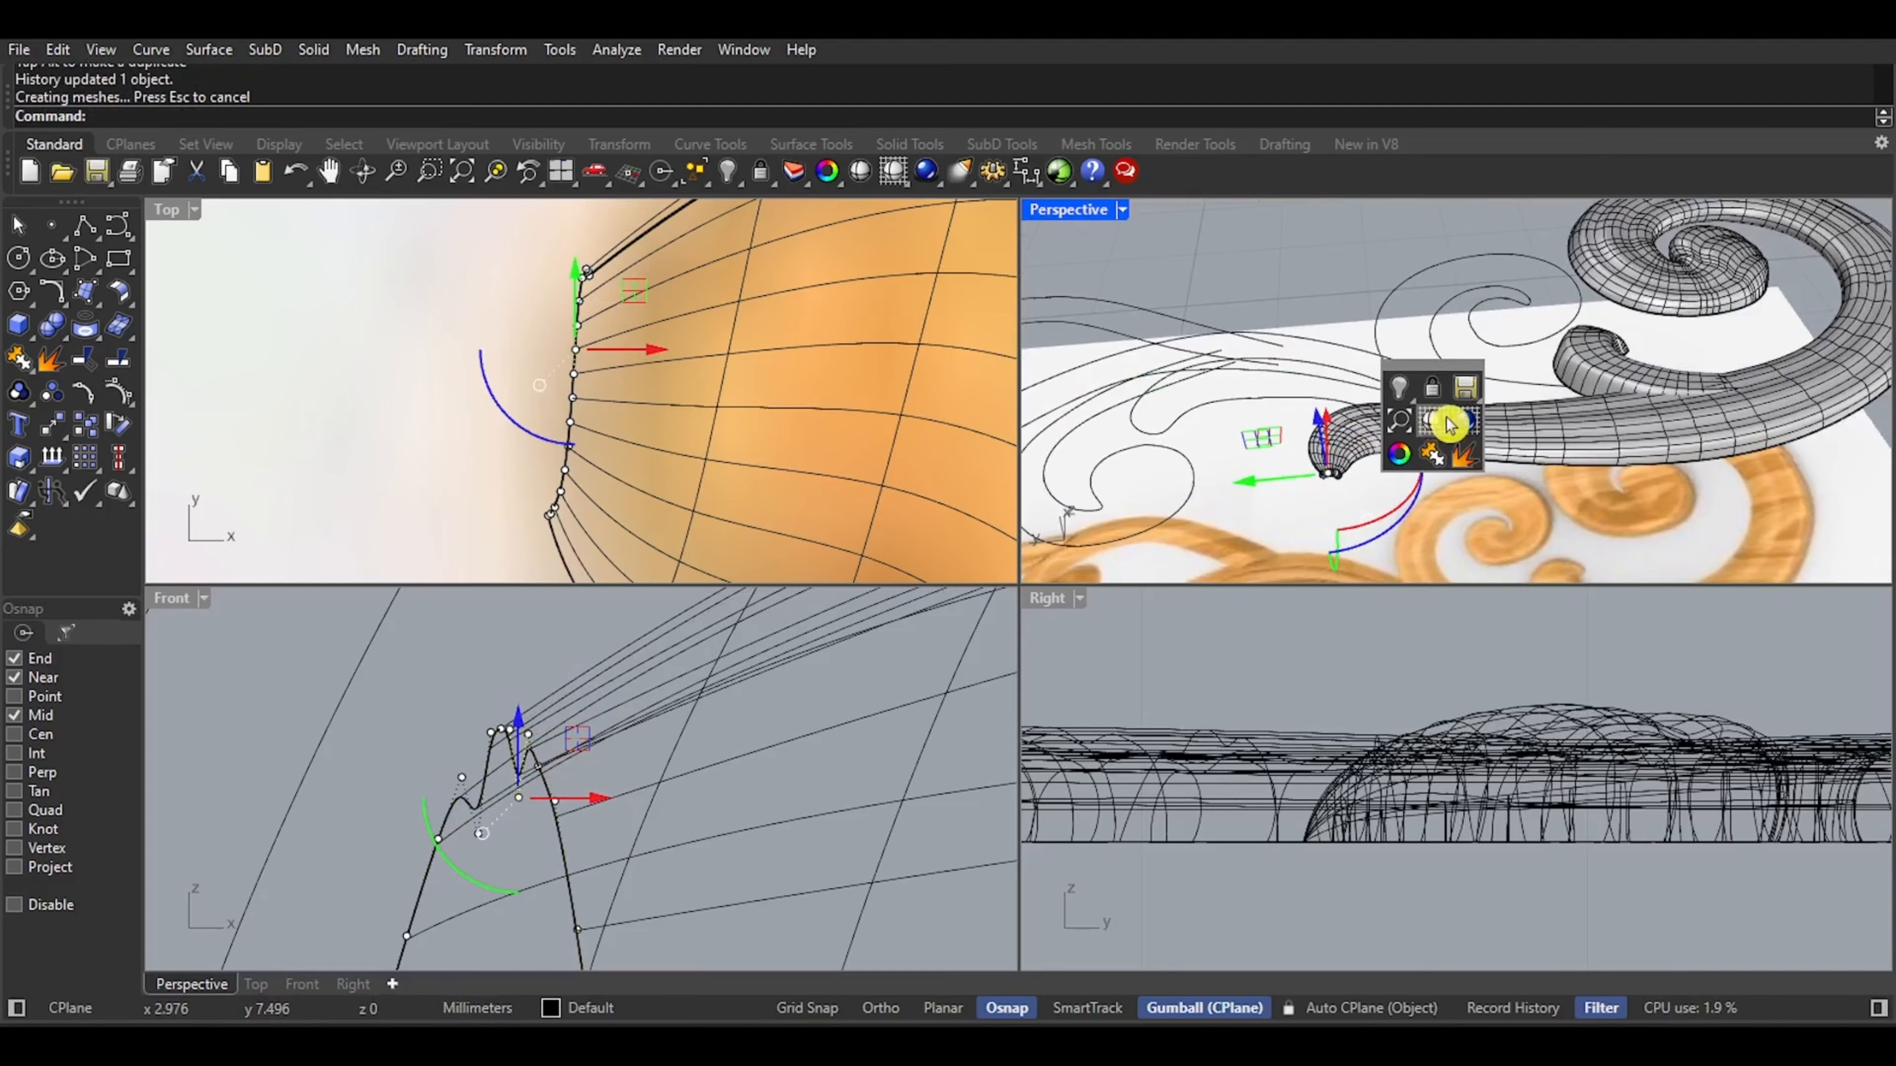
left_click(1451, 426)
right_click_drag(1578, 321, 1421, 459, "shift")
right_click_drag(1421, 458, 1528, 466)
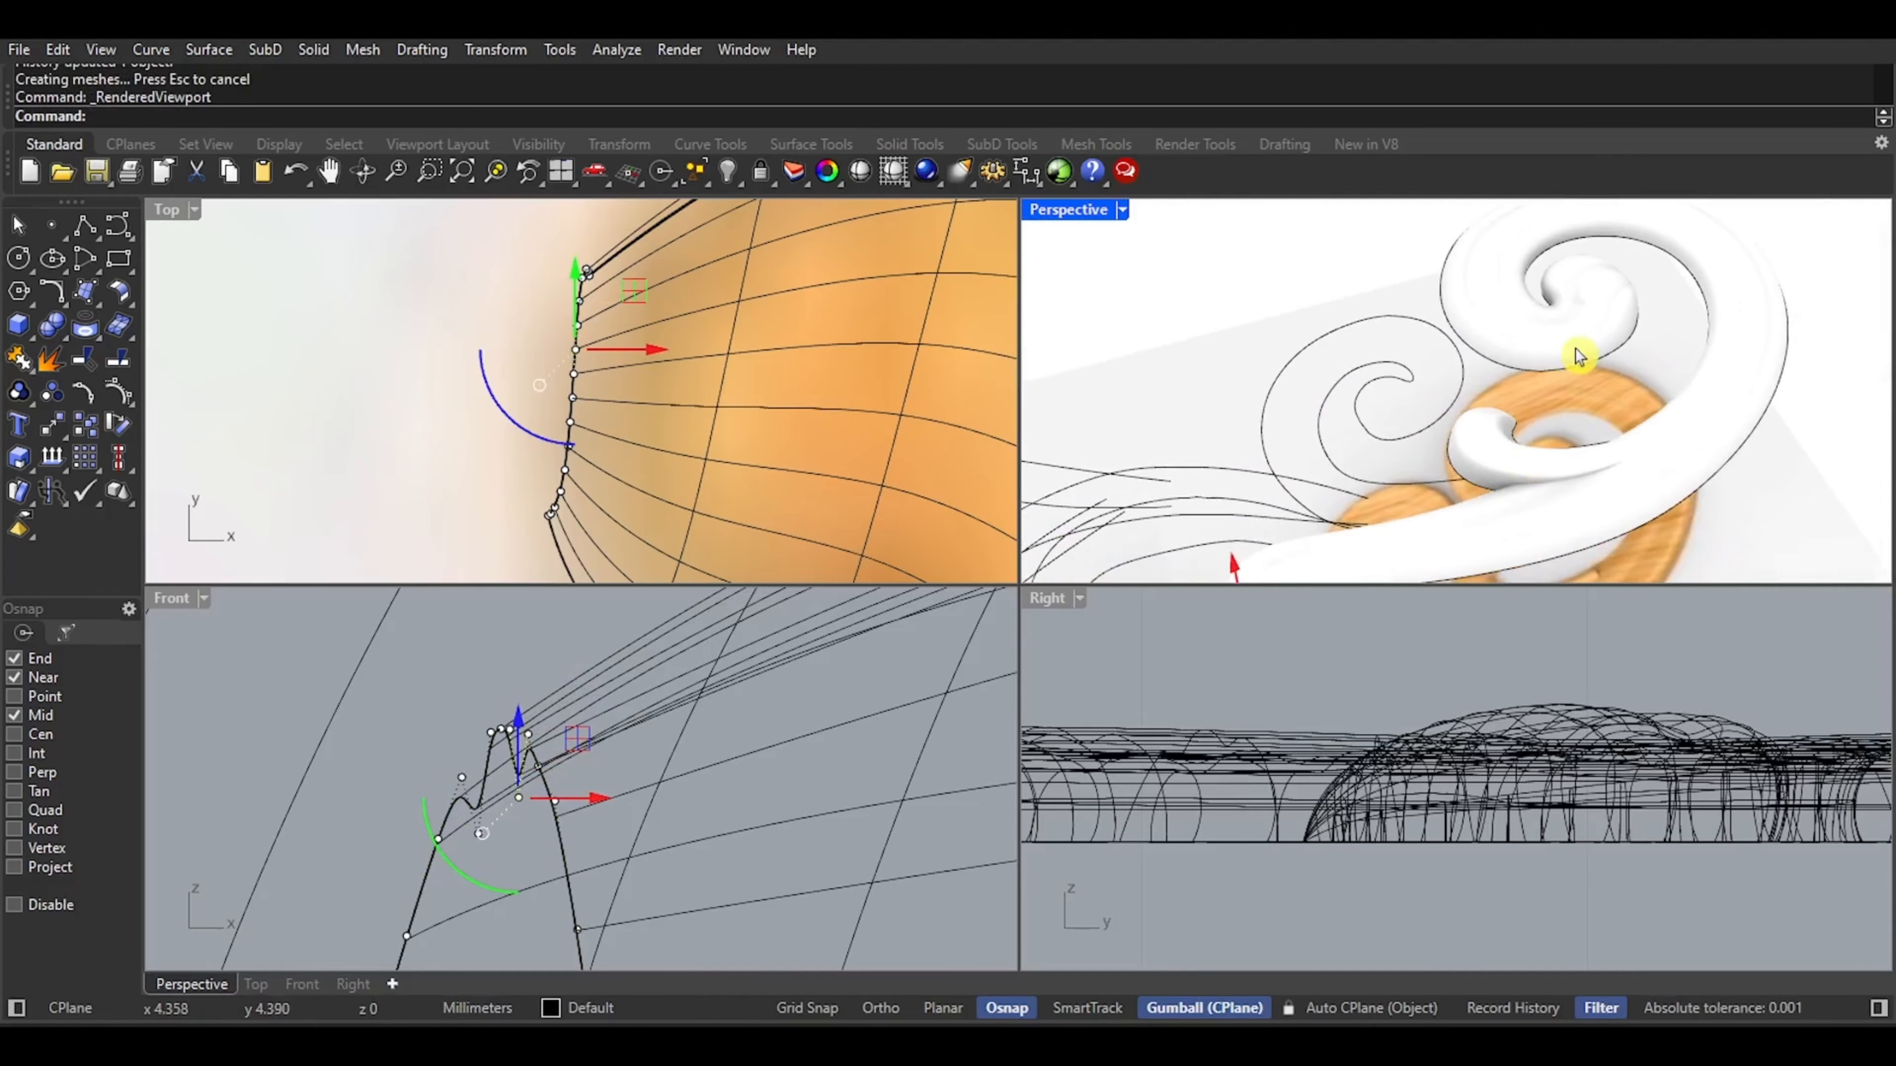
right_click_drag(1581, 357, 1548, 309)
scroll(1551, 311, "up", 4)
scroll(1483, 349, "down", 6)
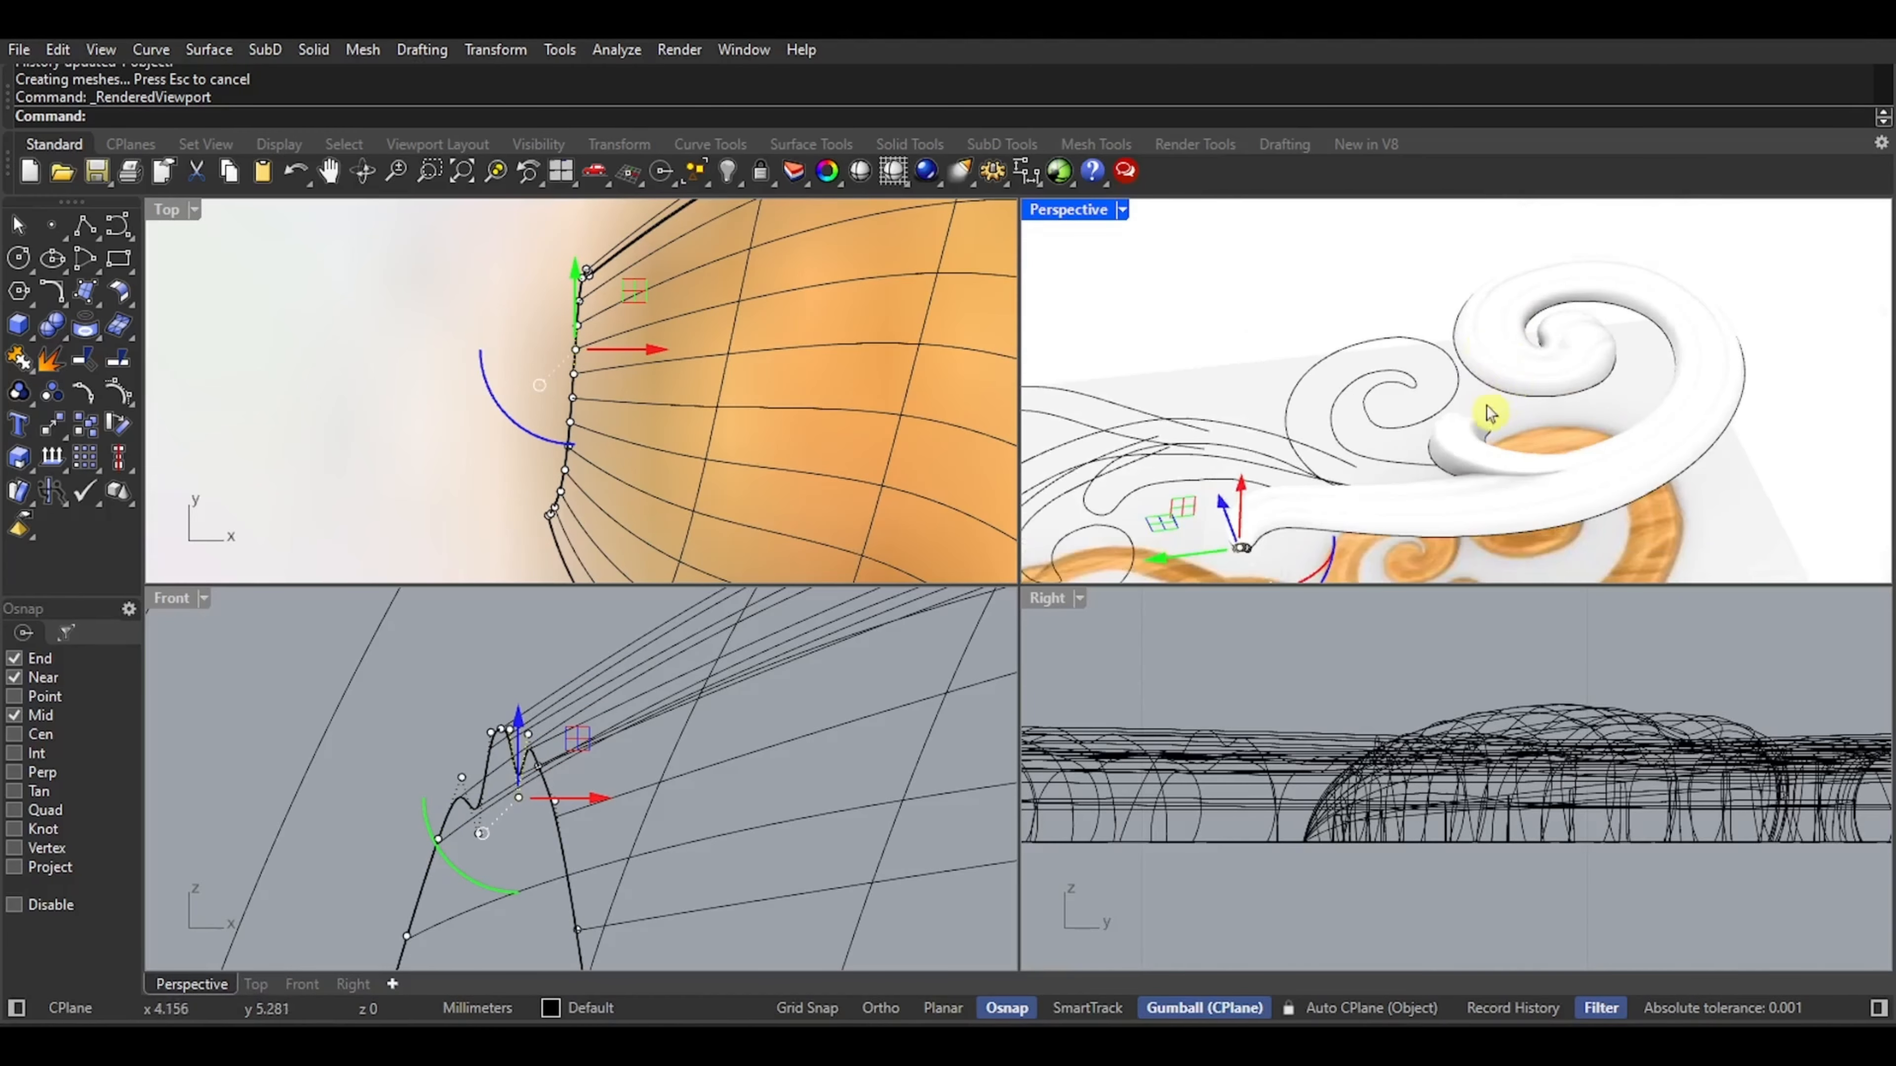
right_click_drag(1584, 435, 1395, 462)
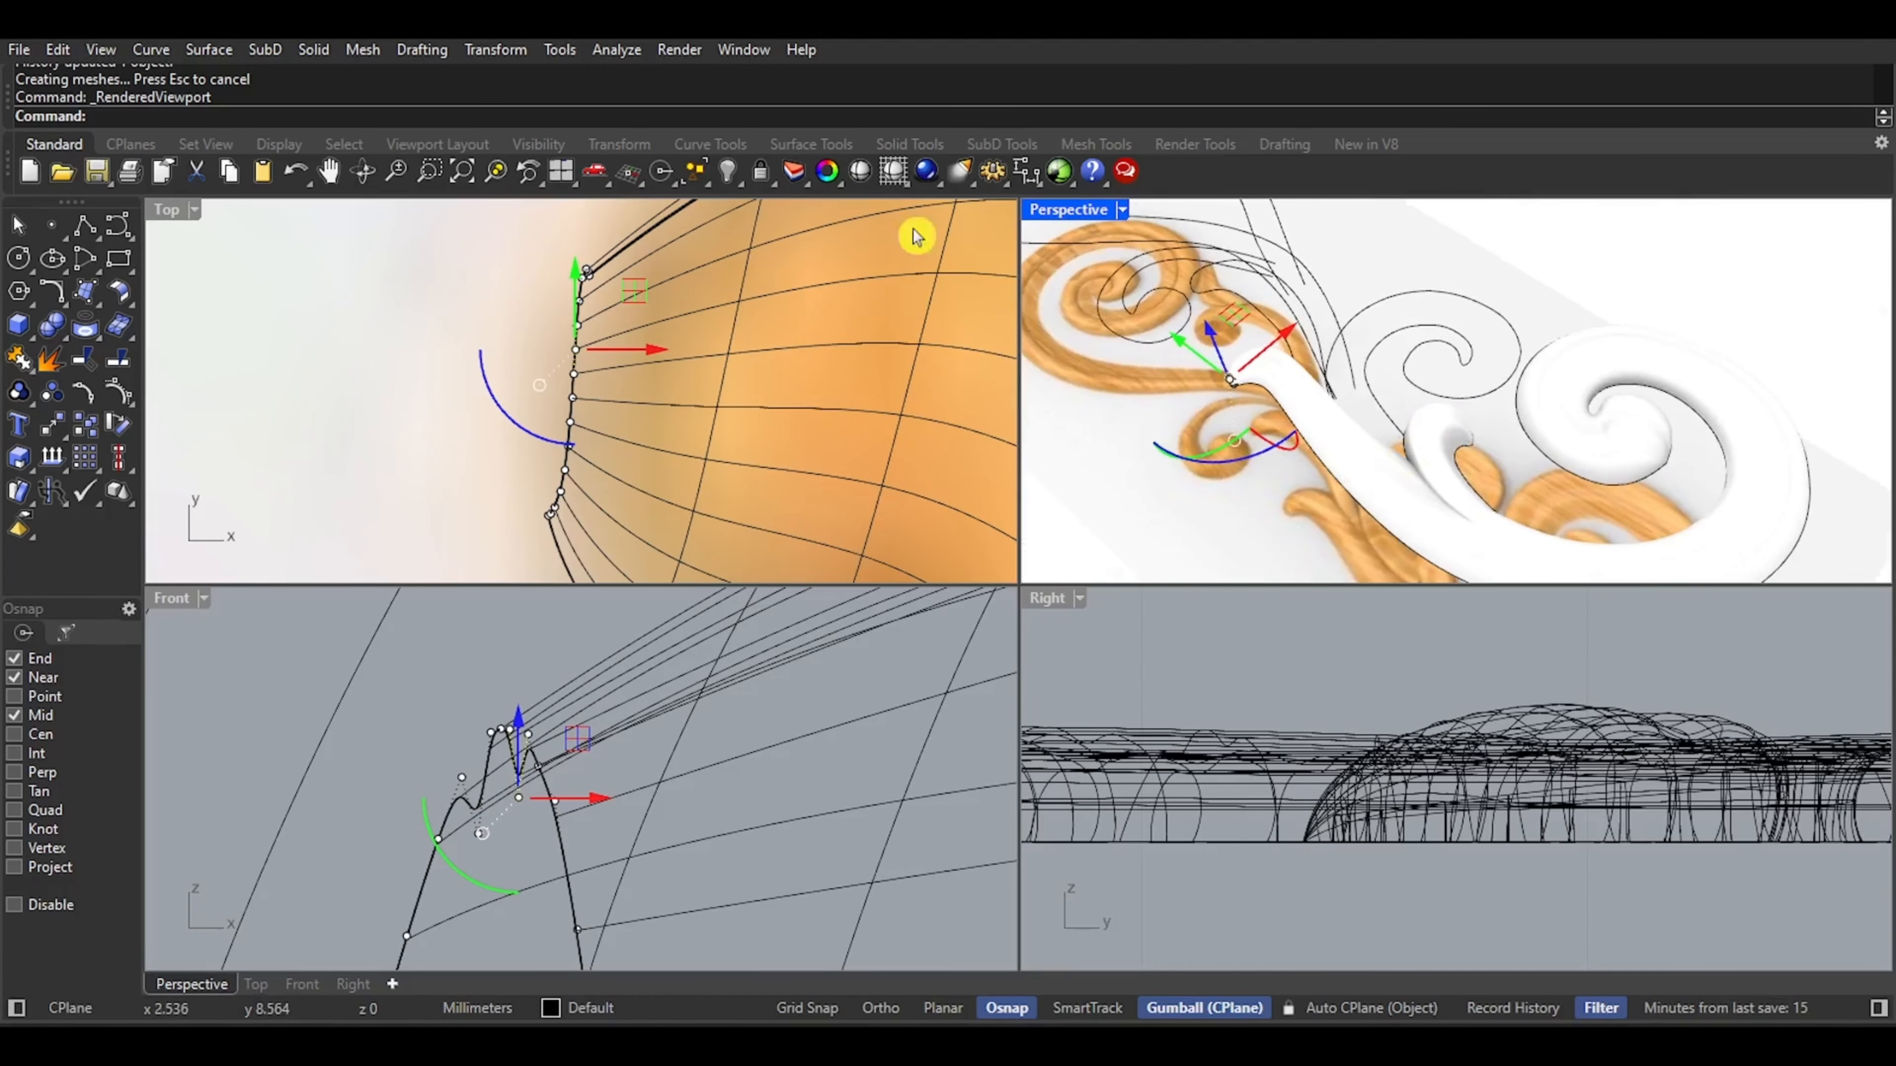
scroll(1496, 358, "down", 5)
middle_click(1472, 373)
left_click(1475, 369)
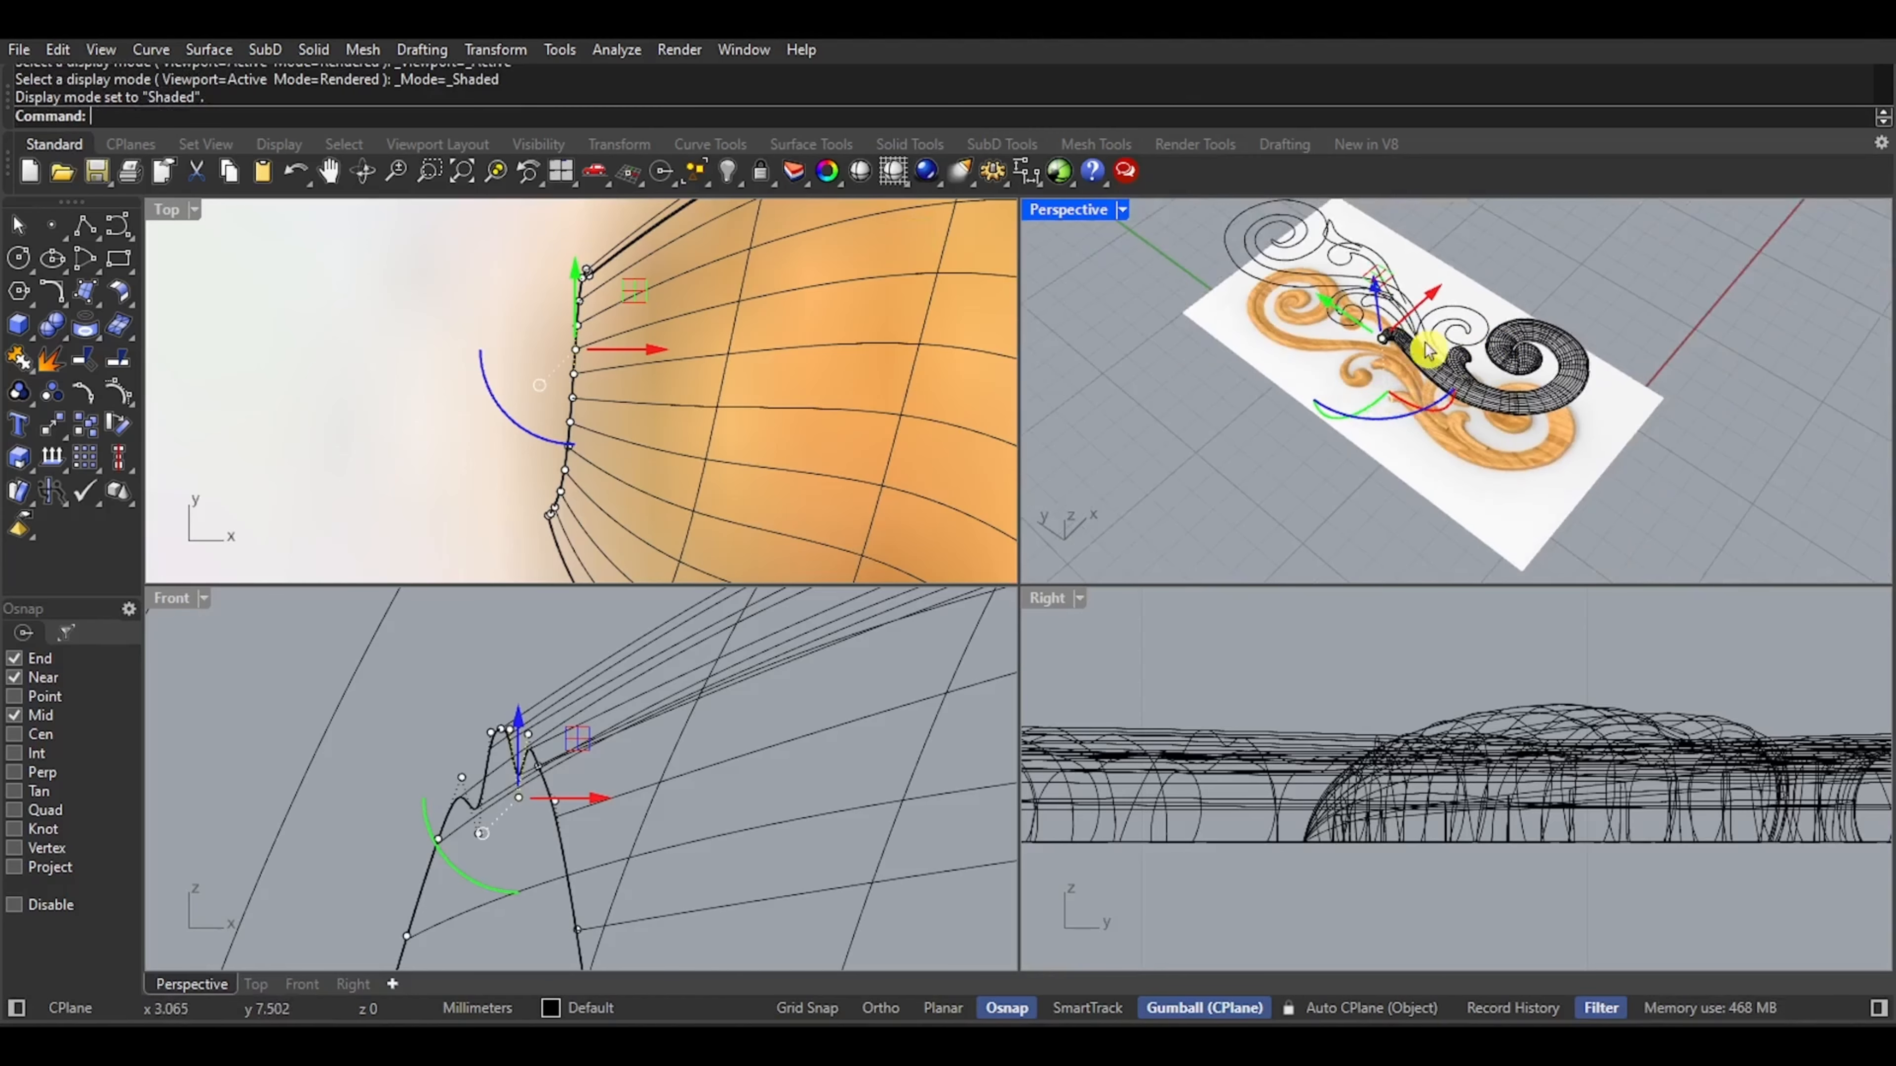
Examine the scroll surfaces against the reference picture in a maximized perspective view, and restore the four-viewport layout
double_click(1054, 215)
left_click(1281, 320)
right_click_drag(1108, 524, 1033, 563)
scroll(1037, 564, "up", 7)
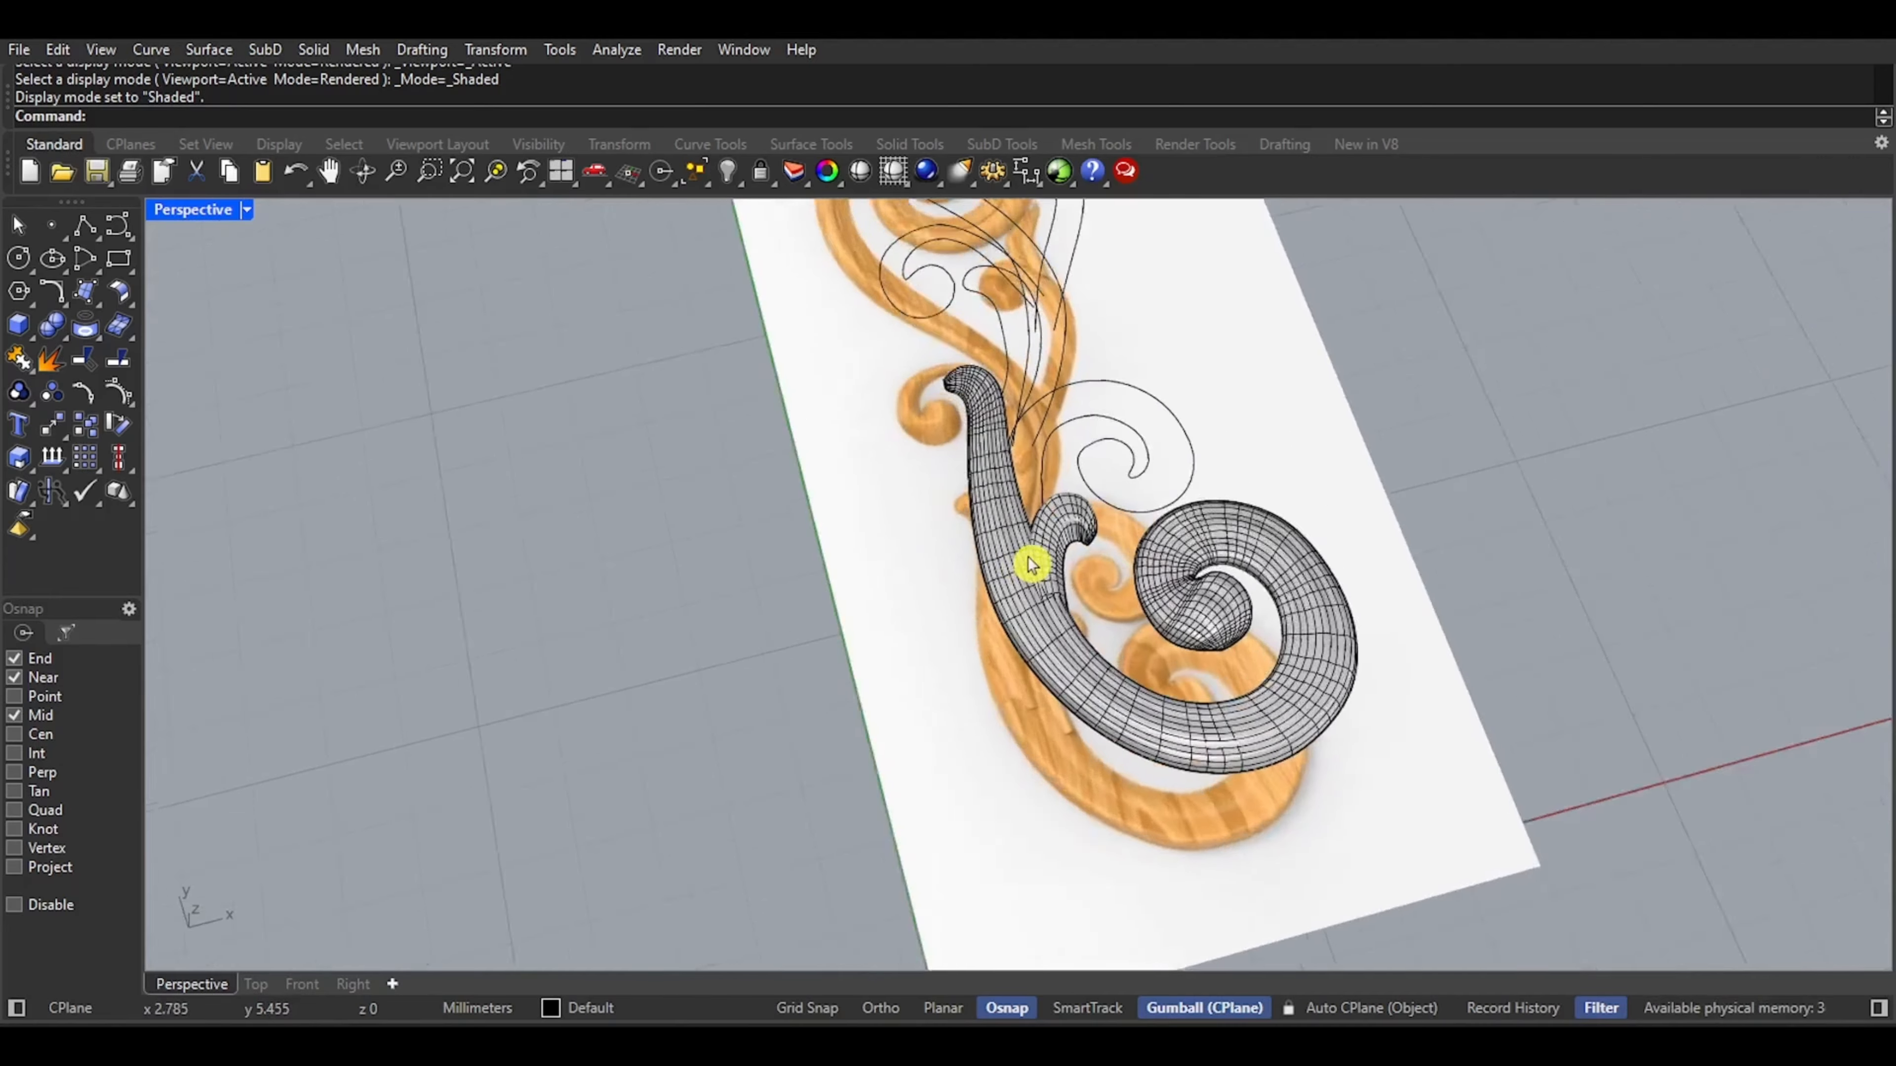
right_click_drag(1159, 650, 1104, 657)
right_click_drag(1083, 475, 1067, 550)
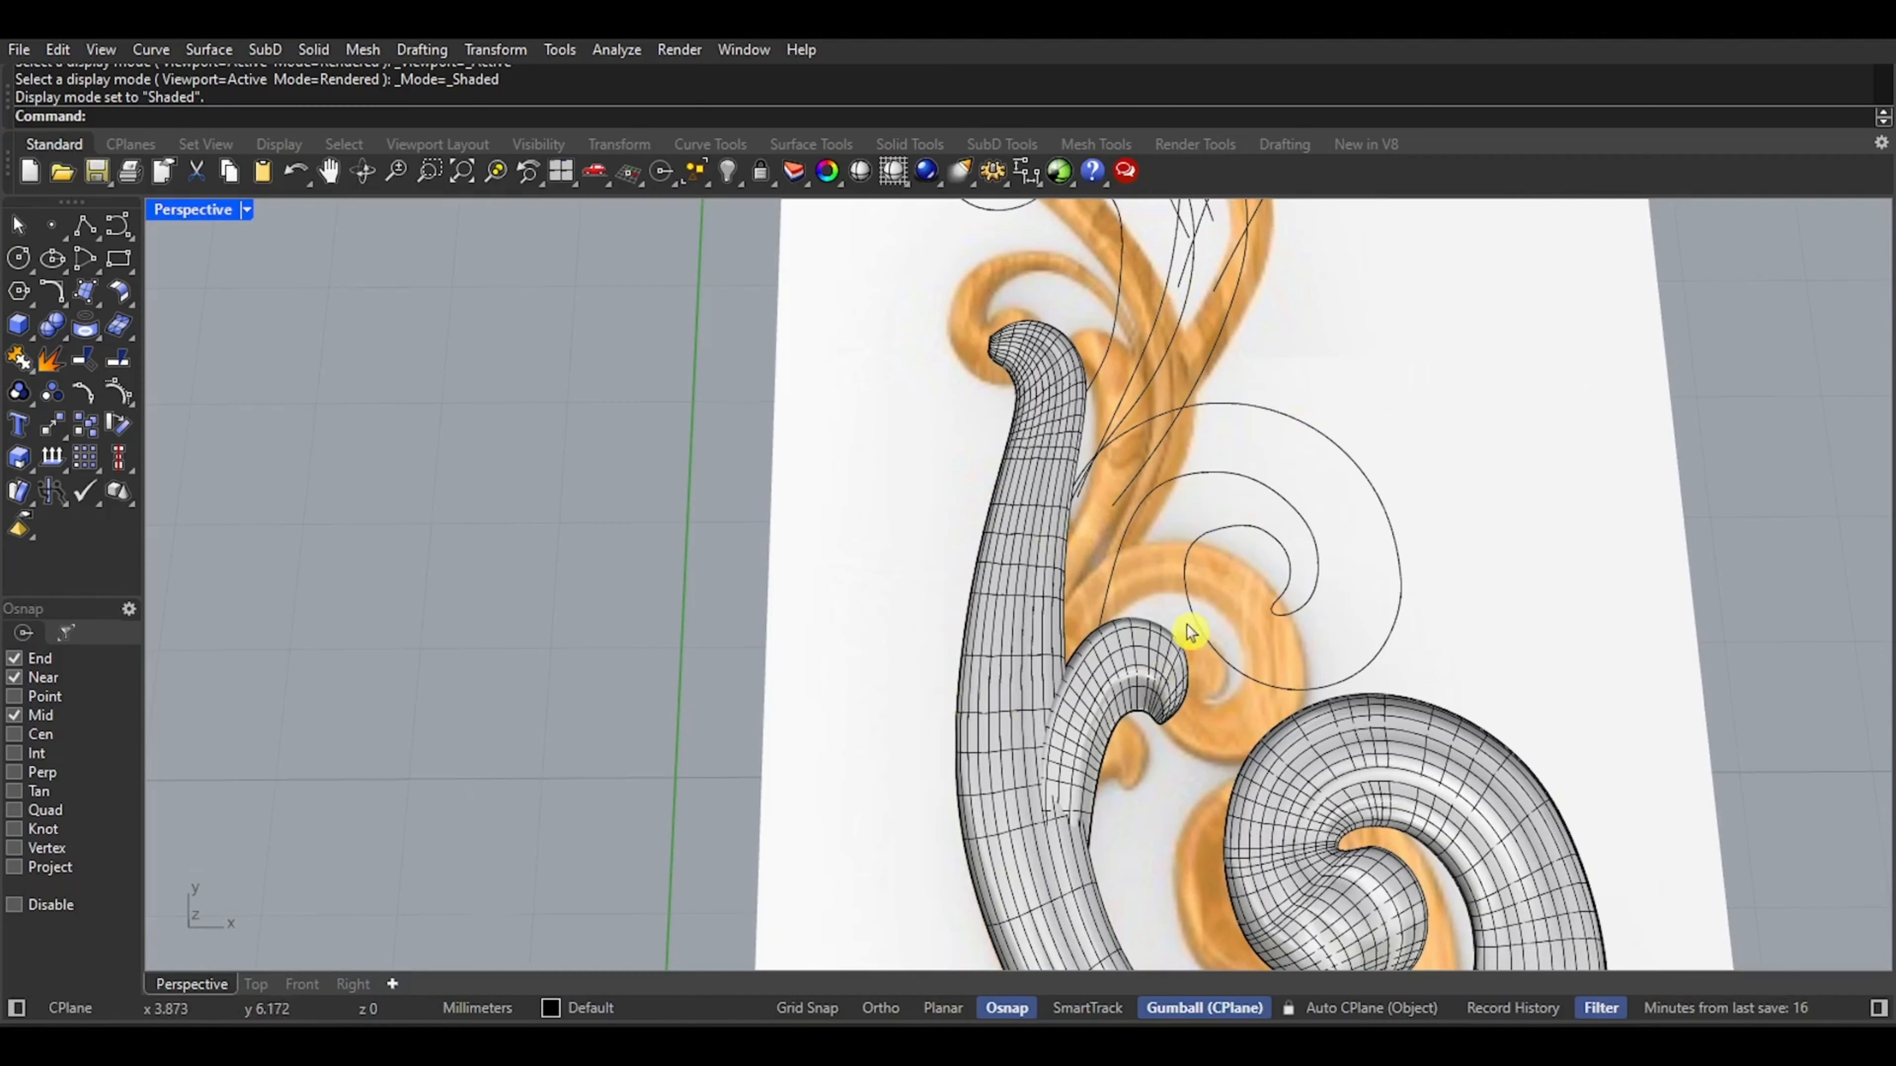
scroll(1191, 633, "up", 2)
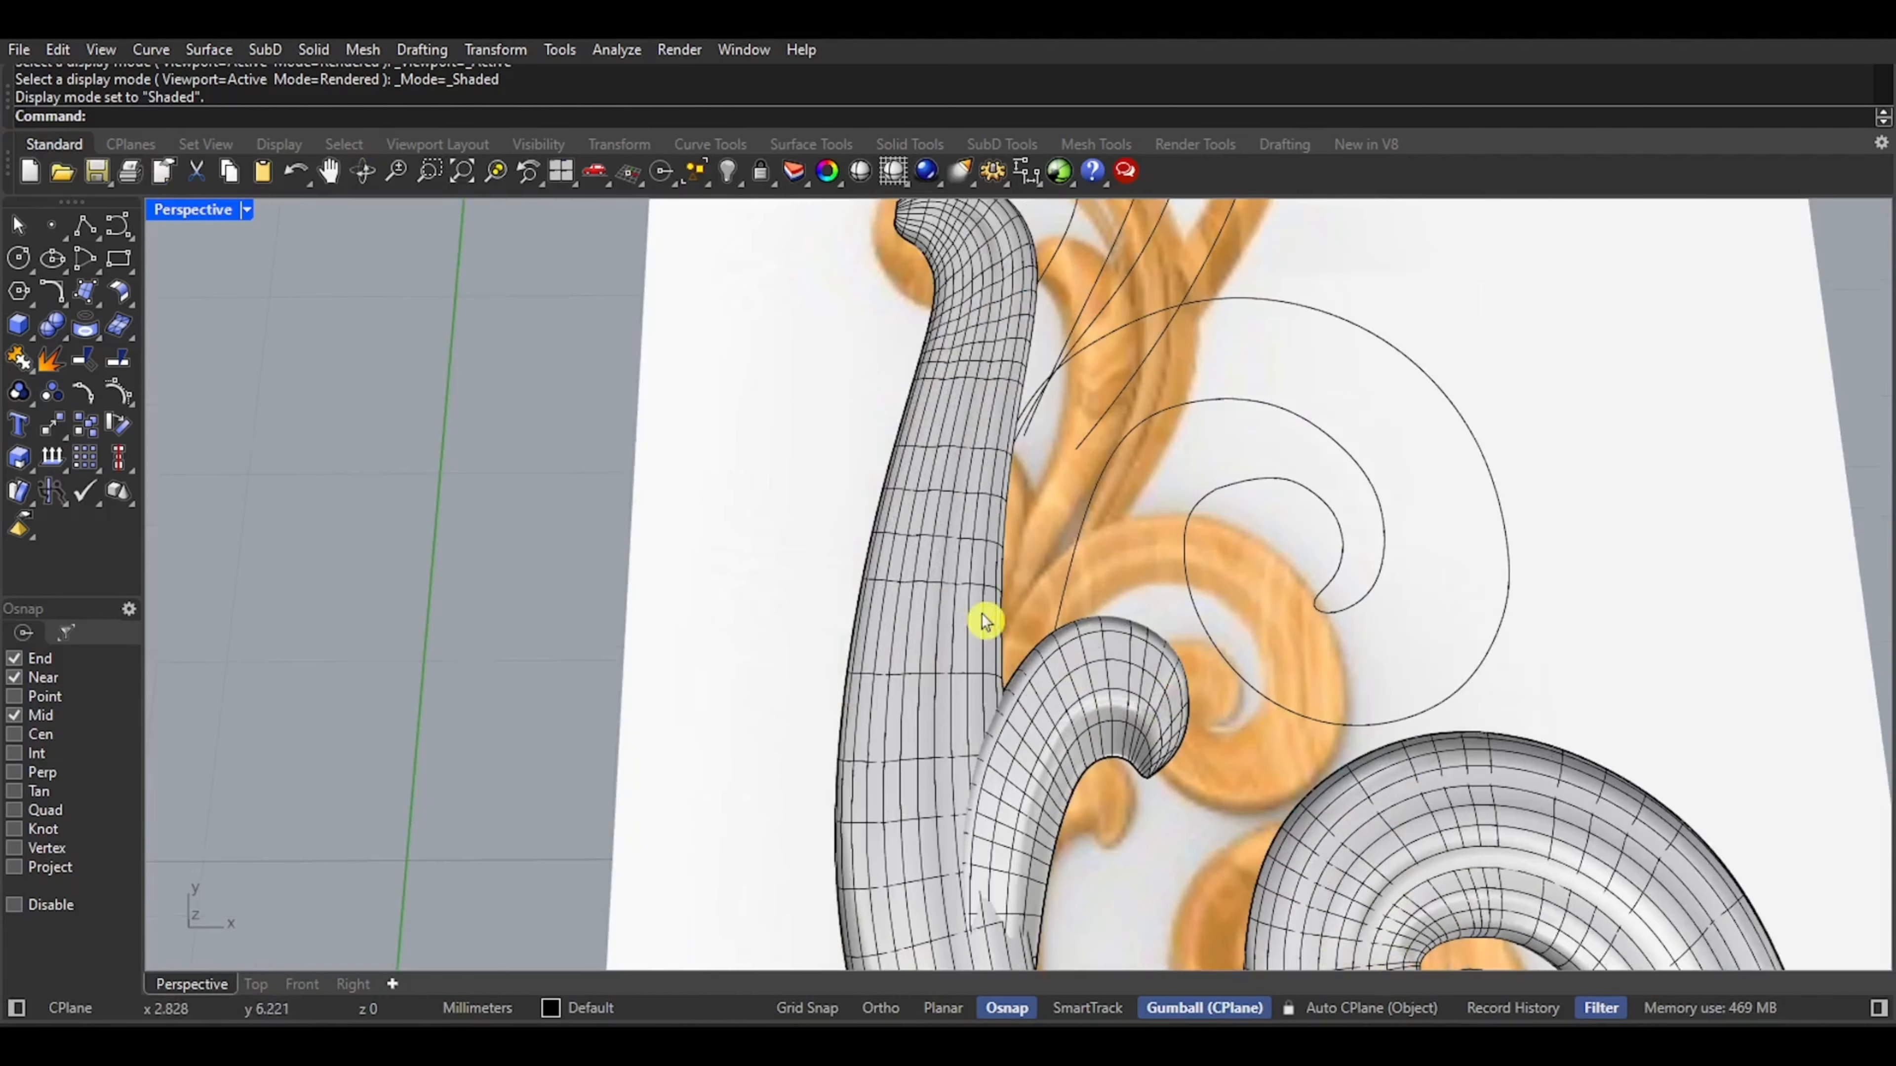
double_click(198, 209)
left_click(450, 341)
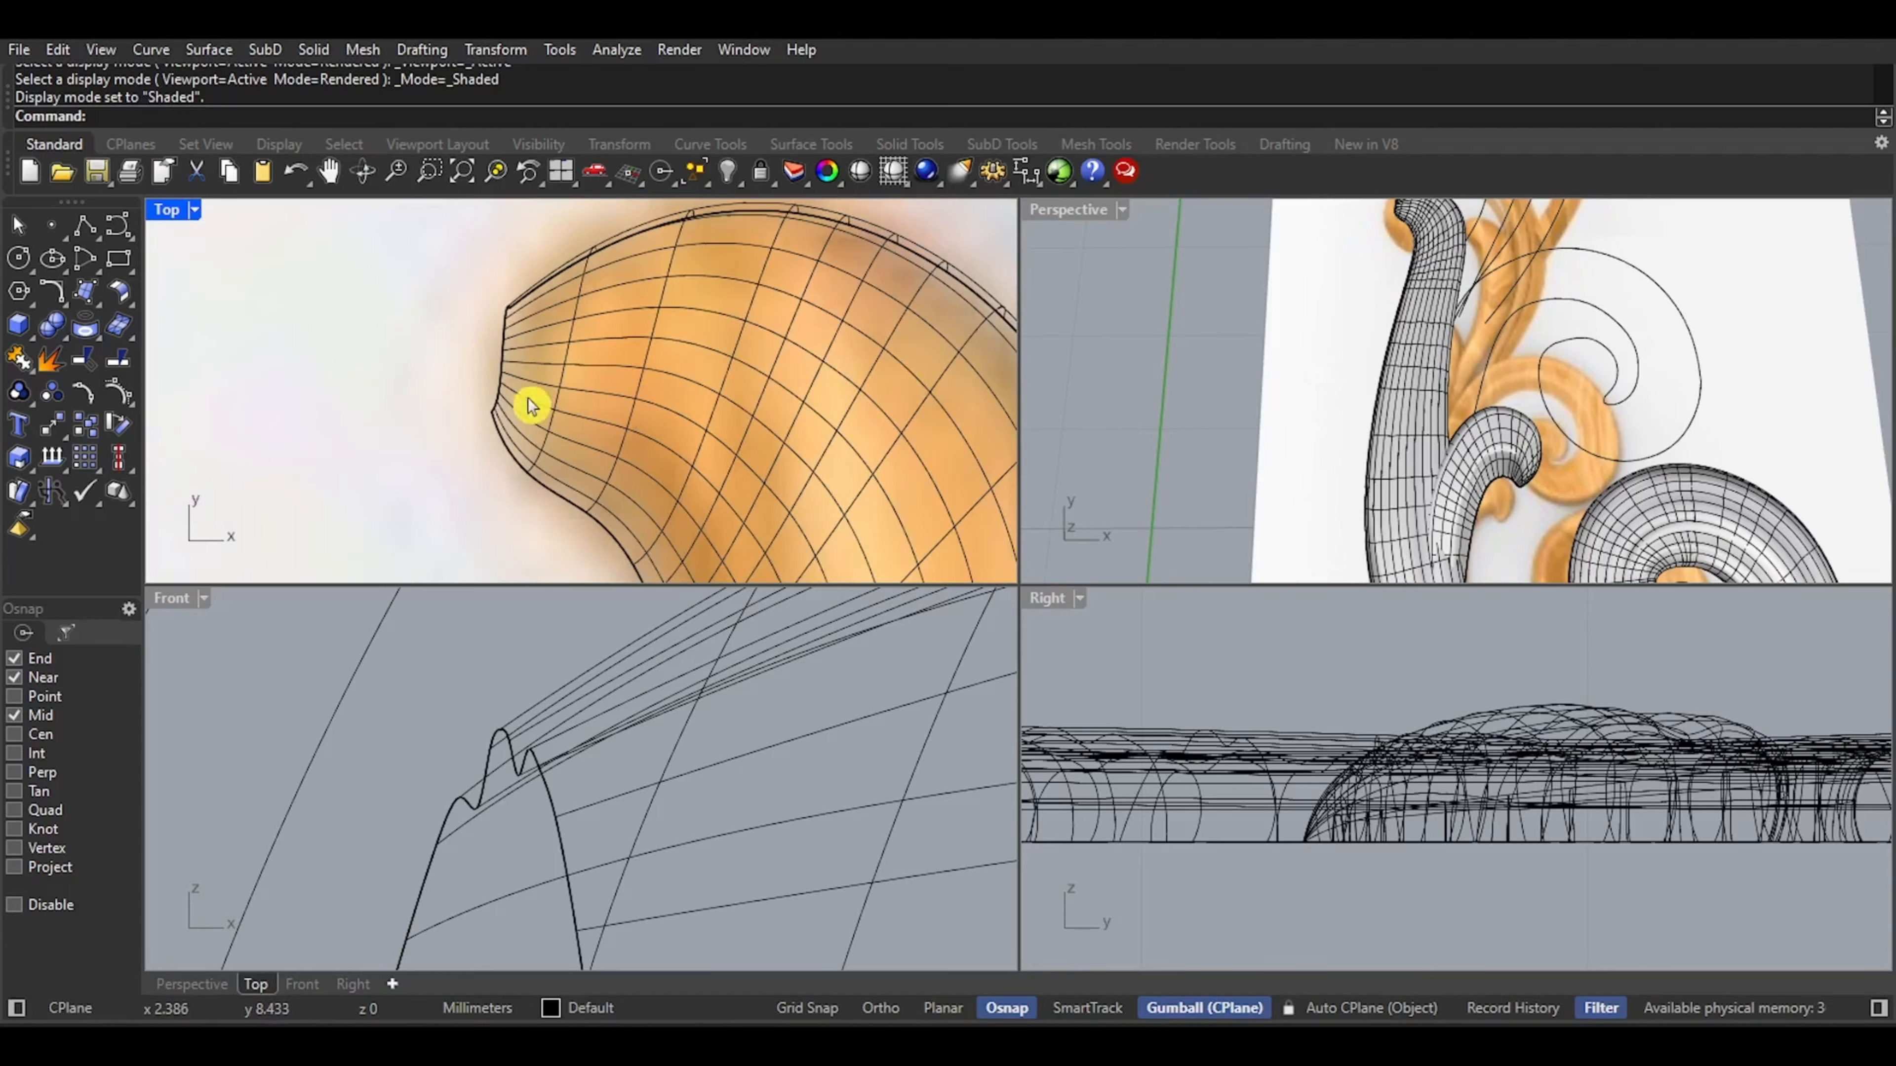
Select the two traced edge curves of the unswept spiral and locate their lower ends in the top view
scroll(530, 405, "down", 6)
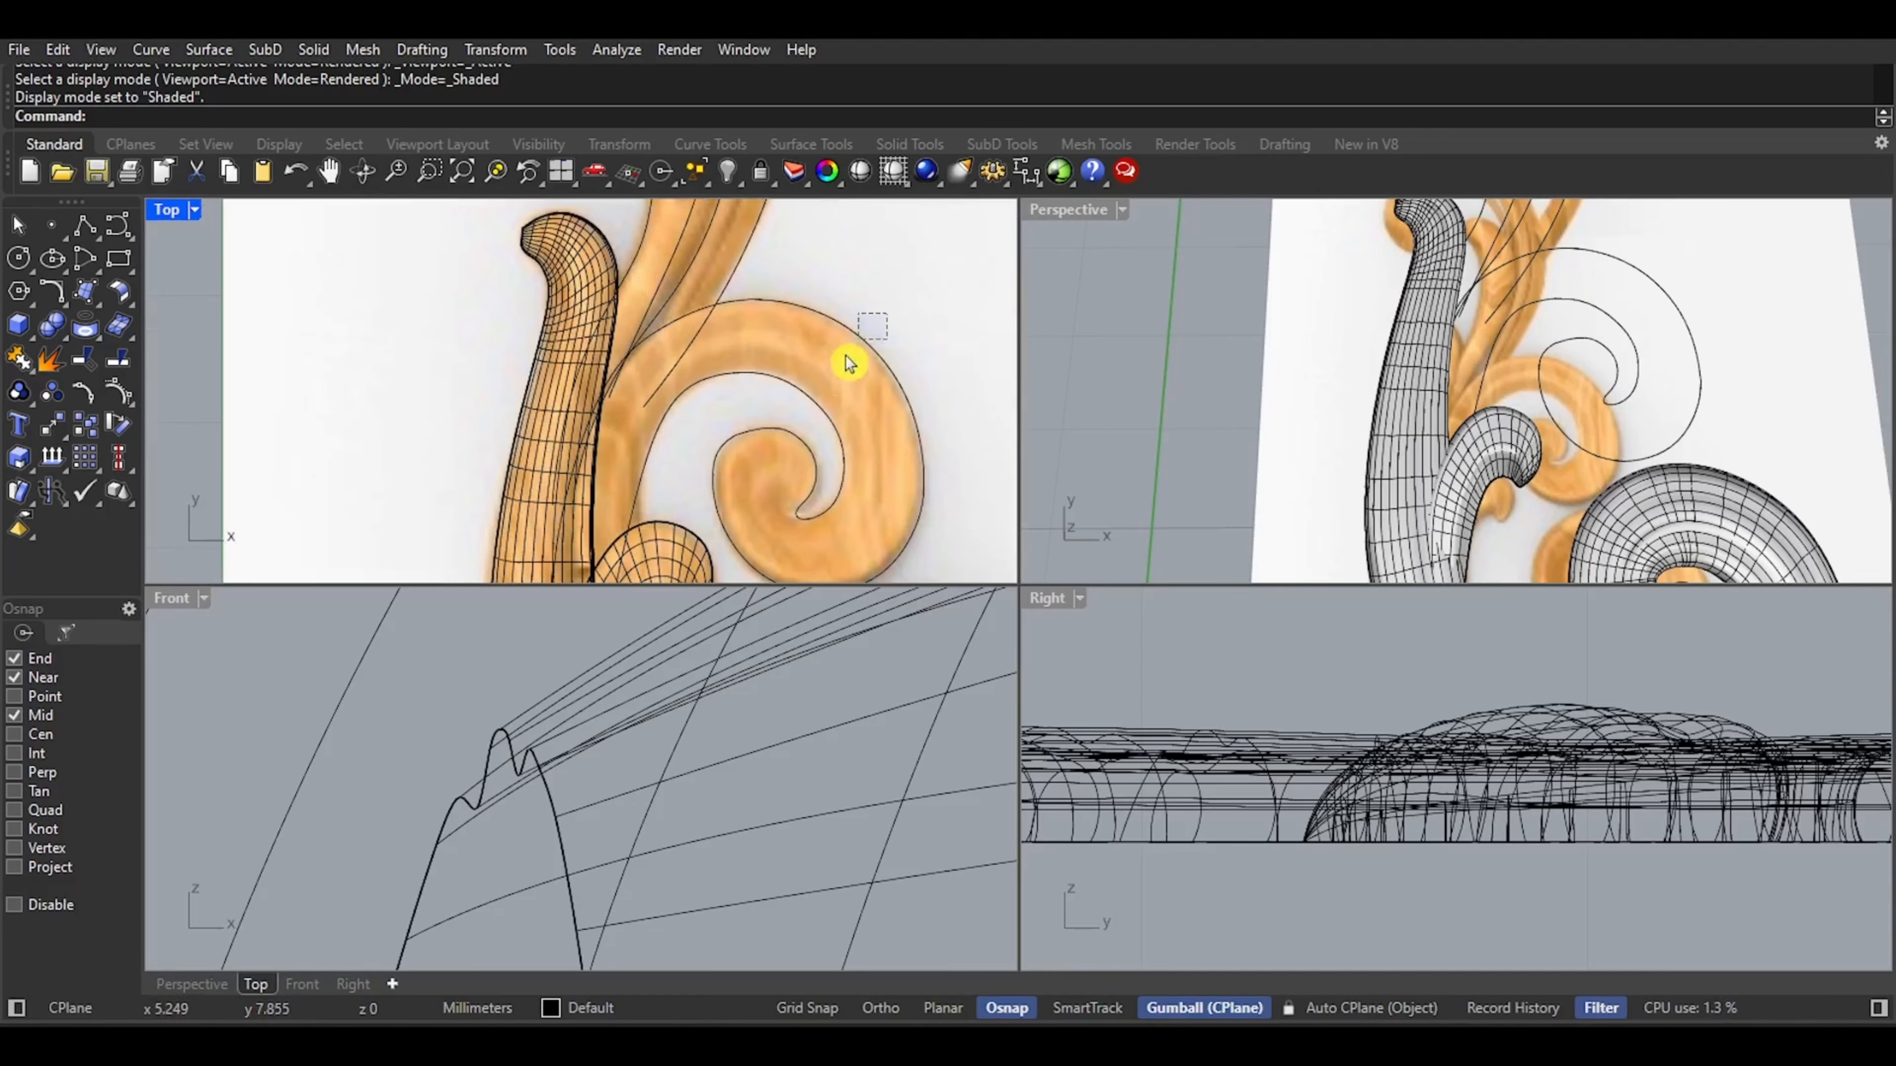
left_click_drag(848, 364, 792, 440)
scroll(381, 446, "down", 6)
scroll(559, 379, "up", 11)
right_click_drag(579, 508, 568, 467)
scroll(570, 472, "up", 3)
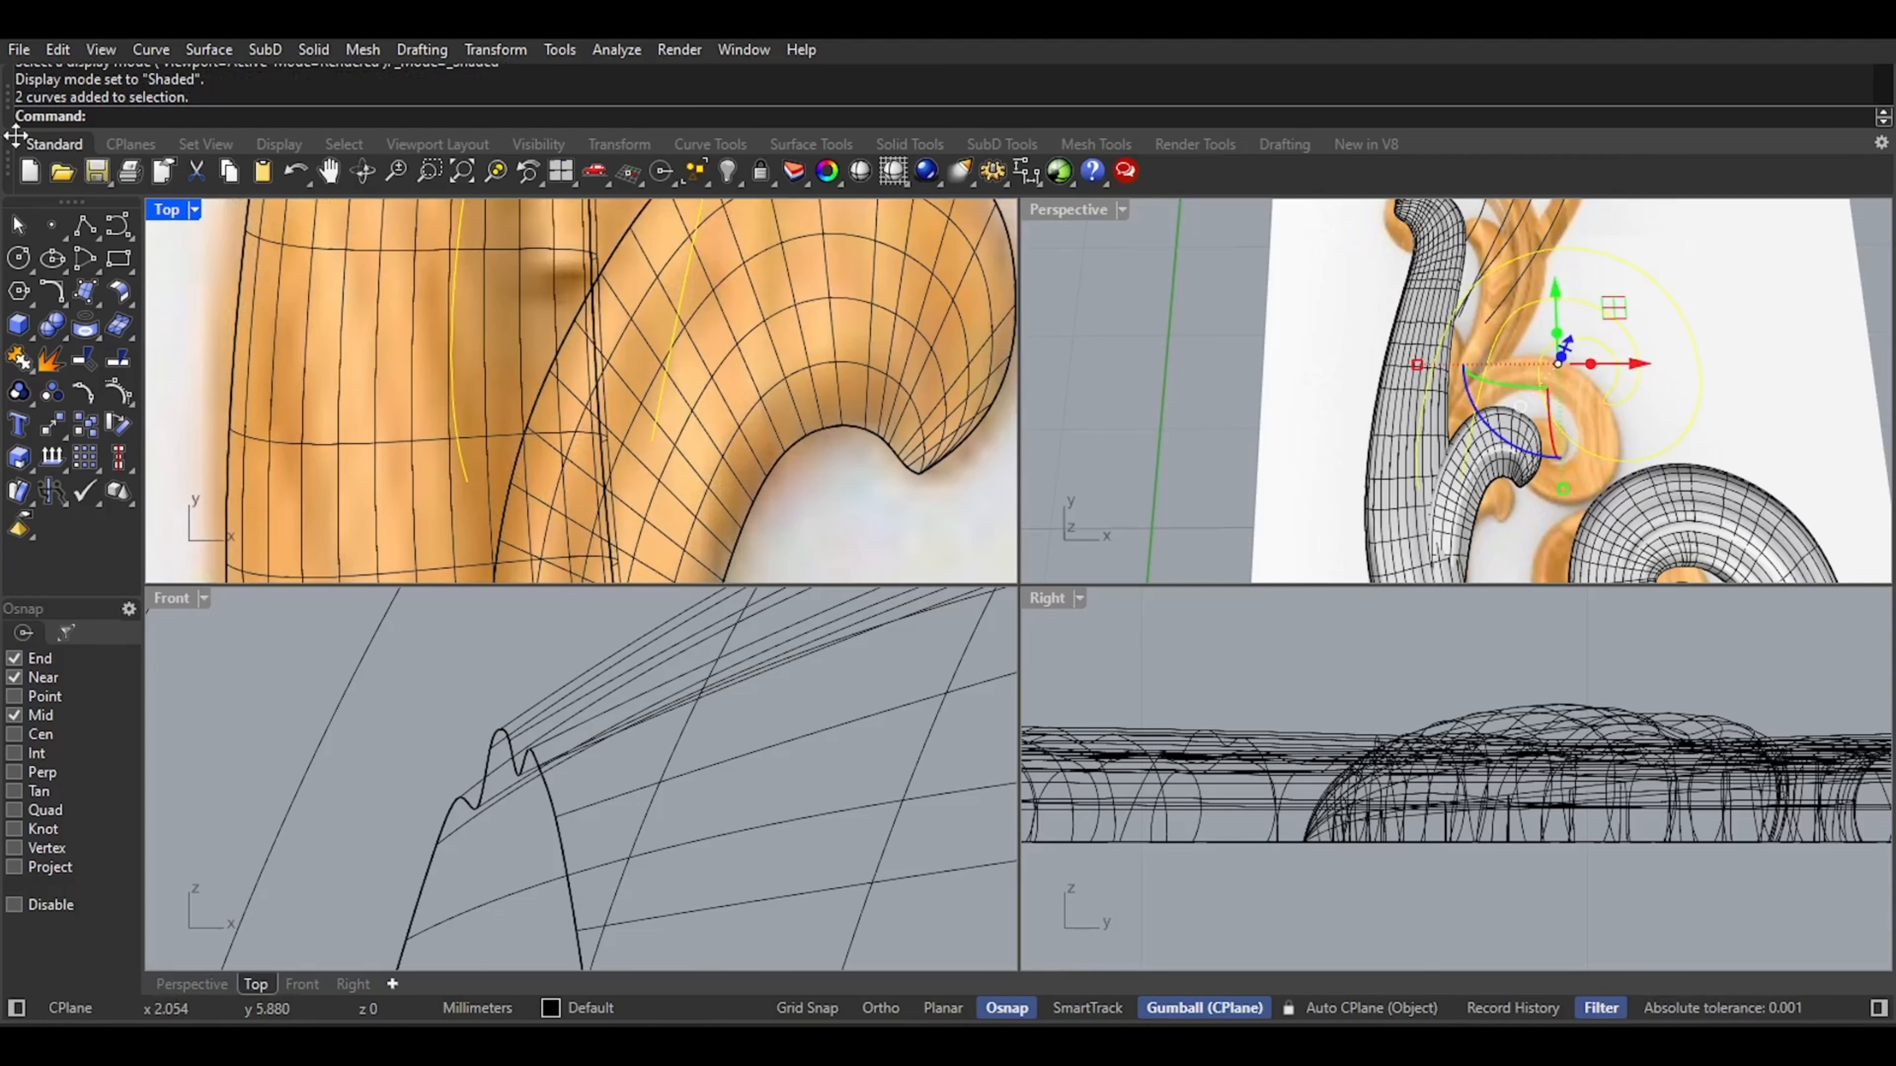
left_click(118, 225)
scroll(411, 461, "up", 3)
left_click(411, 461)
scroll(679, 426, "up", 4)
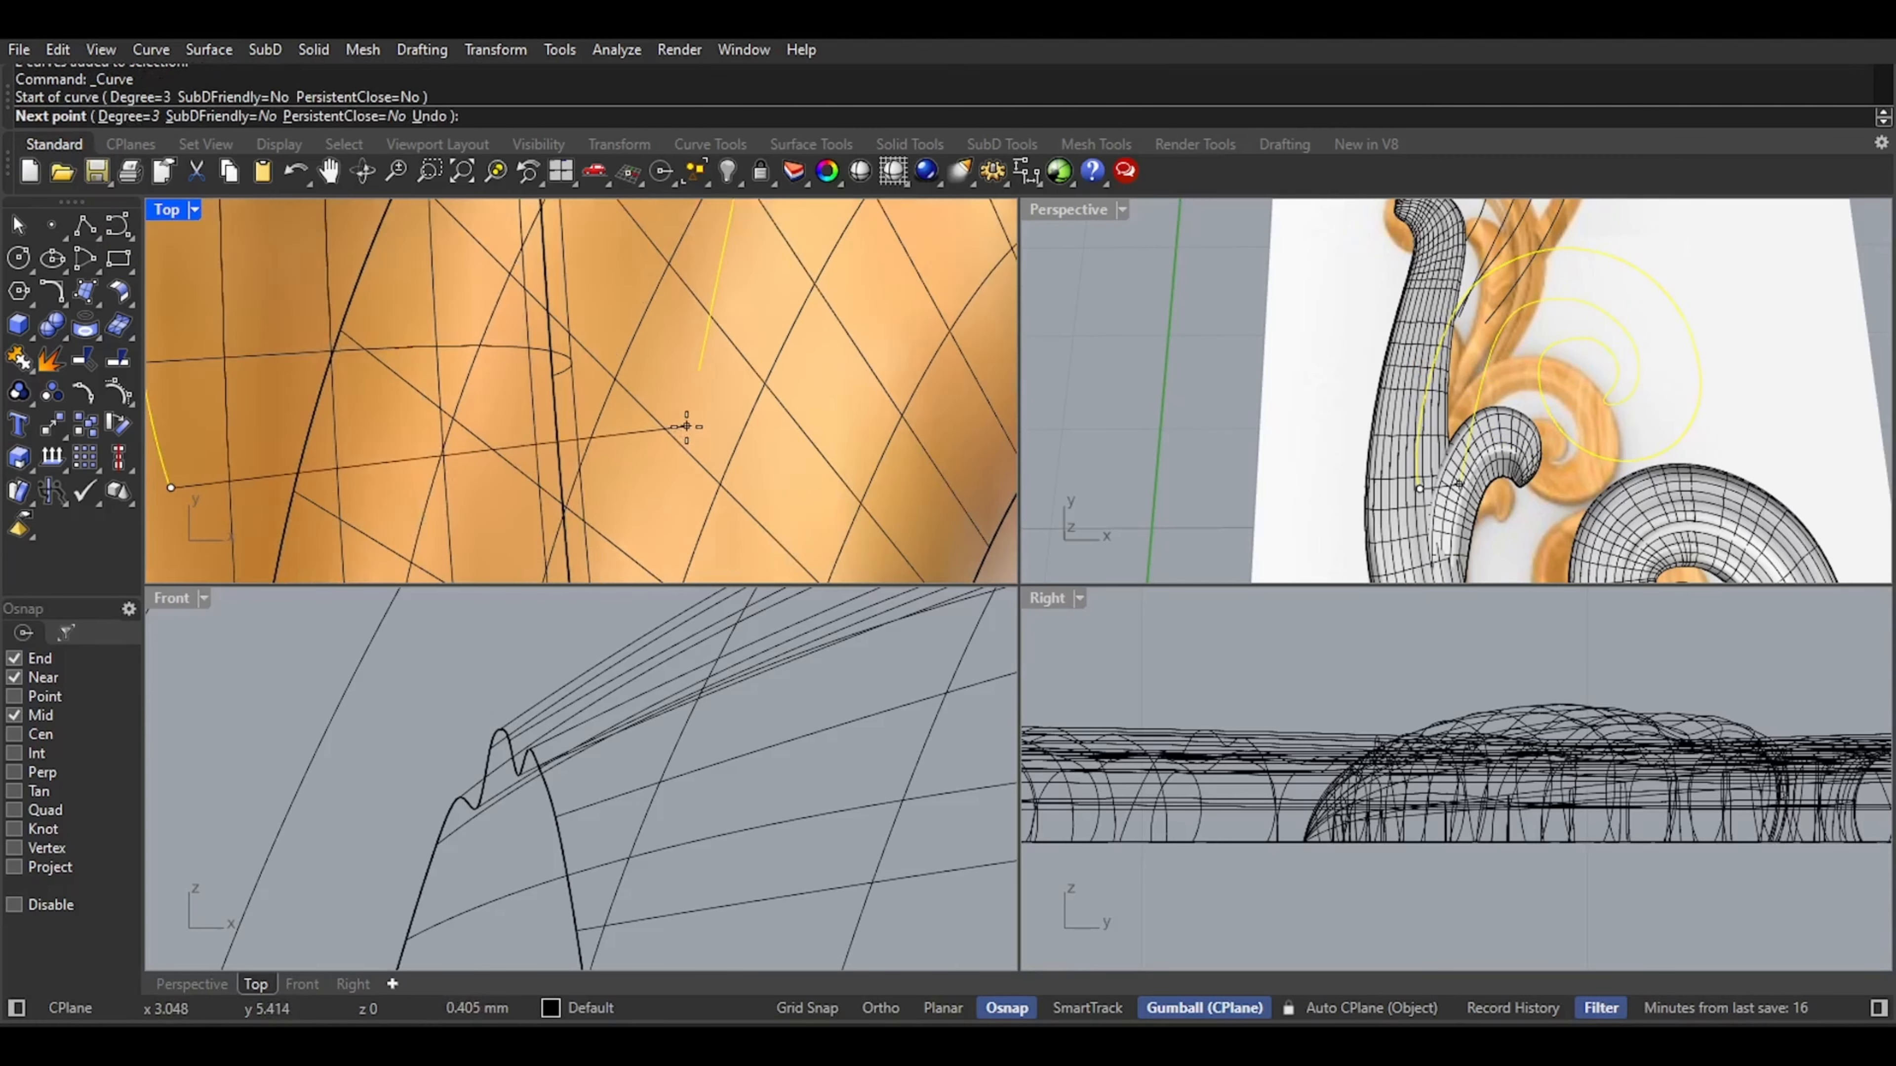
left_click(701, 372)
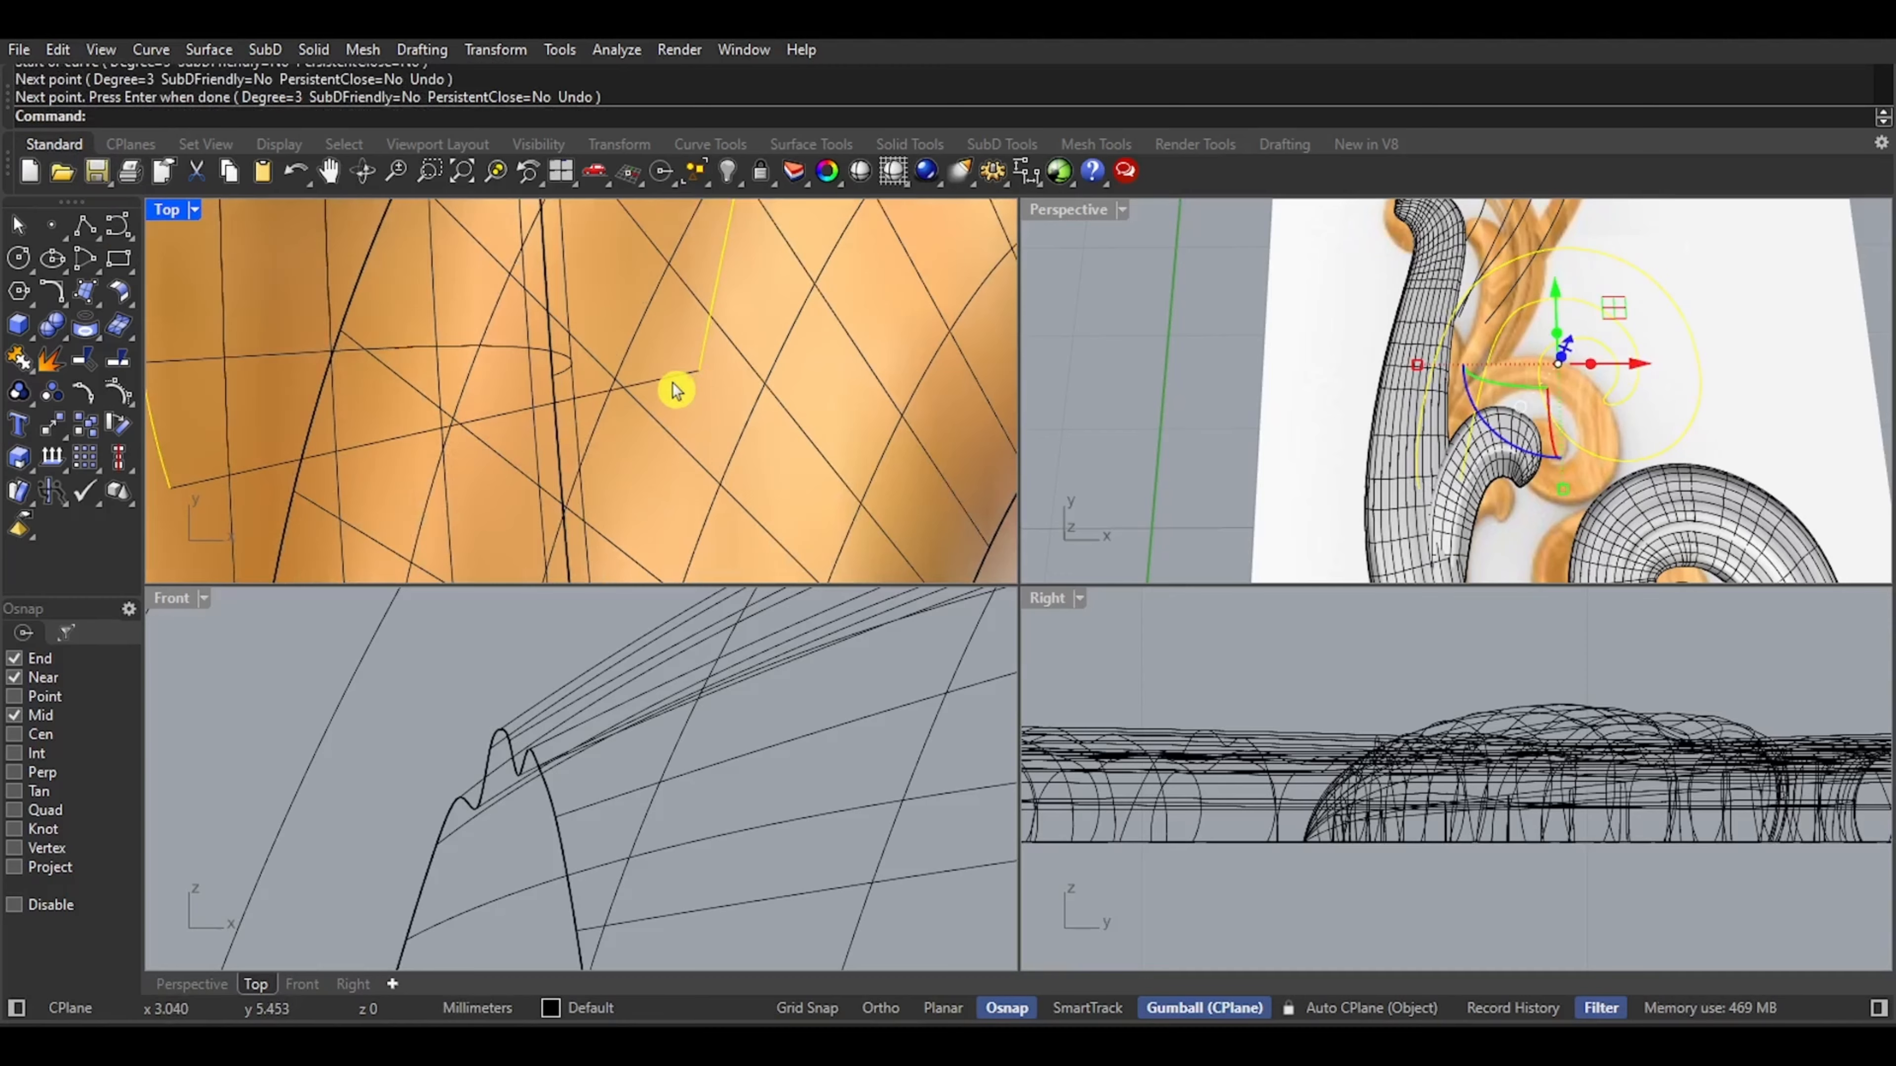
right_click(669, 390)
key("Delete")
Draw a straight horizontal curve from the inner spiral edge's lower end across to the outer spiral edge in the top view
right_click(675, 378)
left_click(700, 370)
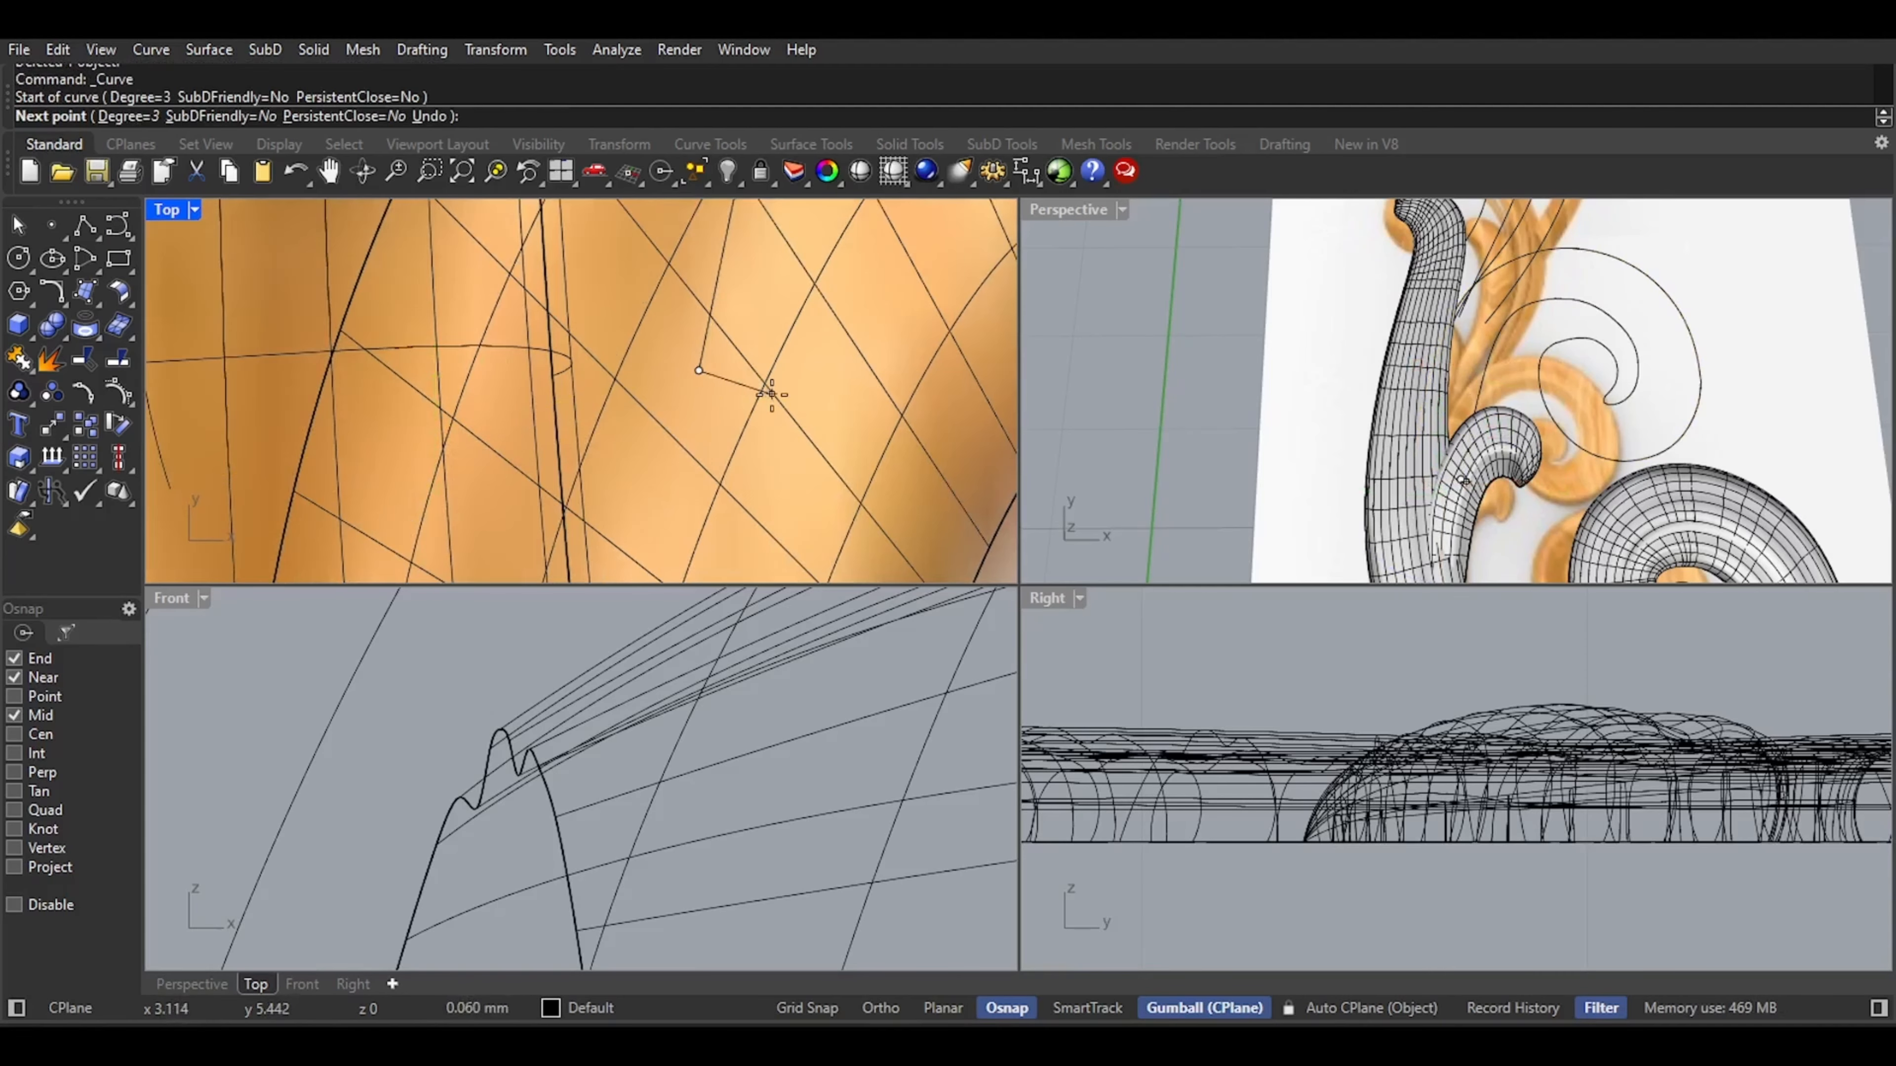
right_click_drag(329, 371, 520, 381)
scroll(521, 380, "up", 2)
left_click(294, 381)
right_click(296, 398)
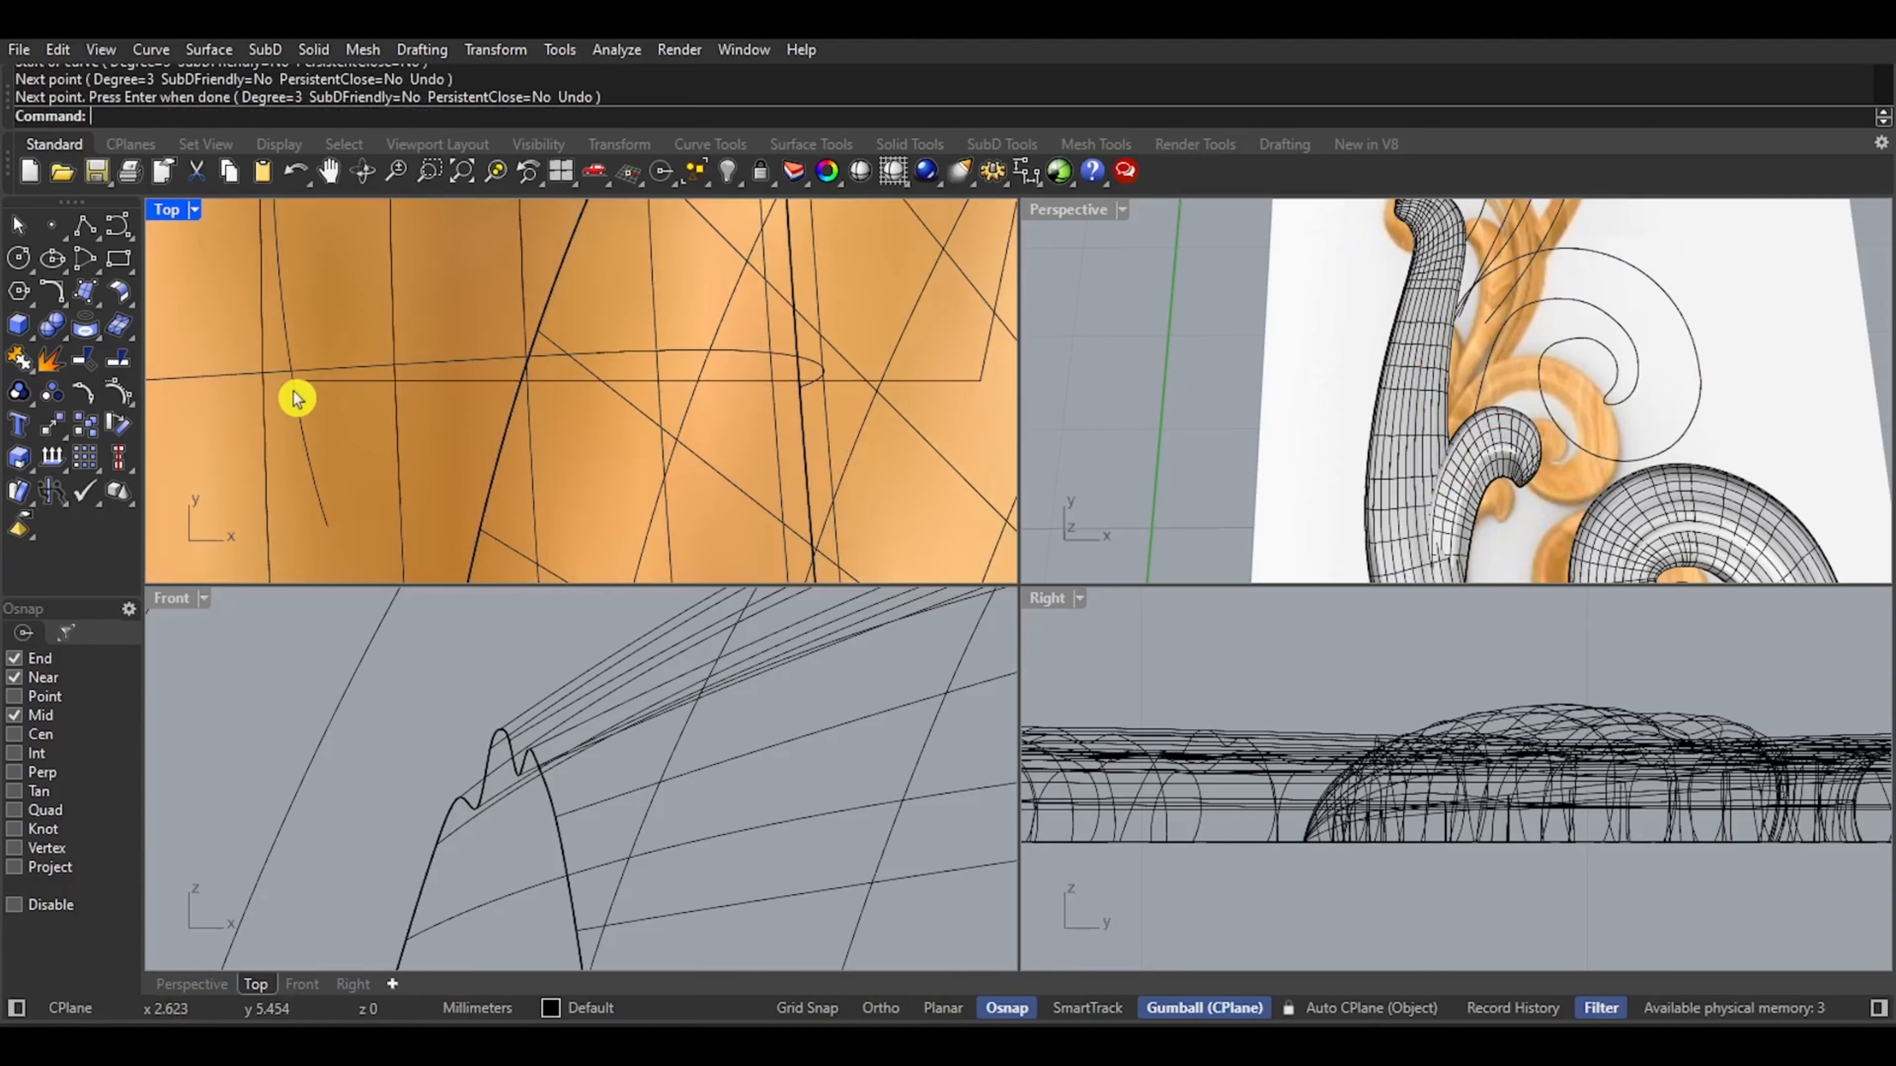
Trim off the outer spiral edge's excess below the connecting line, and check the line by selecting it
left_click_drag(306, 383, 286, 417)
key("ctrl+t")
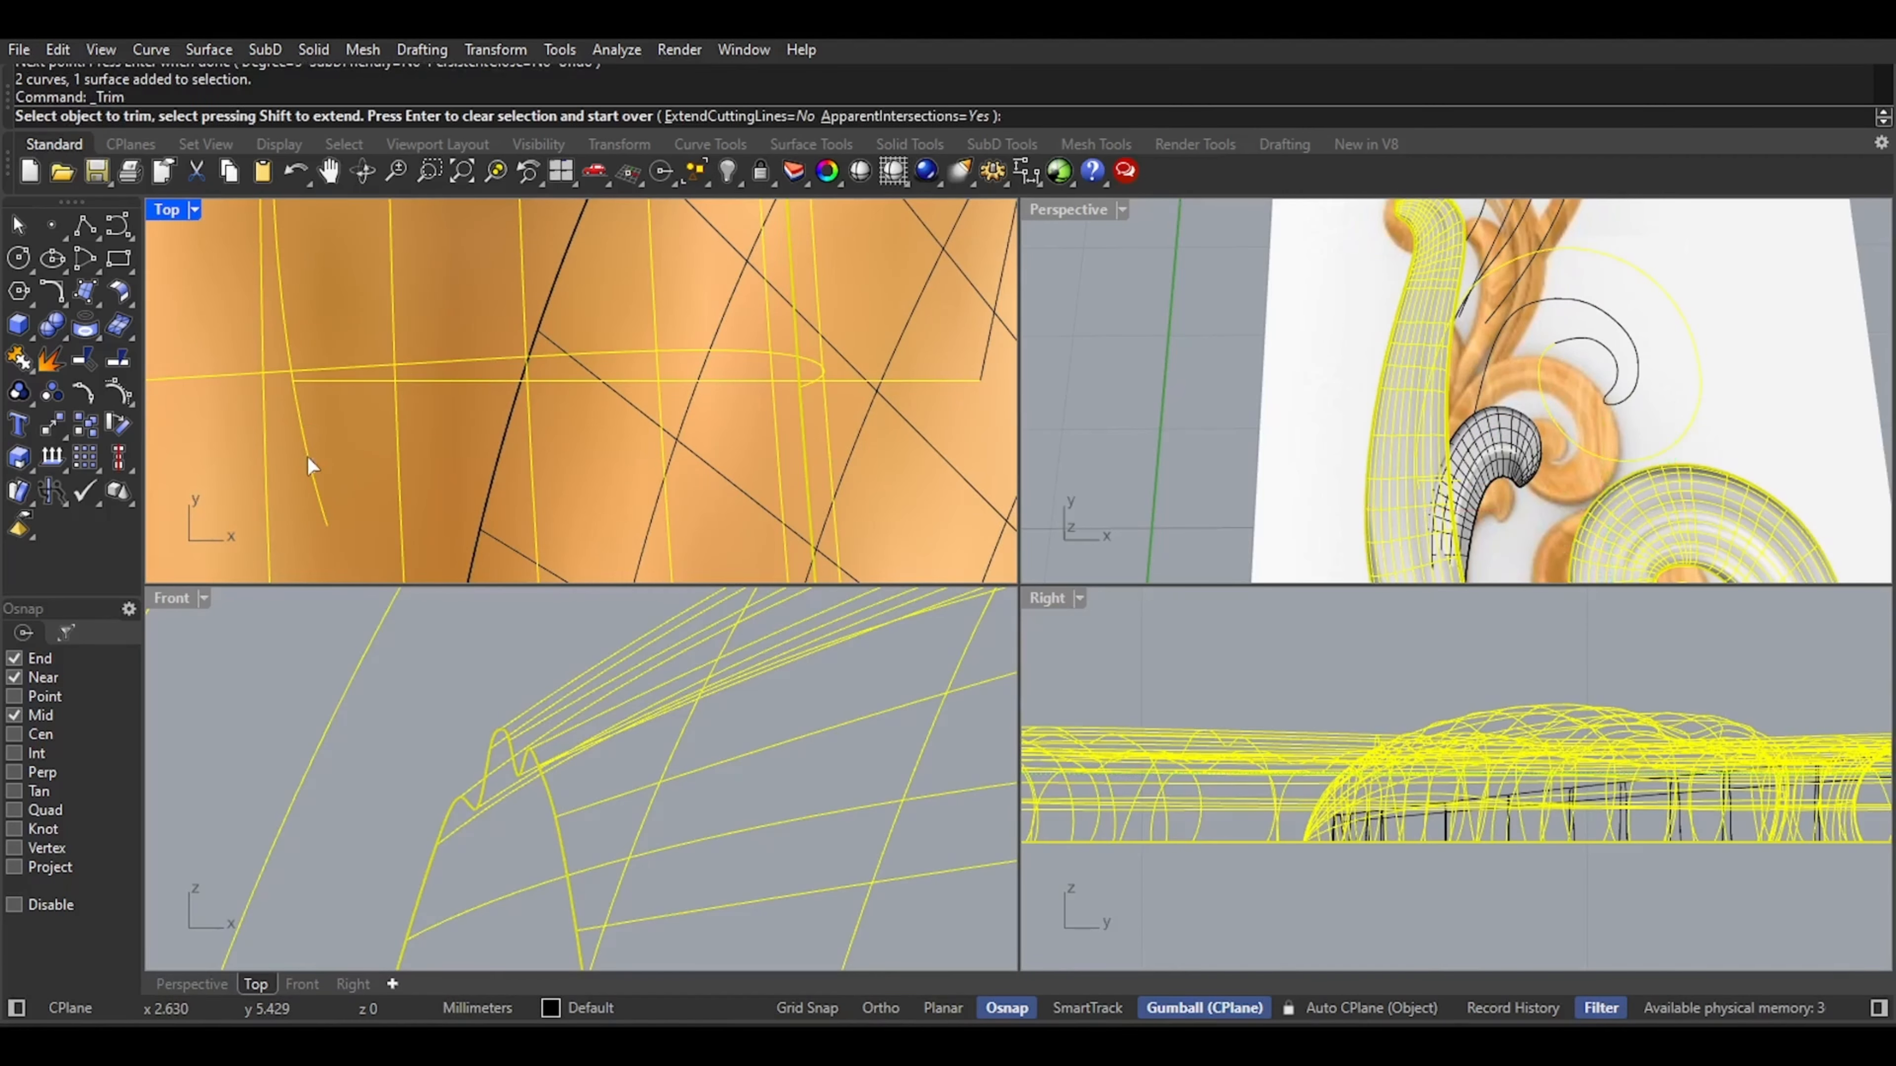
left_click(311, 464)
right_click(325, 467)
scroll(426, 399, "down", 4)
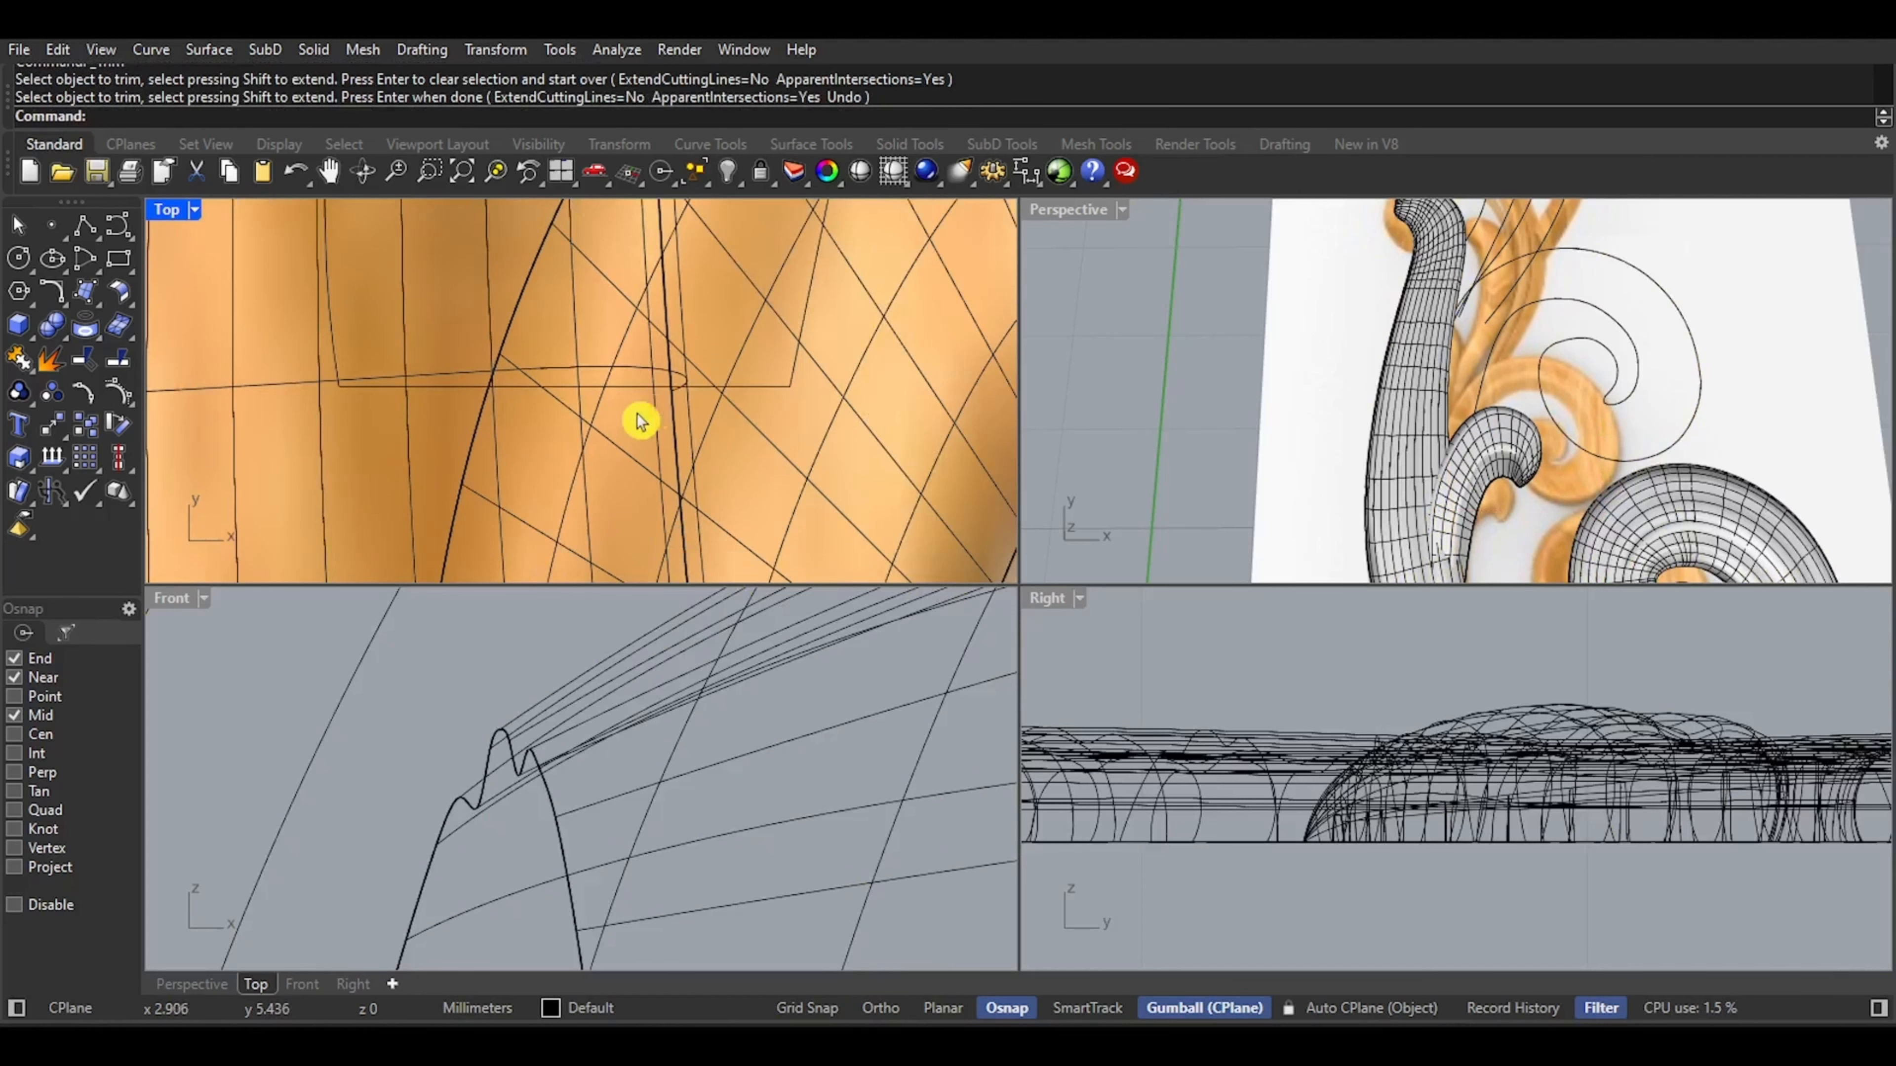
scroll(751, 387, "down", 1)
left_click(757, 387)
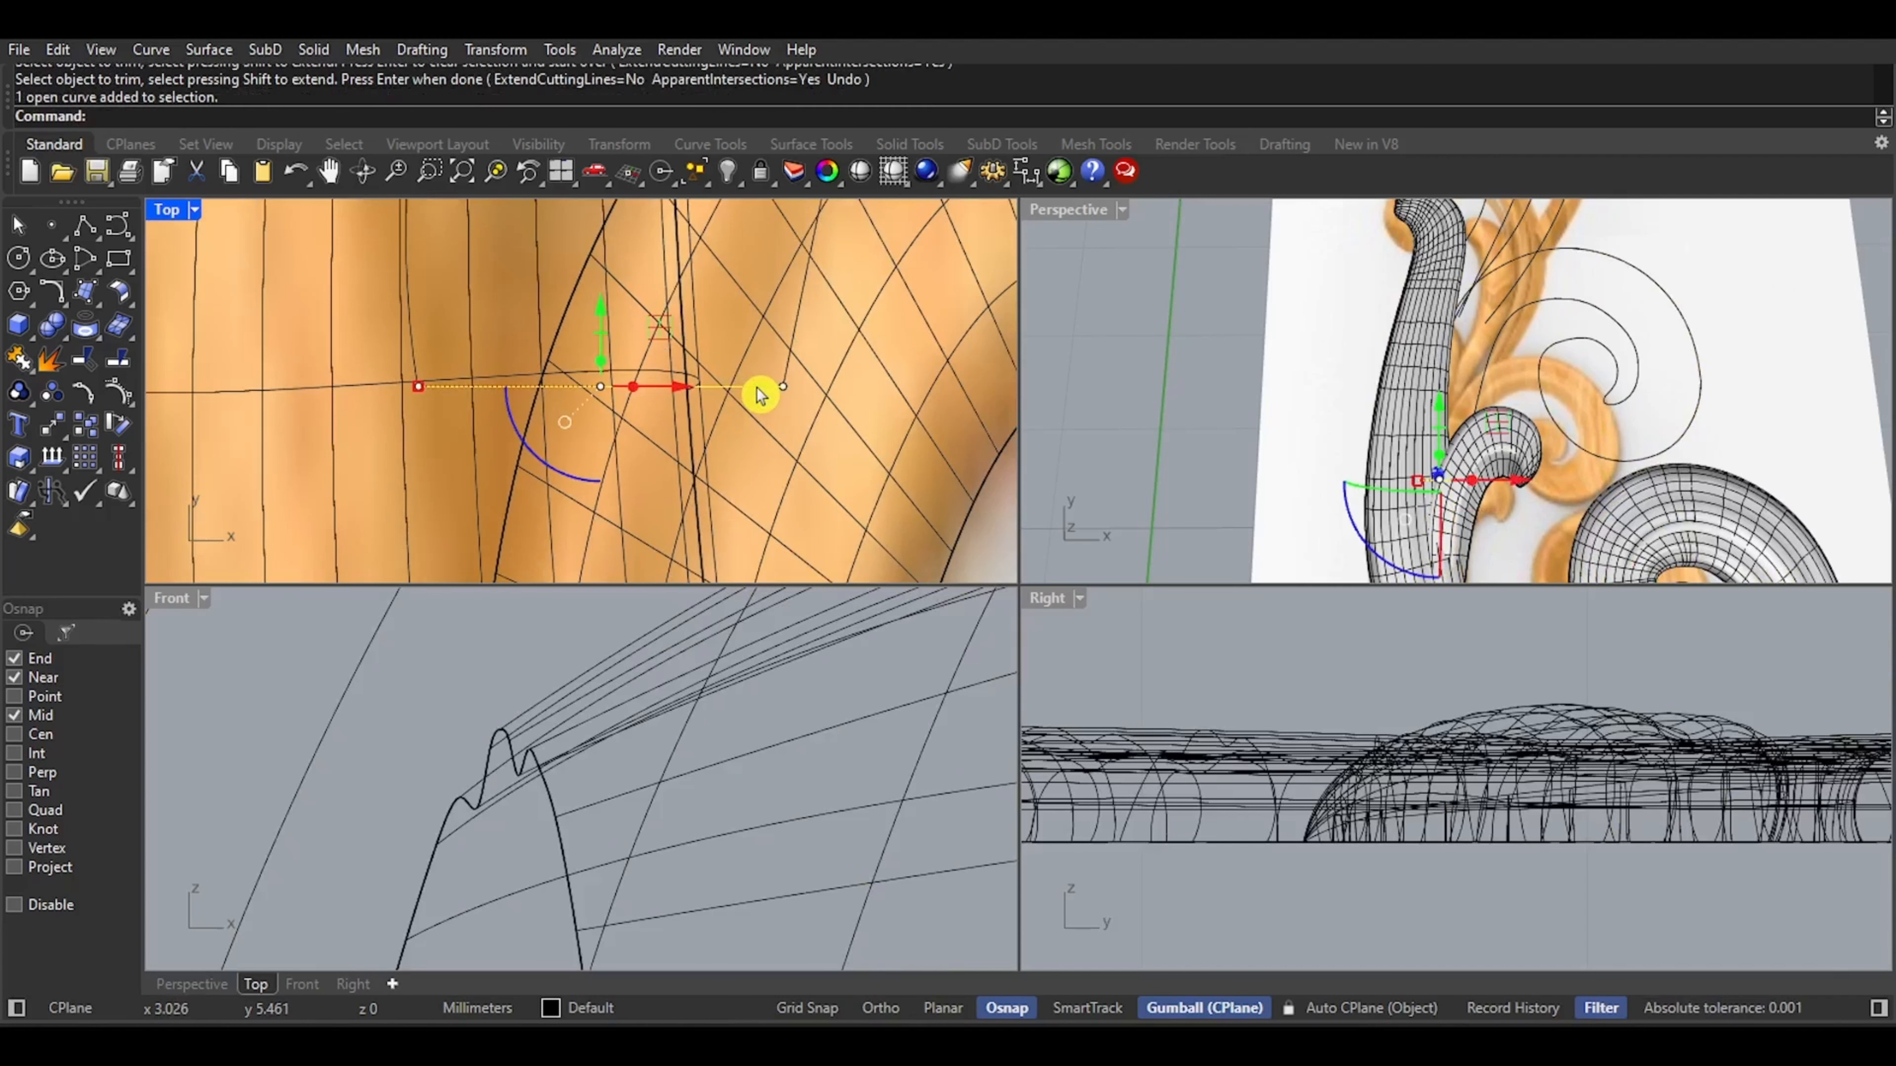
left_click(918, 515)
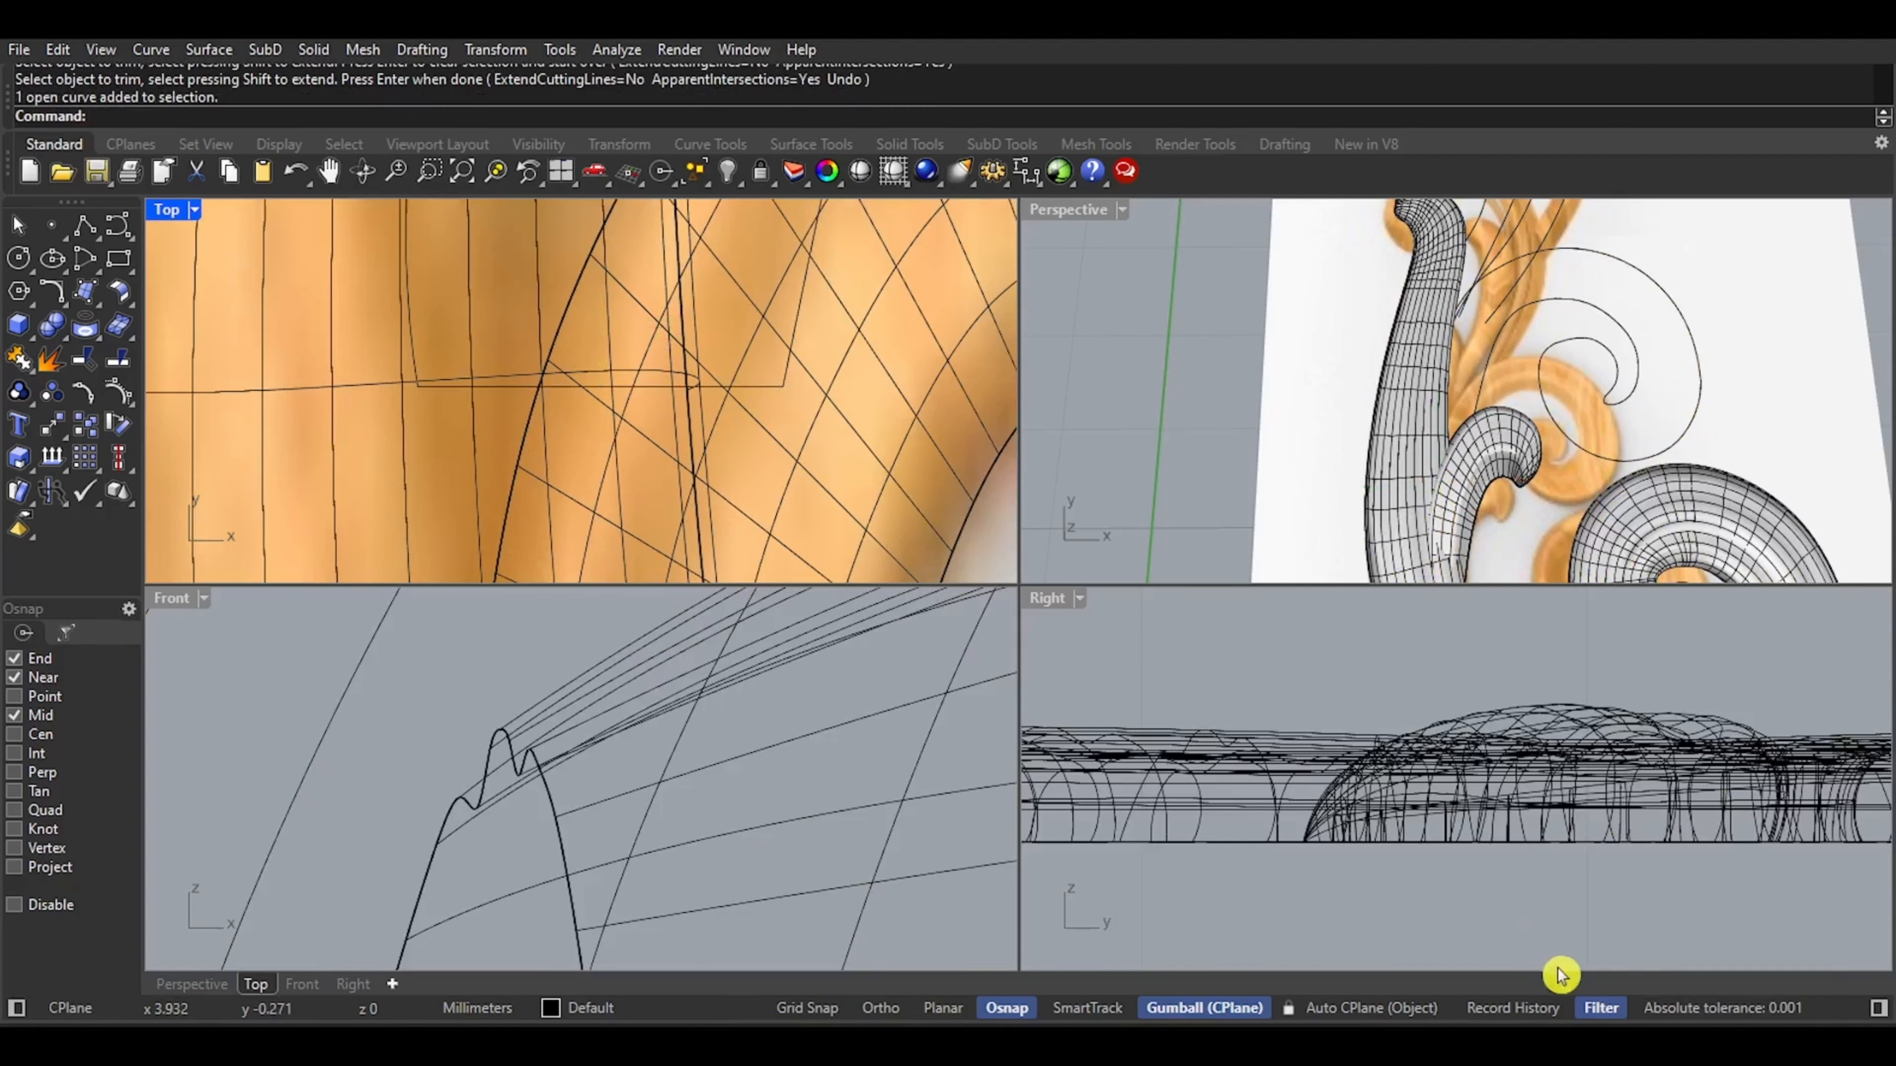
With Record History on, set up a Sweep 2 Rails along the spiral's two edge curves using the connecting line as shape
left_click(209, 49)
left_click(317, 157)
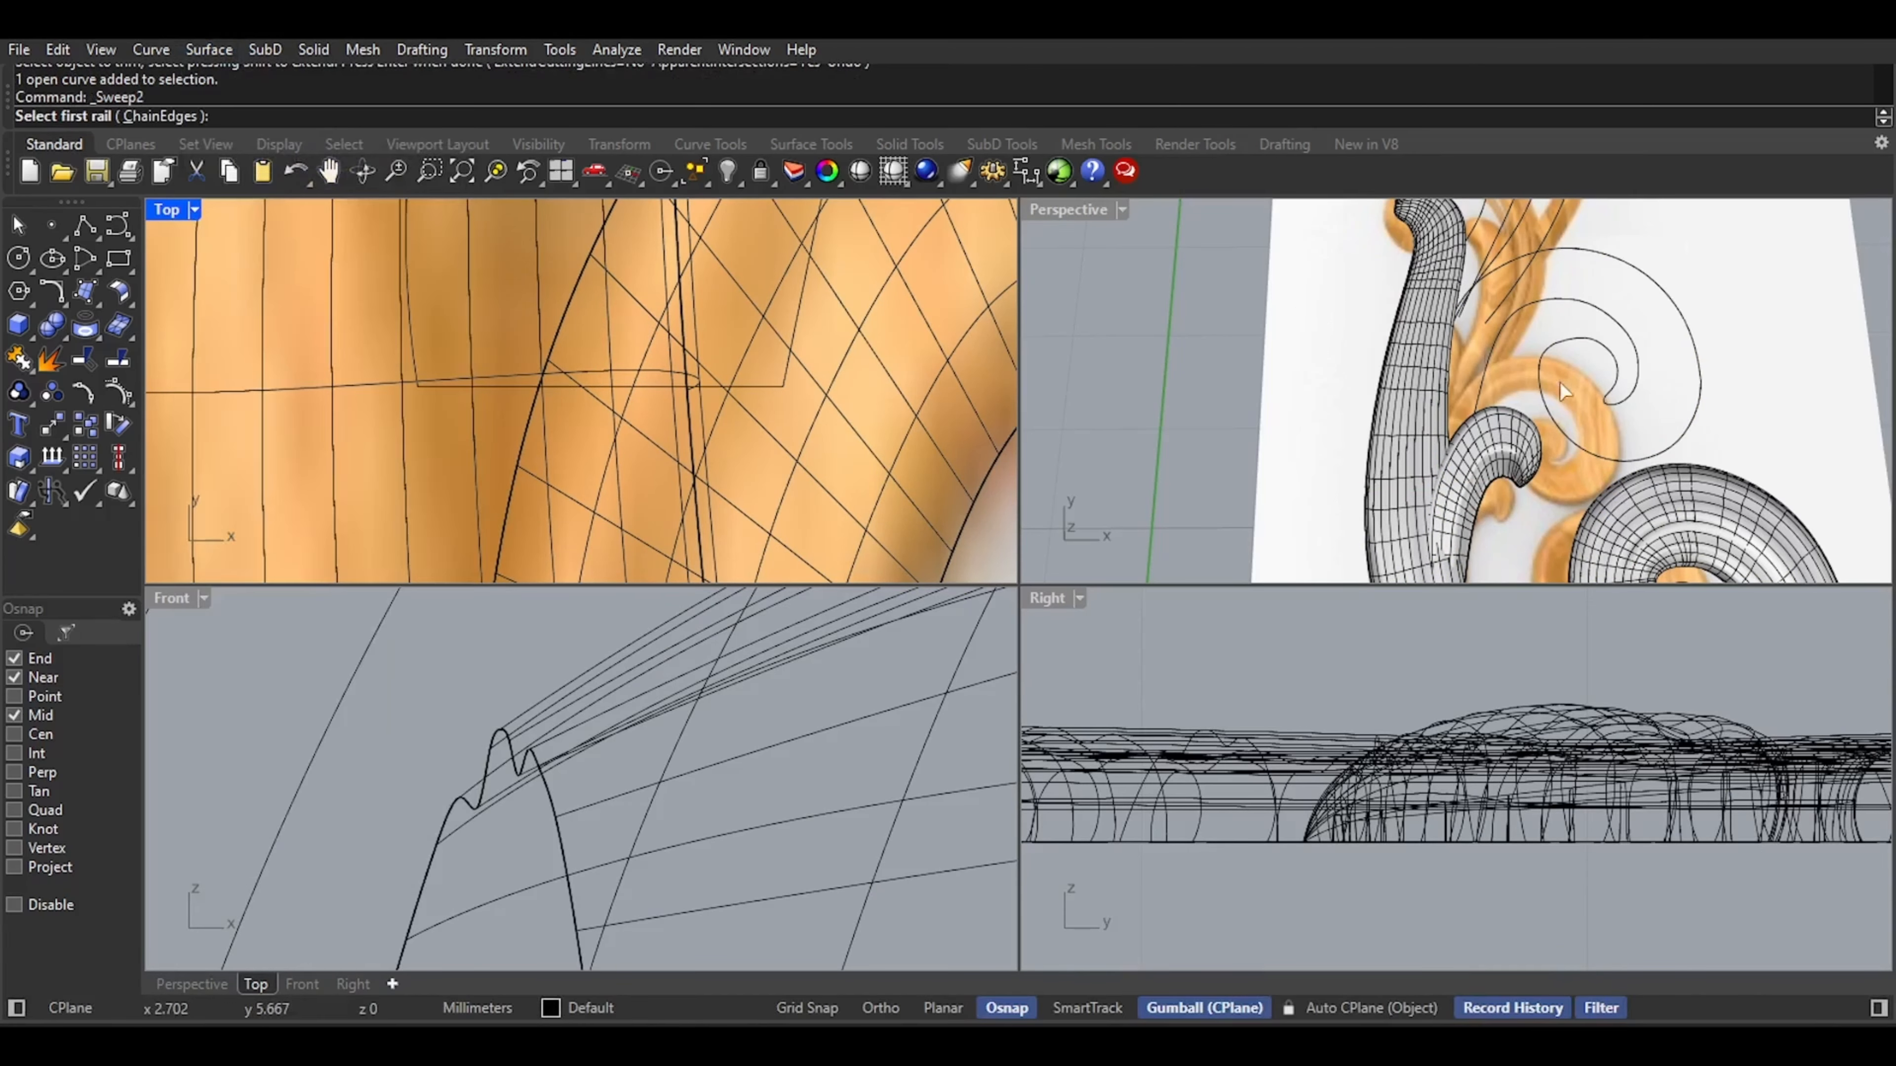
left_click(1595, 450)
left_click(1592, 347)
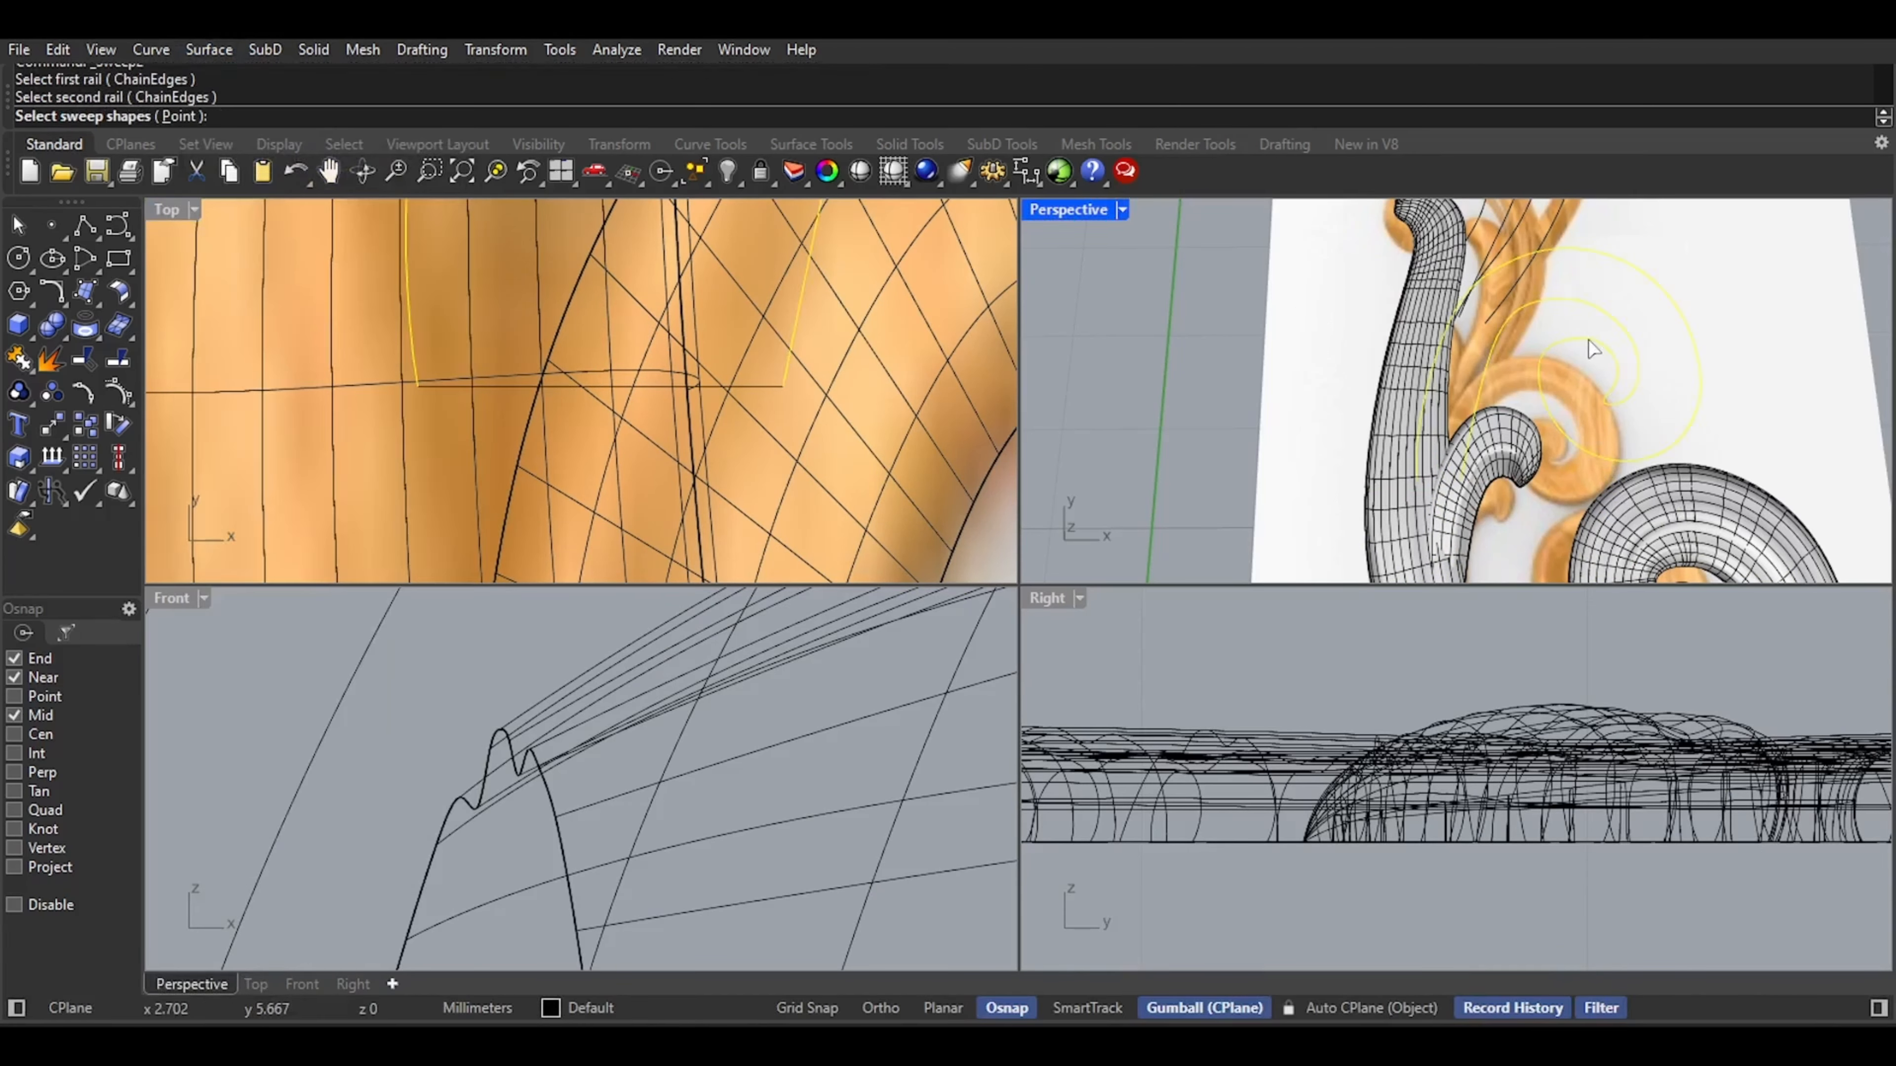
left_click(663, 390)
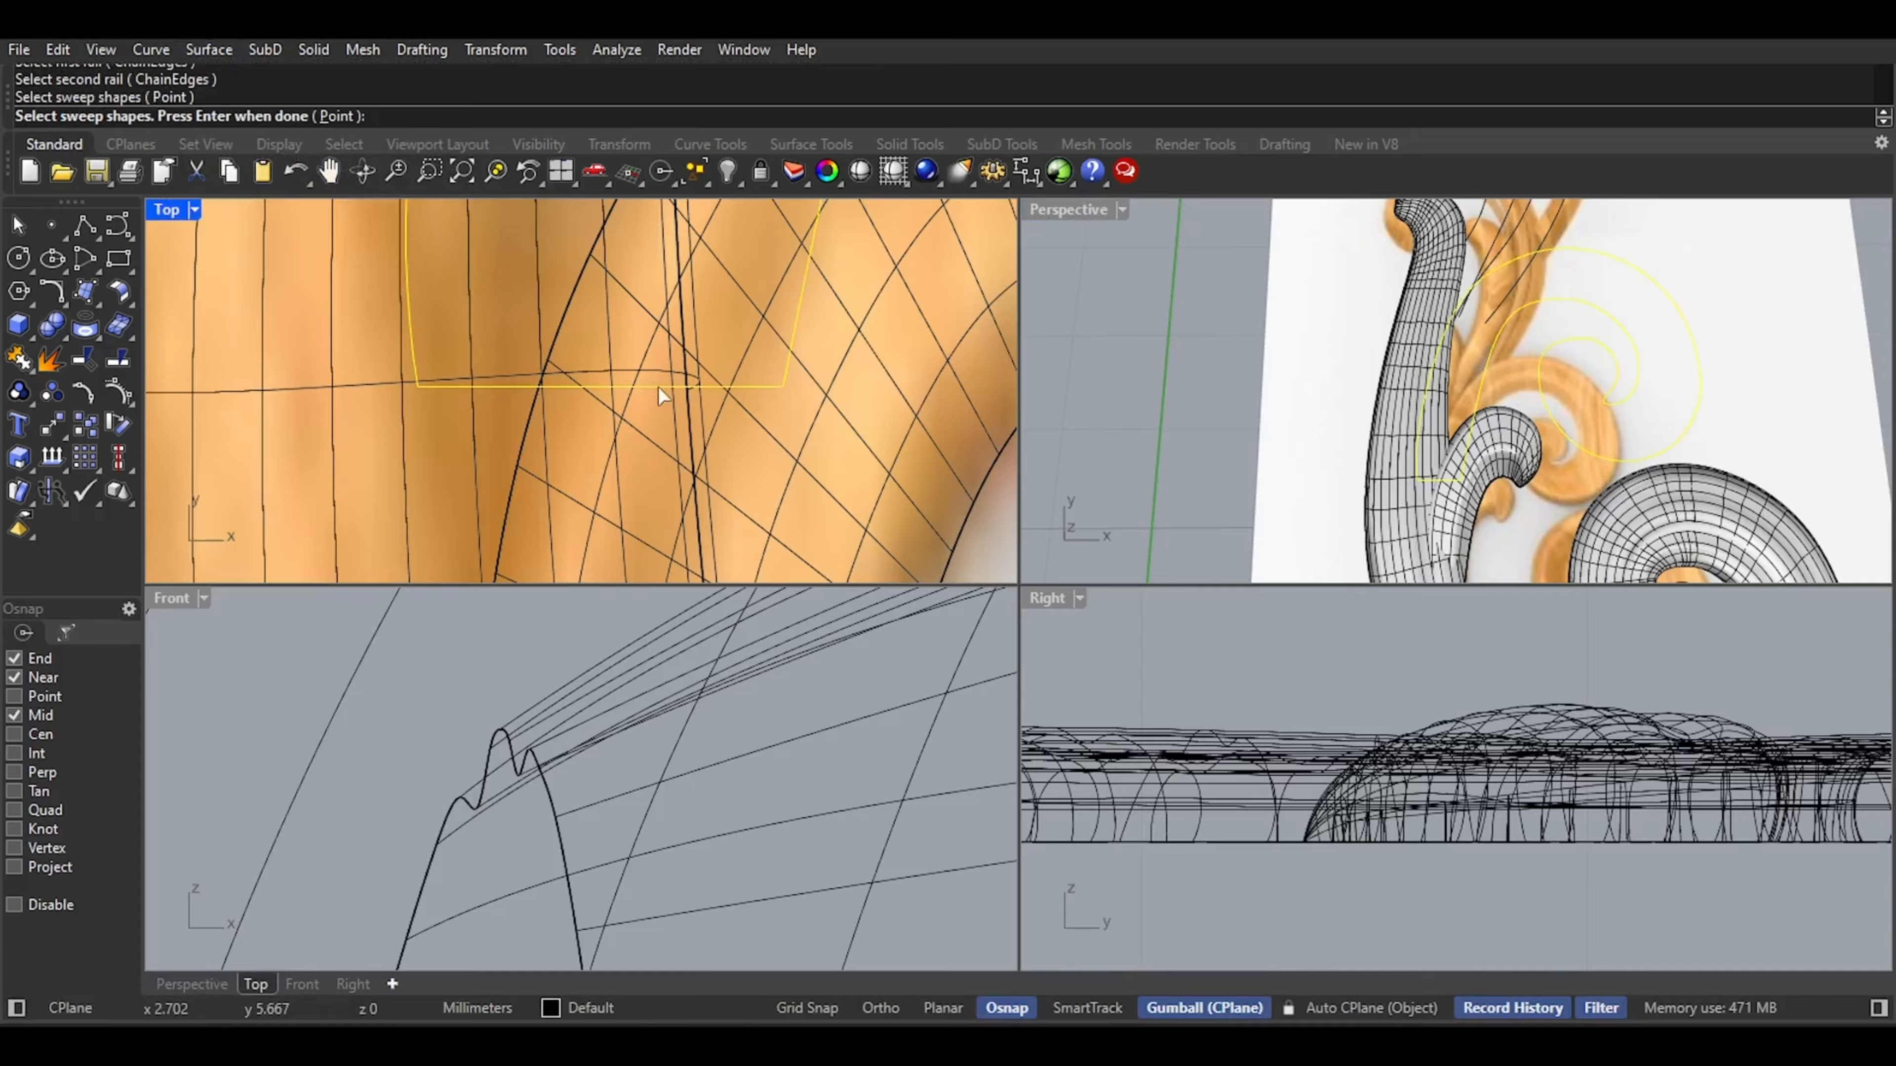
key("Return")
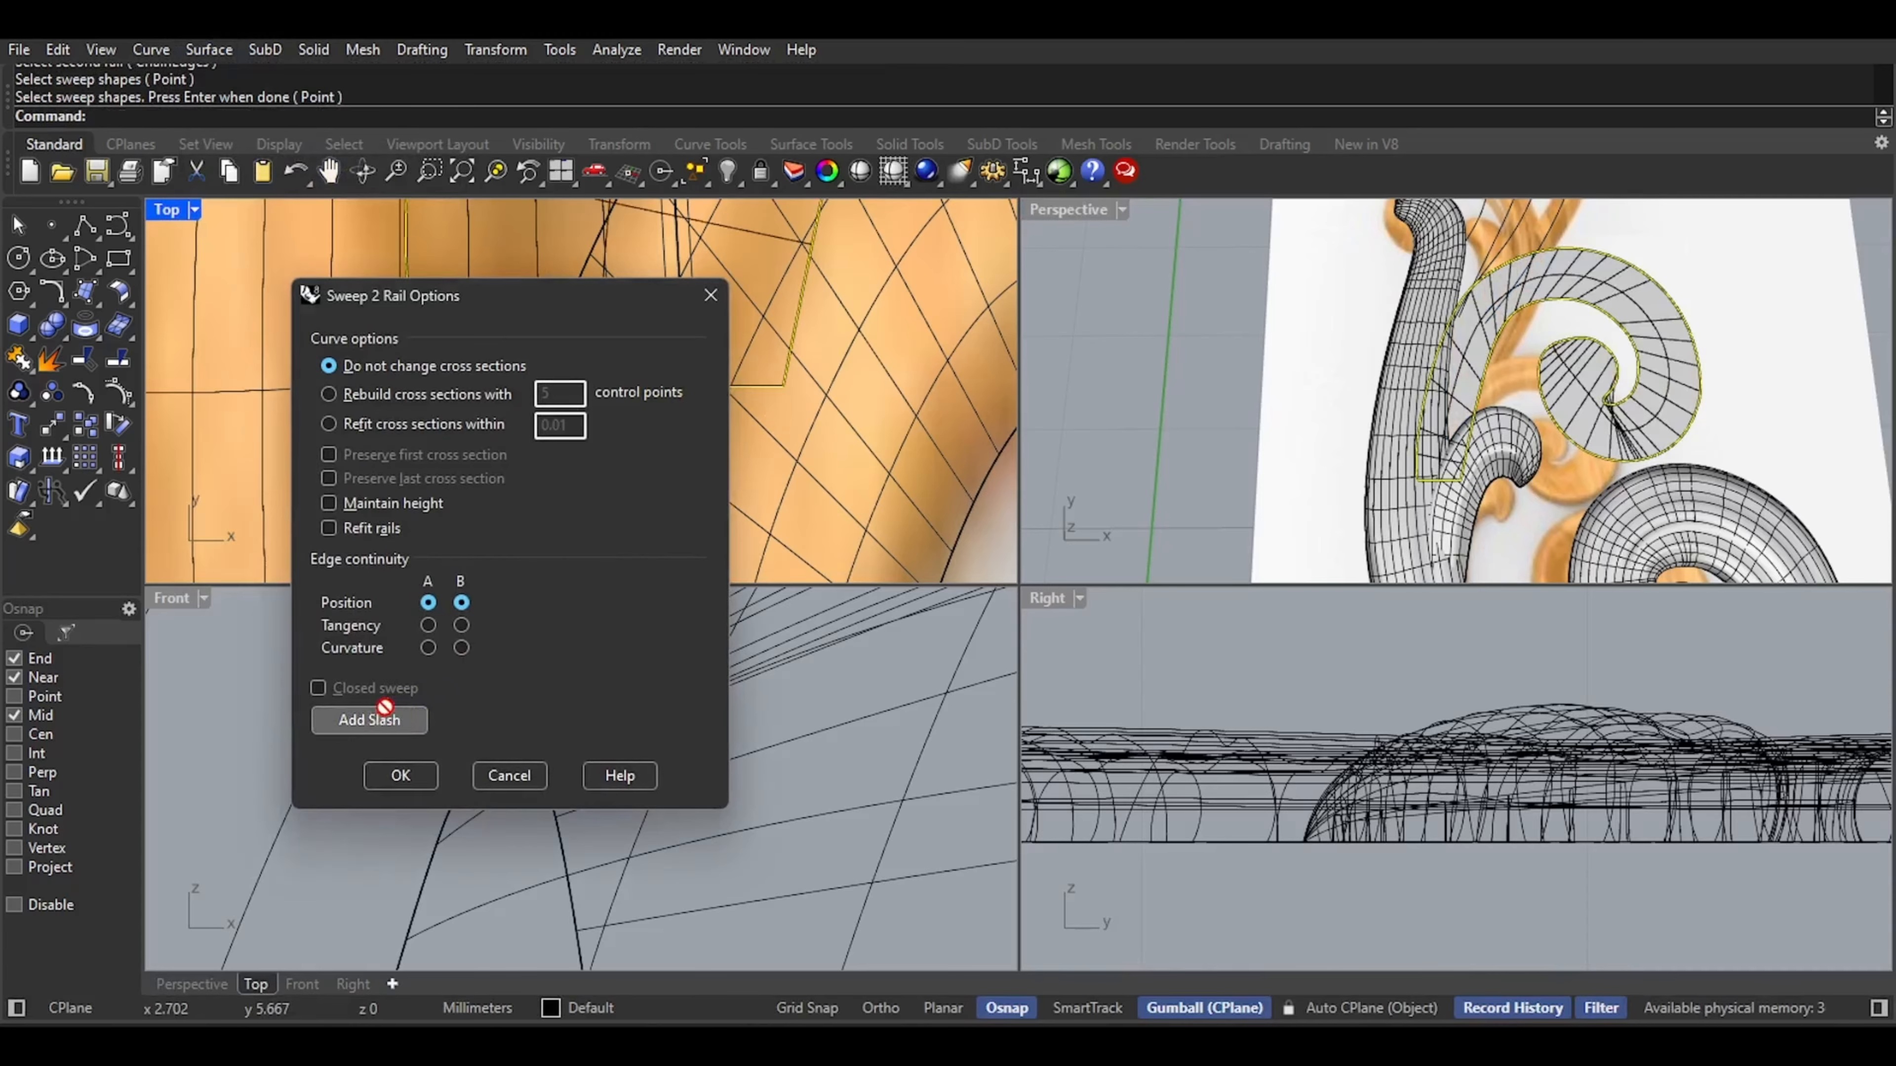
Start adding slashes to the sweep in the maximized top view, and join the rails with two slashes across the spiral's lower stem
left_click(399, 717)
scroll(439, 309, "down", 3)
right_click_drag(447, 314, 513, 411)
scroll(514, 410, "down", 2)
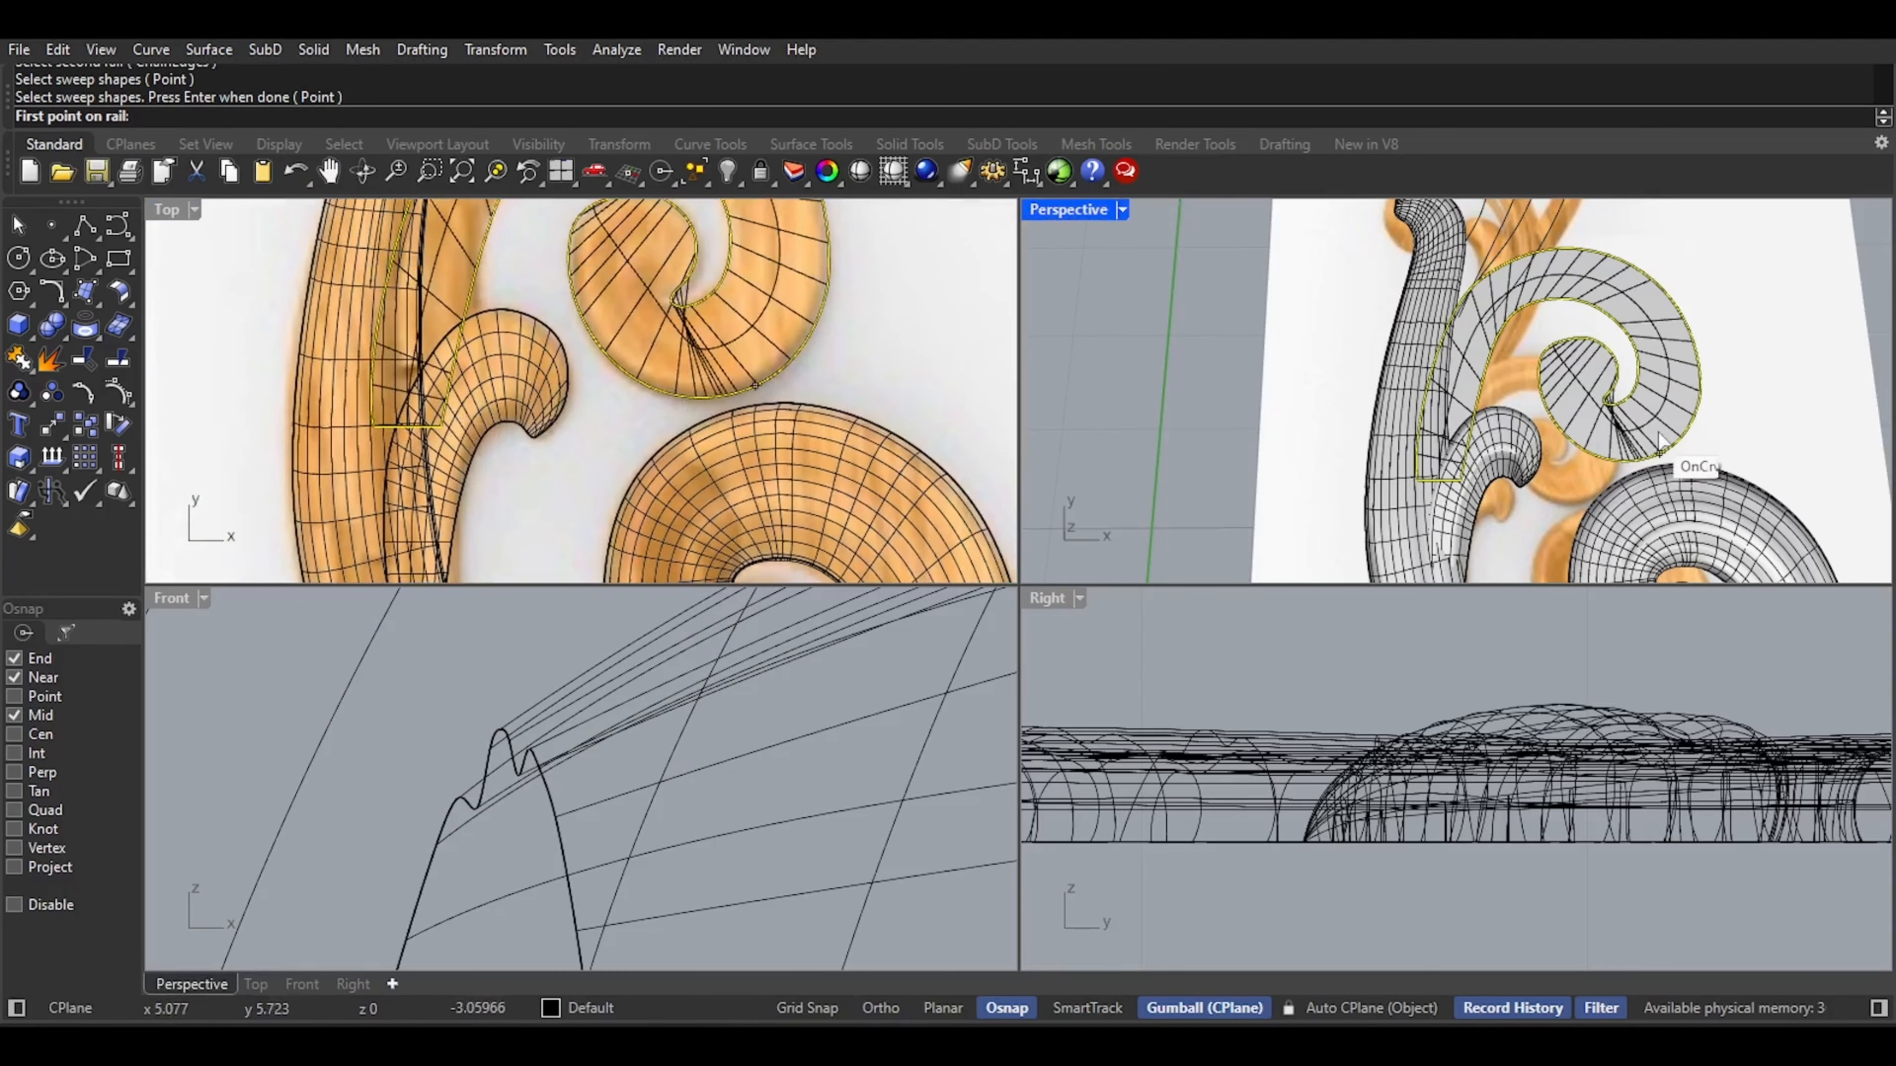
right_click_drag(520, 338, 559, 396)
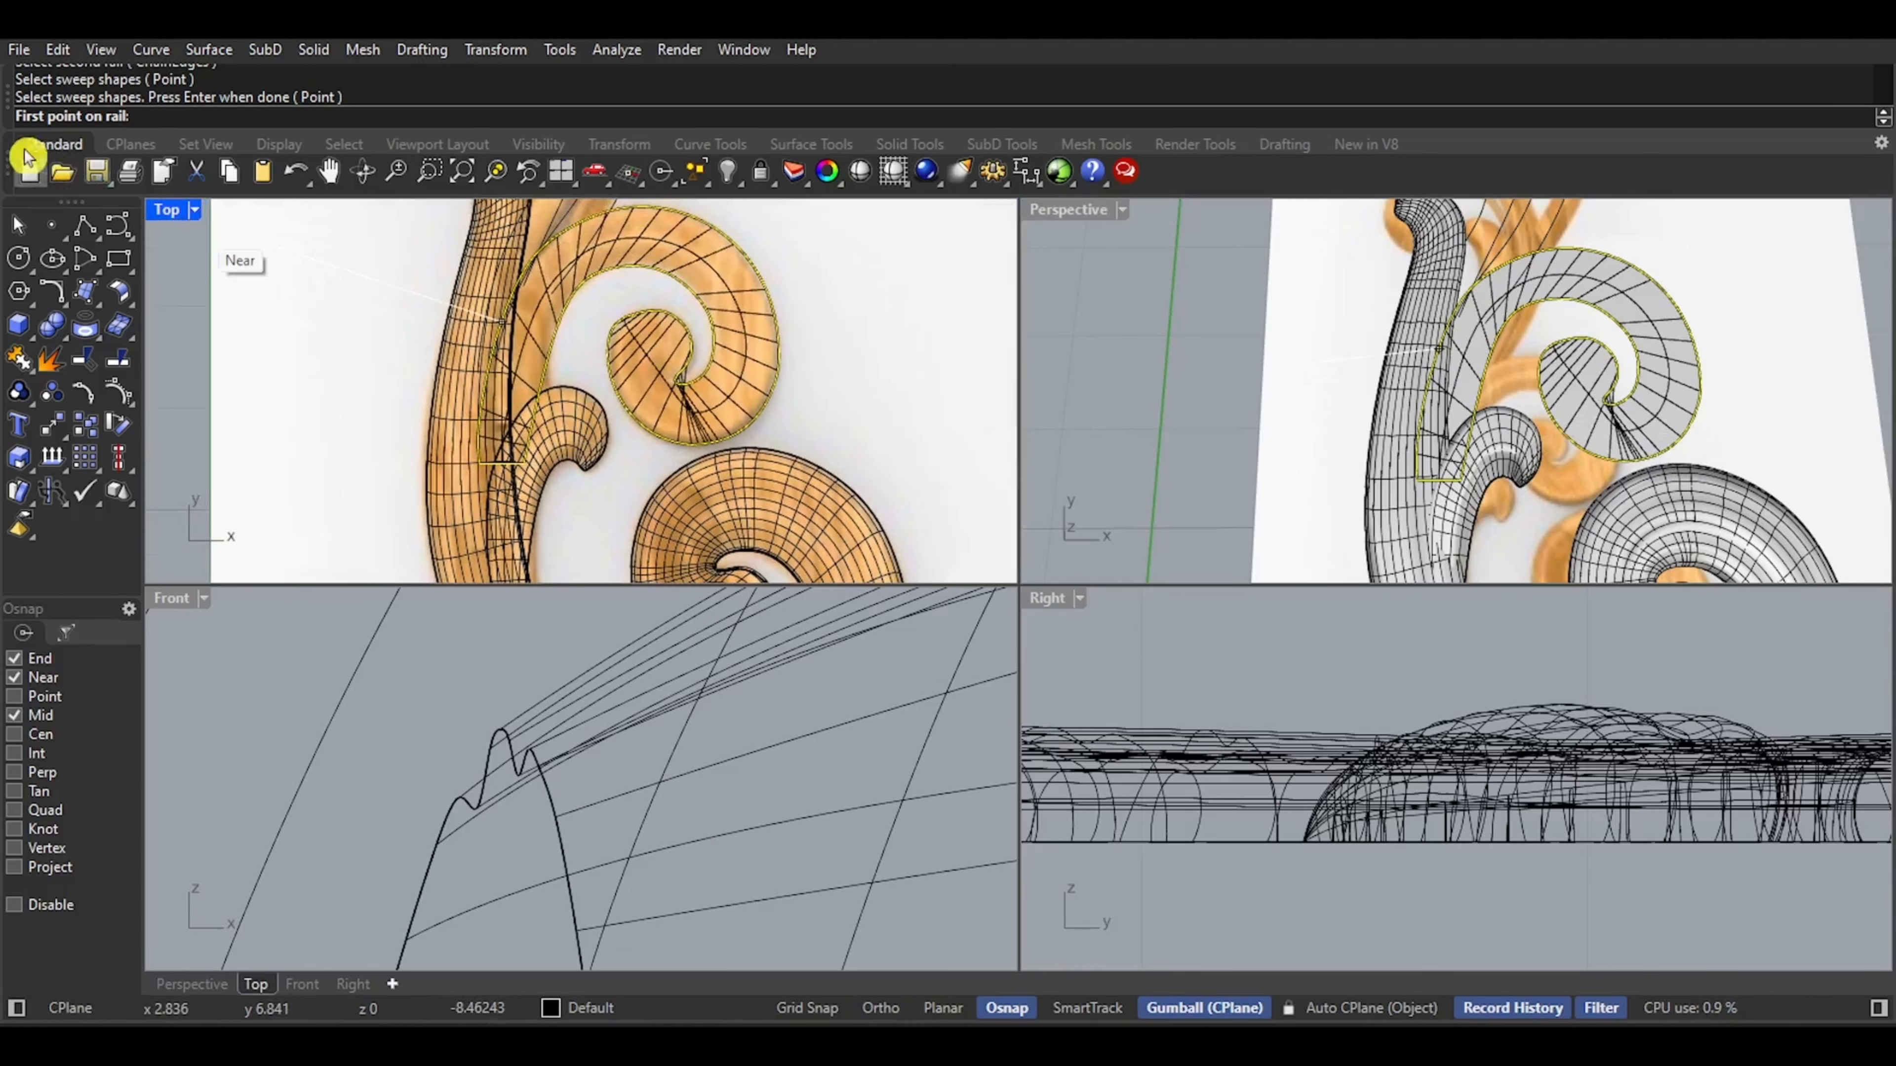
double_click(167, 211)
scroll(982, 719, "up", 3)
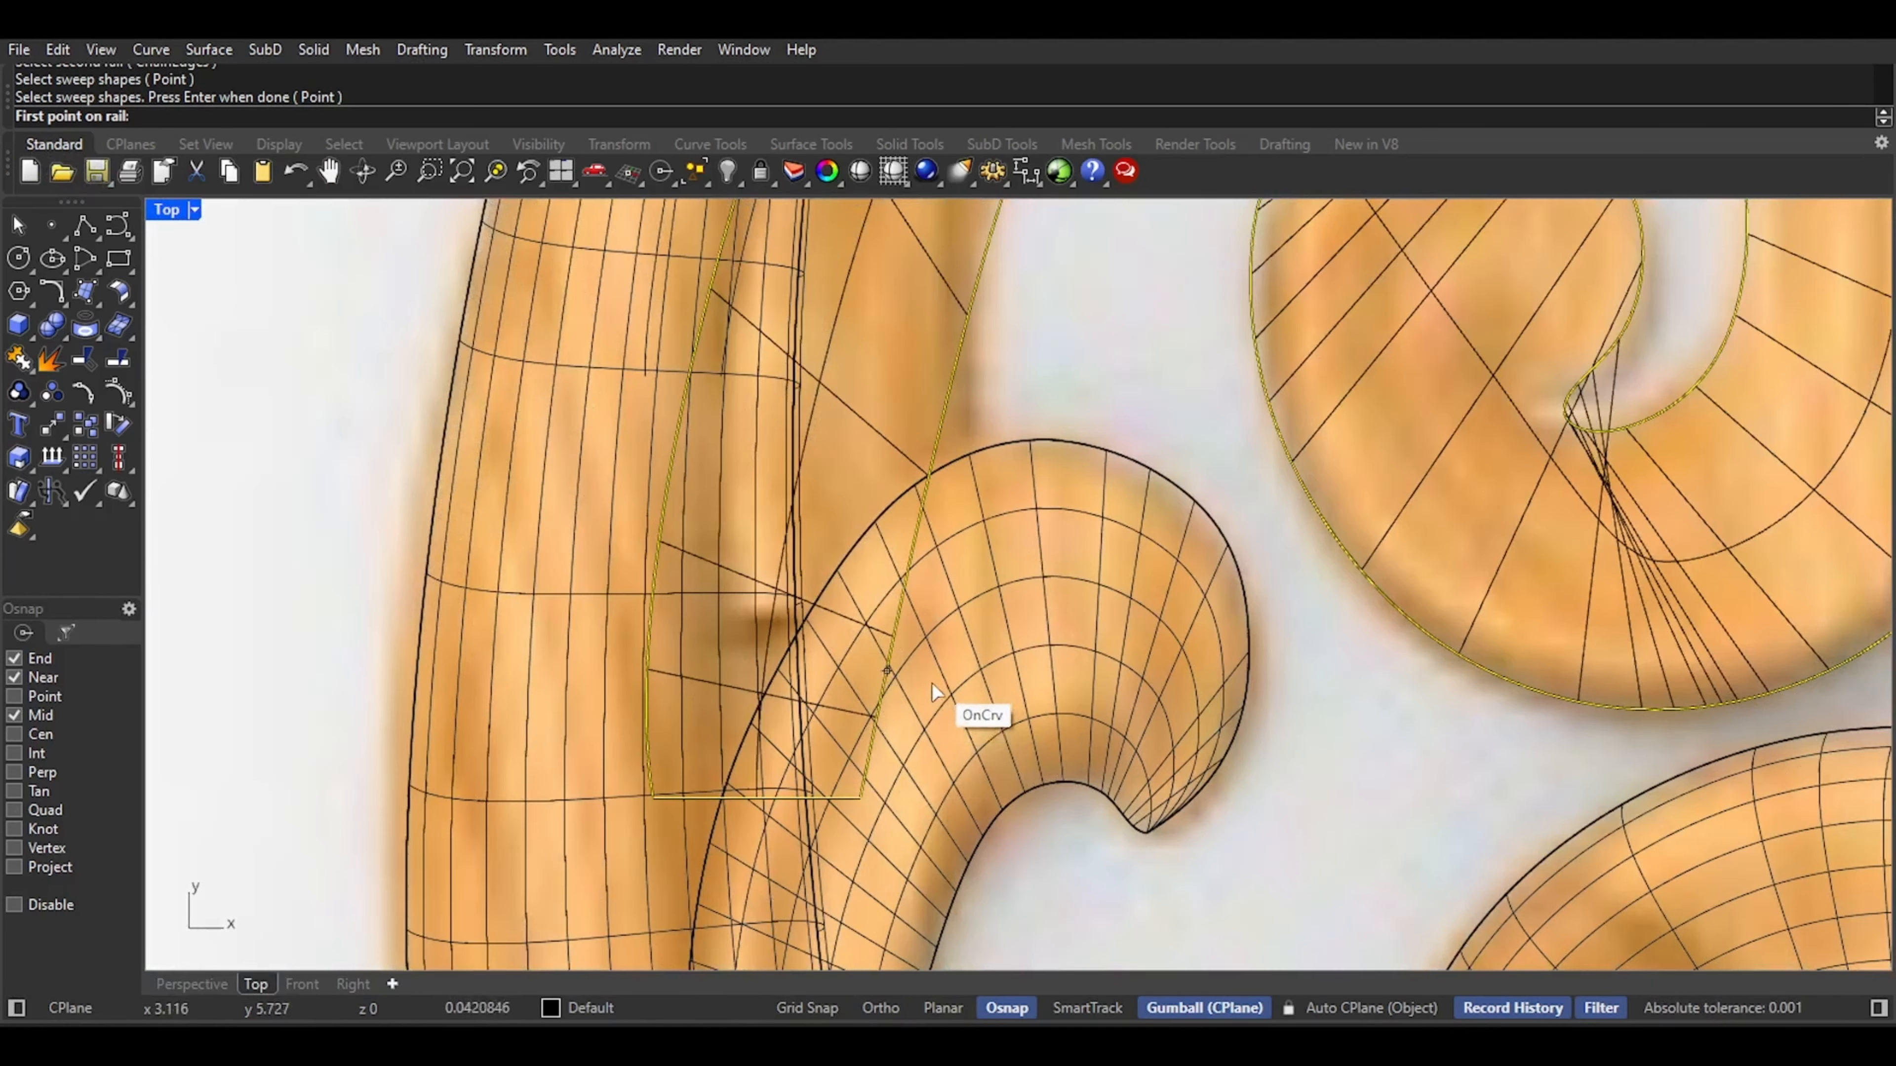
left_click(917, 698)
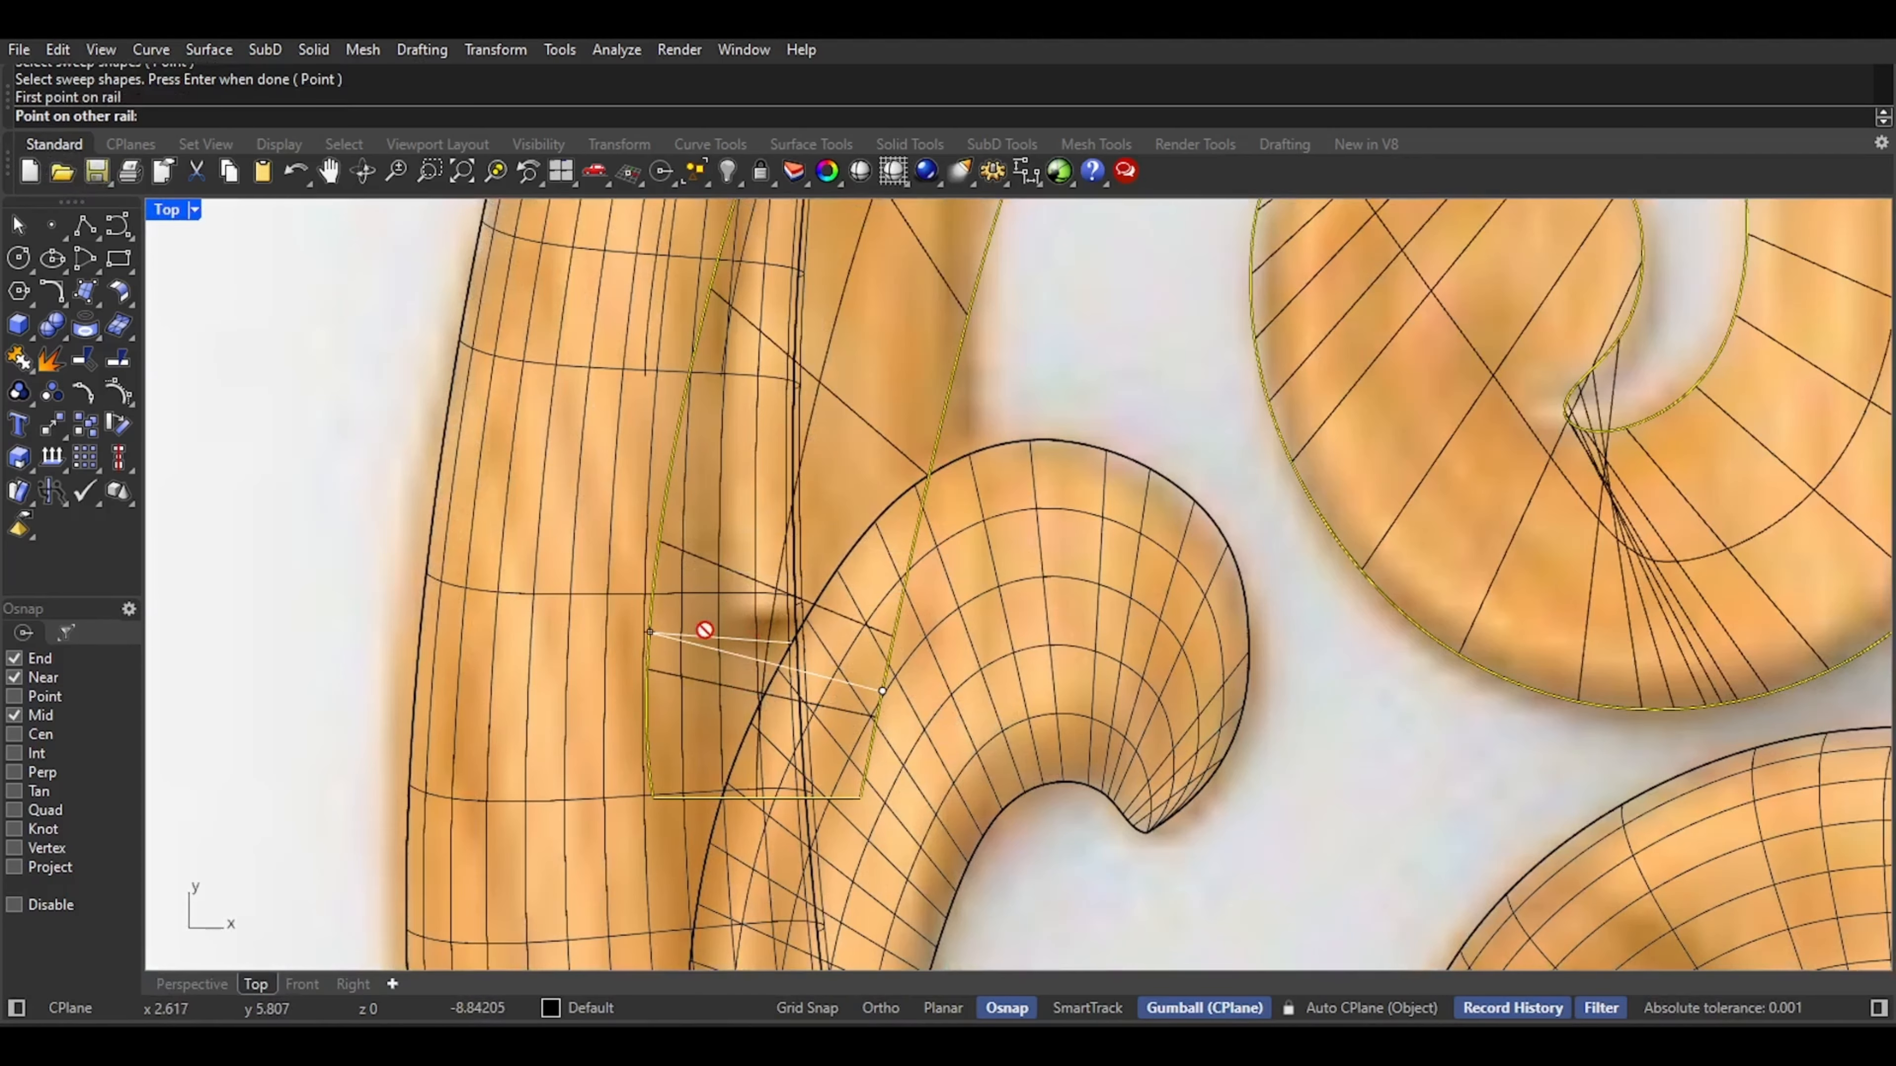
left_click(675, 665)
left_click(934, 457)
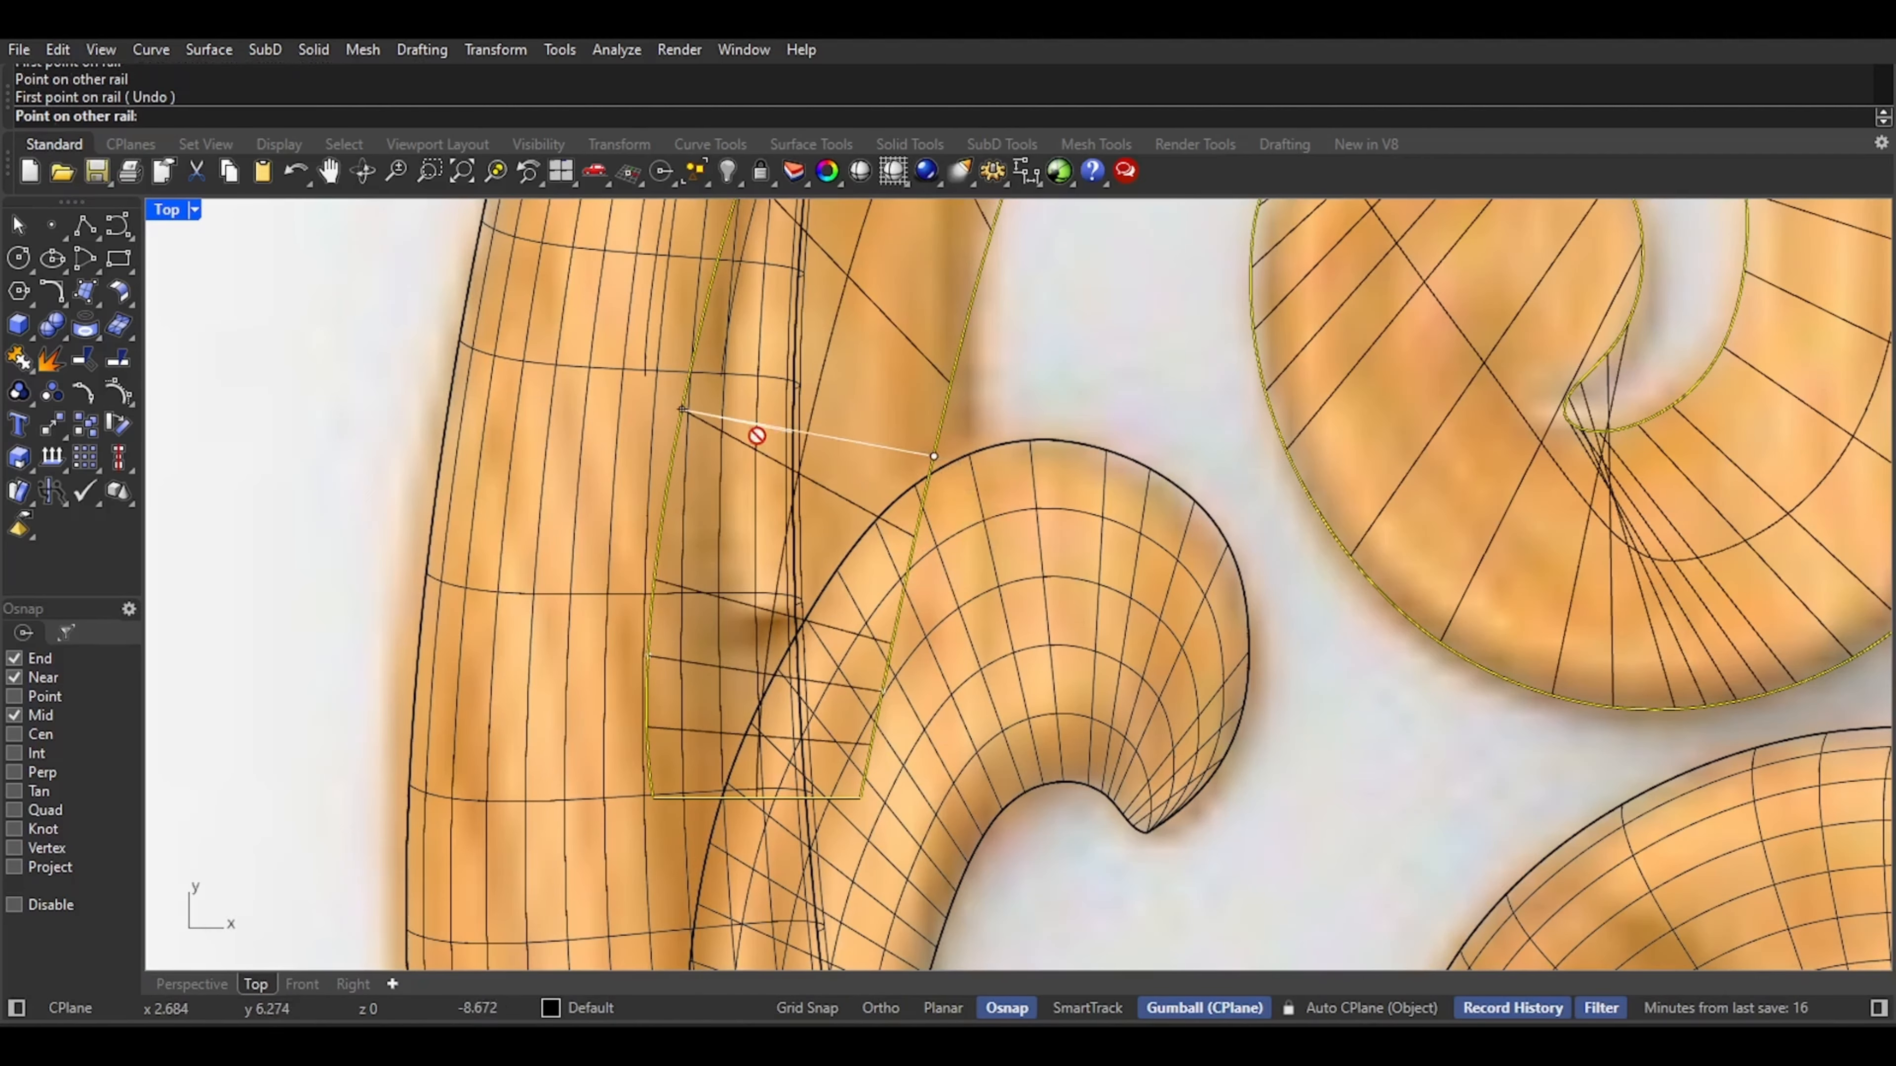
left_click(698, 424)
Add two more slashes farther up the stem, ending where it begins to curve into the spiral
right_click_drag(988, 277, 977, 504)
left_click(975, 503)
left_click(780, 462)
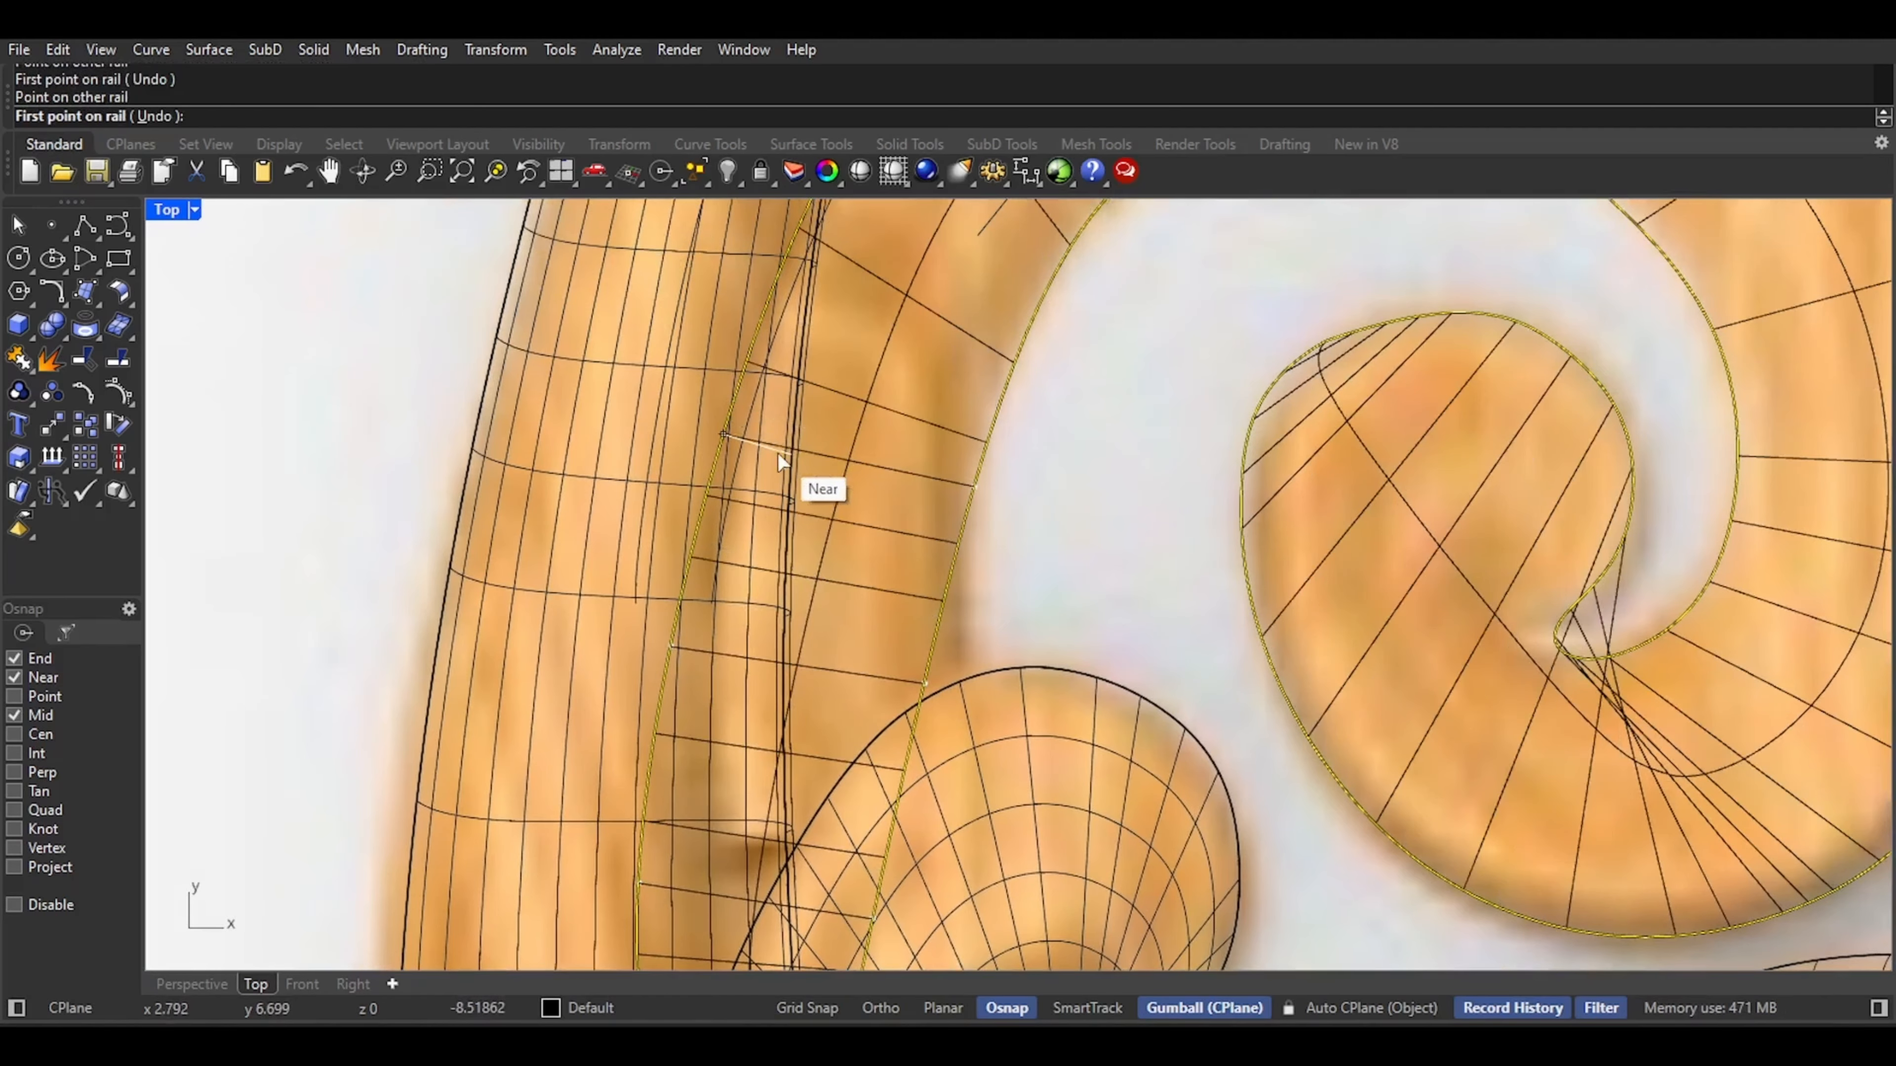
right_click_drag(970, 338, 940, 484)
left_click(1011, 446)
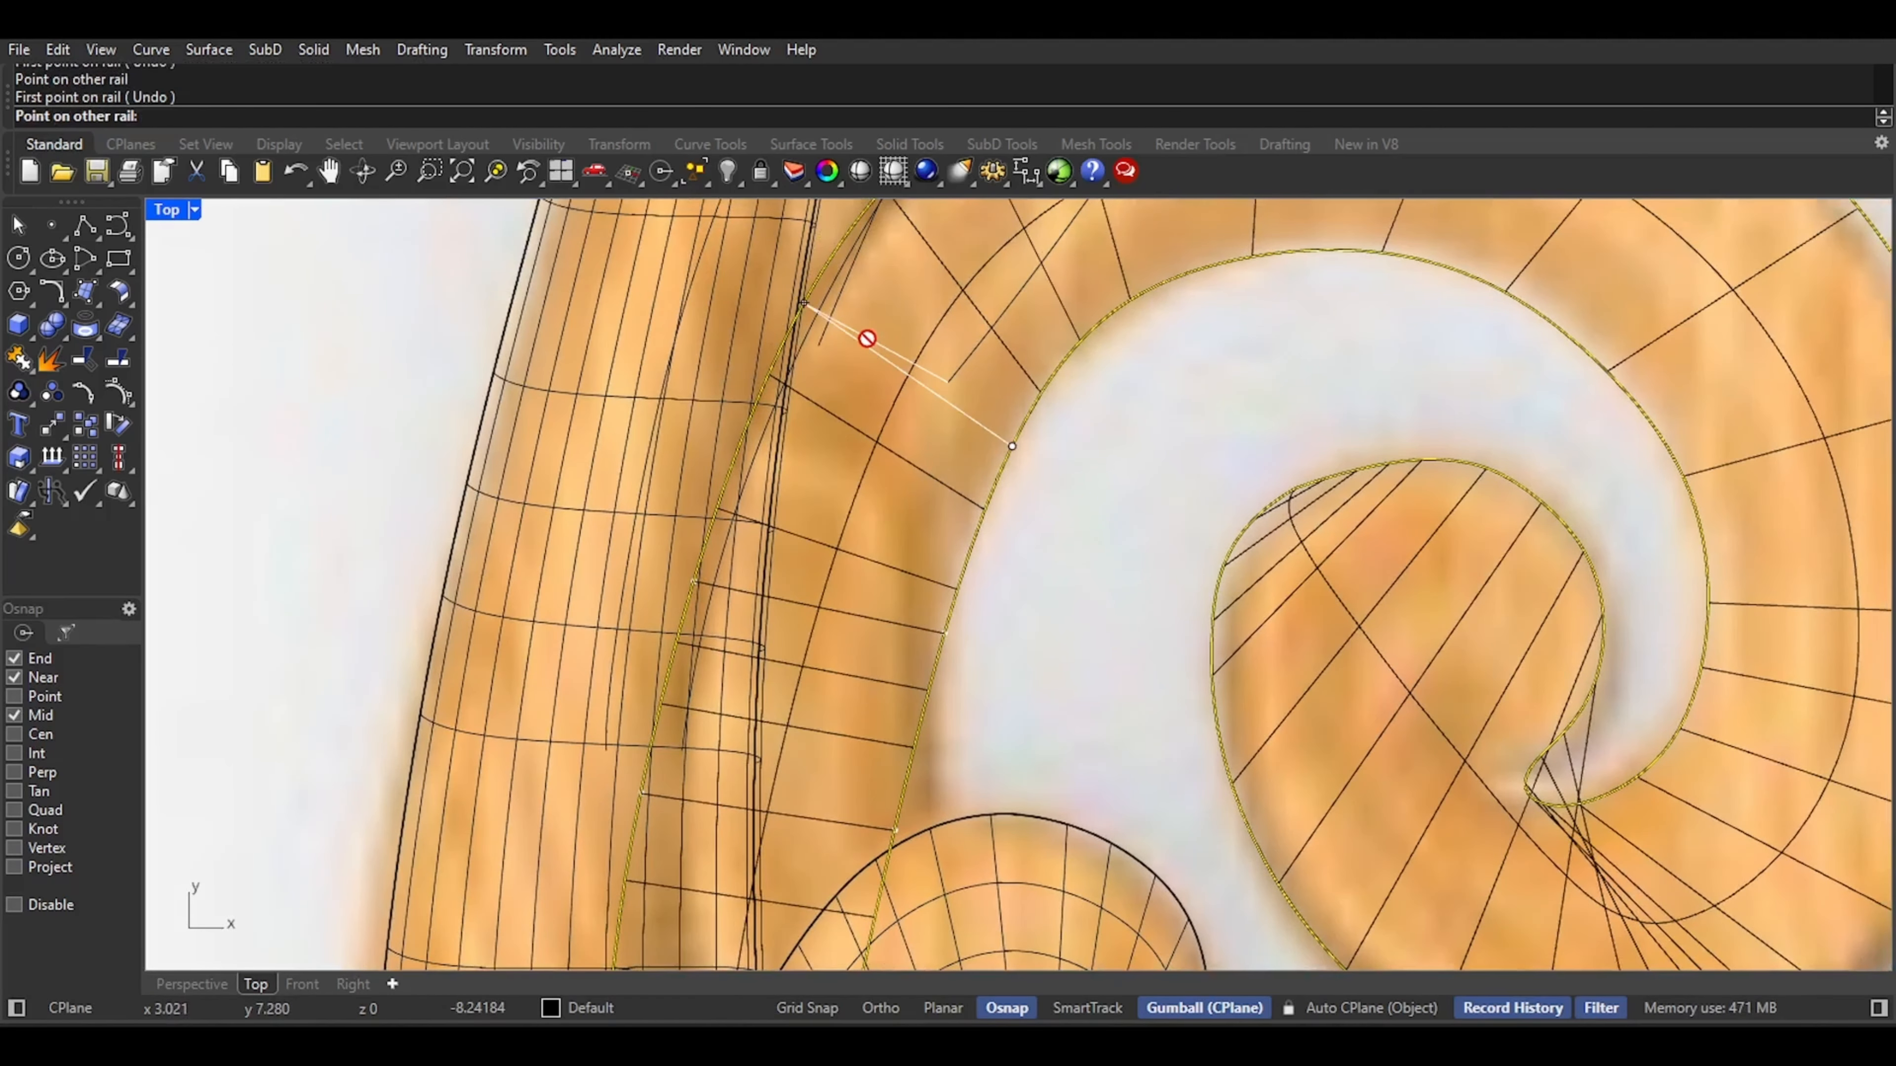
left_click(817, 321)
Add three slashes from the inner to the outer rail along the crown of the spiral's arch
right_click_drag(817, 321, 750, 629)
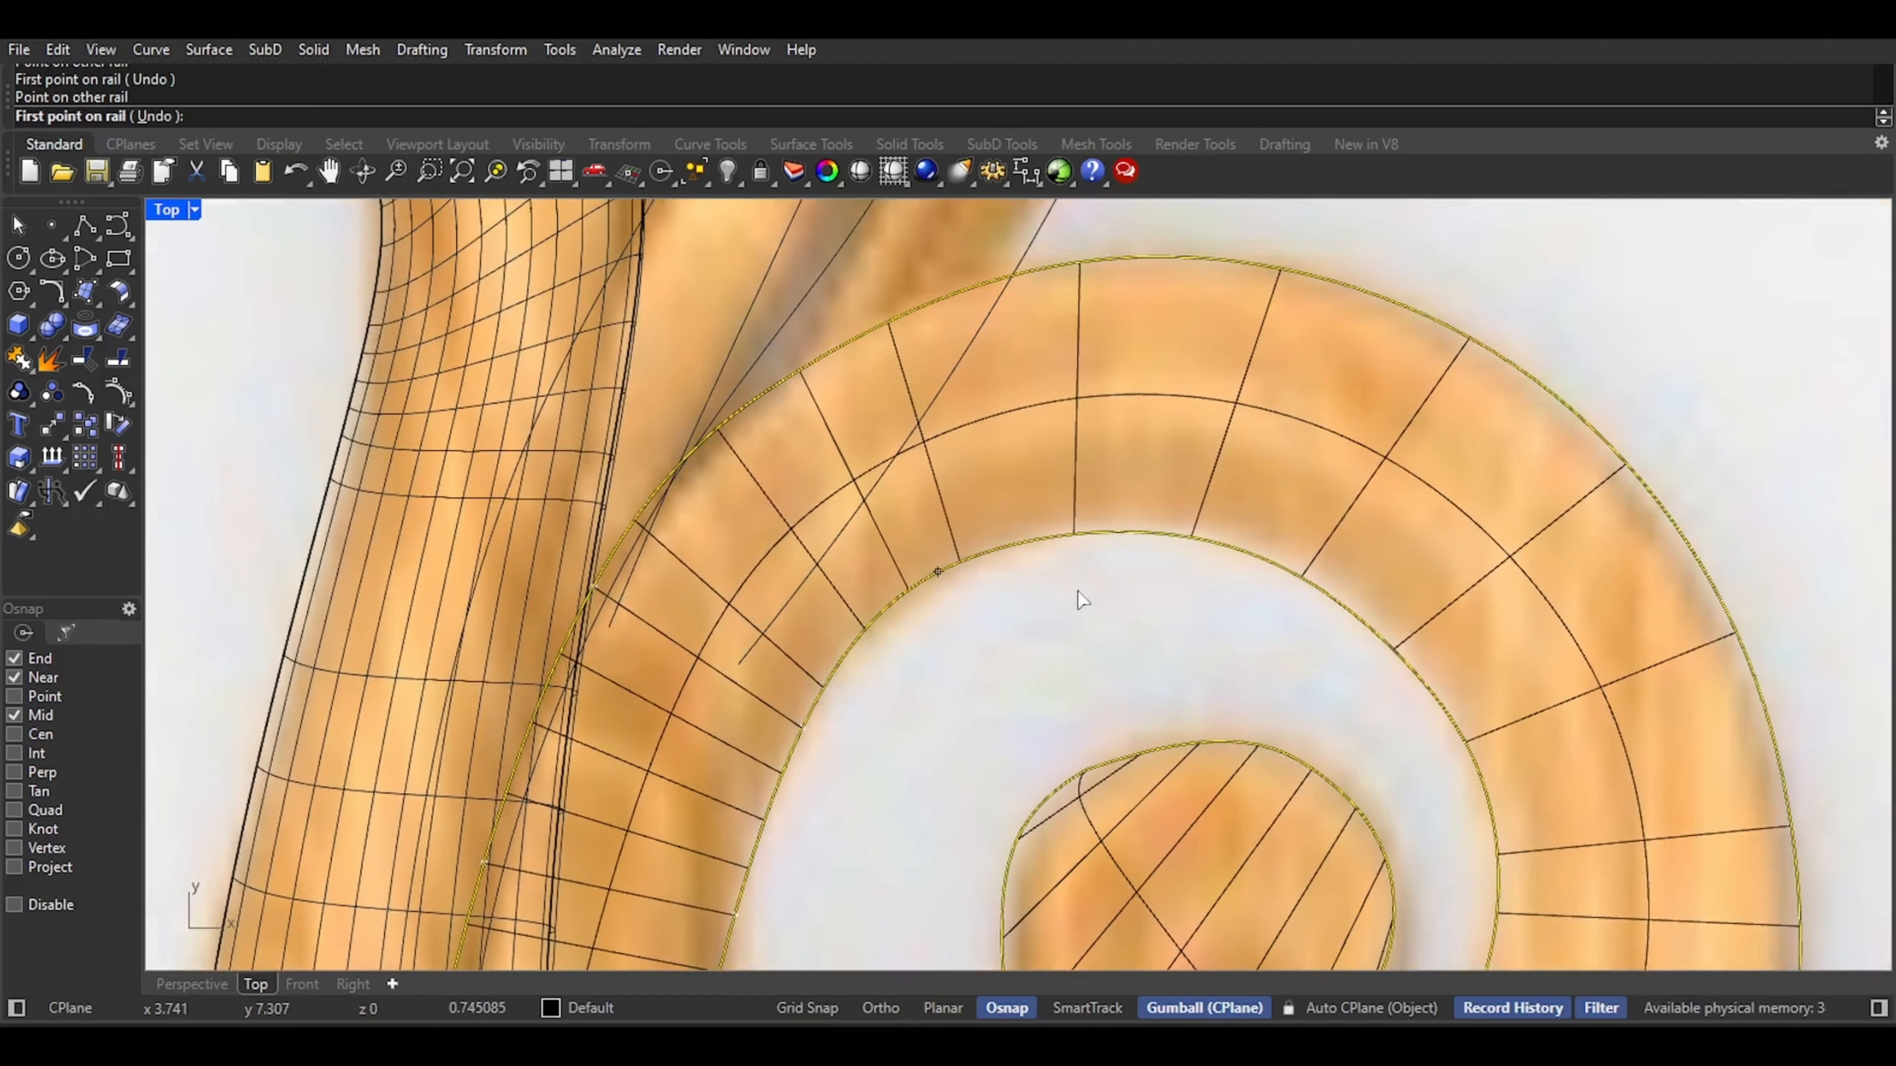
left_click(1046, 539)
left_click(1020, 303)
left_click(1194, 532)
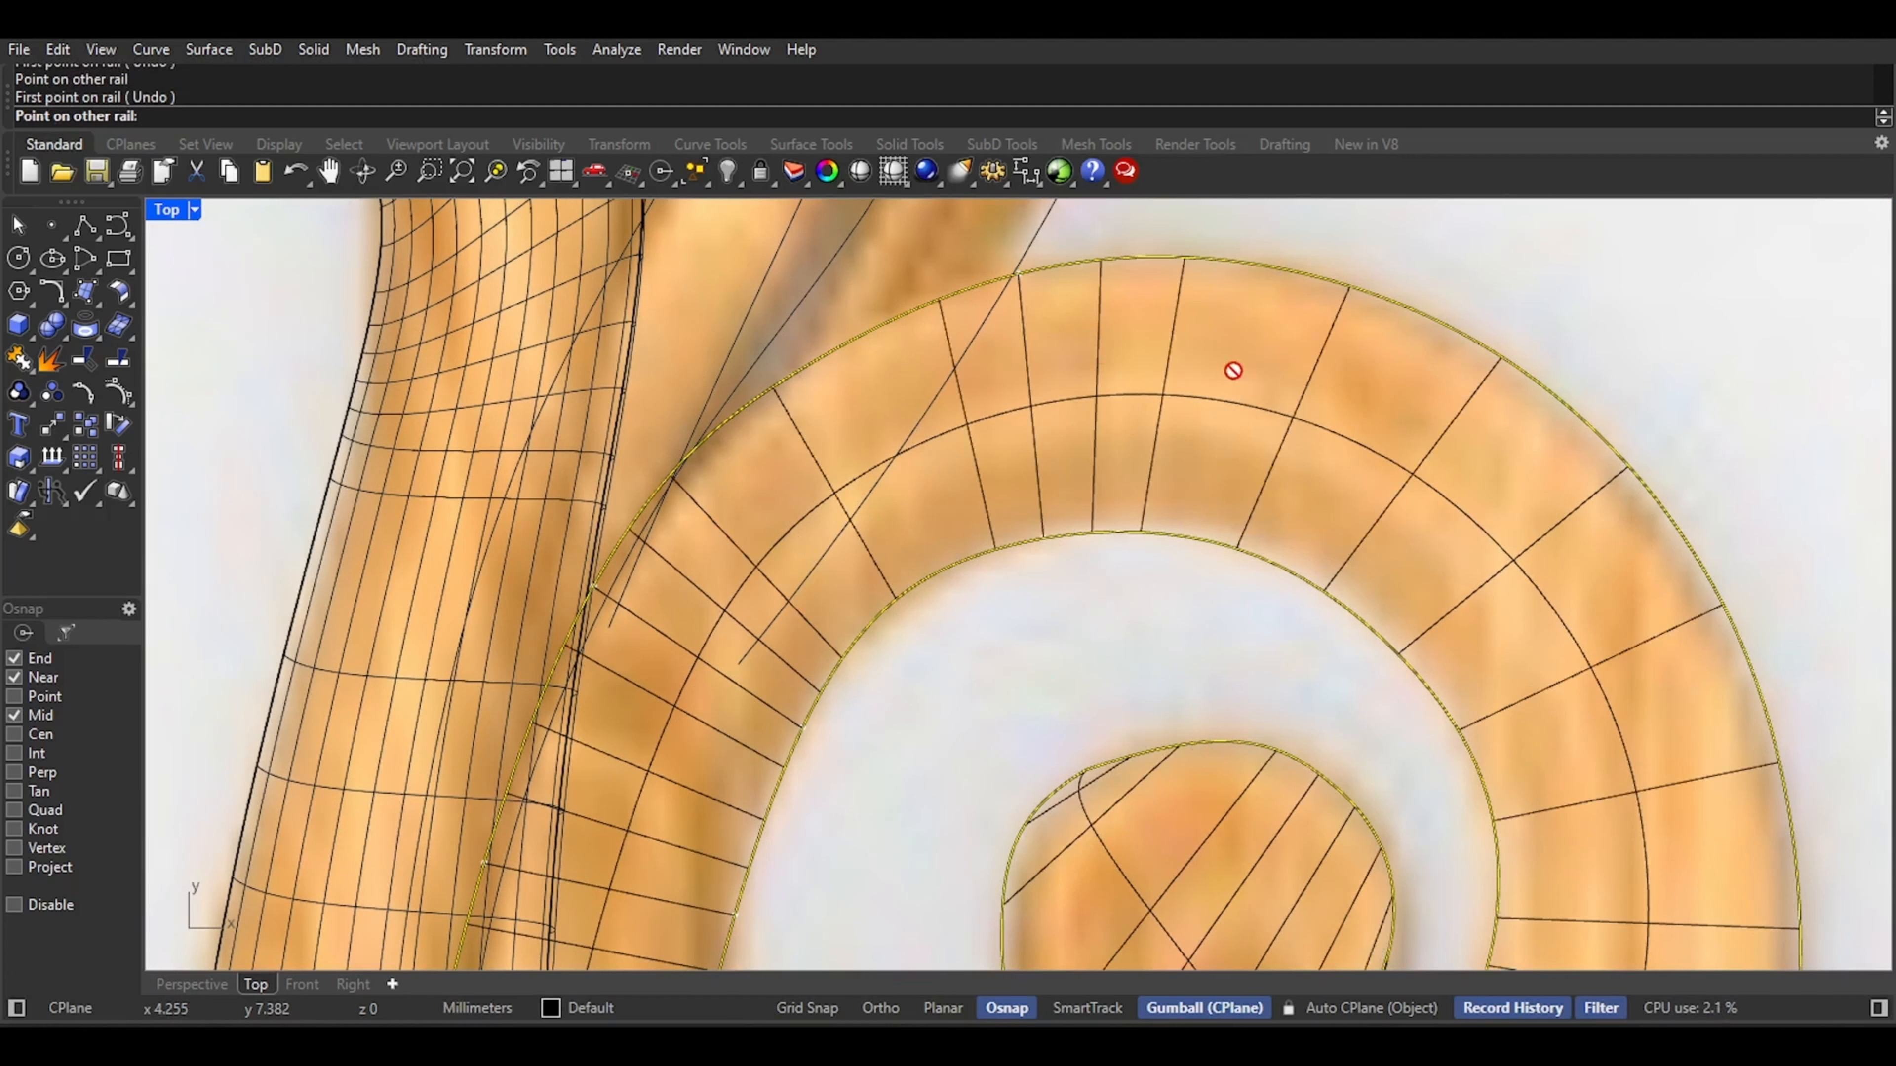
left_click(1246, 278)
right_click_drag(1384, 559, 1205, 418)
left_click(1257, 556)
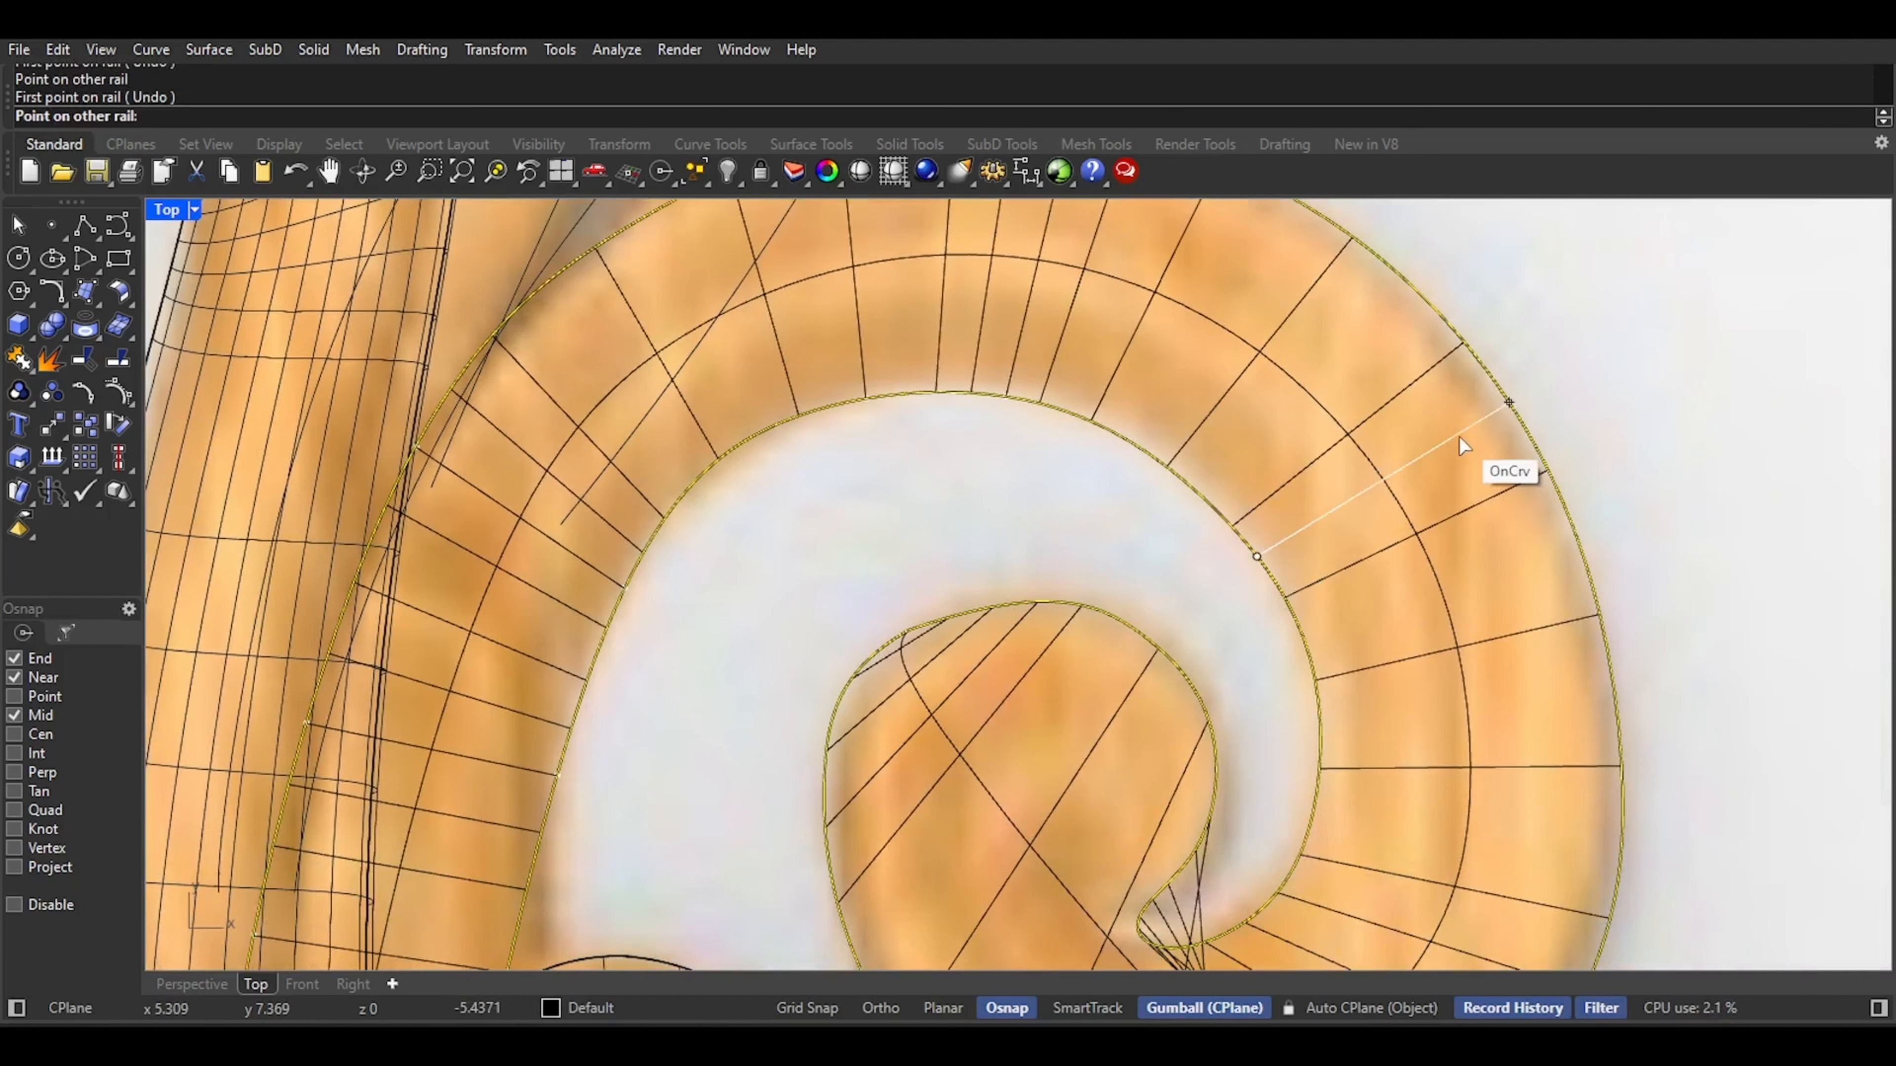
left_click(1459, 437)
Add three slashes across the descending outer band of the spiral, down to its lower bend
right_click_drag(1442, 561, 1405, 324)
left_click(1309, 444)
left_click(1530, 459)
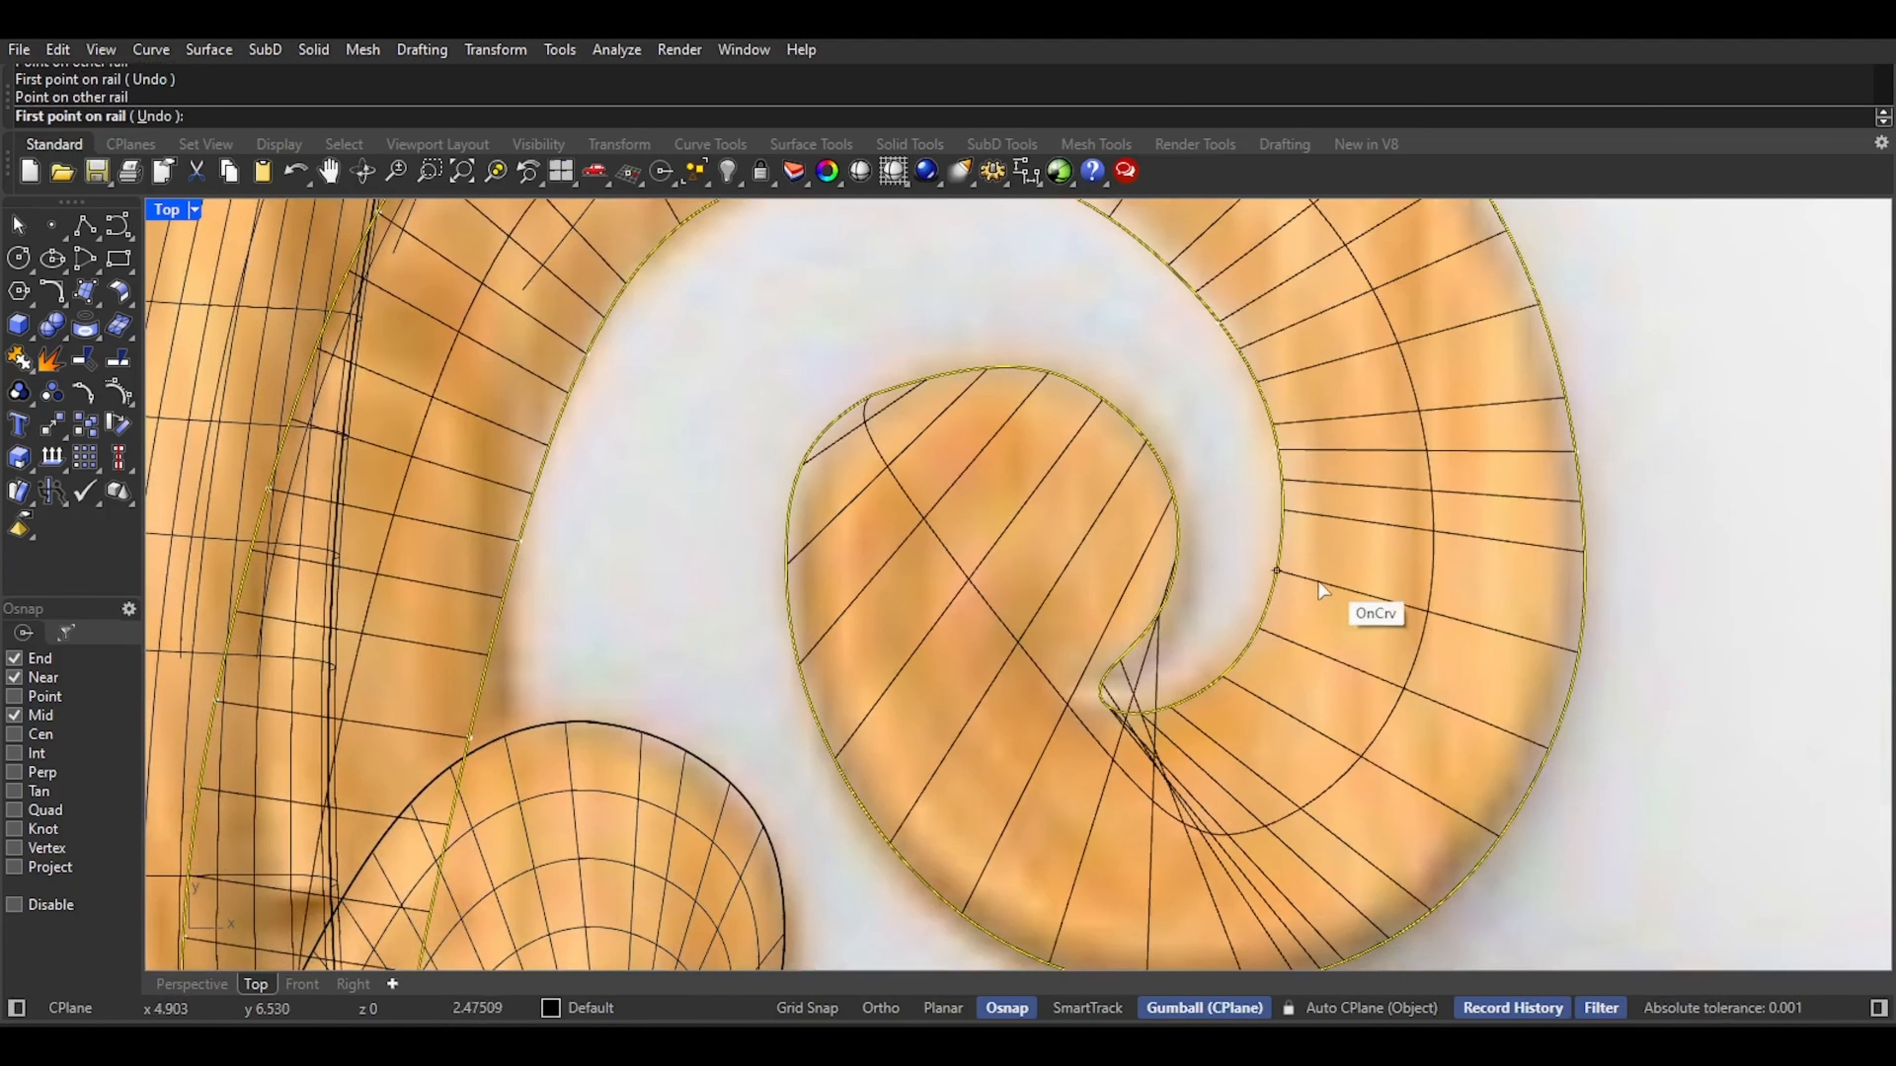
left_click(1318, 581)
left_click(1539, 733)
right_click_drag(1381, 758, 1417, 644)
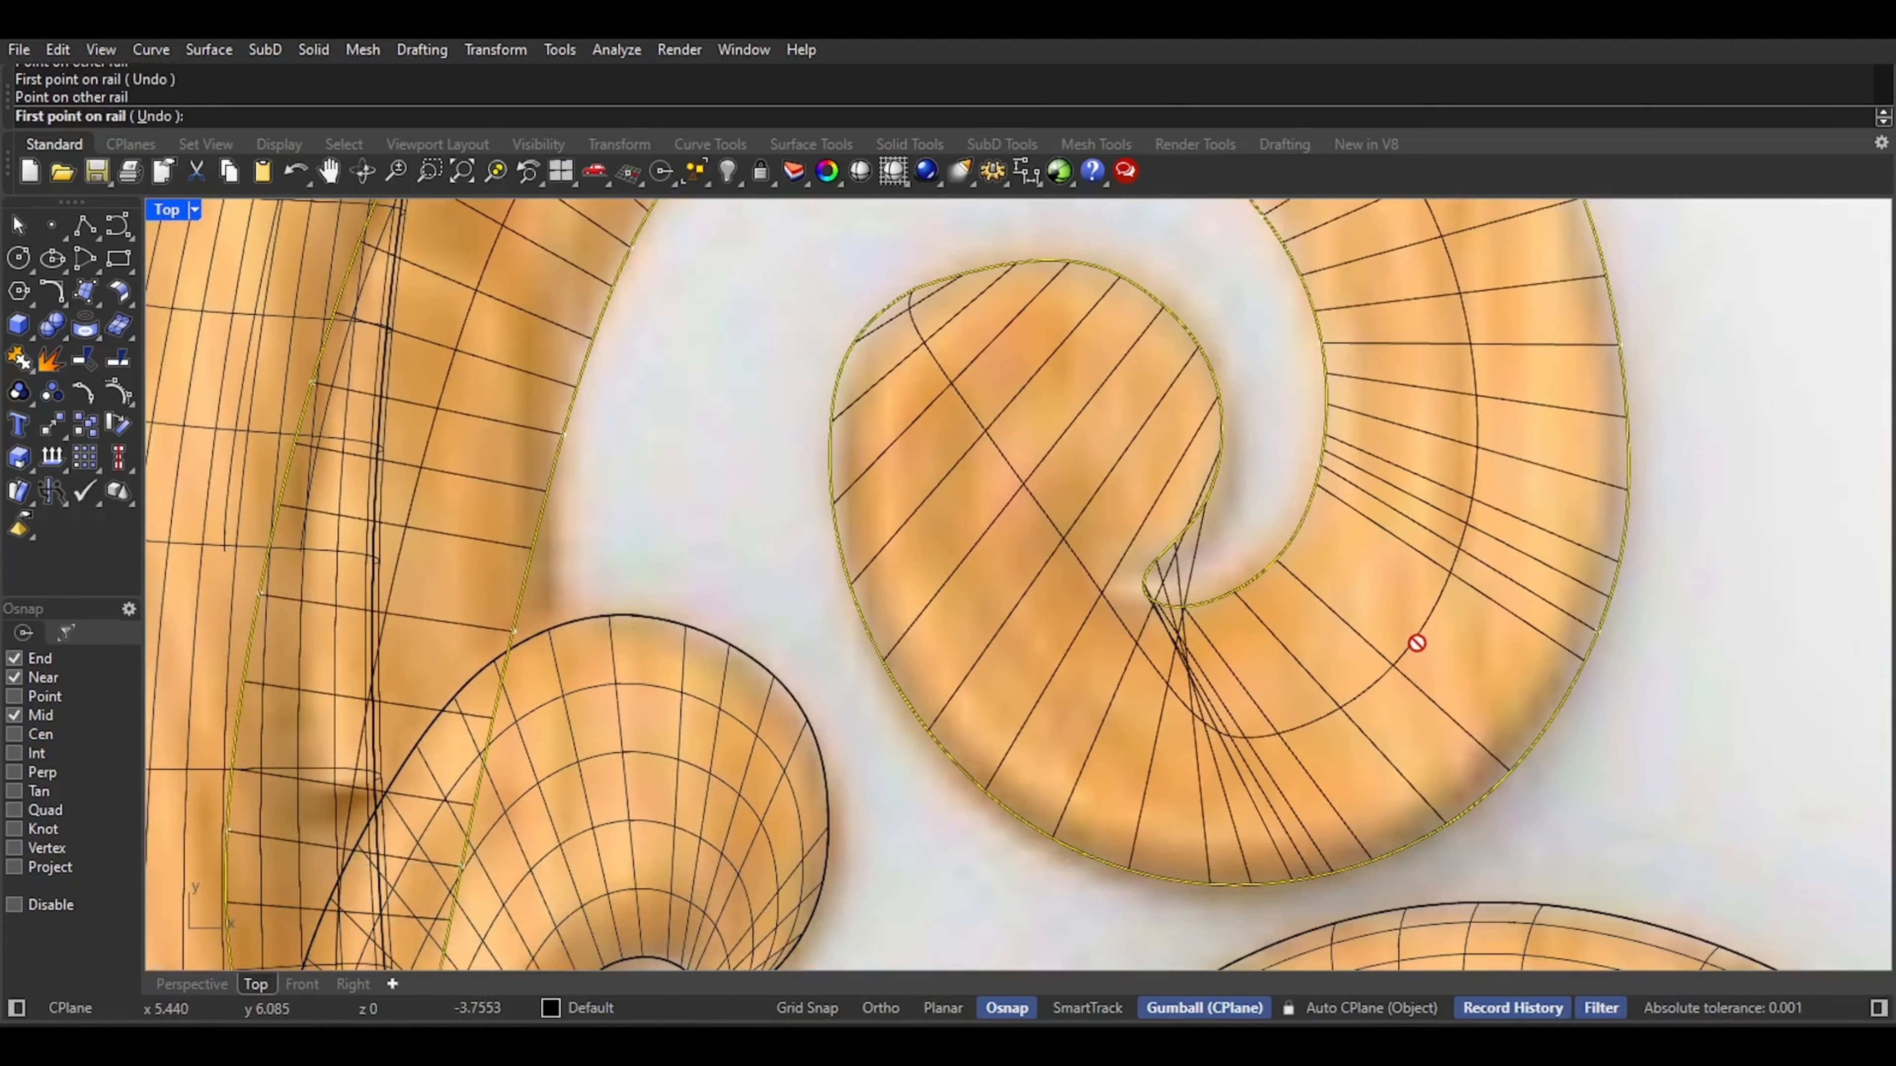
left_click(1312, 588)
left_click(1466, 793)
Fan four slashes around the inner rail's tight turn out to the outer rail at the spiral's lower bend
left_click(1246, 626)
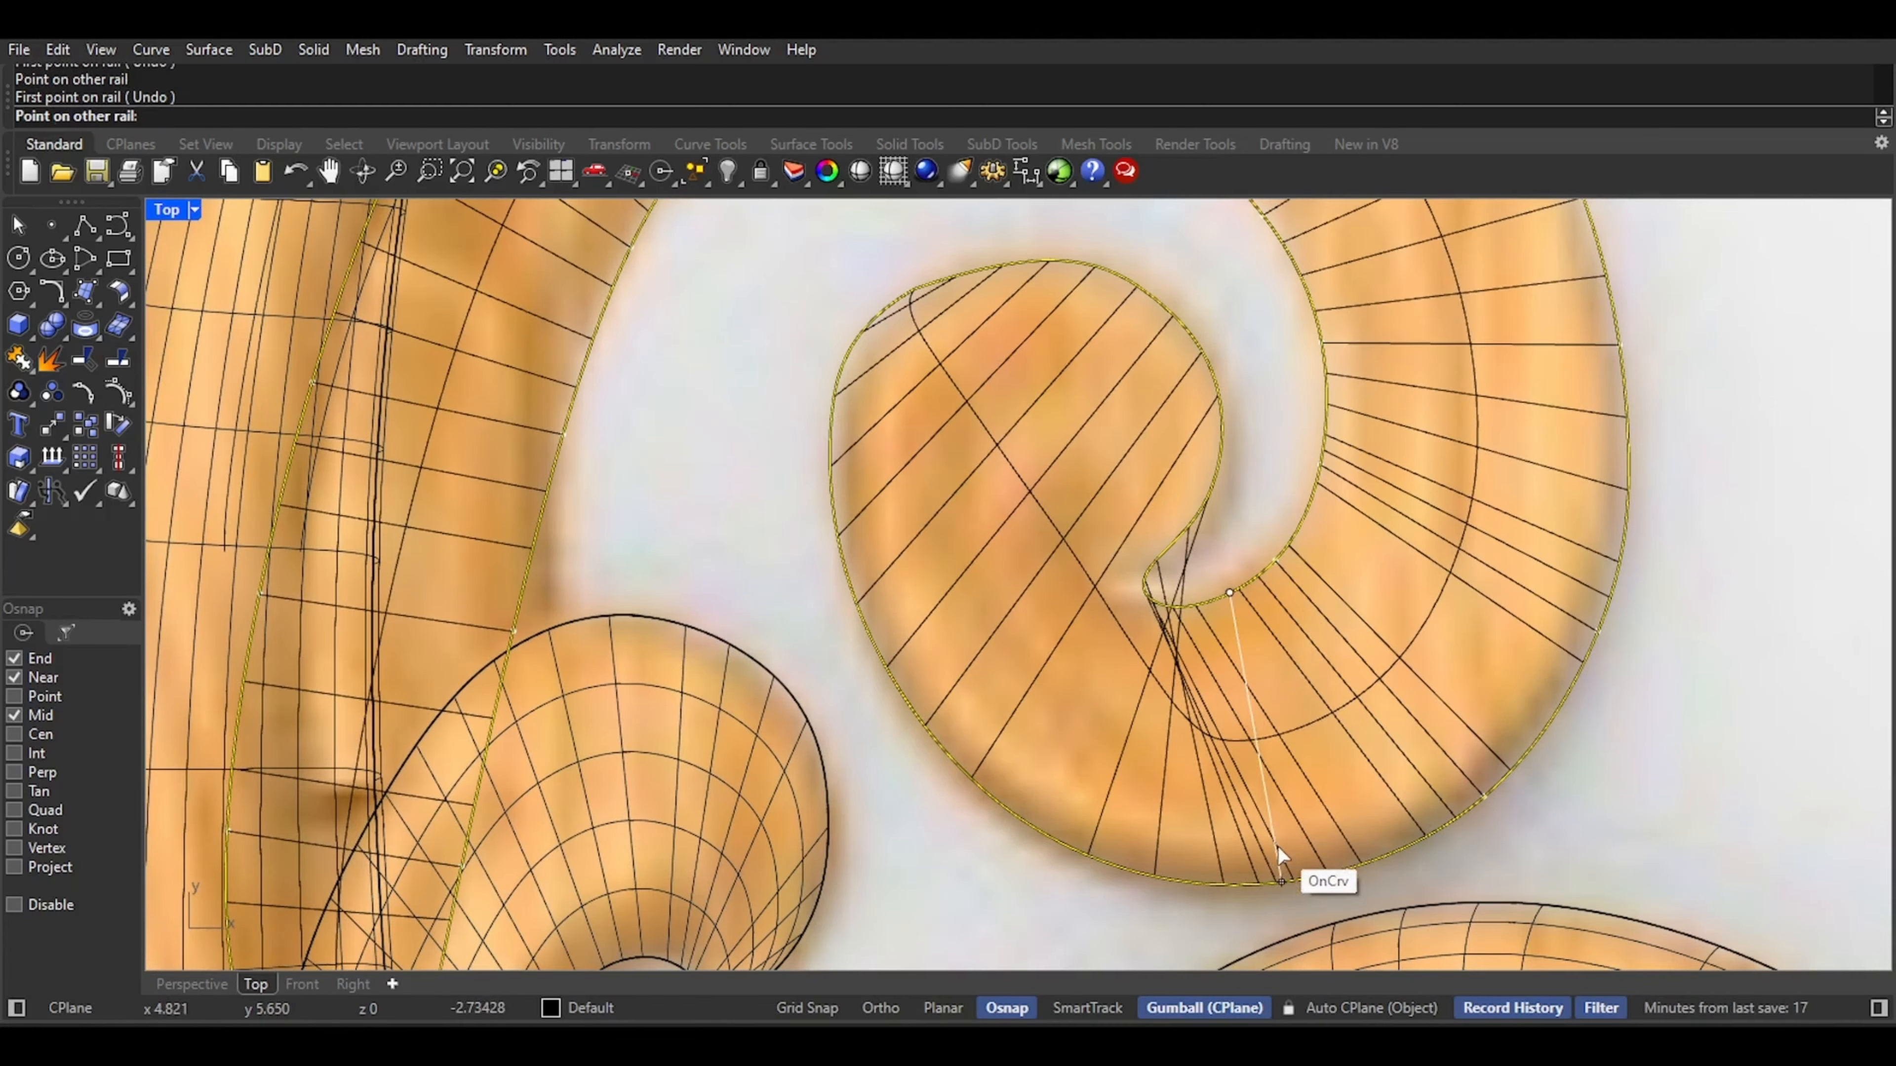
left_click(1277, 847)
left_click(1190, 624)
left_click(1171, 846)
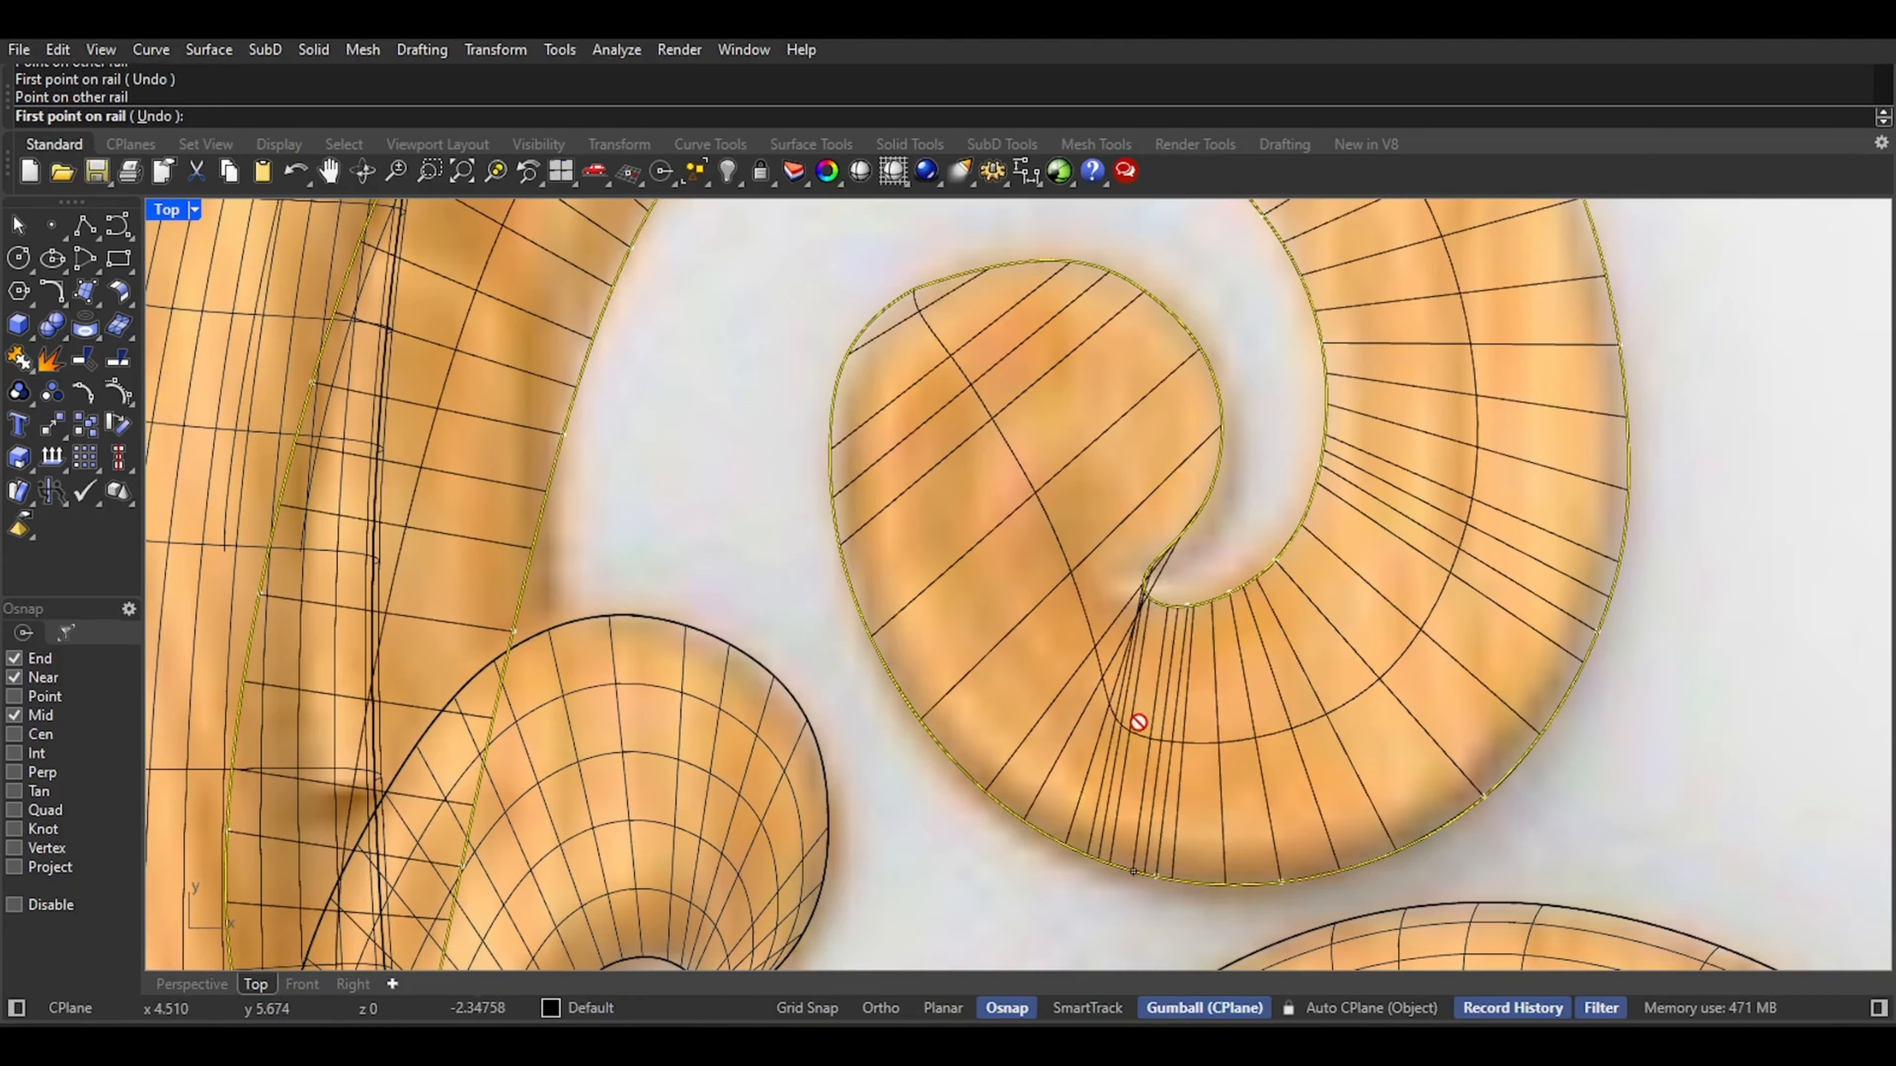
left_click(1155, 617)
left_click(1042, 756)
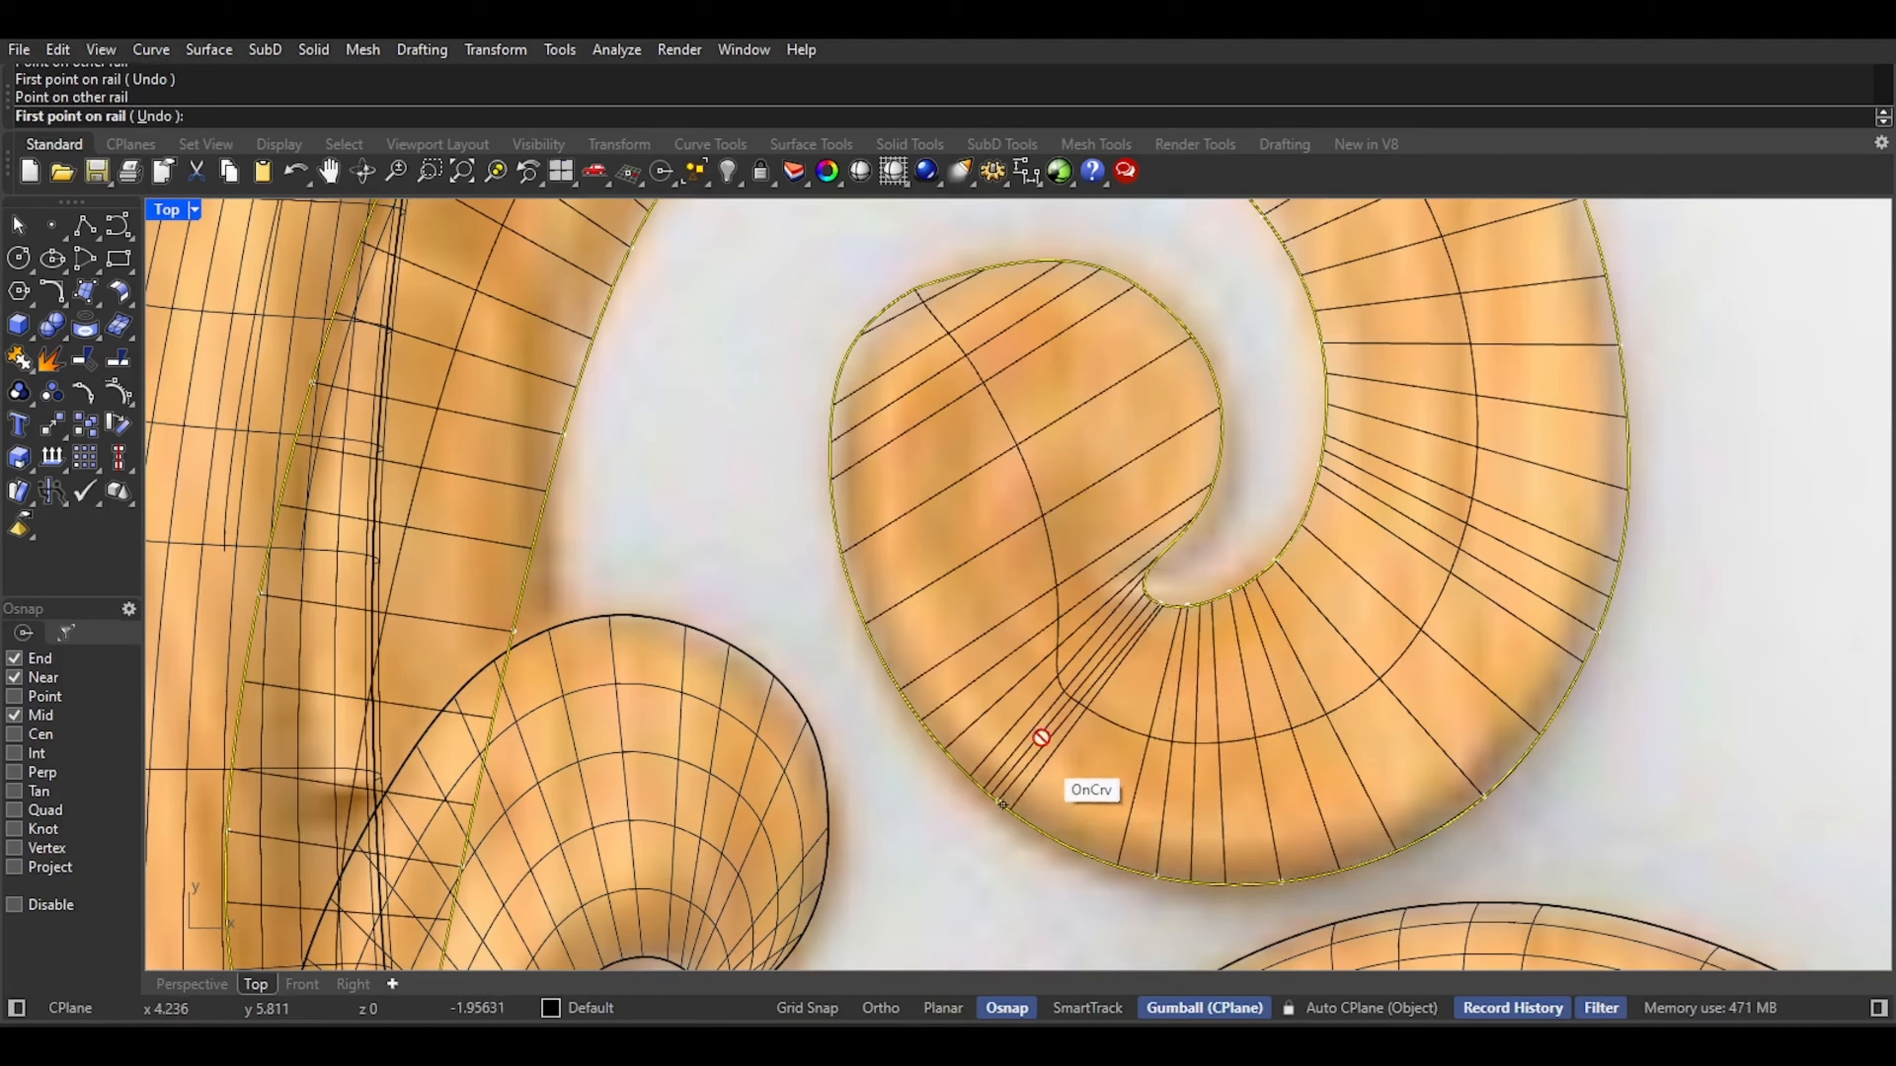
left_click(1127, 581)
left_click(939, 702)
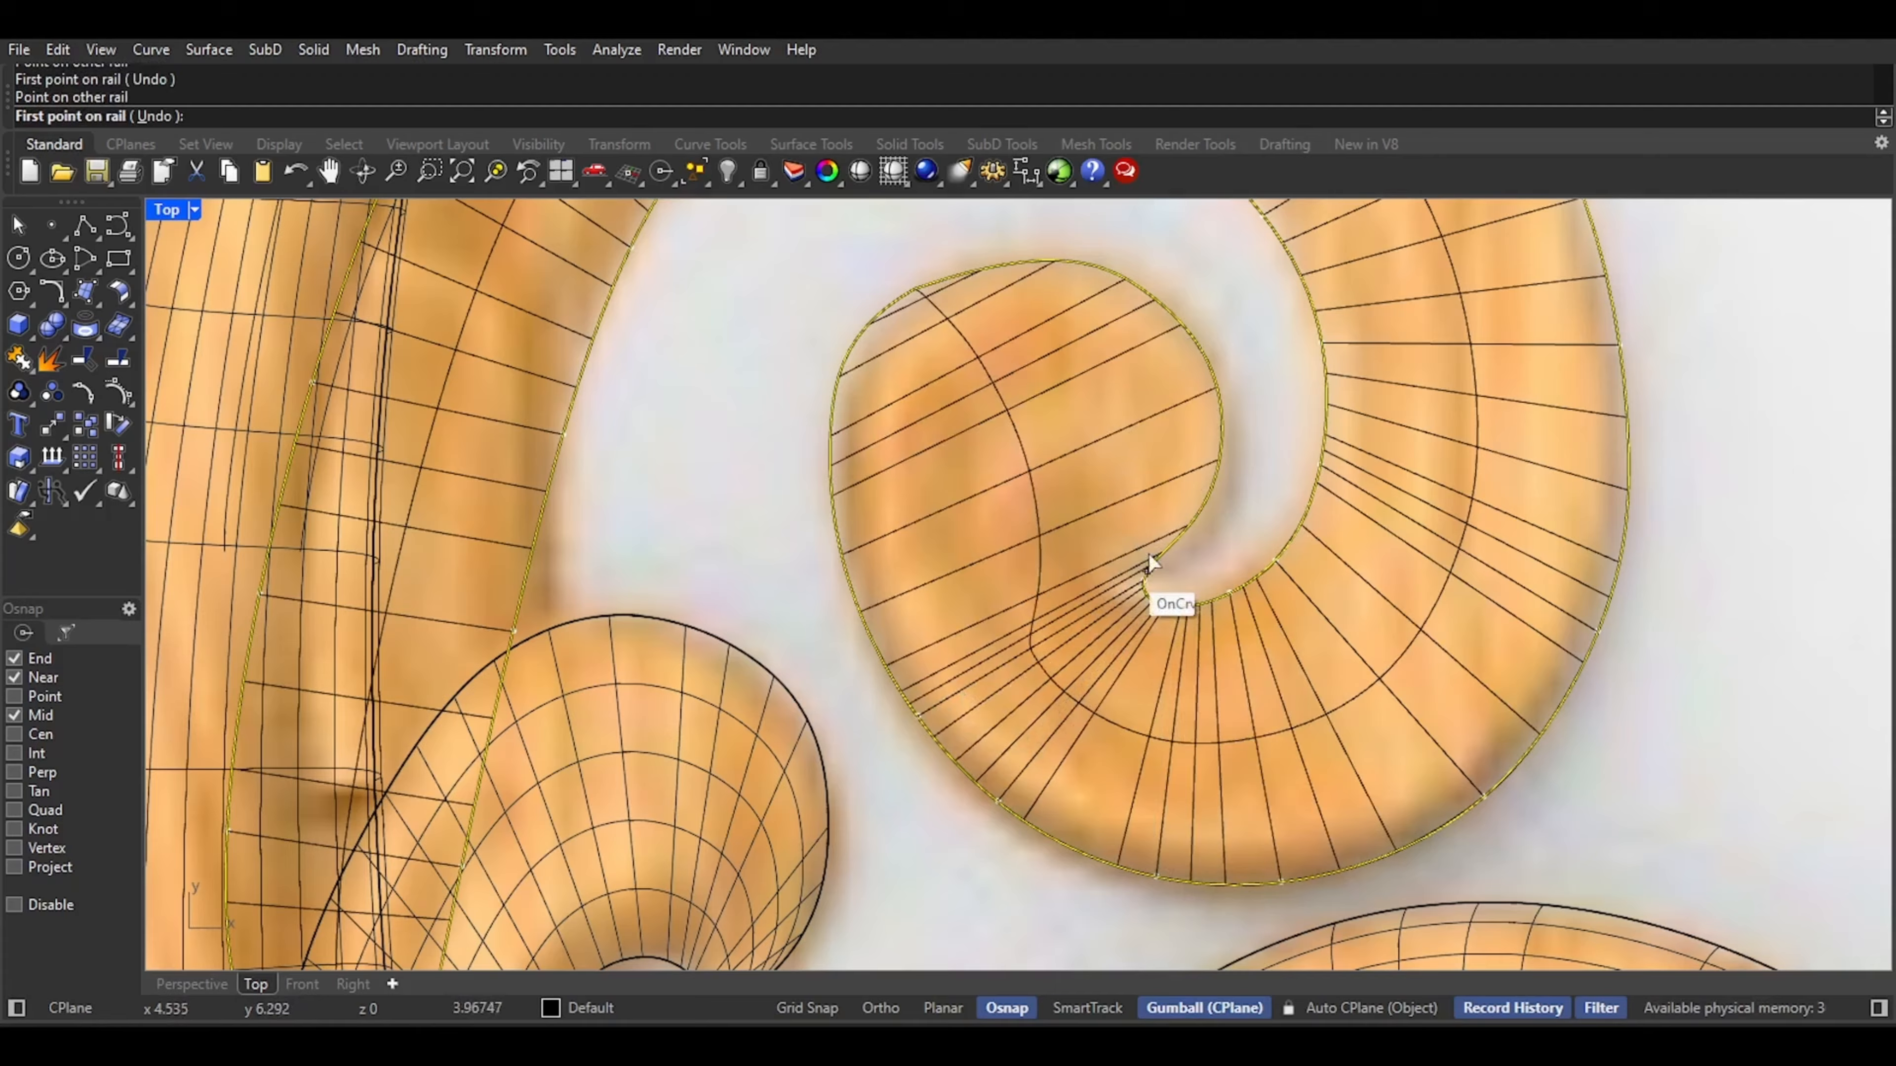
Add two slashes across the spiral's rounded head and finish the two-rail sweep with unchanged cross sections
left_click(1198, 510)
left_click(874, 626)
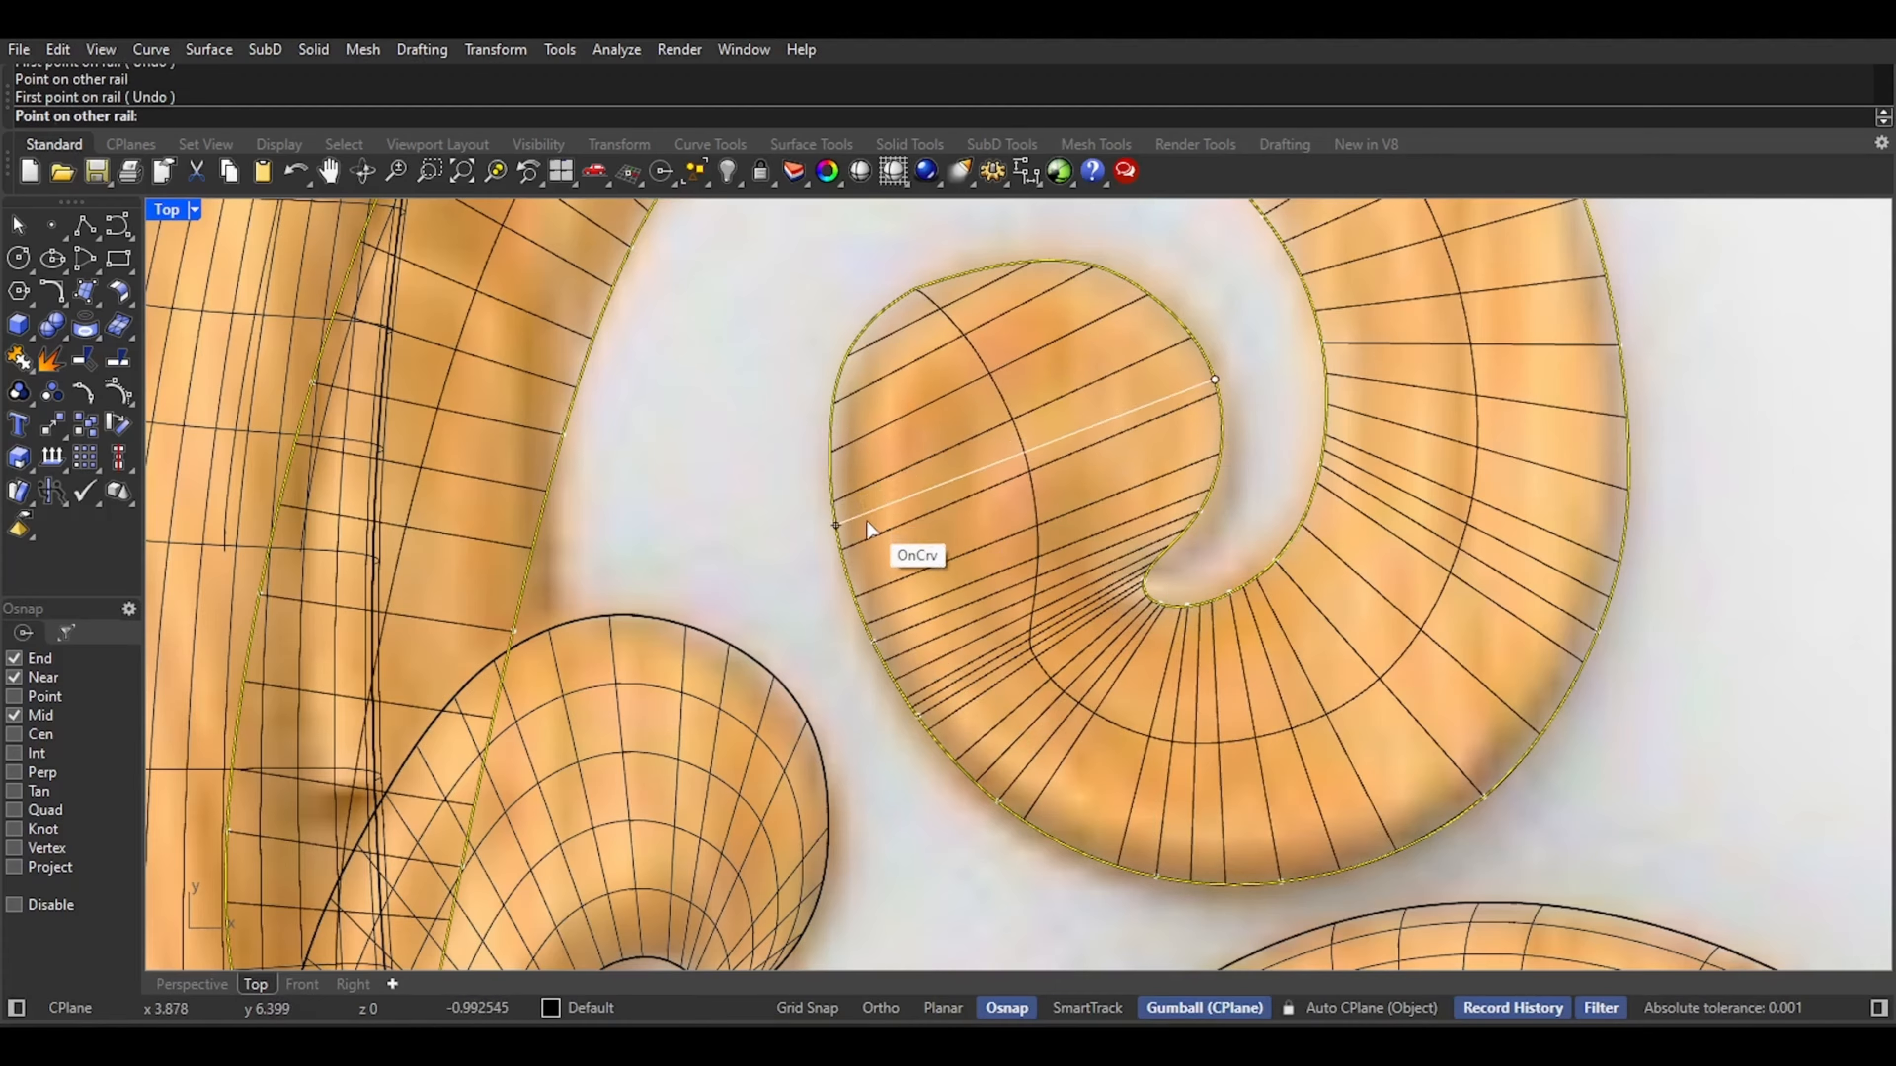
left_click(867, 533)
left_click(191, 984)
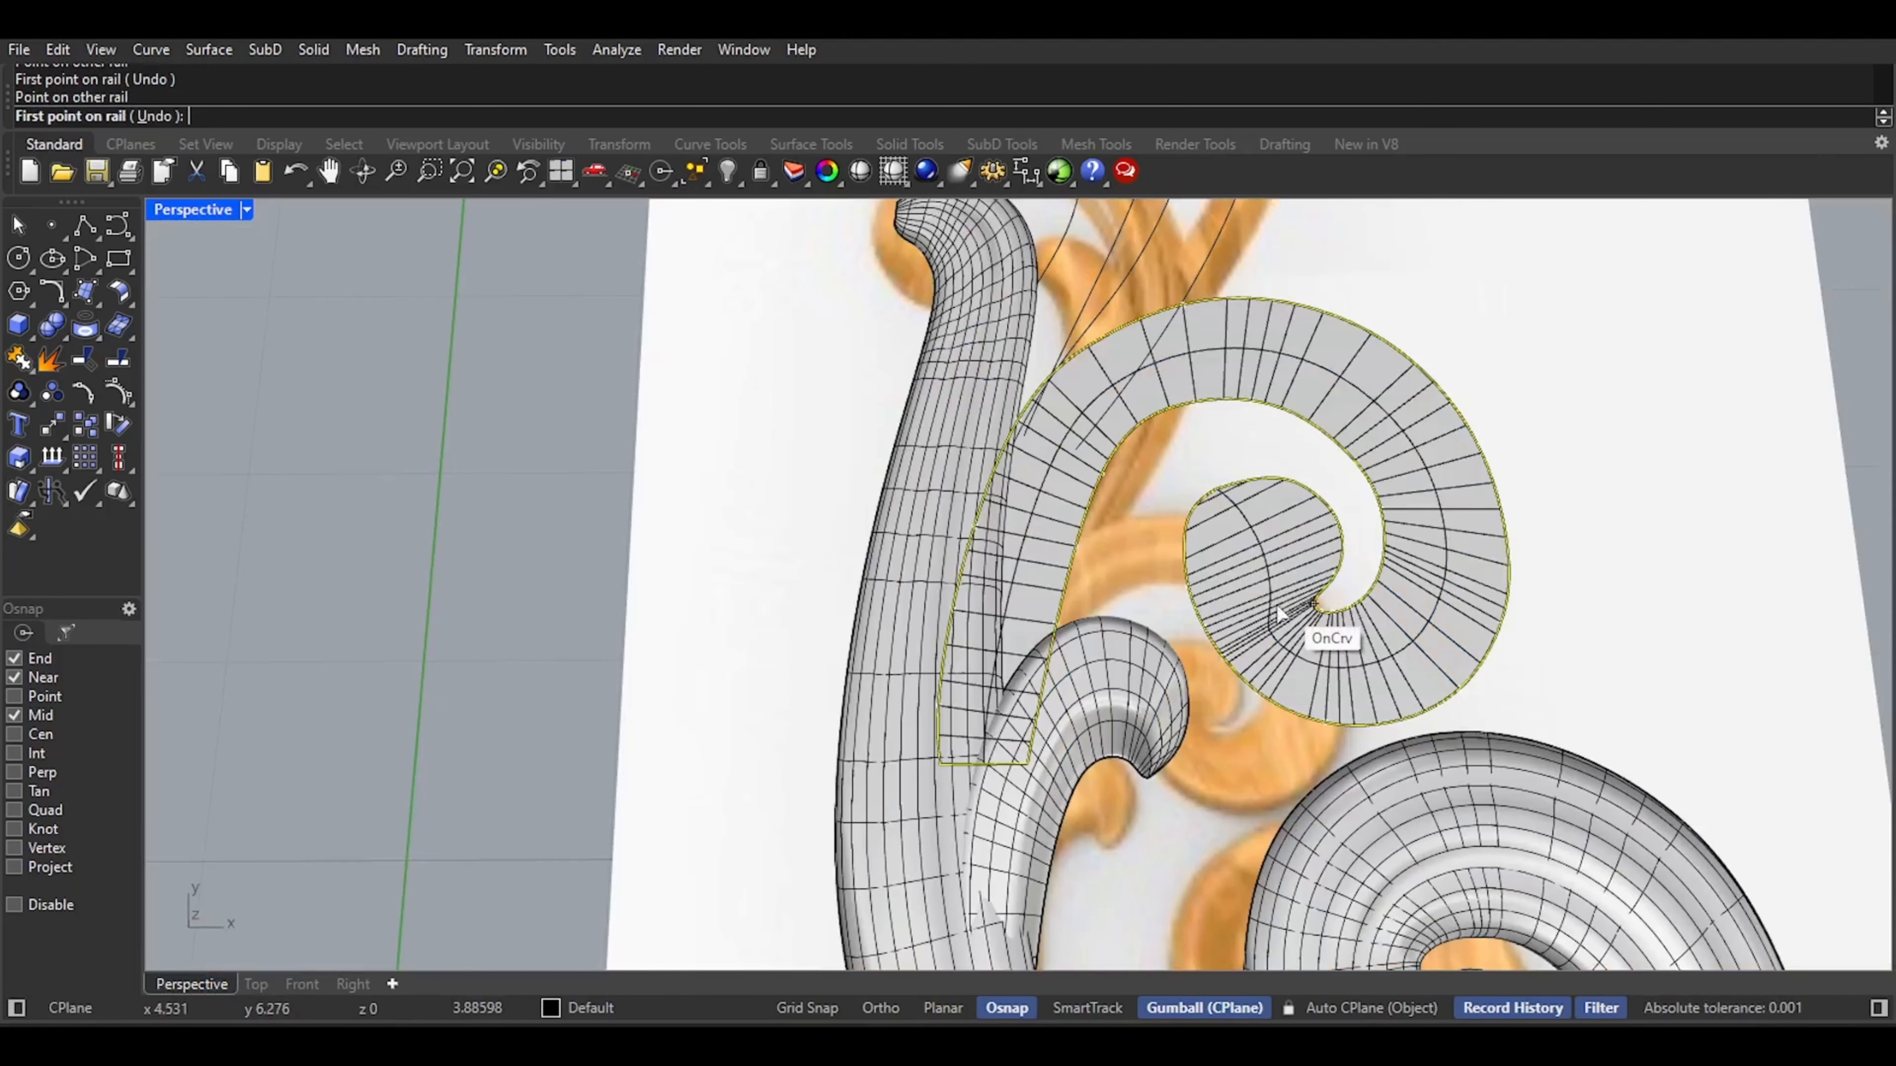
right_click(1281, 626)
left_click(395, 791)
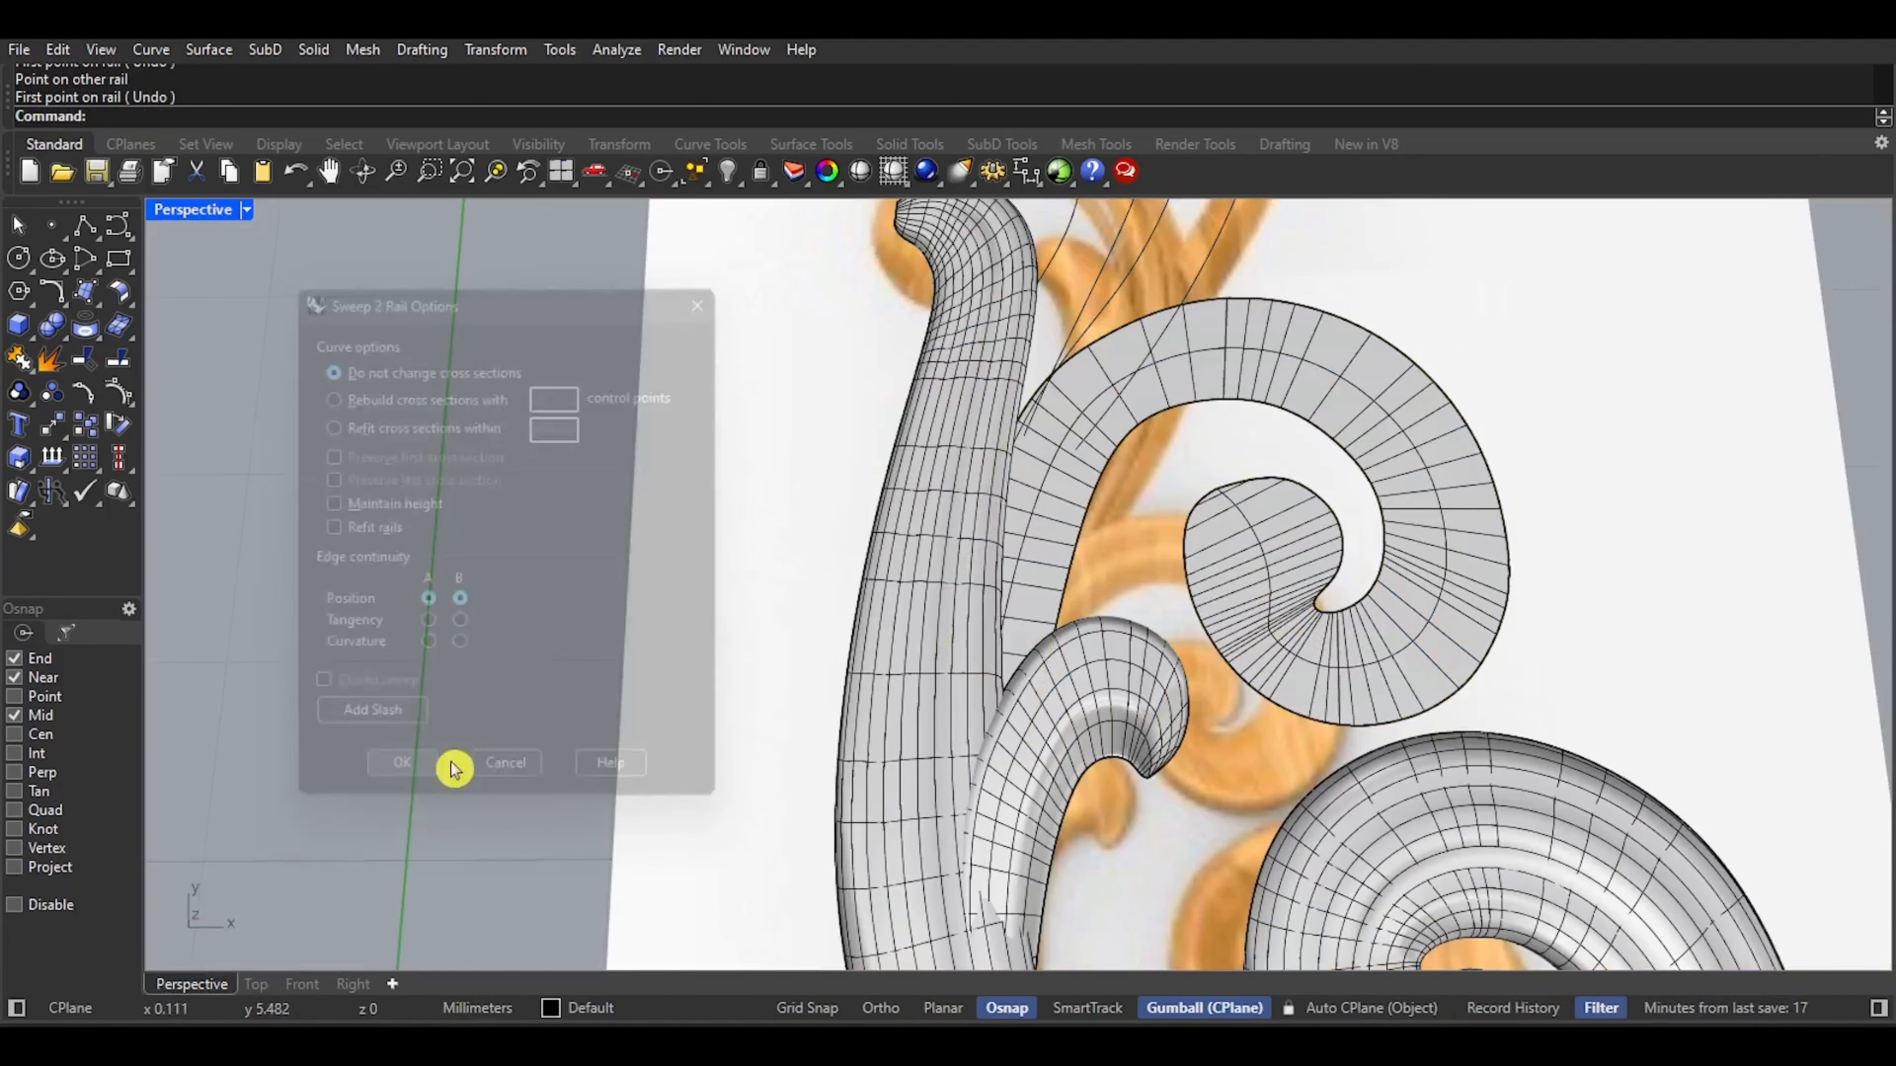
Rebuild the spiral's straight shape curve with 8 points and degree 3, deleting the input
right_click_drag(1072, 633, 1105, 378)
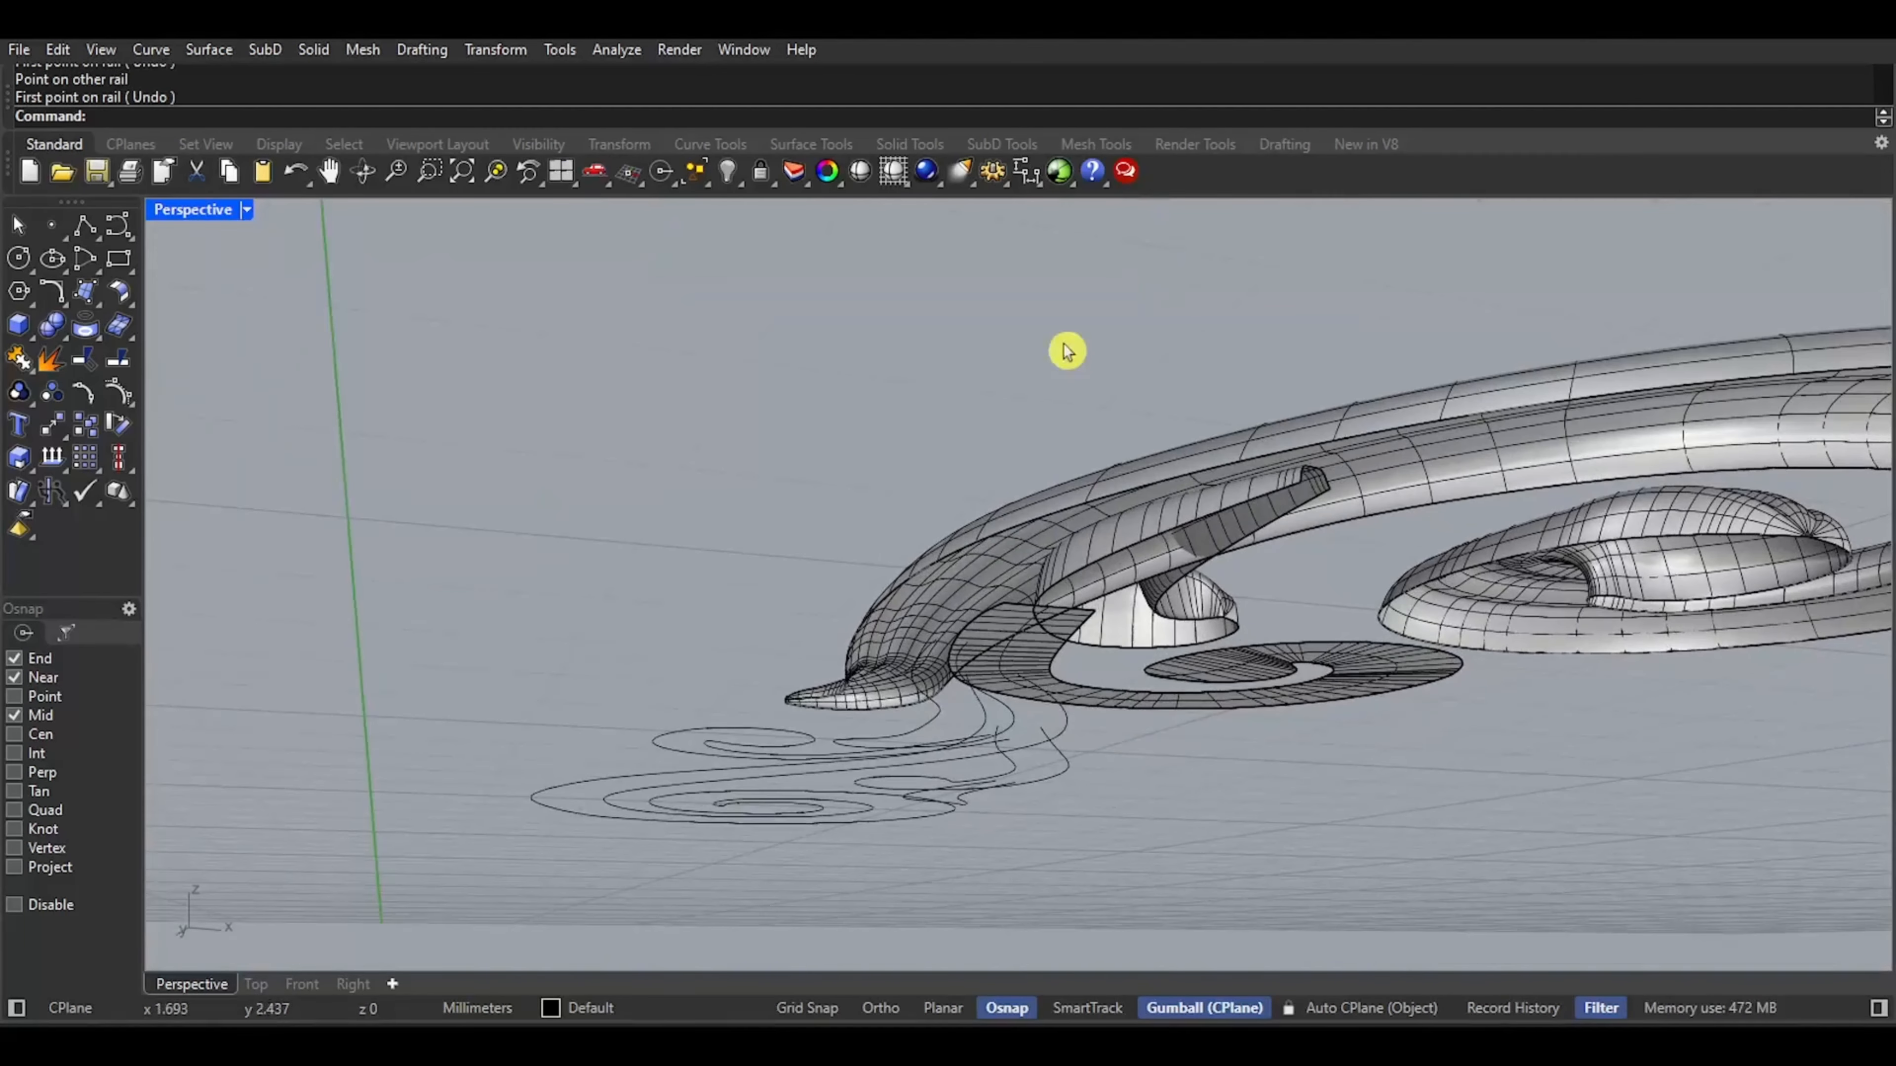
scroll(1063, 600, "up", 3)
left_click(1044, 632)
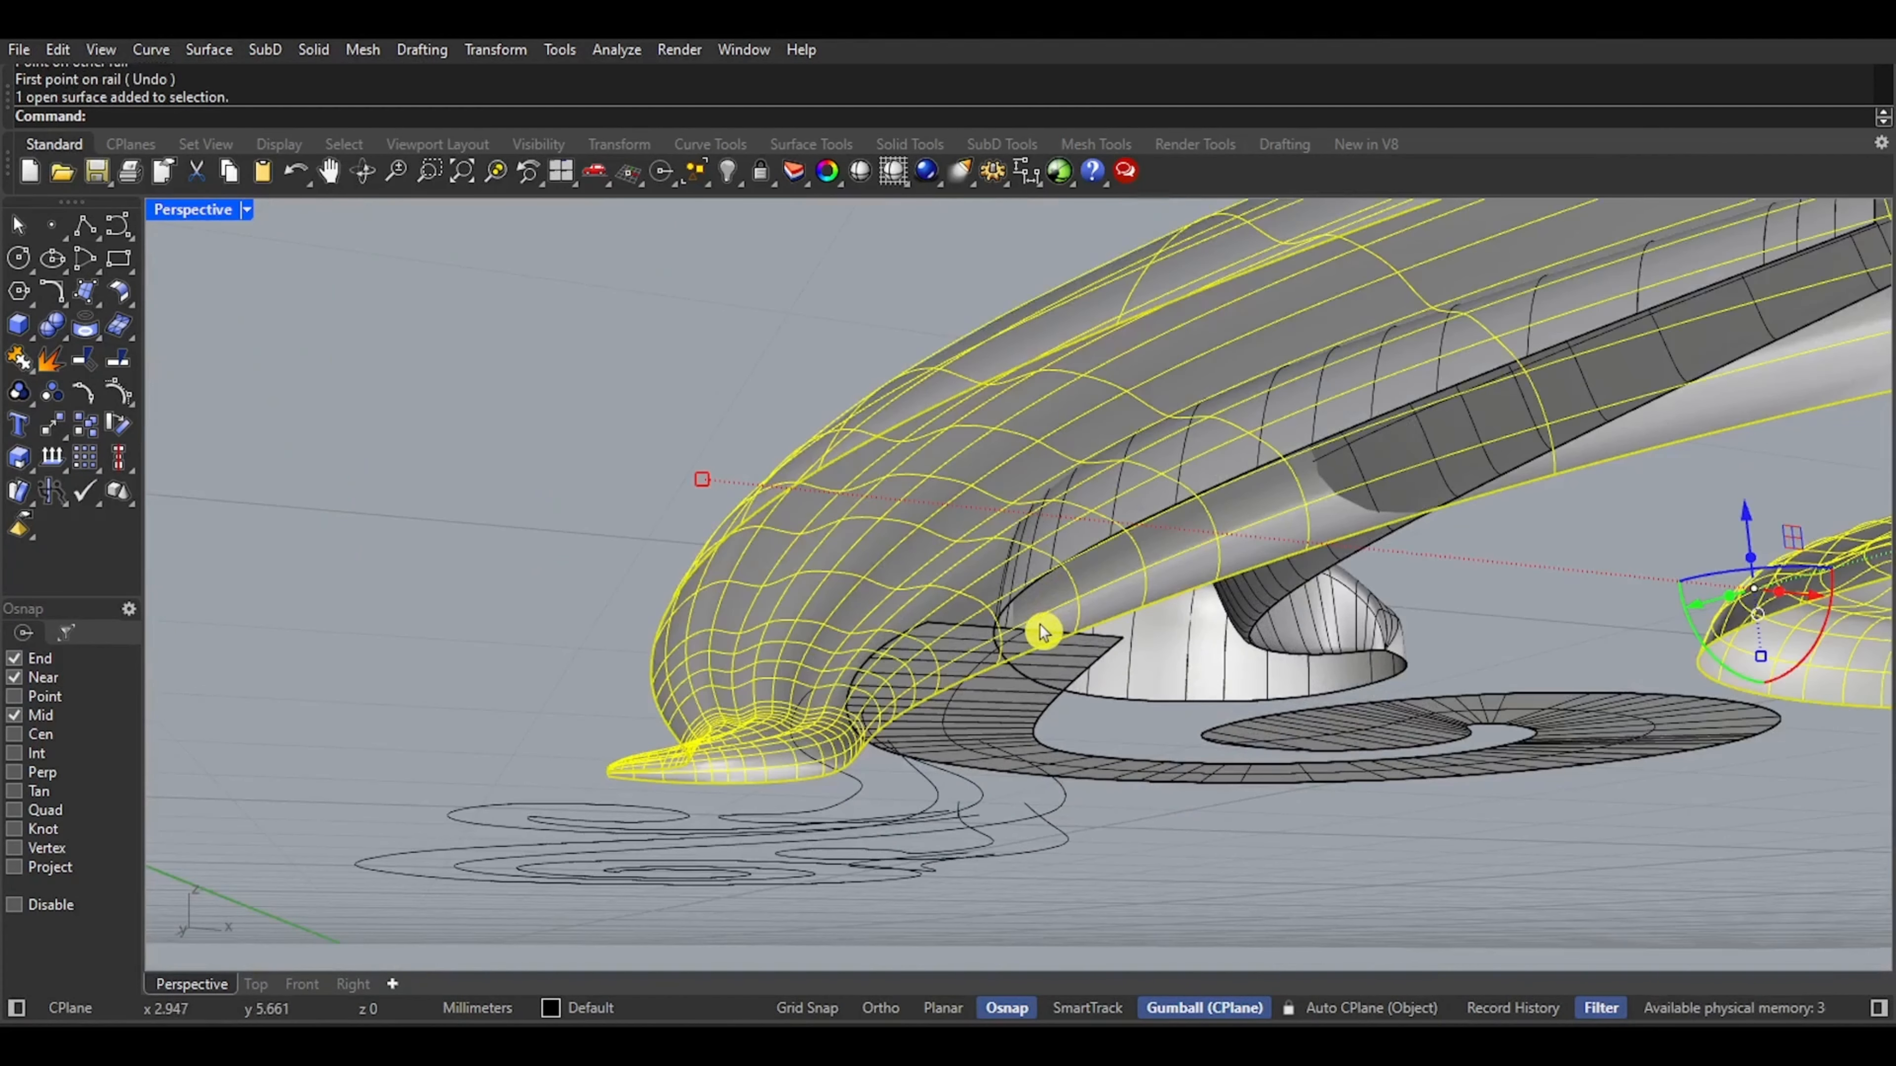
left_click(1104, 645)
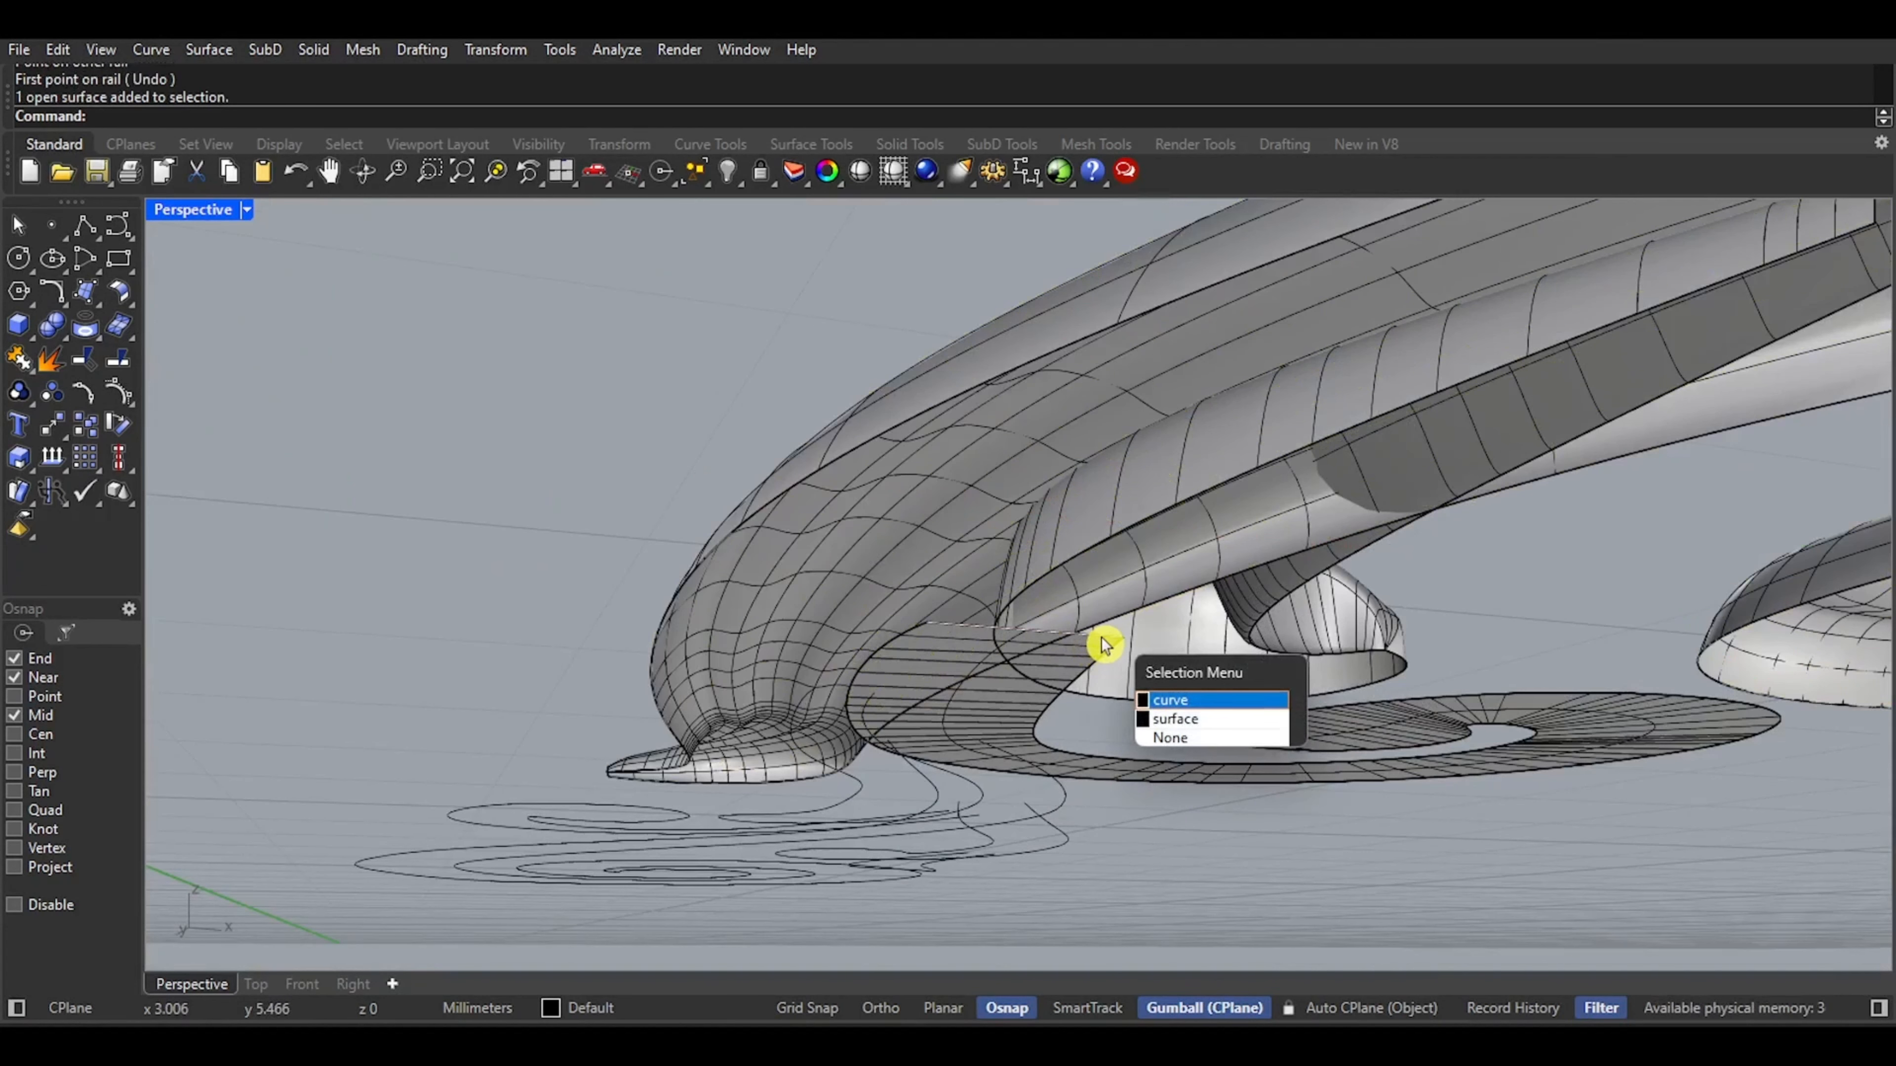
left_click(1171, 699)
left_click(58, 49)
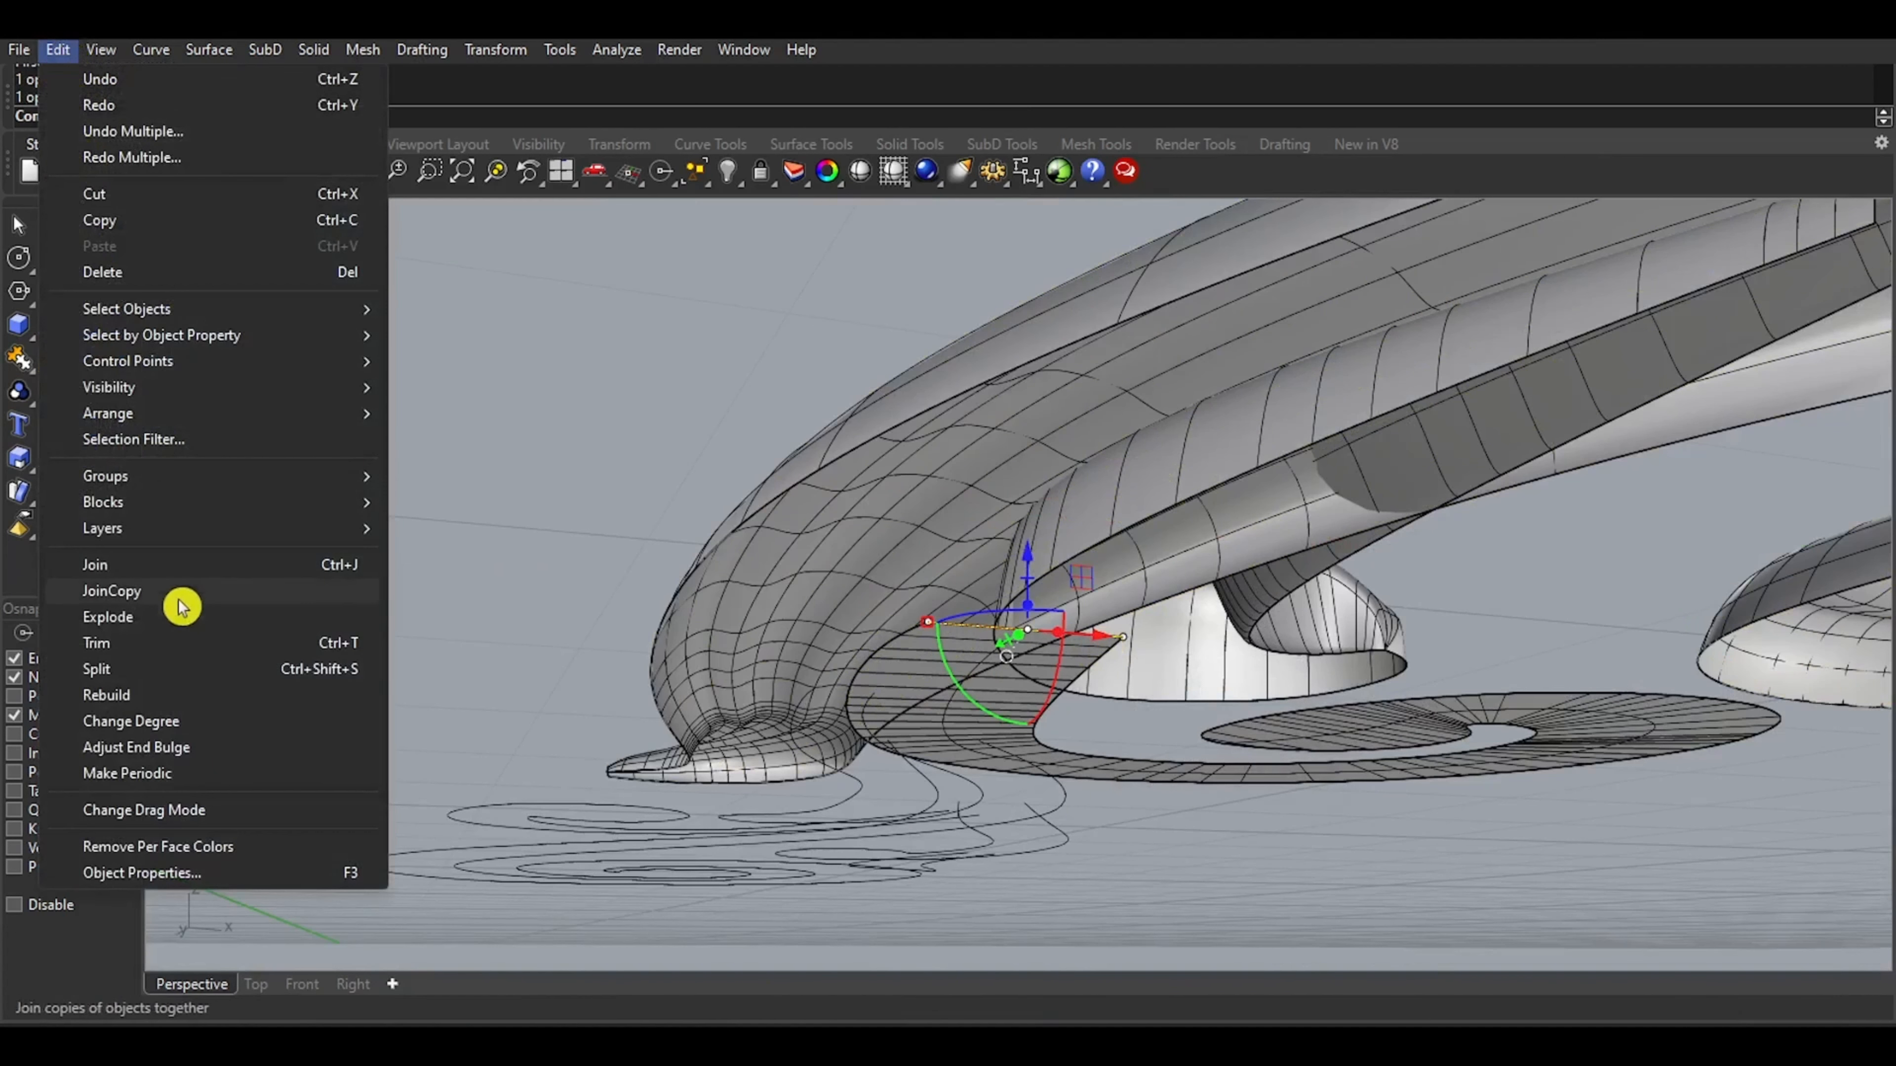
left_click(162, 692)
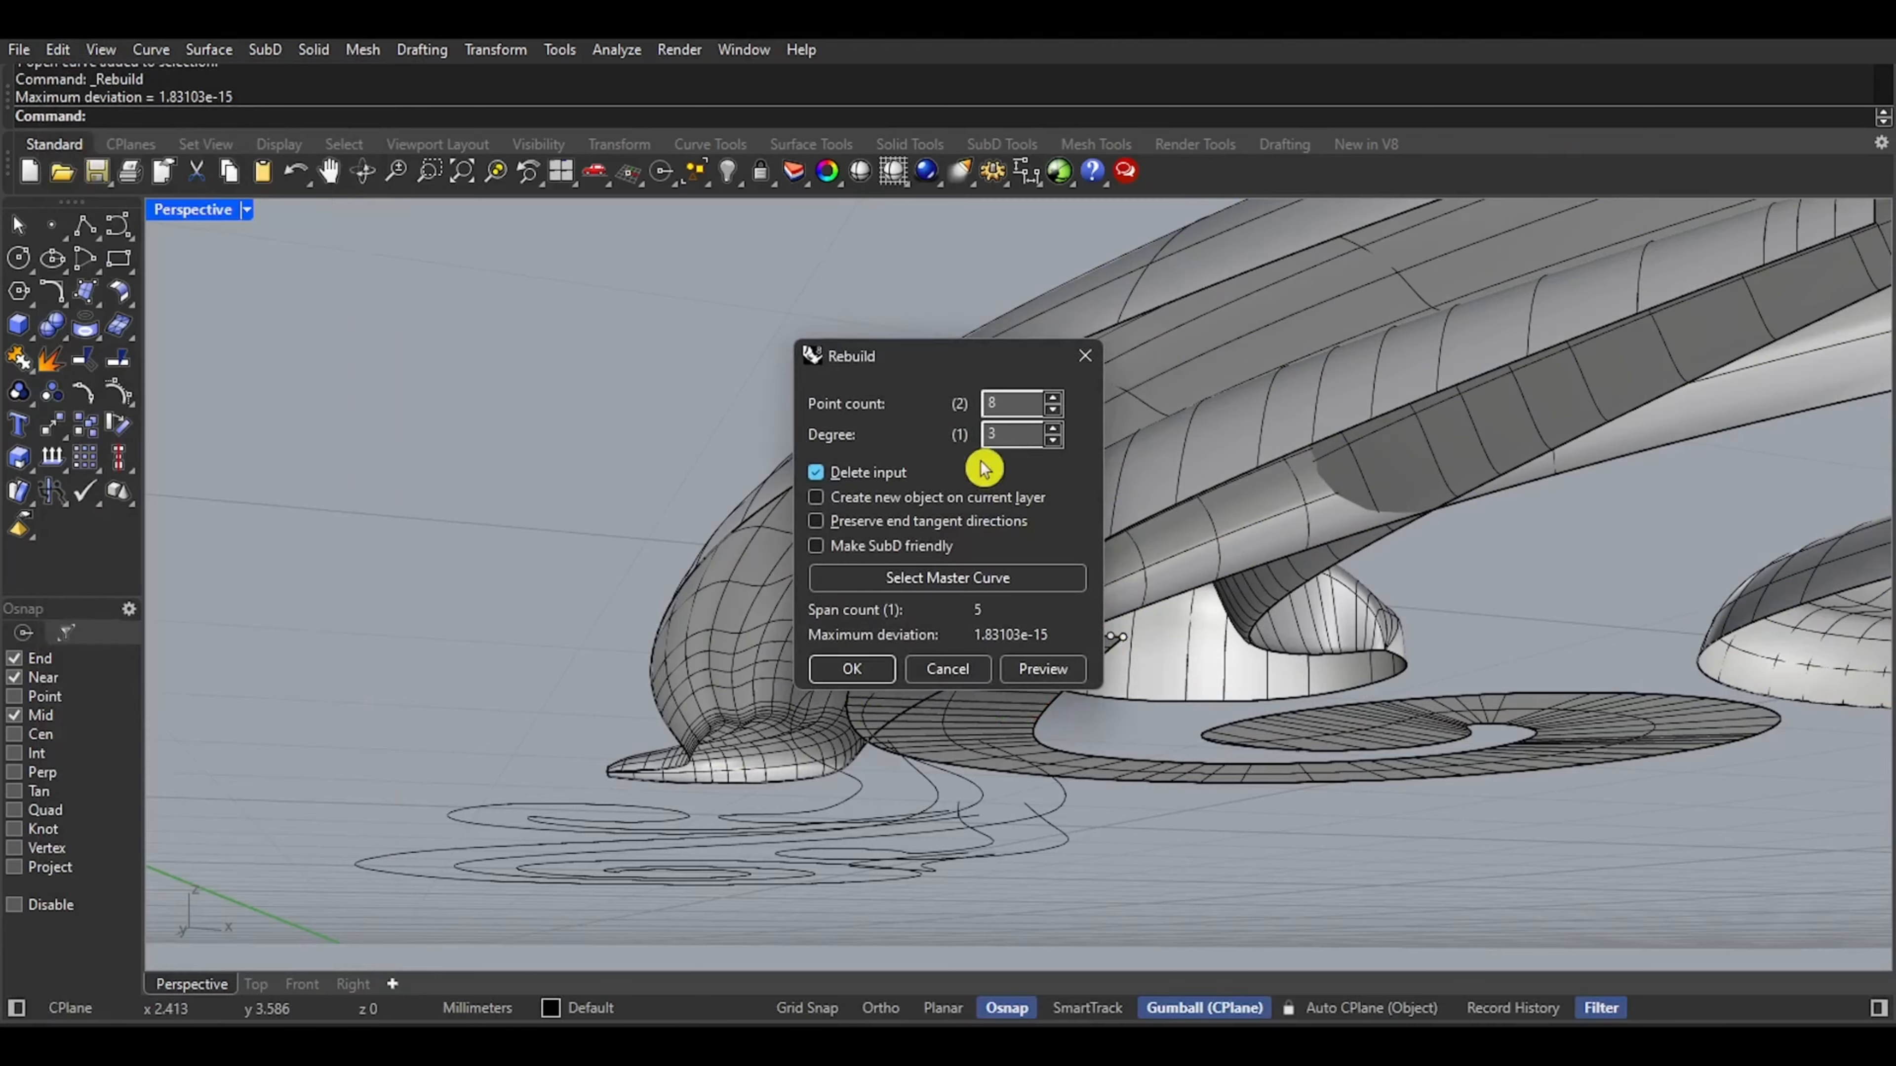
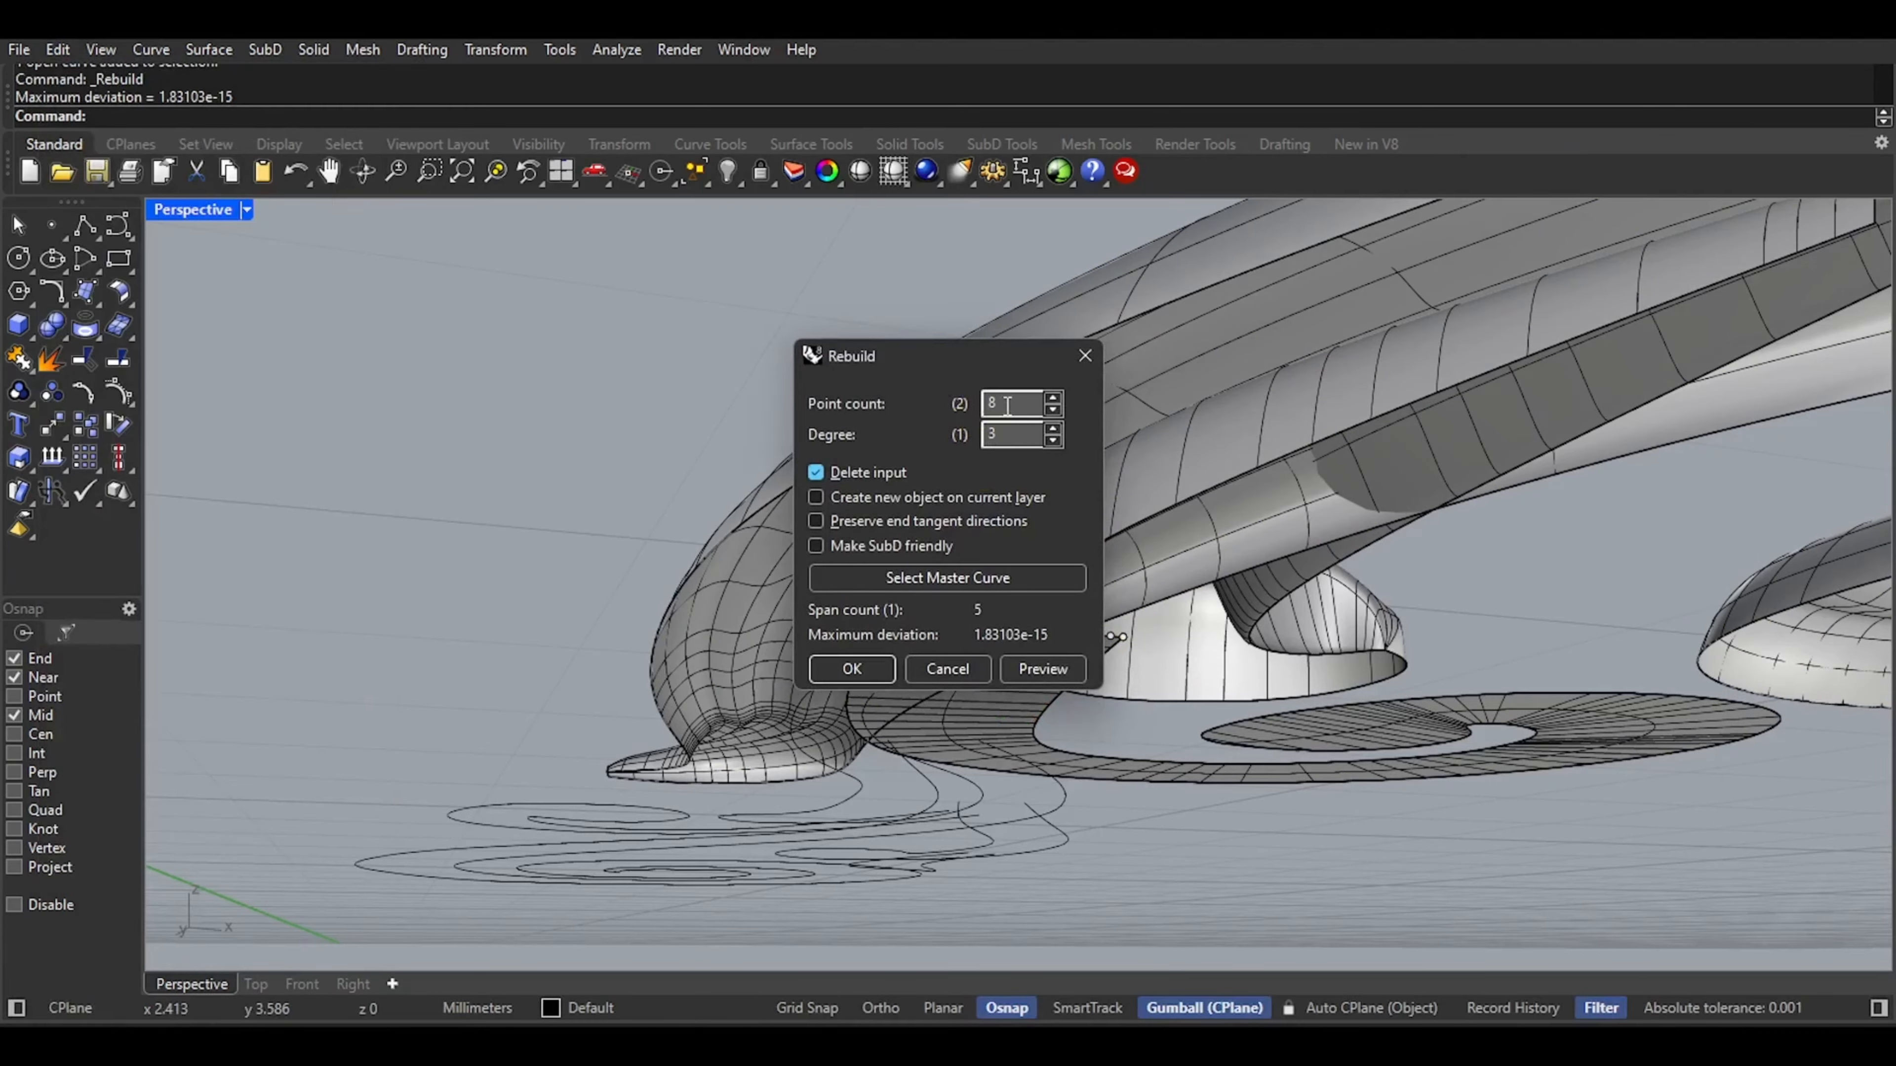
left_click(852, 669)
Select the shape curve's six inner control points, leaving out both ends, and raise them vertically to give the spiral height
right_click_drag(897, 589, 973, 553)
scroll(973, 552, "up", 6)
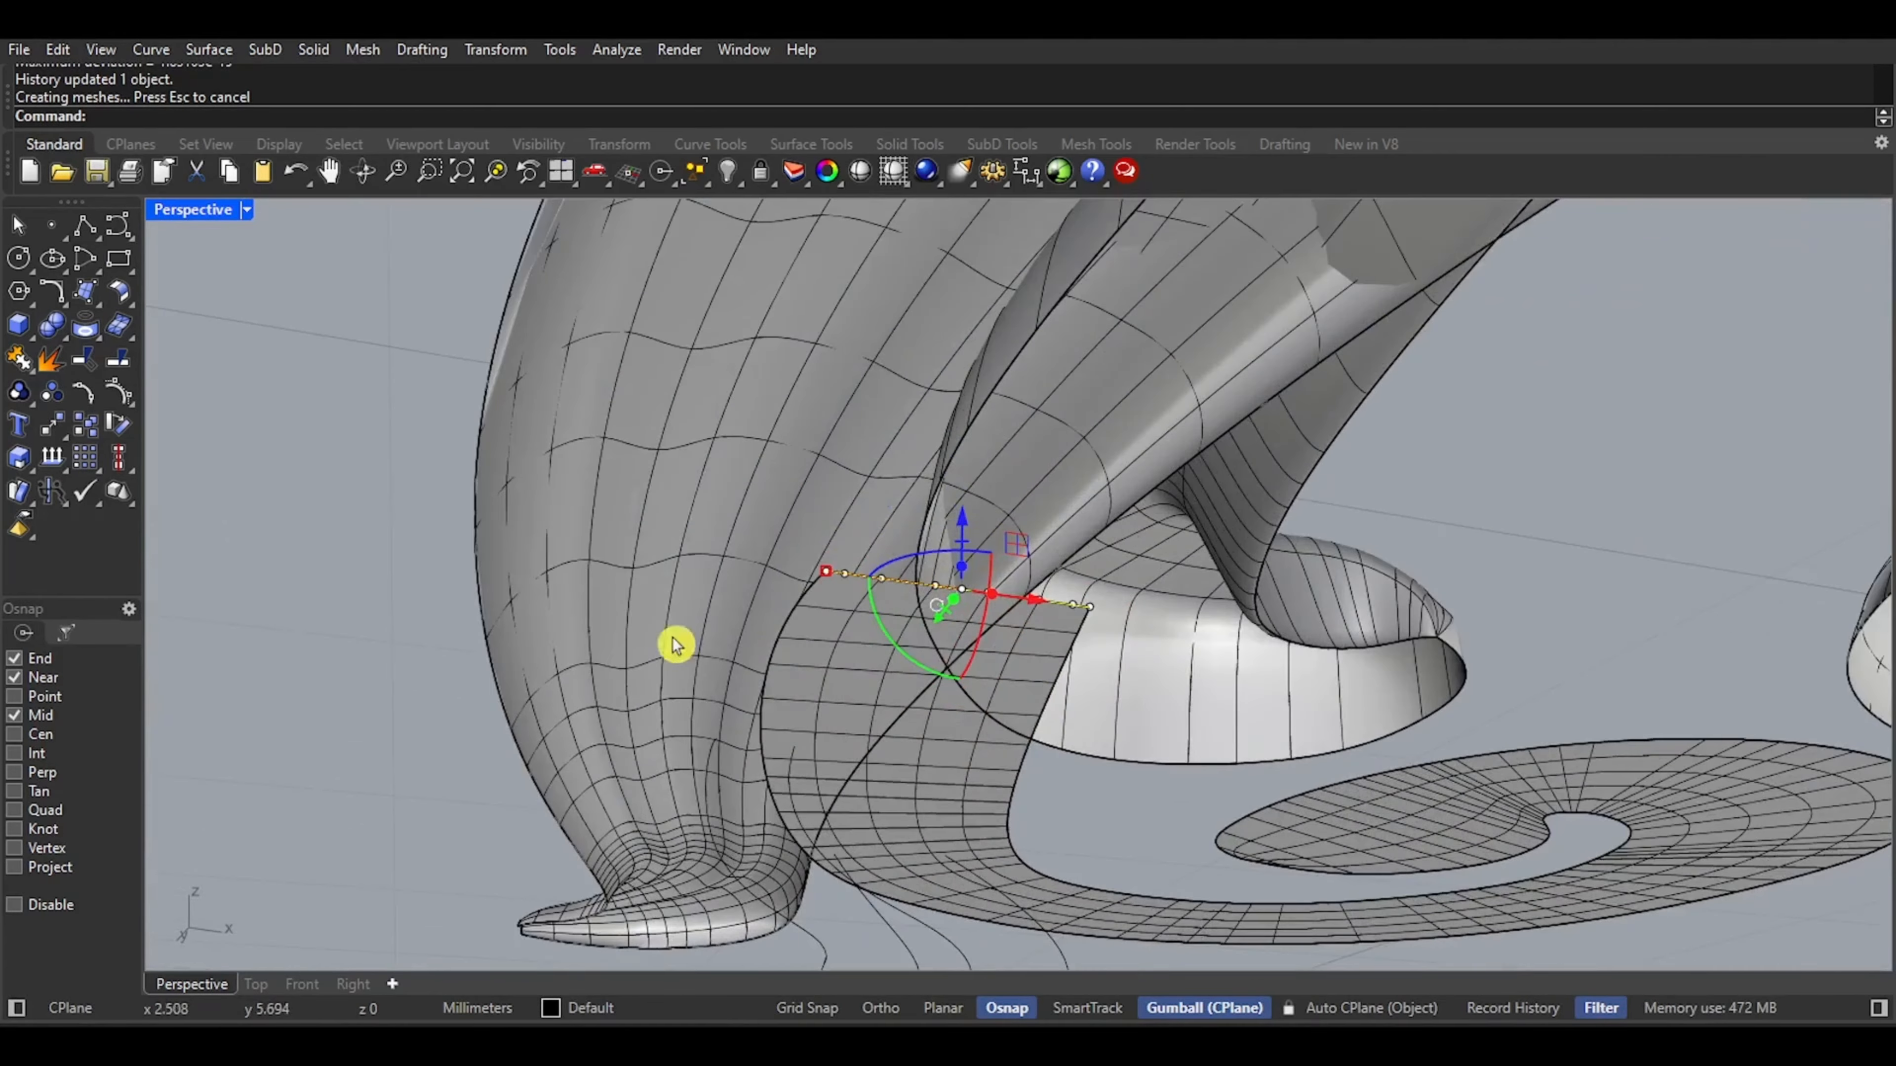
left_click(256, 984)
scroll(622, 496, "down", 3)
scroll(550, 644, "up", 3)
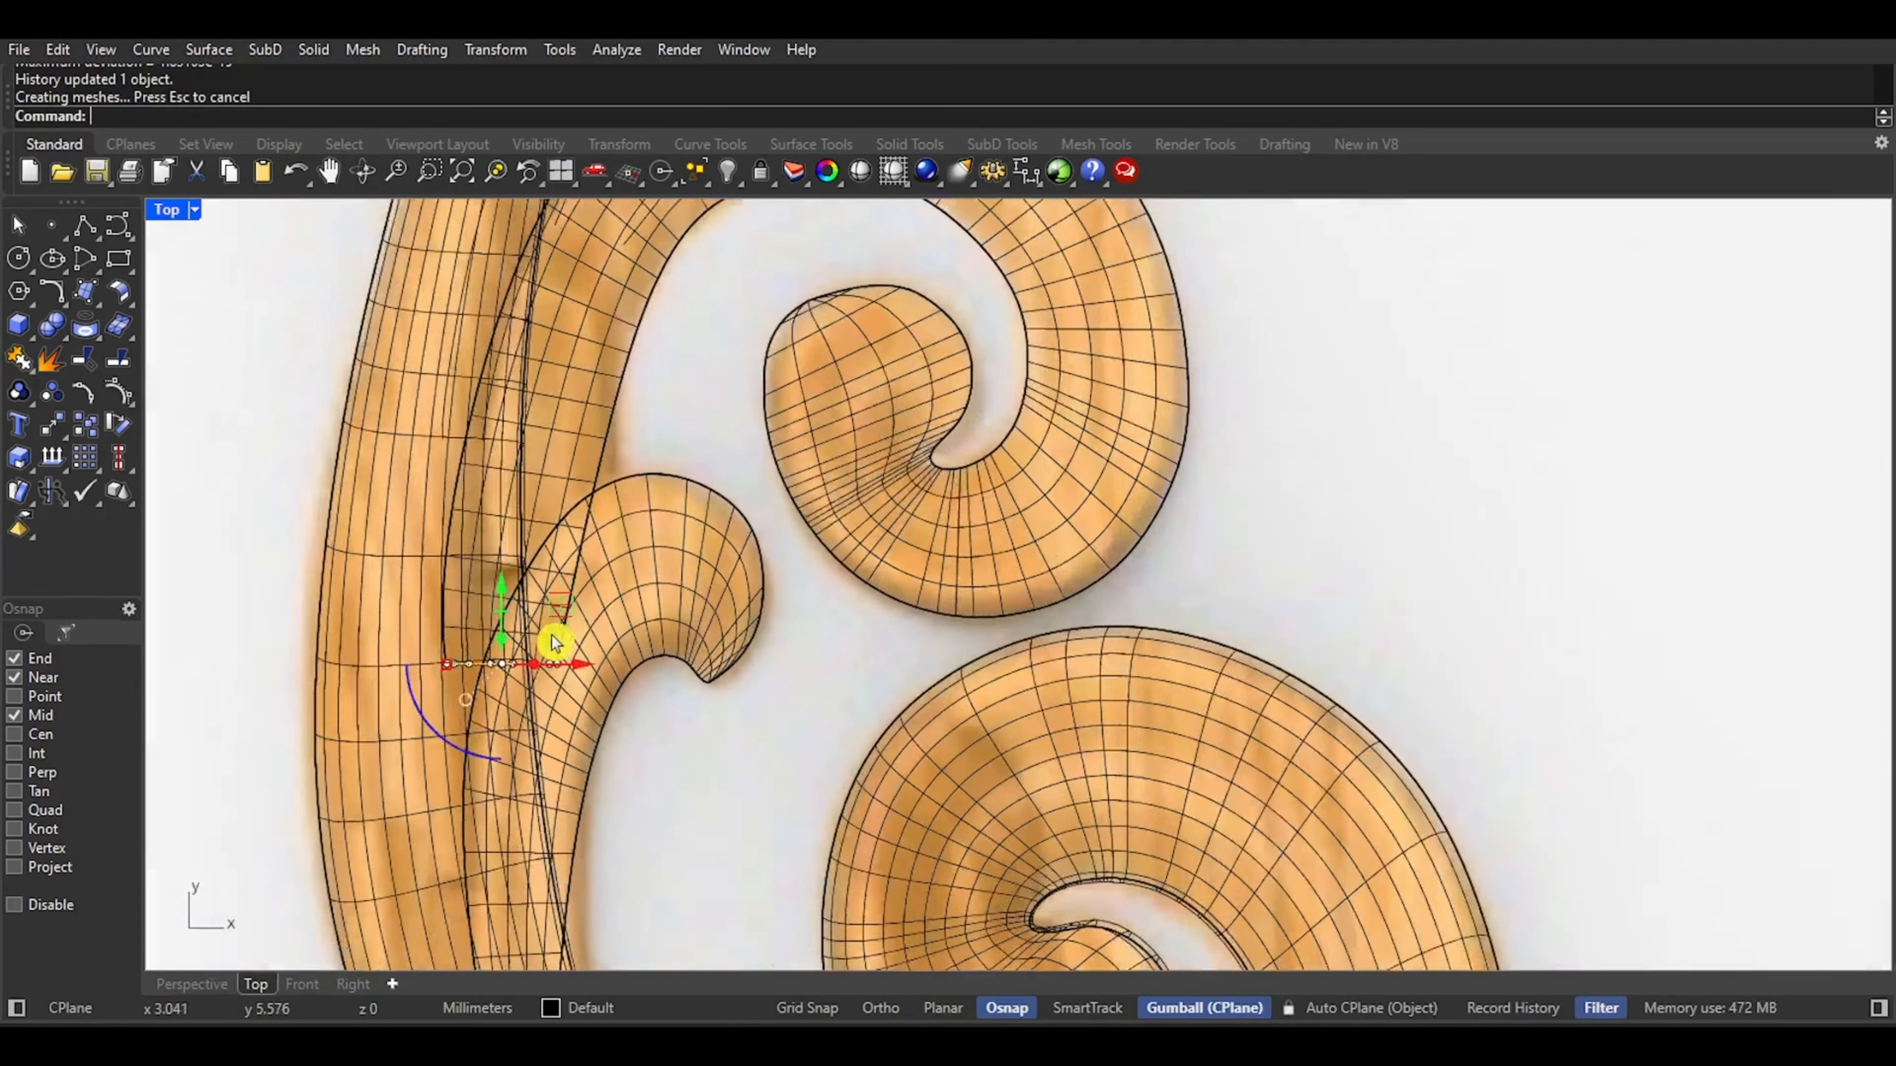
scroll(427, 702, "up", 3)
scroll(389, 652, "up", 4)
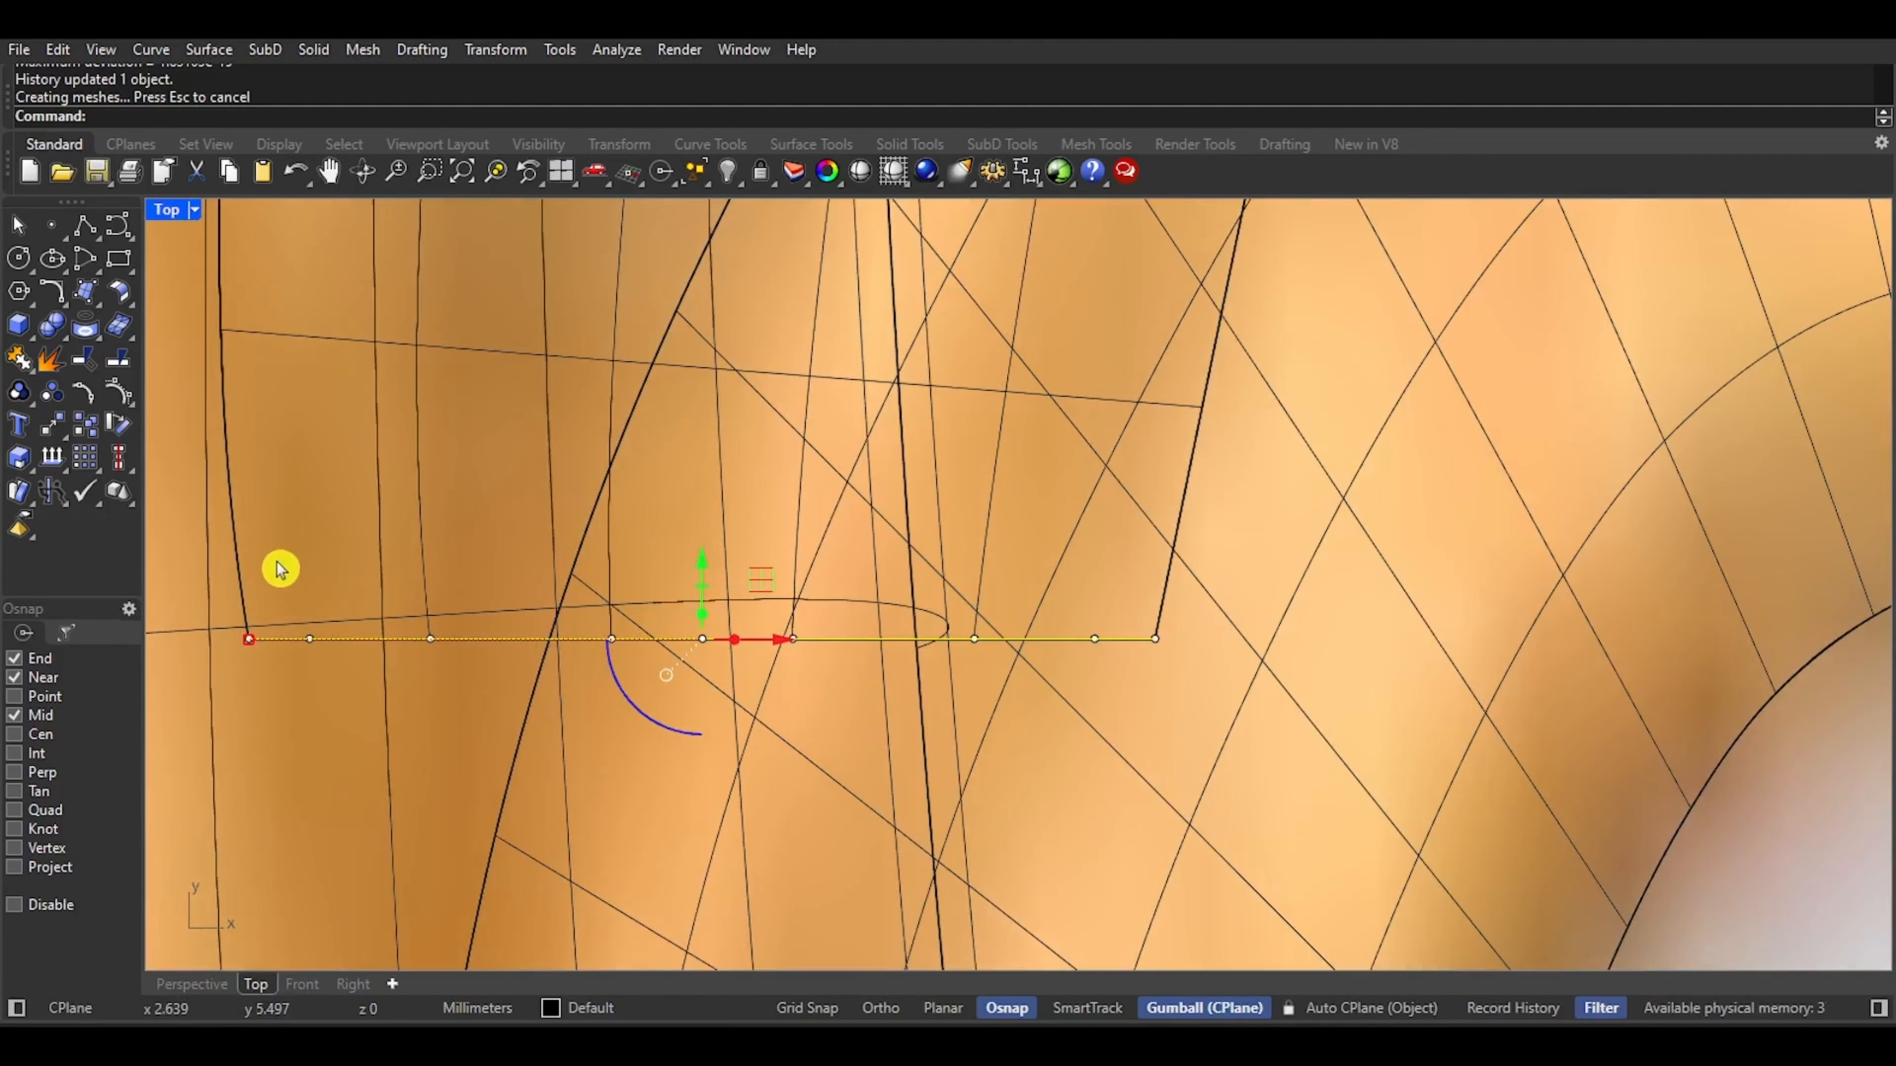
left_click_drag(282, 563, 1116, 769)
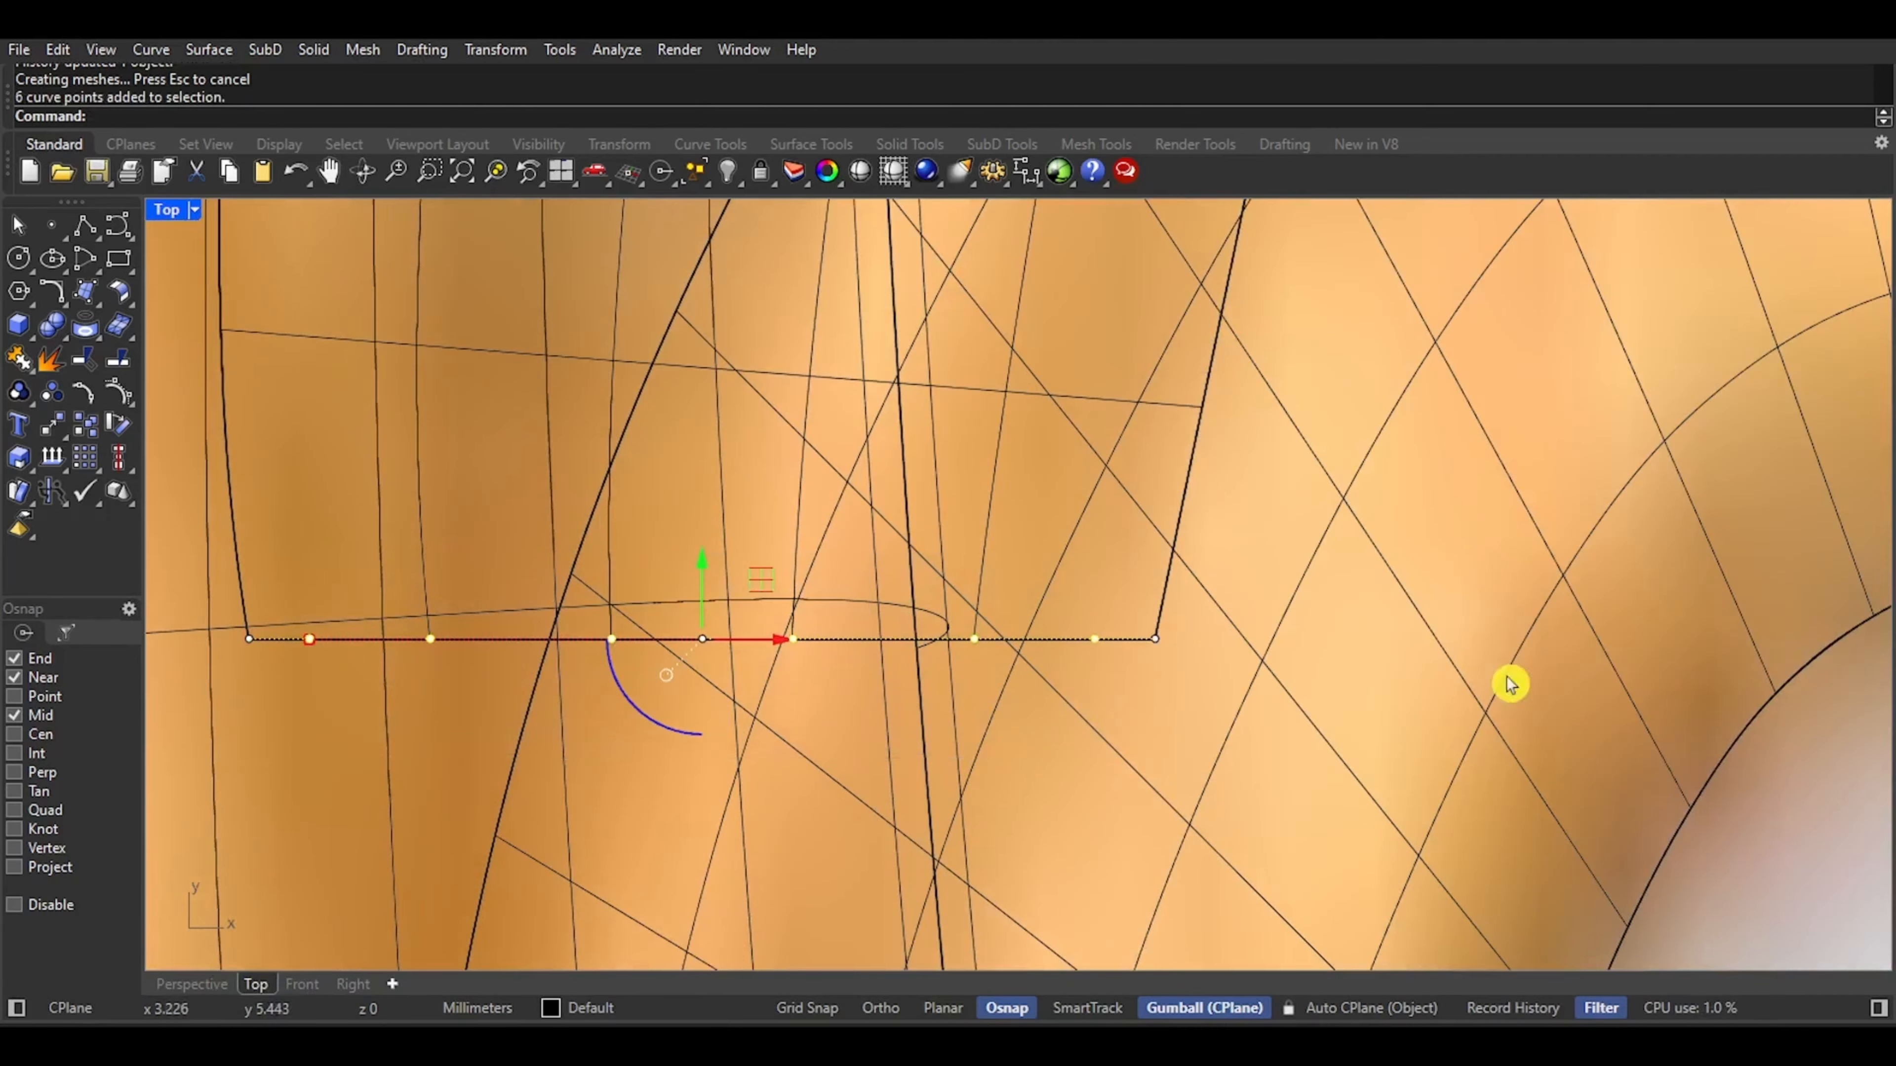
left_click(207, 984)
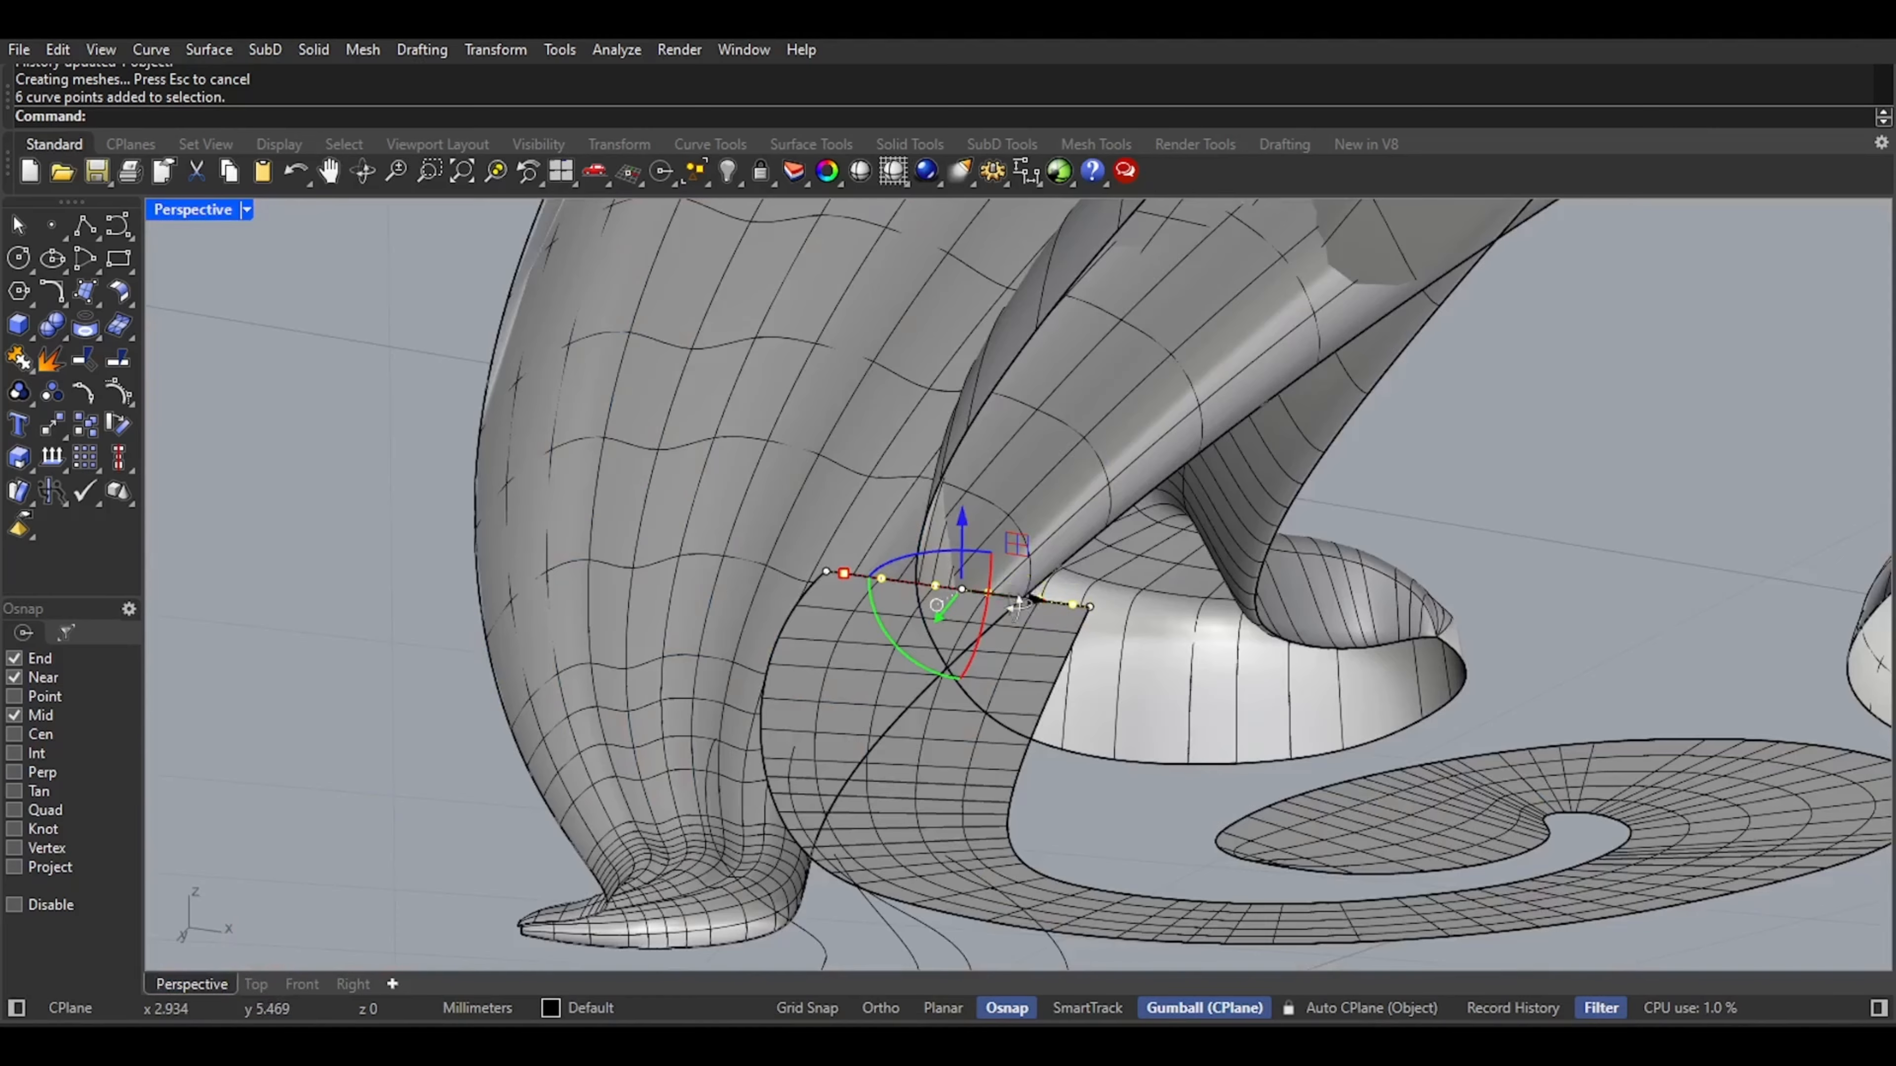
right_click_drag(1026, 598, 943, 663)
left_click_drag(917, 667, 913, 629)
Raise the six selected control points slightly more, judging the spiral's height against the neighbouring stem surfaces
scroll(915, 629, "down", 7)
right_click_drag(1045, 576, 924, 642)
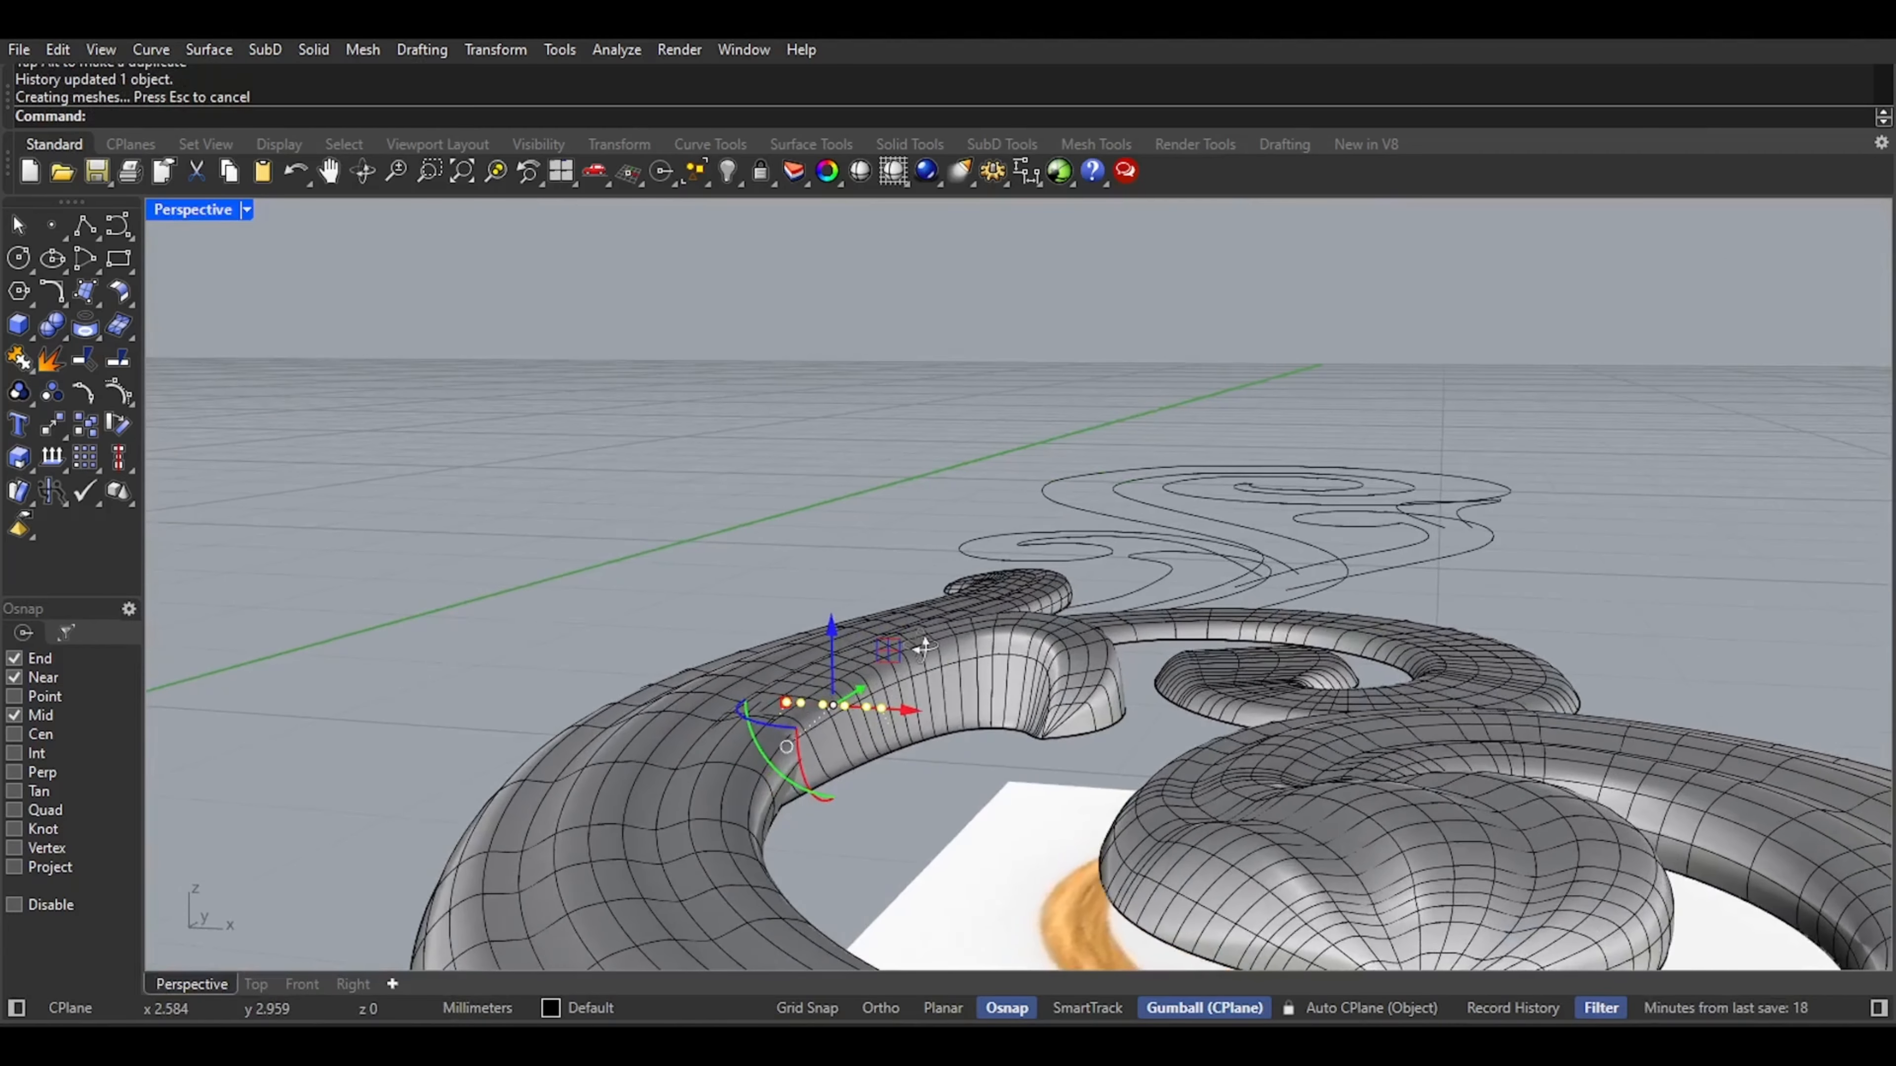
scroll(907, 695, "up", 2)
scroll(887, 722, "up", 2)
left_click_drag(806, 624, 803, 601)
Isolate one middle control point of the spiral's shape curve and lower it slightly to form a shallow groove
right_click_drag(830, 653, 894, 647)
scroll(841, 606, "up", 5)
scroll(871, 657, "up", 3)
left_click_drag(734, 657, 929, 450)
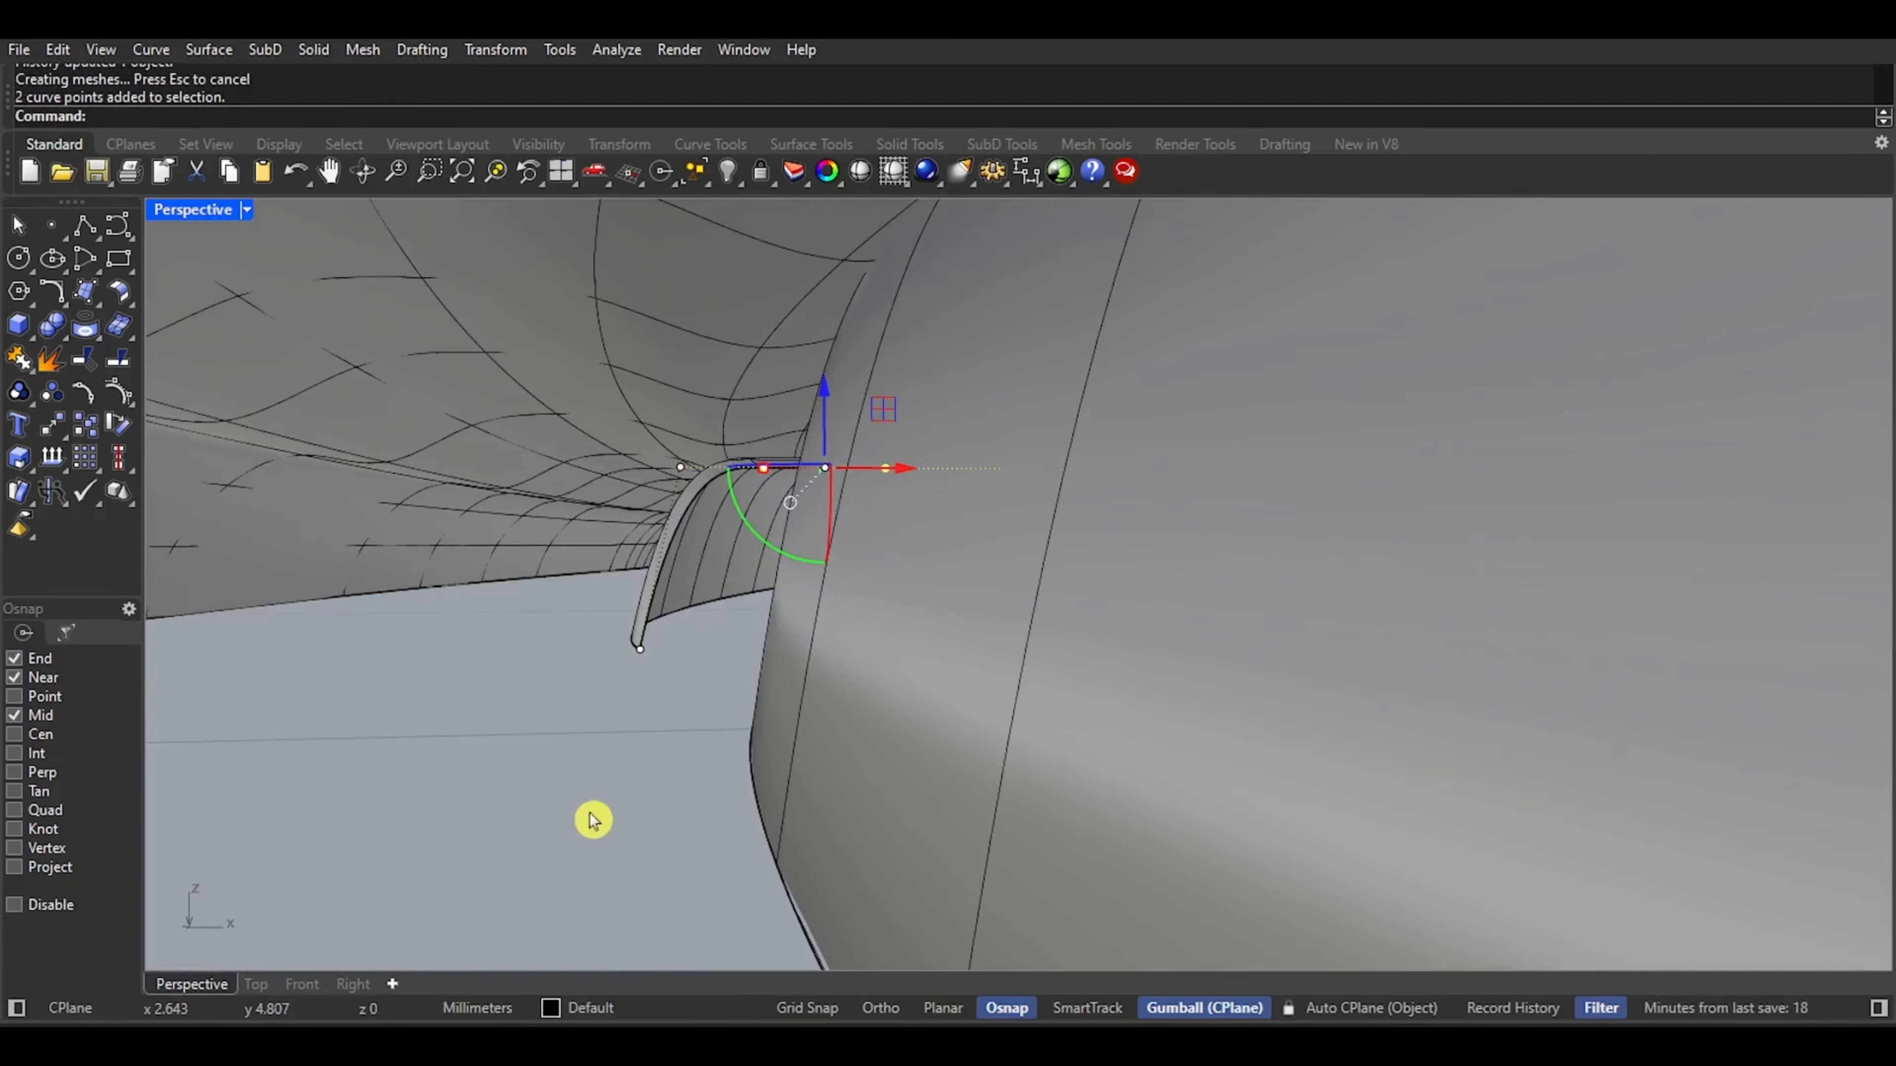
mouse_move(593, 820)
left_mouse_down("ctrl")
mouse_move(825, 445)
mouse_move(804, 435)
left_mouse_up("ctrl")
mouse_move(804, 436)
right_mouse_down()
mouse_move(870, 439)
mouse_move(862, 461)
right_mouse_up()
right_click_drag(868, 581, 940, 610)
scroll(847, 593, "down", 4)
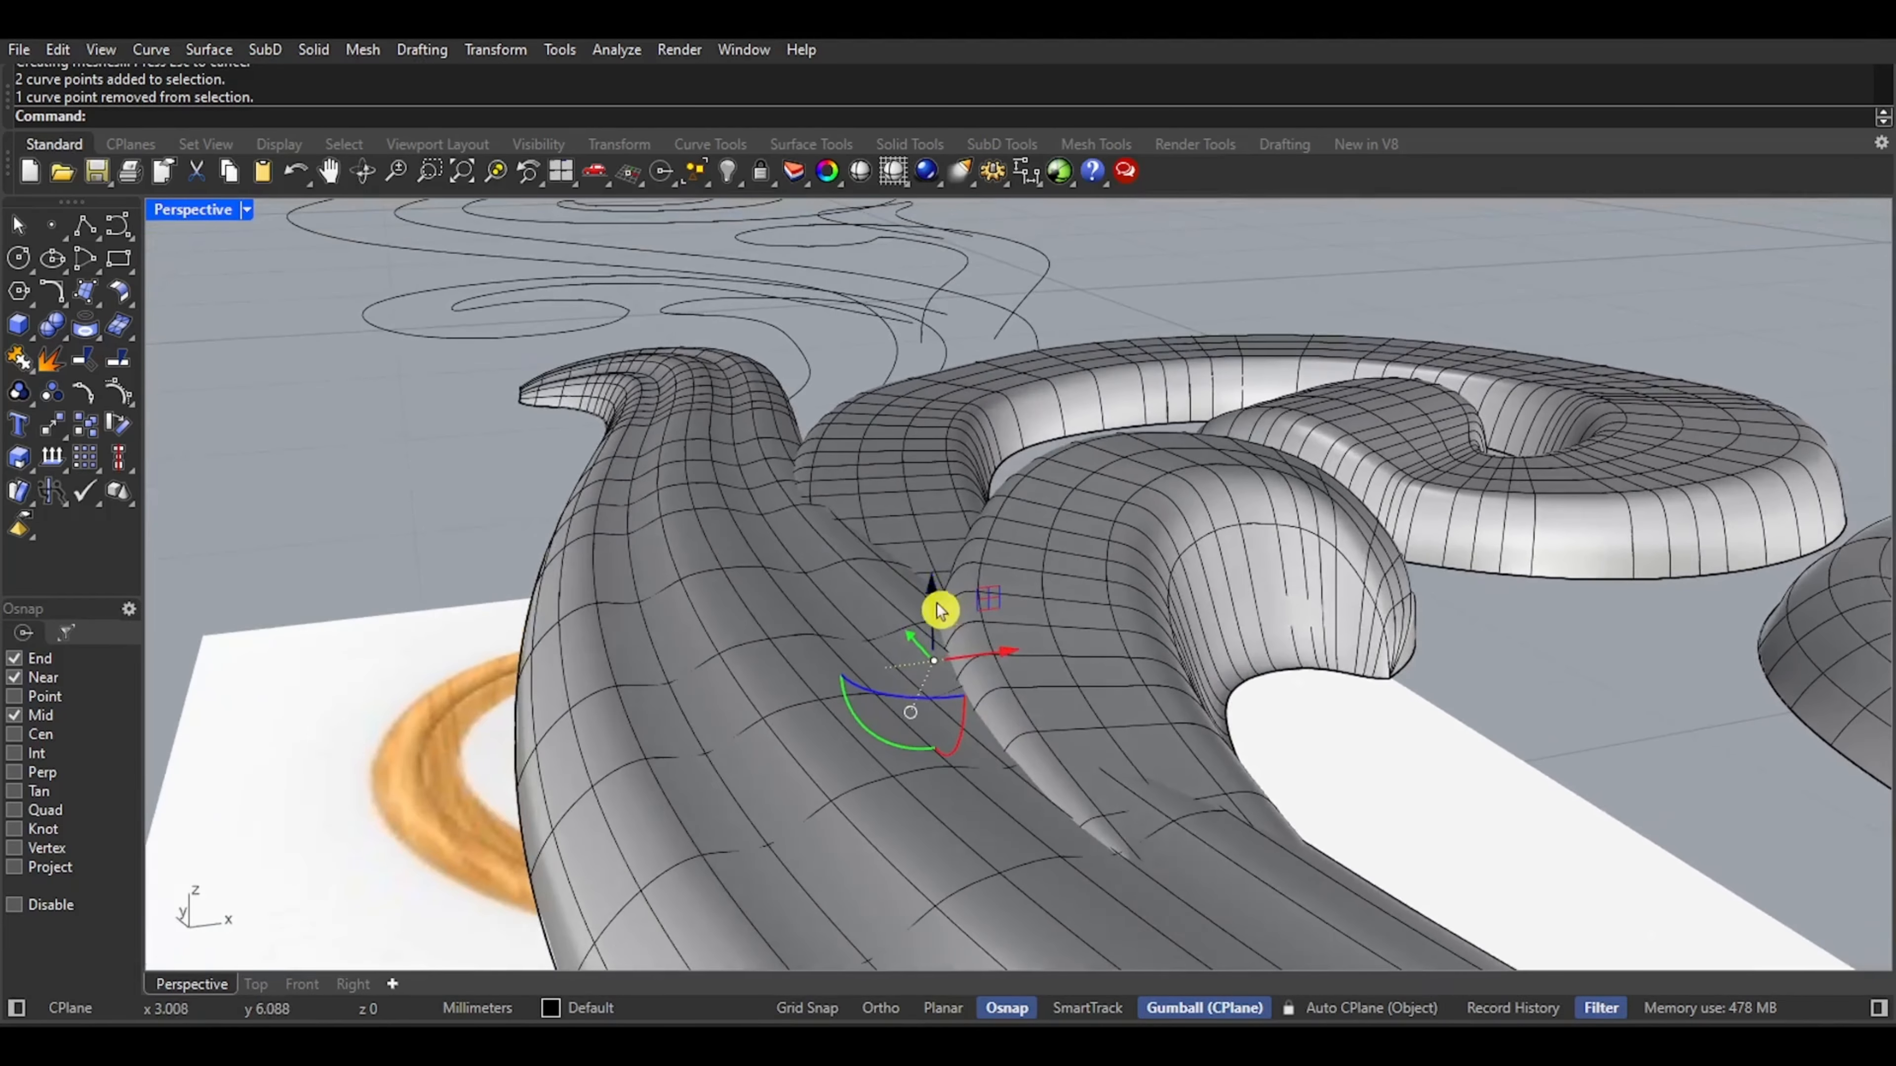
left_click_drag(935, 597, 938, 610)
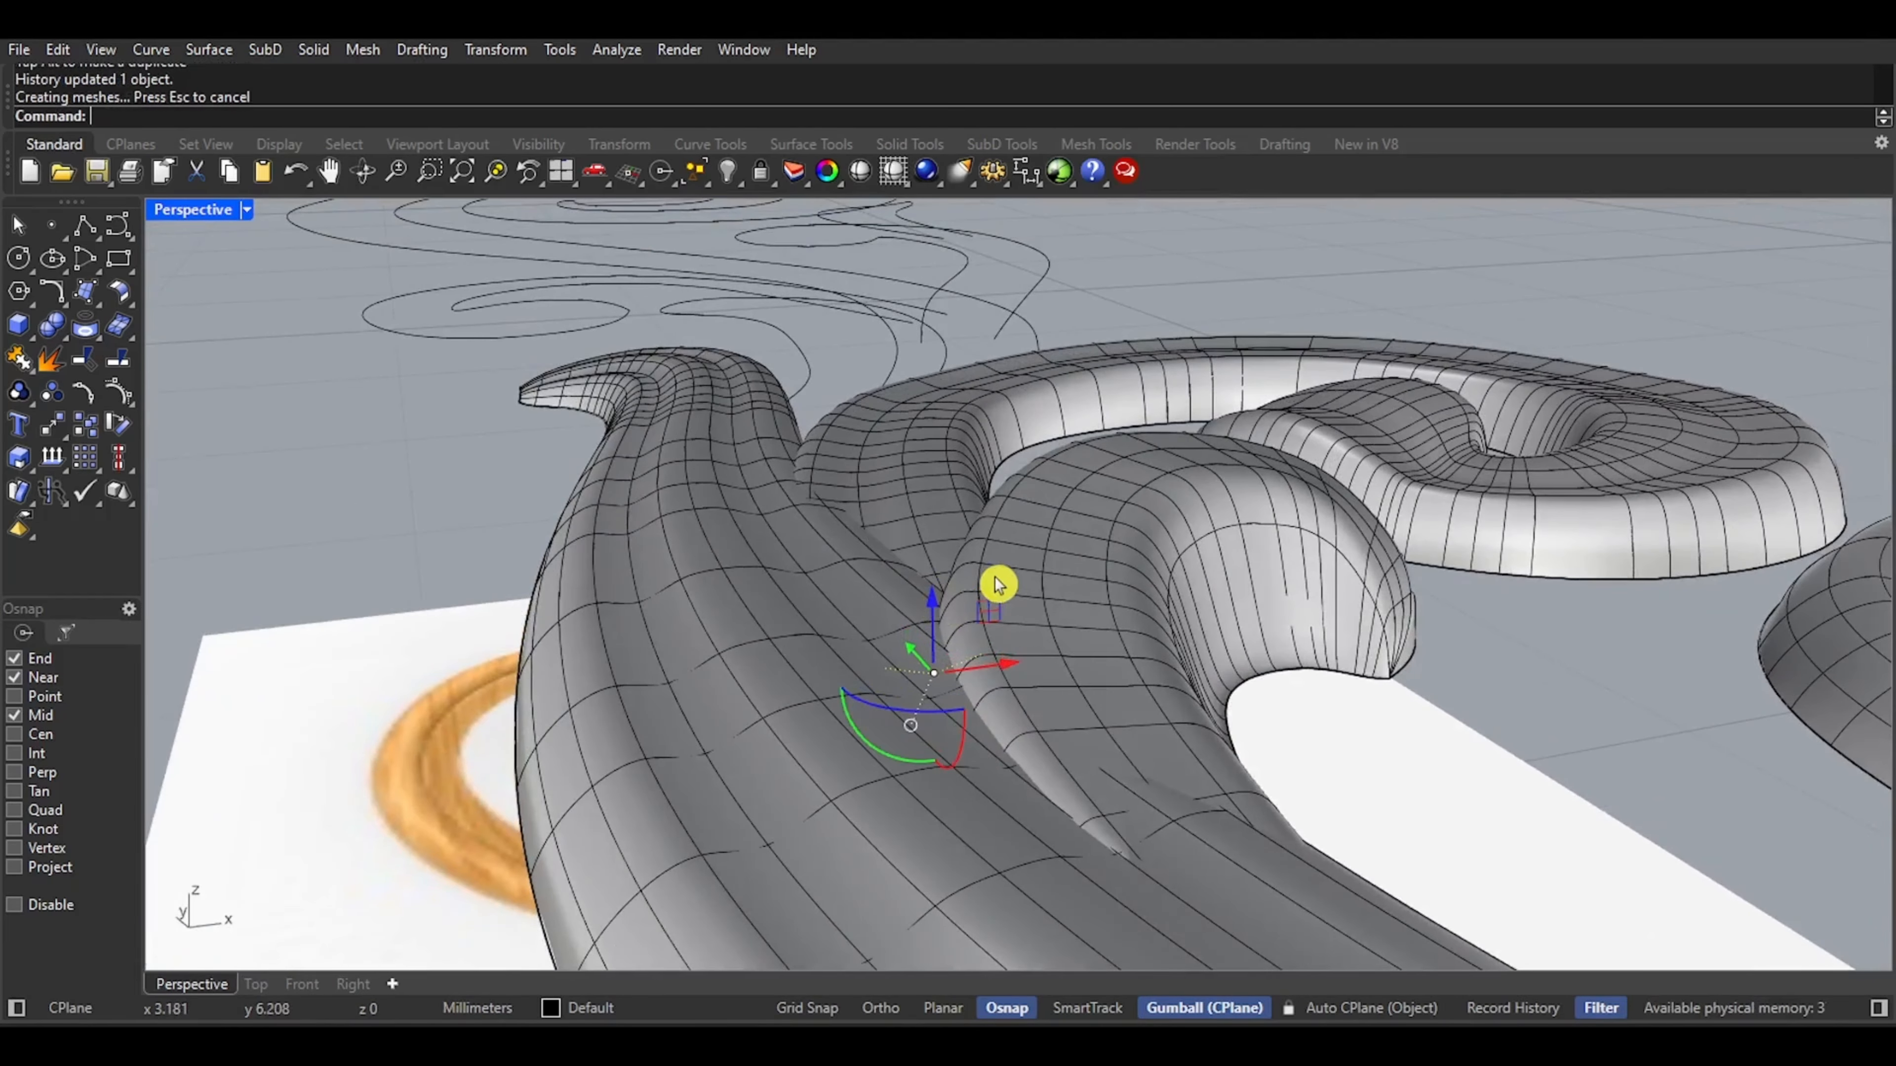
Switch the perspective view to Rendered display and examine the swept spiral beside the stem and leaf
key("ctrl+alt+r")
scroll(989, 611, "down", 6)
right_click_drag(988, 611, 1100, 580)
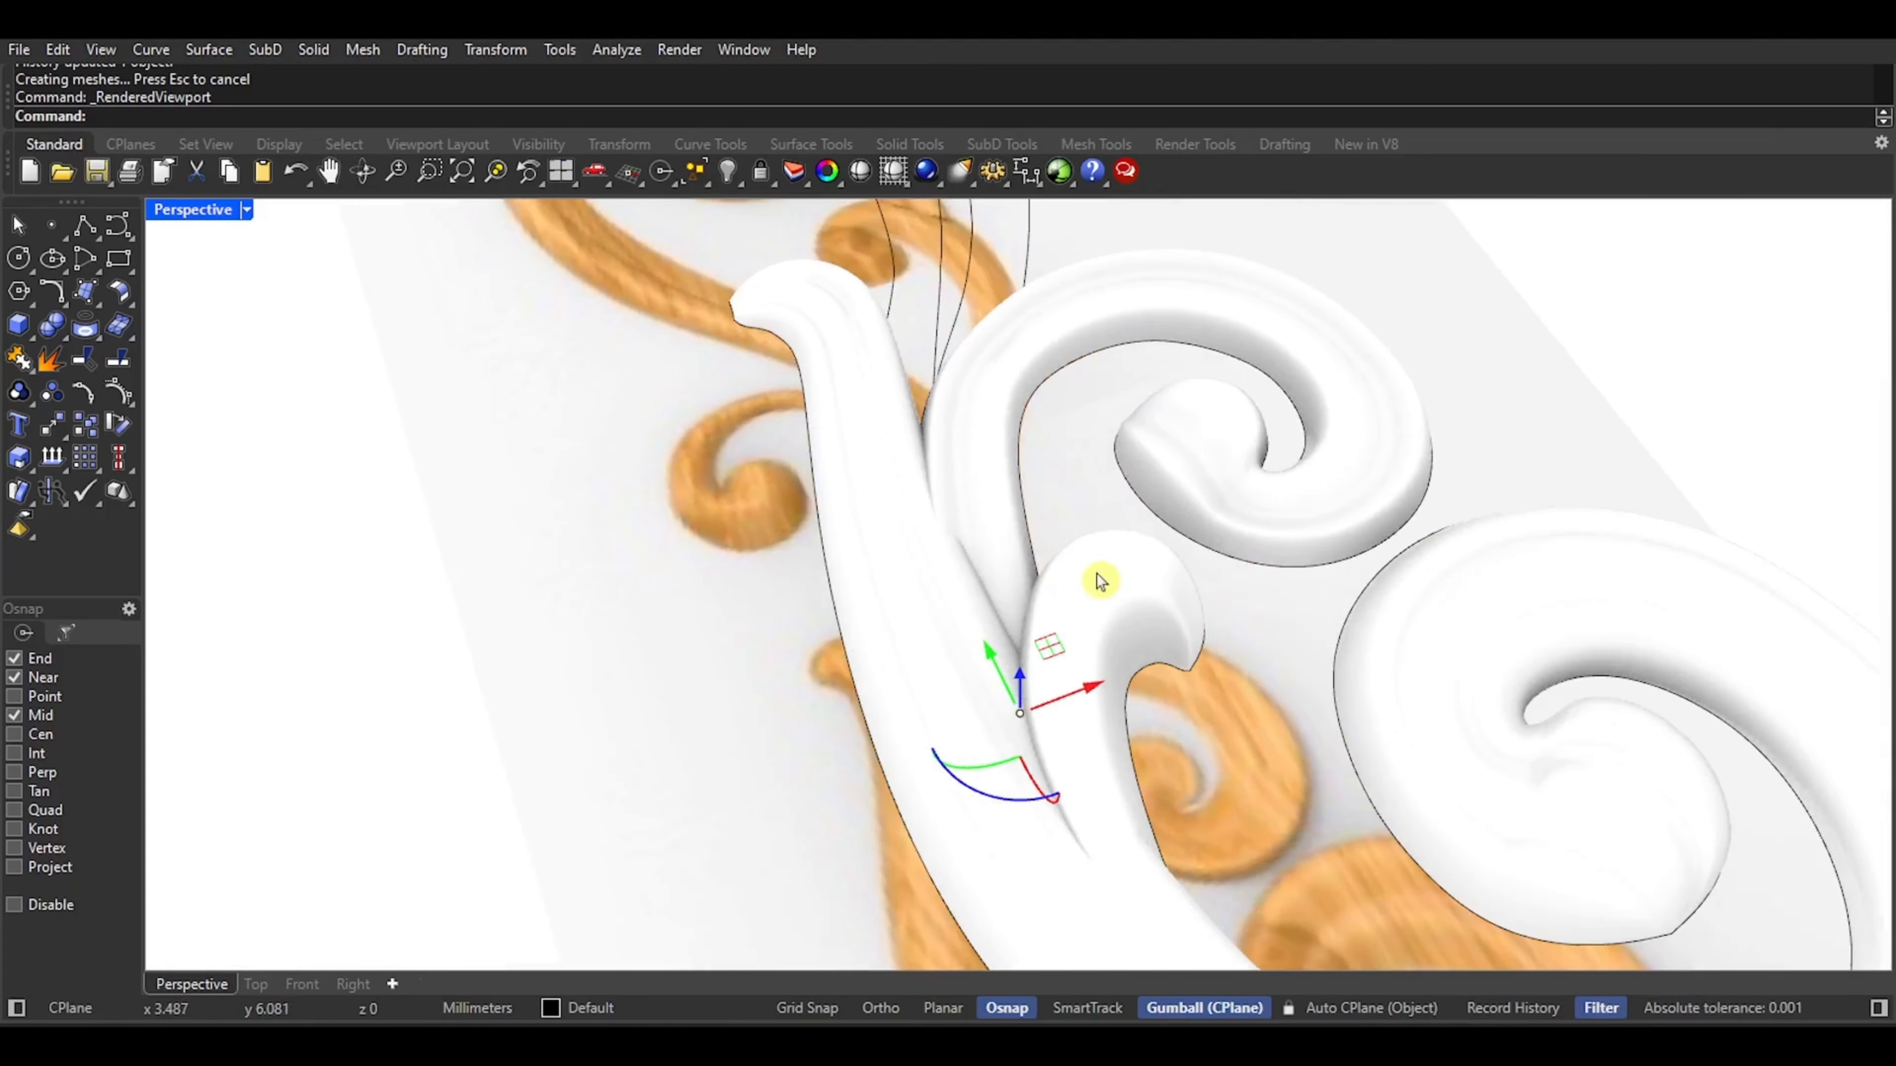
Return the perspective view from Rendered to Shaded display and look over the whole ornament against the reference picture
scroll(1100, 580, "down", 3)
right_click_drag(1037, 512, 976, 556, "shift")
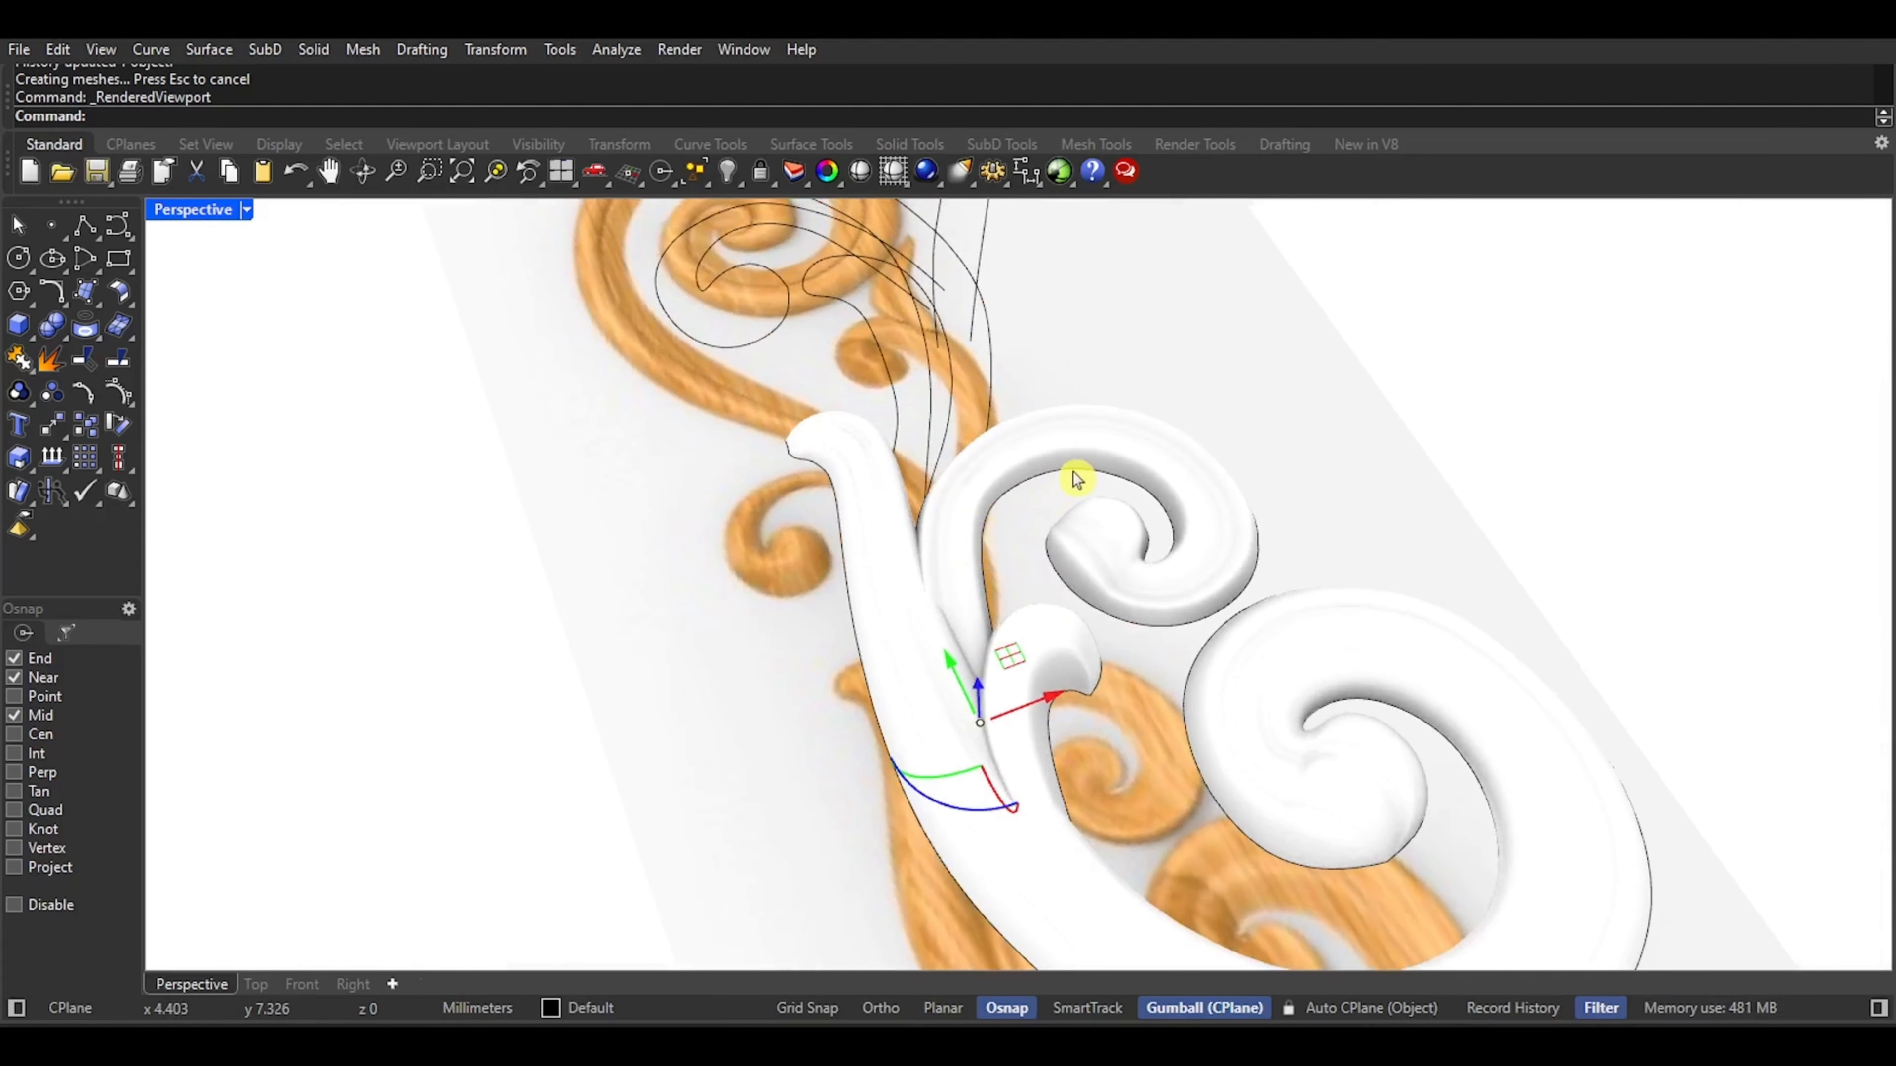
middle_click(783, 586)
left_click(783, 585)
scroll(817, 551, "down", 6)
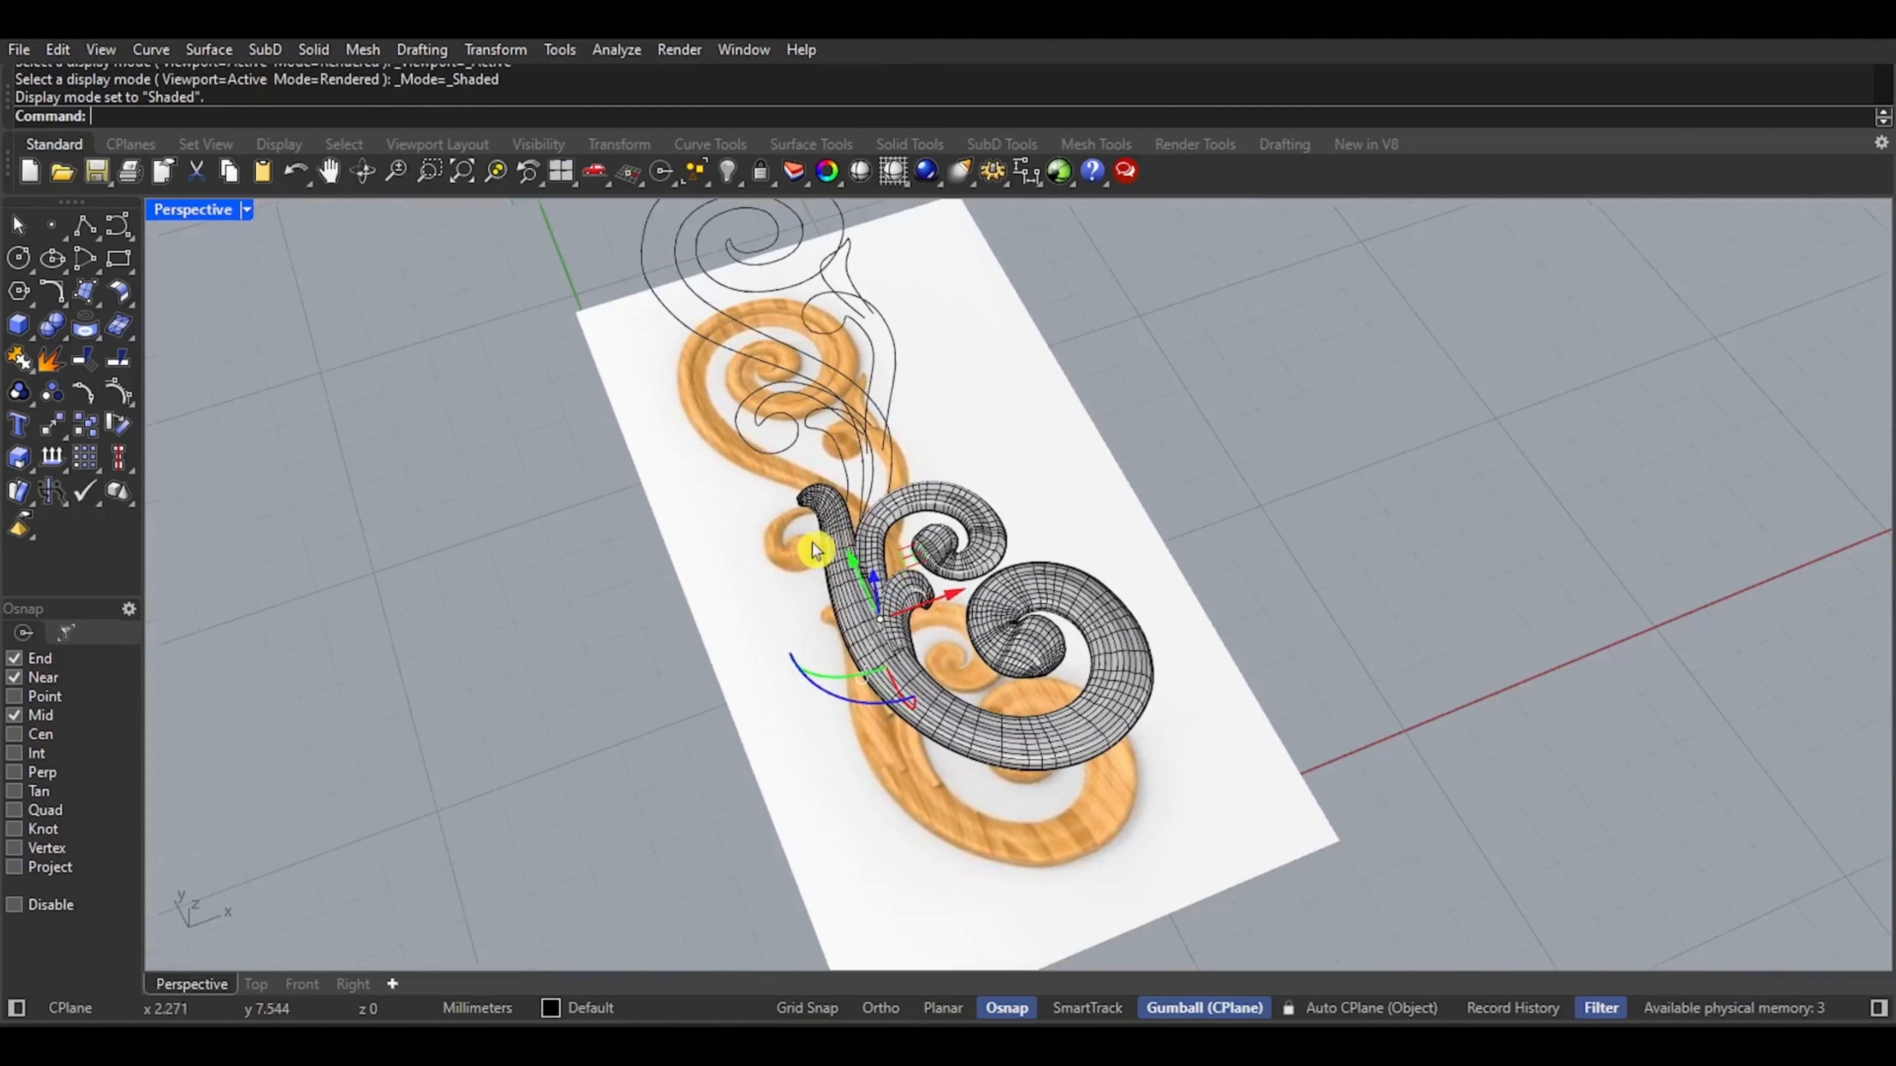
right_click_drag(956, 447, 850, 551)
In the Top view, select the two traced edge curves of the large upper spiral together
left_click(256, 984)
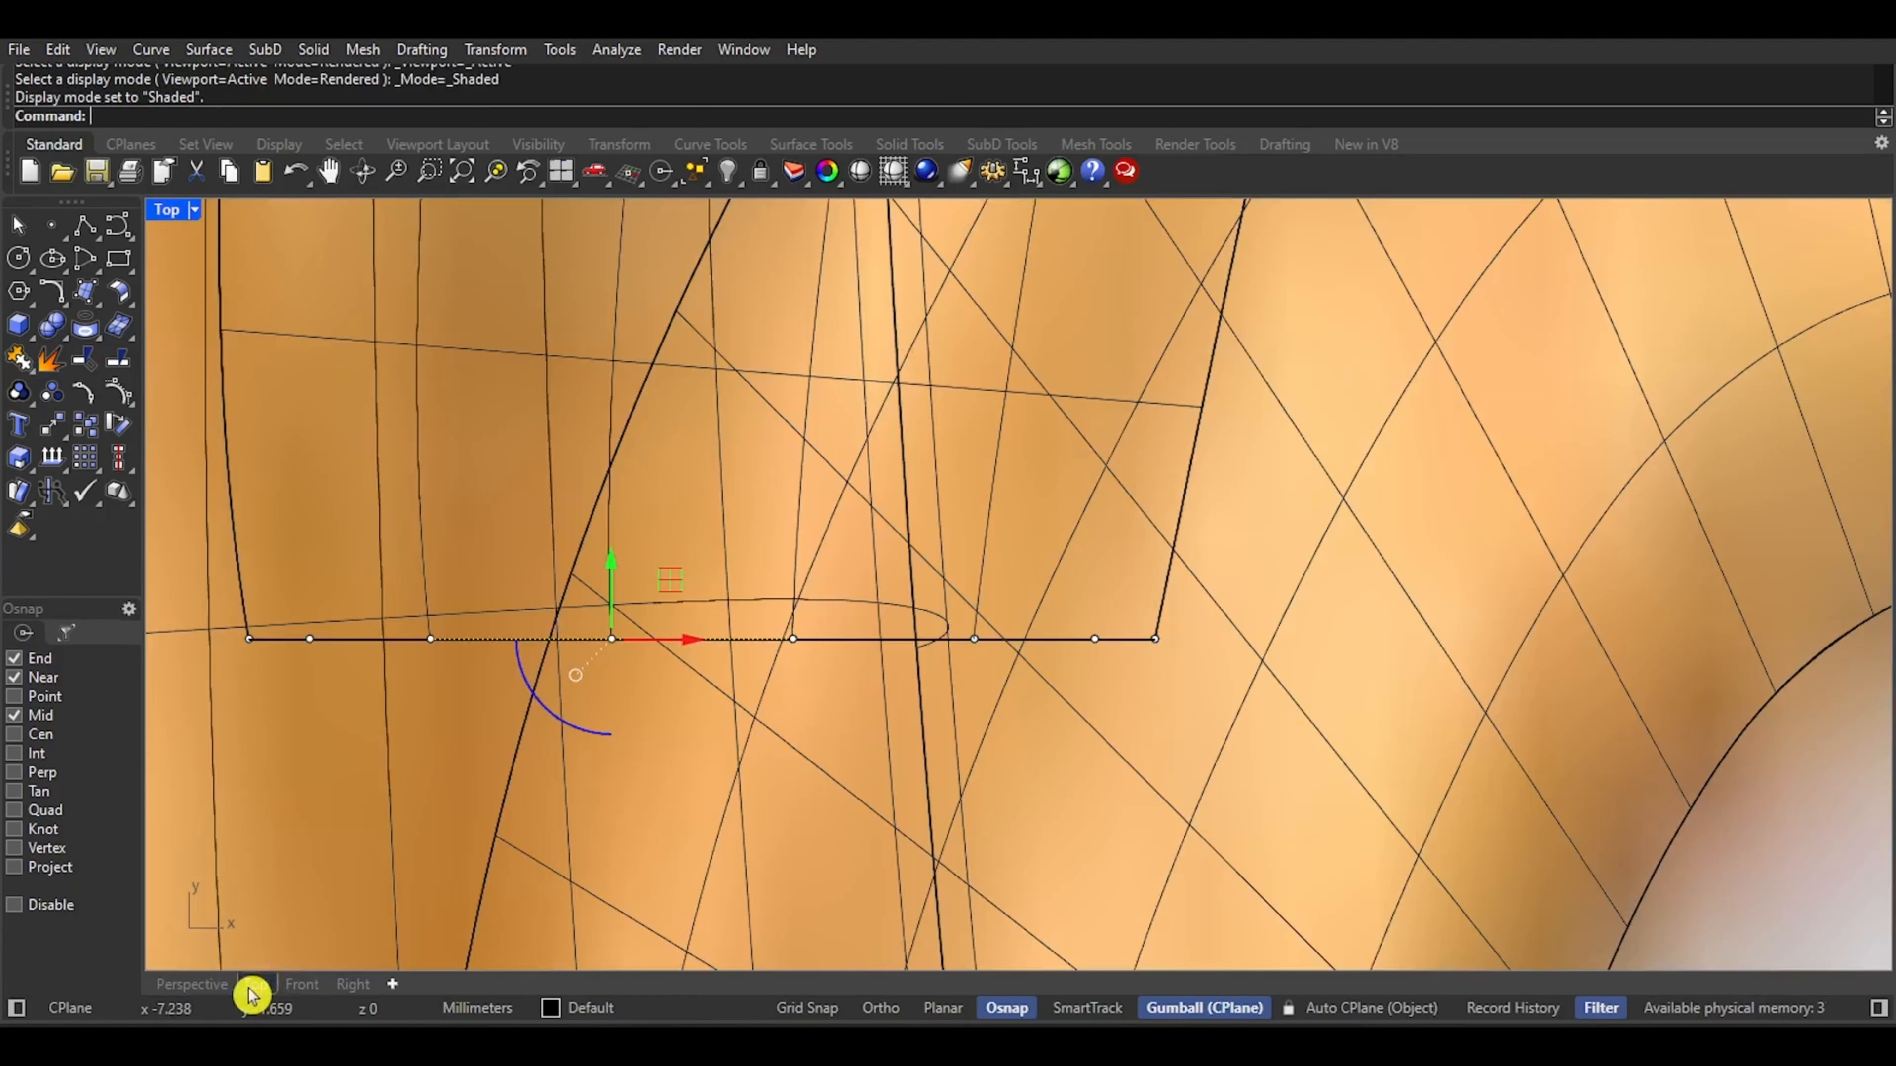
scroll(765, 542, "down", 5)
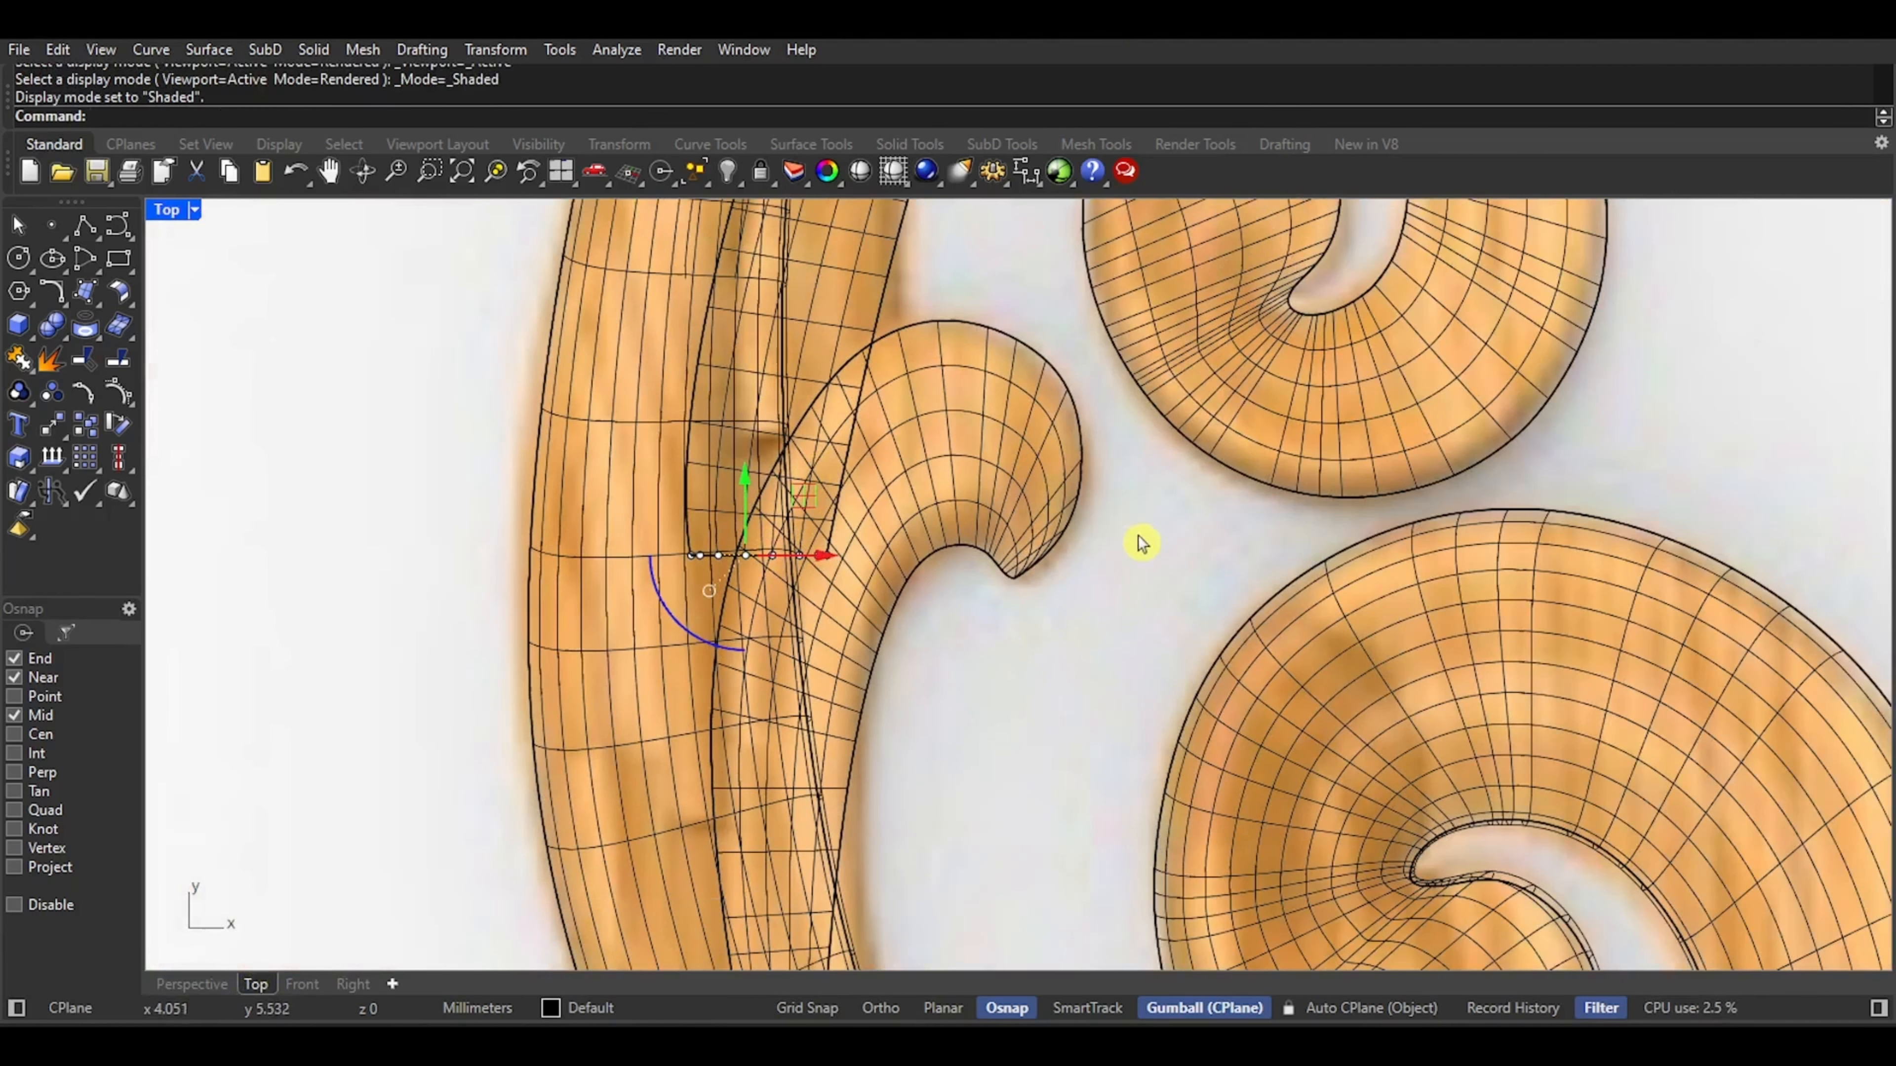
scroll(1139, 543, "down", 6)
right_click_drag(1194, 447, 1191, 564)
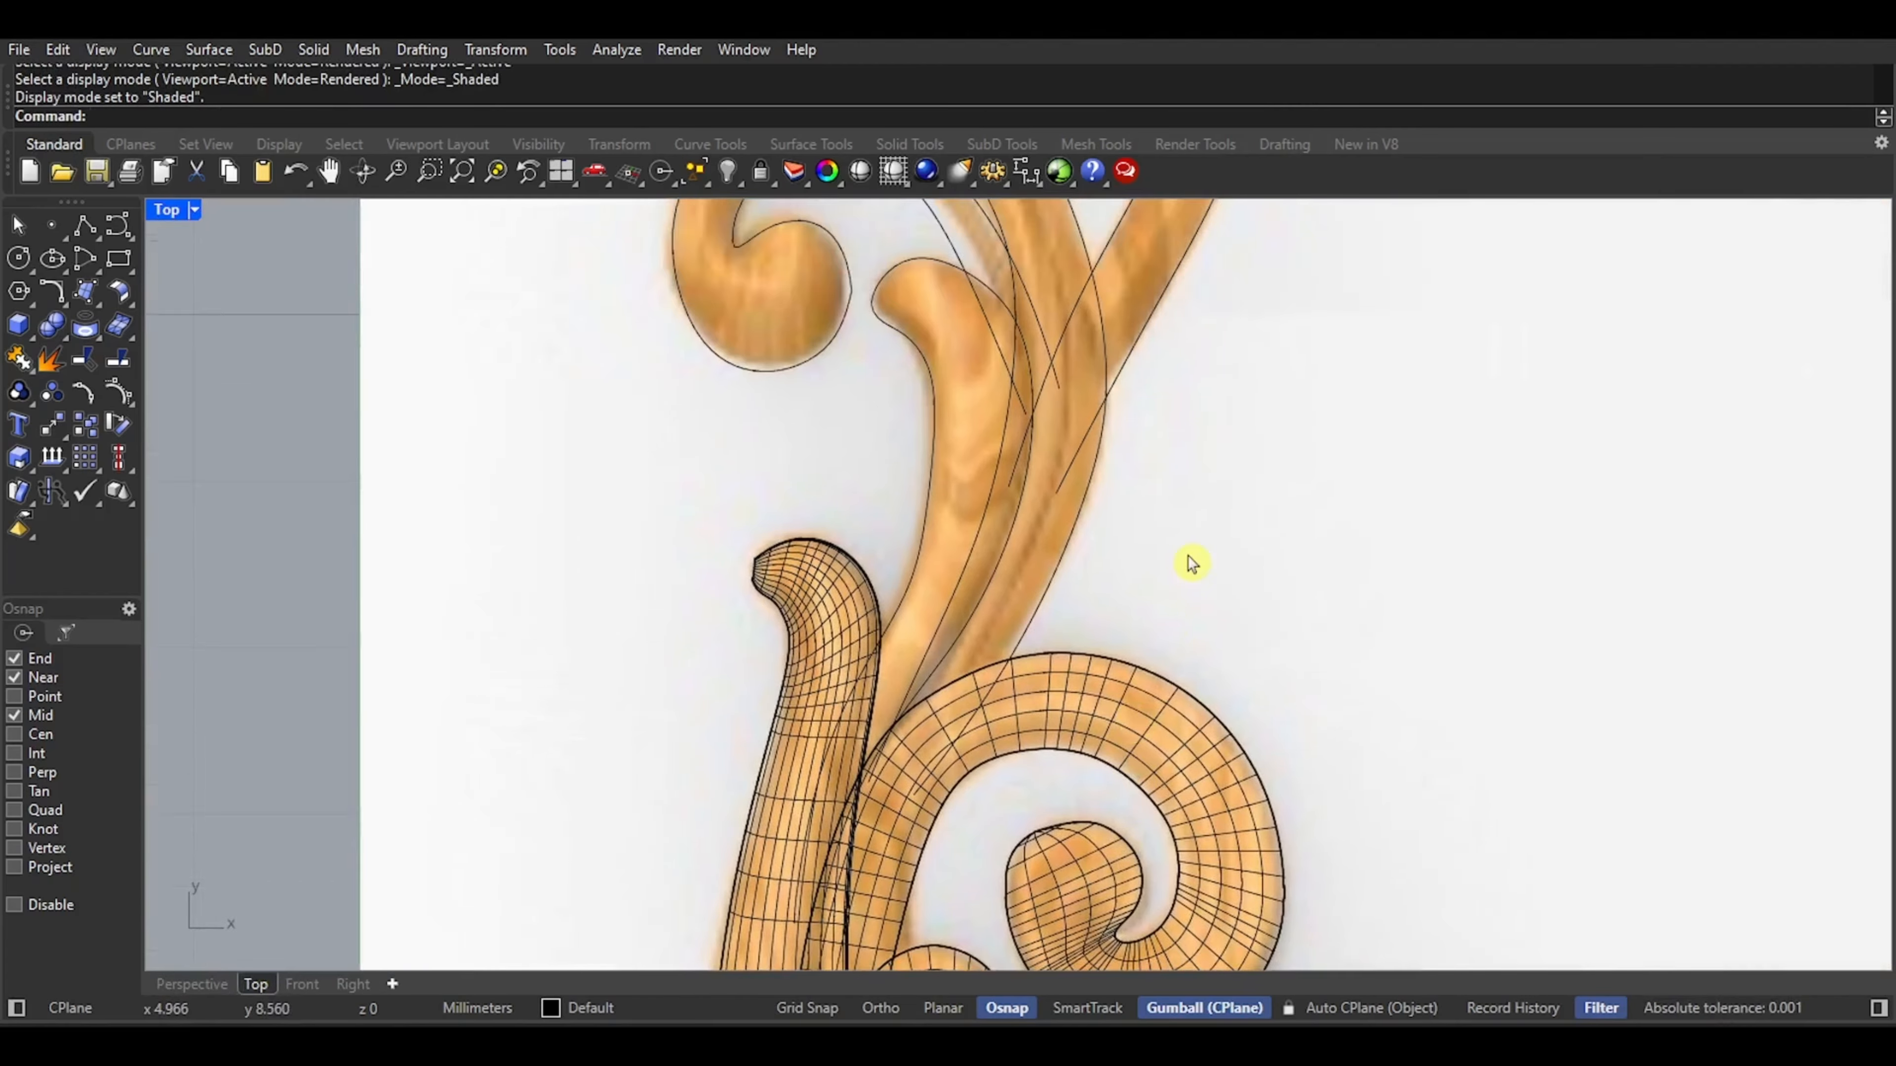
scroll(1191, 564, "down", 3)
right_click_drag(1025, 400, 1123, 775)
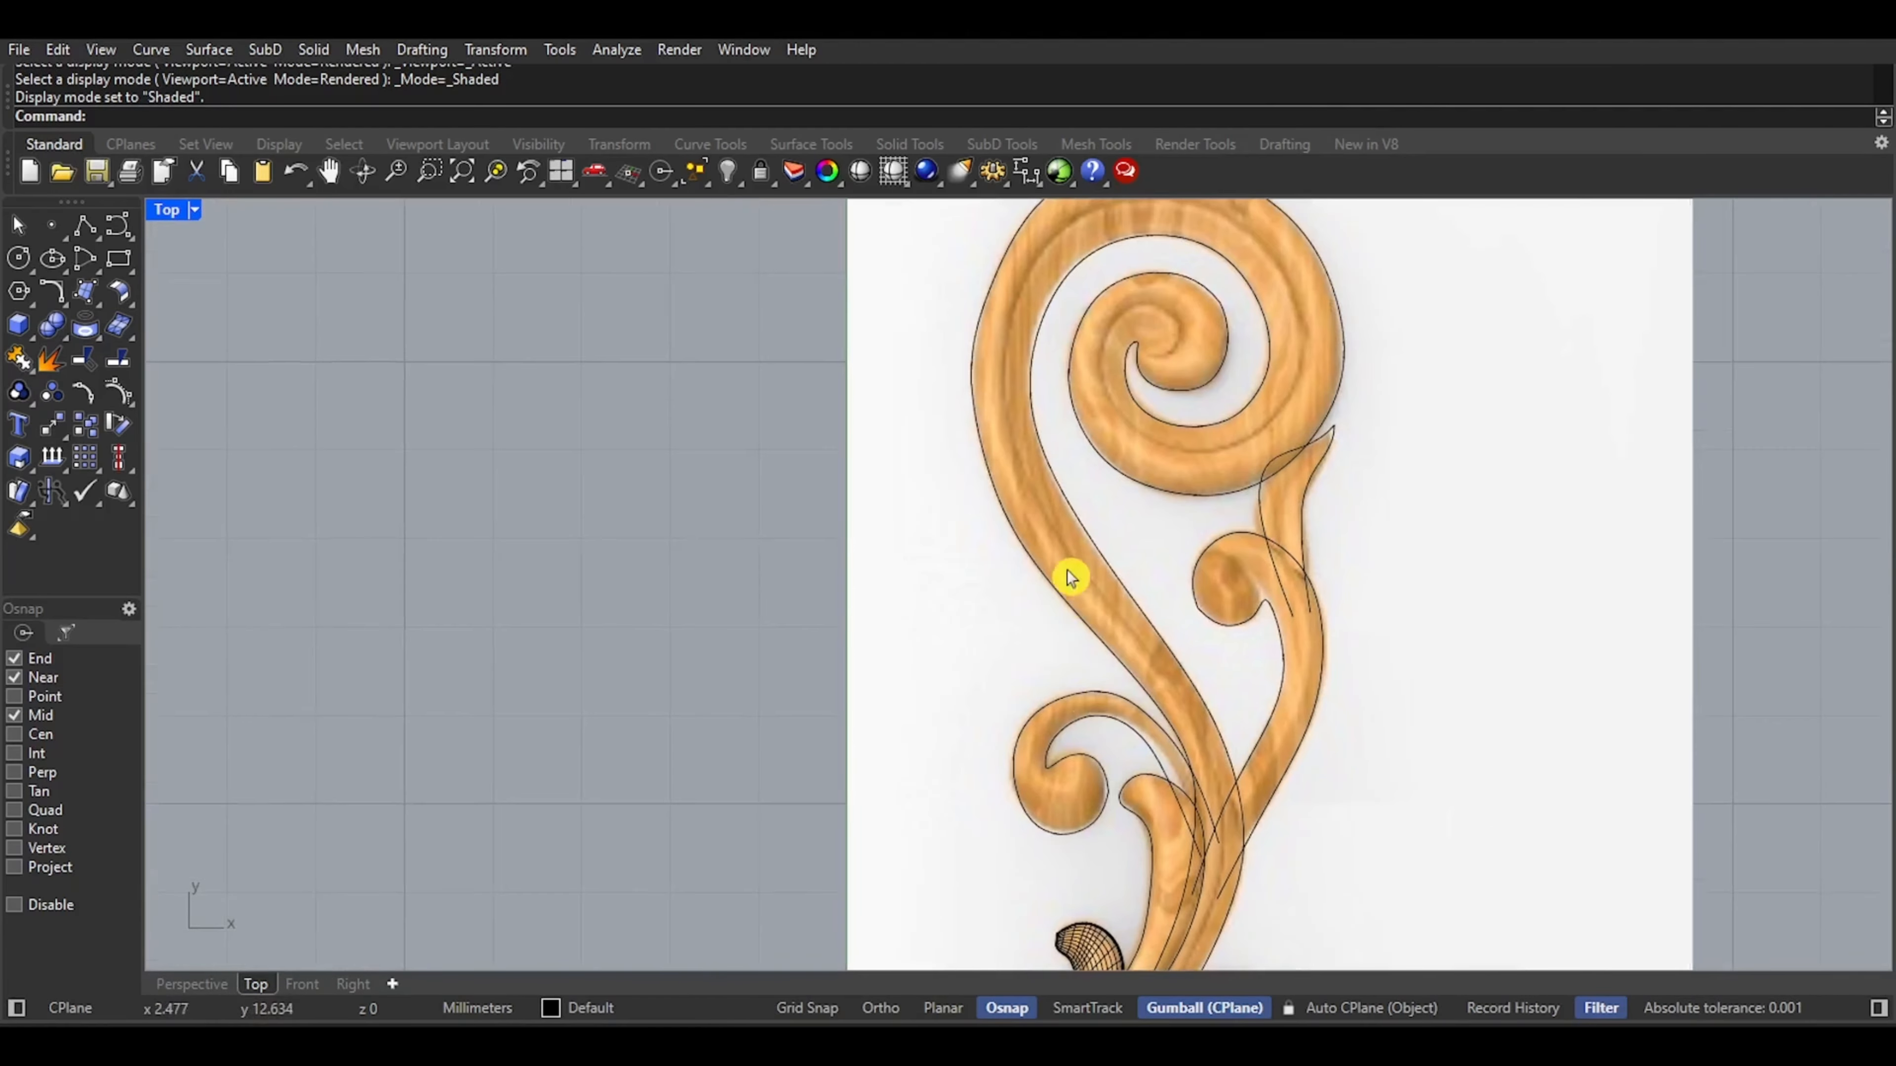
left_click_drag(1121, 533, 933, 581)
scroll(935, 581, "down", 3)
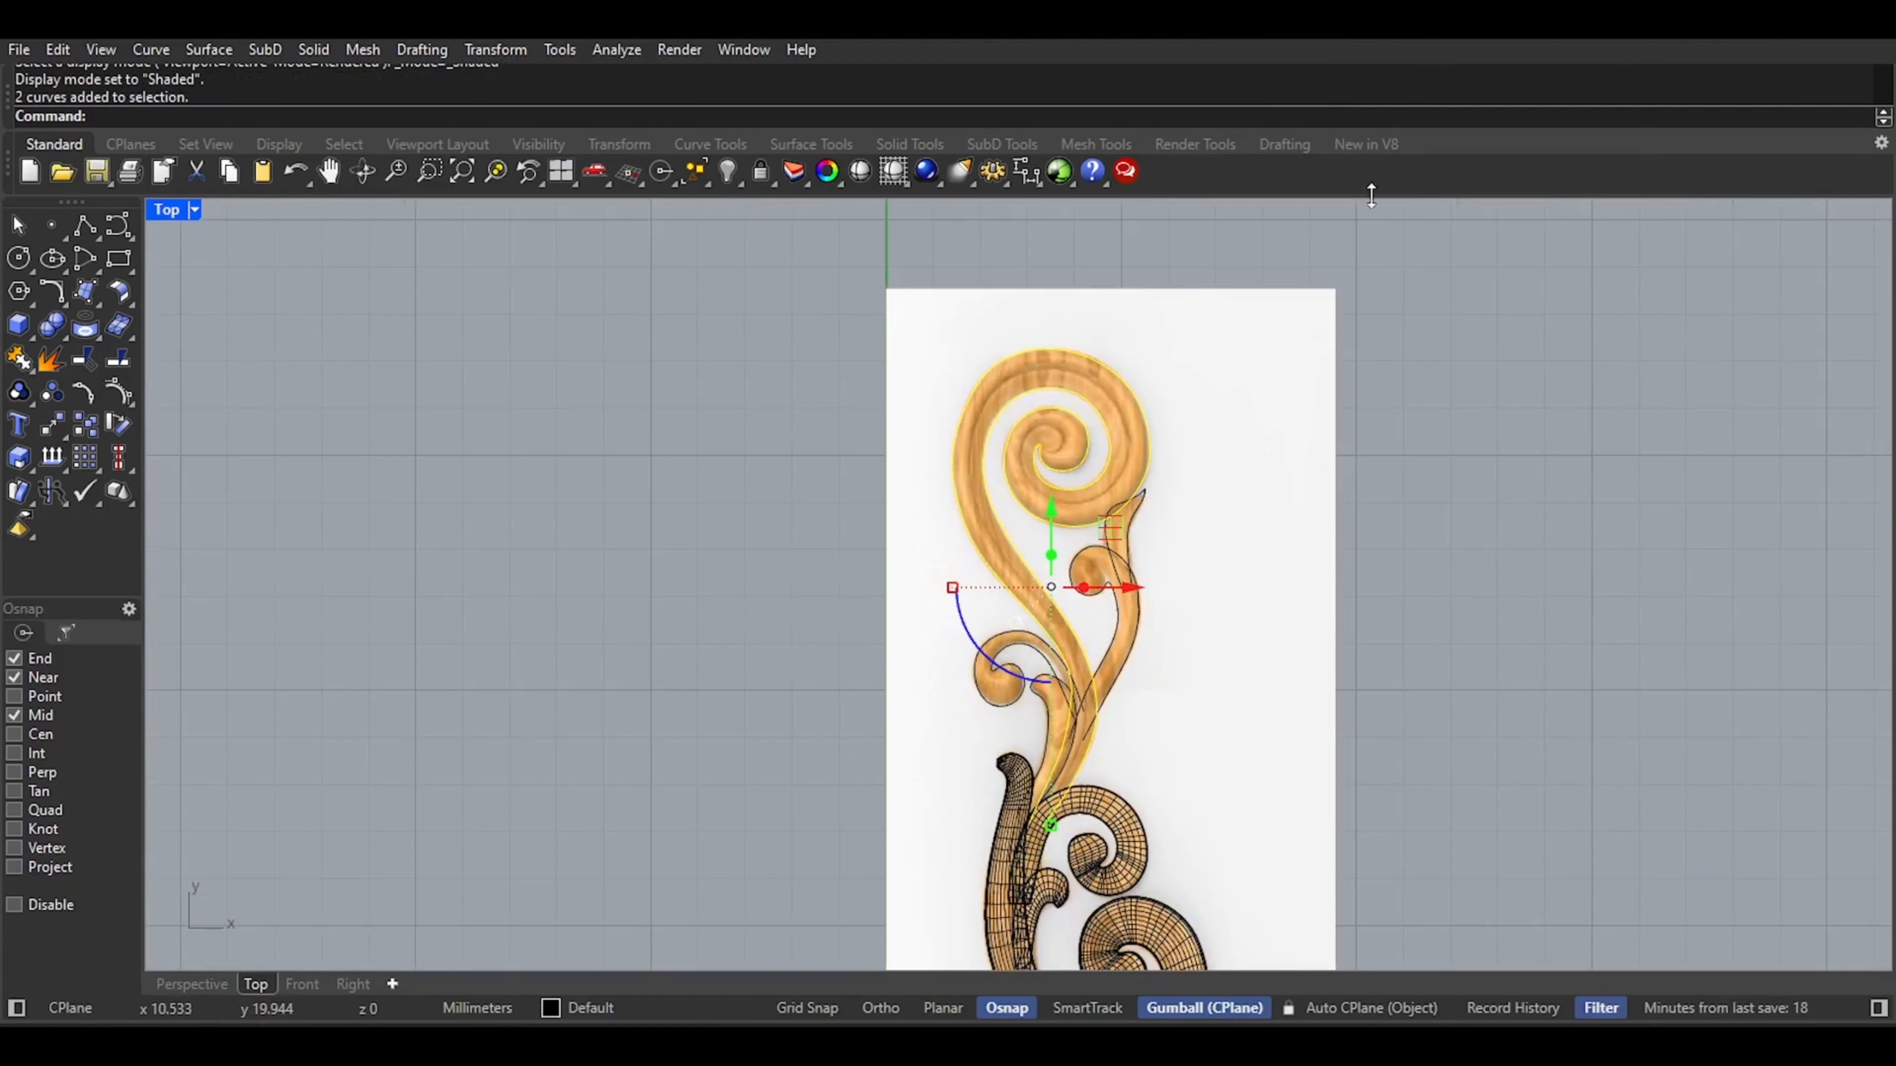
Draw a straight two-point degree 3 curve joining the lower ends of the large upper spiral's two edge curves
scroll(1066, 486, "up", 6)
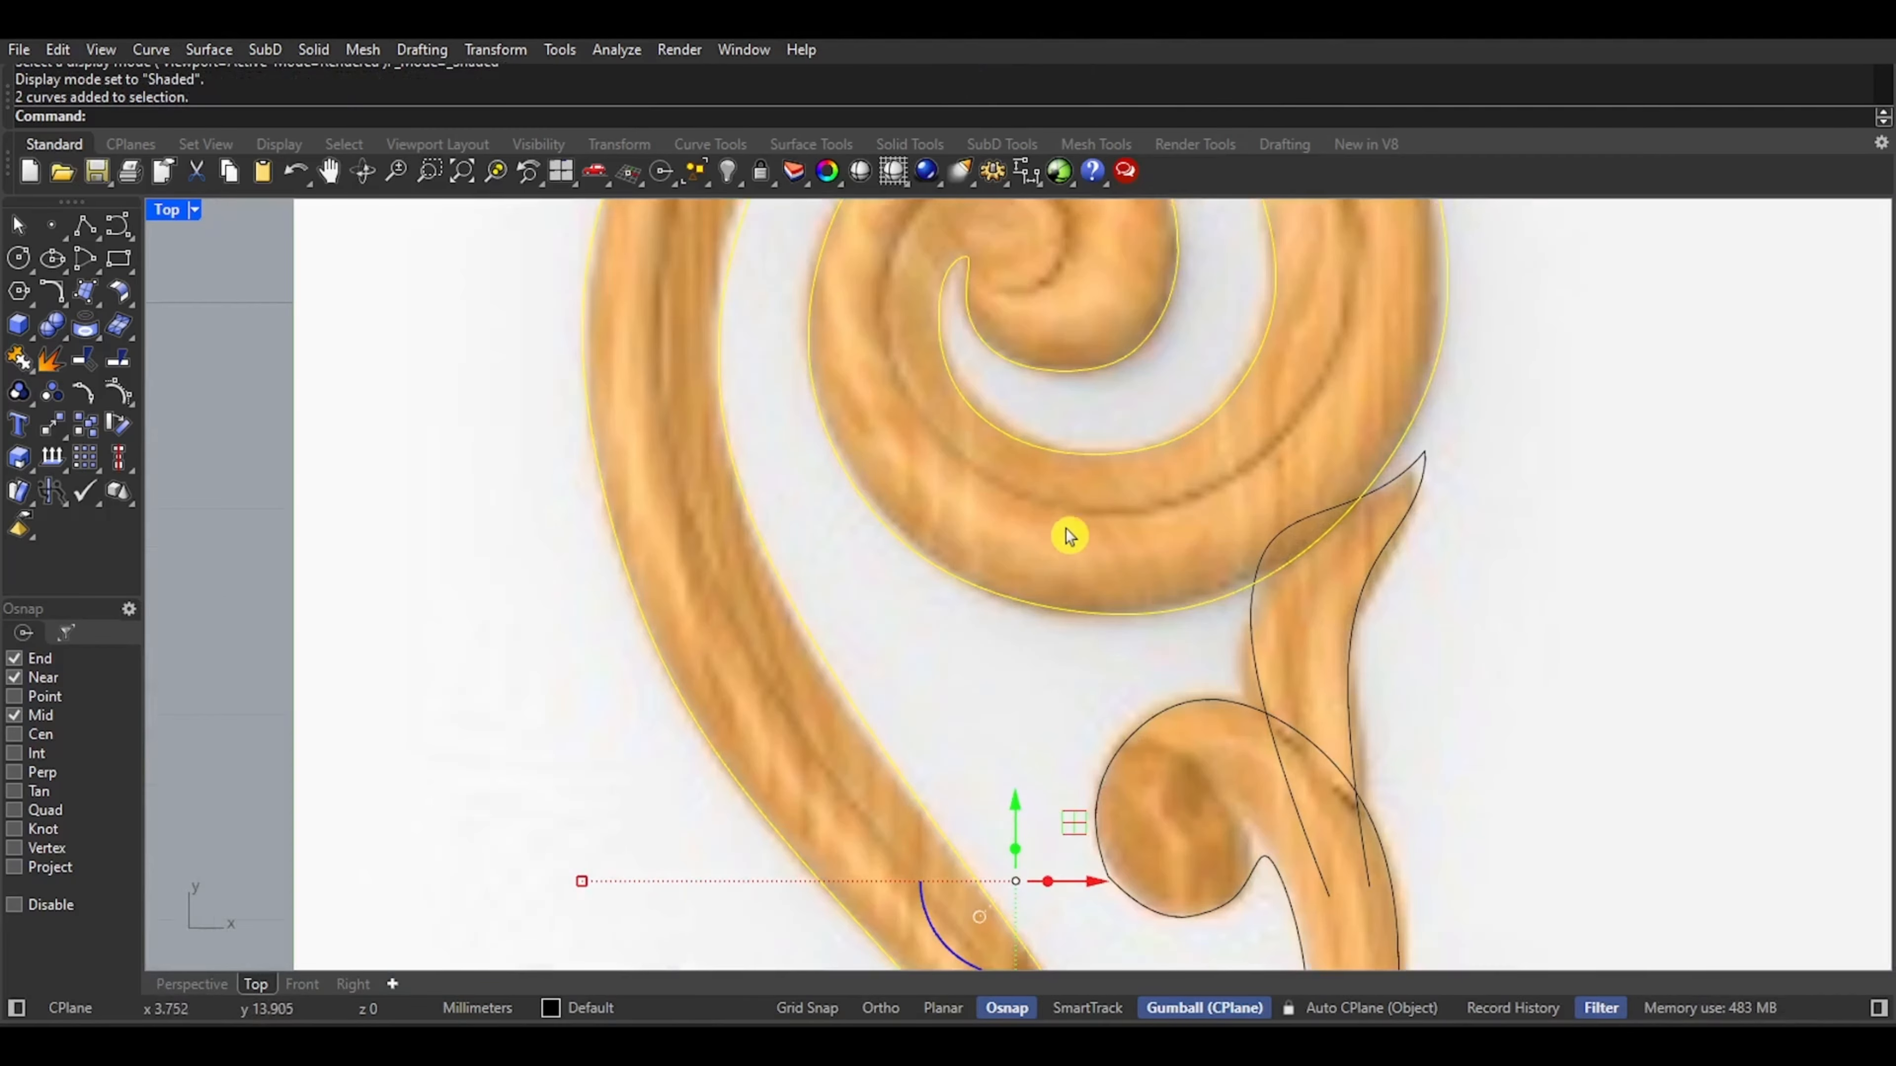
scroll(863, 555, "down", 5)
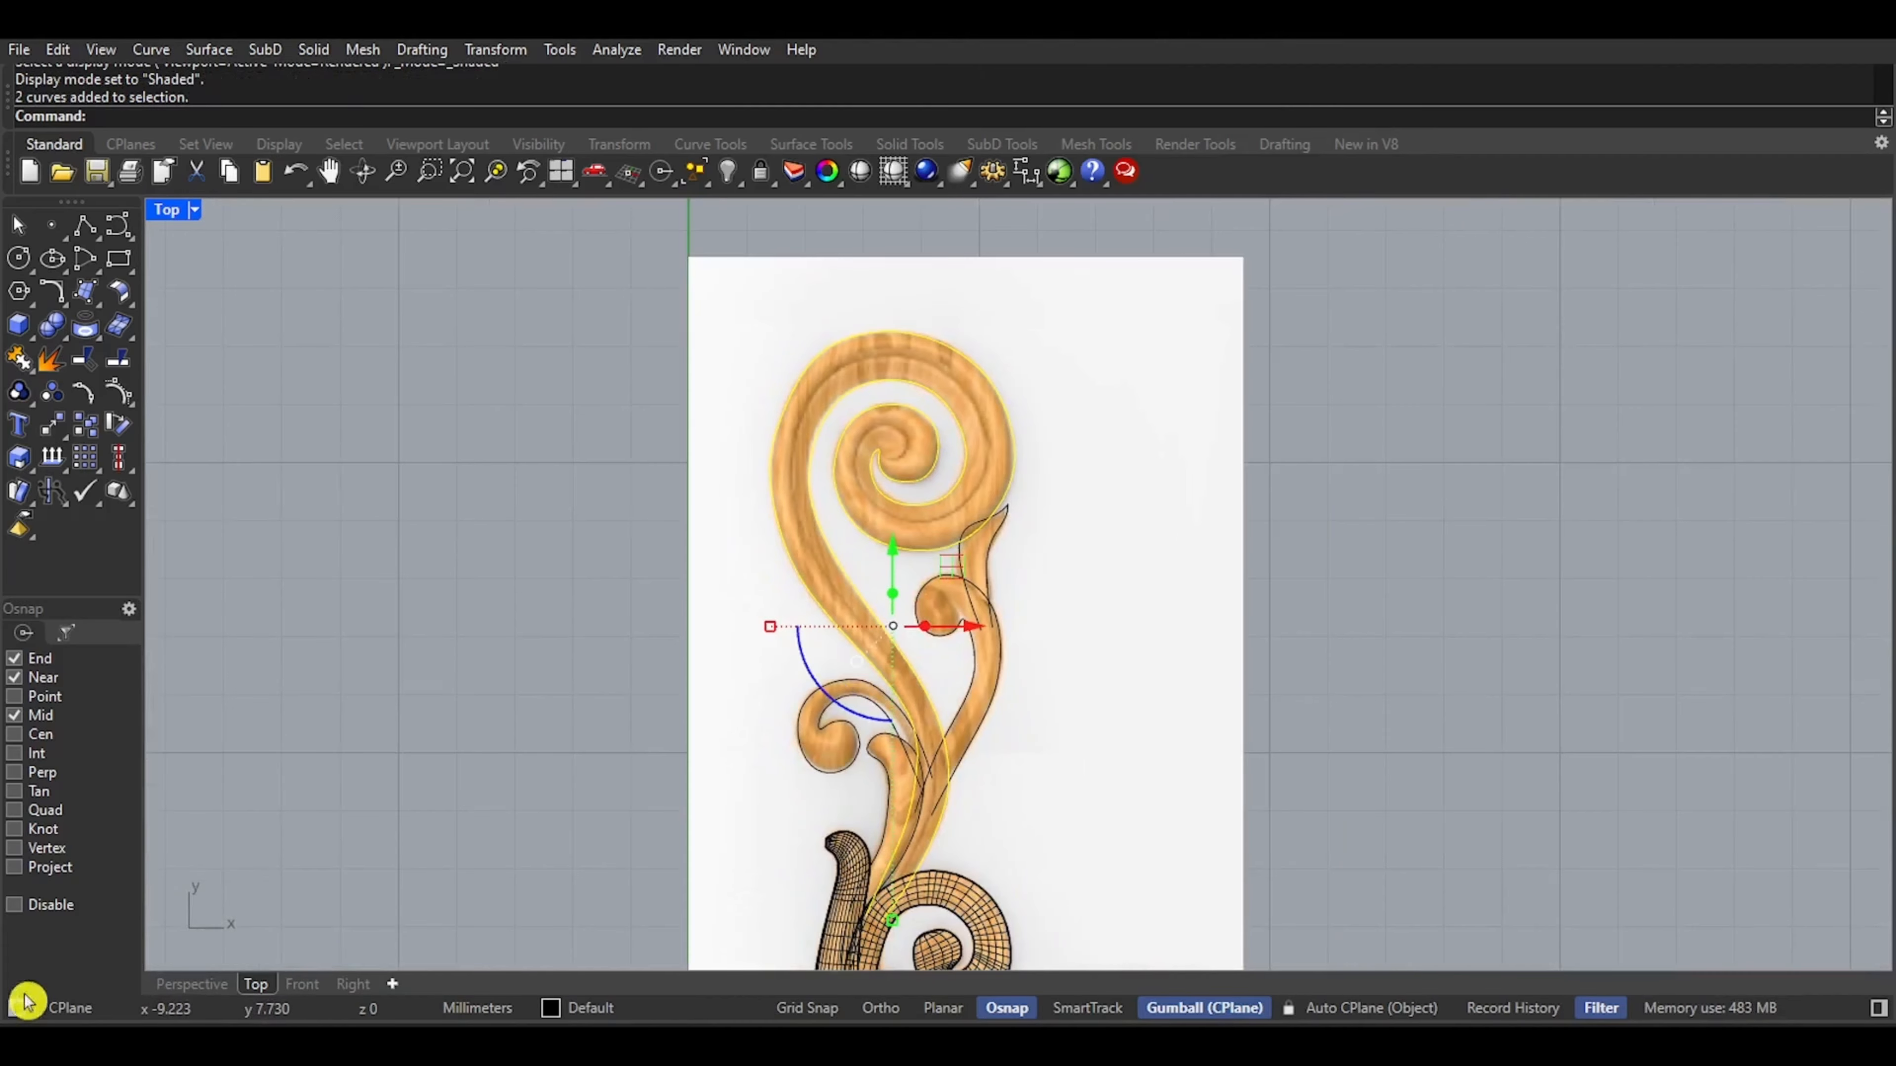
scroll(868, 788, "up", 4)
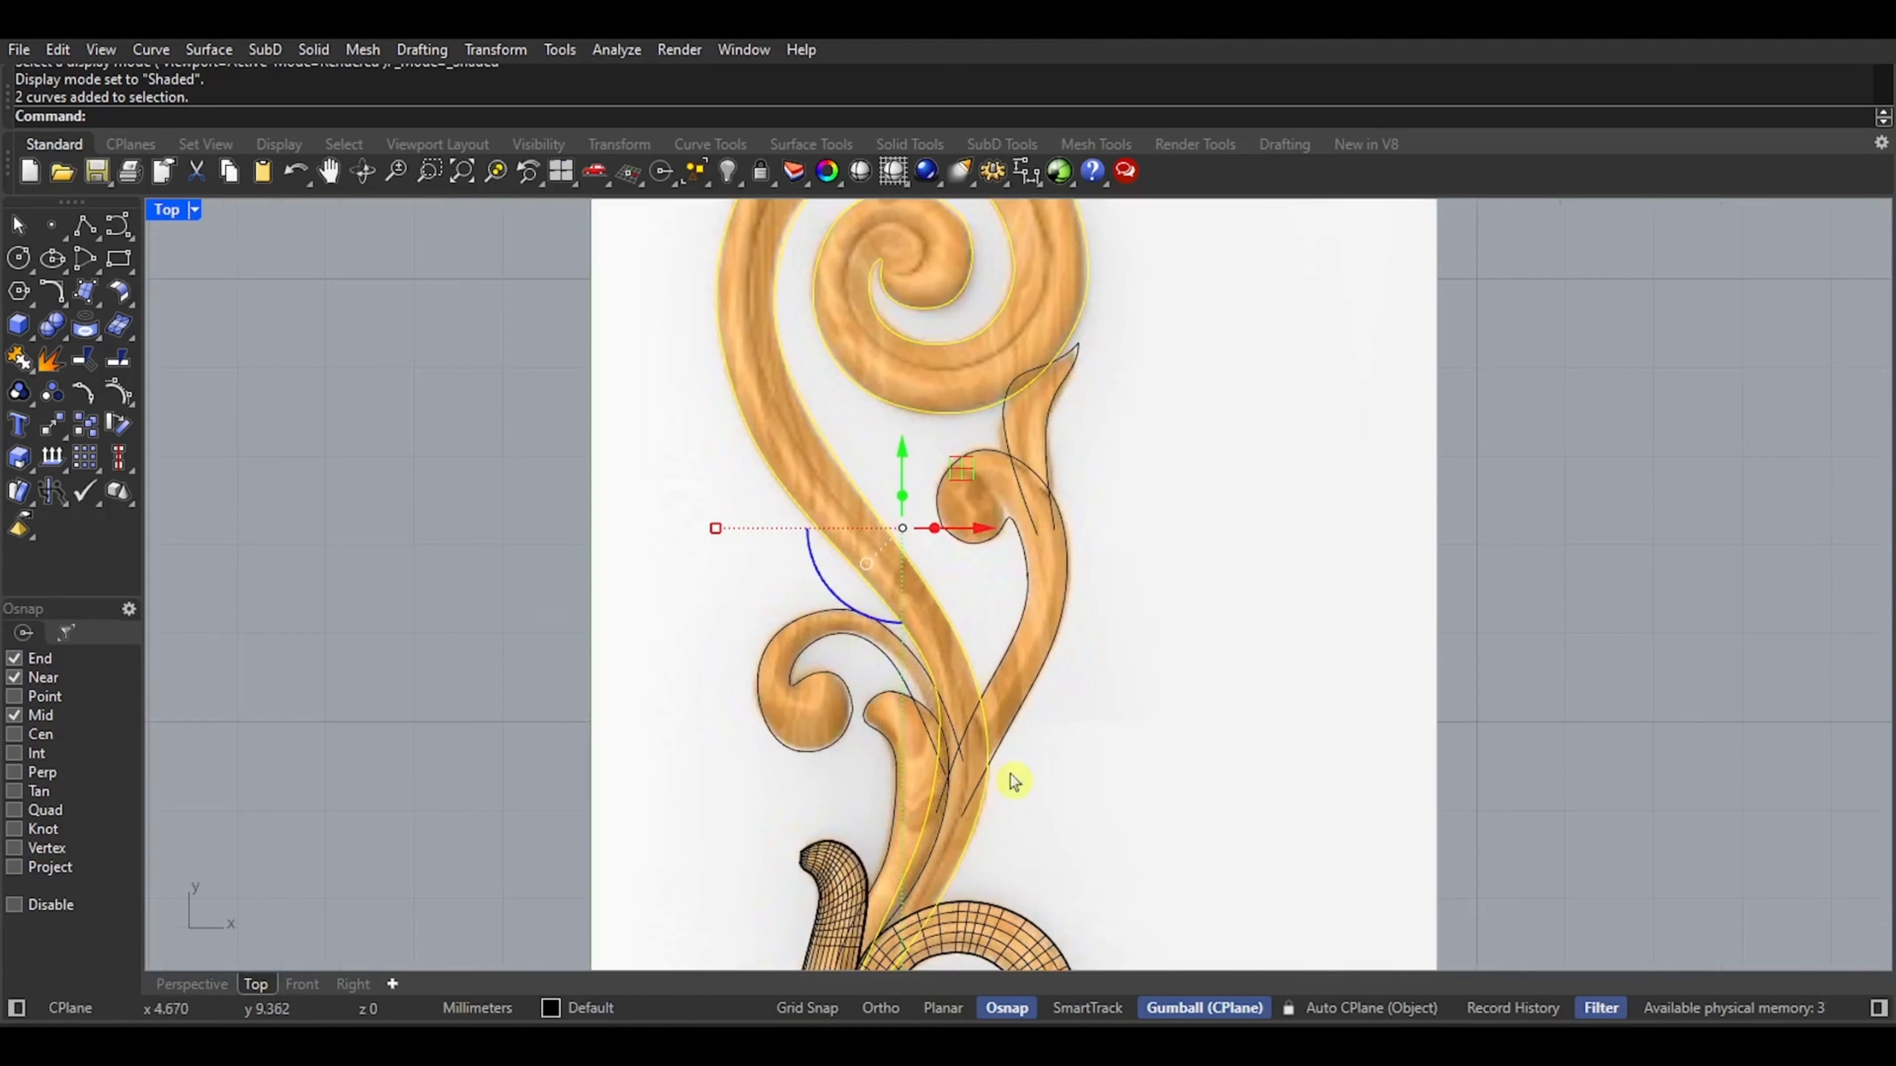
scroll(1012, 761, "up", 7)
scroll(828, 697, "down", 6)
right_click_drag(755, 875, 827, 739)
scroll(828, 744, "up", 8)
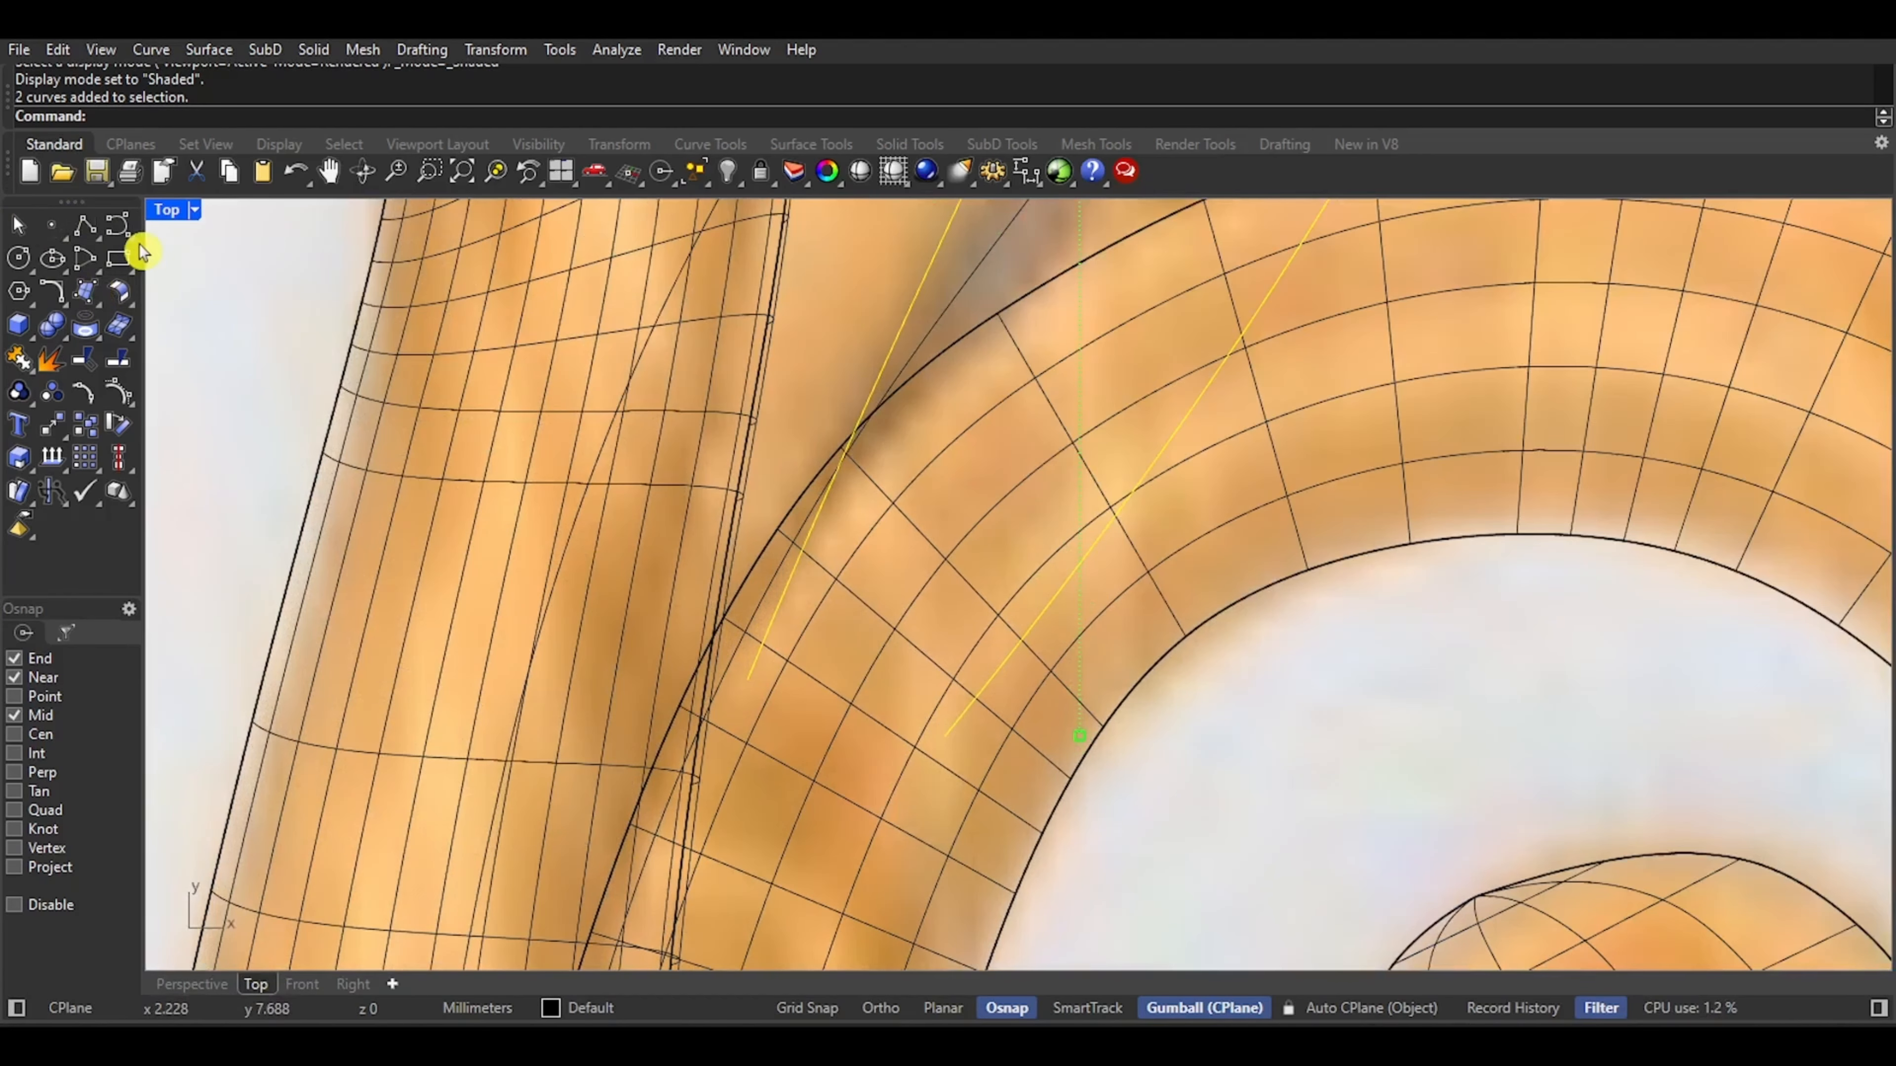
left_click(118, 225)
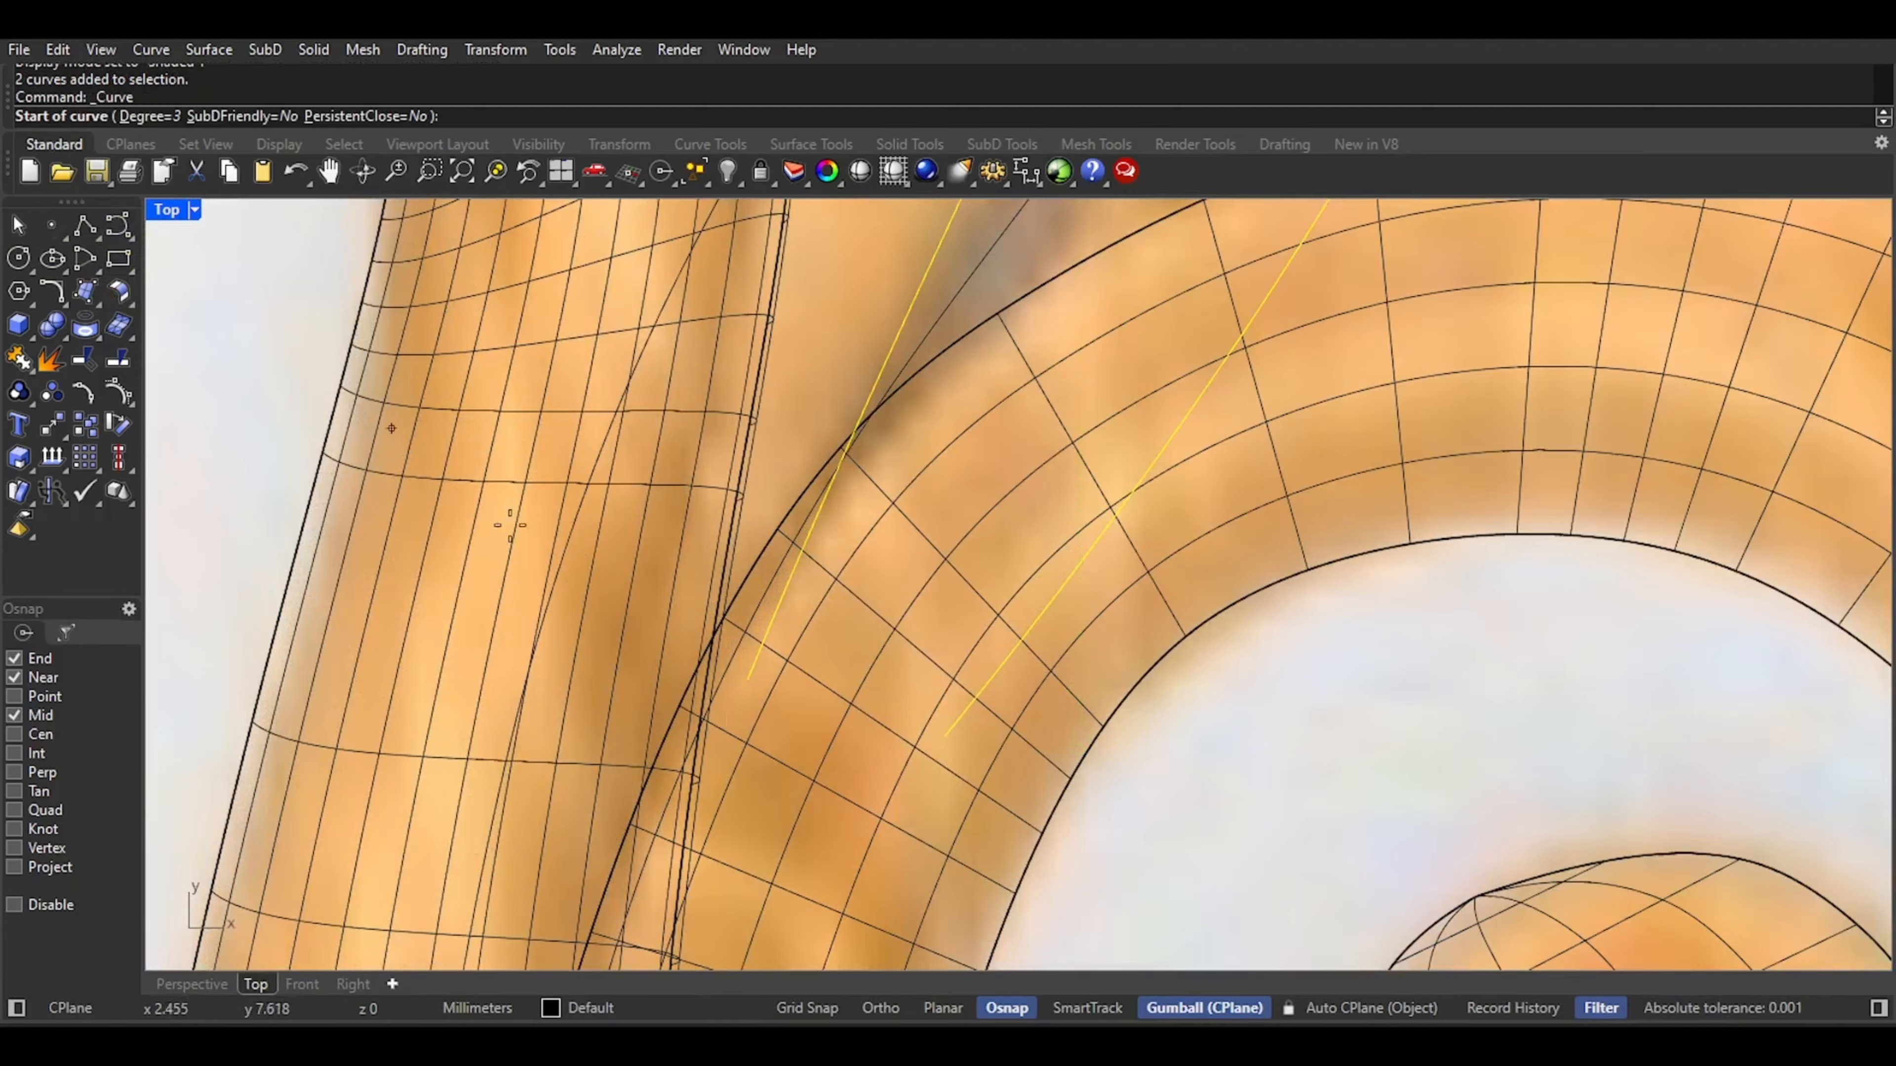
left_click(944, 734)
left_click(749, 678)
right_click(980, 786)
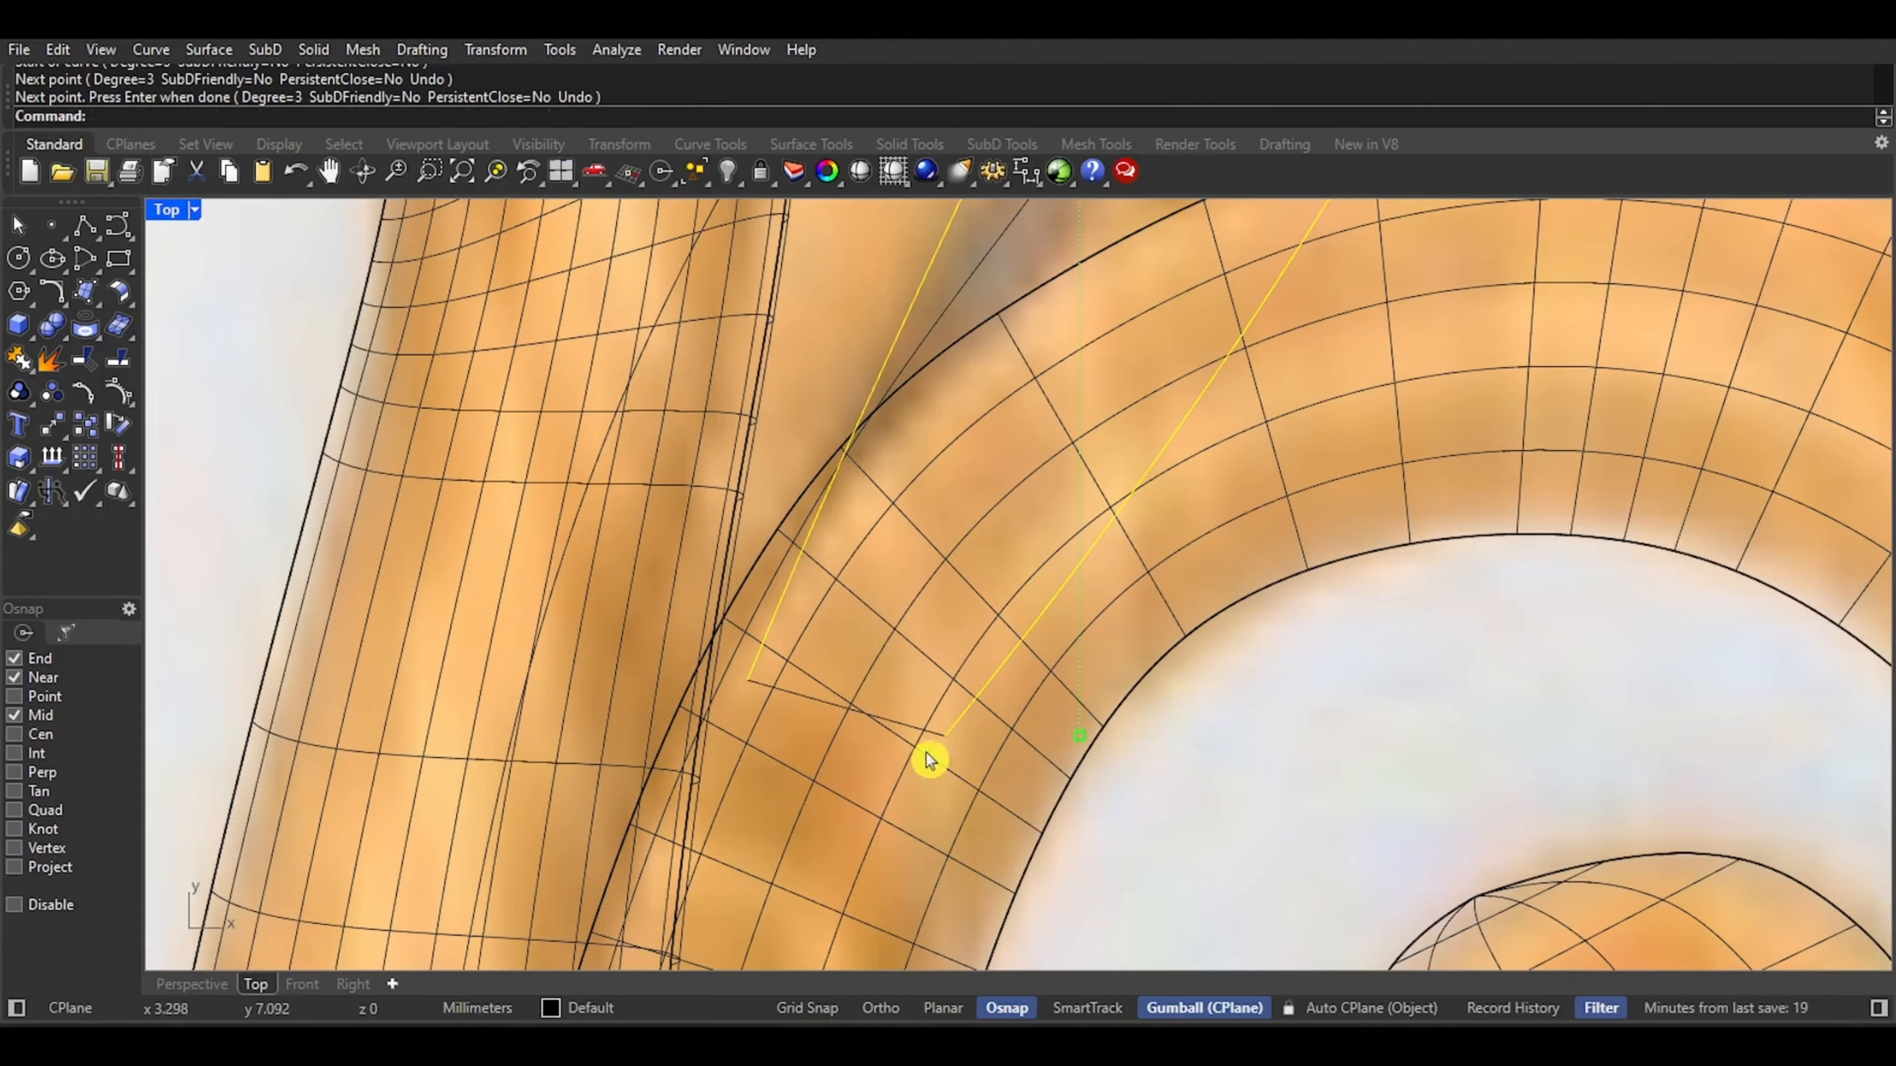
Turn on history recording and set up a two-rail sweep along the two long stem curves, using the short bottom line as cross section
key("Escape")
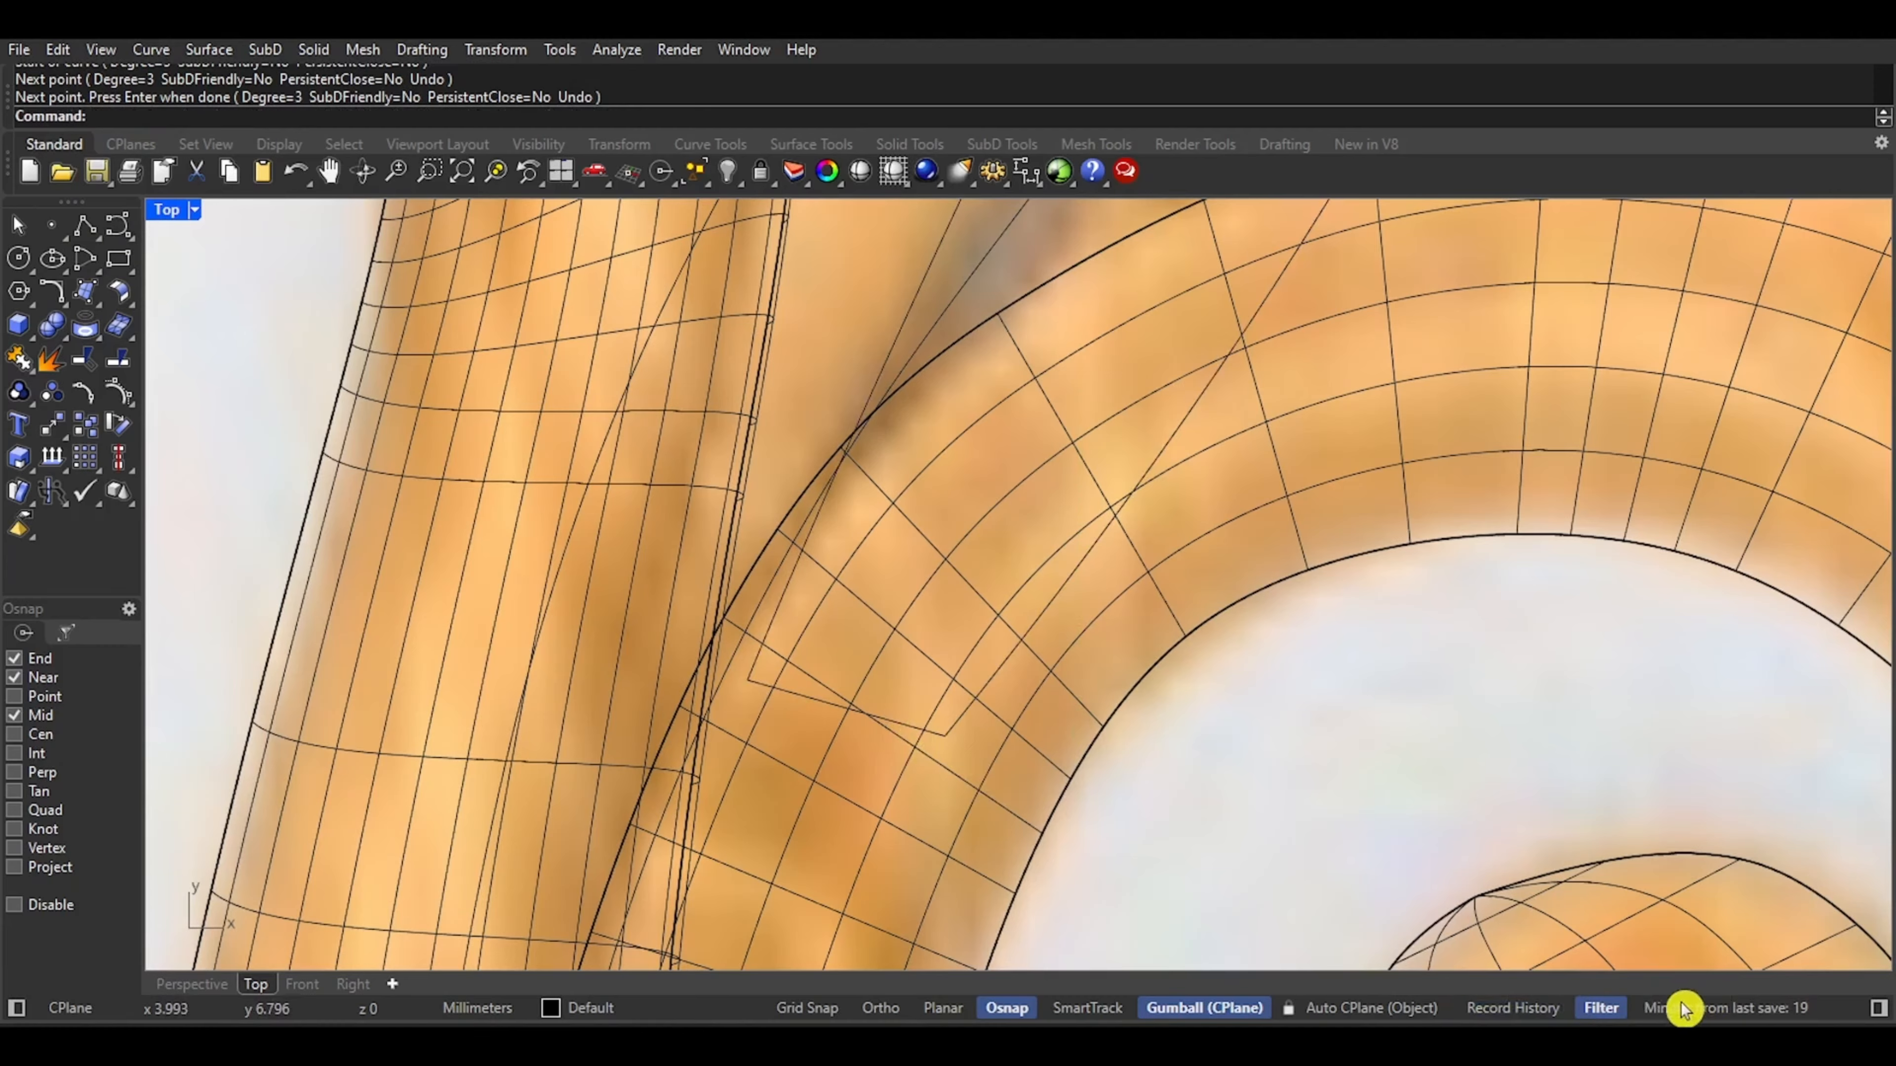
left_click(1528, 1010)
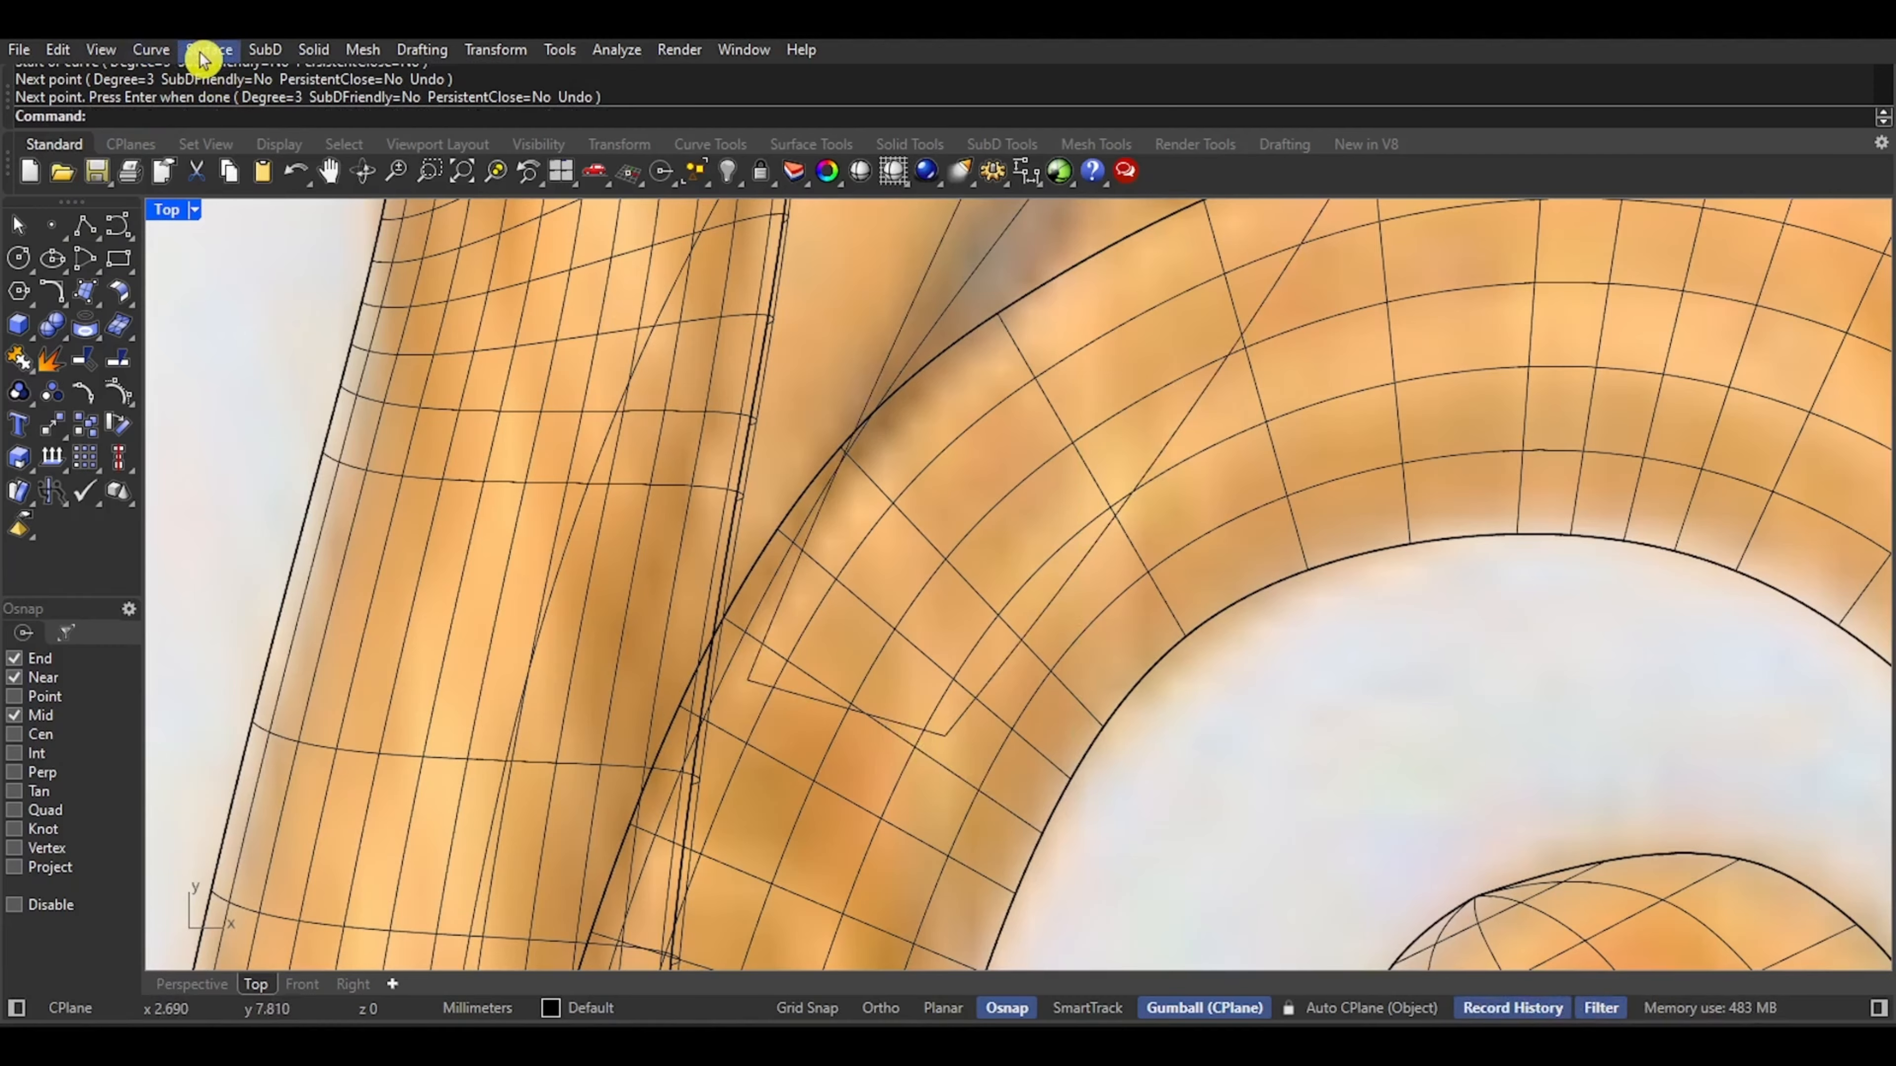
left_click(209, 49)
left_click(294, 160)
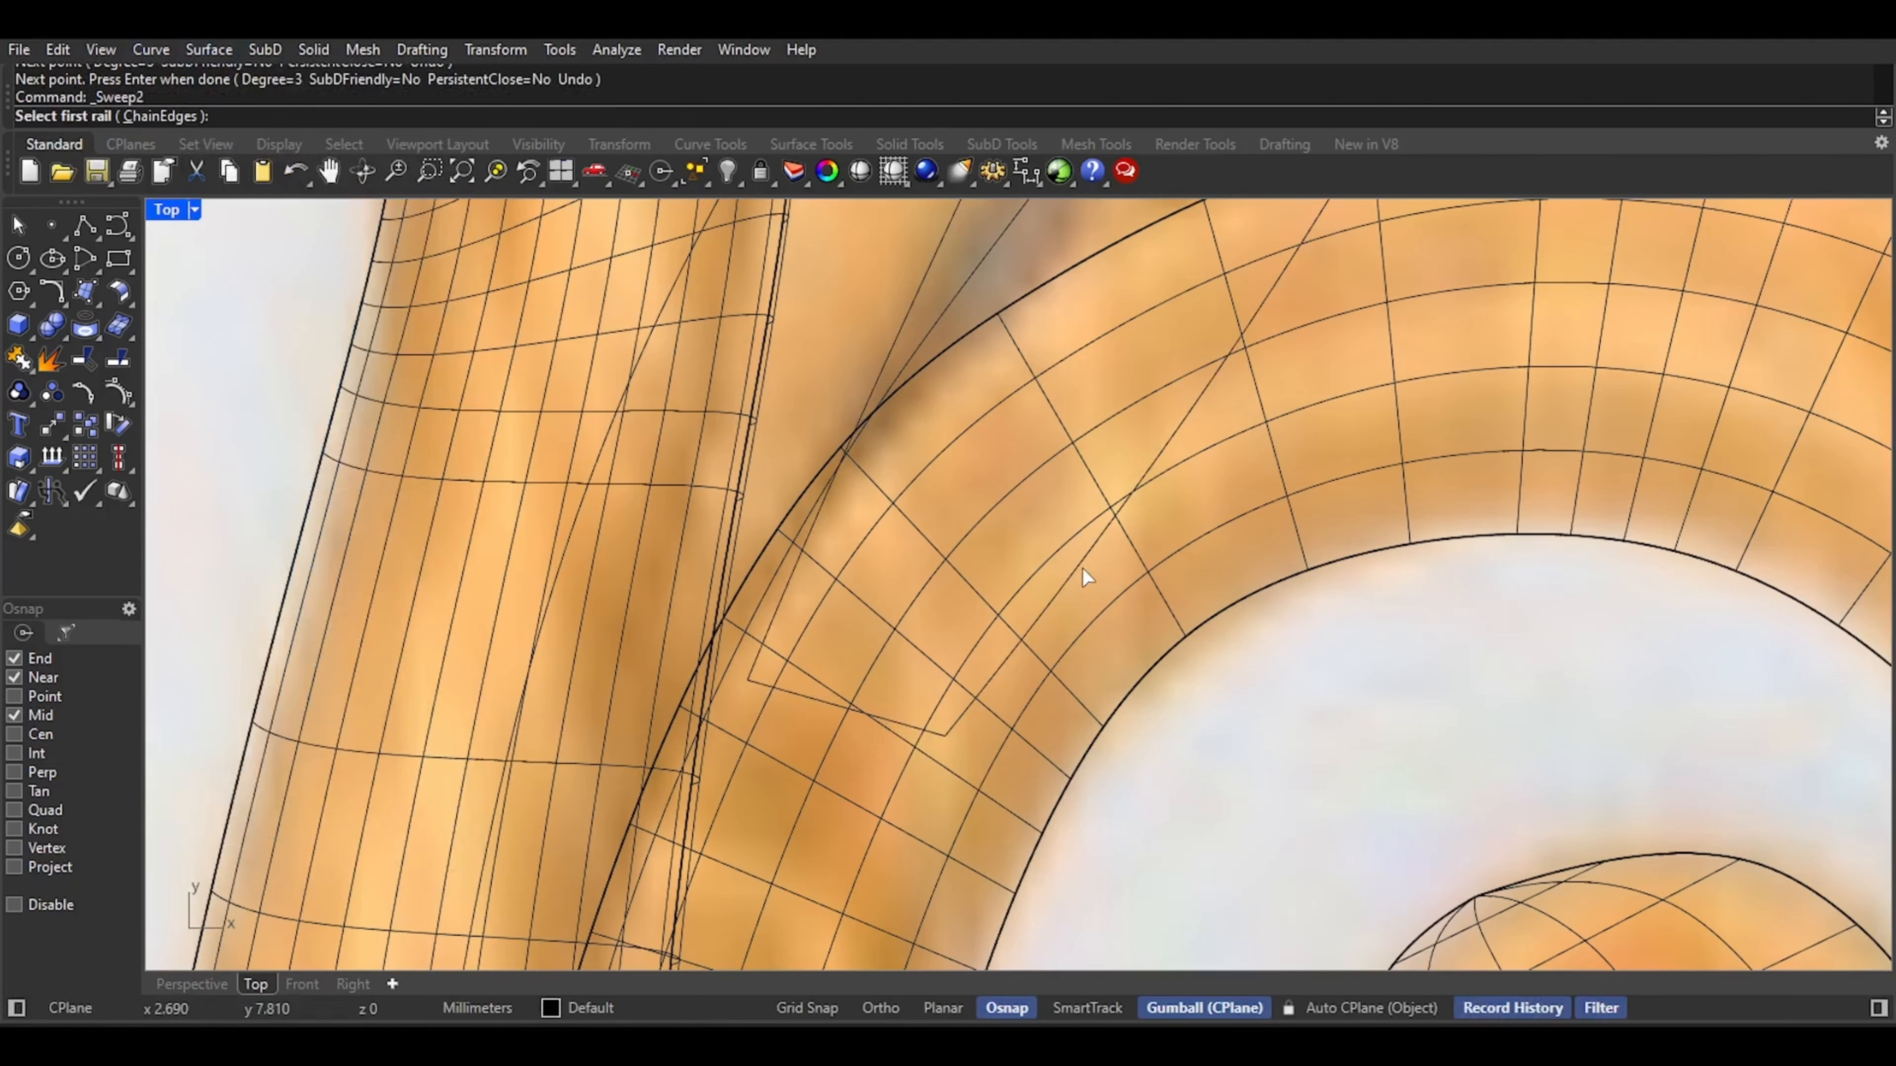
left_click(1083, 571)
left_click(896, 346)
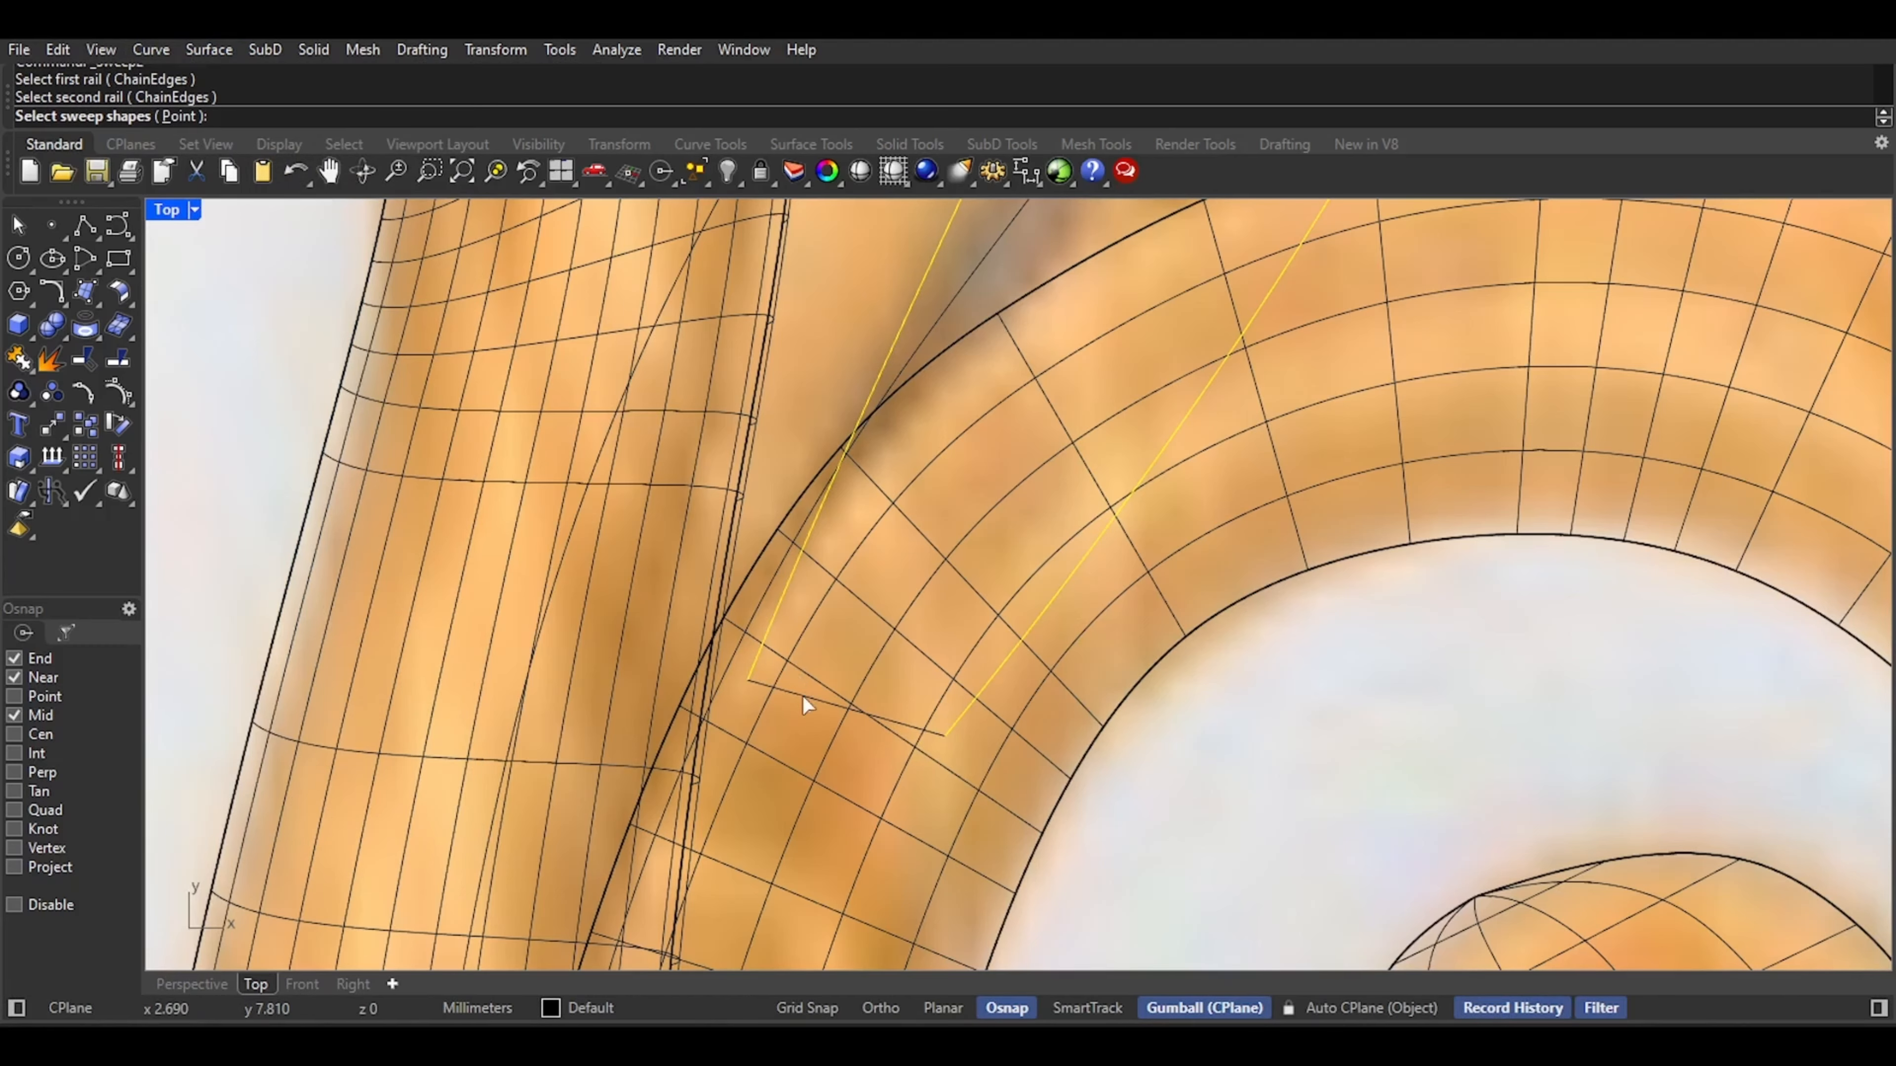
left_click(789, 700)
key("Return")
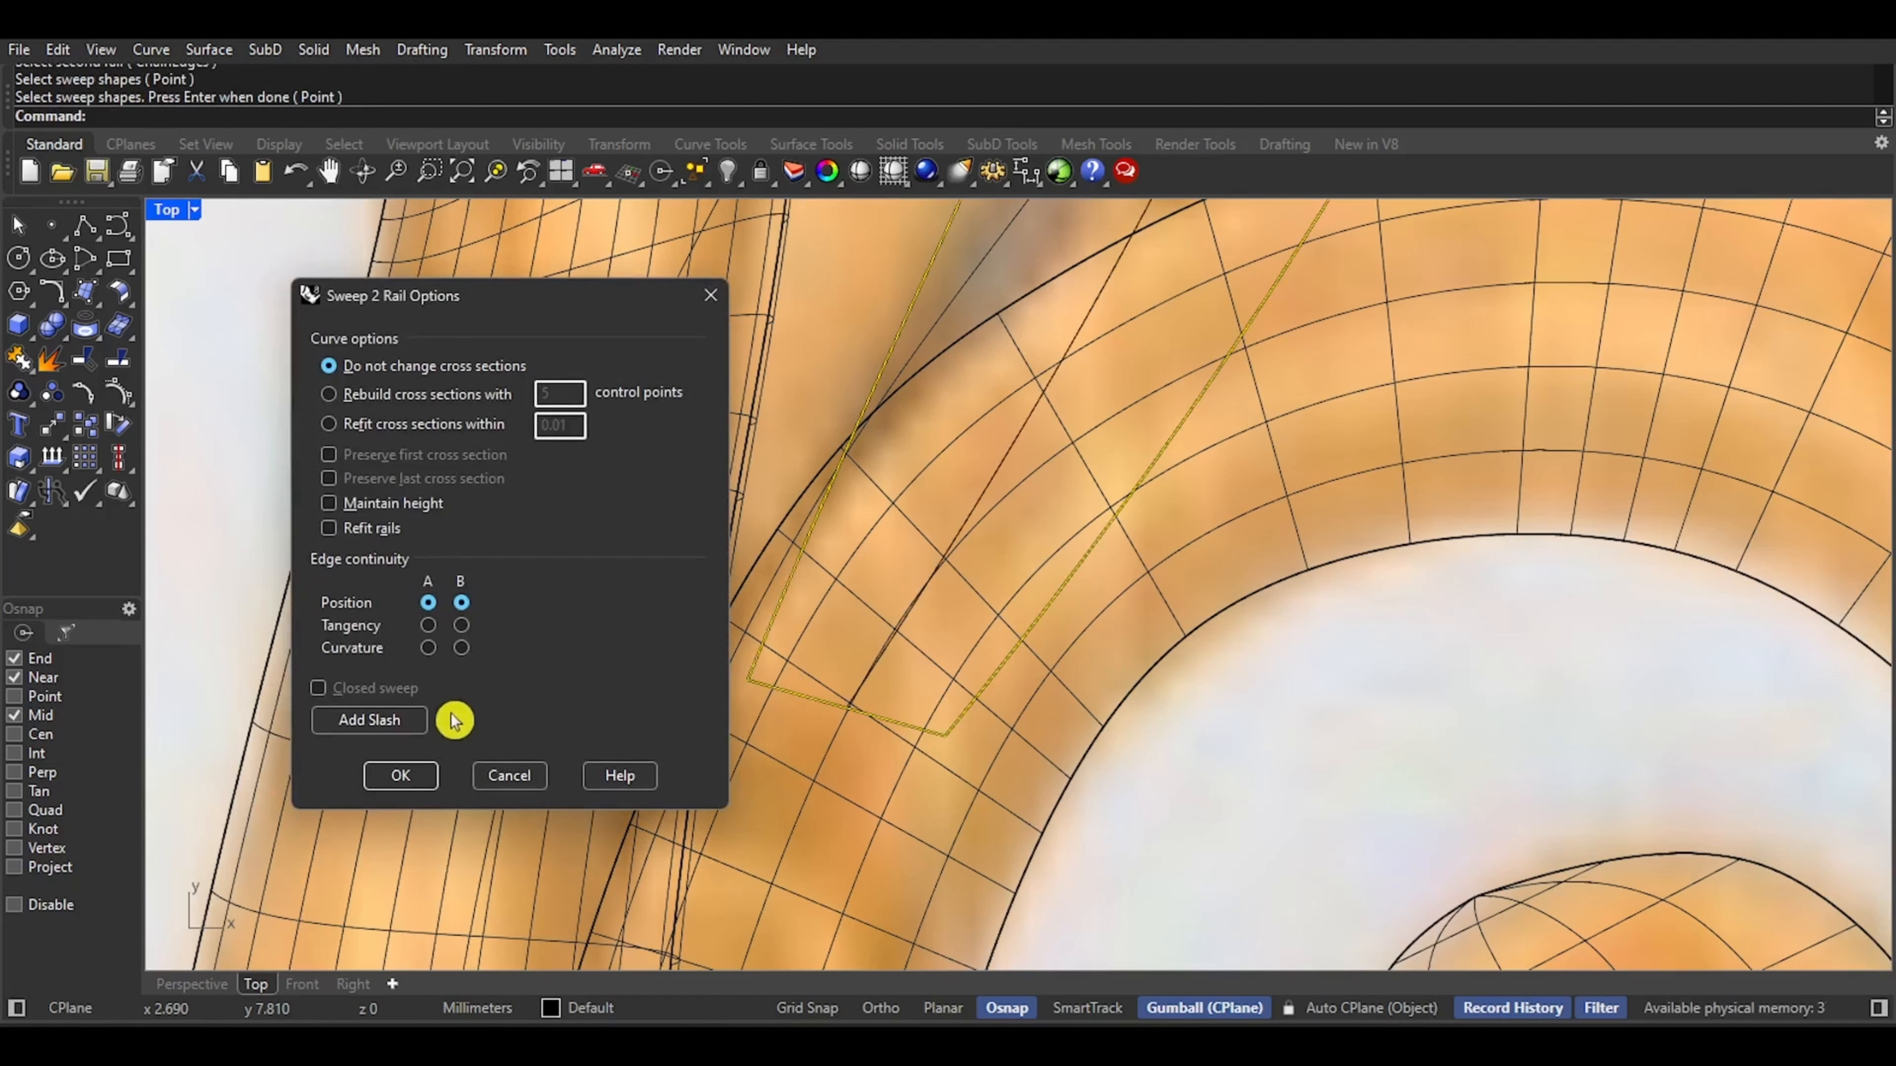
Add cross-section slashes between the two rails at the stem's lower end and just above the adjoining ring-shaped scroll
left_click(394, 730)
left_click(817, 530)
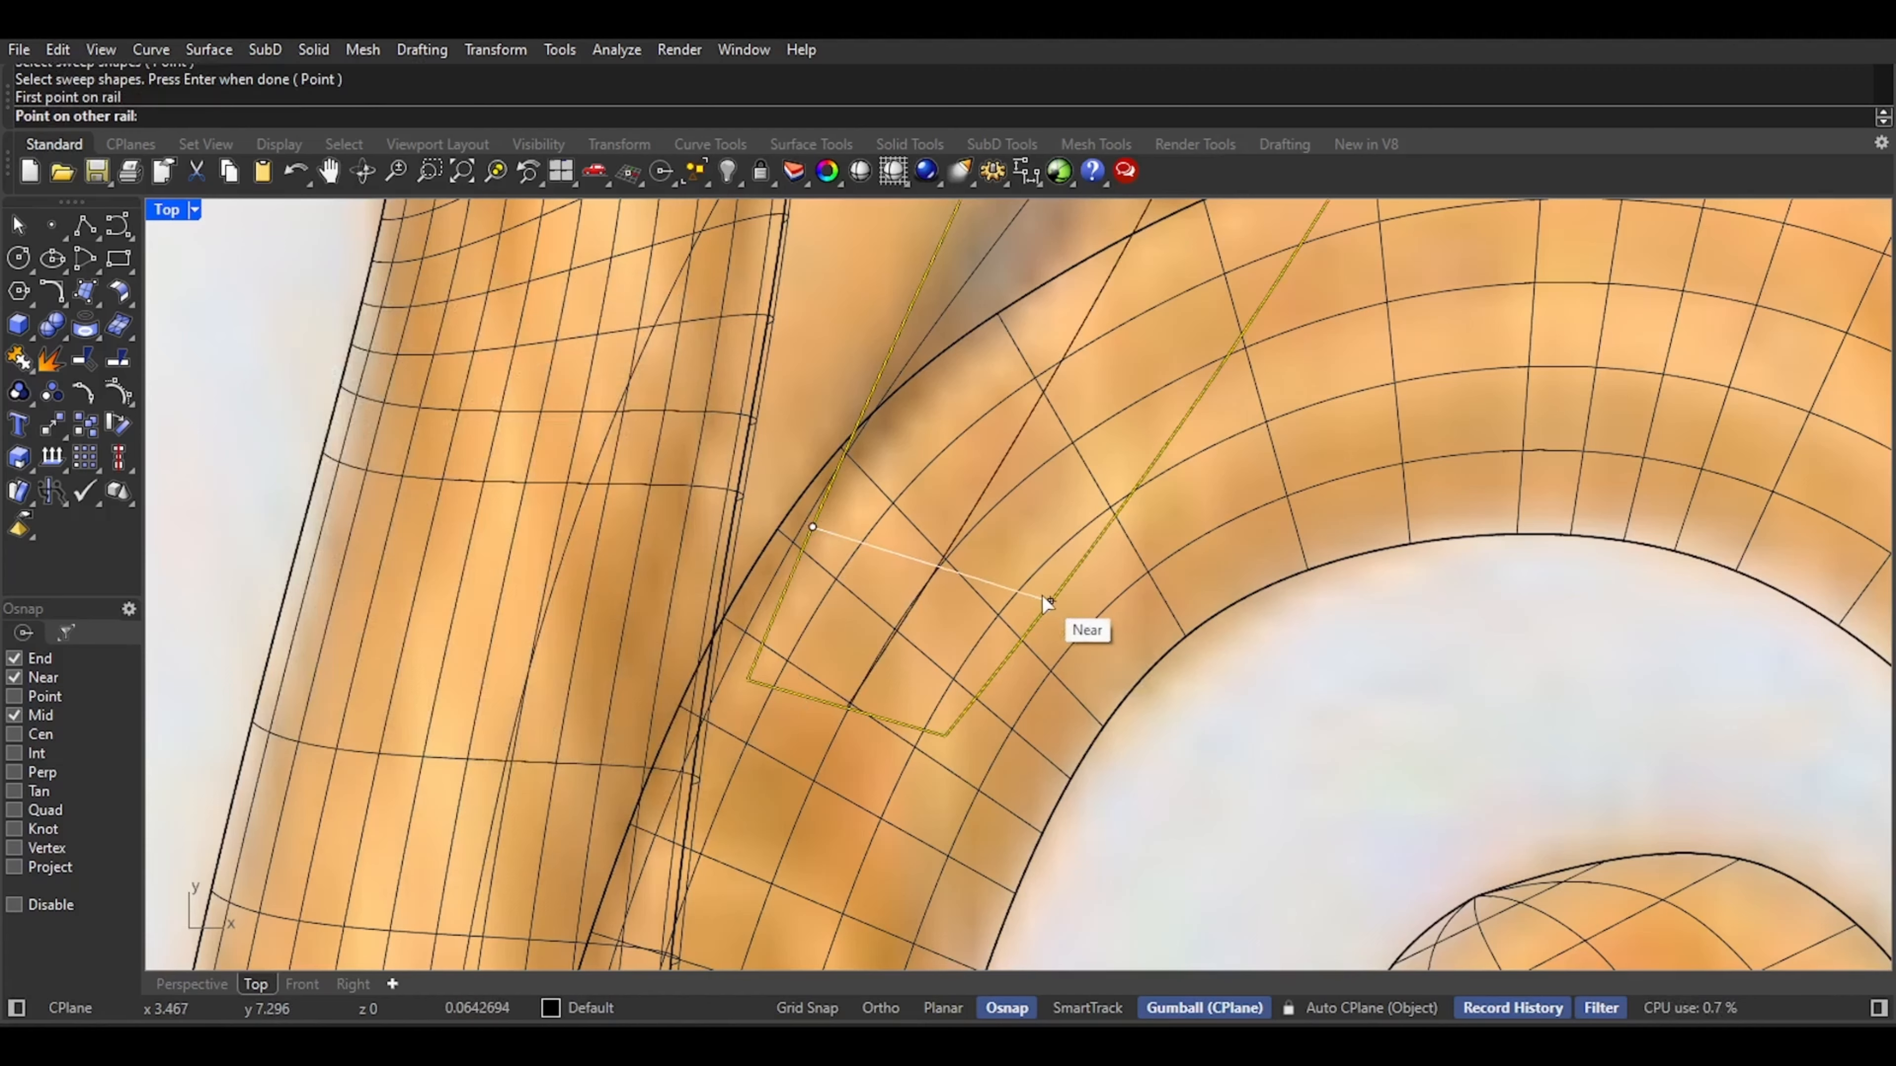
left_click(1042, 594)
scroll(1042, 593, "down", 6)
right_click_drag(1067, 538, 1054, 750)
left_click(1006, 499)
left_click(1184, 558)
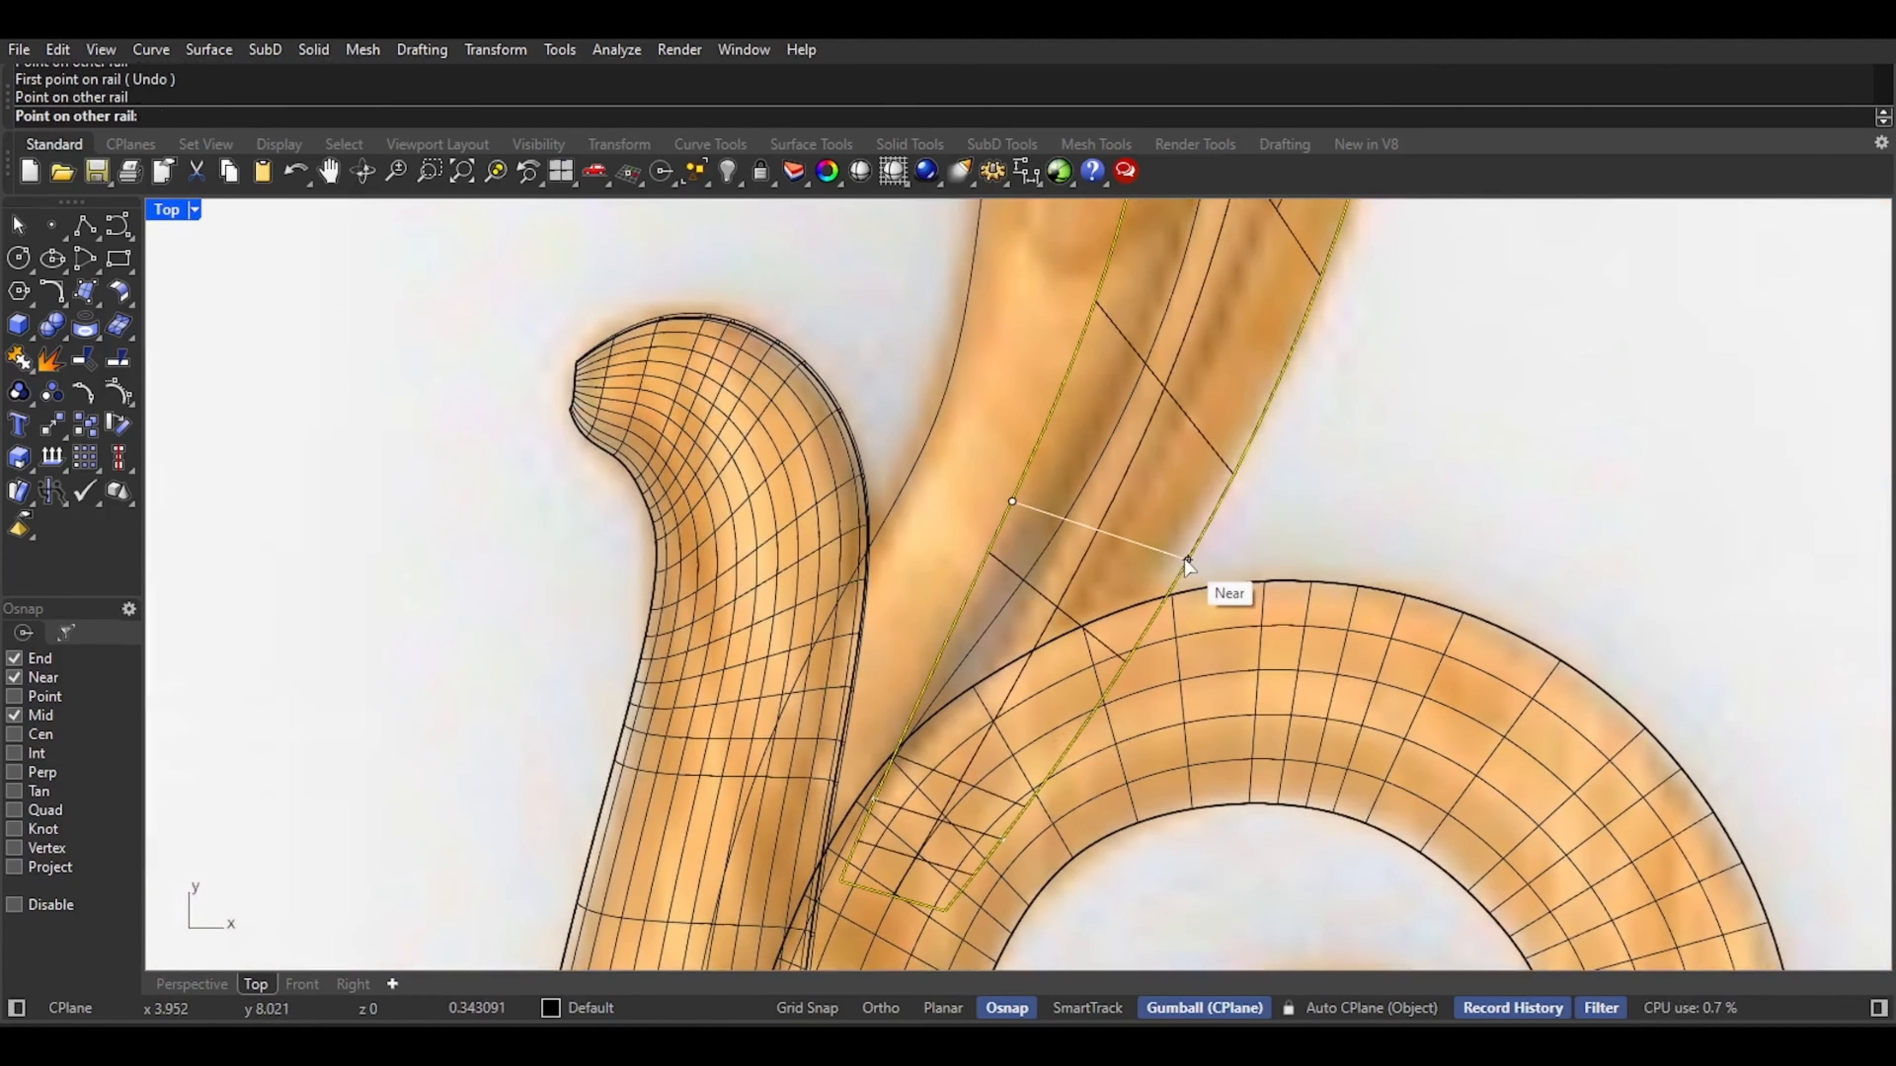
Add three more slashes across the middle of the stem, following its course past the side branches
right_click_drag(1209, 453, 1031, 842)
left_click(958, 574)
left_click(1162, 623)
right_click_drag(1111, 430, 1088, 754)
left_click(984, 596)
left_click(1190, 541)
right_click_drag(1117, 458, 1117, 728)
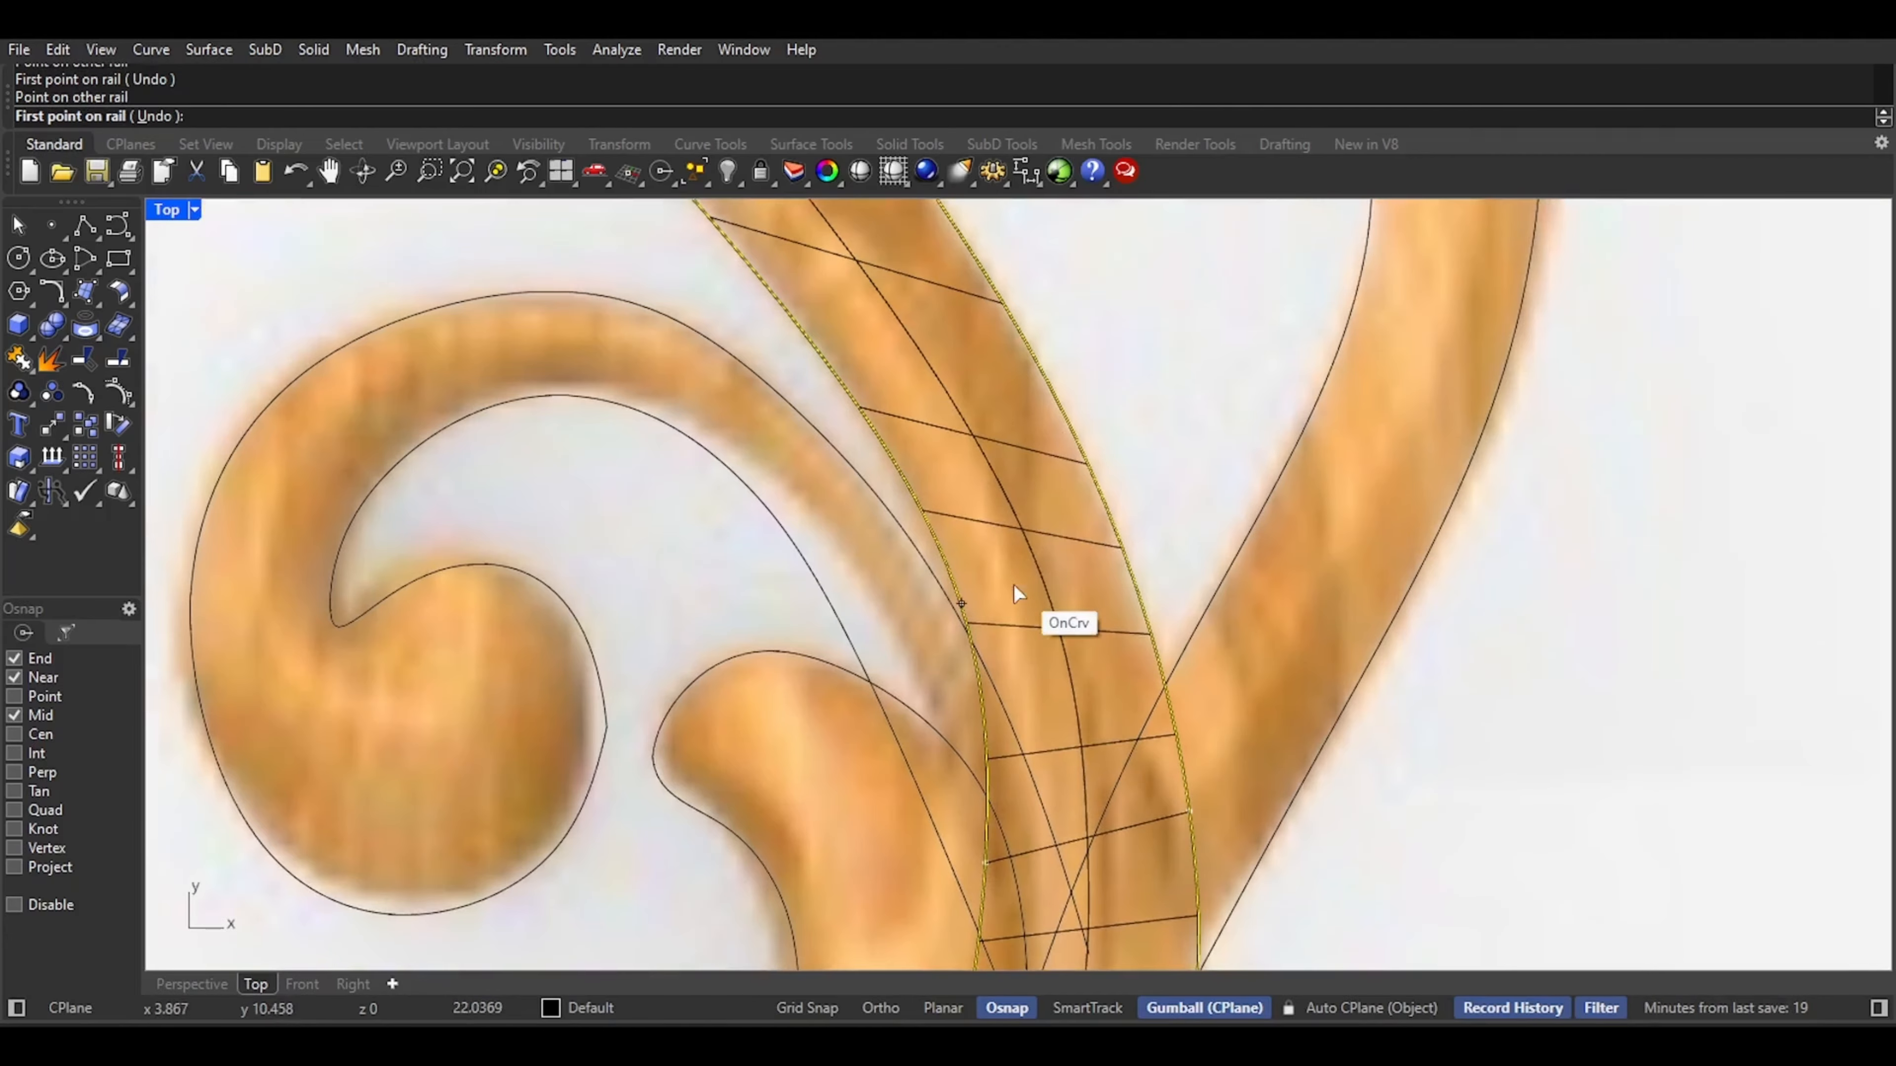
left_click(953, 581)
left_click(1111, 520)
Continue adding slashes perpendicular to the rails along the diagonal upper part of the stem towards the large spiral
right_click_drag(973, 415, 1037, 730)
left_click(846, 619)
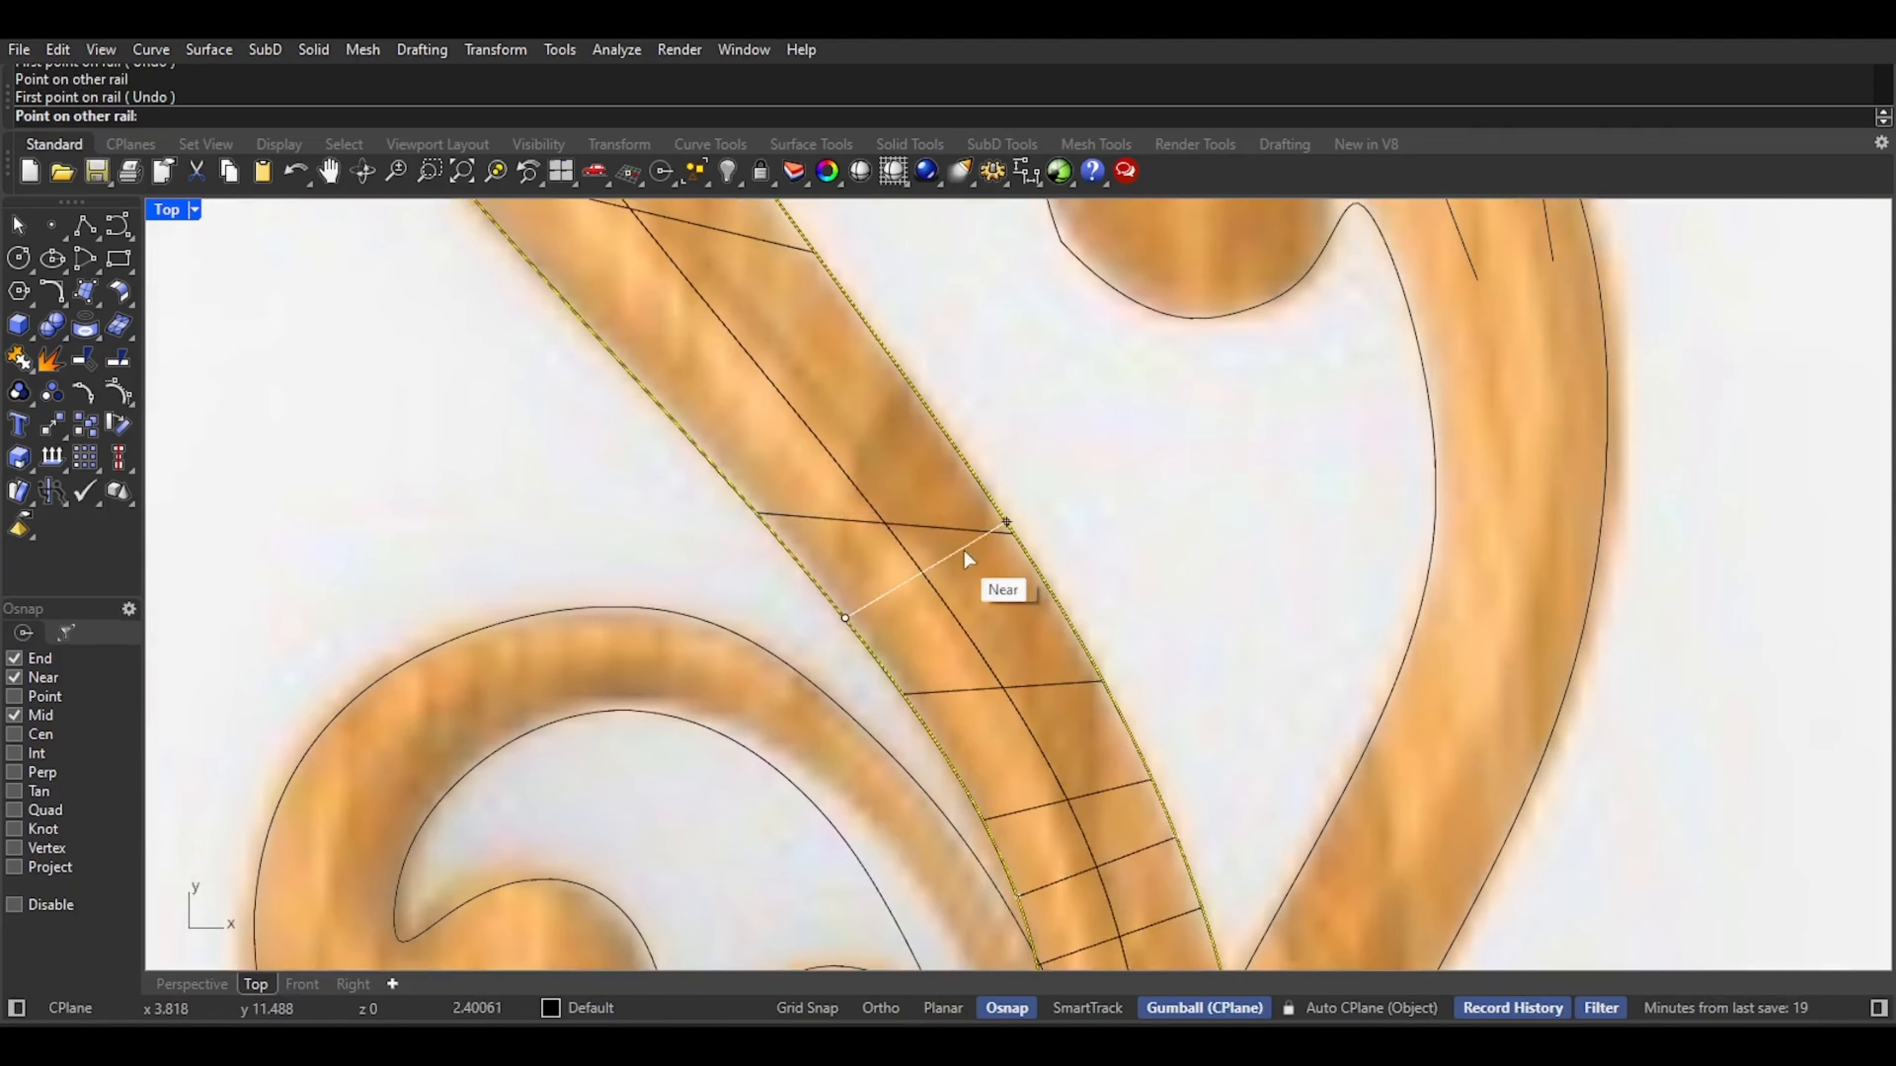
left_click(1006, 523)
right_click_drag(589, 286, 661, 569)
left_click(650, 565)
left_click(773, 486)
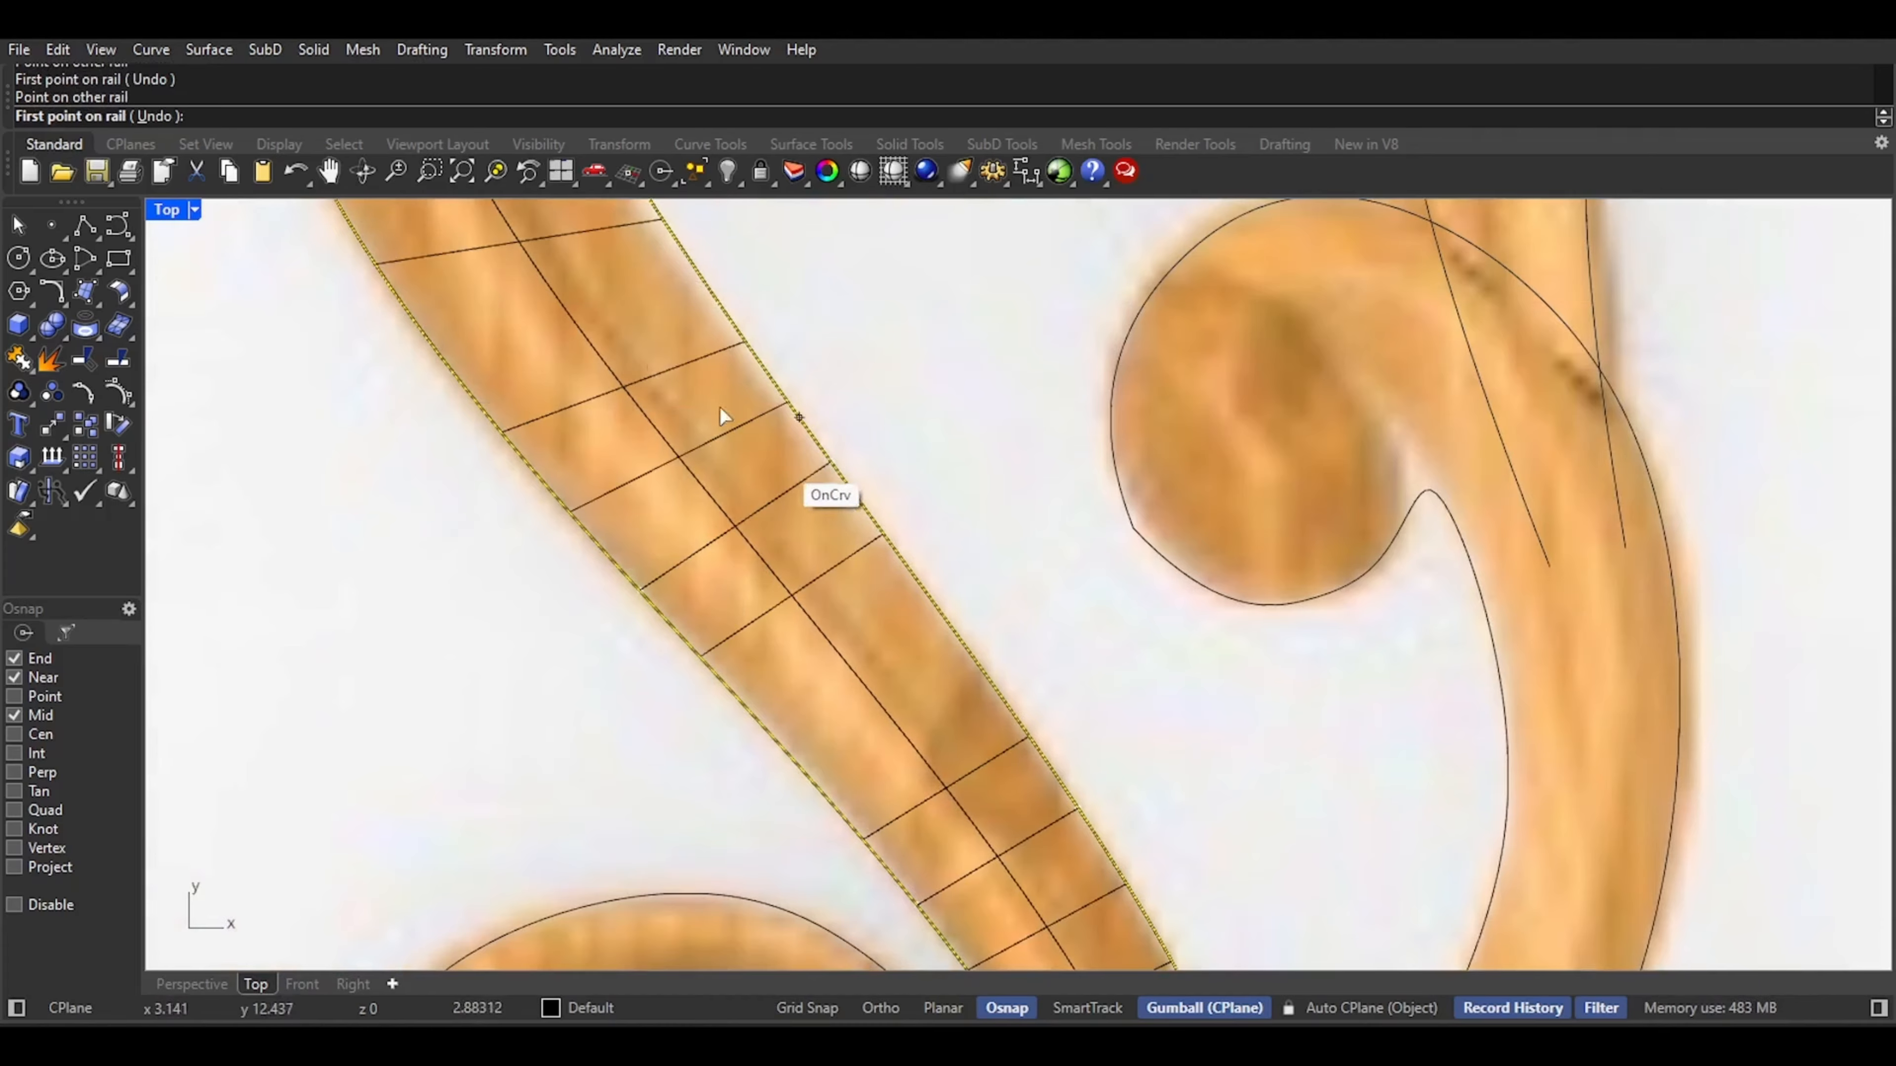
right_click_drag(608, 340, 831, 763)
left_click(573, 642)
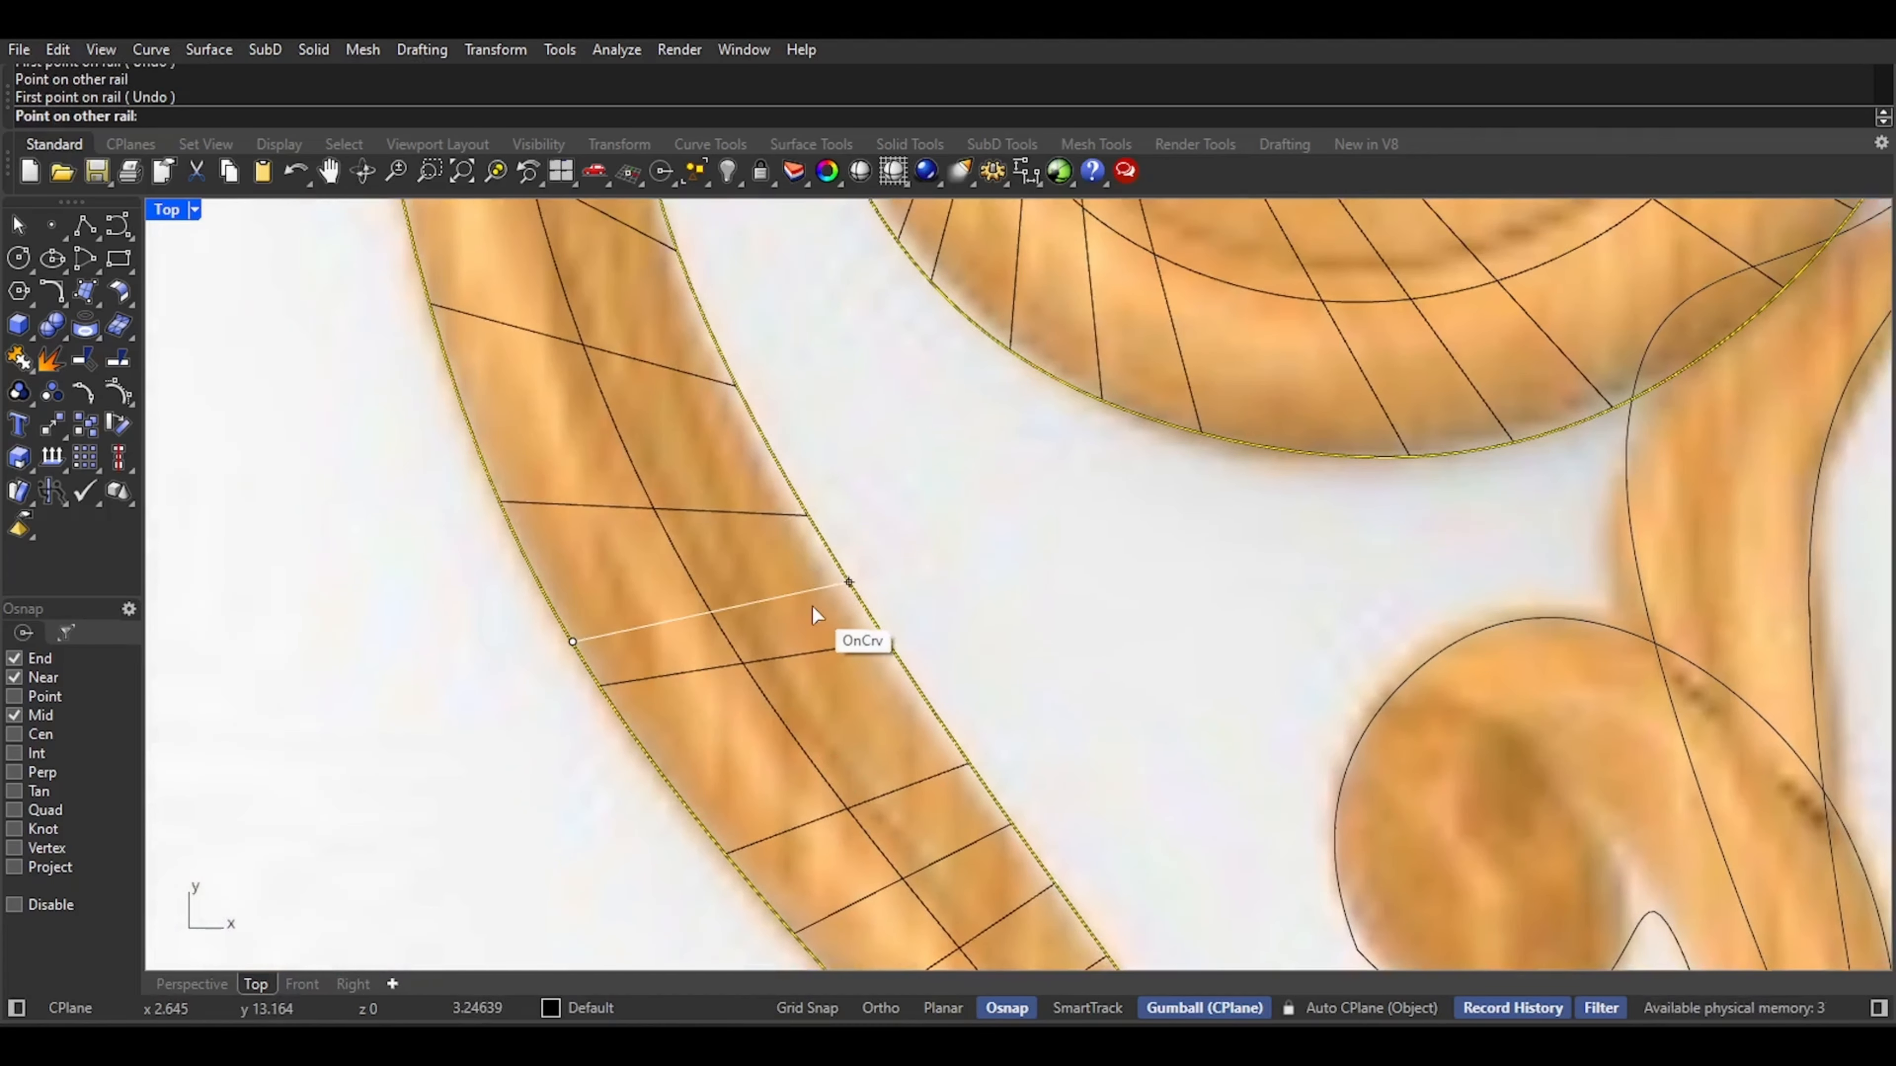
left_click(860, 626)
Add slashes up the outer left side of the large spiral, ending across its upper-left bend
right_click_drag(686, 482, 832, 812)
left_click(586, 639)
left_click(842, 628)
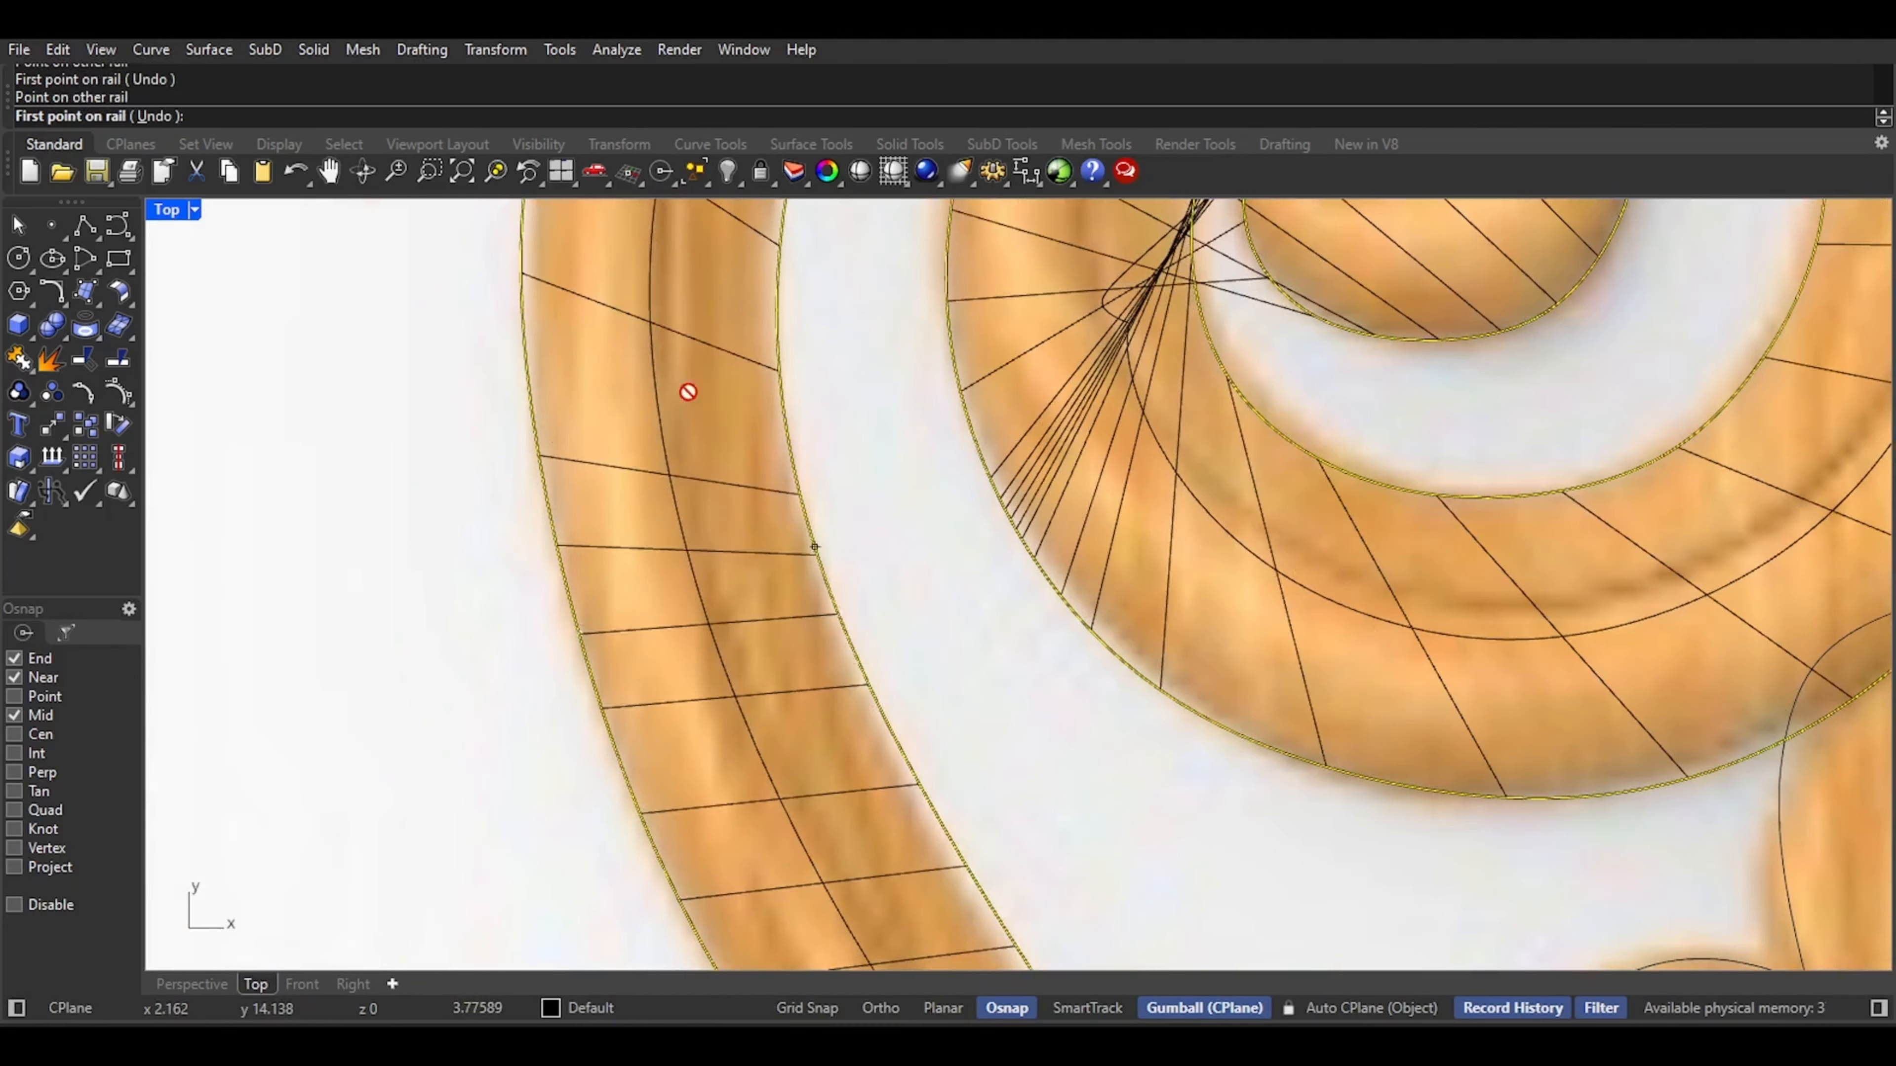
right_click_drag(685, 390, 748, 758)
left_click(607, 501)
left_click(859, 565)
right_click_drag(824, 360, 824, 684)
left_click(769, 322)
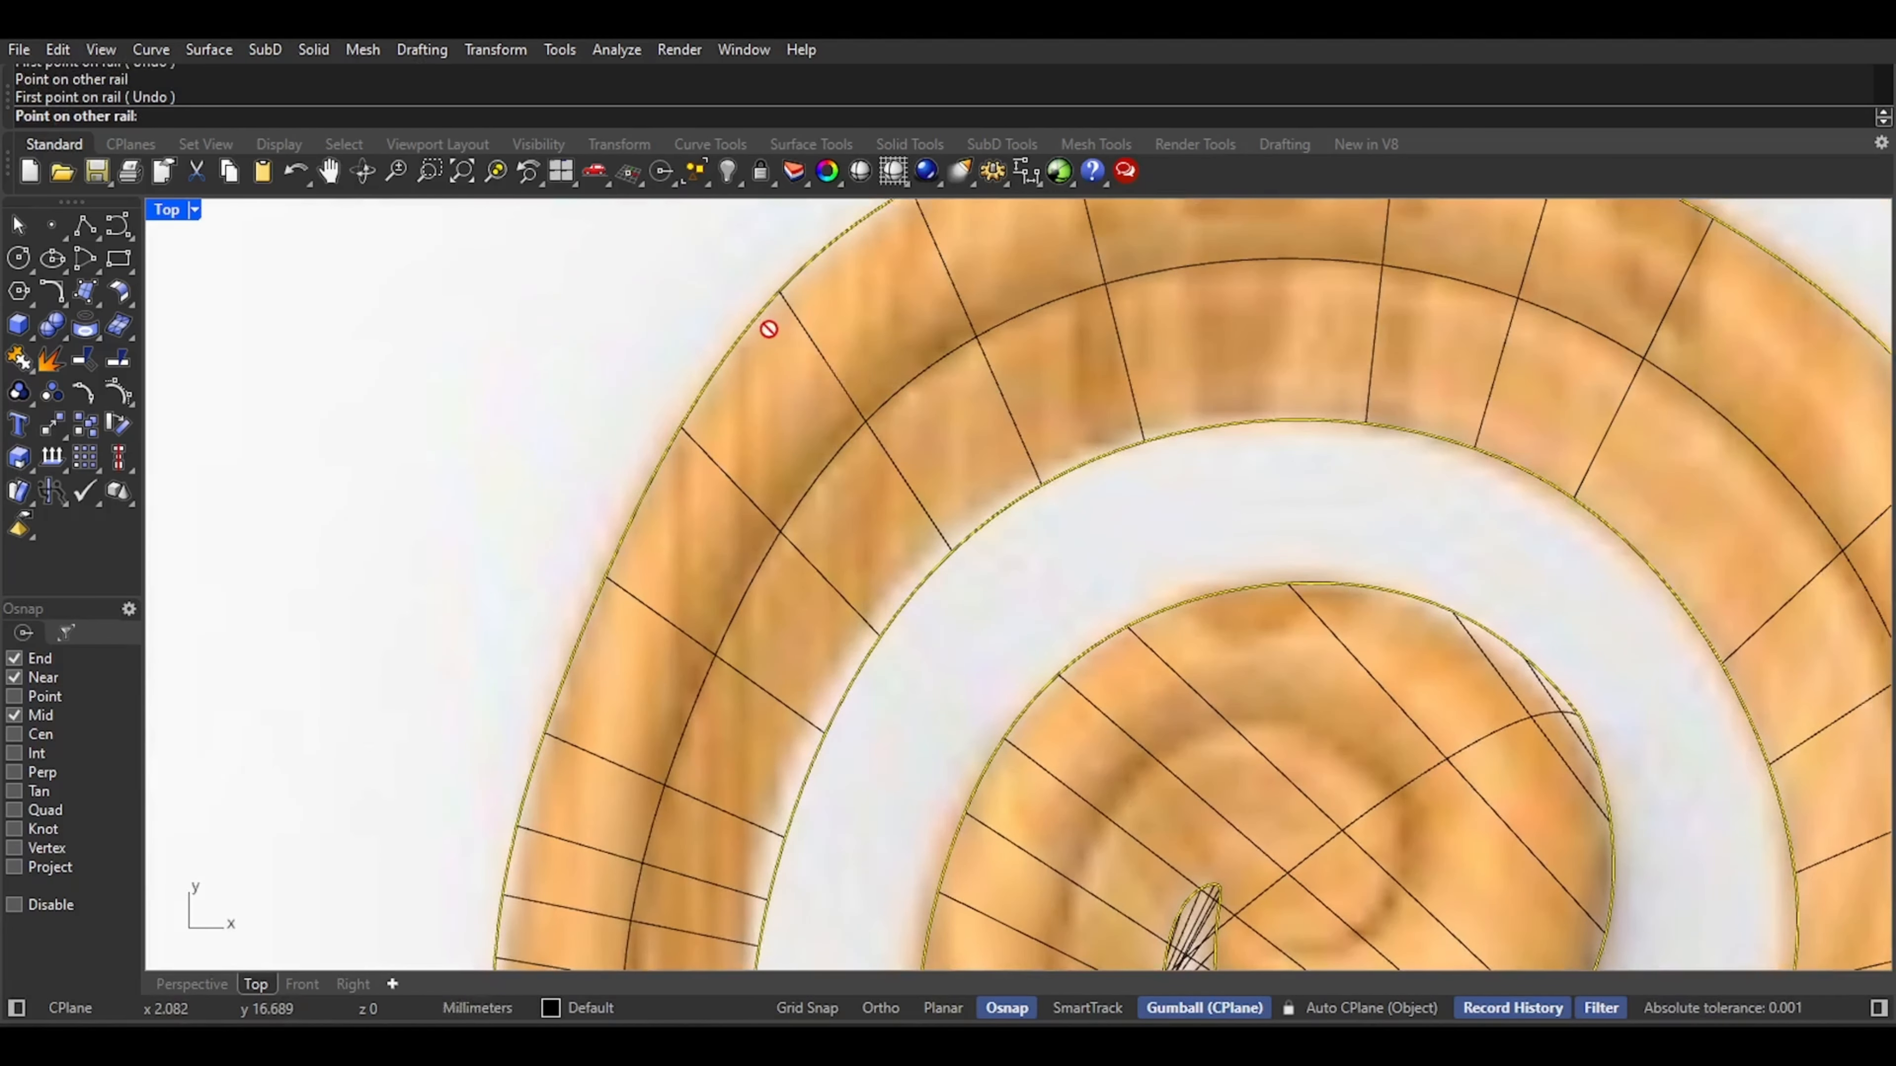
left_click(940, 551)
Add slashes across the upper-right bend and the right side of the spiral's outer turn
scroll(1114, 475, "down", 3)
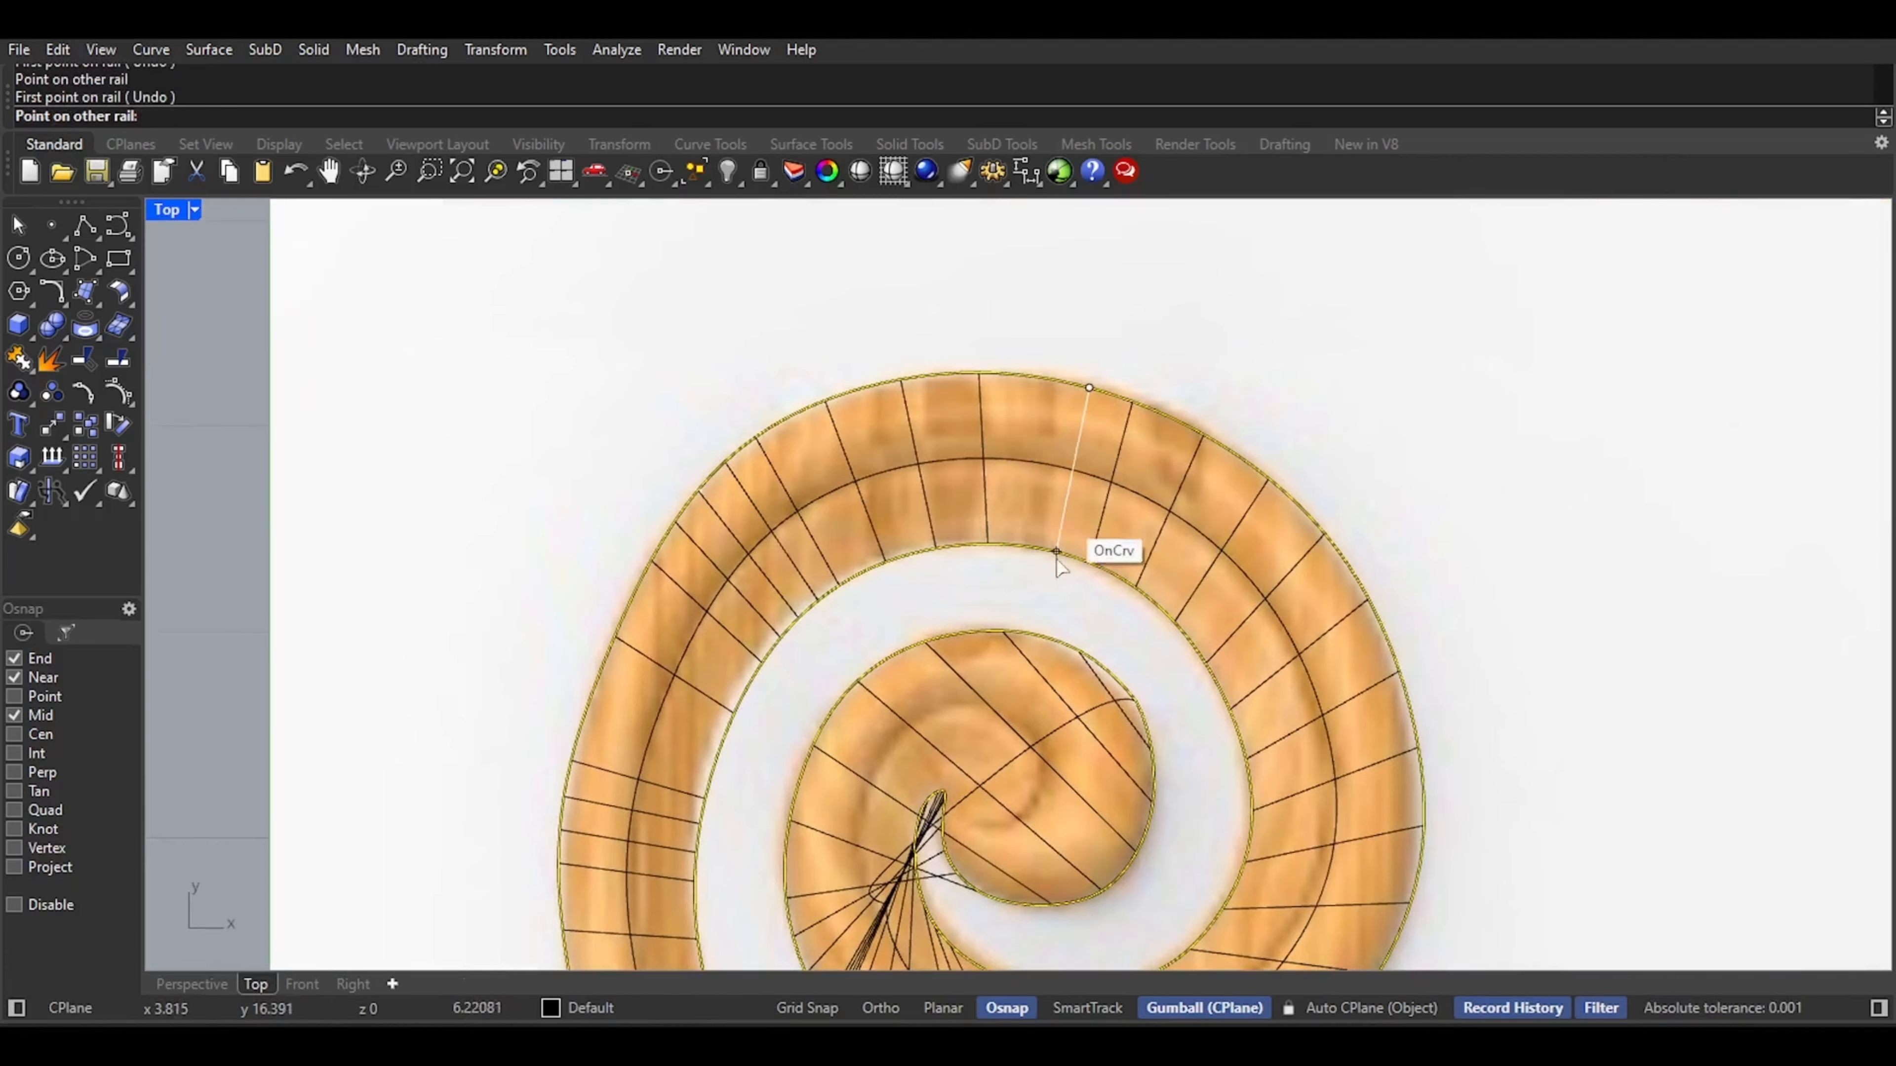
left_click(1197, 633)
left_click(1296, 577)
right_click_drag(1351, 723, 1206, 488)
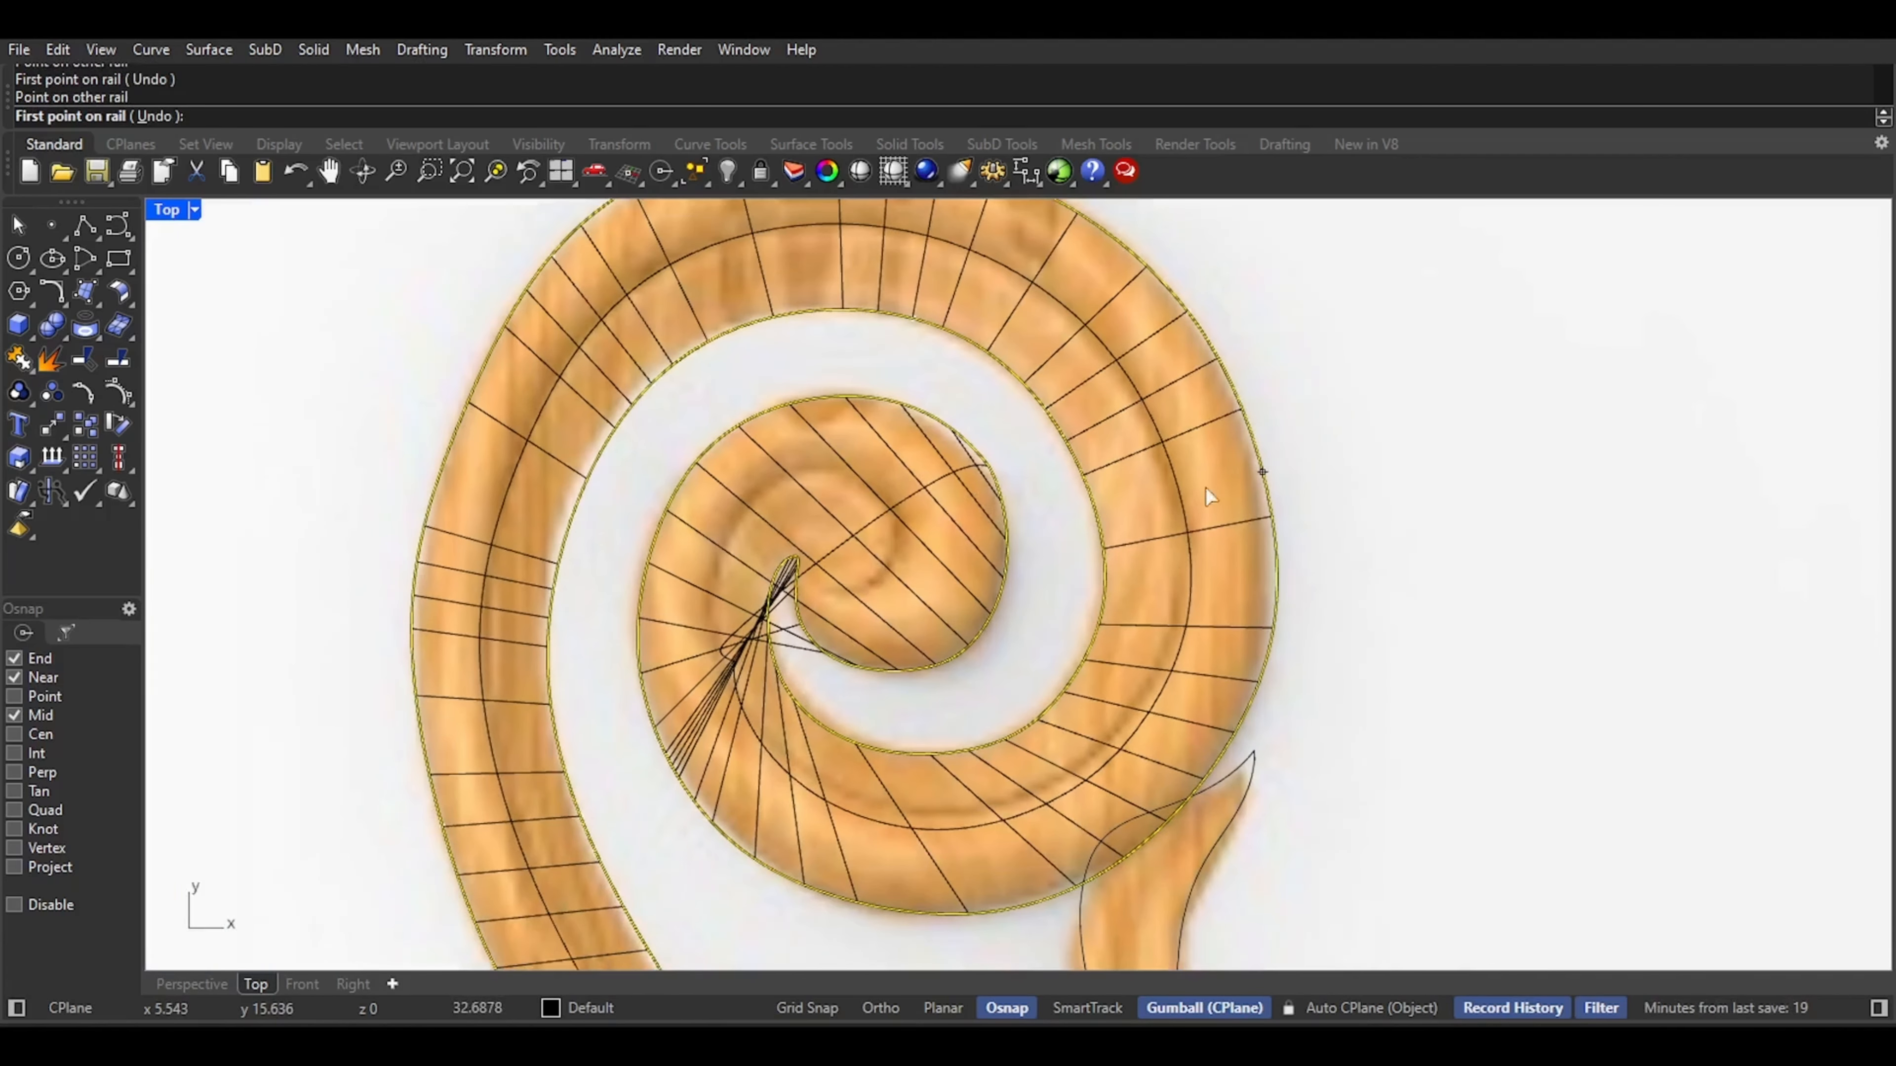
left_click(1095, 570)
left_click(1264, 594)
Add slashes across the lower-right bend and along the bottom of the spiral's inner turn
right_click_drag(1066, 707, 1094, 591)
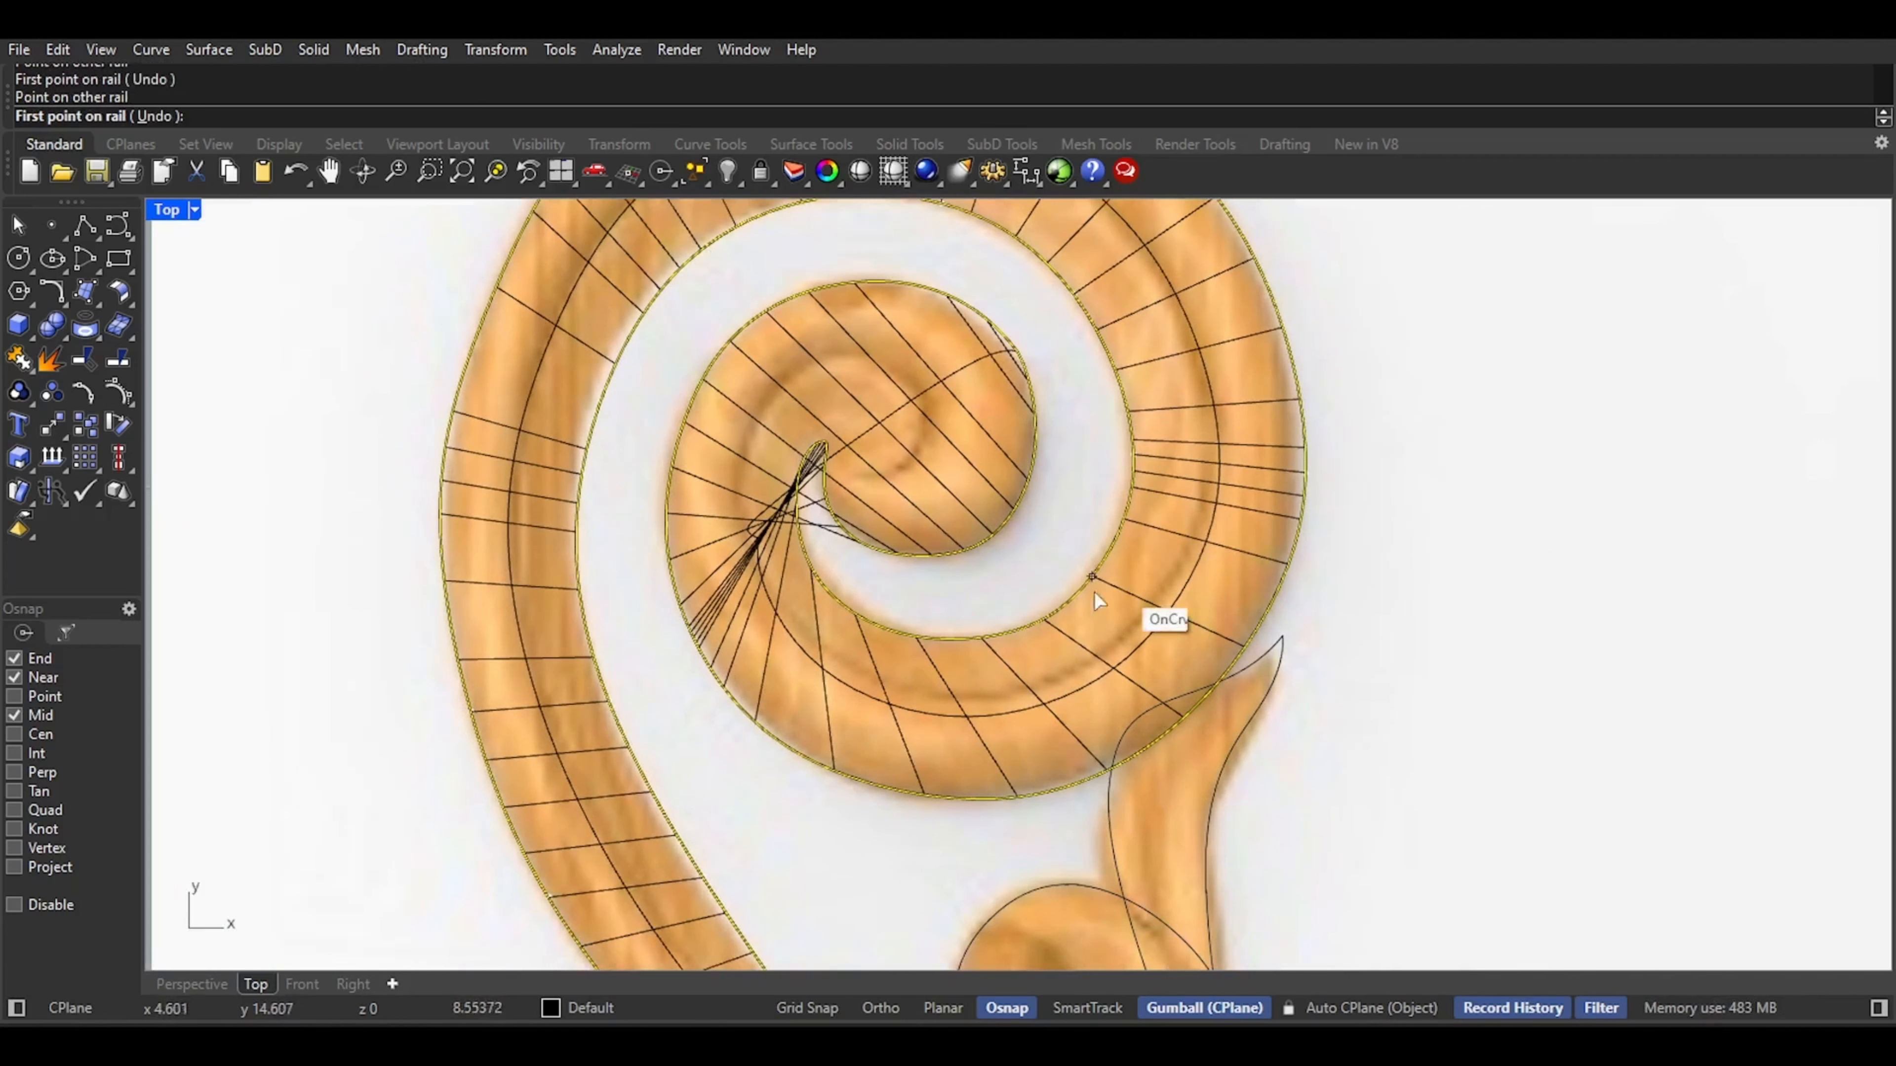
left_click(1079, 593)
left_click(1207, 717)
left_click(995, 652)
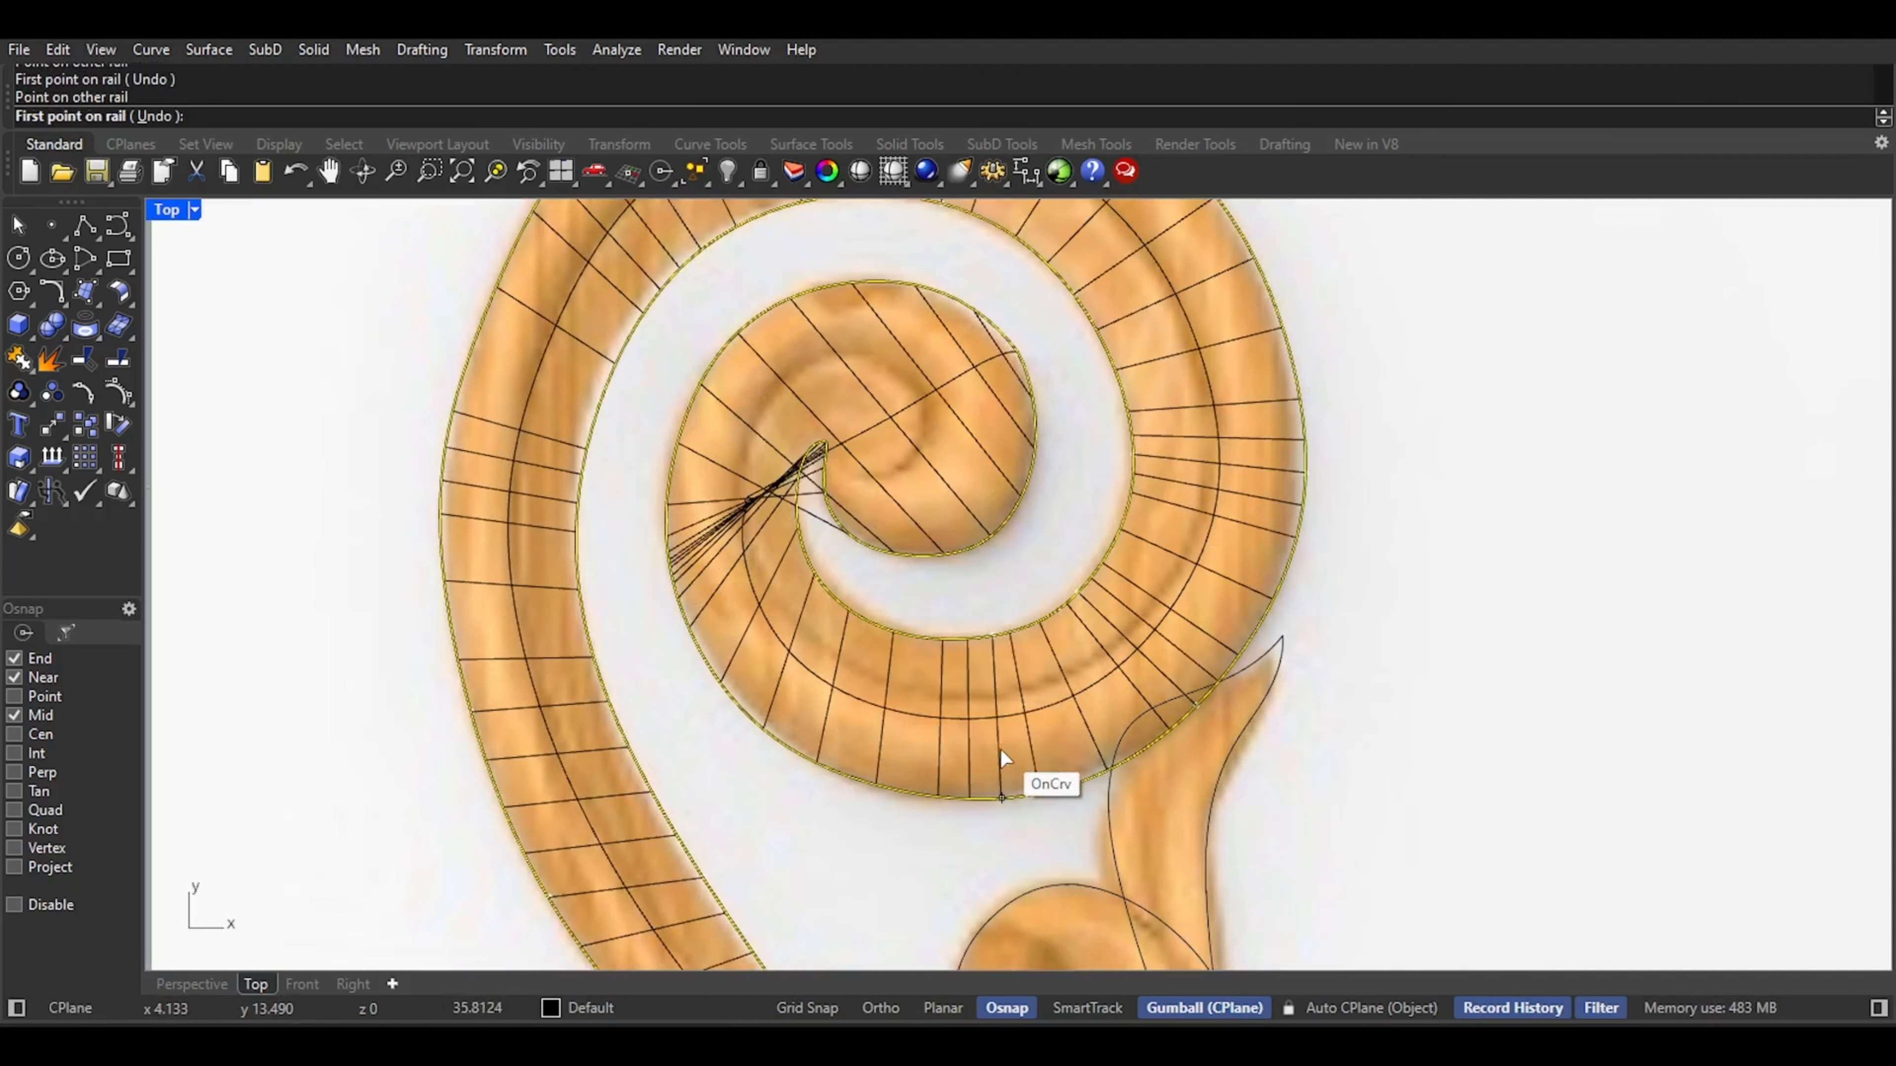
scroll(884, 651, "up", 2)
left_click(848, 796)
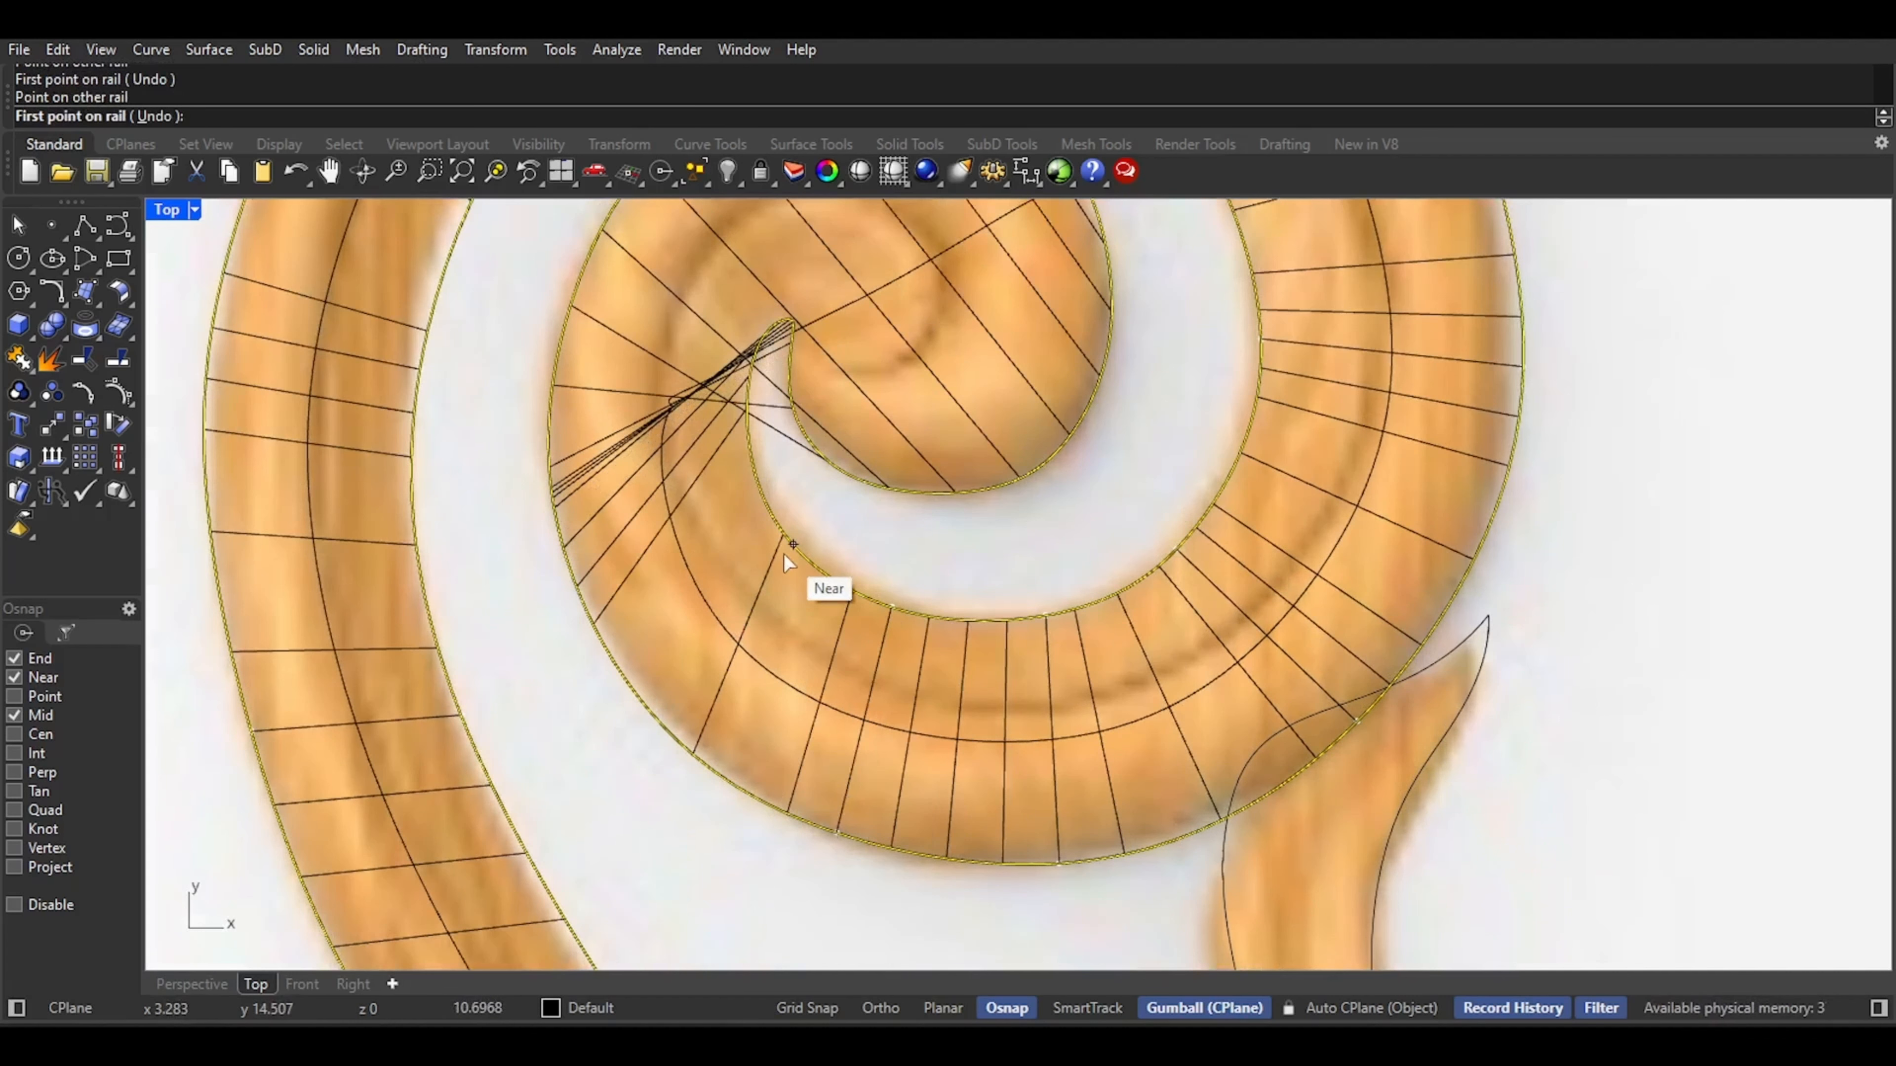
Add three slashes from the lower-left bend up the left side of the spiral's inner turn
left_click(784, 554)
left_click(666, 632)
right_click_drag(680, 501, 692, 606)
left_click(751, 585)
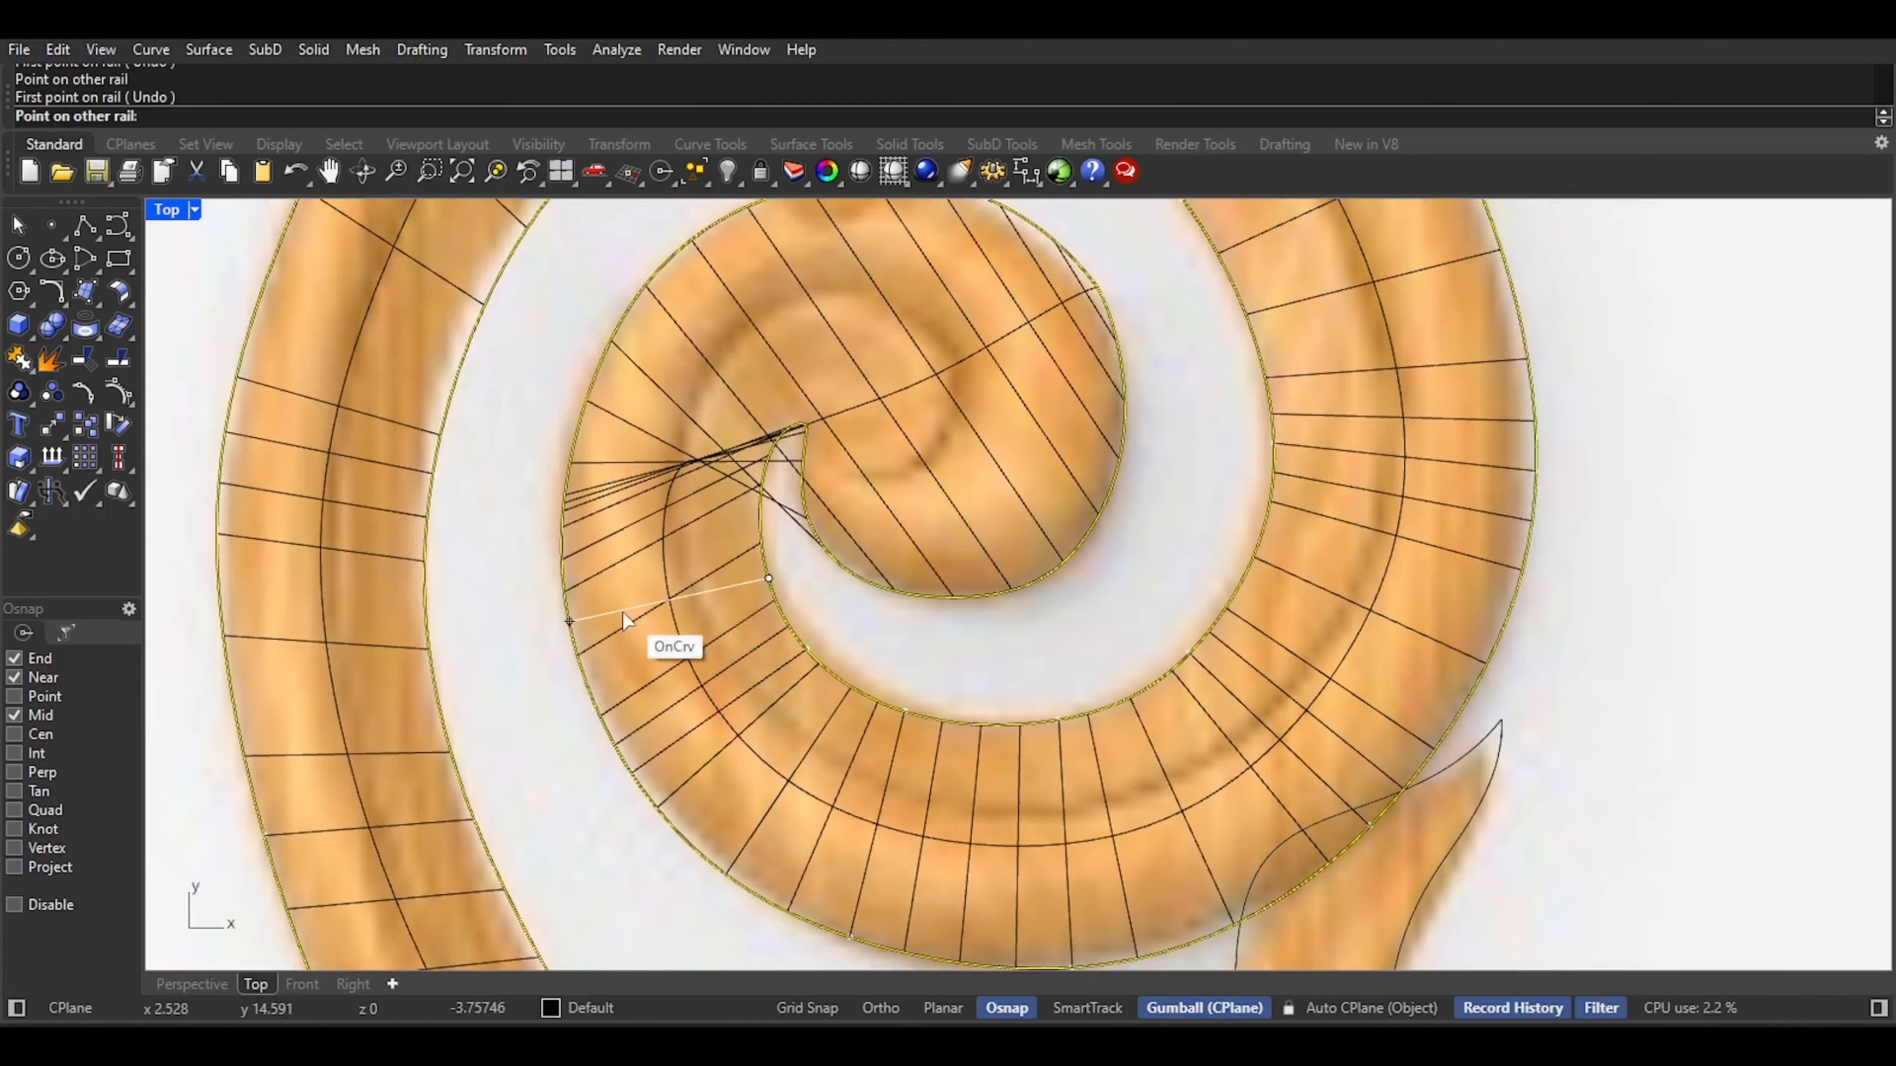
left_click(615, 612)
scroll(725, 480, "up", 6)
left_click(784, 580)
left_click(450, 548)
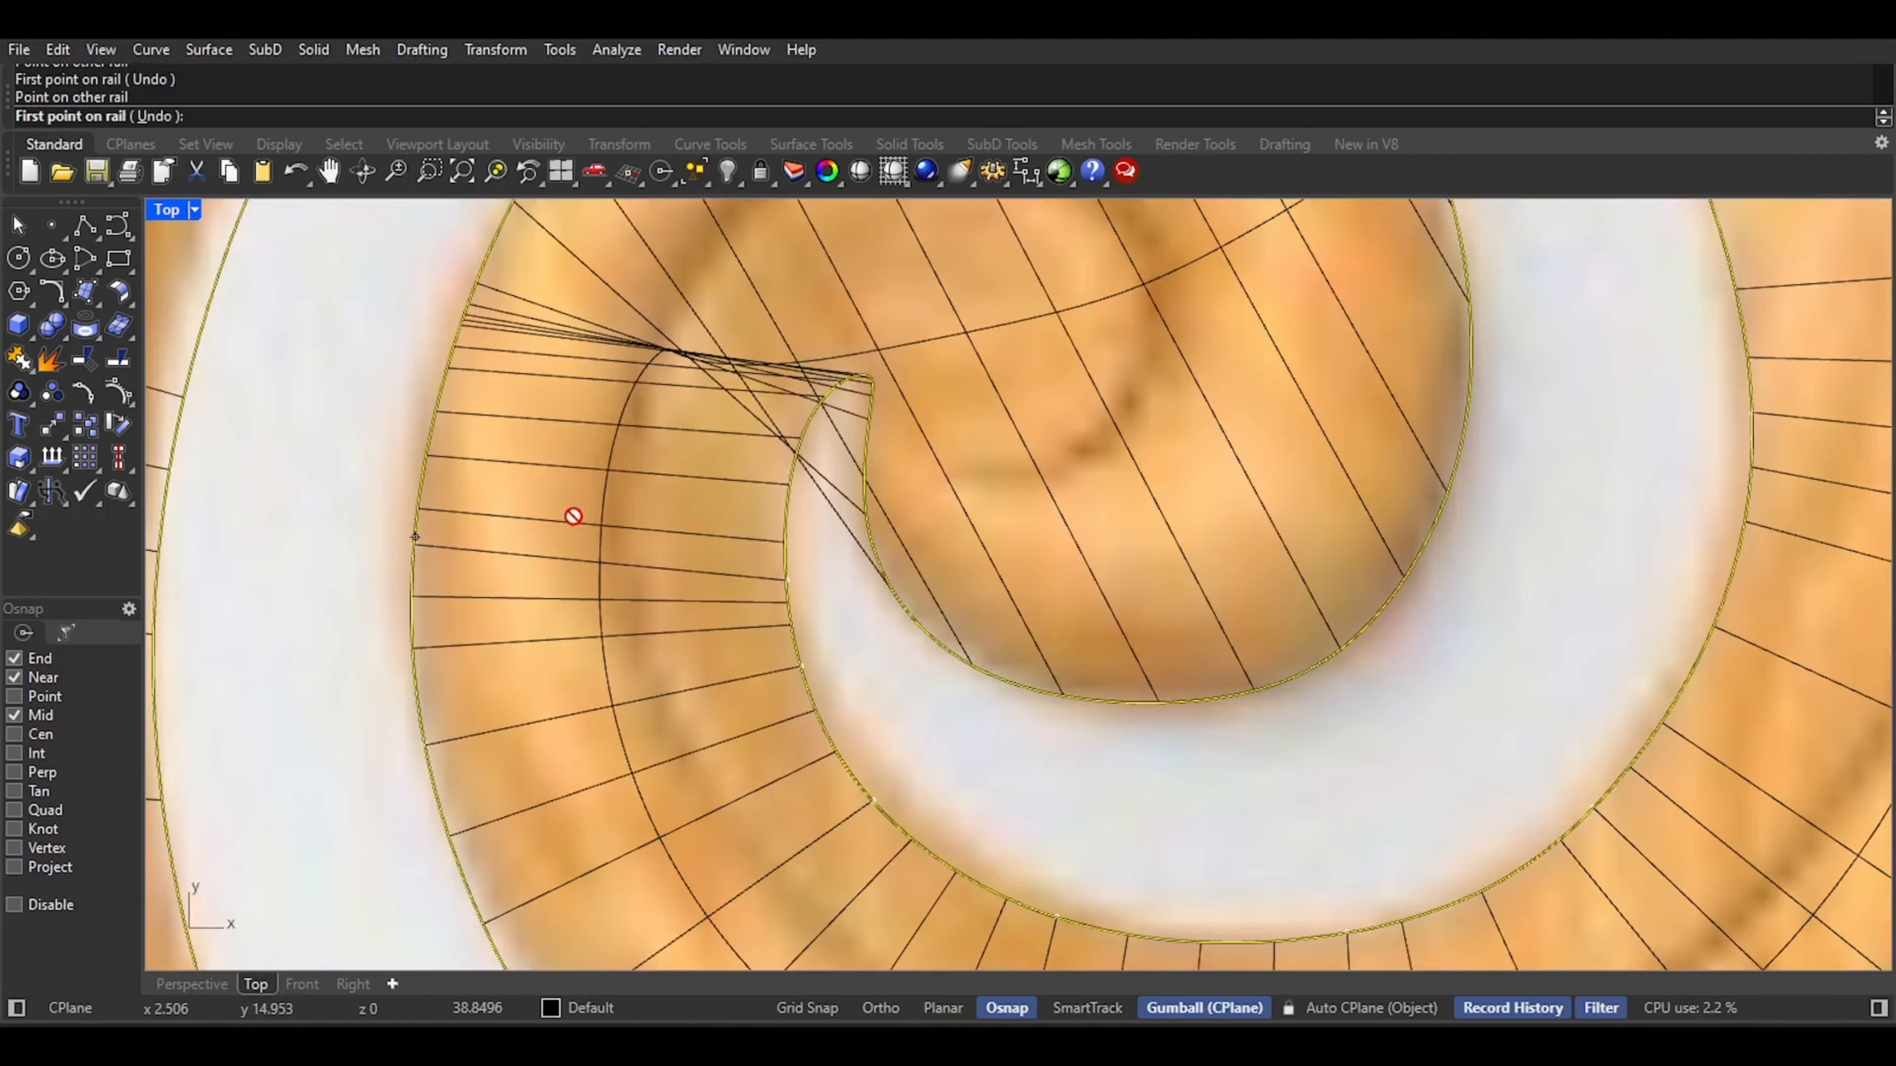
Add slashes fanning from the approach to the inner notch out to the upper-left edge of the spiral's inner turn
right_click_drag(573, 515, 588, 670)
left_click(805, 633)
left_click(510, 489)
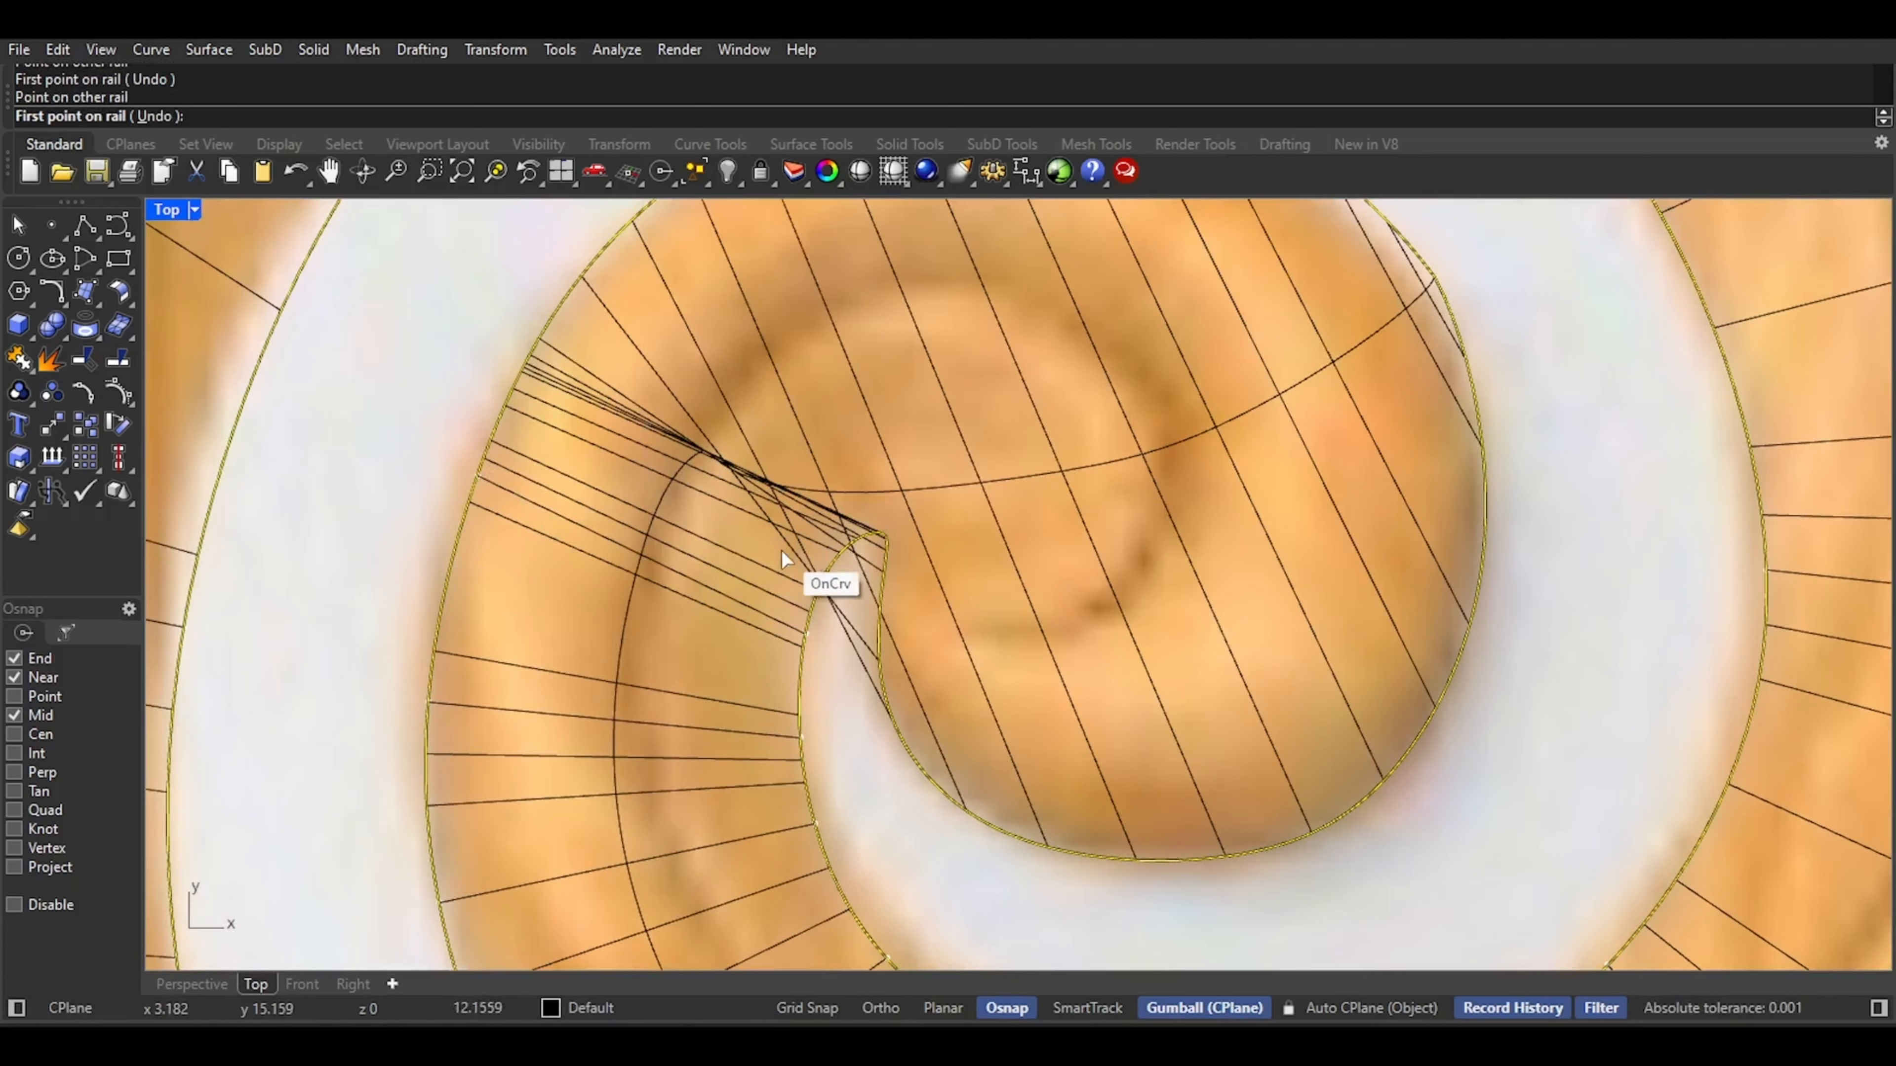
left_click(806, 562)
left_click(611, 302)
left_click(829, 545)
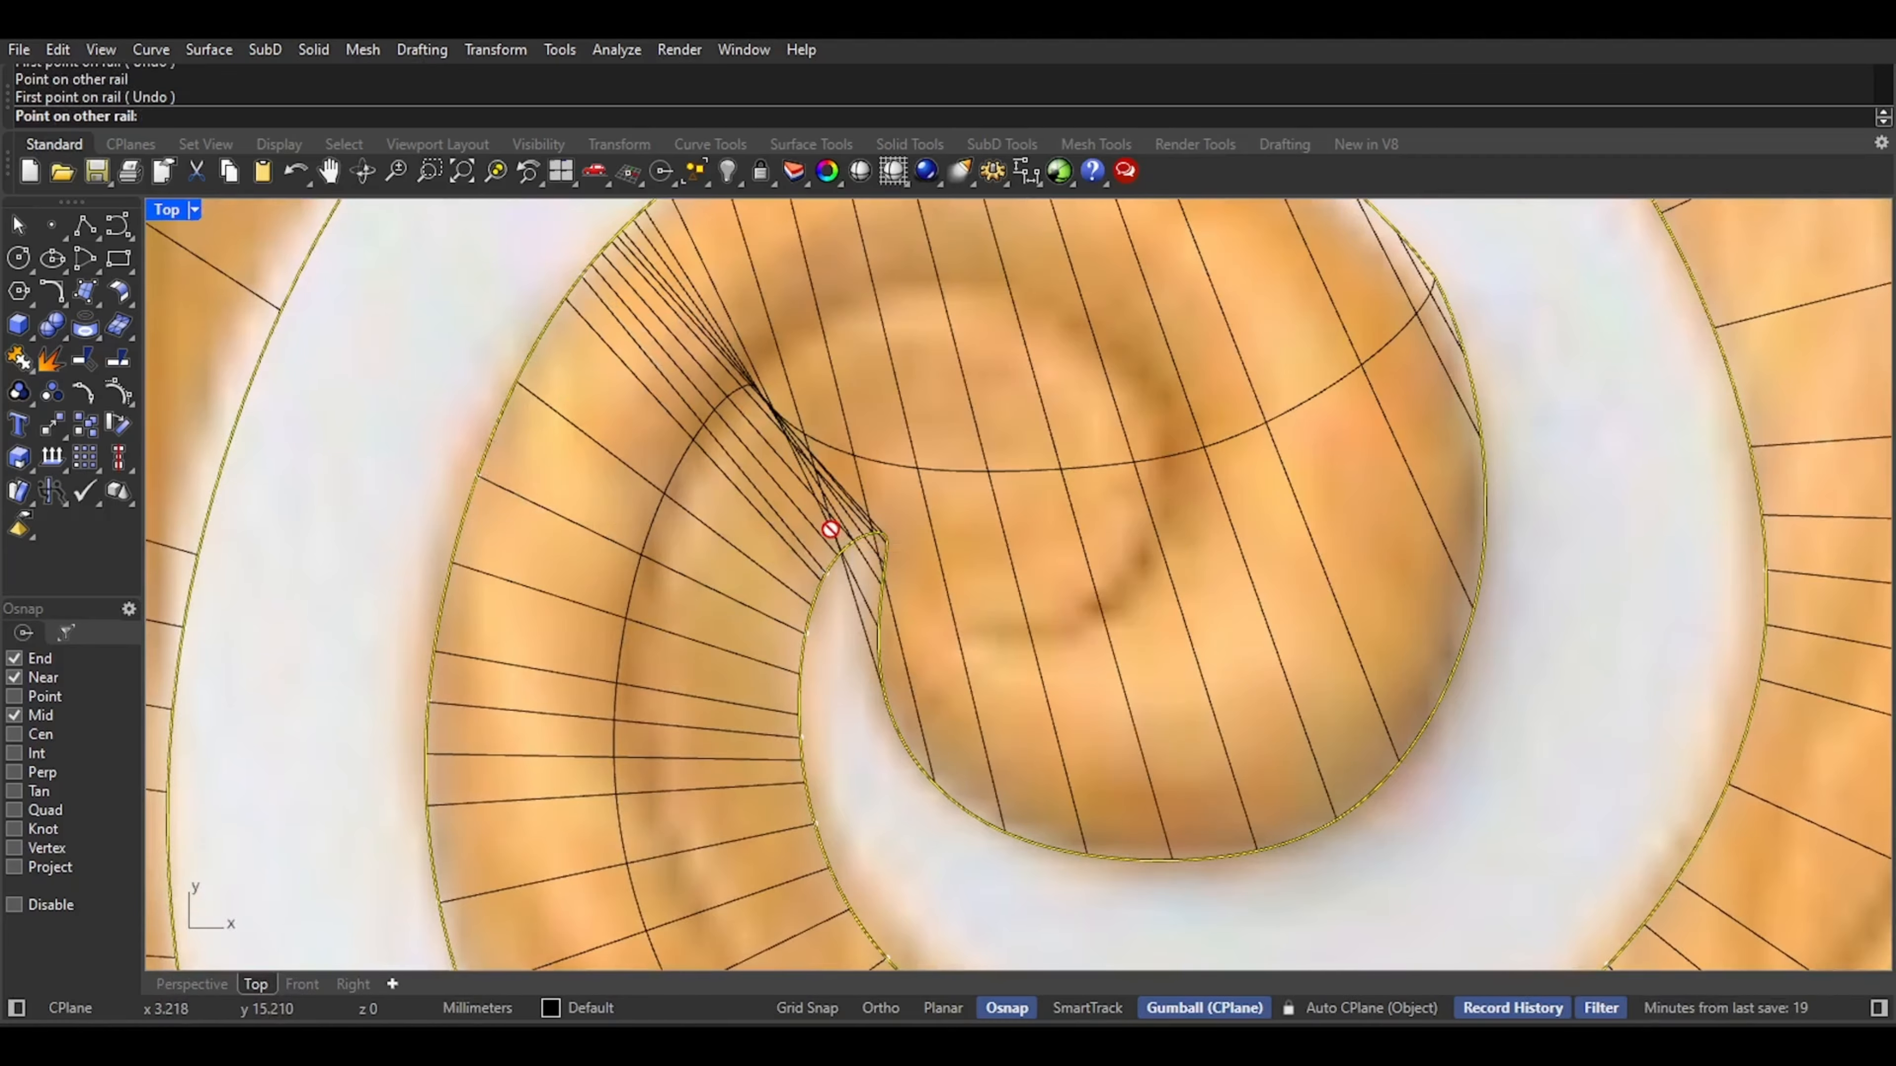
right_click_drag(801, 360, 803, 626)
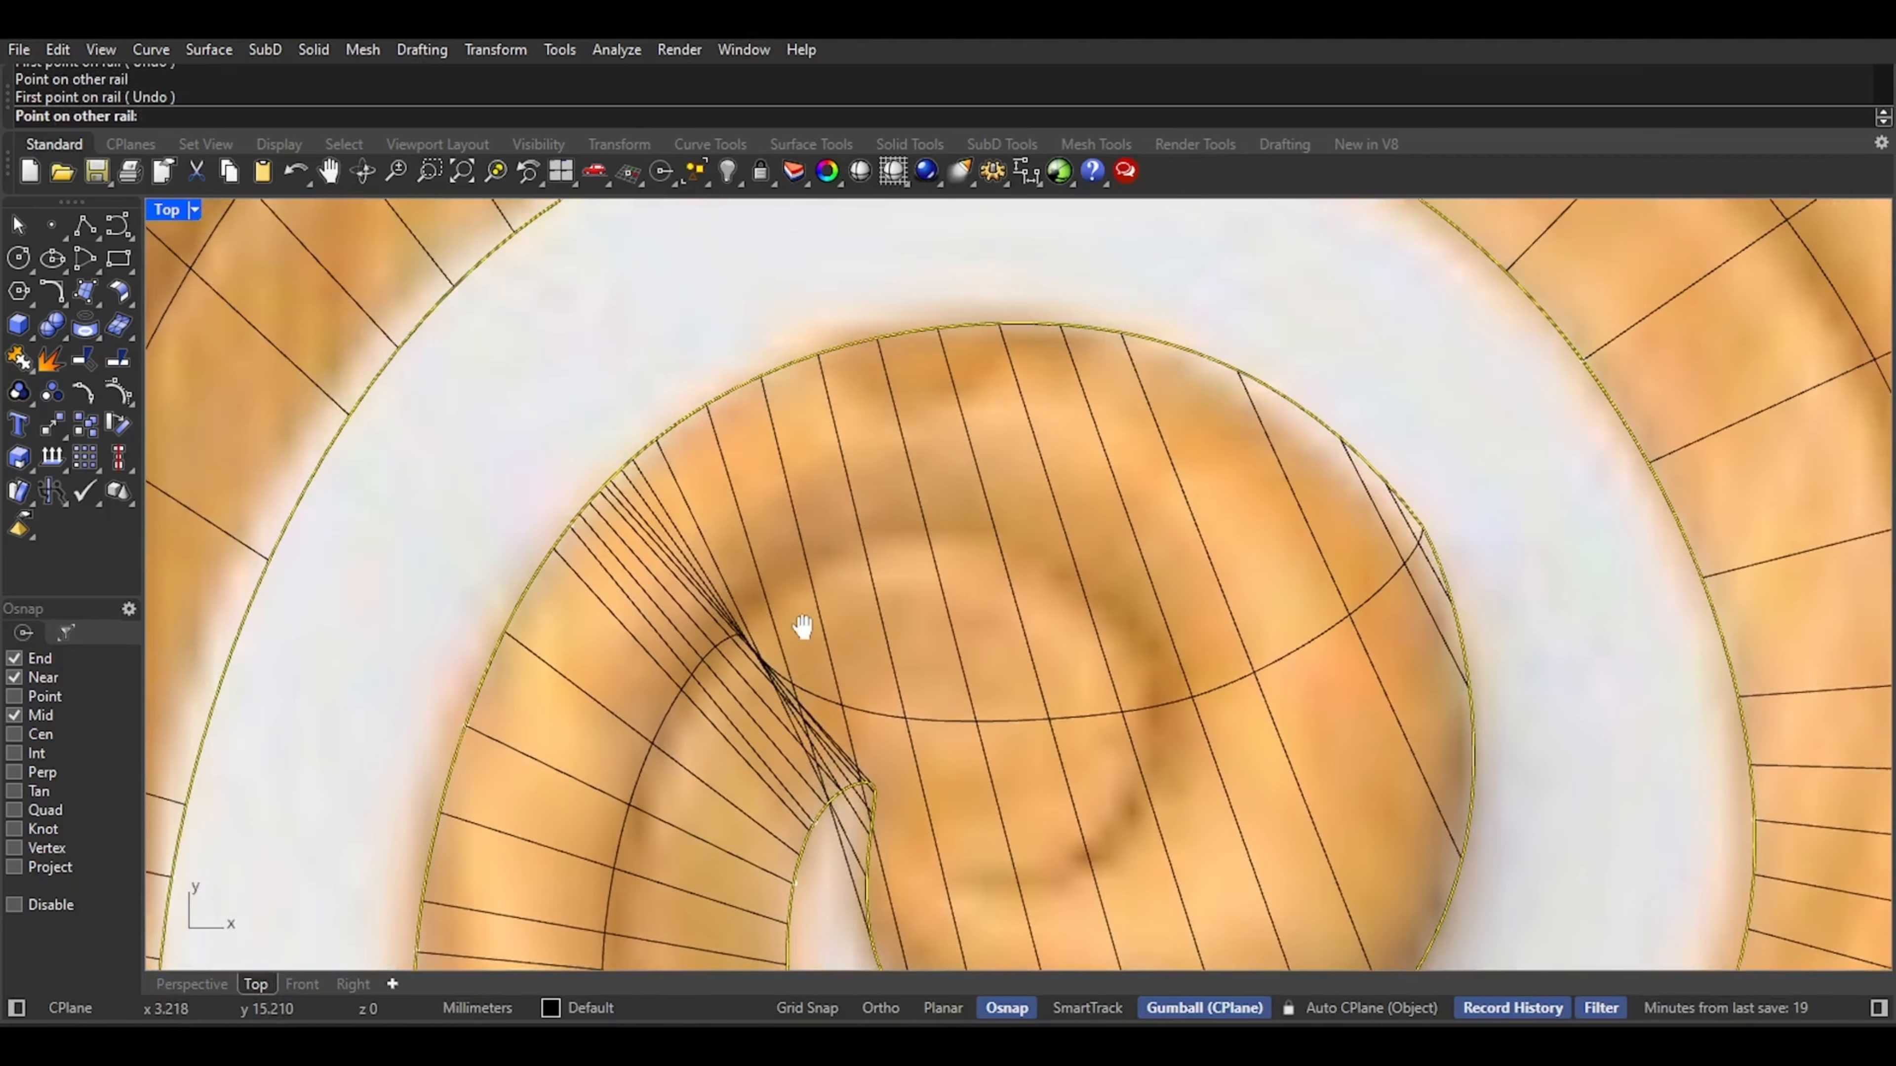
left_click(727, 446)
Add slashes from the notch tip and the inner edge just past it to the top and upper-right of the spiral's rounded end
left_click(854, 781)
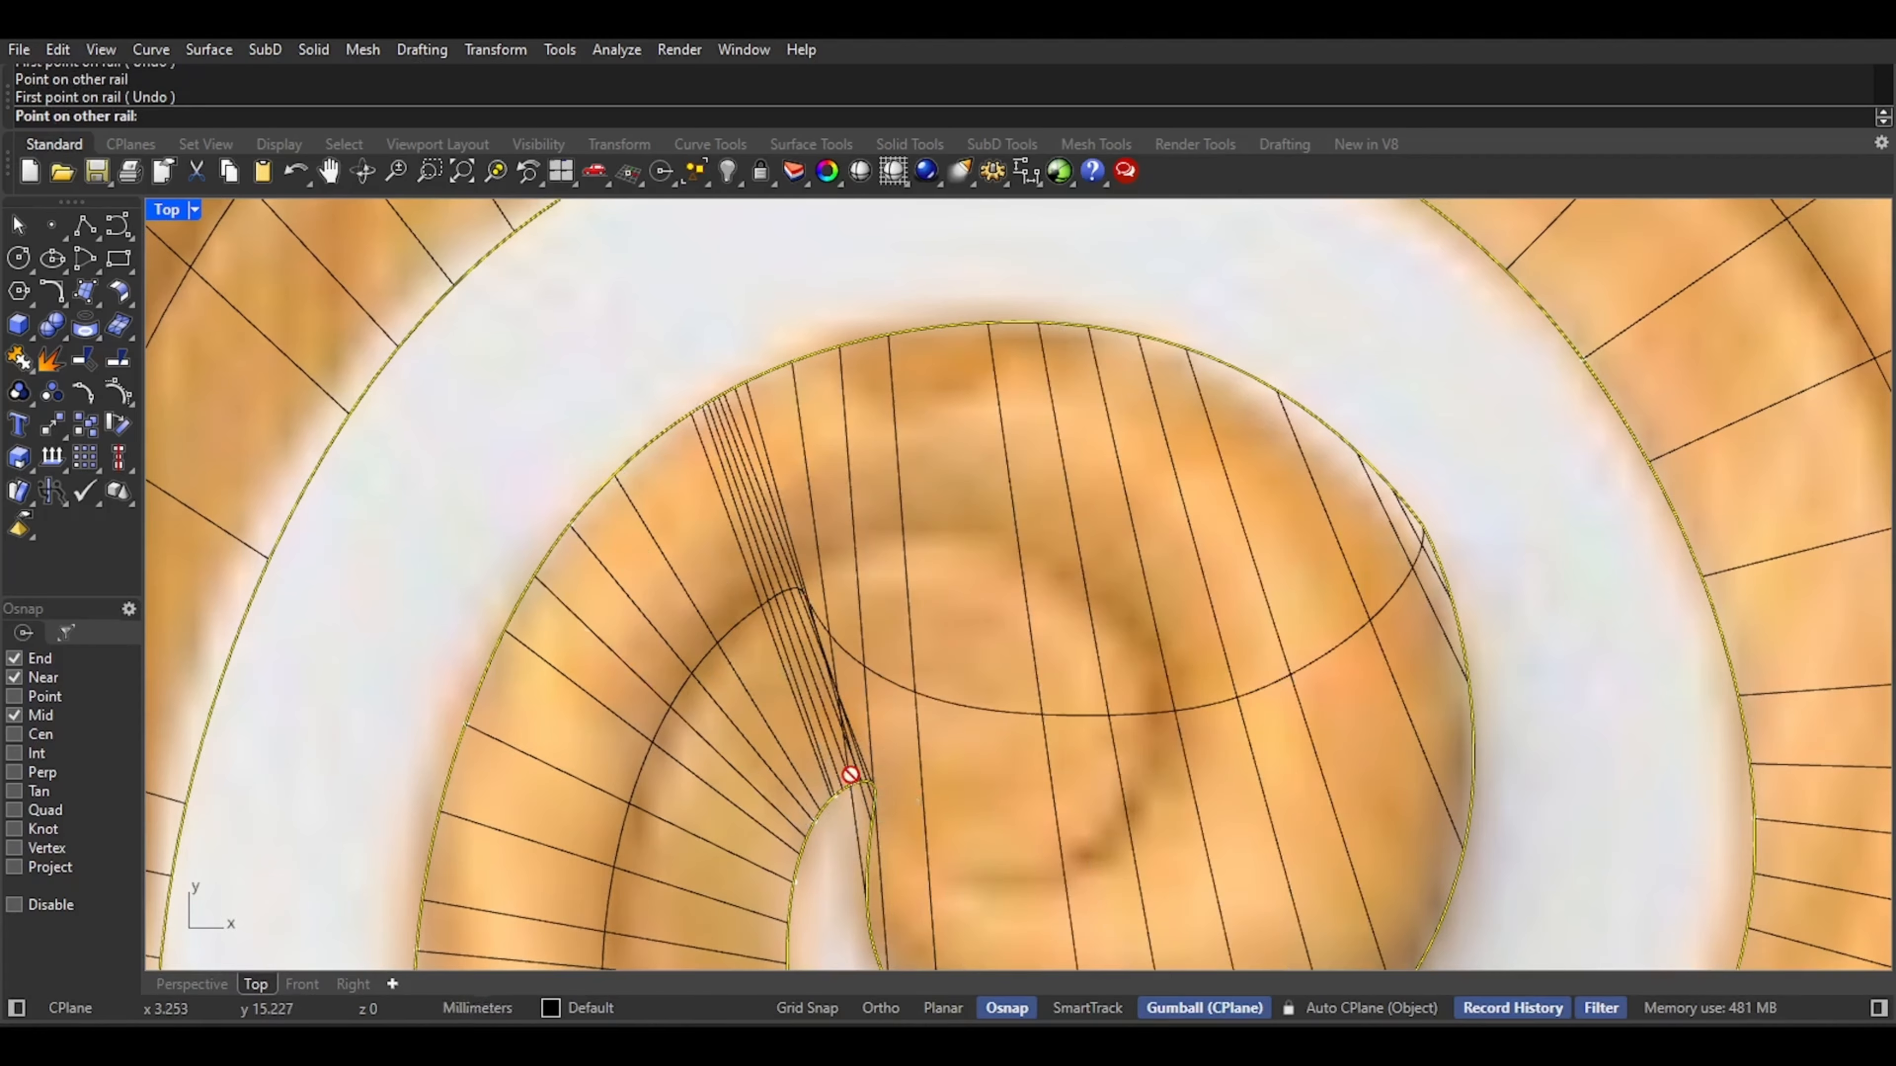
left_click(934, 352)
left_click(881, 780)
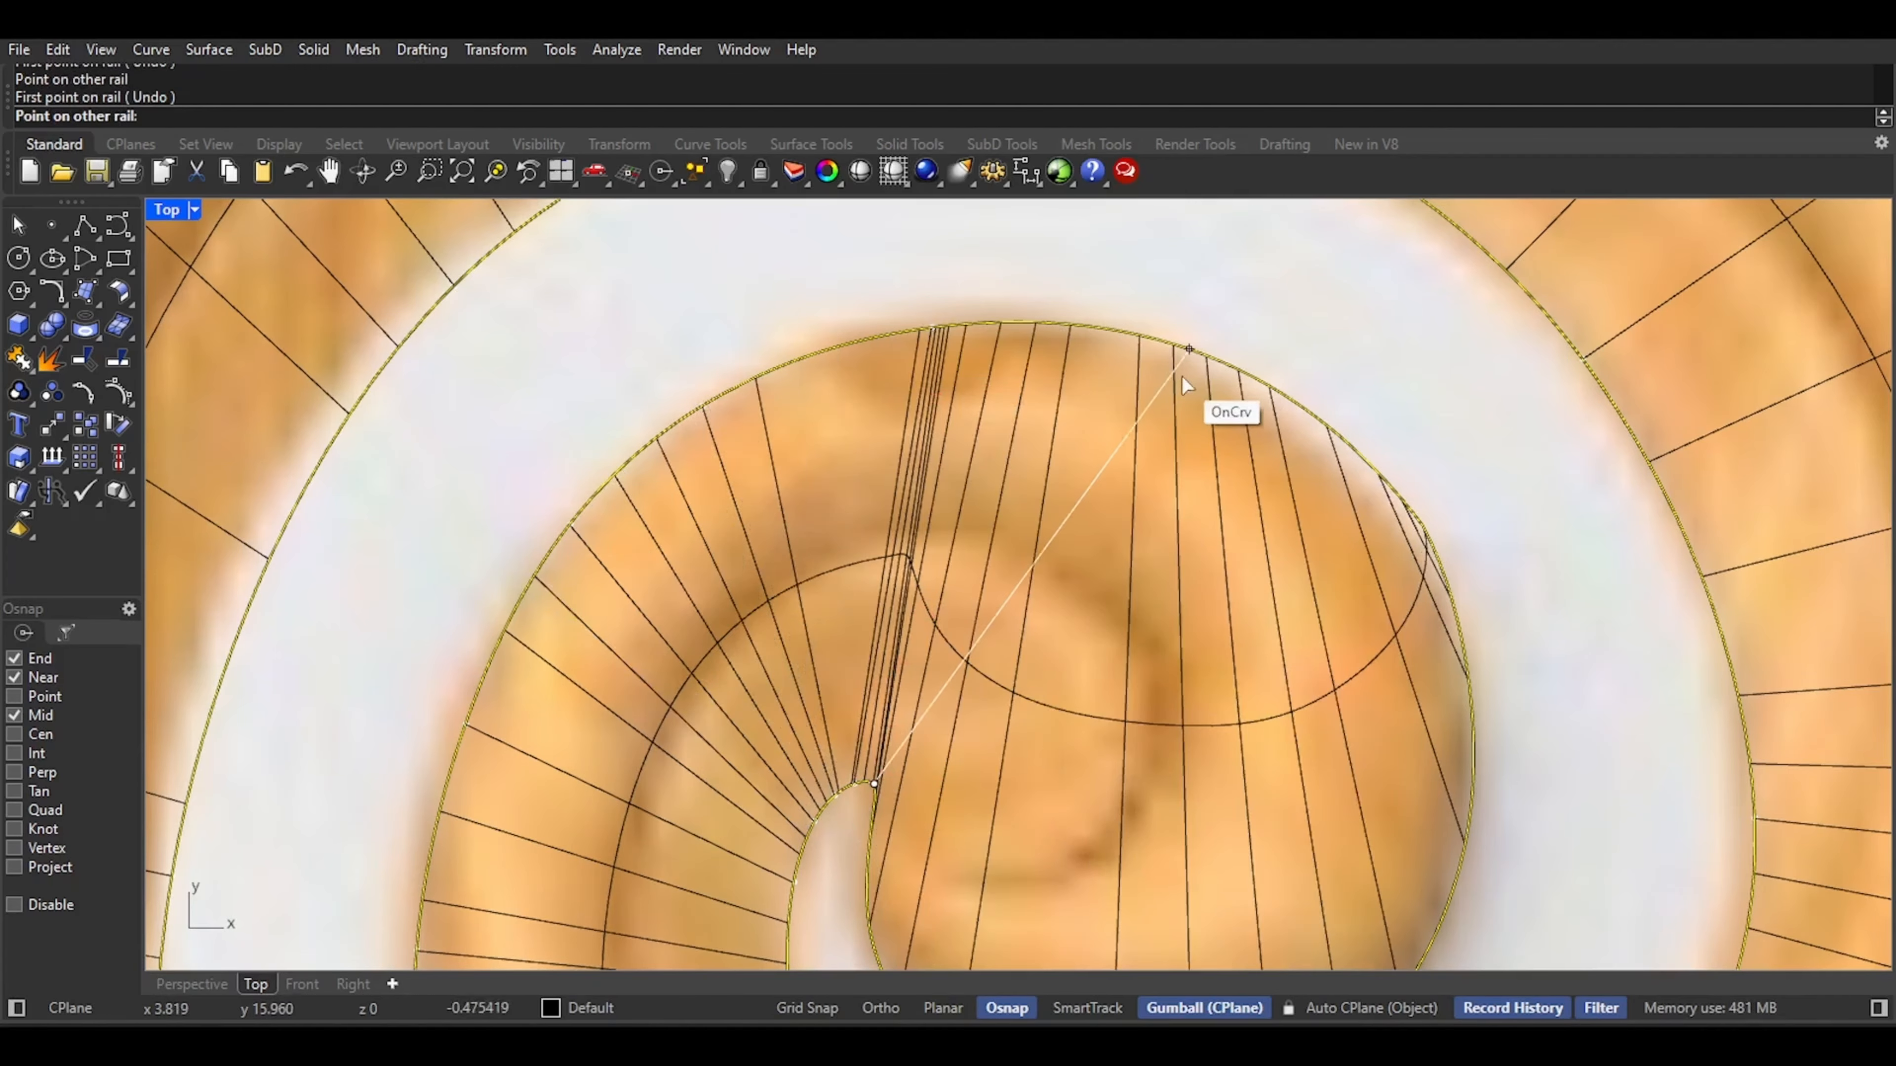
left_click(1207, 380)
right_click_drag(1132, 568, 1139, 335)
left_click(875, 666)
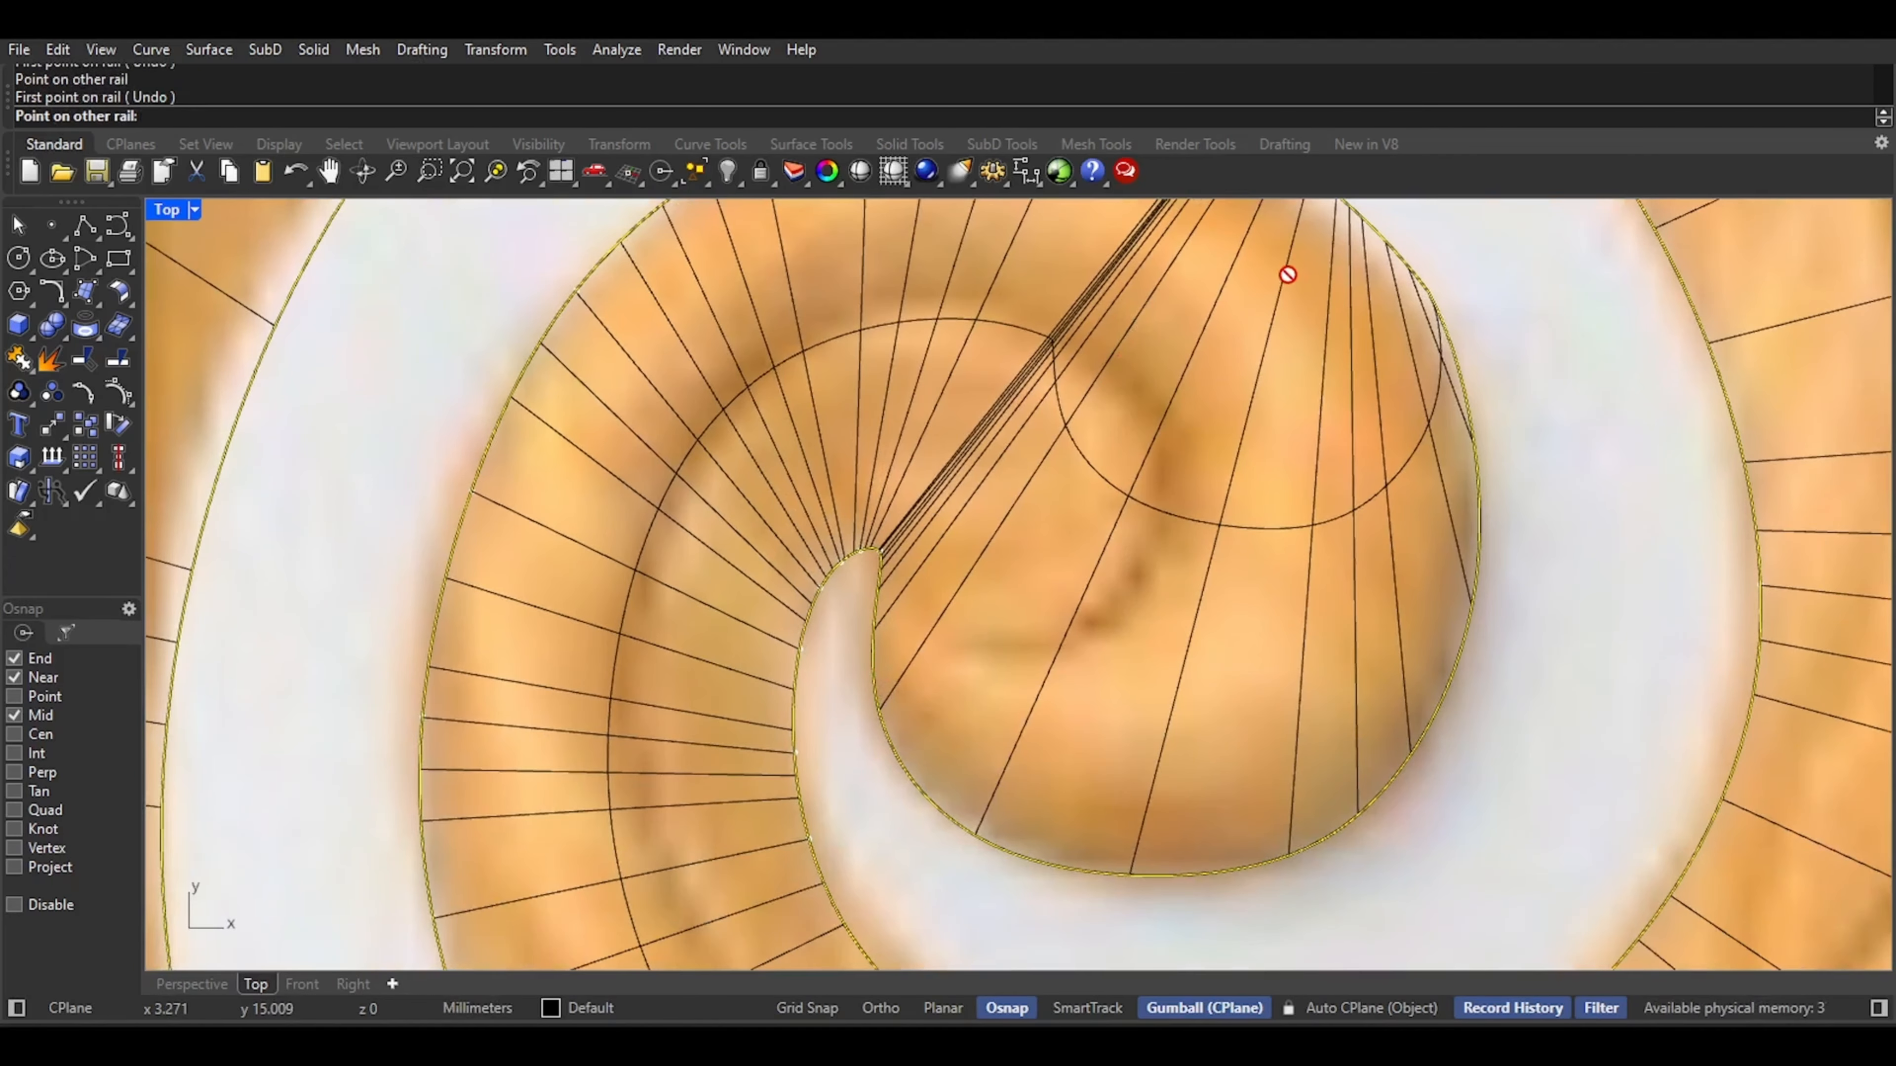
right_click_drag(1283, 285, 1174, 453)
left_click(1224, 385)
Add the final slashes across the spiral's rounded end and create the two-rail sweep with cross sections left unchanged
right_click_drag(1056, 749, 1048, 527)
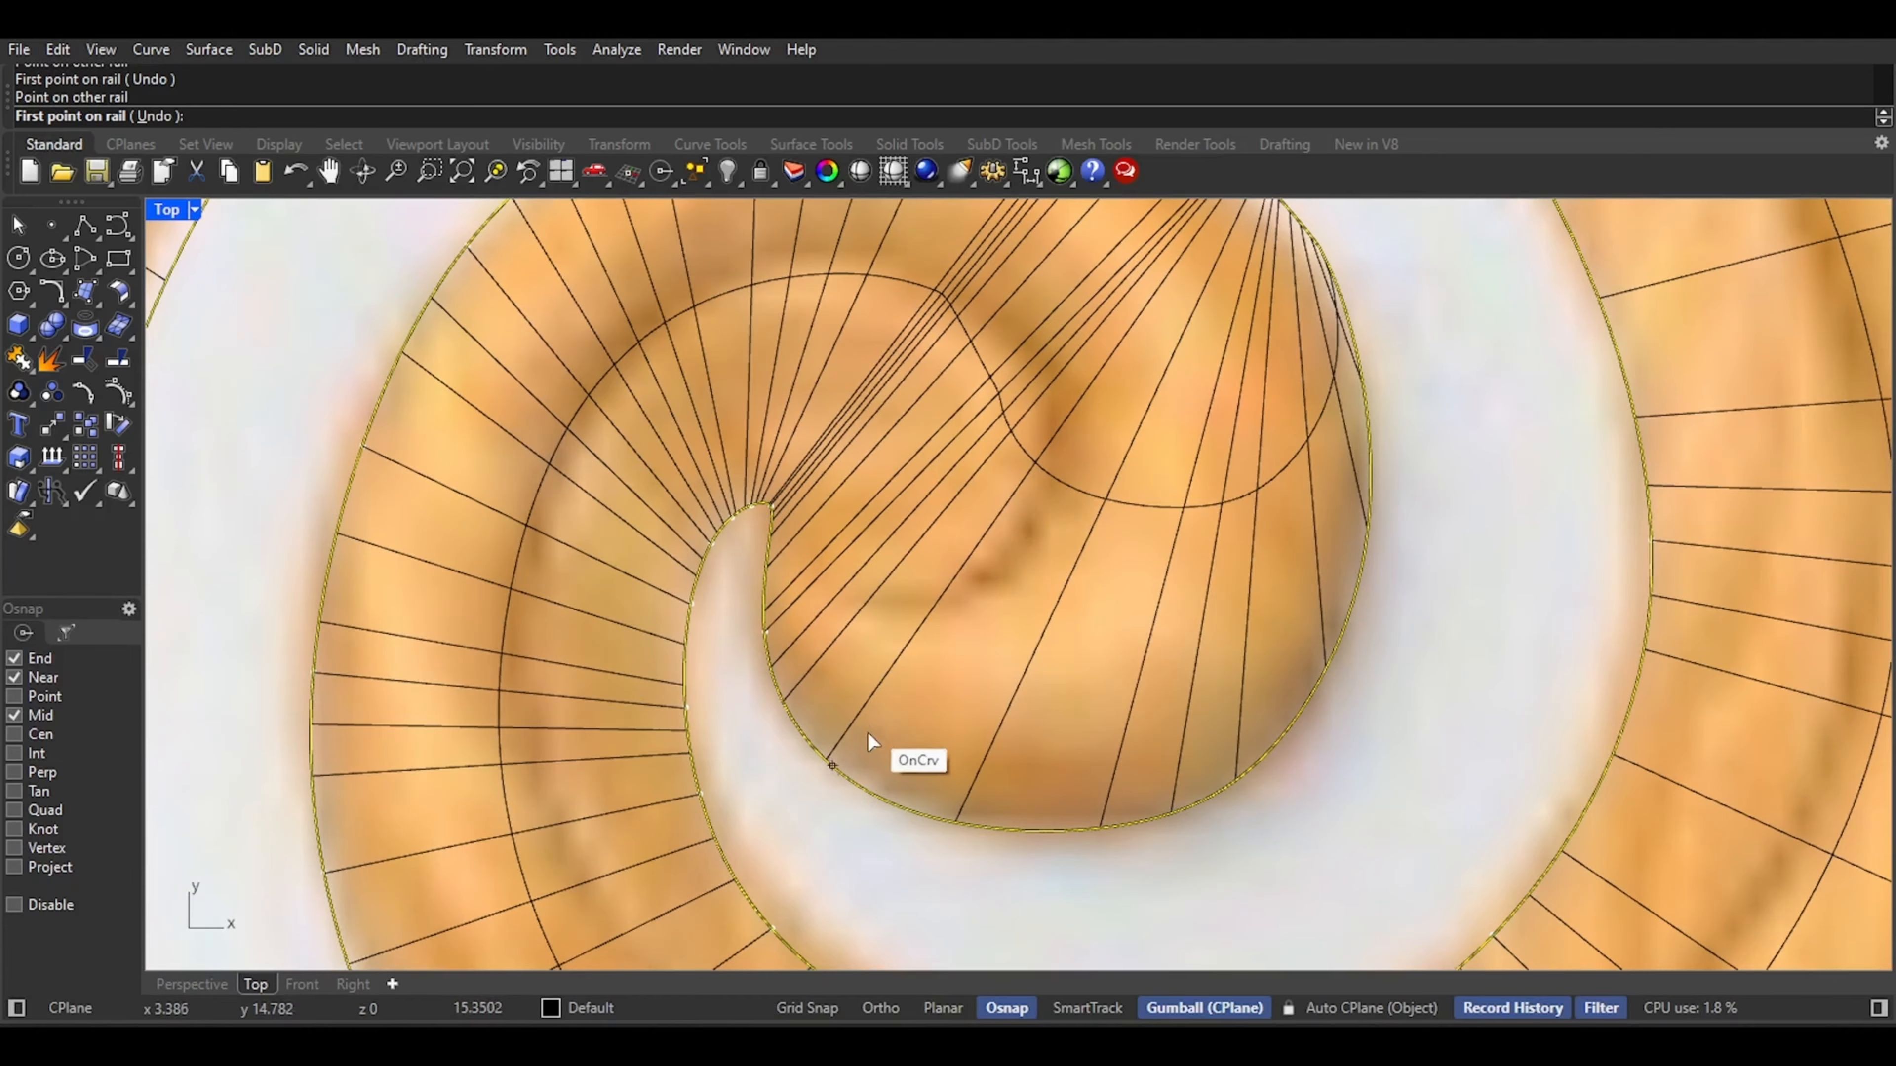
left_click(873, 739)
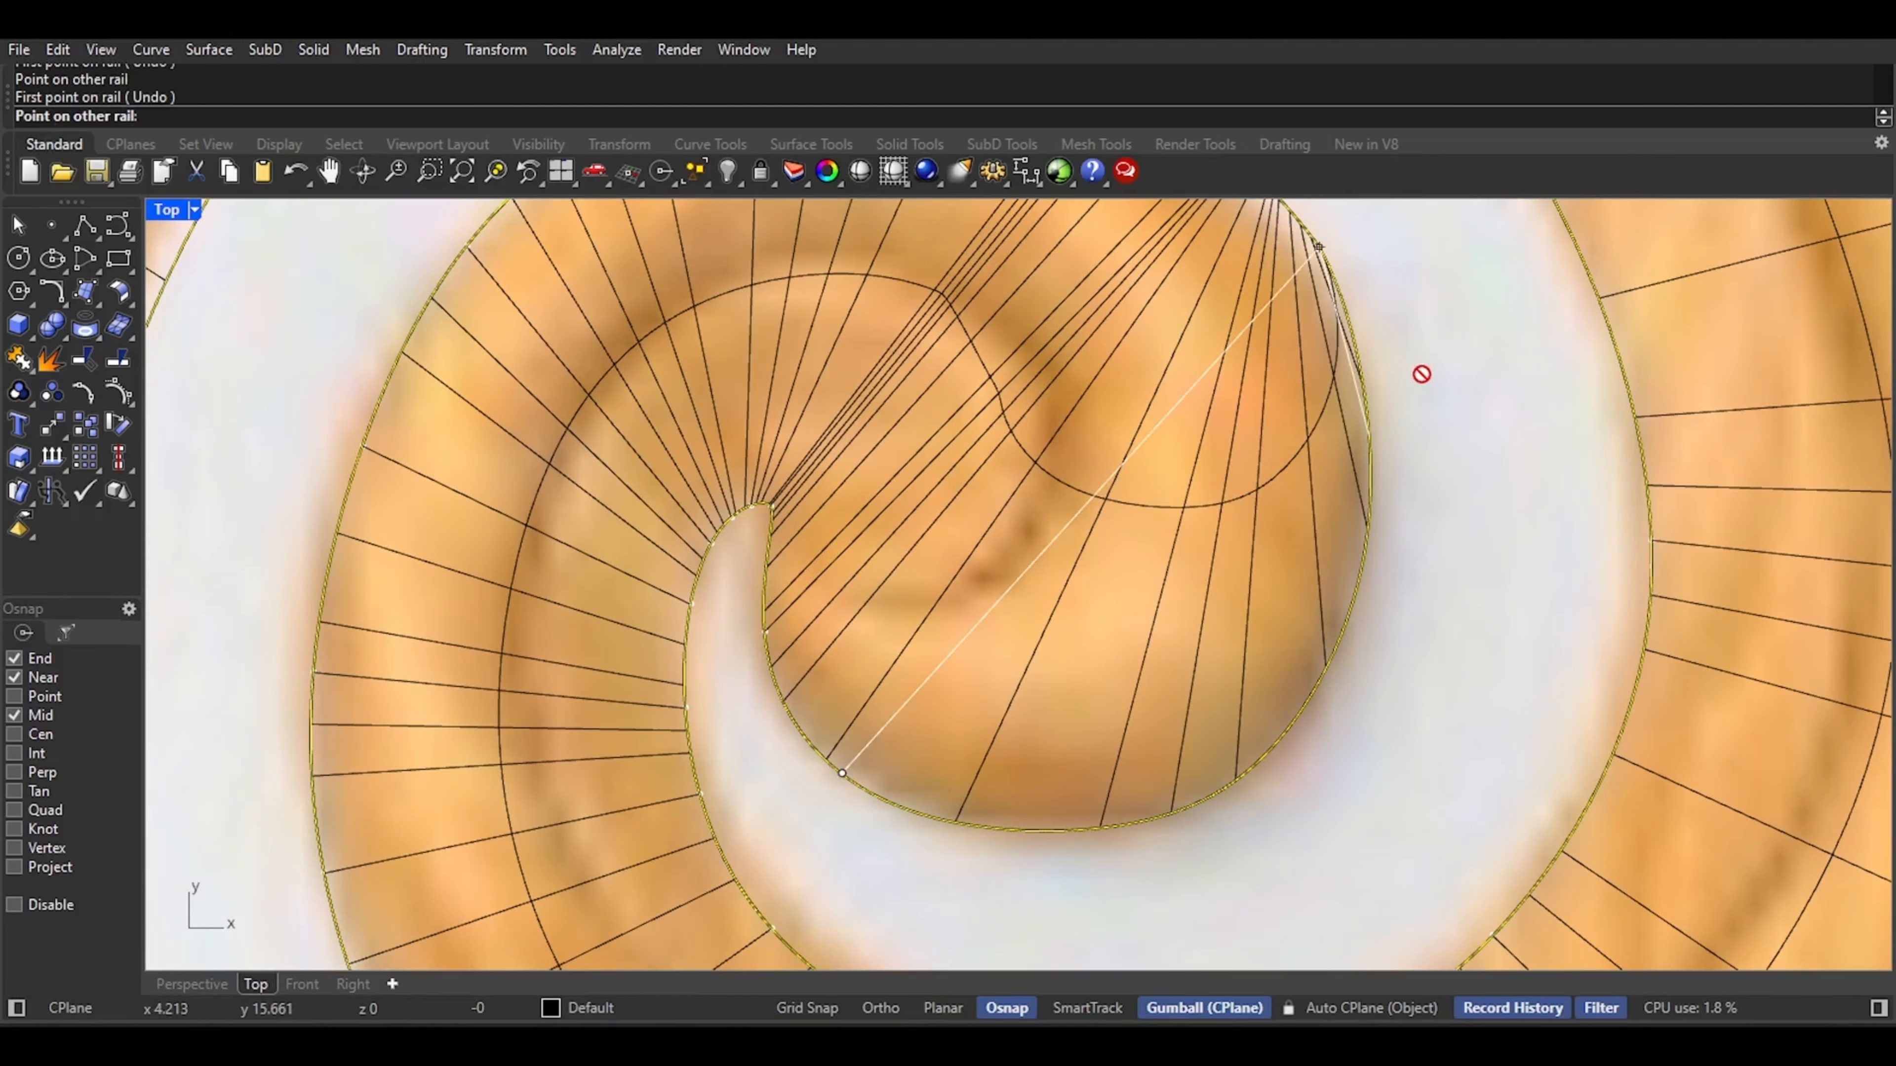
left_click(1271, 262)
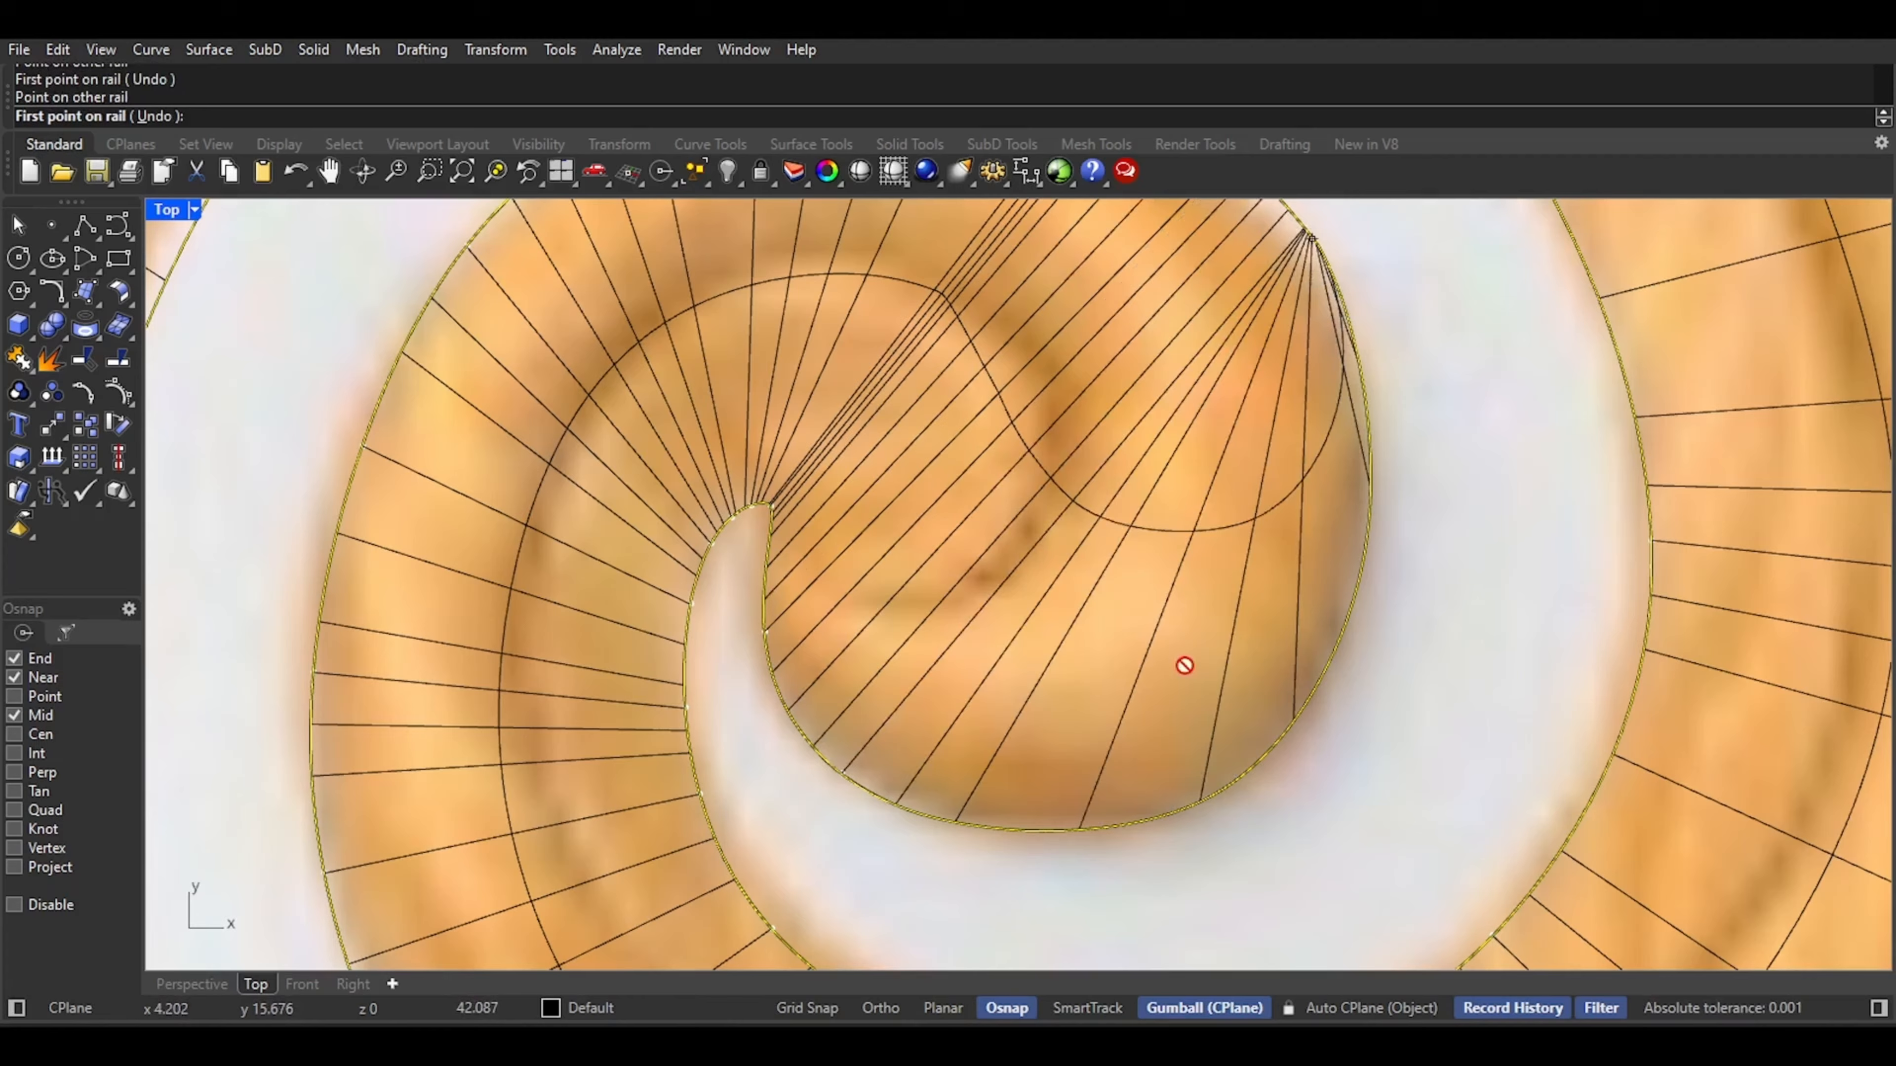
left_click(1098, 797)
right_click_drag(1277, 293, 1234, 505)
right_click(1213, 469)
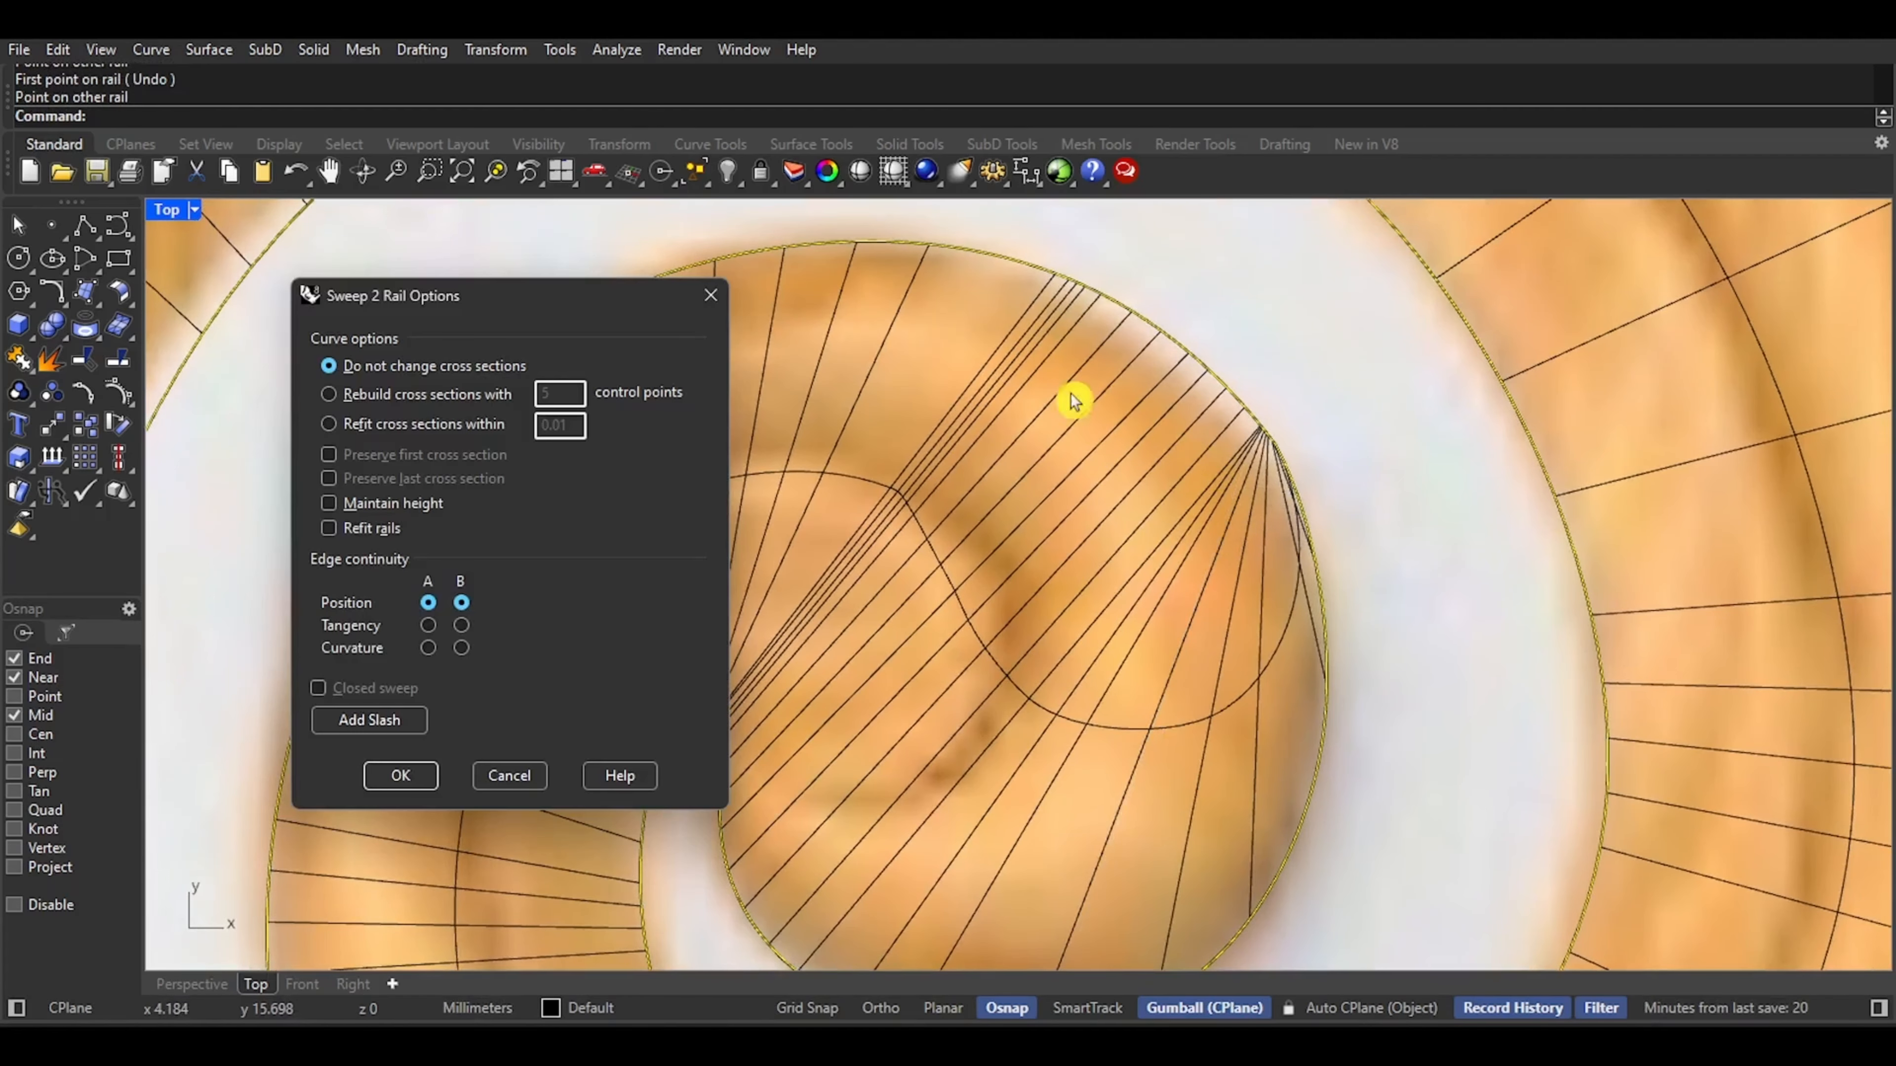
left_click(408, 775)
Rebuild the straight cross-section line at the base of the long S-shaped stem with 5 points and degree 3
left_click(193, 983)
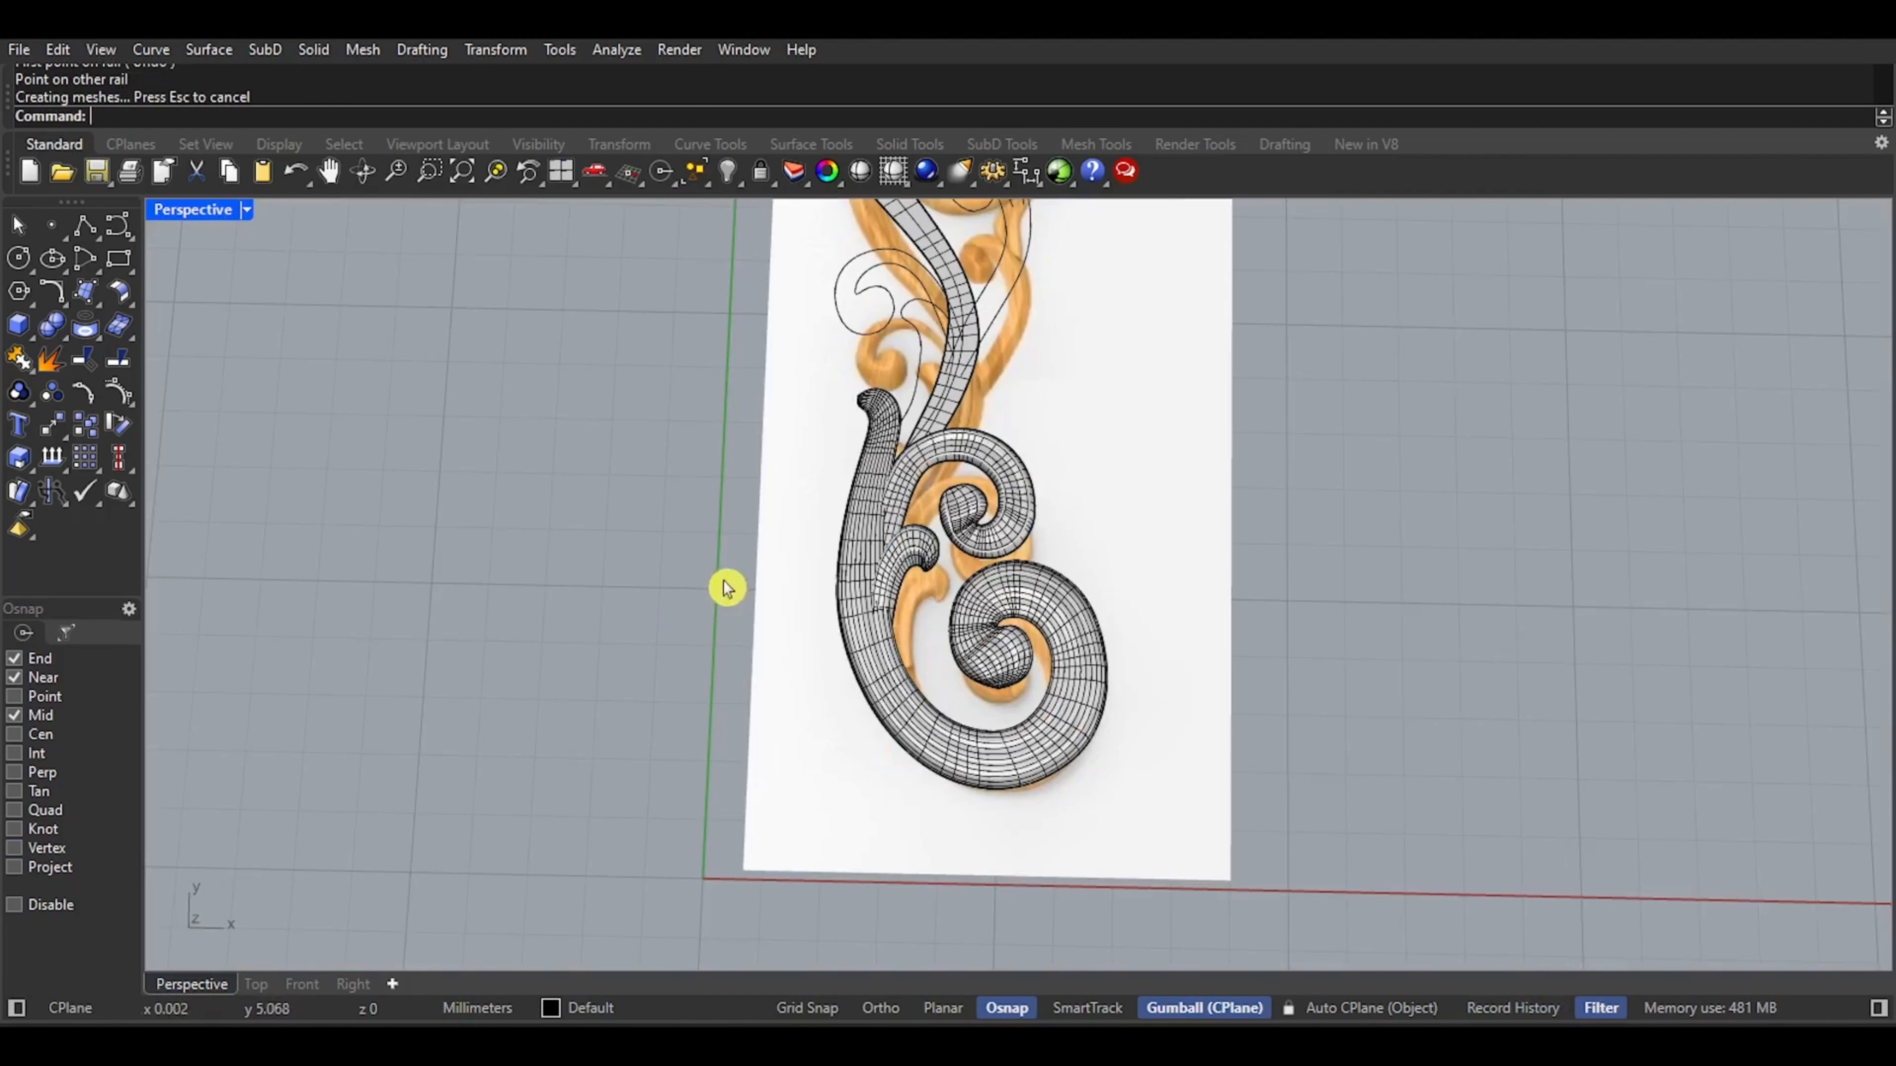
right_click_drag(727, 588, 792, 457)
scroll(707, 432, "up", 5)
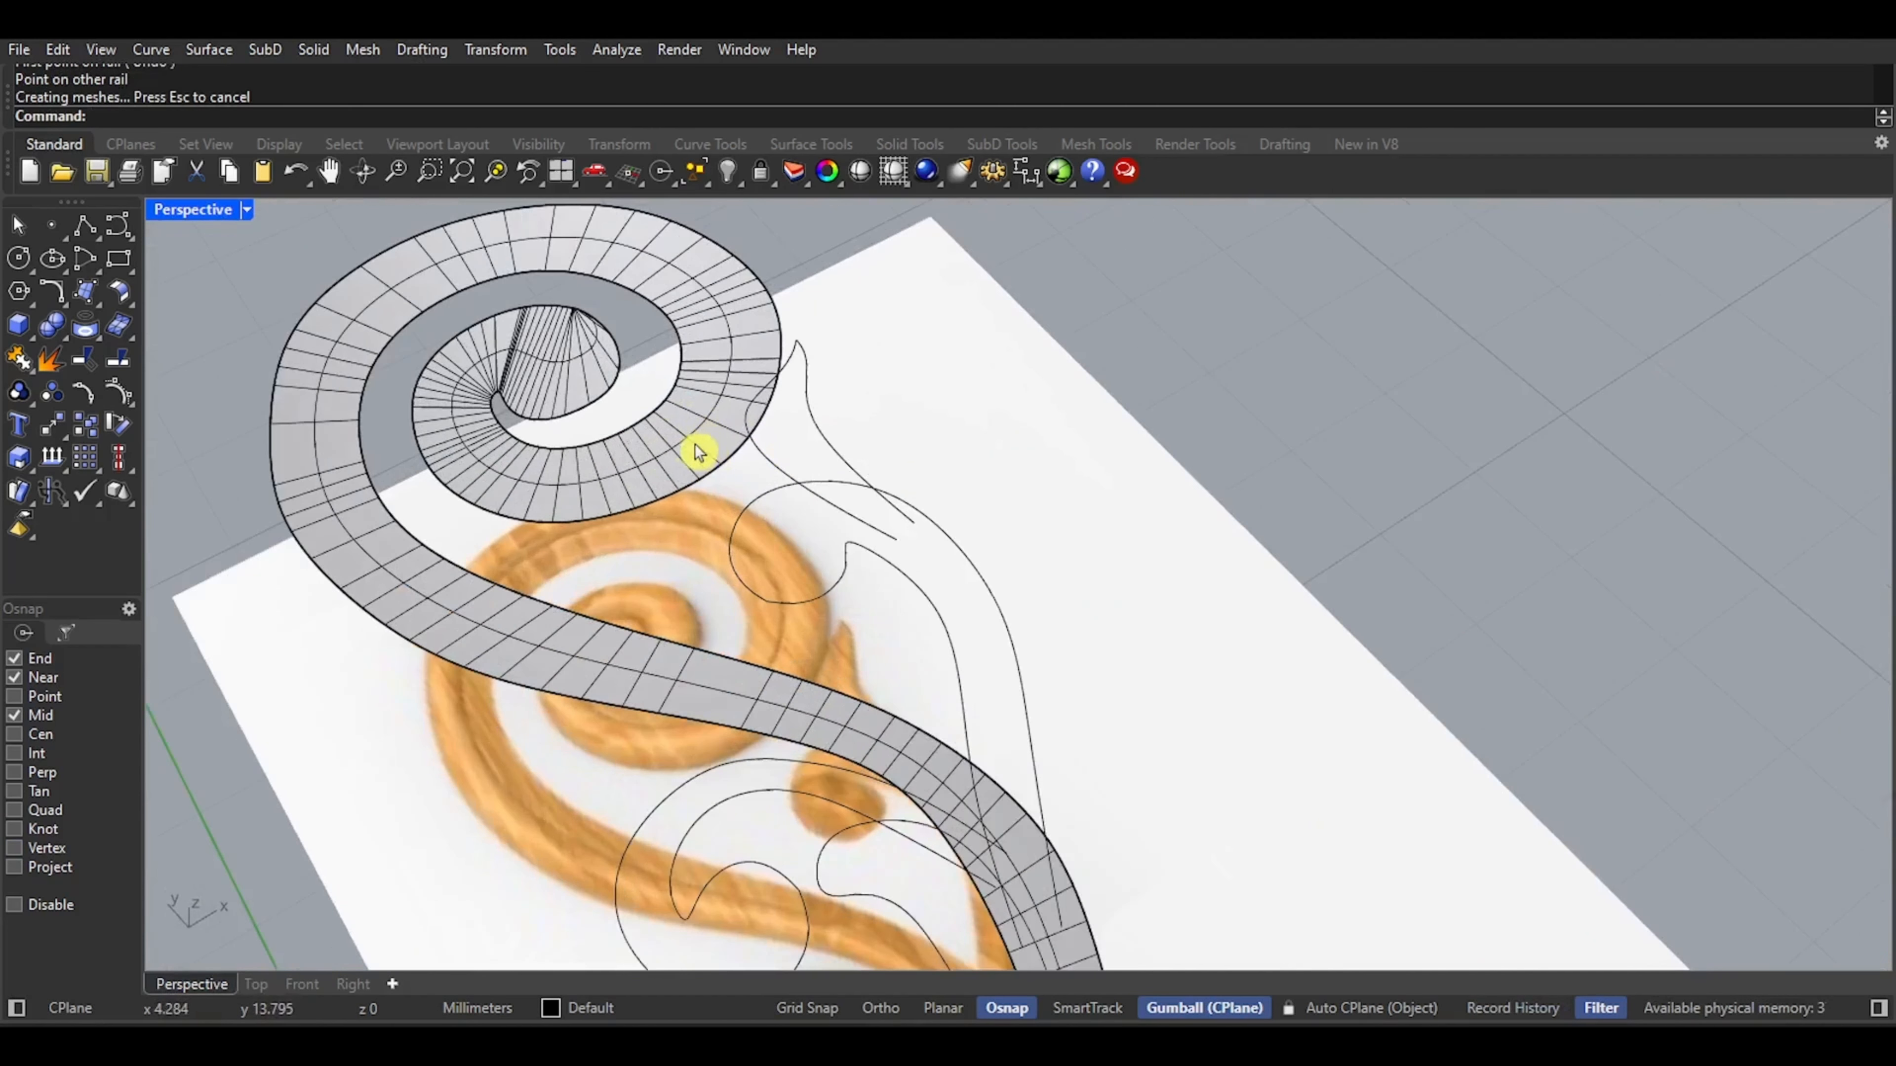
scroll(613, 542, "down", 4)
scroll(678, 410, "up", 3)
right_click_drag(1000, 631, 892, 457)
scroll(1042, 581, "up", 4)
scroll(875, 617, "up", 4)
scroll(875, 617, "up", 2)
left_click(864, 642)
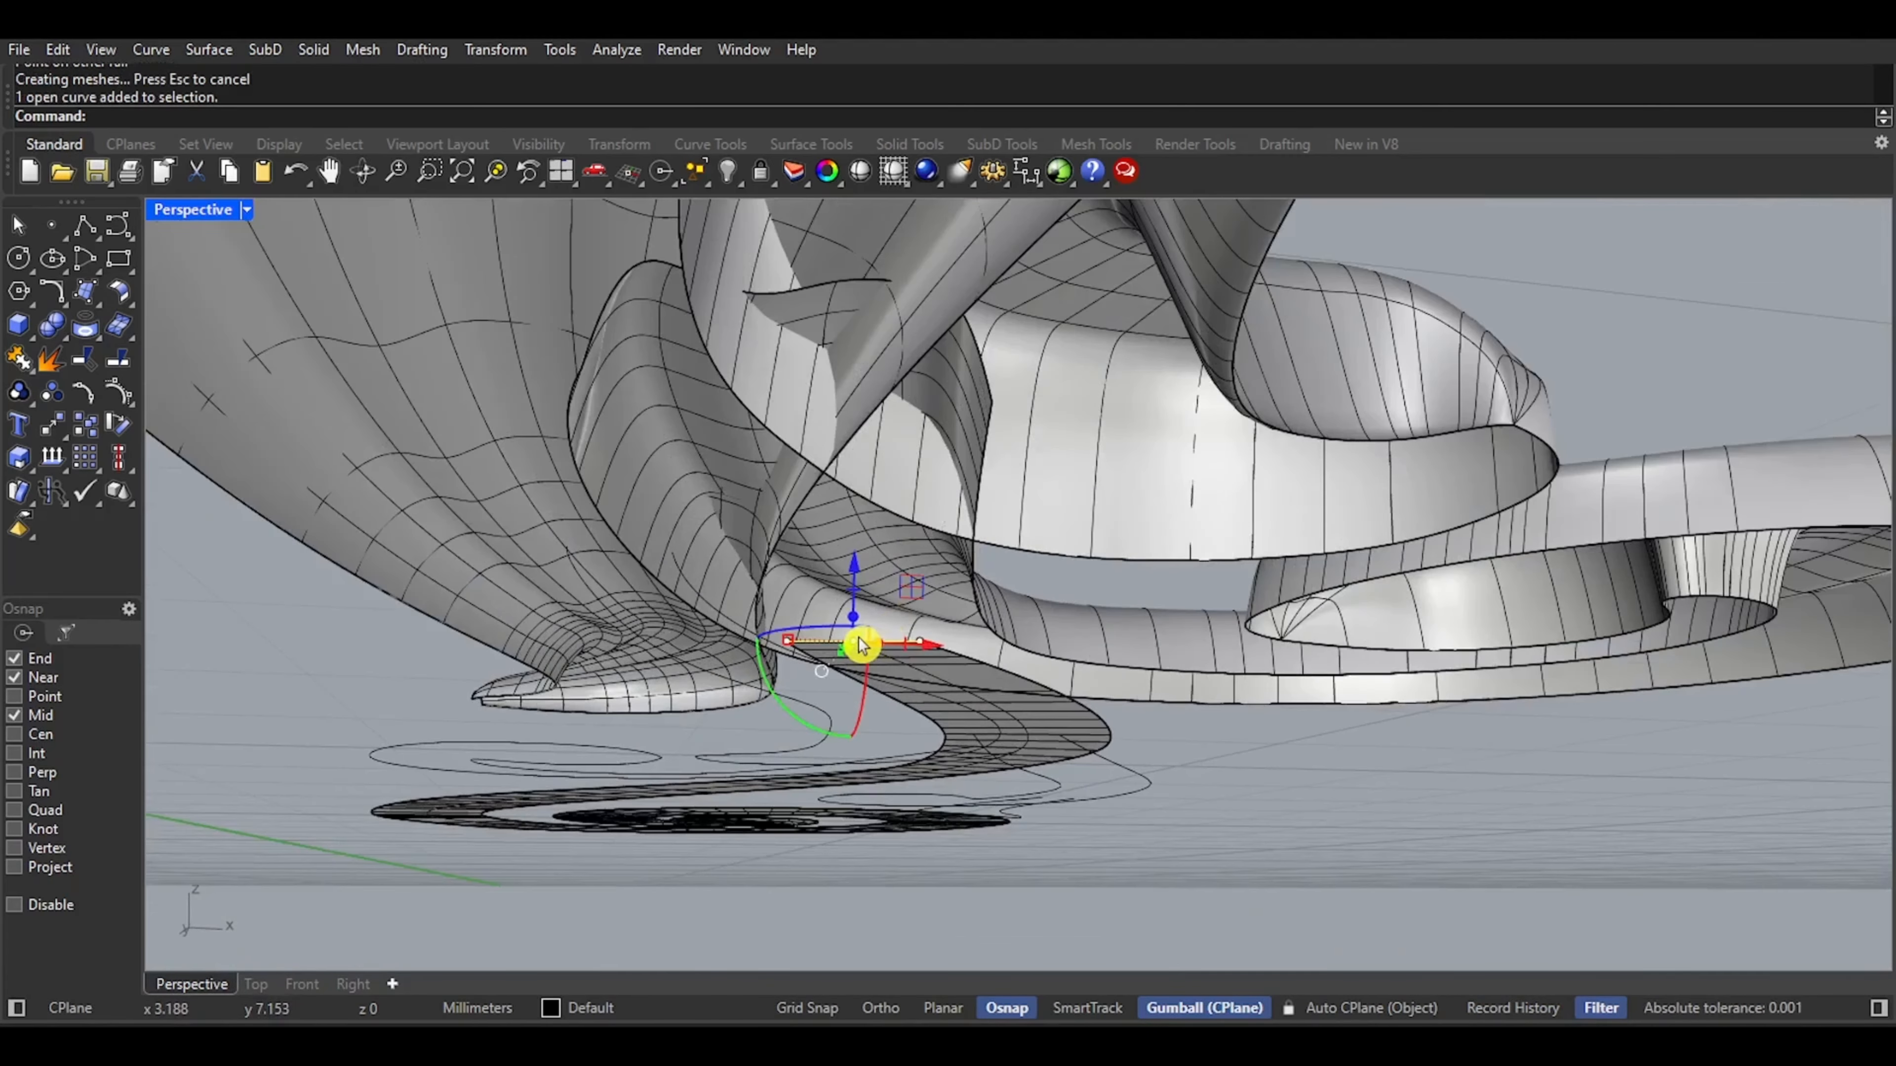
left_click(65, 50)
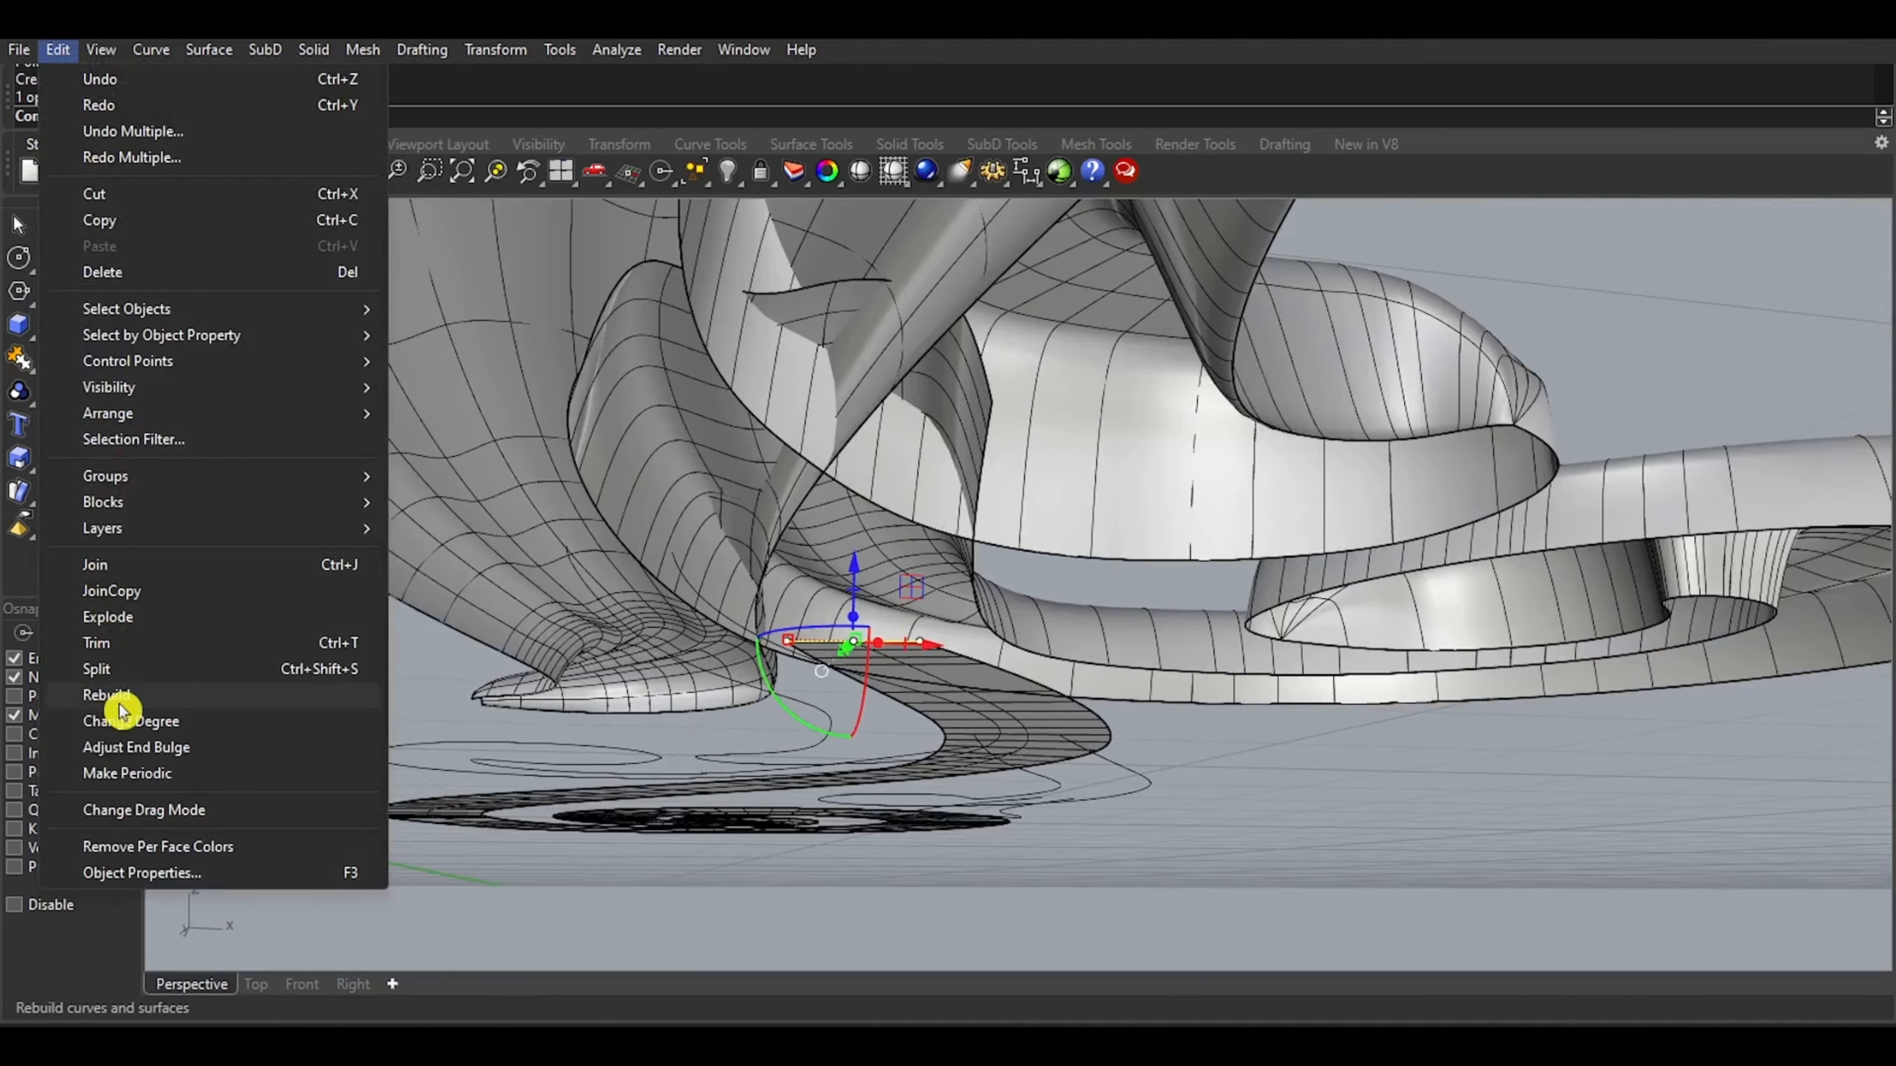
left_click(106, 695)
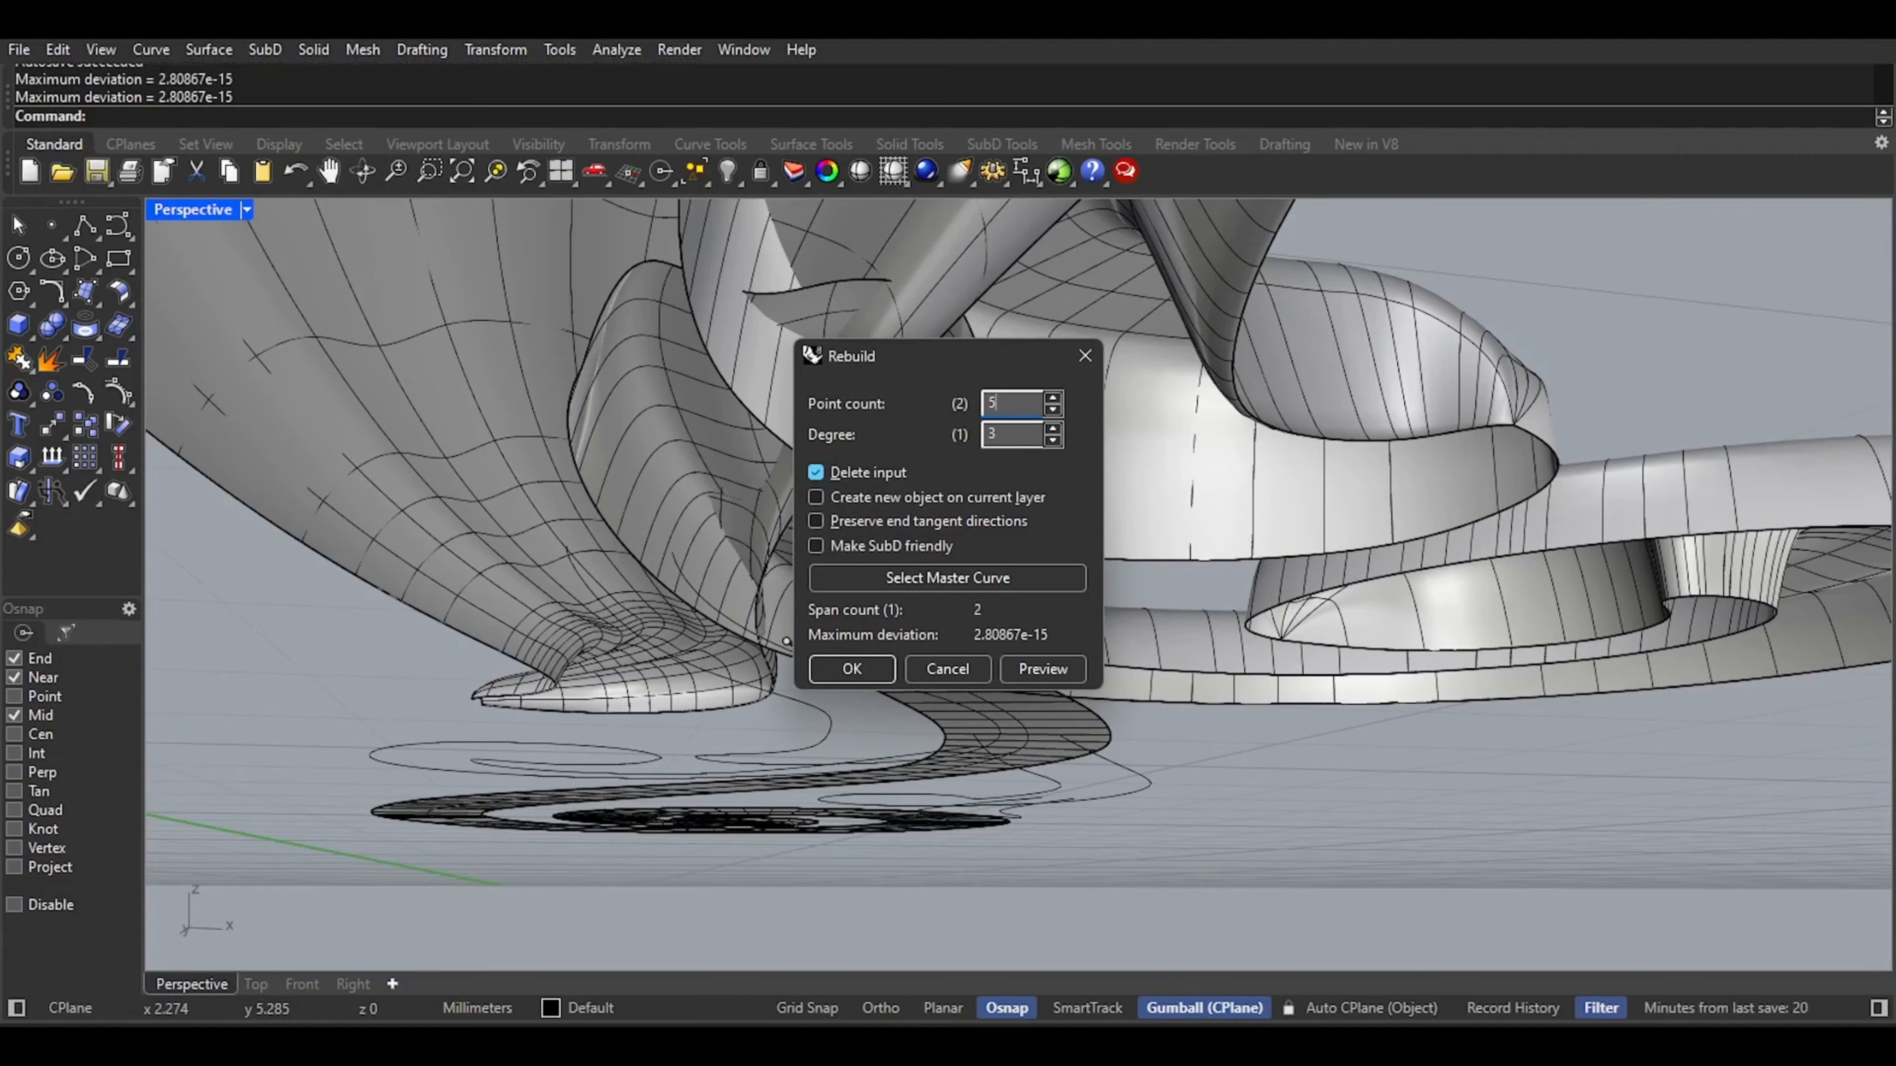
left_click(852, 668)
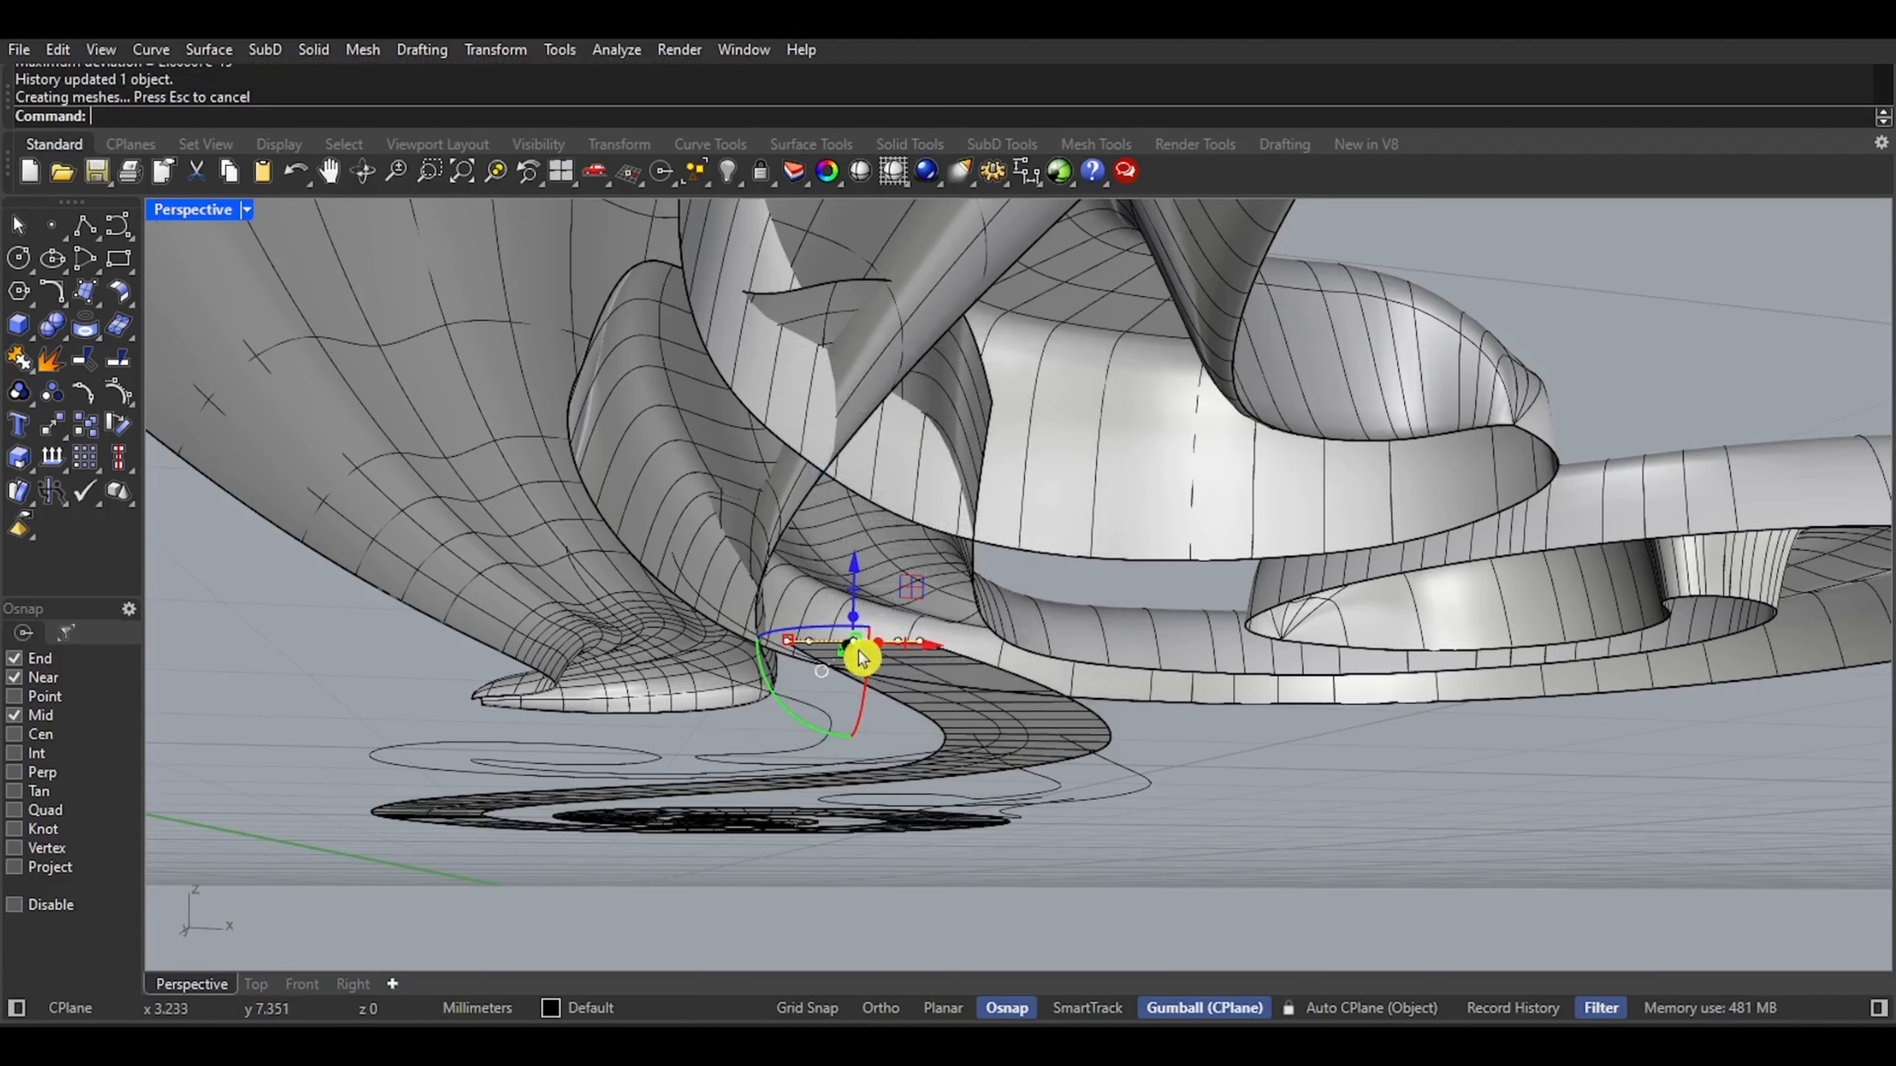
Raise the rebuilt line's three middle control points vertically in the Front view to shape the cross section into an arch
scroll(859, 653, "up", 3)
scroll(867, 661, "up", 4)
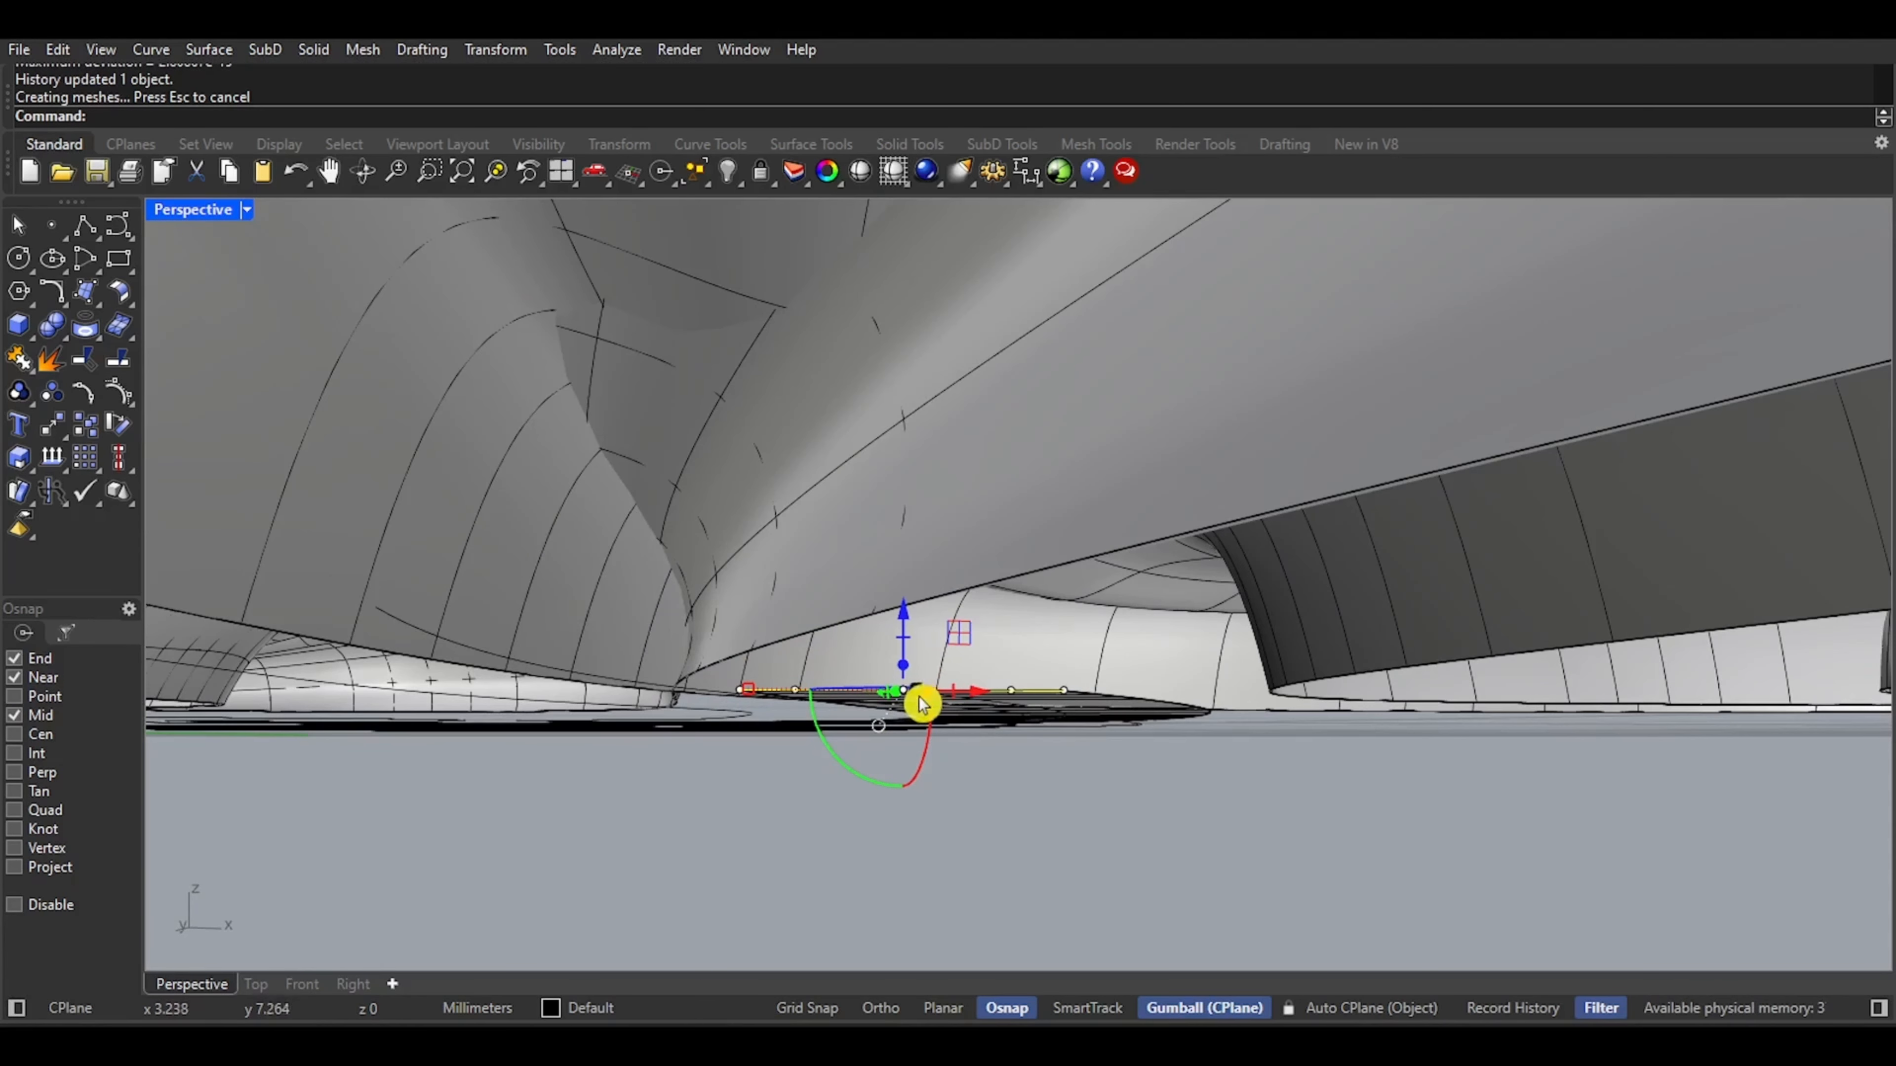
left_click_drag(794, 848, 1015, 620)
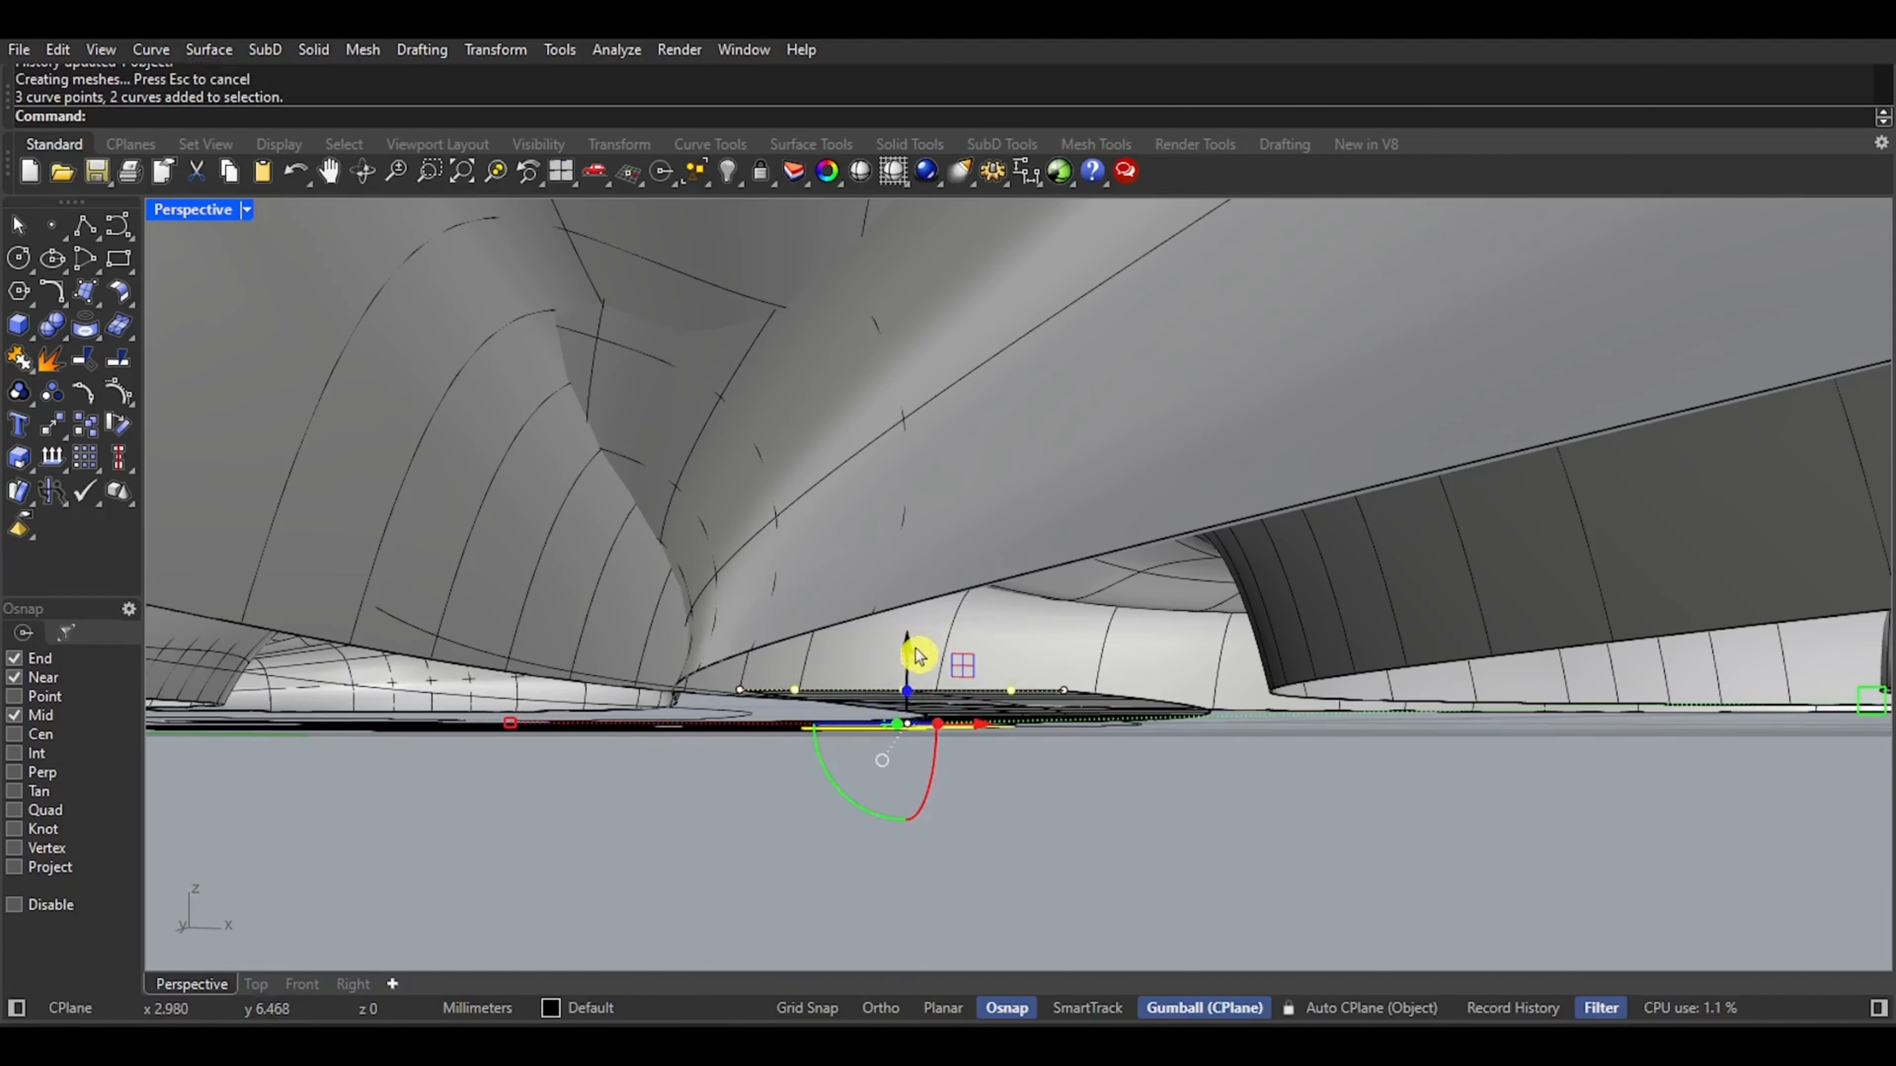
right_click_drag(876, 825, 946, 743)
left_click_drag(872, 927, 961, 649)
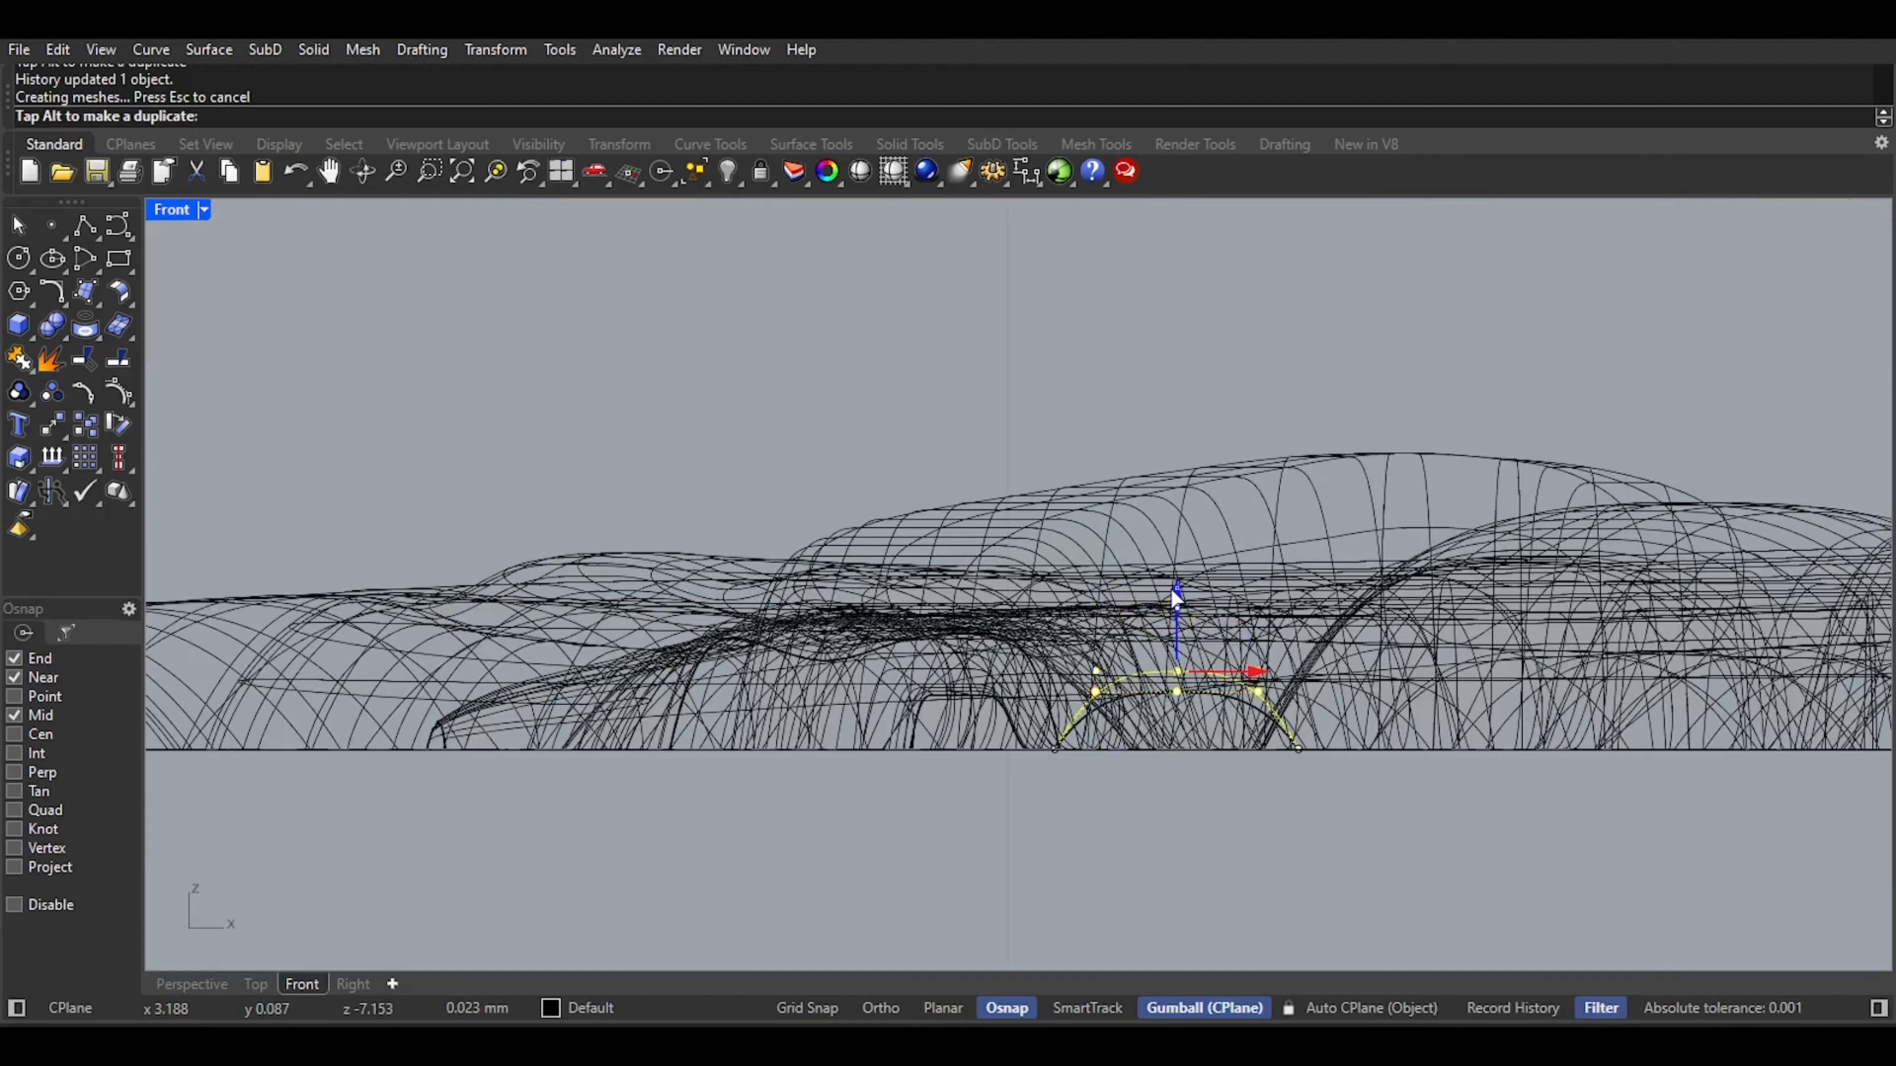
left_click_drag(1170, 587, 1183, 617)
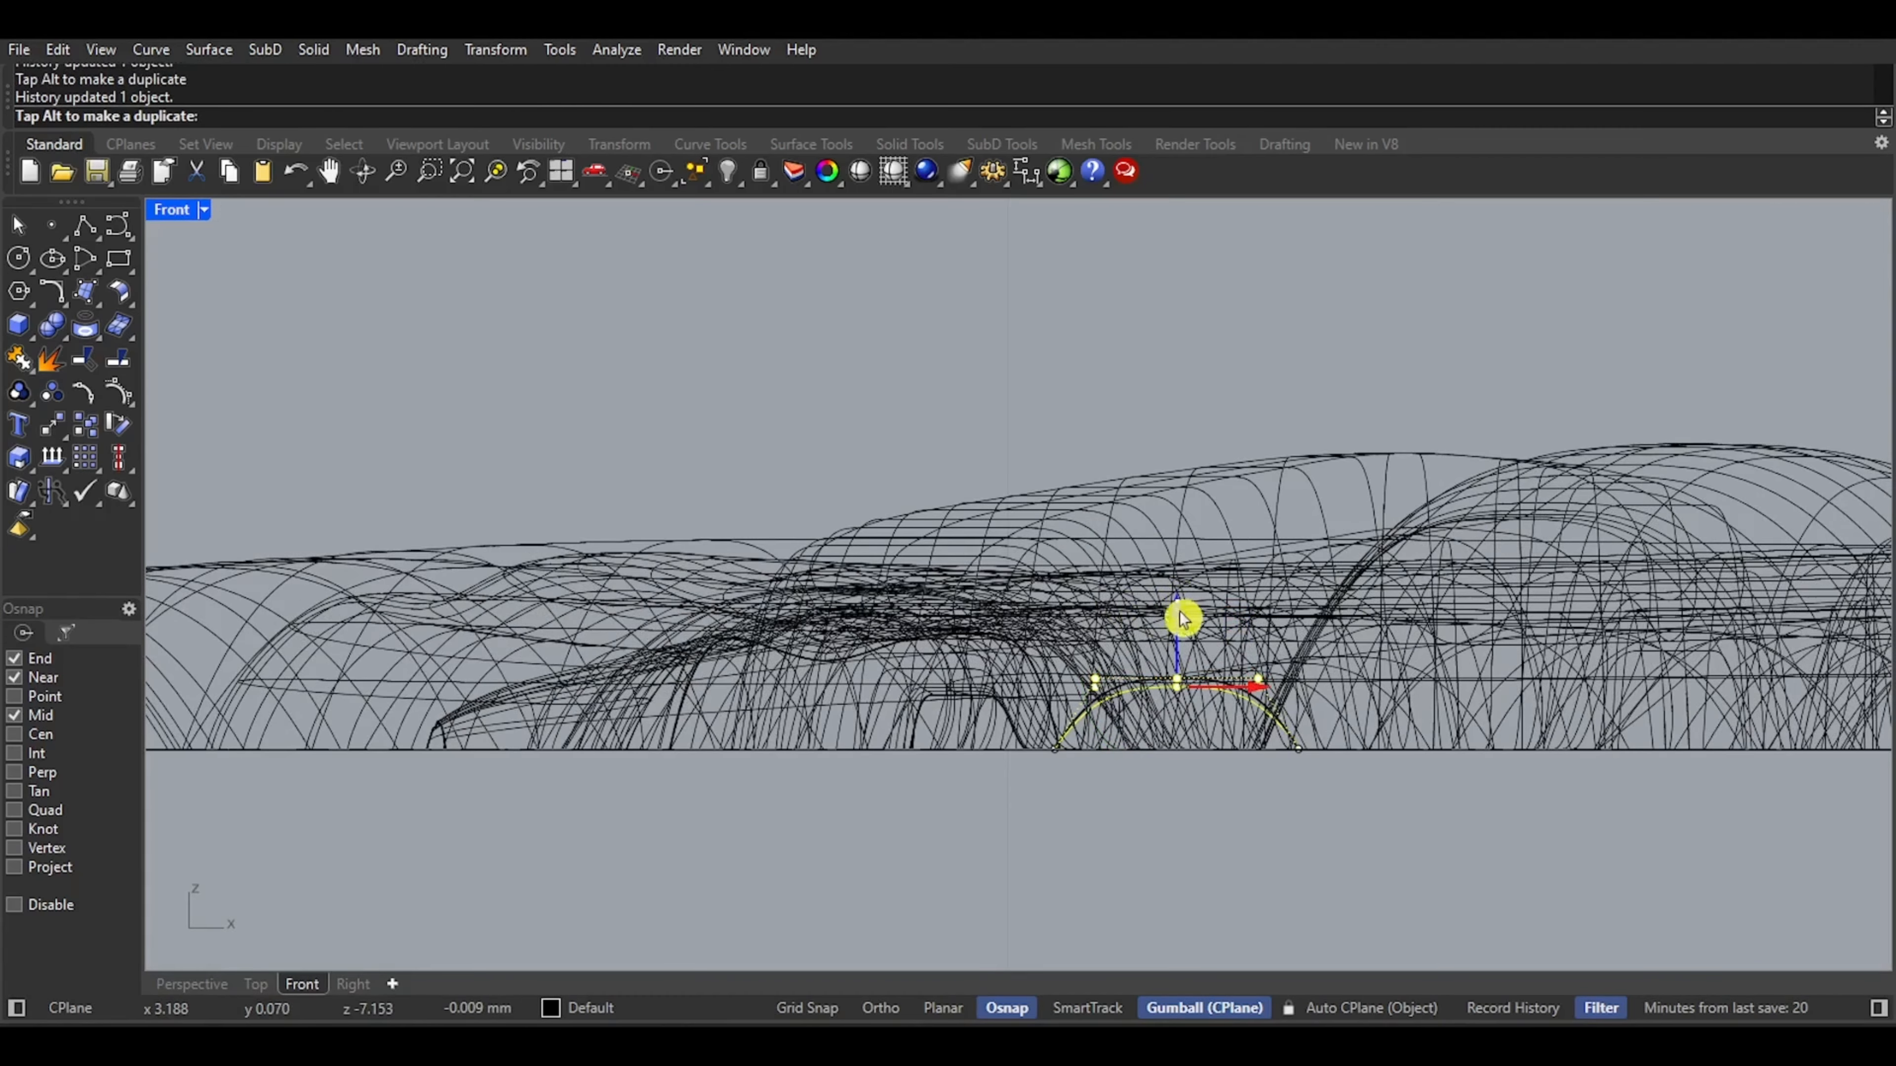
key("ctrl+F4")
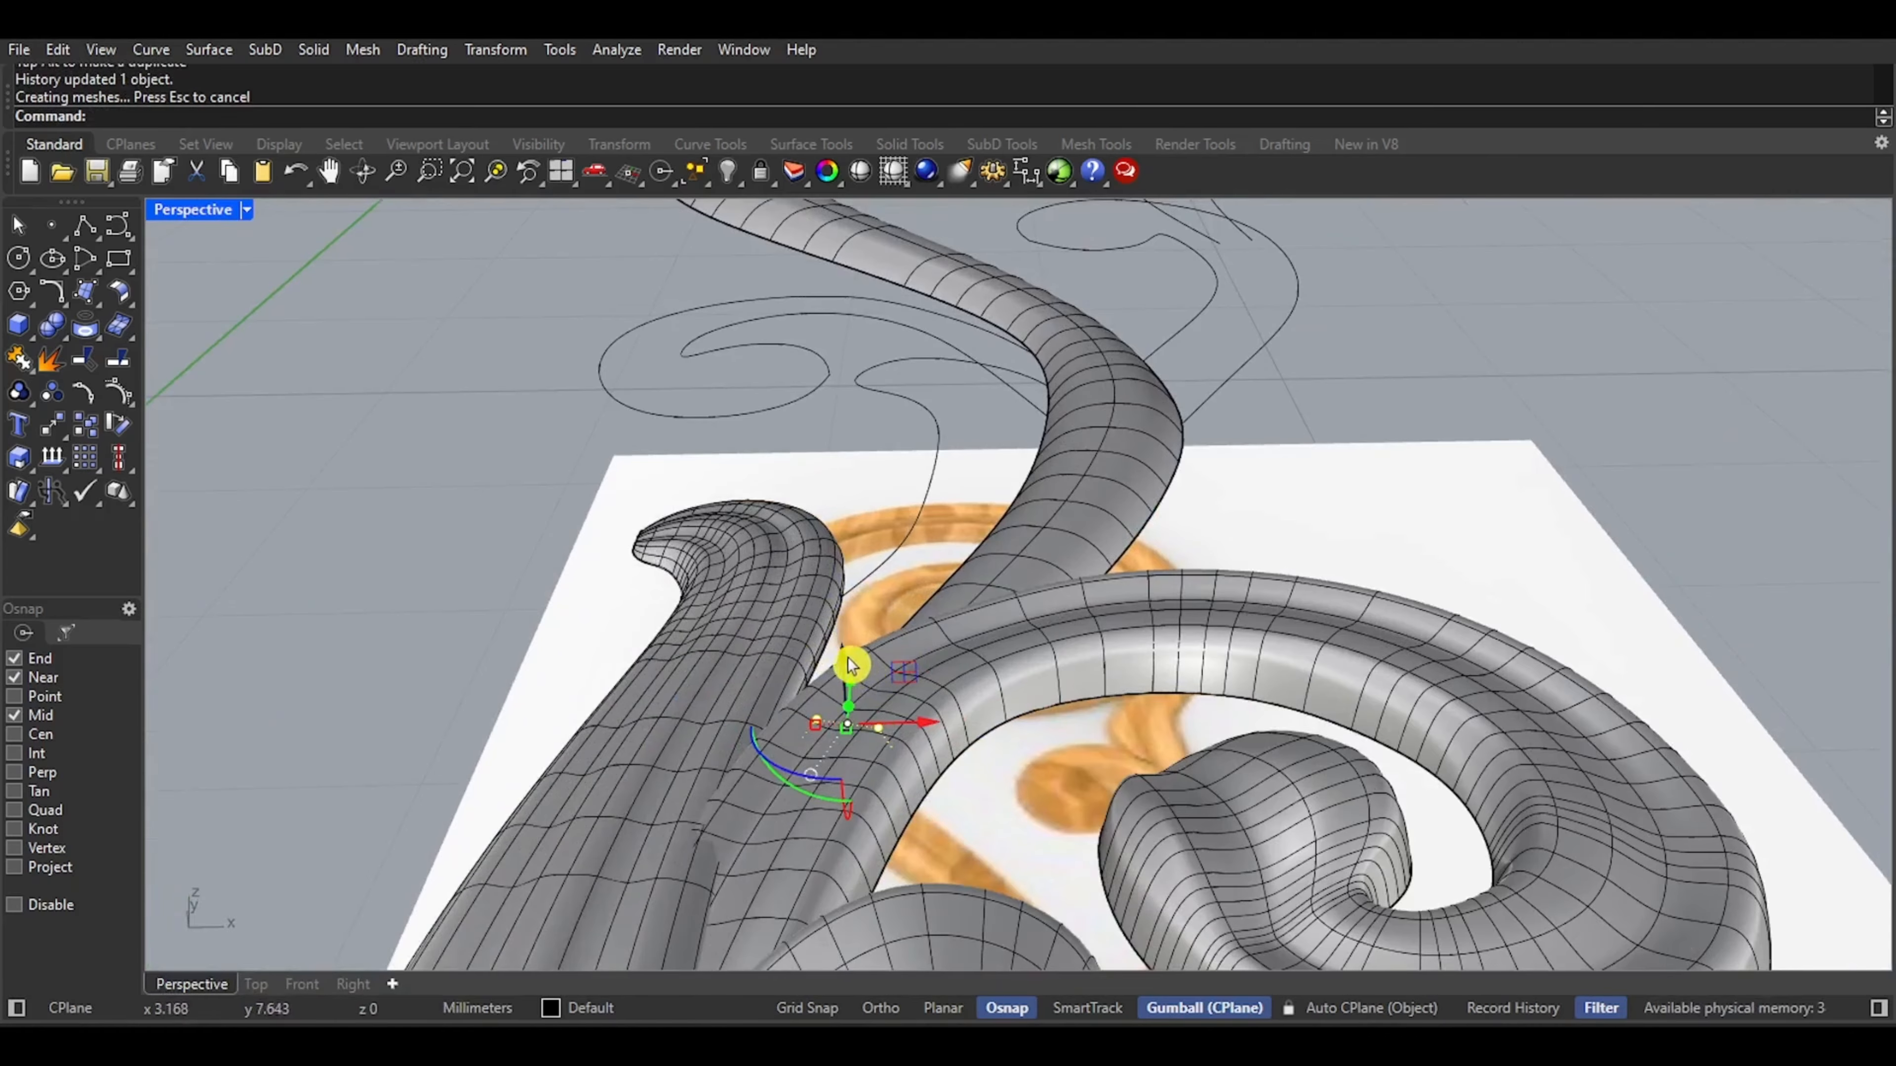
left_click_drag(847, 665, 847, 652)
Rebuild the arched cross section at the base of the S-shaped stem with 9 points and degree 3
scroll(841, 666, "down", 7)
right_click_drag(969, 589, 868, 559)
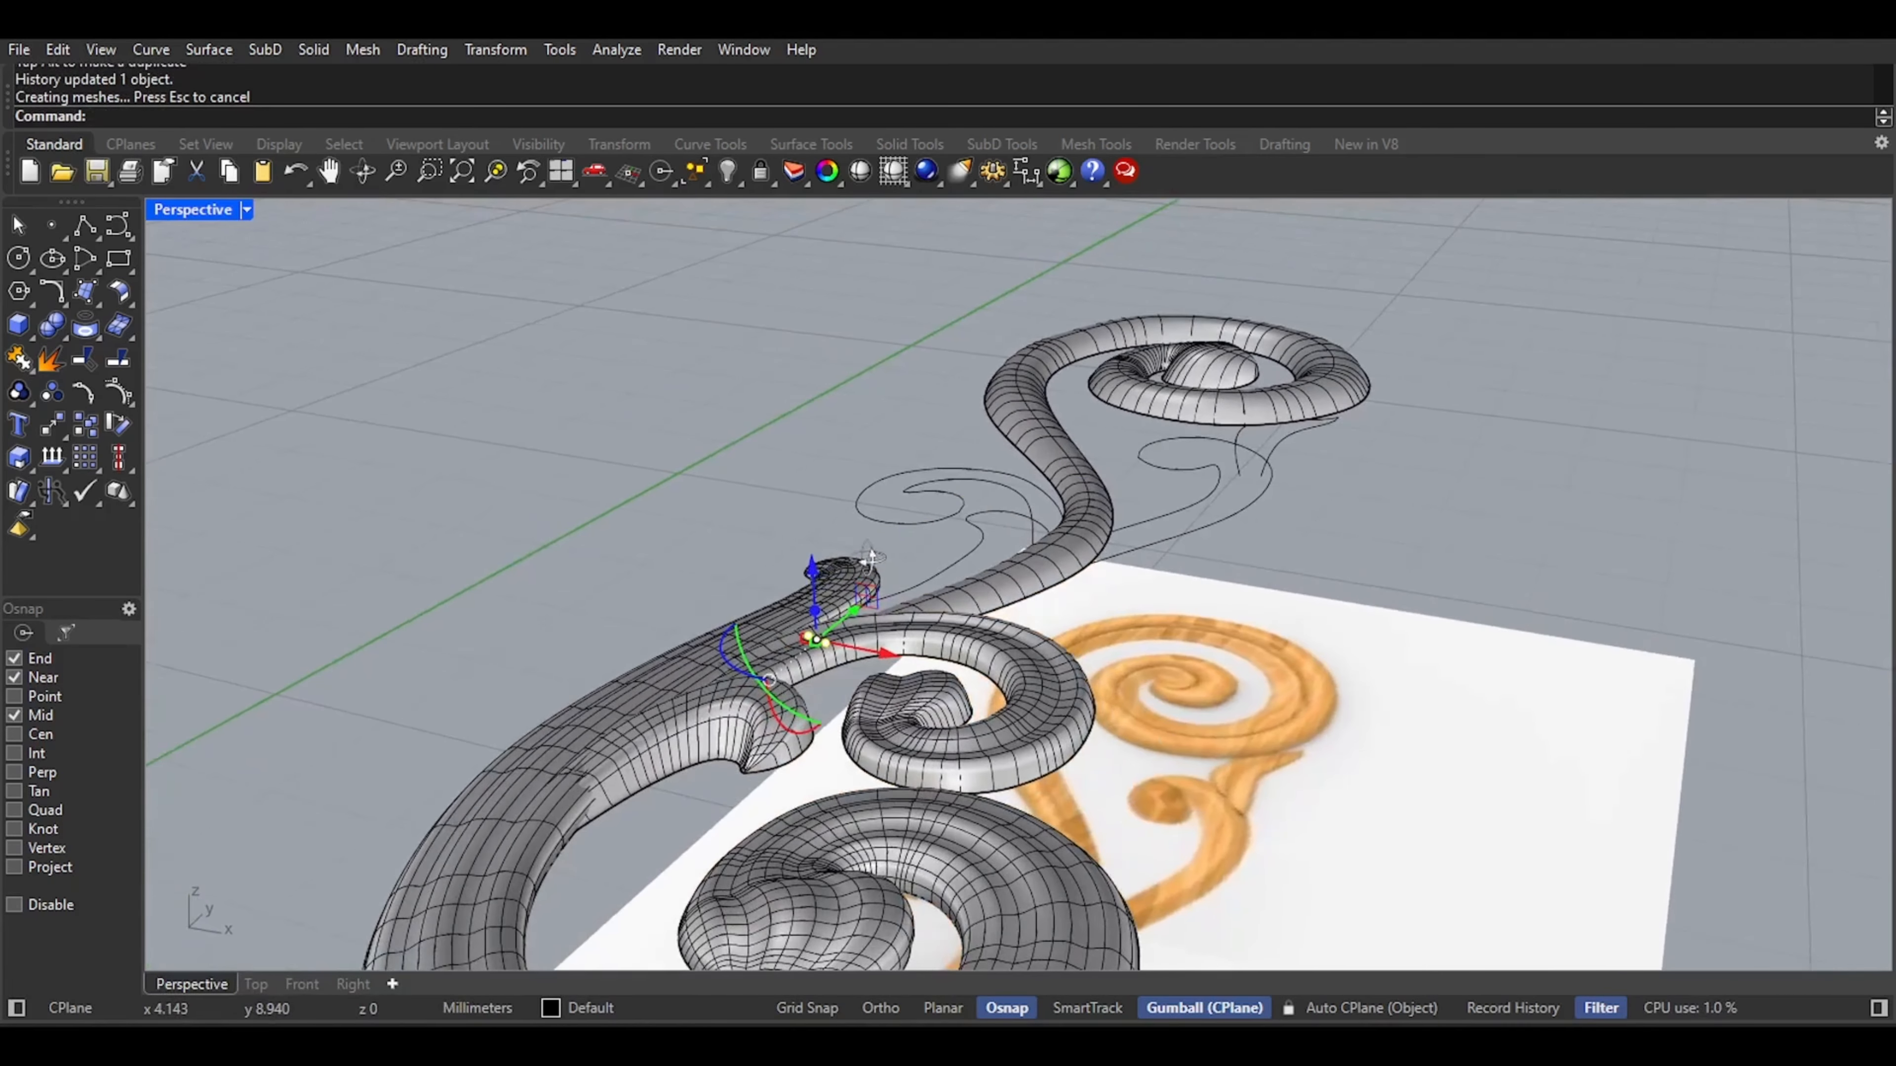
scroll(910, 556, "down", 5)
right_click_drag(1090, 456, 864, 562)
left_click(139, 698)
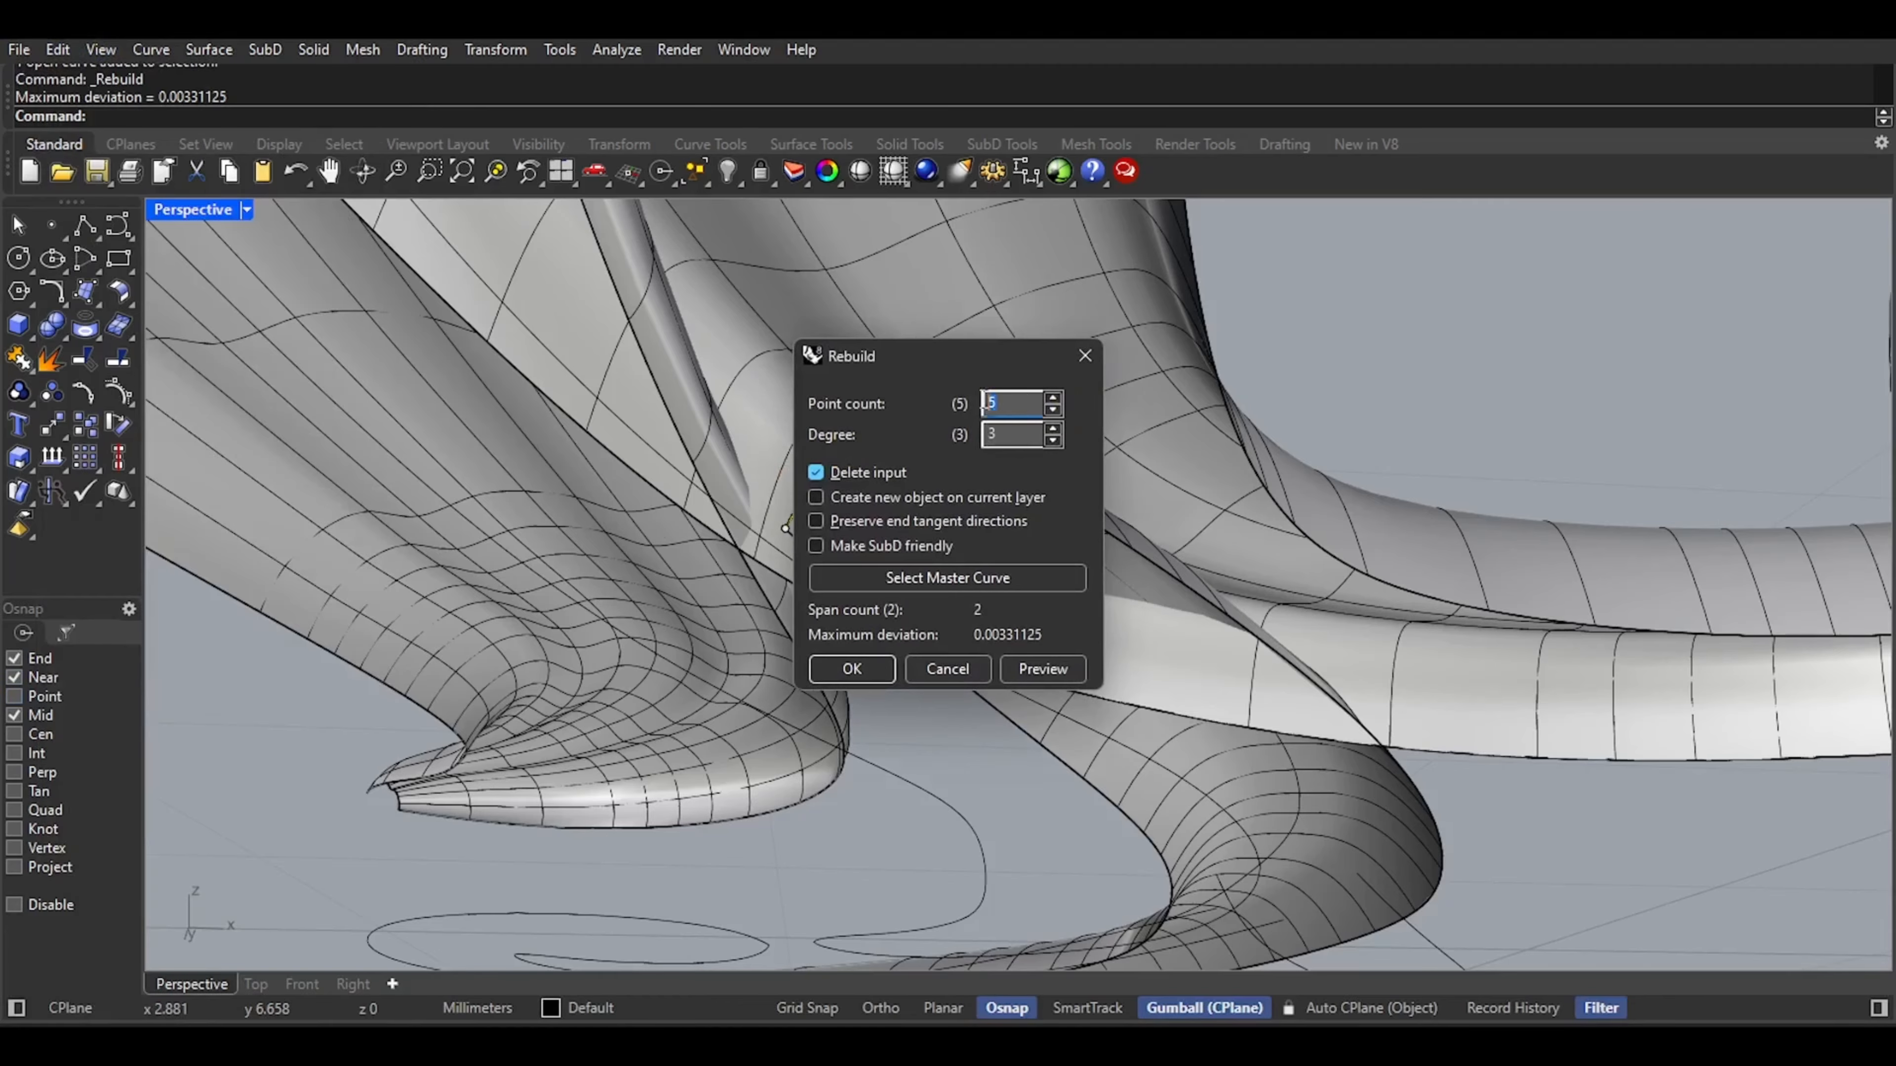
key("Return")
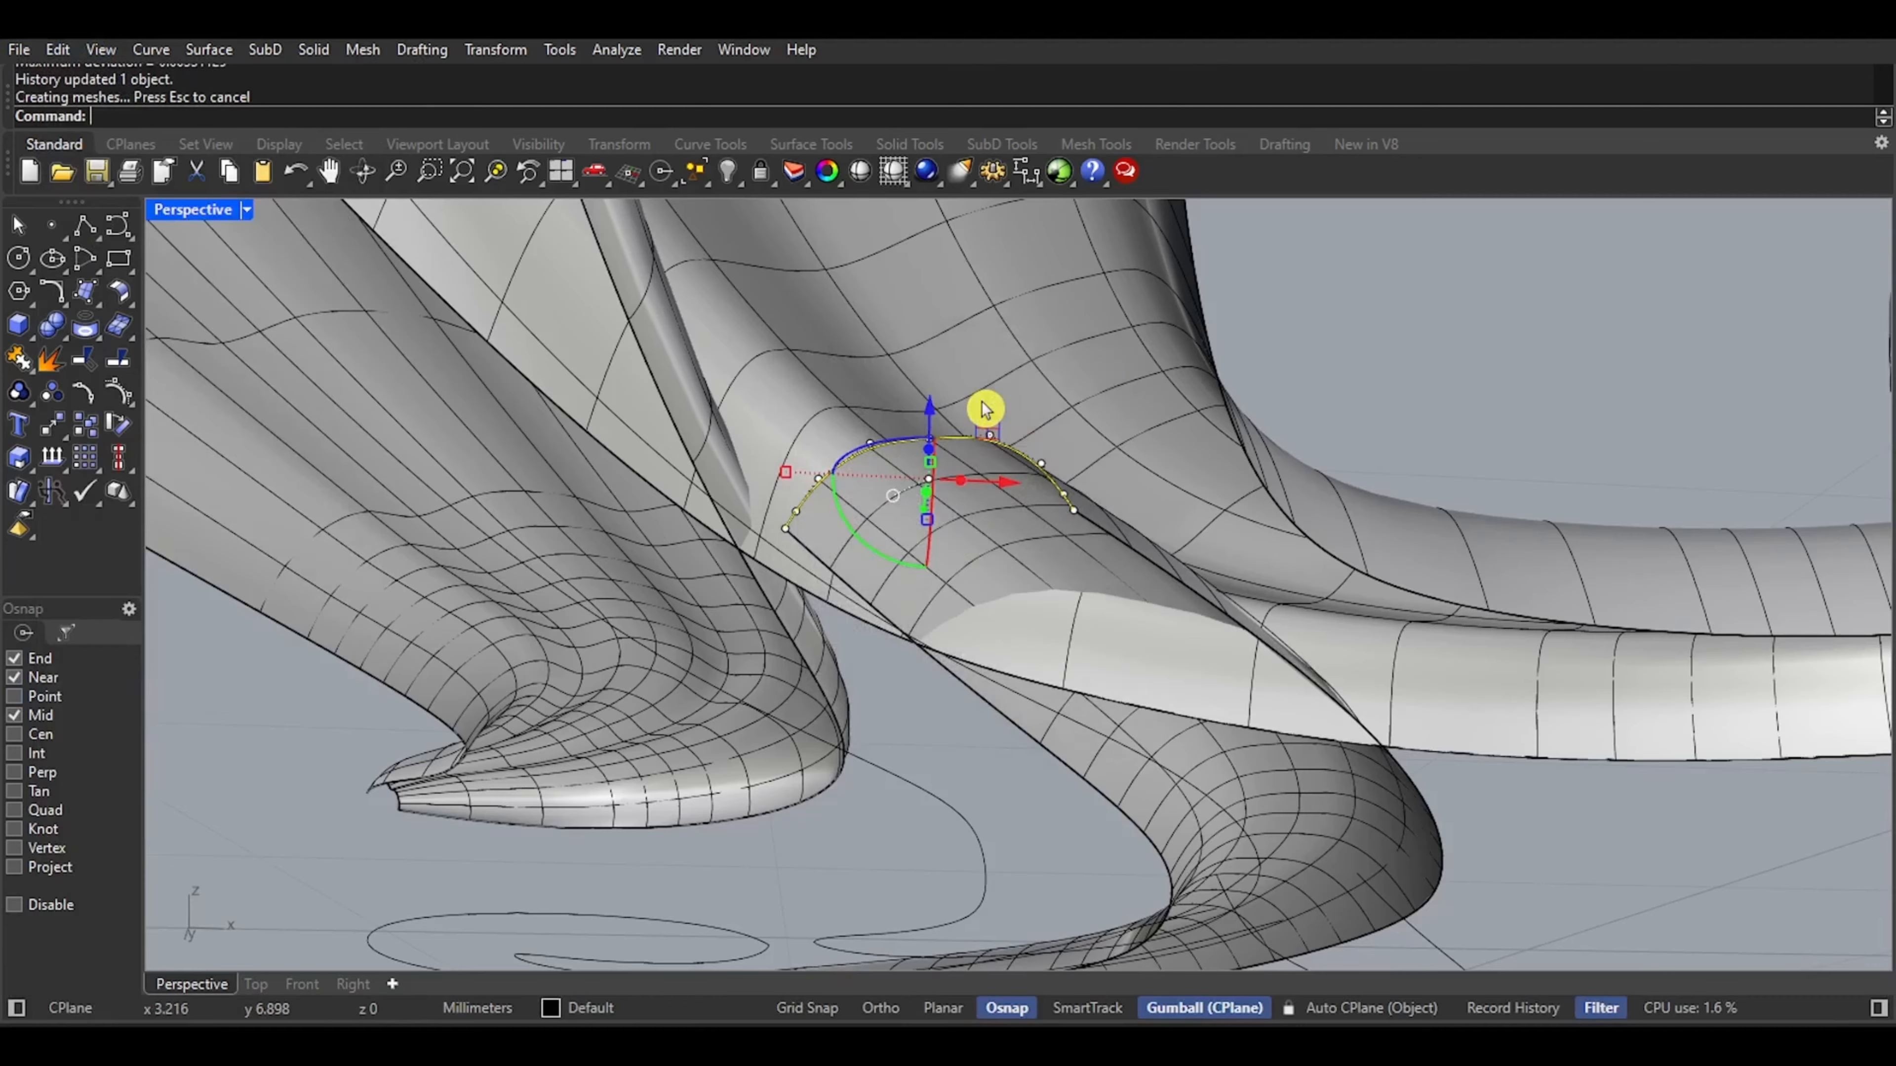
Rebuild the arched cross section at the stem's base with 16 points and degree 3
right_click_drag(888, 491, 917, 408)
scroll(917, 407, "up", 6)
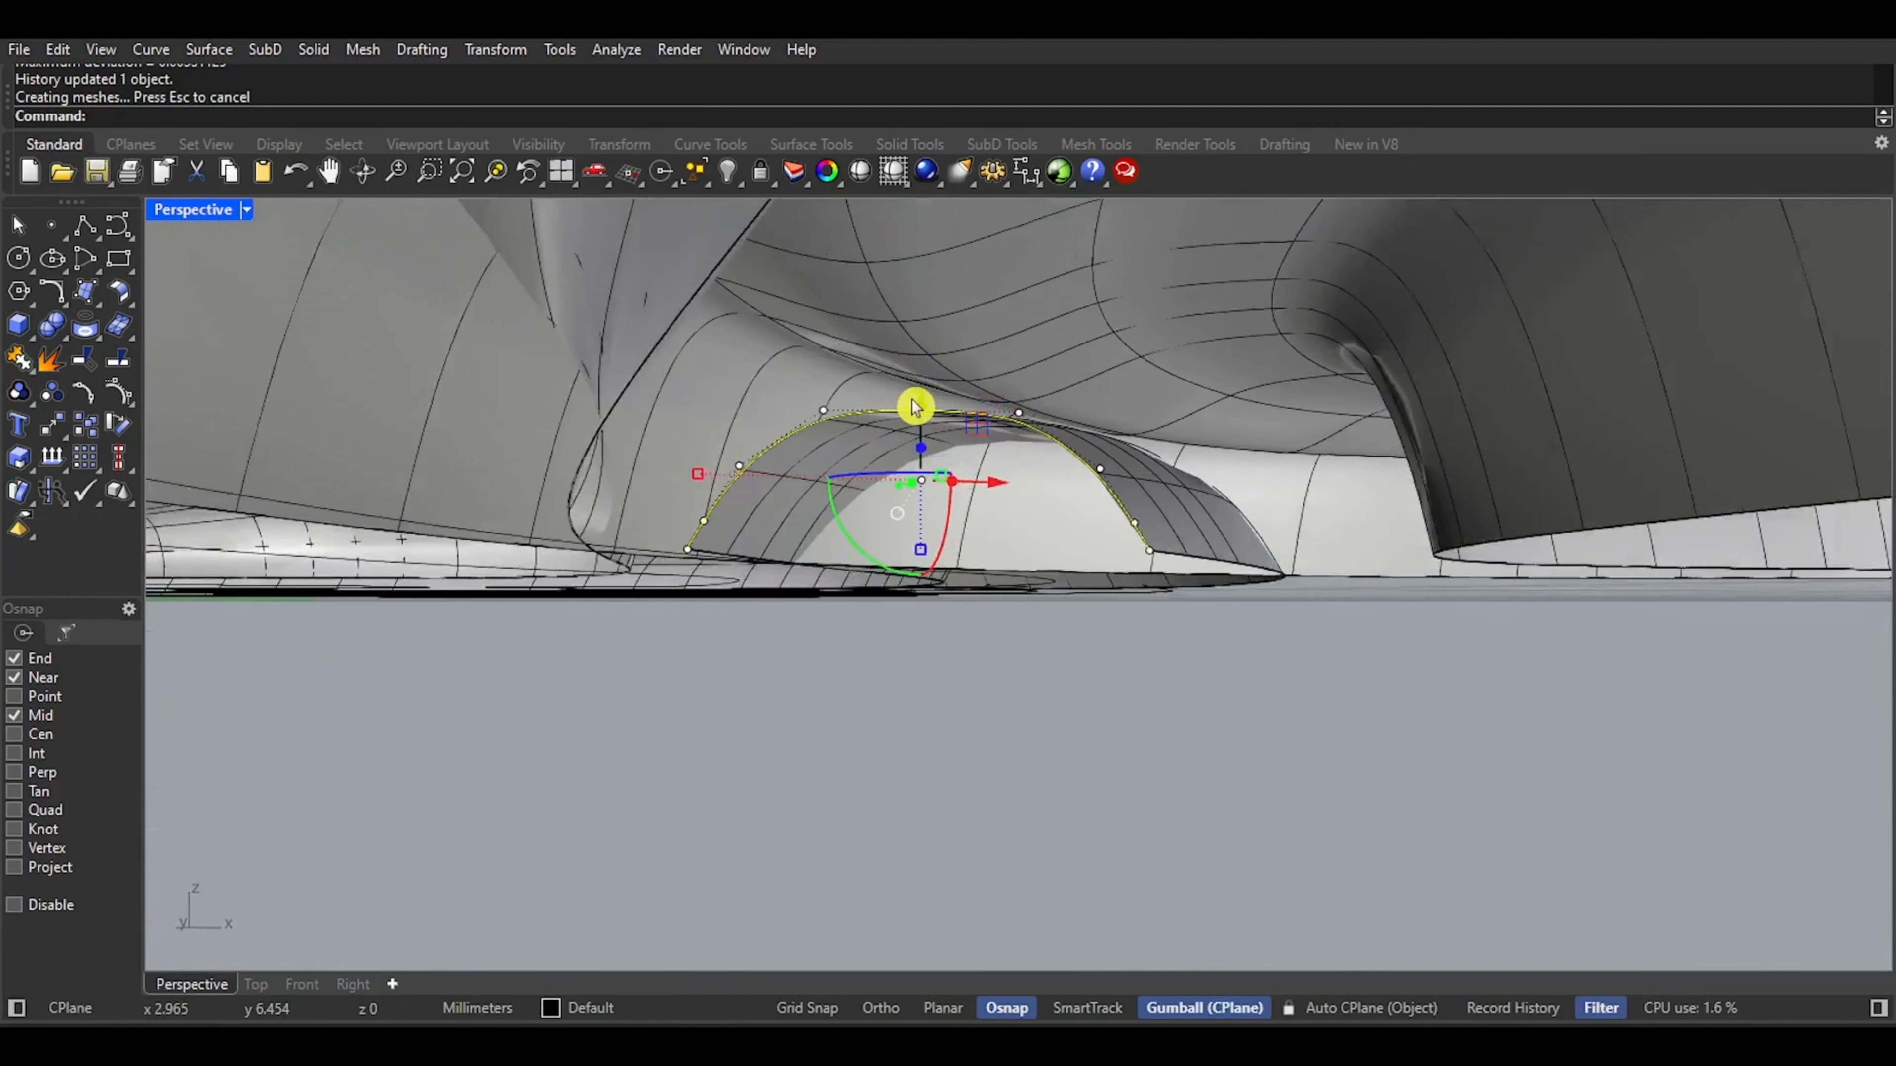
left_click(64, 50)
left_click(142, 698)
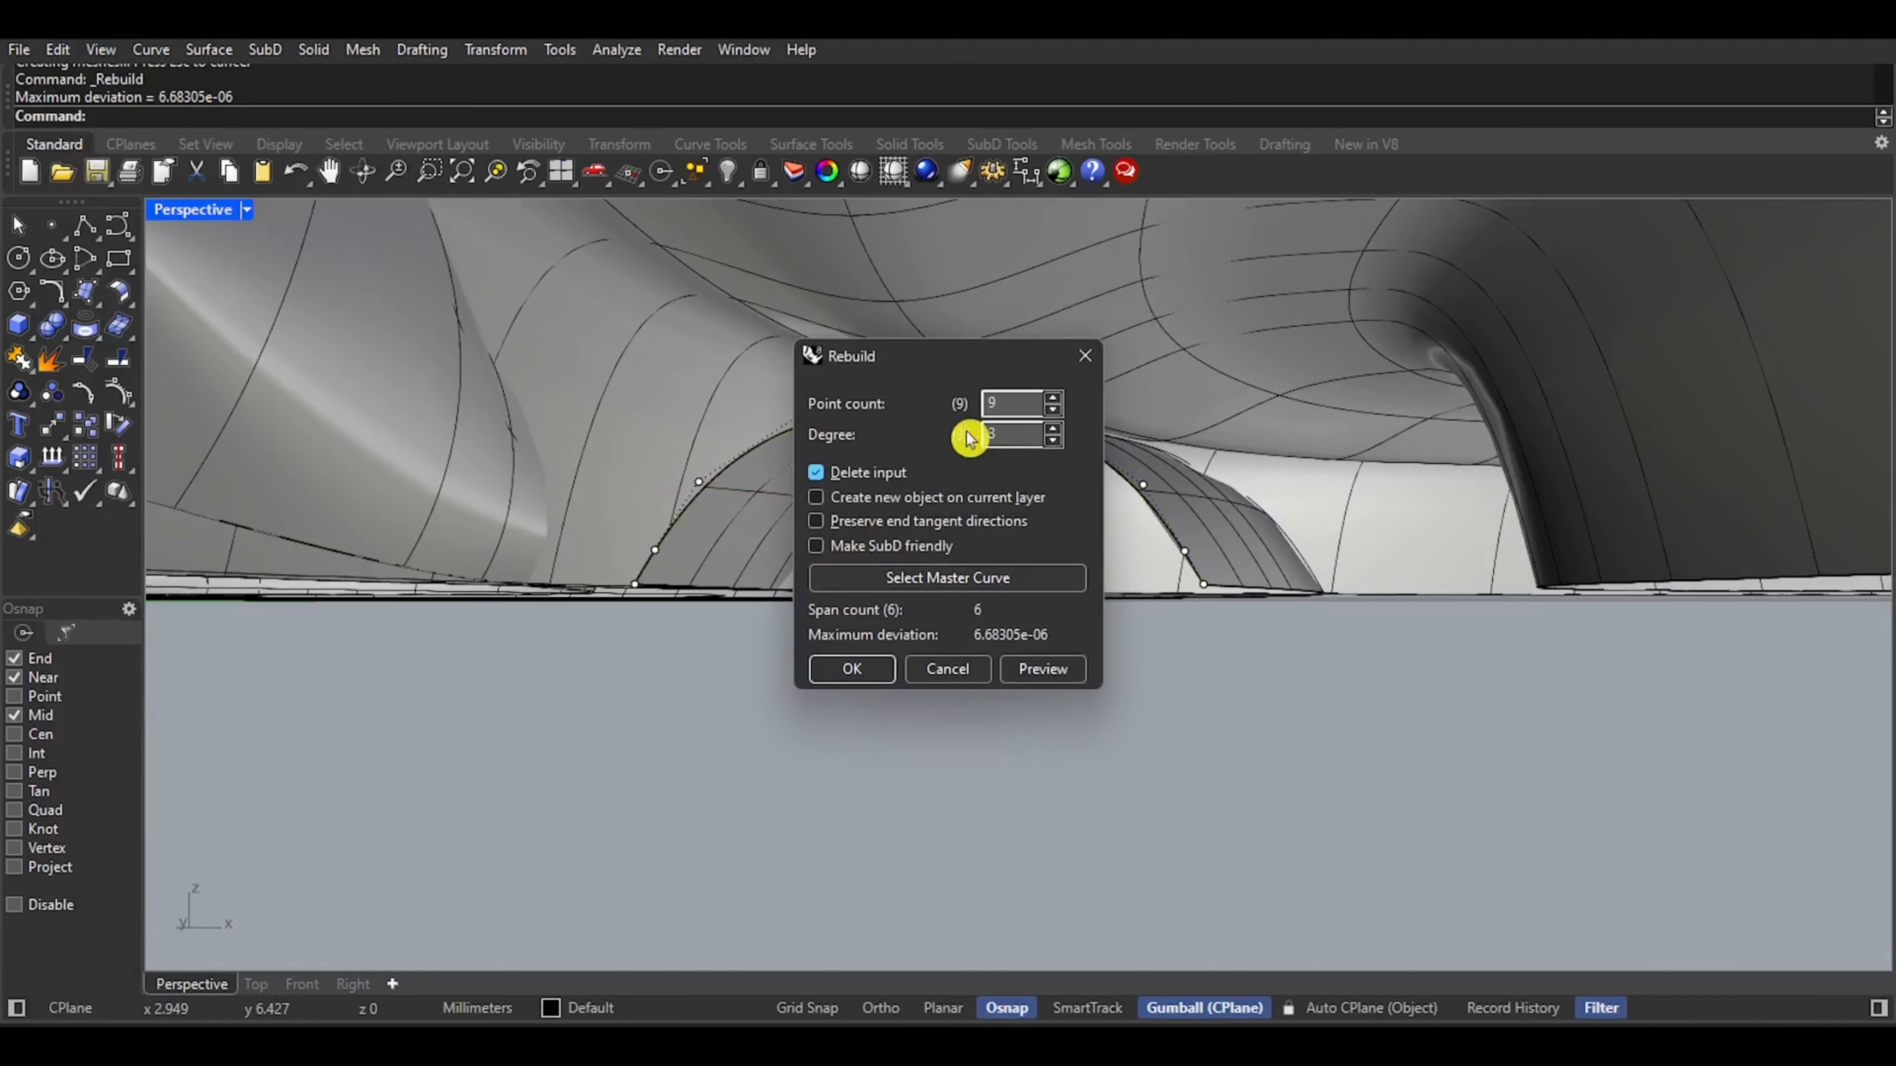
type("16")
key("Return")
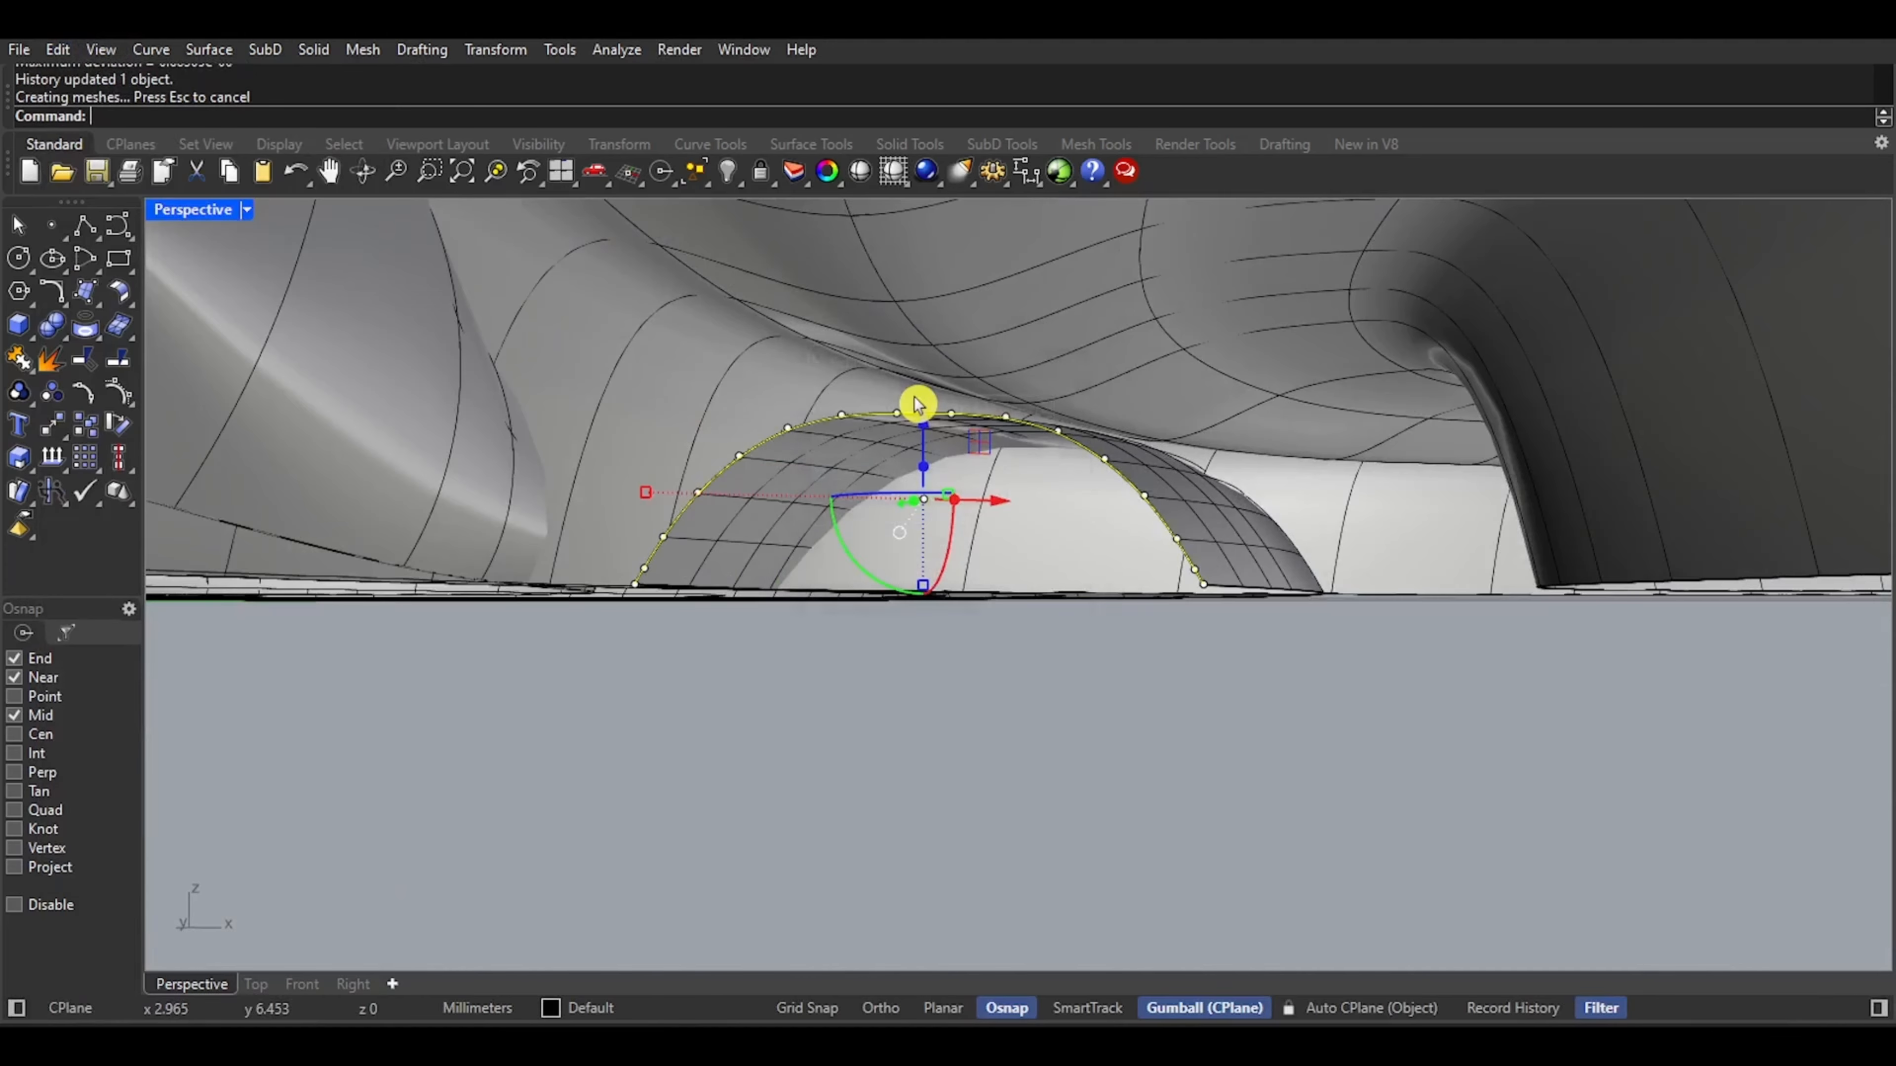
Lower the control points at the crown of the stem's cross section to form a groove along its middle
scroll(909, 437, "up", 3)
left_click(821, 826)
left_click_drag(820, 826, 930, 422)
left_click_drag(896, 345, 896, 416)
scroll(829, 487, "down", 6)
scroll(856, 490, "down", 10)
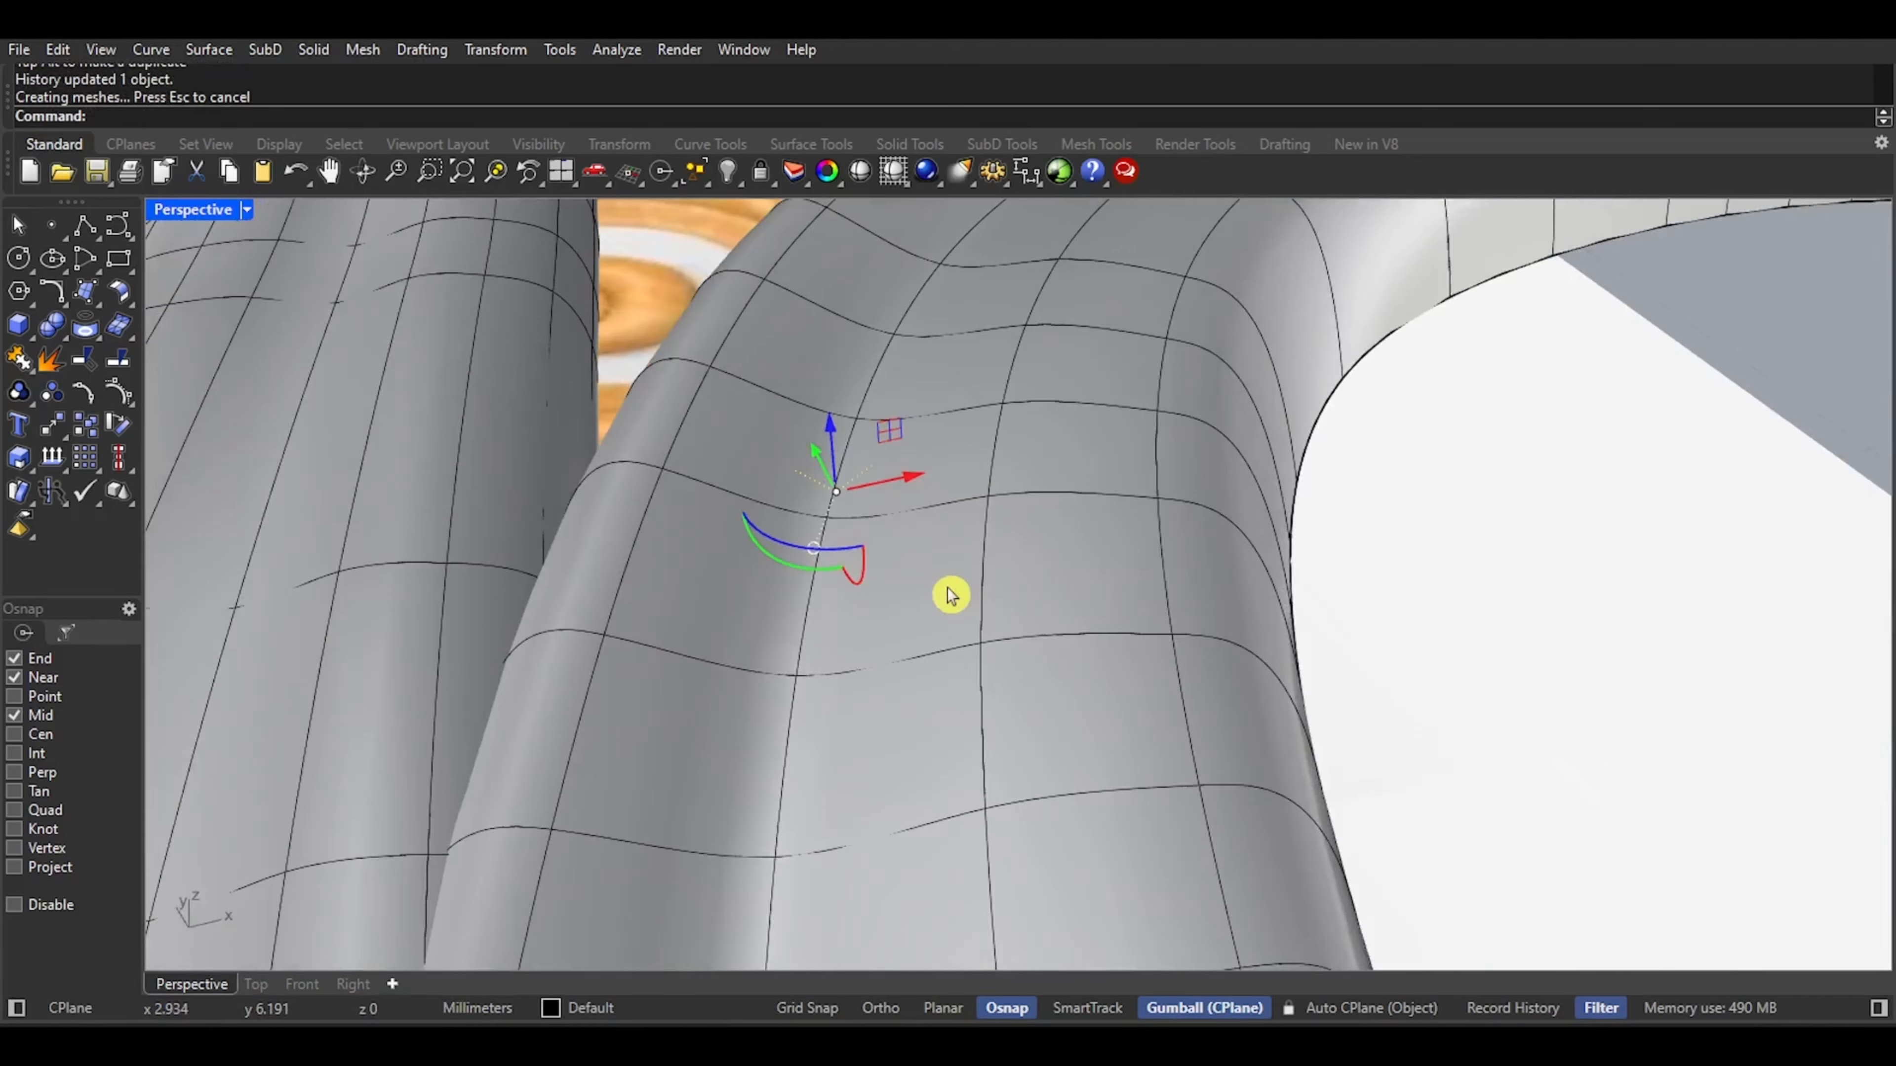
Switch the perspective view to Rendered display and examine the grooved stem and its spiral from several angles
scroll(884, 590, "up", 2)
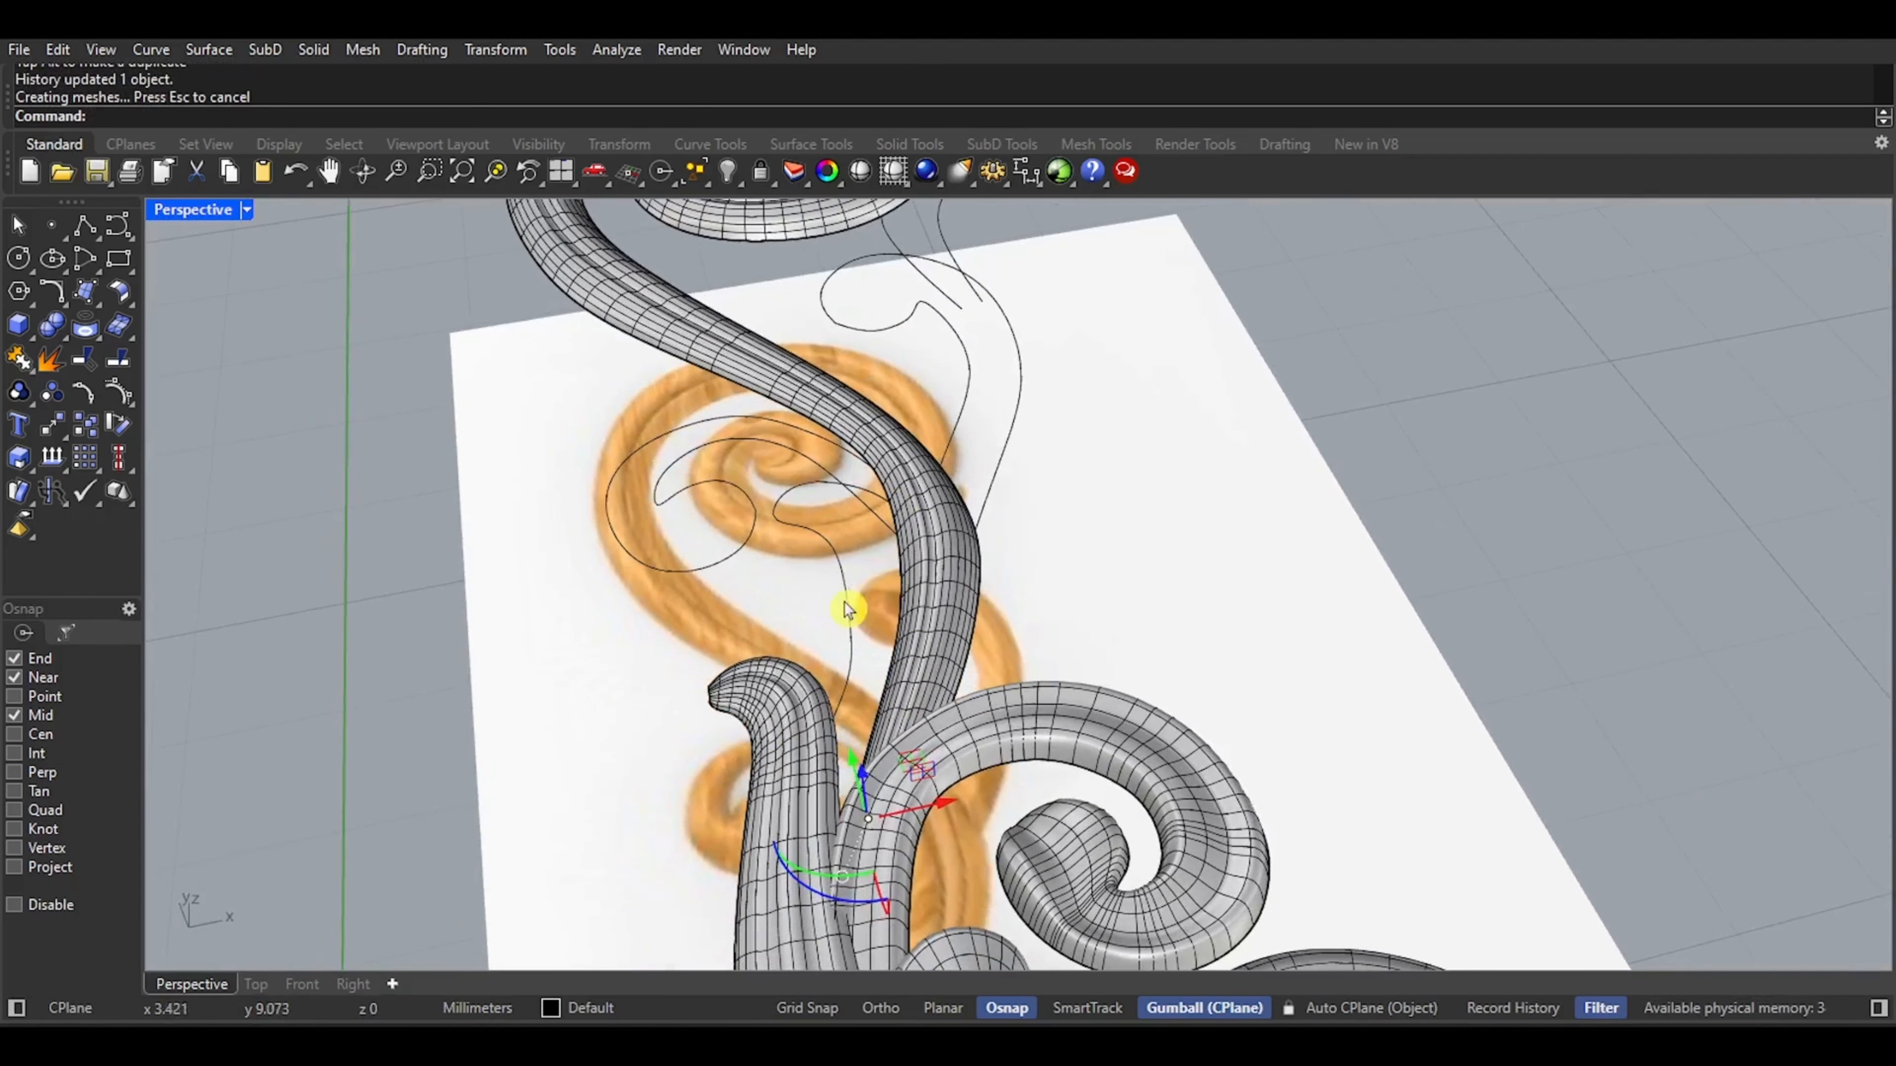
middle_click(849, 600)
left_click(850, 605)
scroll(826, 414, "down", 3)
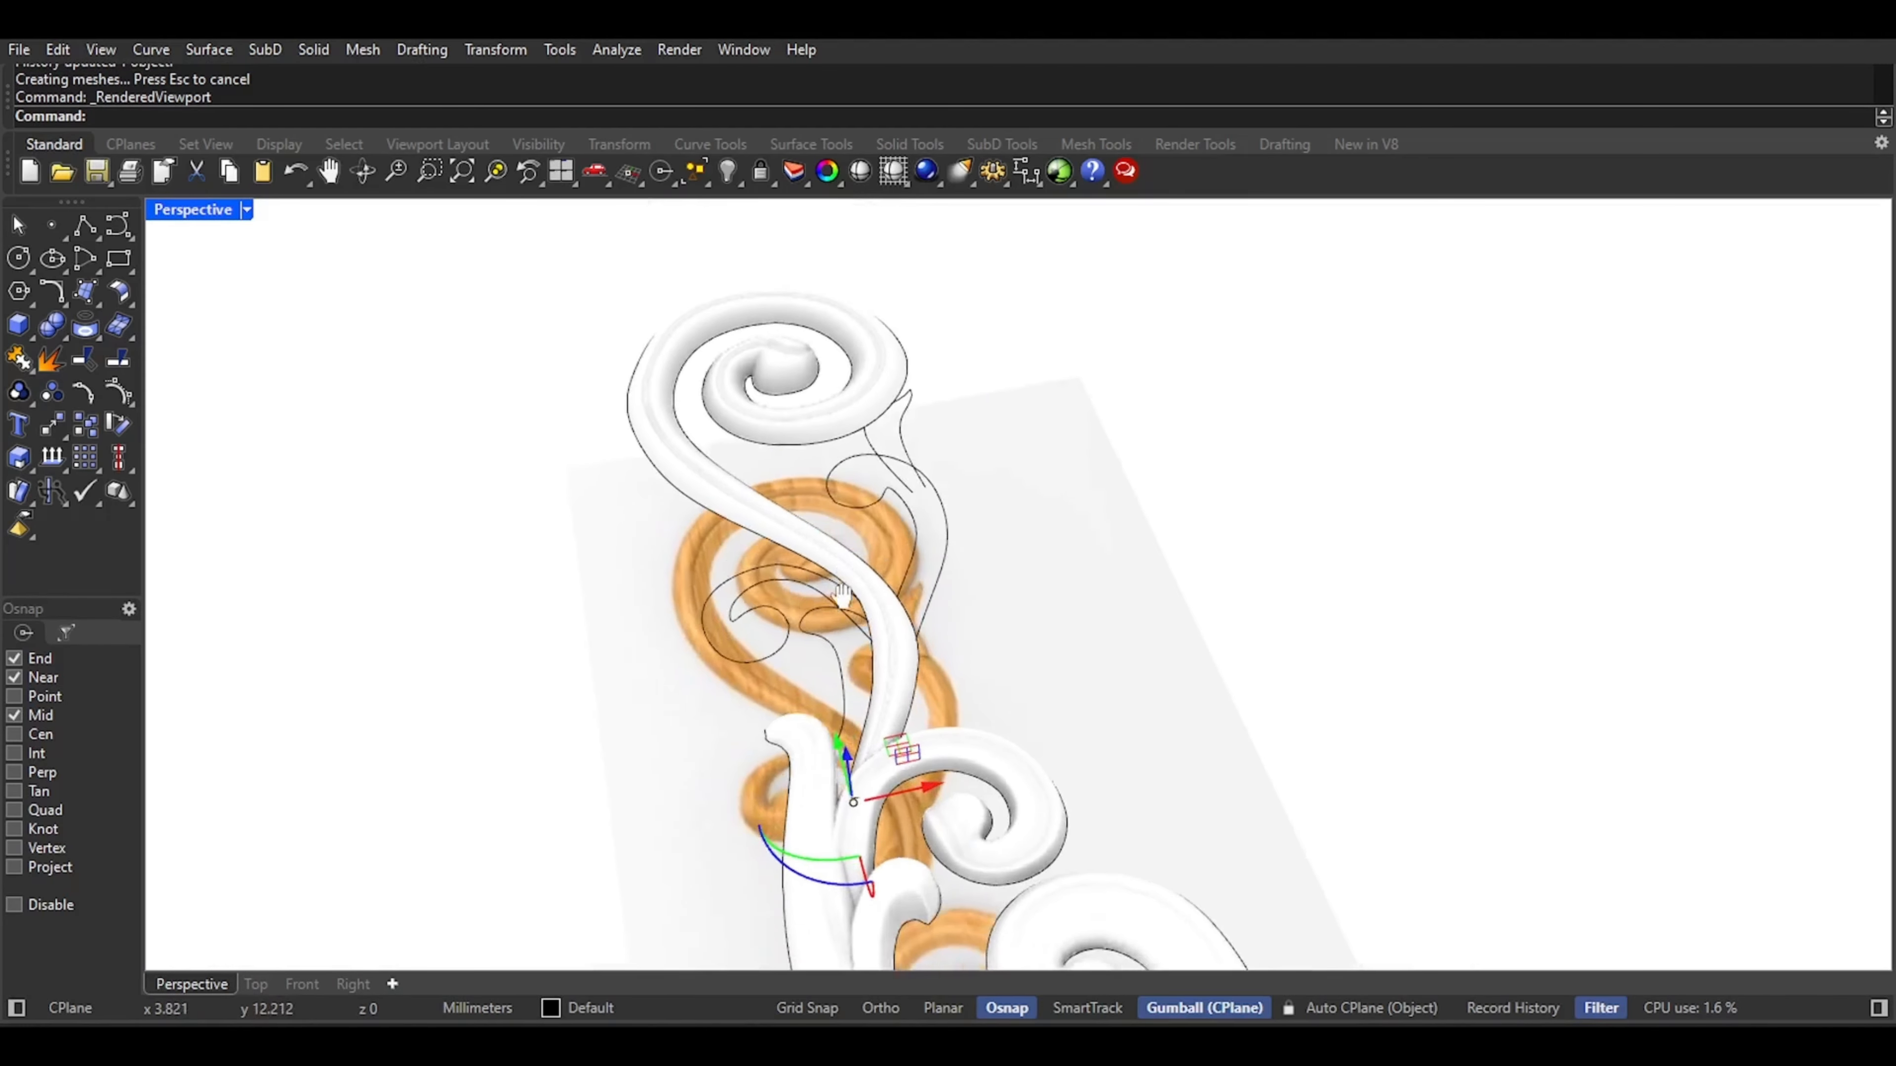
right_click_drag(858, 541, 517, 784)
right_click_drag(830, 621, 875, 586)
right_click_drag(805, 769, 793, 707)
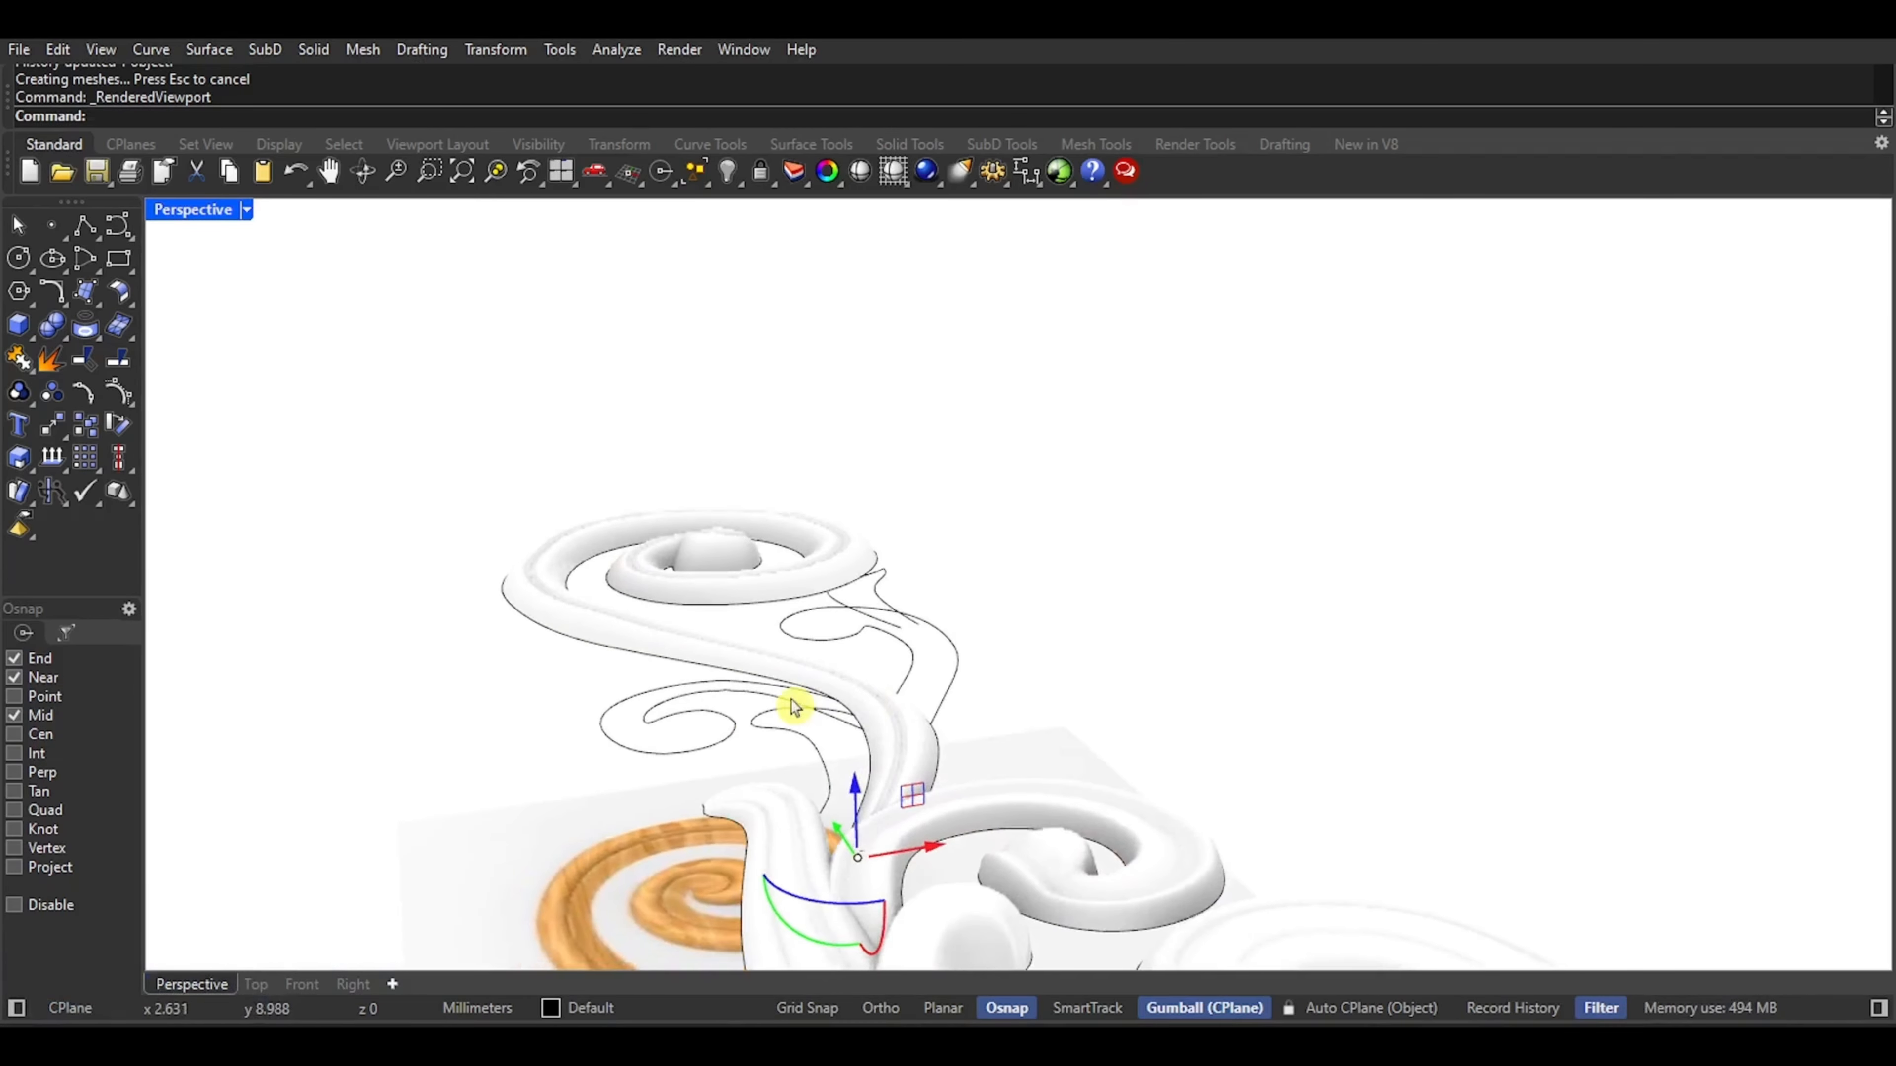
In the Top view, draw a line about 0.29 mm long from the right branch's outer rail end to its inner rail
left_click(256, 984)
right_click_drag(863, 843, 795, 635)
scroll(796, 635, "up", 2)
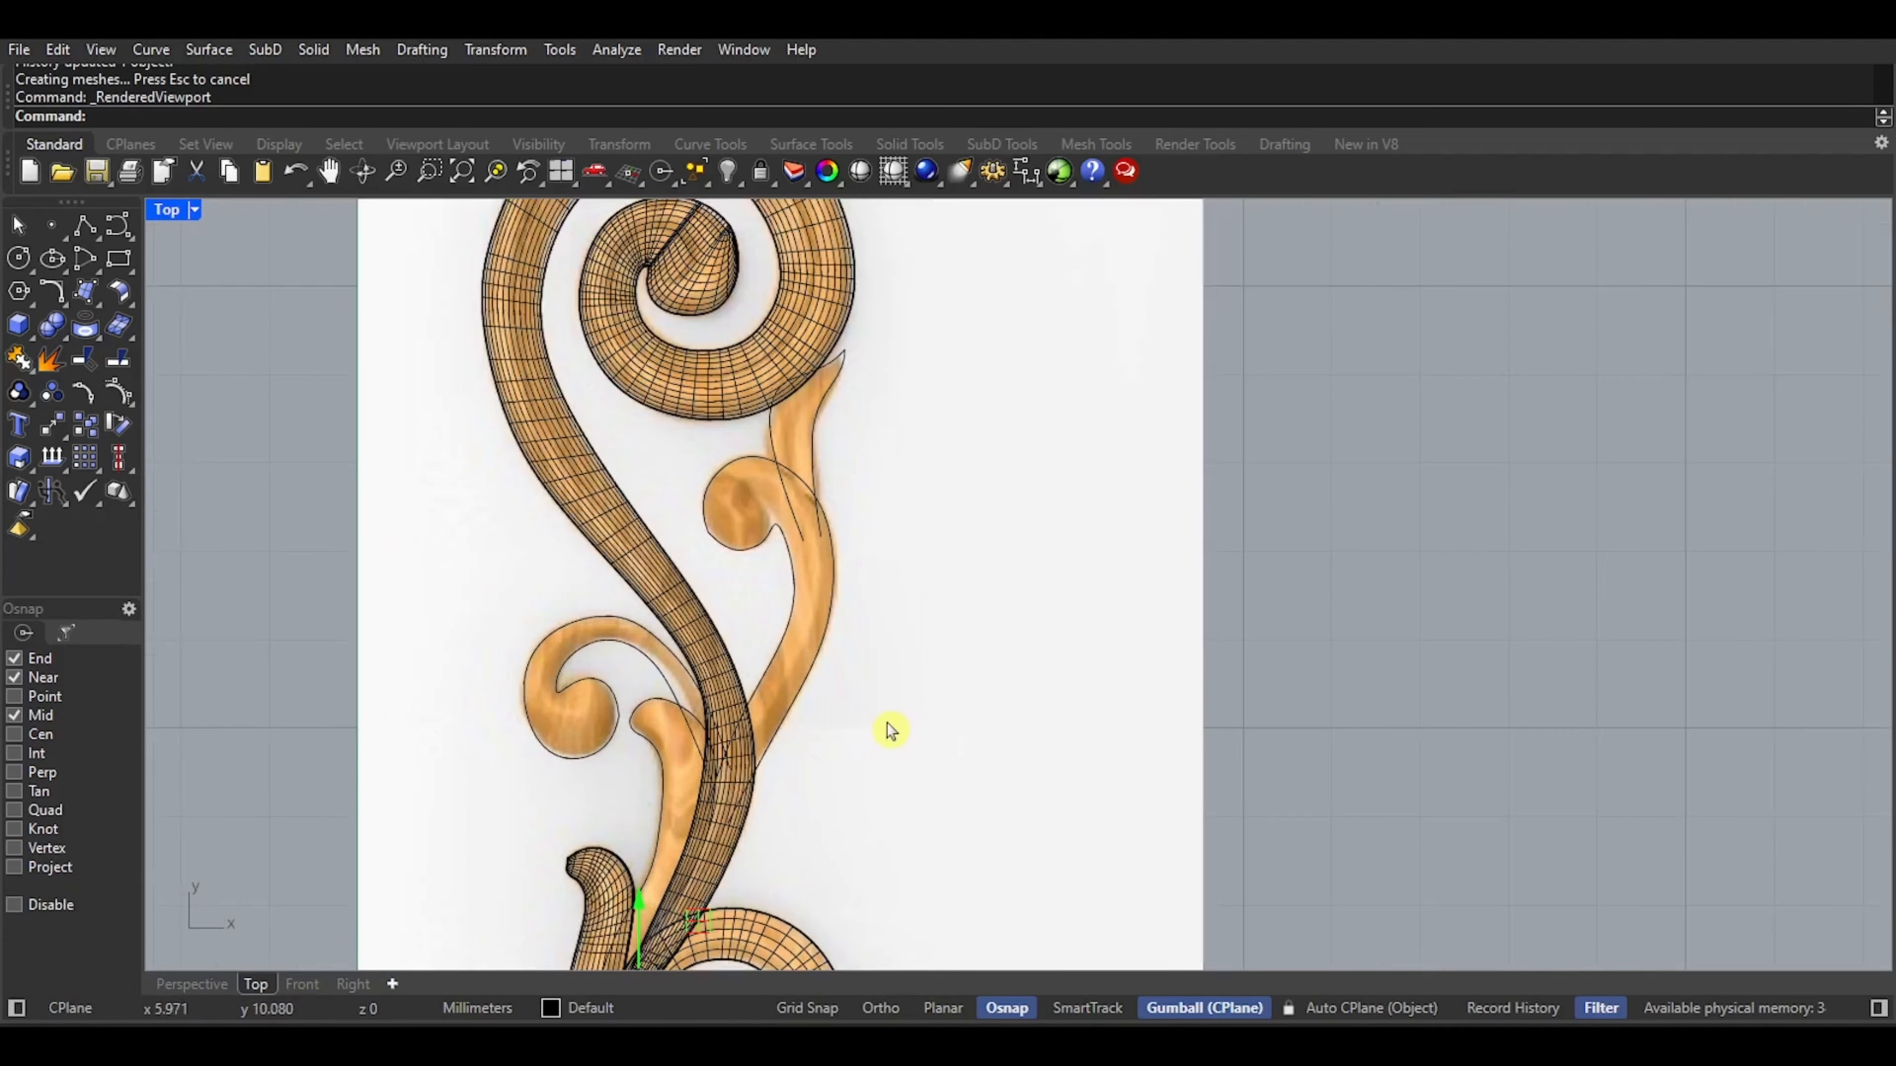
left_click_drag(889, 728, 790, 634)
scroll(773, 710, "up", 5)
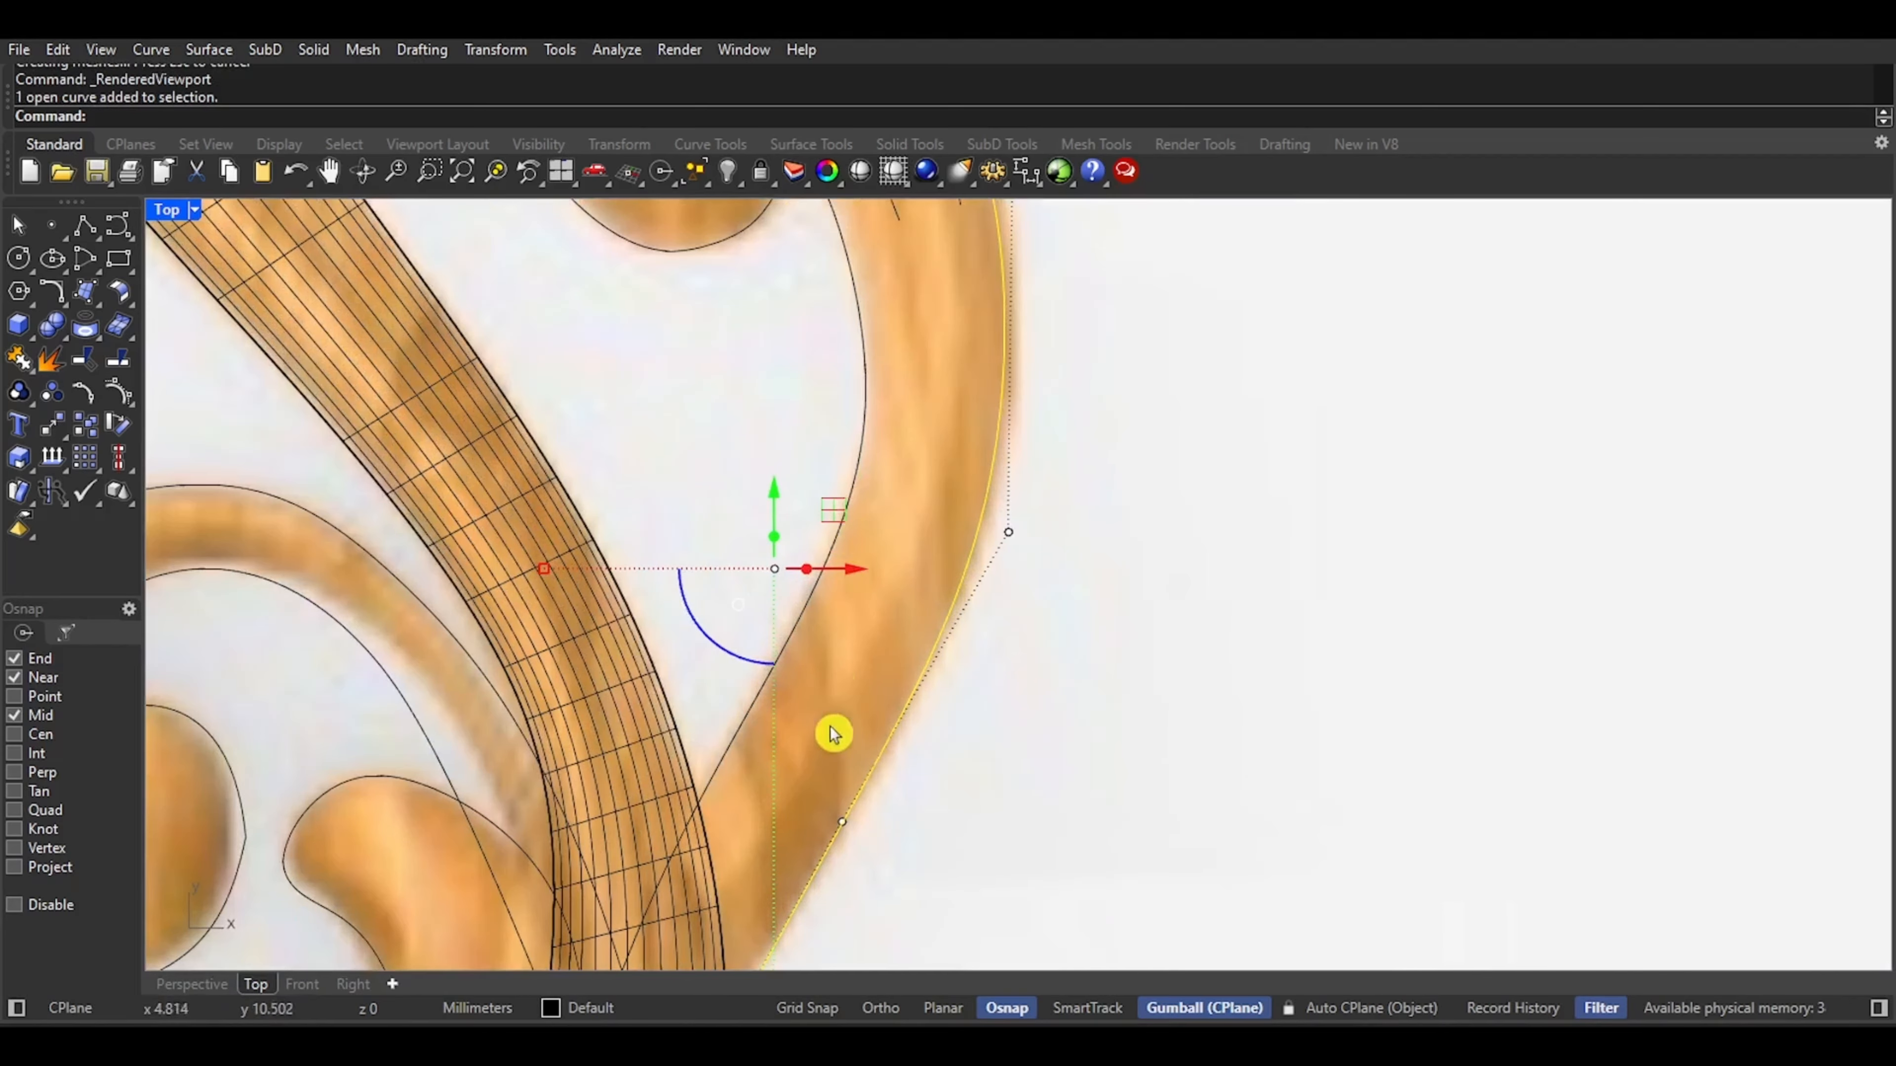
right_click_drag(833, 732, 857, 478)
key("Escape")
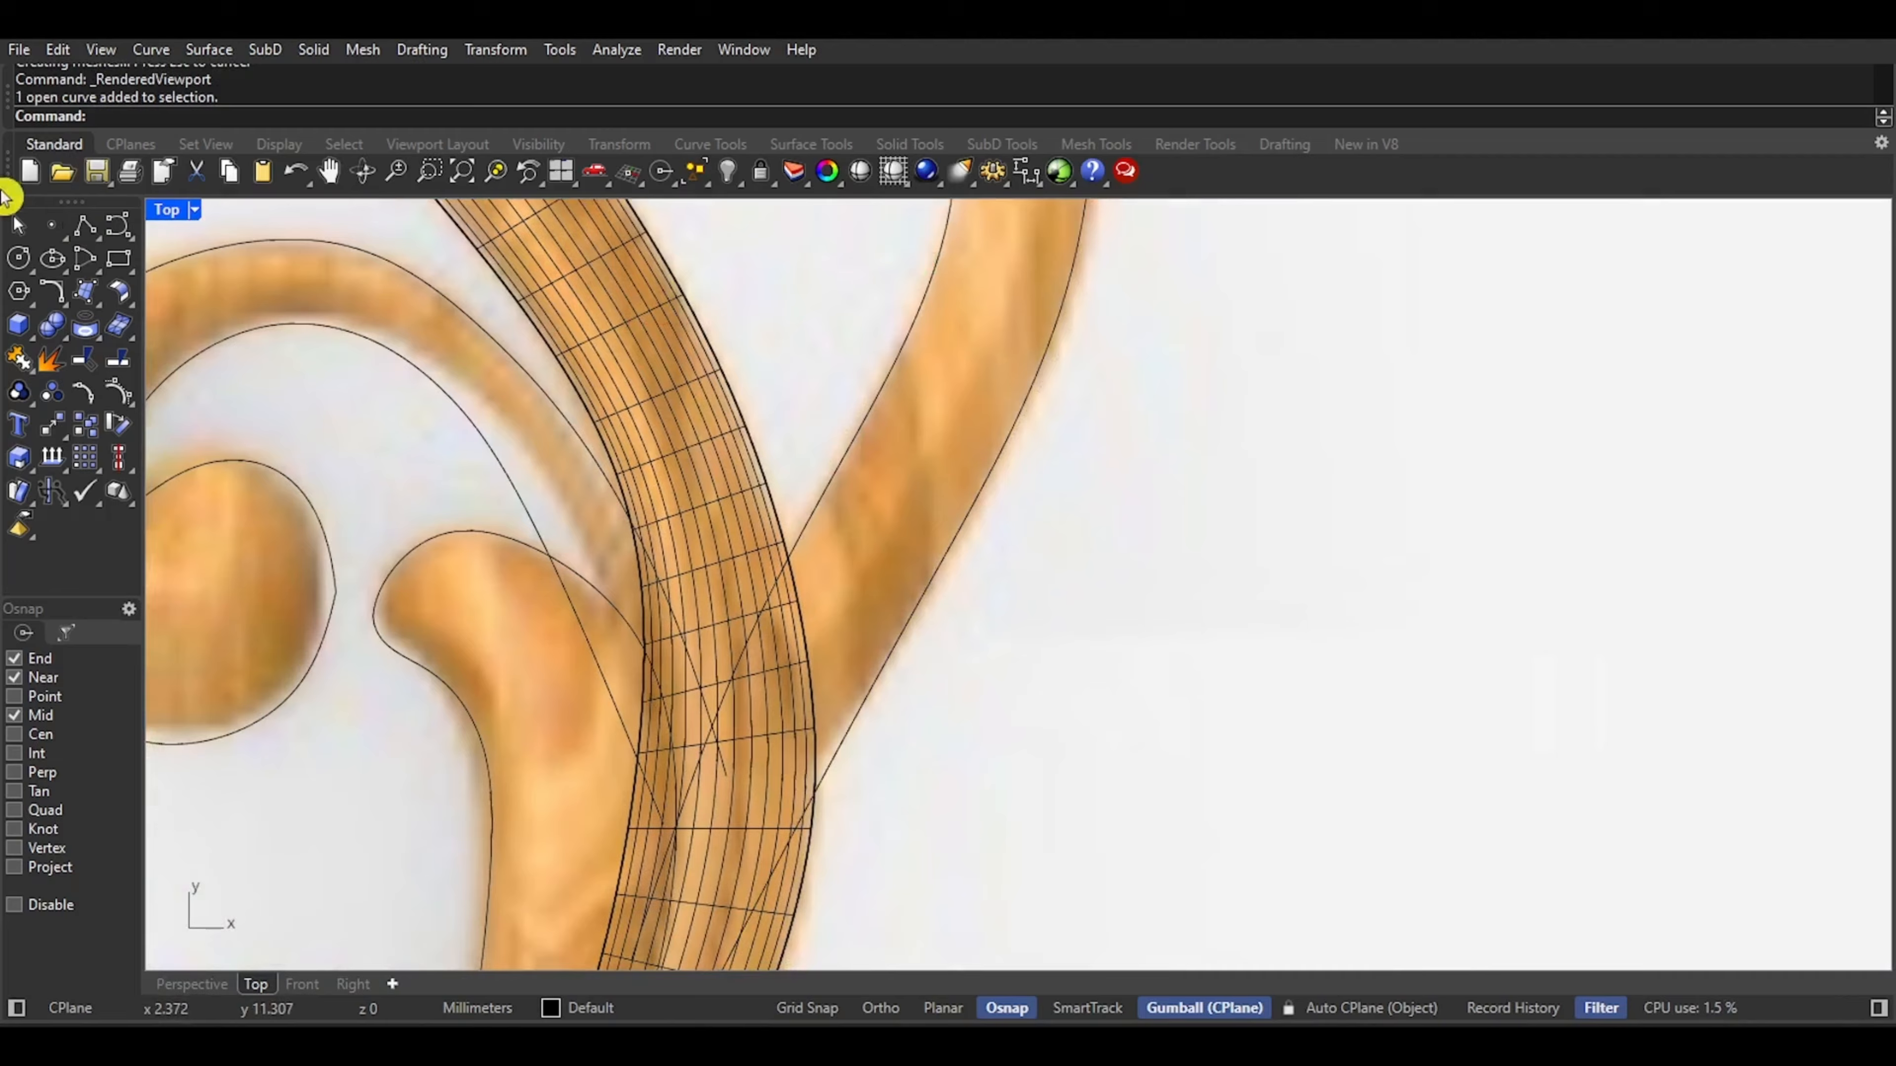
left_click(112, 235)
scroll(746, 784, "up", 5)
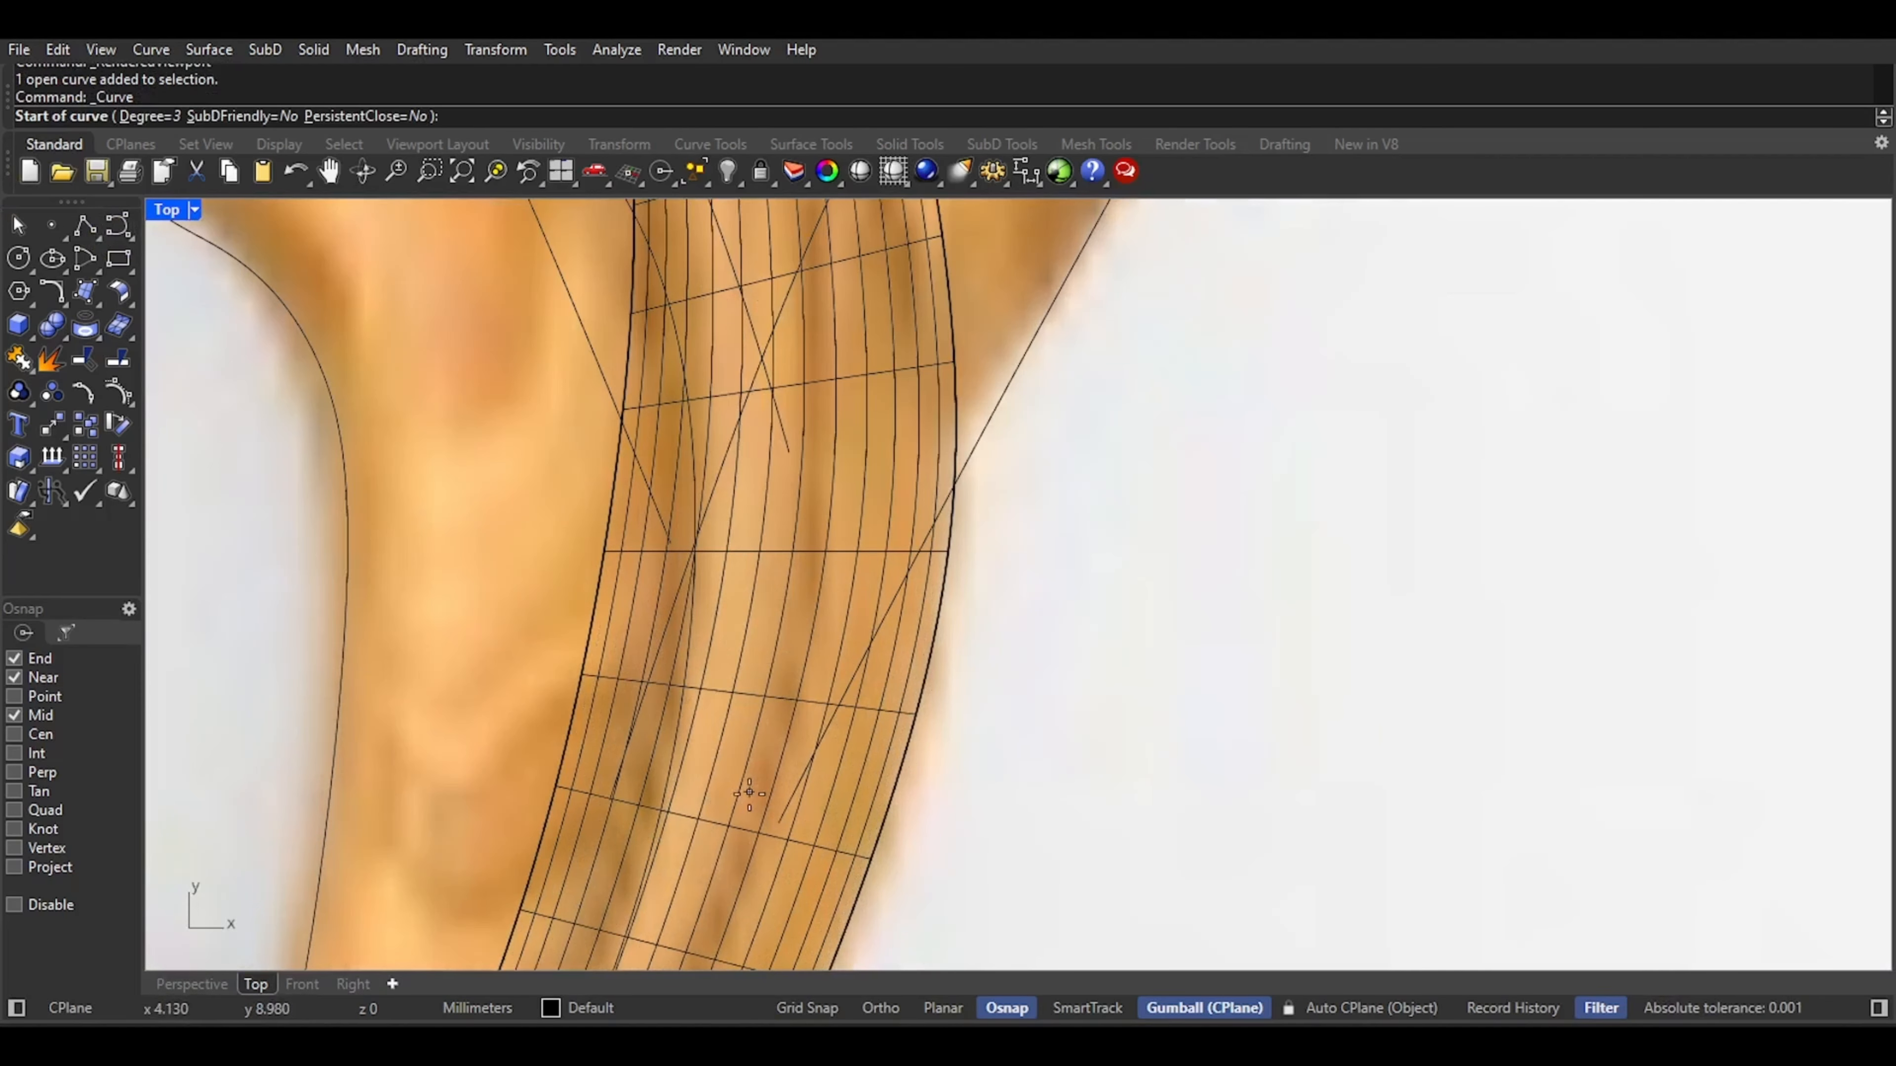
left_click(773, 829)
scroll(774, 817, "up", 3)
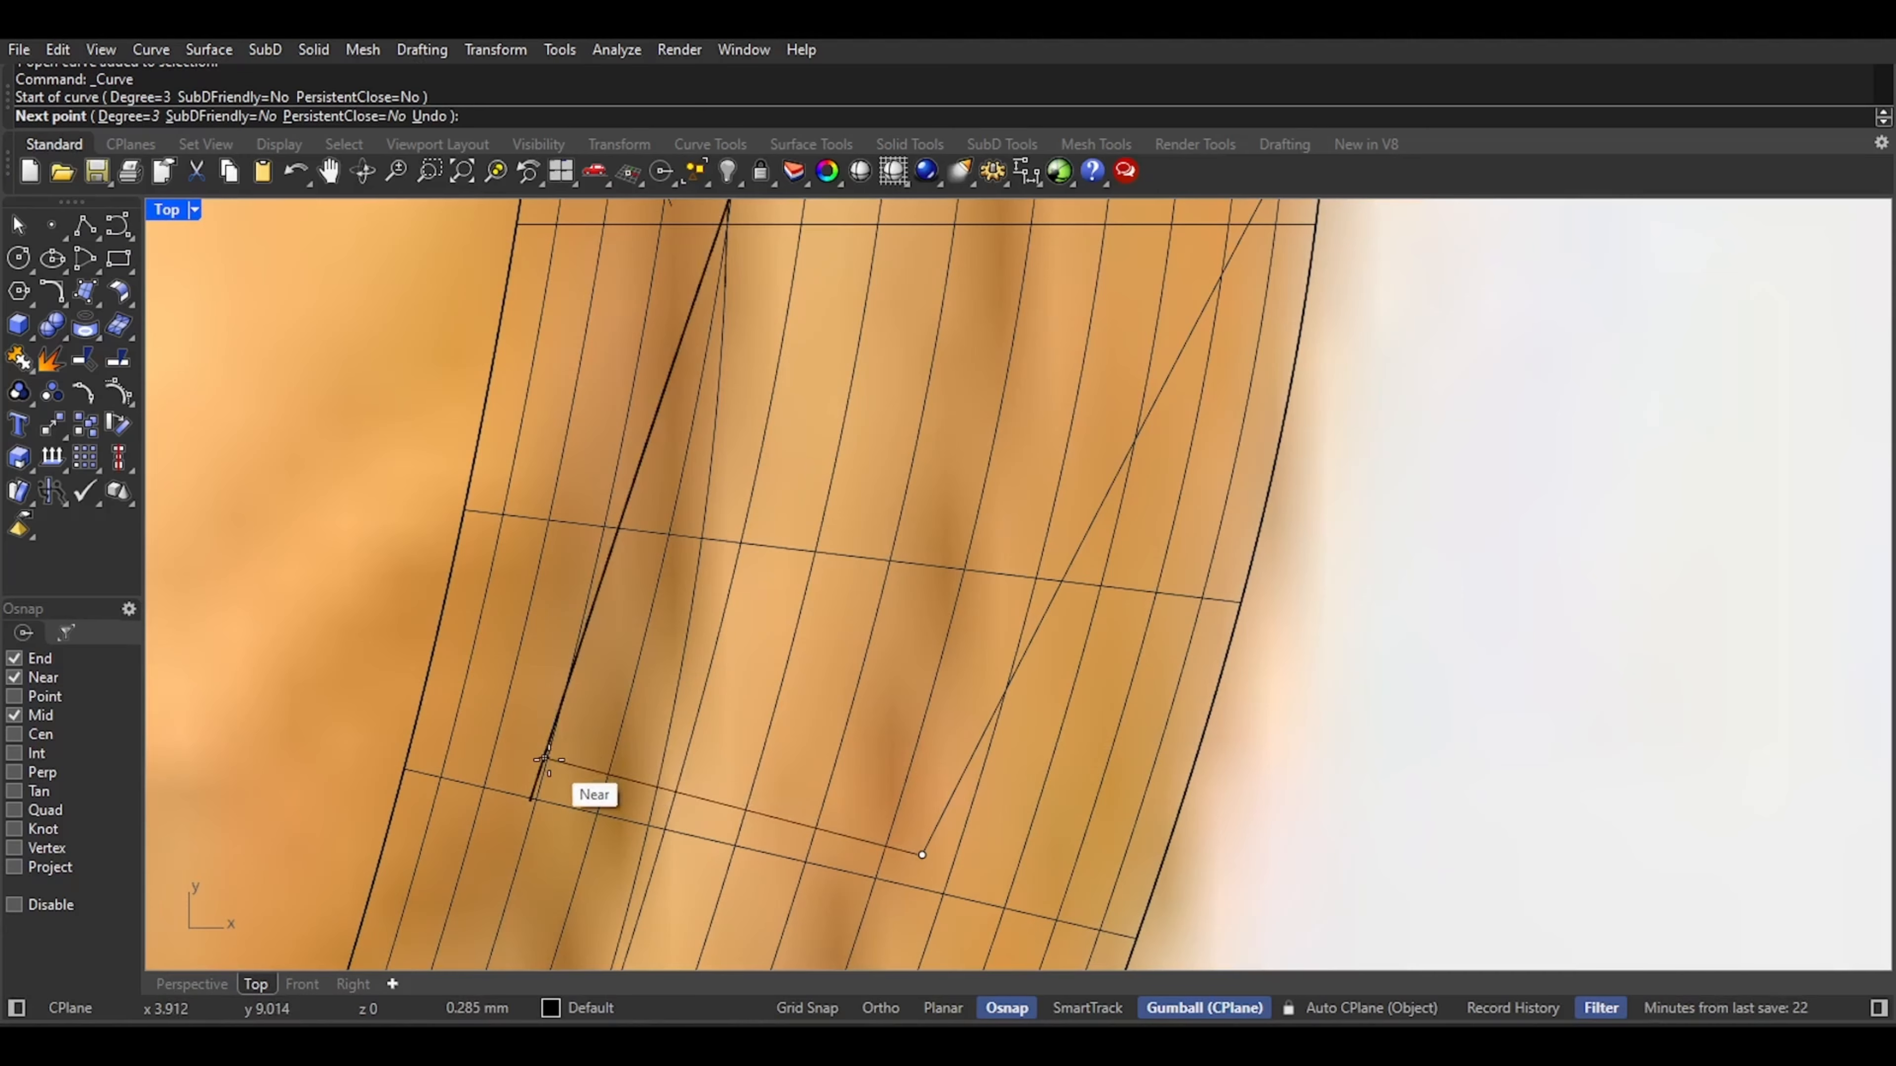
scroll(545, 761, "up", 3)
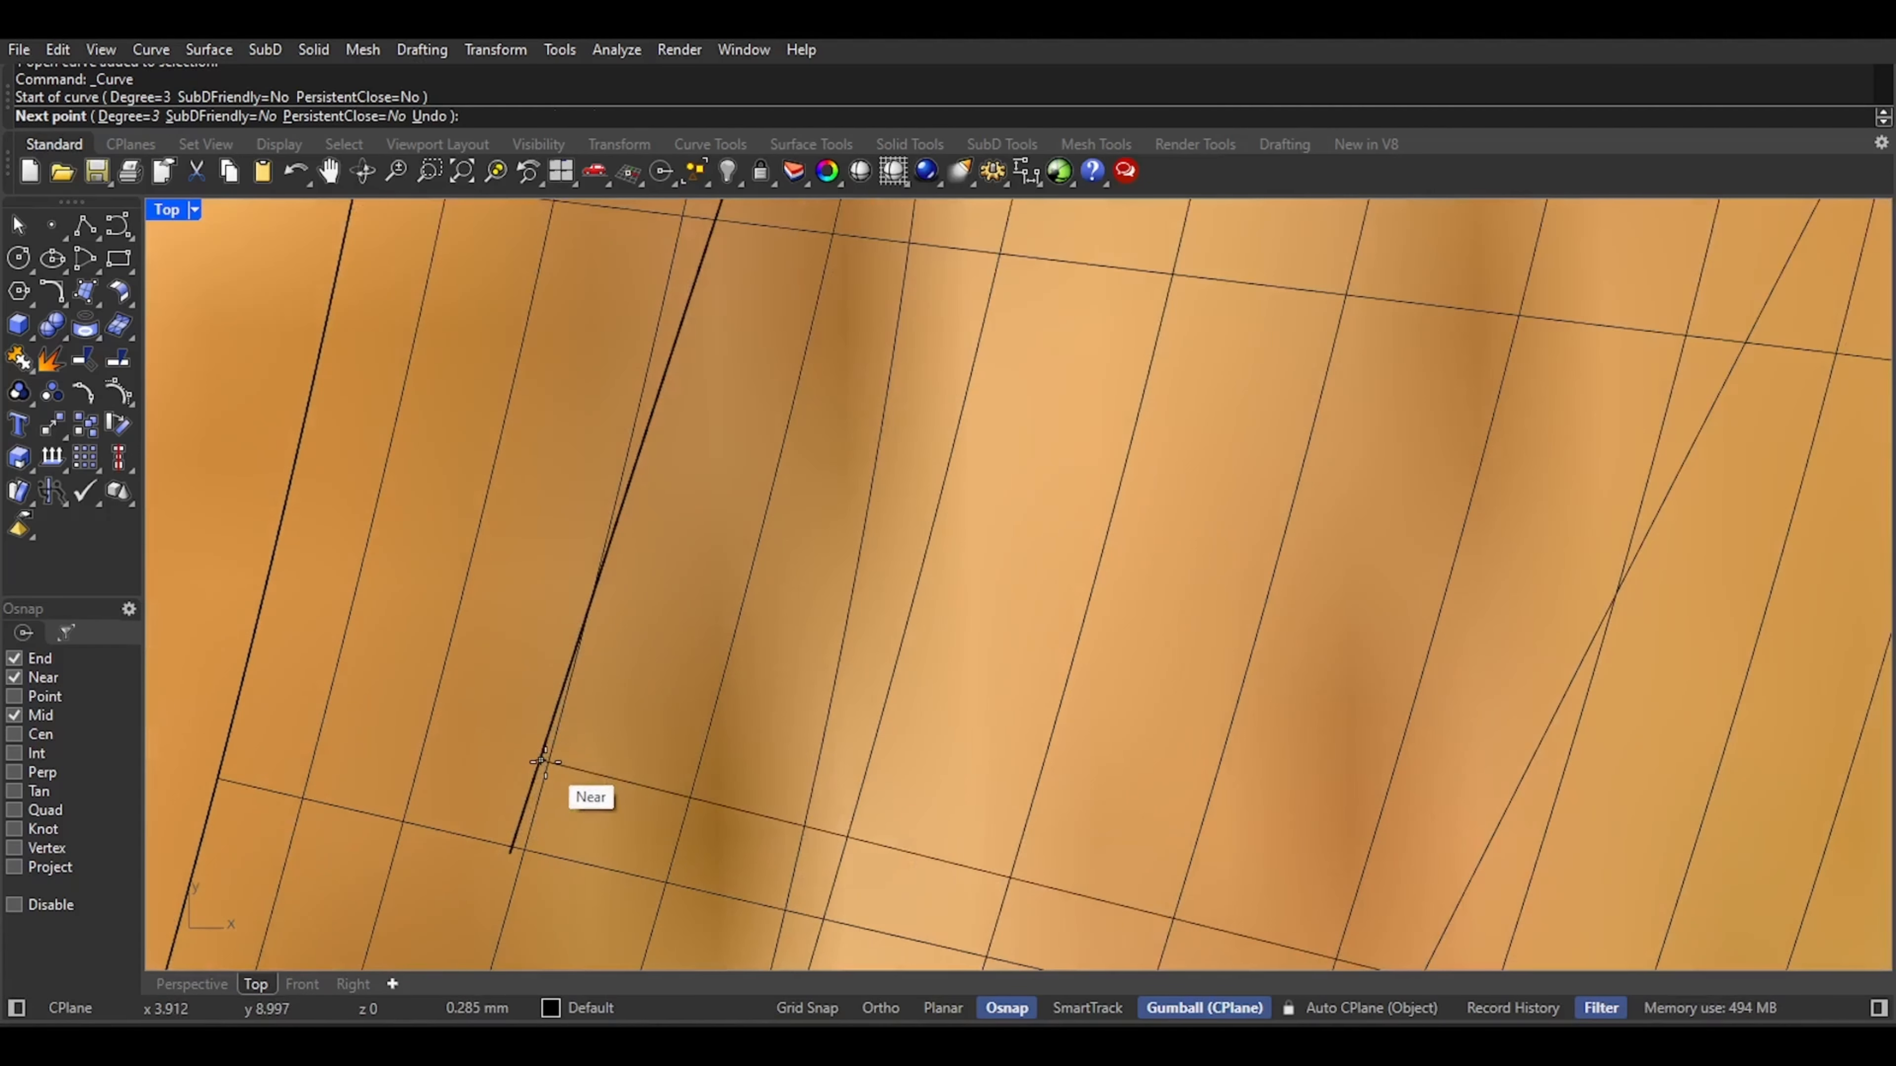
left_click(543, 761)
right_click(553, 790)
Trim the short end of the right branch's inner rail that extends past the new cross-section line
scroll(554, 792, "up", 3)
left_click_drag(637, 690, 463, 754)
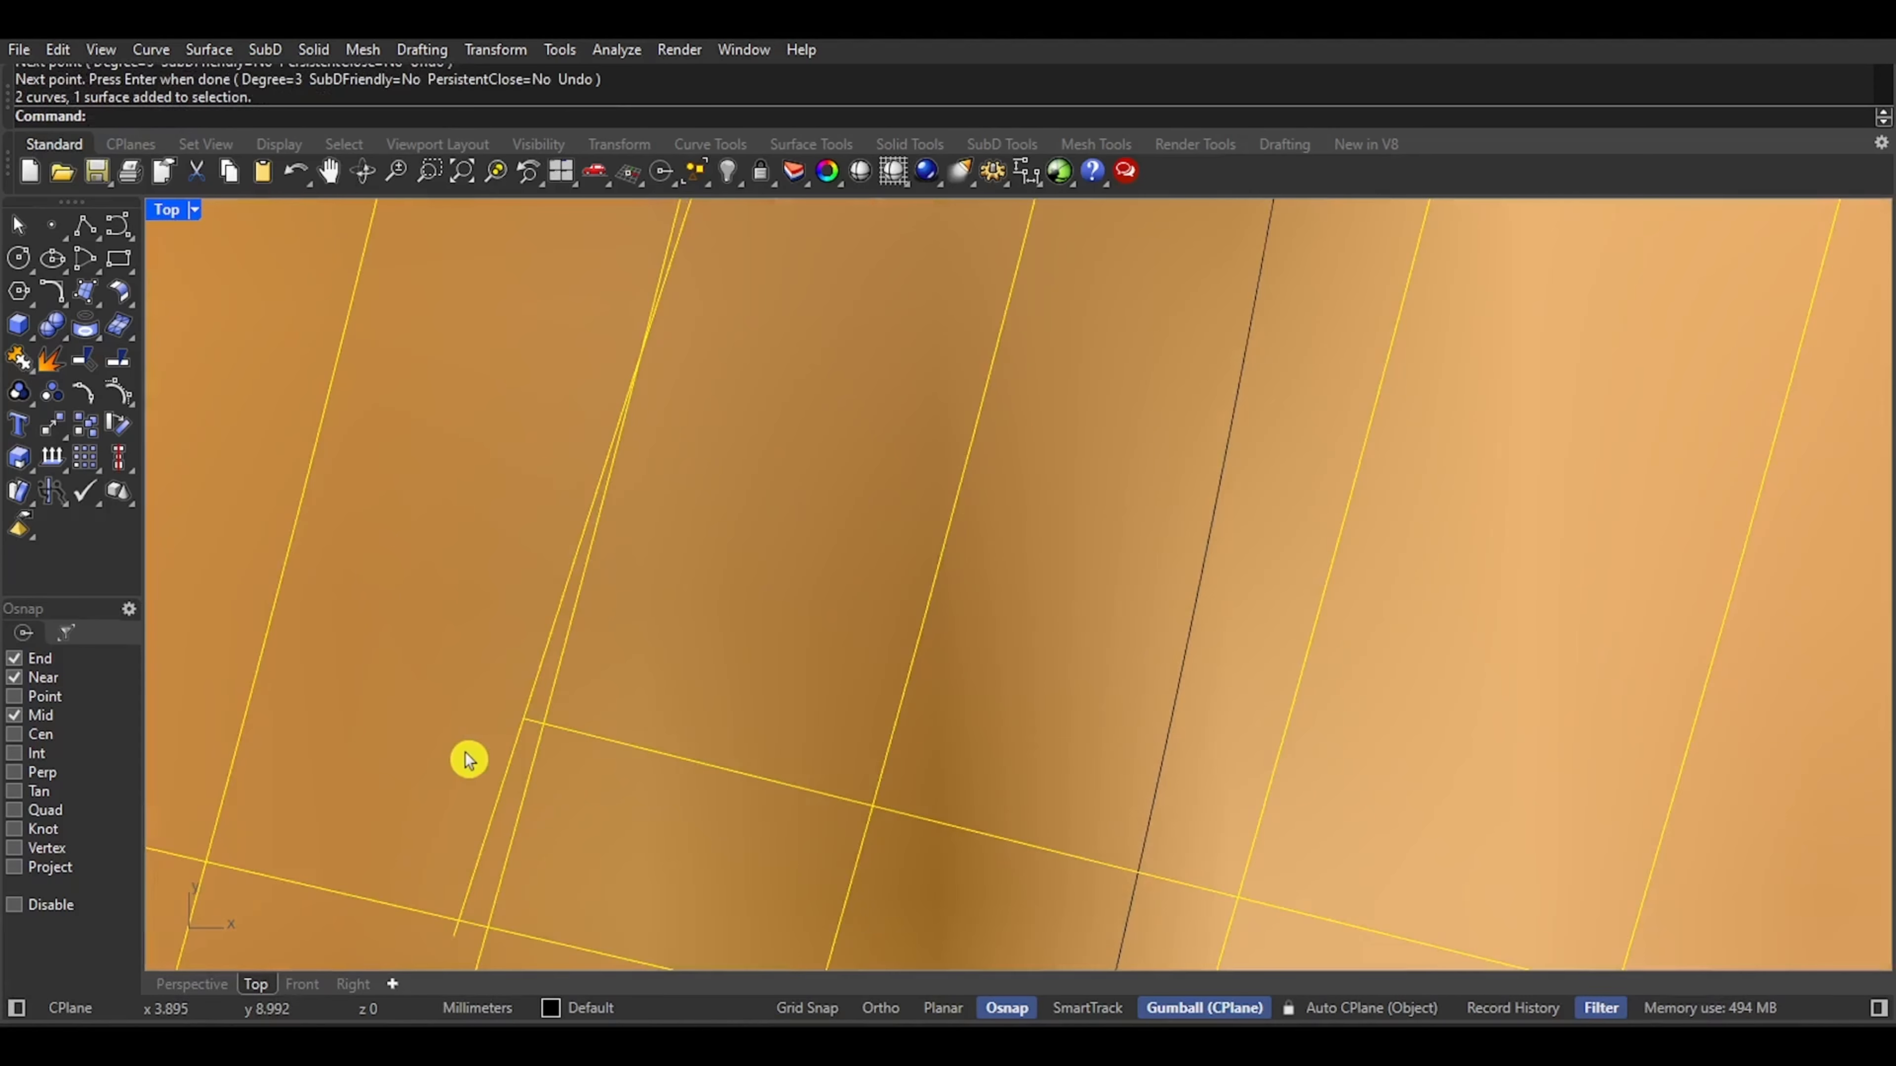
key("ctrl+t")
left_click(494, 780)
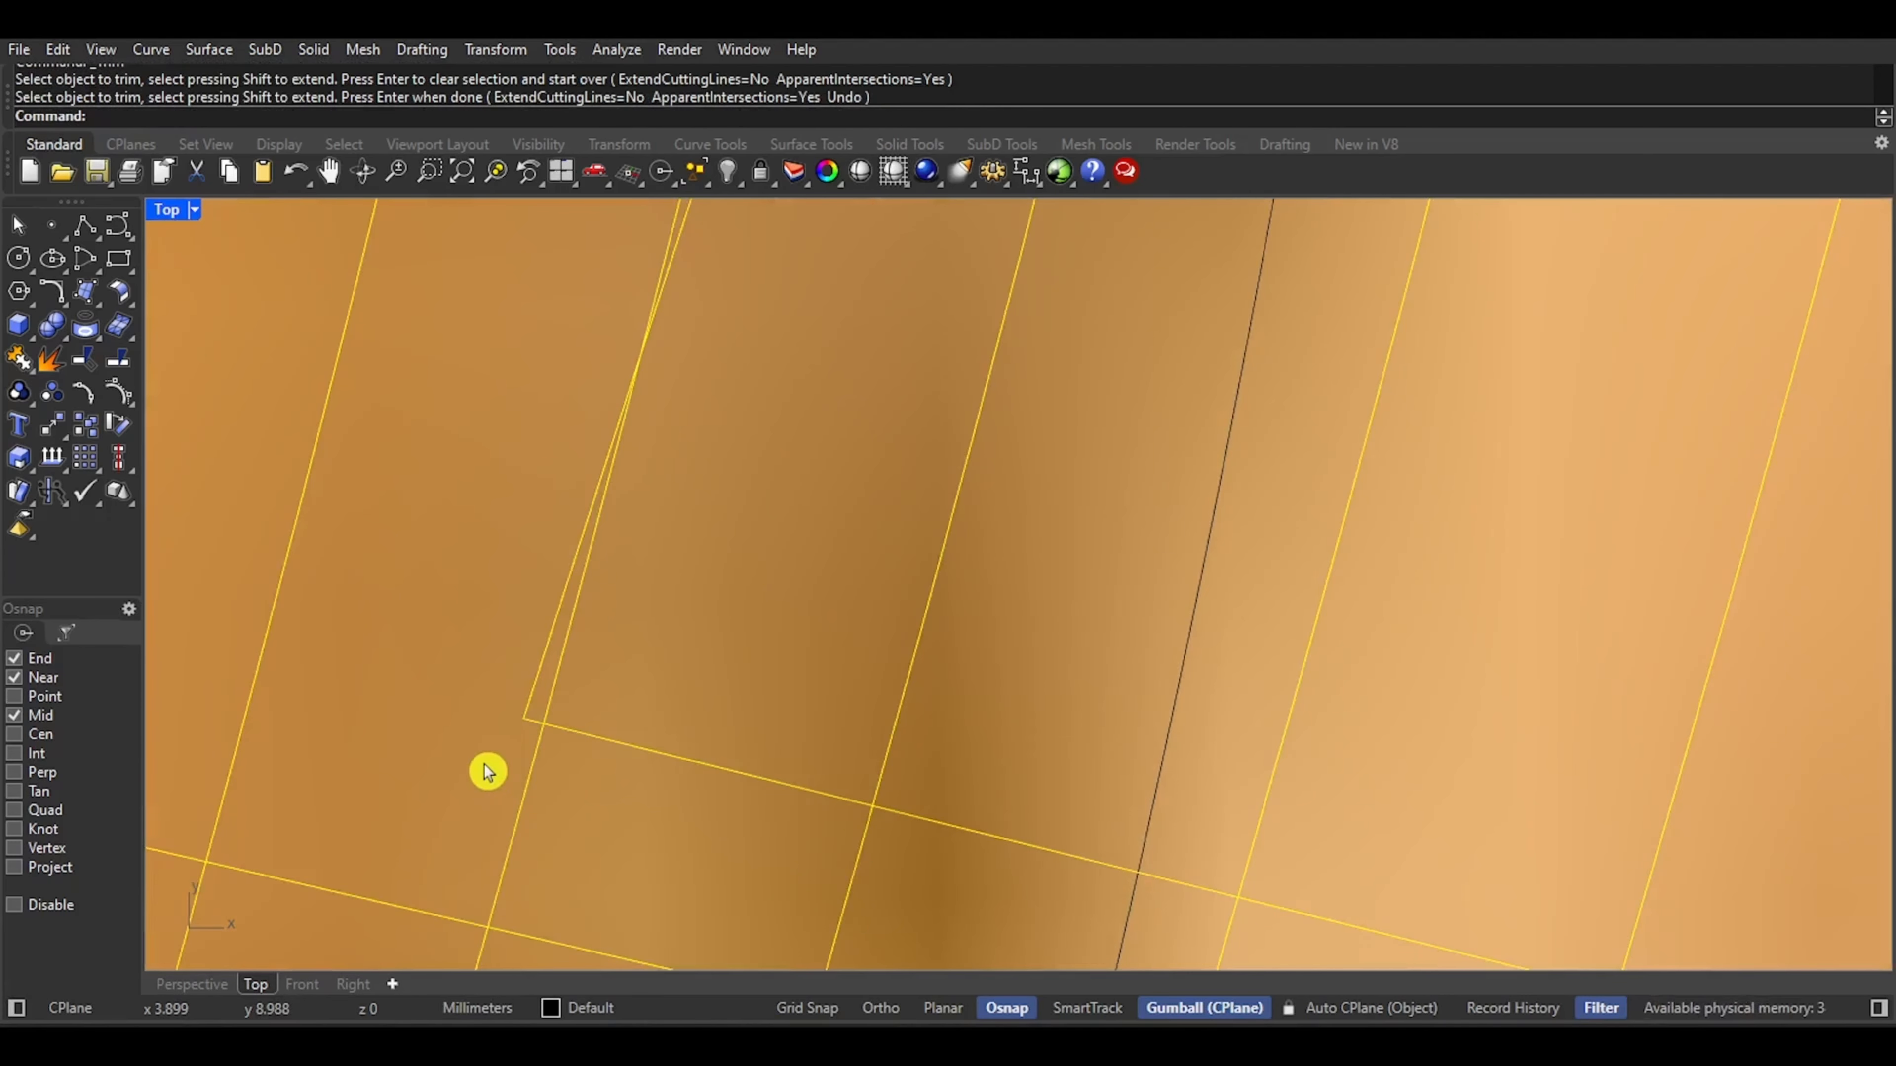
key("Return")
With history recording on, start a two-rail sweep using the right branch's outer and inner rails and the cross-section line at their lower ends
scroll(598, 722, "down", 2)
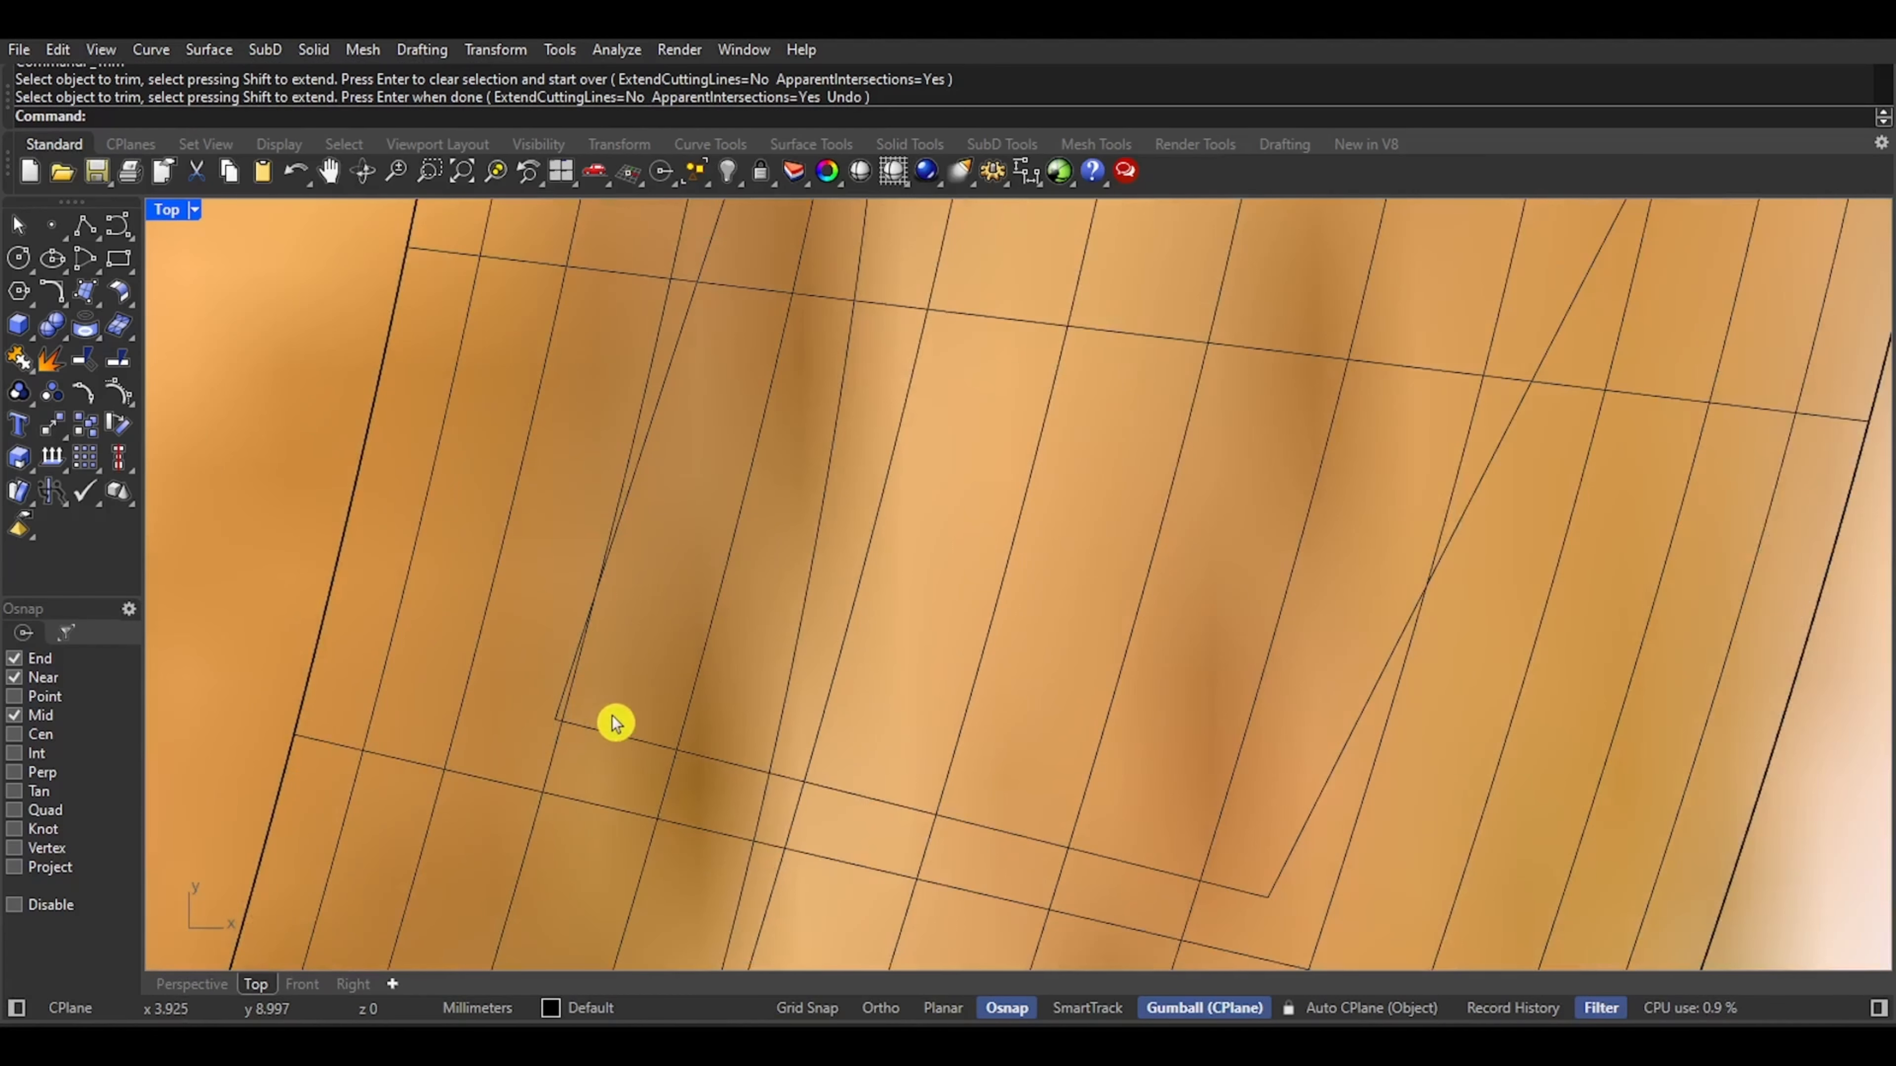
right_click_drag(615, 723, 652, 669)
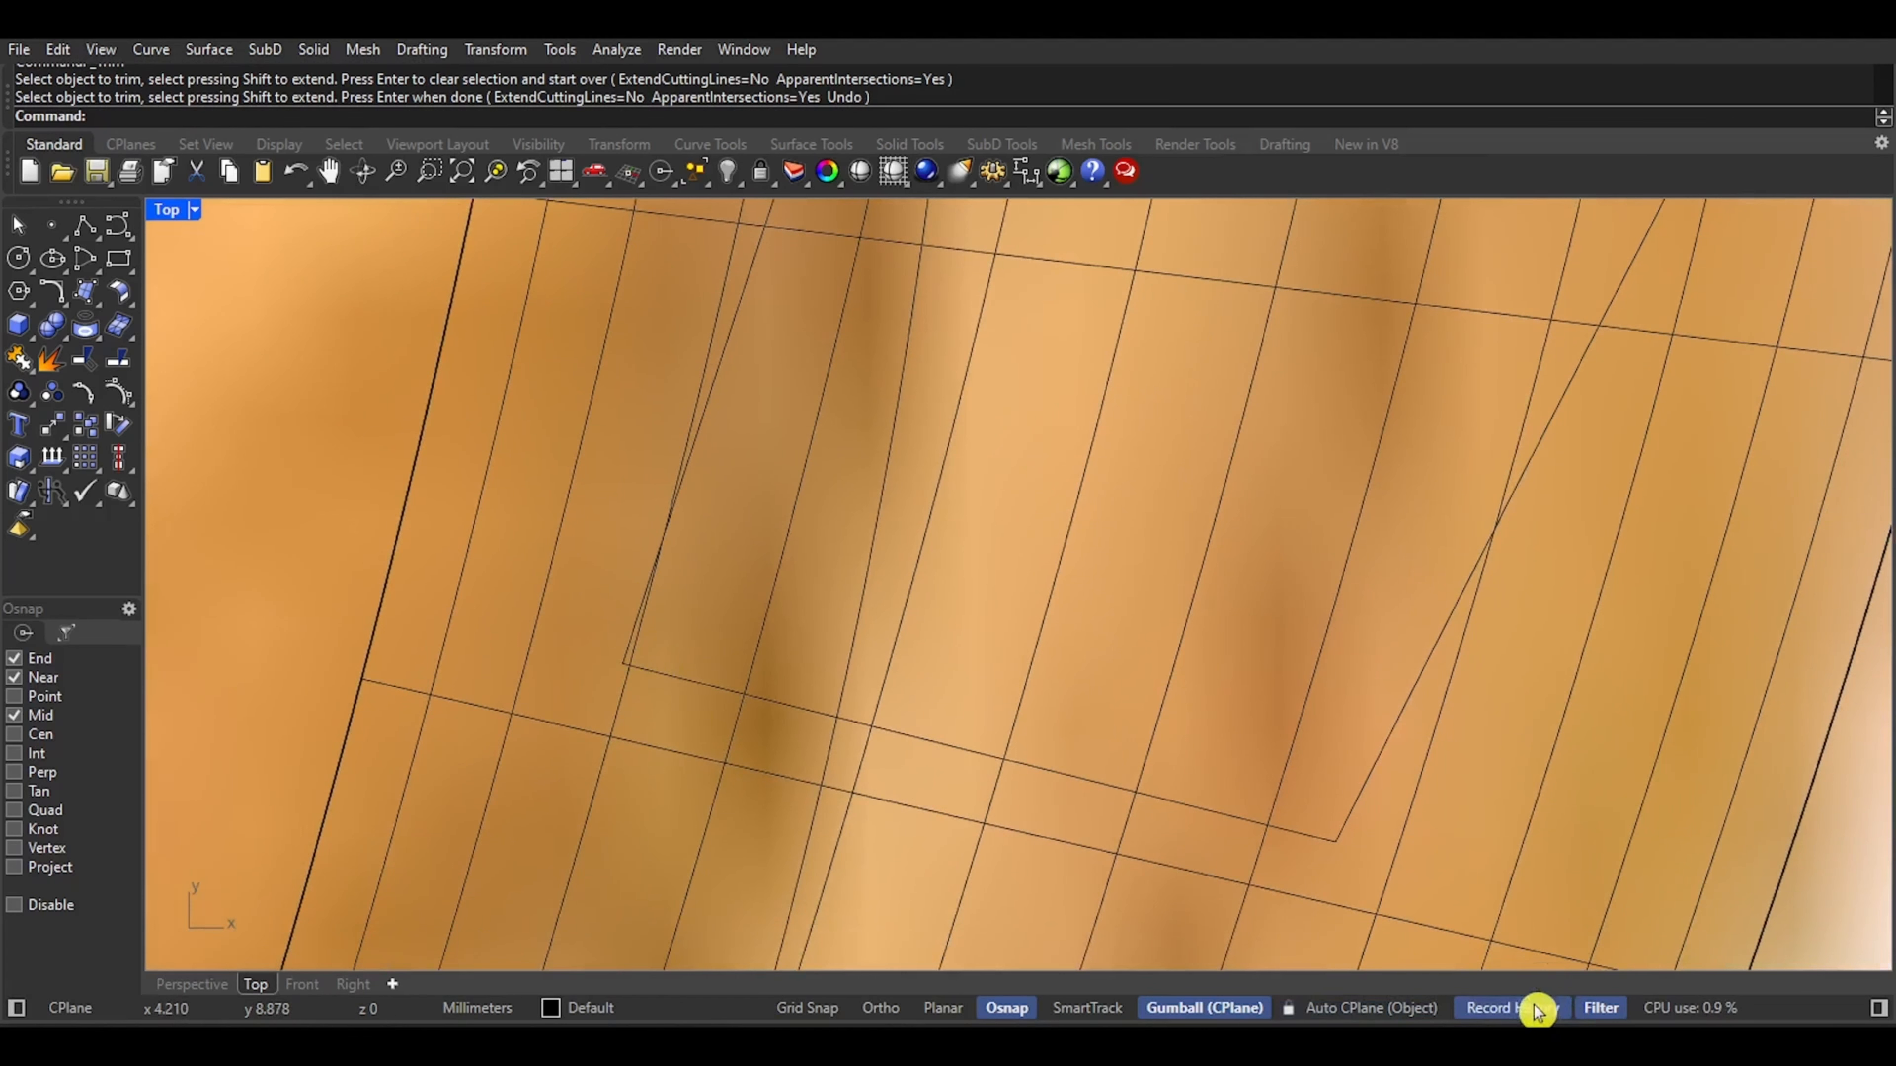
left_click(208, 50)
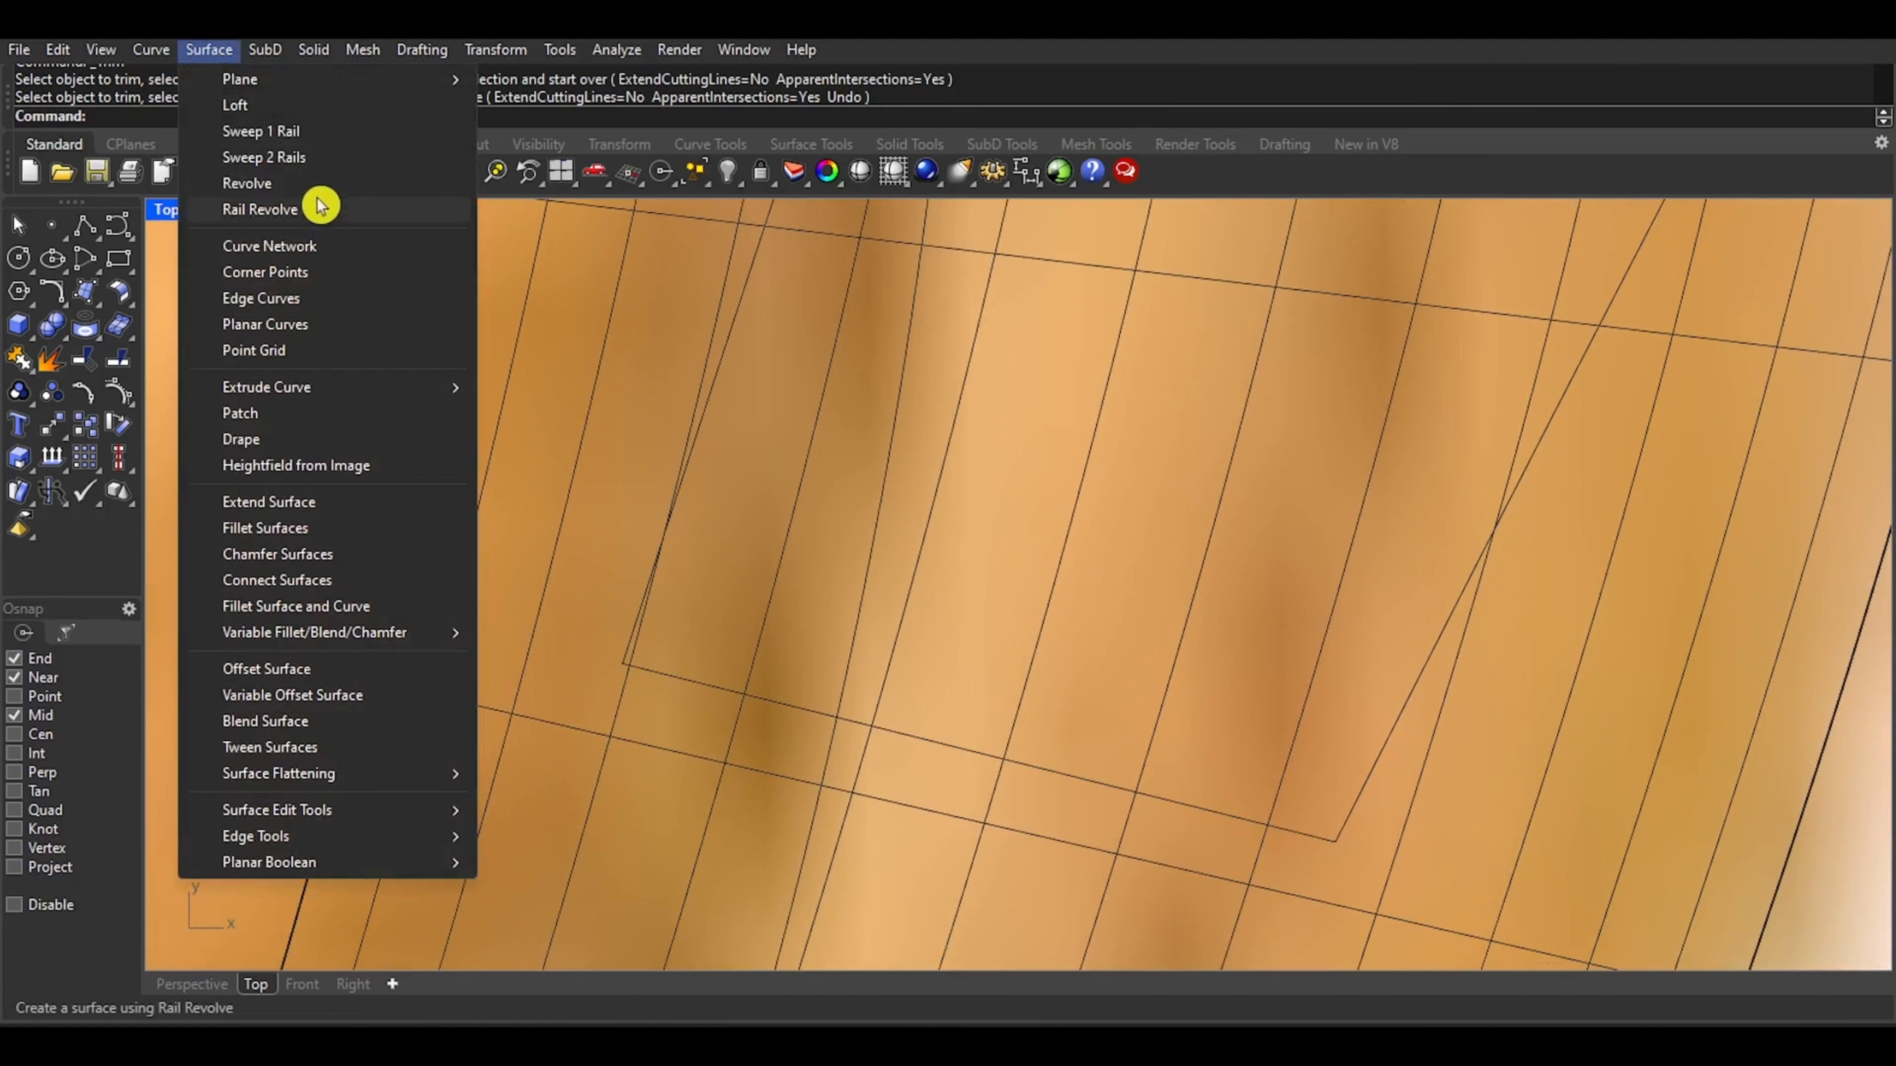
left_click(304, 157)
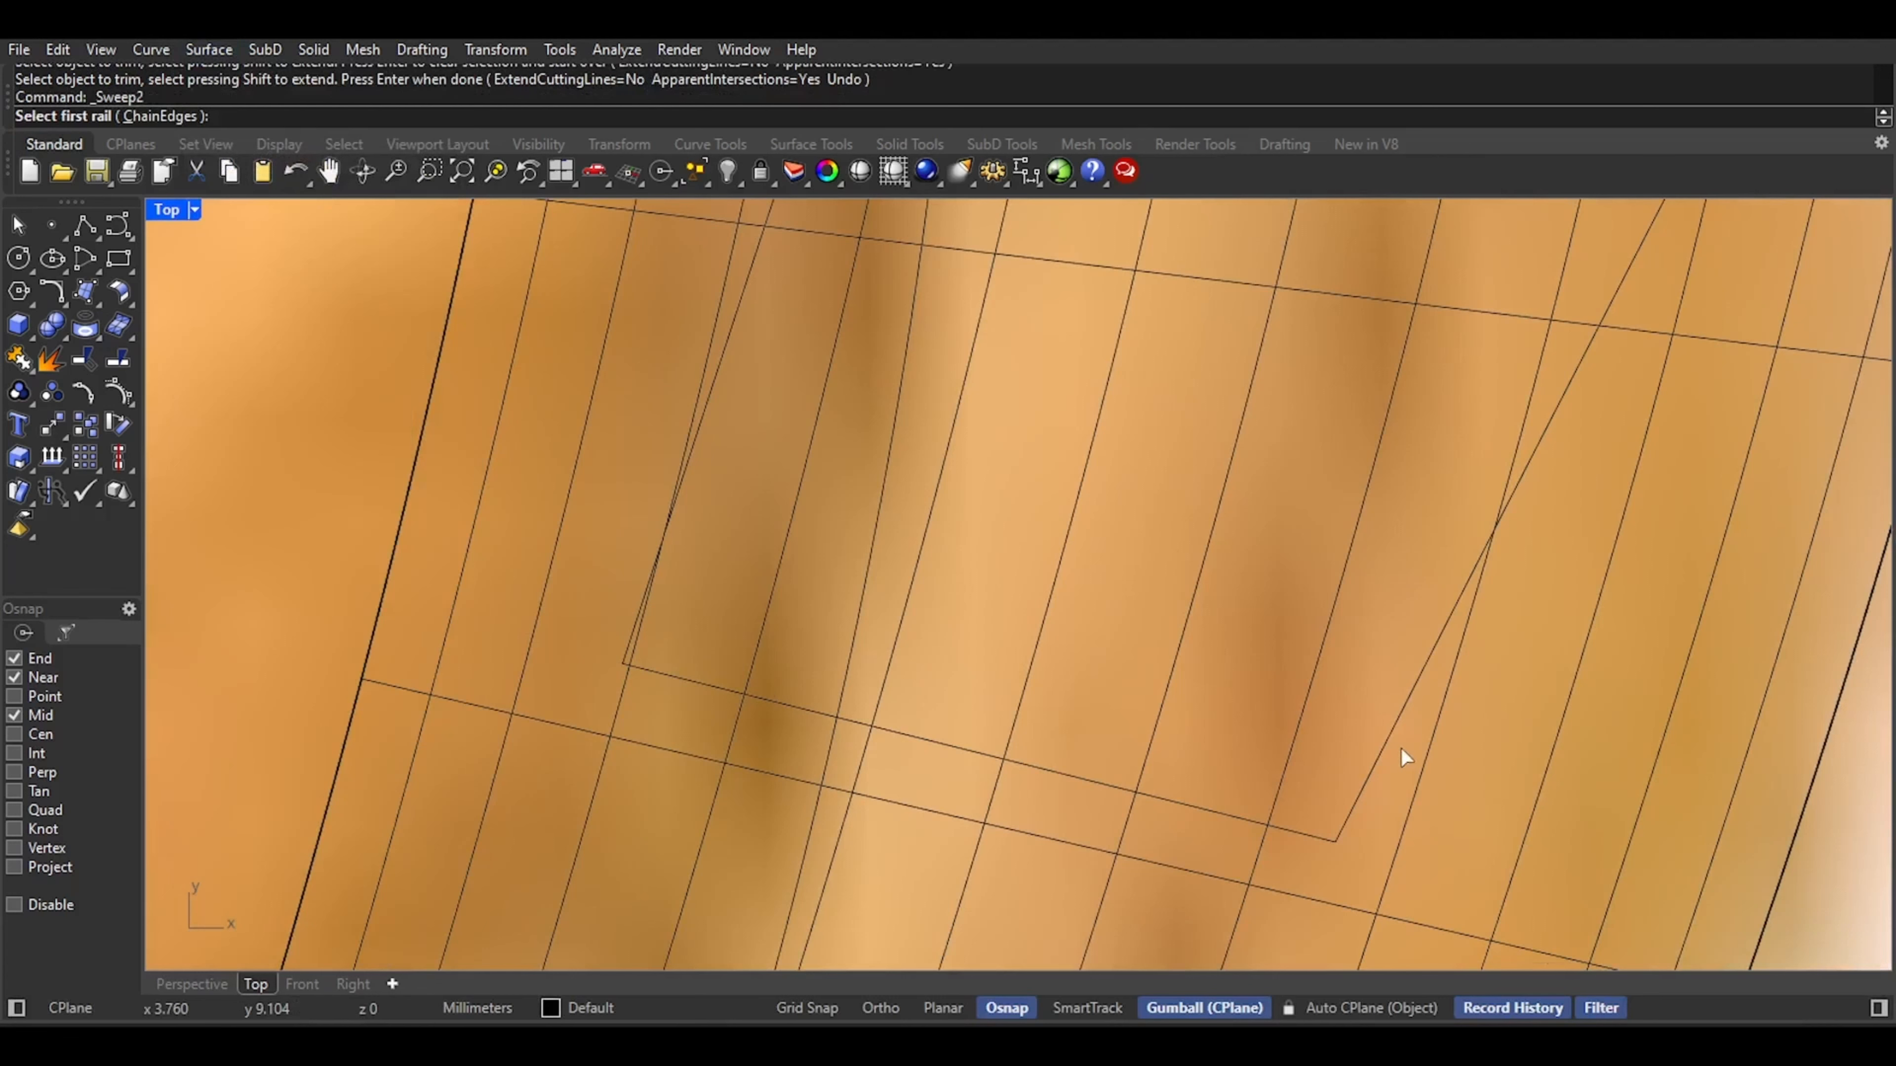
left_click(1384, 747)
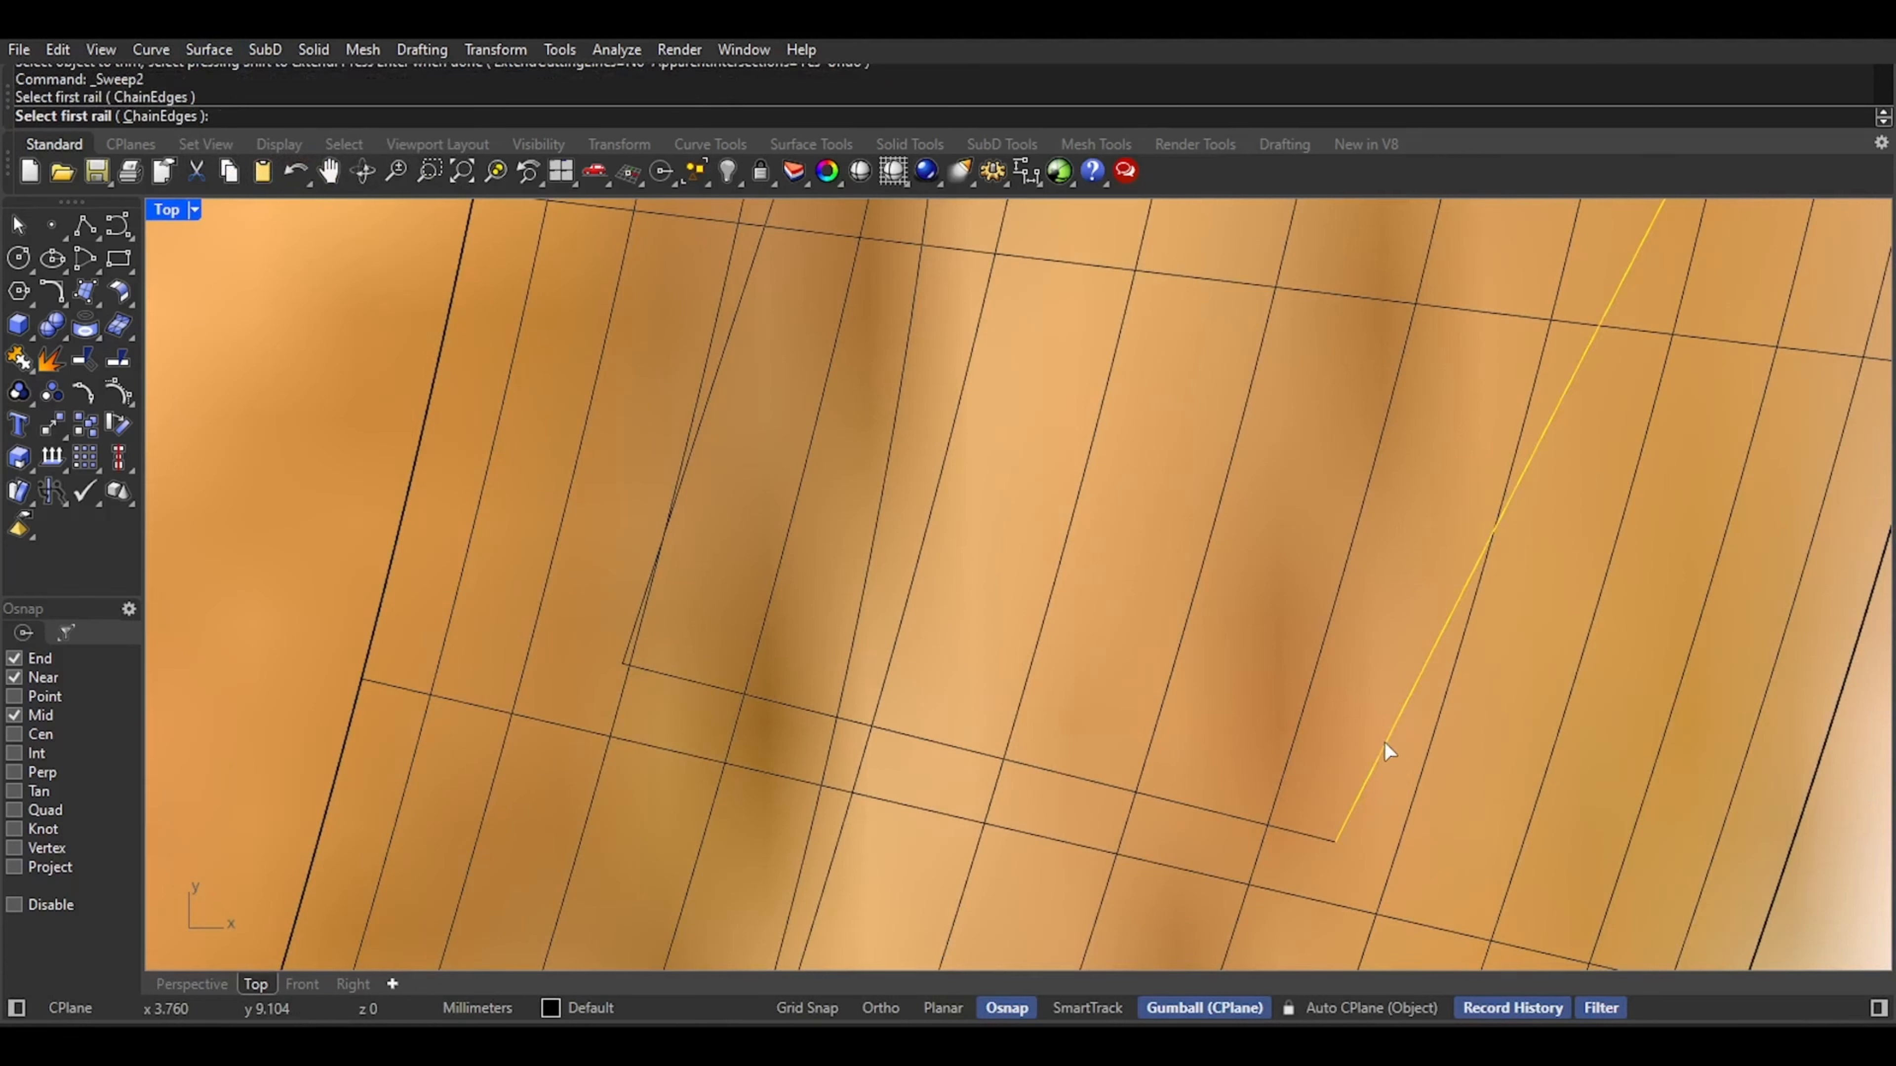
left_click(713, 403)
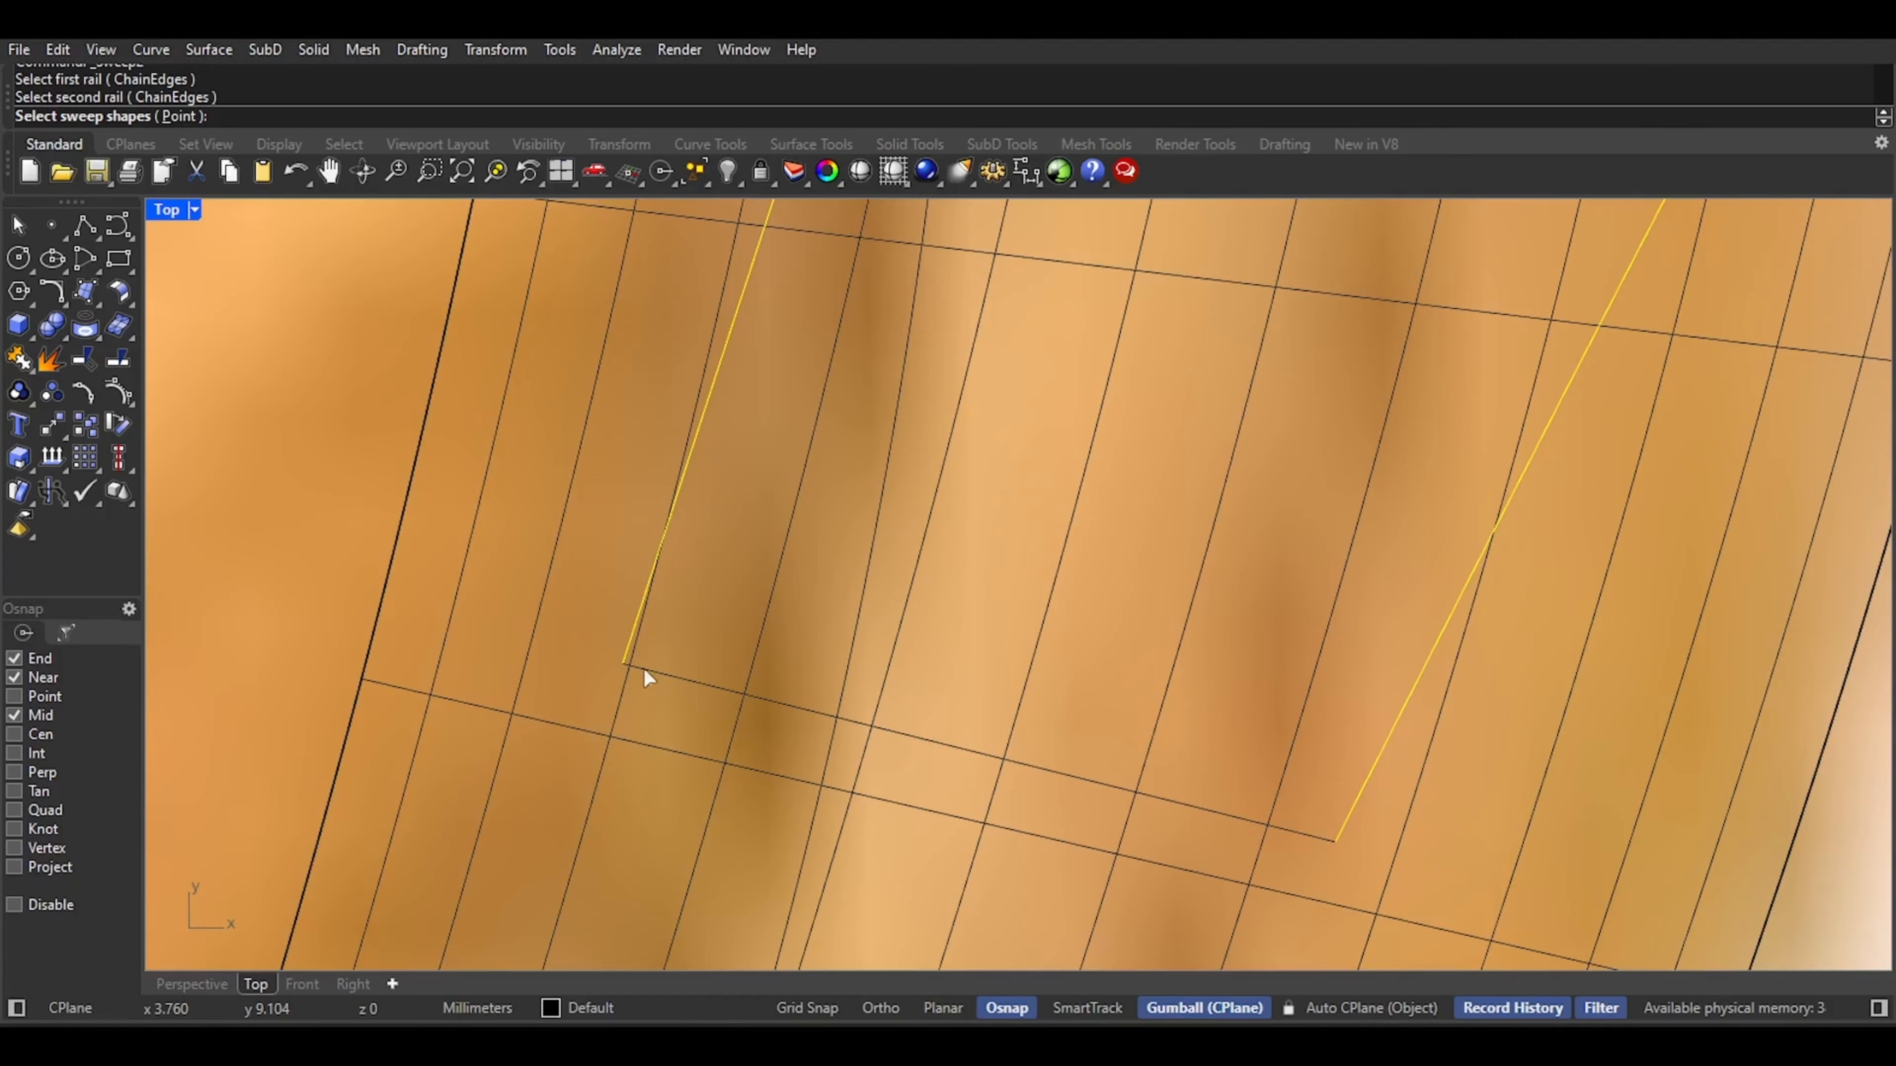
left_click(682, 689)
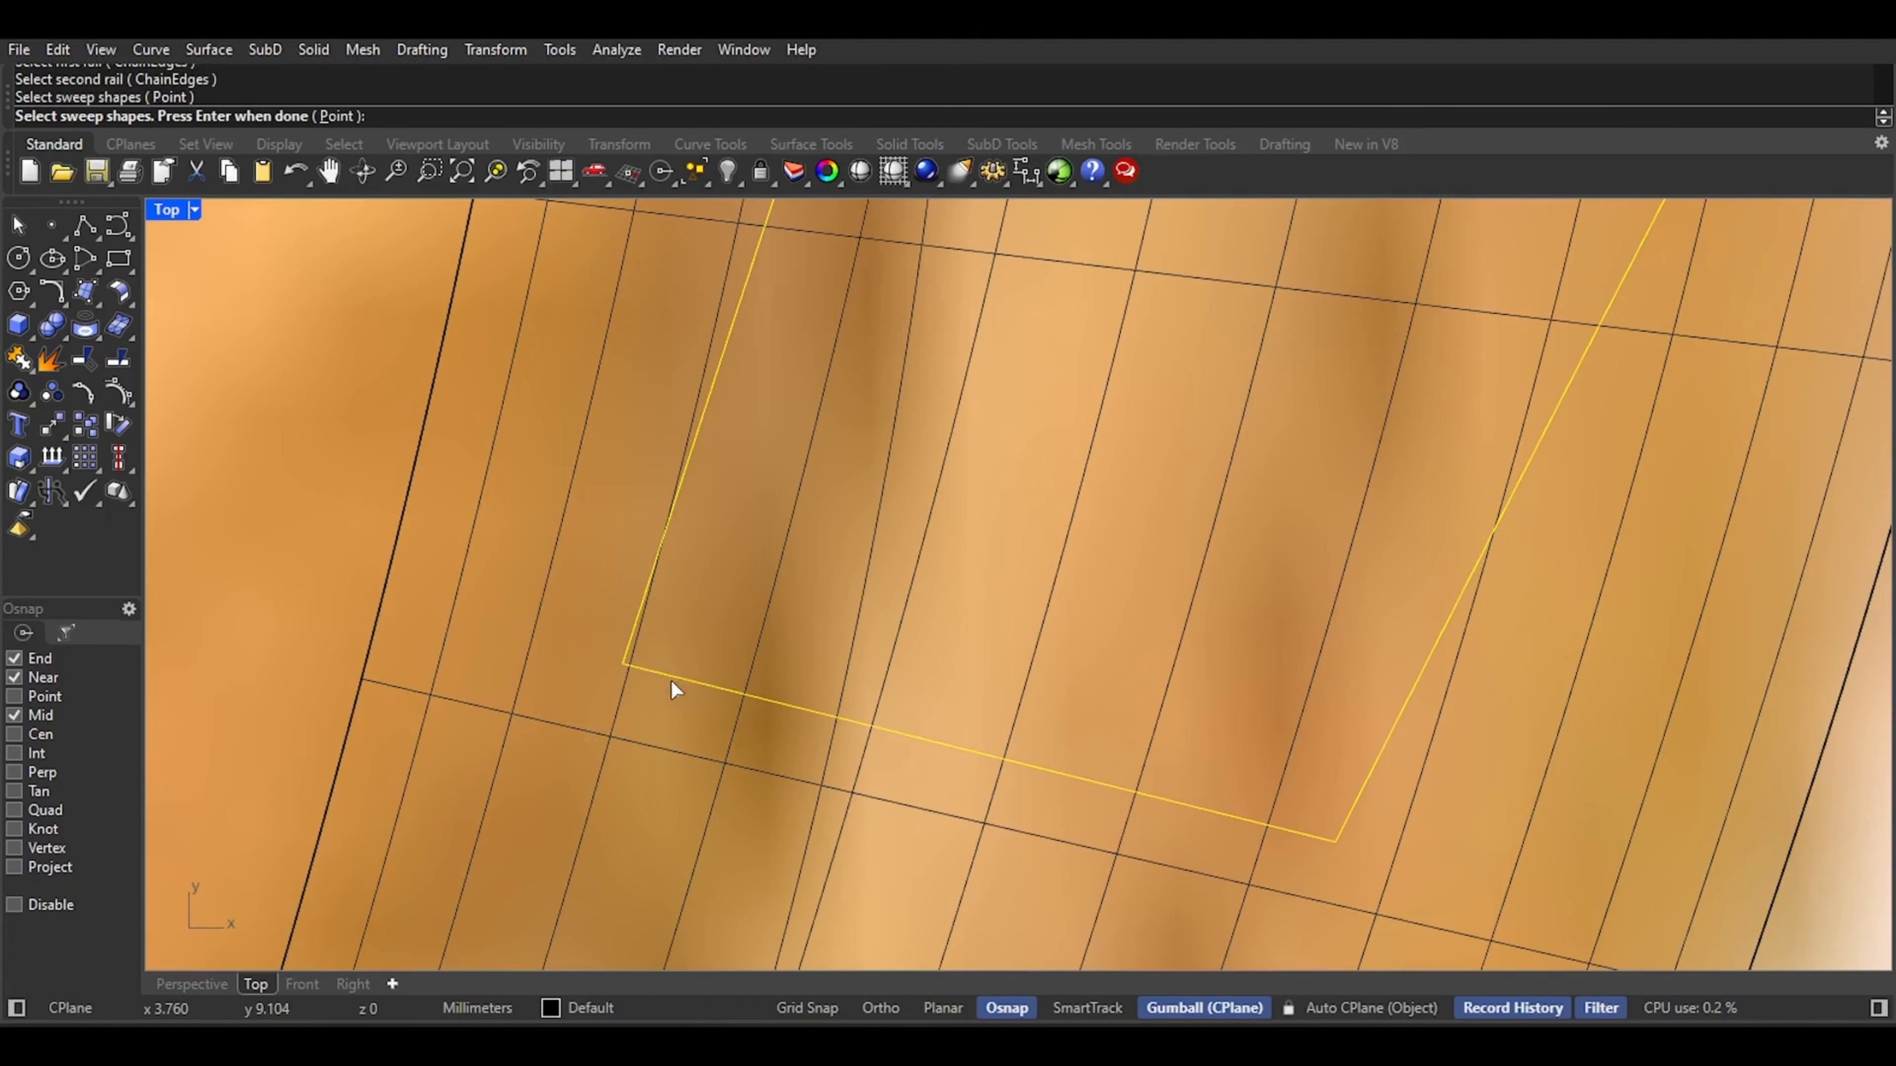
left_click(191, 984)
scroll(814, 751, "down", 2)
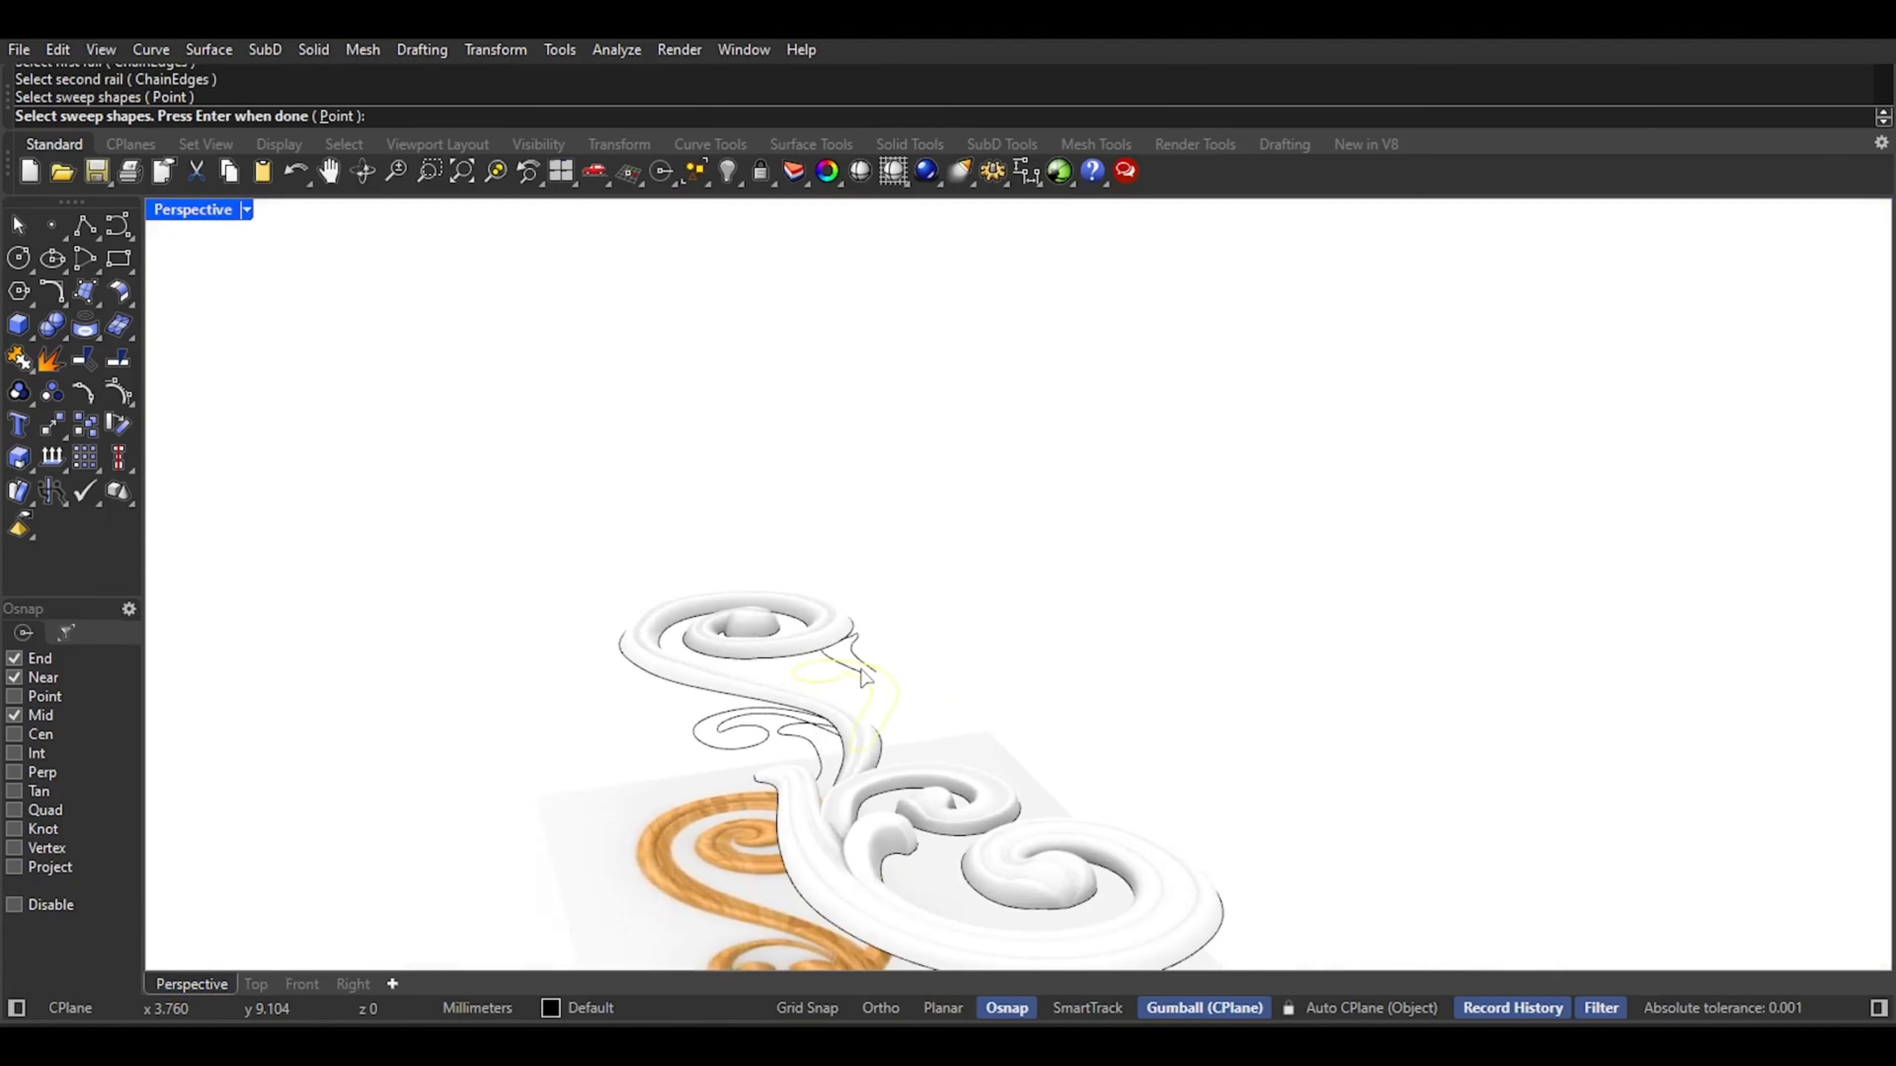
key("Return")
left_click(250, 984)
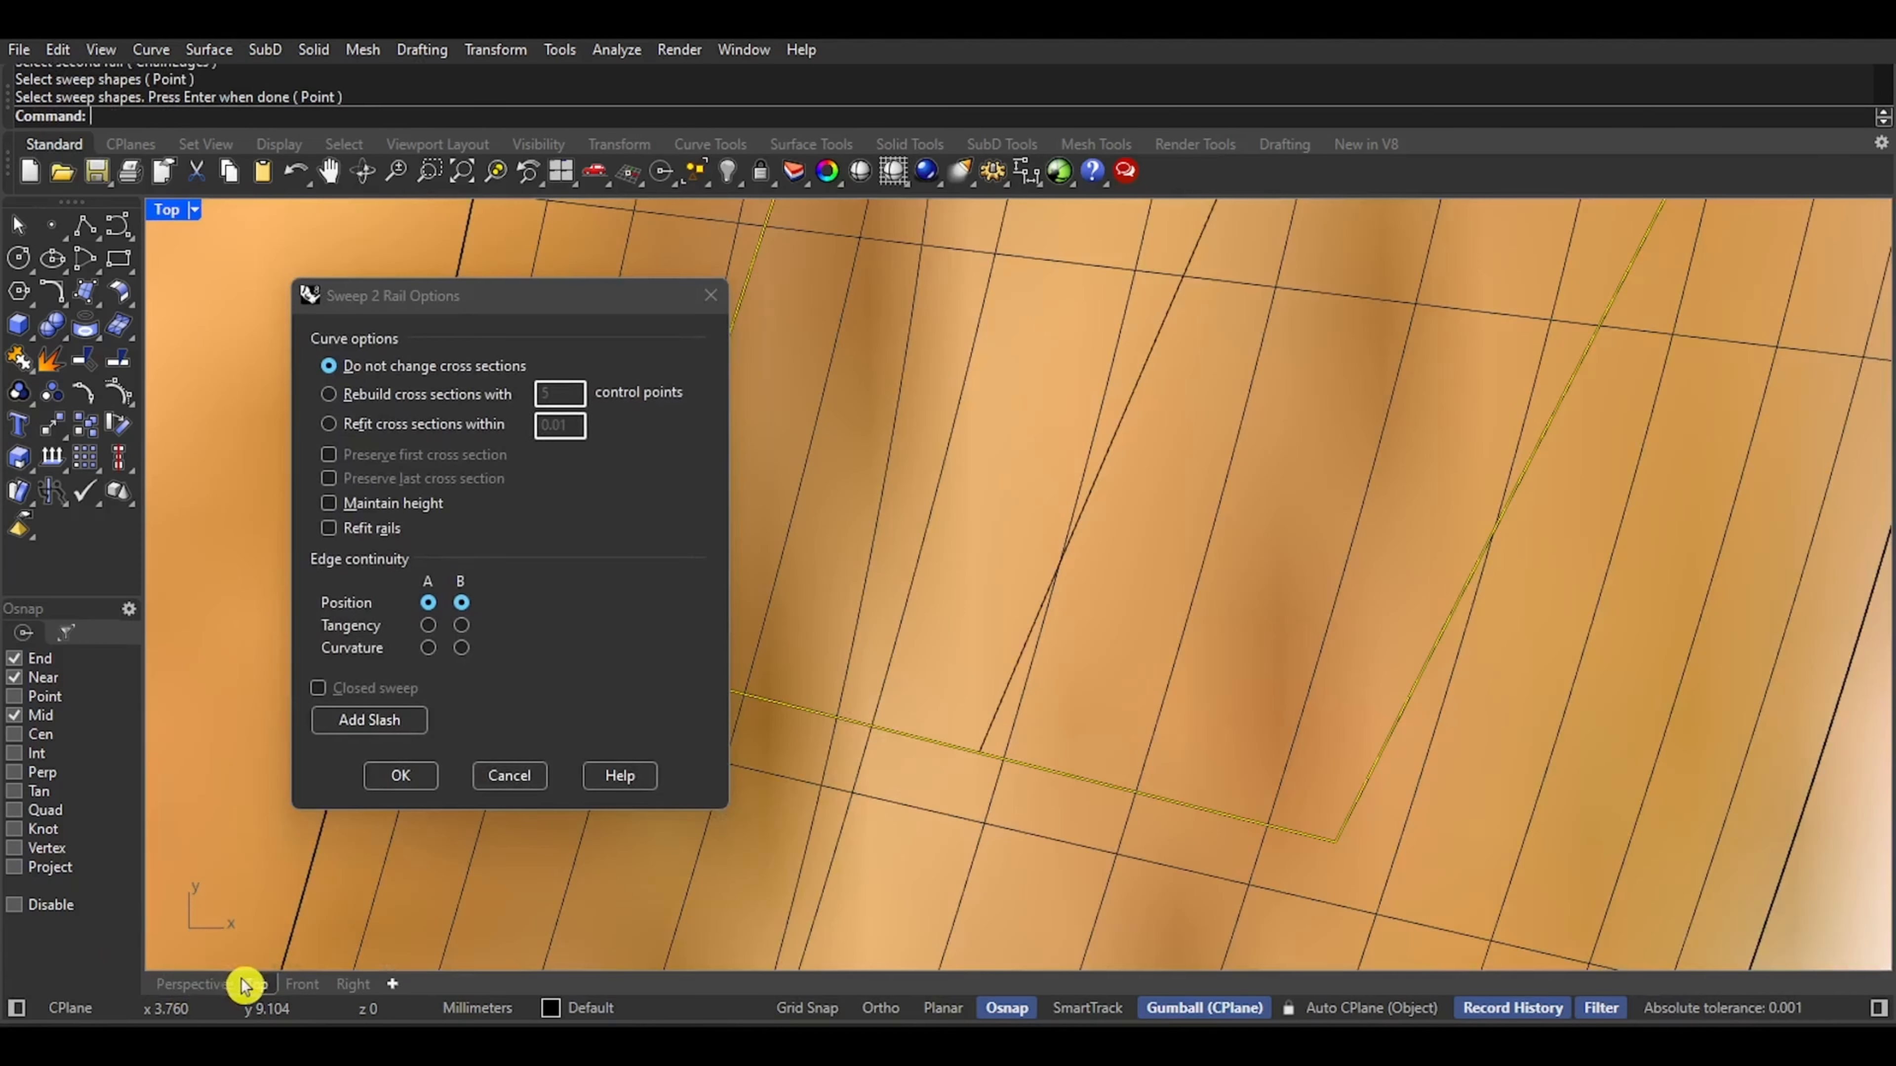
Add slashes between the two rails along the lower part of the right branch, where it overlaps the stem
left_click(402, 722)
scroll(1046, 612, "down", 3)
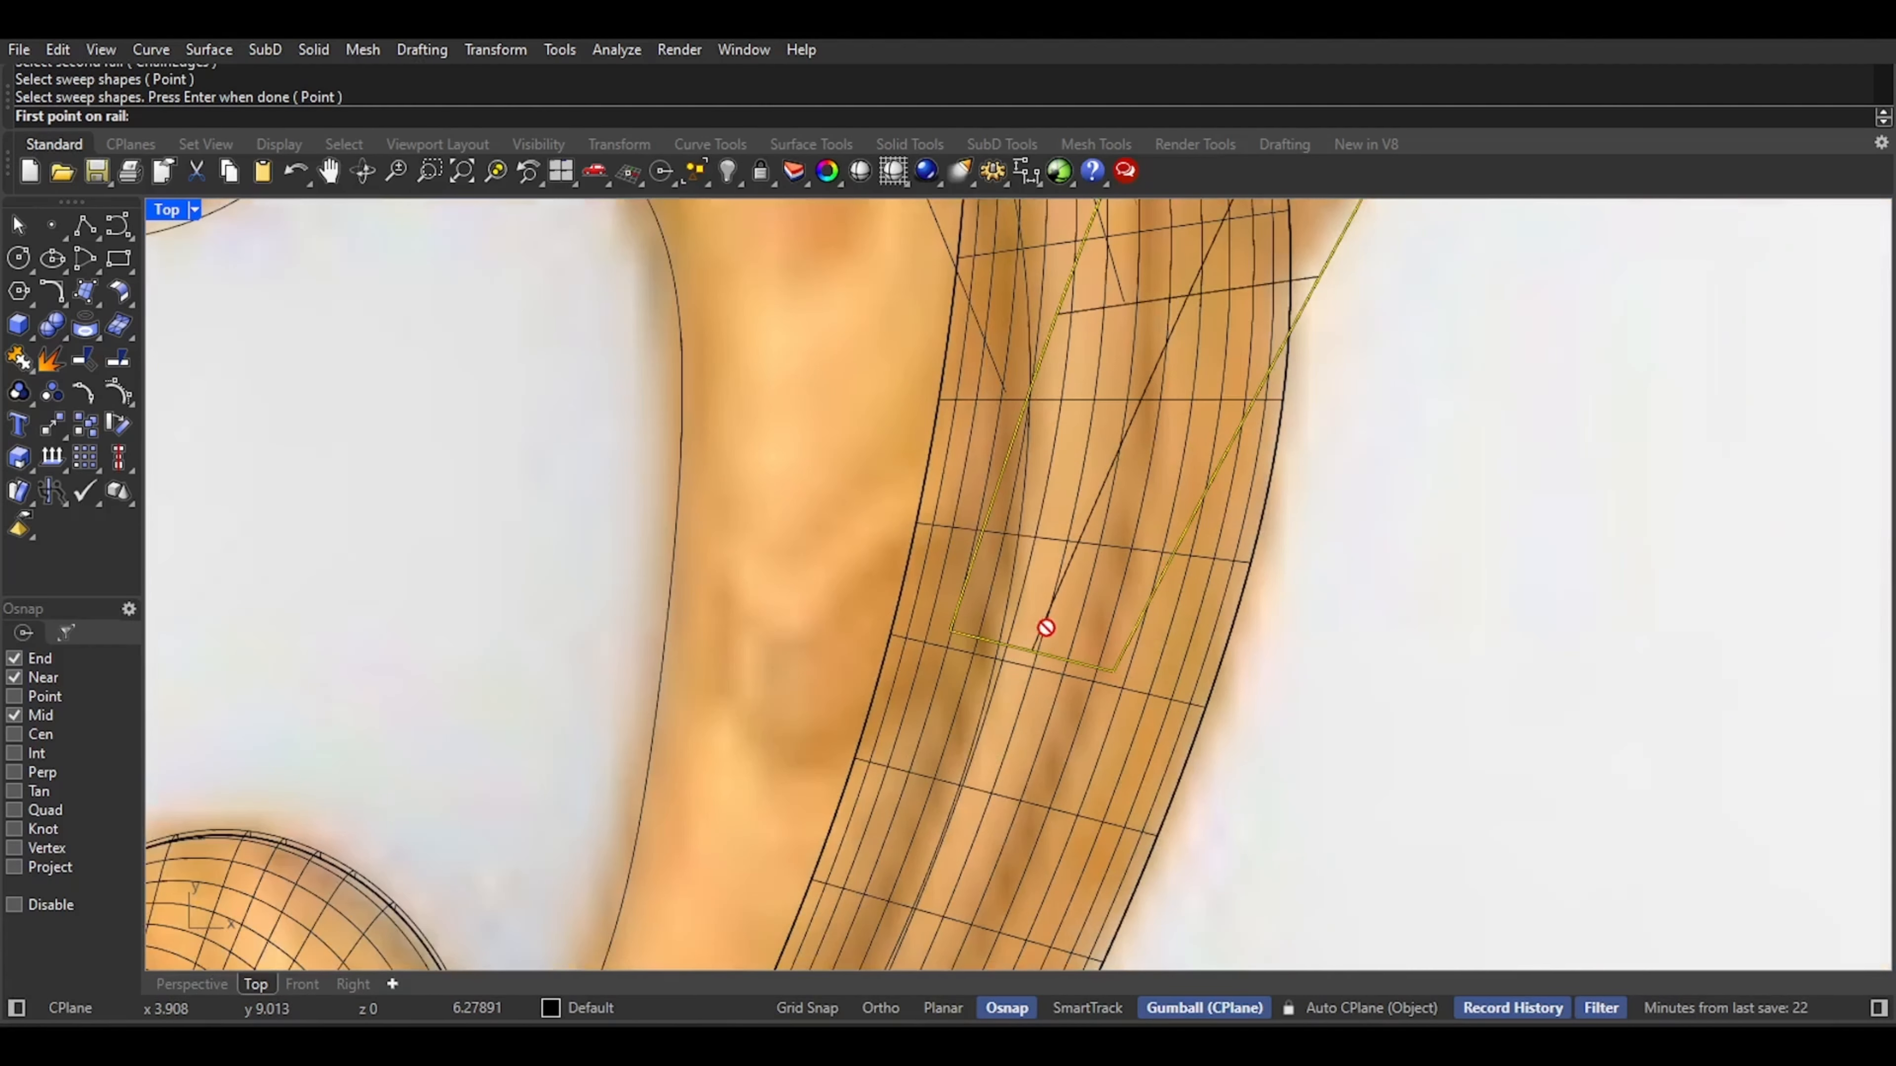
left_click(1003, 547)
left_click(1121, 556)
scroll(1124, 551, "up", 3)
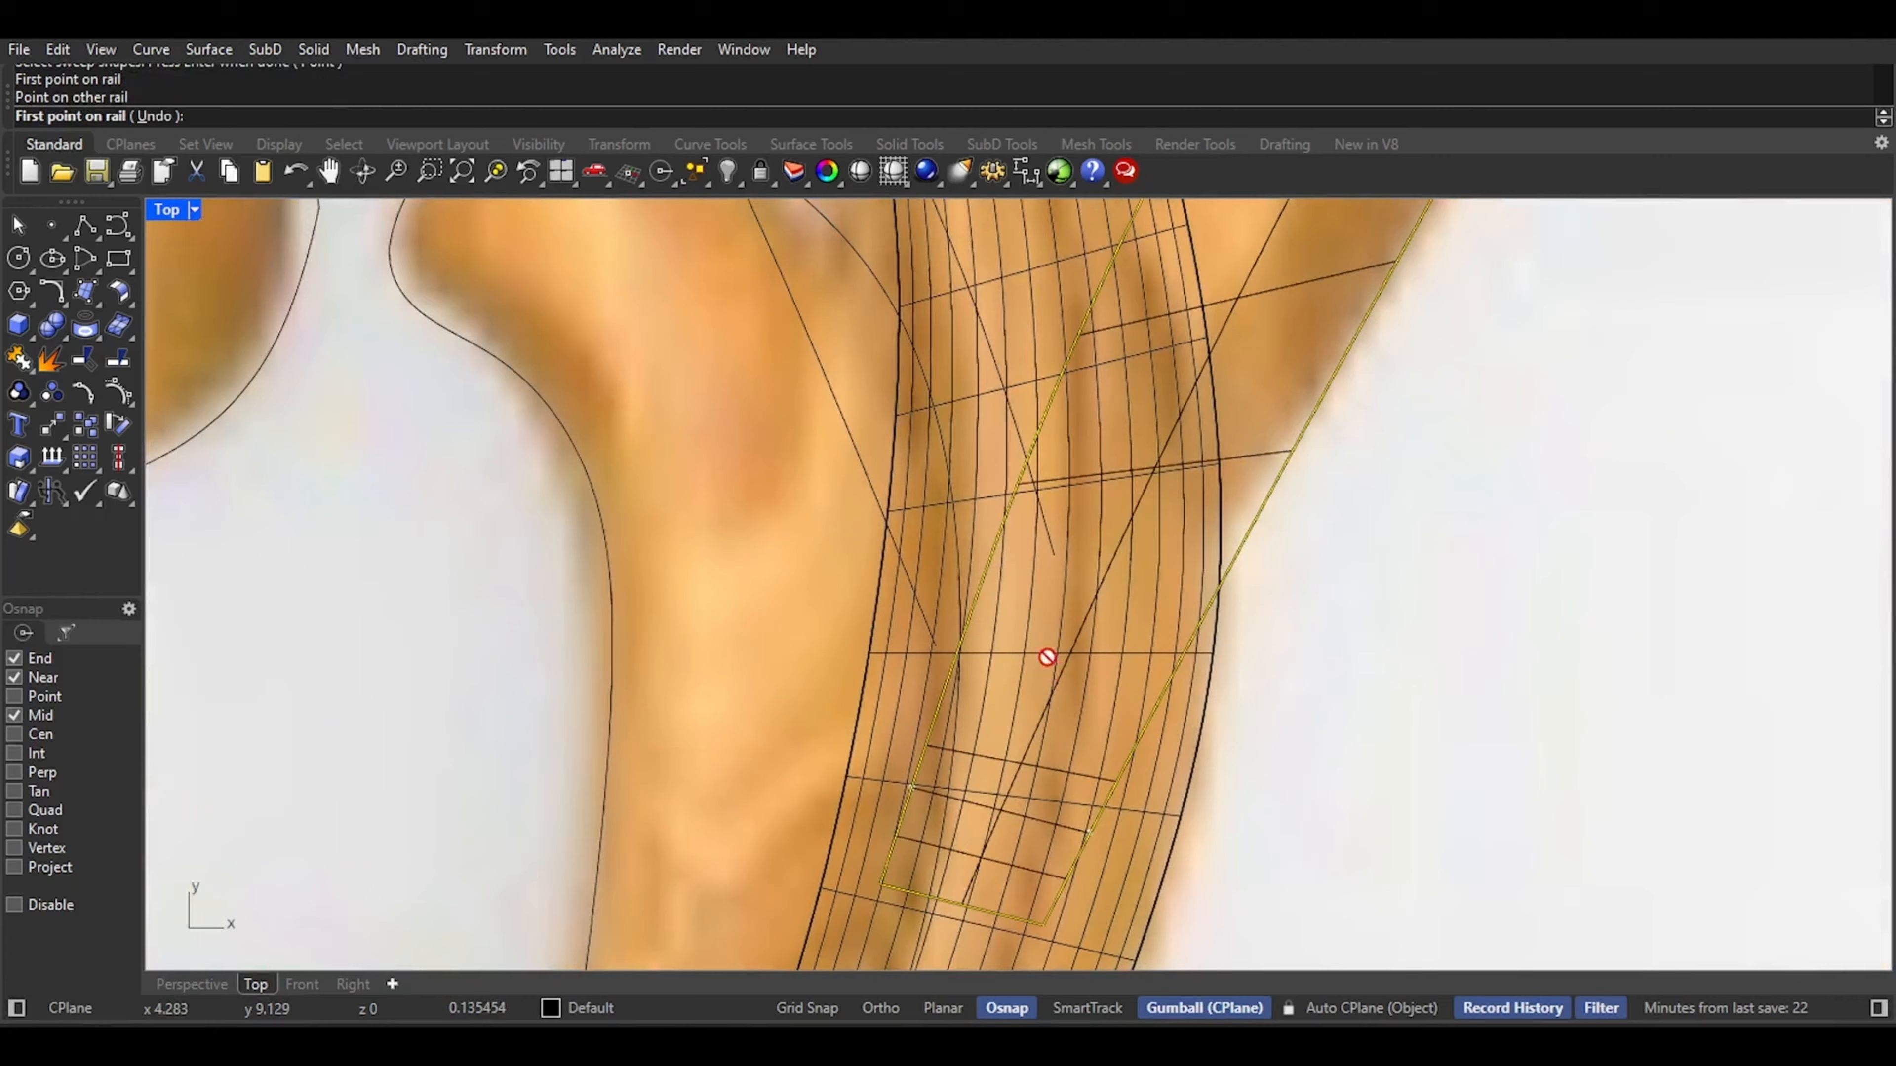
left_click(990, 561)
left_click(1189, 645)
right_click_drag(1178, 538, 1055, 824)
left_click(996, 532)
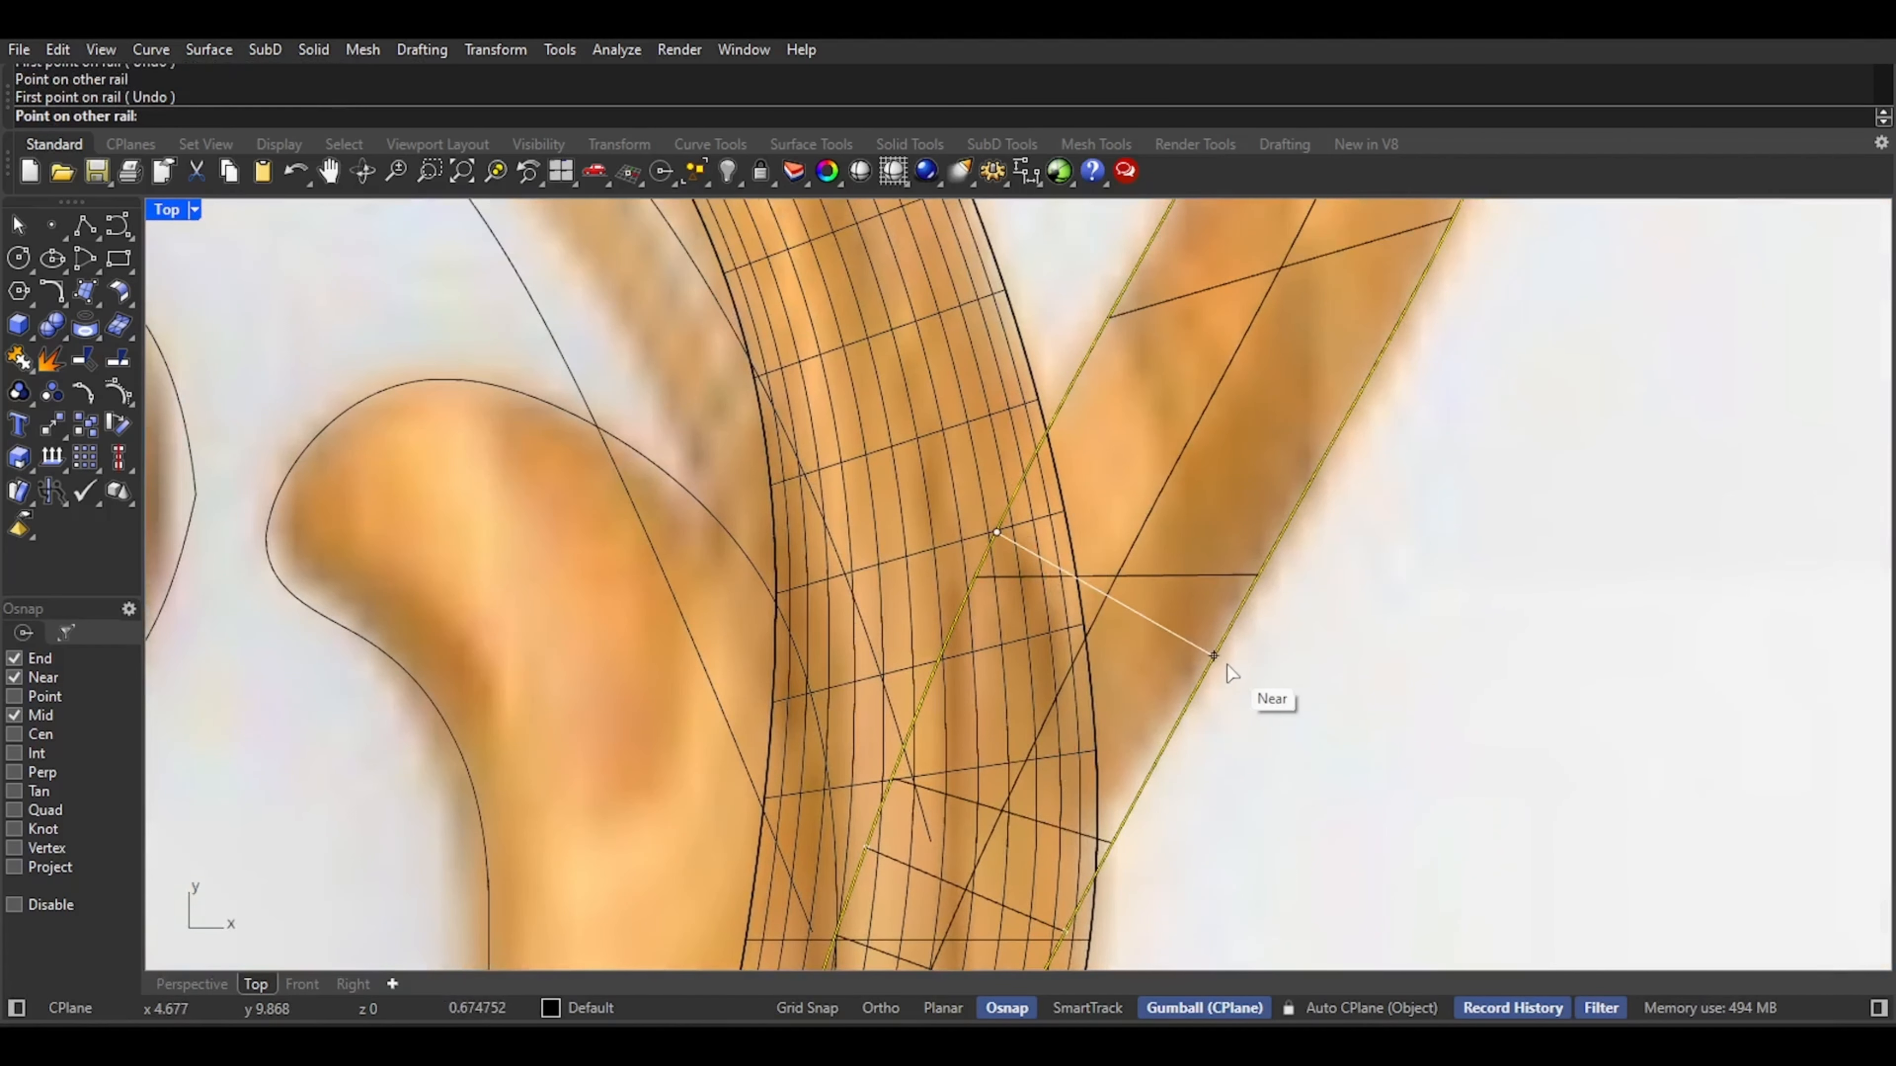
left_click(1216, 658)
Add more slashes across the right branch from above the stem junction up through its bend
scroll(1185, 687, "down", 8)
right_click_drag(1295, 597, 1185, 810)
left_click(1079, 665)
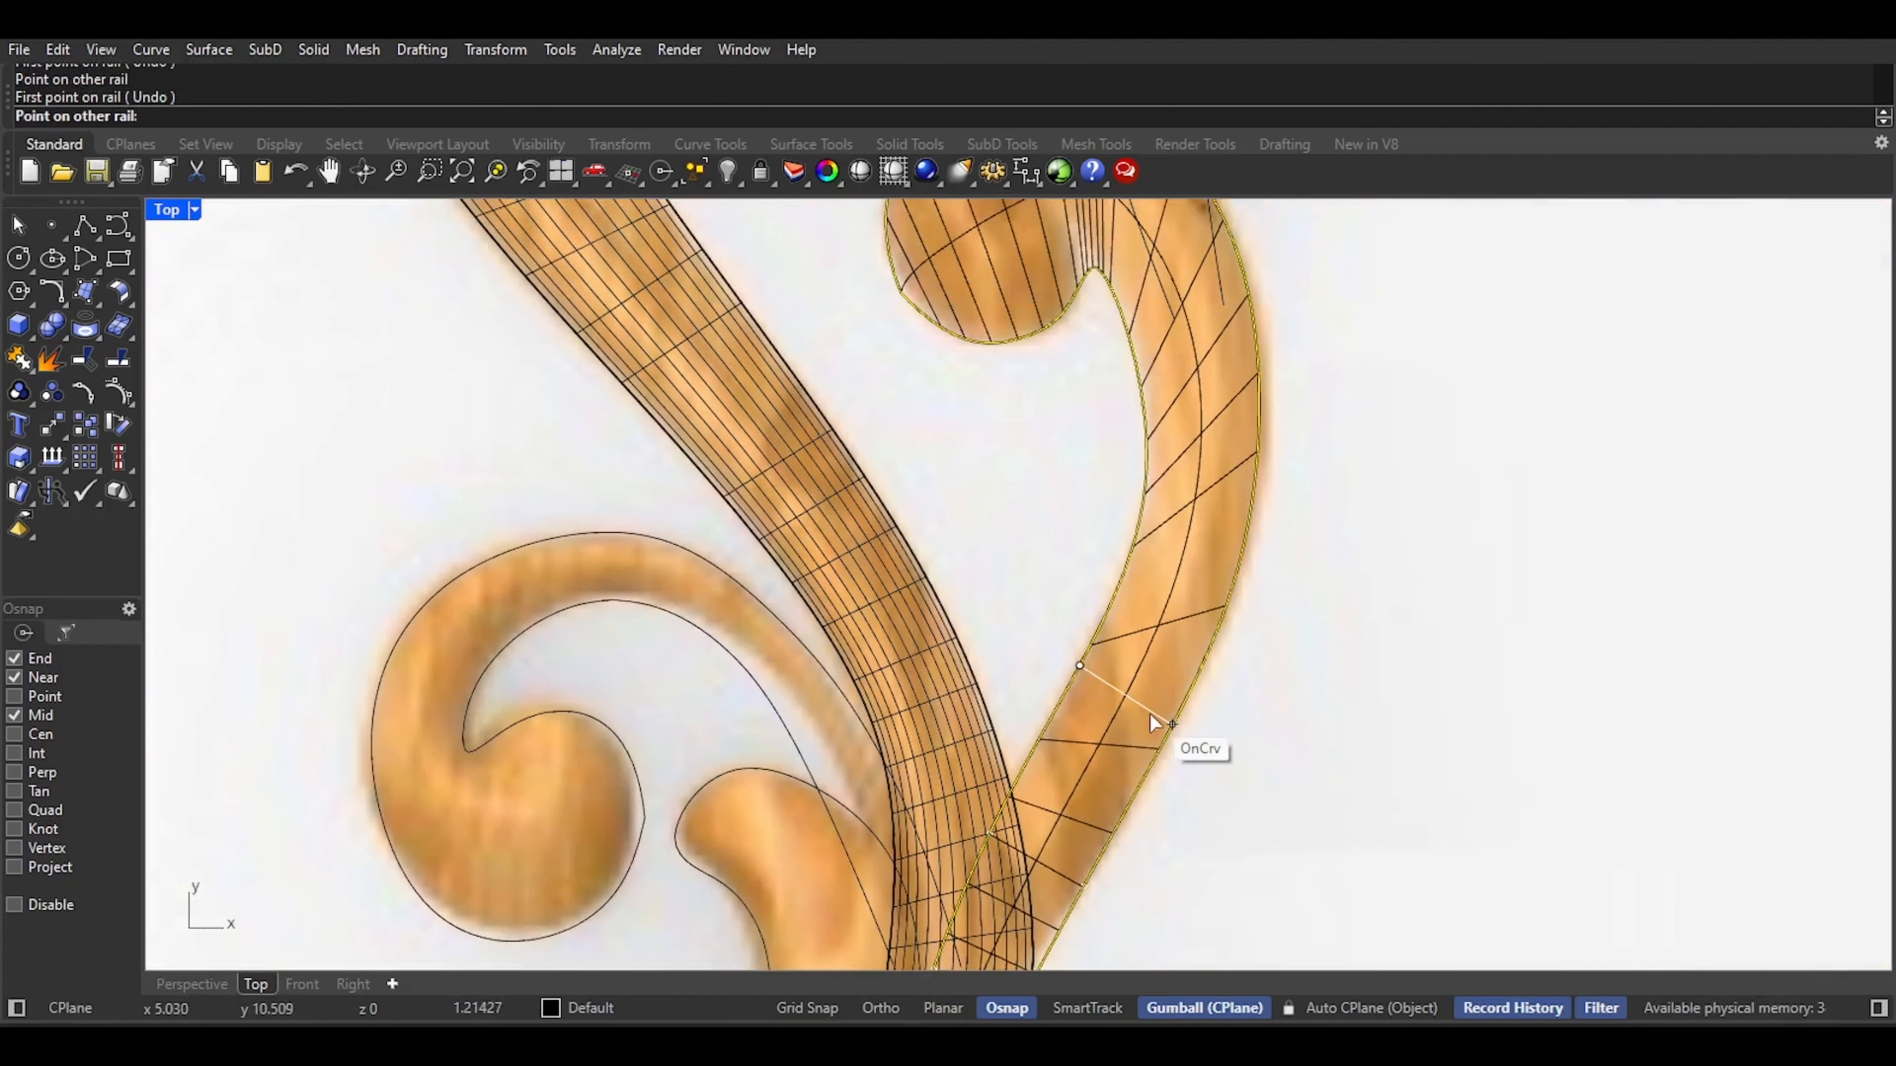
left_click(1151, 722)
left_click(1157, 493)
left_click(1231, 471)
right_click_drag(1230, 470, 1172, 631)
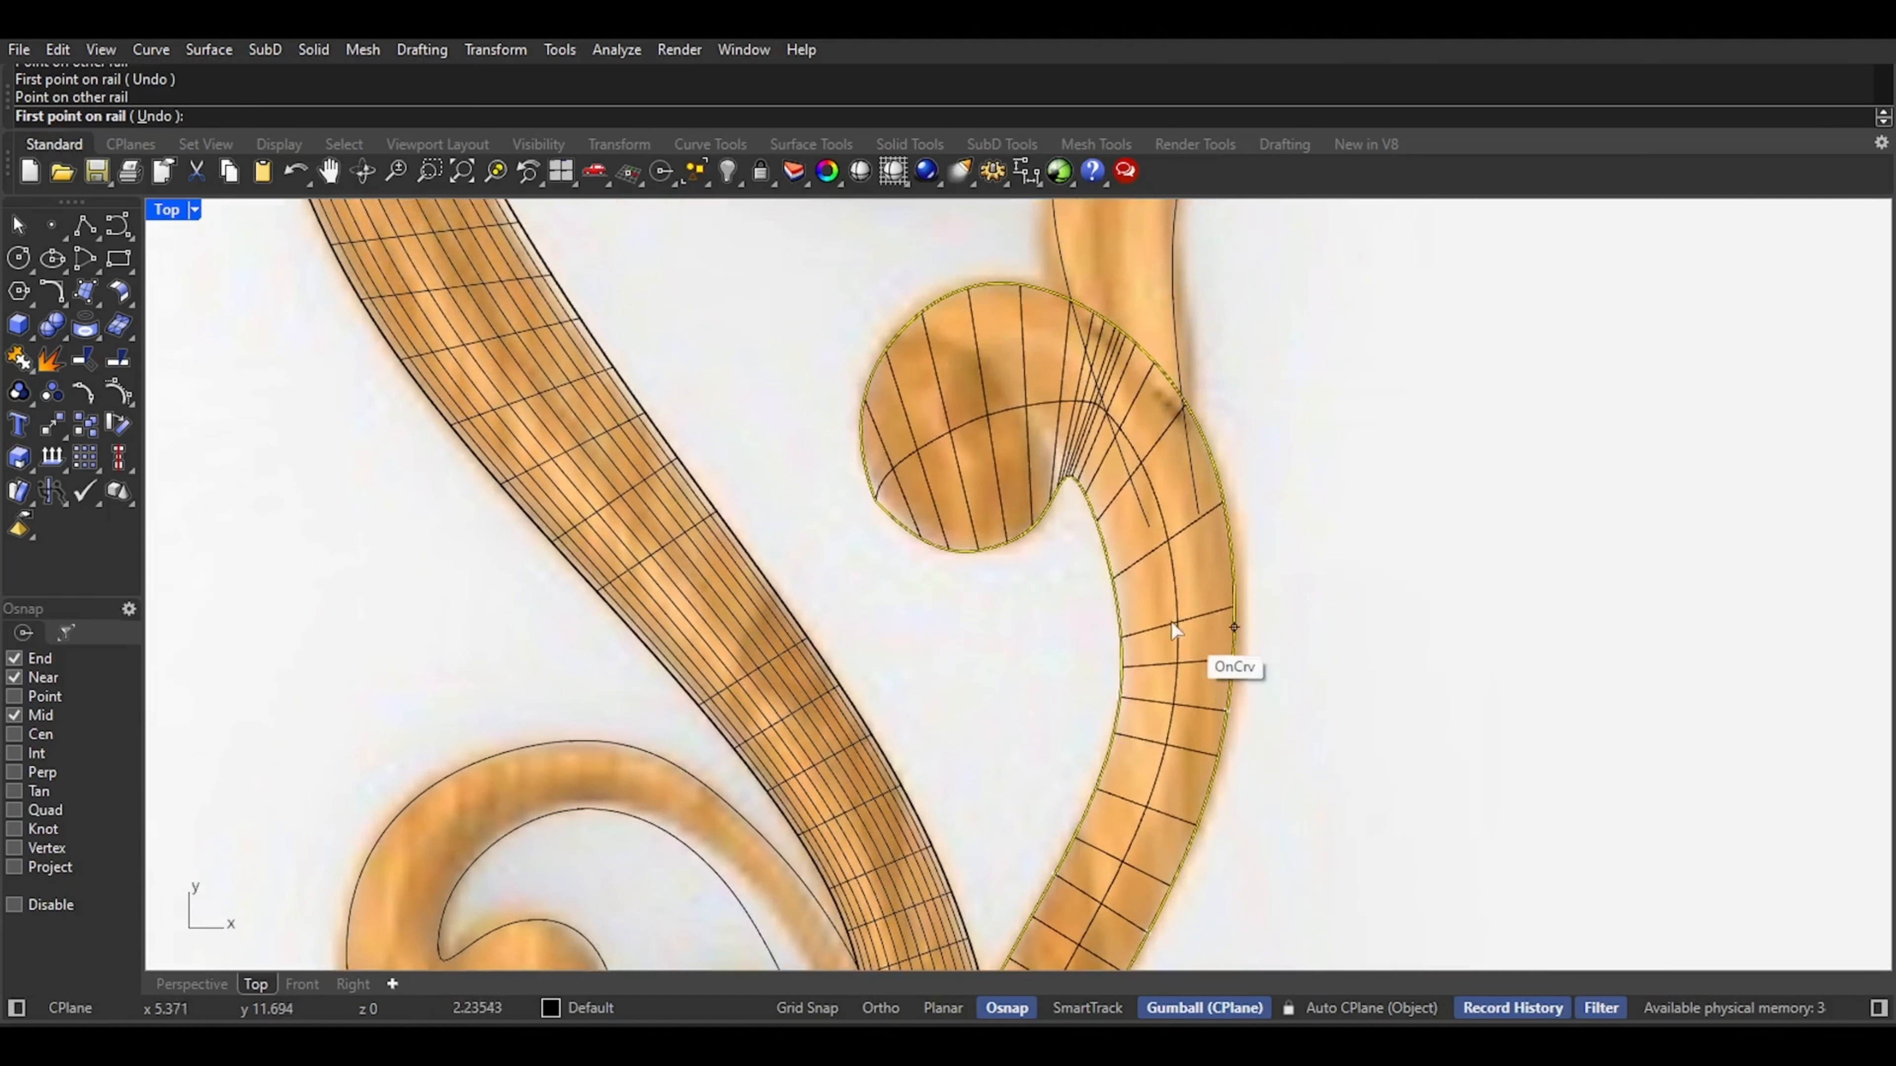
left_click(1117, 609)
left_click(1199, 589)
scroll(1128, 493, "up", 8)
left_click(1095, 595)
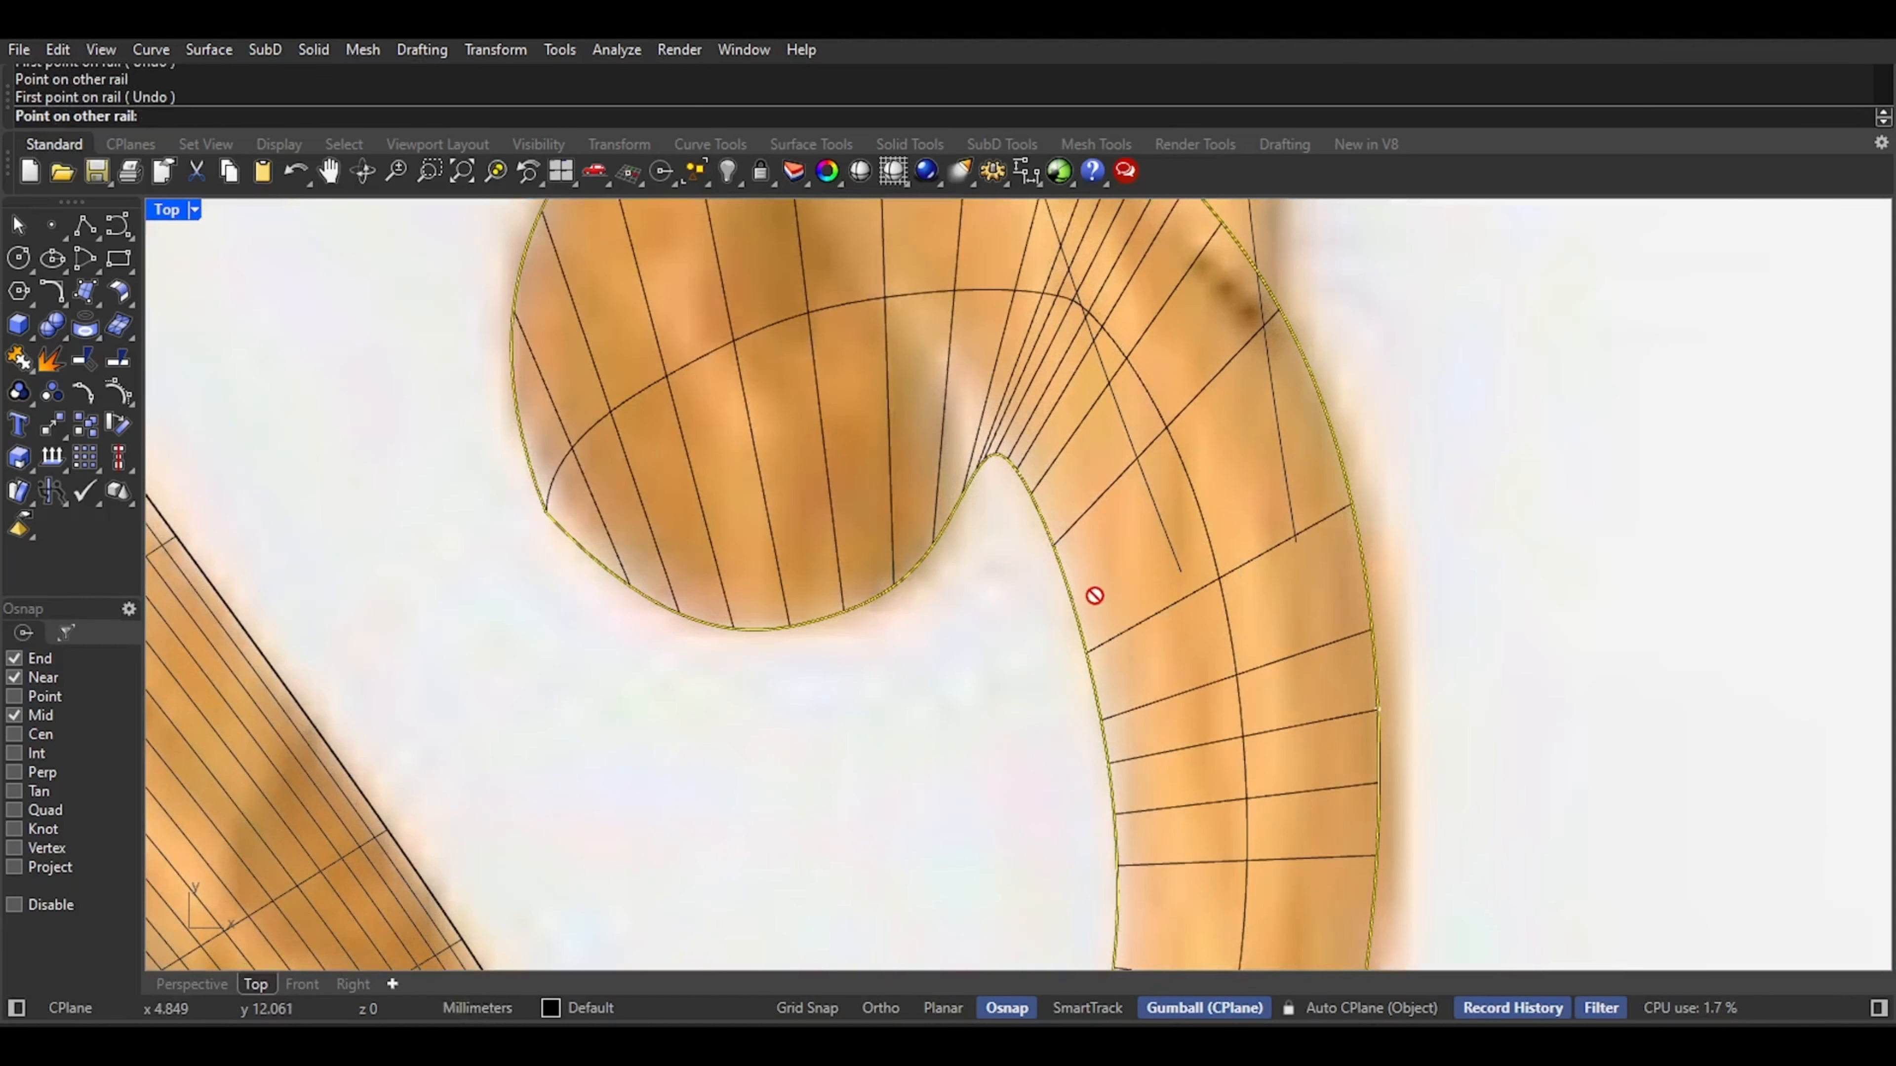
left_click(1268, 457)
left_click(1105, 537)
left_click(1271, 358)
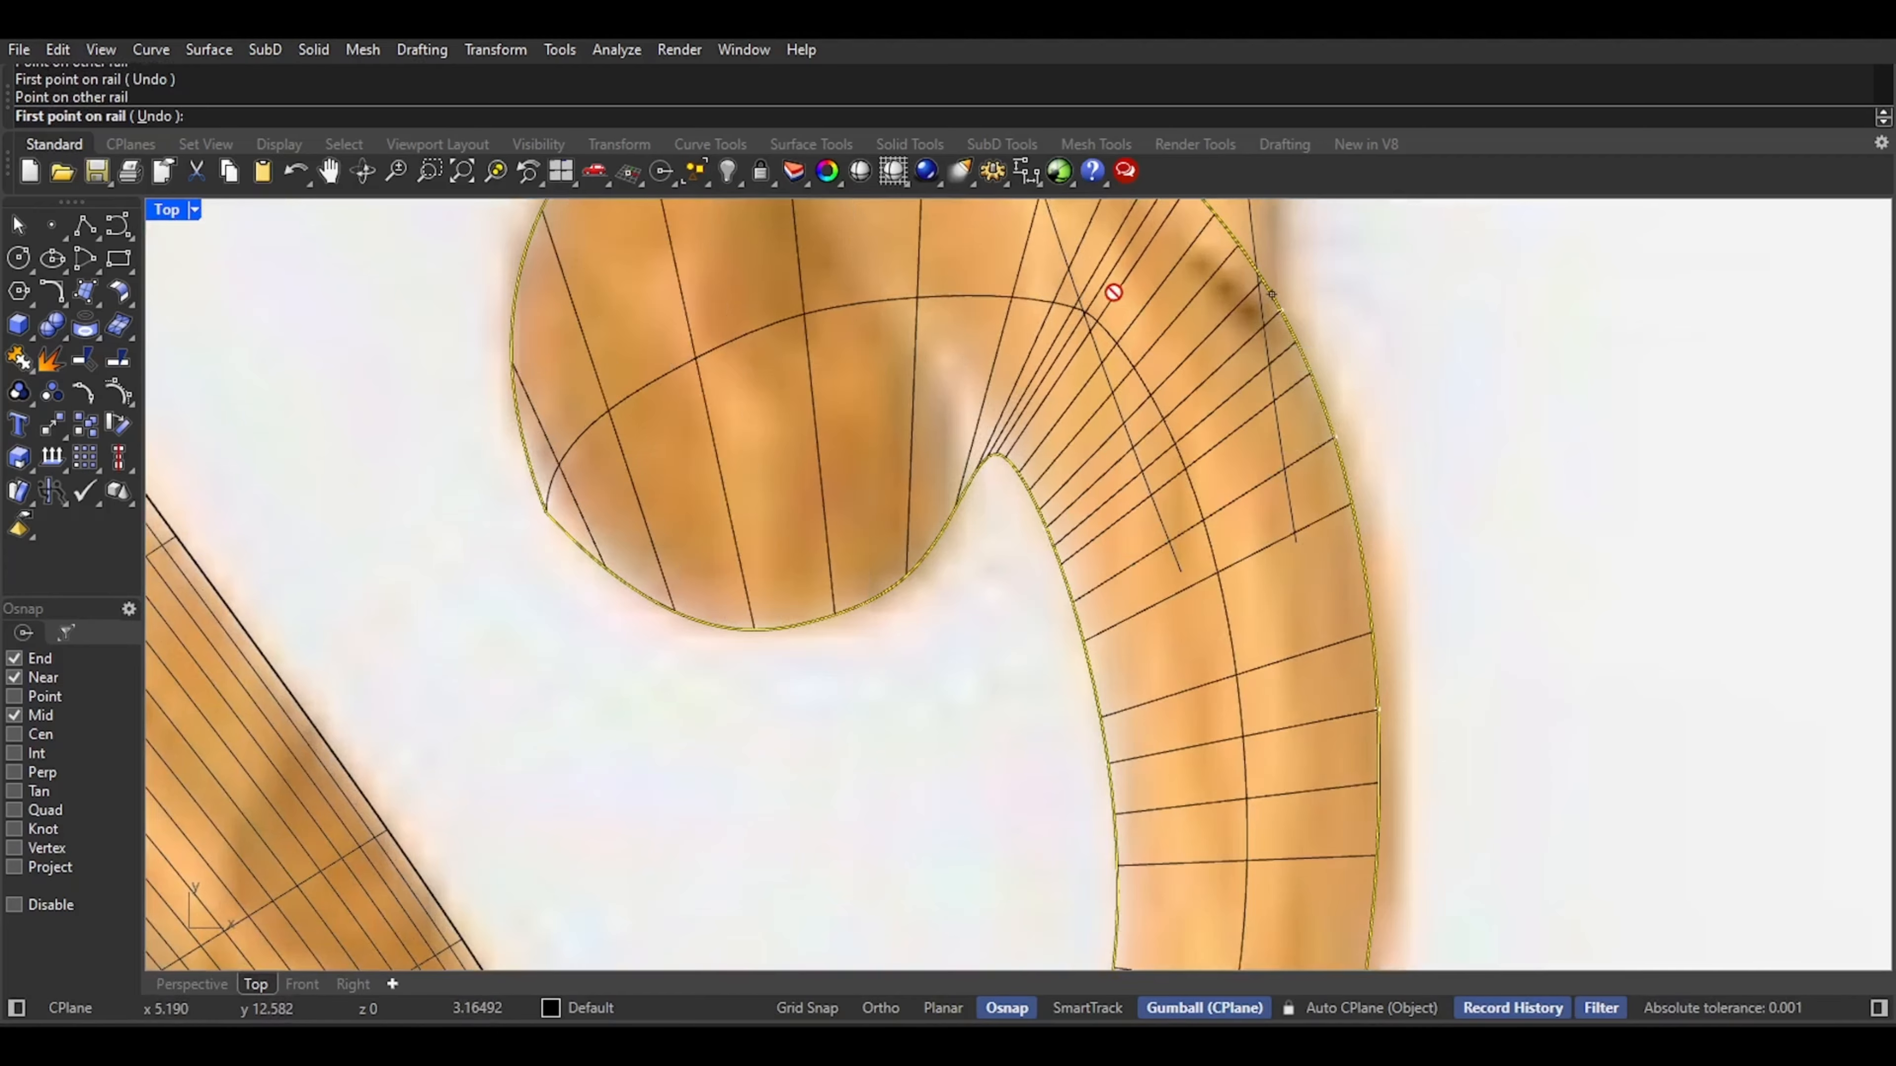
Add slashes fanning around the inner notch and across the branch's curled end, and complete the sweep with unchanged cross sections
right_click_drag(1114, 292, 1095, 532)
left_click(997, 699)
left_click(1124, 385)
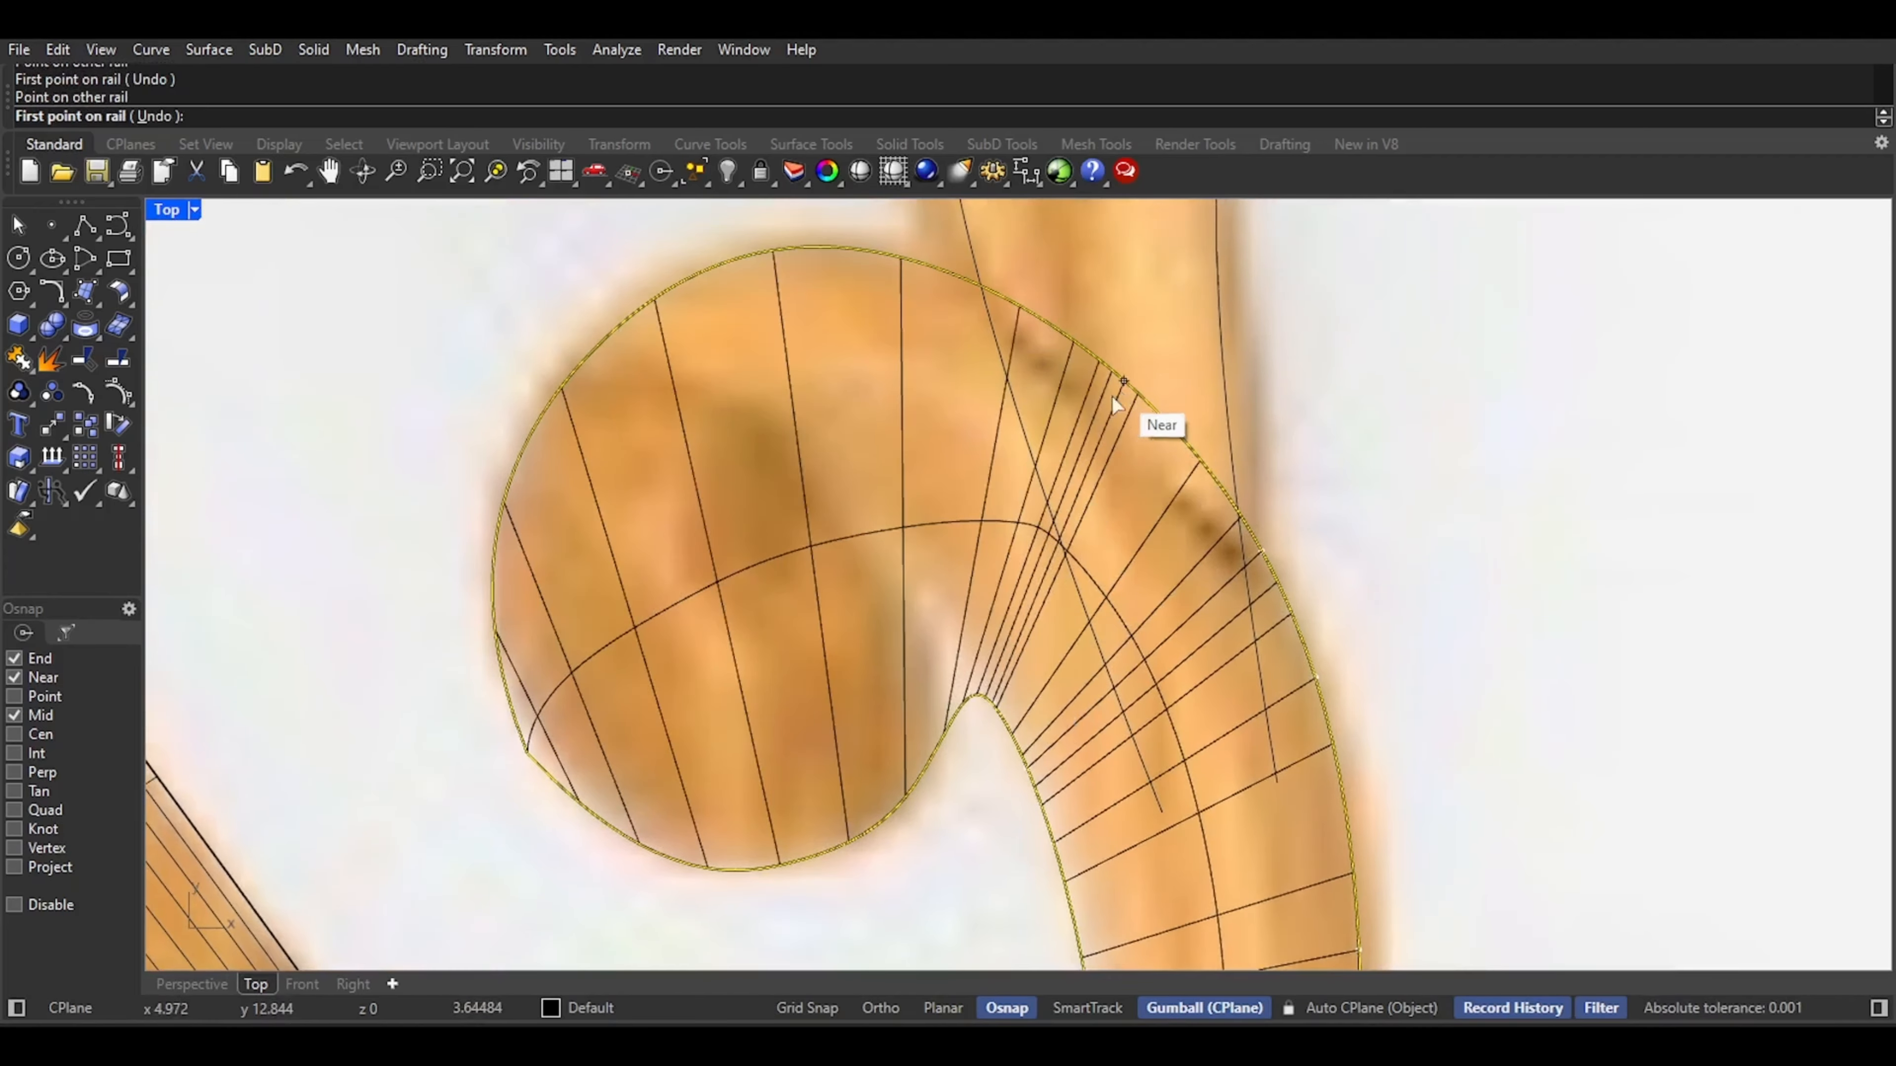
left_click(992, 681)
left_click(951, 310)
left_click(901, 739)
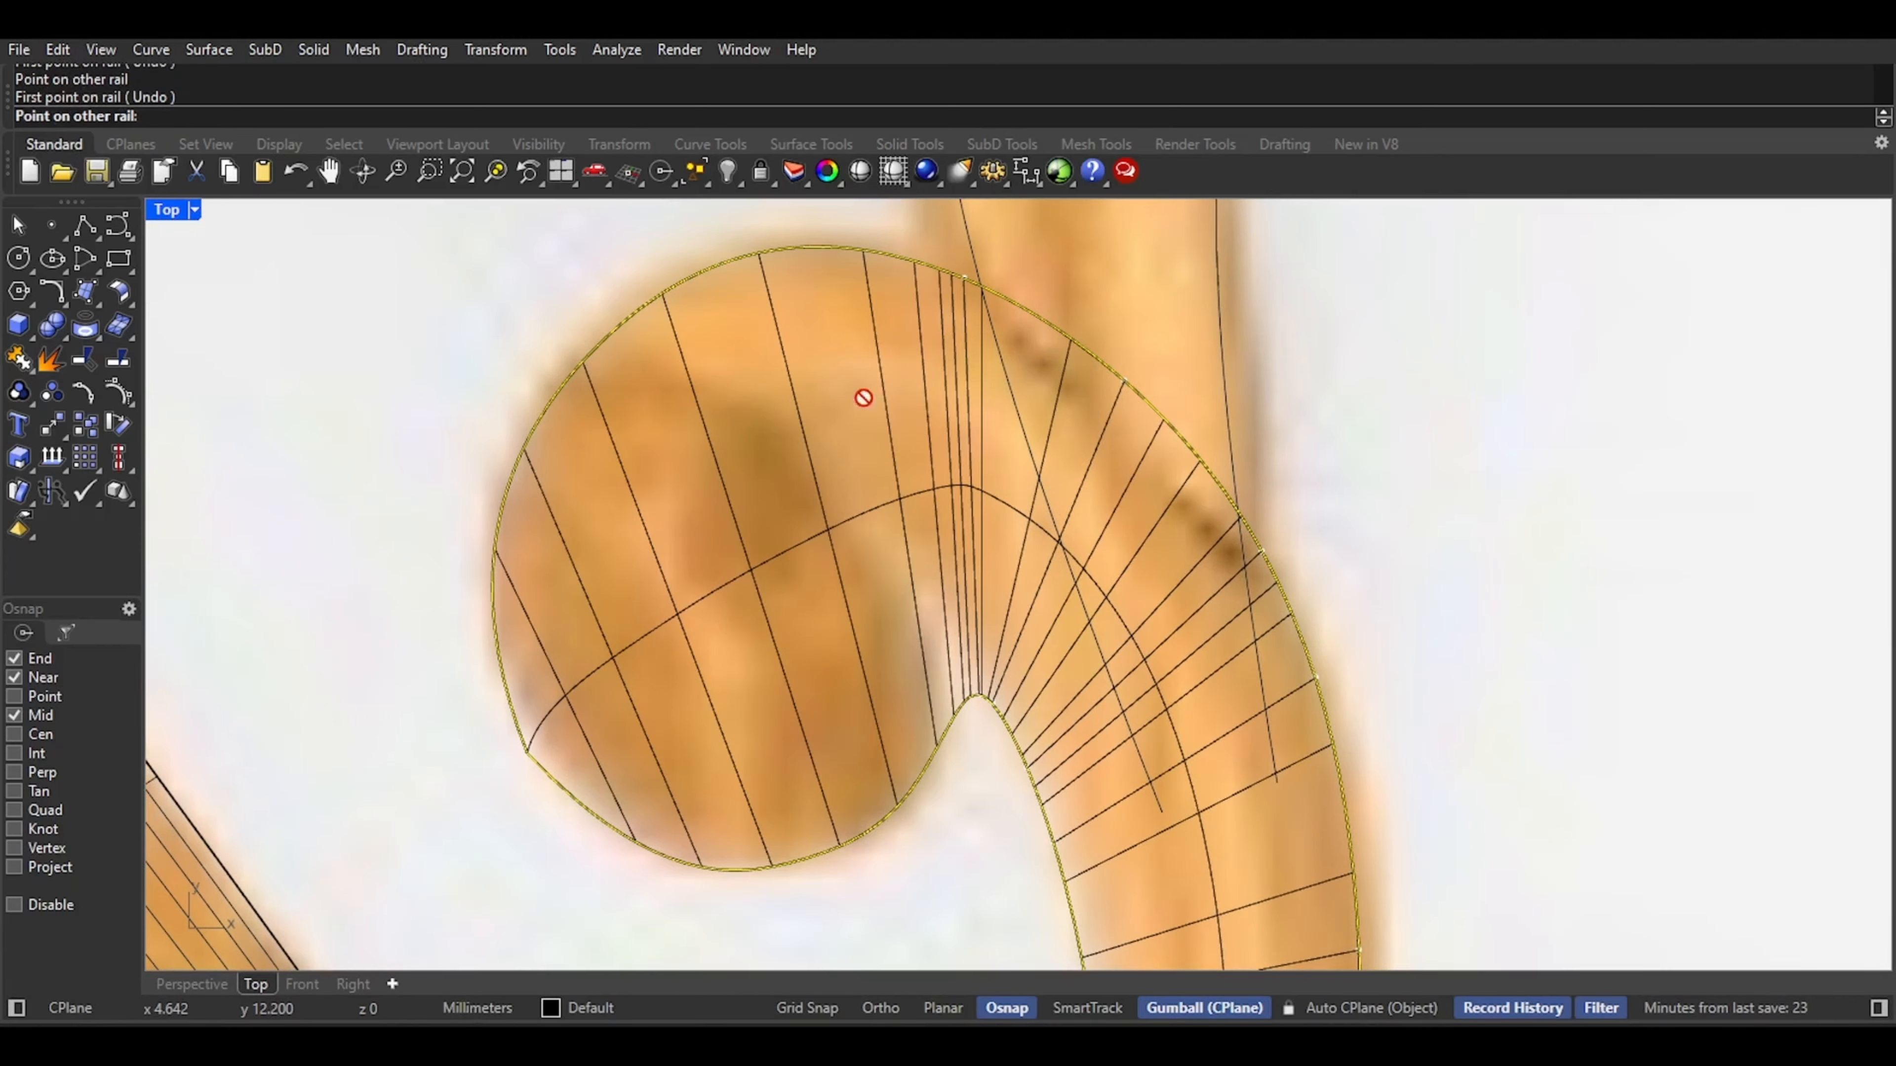
left_click(805, 247)
left_click(838, 837)
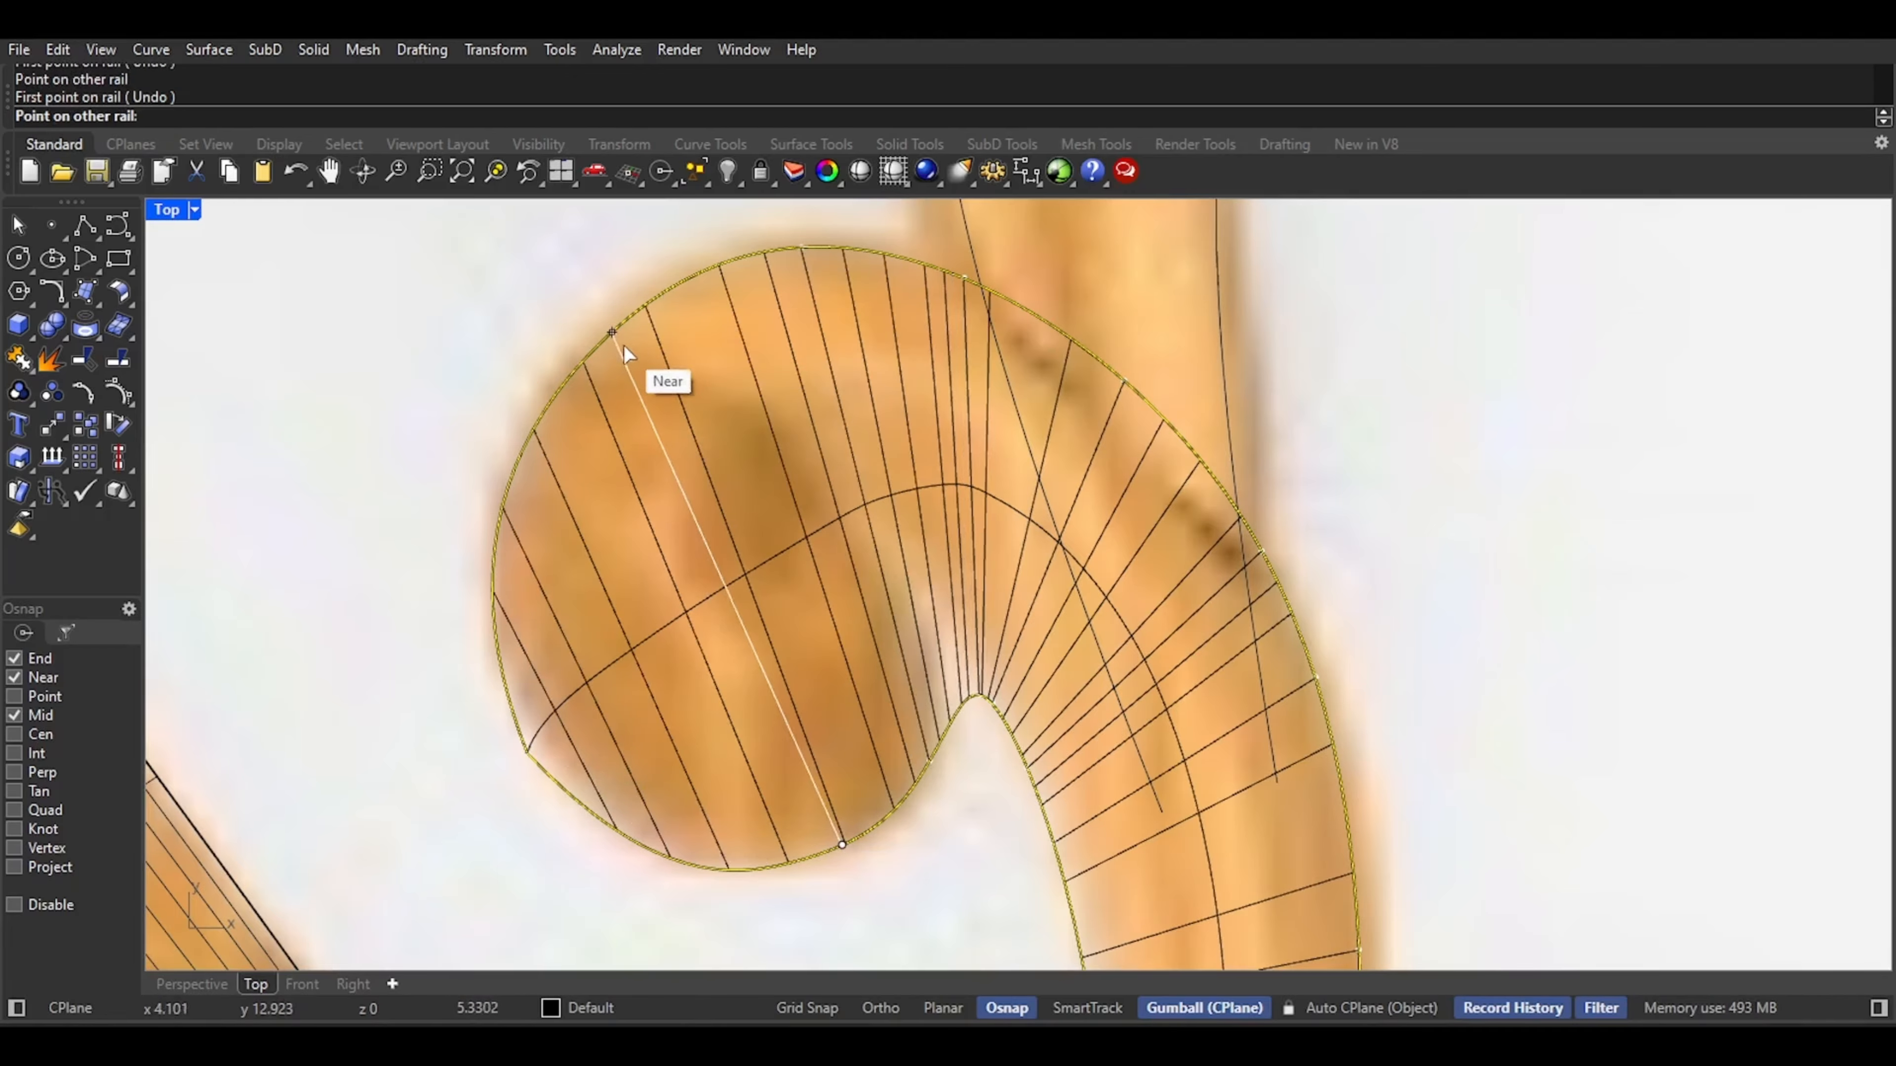
left_click(643, 336)
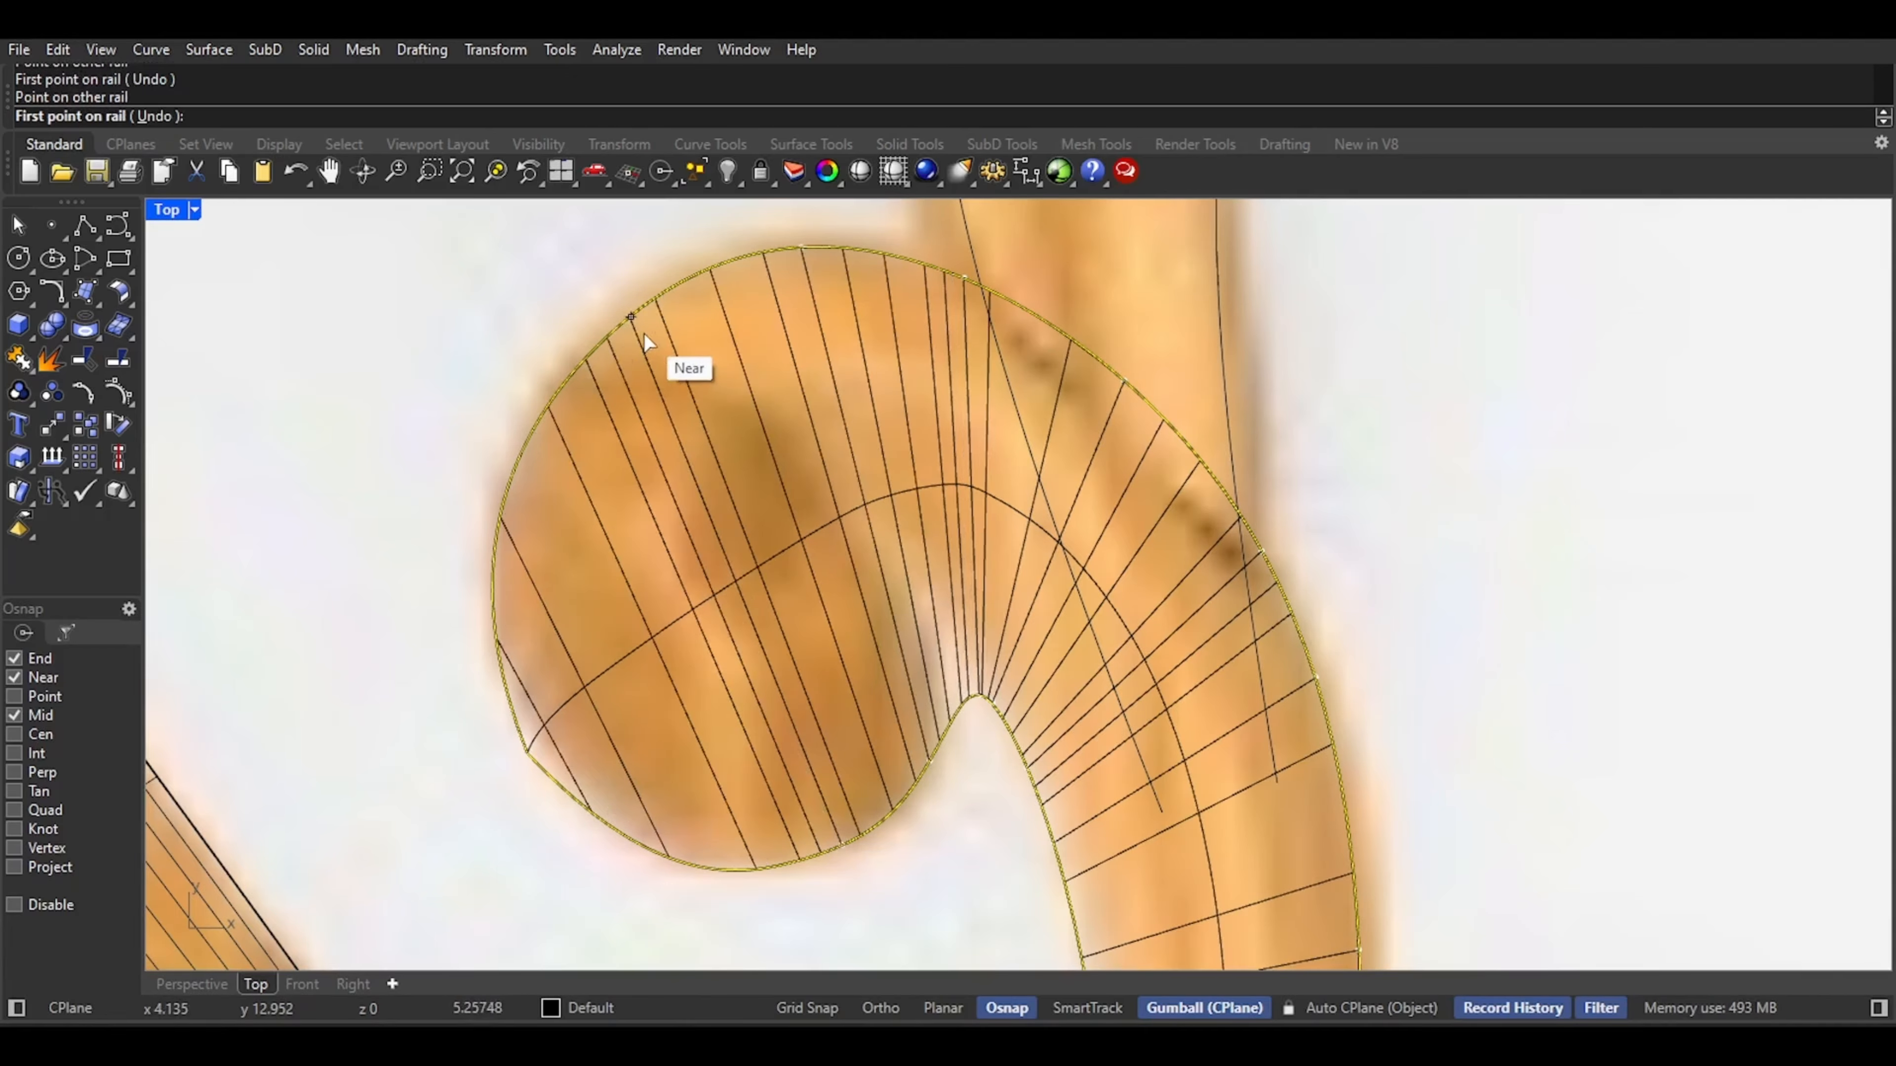
left_click(188, 984)
key("Return")
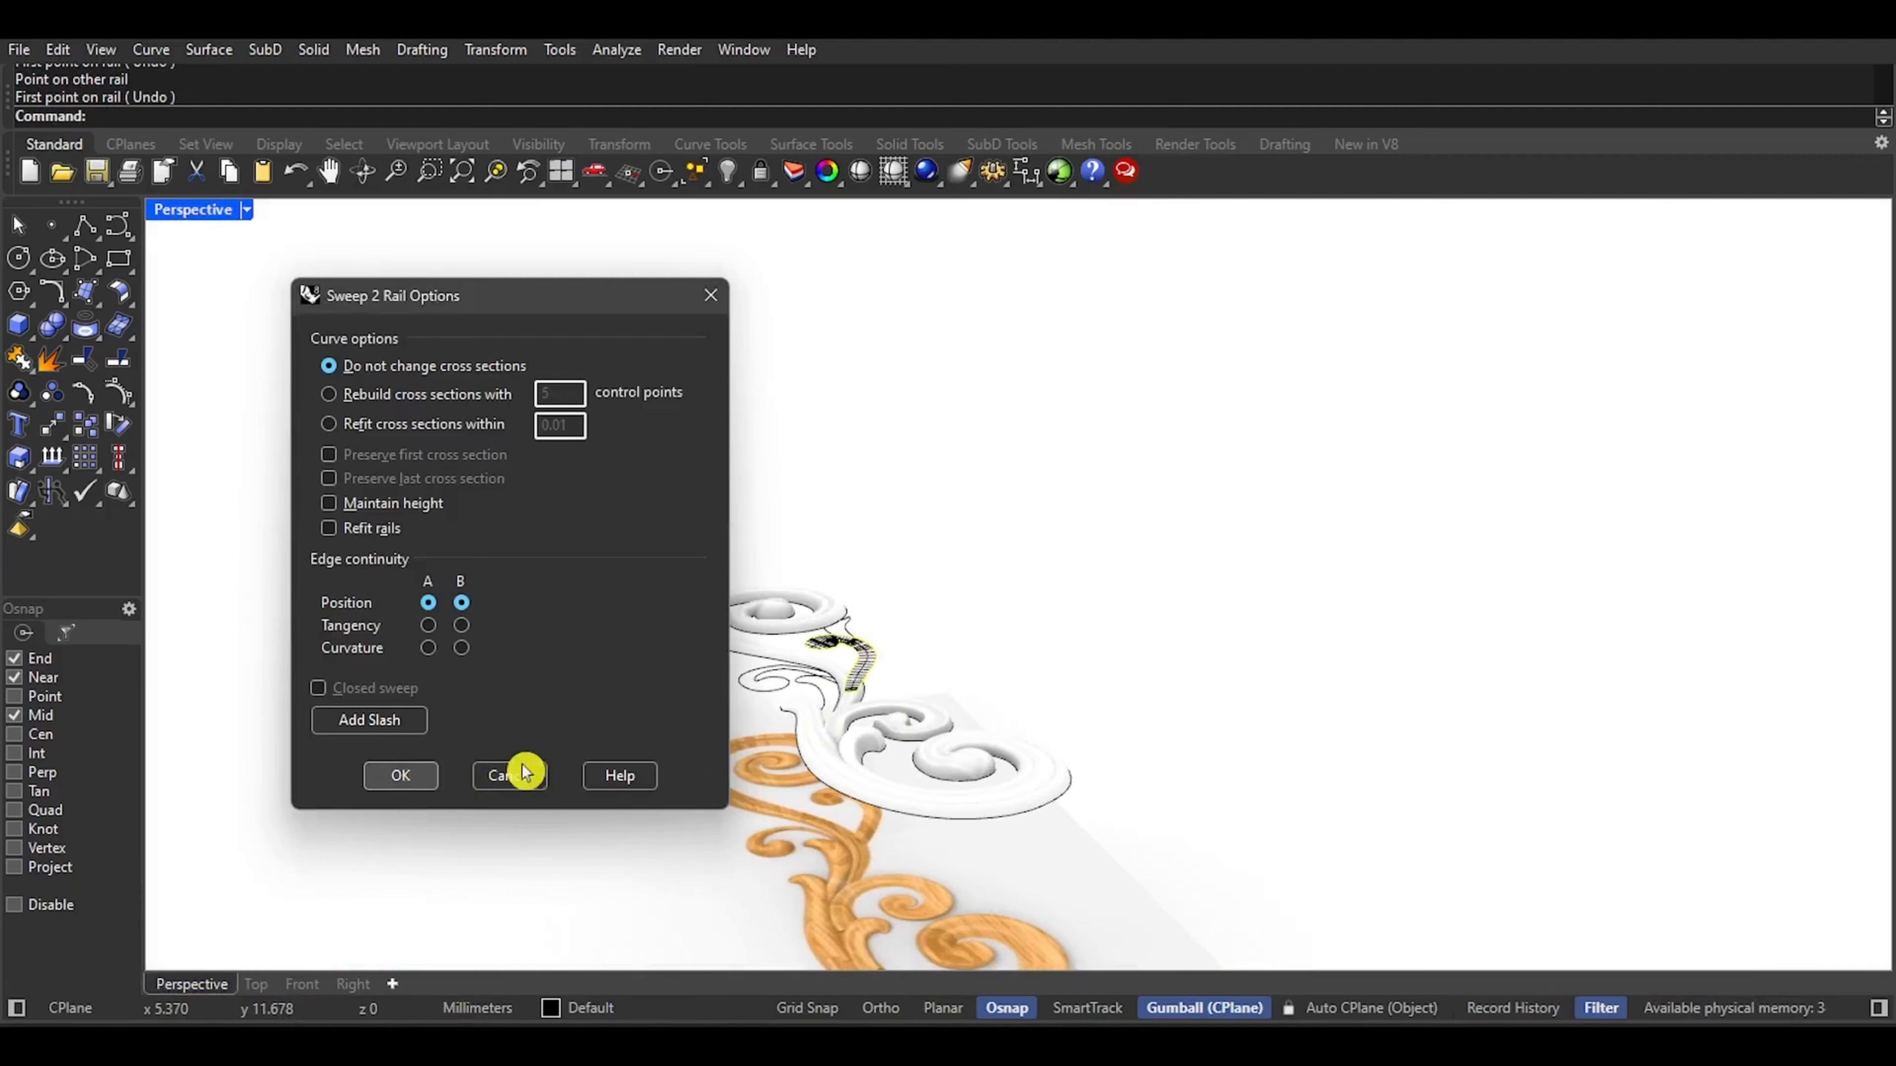
left_click(525, 773)
Switch the perspective view to Shaded display
middle_click(634, 734)
left_click(633, 721)
right_click_drag(970, 654, 809, 484)
scroll(825, 736, "up", 10)
right_click_drag(712, 862, 787, 686, "shift")
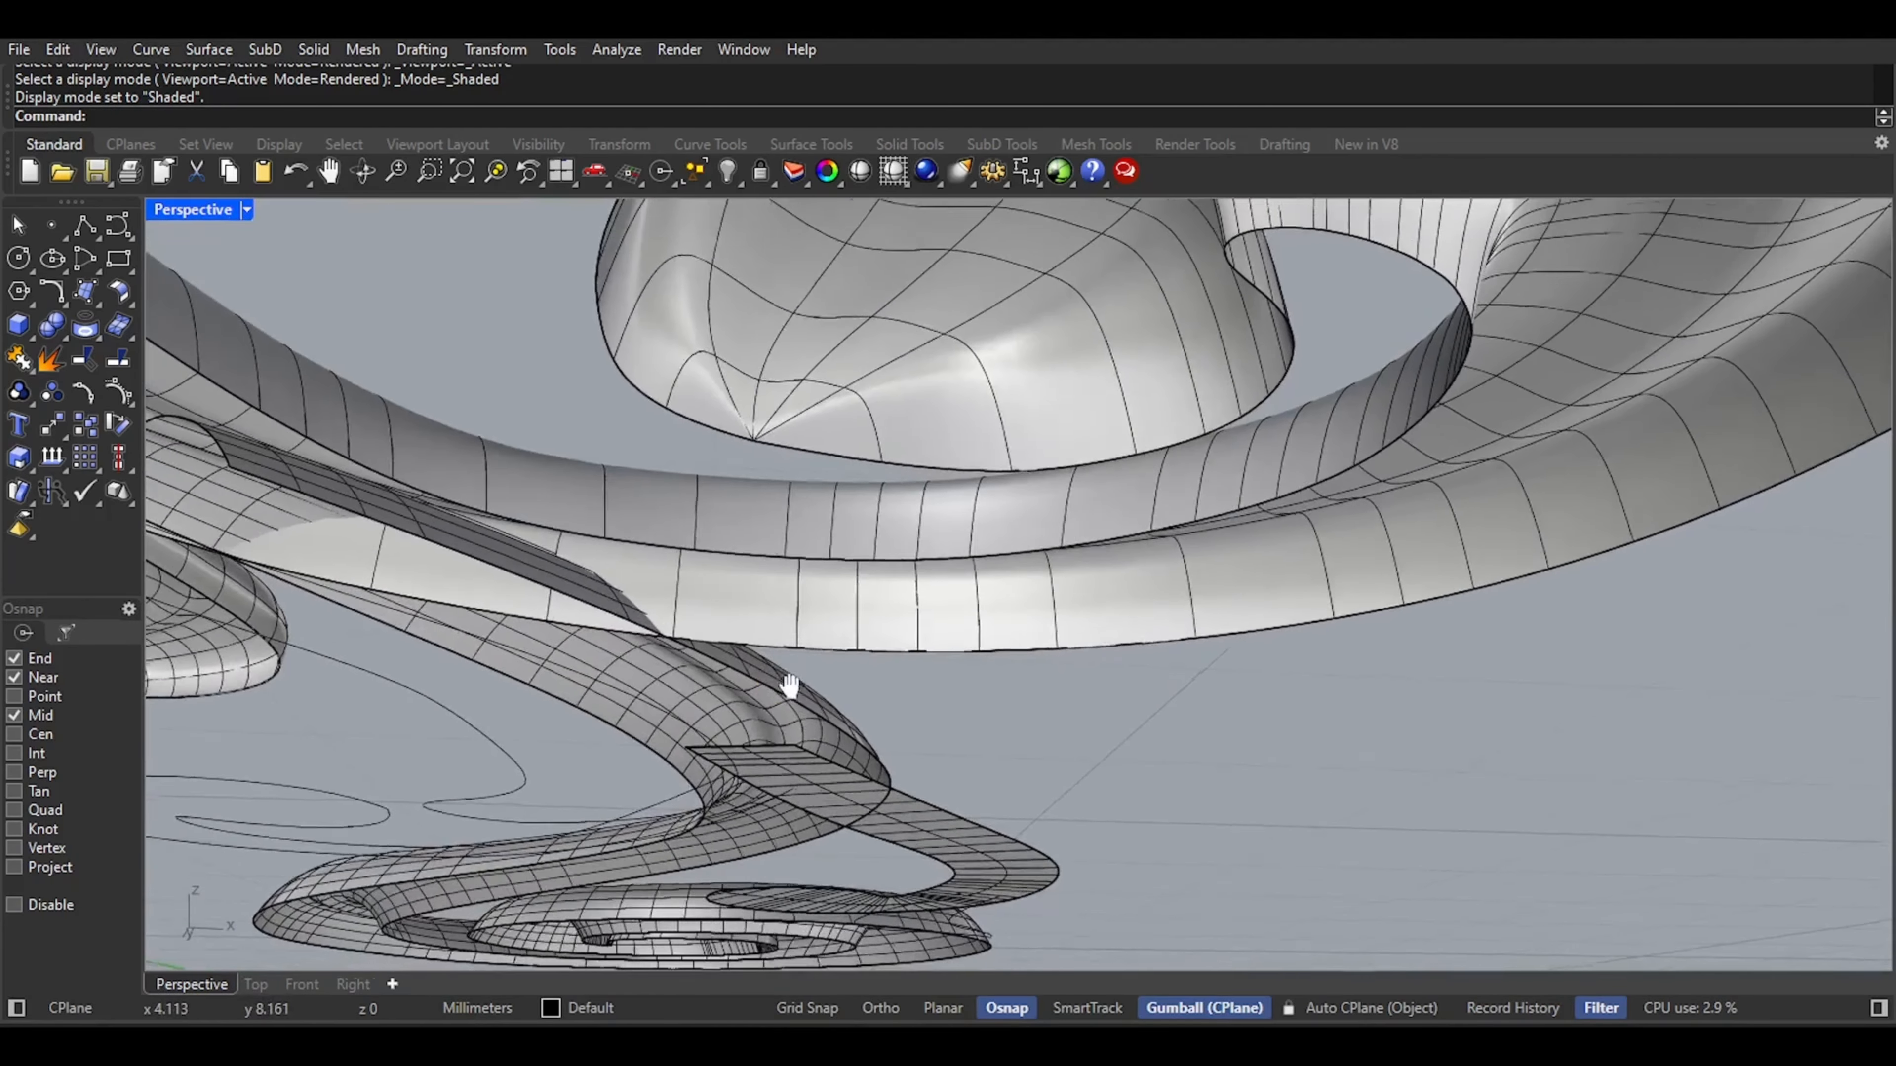
scroll(787, 686, "up", 4)
Rebuild the right branch's cross-section line with 5 points at degree 3, deleting the input
left_click(727, 788)
left_click(776, 835)
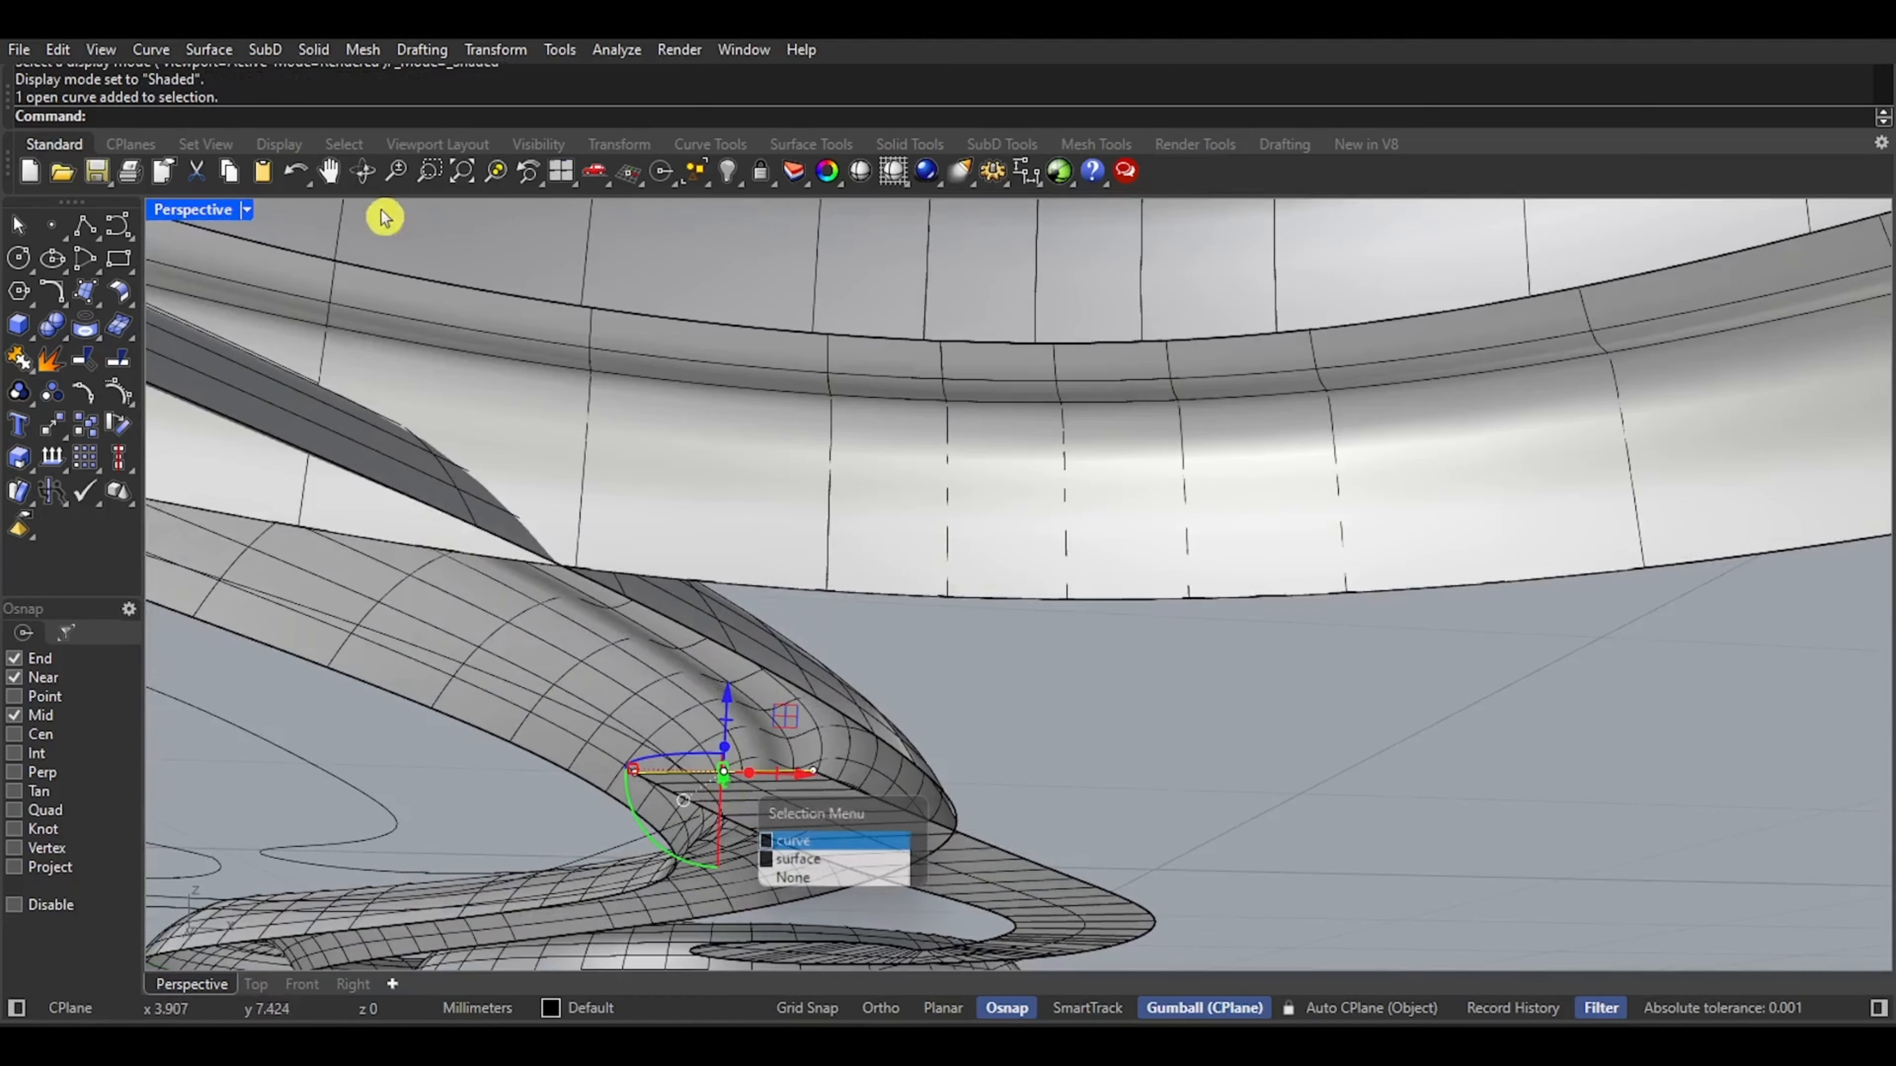
left_click(65, 53)
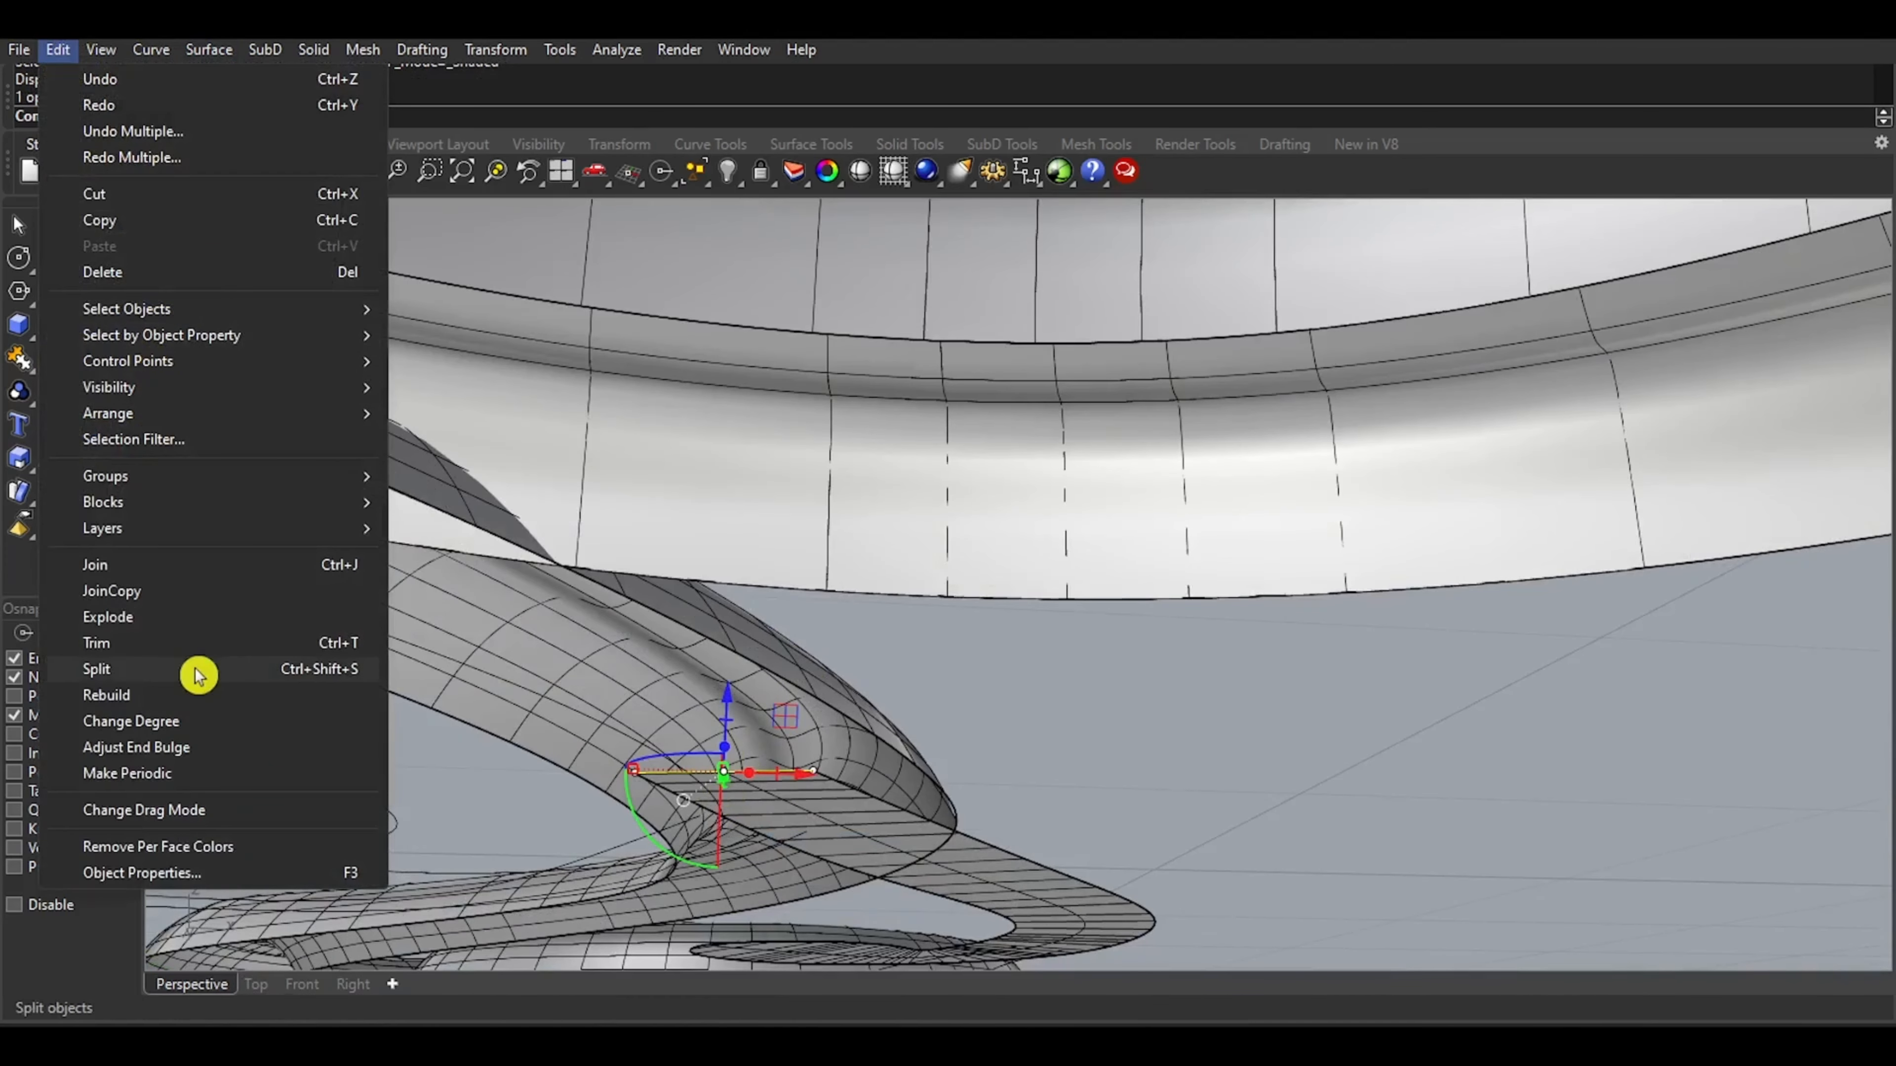
left_click(144, 697)
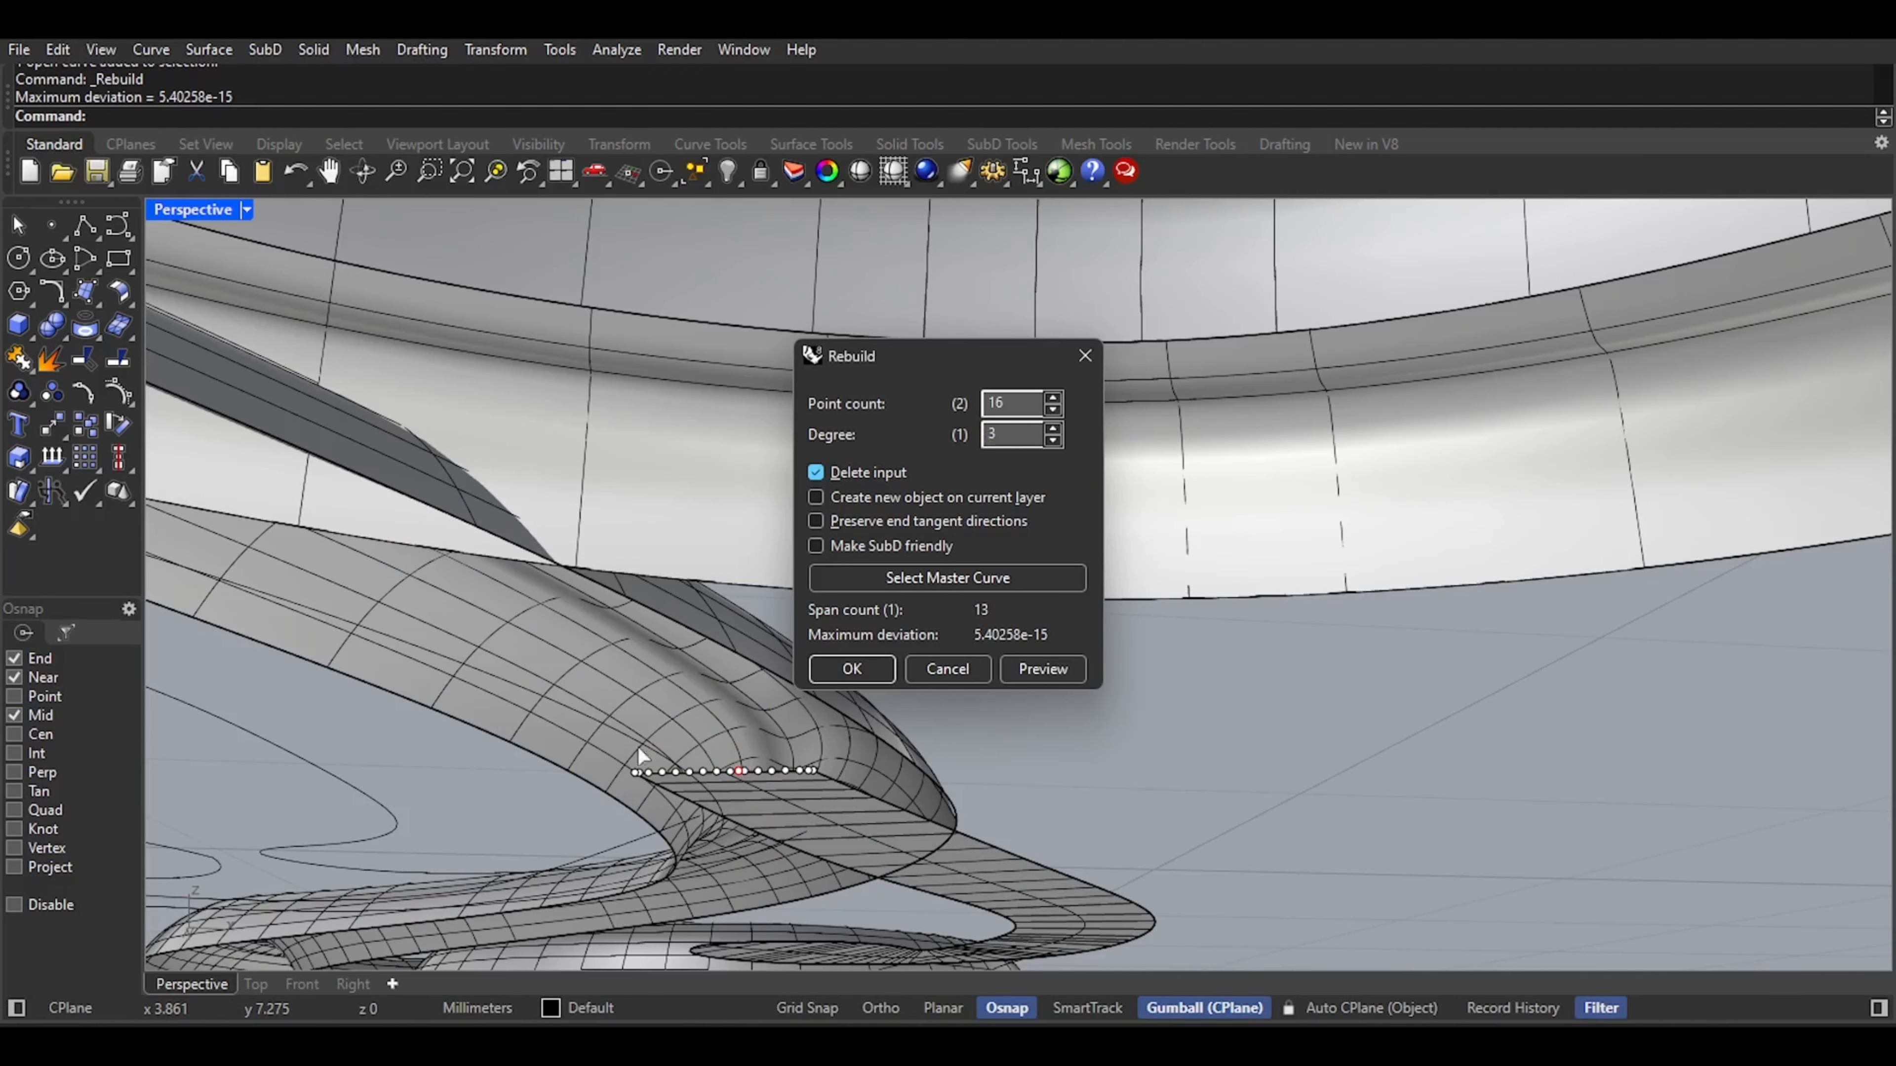
left_click(258, 986)
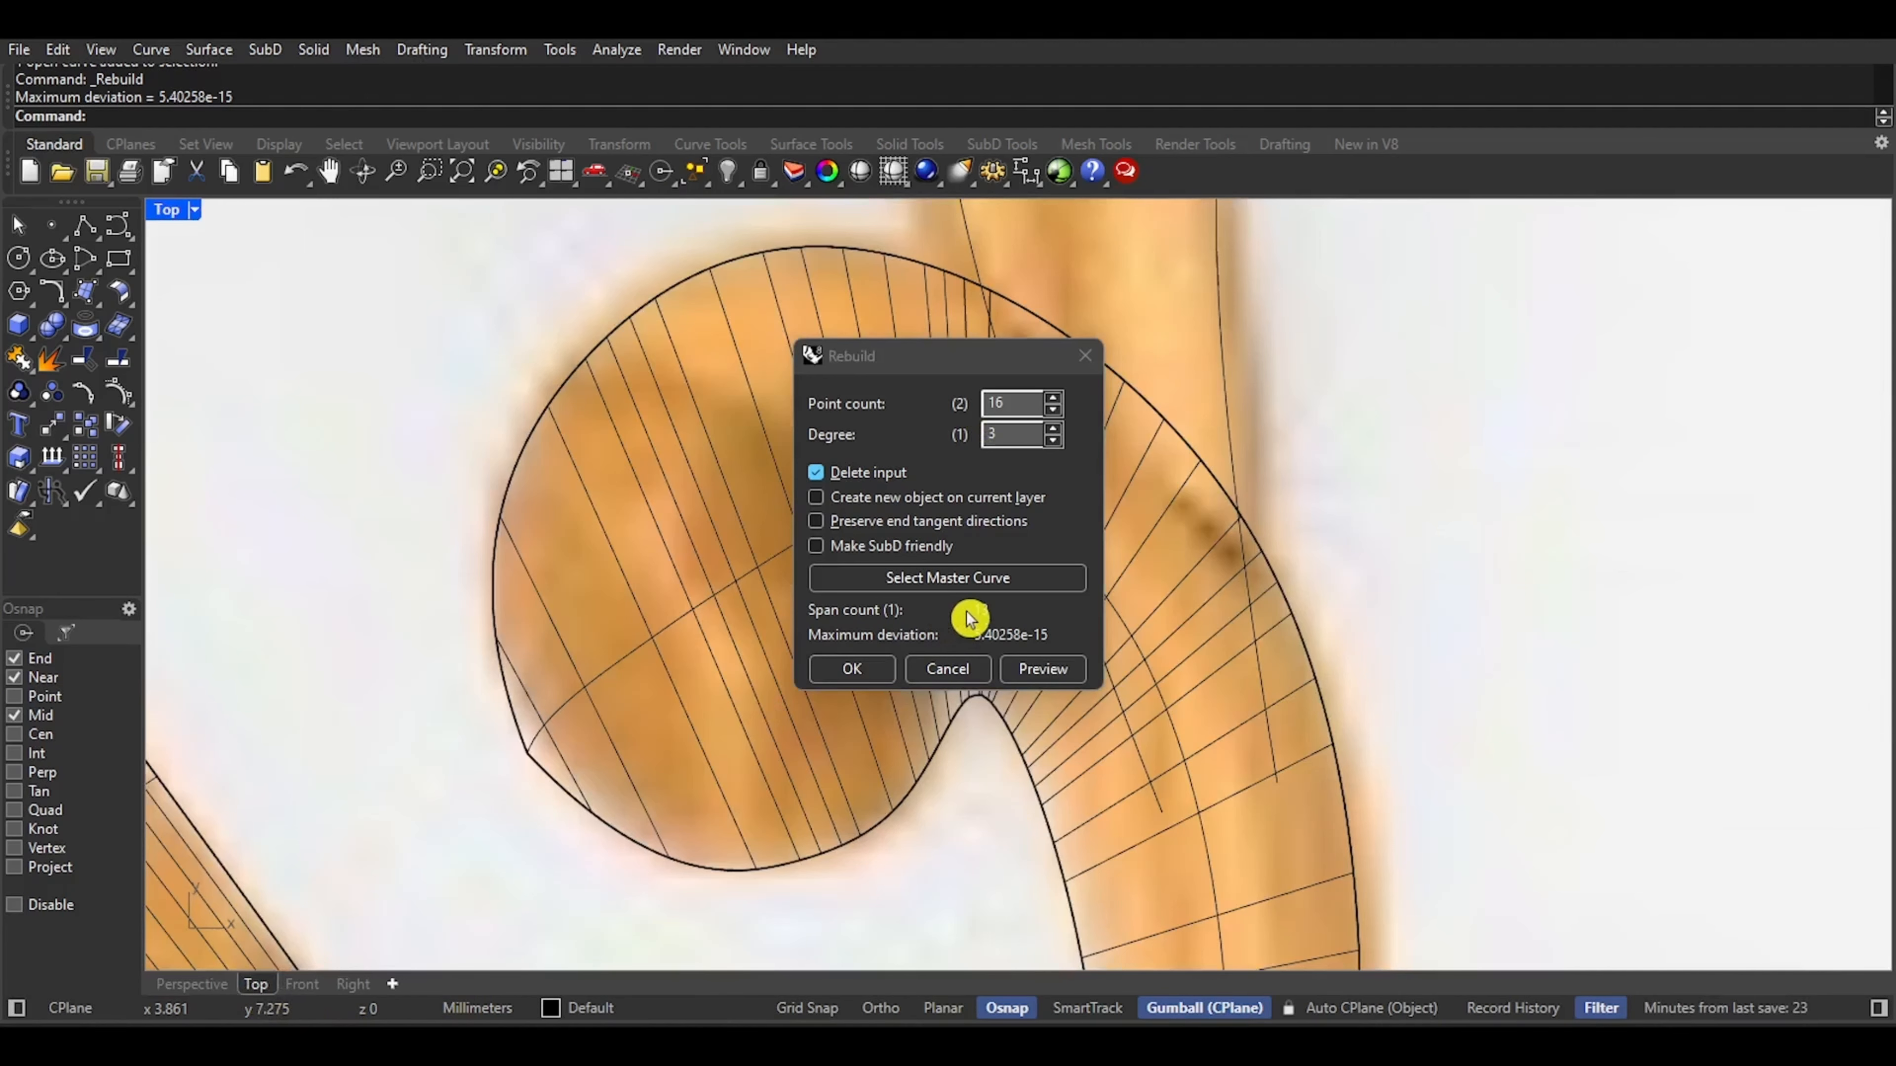
scroll(1270, 609, "down", 5)
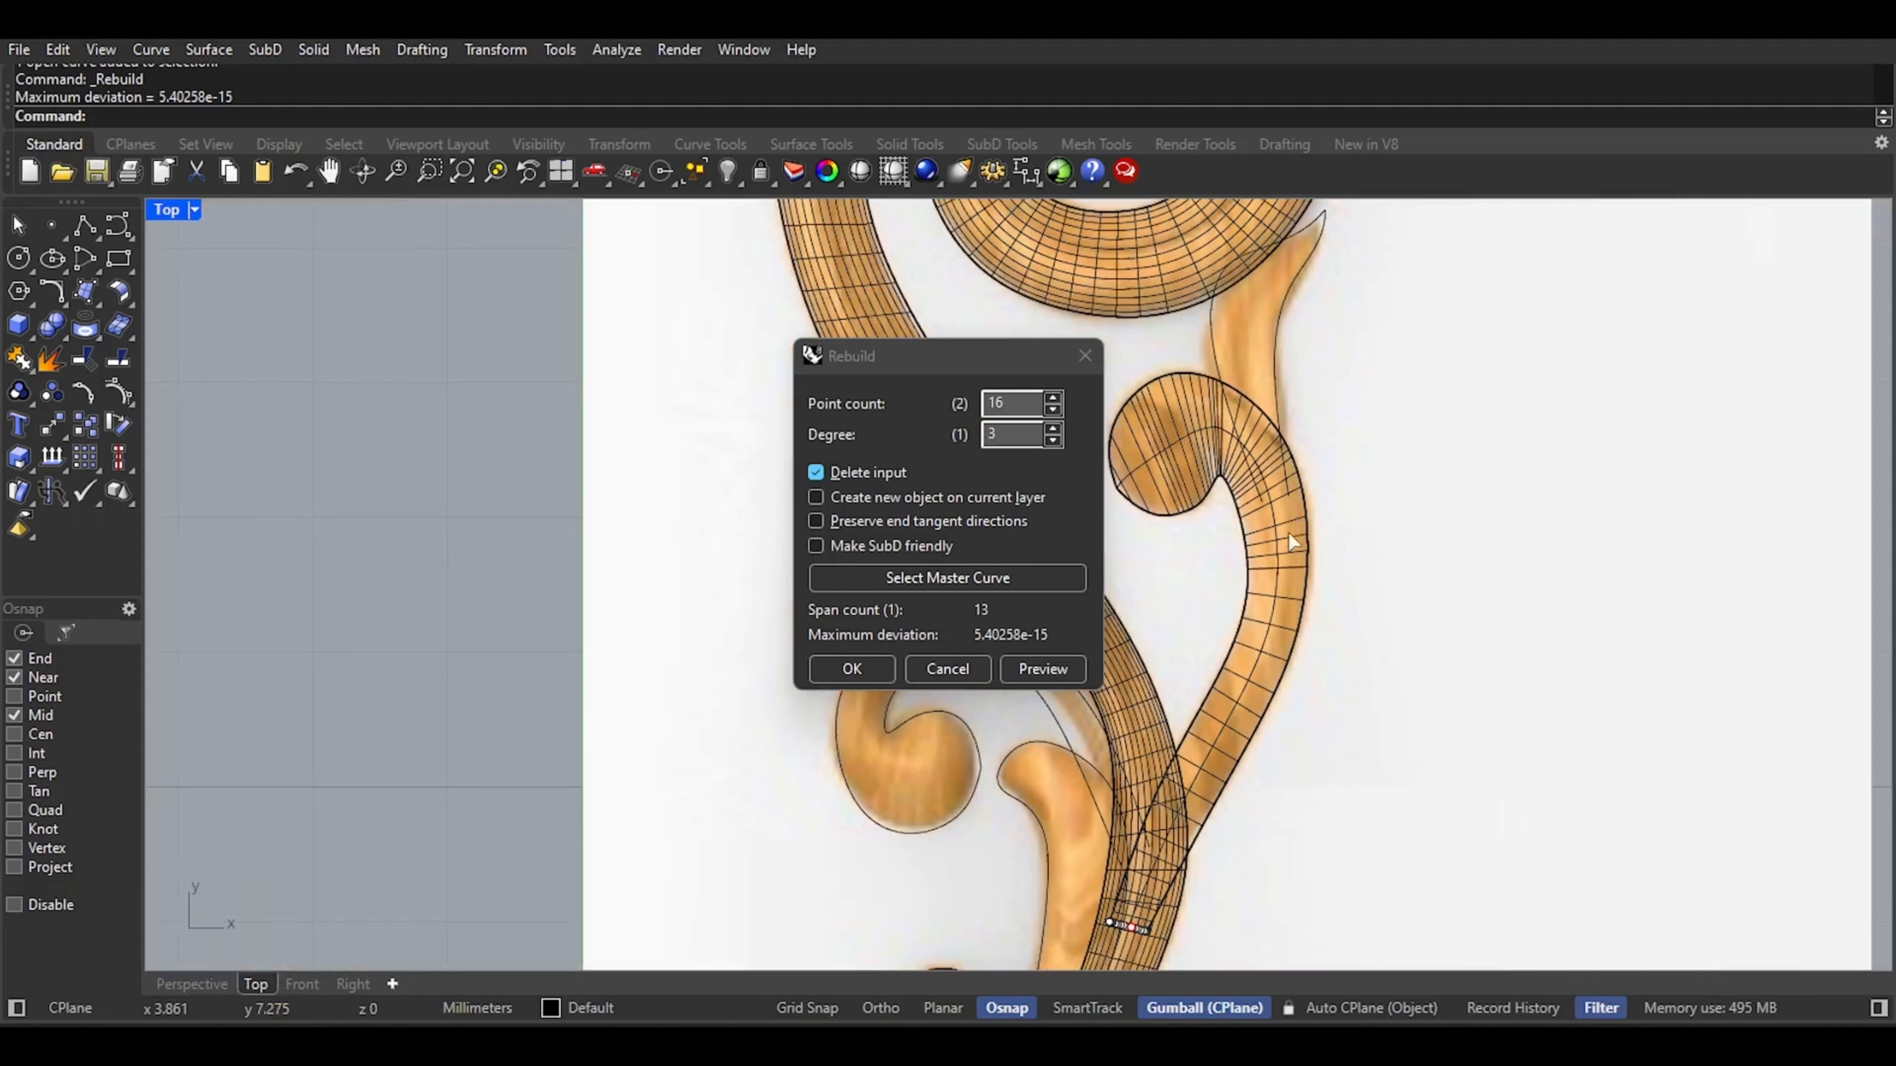
scroll(1190, 799, "up", 4)
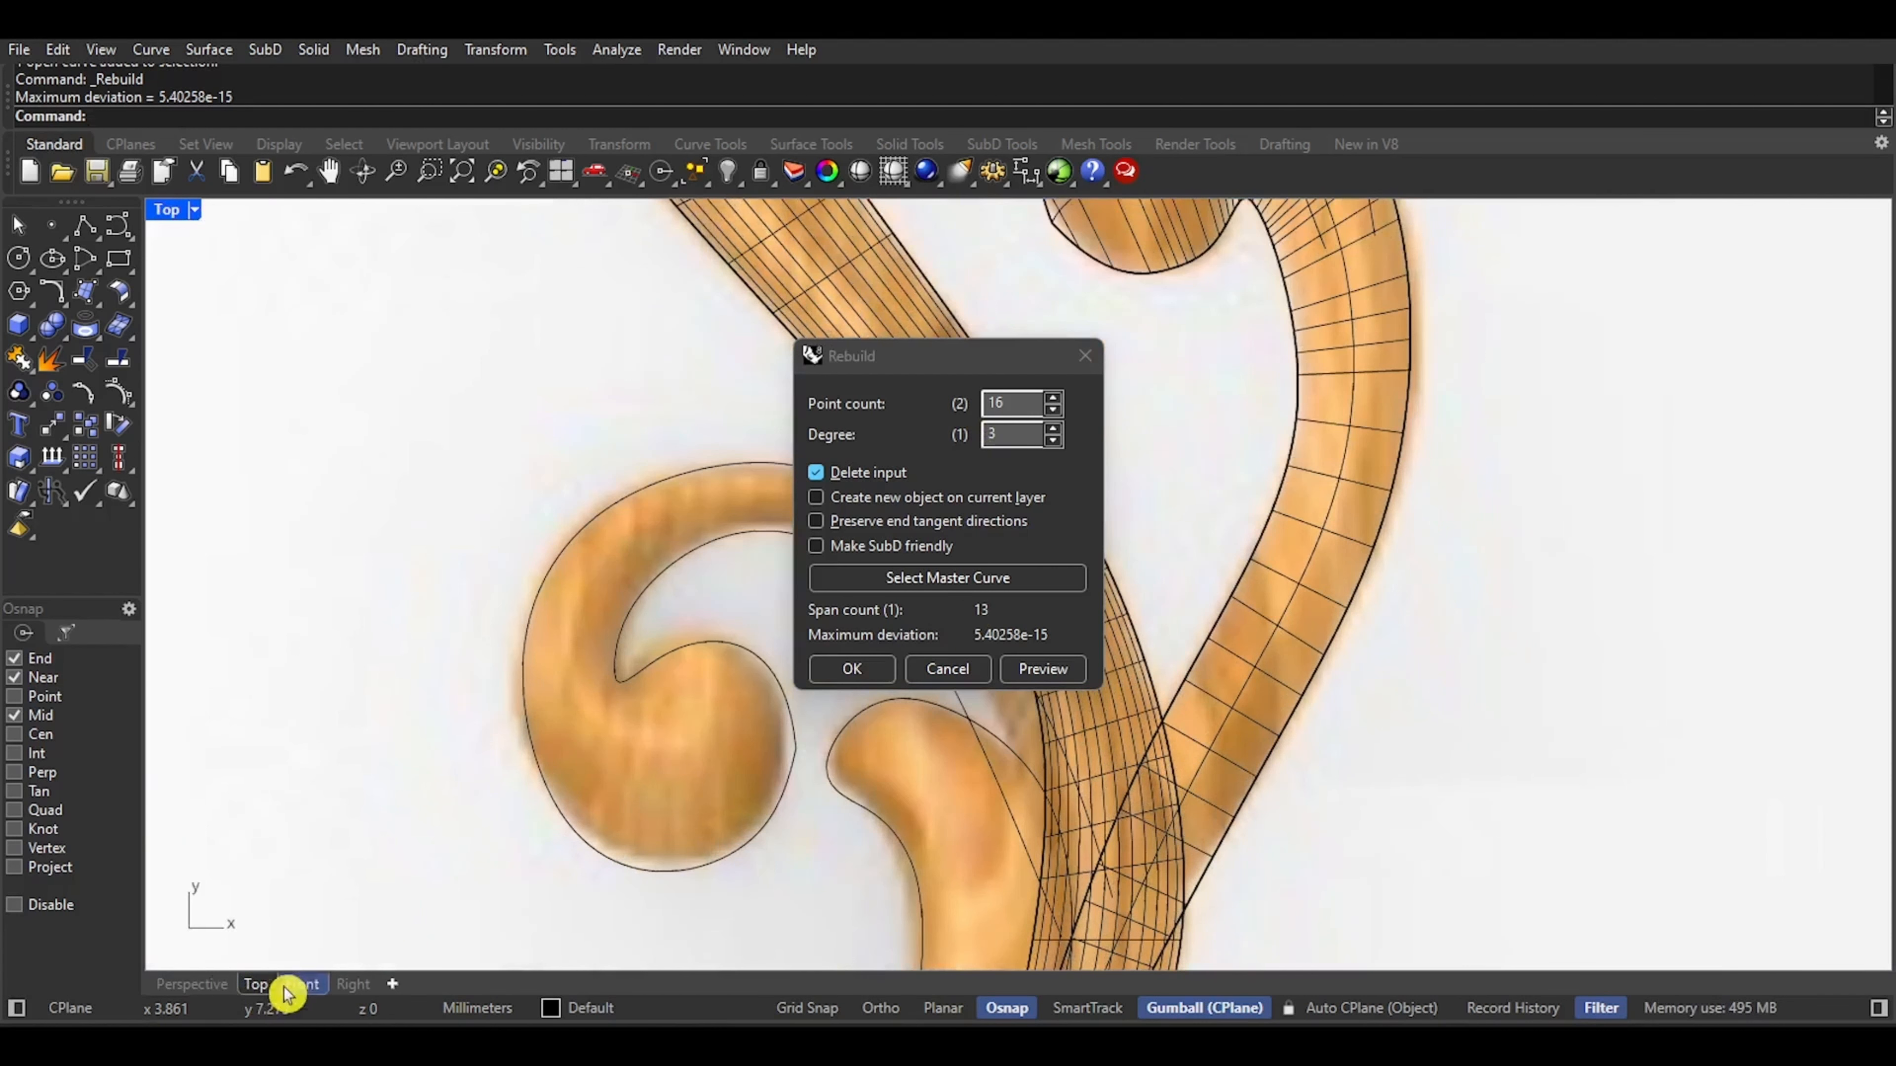
left_click(917, 392)
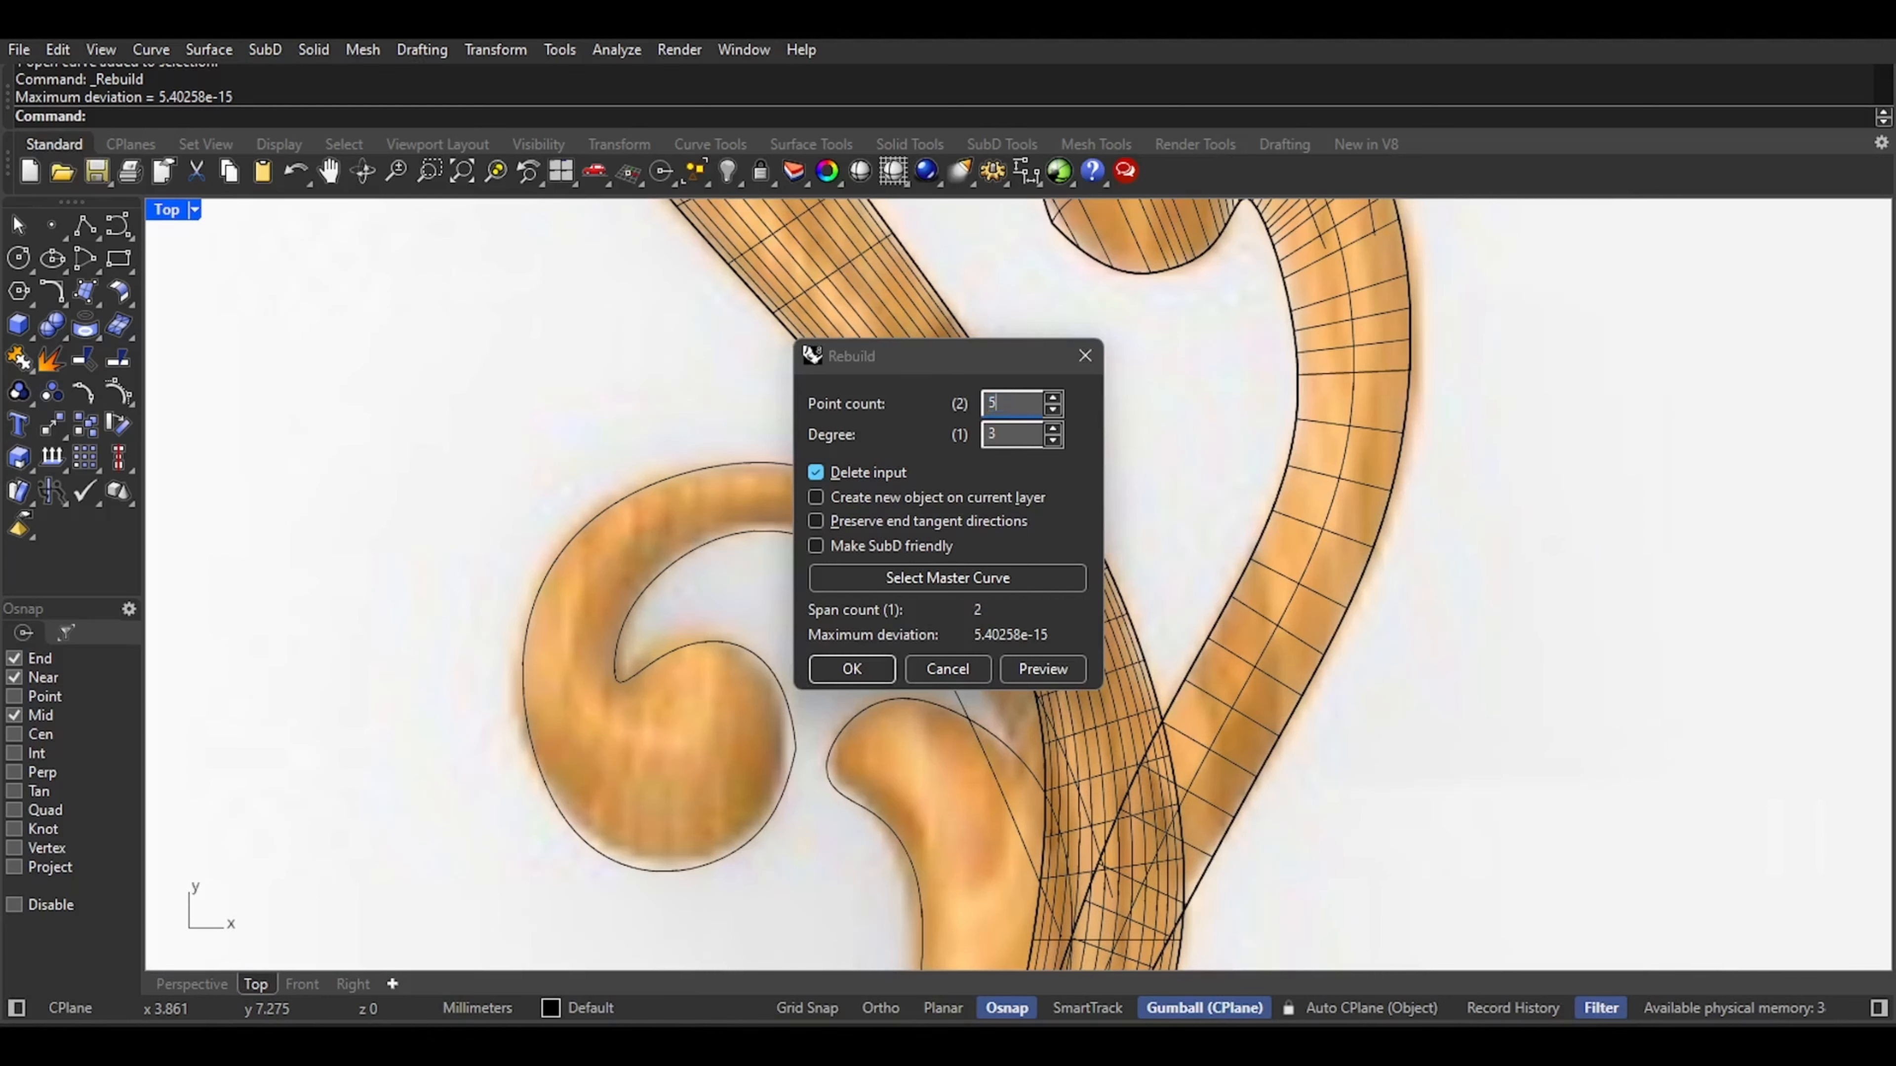
key("Return")
Select the three middle control points of the right branch's cross section and raise them vertically to arch the swept surface
left_click(195, 983)
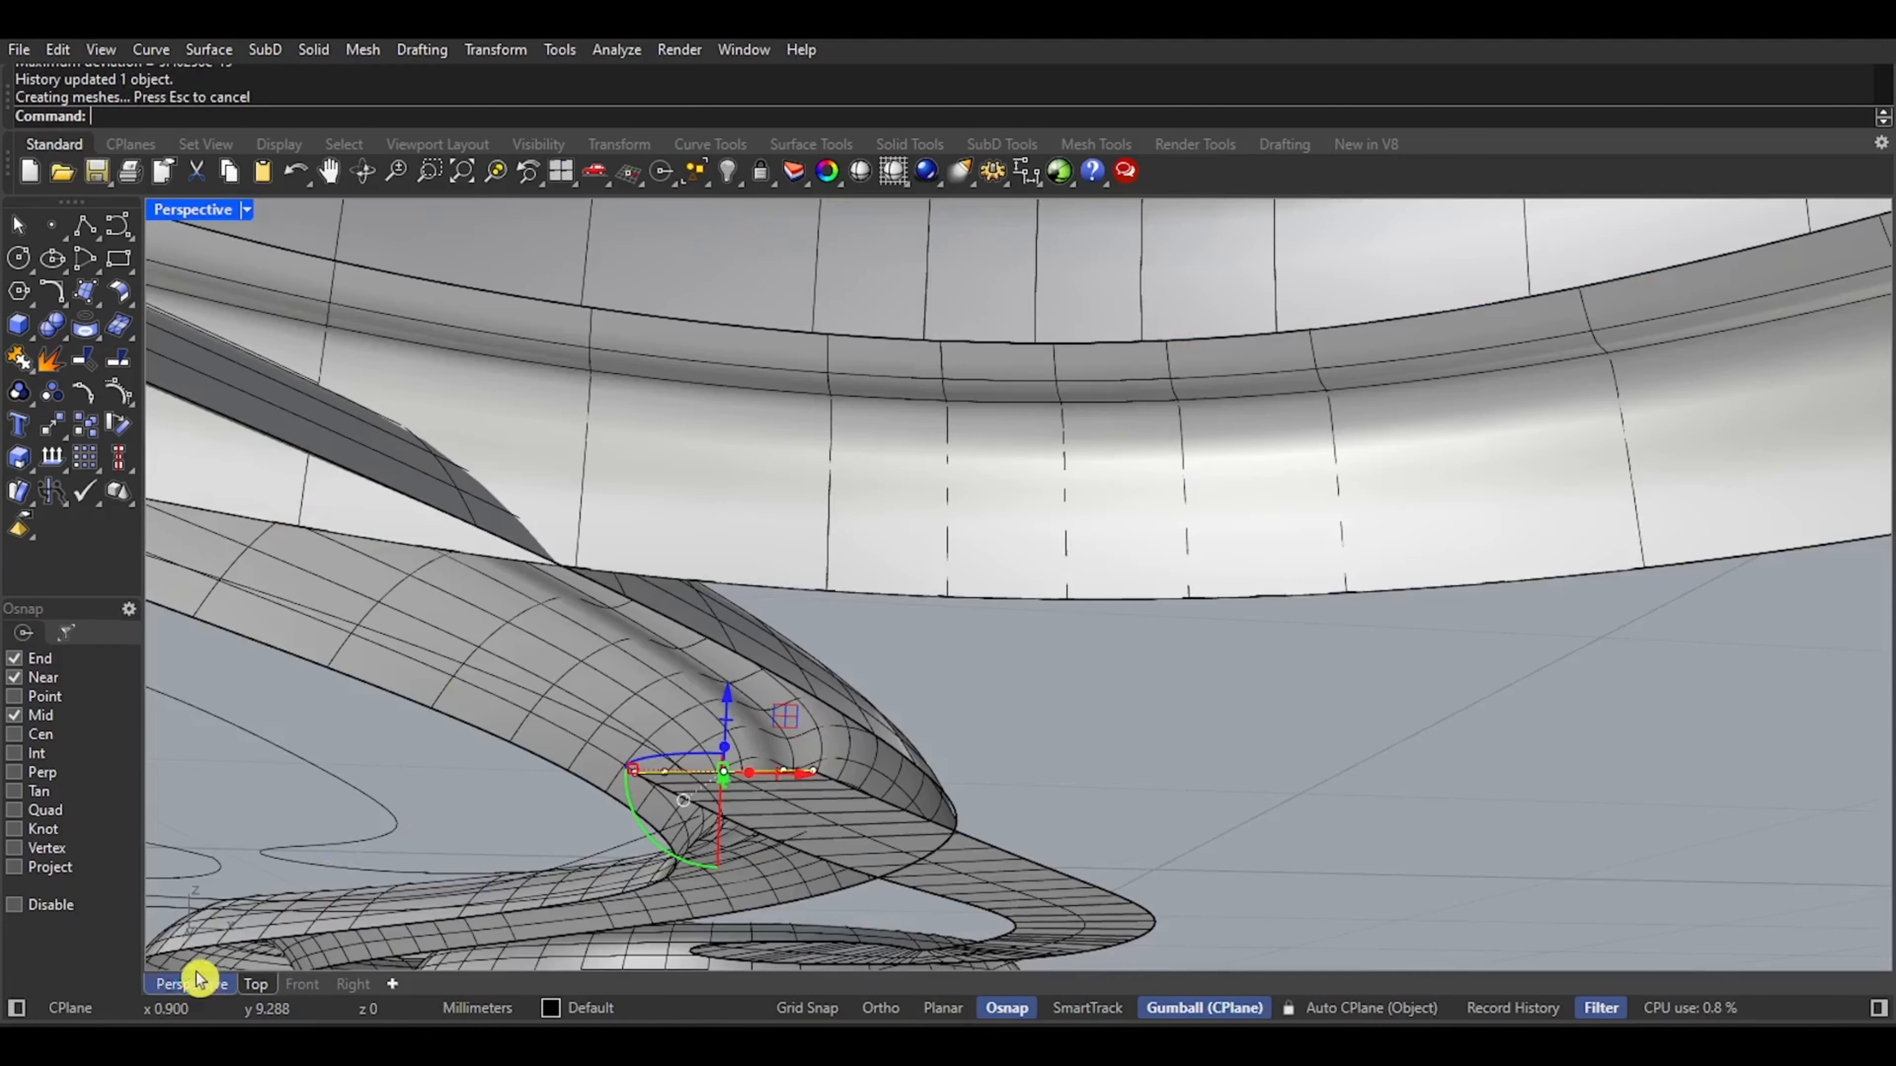
scroll(711, 753, "up", 4)
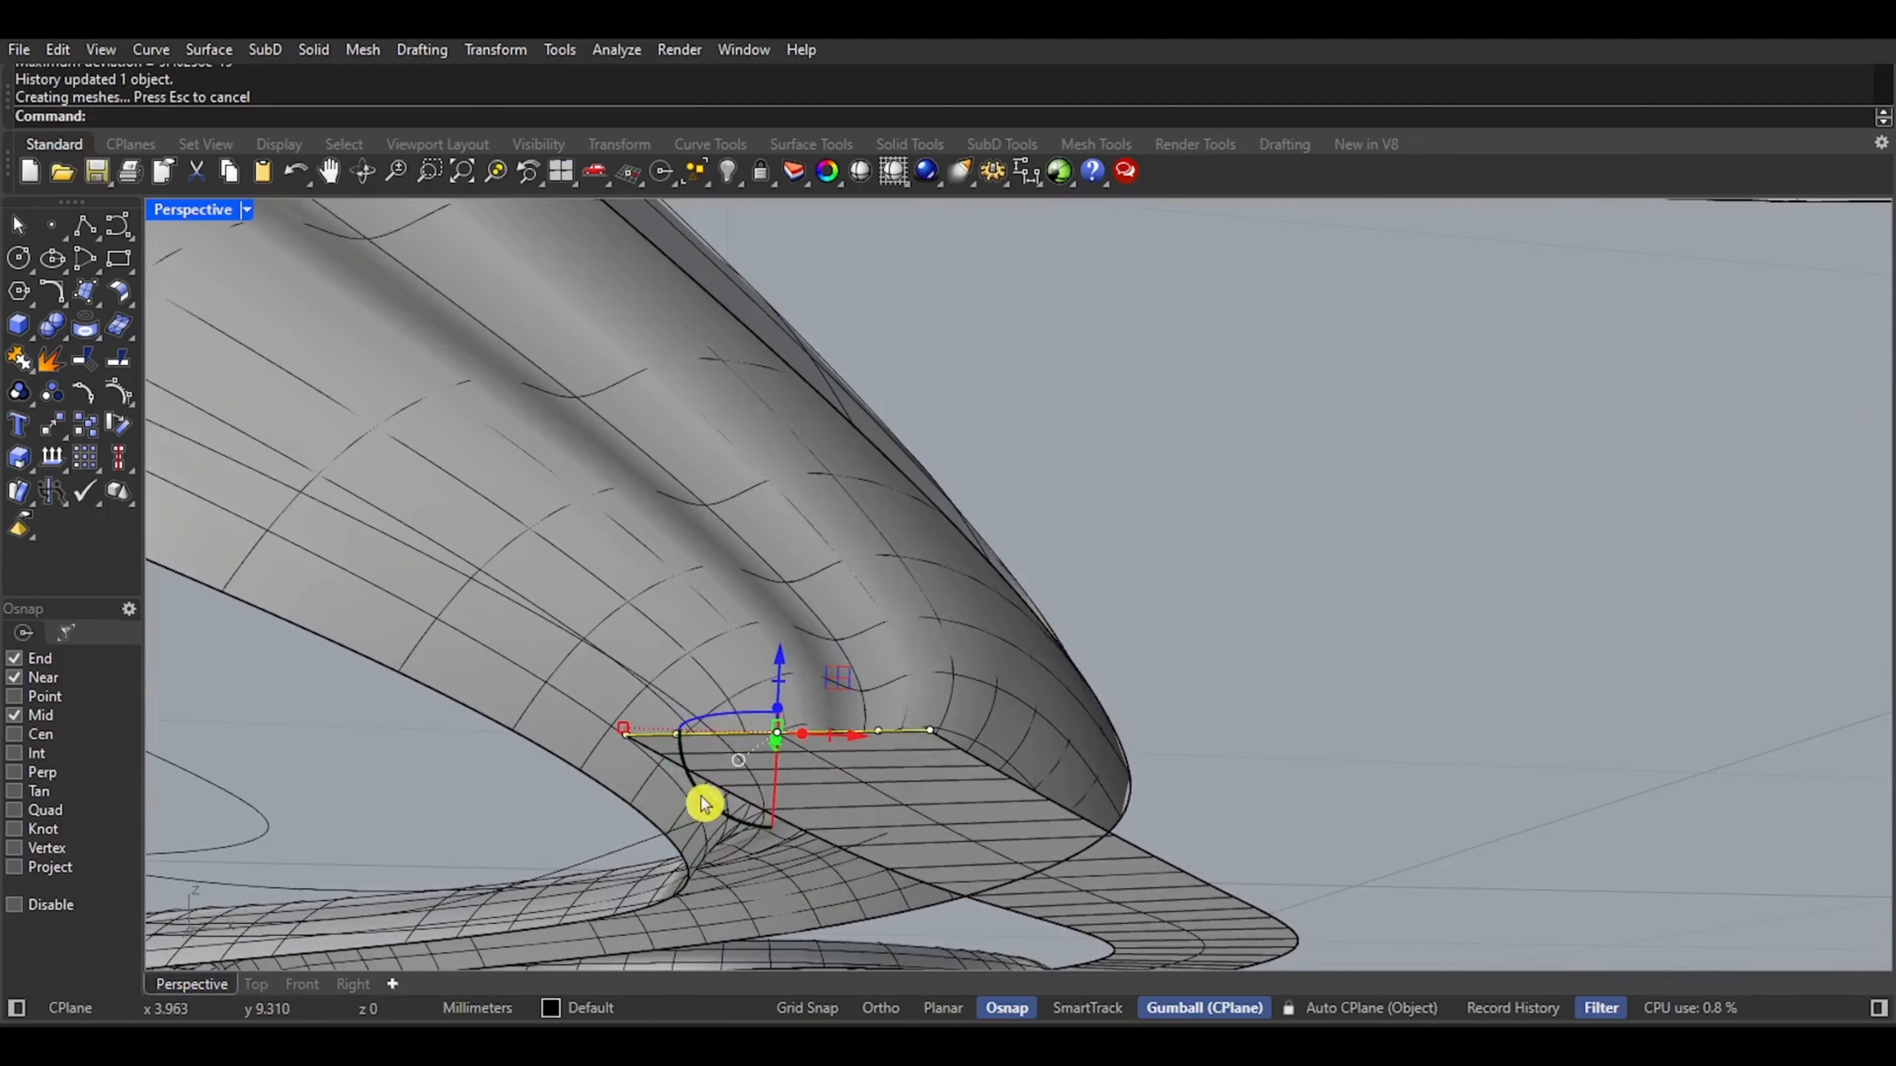
right_click_drag(701, 803, 720, 802)
left_click_drag(529, 720, 852, 626)
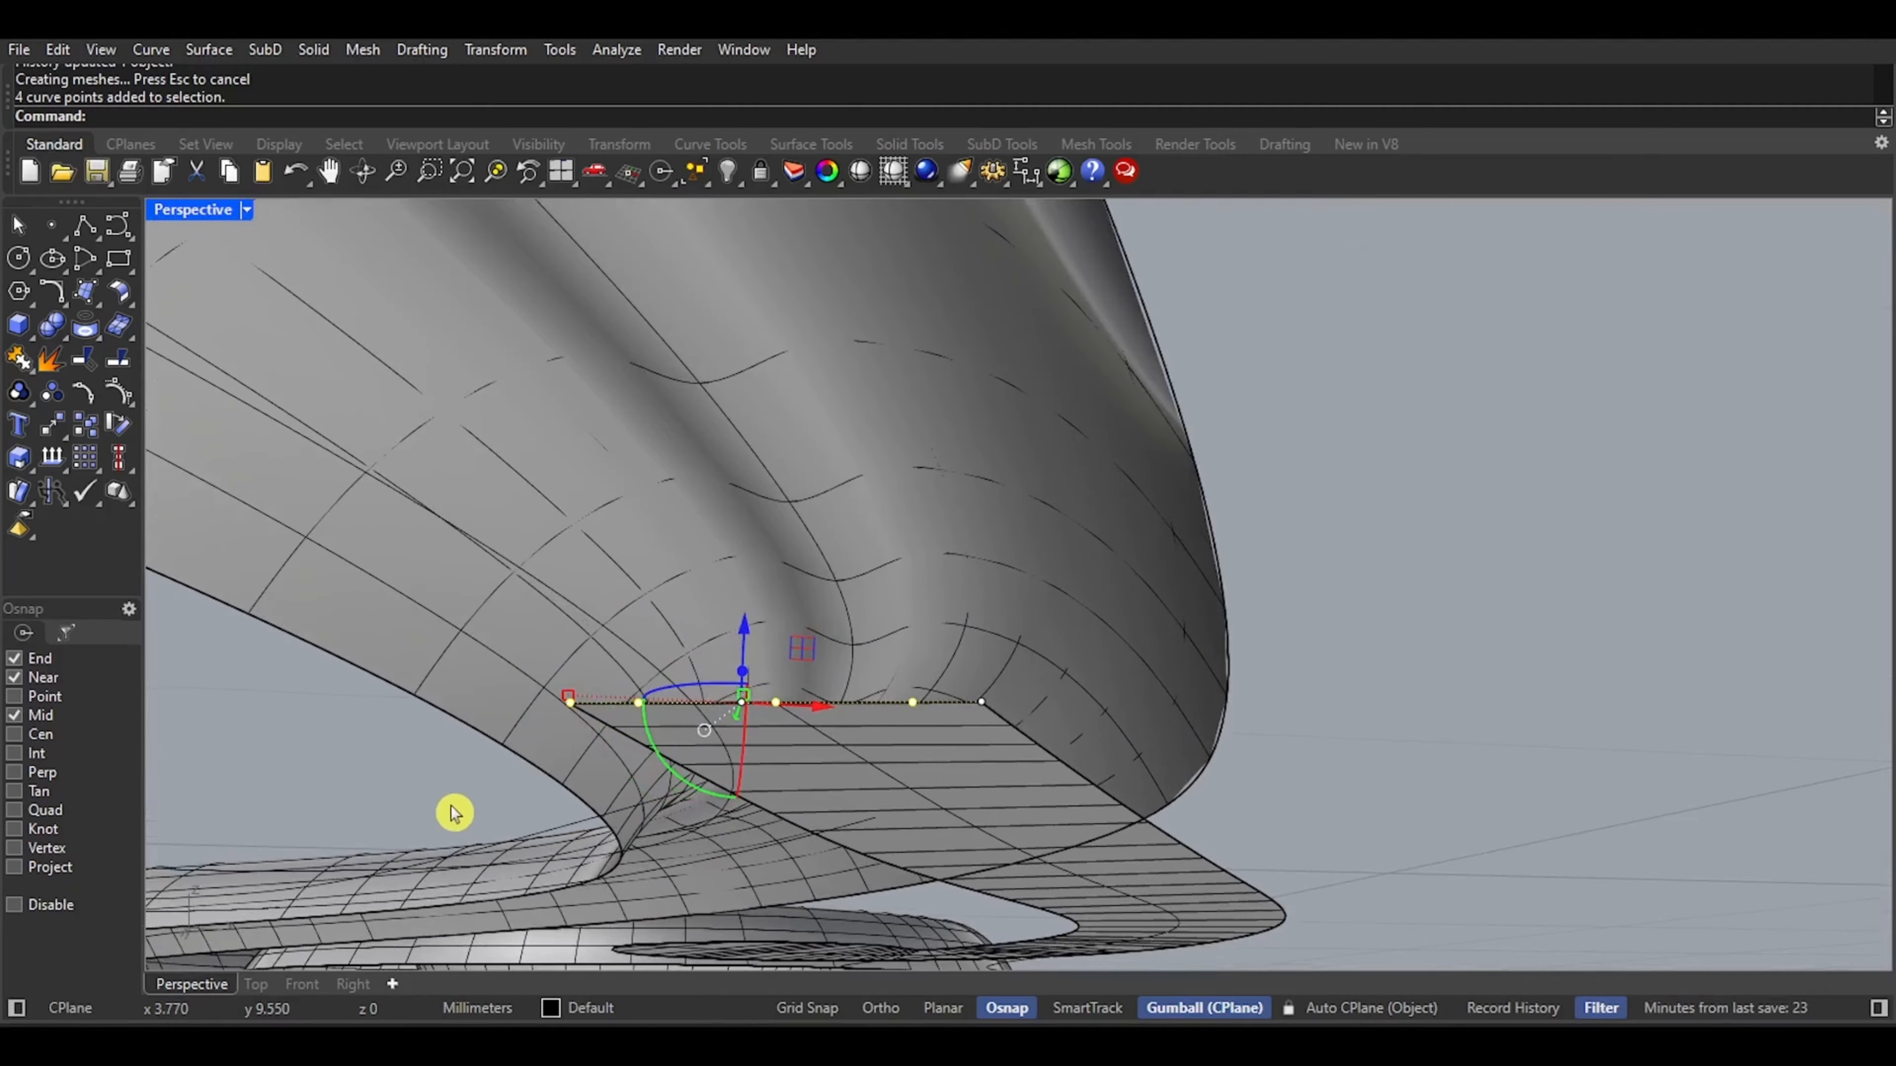
left_click_drag(453, 804, 592, 656, "ctrl")
right_click_drag(593, 657, 768, 445)
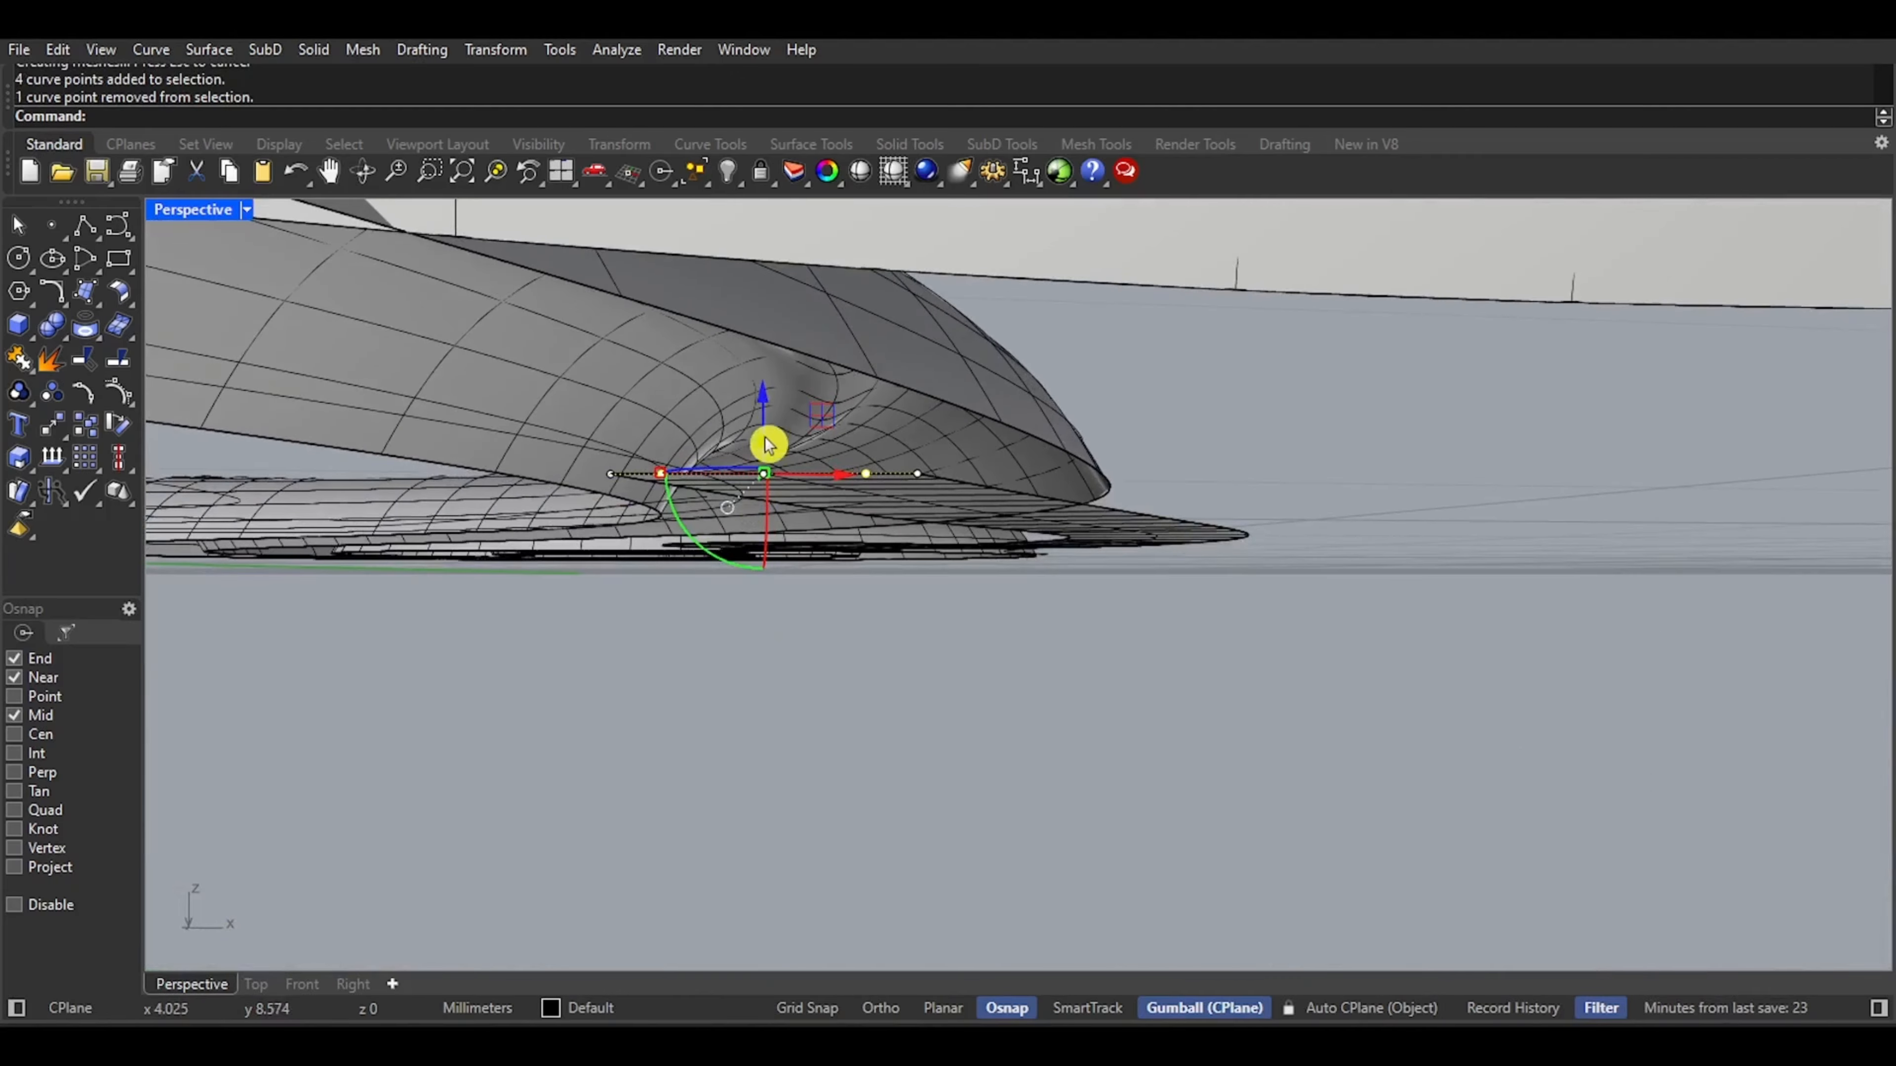
left_click_drag(771, 412, 772, 379)
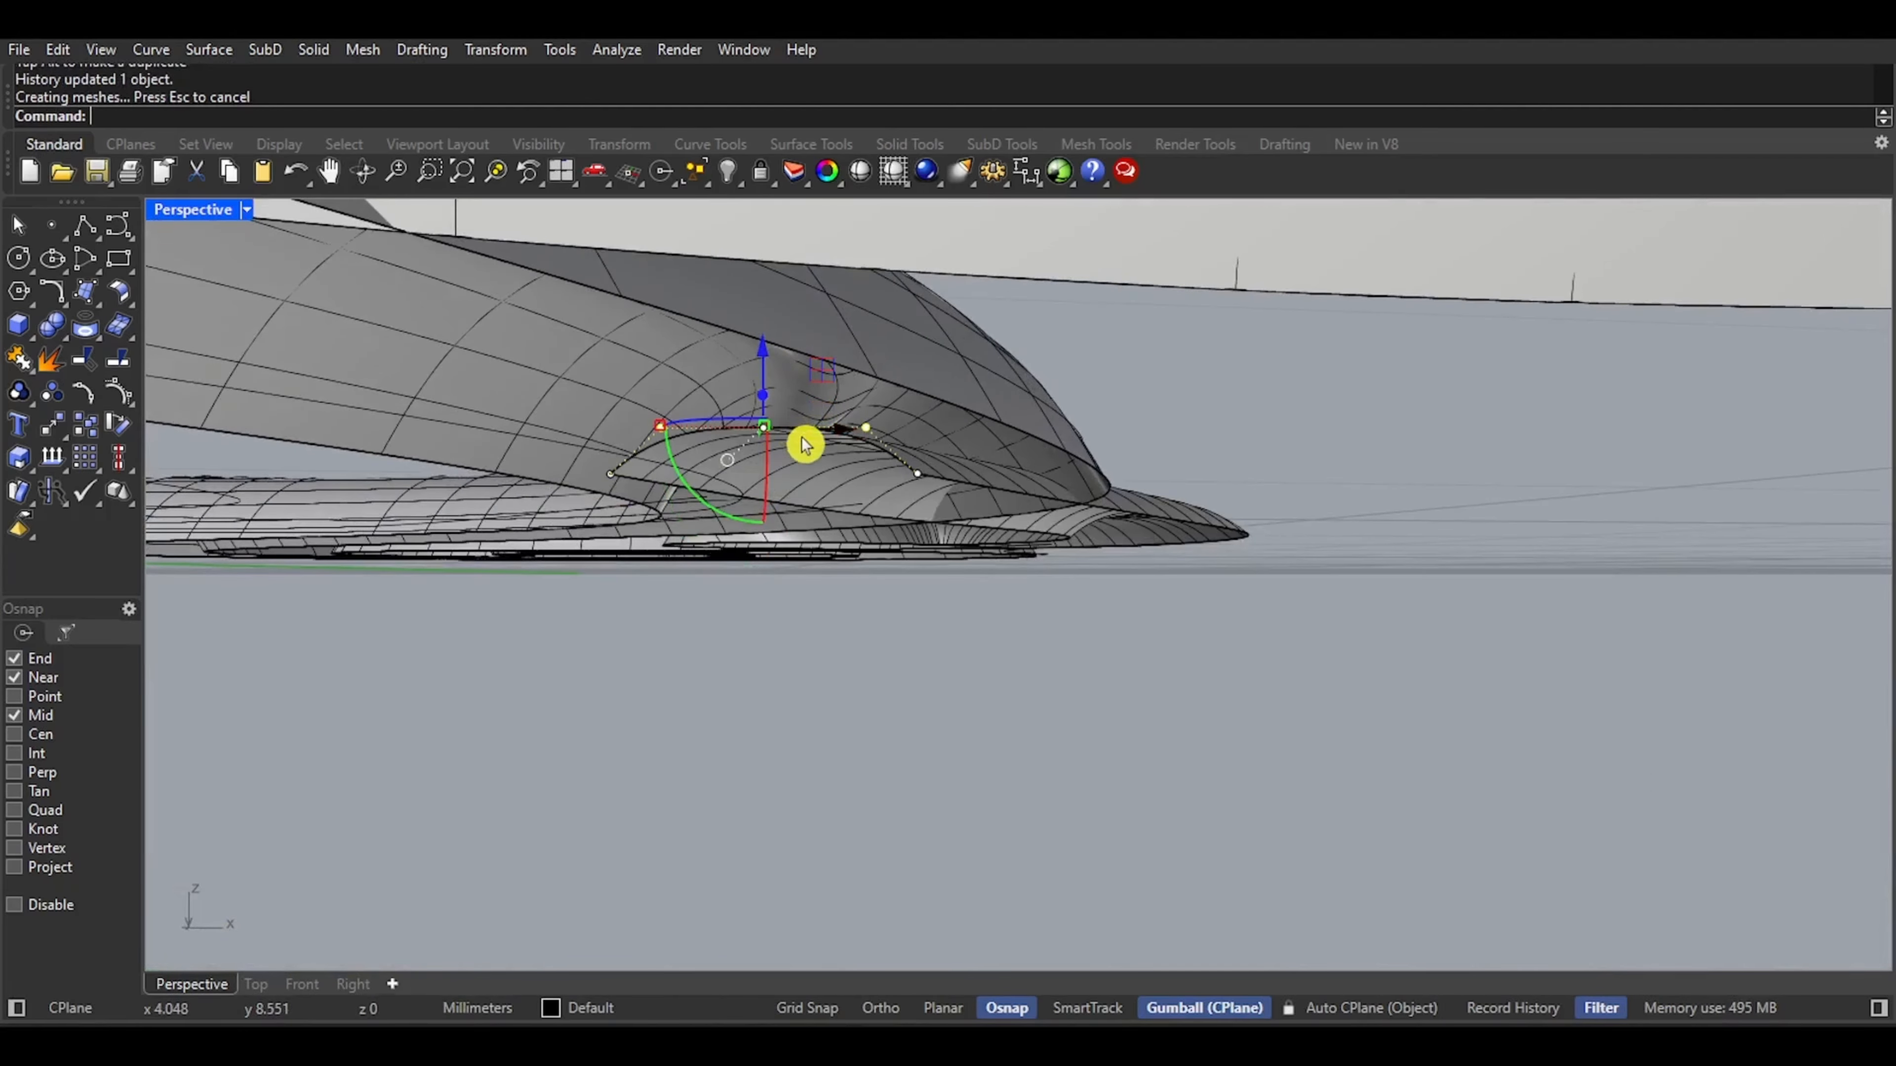
right_click_drag(804, 440, 946, 560)
left_click_drag(933, 499, 935, 476)
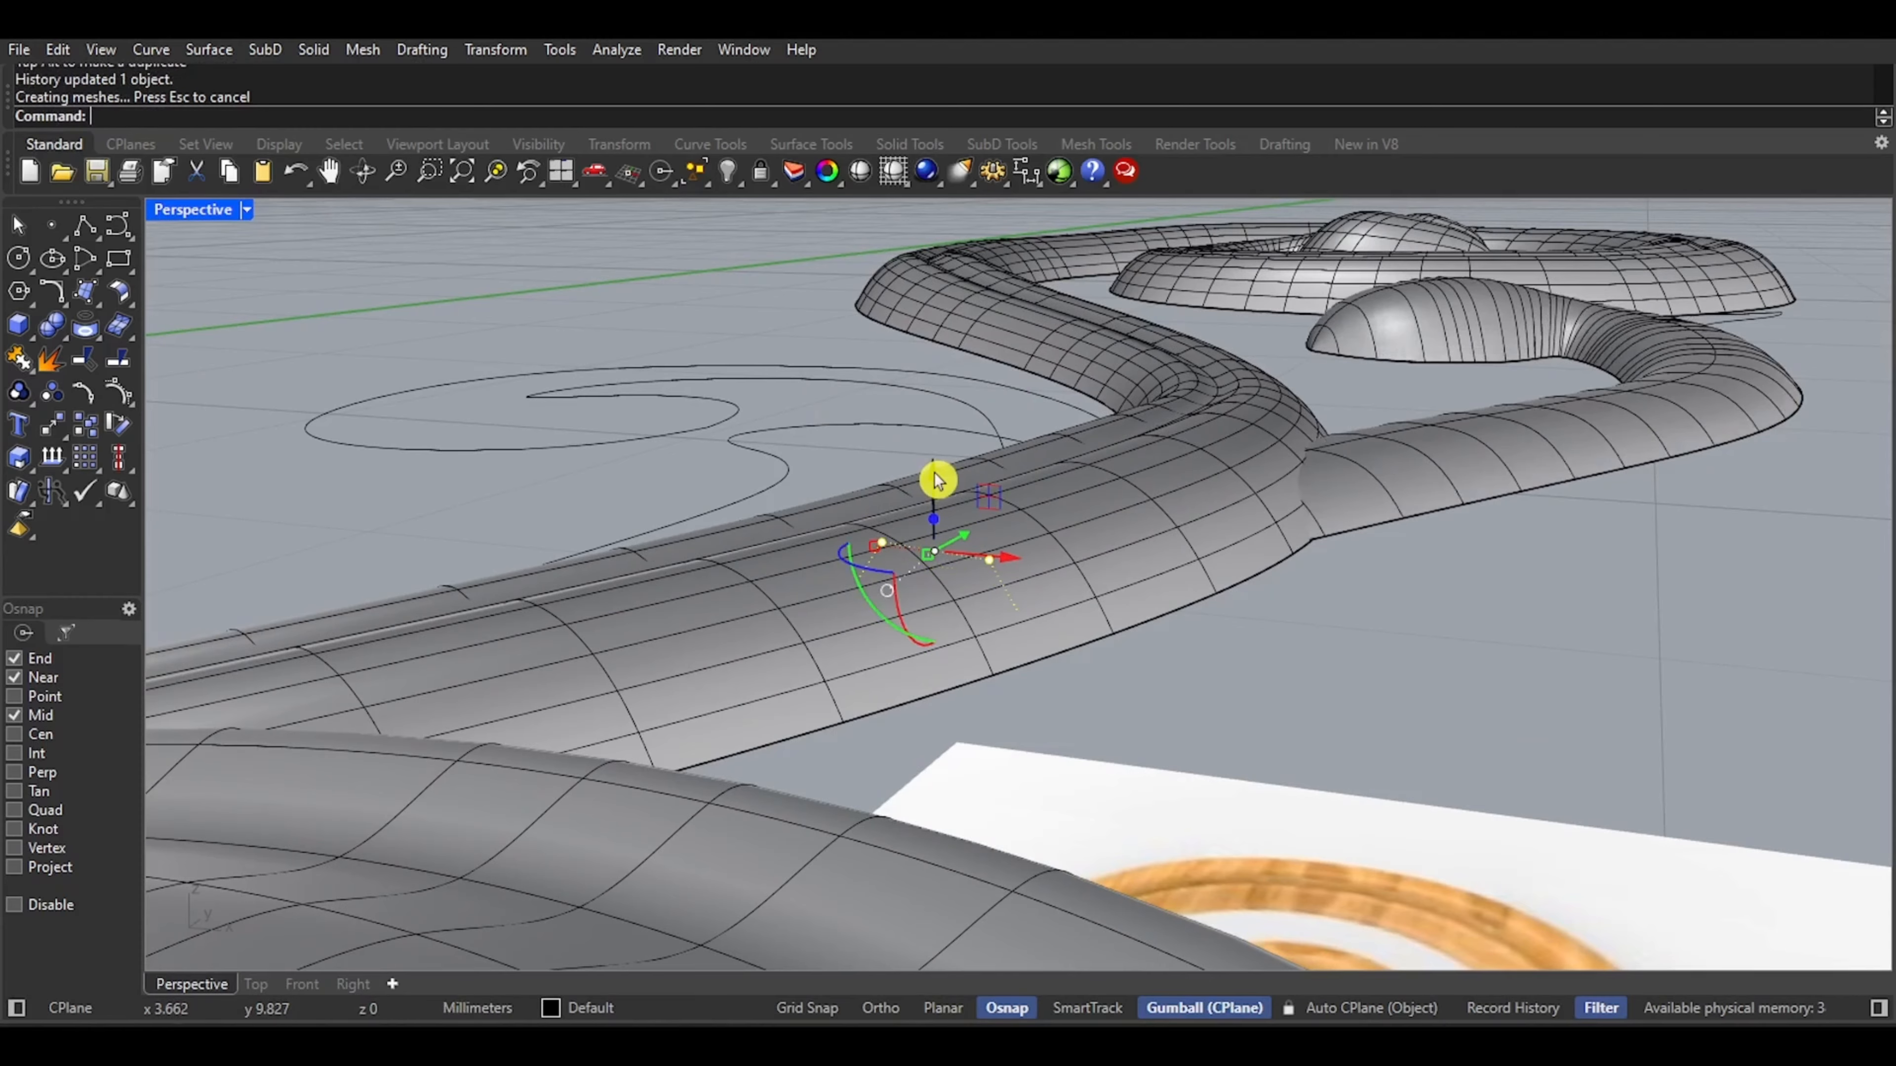
Raise the selected control points of the right branch's cross section slightly higher to increase the arch of the swept surface
right_click_drag(1093, 469, 1089, 615)
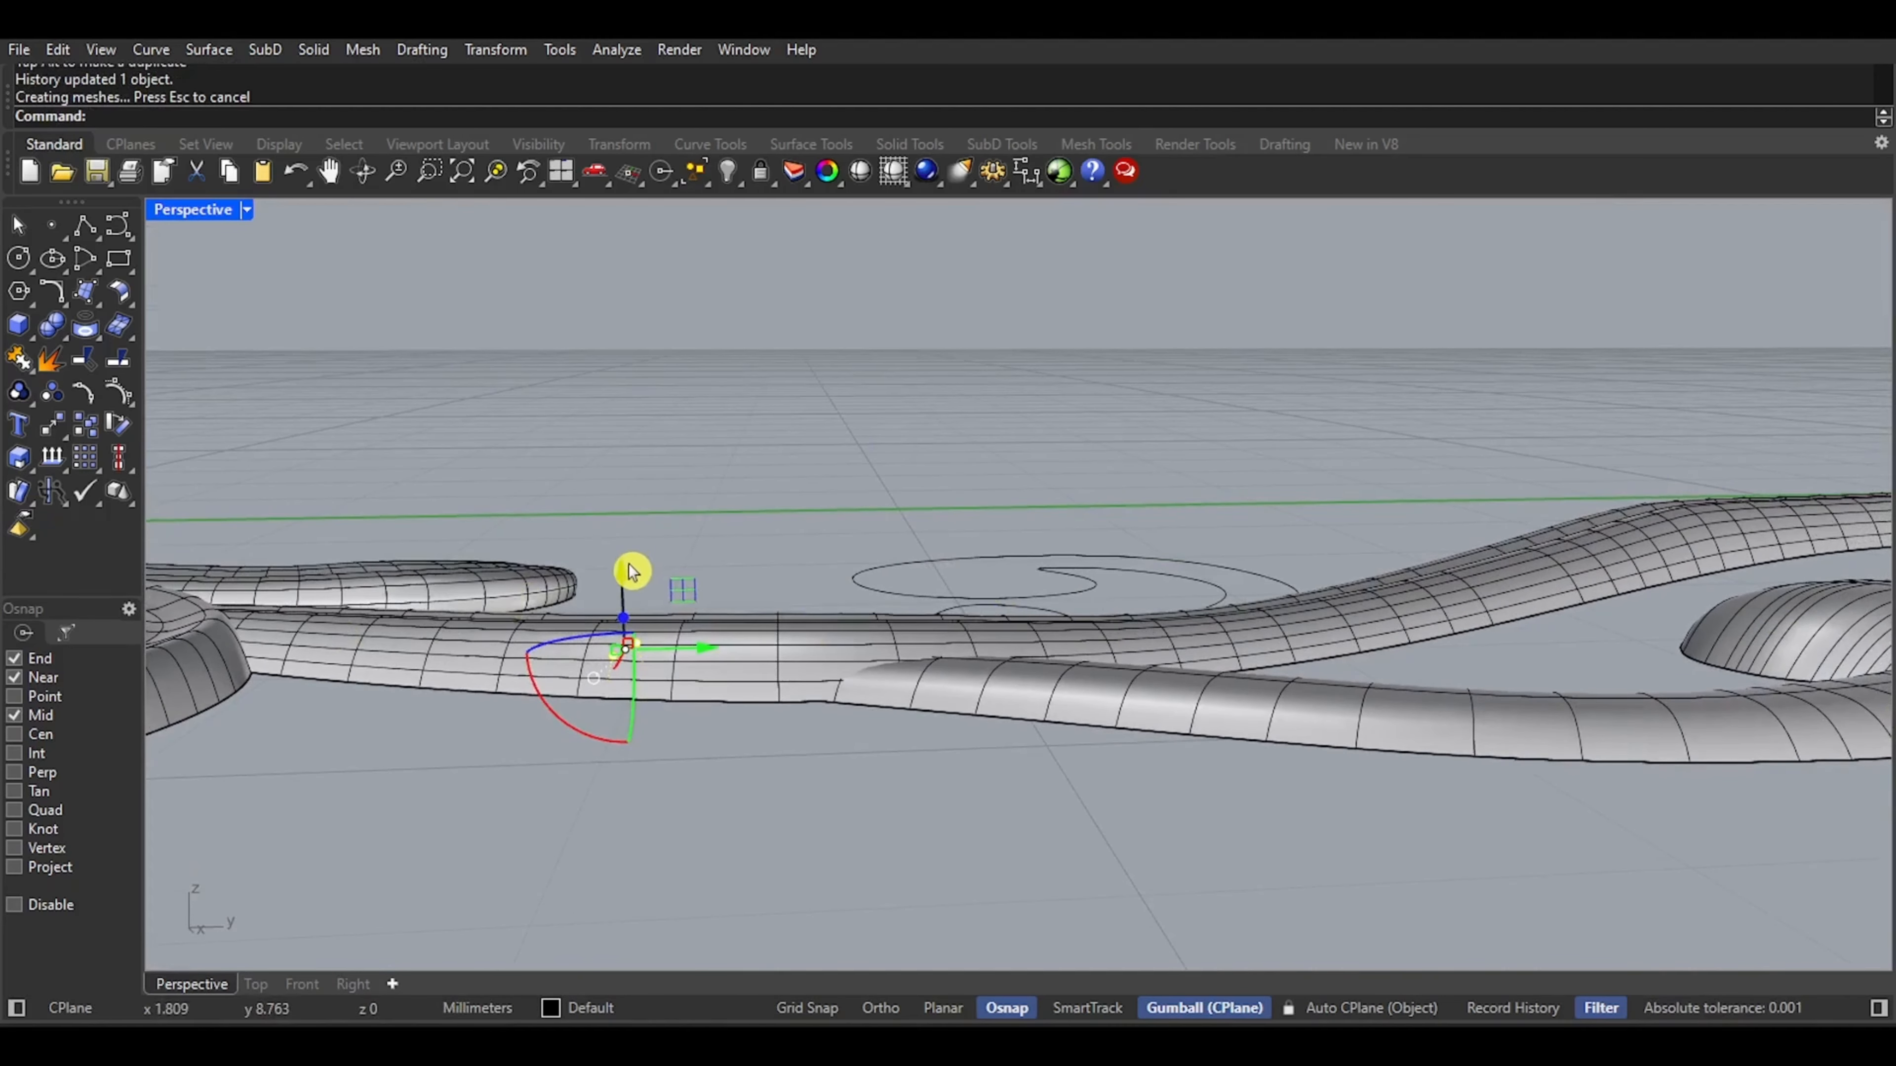
left_click_drag(626, 564, 626, 556)
scroll(627, 567, "down", 8)
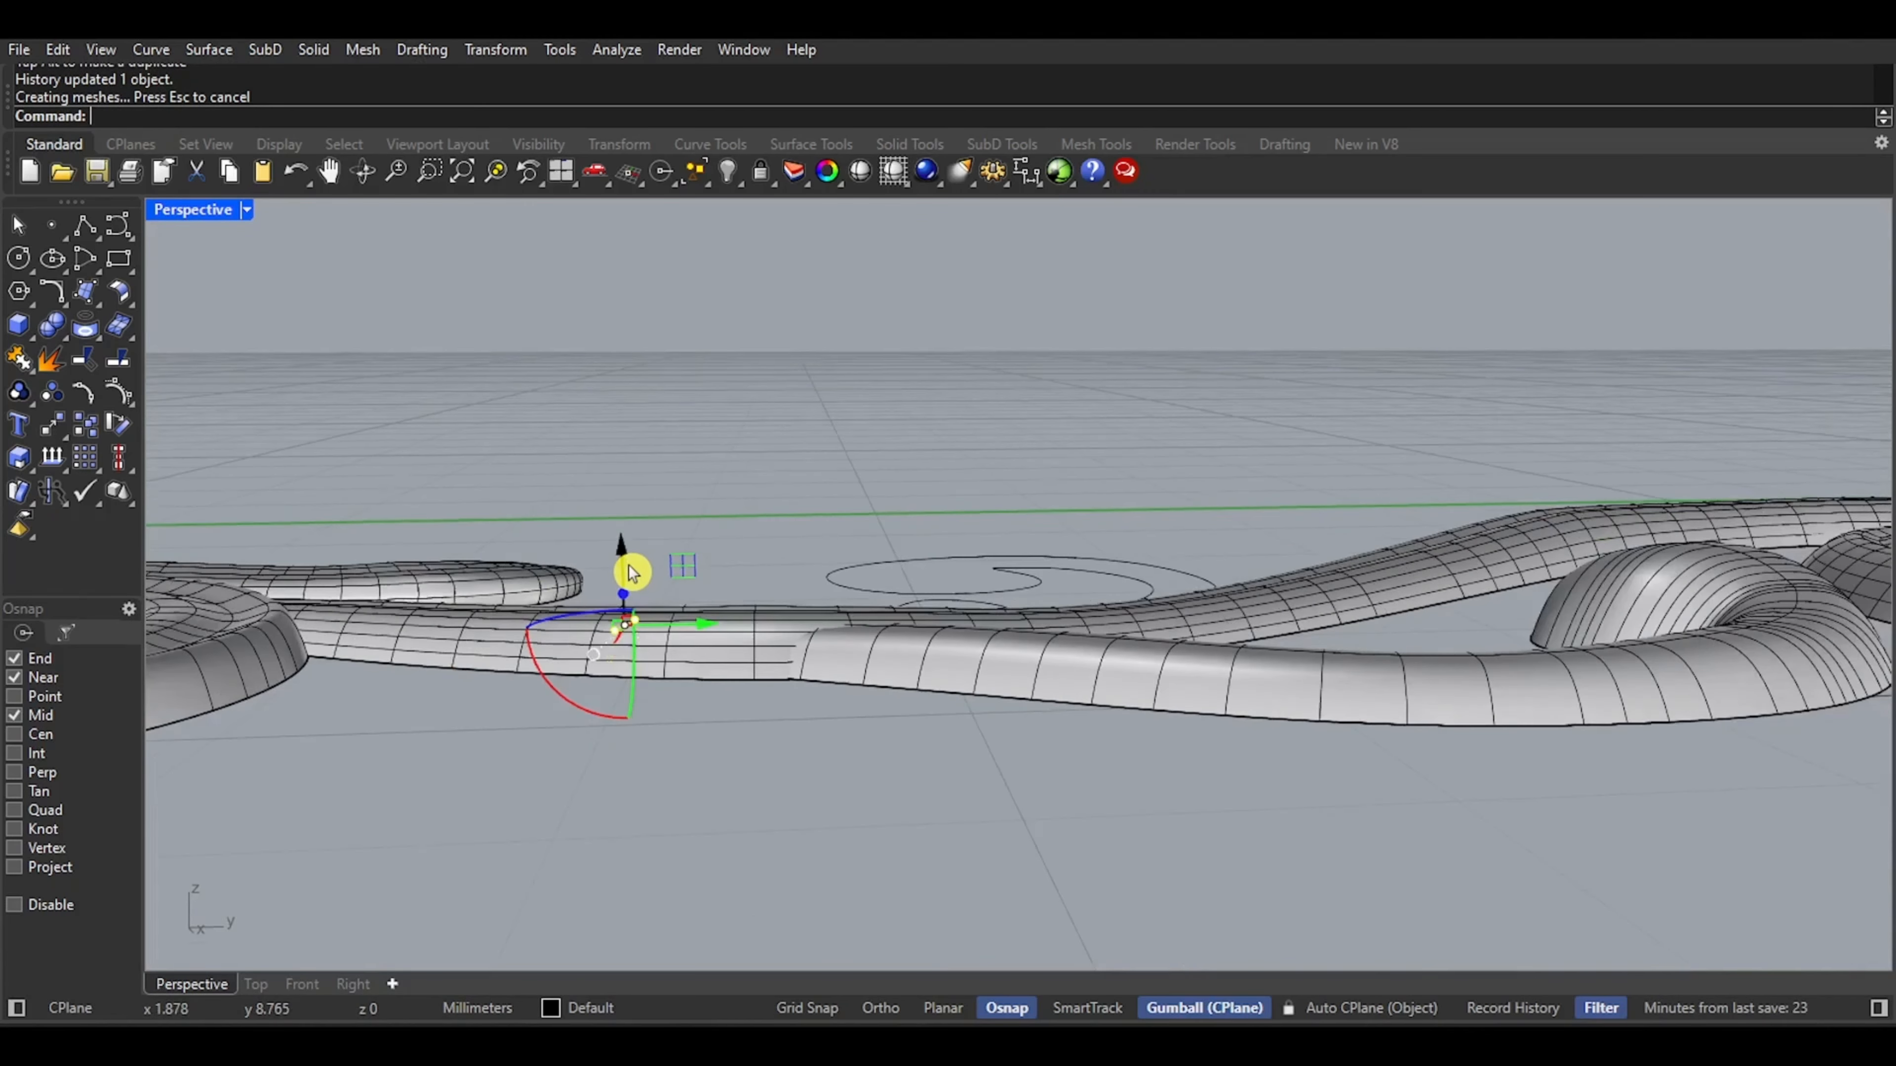
right_click_drag(603, 577, 847, 595)
scroll(596, 732, "up", 5)
right_click_drag(539, 741, 603, 750)
scroll(826, 720, "up", 4)
Keep only the middle control point of the branch's cross section selected and lower it vertically to form a groove along the crest
left_click(914, 715, "ctrl")
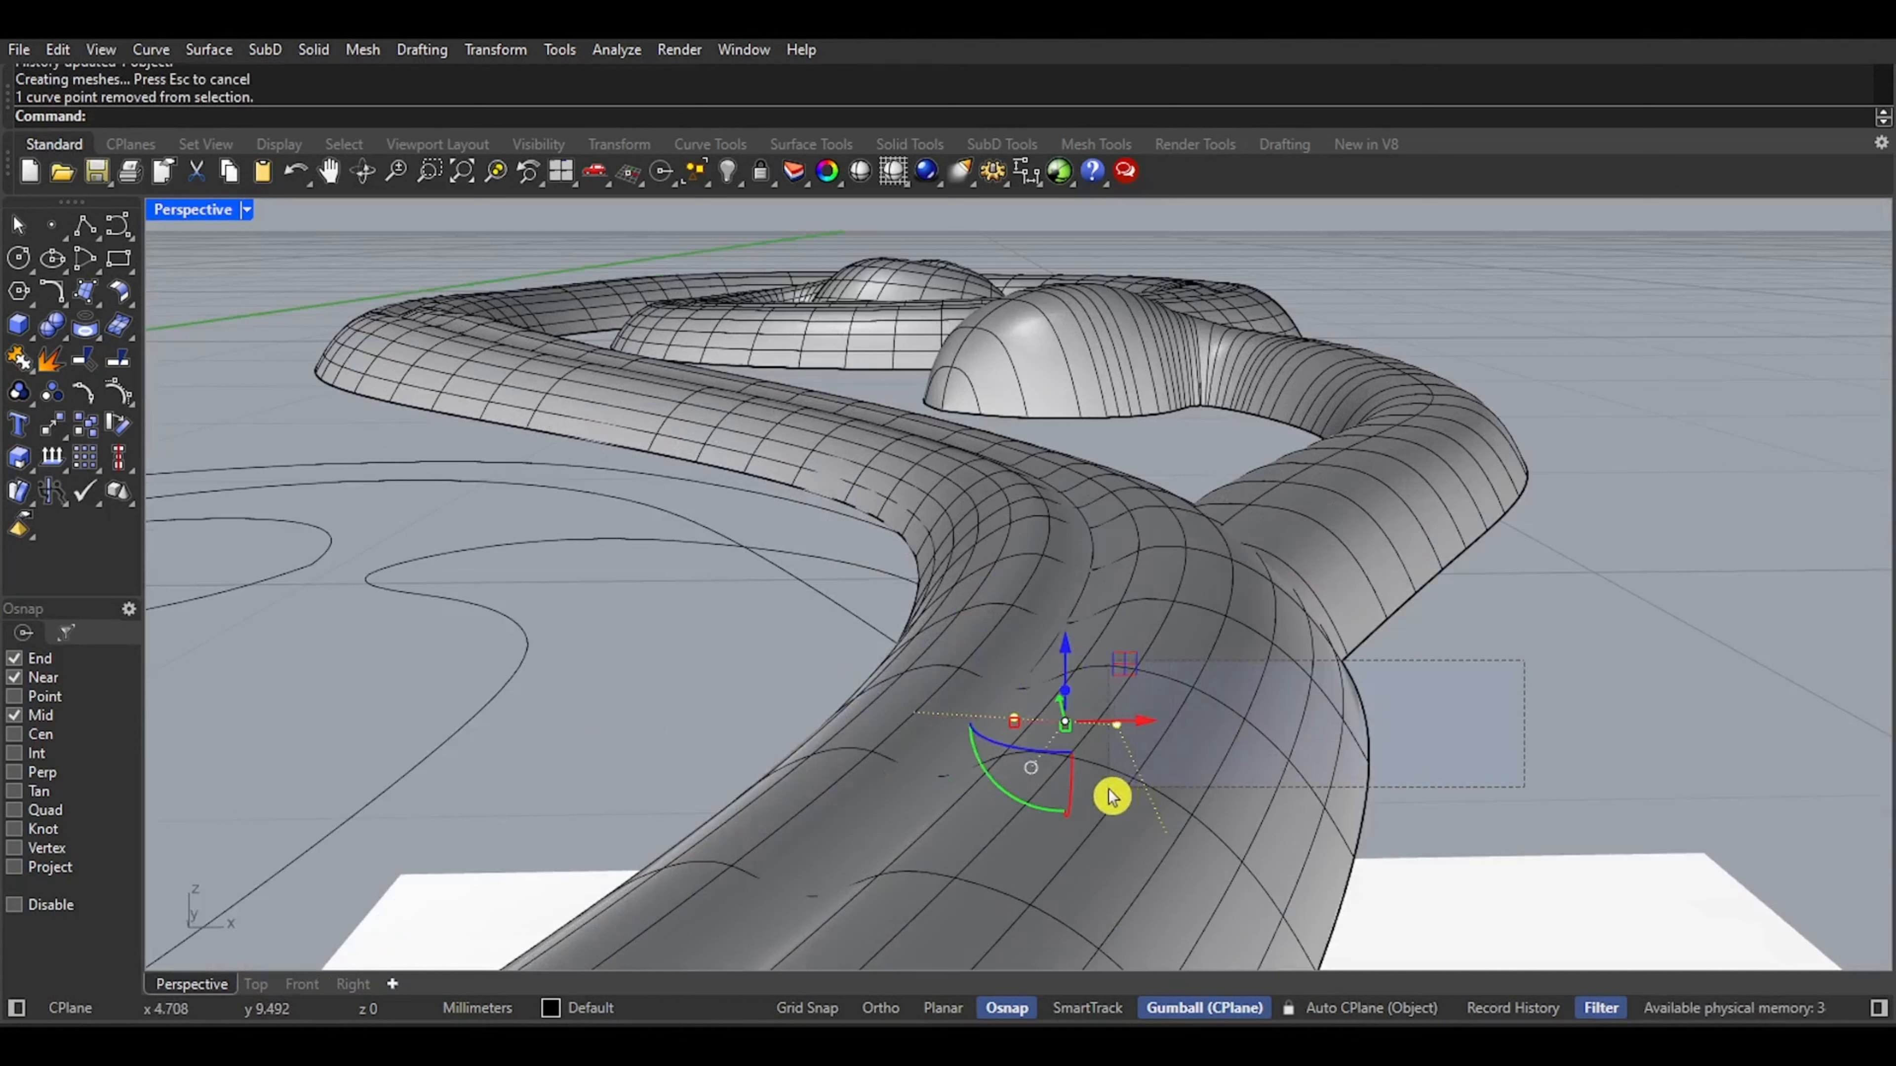
left_click_drag(1109, 790, 1109, 789, "ctrl")
left_click_drag(1015, 642, 1016, 713)
right_click_drag(1016, 714, 1013, 752)
right_click_drag(1097, 637, 948, 728)
left_click_drag(940, 736, 944, 747)
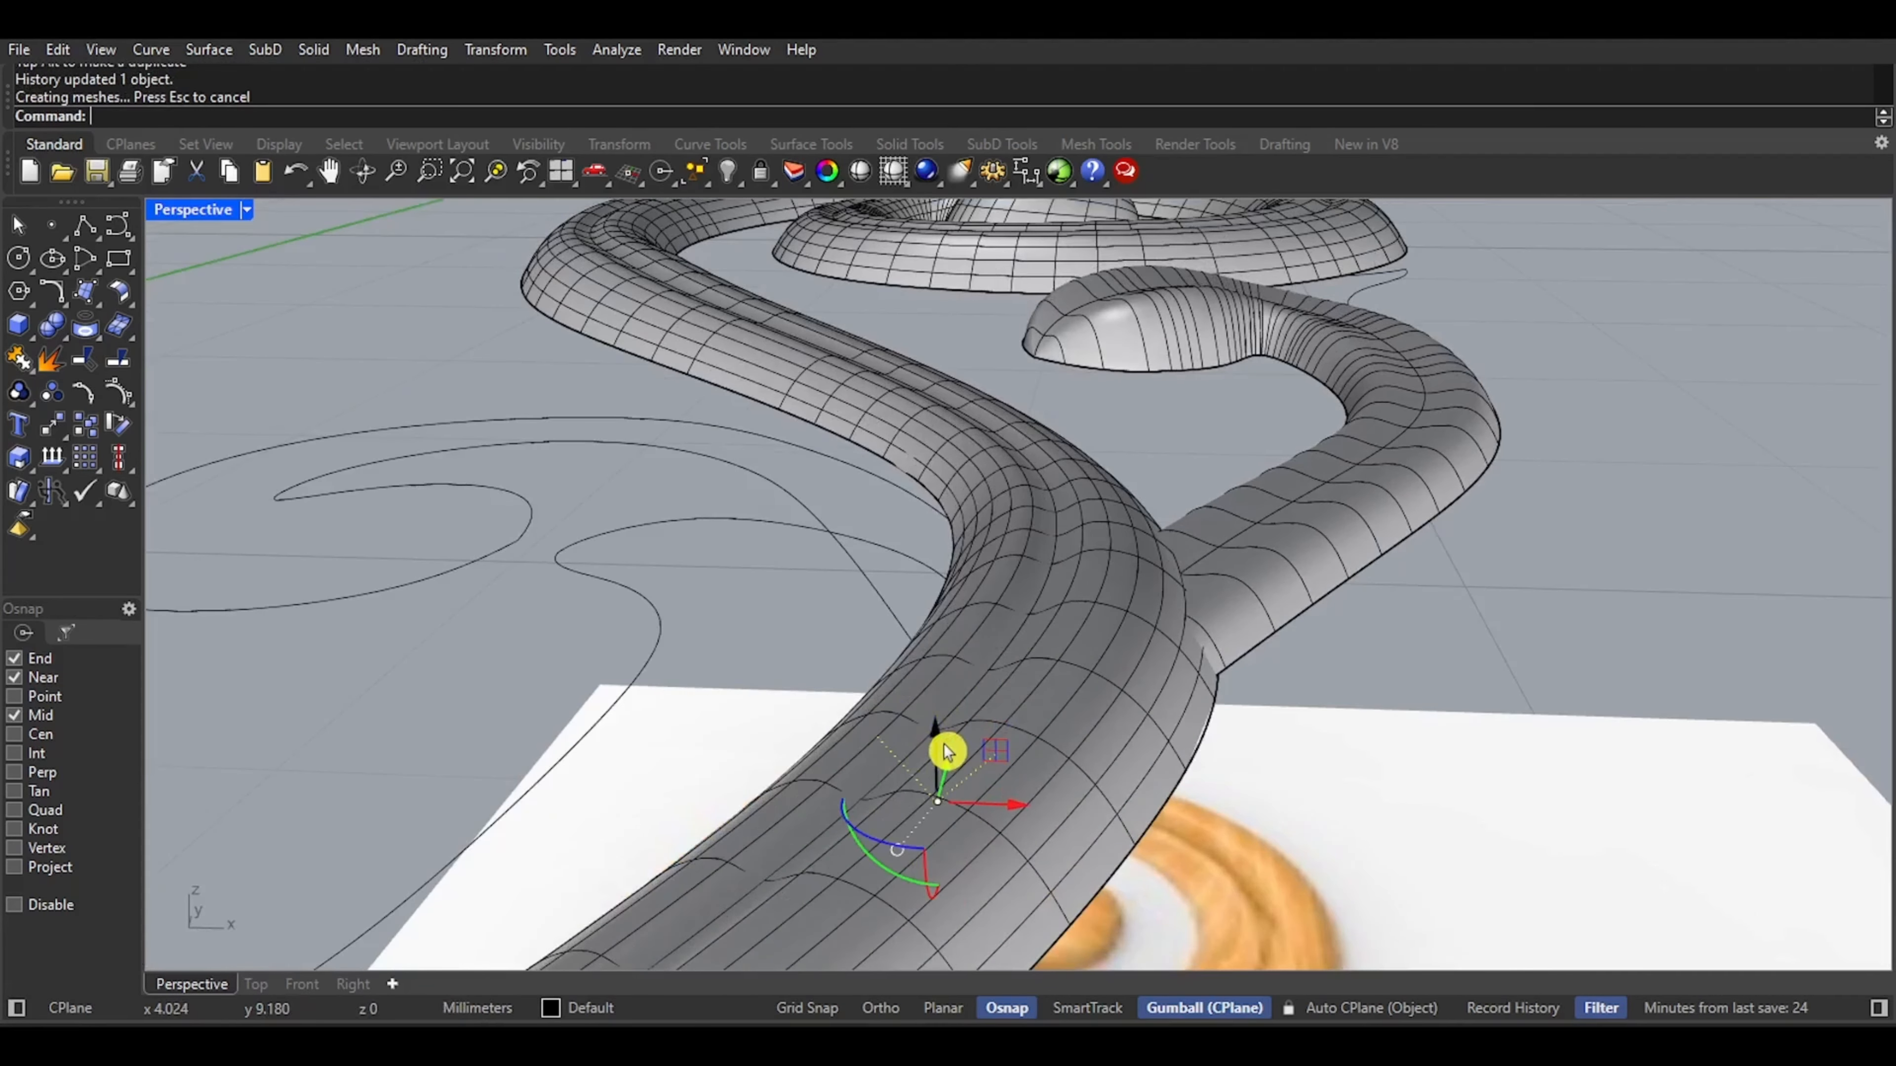
Examine the grooved right branch and its junction with the stem in Rendered display and return the perspective view to Shaded
scroll(944, 747, "down", 5)
middle_click(1076, 654)
left_click(1112, 659)
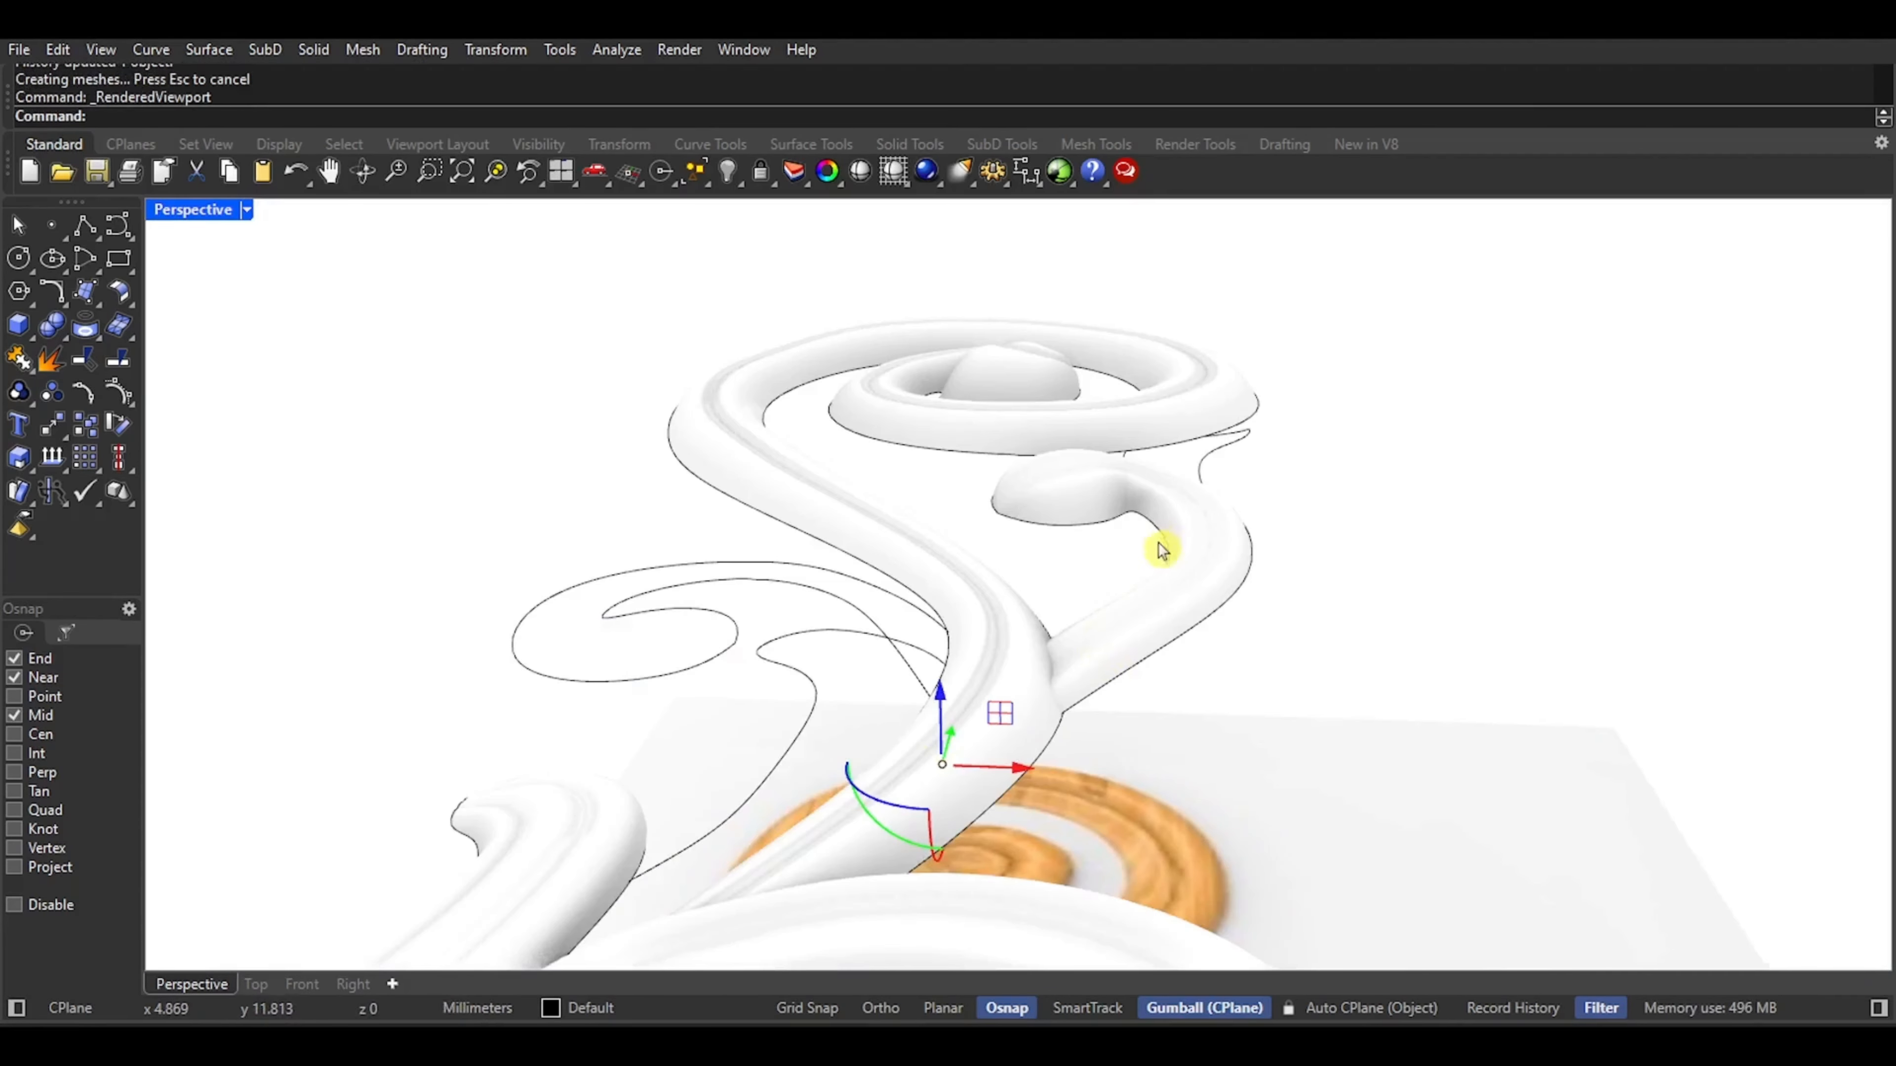
right_click_drag(1161, 549, 1245, 501)
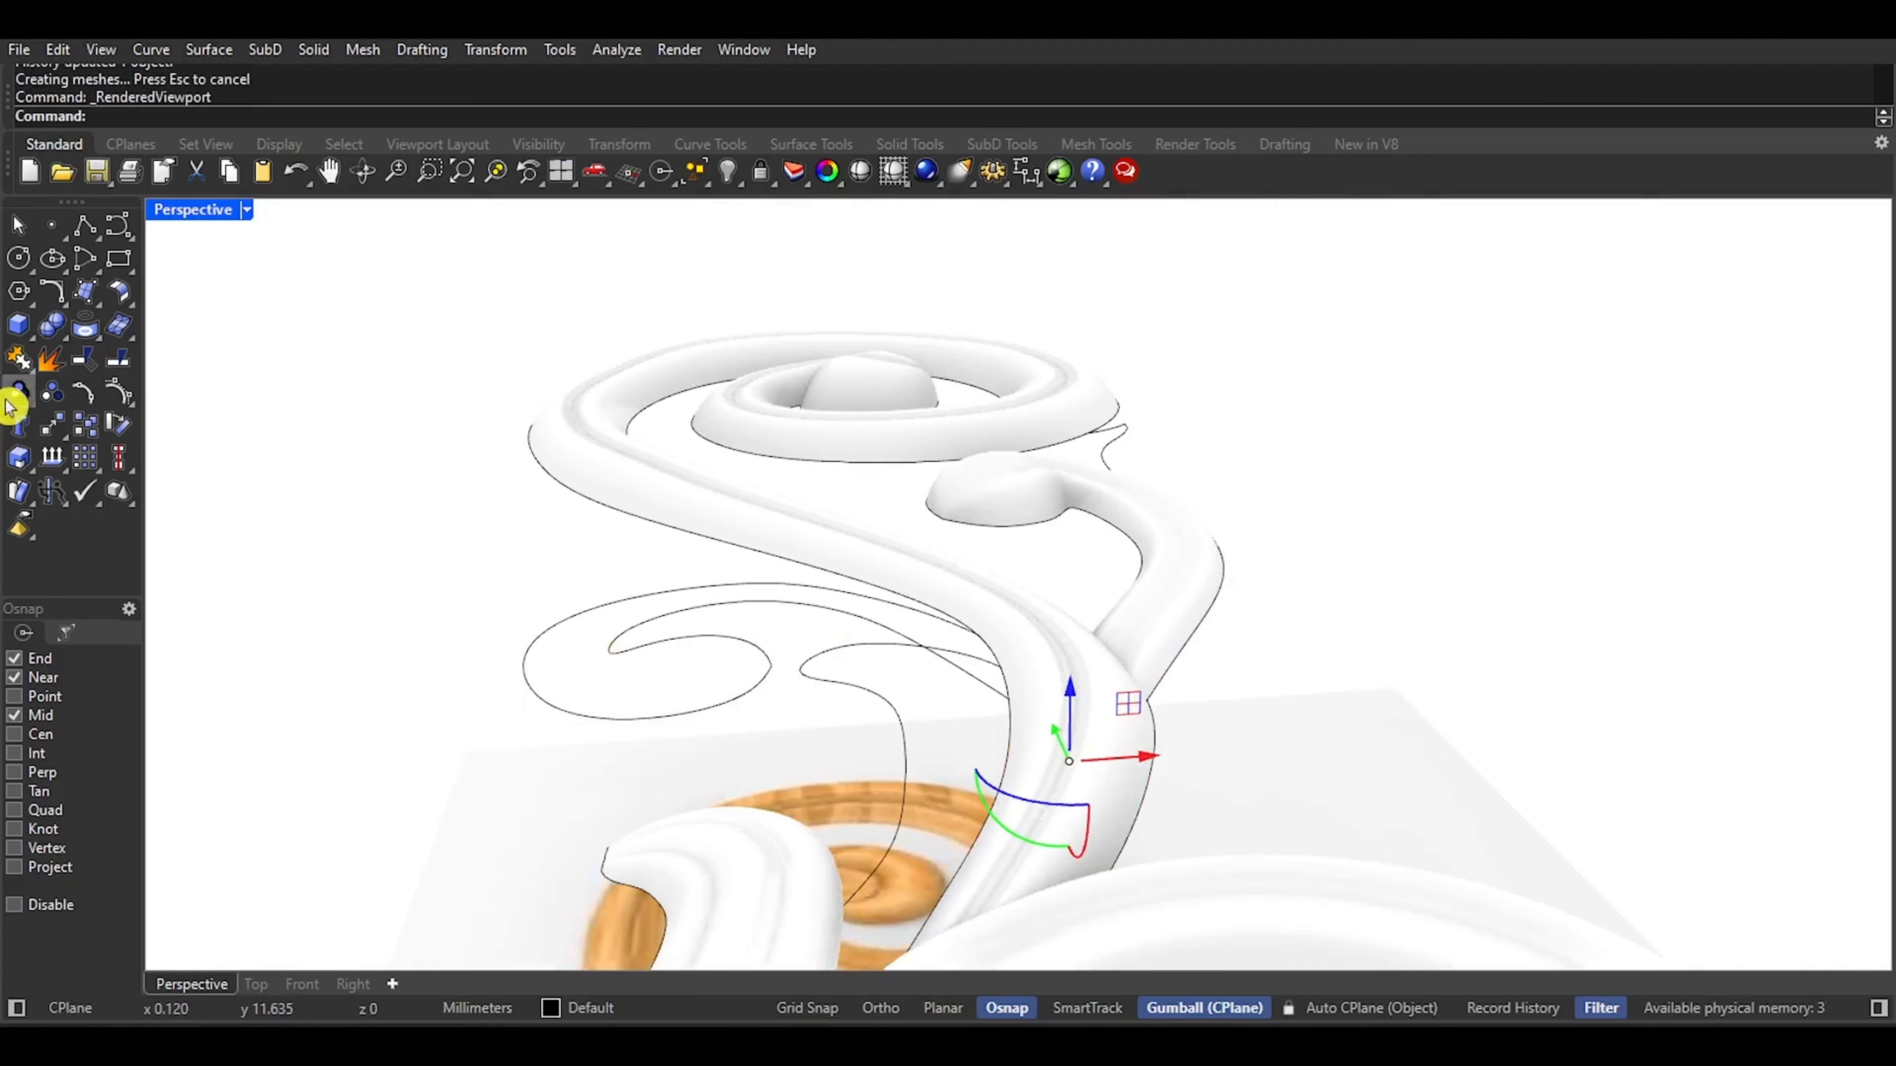
middle_click(700, 437)
left_click(700, 439)
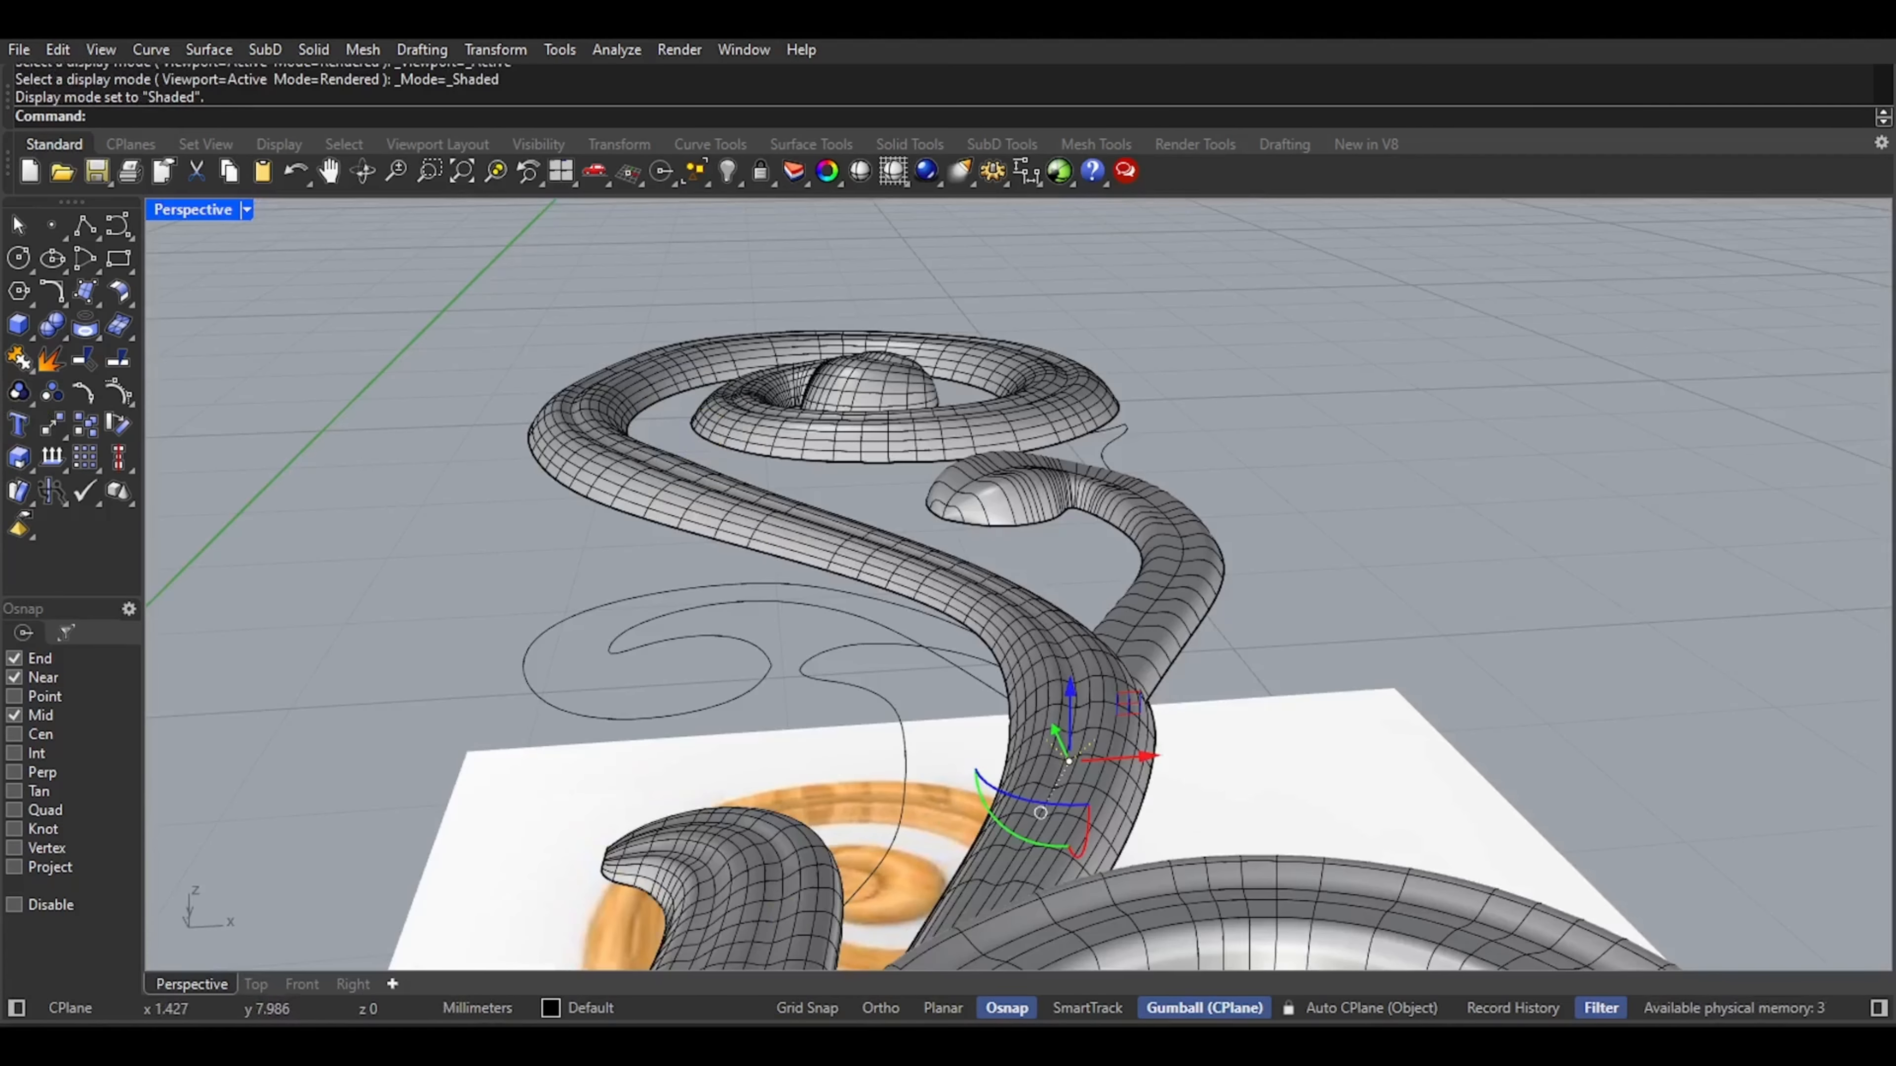
In the top view, clear the point selection and select both outline curves of the small leaf between the stem and the left curl
left_click(254, 984)
scroll(768, 657, "down", 5)
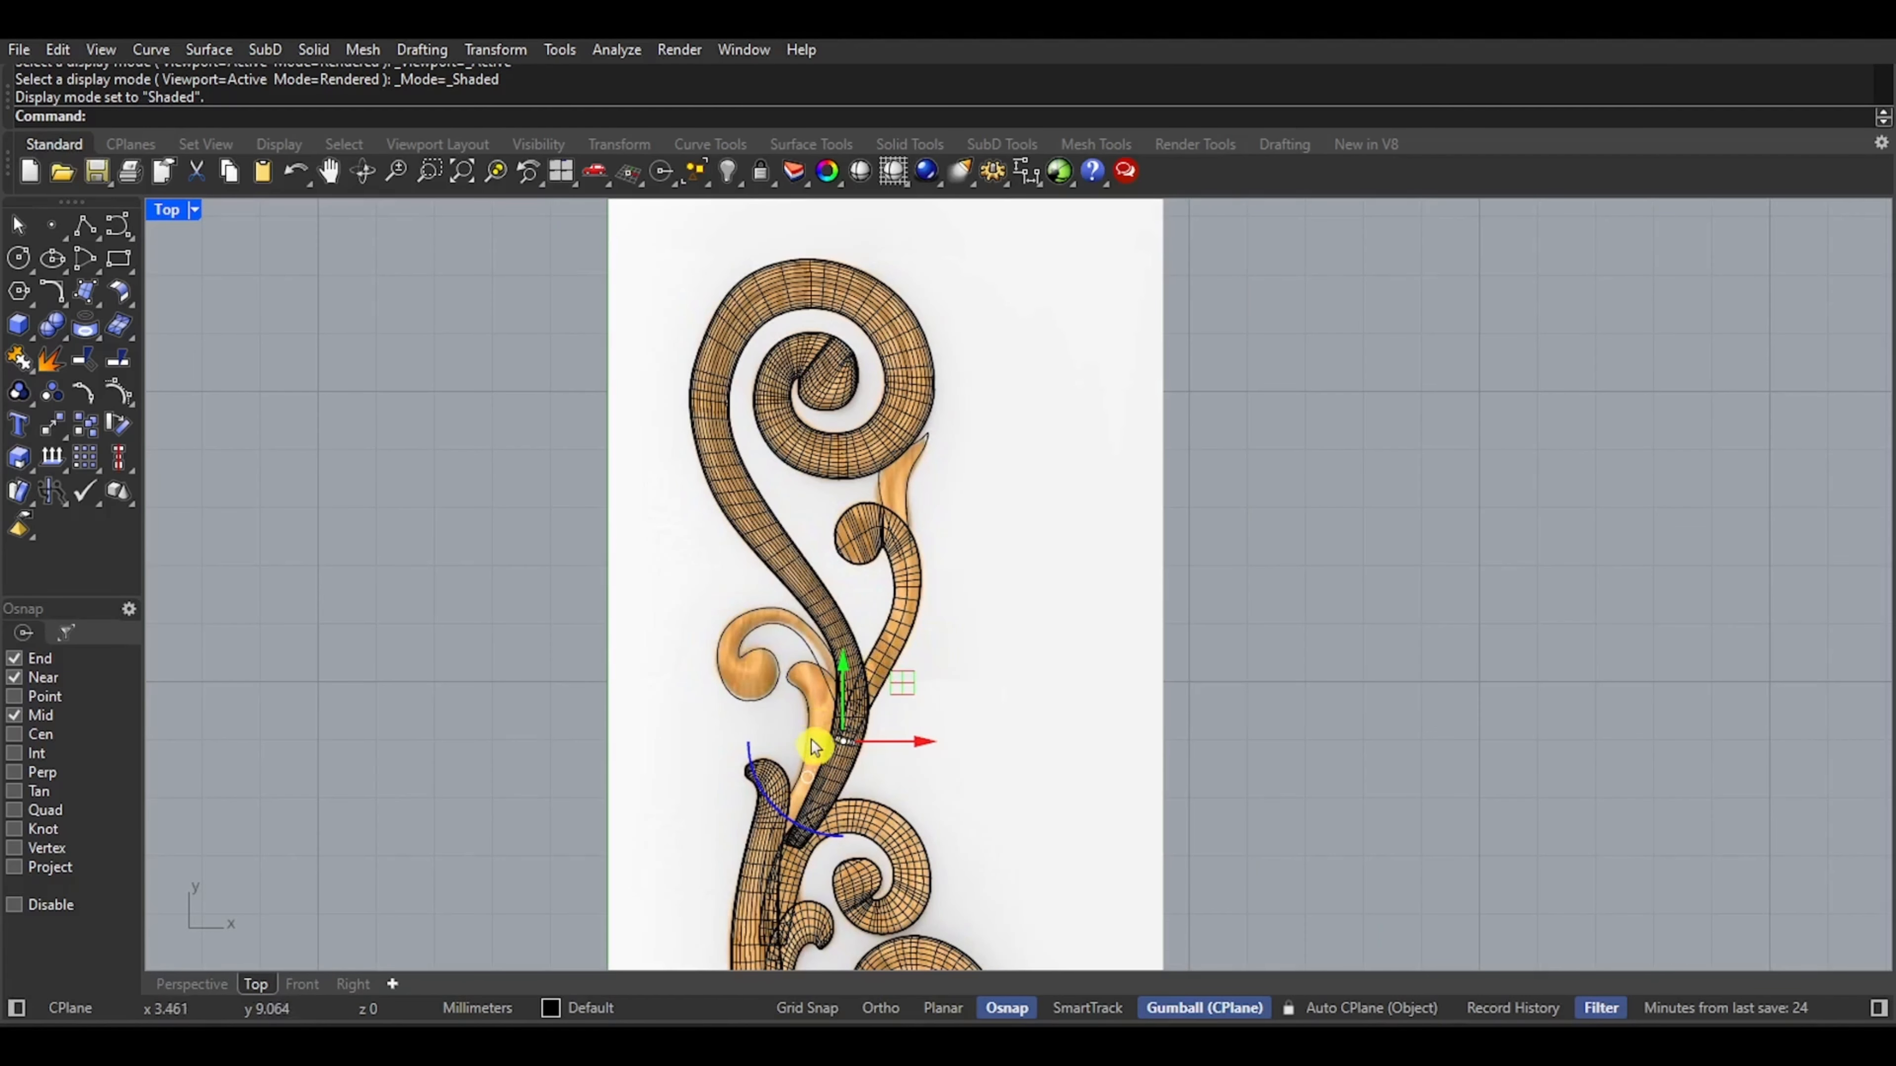
scroll(808, 749, "up", 4)
key("Escape")
scroll(769, 747, "down", 5)
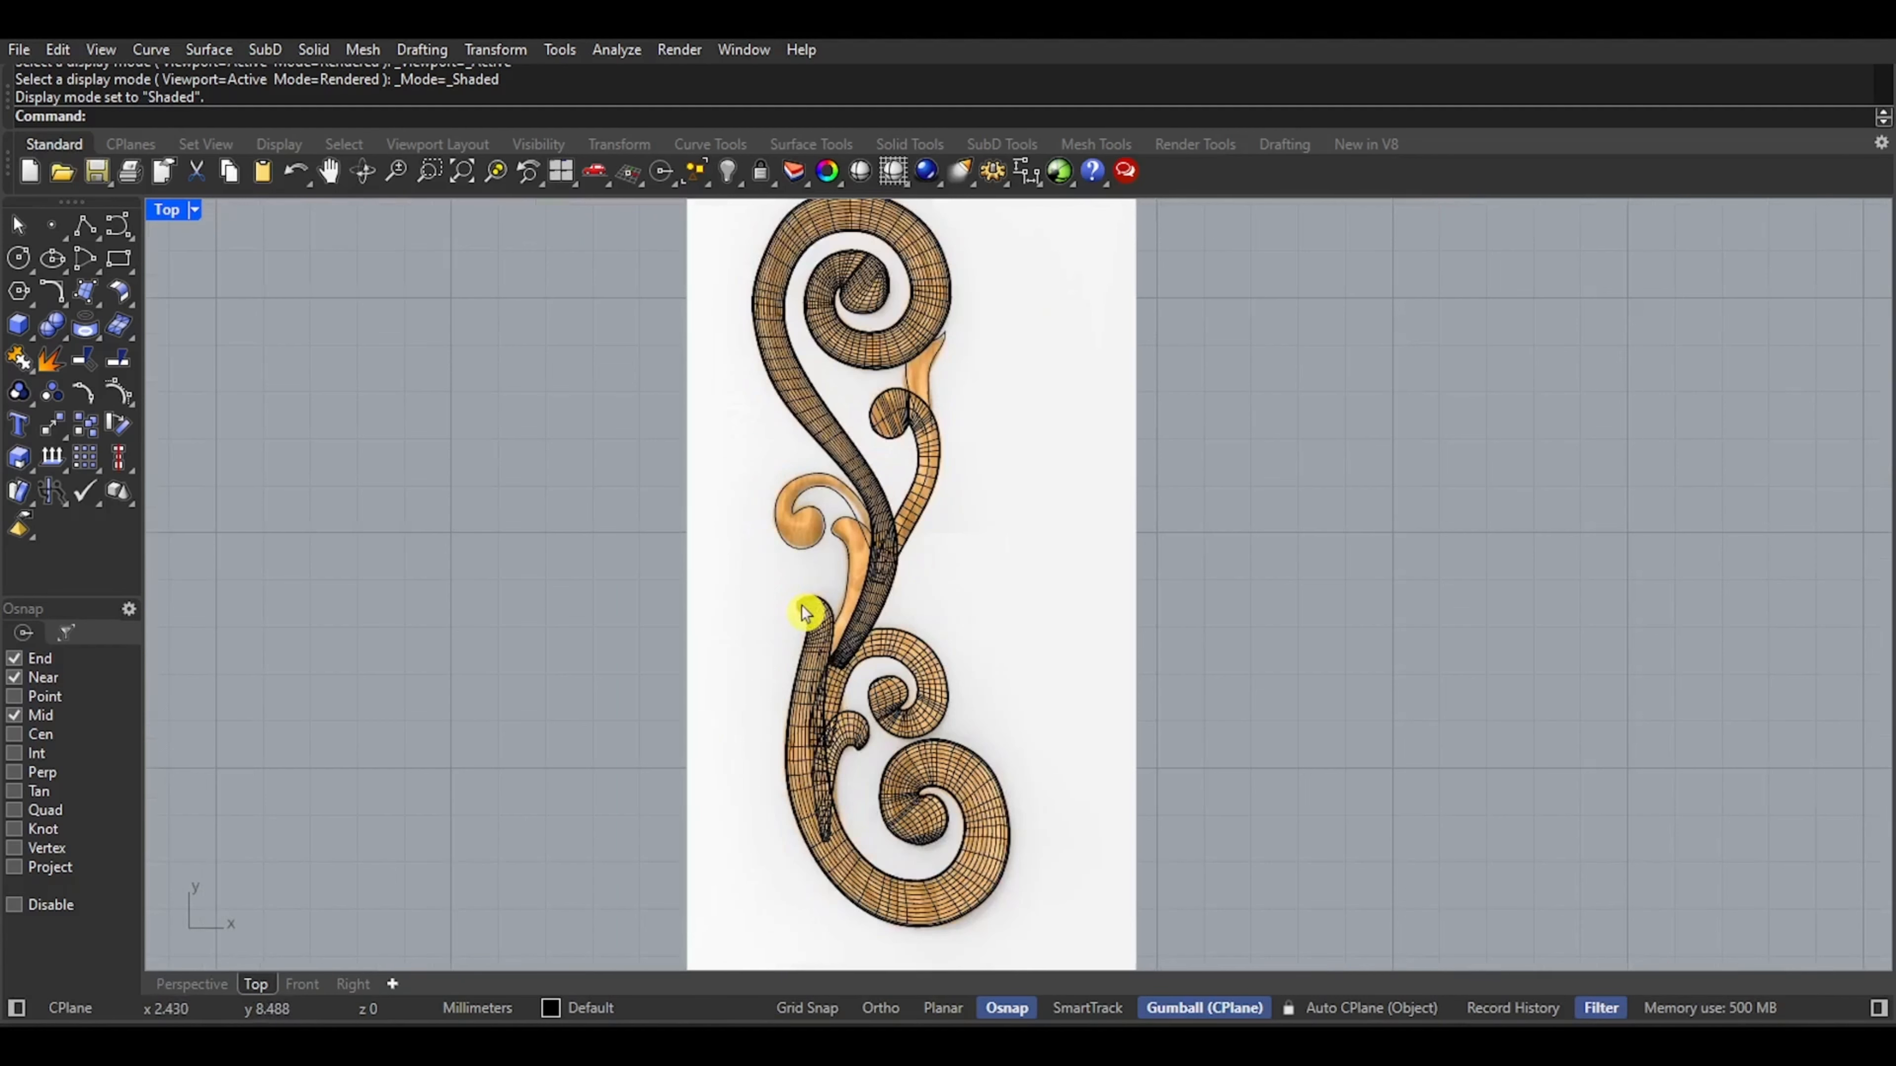
scroll(811, 534, "up", 3)
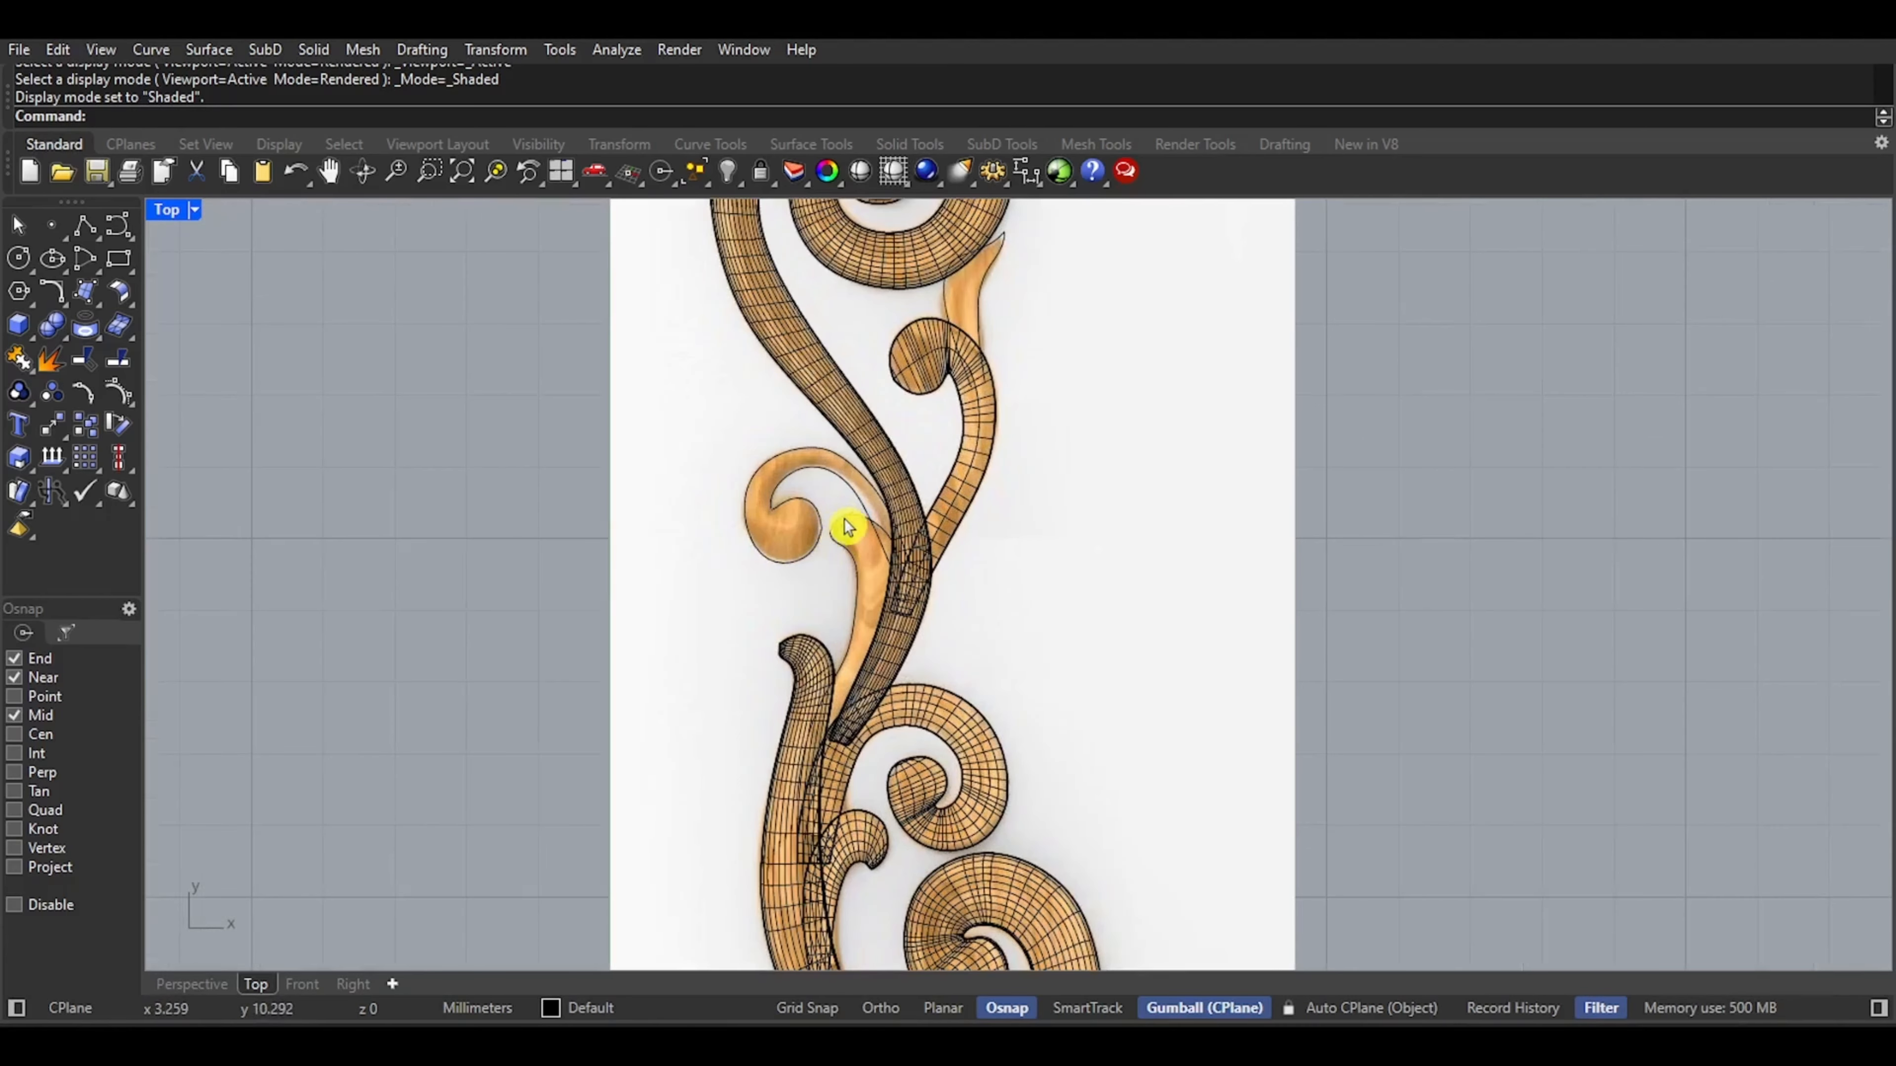
scroll(831, 531, "up", 5)
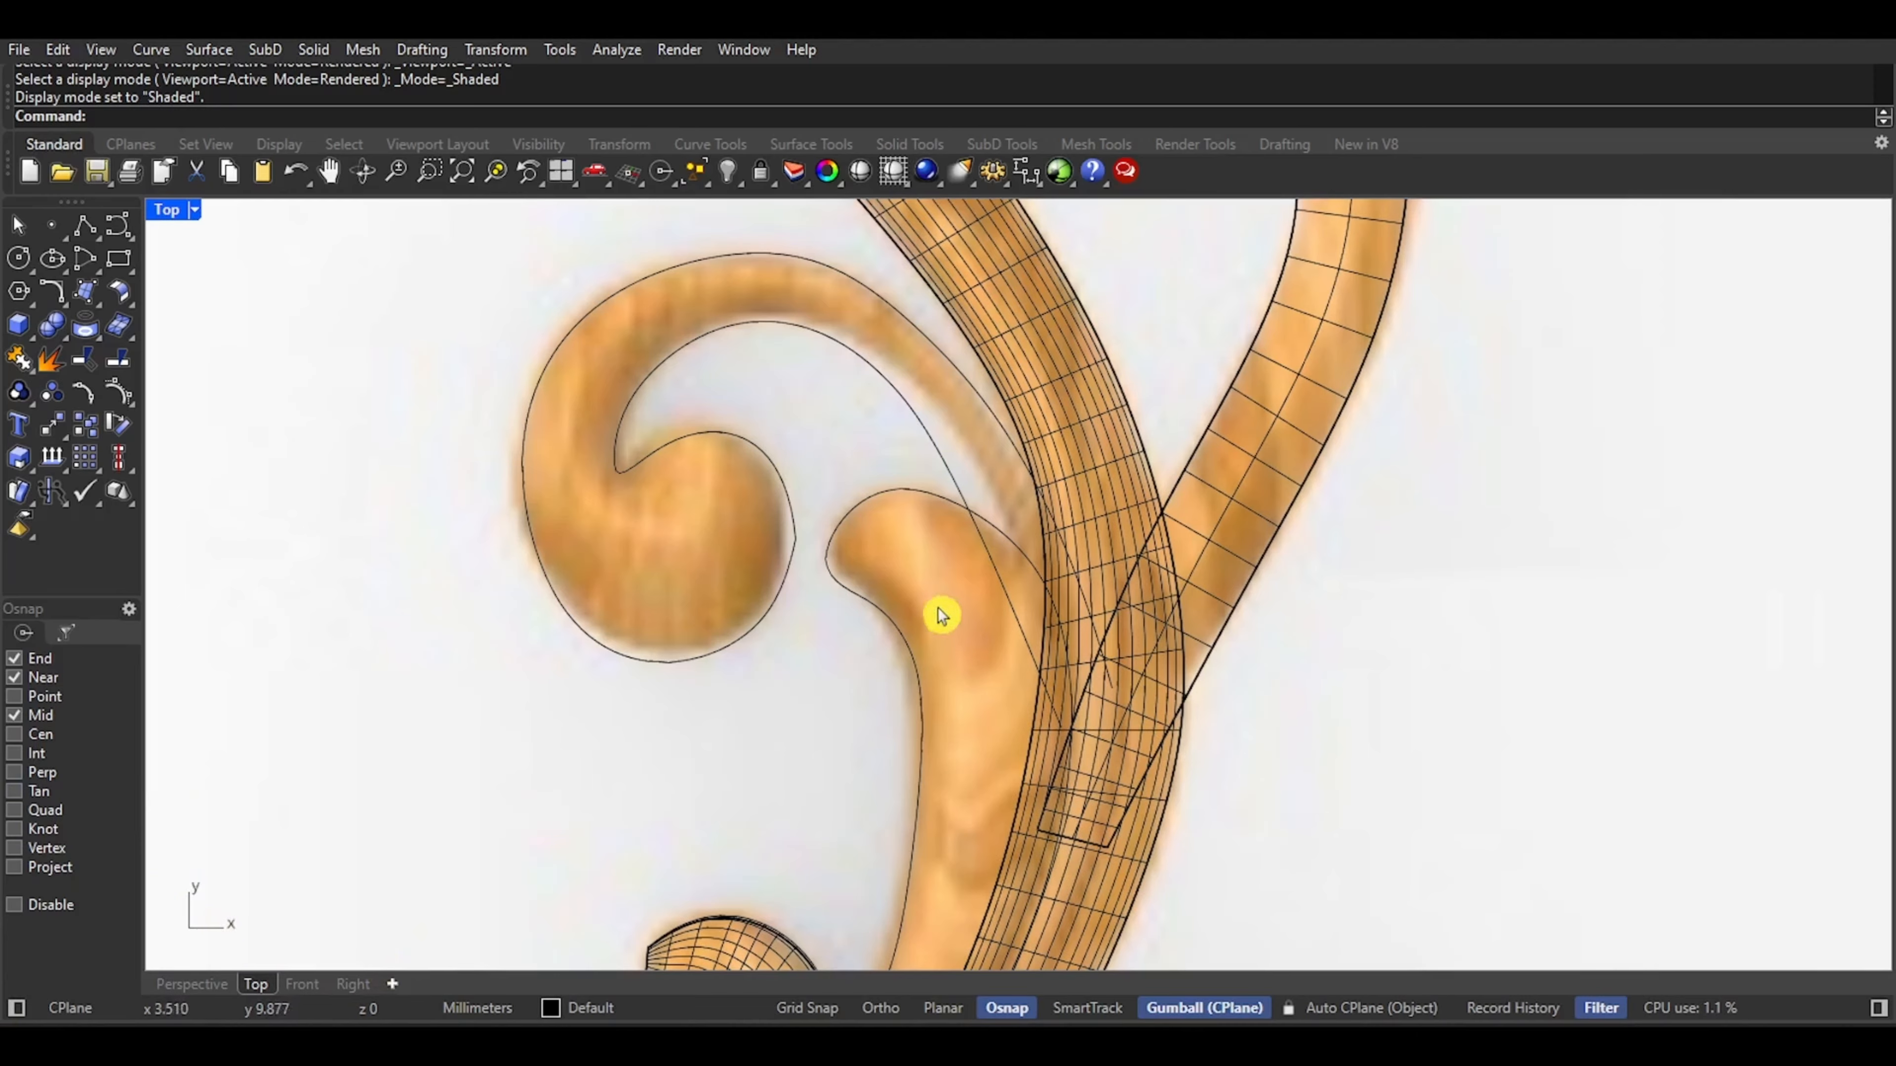
left_click(886, 609)
left_click(904, 487, "shift")
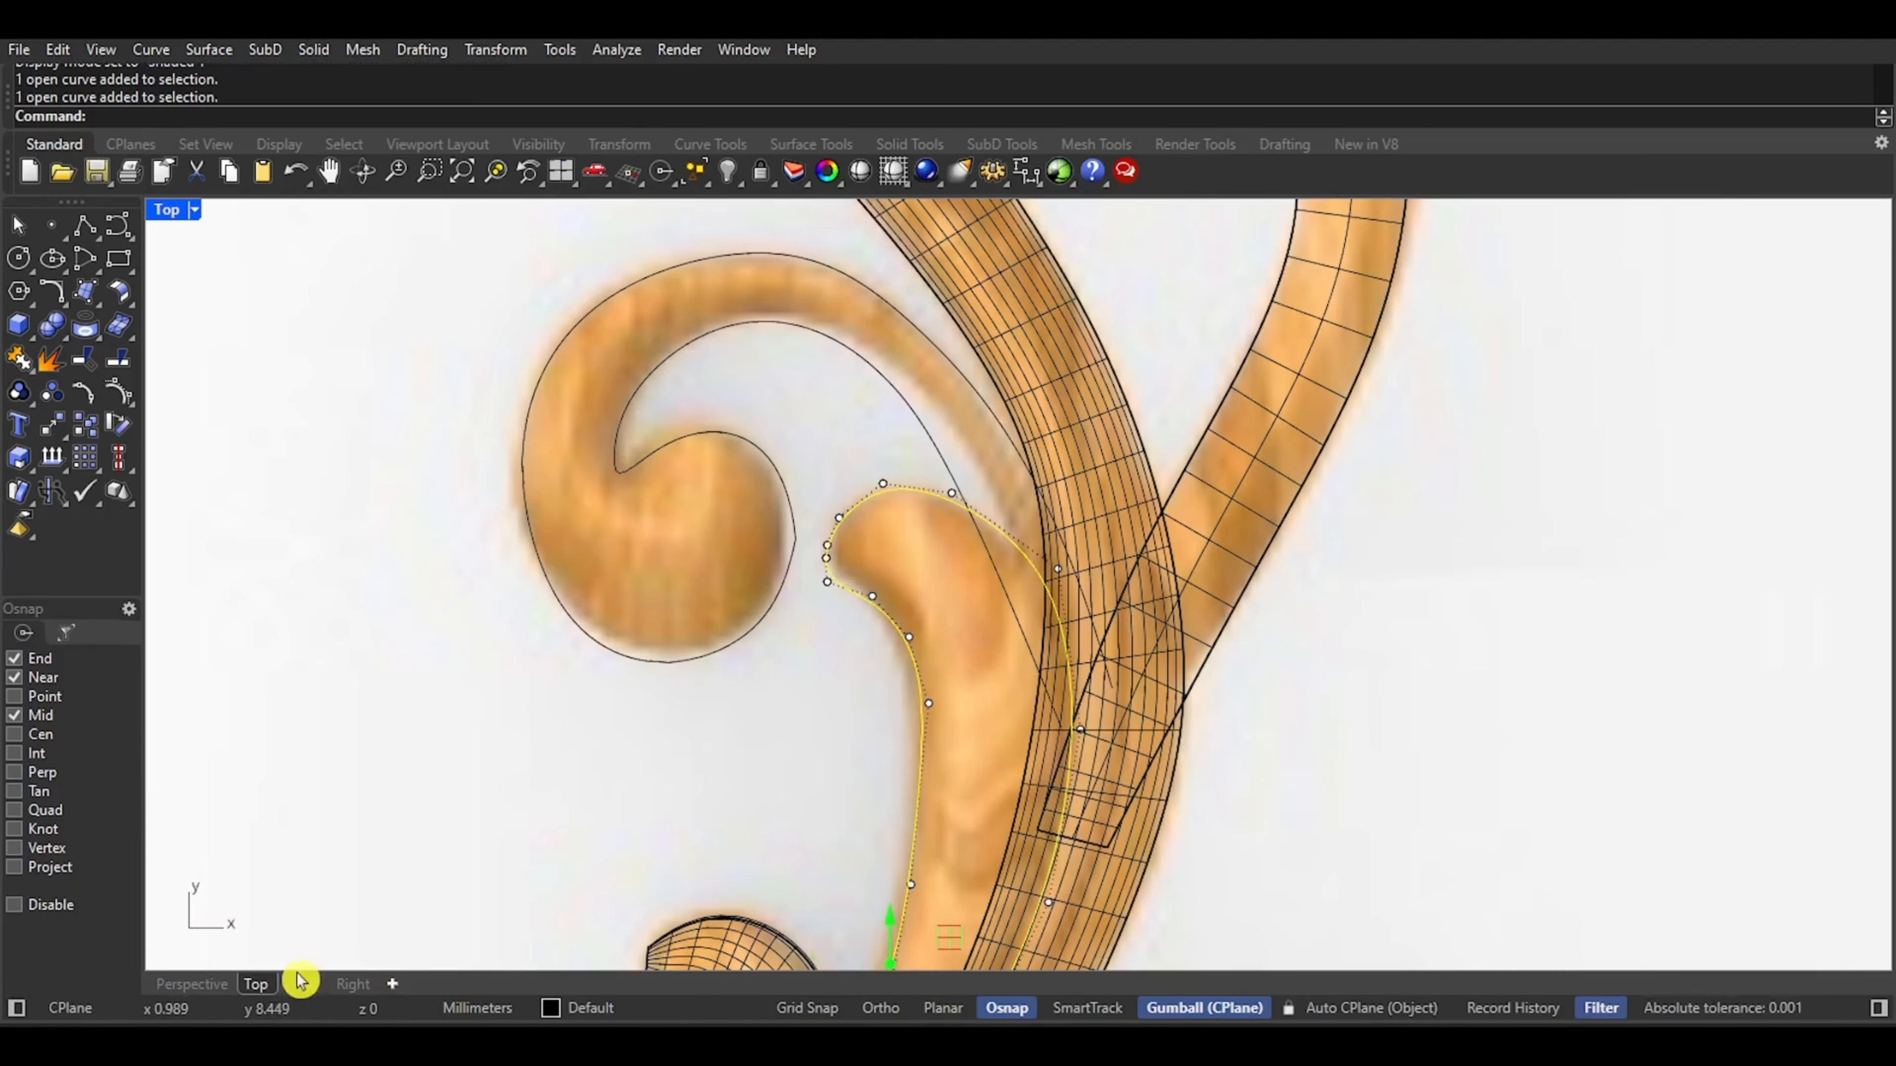
scroll(747, 560, "down", 5)
scroll(753, 705, "up", 5)
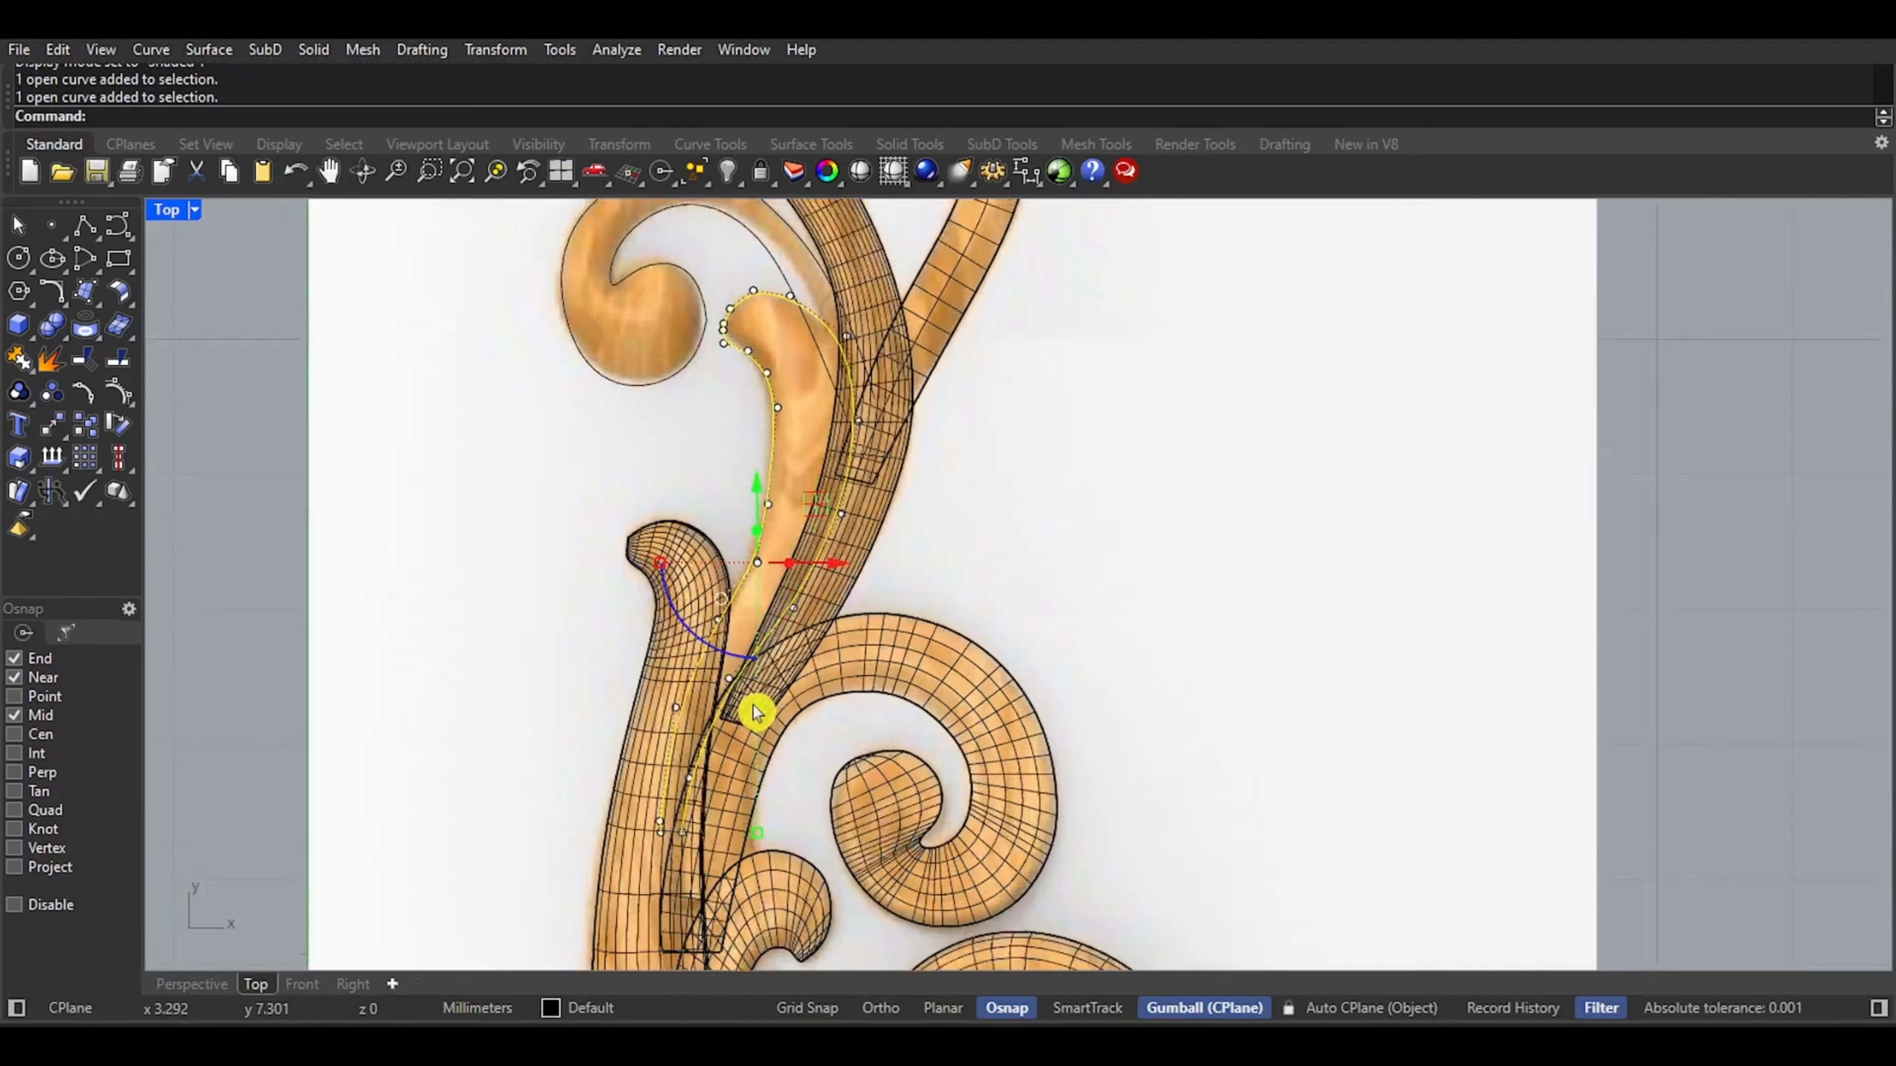
left_click(107, 236)
scroll(745, 686, "up", 5)
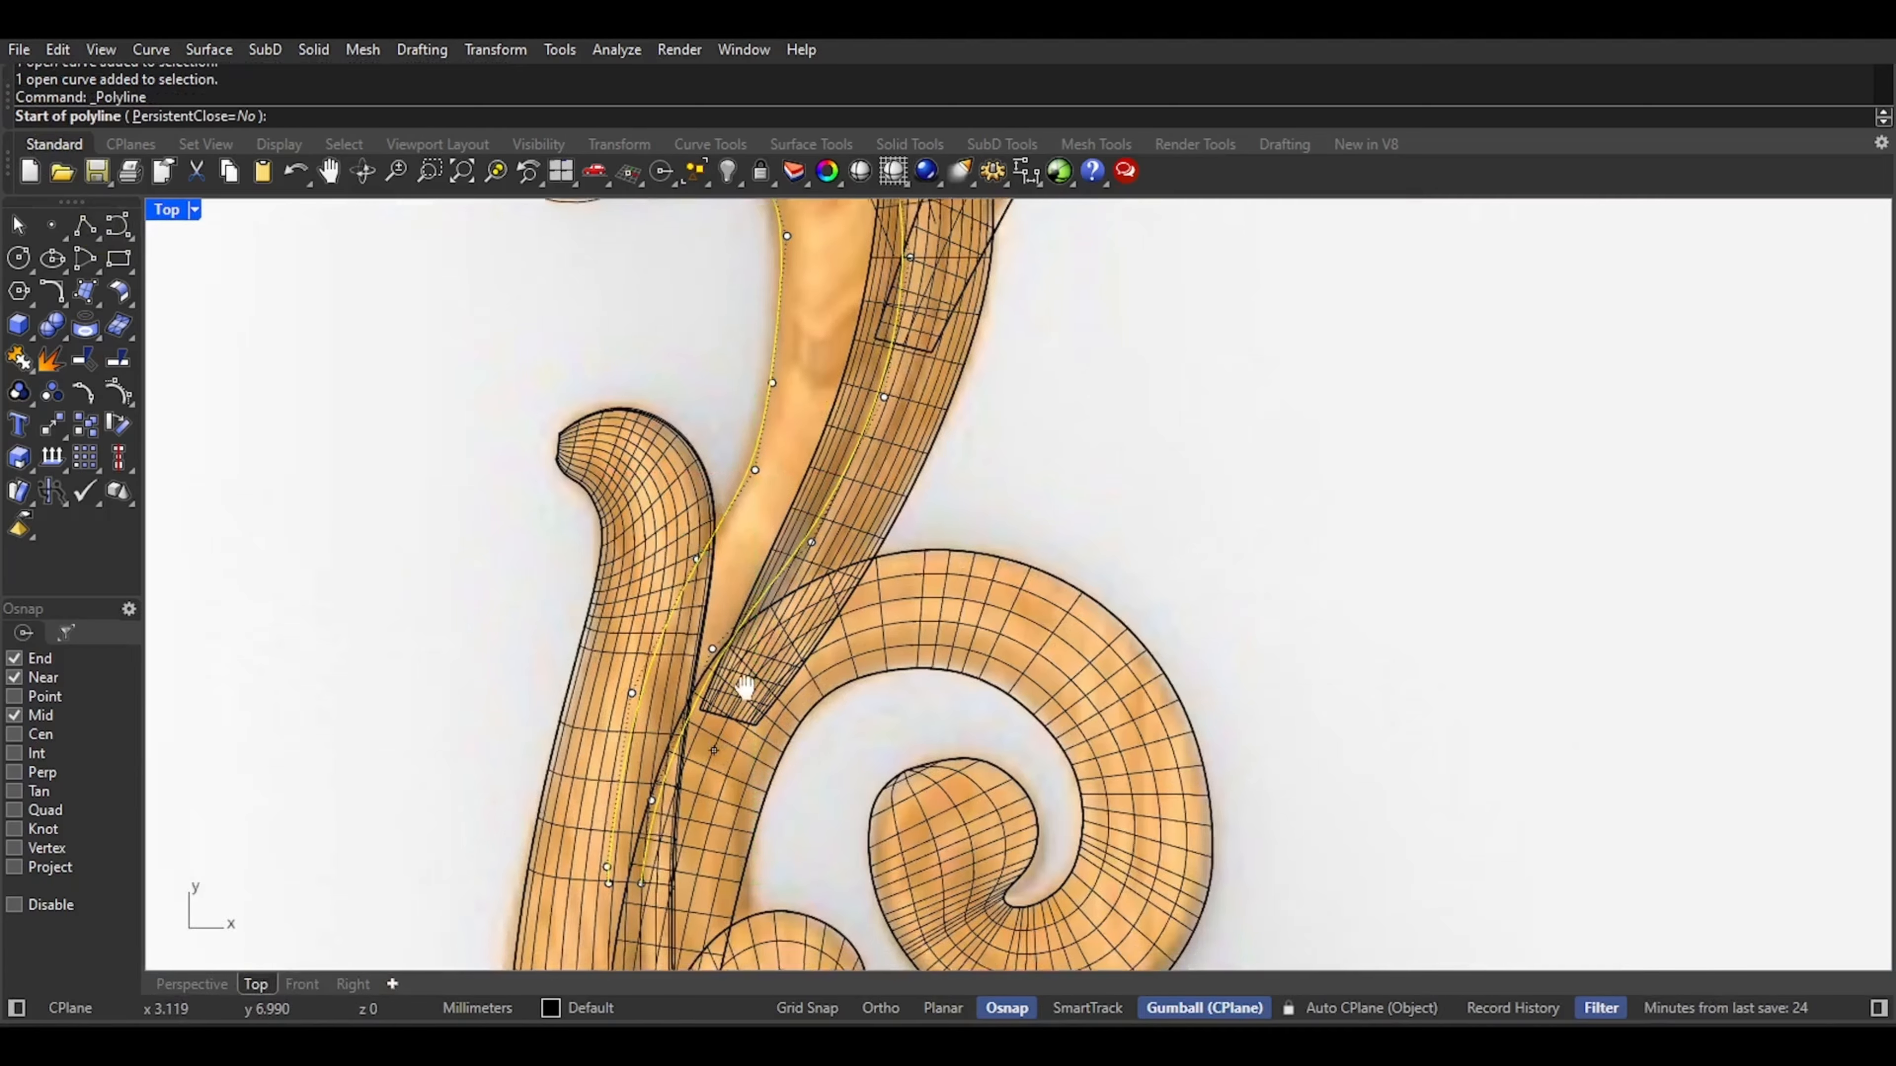
scroll(709, 657, "up", 6)
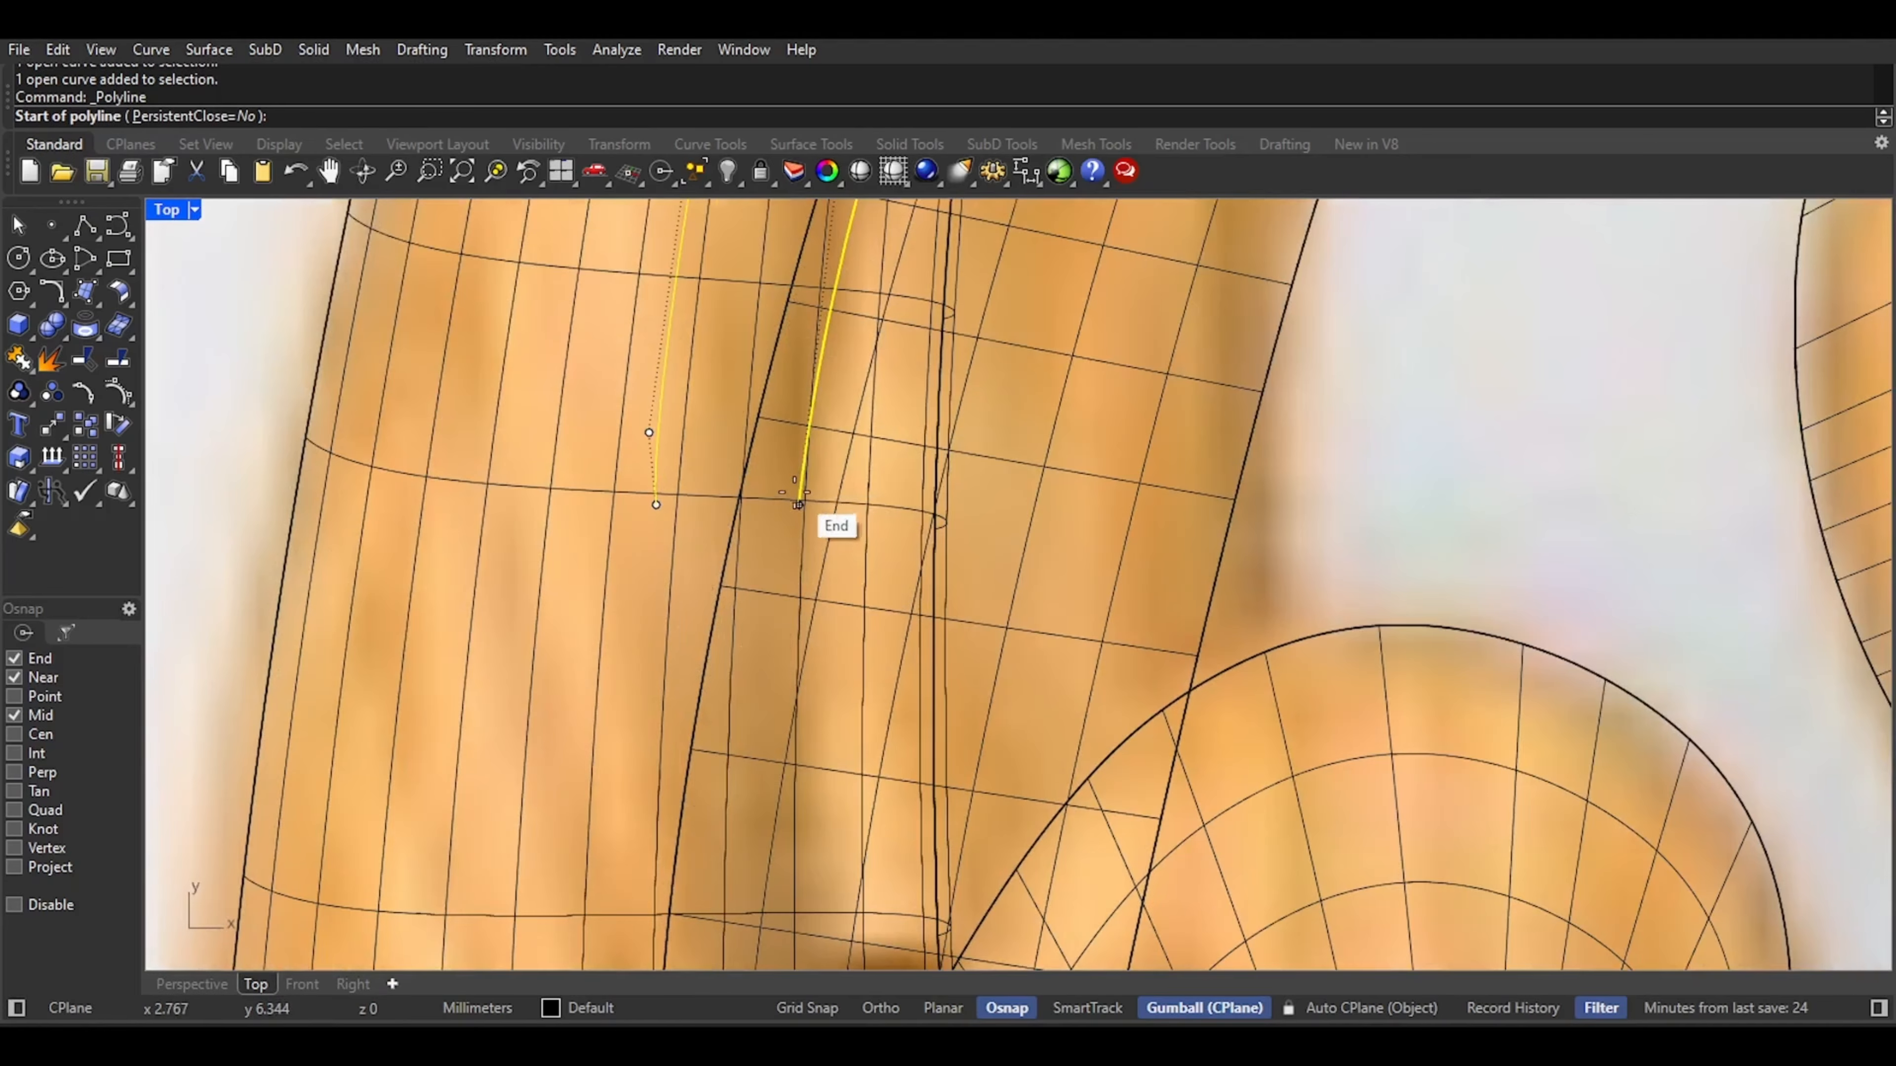
scroll(796, 494, "down", 2)
right_click_drag(806, 486, 804, 646)
scroll(812, 541, "down", 6)
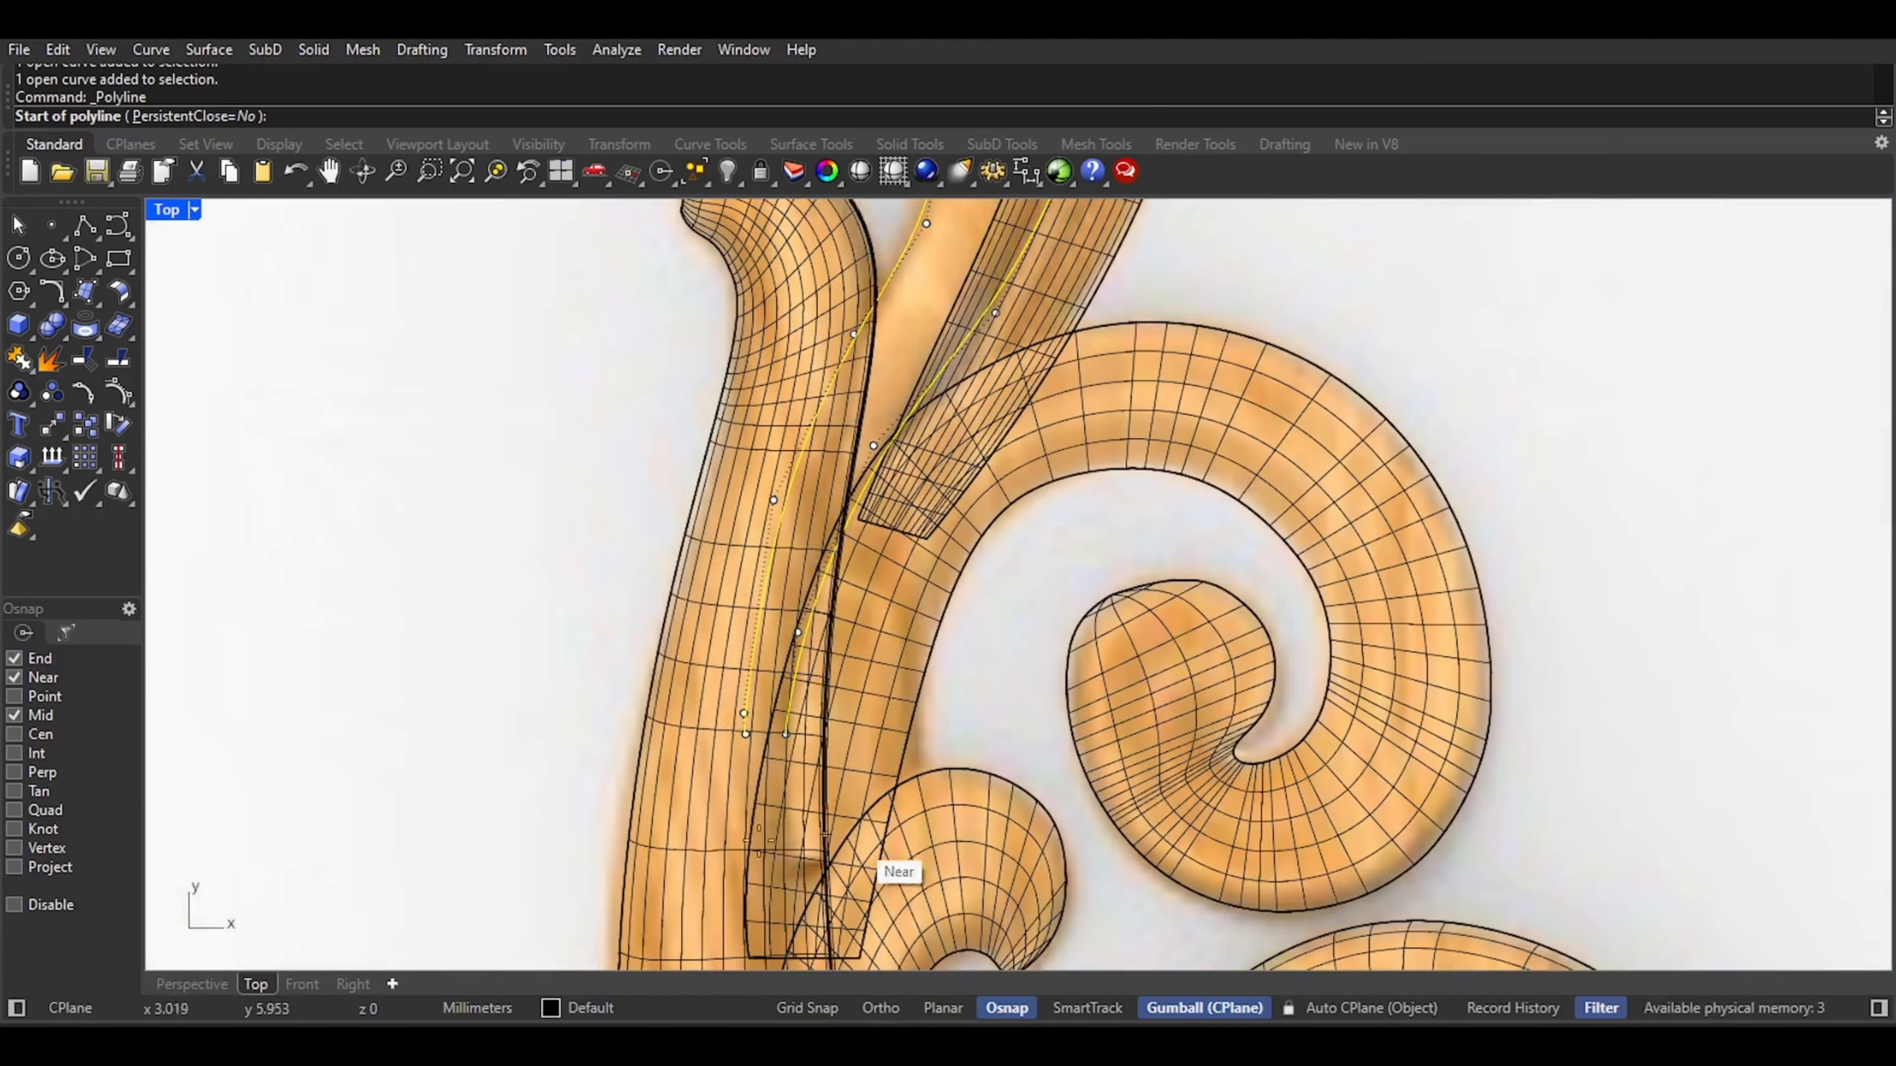
Examine the whole ornament against the reference image in the perspective view using Rendered display, and return to Shaded
left_click(191, 985)
right_click_drag(909, 665, 981, 611)
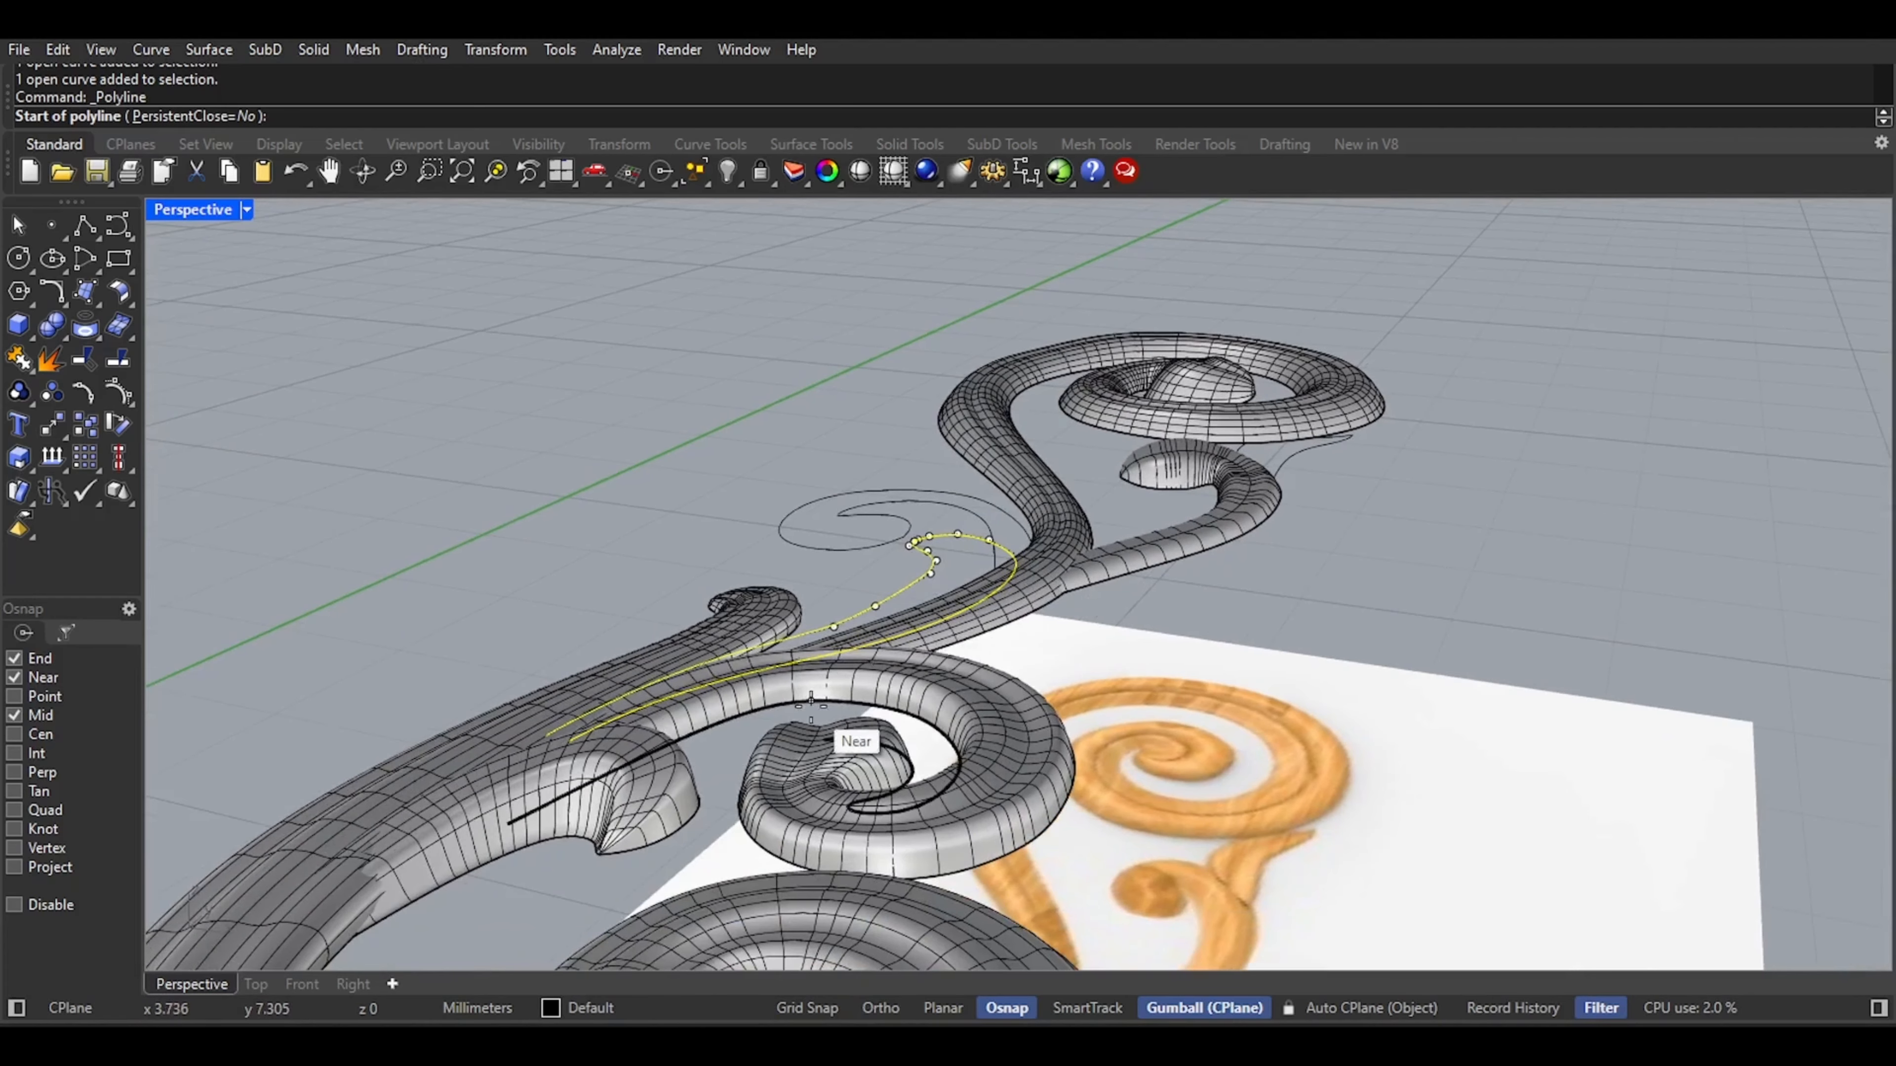
middle_click(813, 710)
left_click(843, 716)
right_click_drag(834, 626, 604, 781)
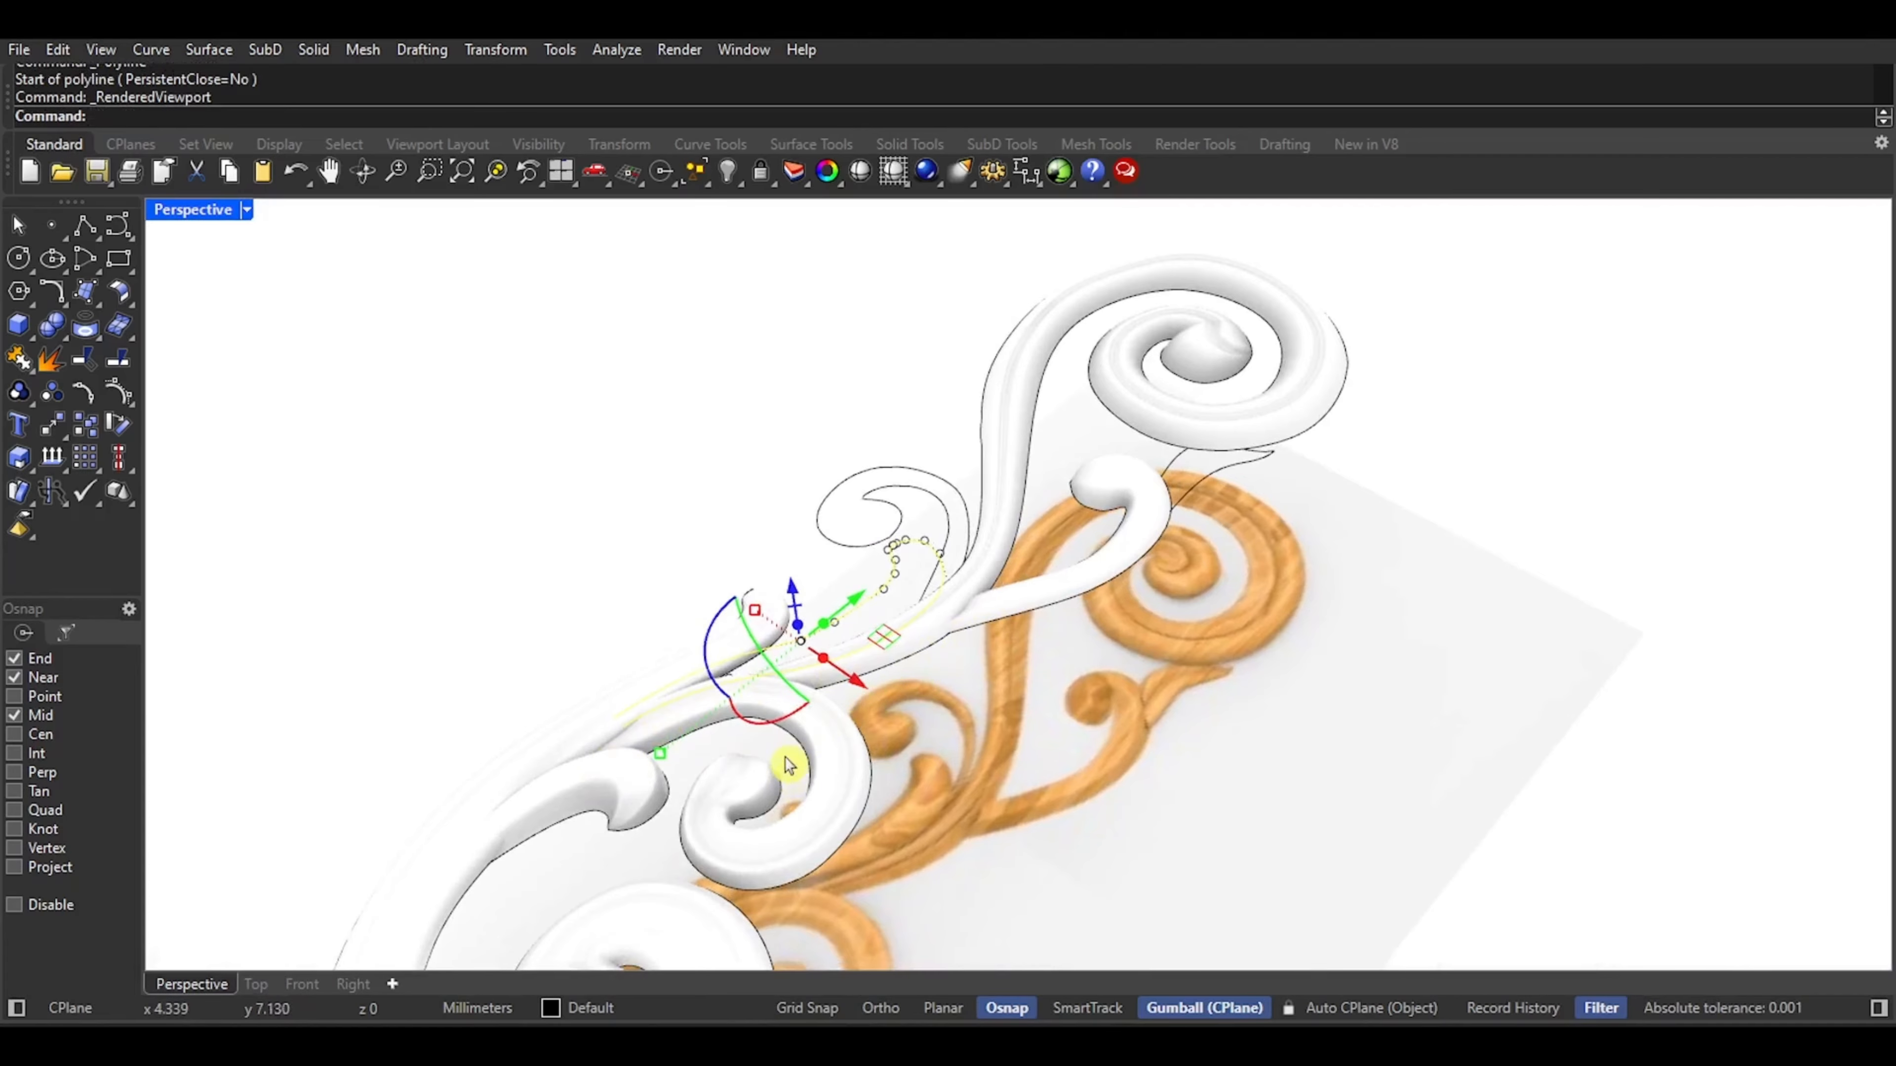
right_click_drag(787, 765, 647, 806)
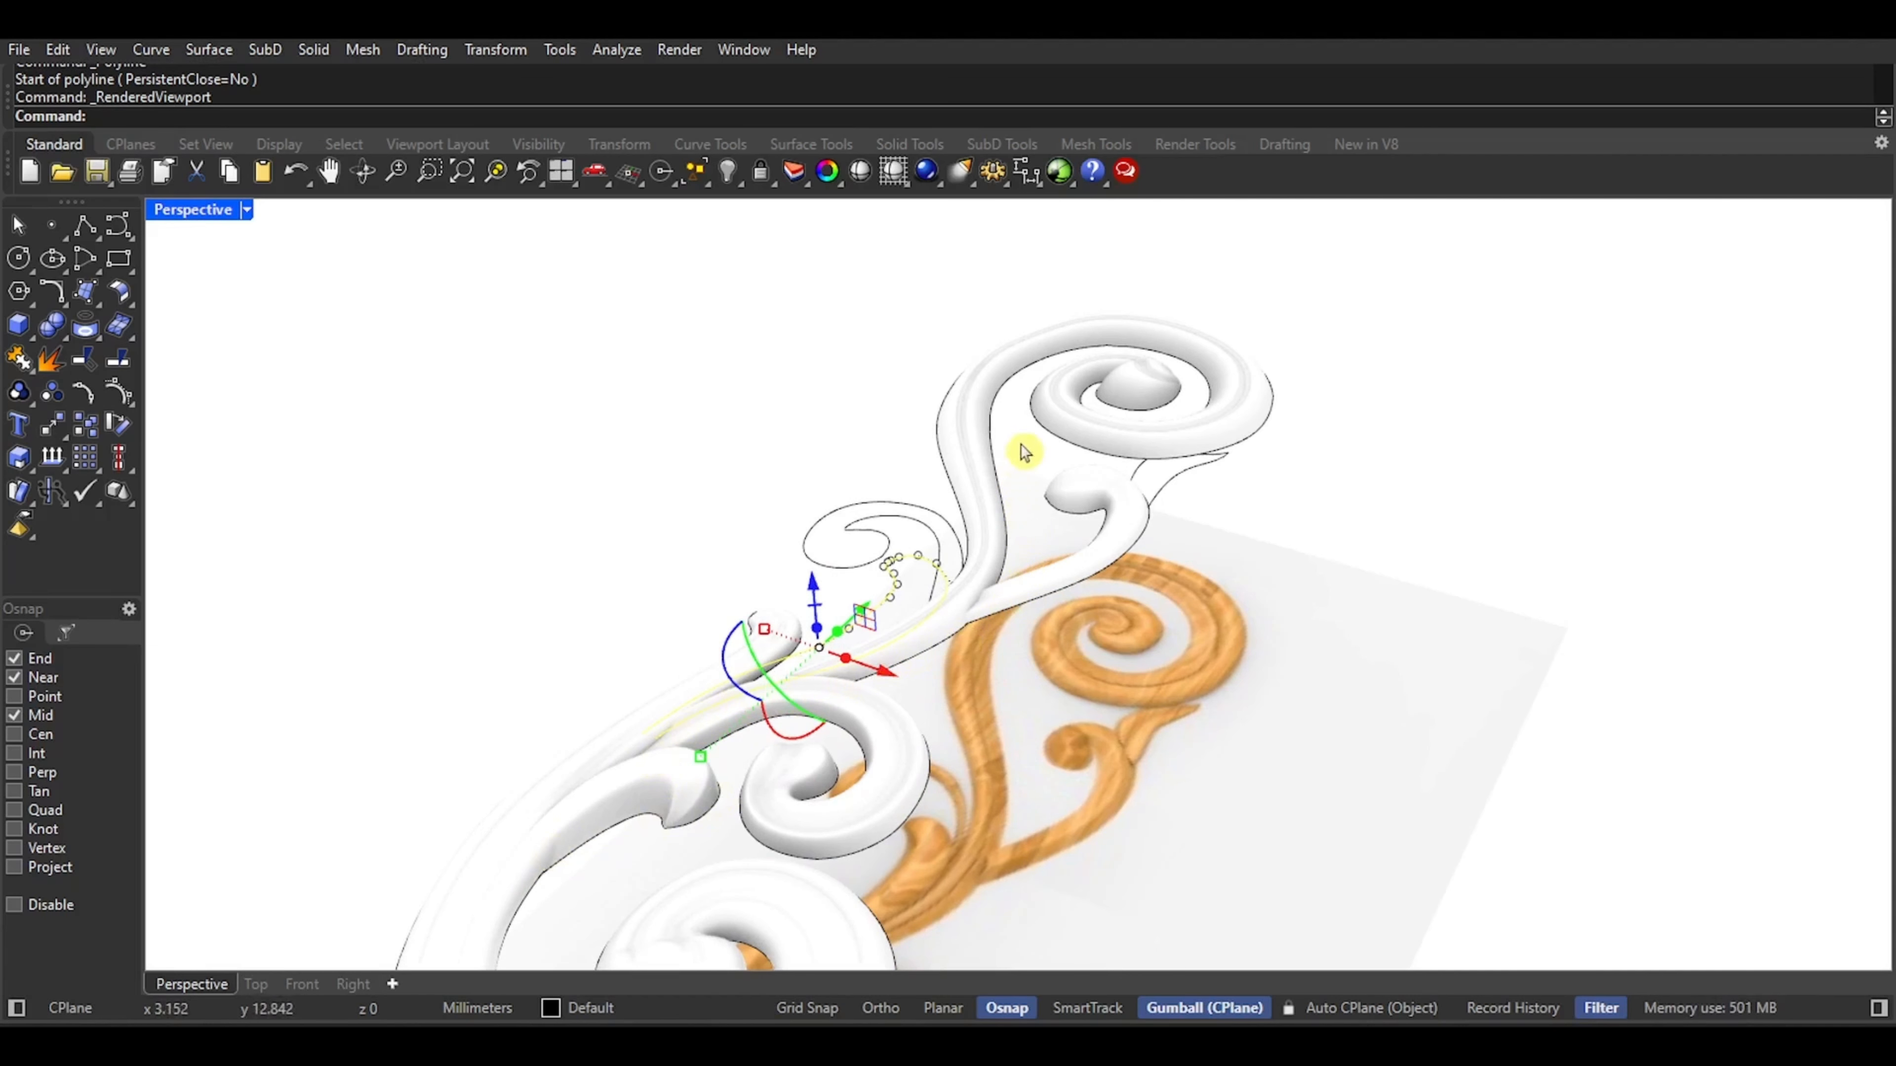
middle_click(812, 722)
left_click(803, 721)
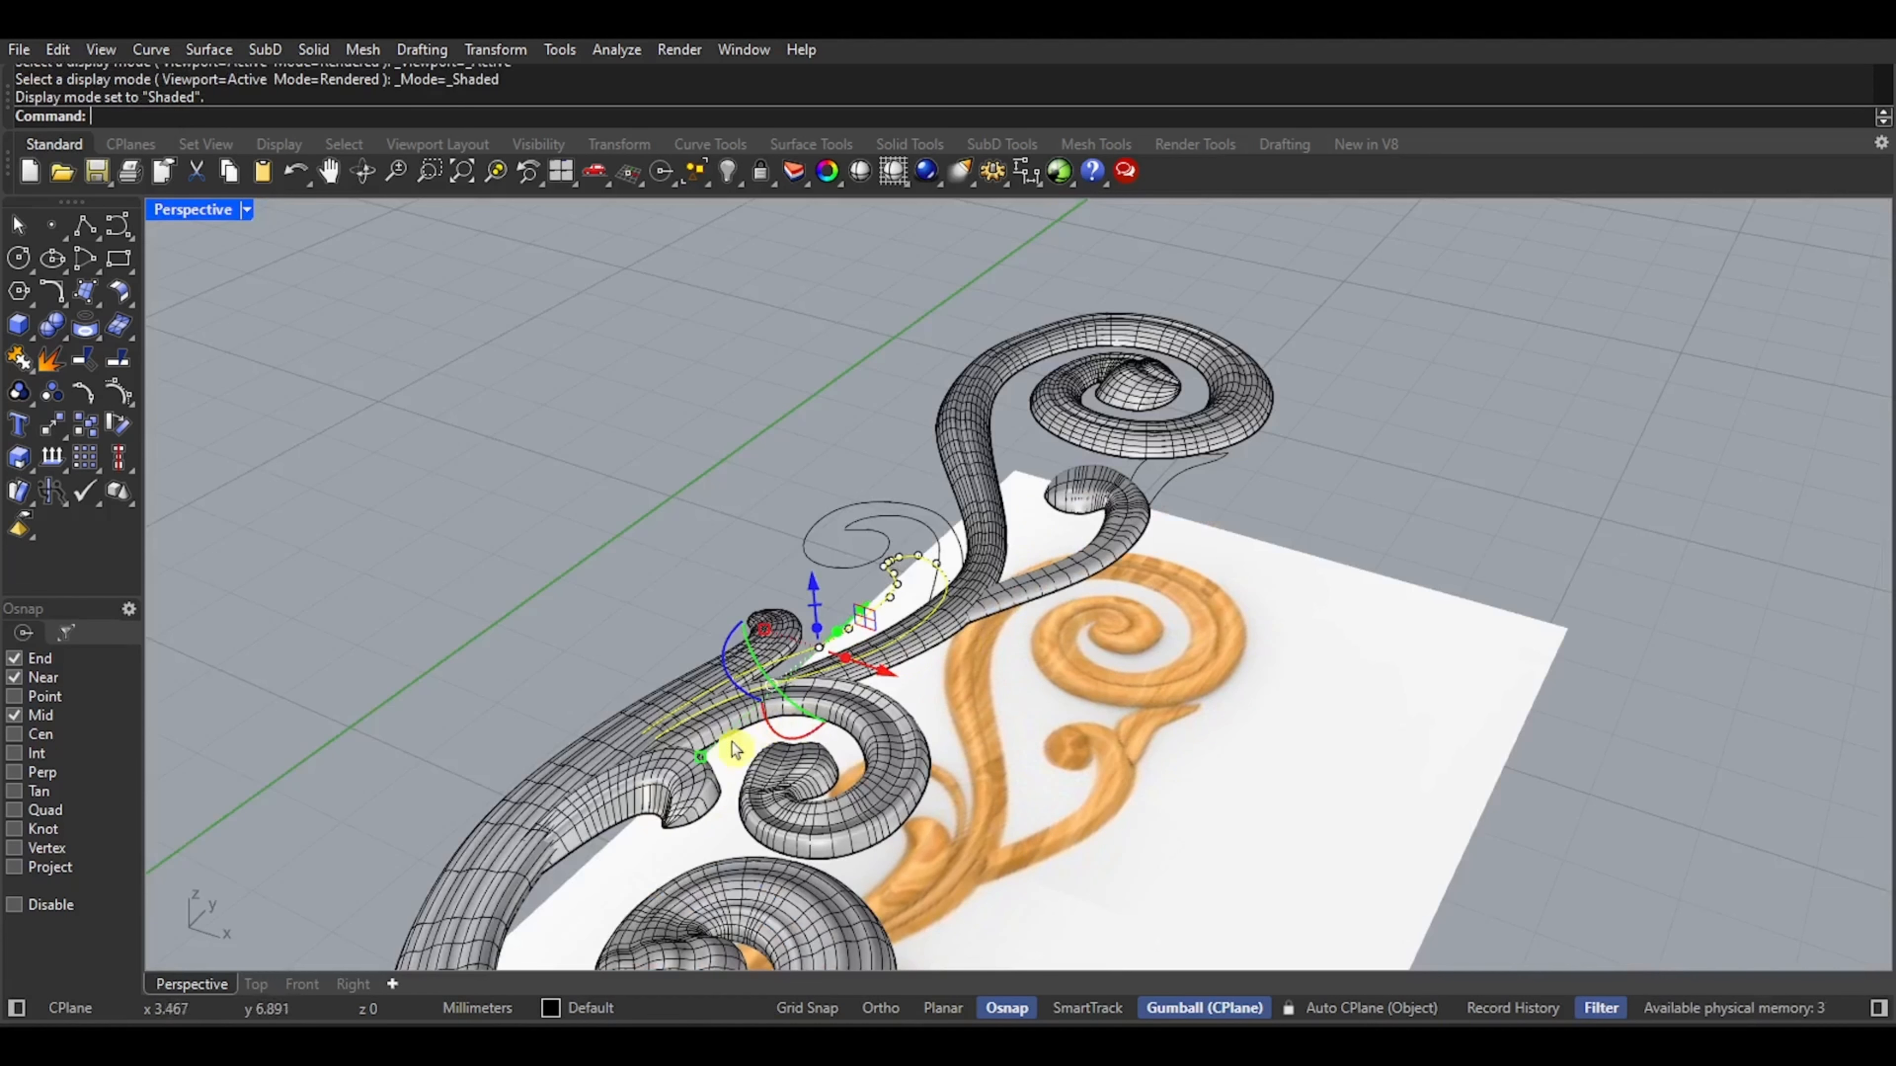
left_click(257, 984)
scroll(804, 647, "down", 2)
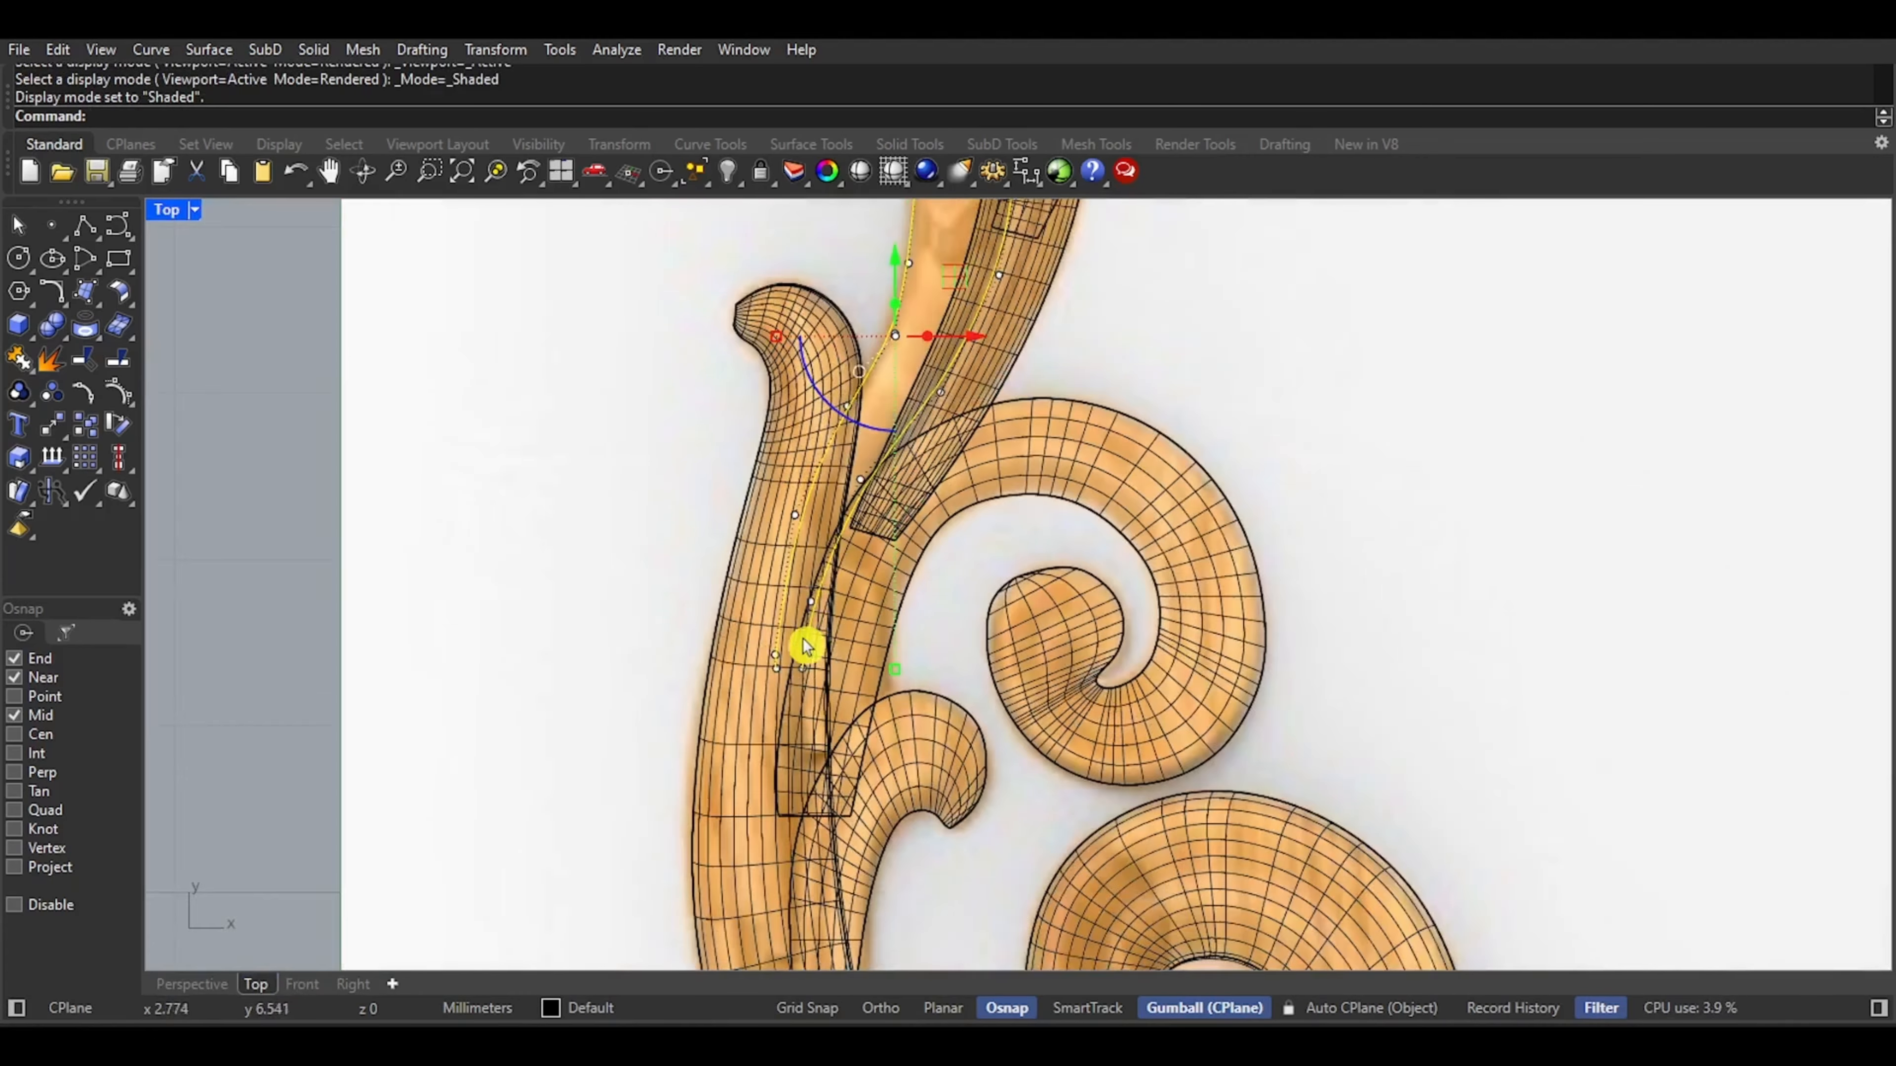
scroll(761, 722, "up", 3)
left_click(122, 231)
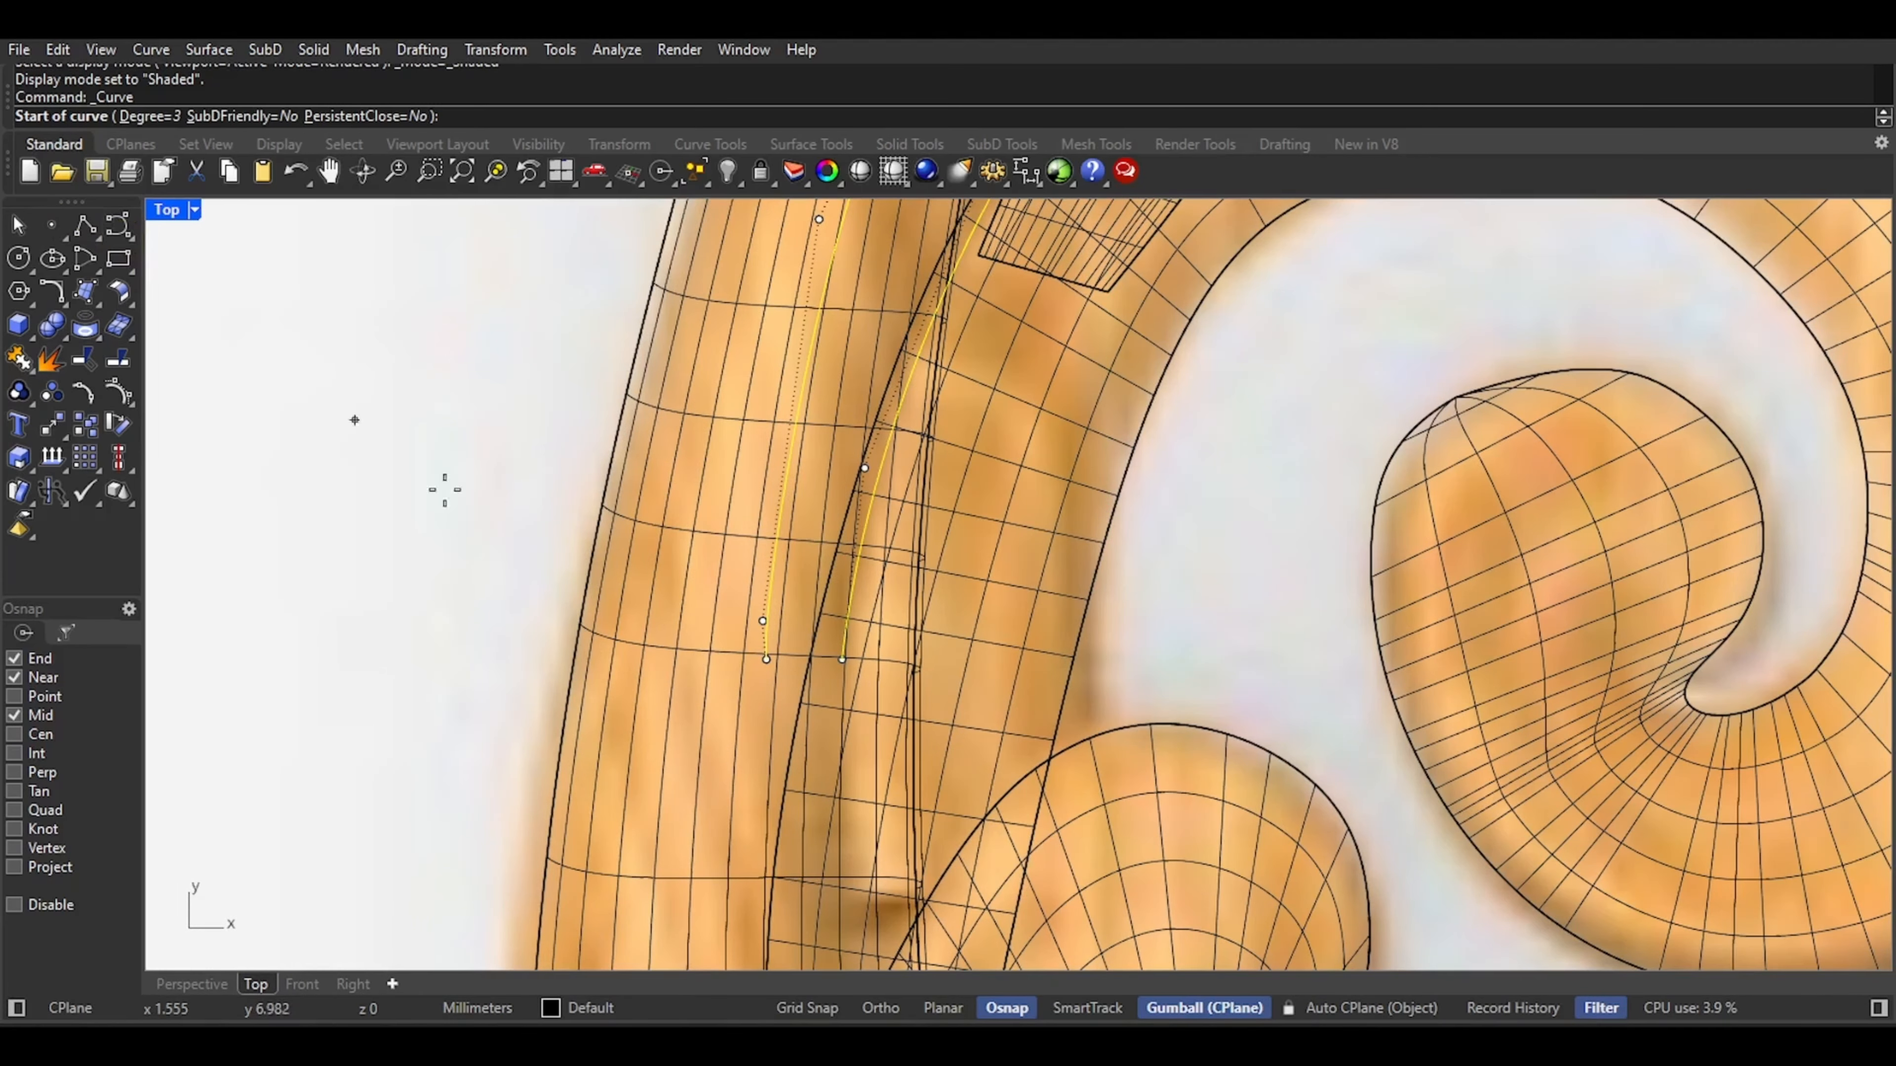
scroll(705, 683, "up", 5)
left_click(702, 689)
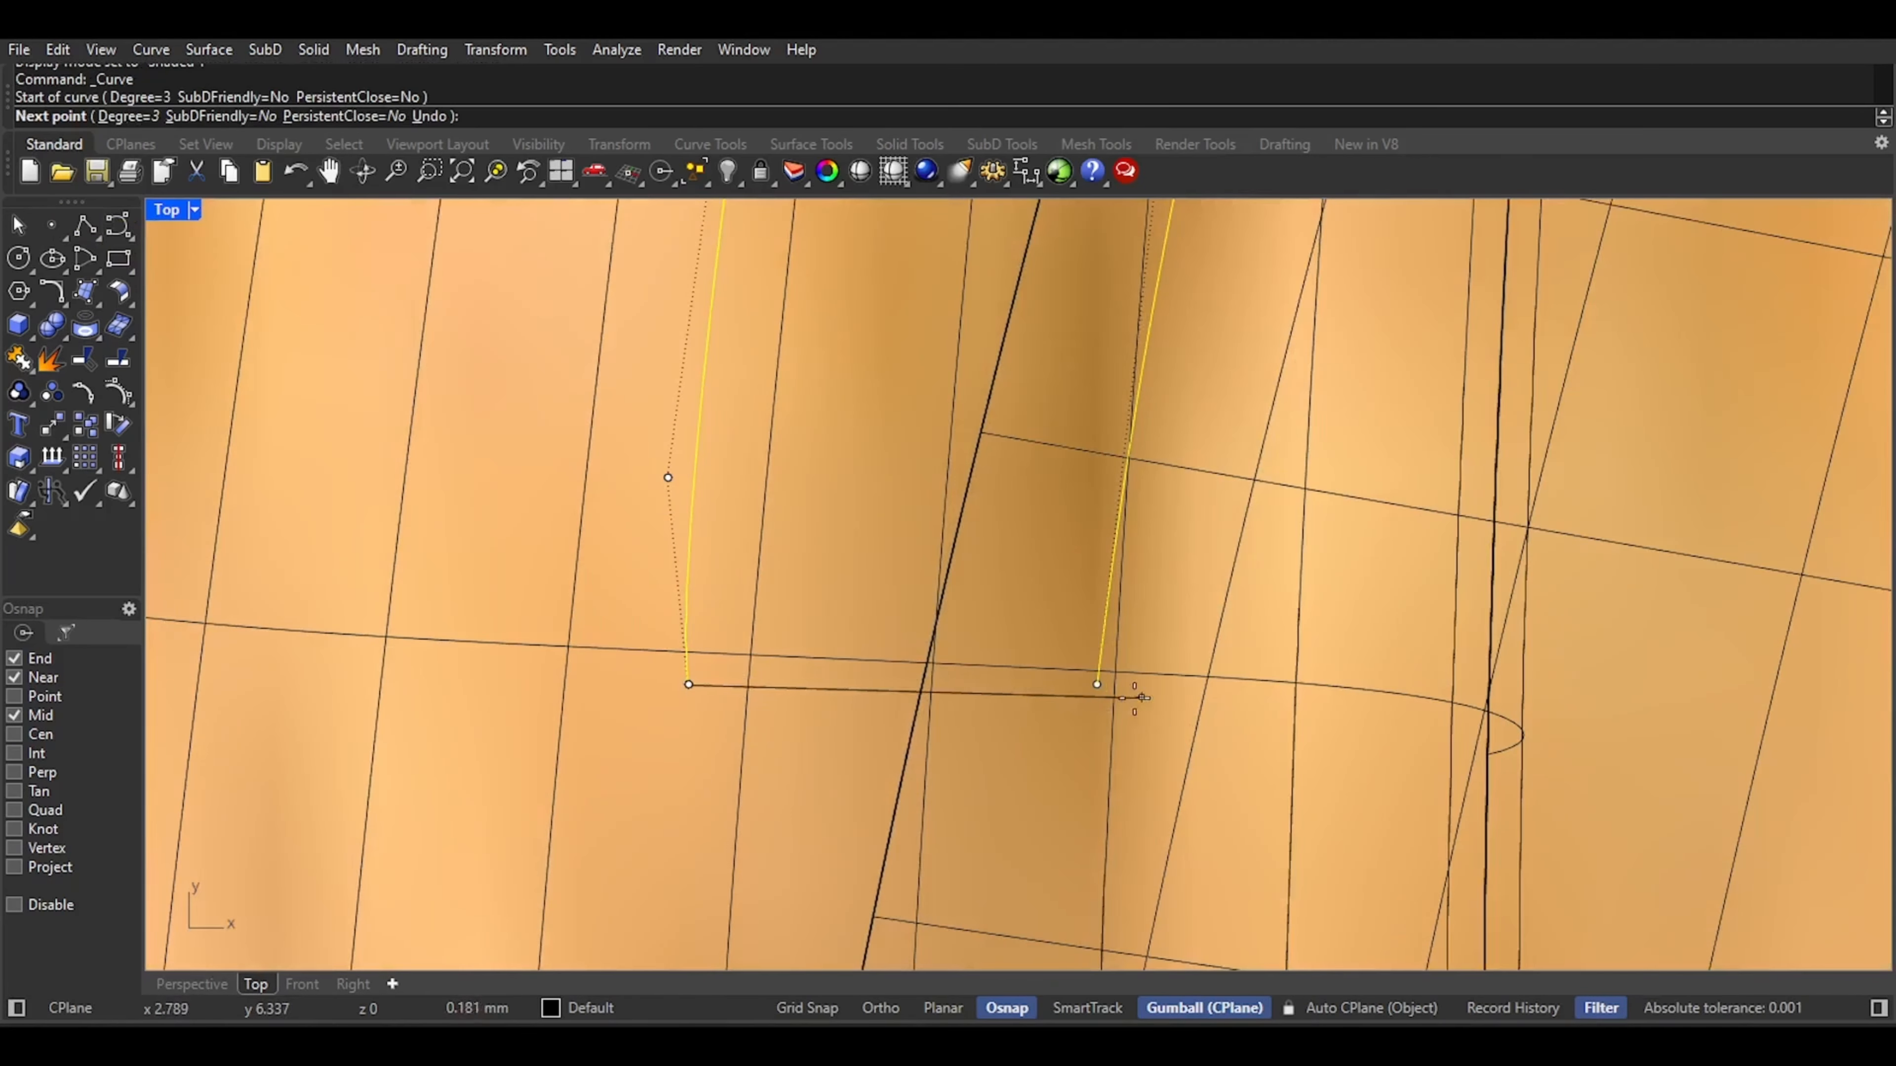
scroll(1094, 684, "up", 3)
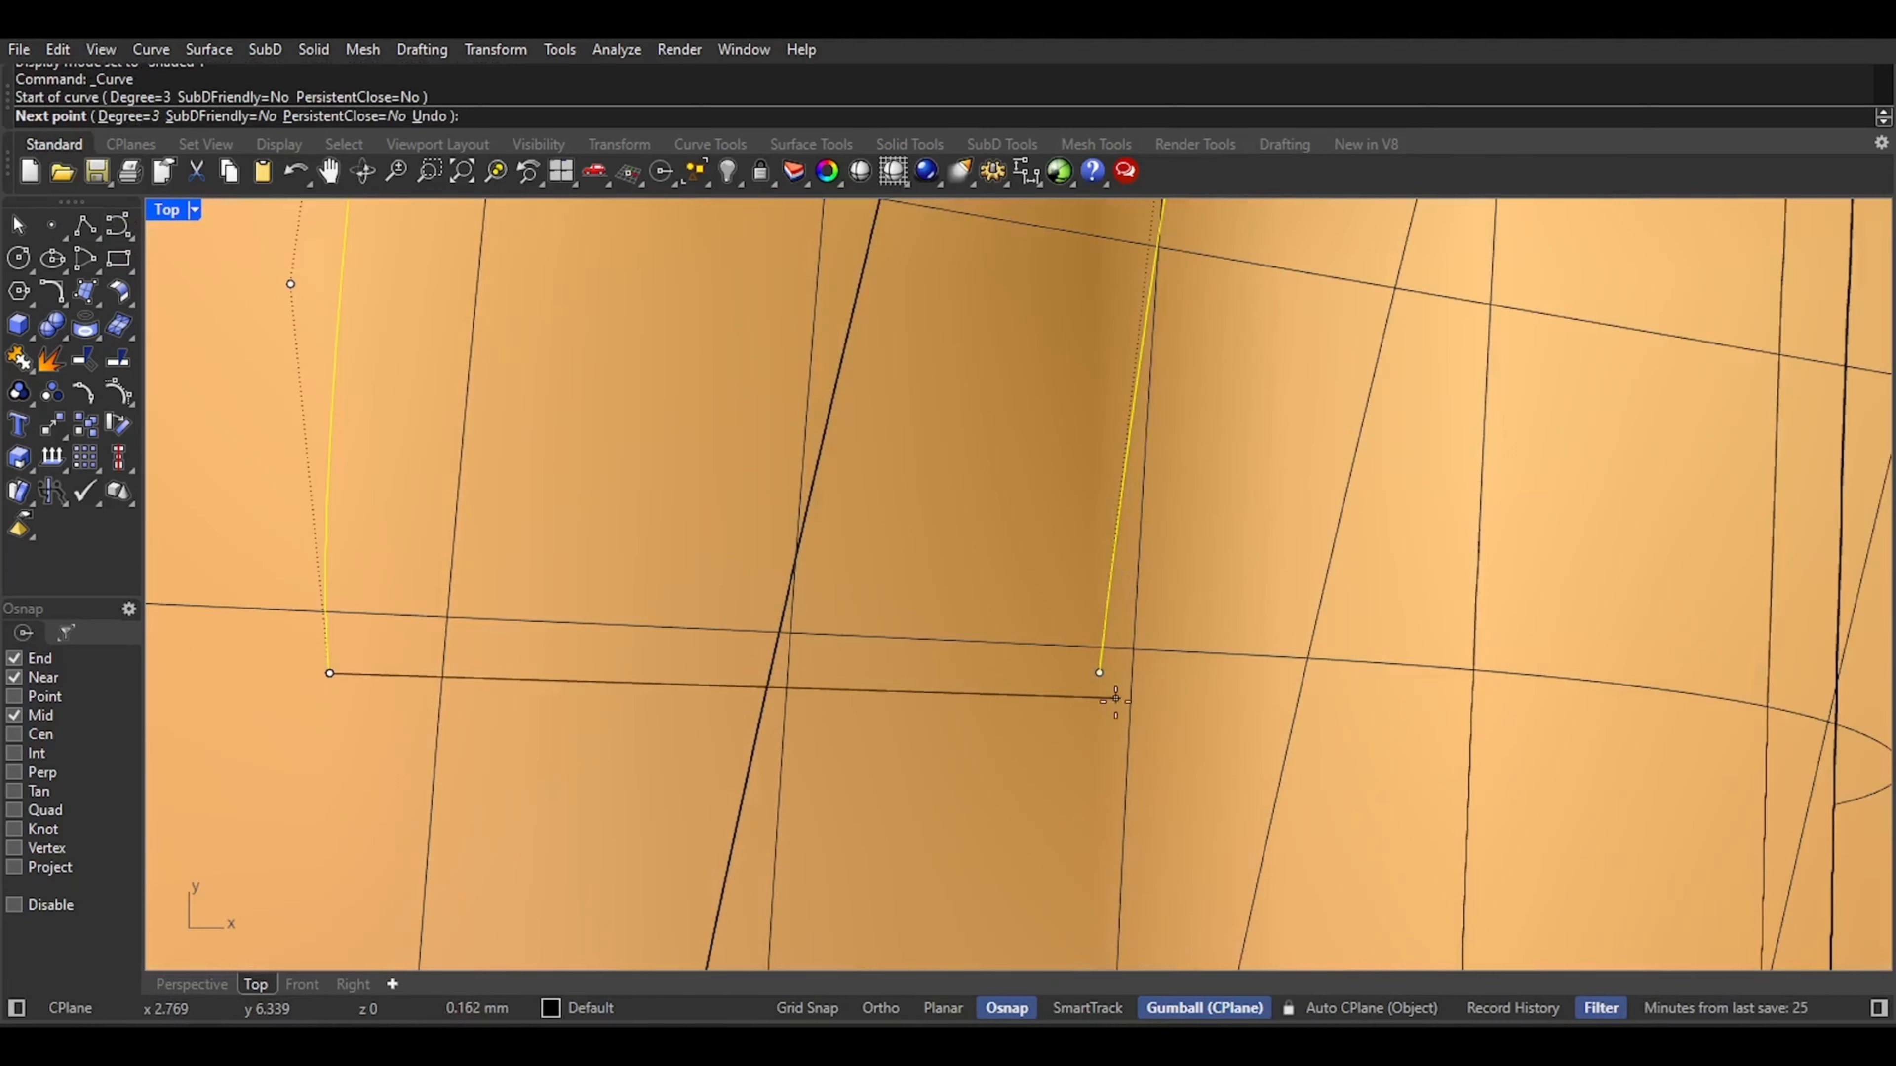
right_click(1105, 713)
Draw a cross-section line about 0.16 mm long from the leaf's right rail end to a point just above the left rail's end
right_click(1110, 700)
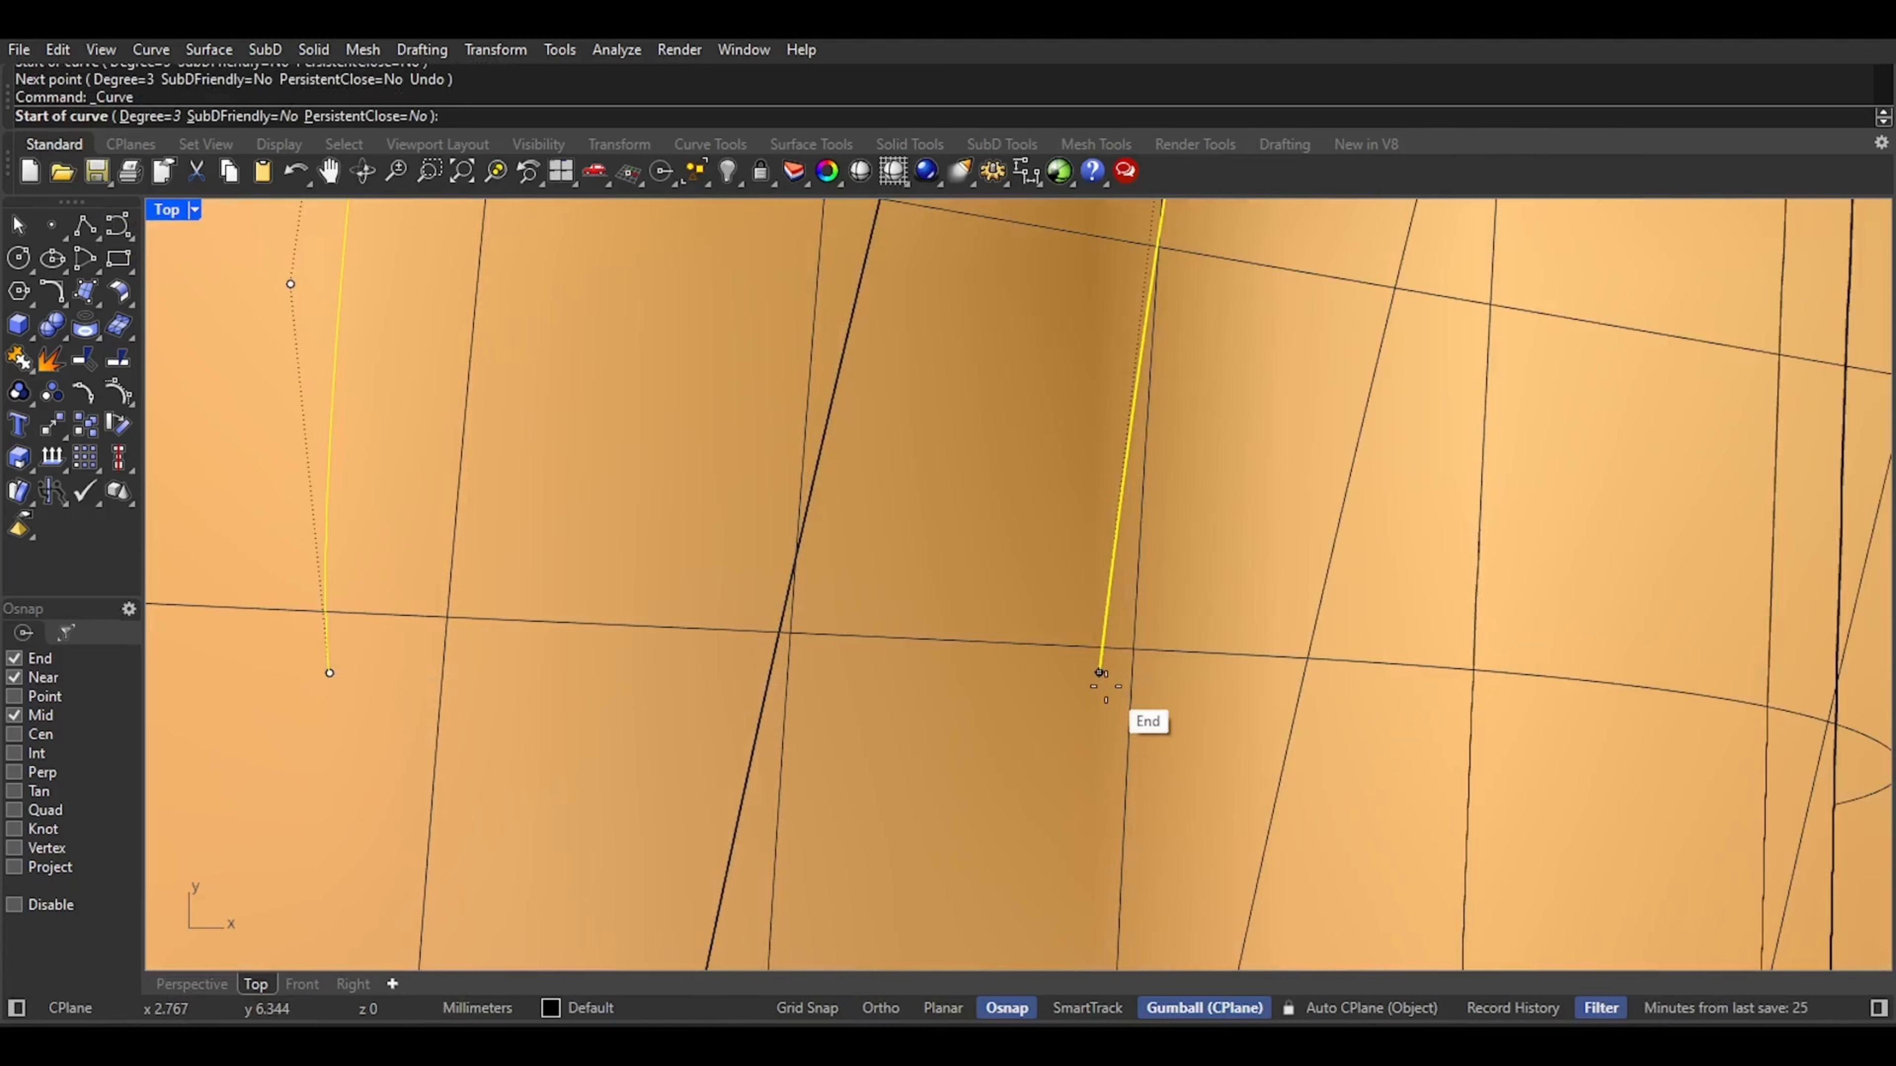
left_click(1098, 672)
key("F8")
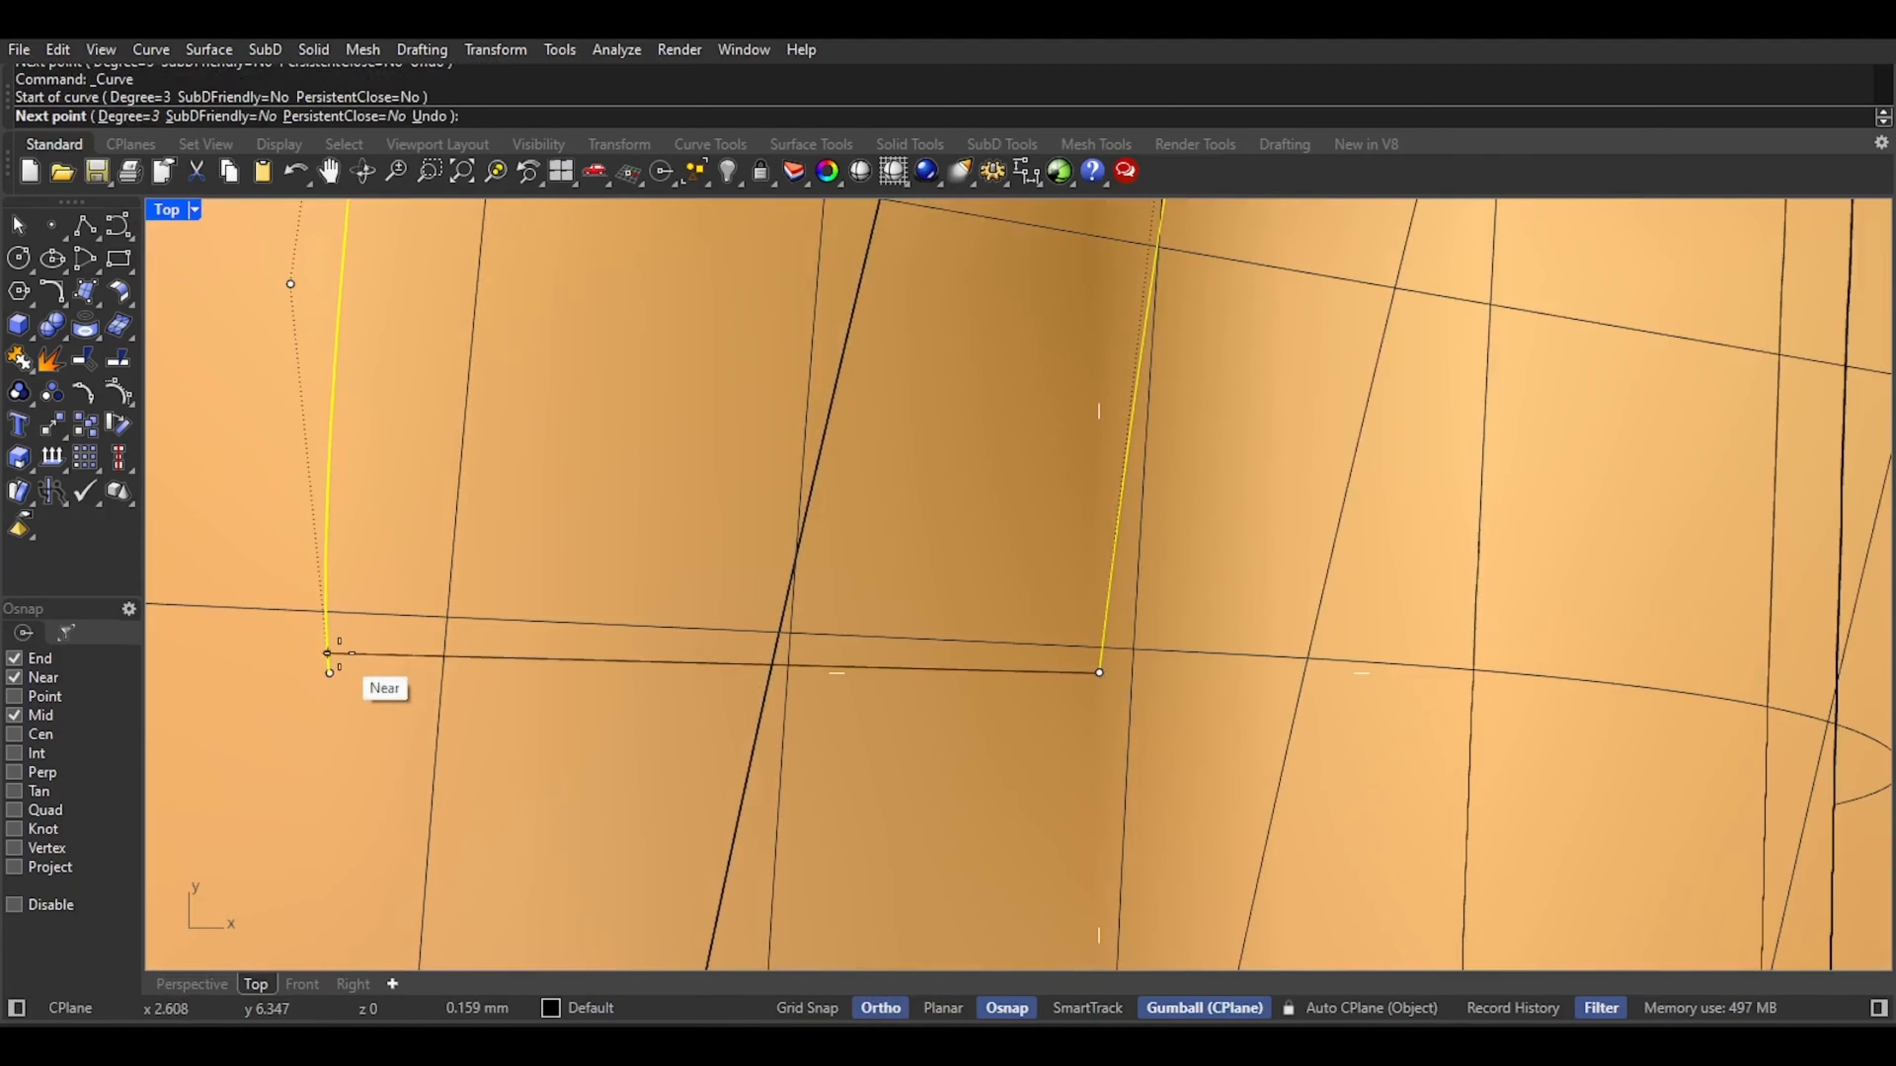
left_click(327, 637)
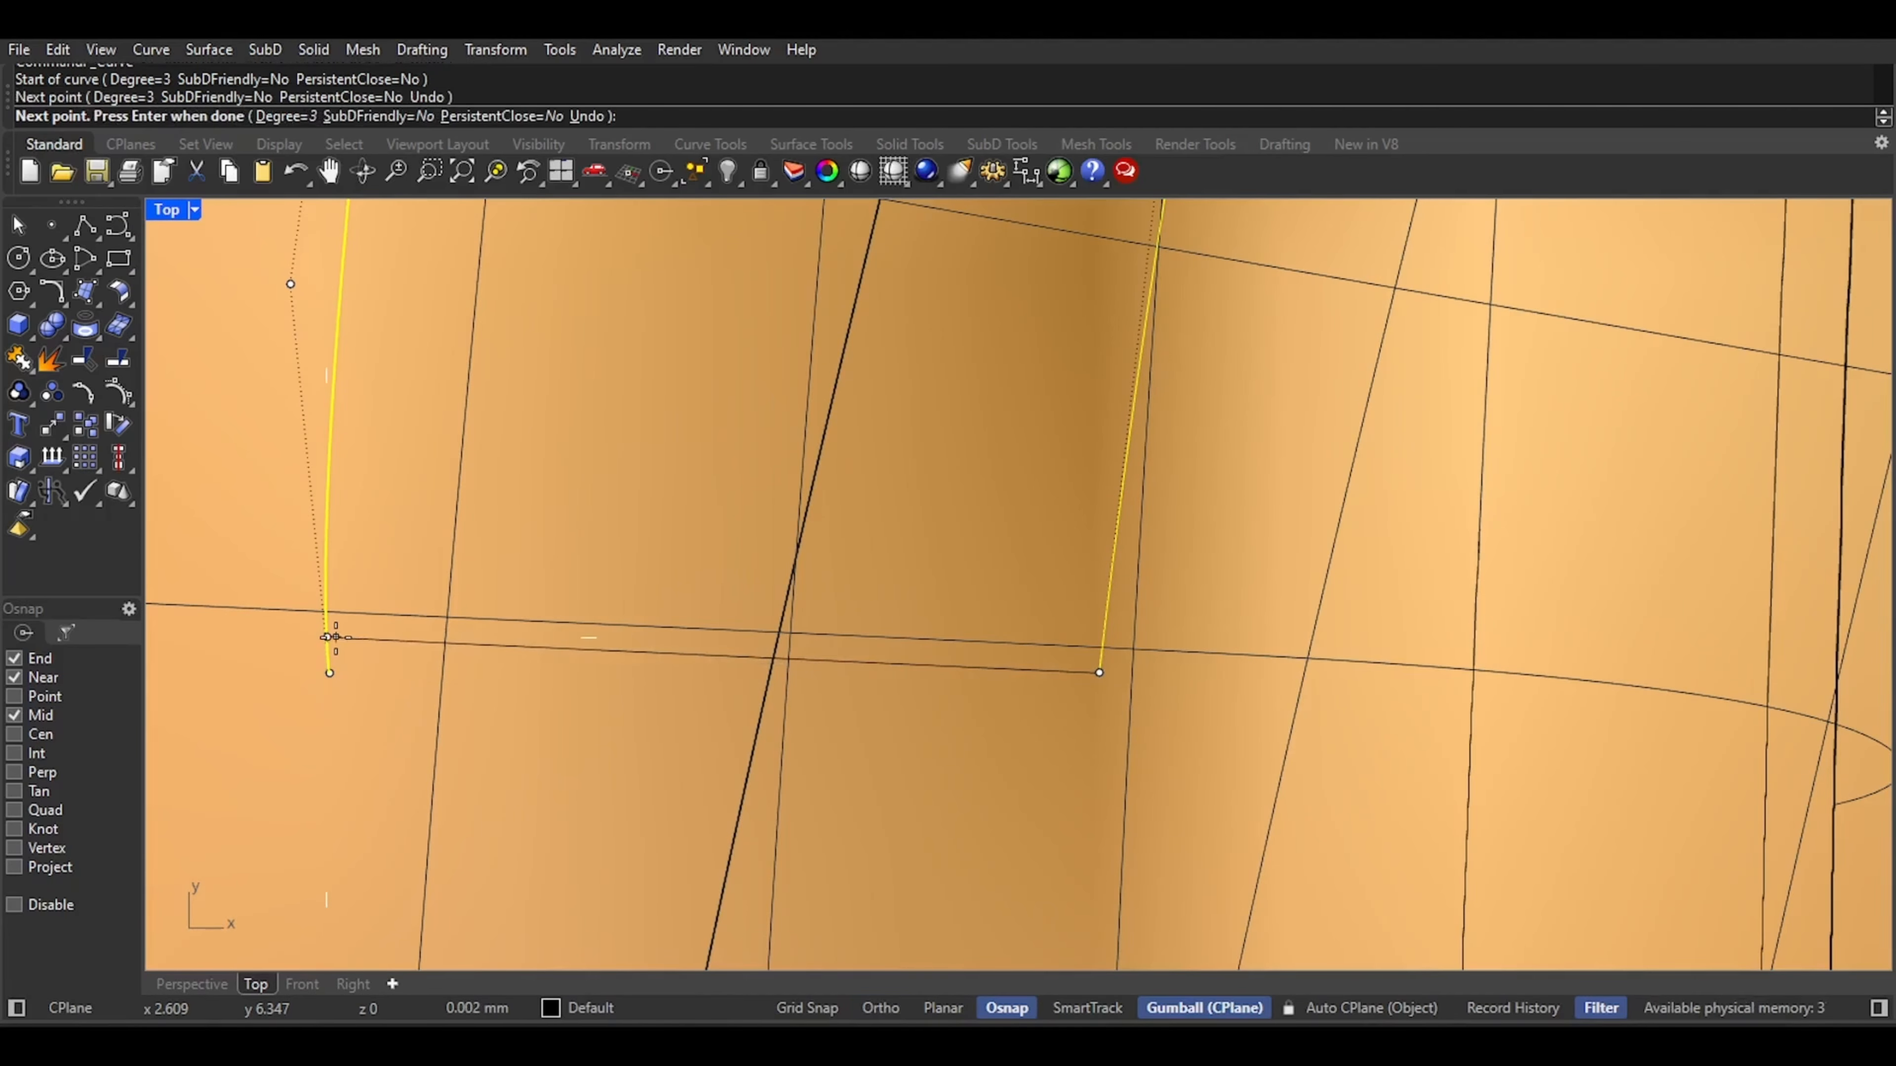
right_click(540, 664)
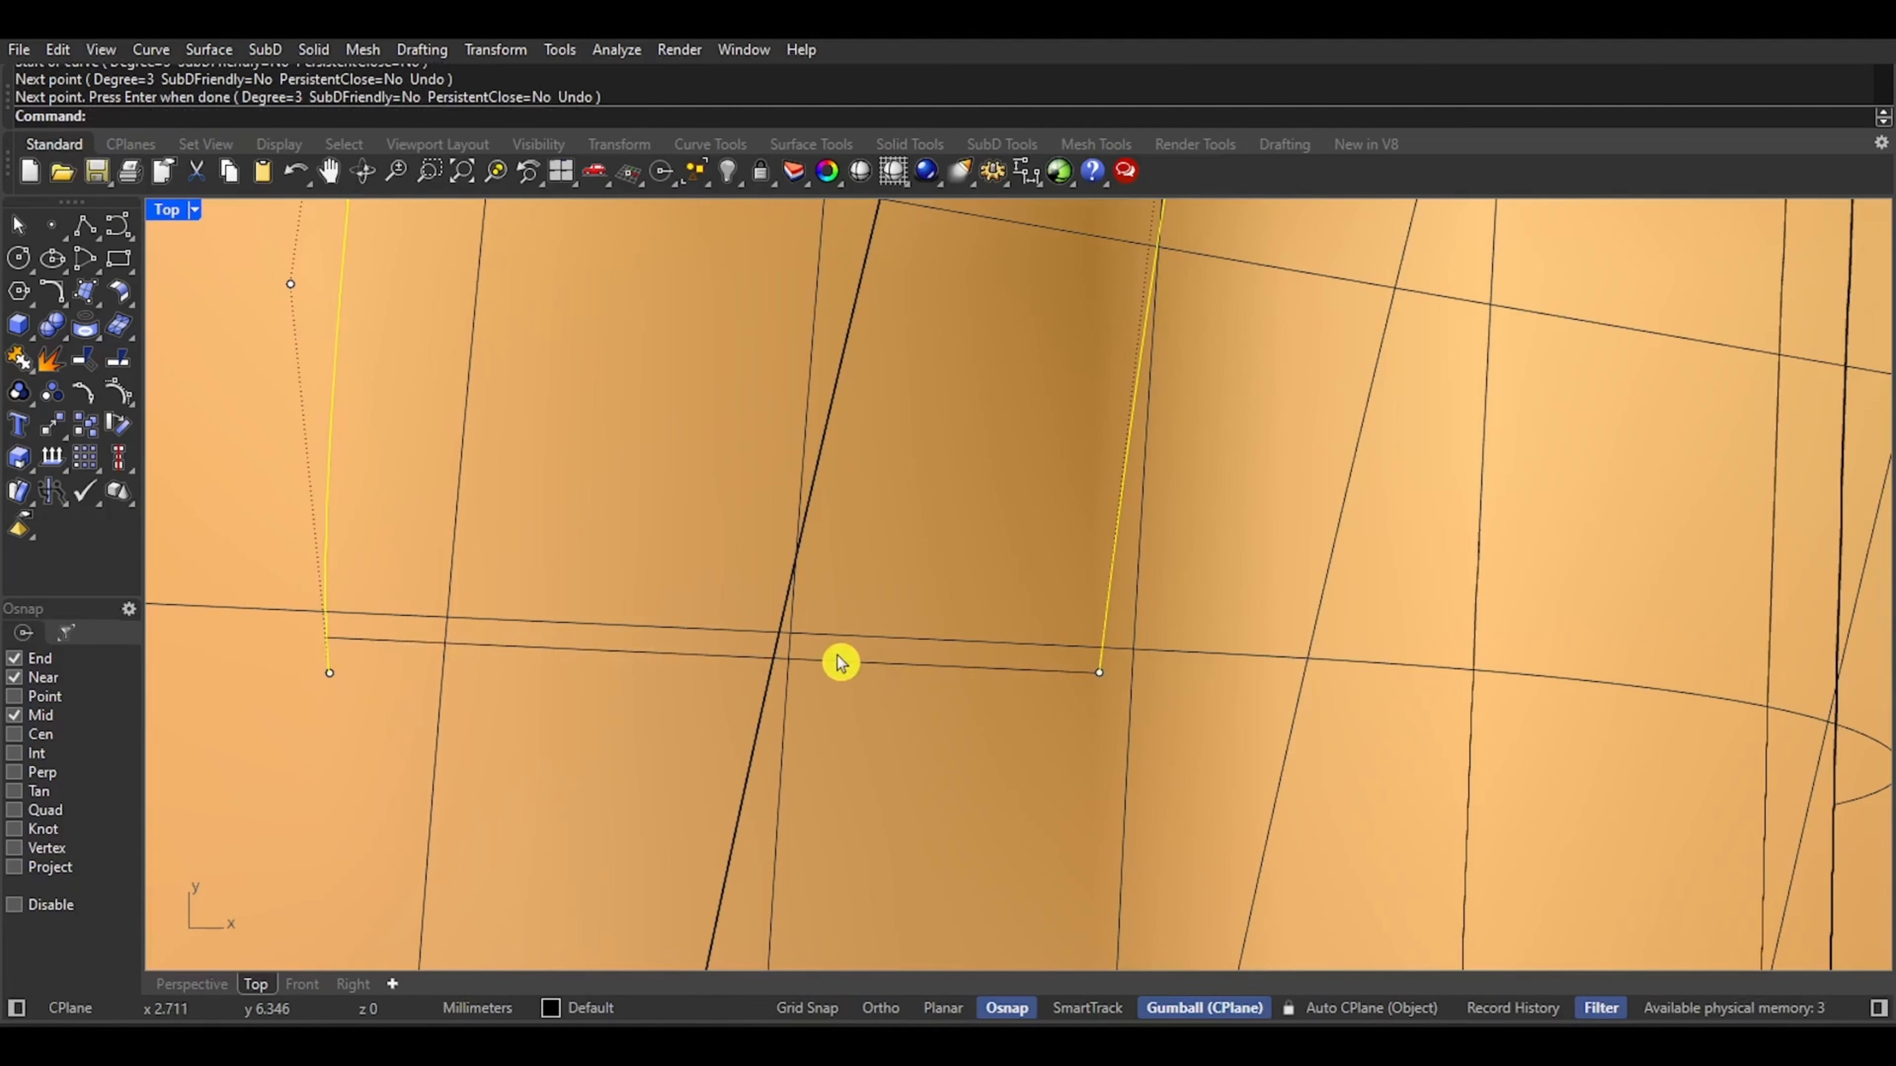
Trim off the short end of the leaf's left rail that extends below the cross-section line
scroll(336, 679, "up", 5)
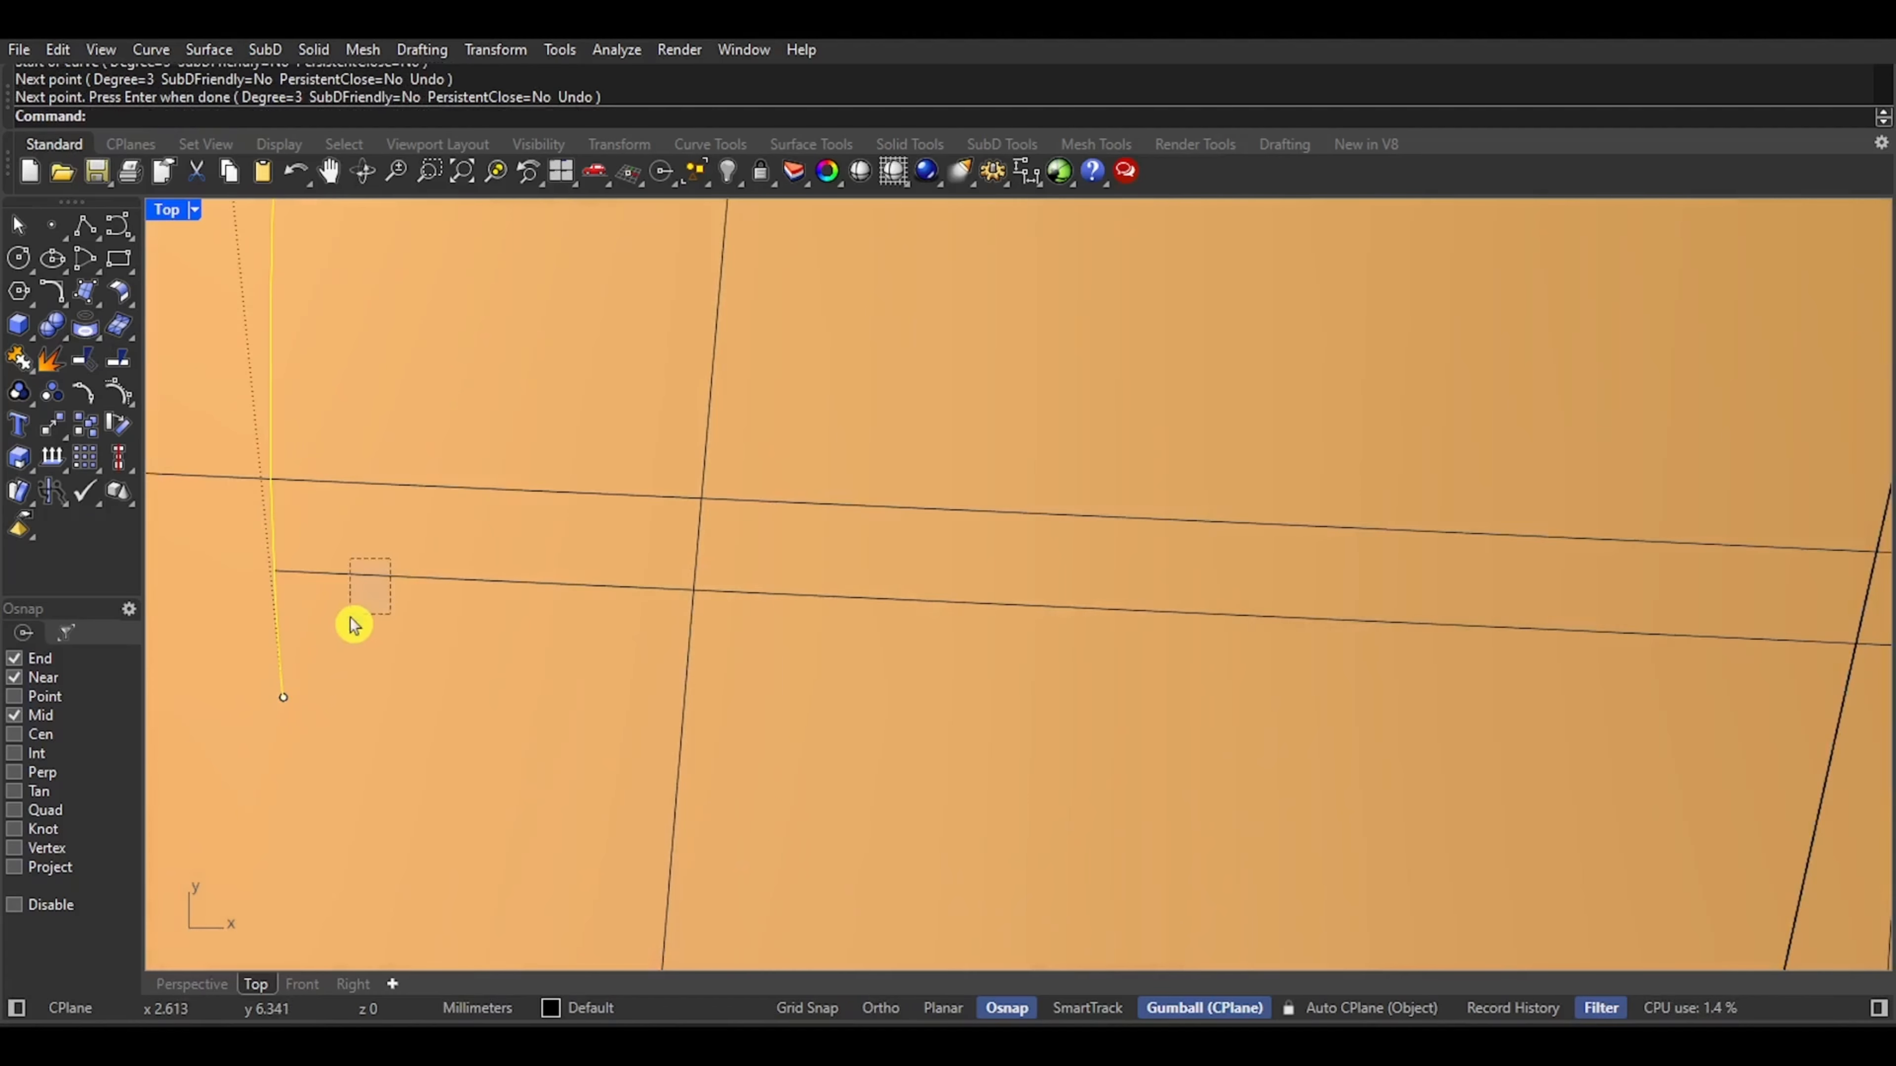
left_click_drag(351, 615, 357, 617)
key("ctrl+t")
left_click(279, 656)
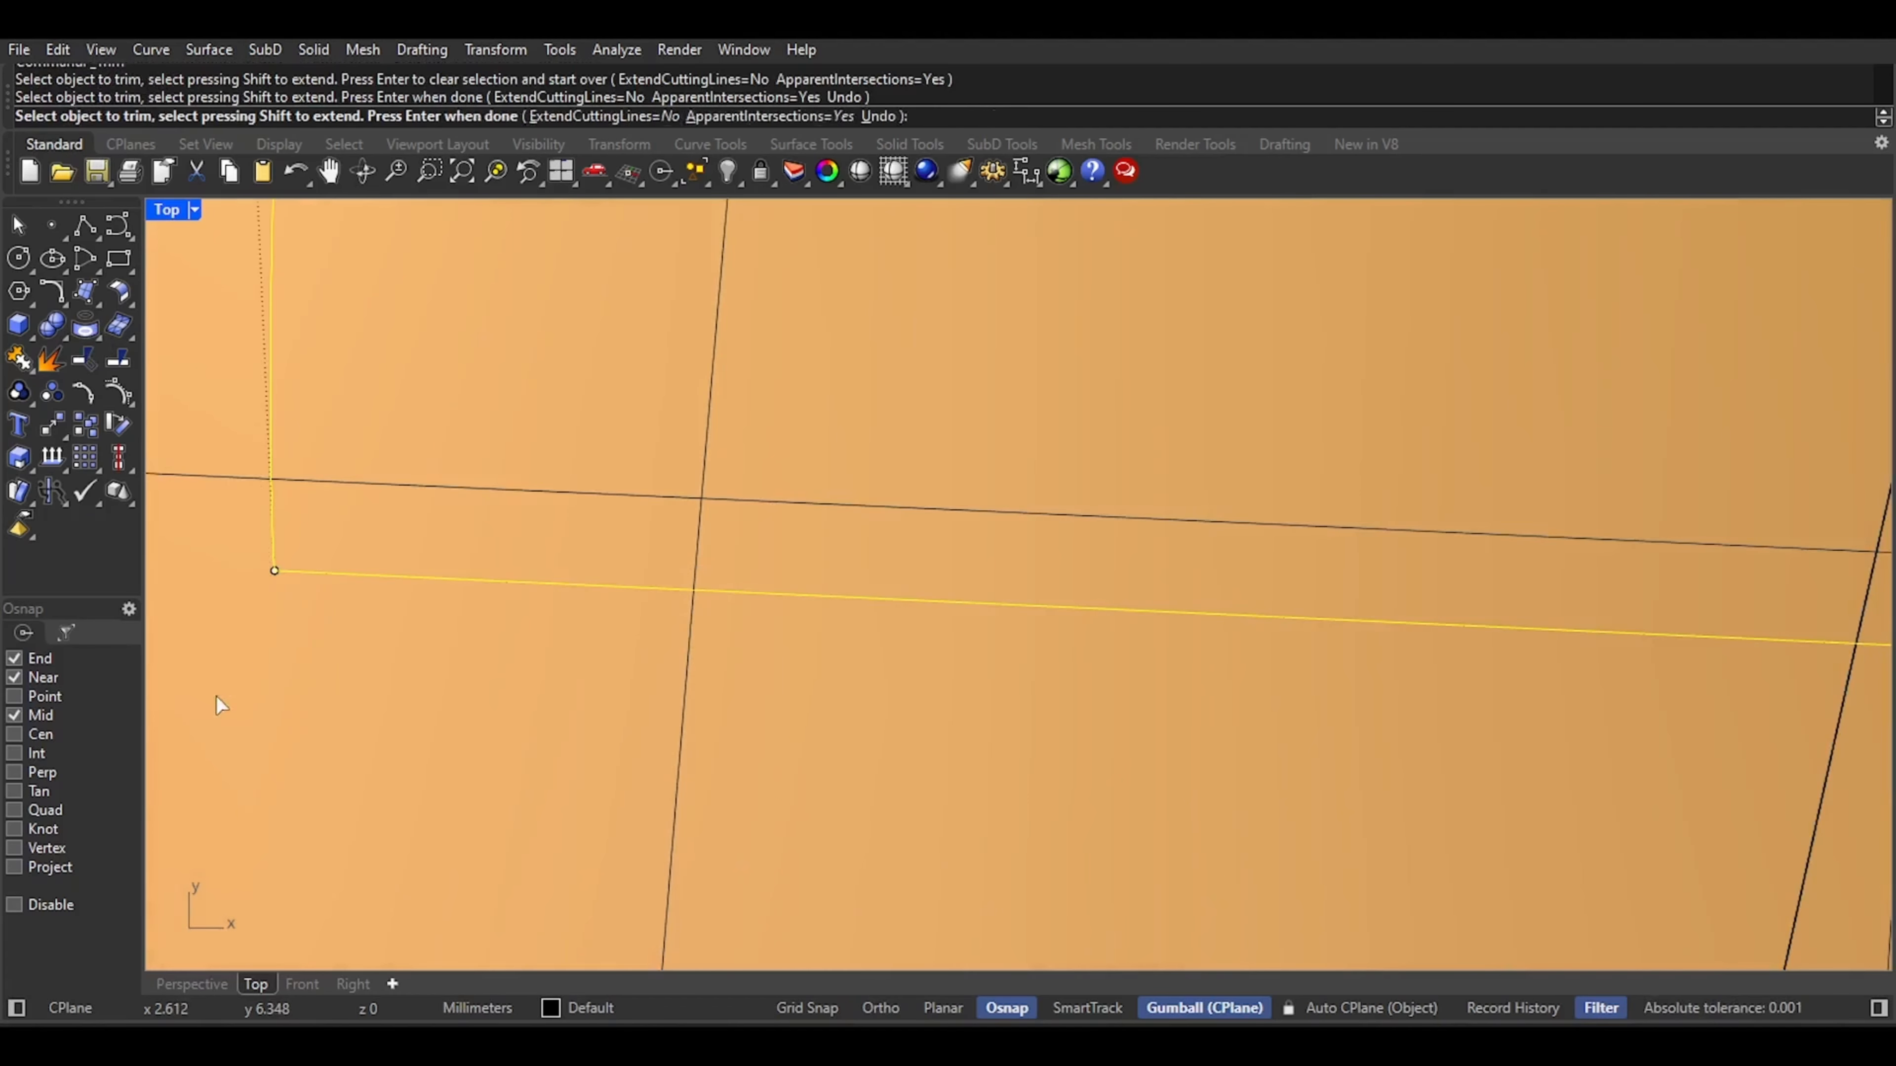
key("Return")
scroll(306, 679, "down", 3)
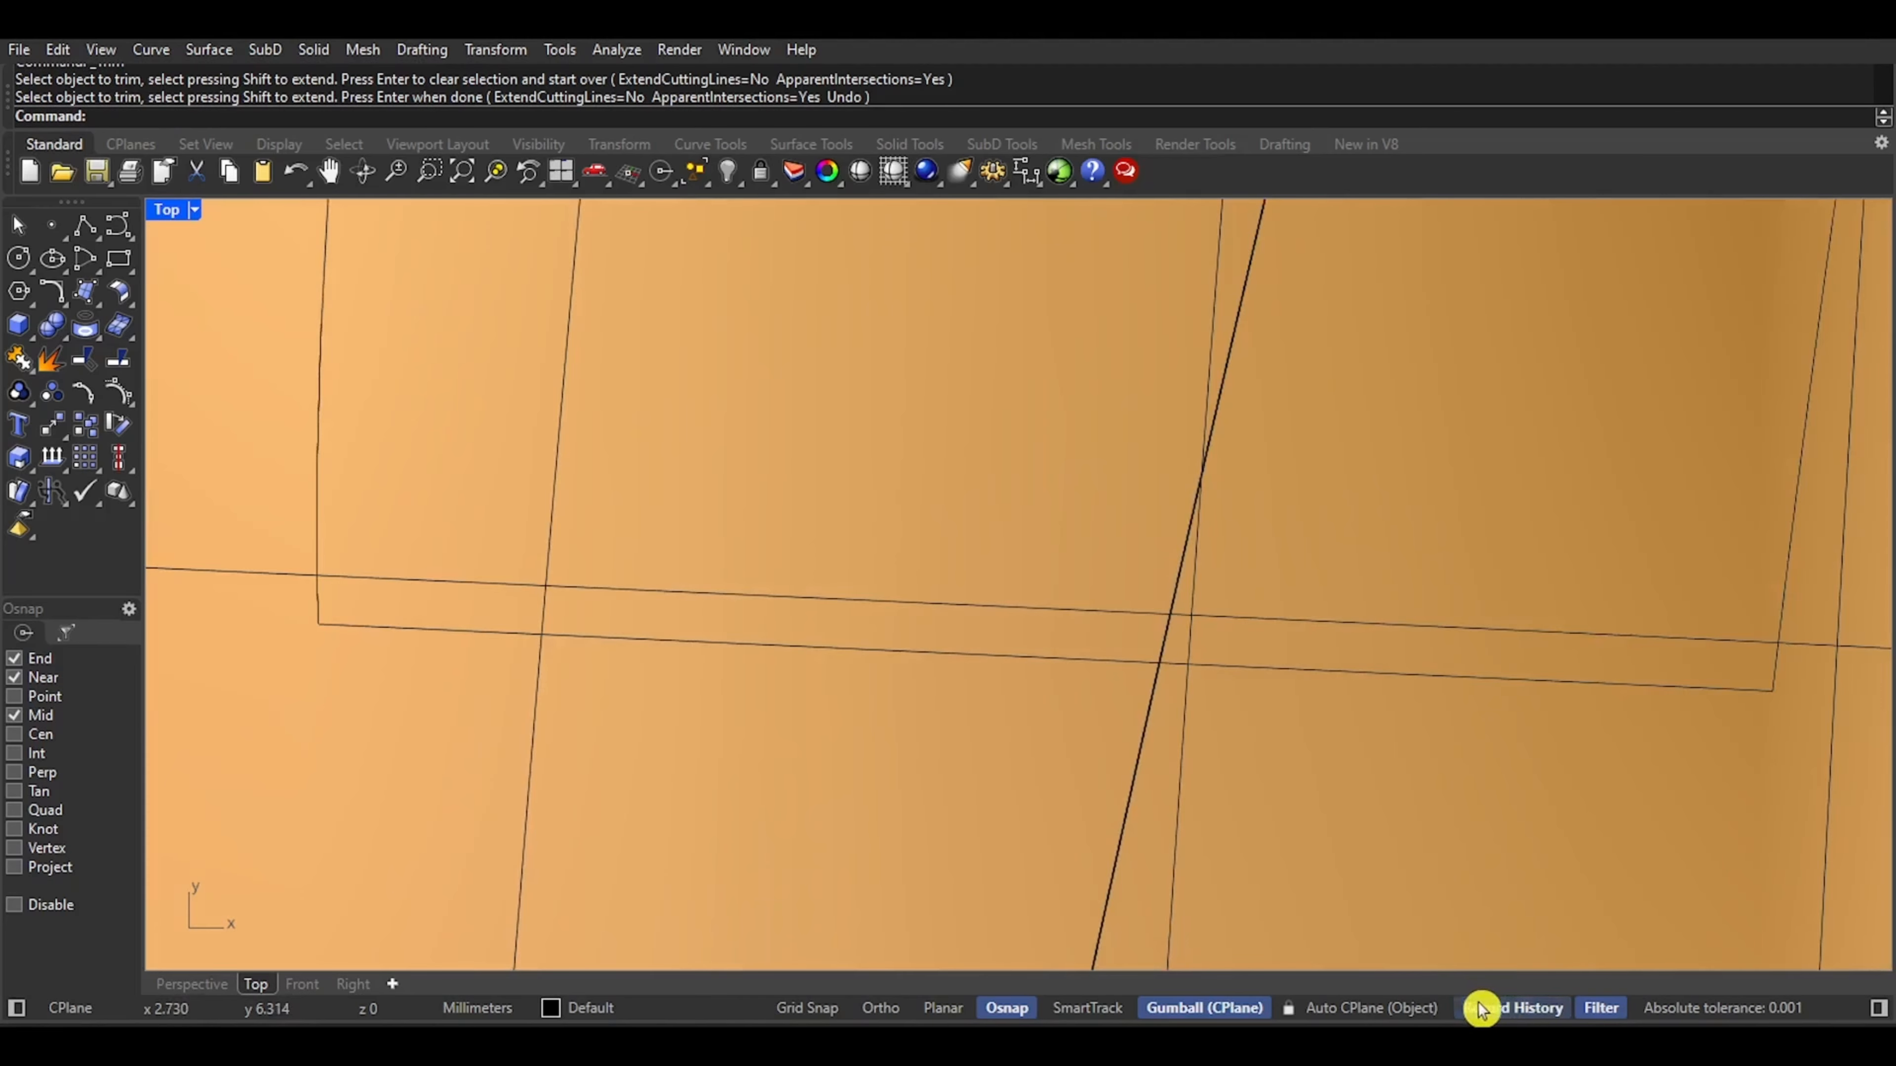
Start a two-rail sweep using the small leaf's left and right outlines as rails and the line at its lower end as cross section
left_click(208, 50)
left_click(288, 160)
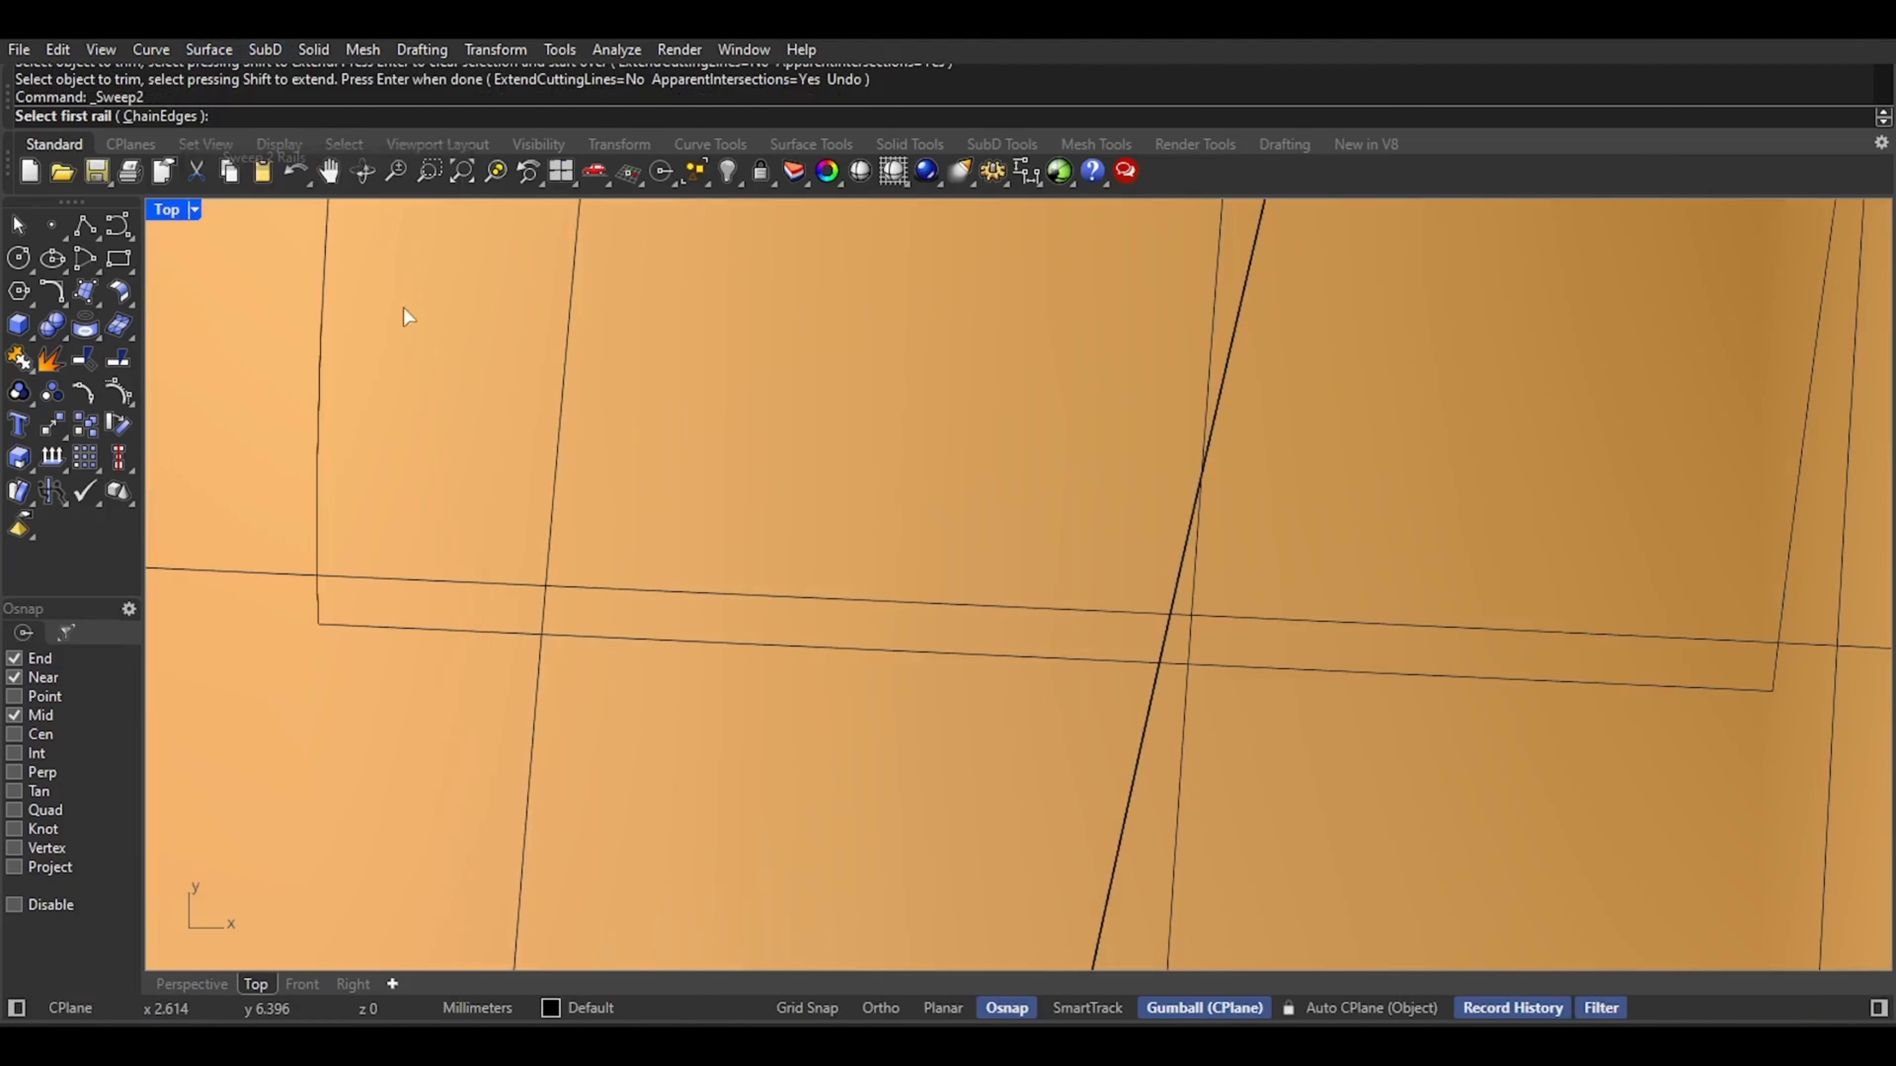
left_click(319, 403)
scroll(270, 406, "down", 4)
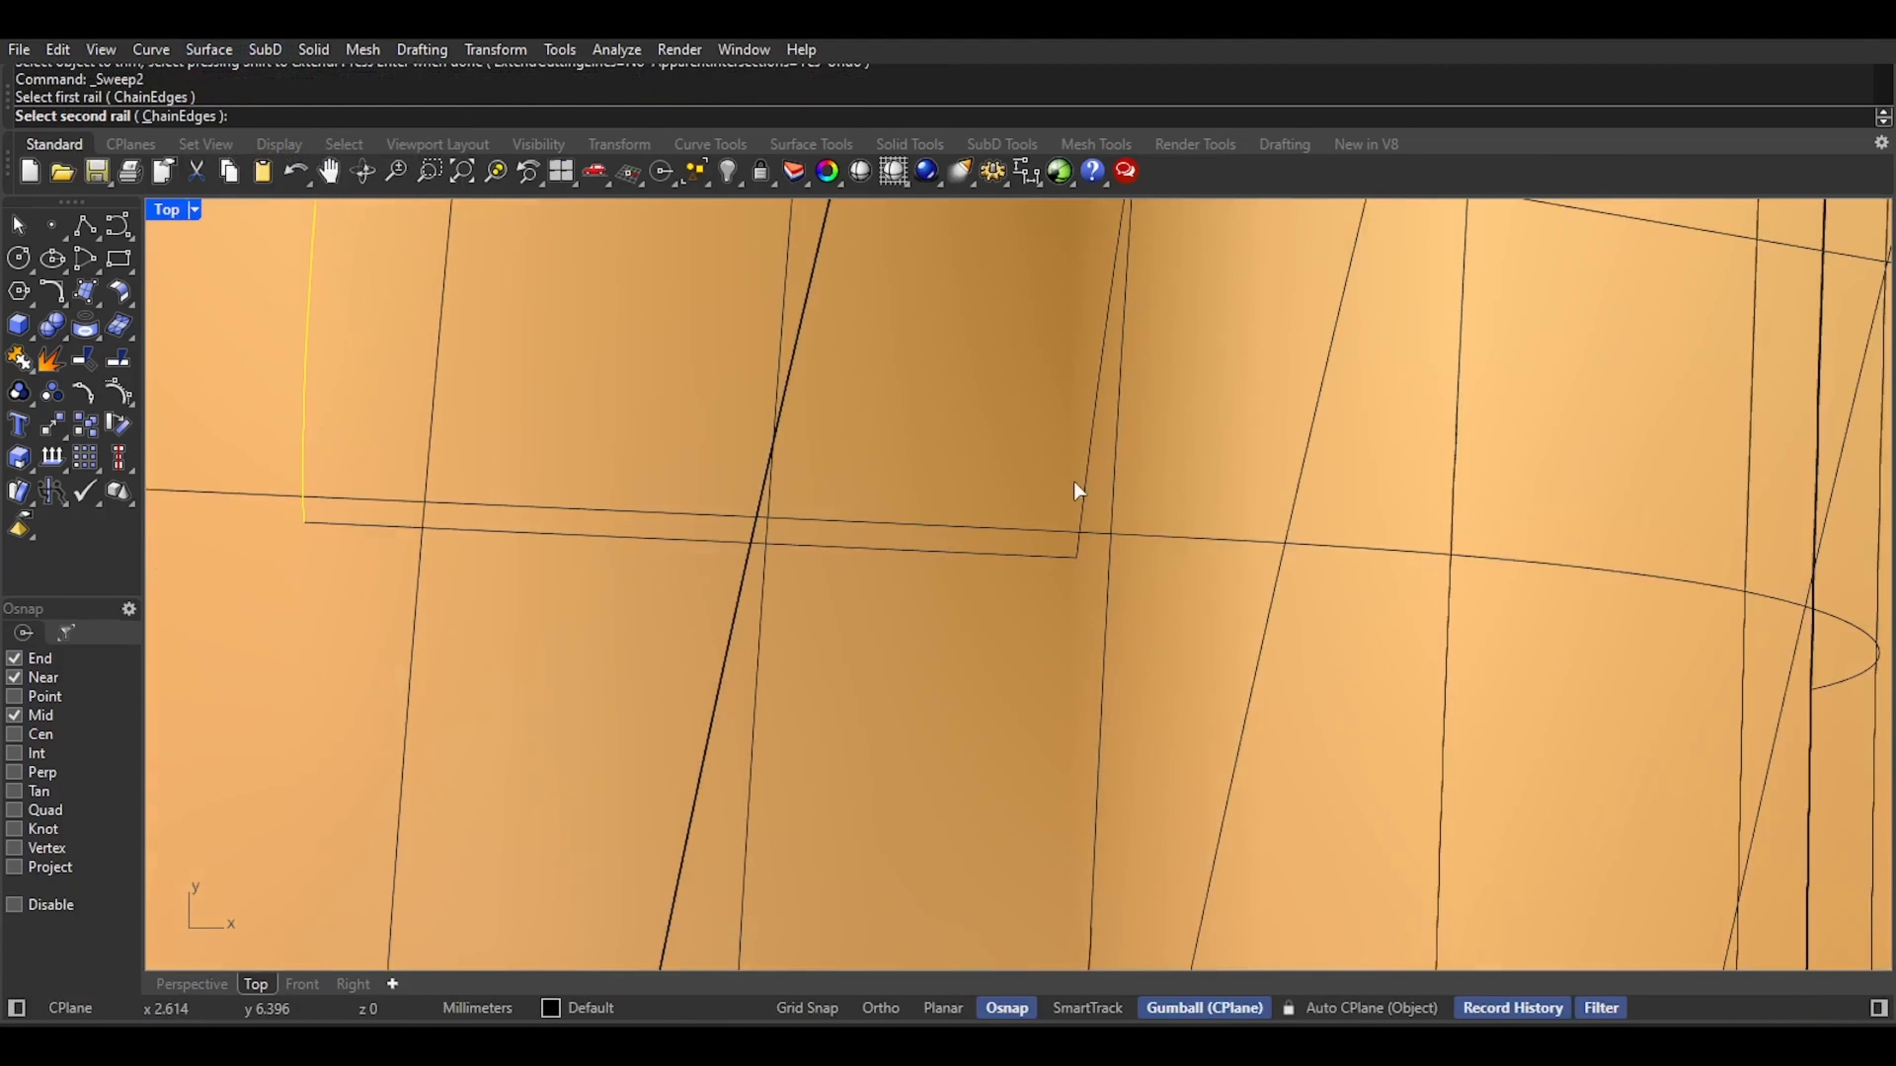
left_click(1085, 486)
left_click(824, 545)
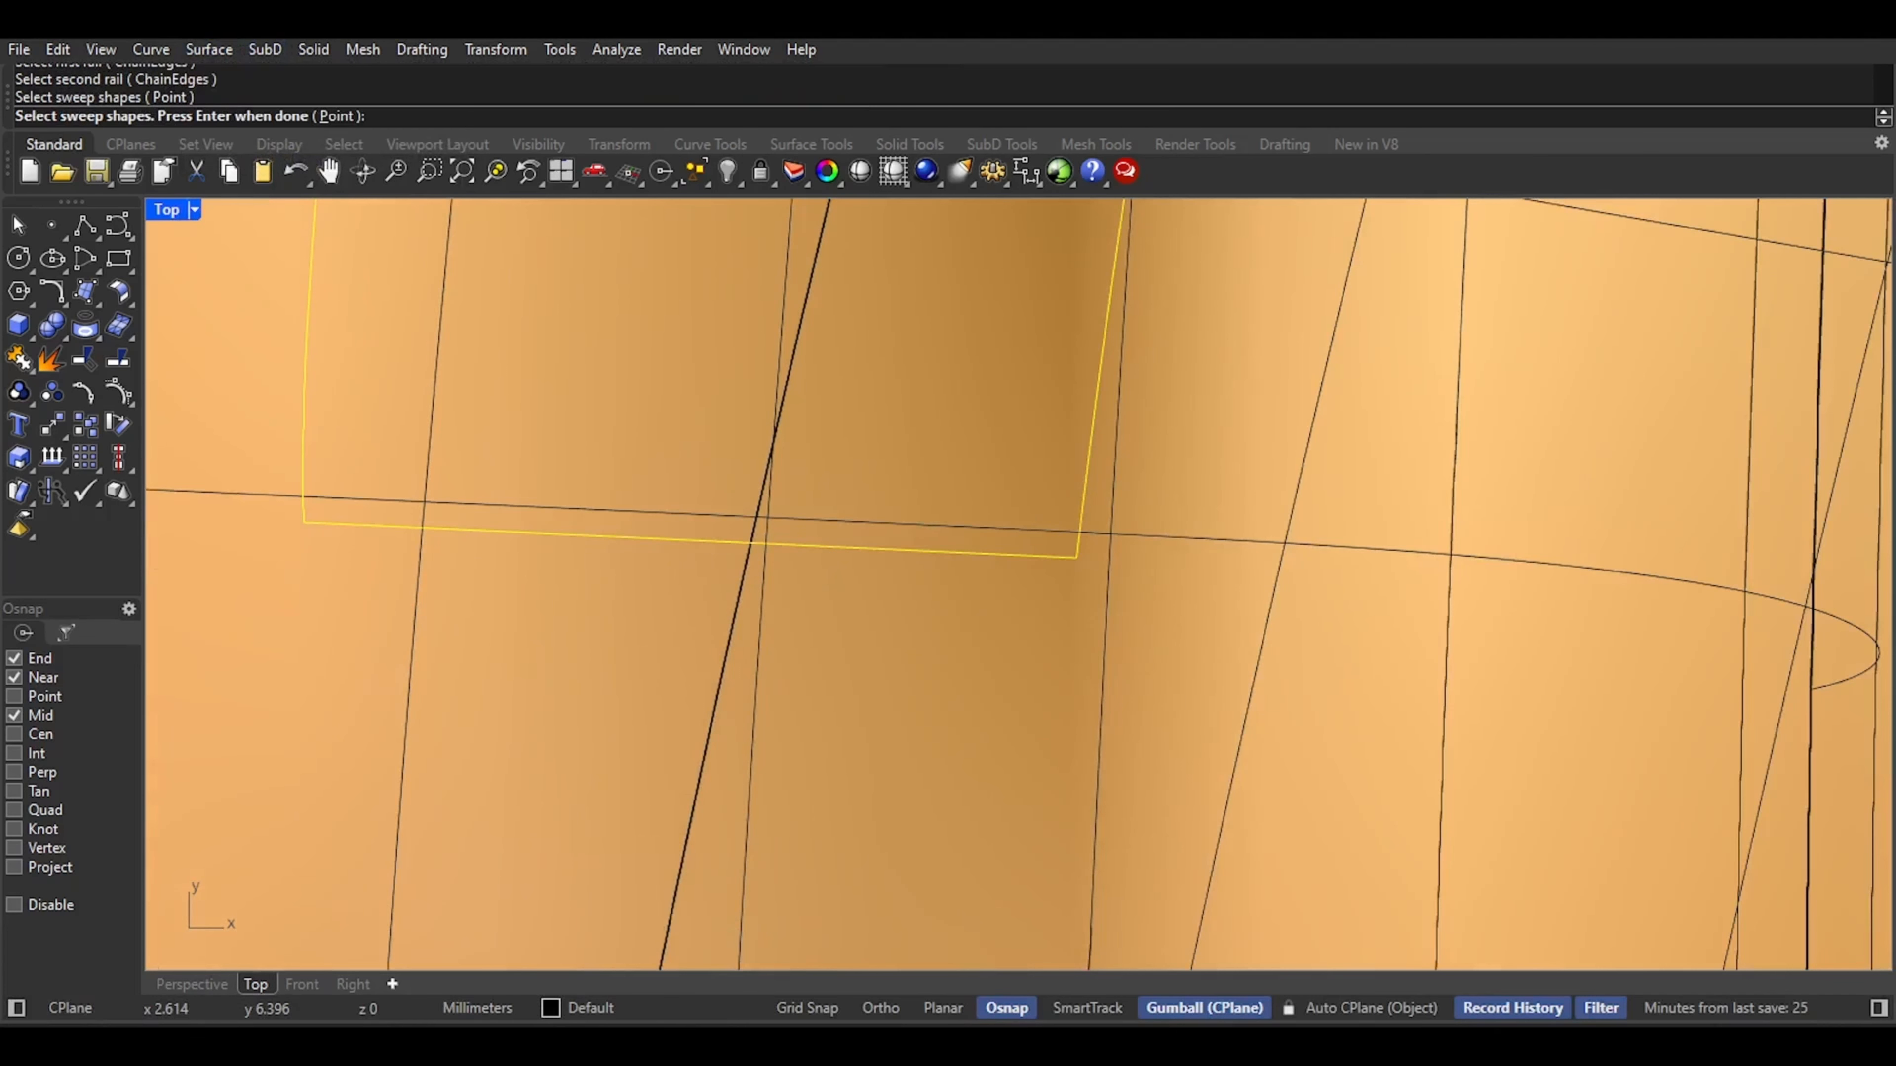
left_click(176, 990)
scroll(727, 716, "down", 3)
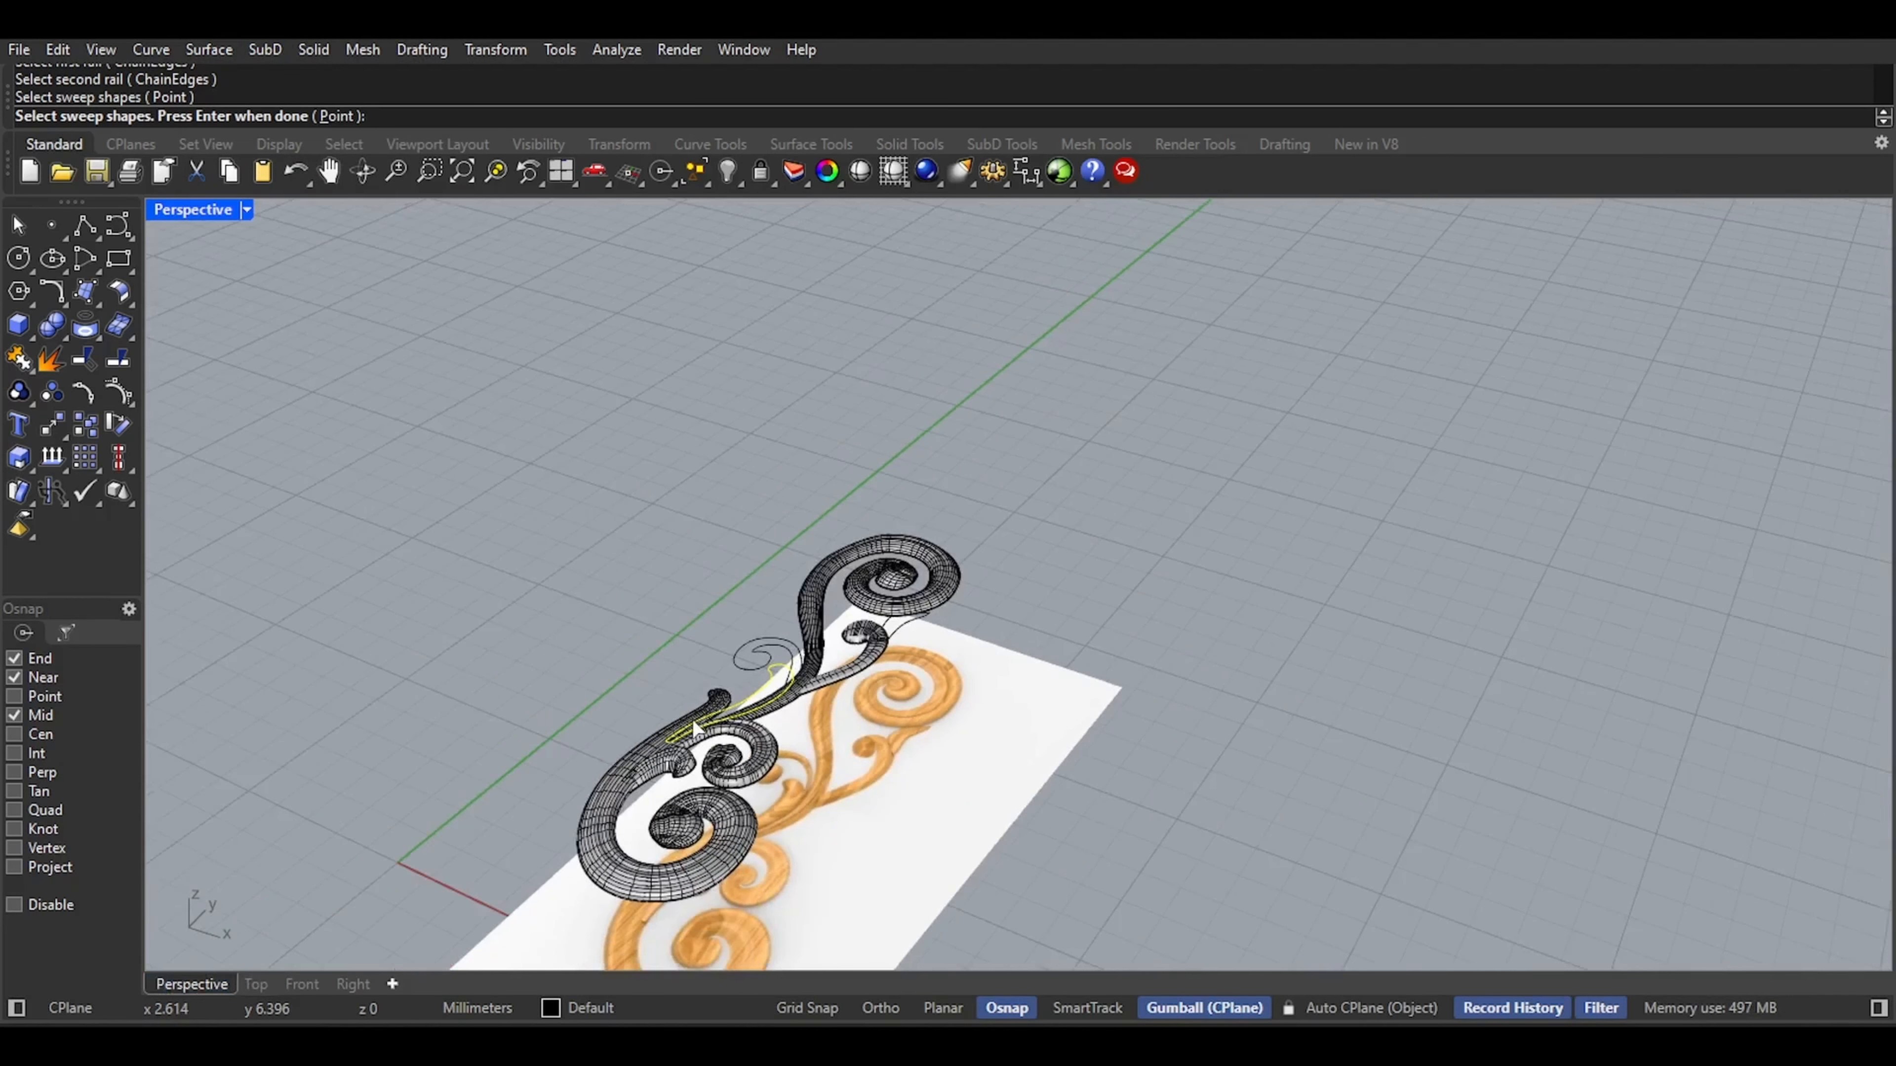
right_click(620, 810)
Add three slashes across the sweep between the two rails near the leaf's lower end to straighten its sections
left_click(369, 720)
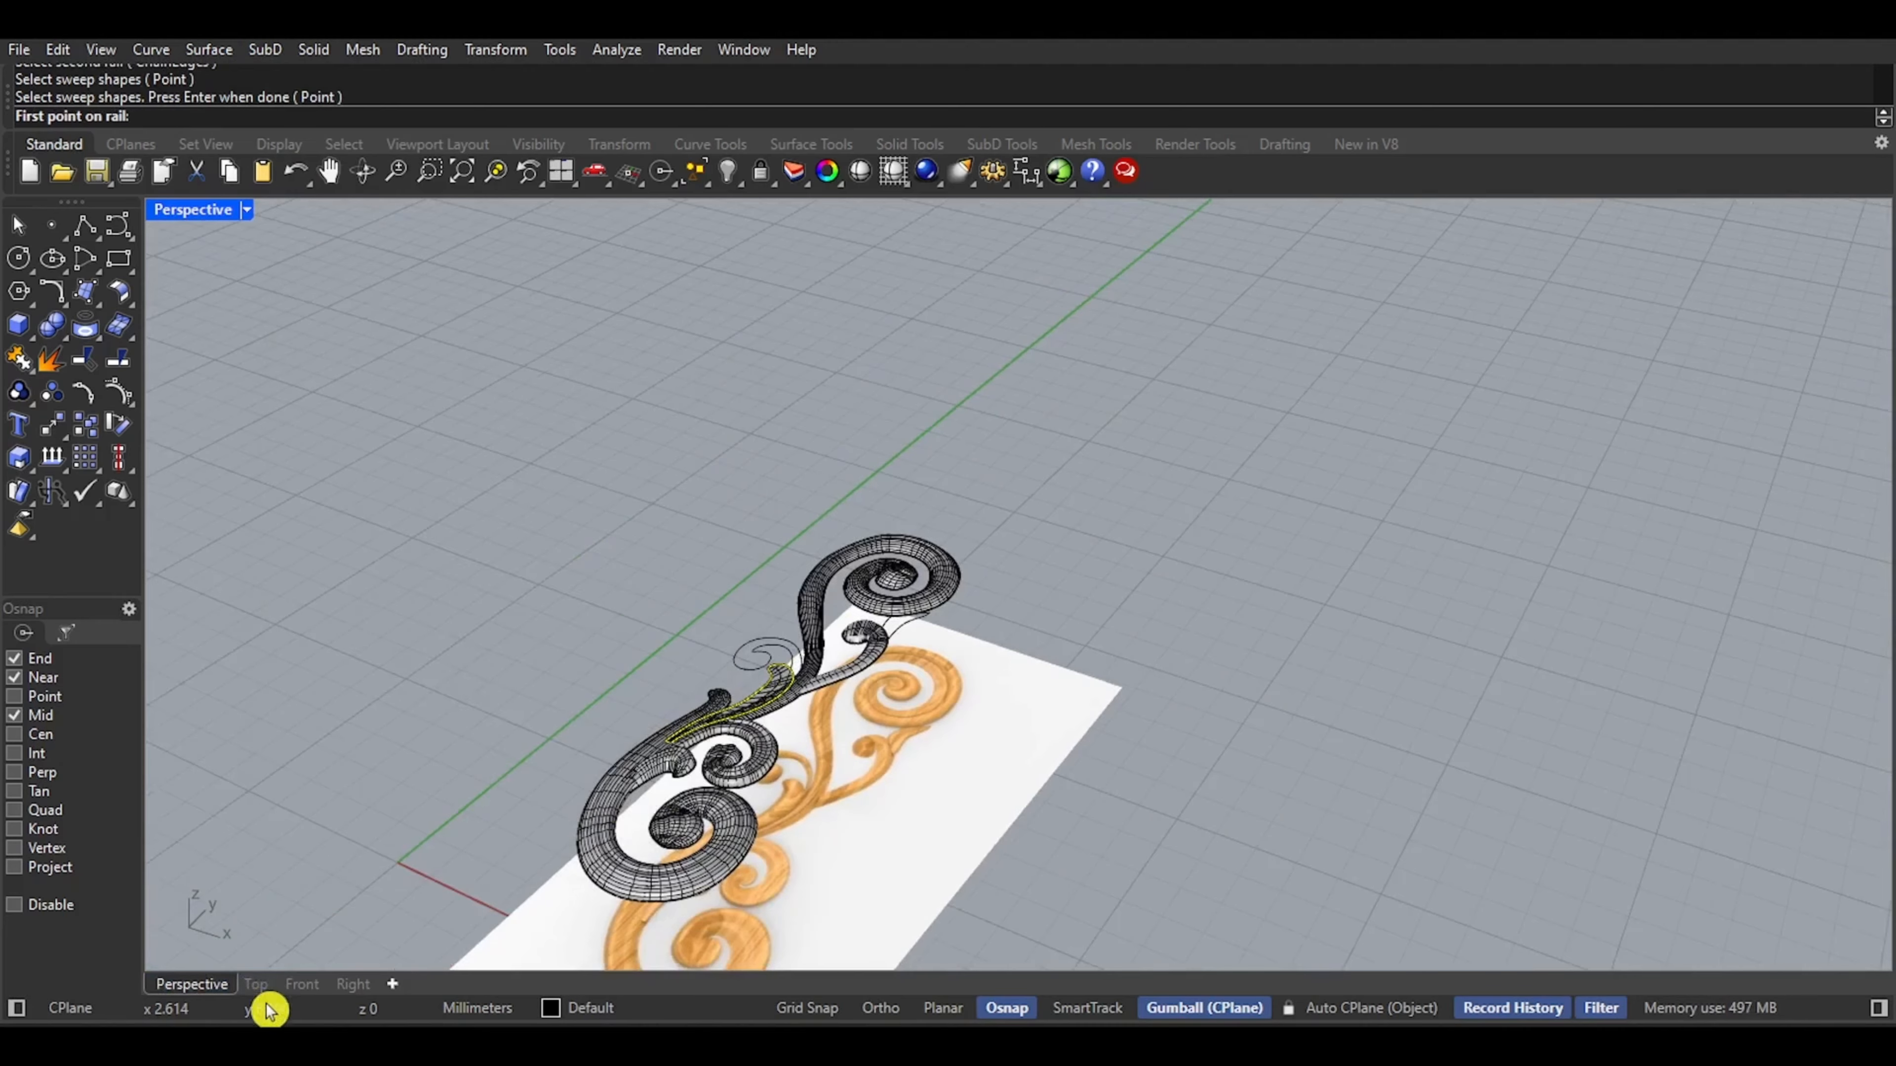
left_click(256, 985)
scroll(761, 686, "down", 1)
scroll(762, 686, "down", 4)
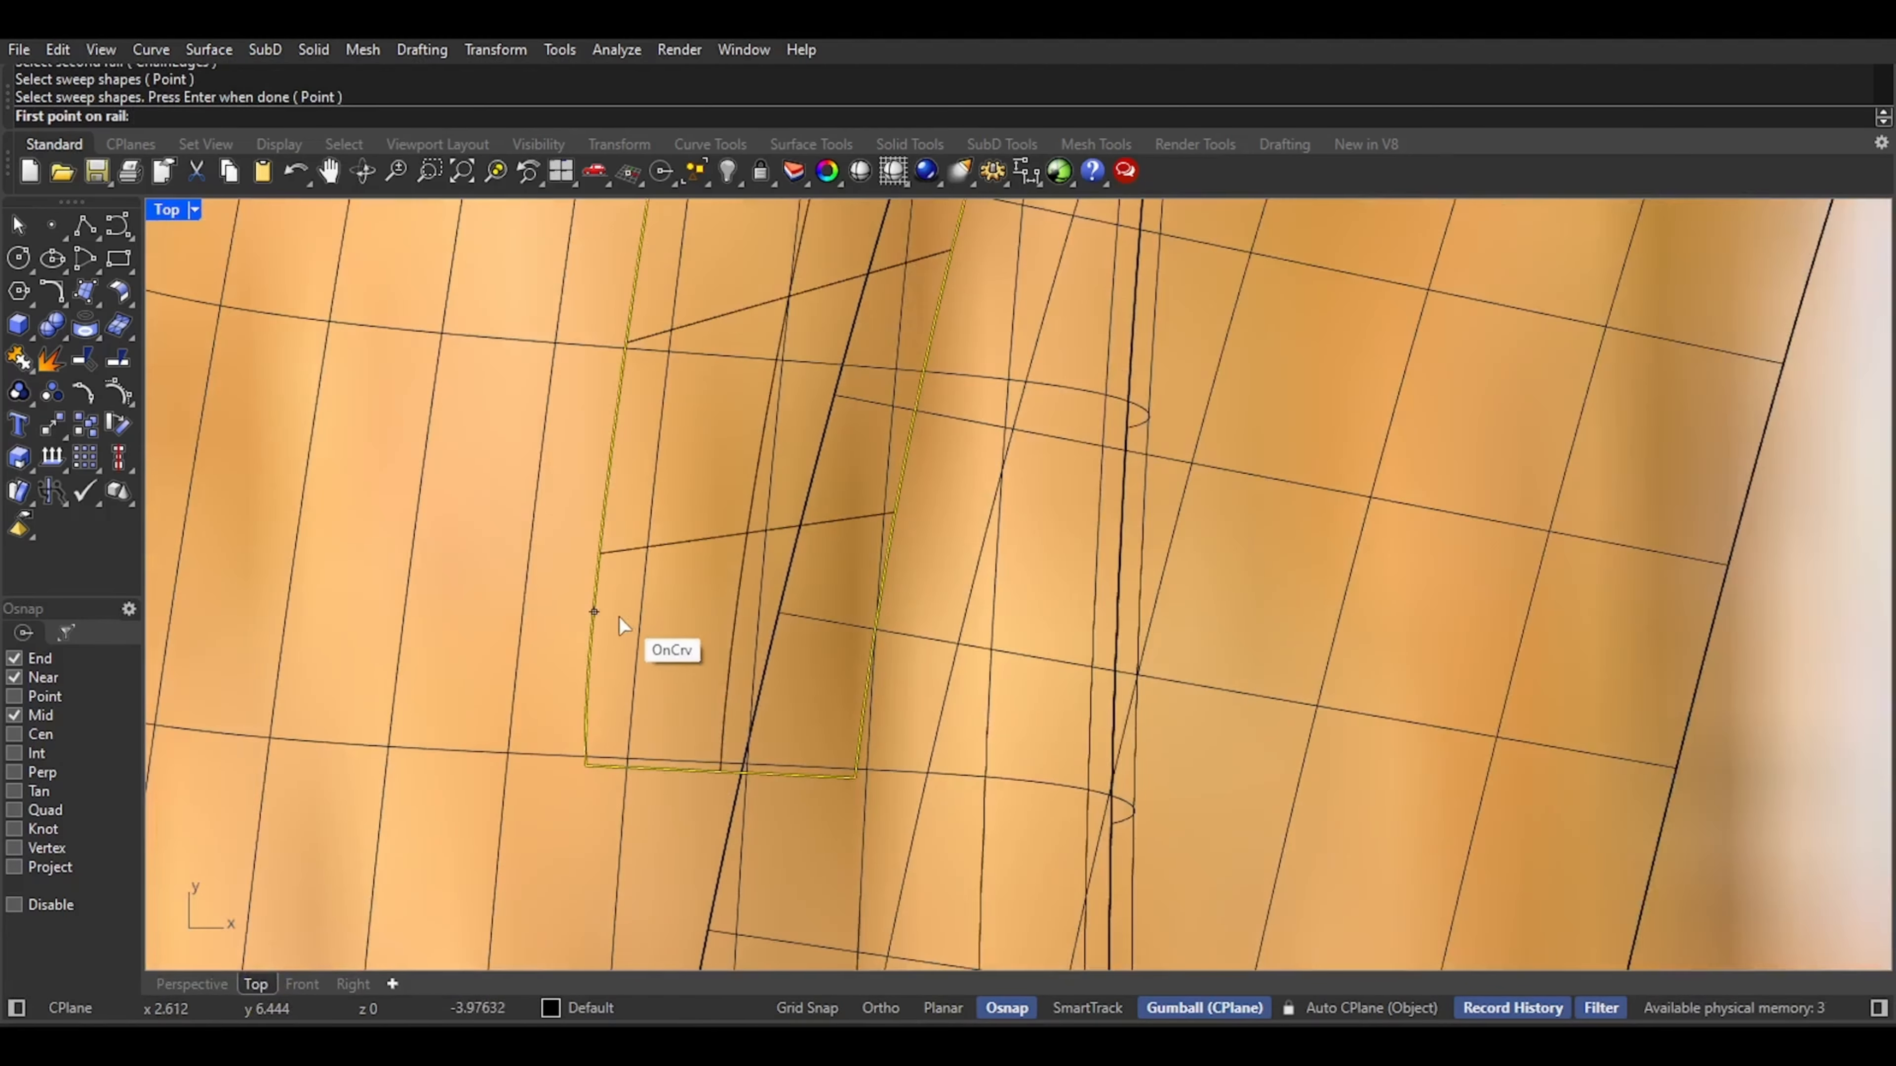
left_click(592, 616)
scroll(783, 590, "down", 2)
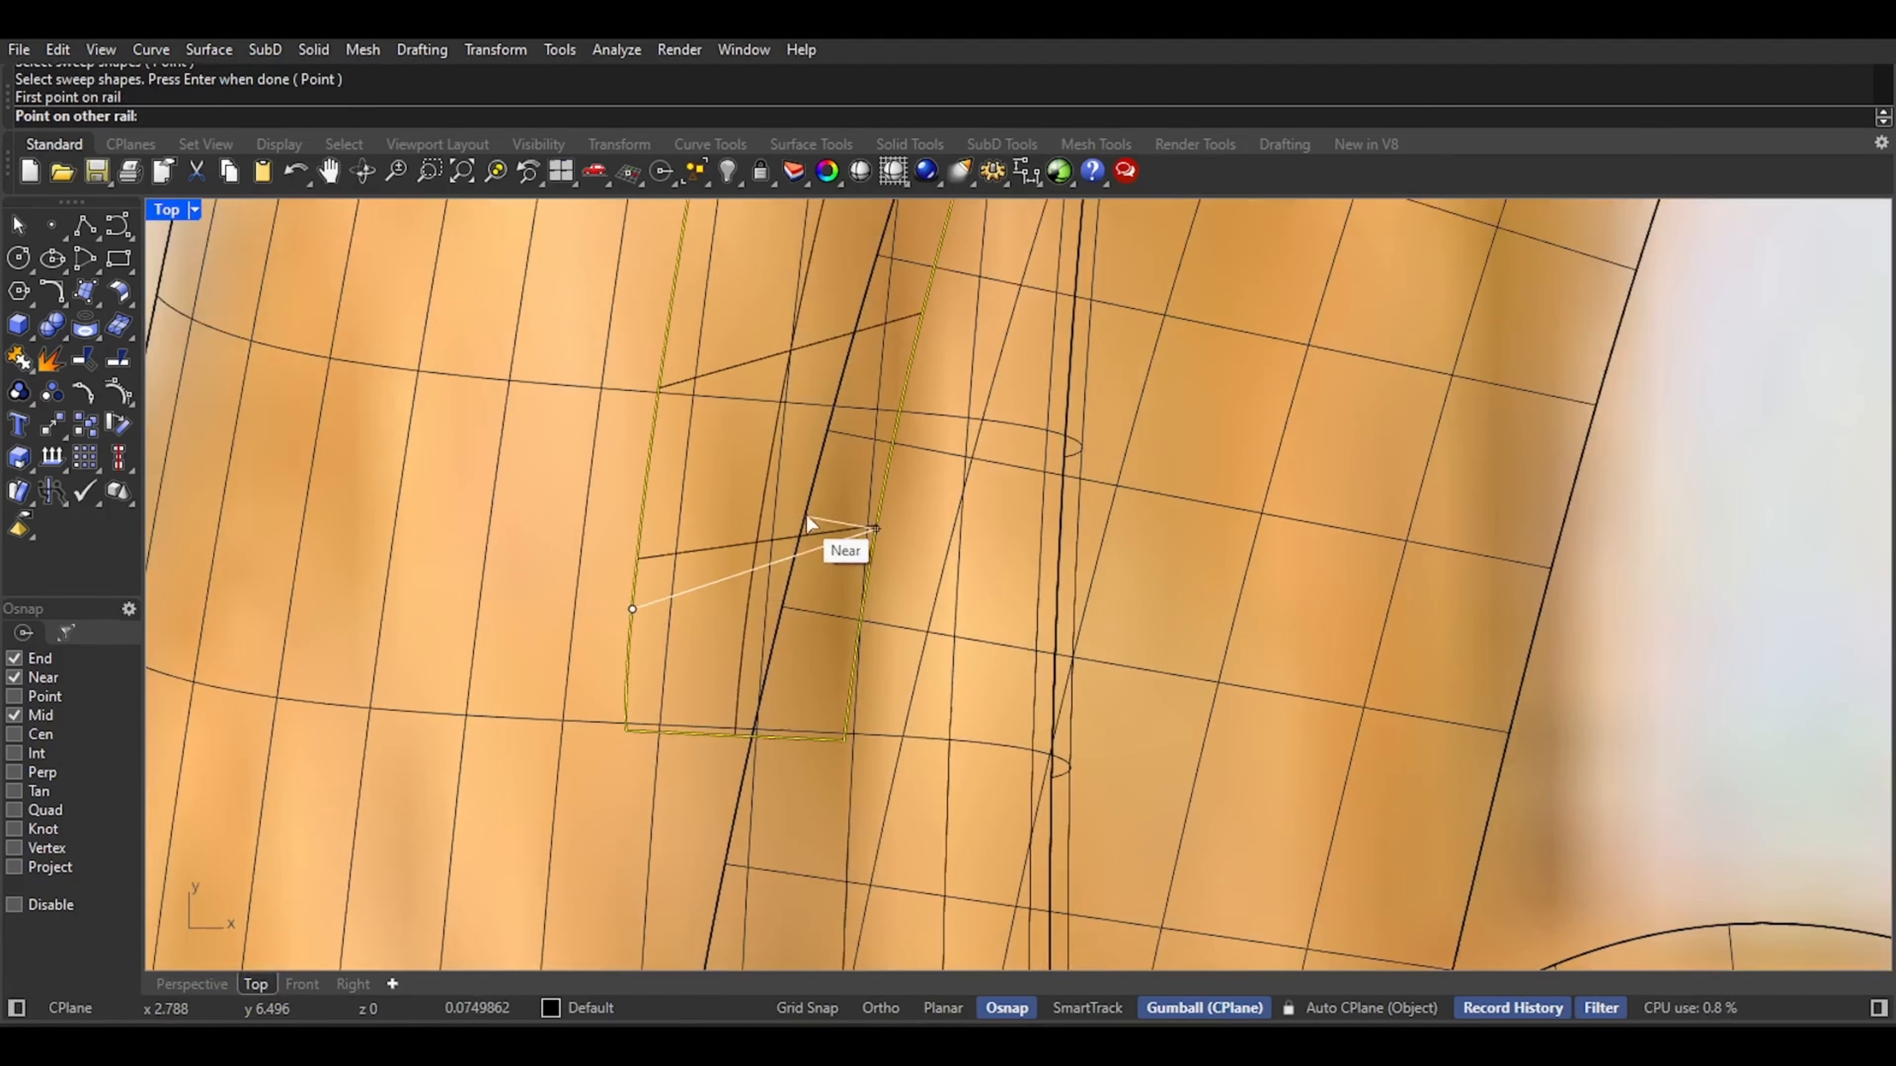
left_click(854, 616)
right_click_drag(830, 484, 821, 690)
left_click(664, 483)
left_click(869, 498)
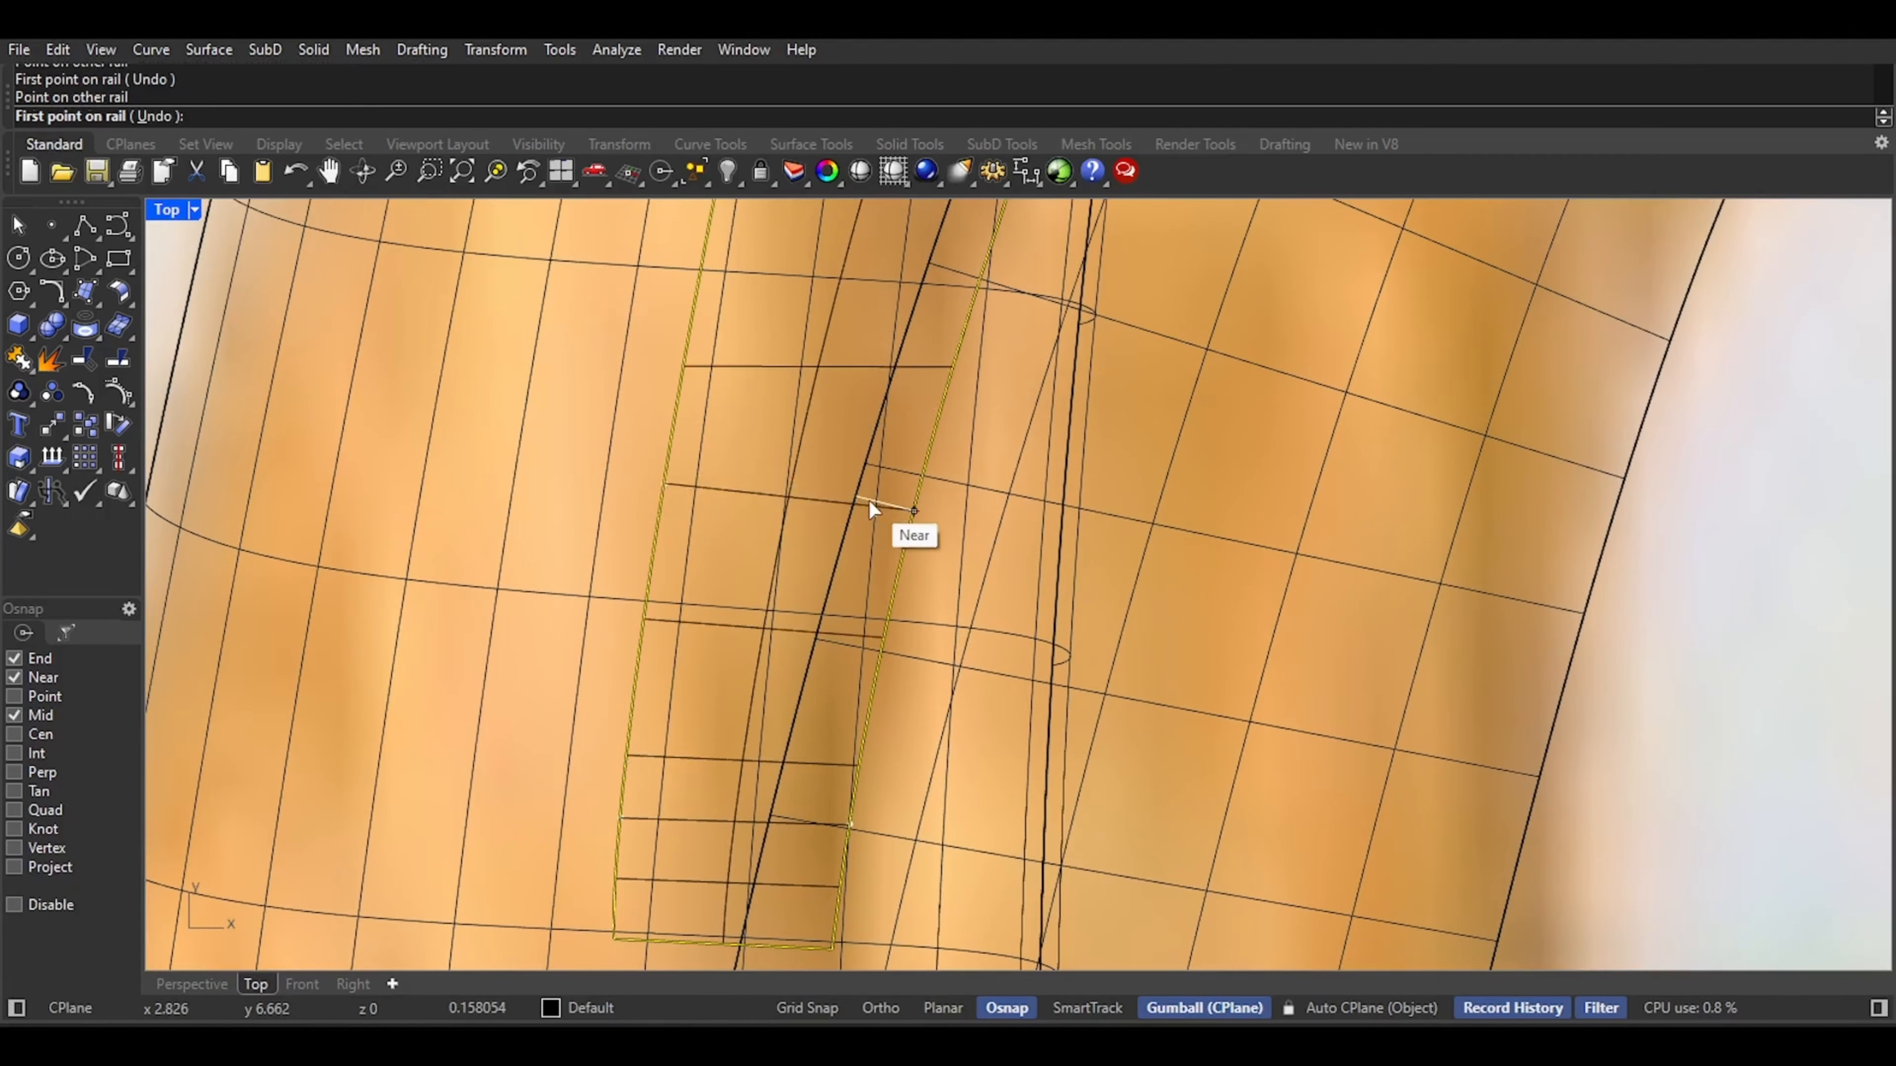
scroll(873, 499, "down", 4)
right_click_drag(876, 456, 825, 720)
left_click(736, 498)
left_click(916, 541)
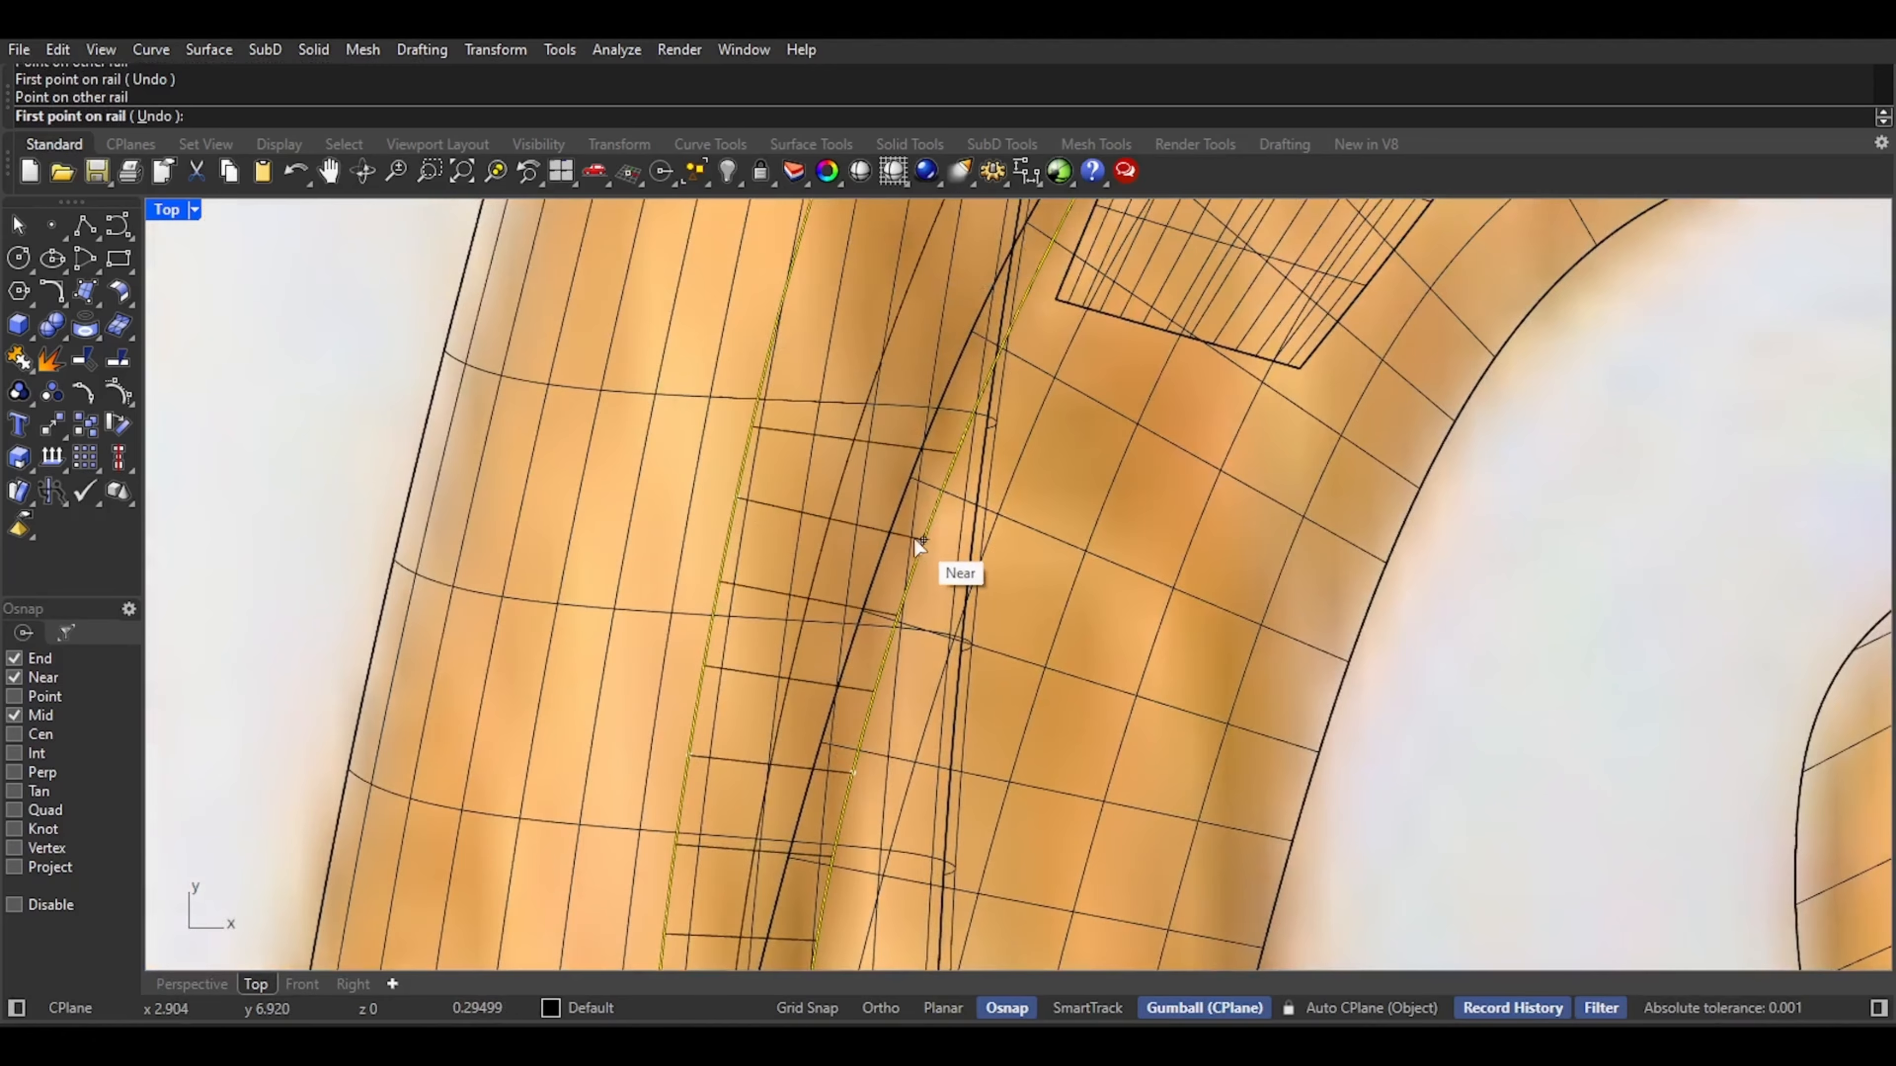
Add three more slashes between the rails along the leaf's middle, up past the neighbouring leaf's tip
scroll(913, 538, "down", 3)
right_click_drag(901, 542, 788, 561)
left_click(776, 558)
left_click(950, 617)
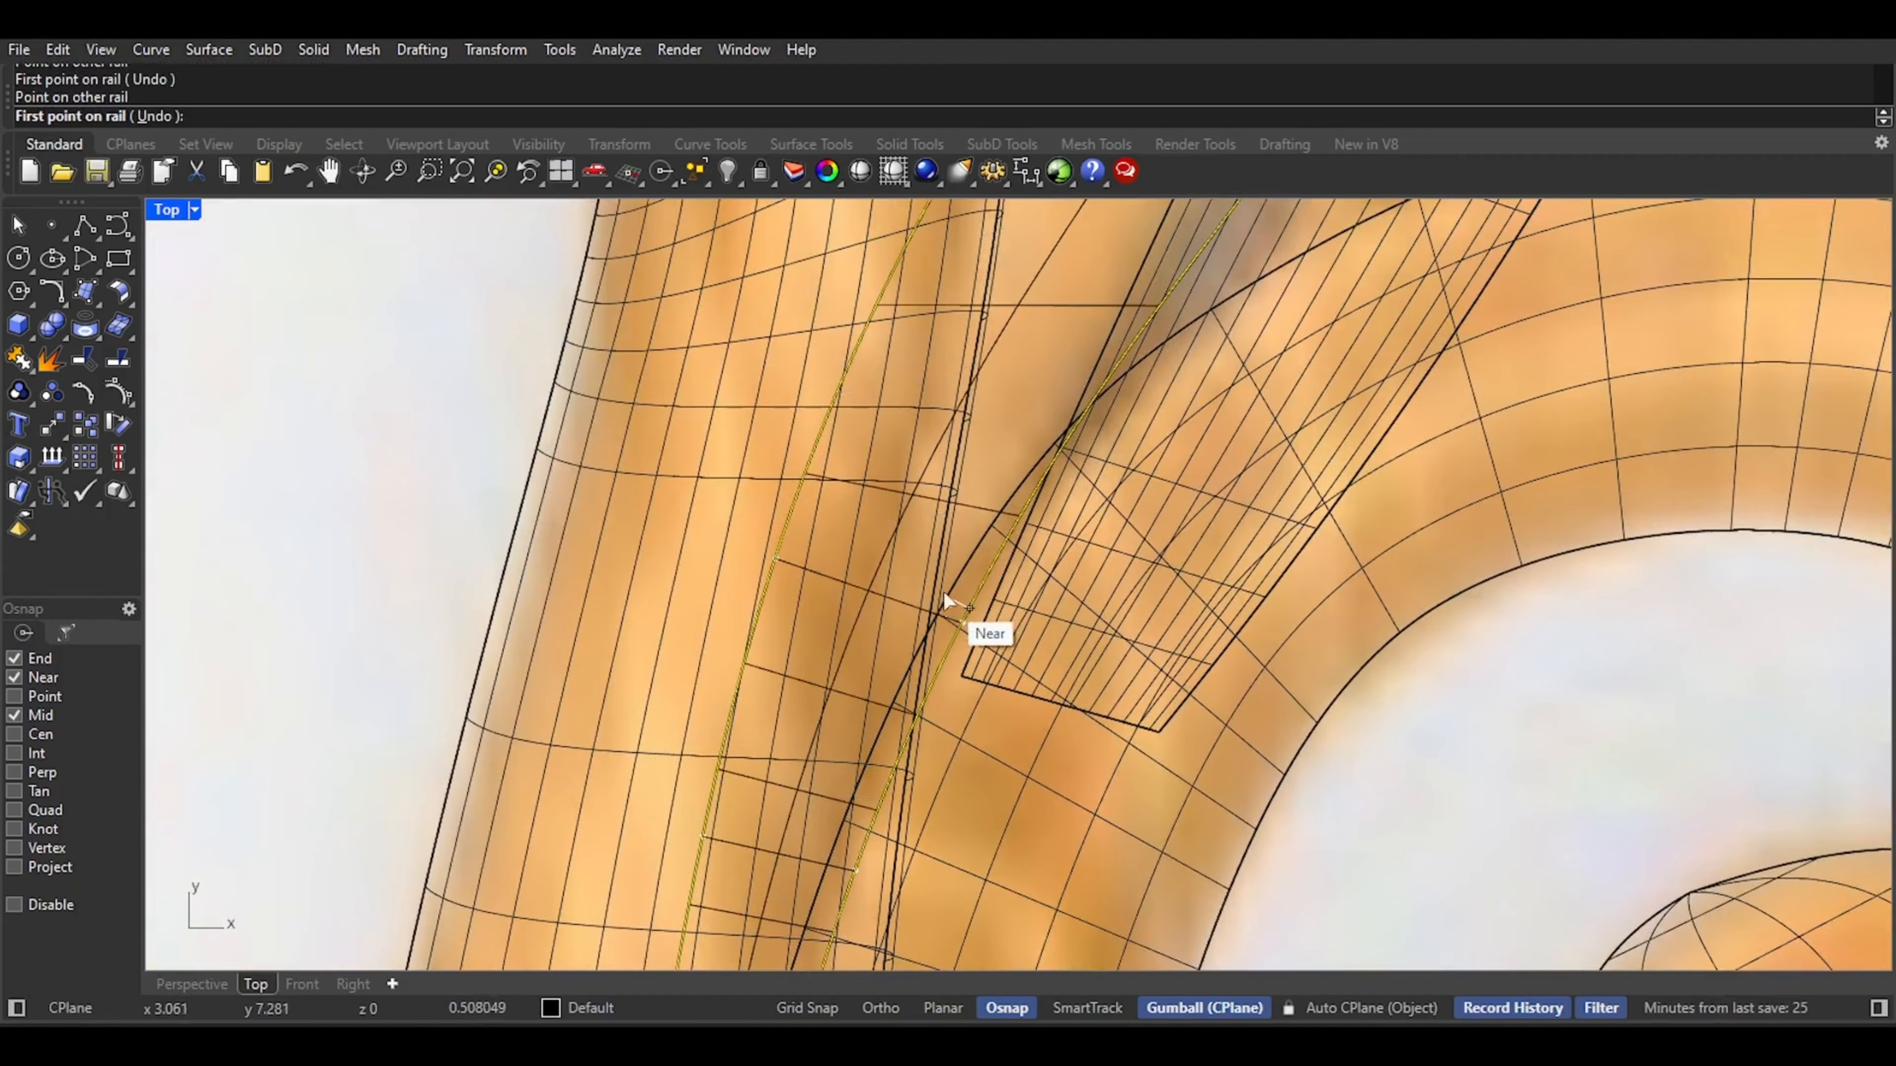
scroll(944, 590, "down", 3)
right_click_drag(900, 581, 881, 634)
left_click(881, 634)
left_click(971, 682)
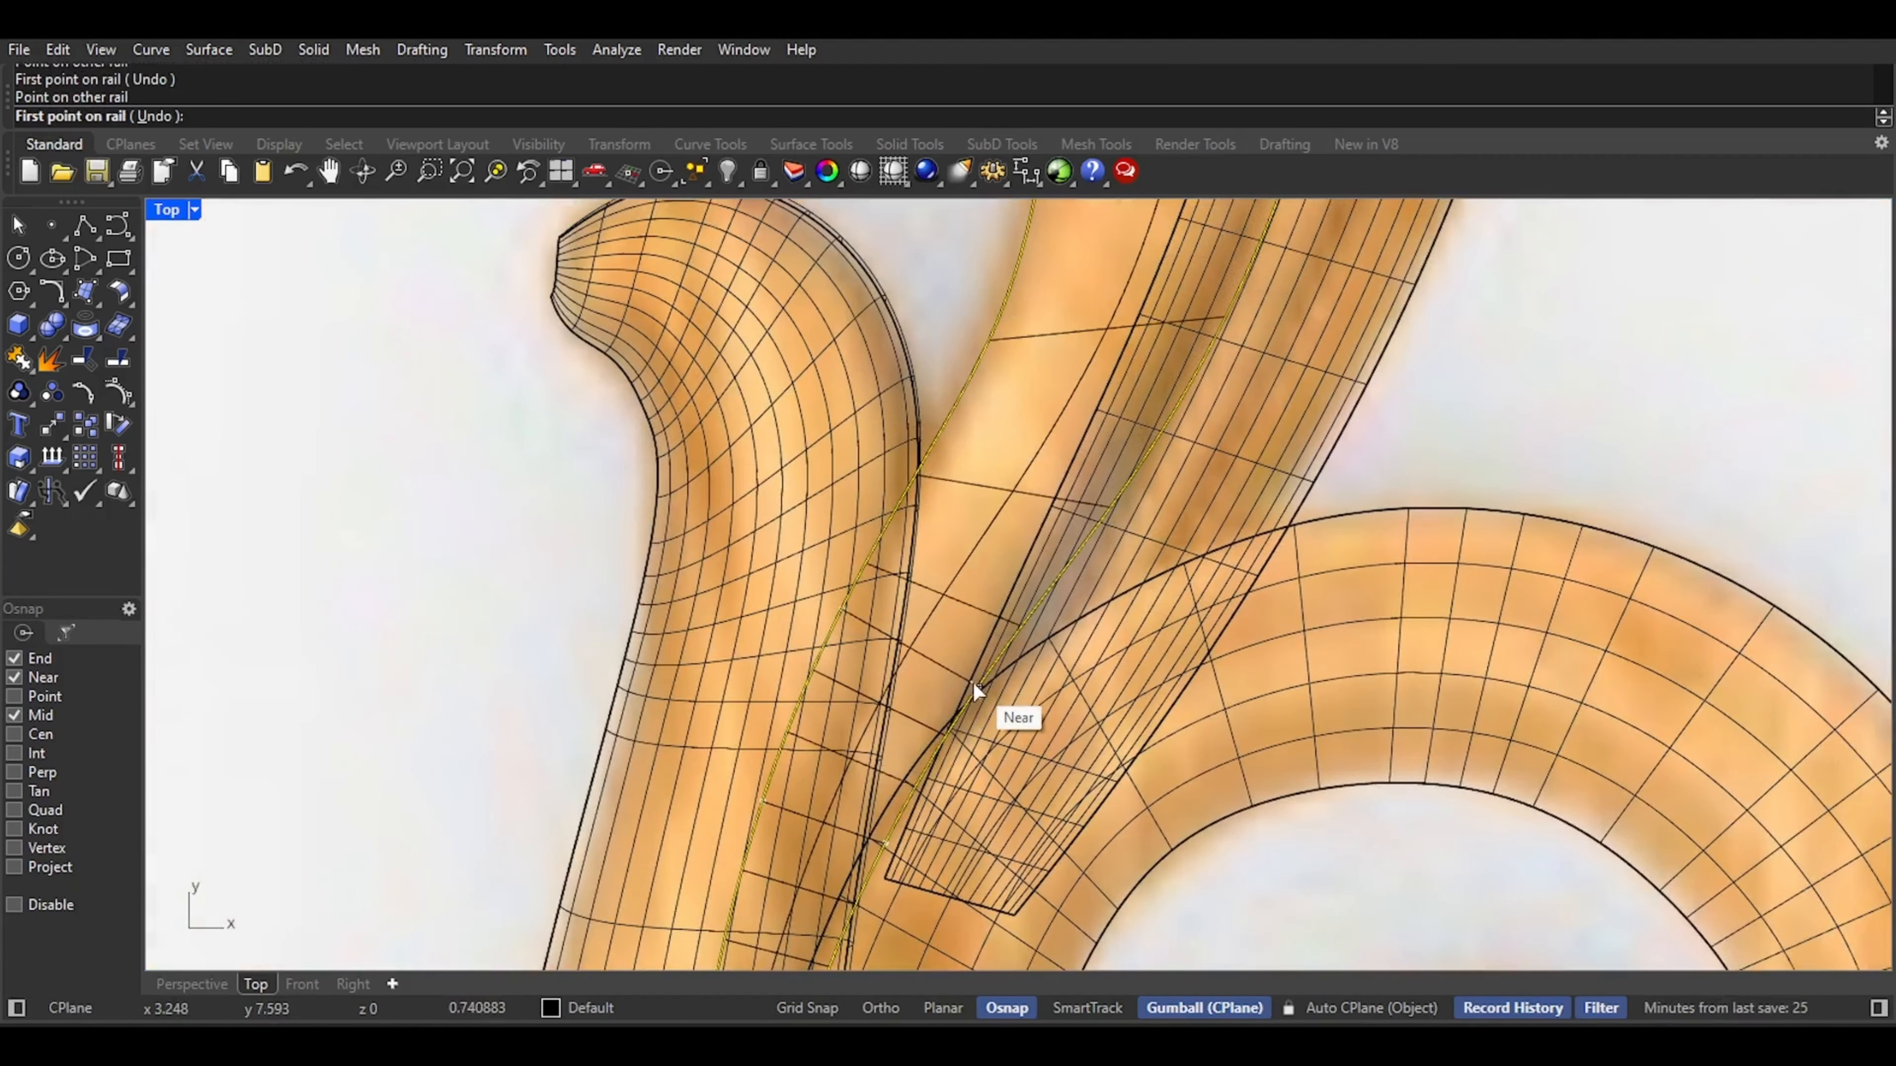
right_click_drag(1066, 453, 975, 749)
left_click(917, 672)
left_click(1061, 766)
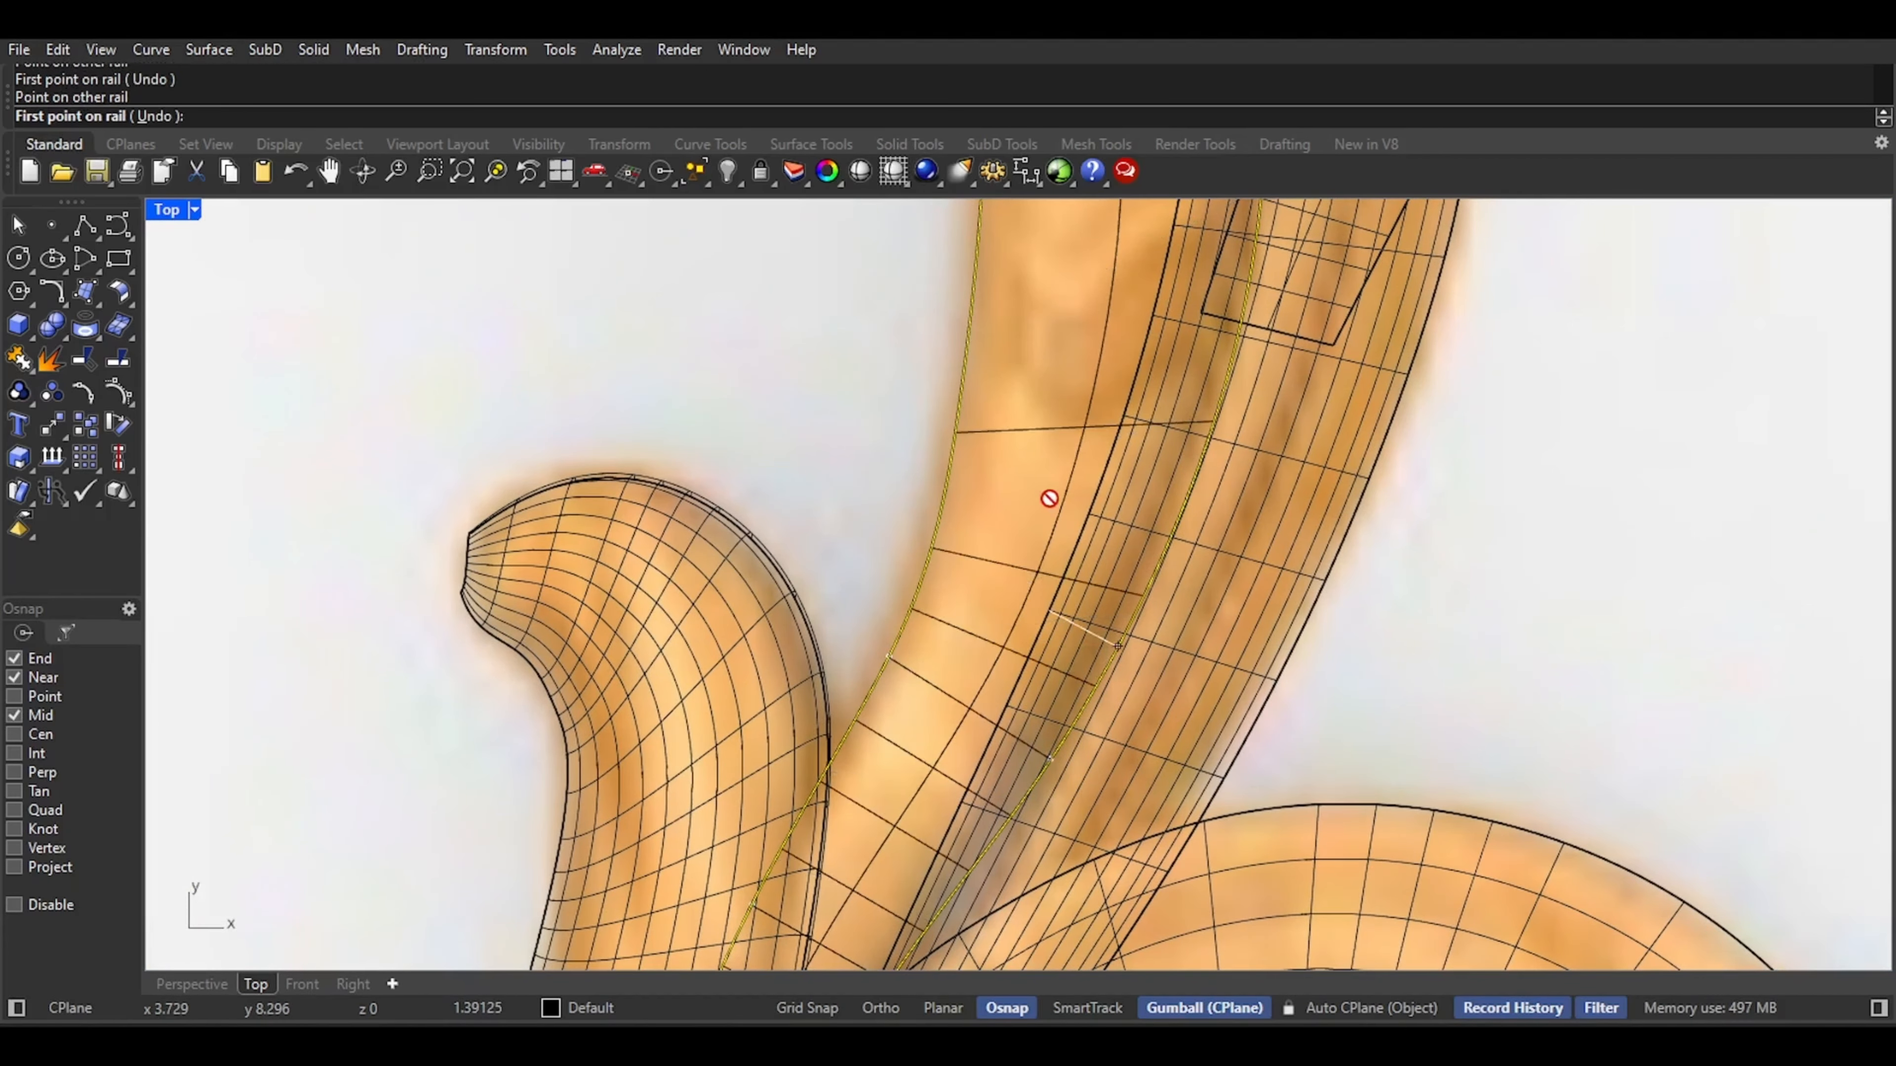
Add the last three slashes around the leaf's upper bend and complete the sweep with cross sections left unchanged
right_click_drag(1043, 495, 985, 711)
scroll(982, 709, "down", 6)
left_click(959, 680)
left_click(1057, 710)
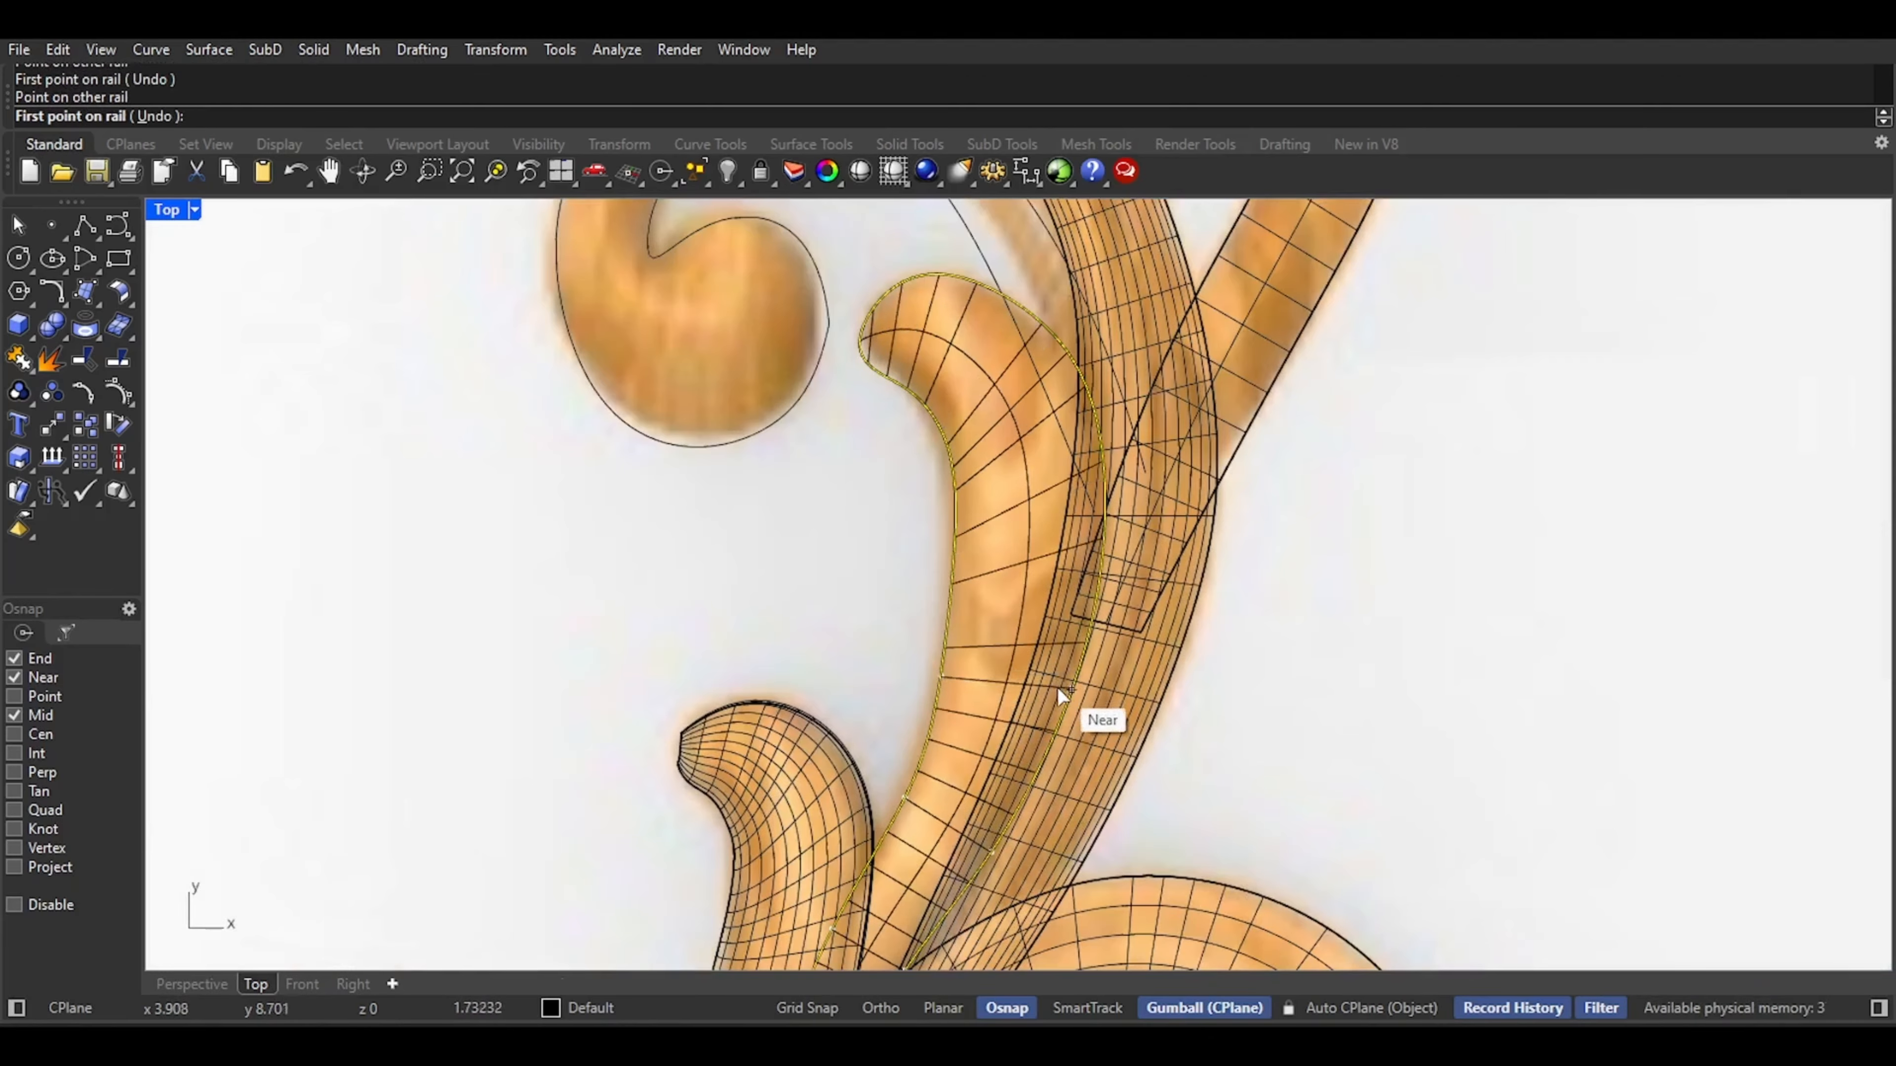
left_click(956, 508)
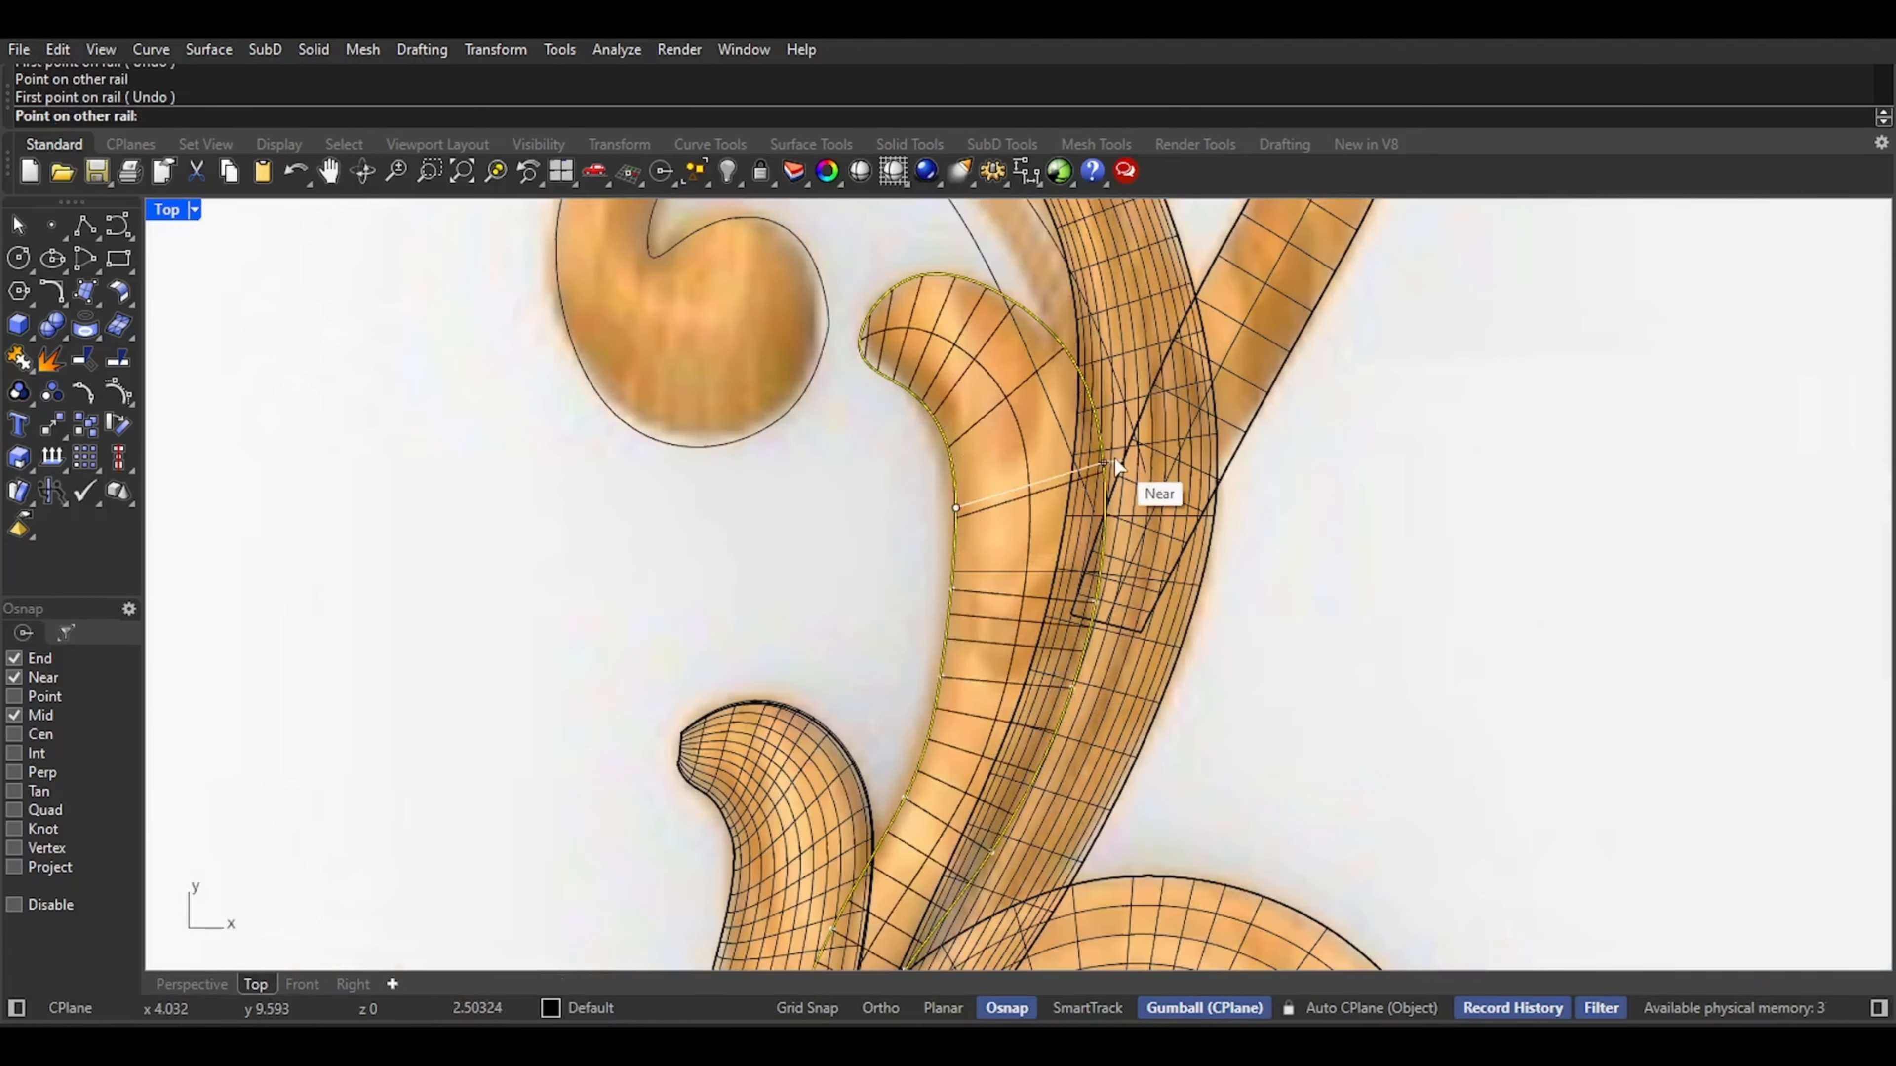
left_click(1123, 499)
right_click_drag(964, 433, 959, 560)
left_click(958, 559)
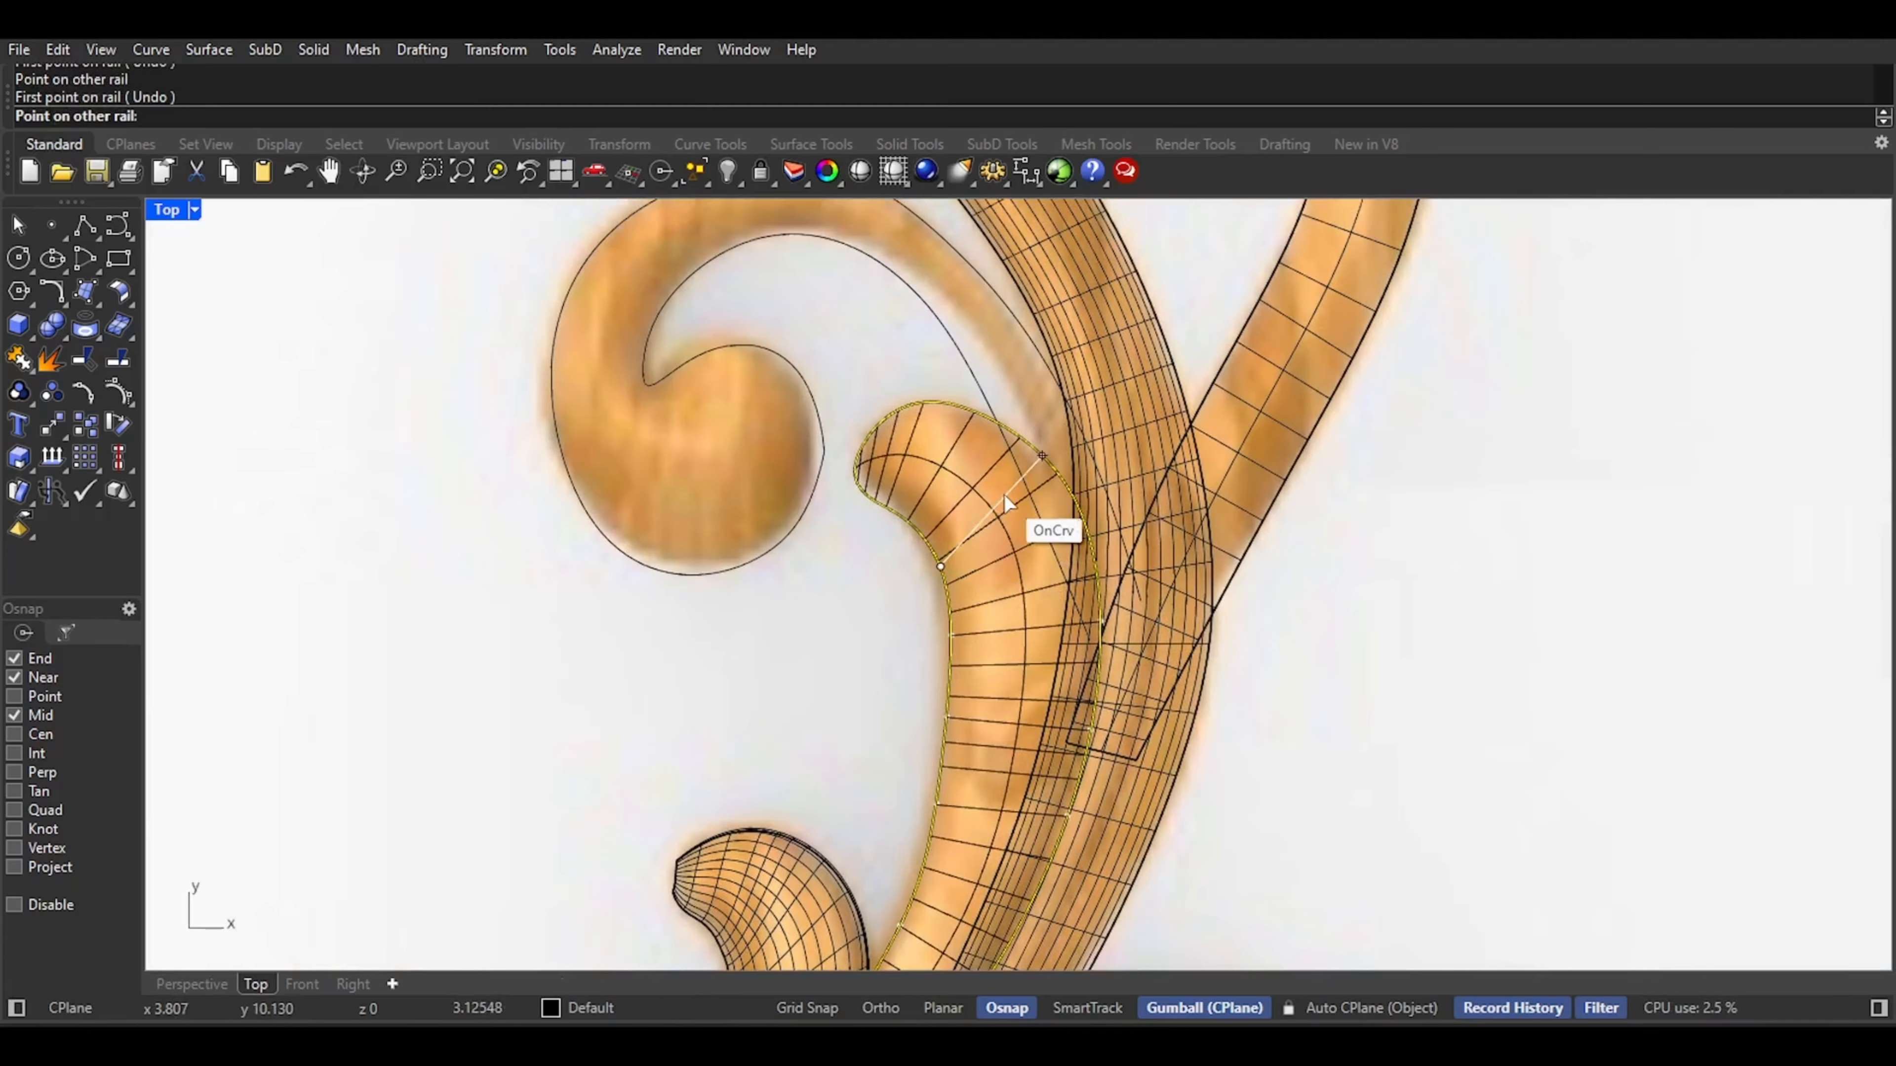
left_click(1004, 494)
right_click(905, 618)
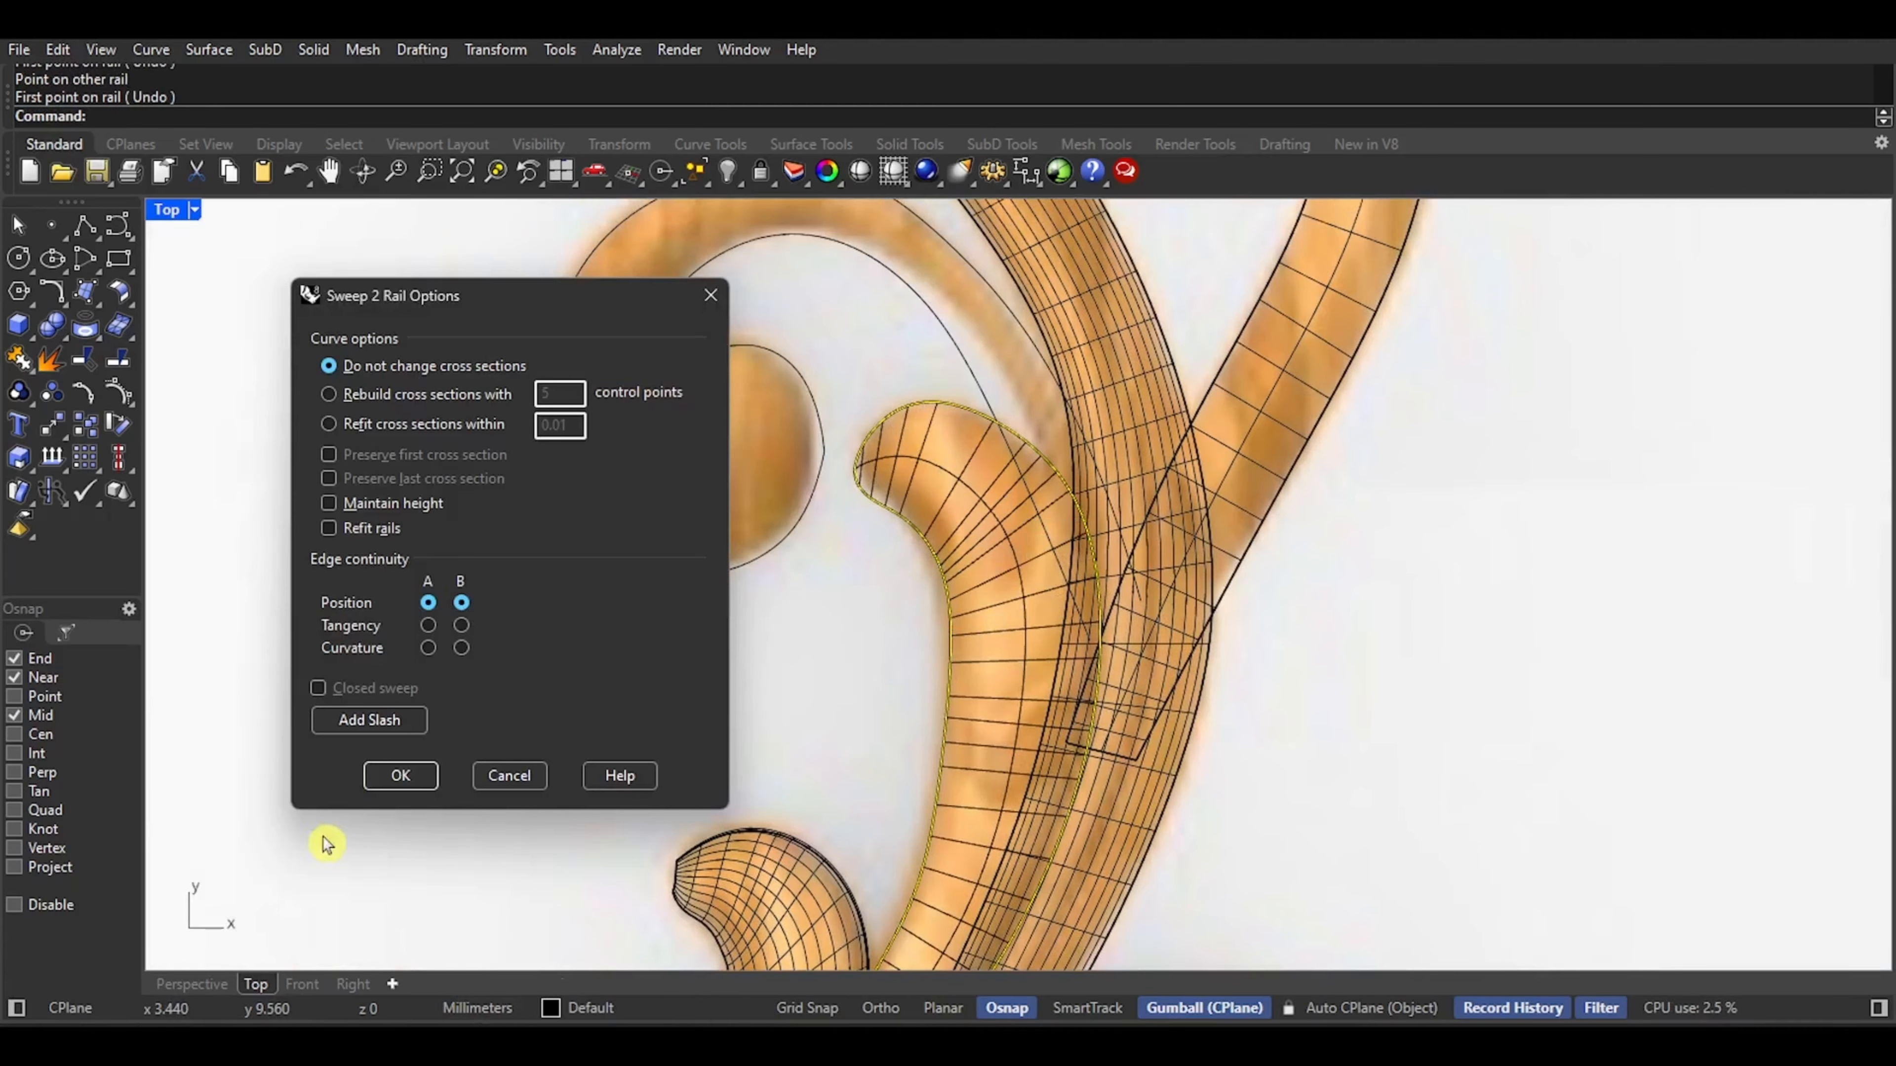
left_click(400, 775)
In the perspective view, rebuild the small leaf's cross-section line with 5 points and degree 3, deleting the input
left_click(222, 985)
scroll(825, 440, "down", 4)
scroll(753, 568, "up", 8)
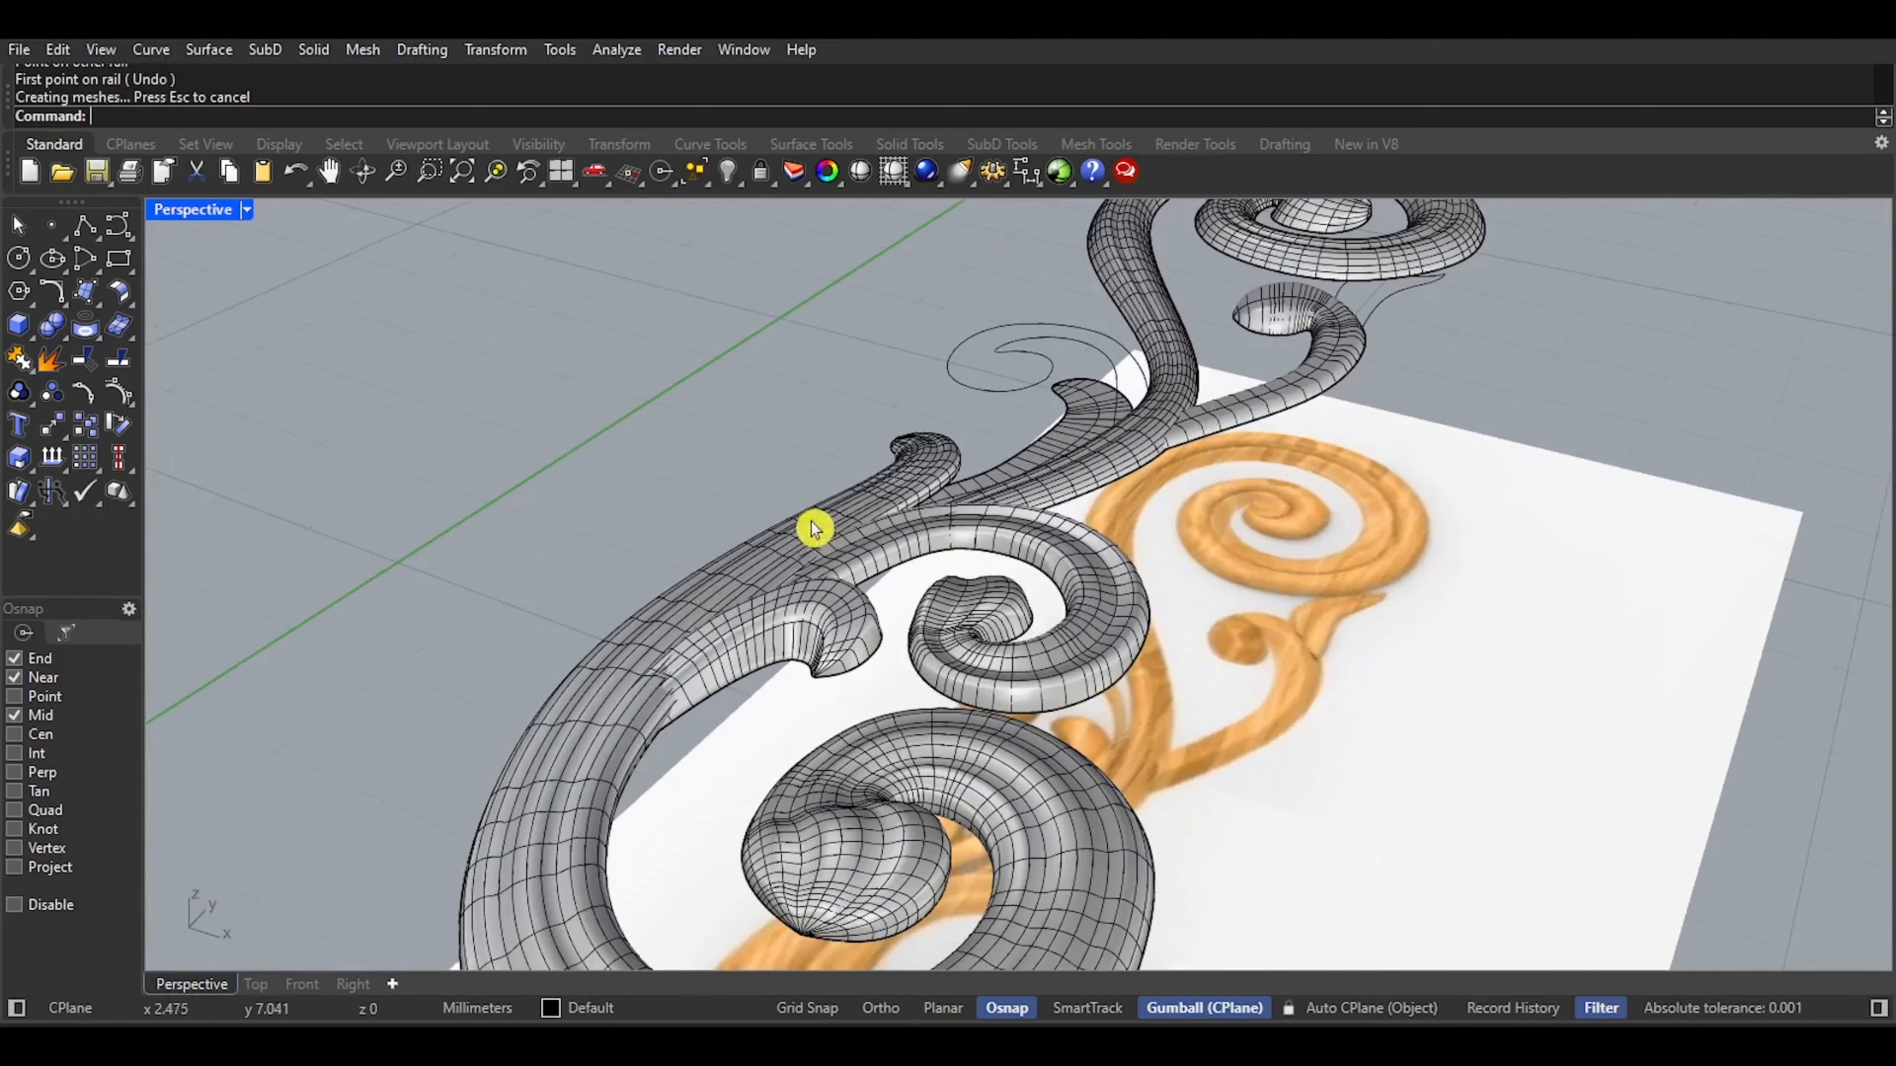
right_click_drag(812, 529, 959, 520)
scroll(961, 521, "up", 5)
right_click_drag(867, 604, 948, 524)
scroll(930, 588, "up", 5)
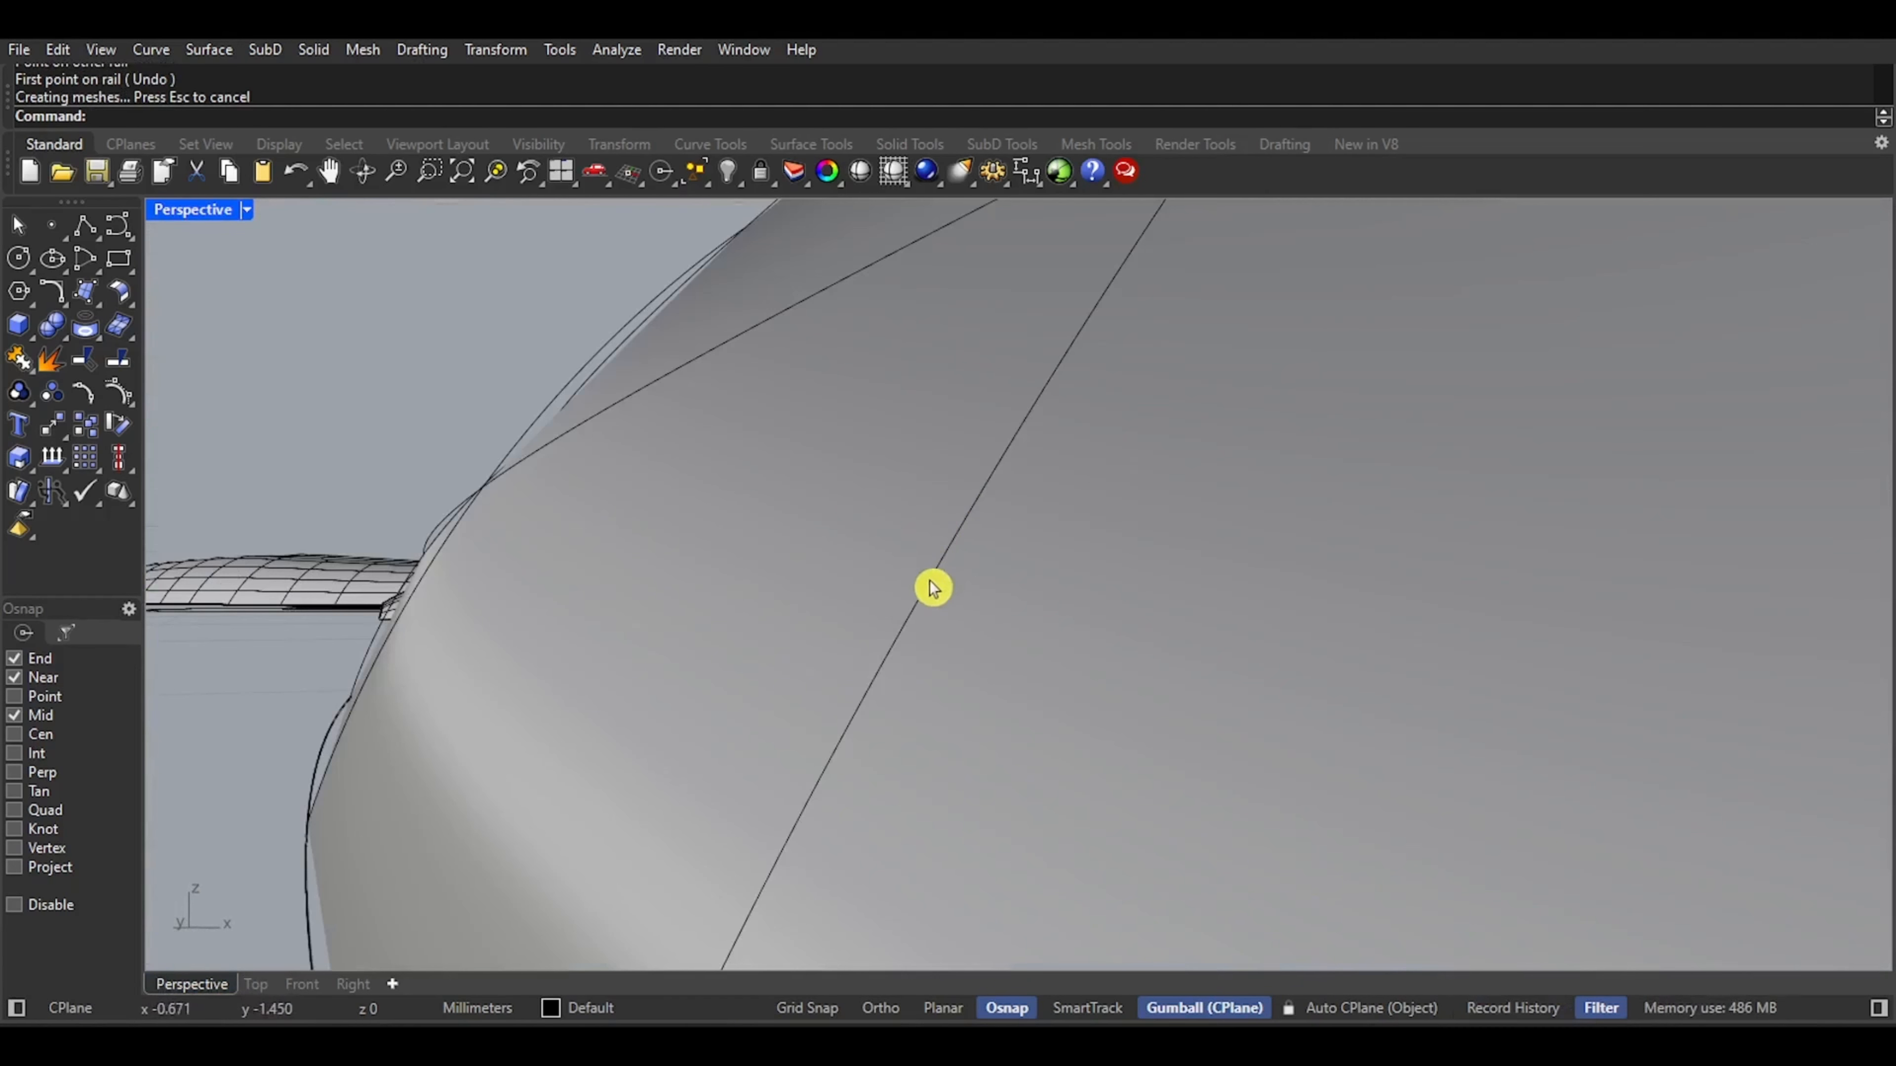
right_click_drag(930, 588, 927, 532)
left_click(923, 520)
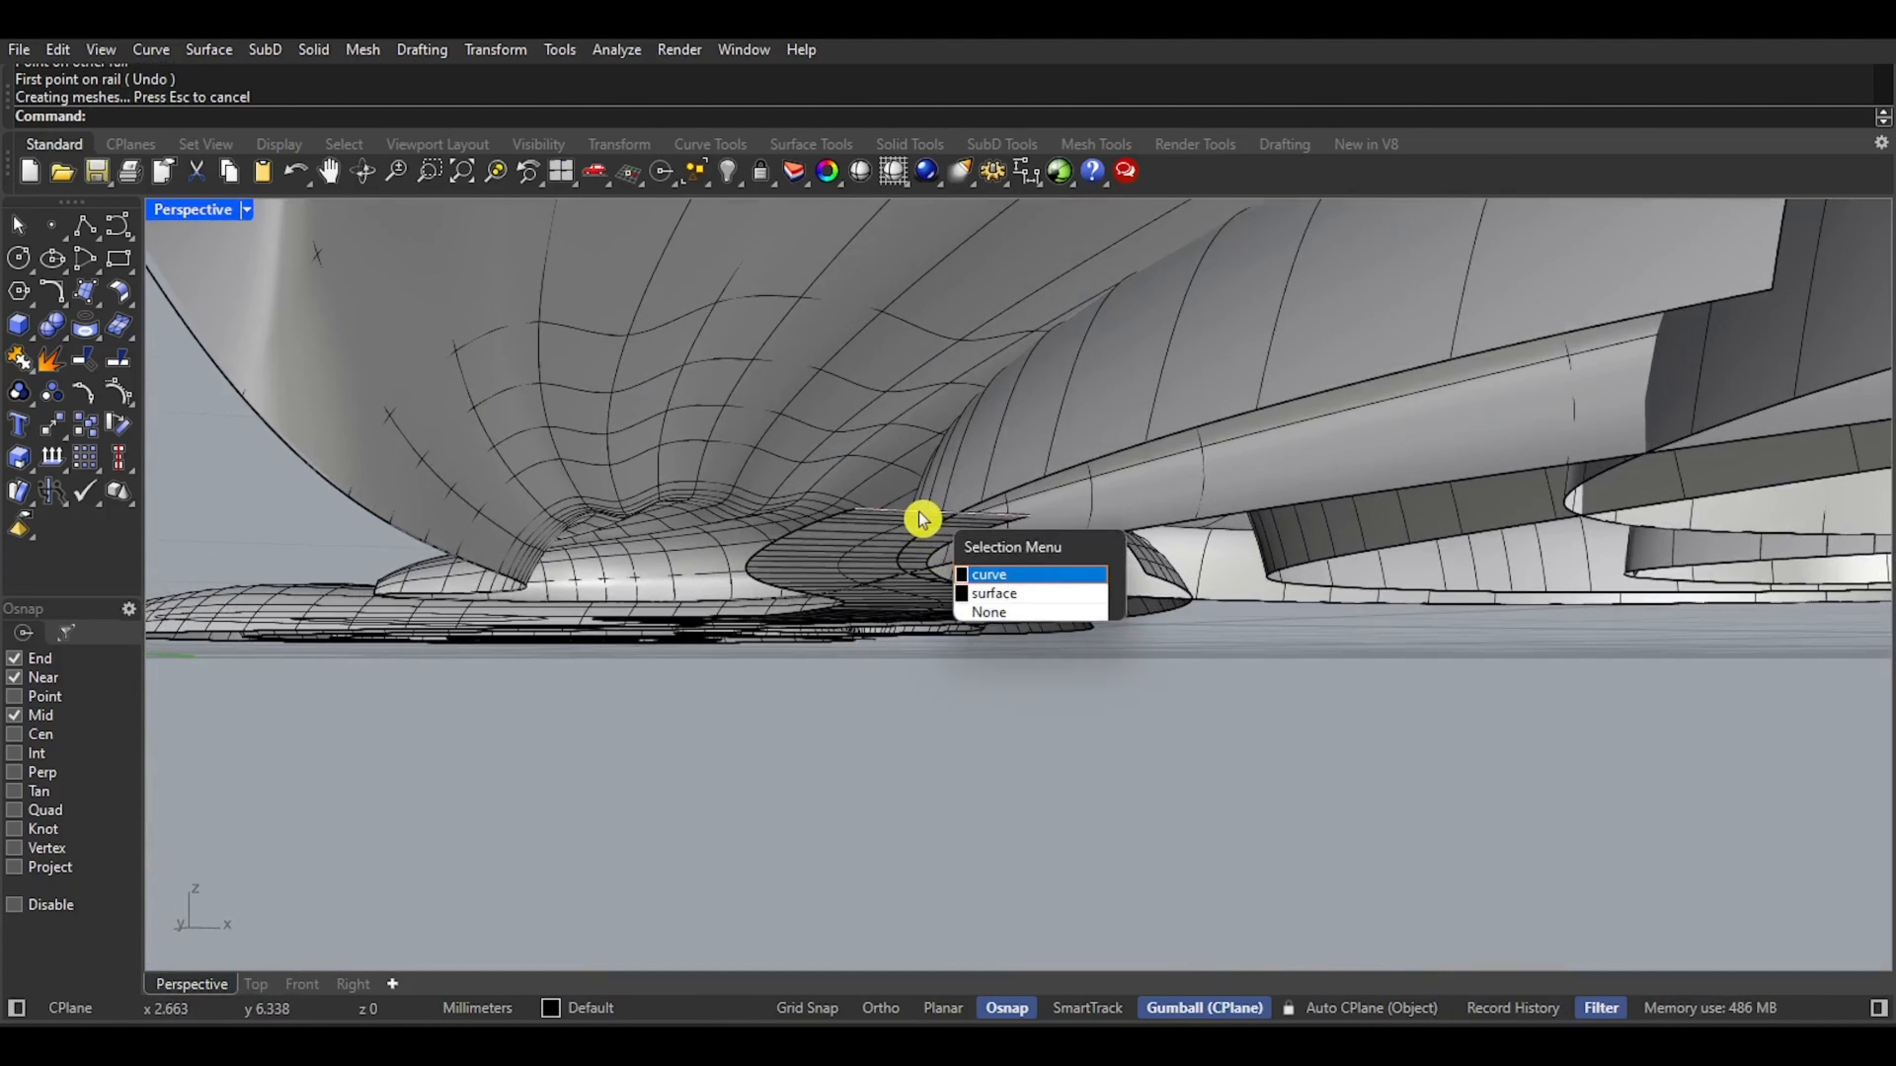
left_click(992, 569)
left_click(60, 50)
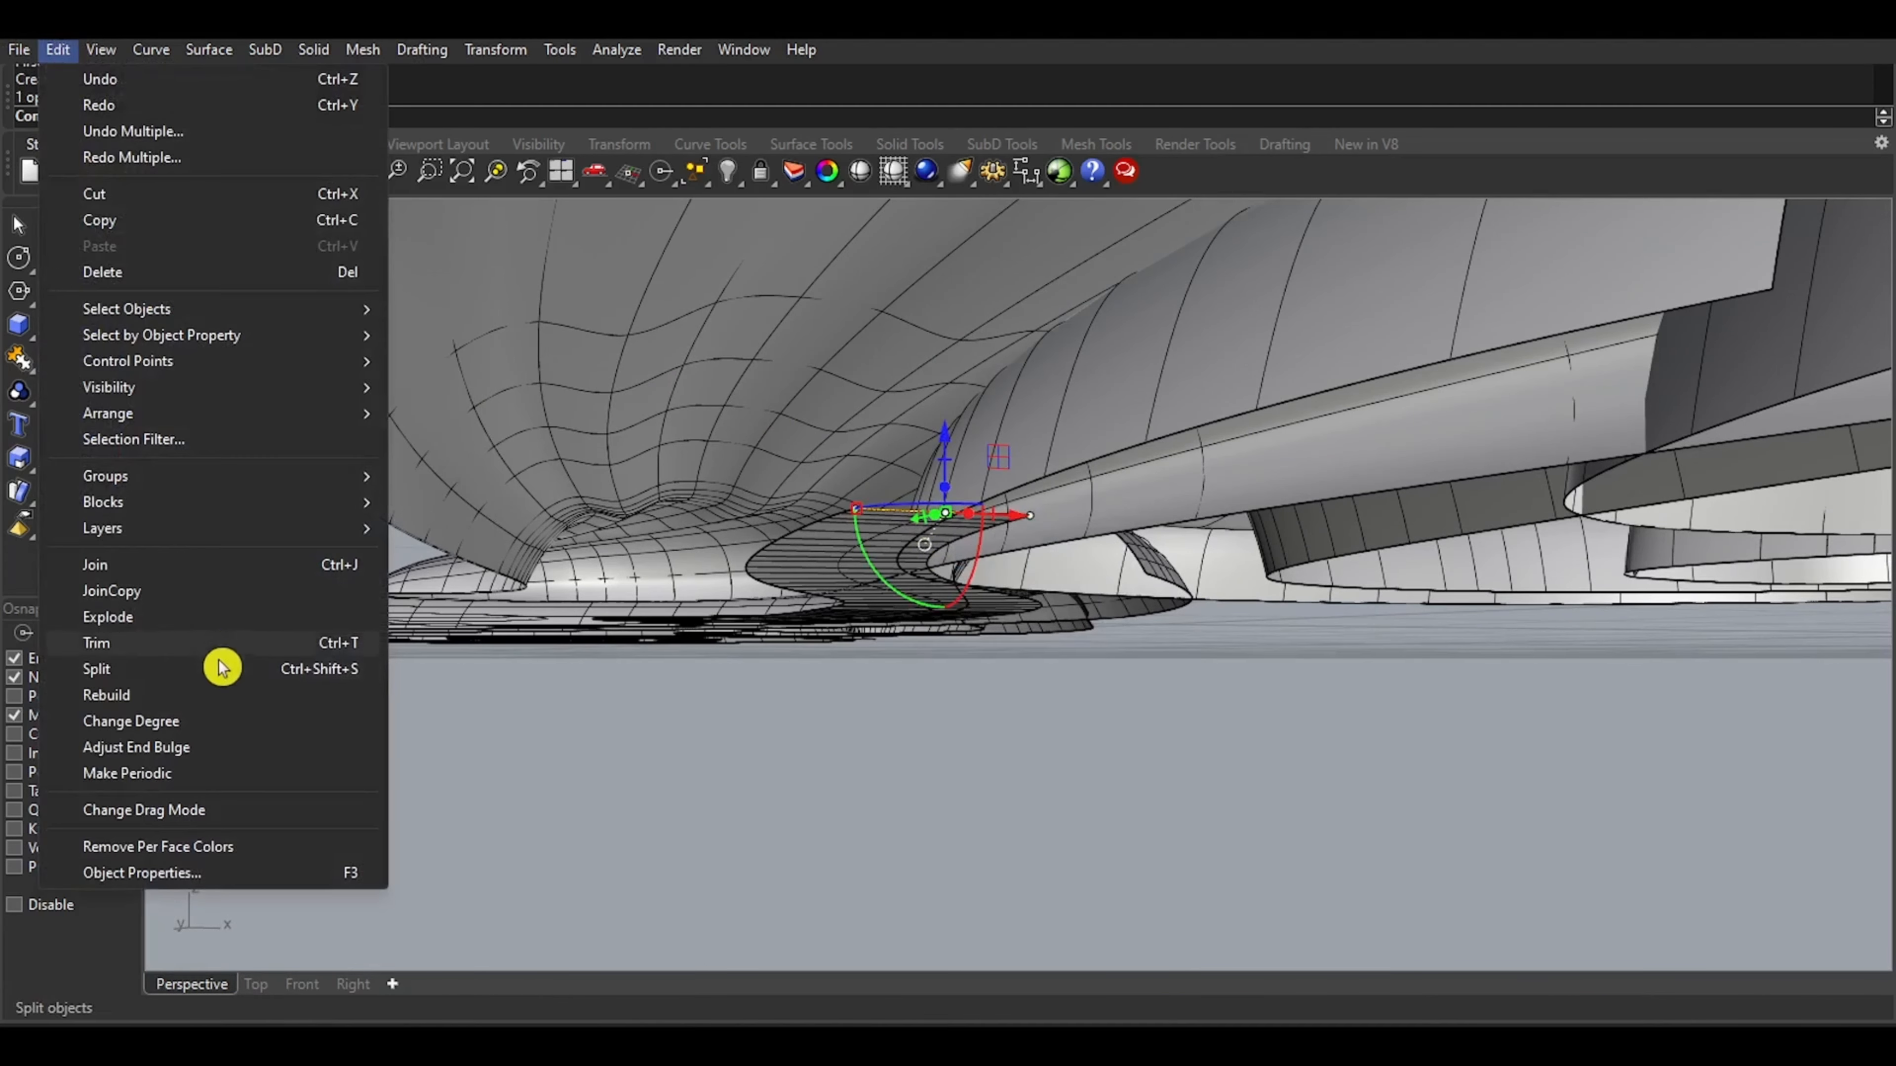
left_click(195, 695)
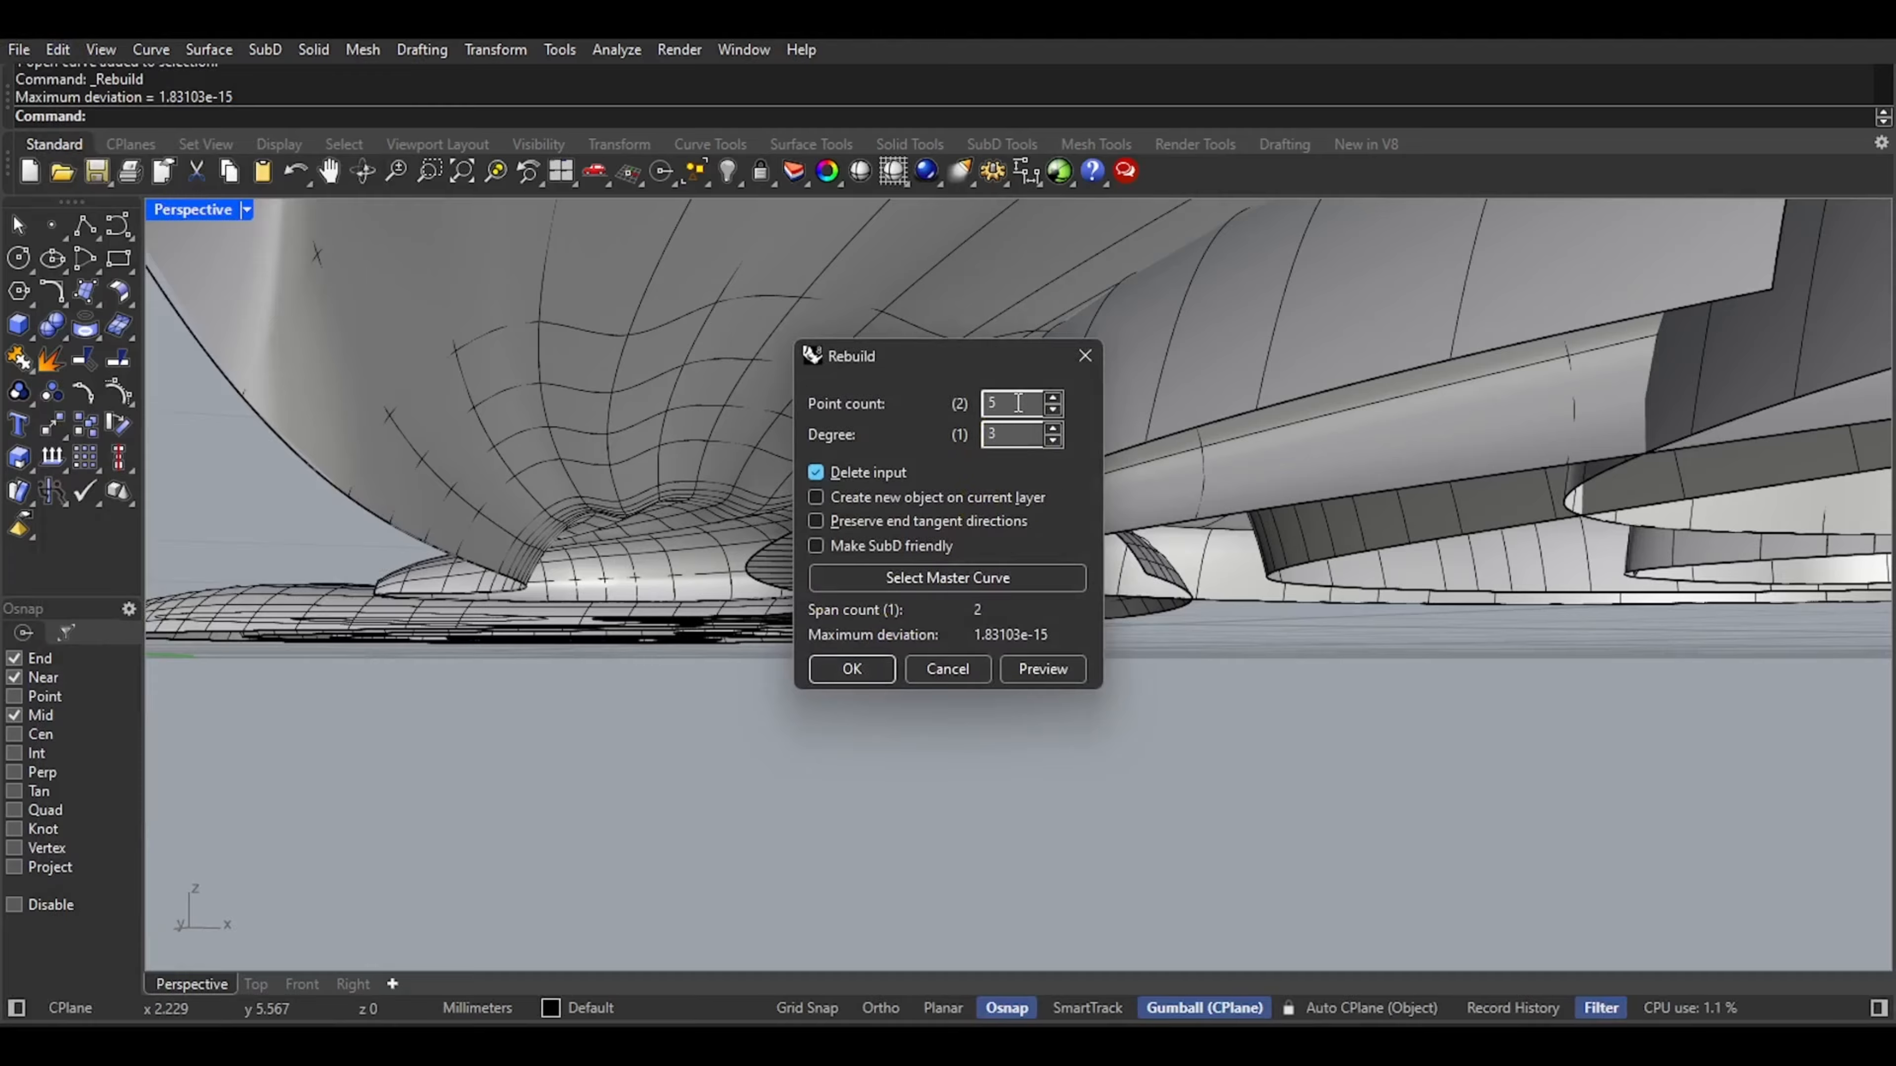
left_click(866, 669)
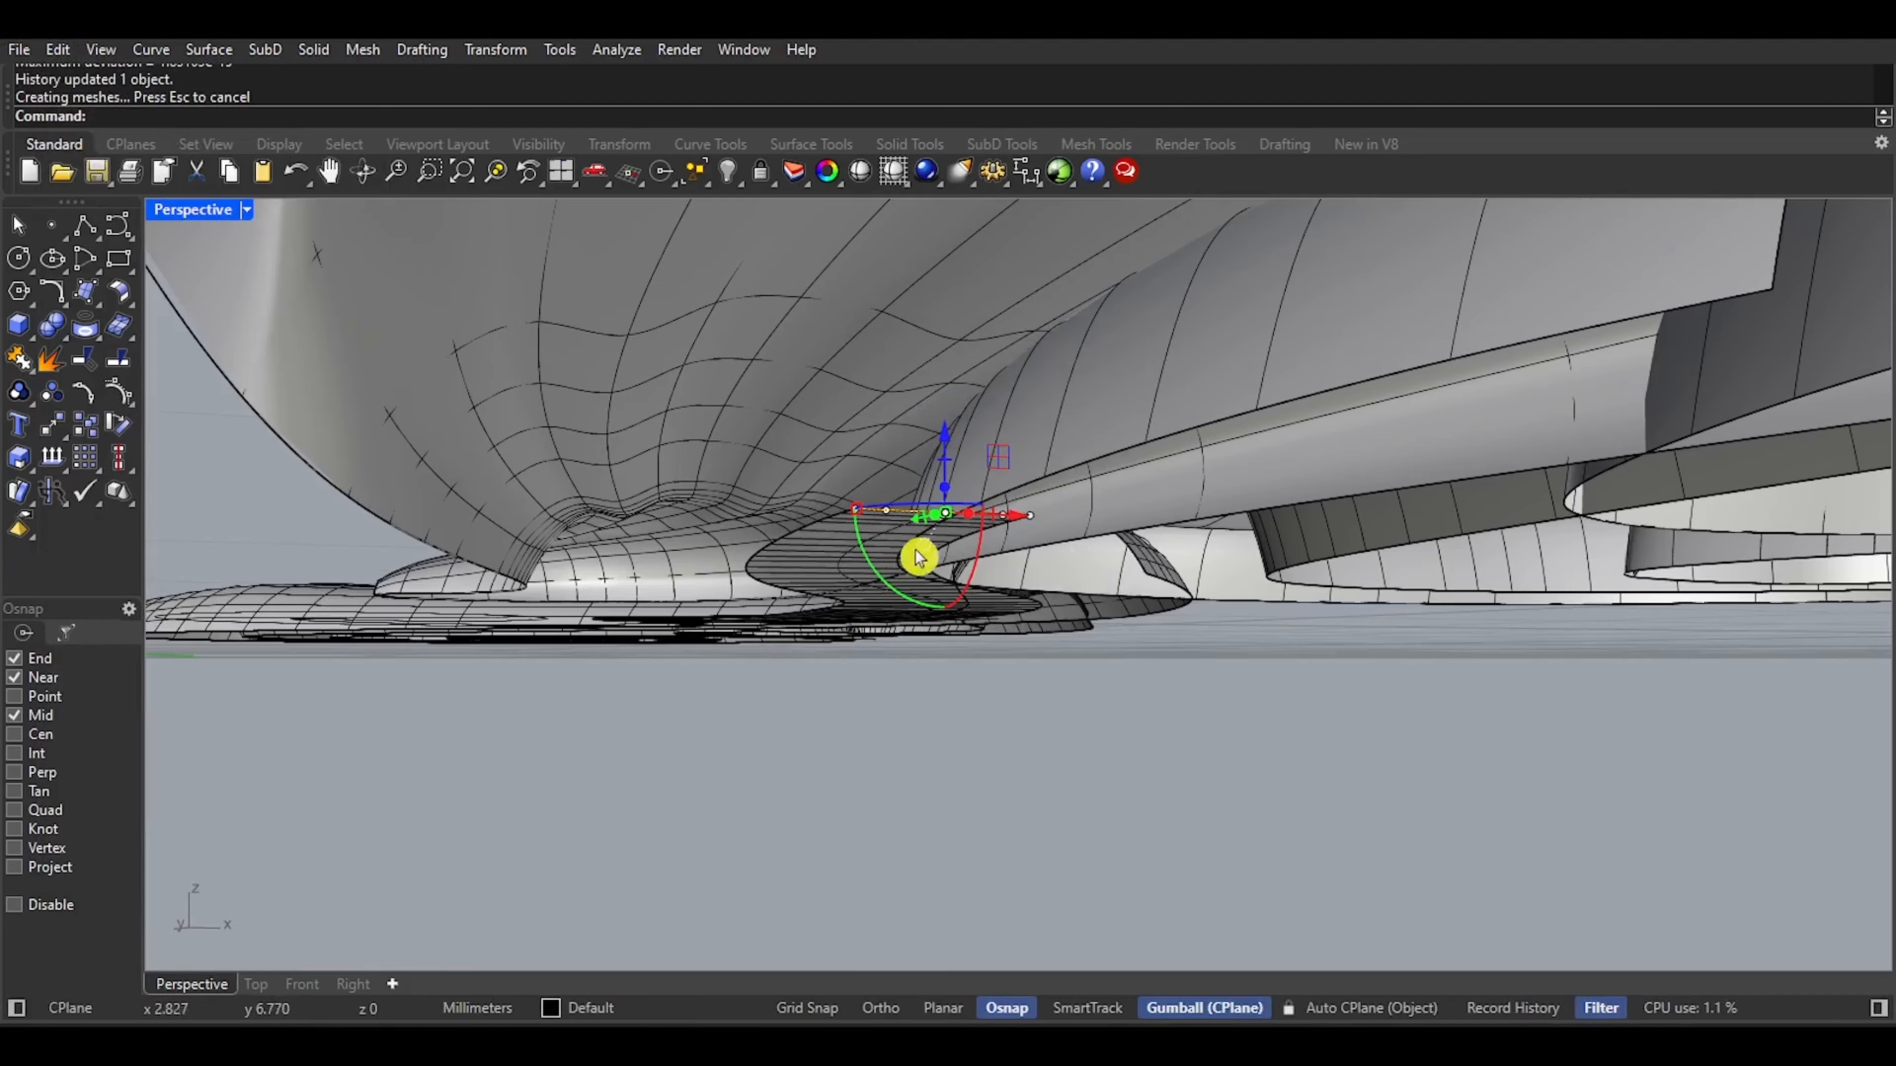
Select the cross-section's three middle control points and raise them vertically to give the small leaf a rounded profile
right_click_drag(918, 557, 869, 571)
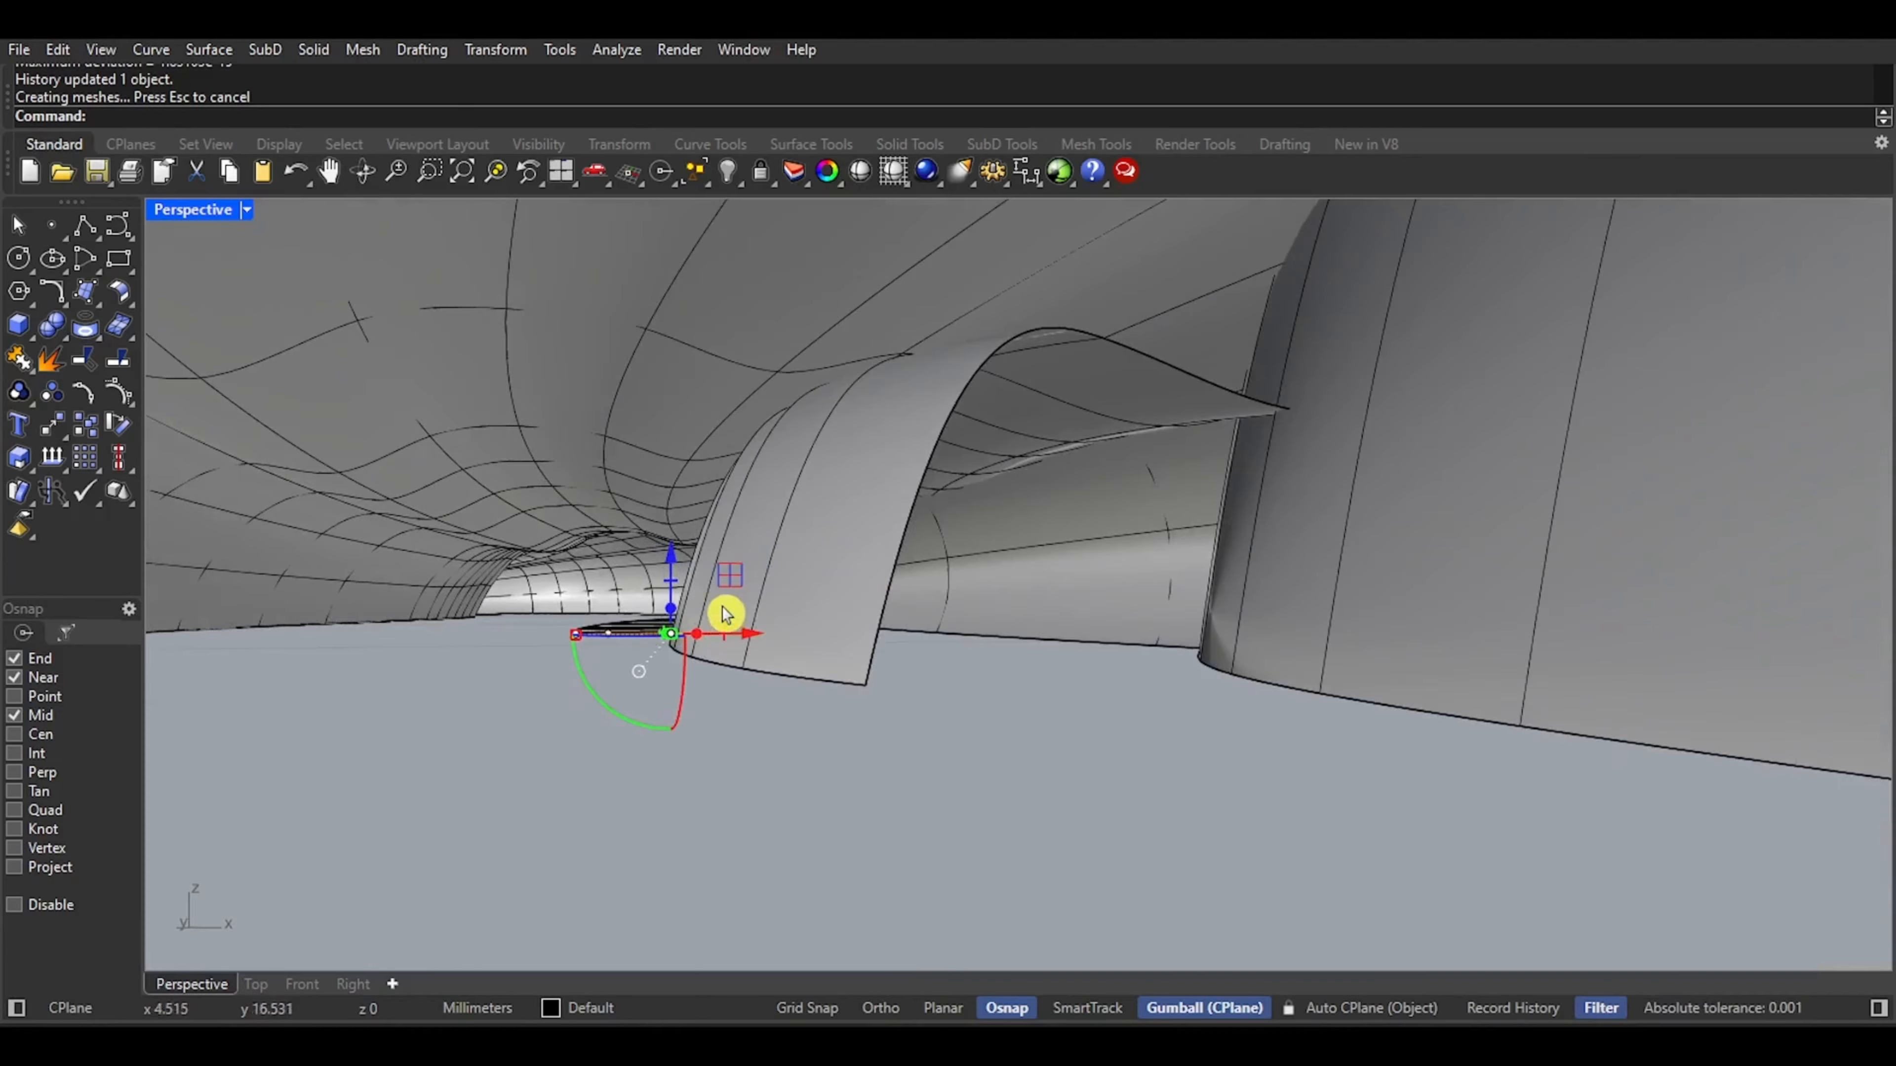
right_click_drag(725, 613, 626, 762)
left_click_drag(620, 769, 761, 394)
right_click_drag(761, 393, 573, 597)
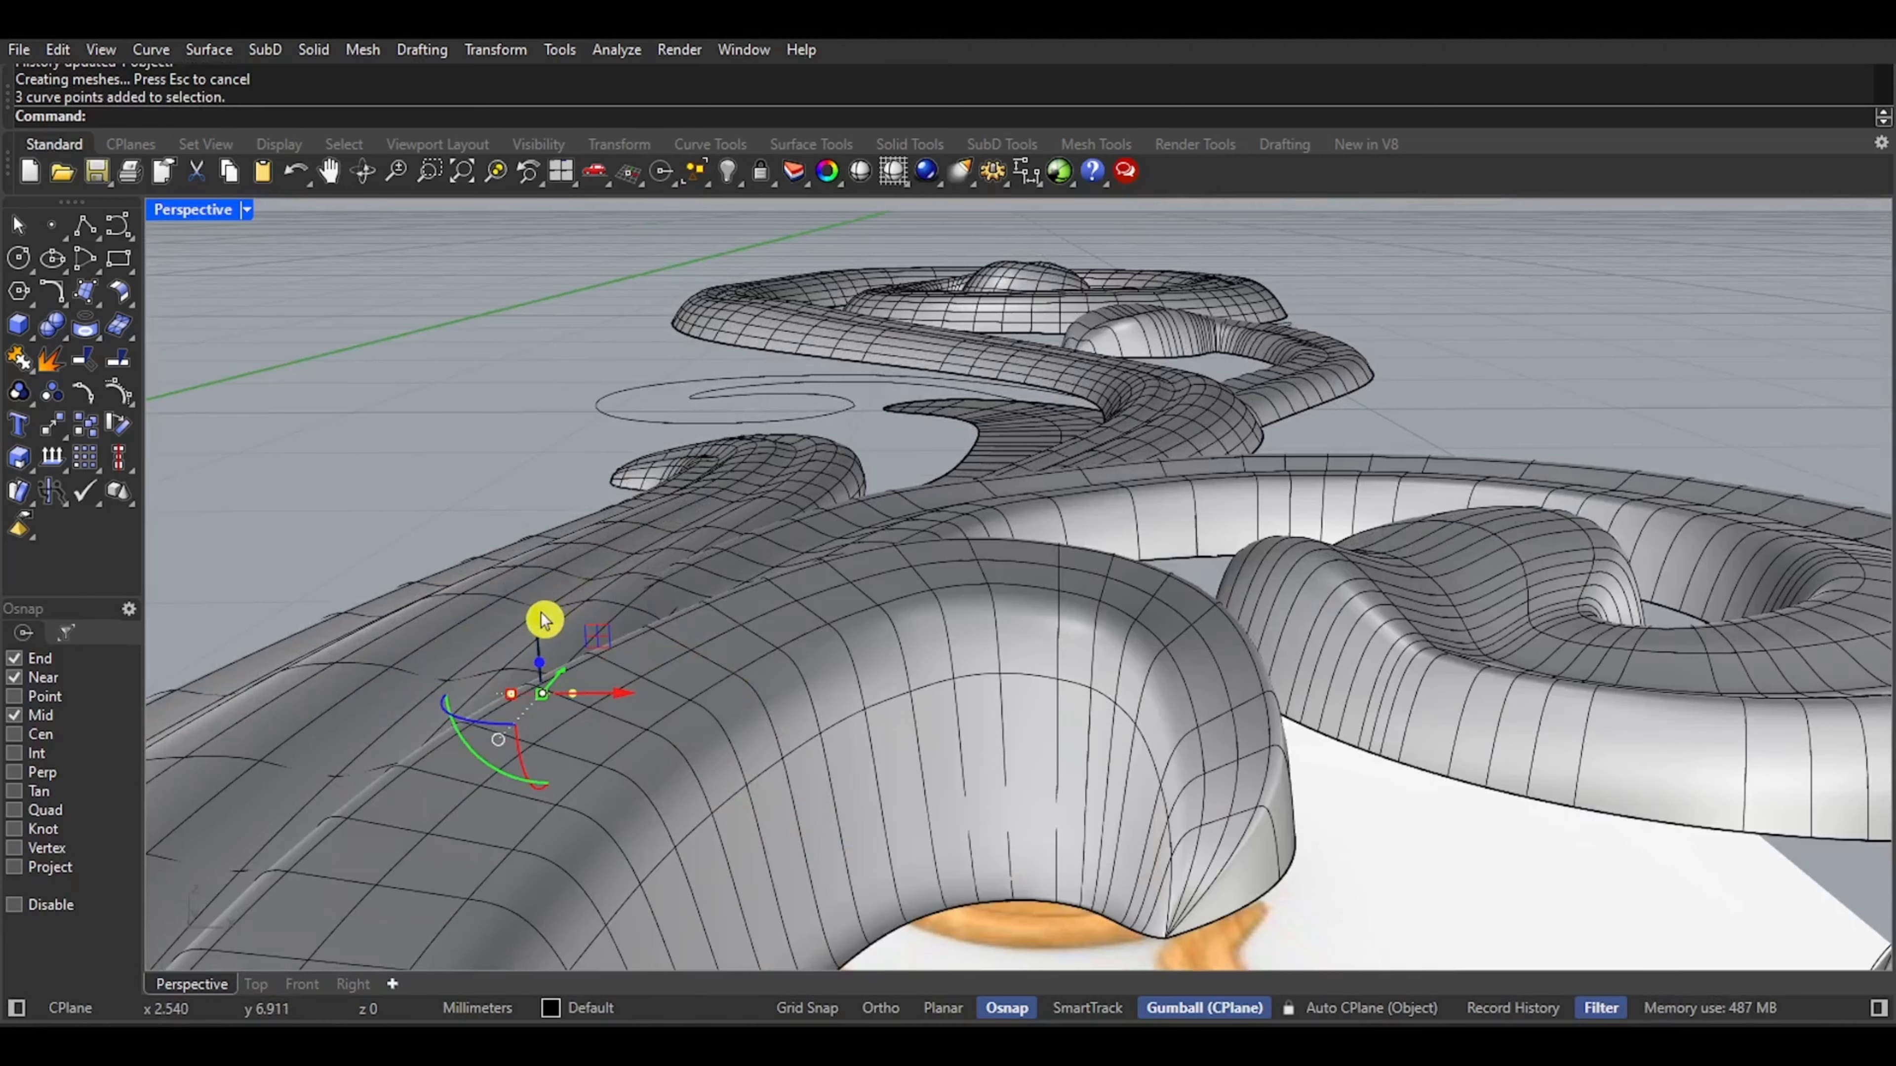
left_click_drag(541, 613, 549, 584)
scroll(553, 586, "down", 4)
right_click_drag(555, 586, 603, 655)
scroll(609, 649, "up", 2)
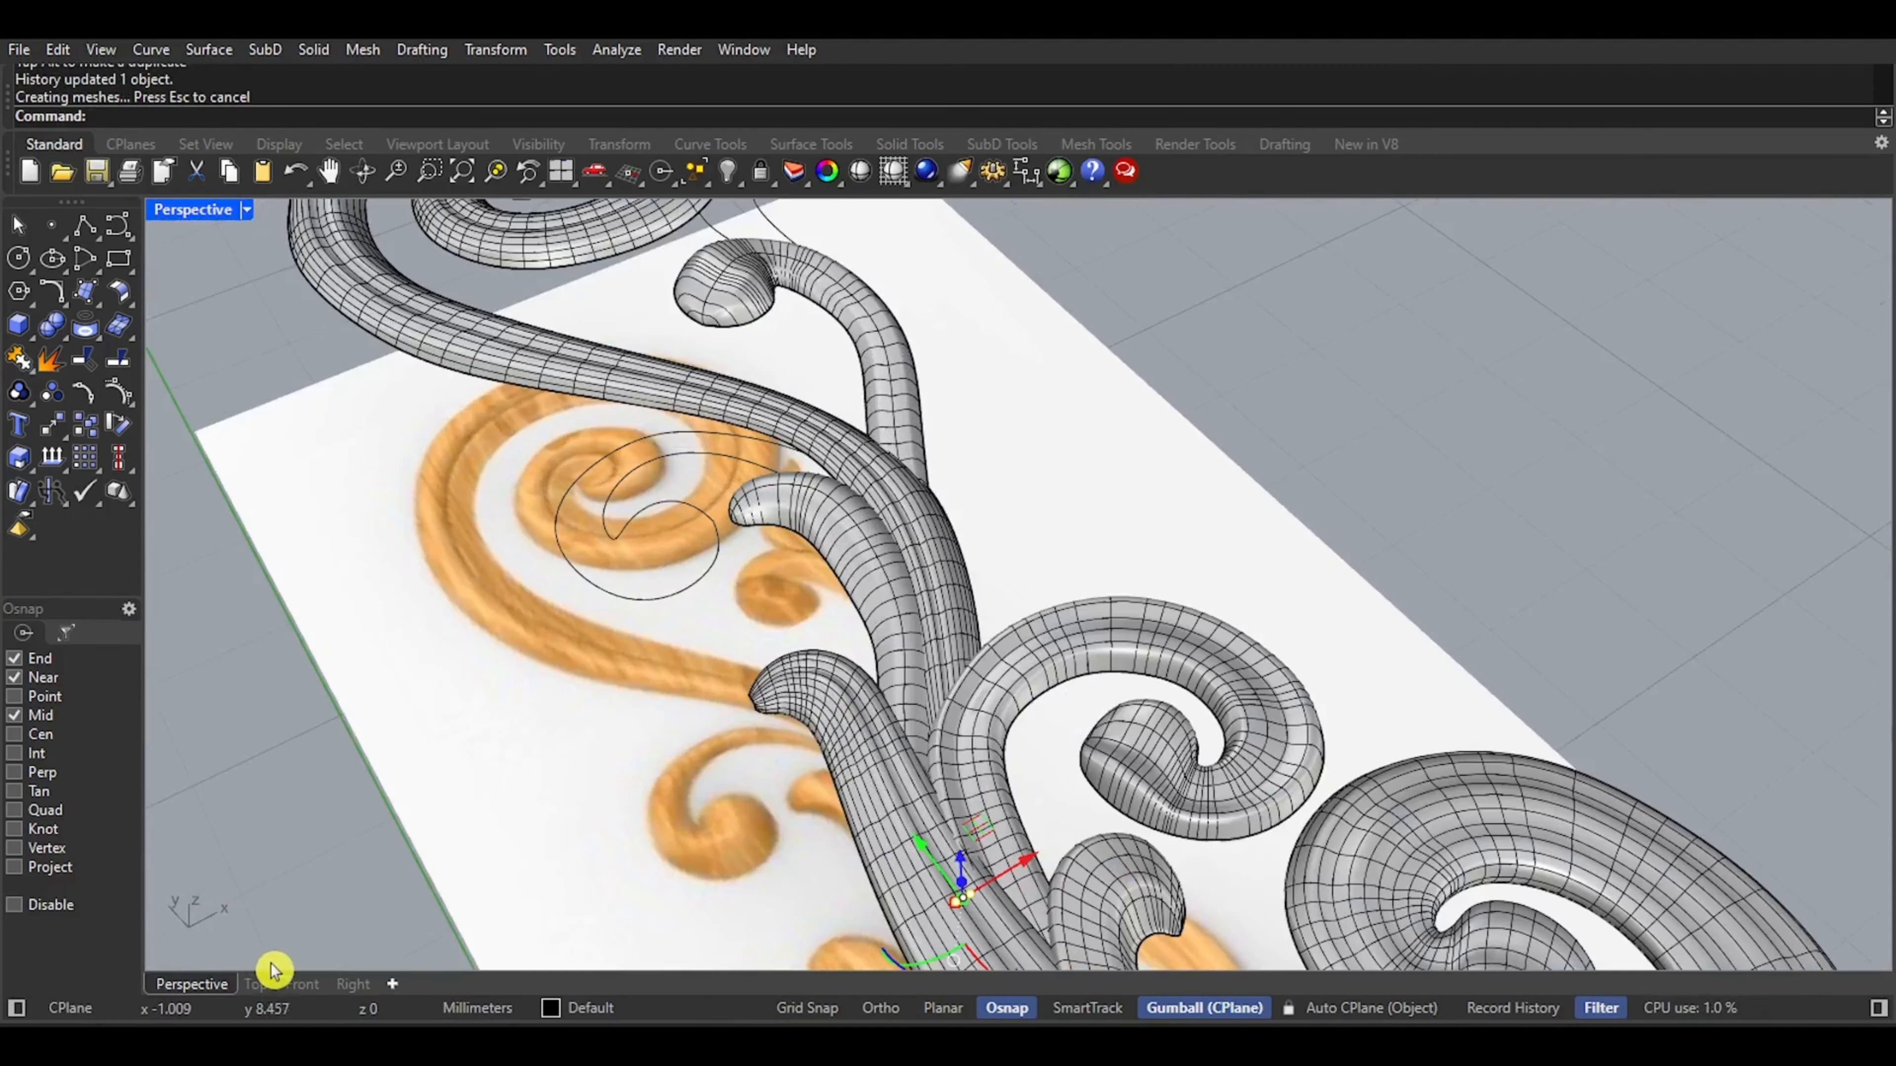
In the top view, move the left curl's outer outline control point beside the stem up and outward, toward the stem
left_click(268, 983)
scroll(423, 733, "down", 3)
scroll(563, 618, "up", 4)
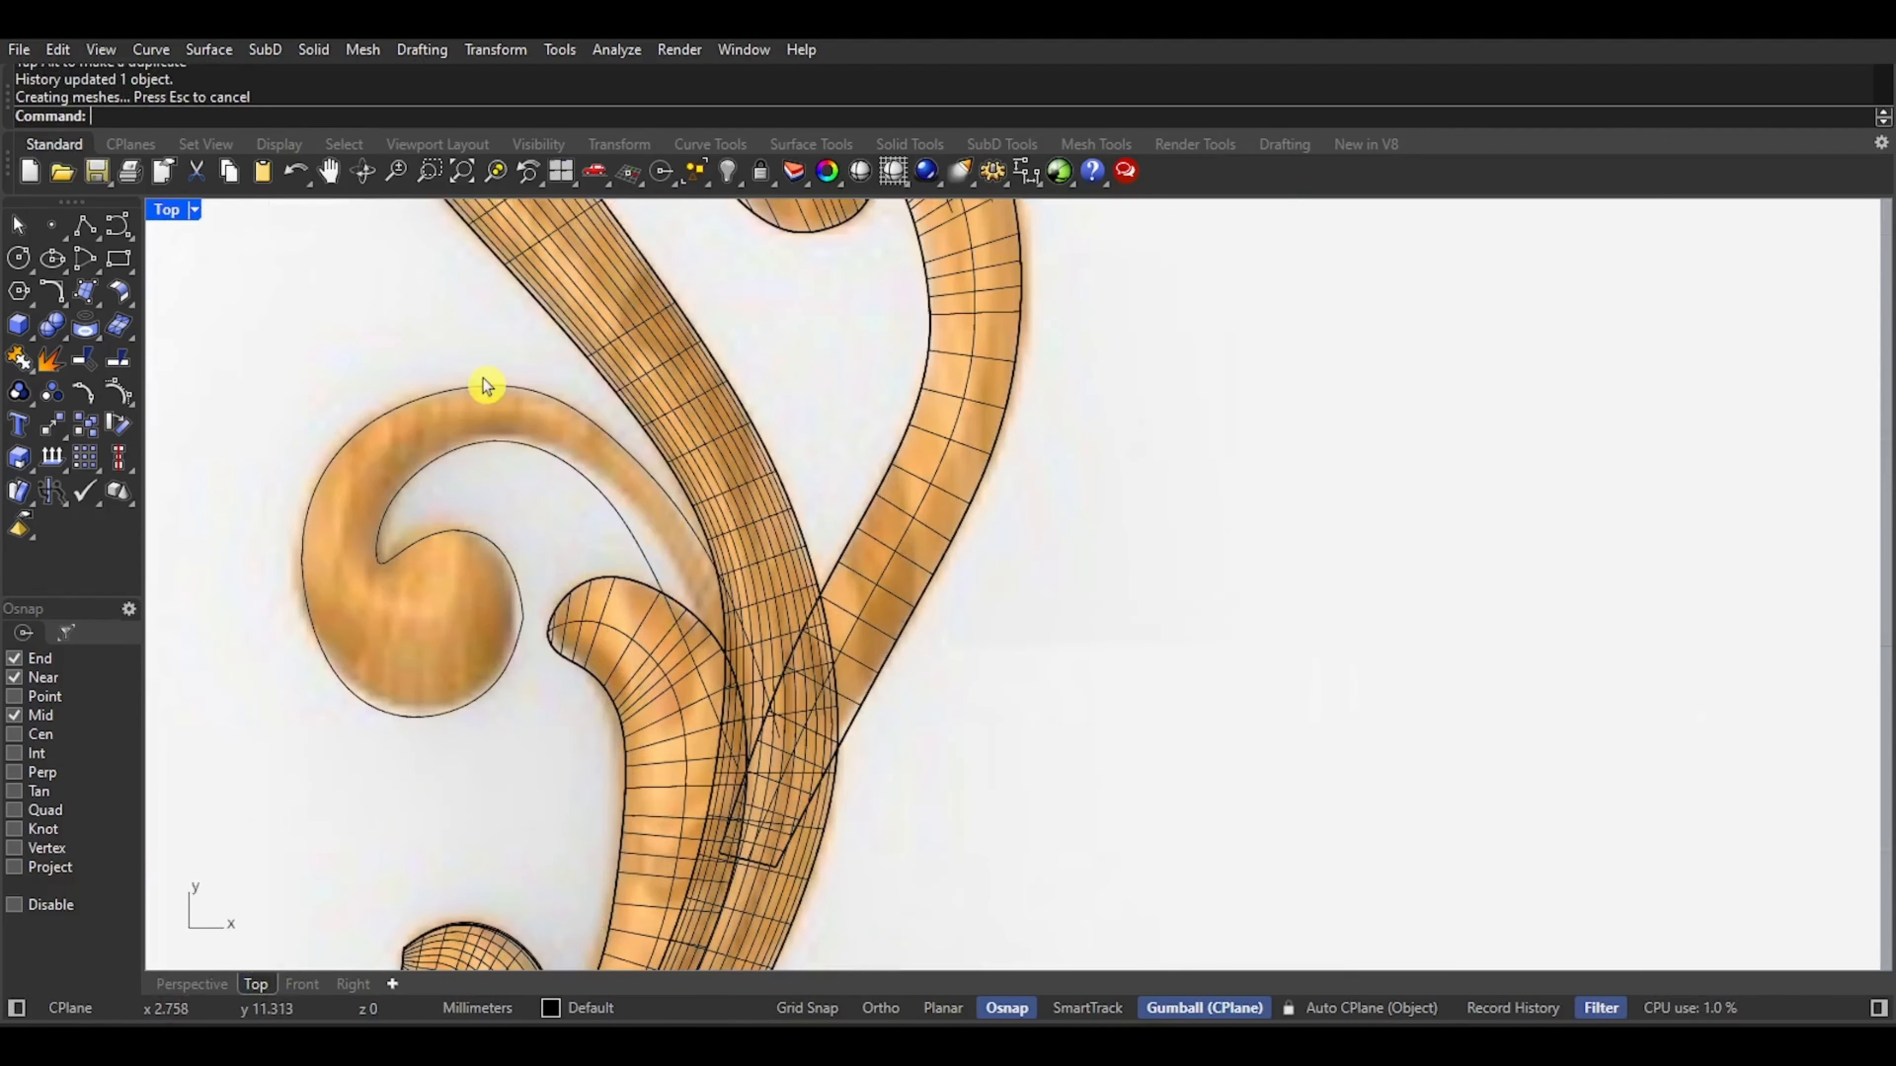
scroll(482, 381, "up", 2)
scroll(755, 410, "up", 8)
left_click_drag(509, 363, 596, 525)
key("Escape")
left_click(489, 496)
scroll(495, 477, "up", 2)
right_click_drag(591, 460, 628, 546)
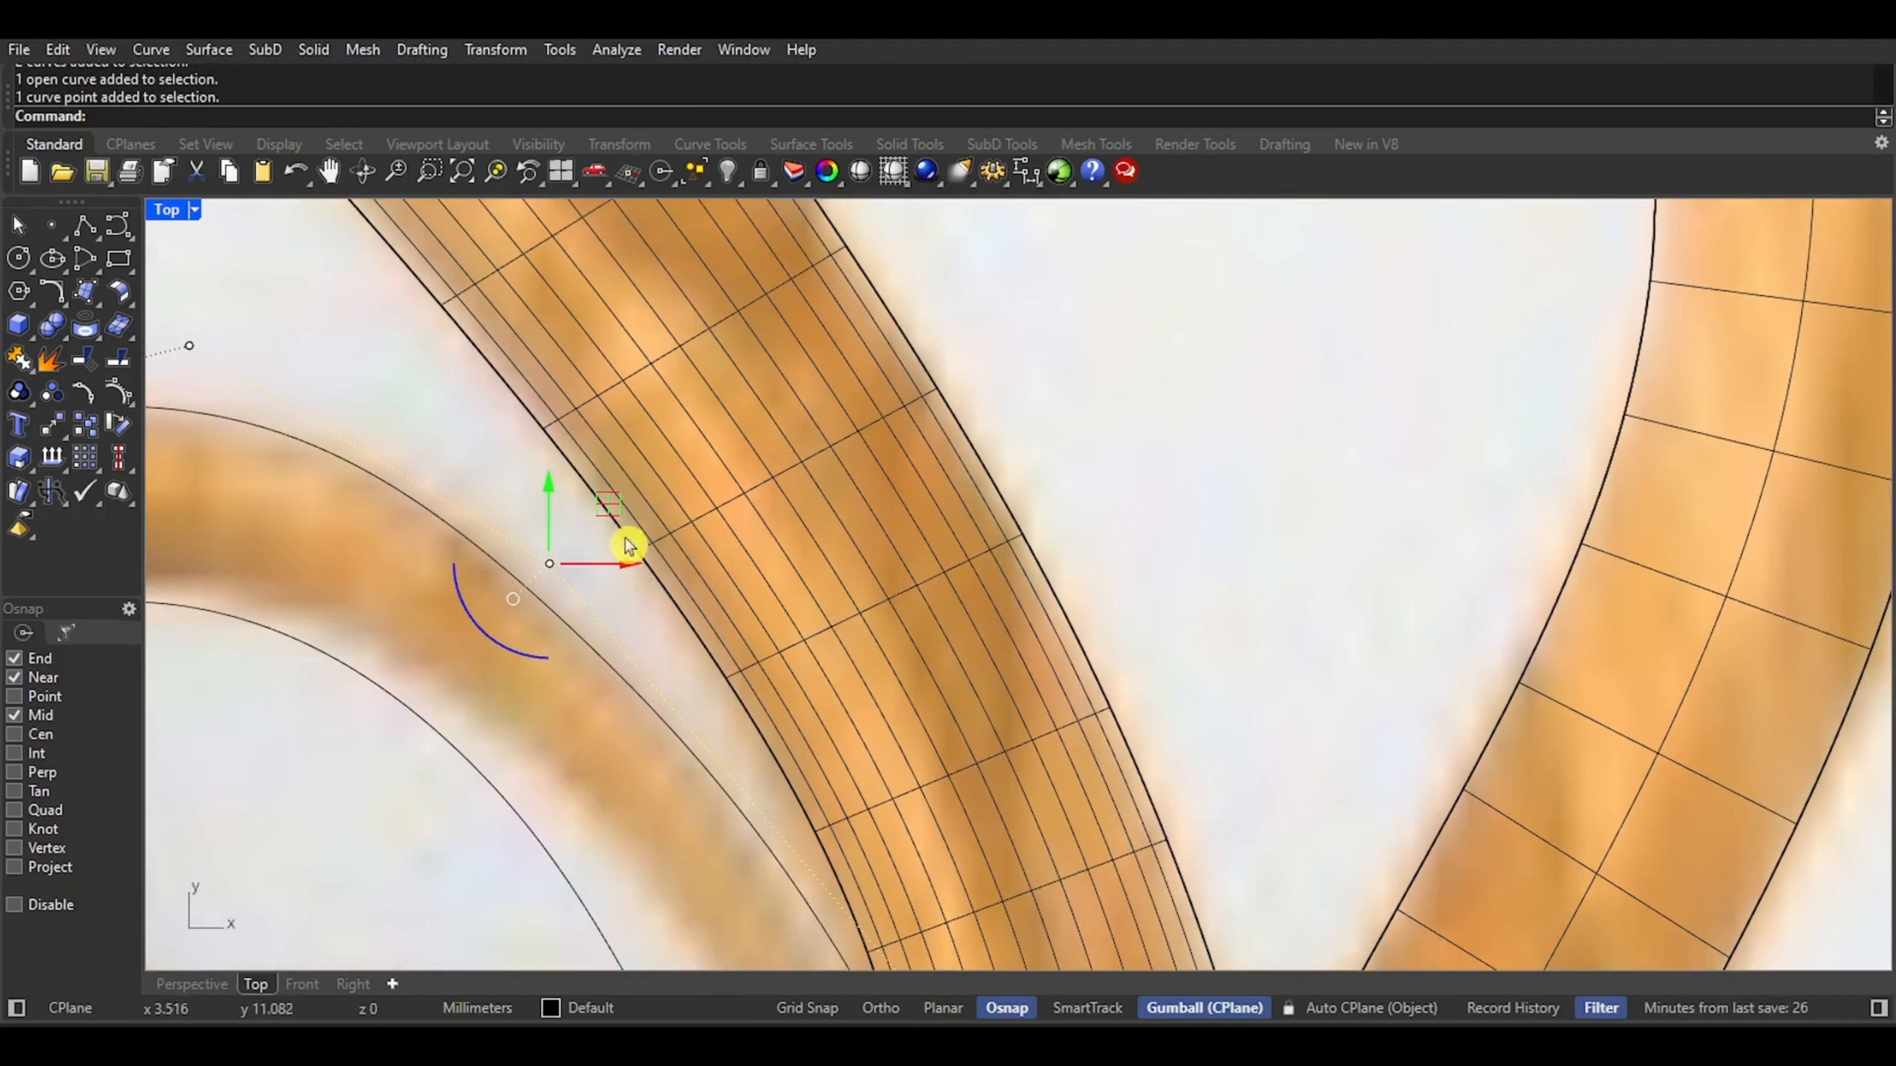
left_click_drag(617, 503, 658, 472)
scroll(625, 532, "up", 2)
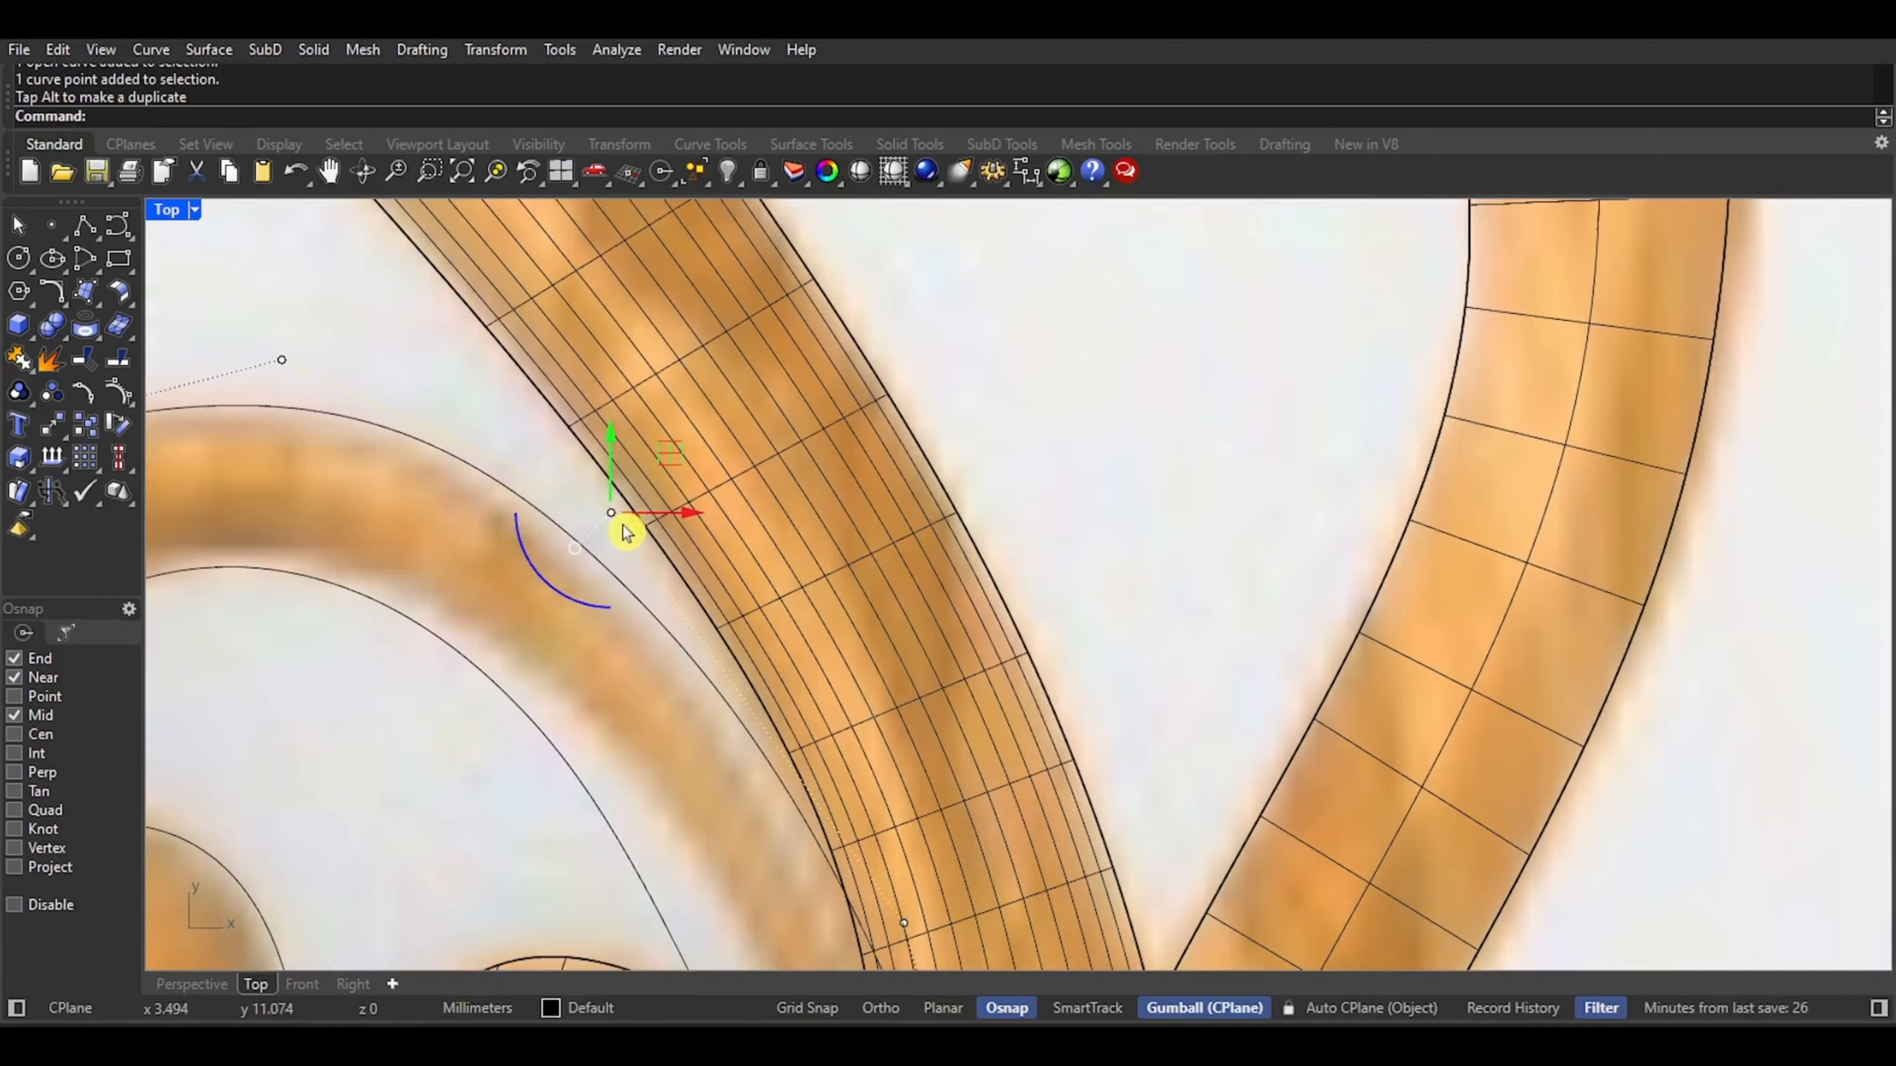
left_click_drag(661, 459, 678, 446)
scroll(671, 449, "down", 8)
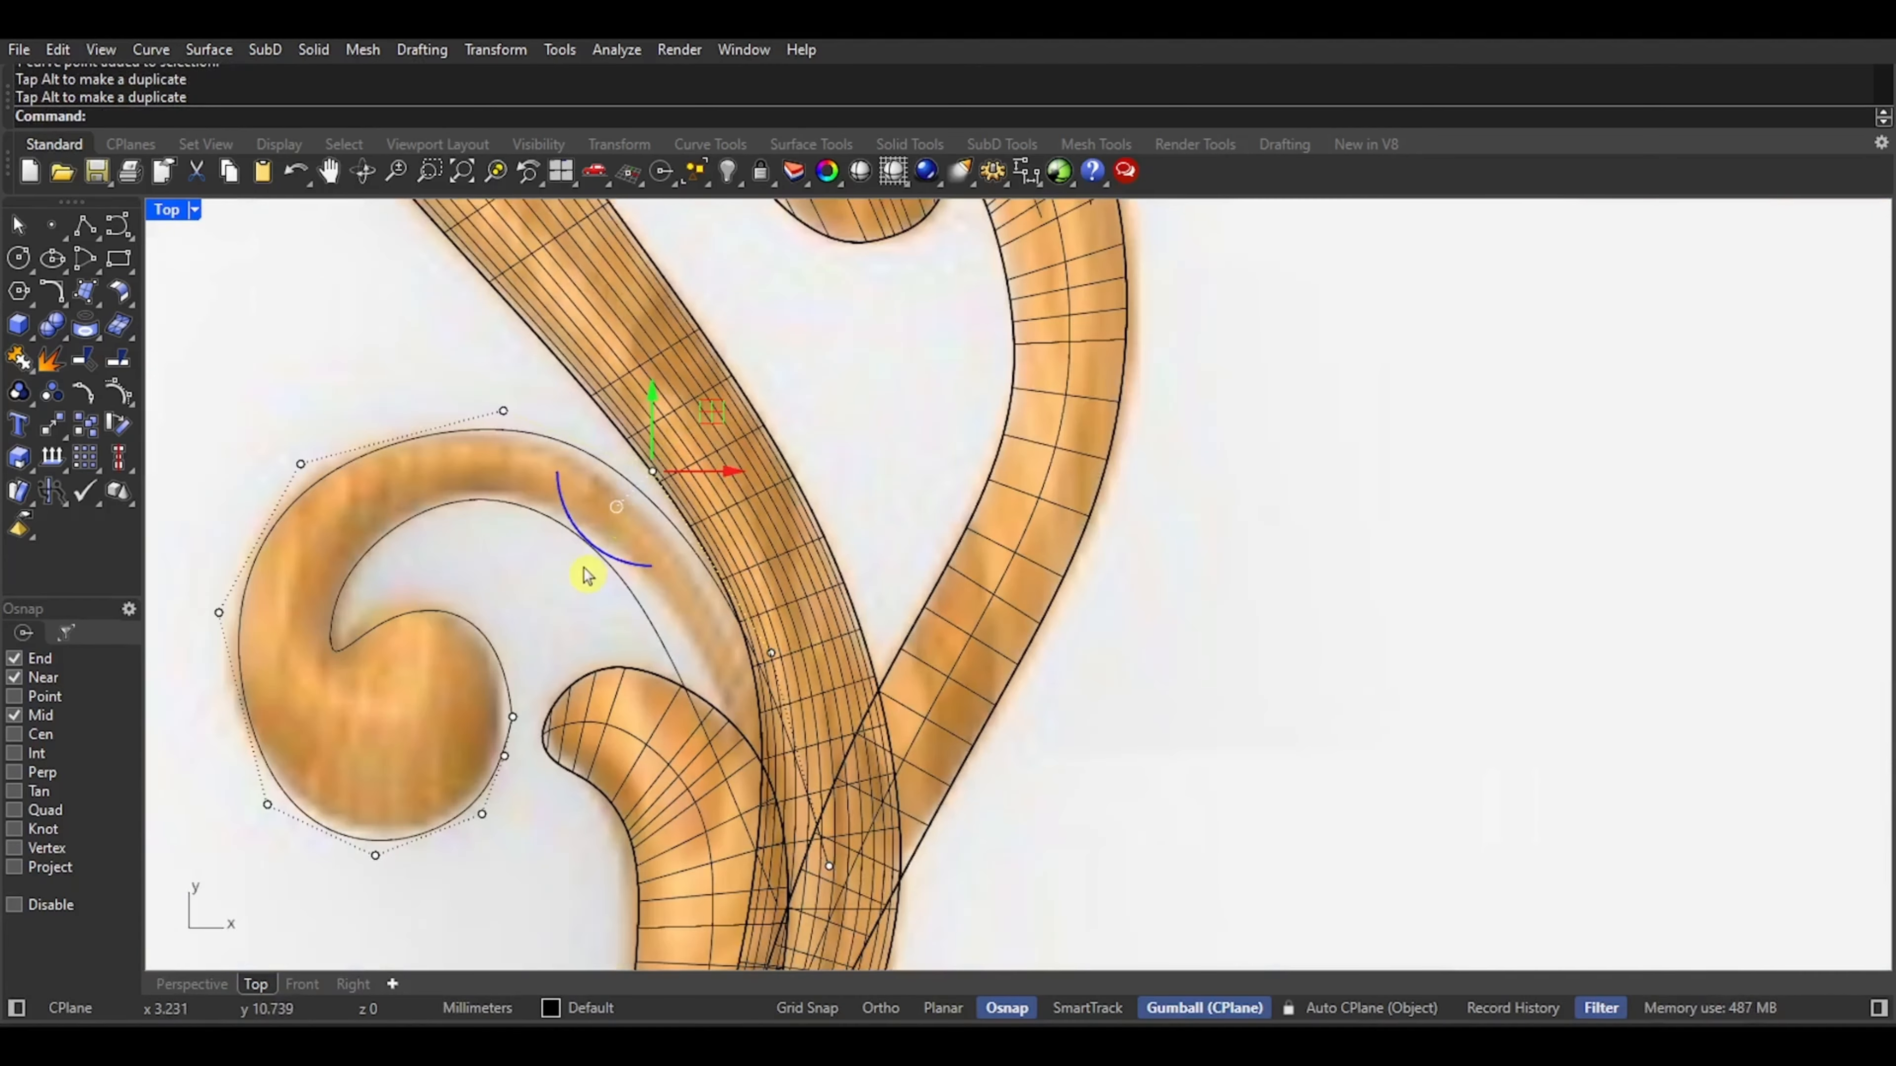
Move two control points on the inner outline of the left curl's arm outward to follow the reference image
left_click(661, 641)
scroll(660, 640, "up", 4)
left_click_drag(590, 608, 721, 702)
left_click_drag(747, 617, 765, 619)
left_click_drag(382, 390, 471, 382)
scroll(516, 418, "up", 4)
left_click_drag(580, 471, 628, 532)
left_click_drag(670, 469, 680, 461)
scroll(658, 496, "down", 8)
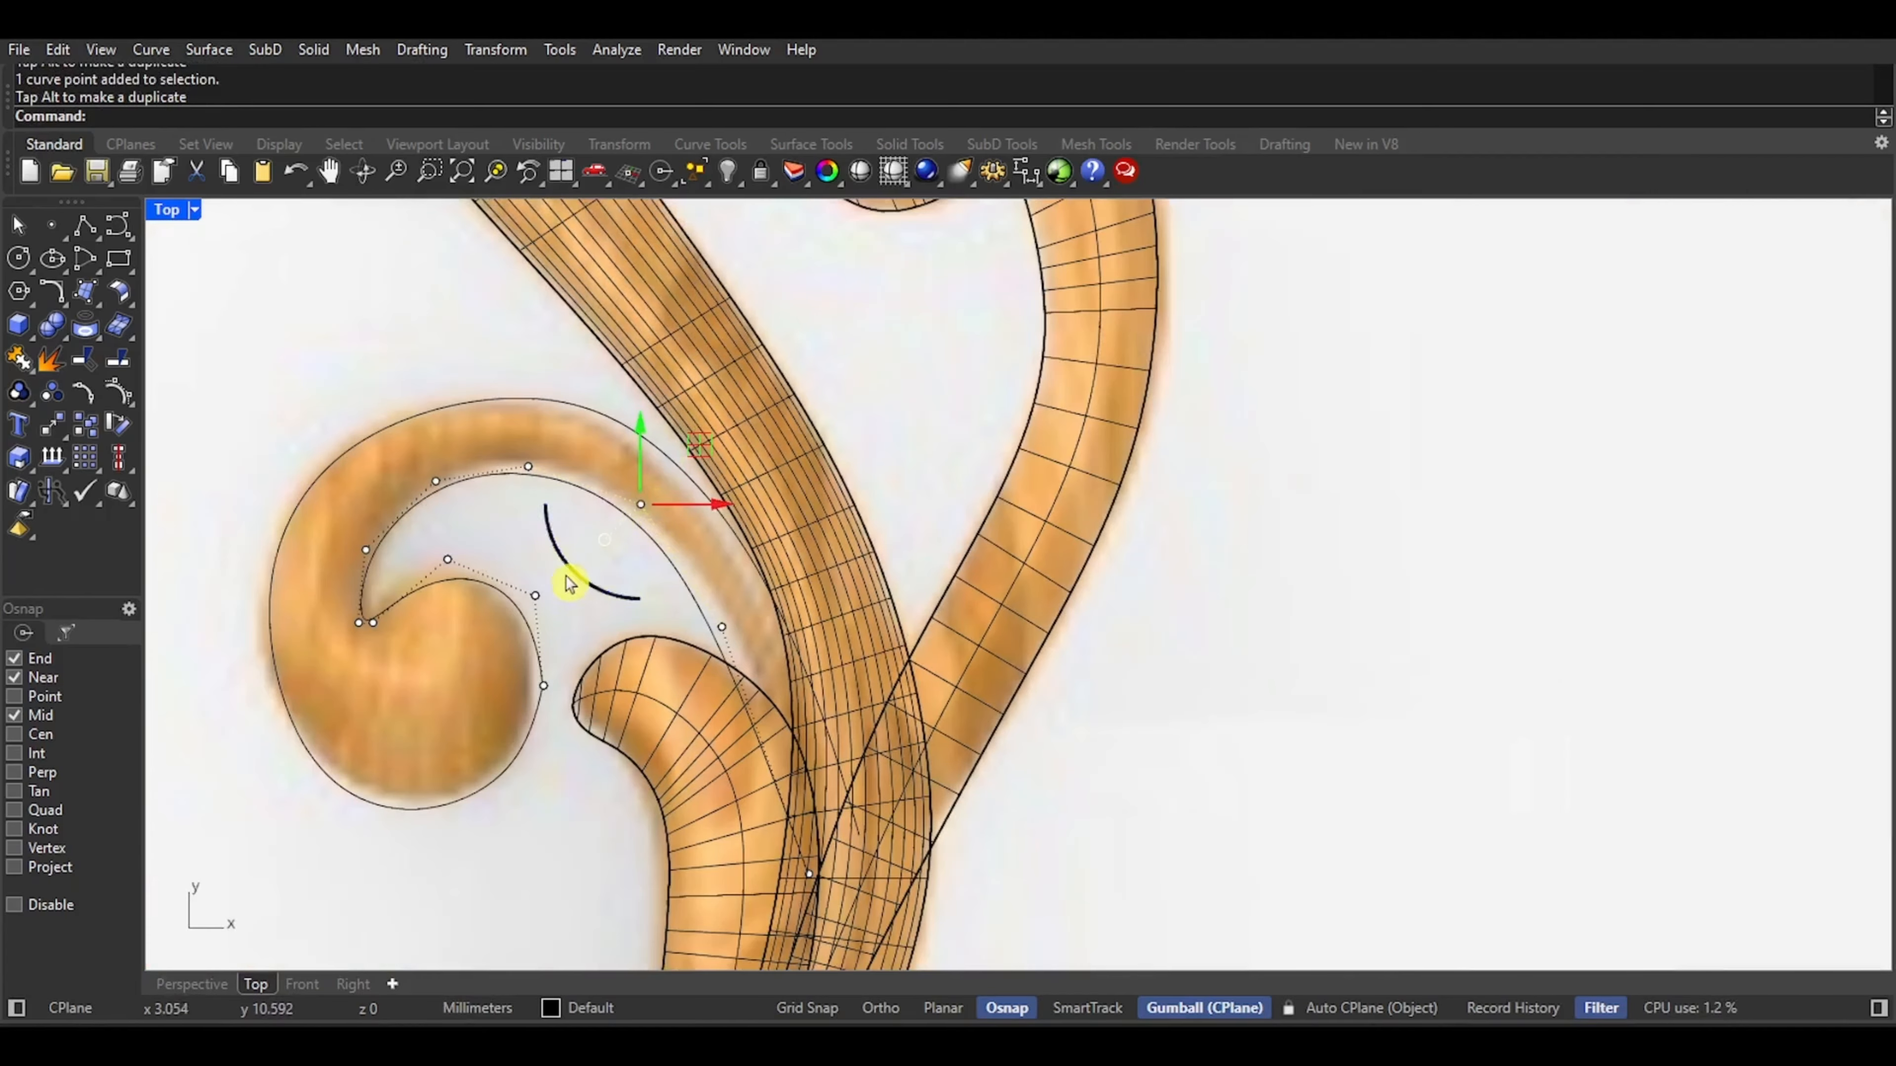
Raise the upper-left control point of the left curl's outer outline slightly and turn off the control points
left_click(527, 599)
scroll(538, 575, "down", 4)
key("Escape")
left_click(475, 459)
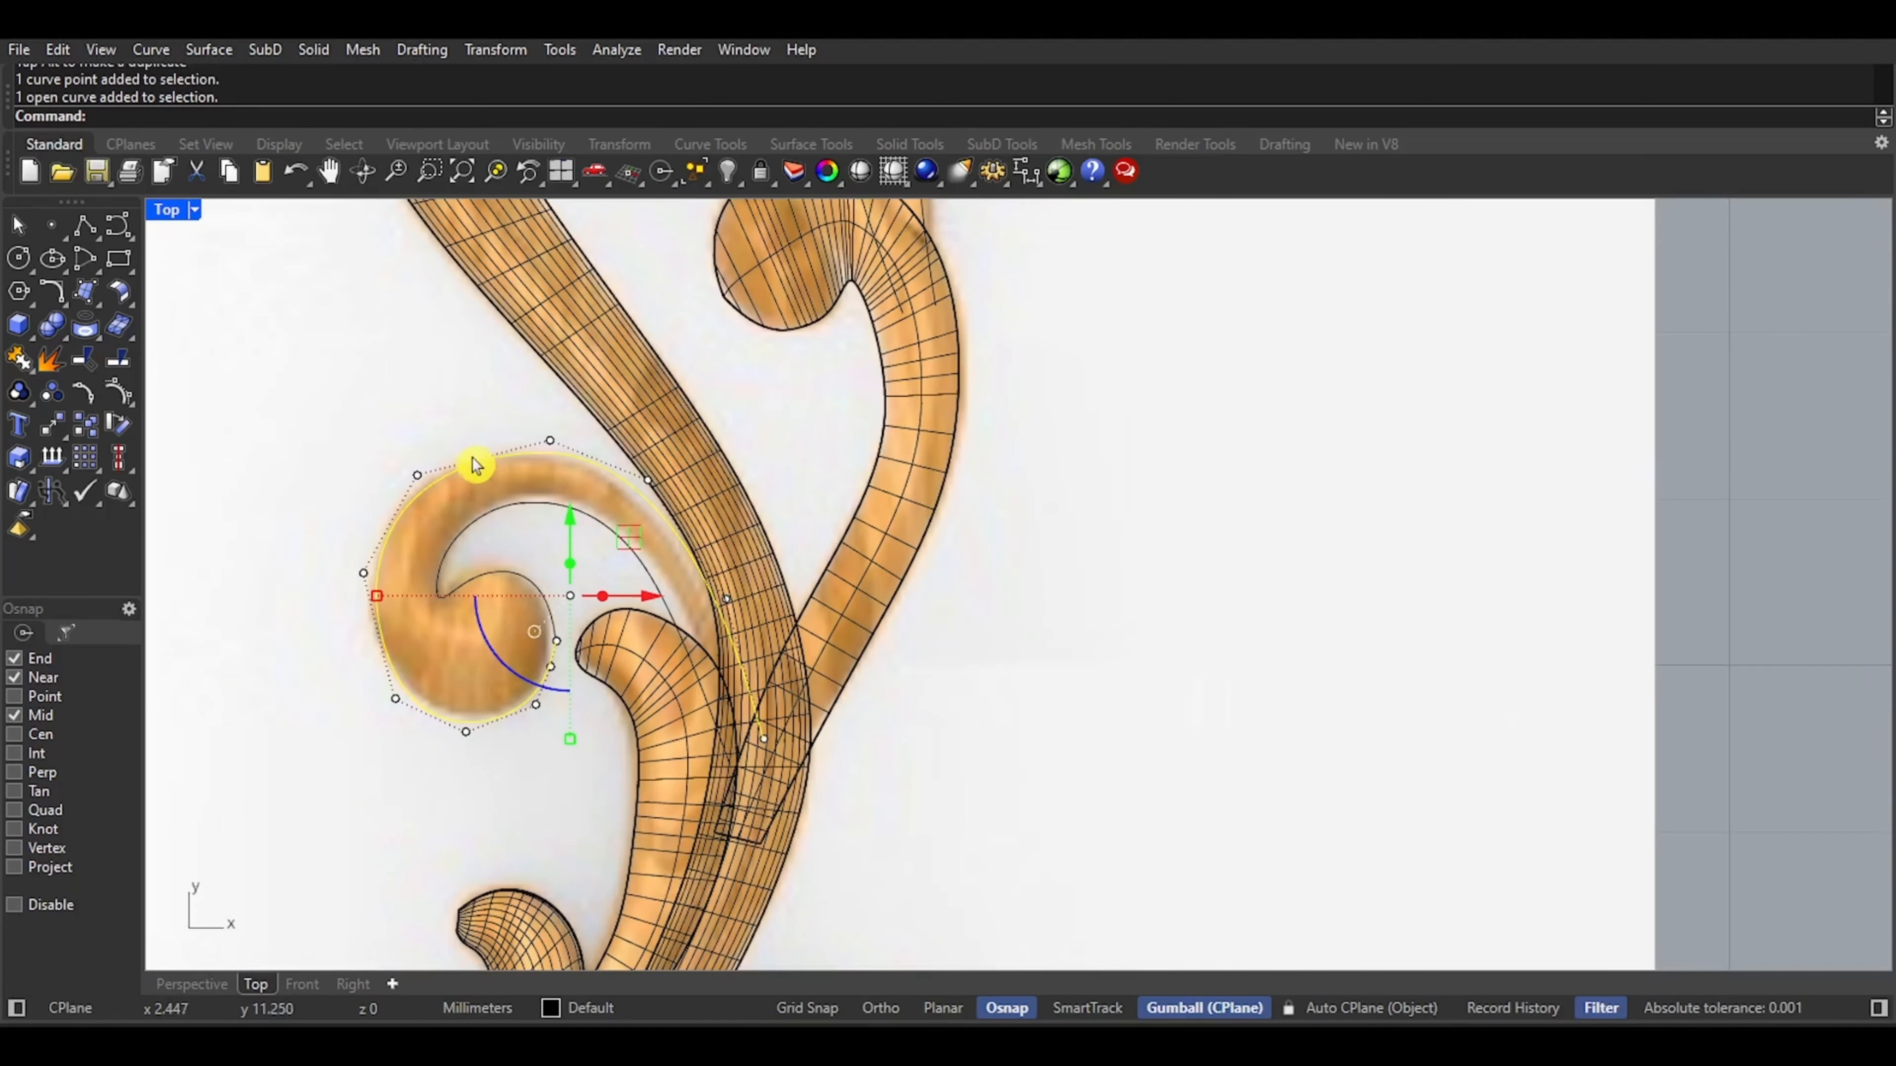
scroll(332, 454, "up", 5)
left_click(372, 498)
left_click_drag(430, 439, 430, 424)
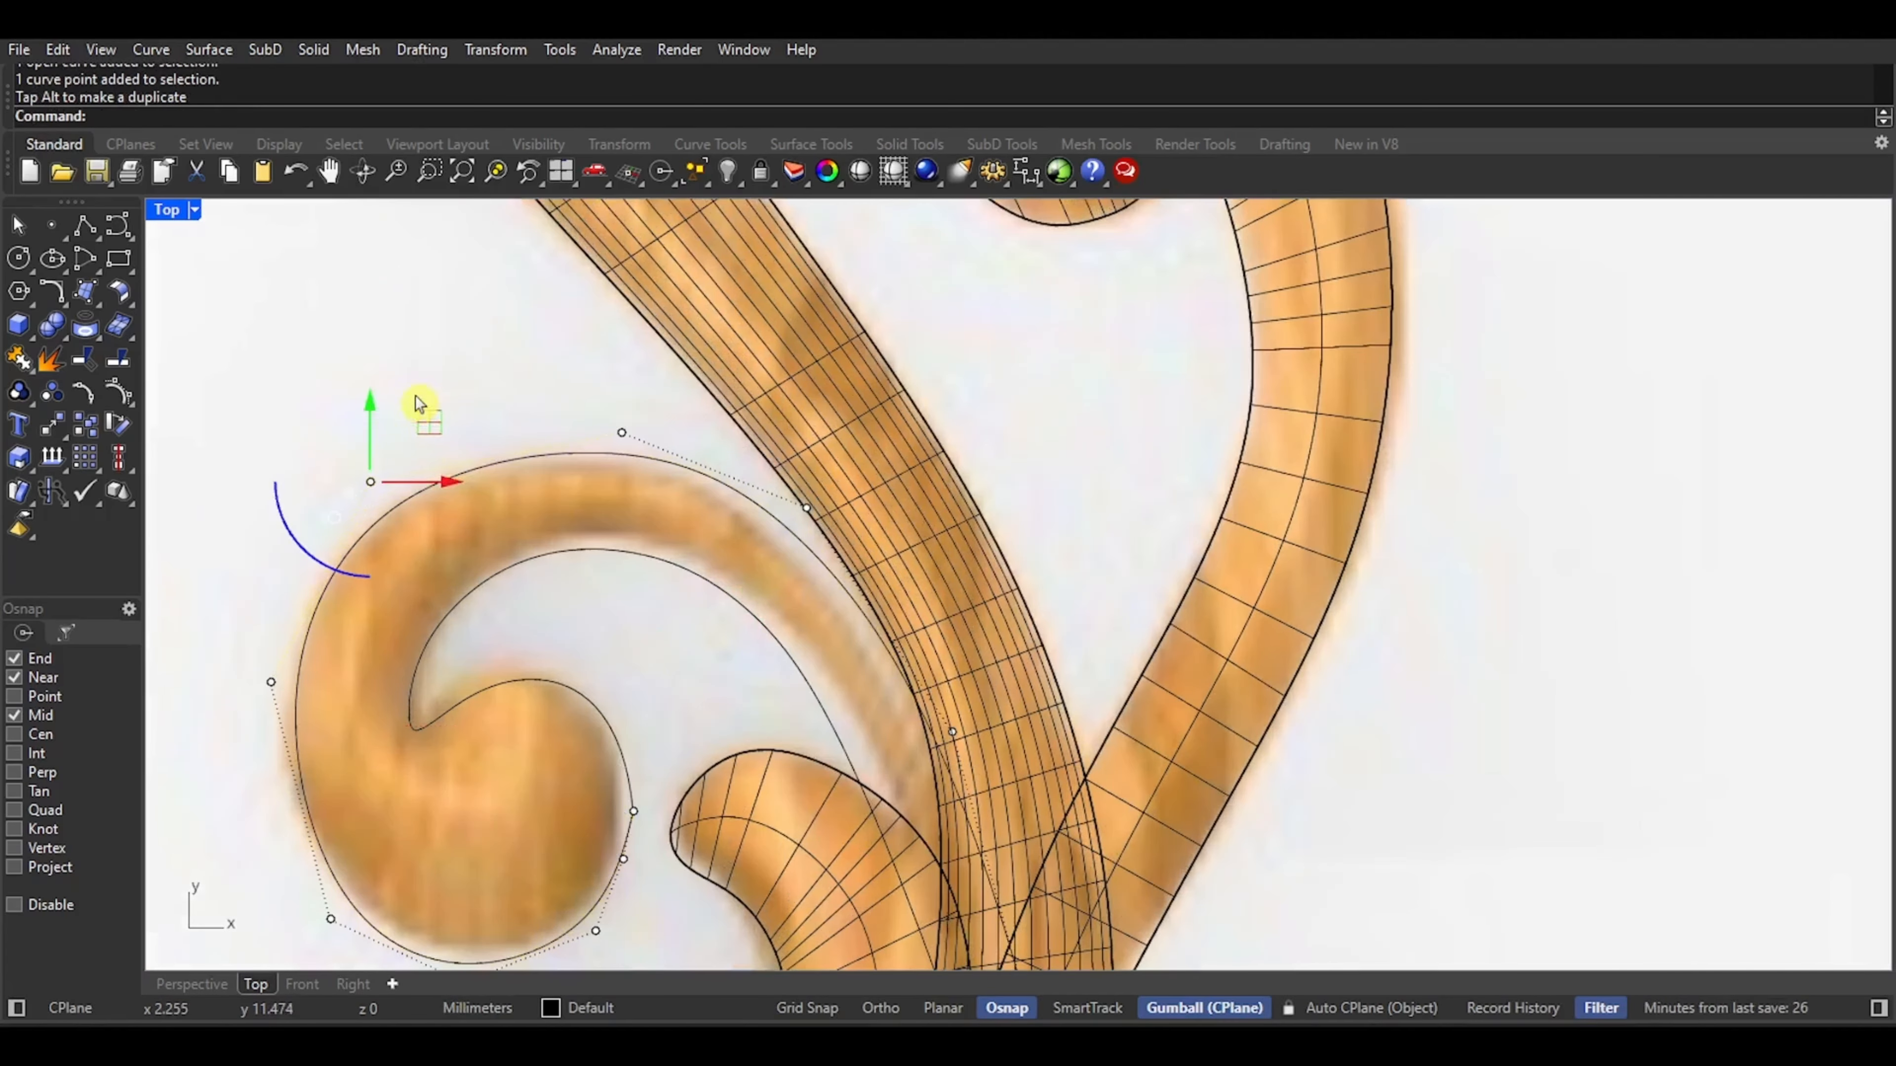
key("Escape")
key("Escape")
scroll(413, 410, "down", 2)
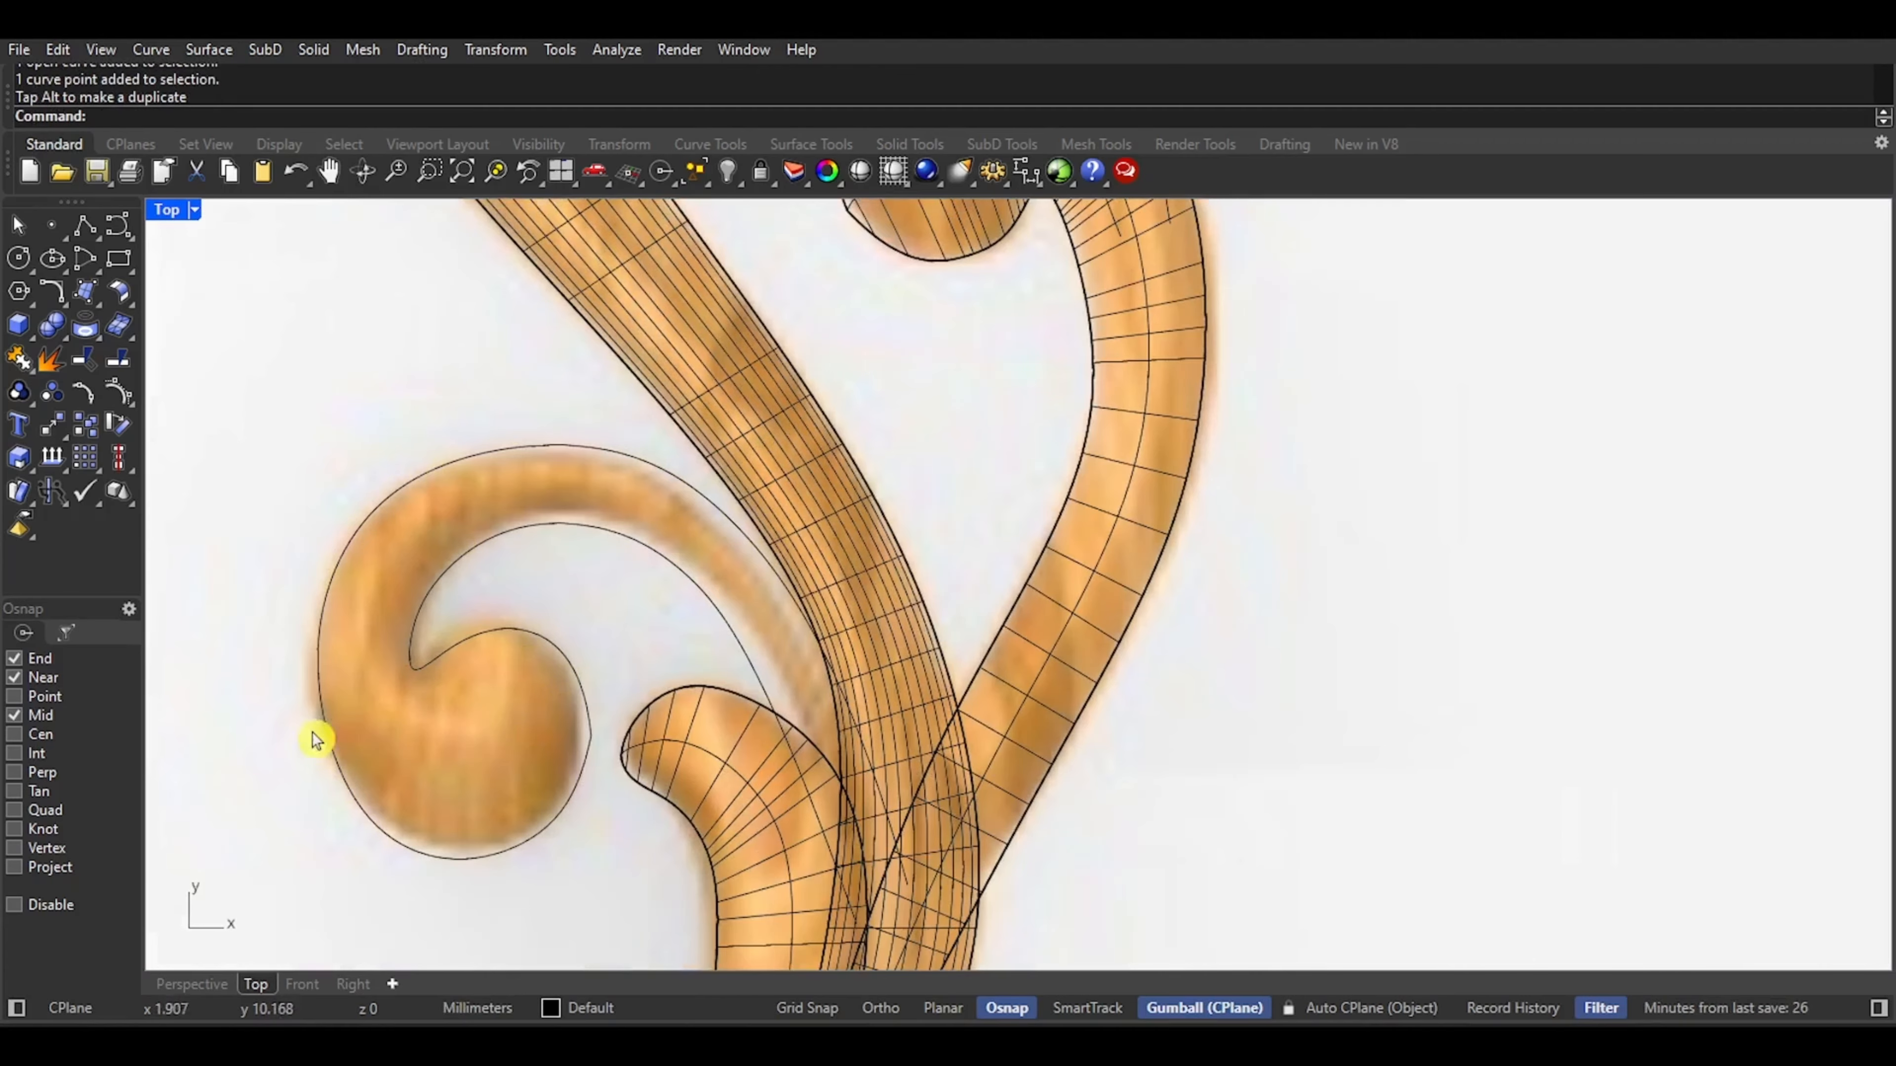
Draw a straight cross-section curve from the lower end of the left curl's outer rail across to its inner rail
left_click(119, 226)
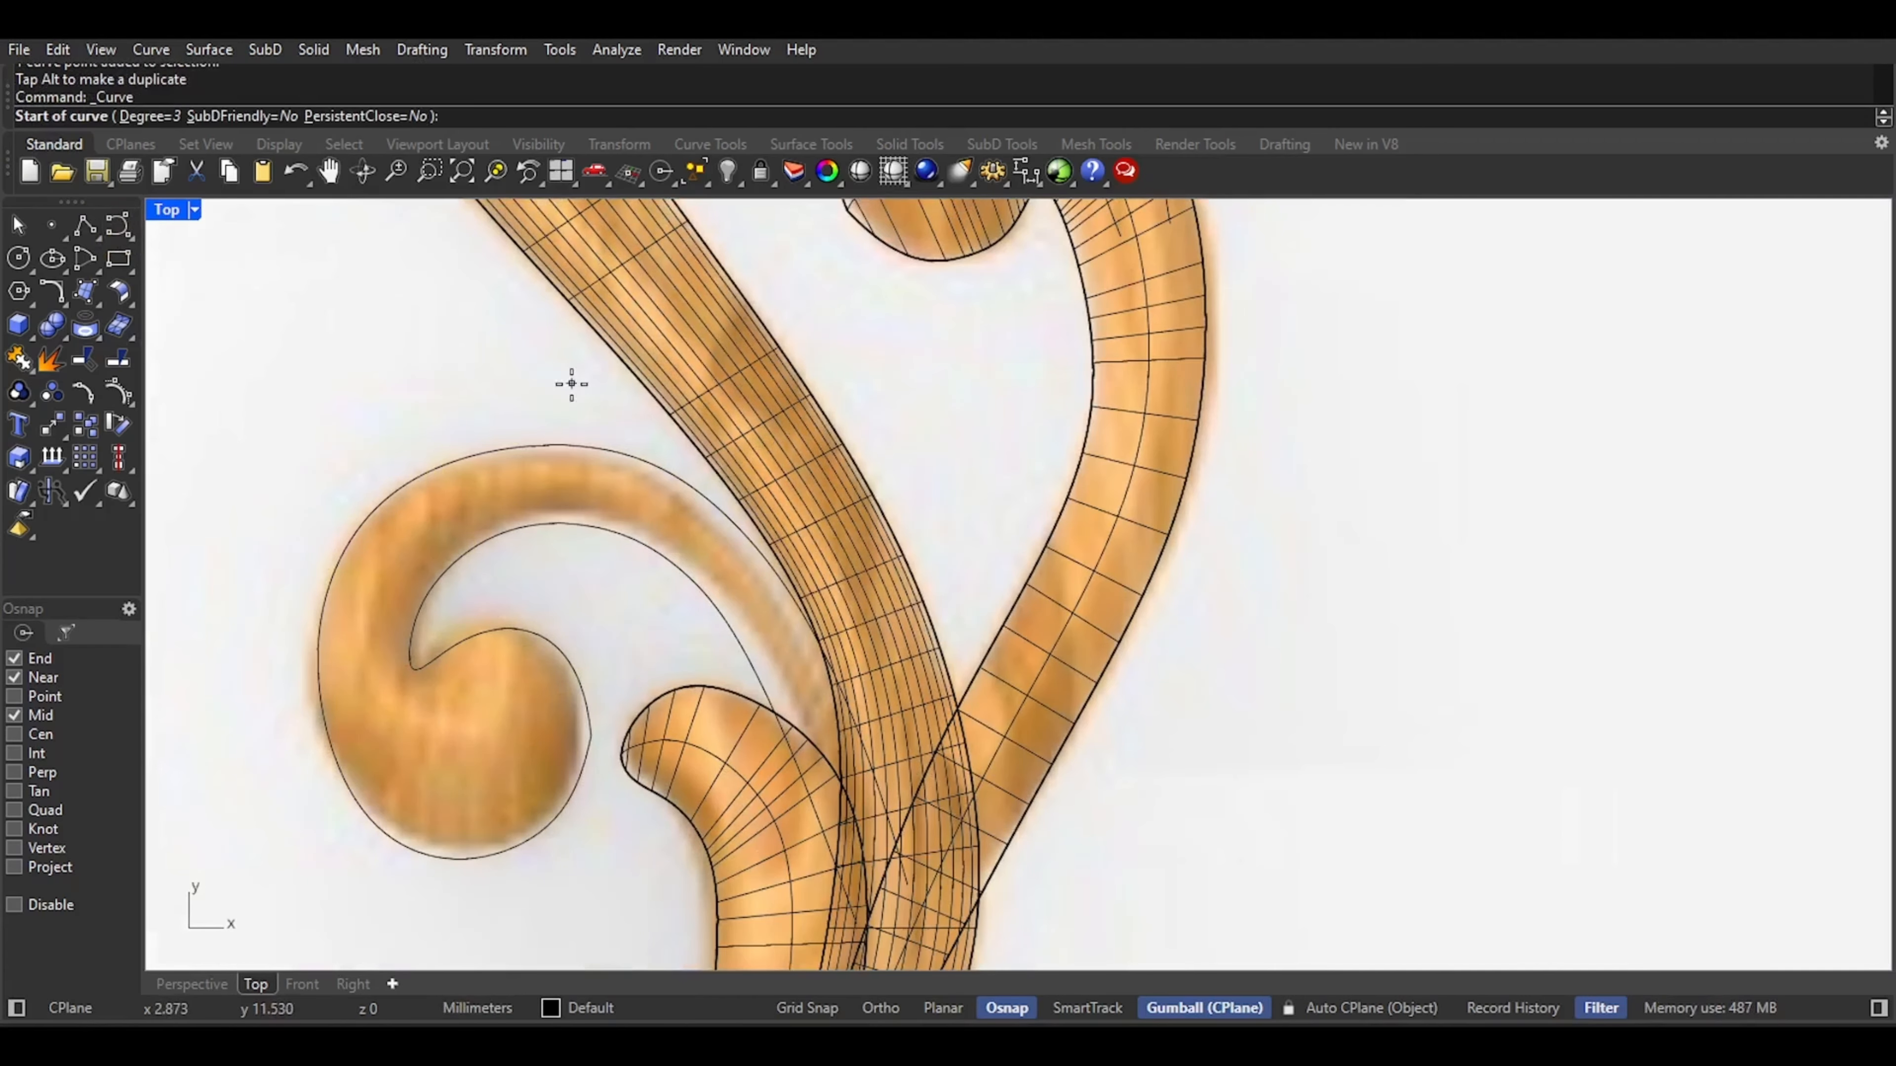
scroll(571, 385, "down", 4)
scroll(758, 656, "up", 8)
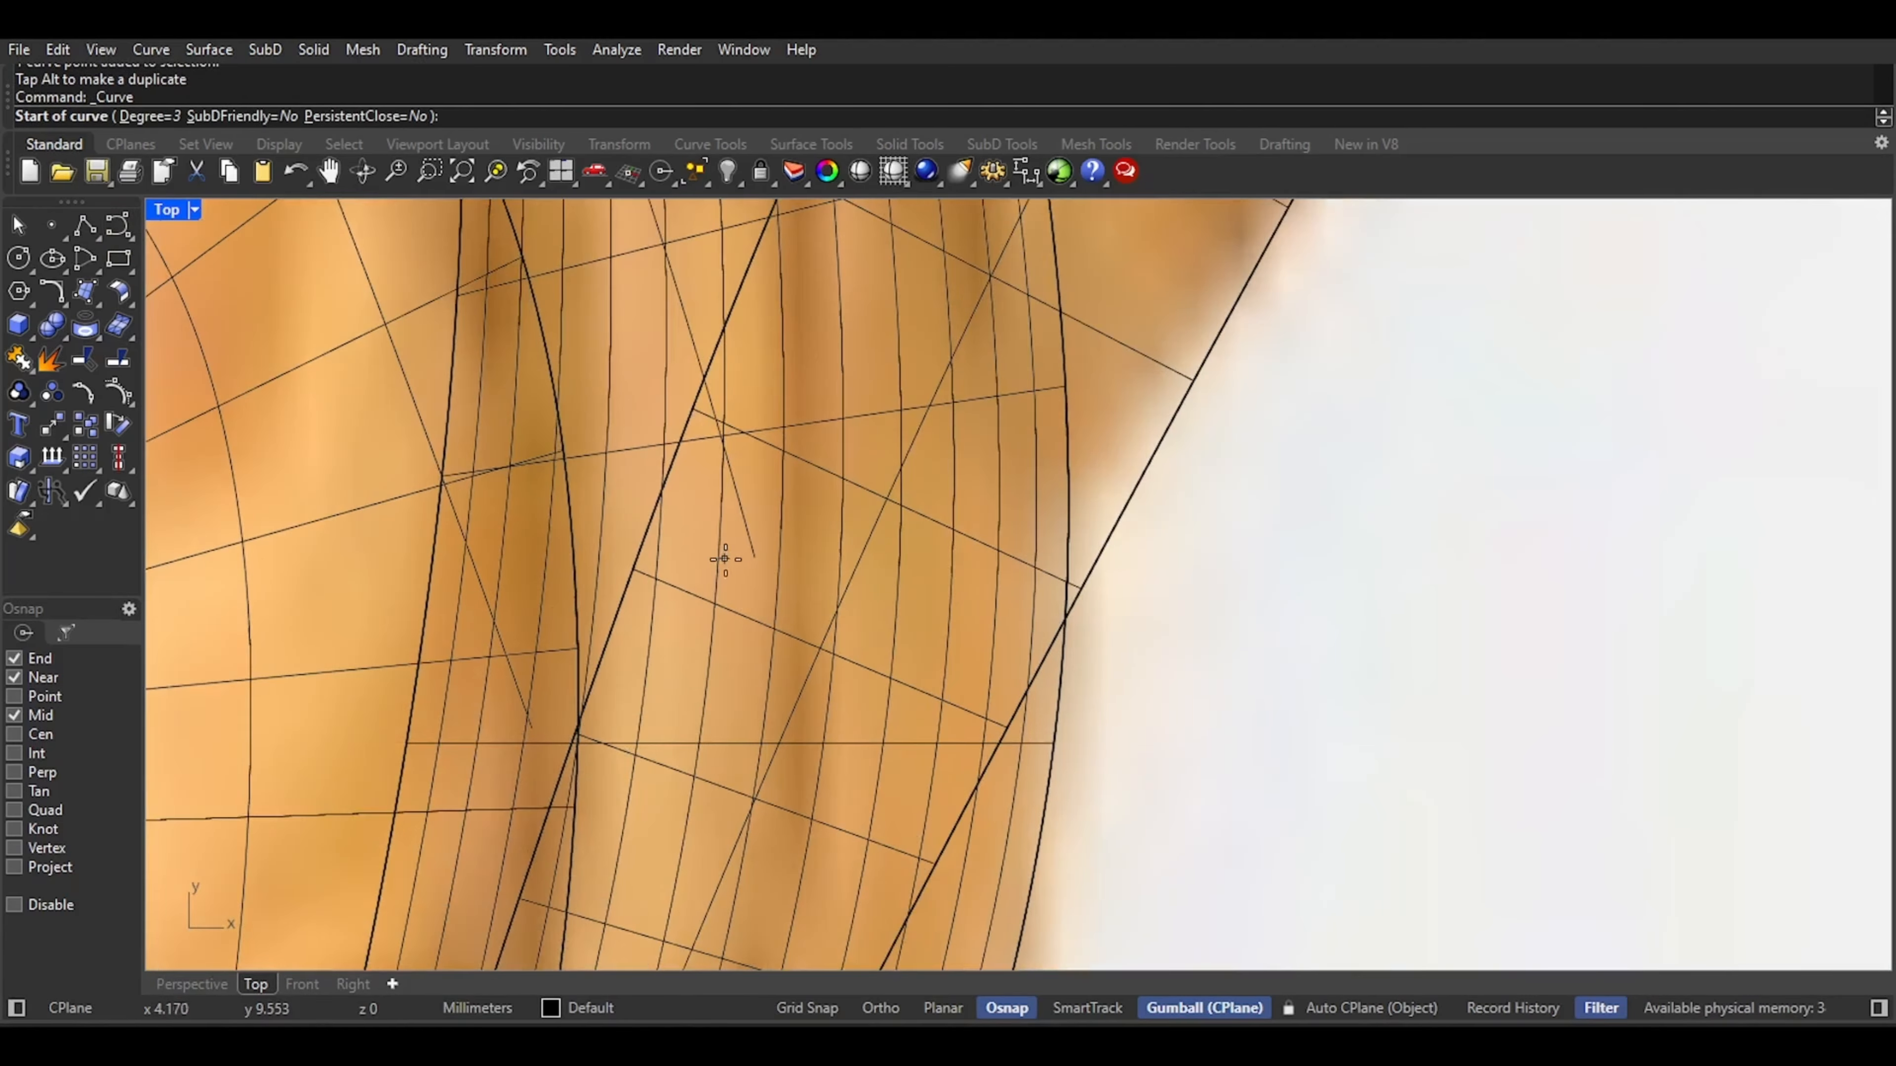
left_click(753, 554)
scroll(478, 677, "up", 3)
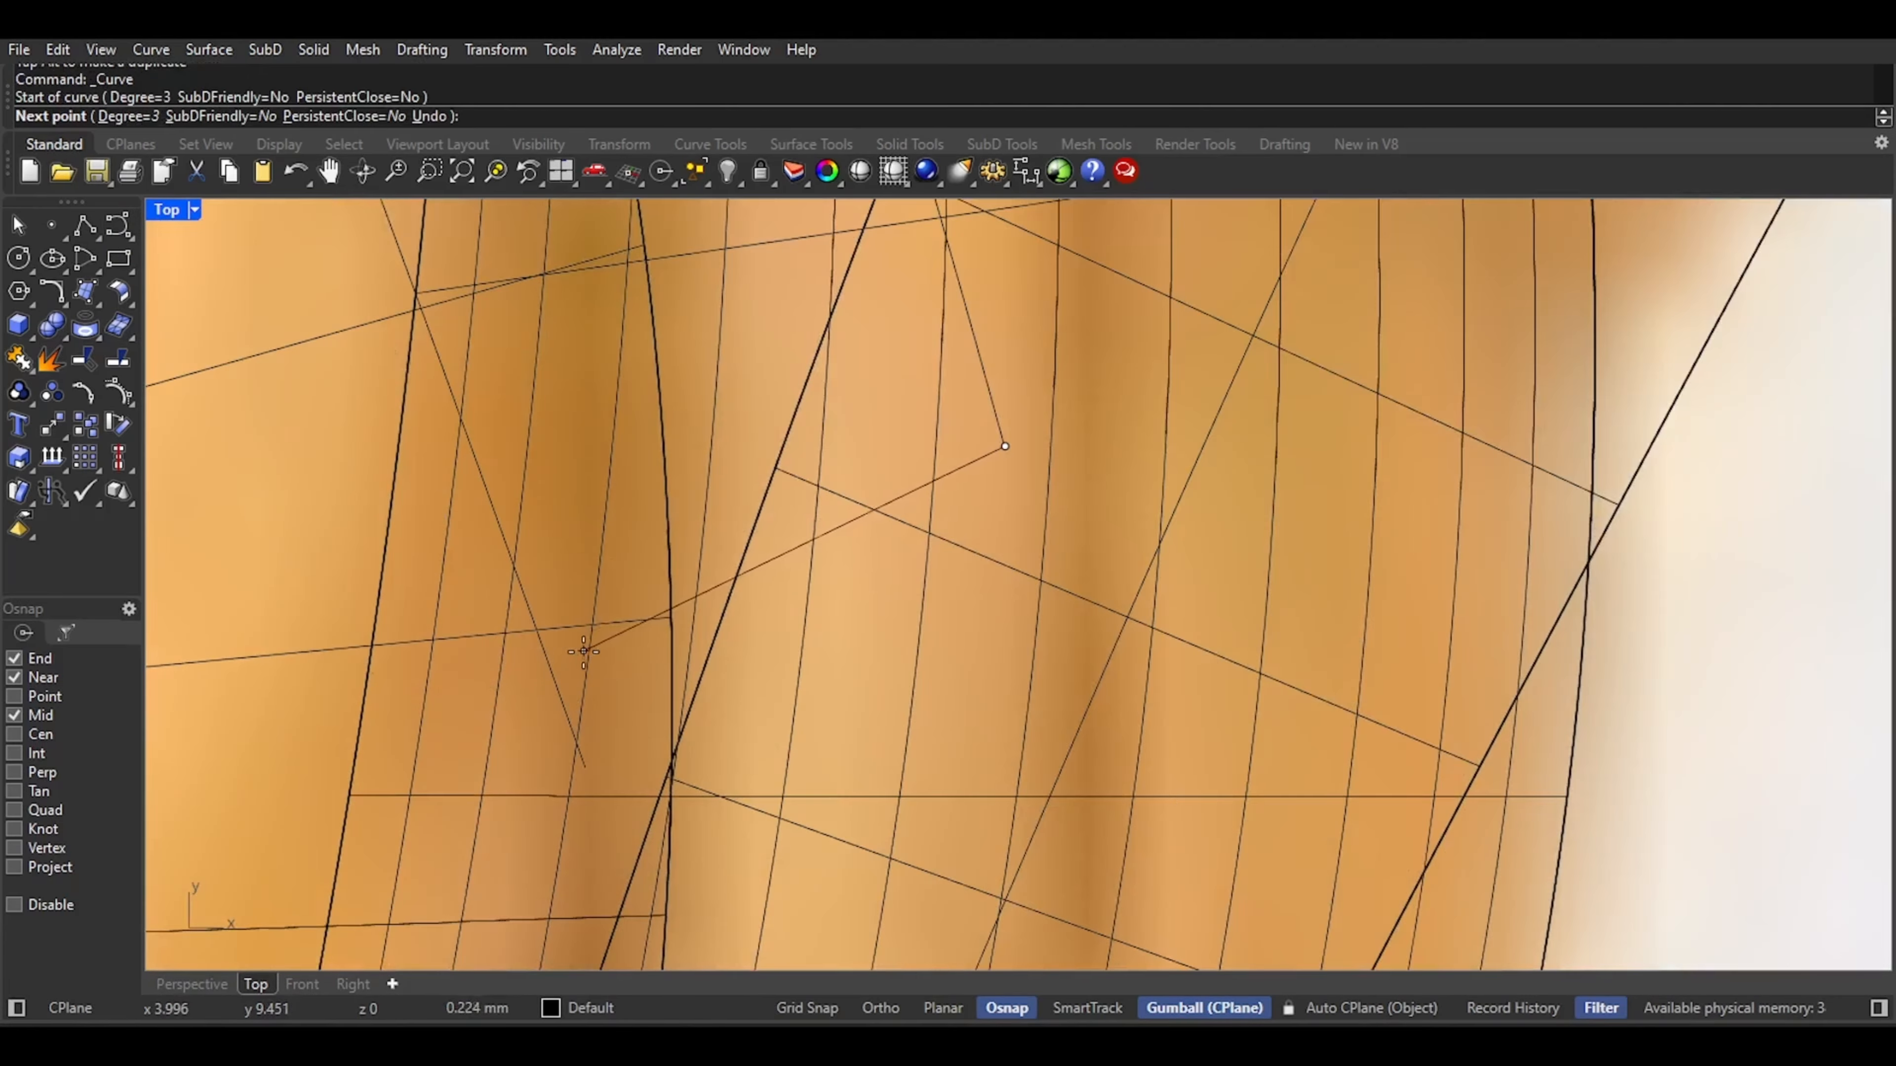
left_click(544, 643)
right_click(545, 647)
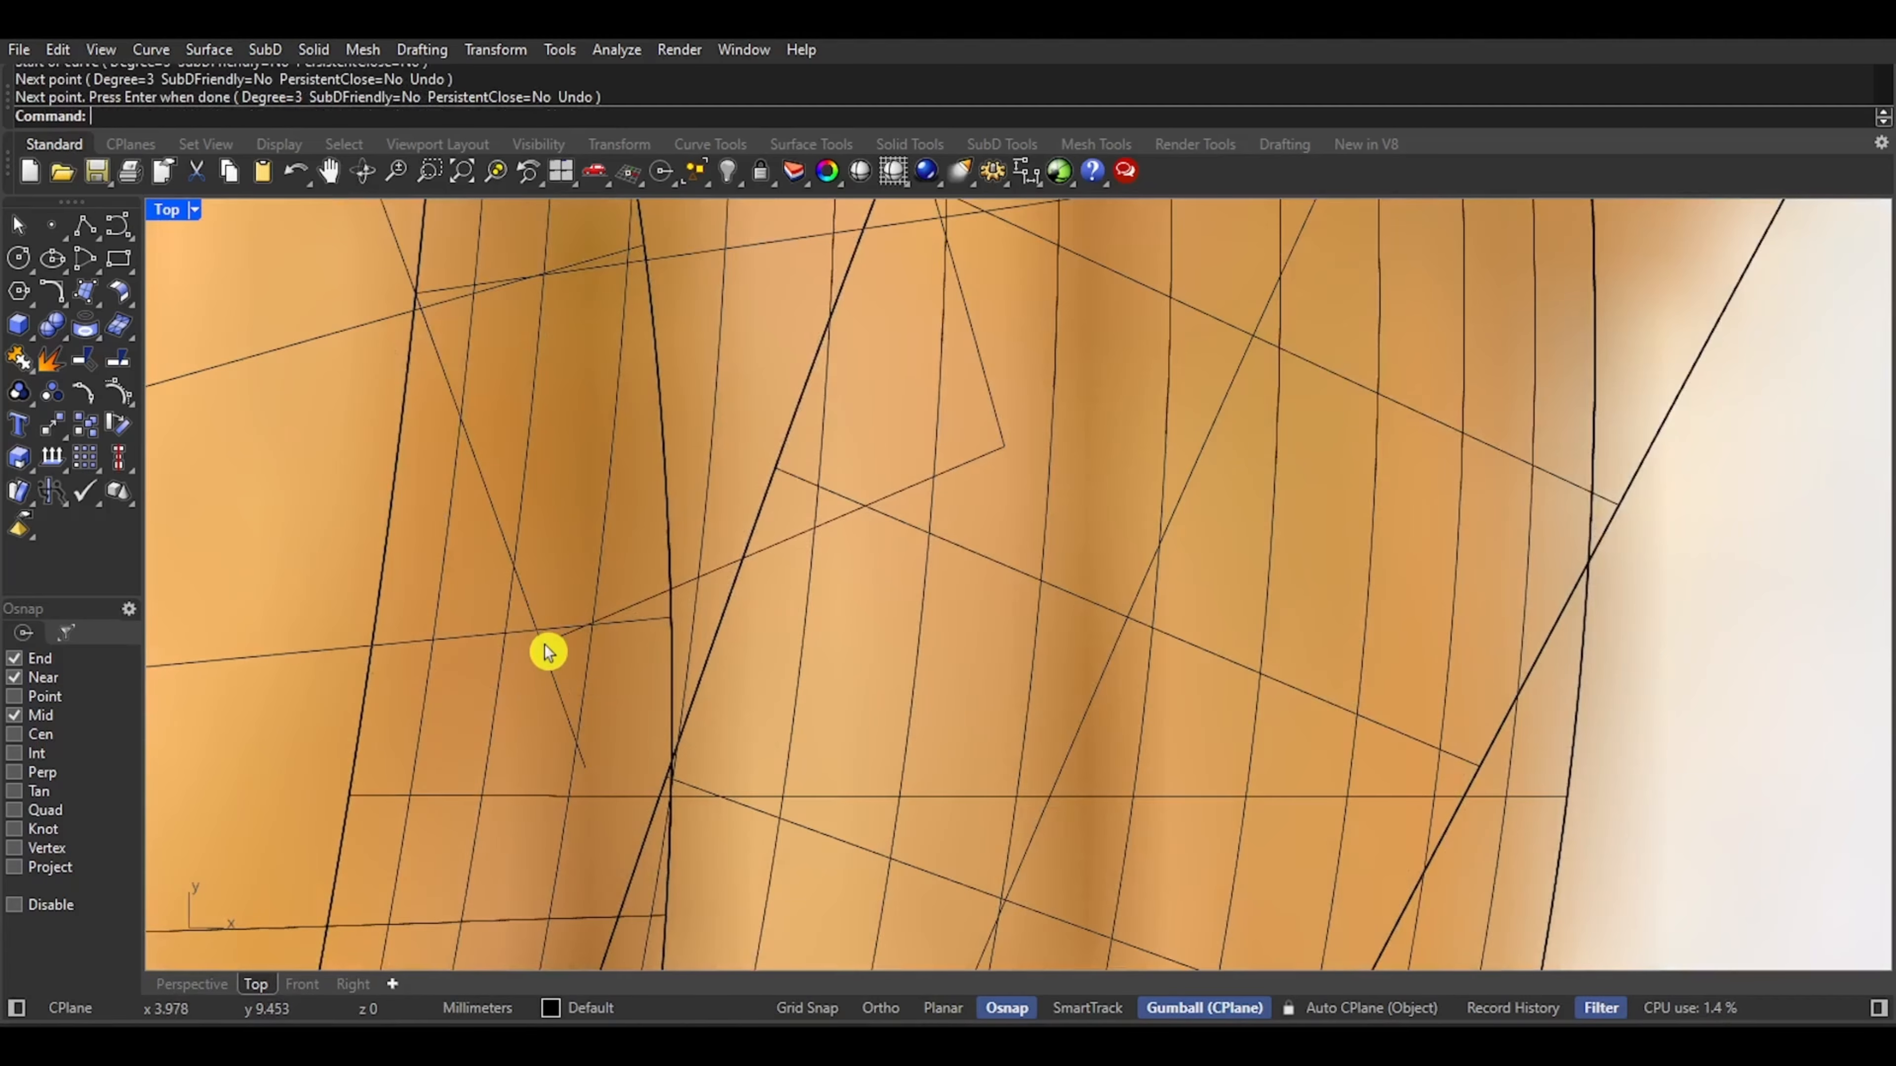
Trim off the part of the left curl's inner rail that extends past the new cross-section line
scroll(547, 650, "up", 8)
left_click_drag(560, 552, 503, 677)
key("ctrl+t")
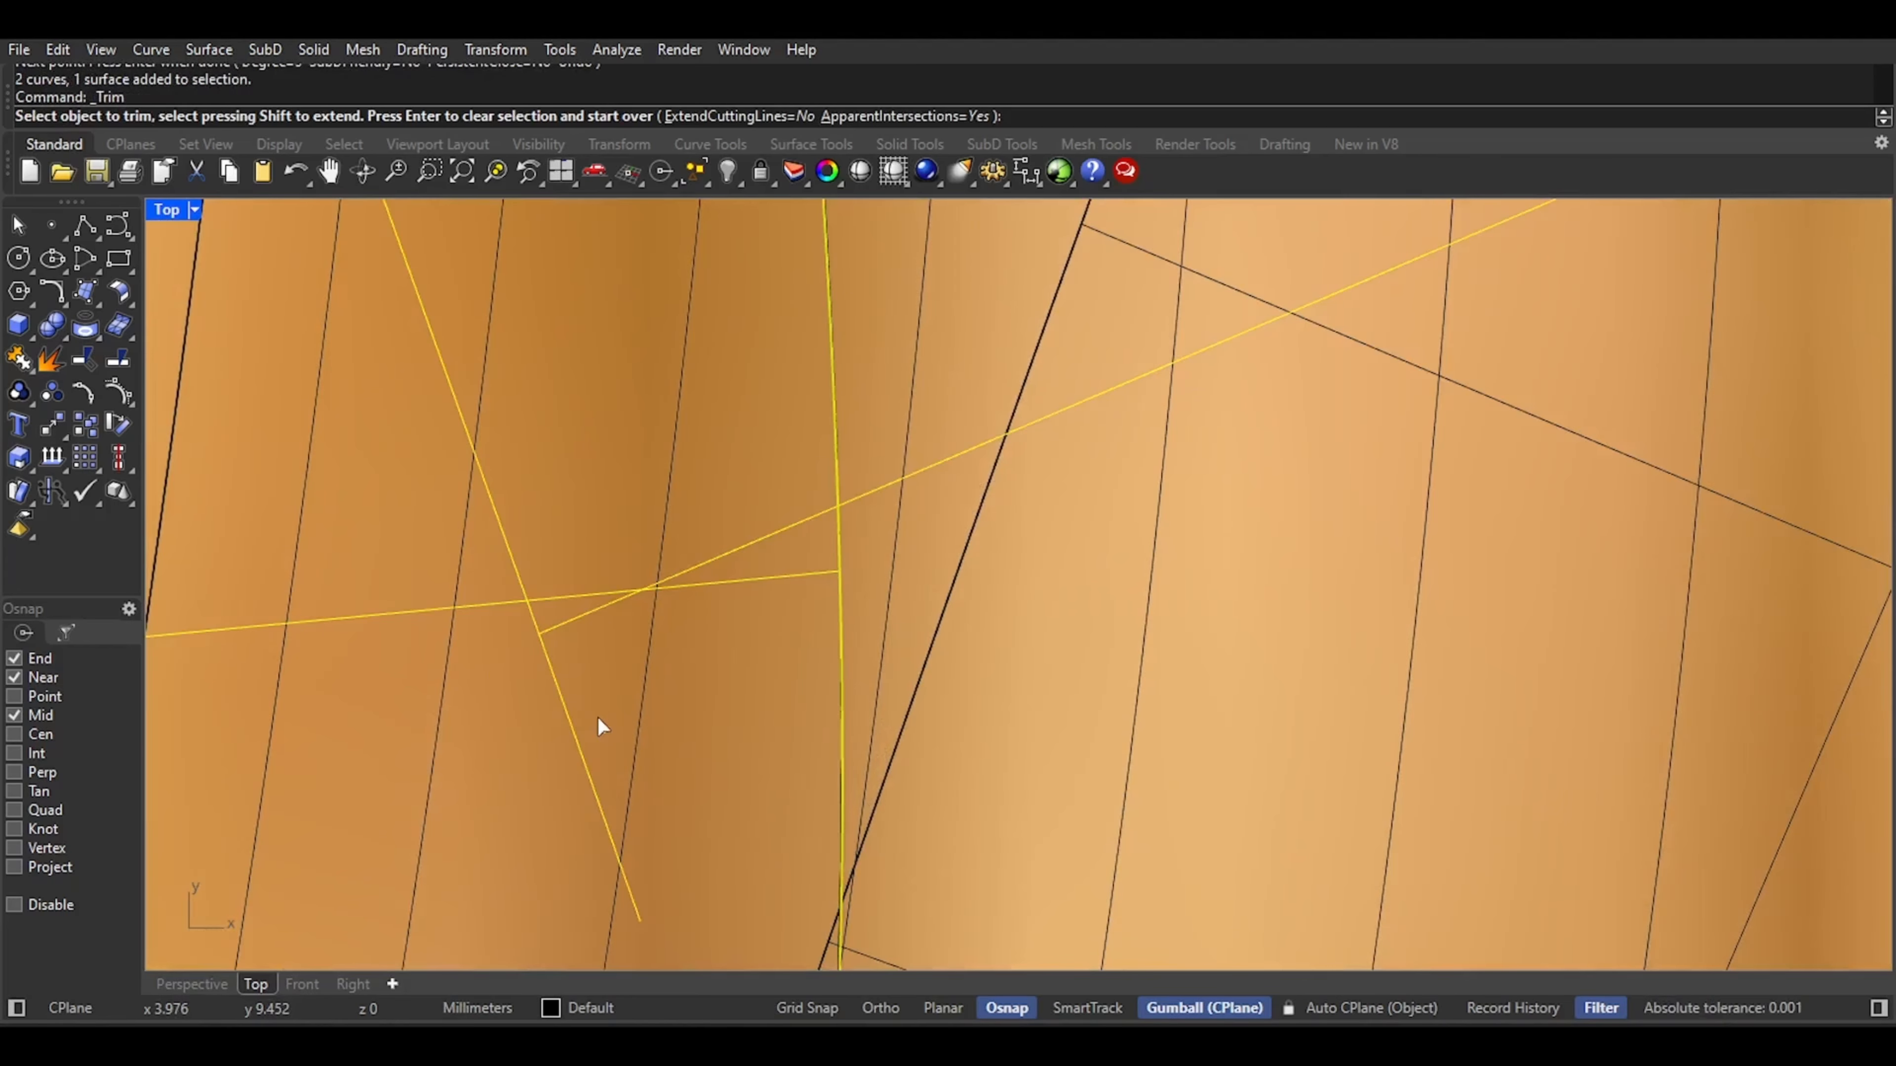
left_click(567, 706)
right_click(550, 708)
scroll(547, 706, "down", 7)
left_click(554, 733)
scroll(578, 691, "down", 2)
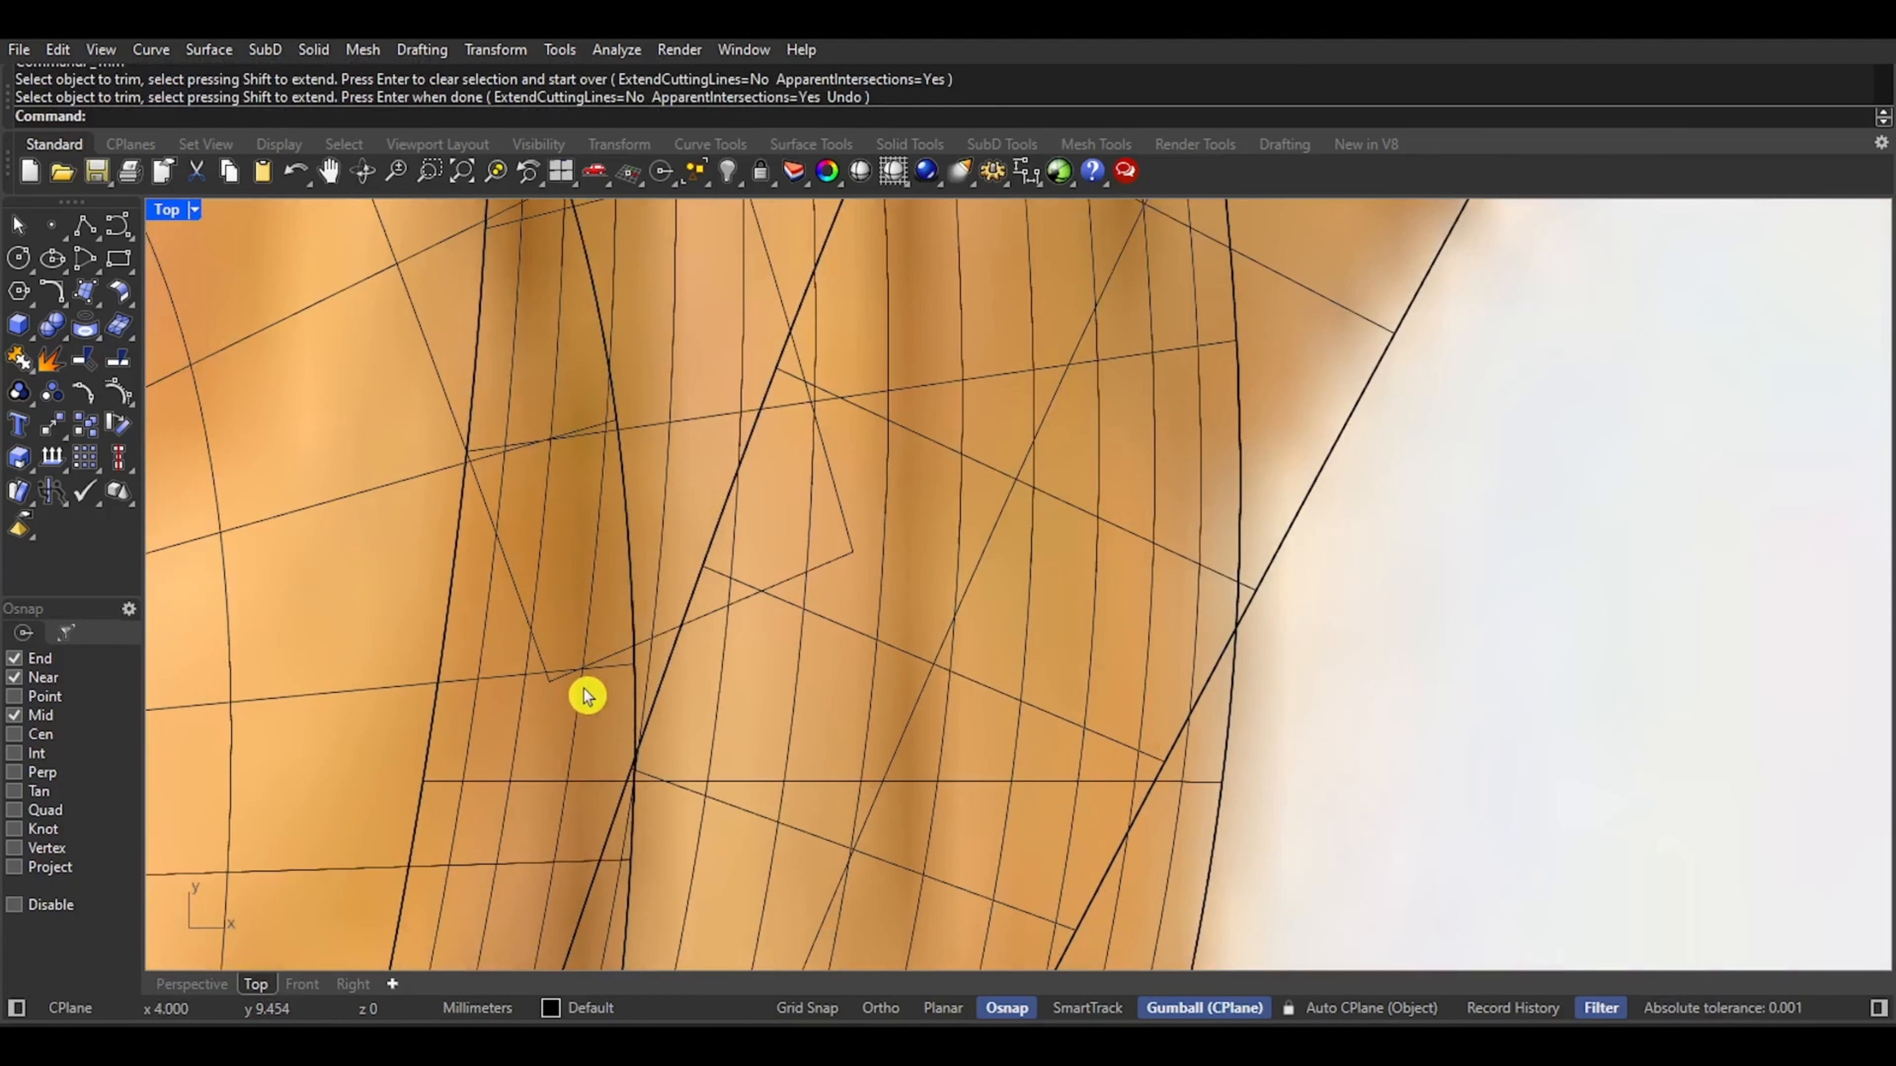
With history recording on, start a two-rail sweep of the cross-section line along the left curl's outer and inner rails
left_click(1521, 1008)
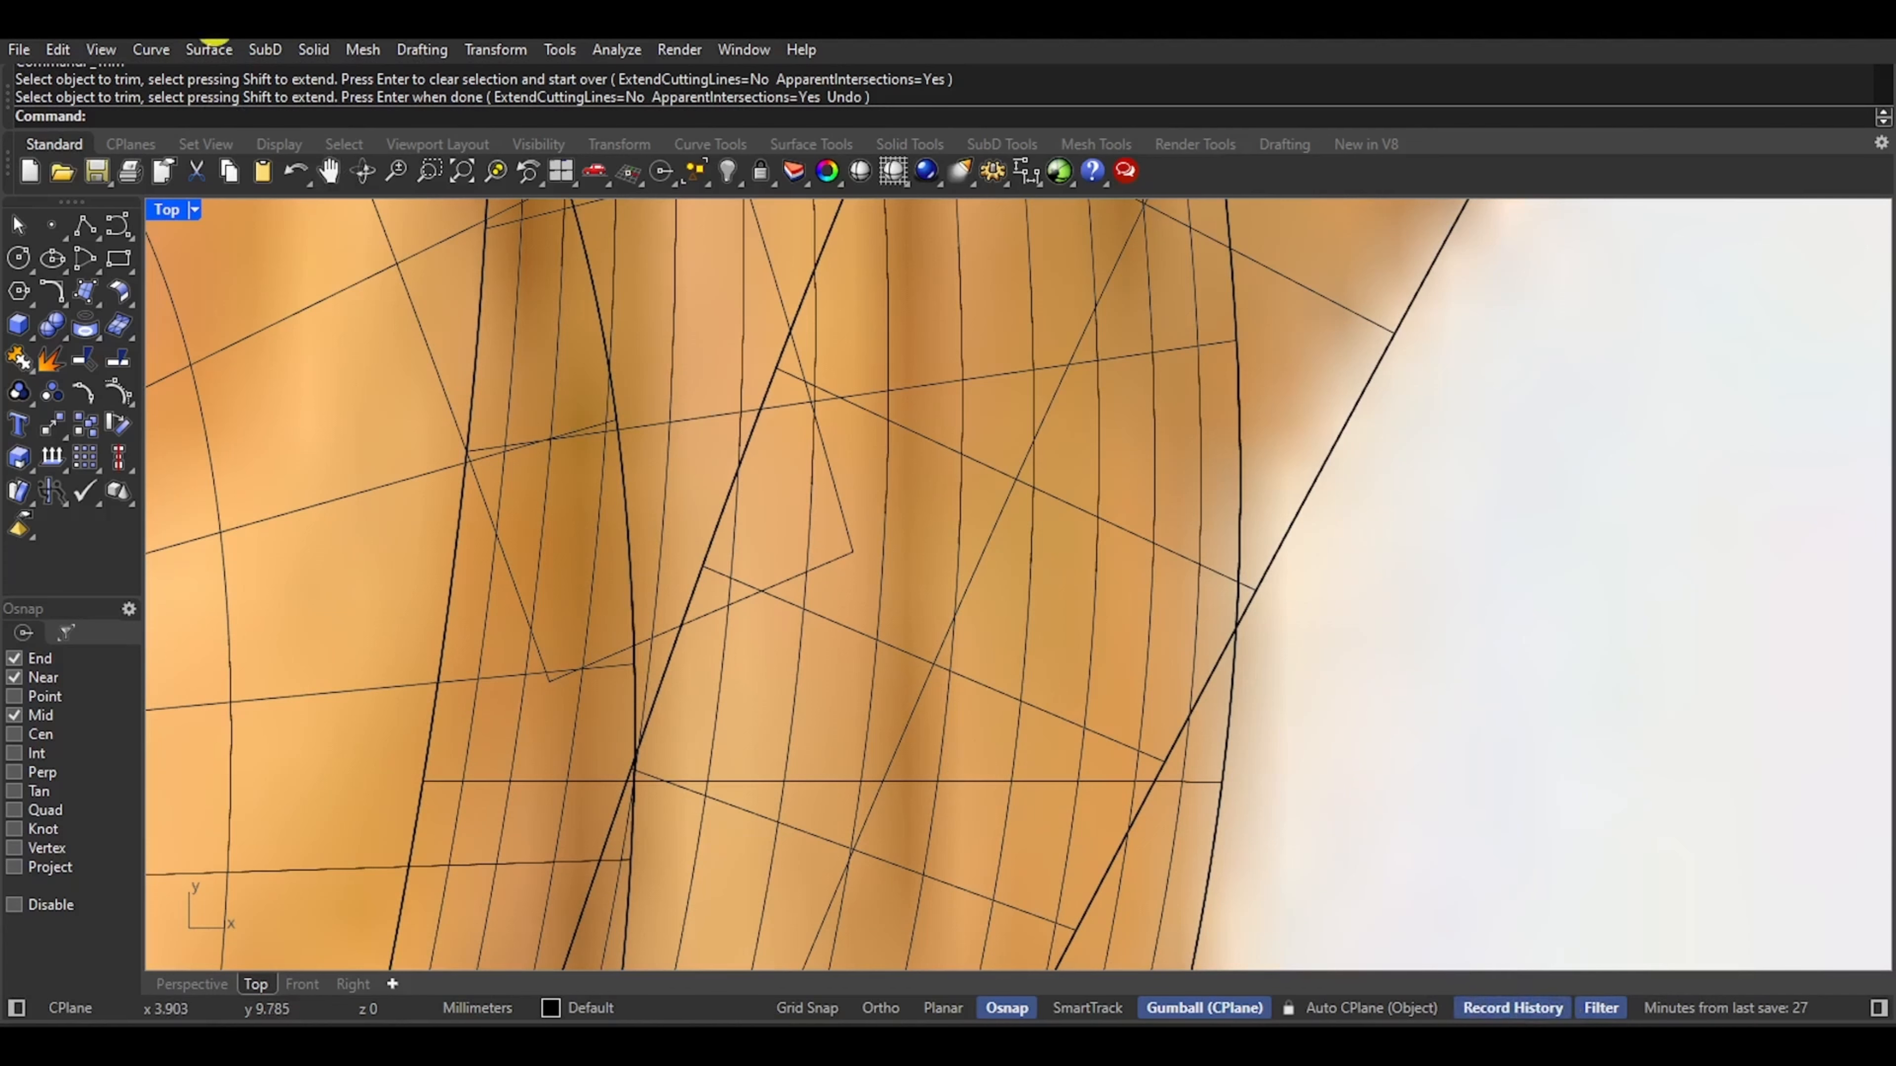
left_click(195, 51)
left_click(247, 155)
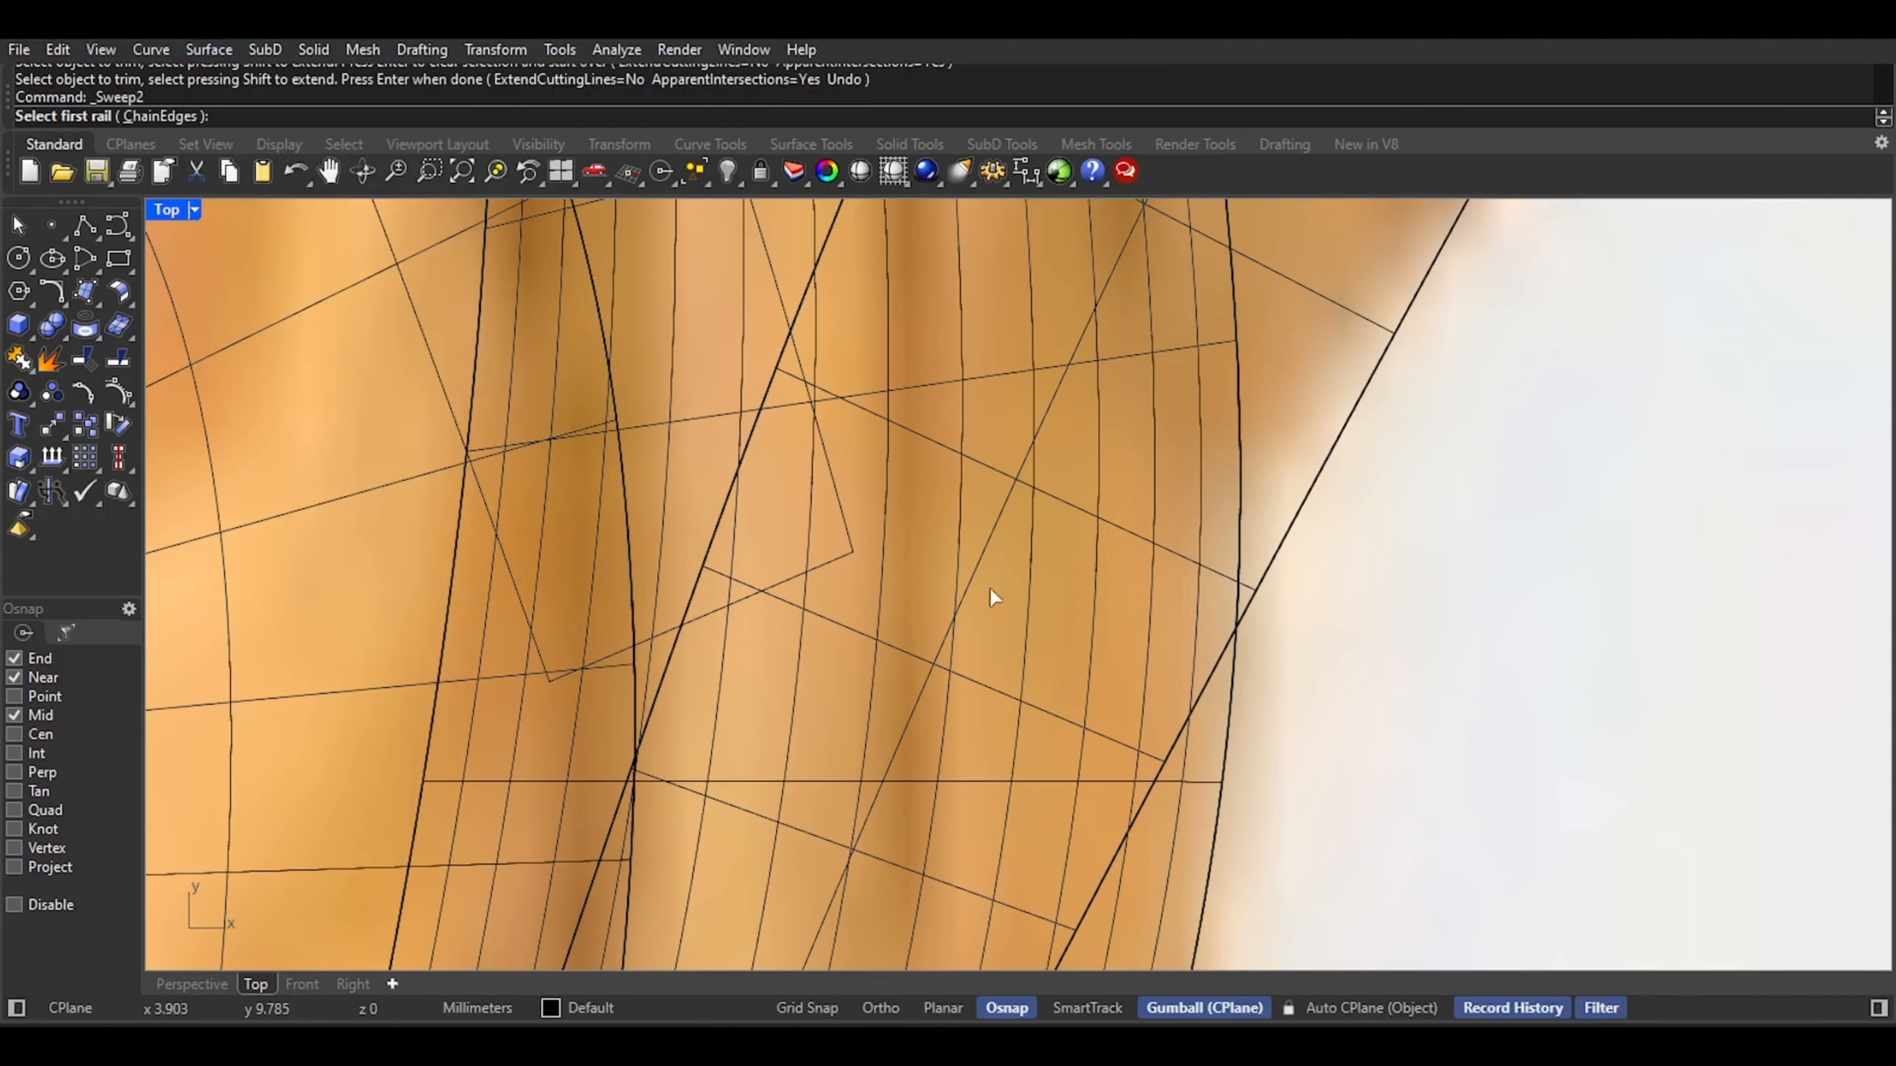
left_click(855, 527)
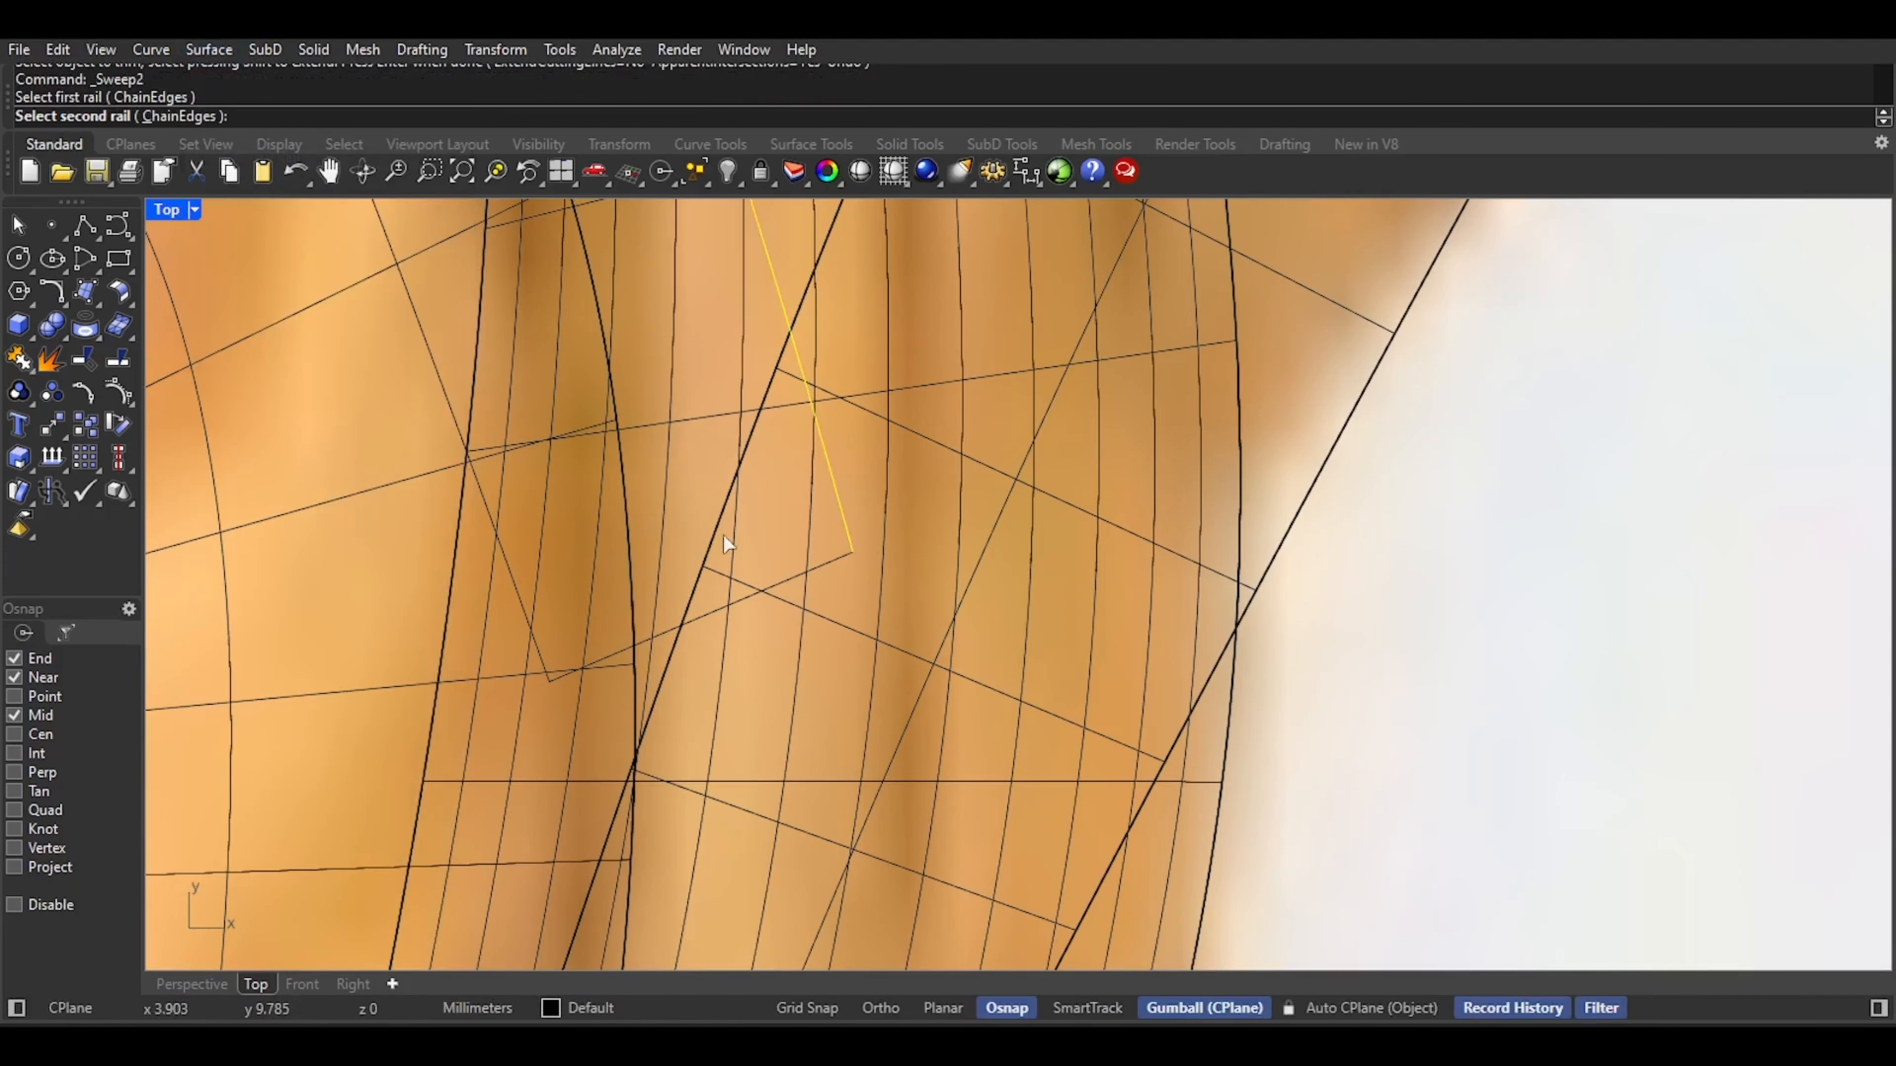
left_click(515, 579)
left_click(723, 604)
scroll(550, 677, "down", 3)
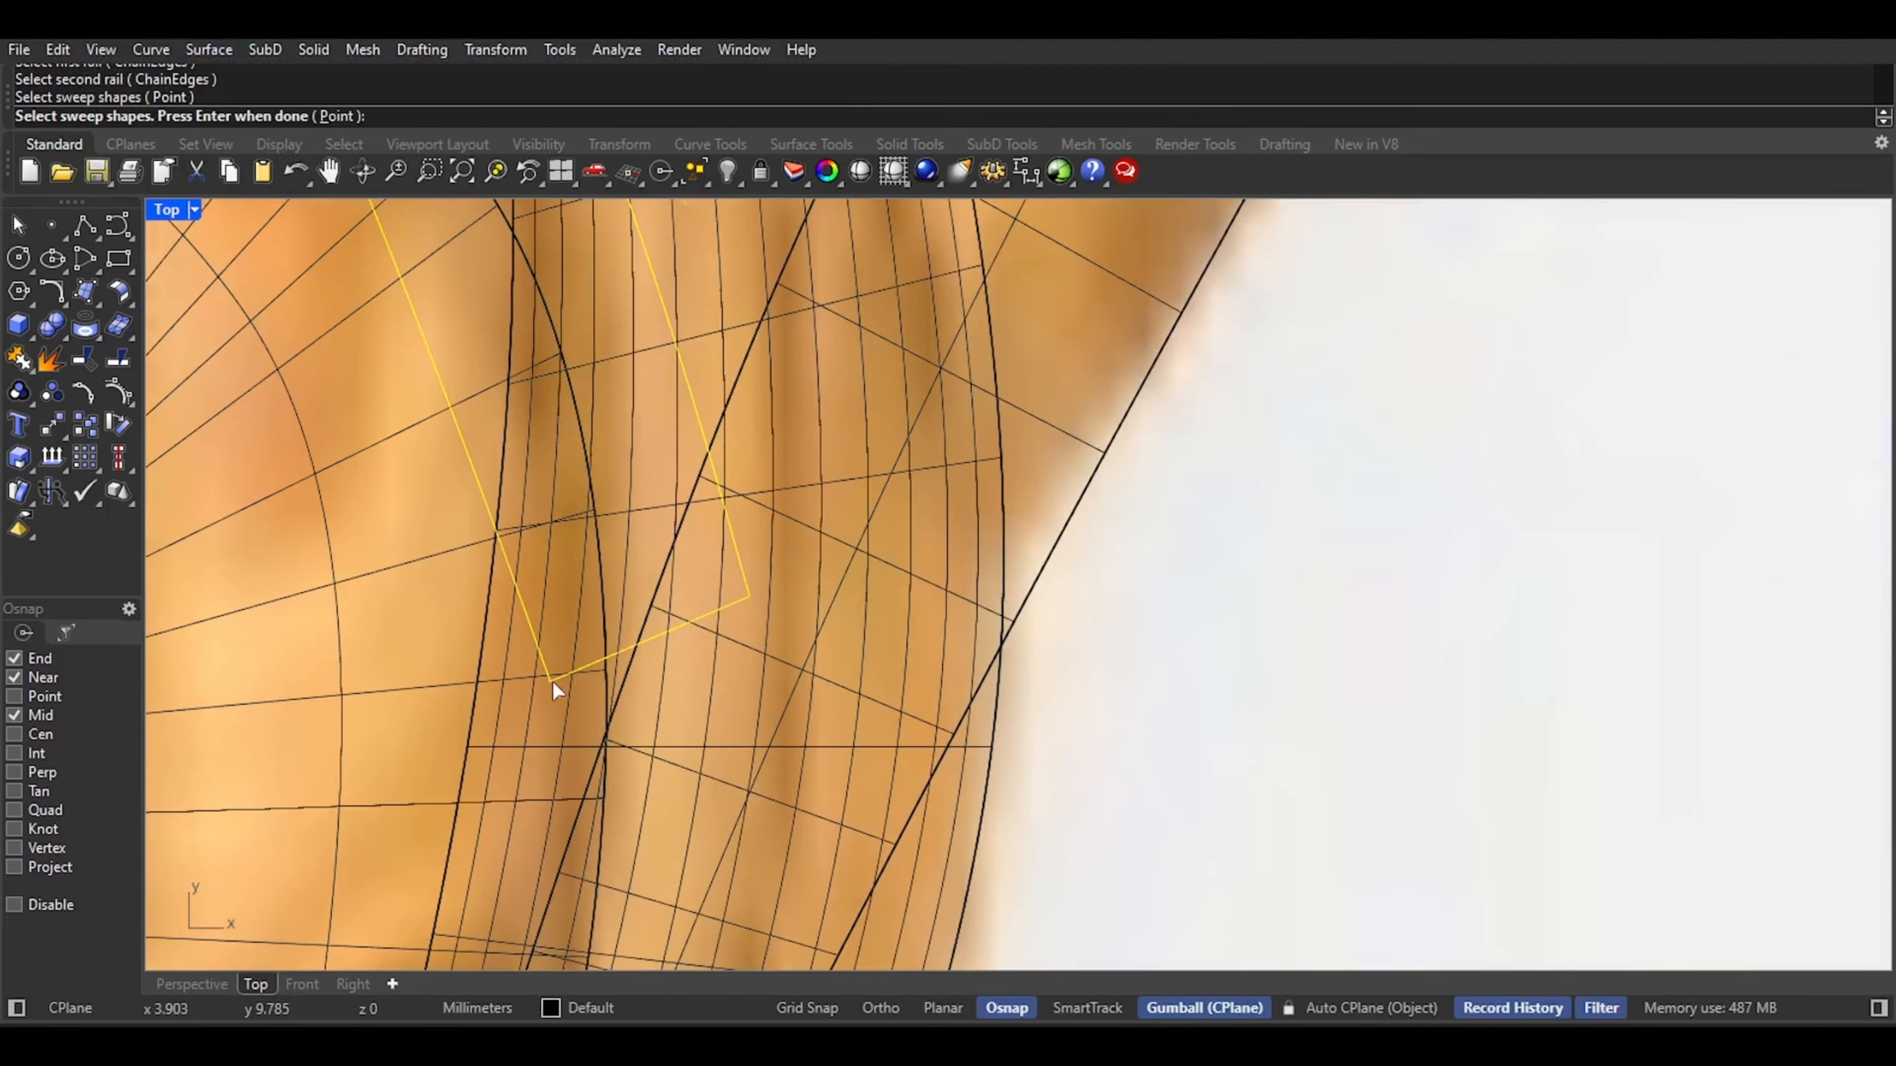
key("Return")
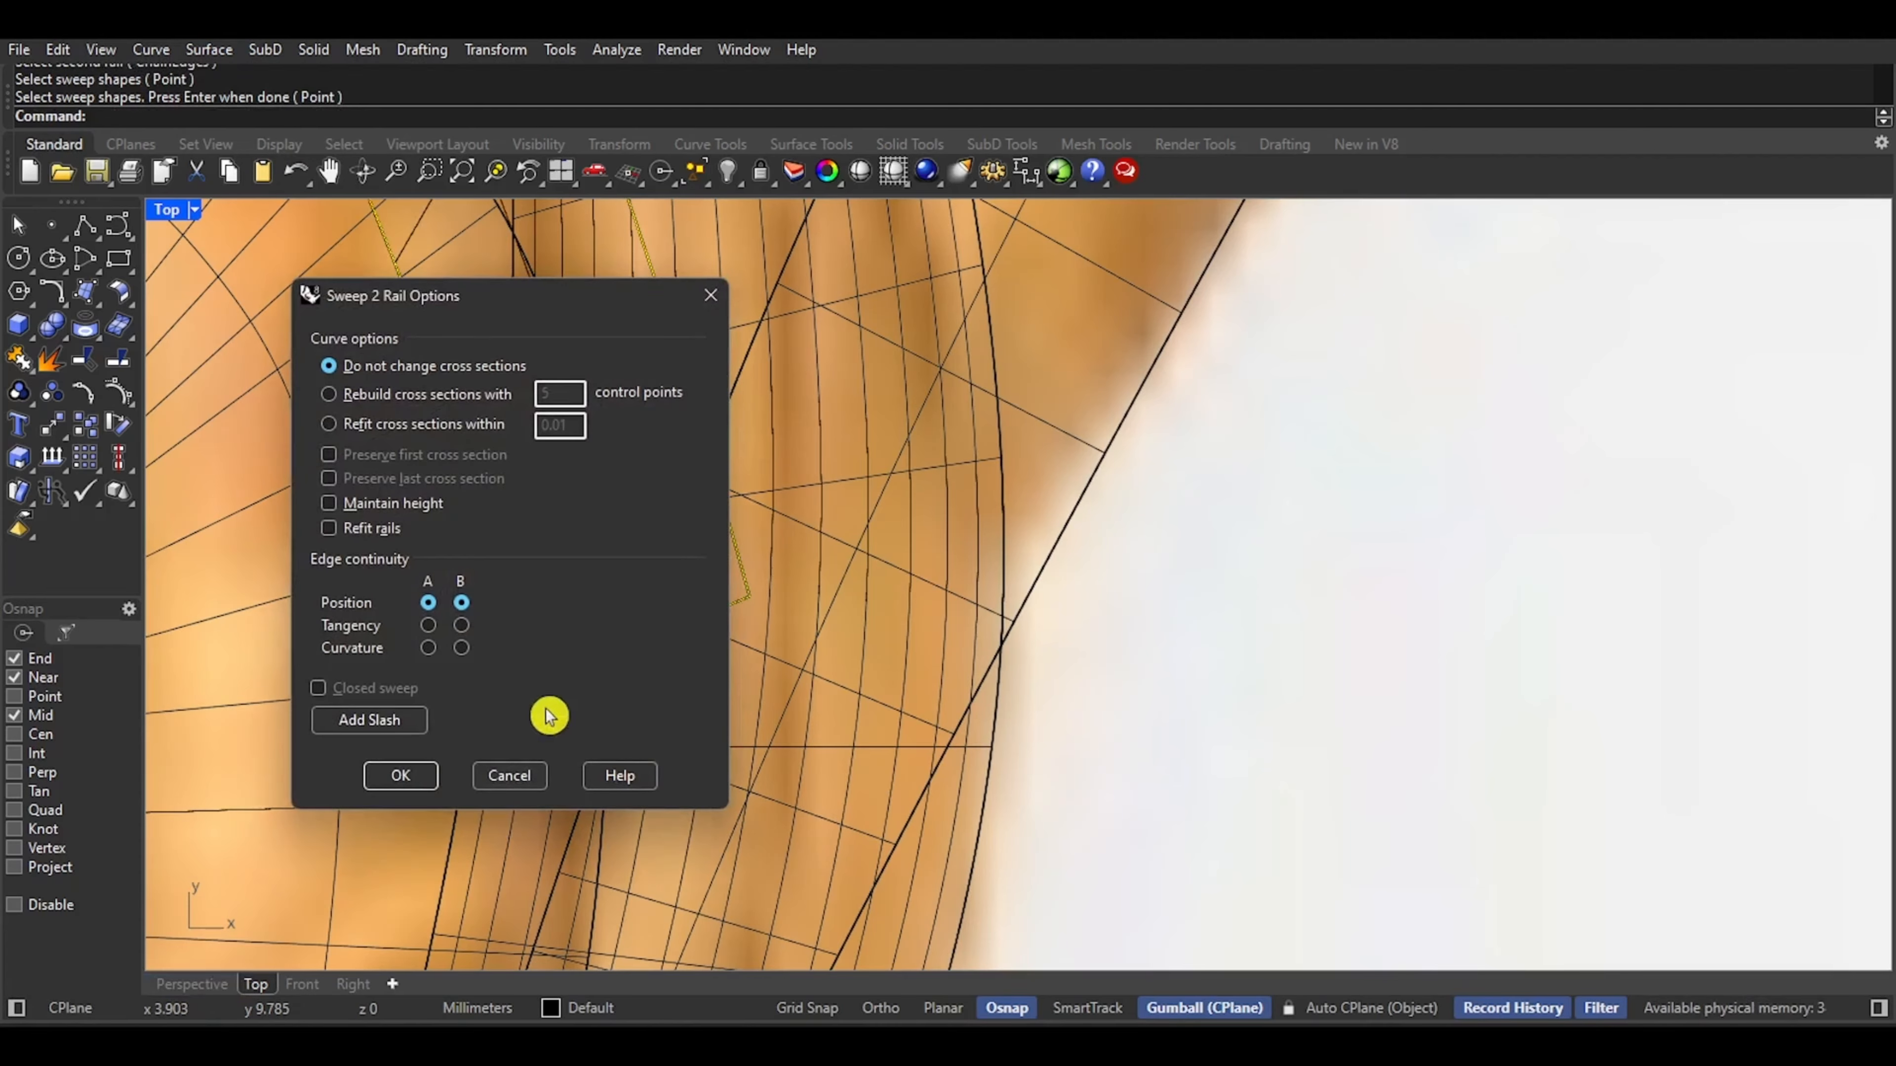
Add two slashes to the sweep, linking the curl's rails near its base where it overlaps the stem
left_click(369, 719)
scroll(549, 579, "down", 5)
scroll(663, 693, "up", 5)
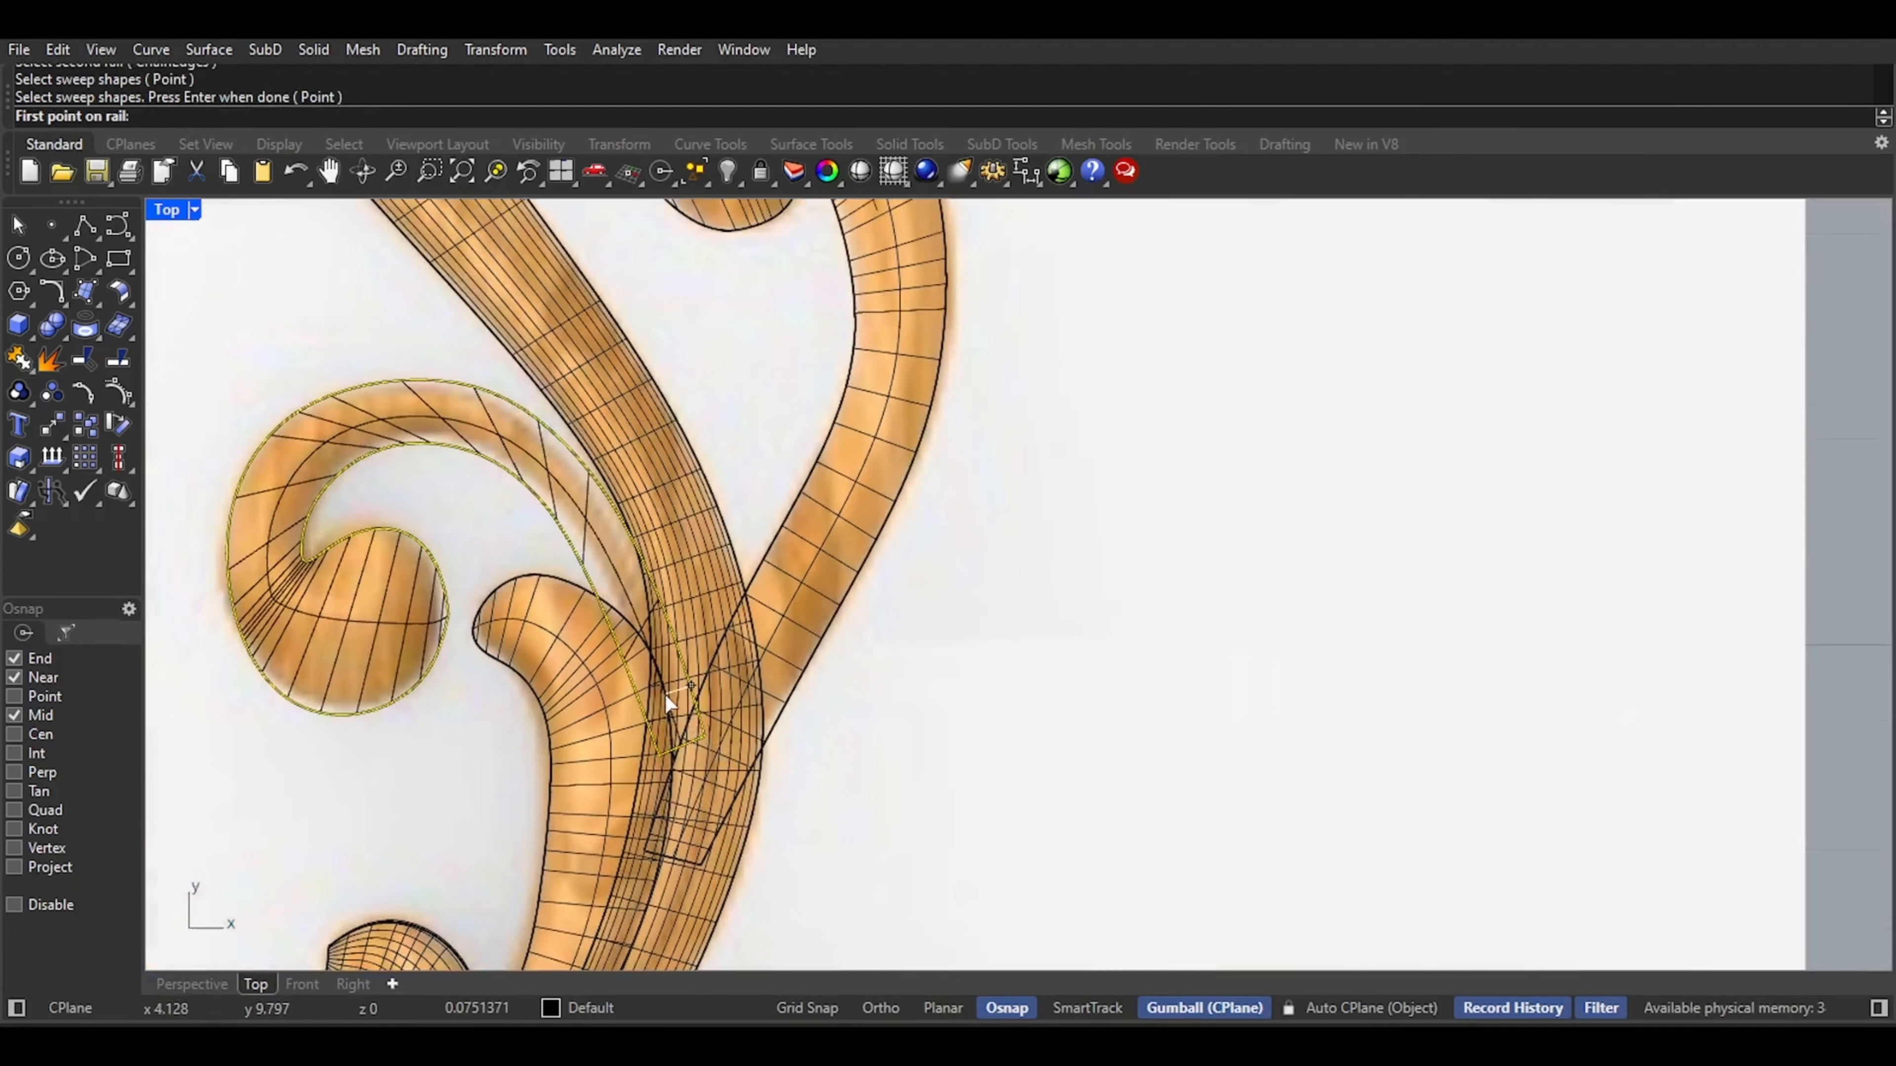
left_click(627, 703)
left_click(712, 672)
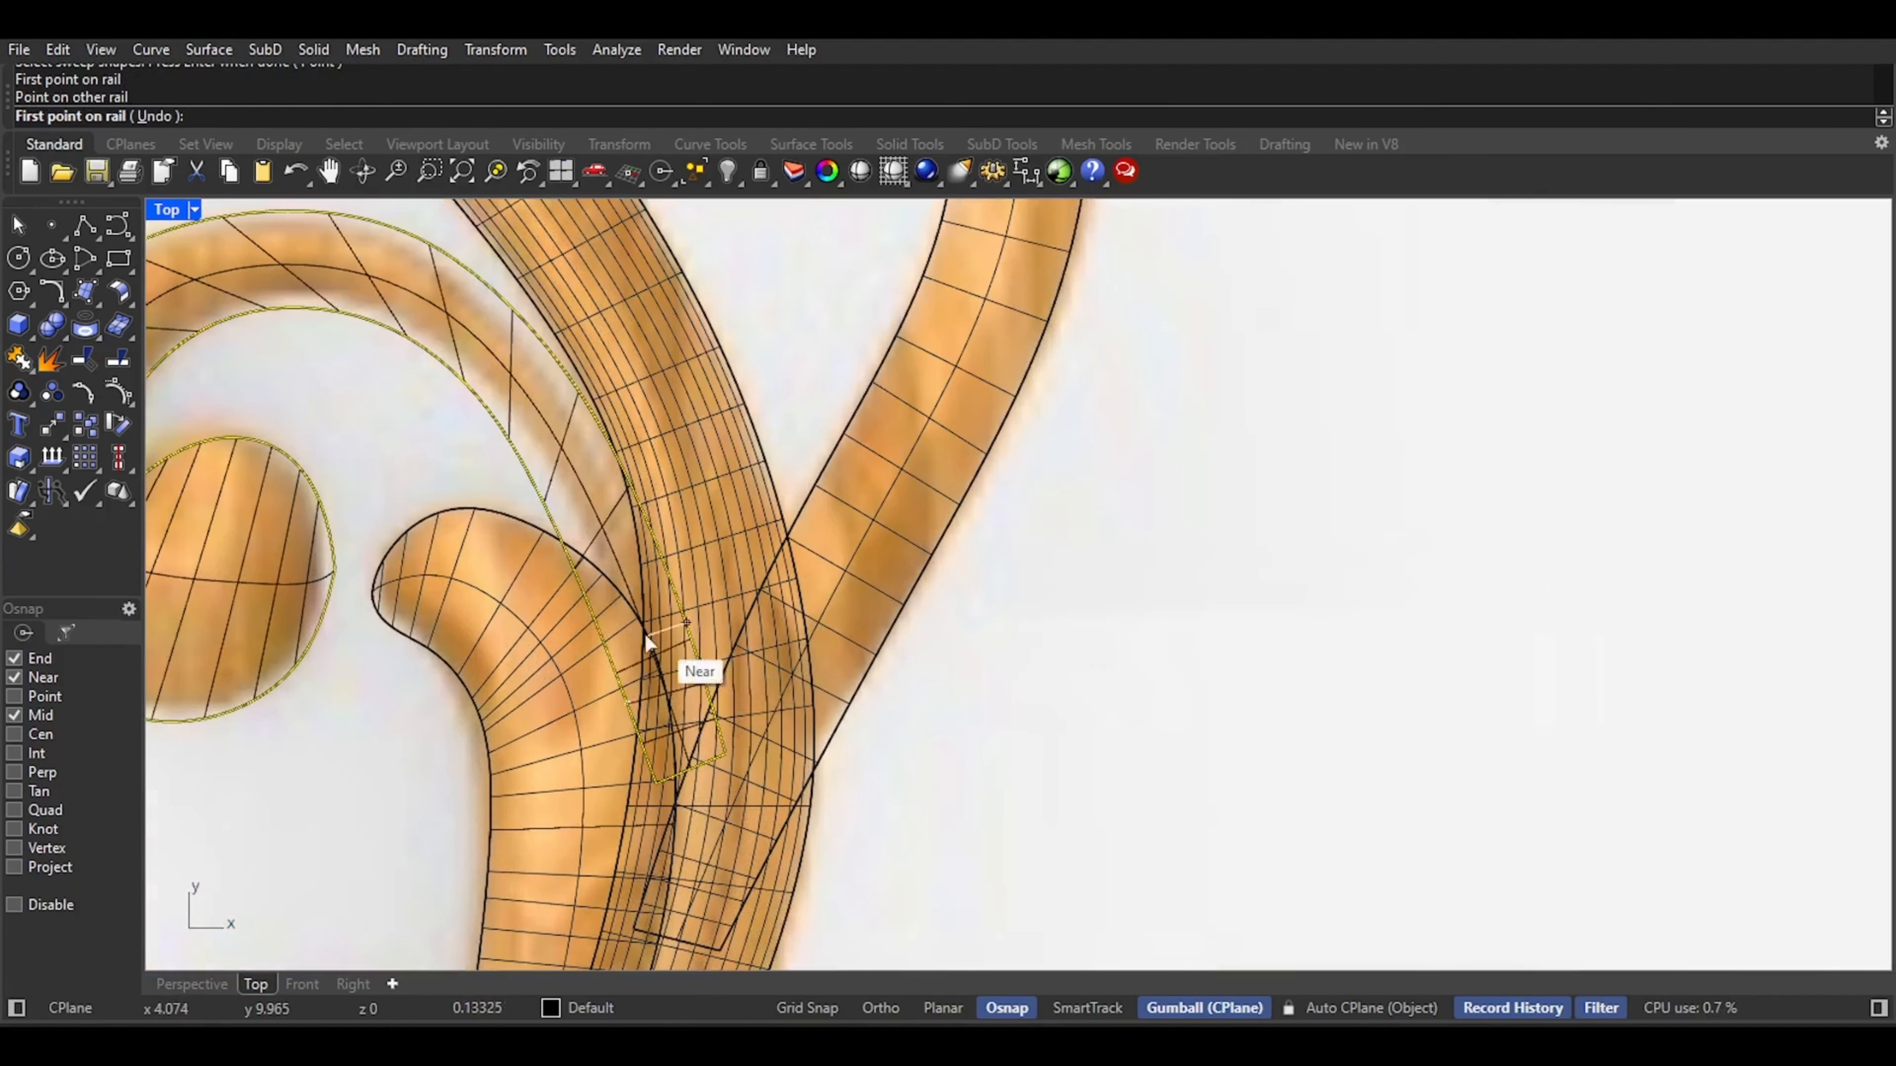
scroll(644, 633, "up", 3)
left_click(573, 640)
left_click(668, 600)
Add two more slashes across the lower arm of the curl, roughly perpendicular to both rails
right_click_drag(601, 510, 651, 669)
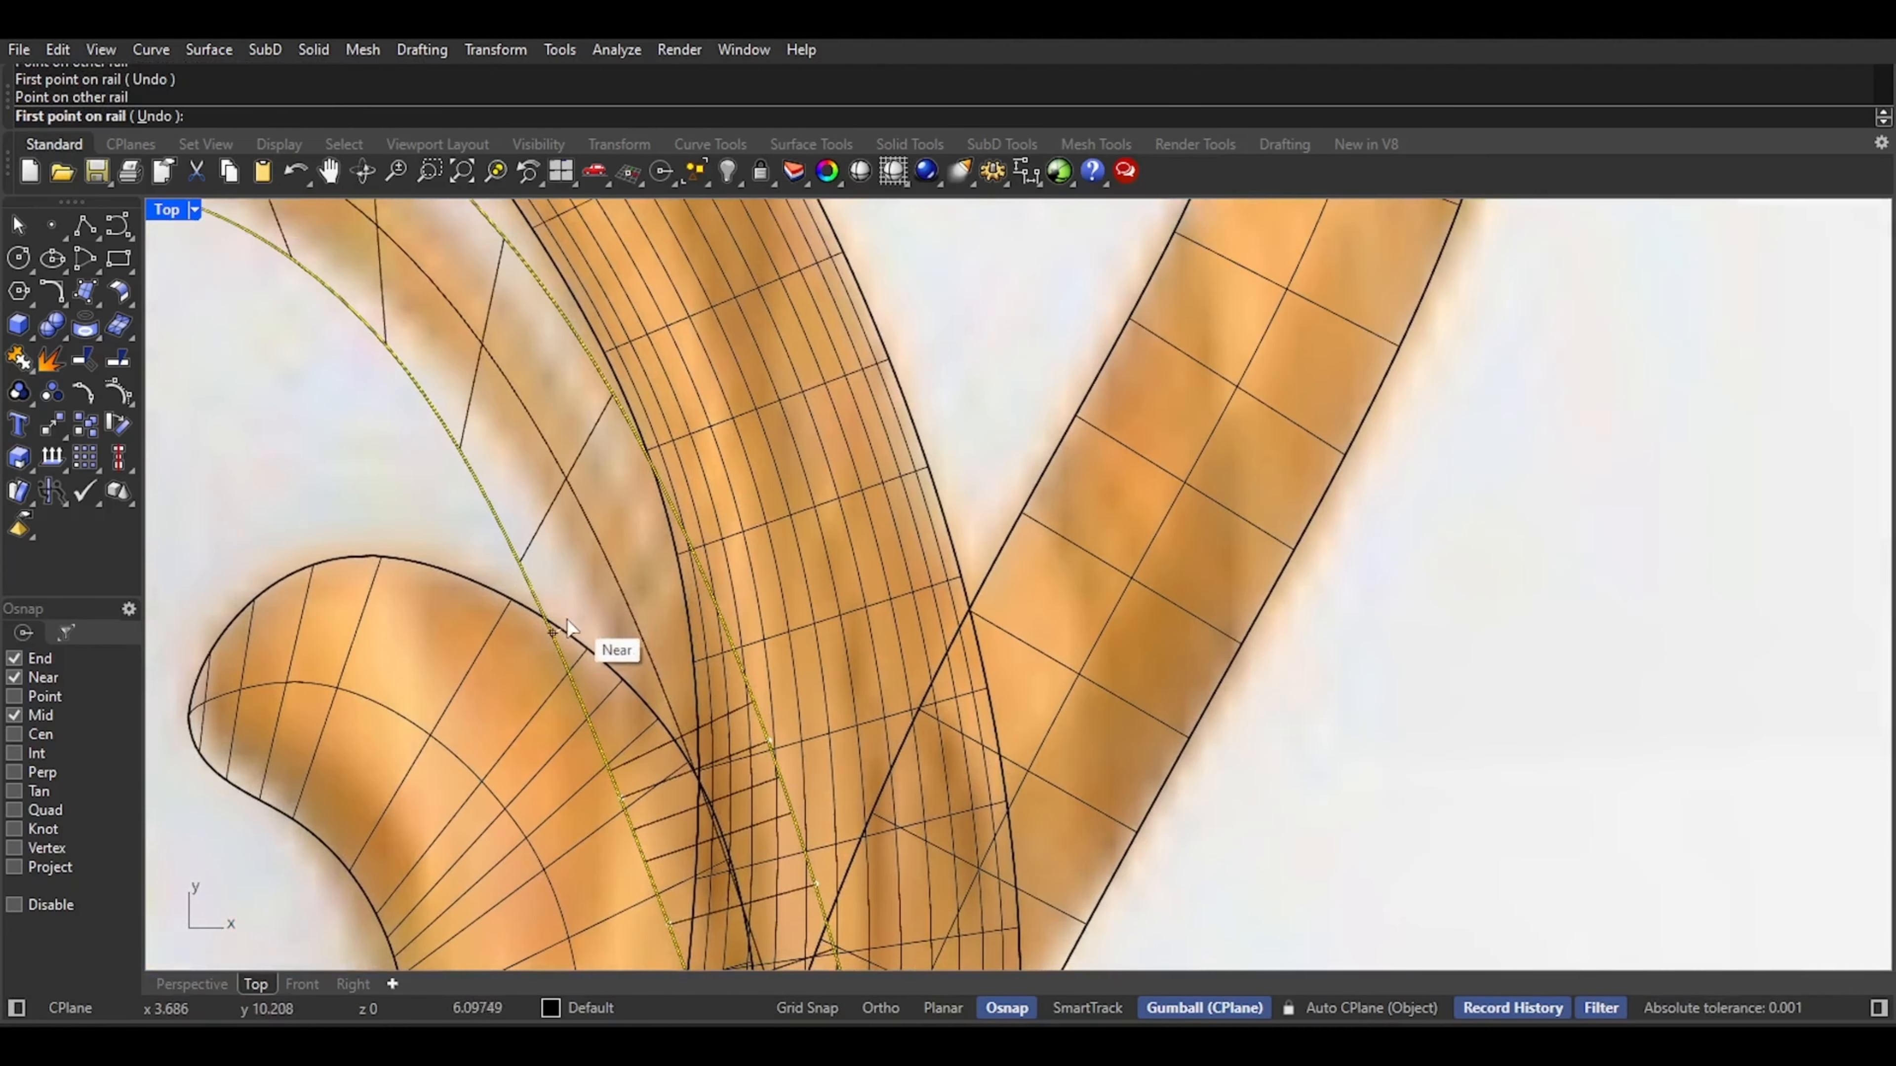
left_click(556, 626)
left_click(686, 569)
right_click_drag(449, 389, 575, 572)
left_click(574, 573)
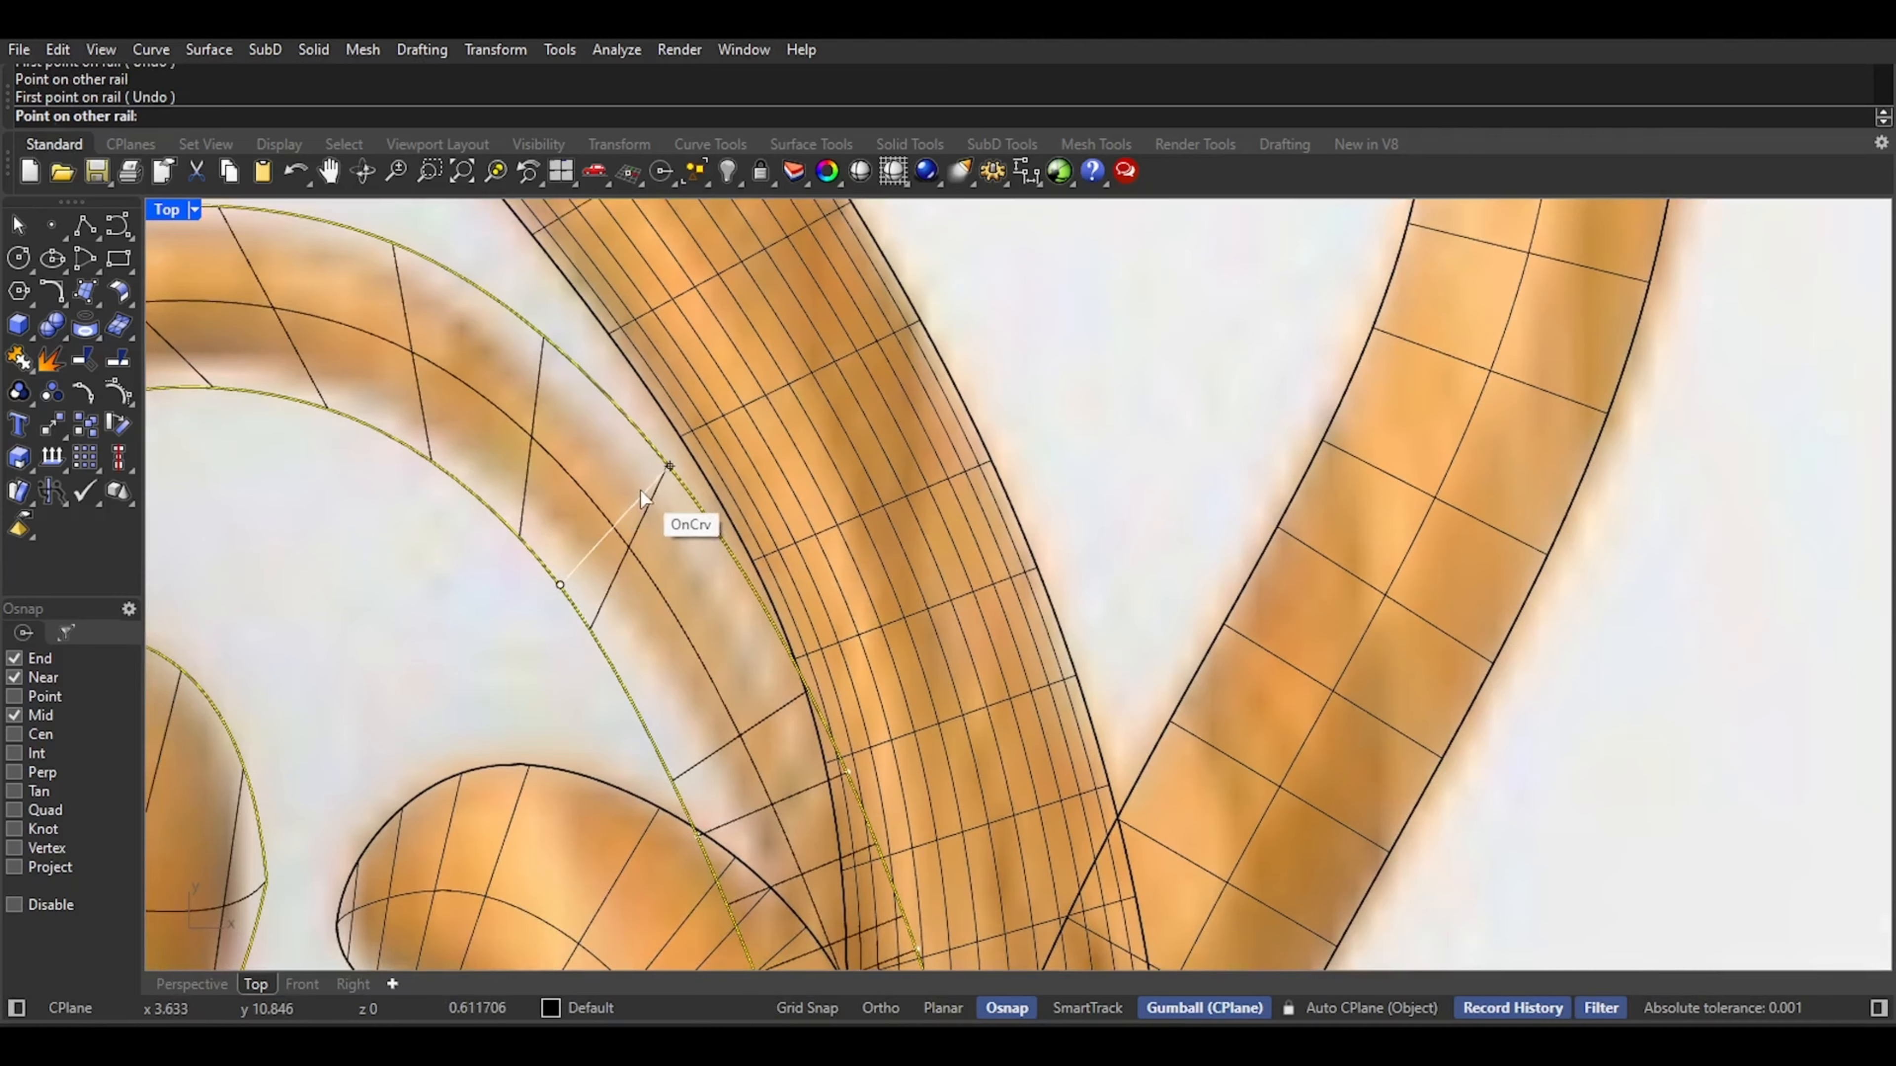
left_click(639, 489)
Add slashes across the curl's upper arch and outer bend to align the sweep's cross sections with the arm
scroll(626, 514, "down", 6)
right_click_drag(447, 457, 532, 536)
left_click(531, 536)
left_click(531, 482)
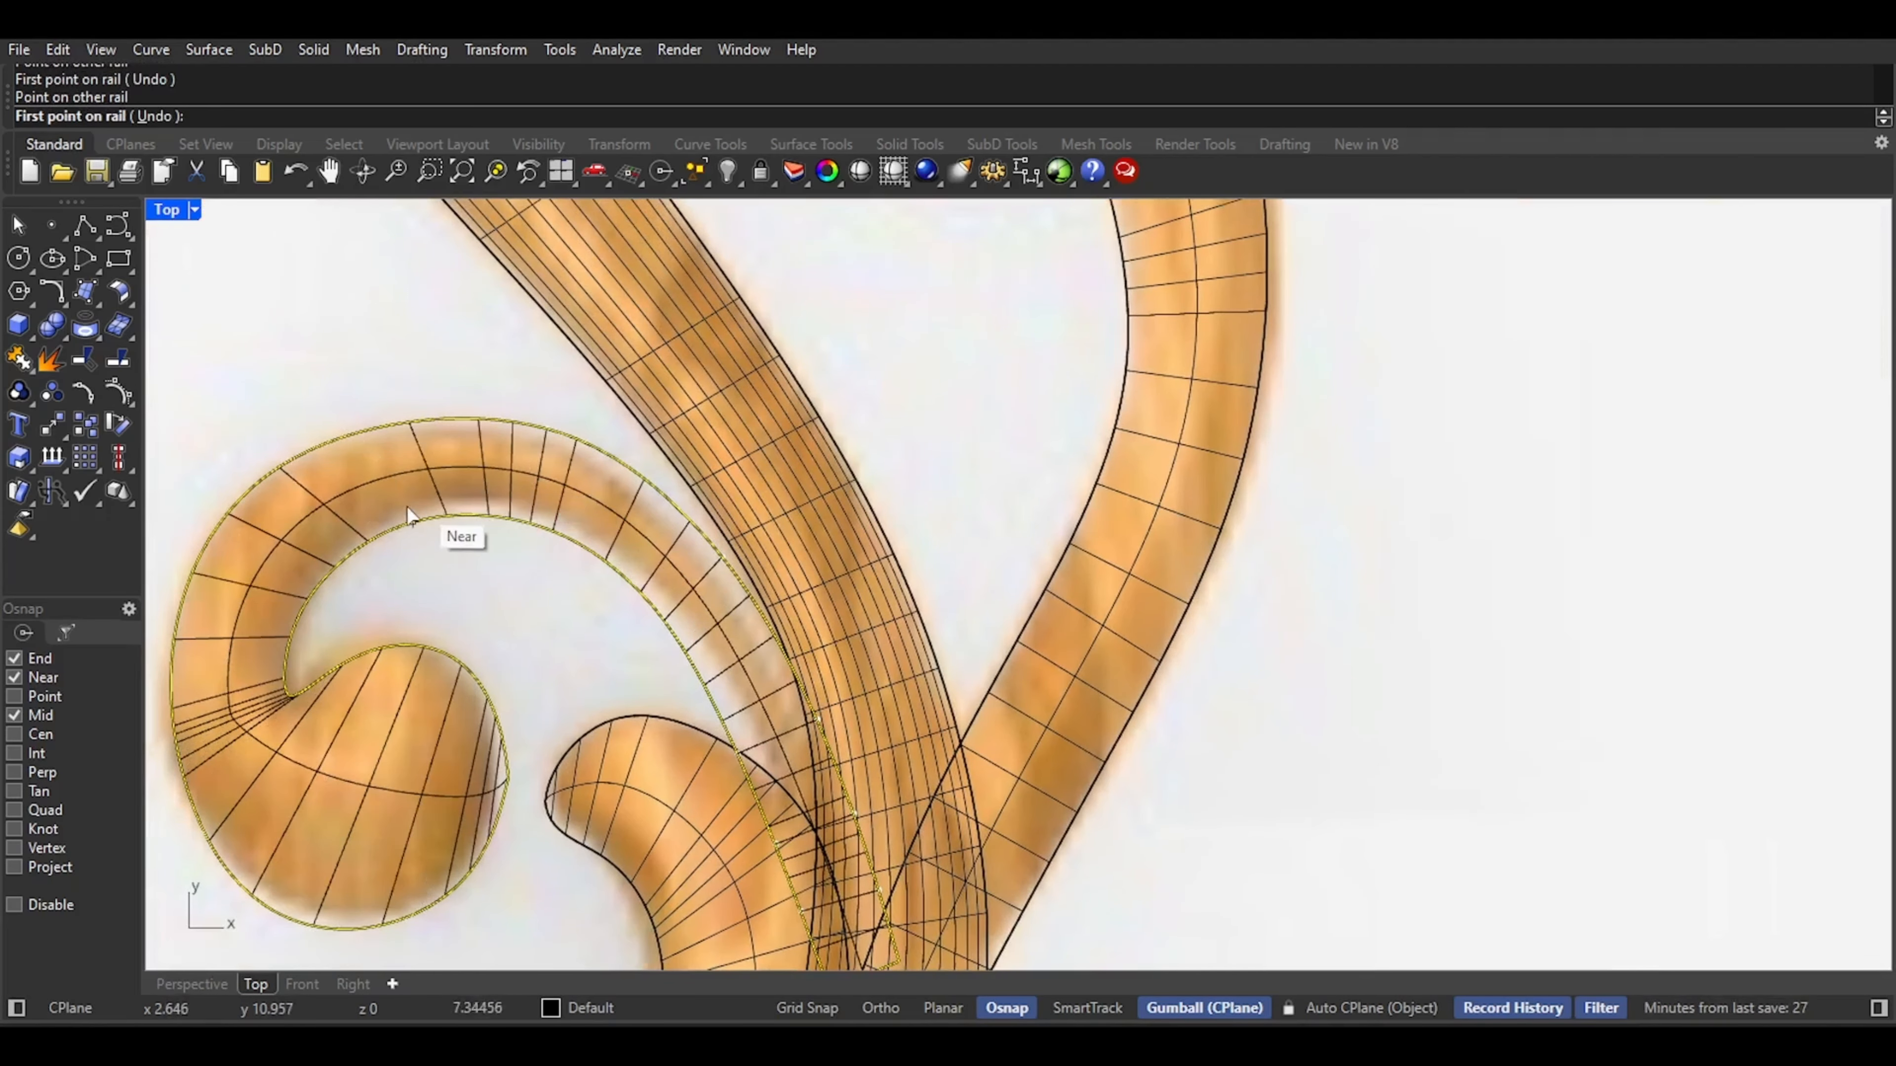
left_click(401, 513)
left_click(386, 468)
right_click_drag(279, 518, 411, 544)
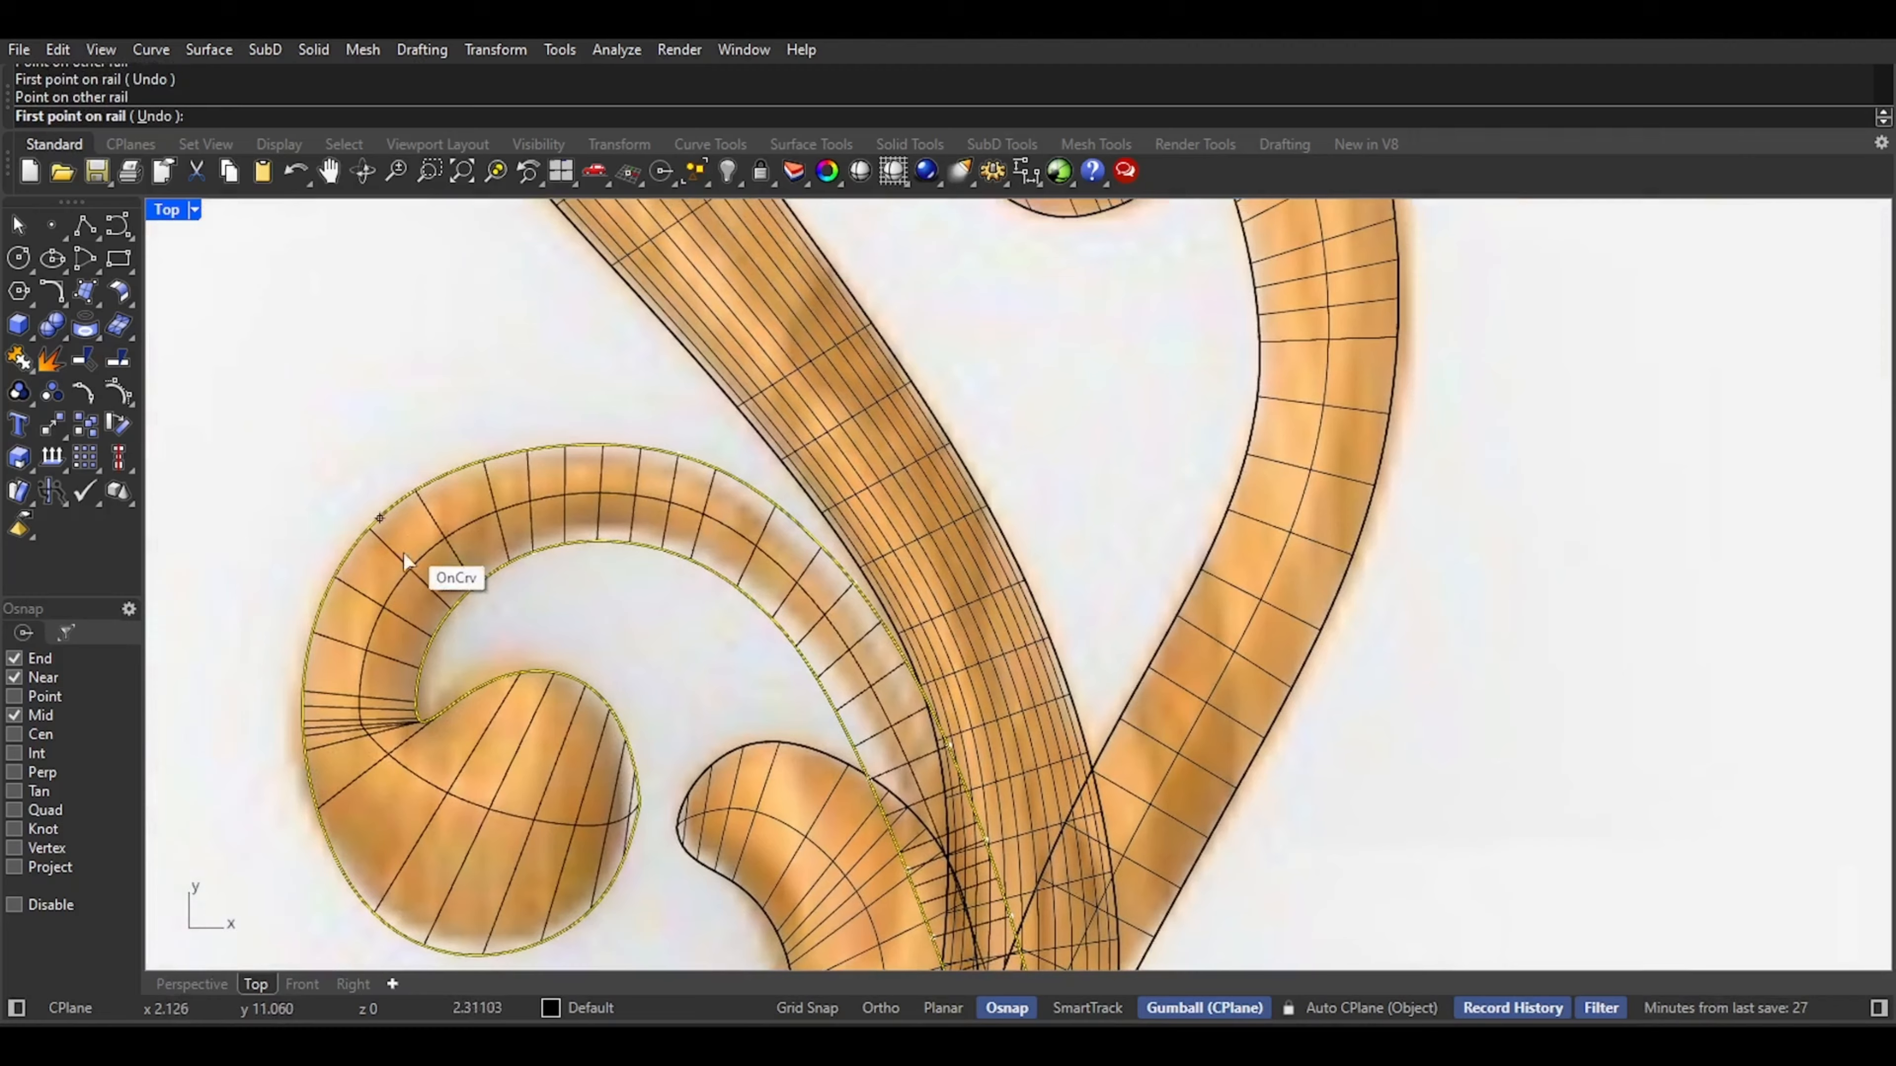
left_click(449, 612)
scroll(380, 553, "up", 4)
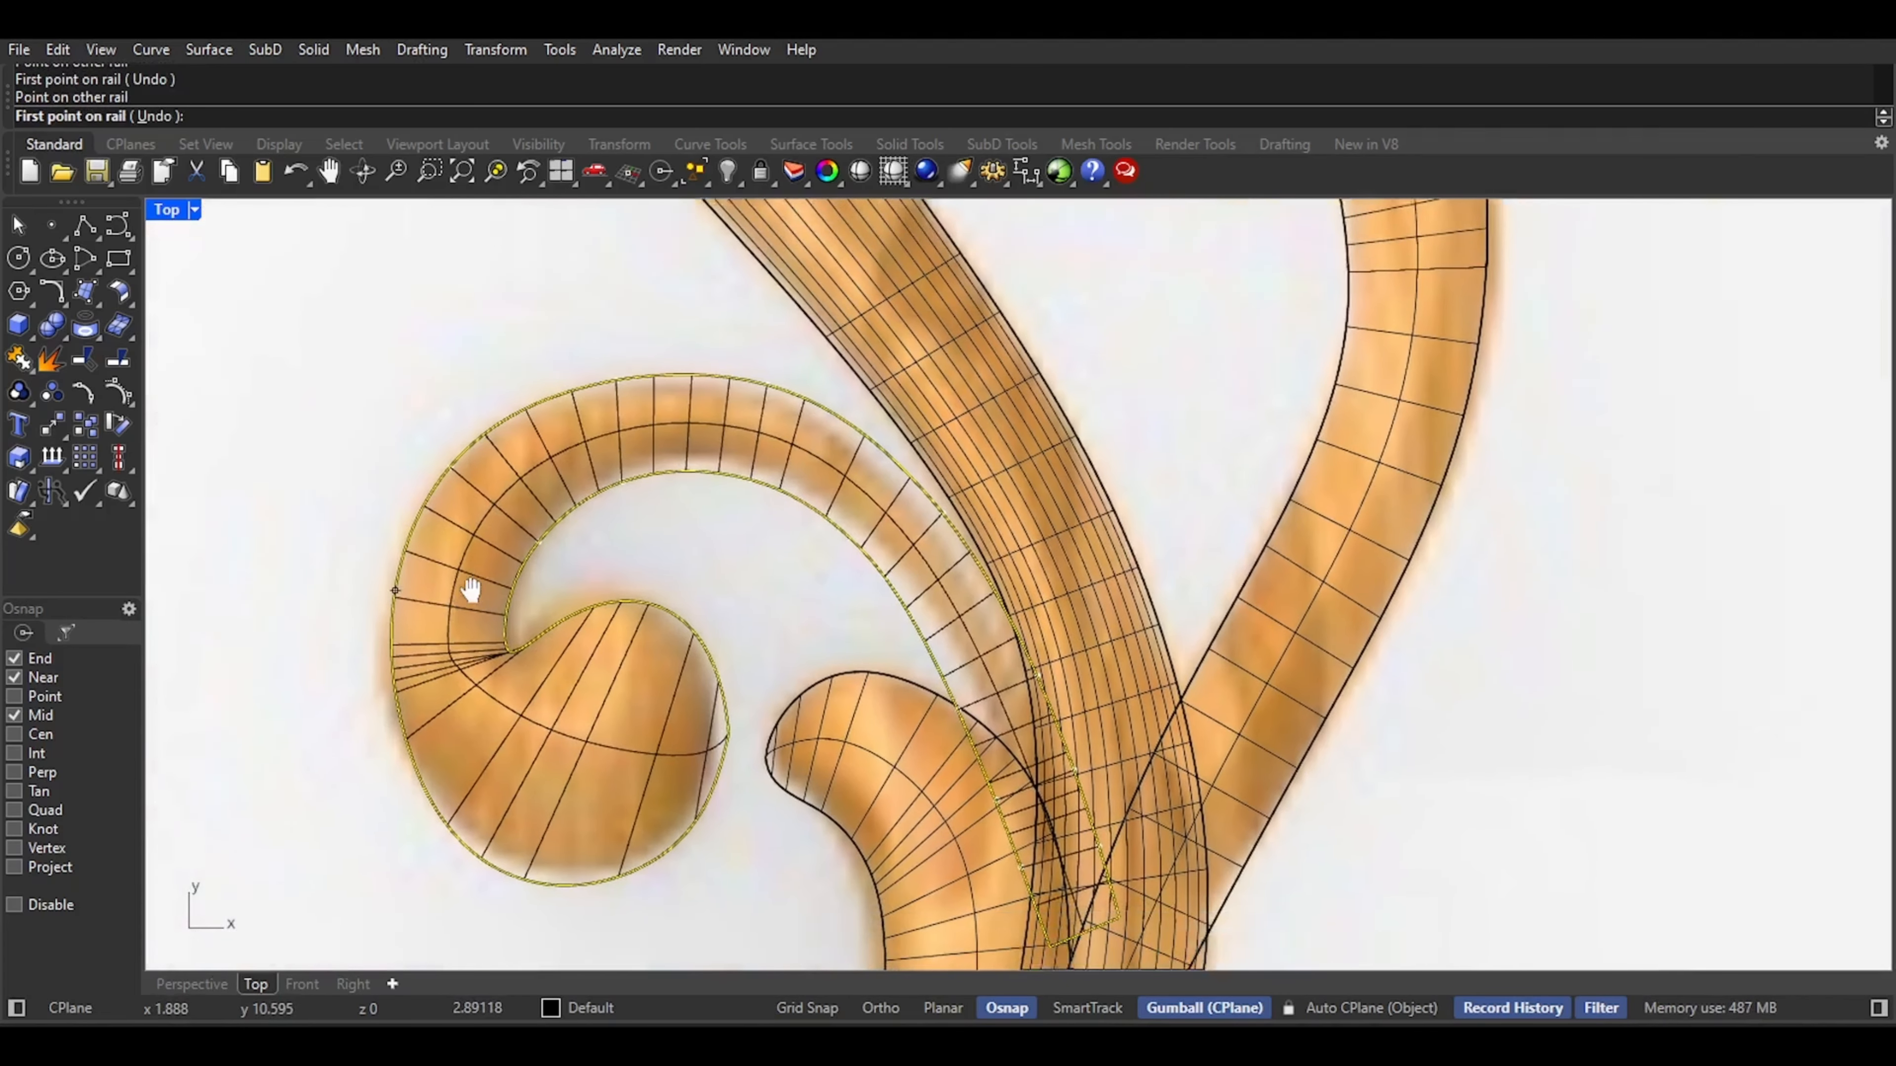
Add slashes fanning from the curl's sharp inner notch to its outer rail, plus one at the start of the bulb
left_click(363, 668)
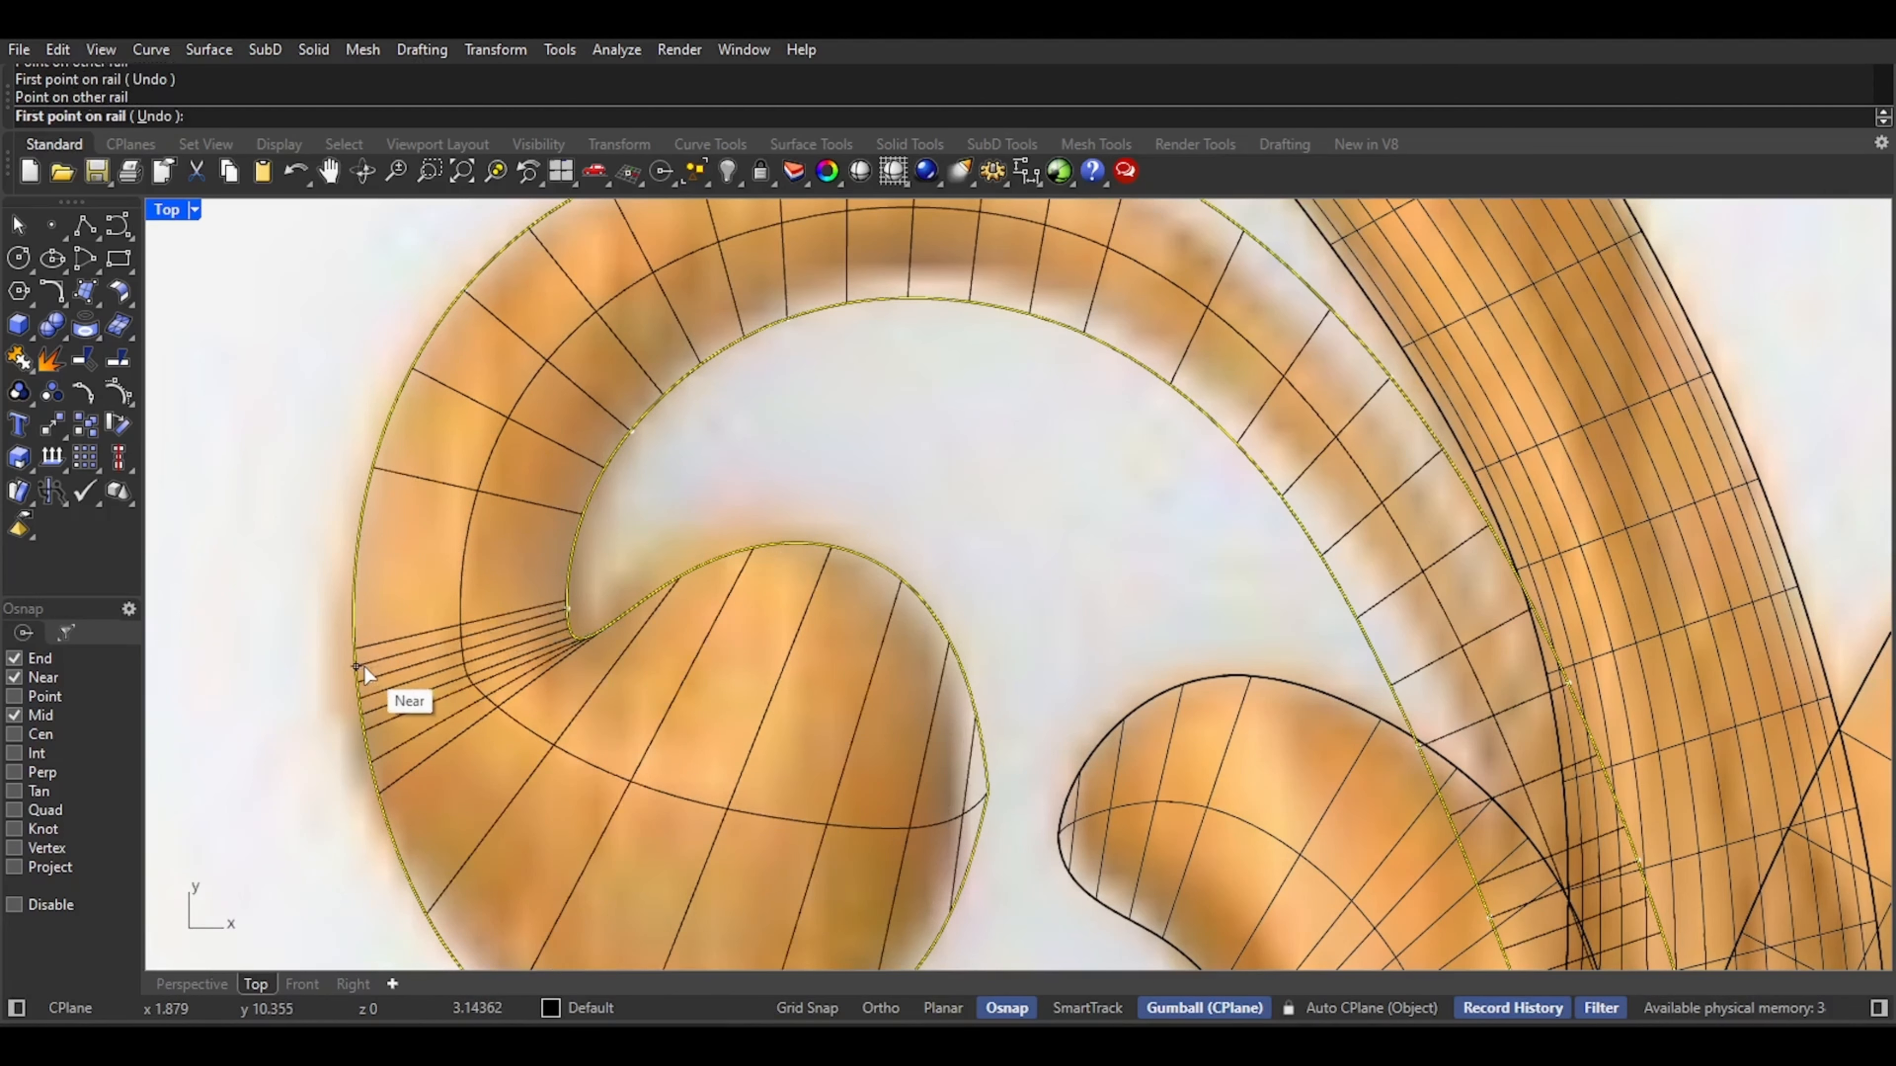
left_click(578, 641)
left_click(328, 796)
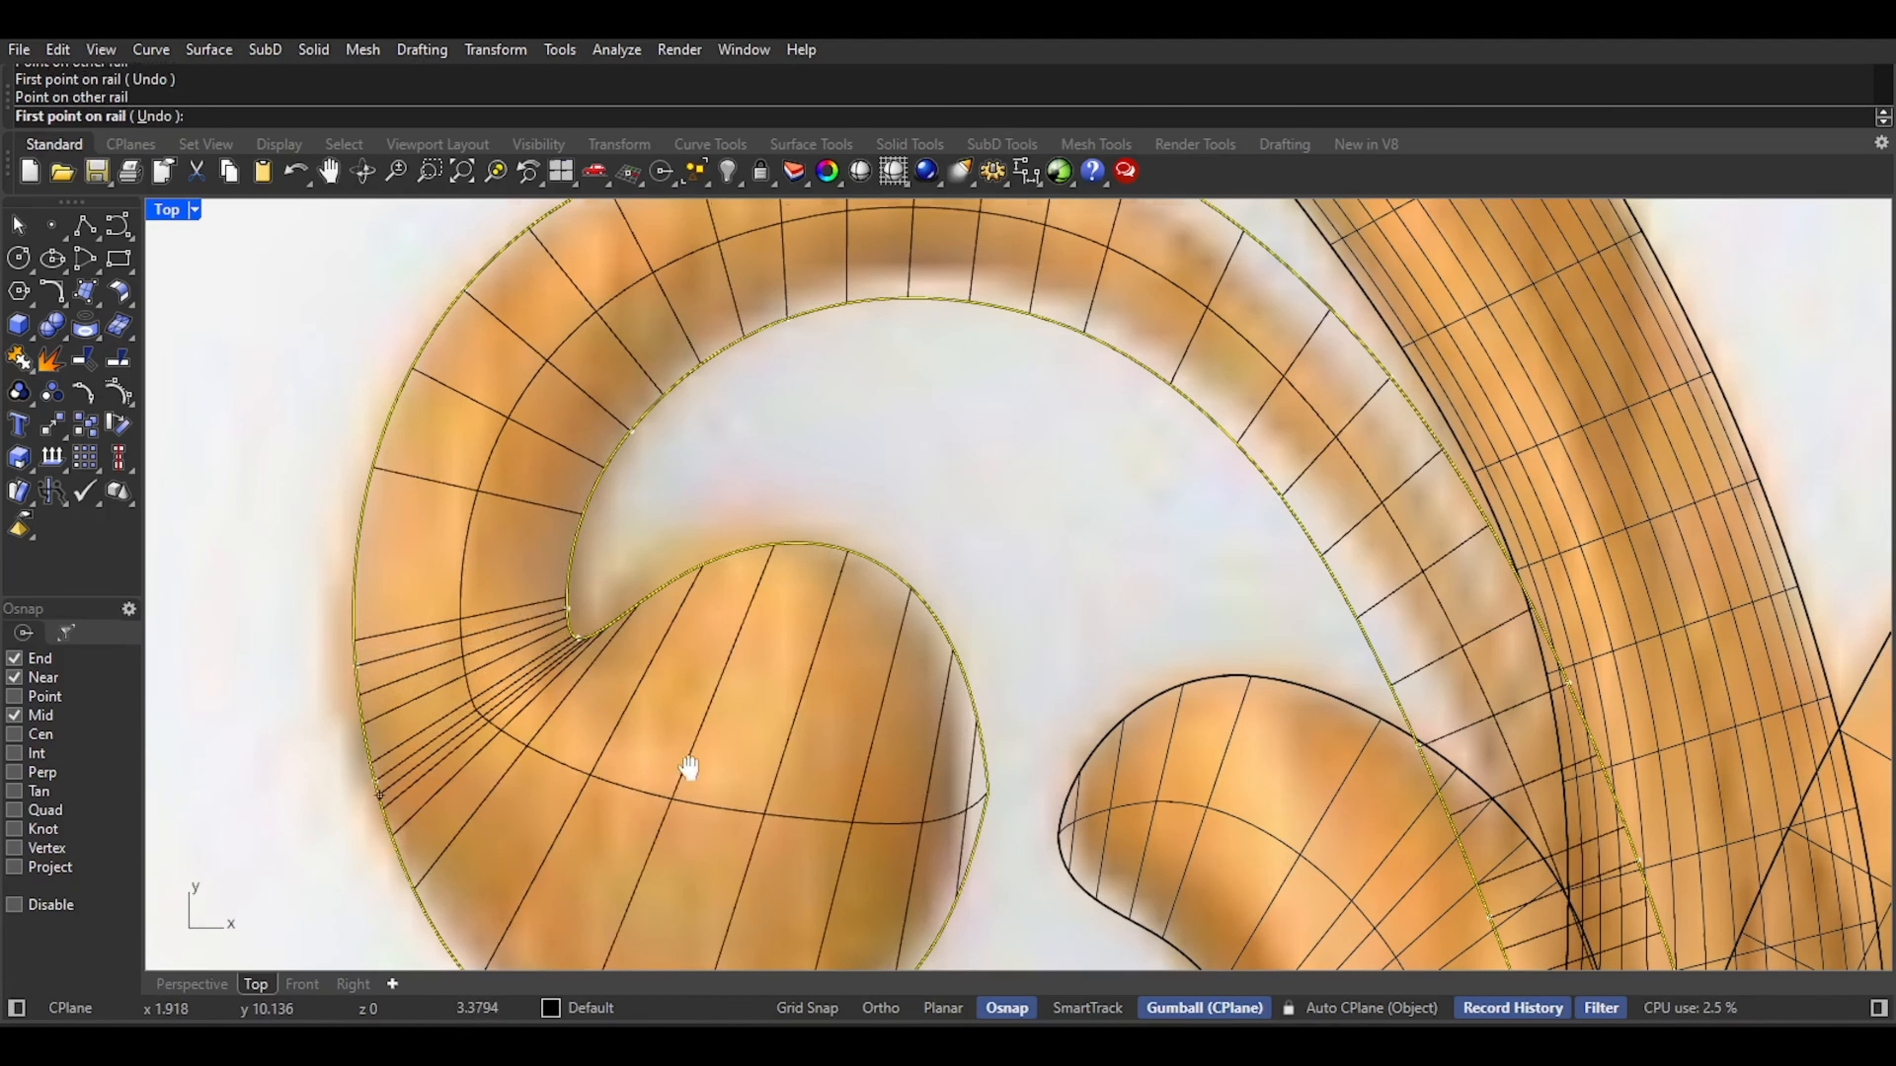
right_click_drag(680, 770, 684, 645)
left_click(650, 508)
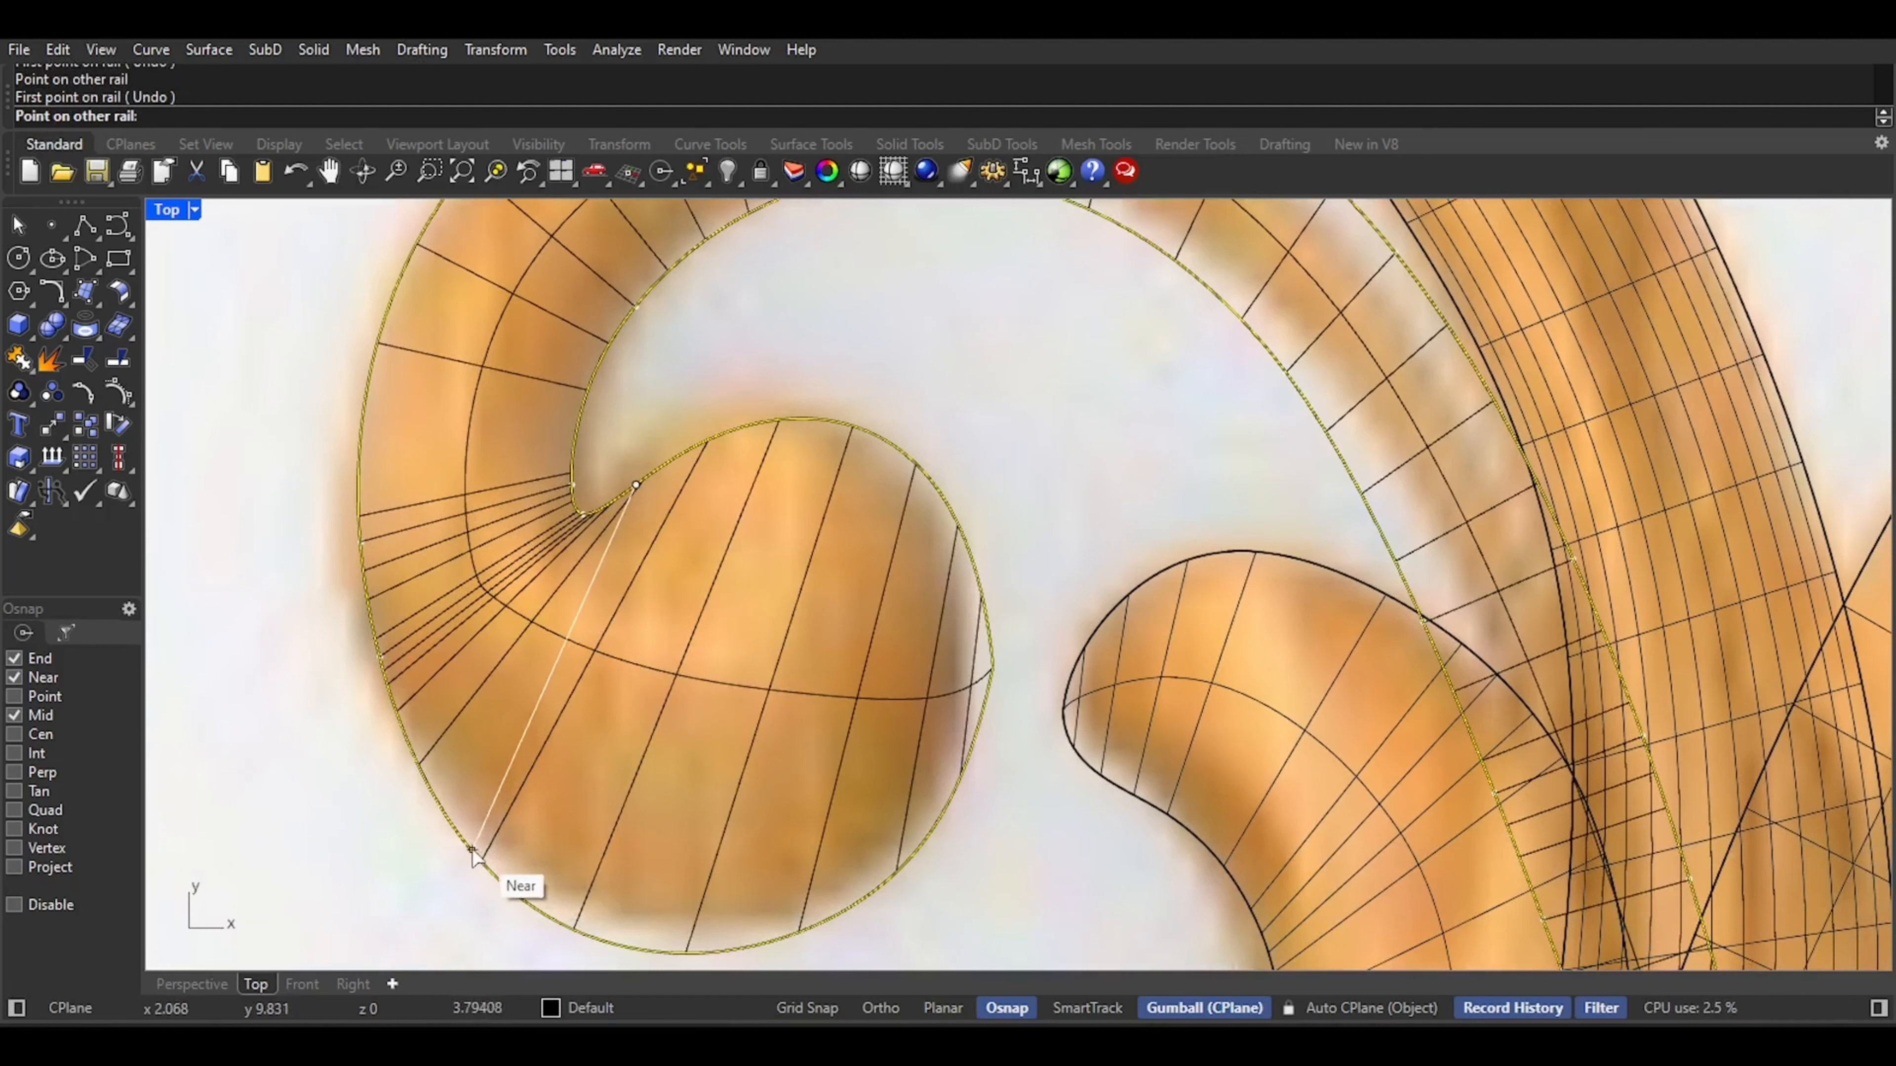
left_click(489, 868)
Add two slashes across the curl's round bulb between its upper and lower edges and switch to the perspective view
left_click(760, 472)
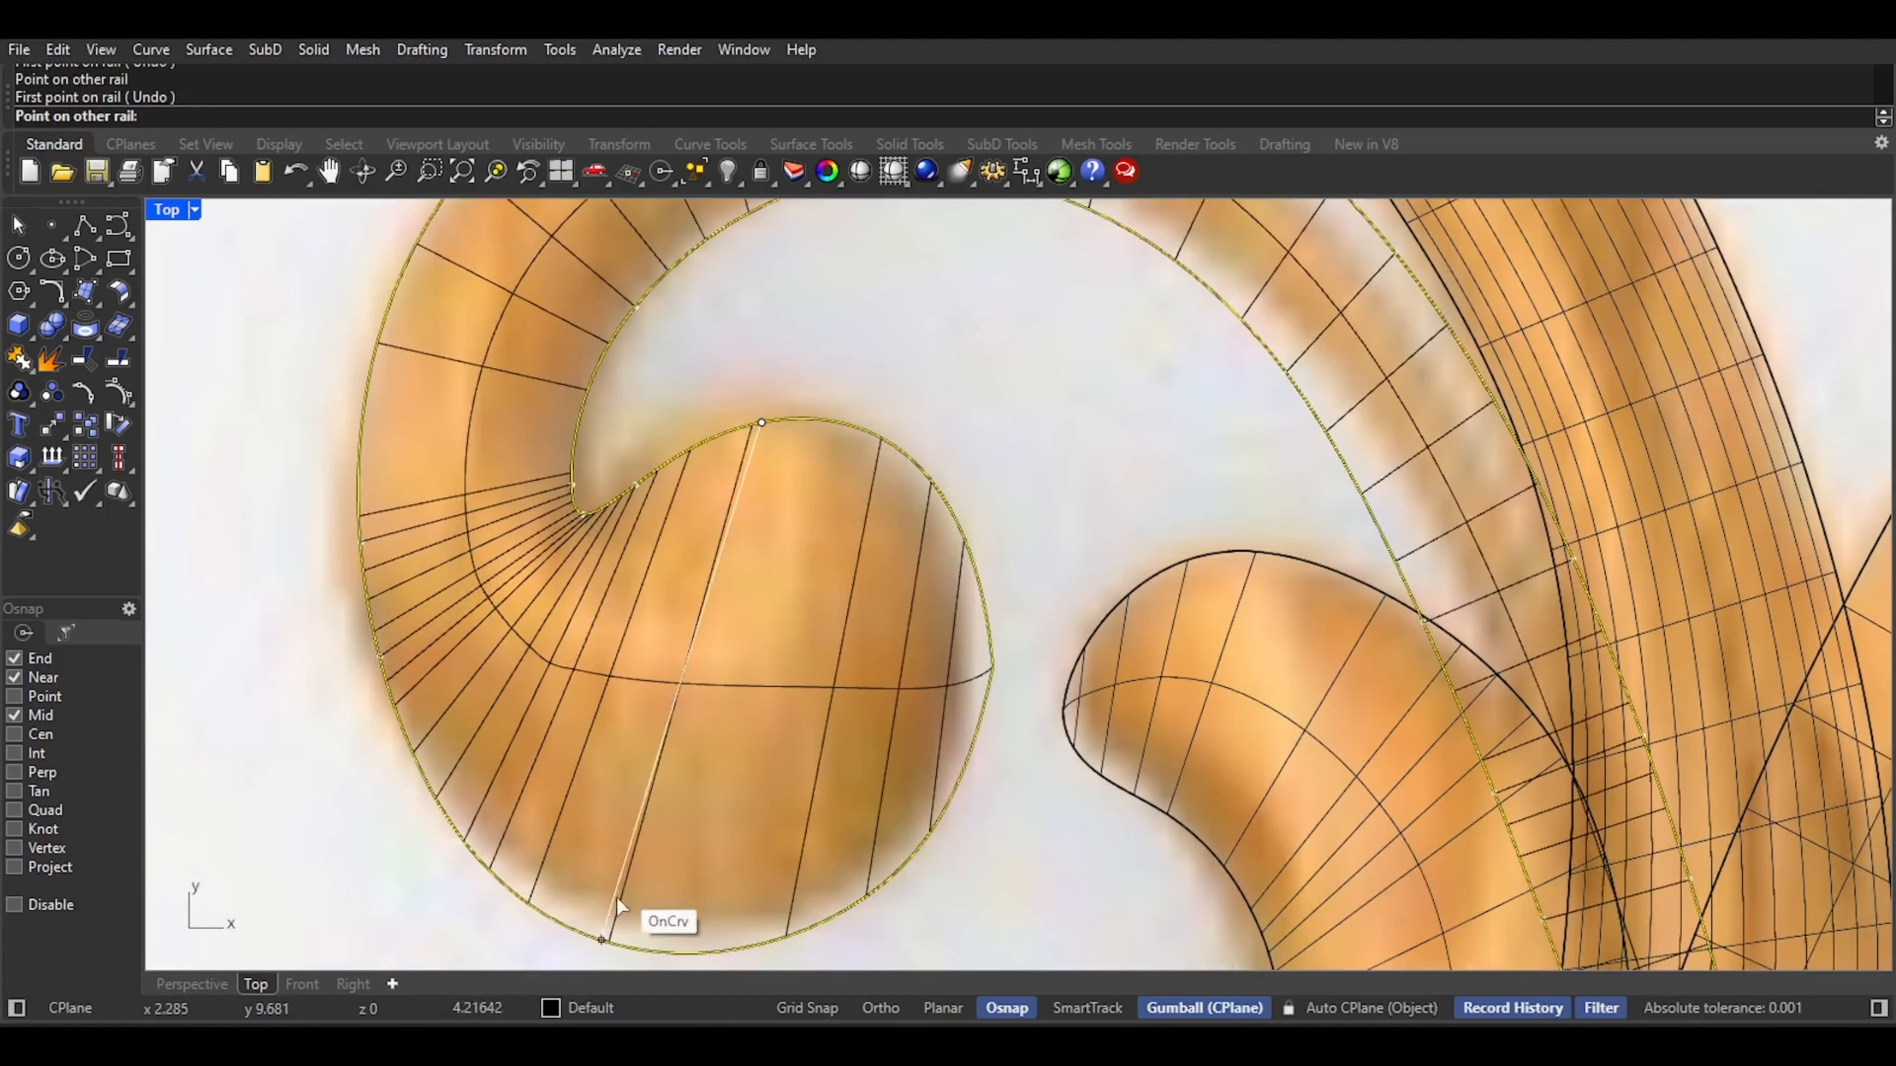
left_click(607, 939)
left_click(878, 472)
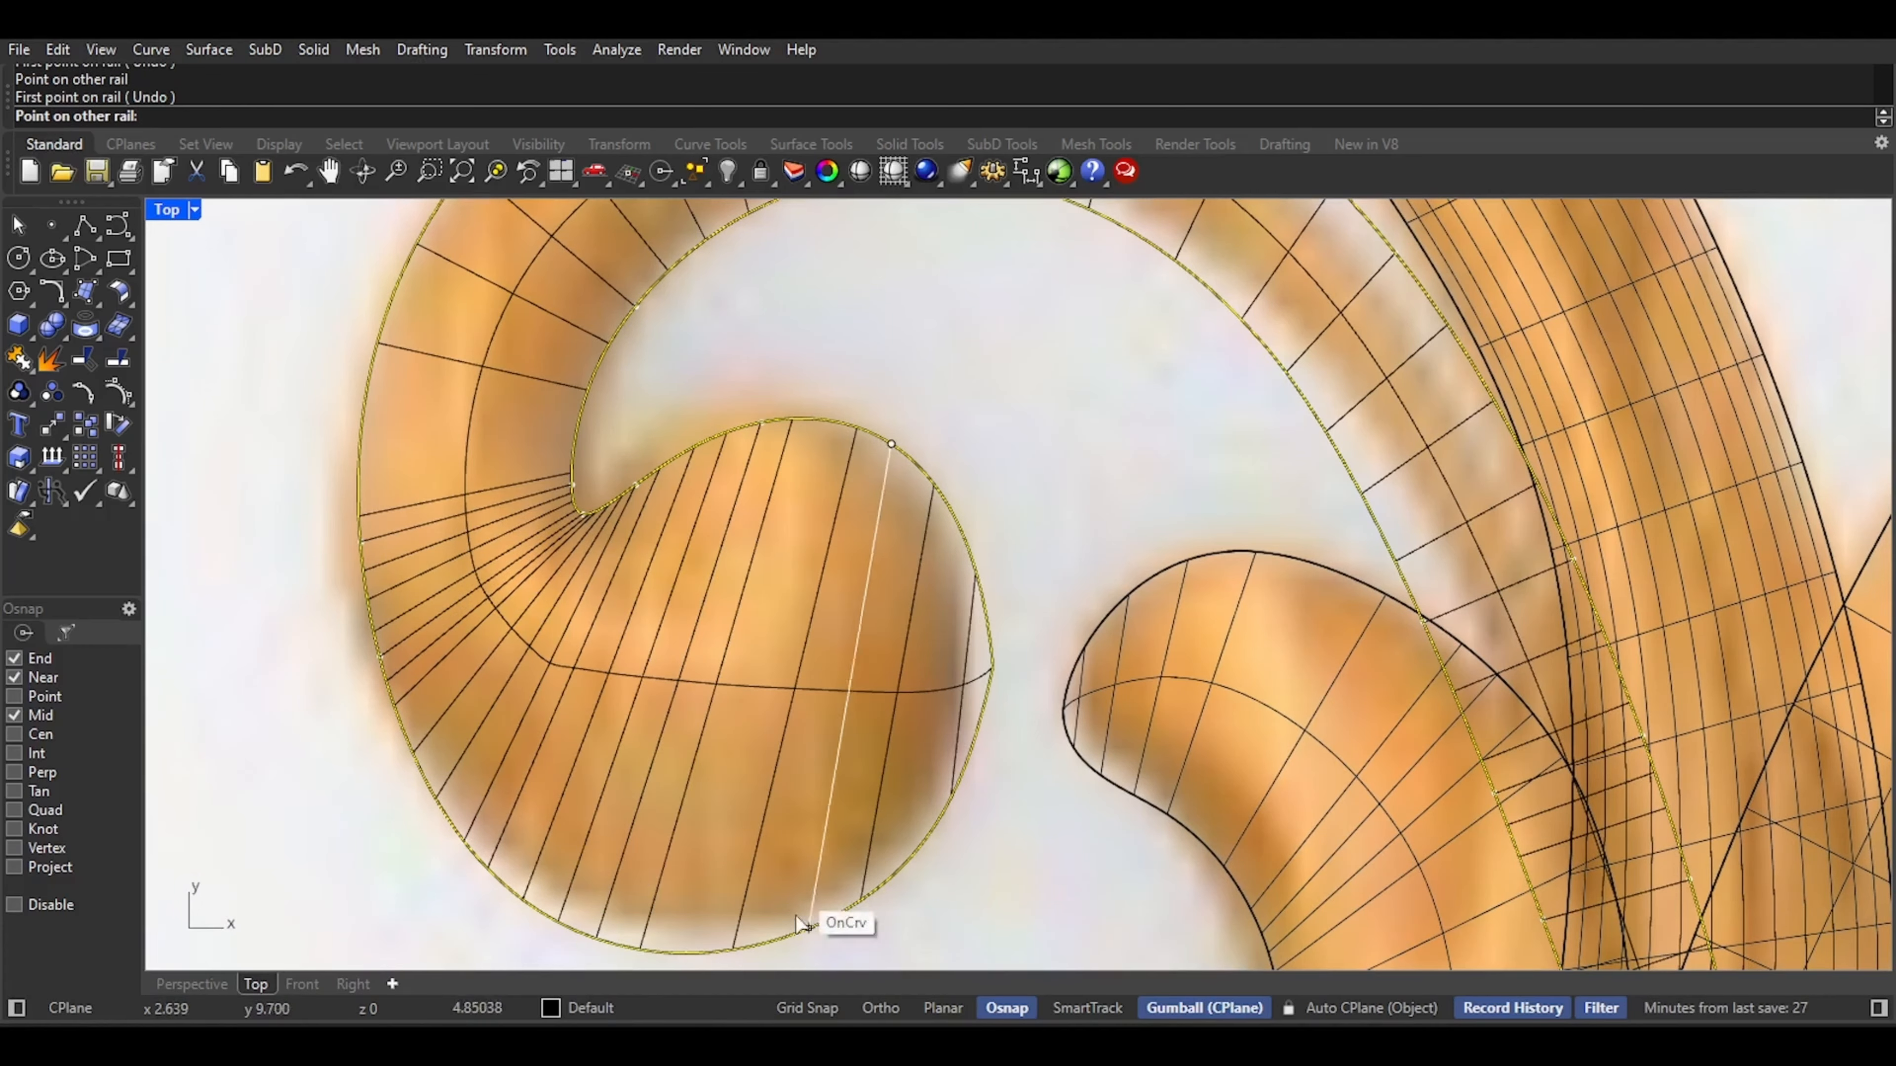
left_click(787, 933)
left_click(206, 986)
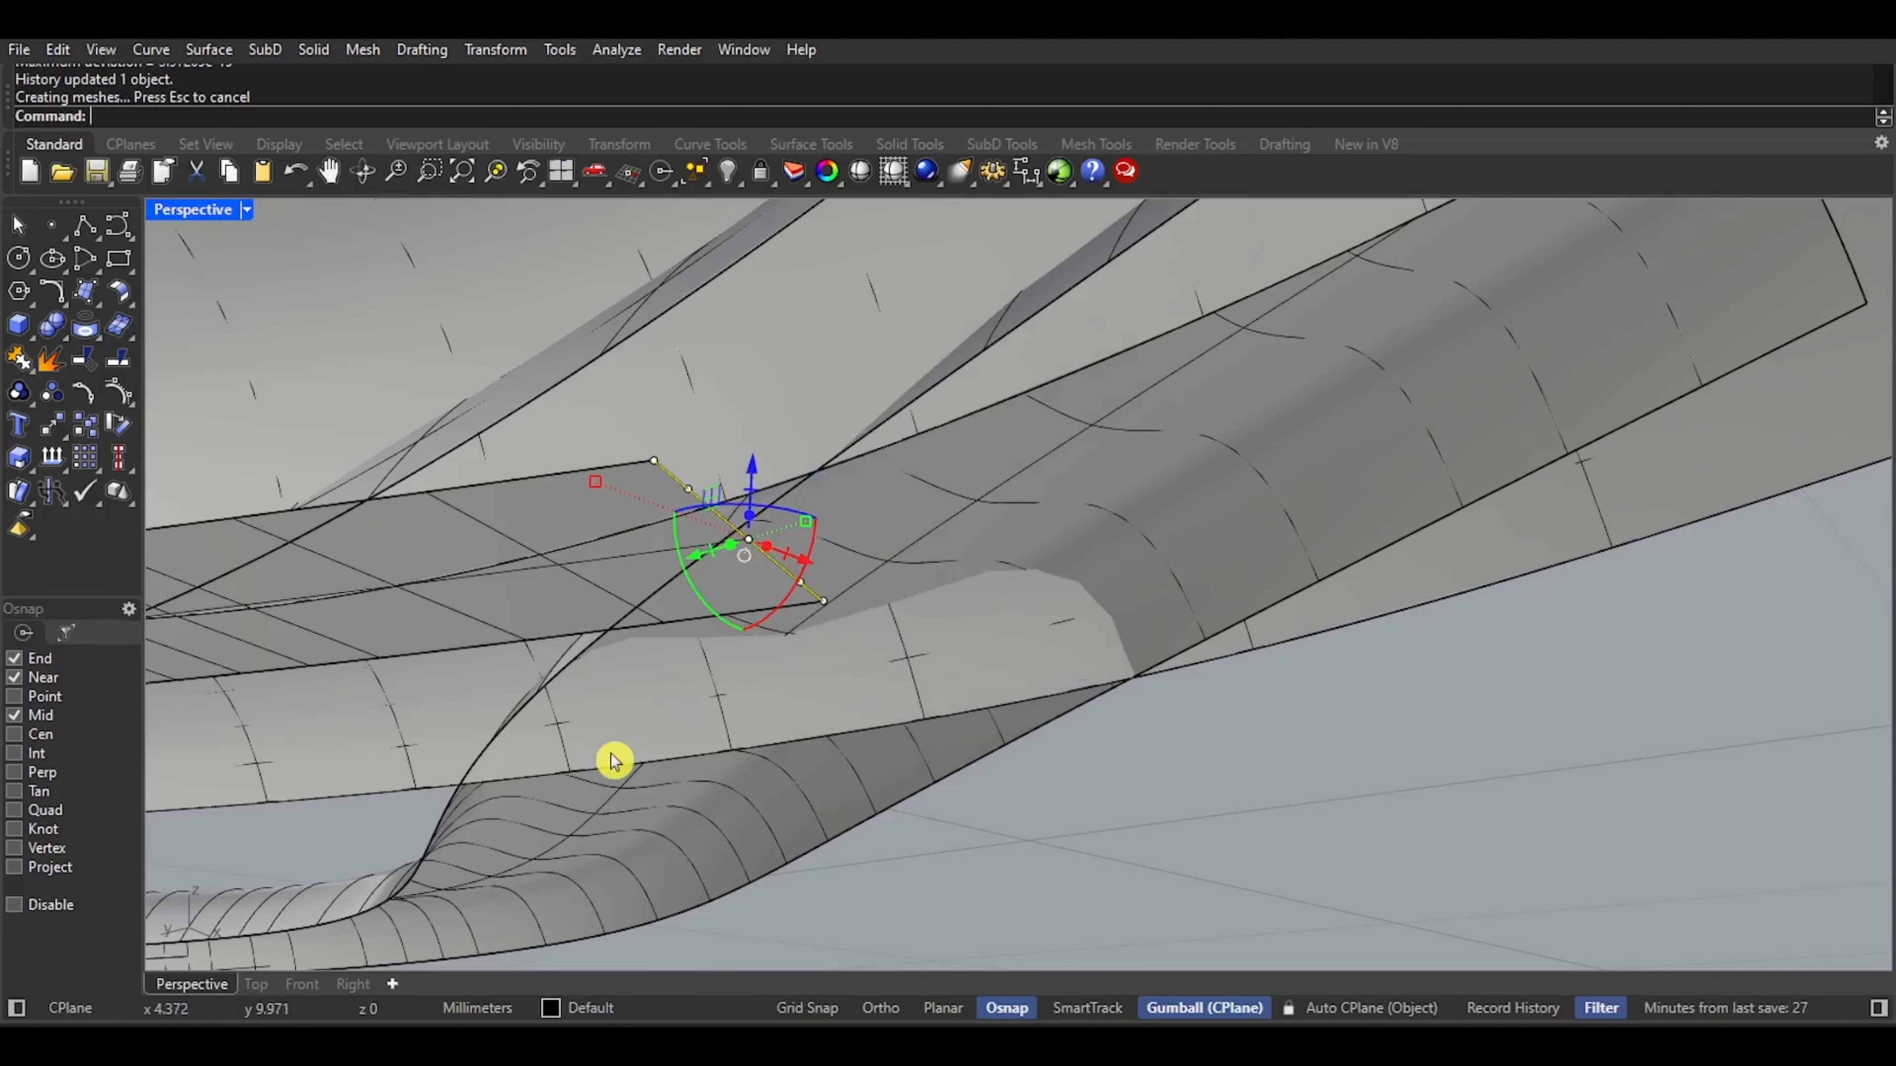
Select the three middle control points of the left curl's cross-section curve, leaving out both end points, and raise them vertically
left_click_drag(365, 834, 859, 453)
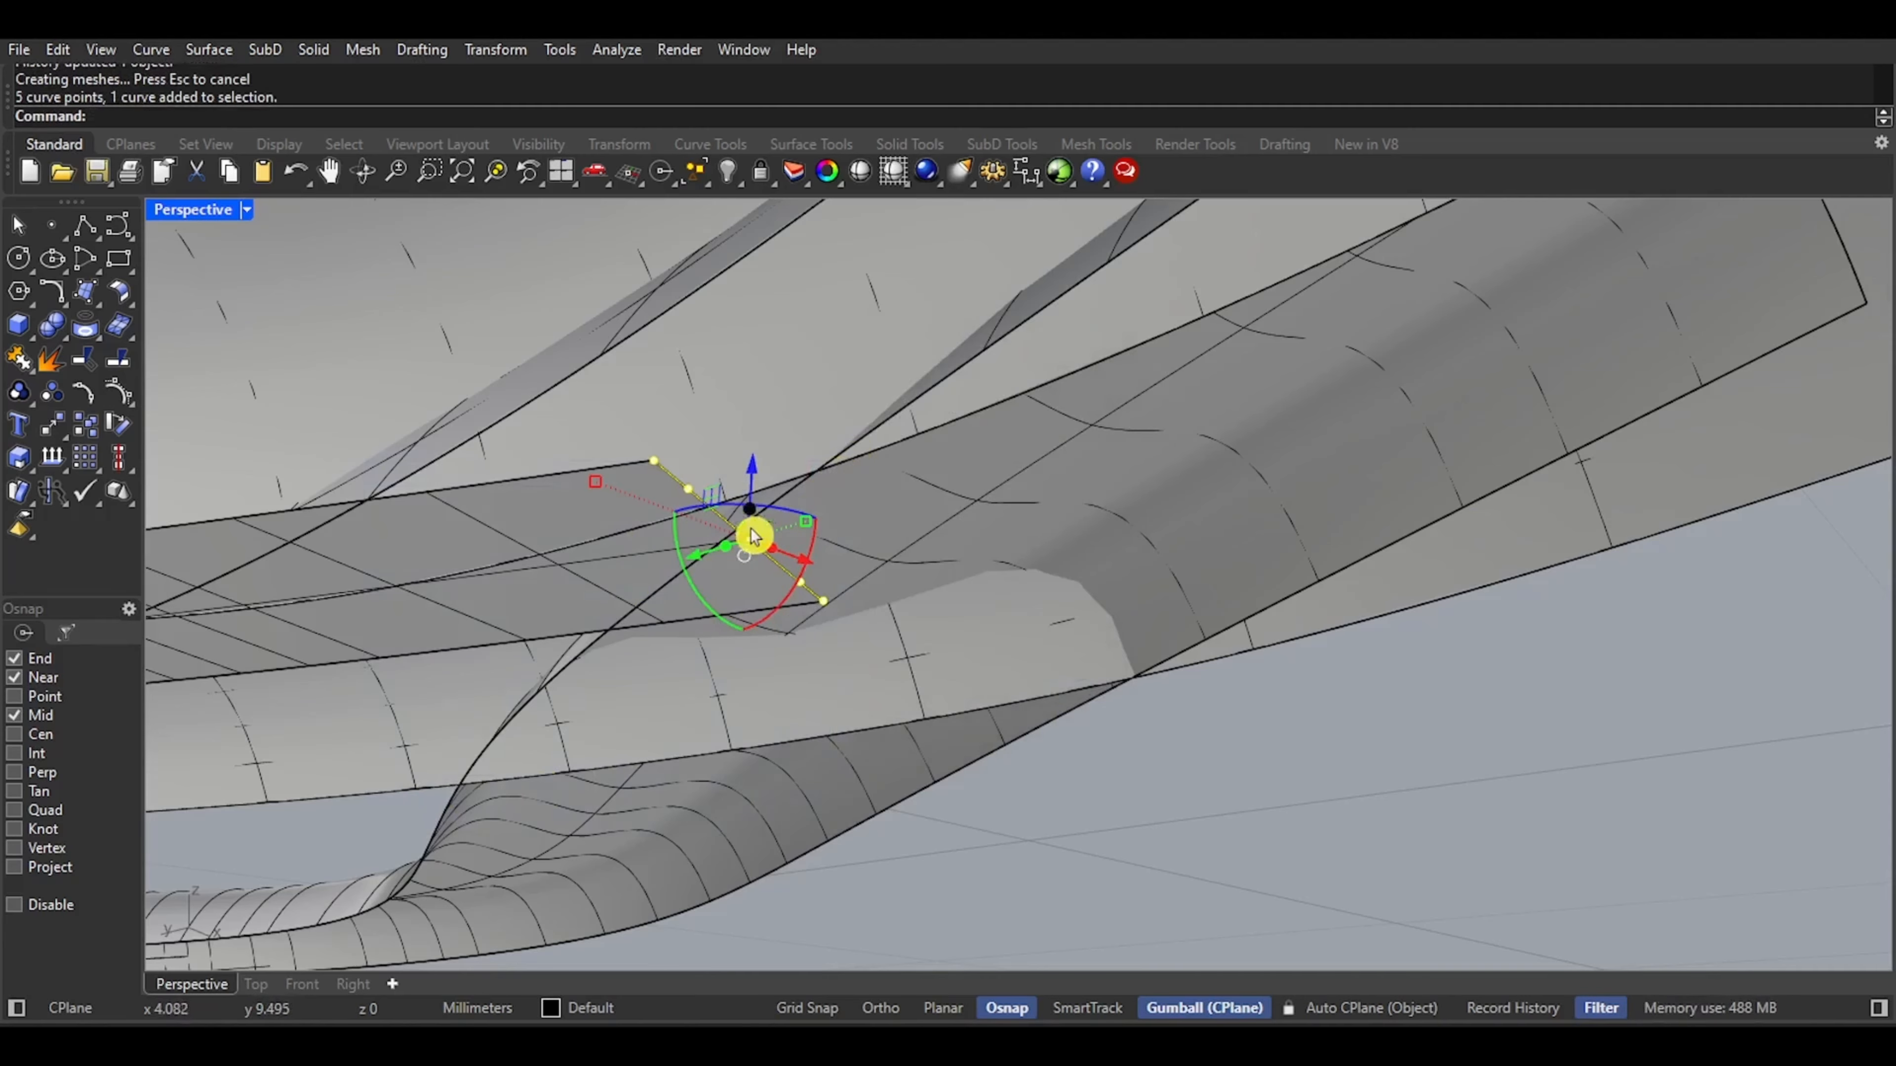
left_click(657, 463, "ctrl")
left_click(689, 491, "ctrl")
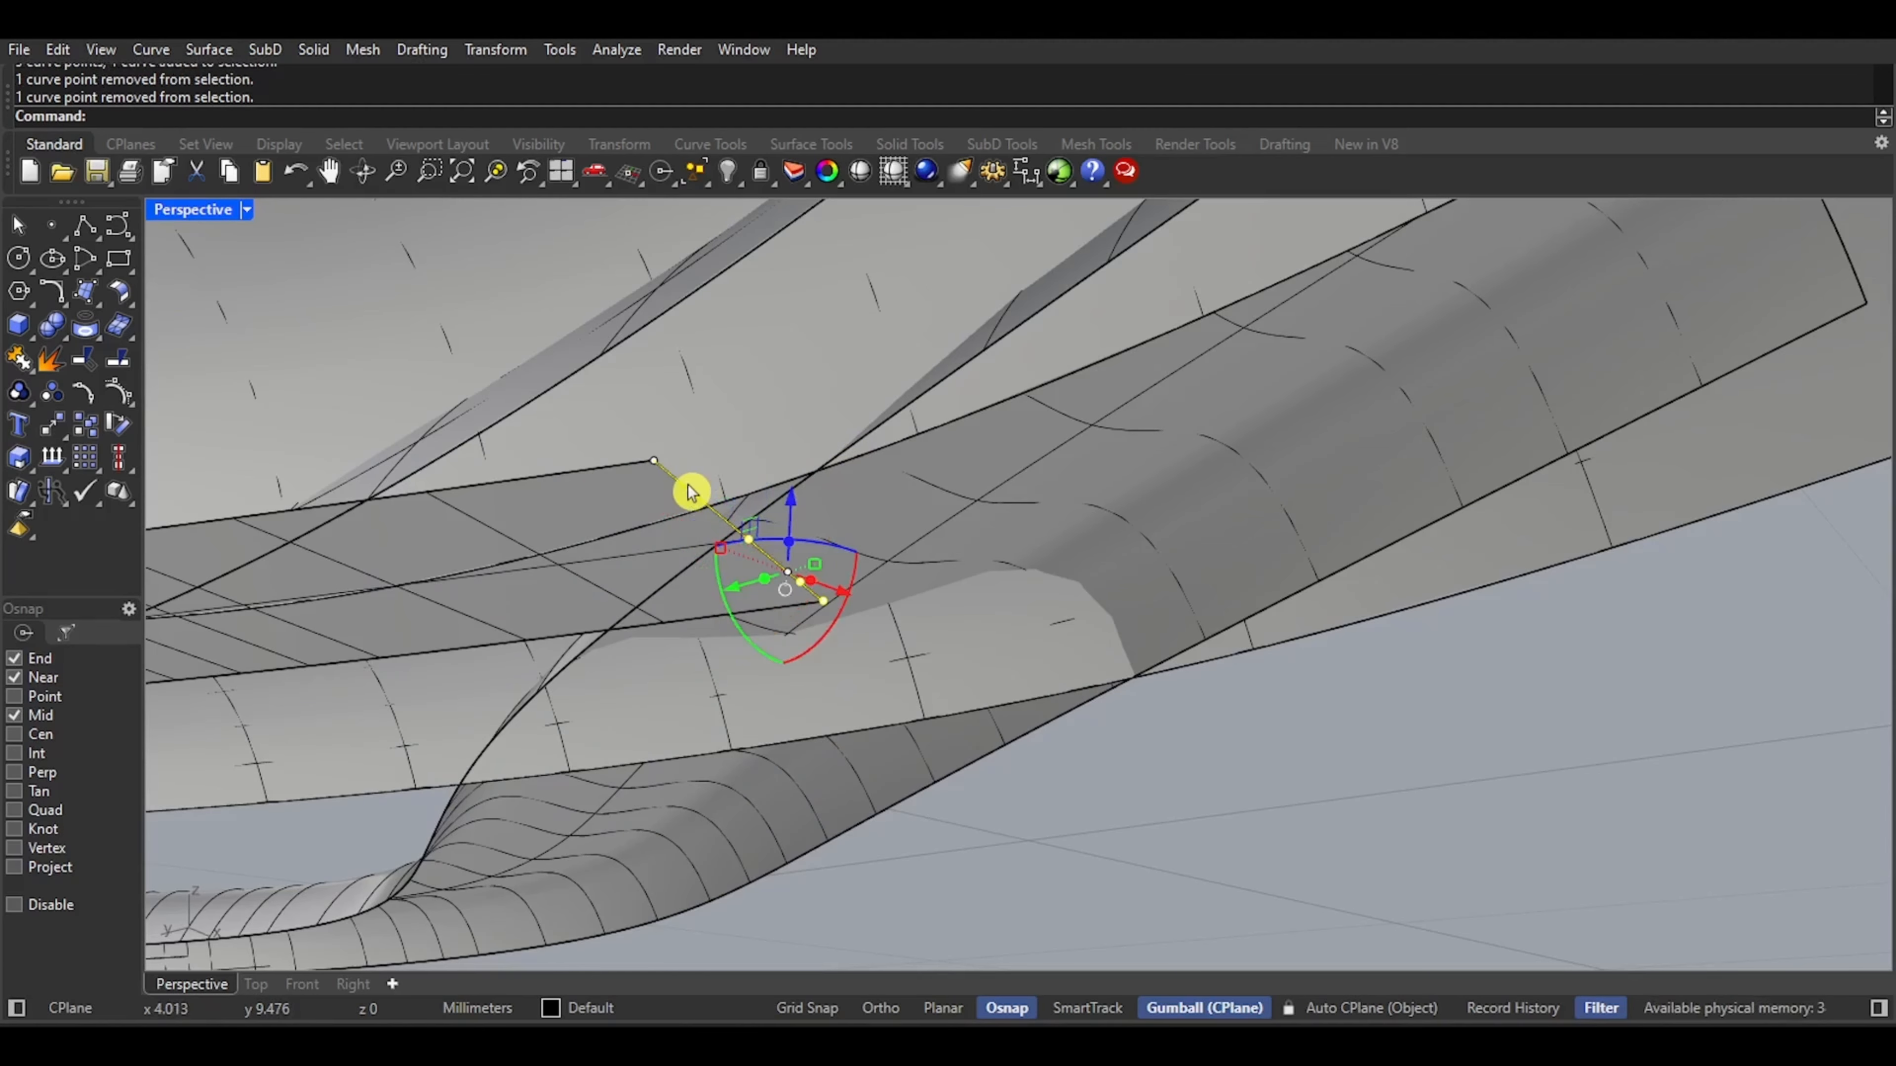
scroll(680, 496, "up", 8)
left_click(677, 445, "ctrl")
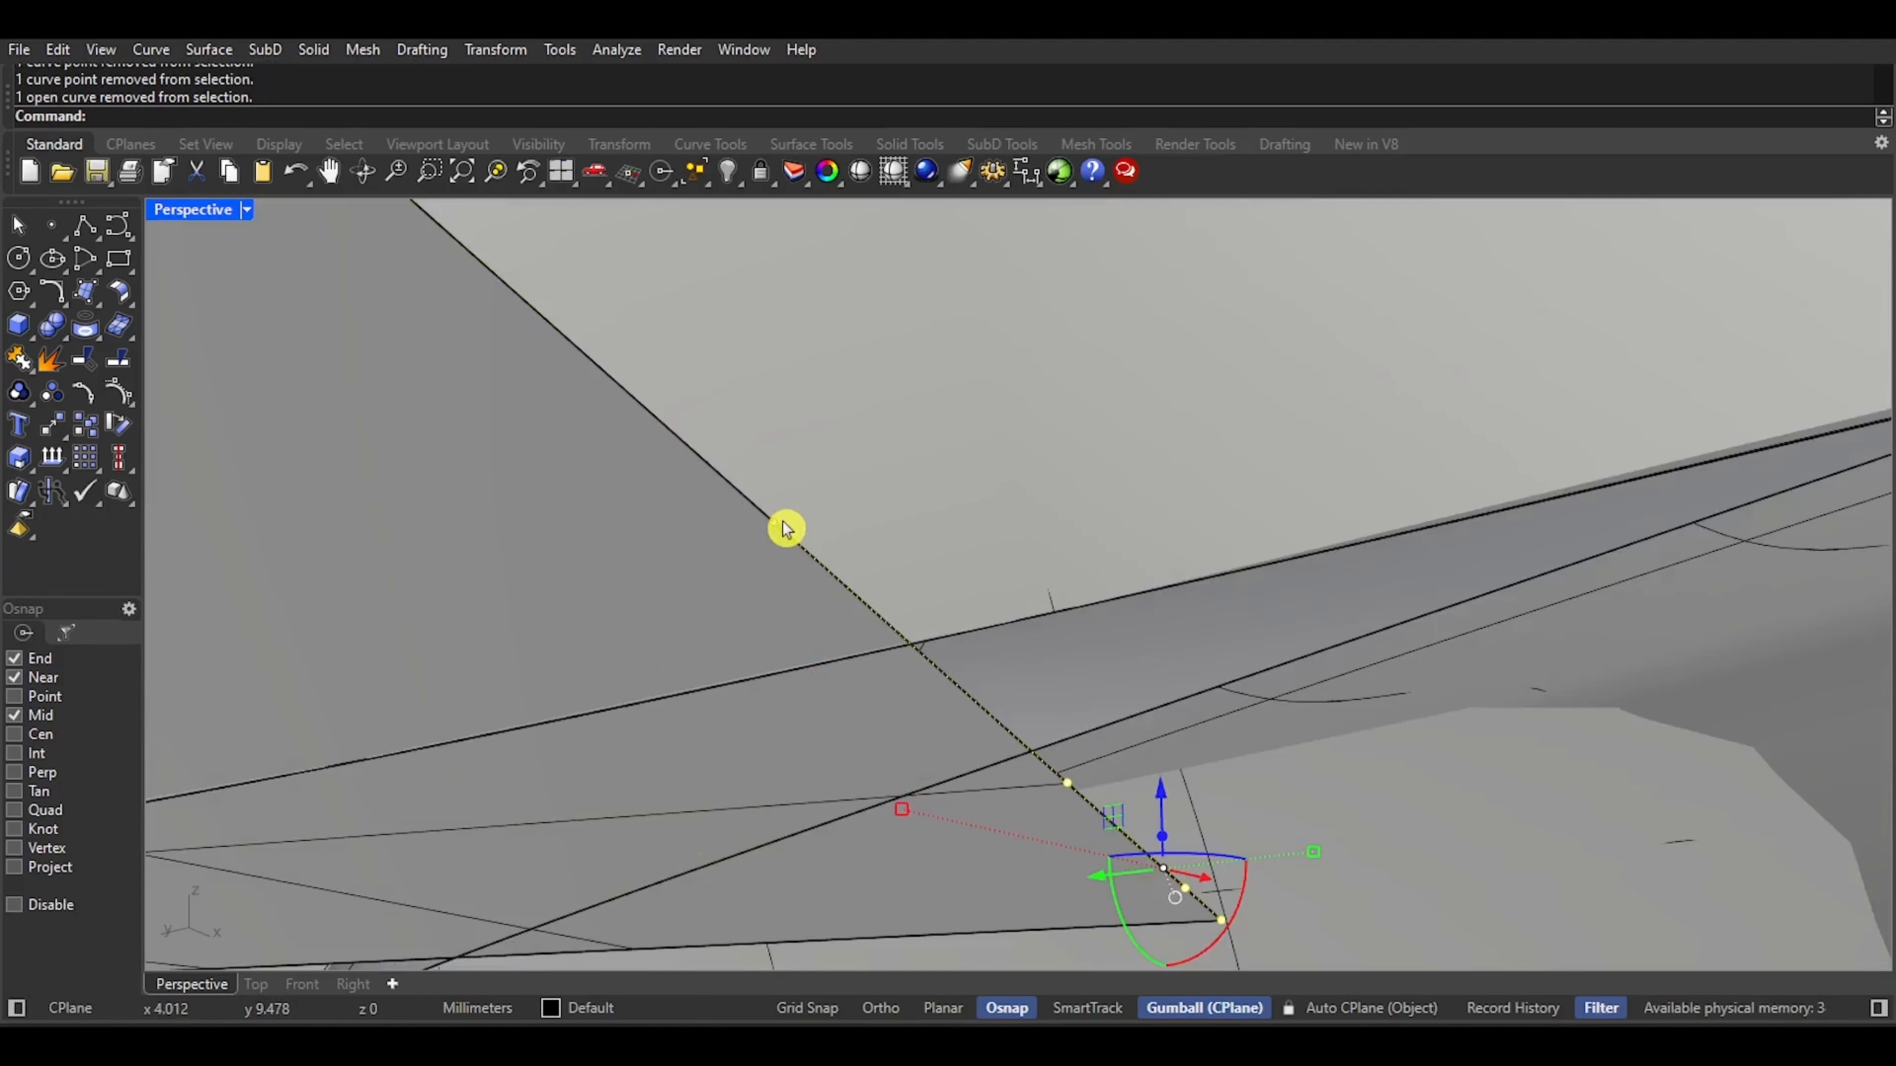
left_click(784, 529, "shift")
scroll(788, 535, "down", 6)
scroll(880, 624, "up", 6)
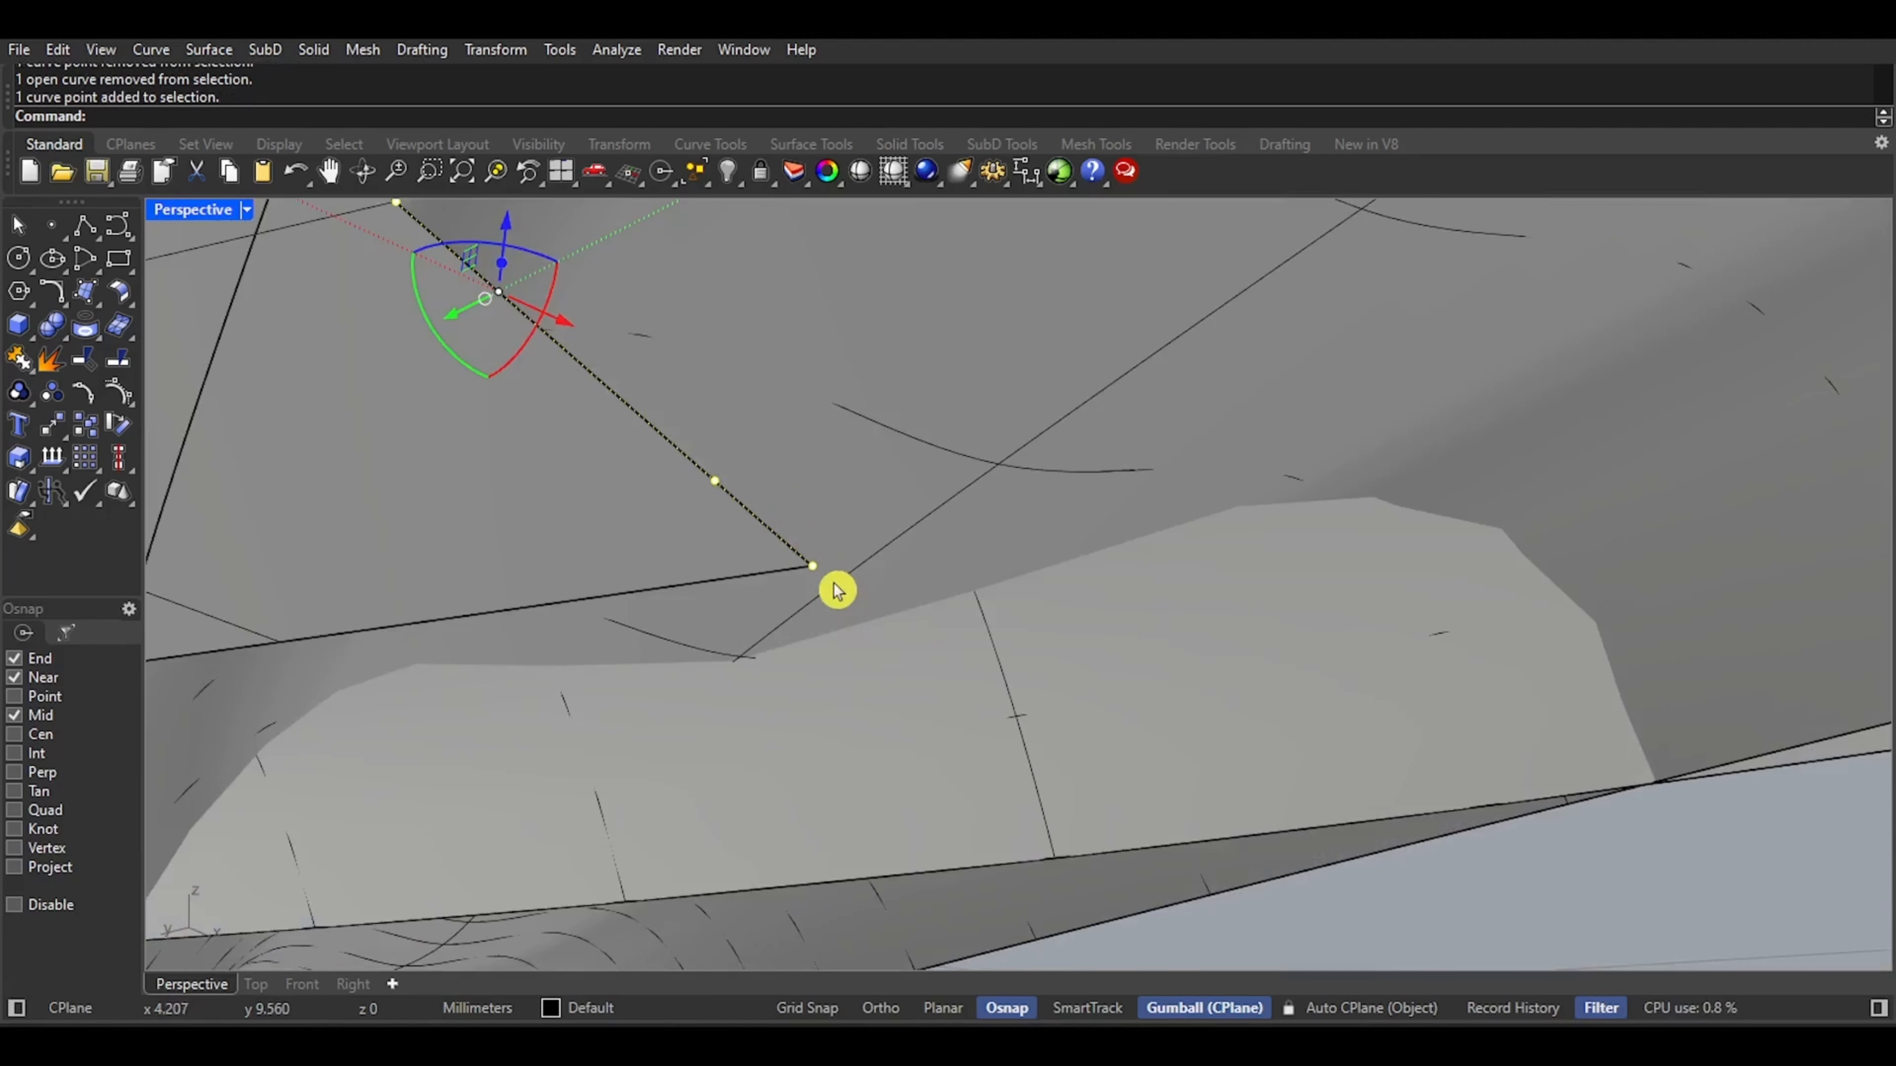
left_click(821, 573)
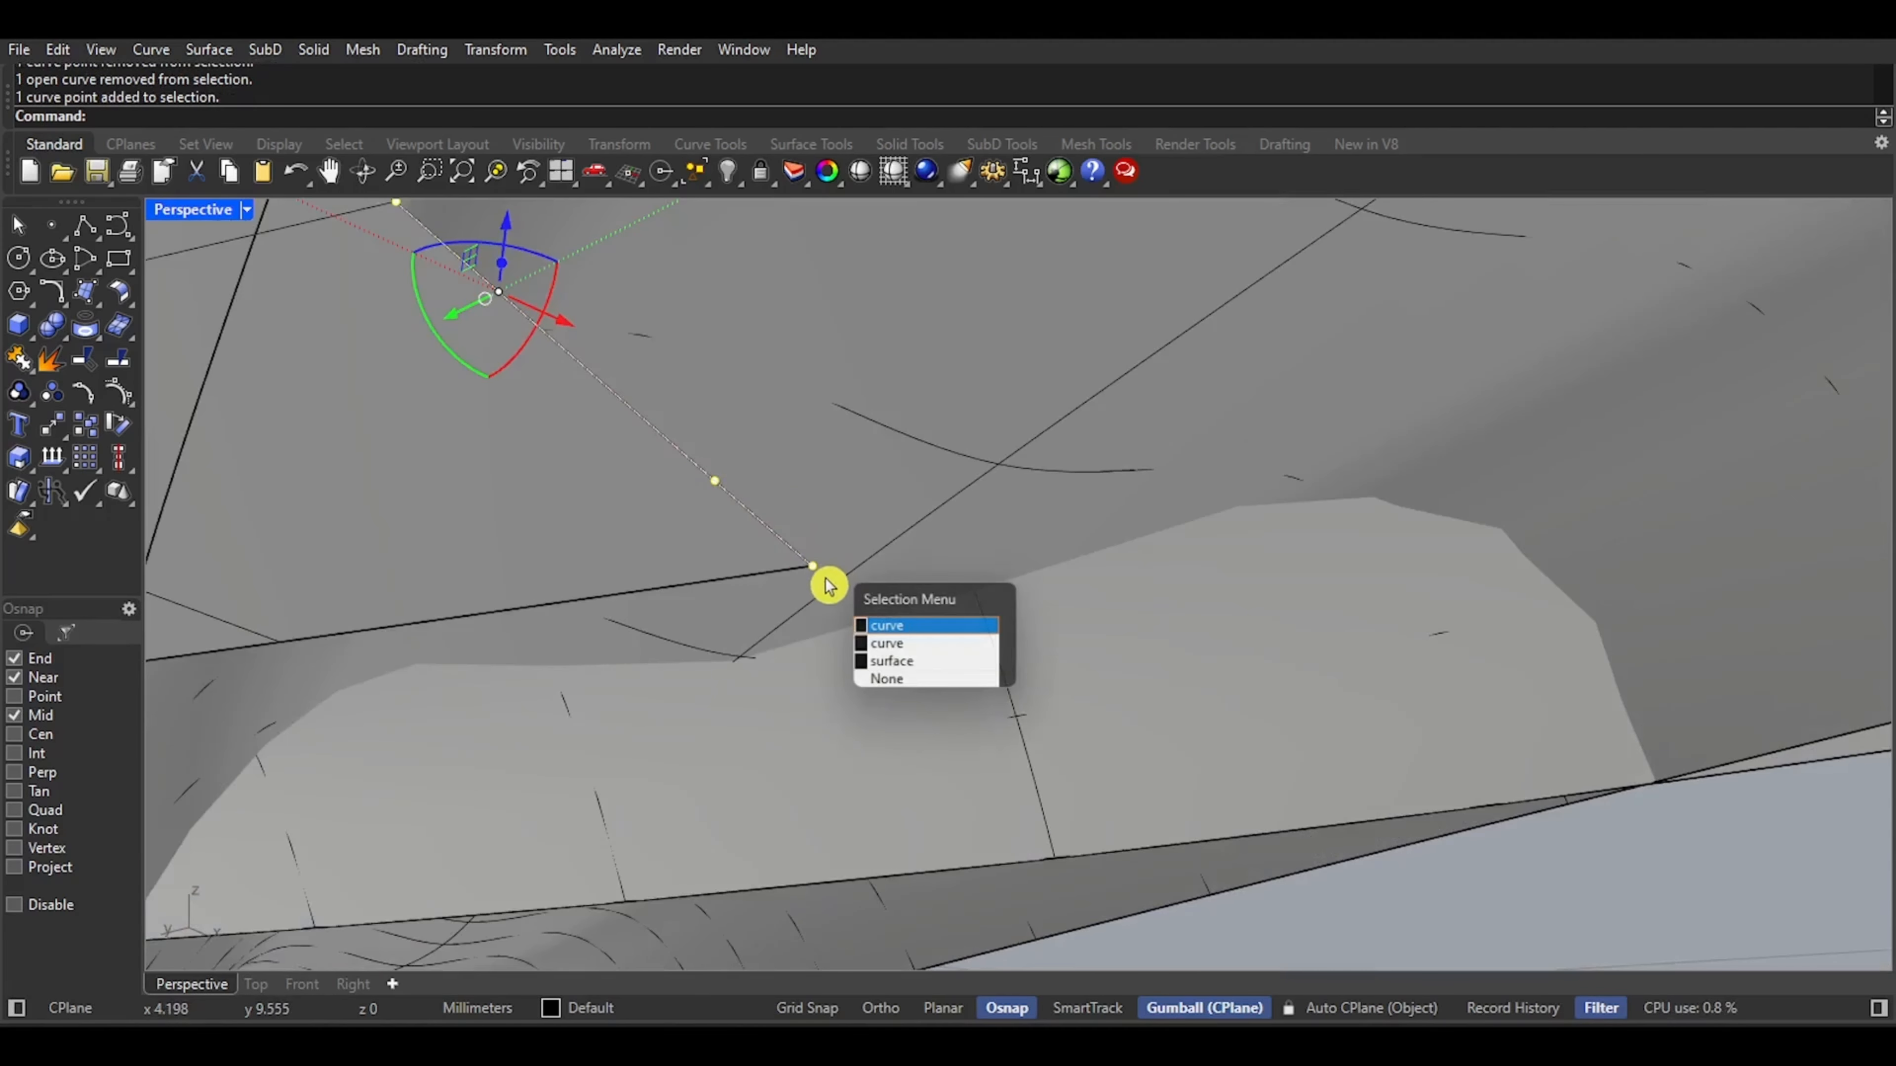
left_click(930, 628)
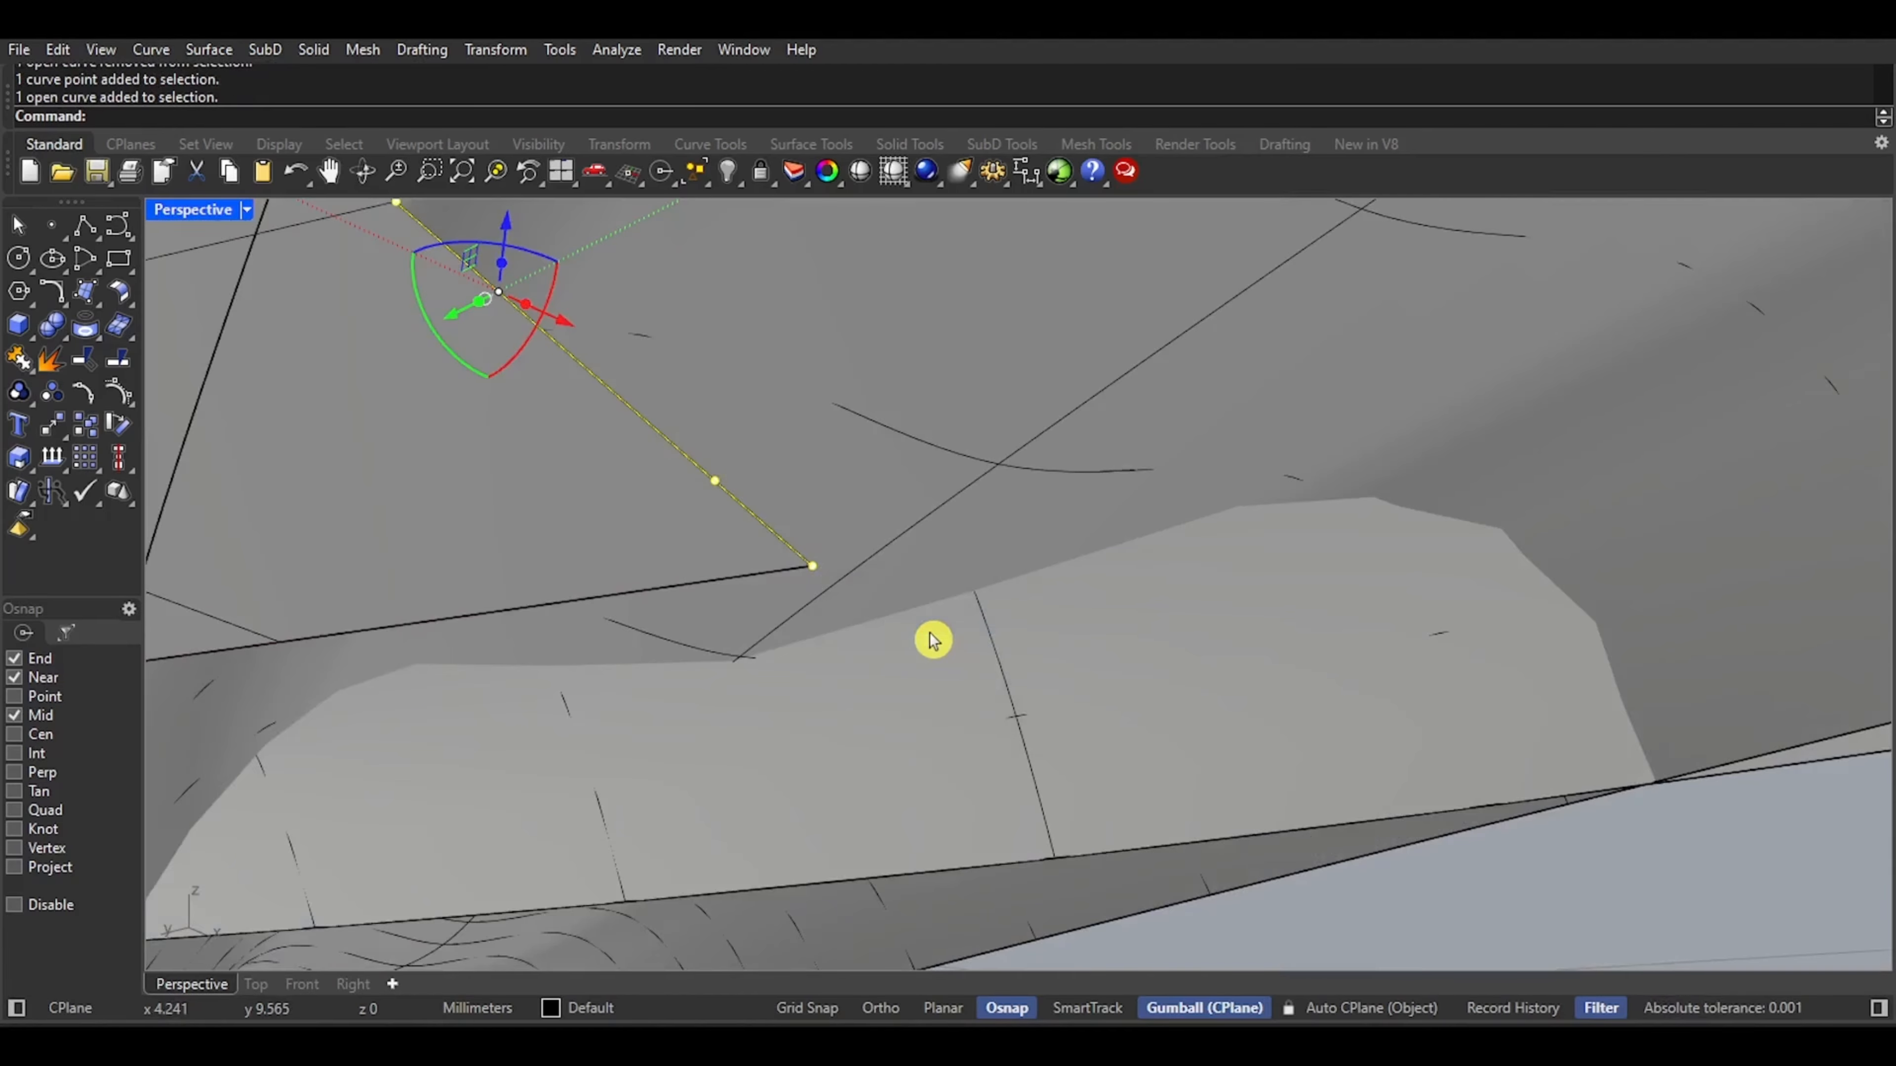
left_click(821, 572, "ctrl")
scroll(868, 610, "down", 8)
right_click_drag(870, 610, 841, 626)
scroll(769, 650, "up", 4)
left_click_drag(717, 661, 716, 619)
right_click_drag(741, 674, 861, 677)
Fine-tune the height of the cross-section's three middle points so the left curl blends with the stem
scroll(864, 672, "up", 2)
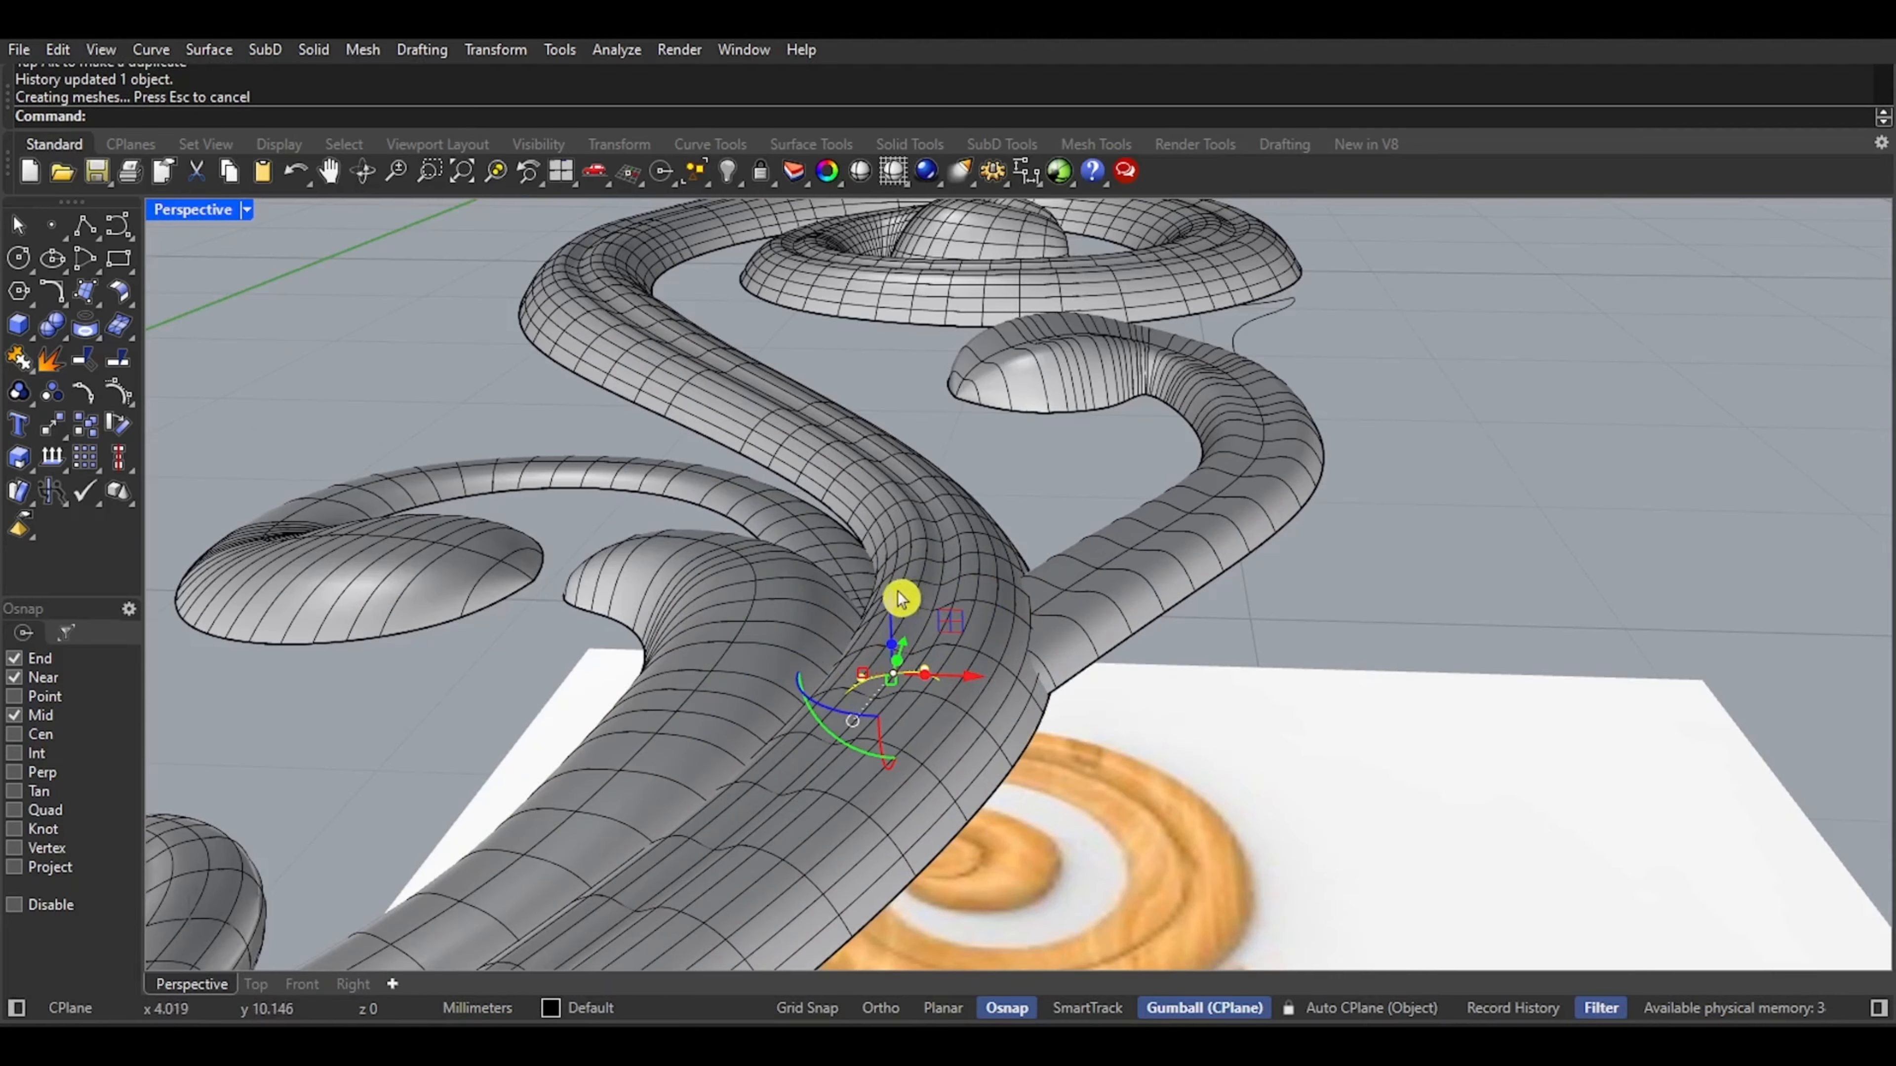
left_click_drag(897, 597, 897, 602)
mouse_move(898, 608)
right_mouse_down()
mouse_move(814, 623)
mouse_move(846, 593)
mouse_move(787, 576)
mouse_move(865, 597)
right_mouse_up()
left_click_drag(858, 557, 858, 555)
Inspect the swept left curl and its junction with the stem from several angles
scroll(857, 551, "down", 4)
right_click_drag(1063, 511, 876, 558)
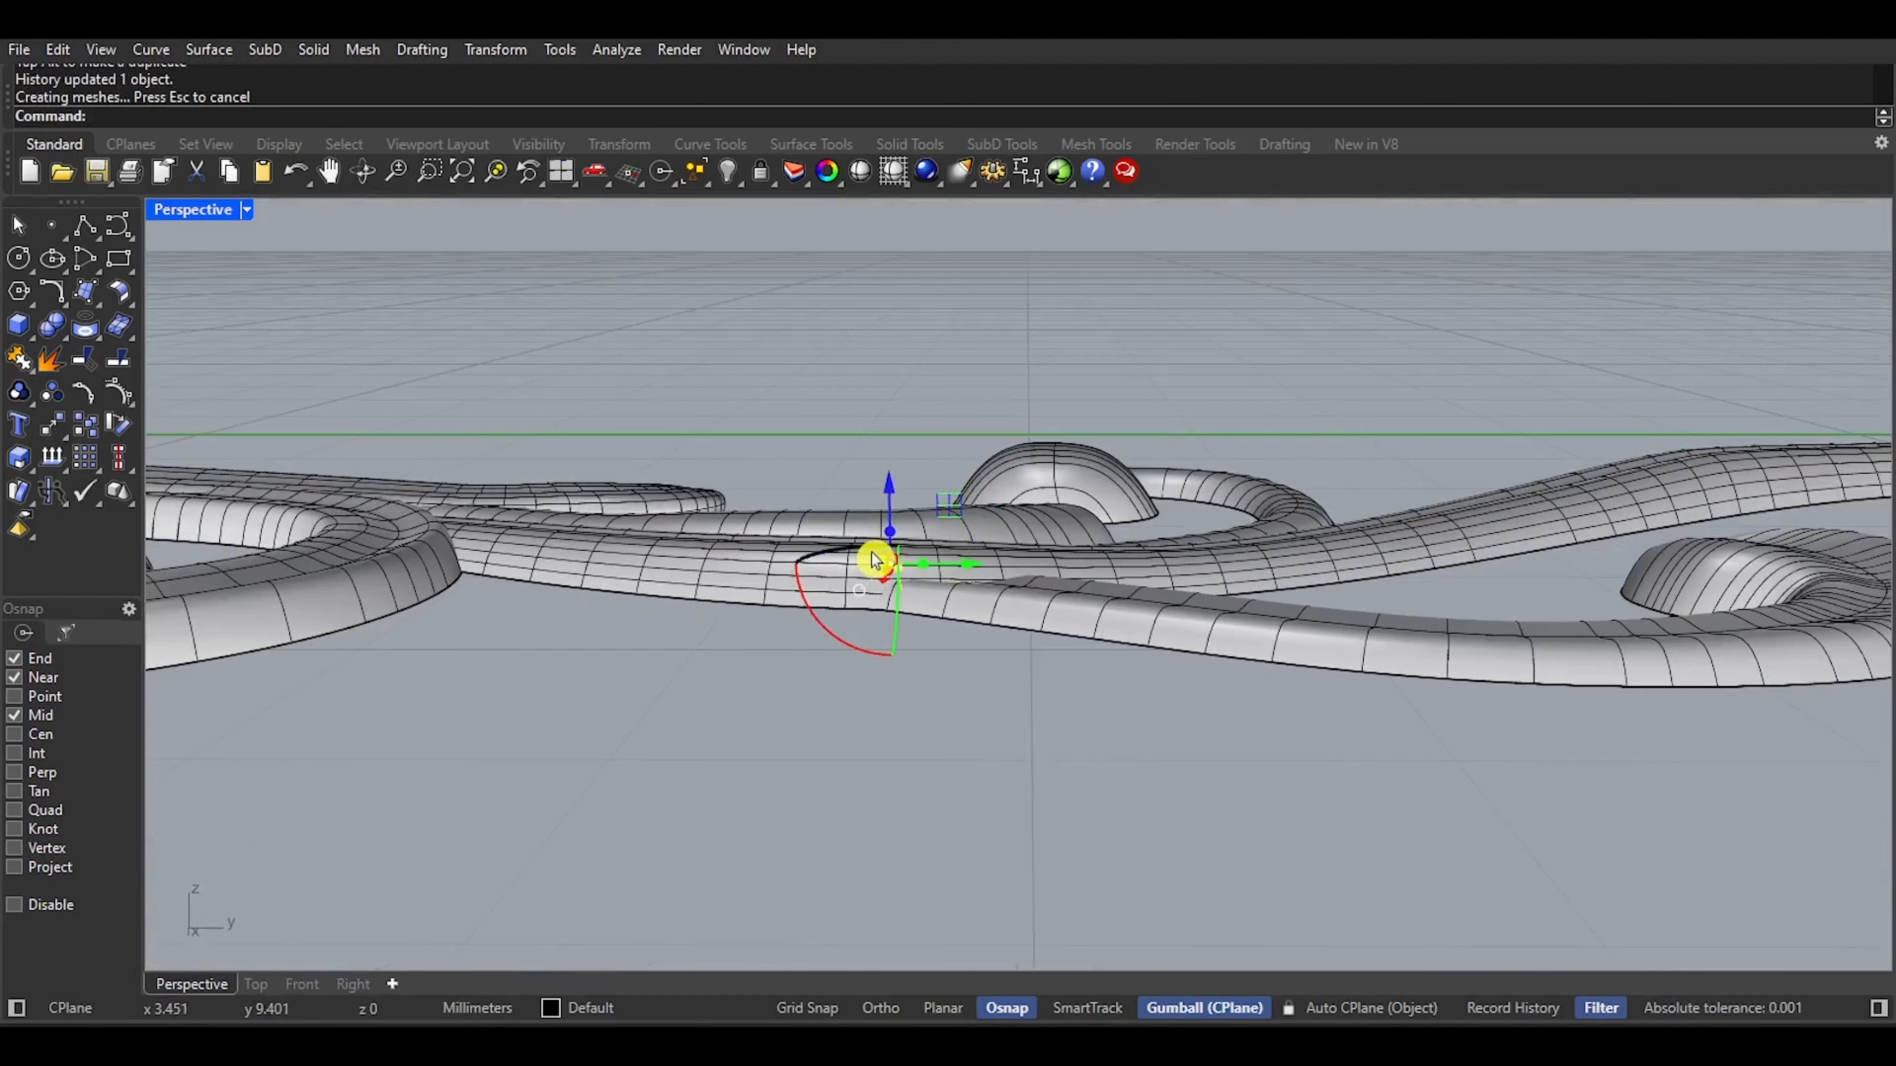
mouse_move(1127, 527)
right_mouse_down()
mouse_move(1096, 563)
mouse_move(1139, 512)
right_mouse_up()
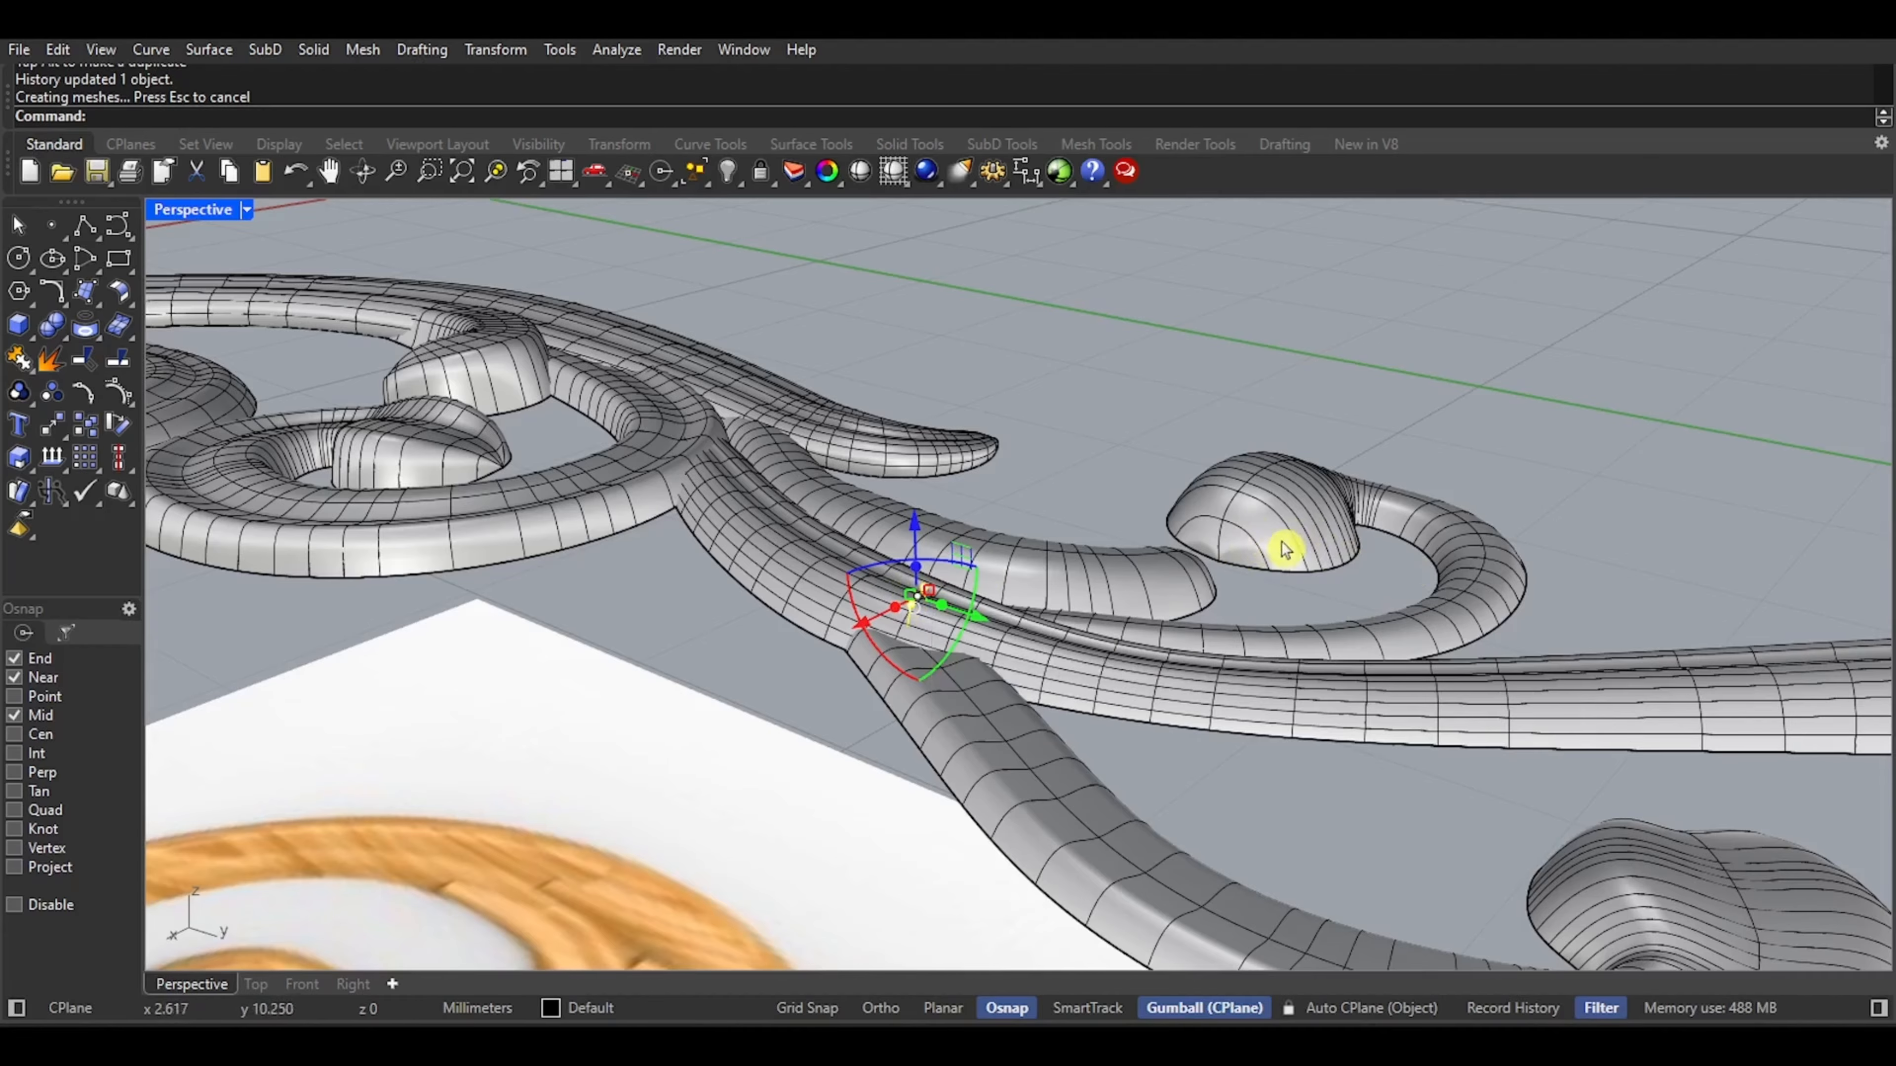
scroll(1080, 536, "down", 5)
right_click_drag(1060, 545, 1016, 669)
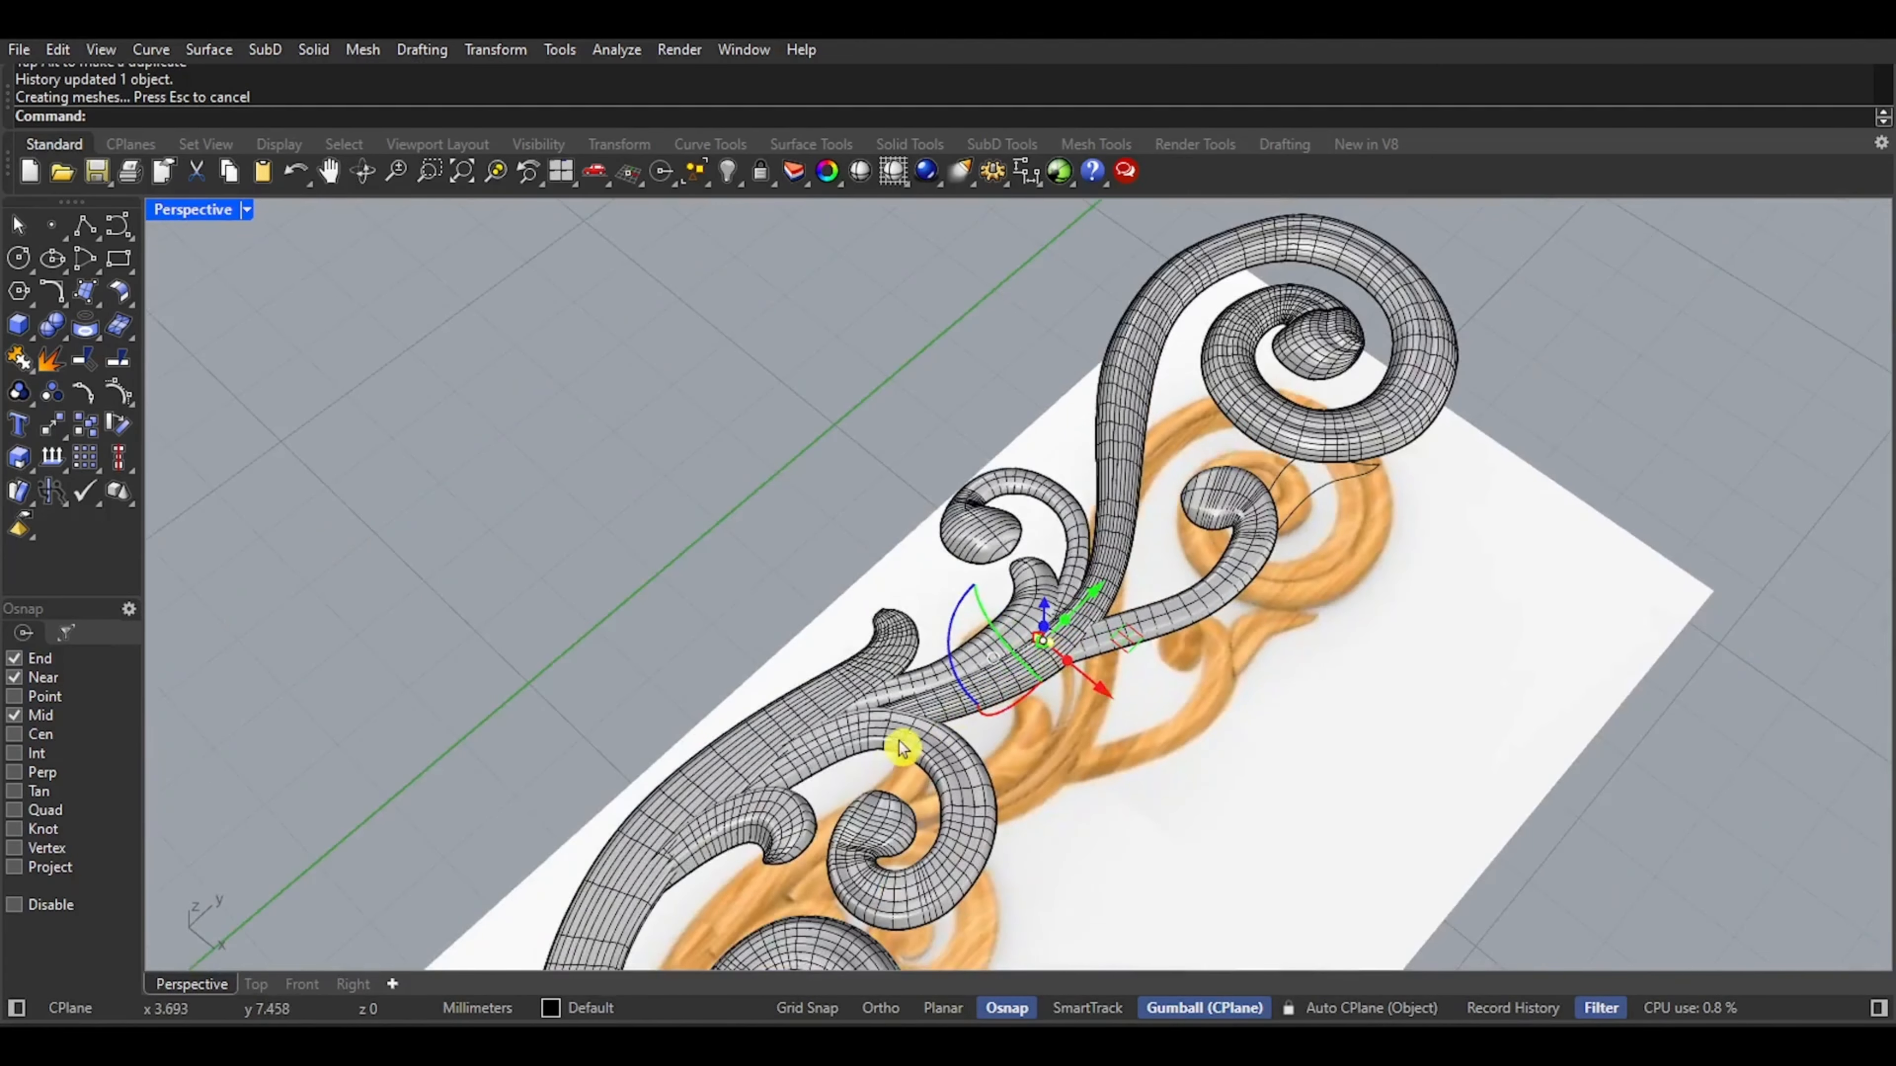
scroll(1044, 641, "up", 8)
right_click_drag(883, 646, 864, 538)
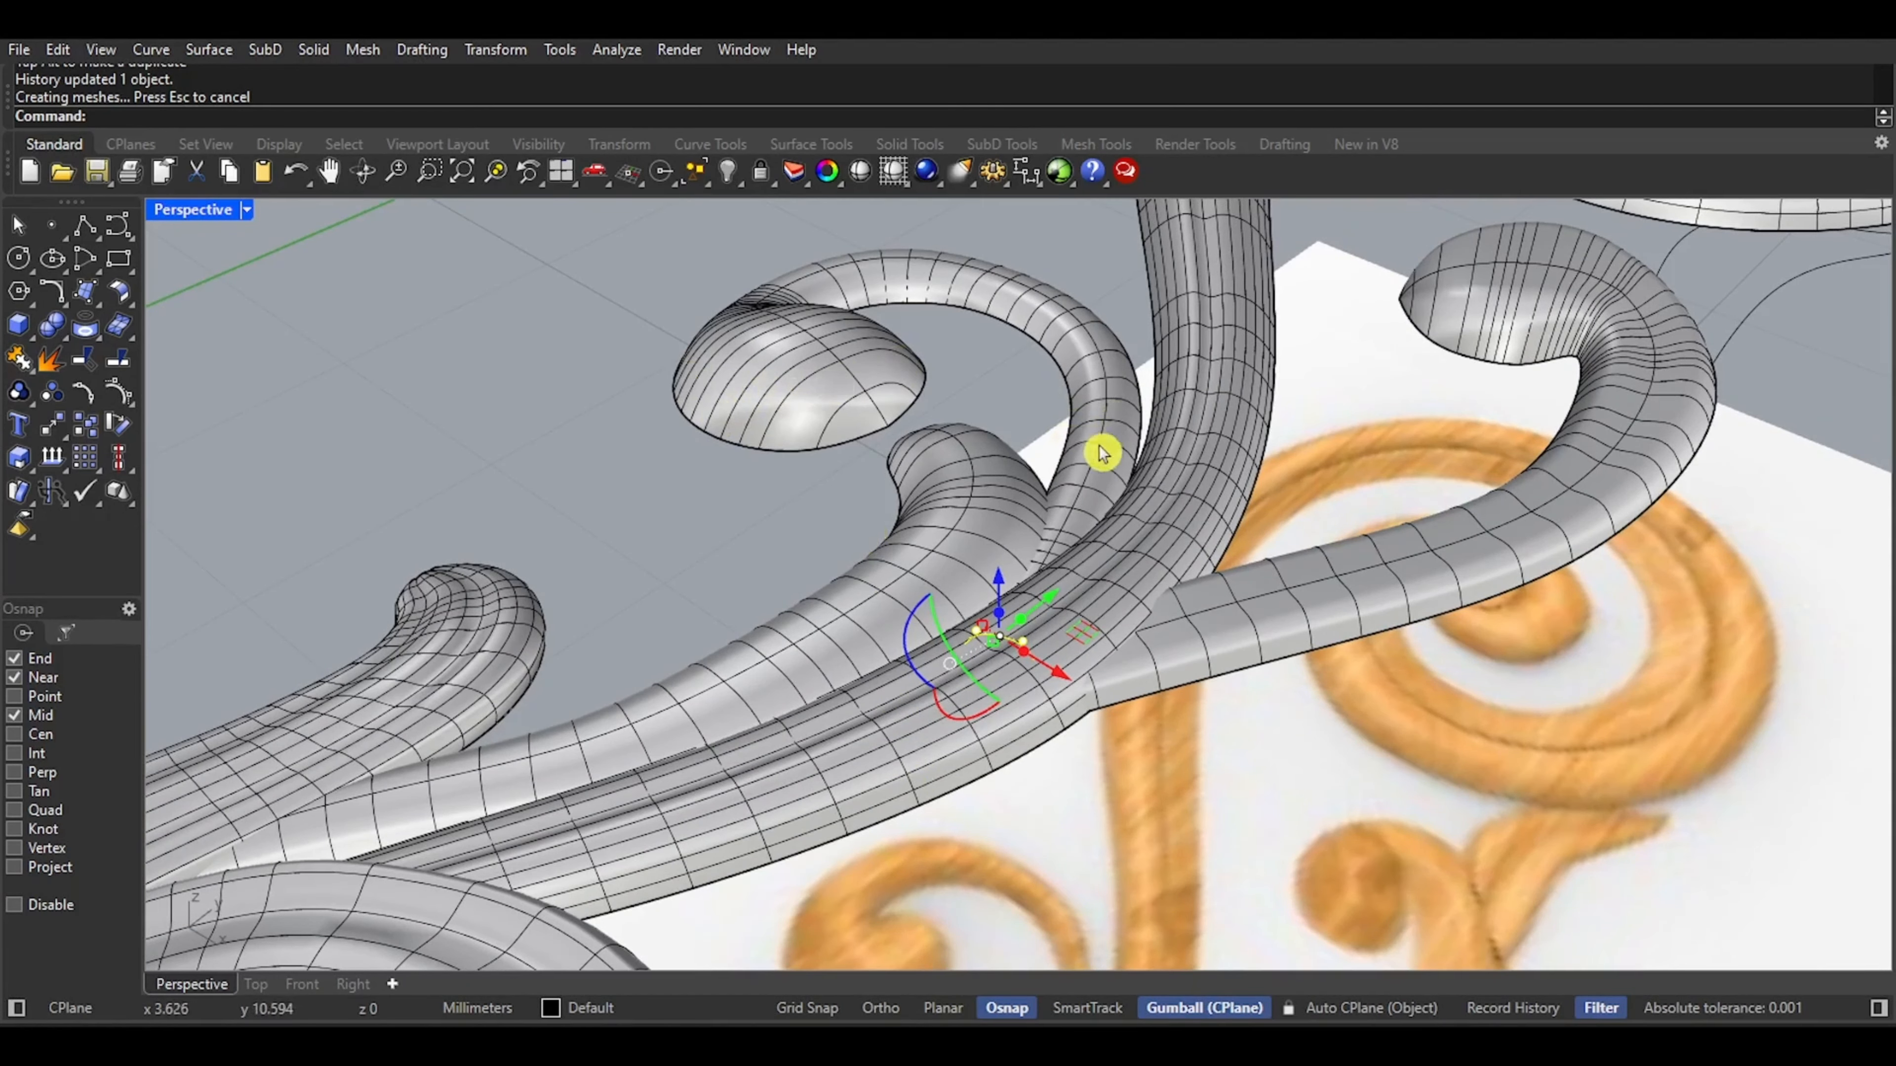
Examine how the left curl, the adjoining leaf and the main stem meet, in close and wide perspective views
right_click_drag(1093, 454, 1070, 469)
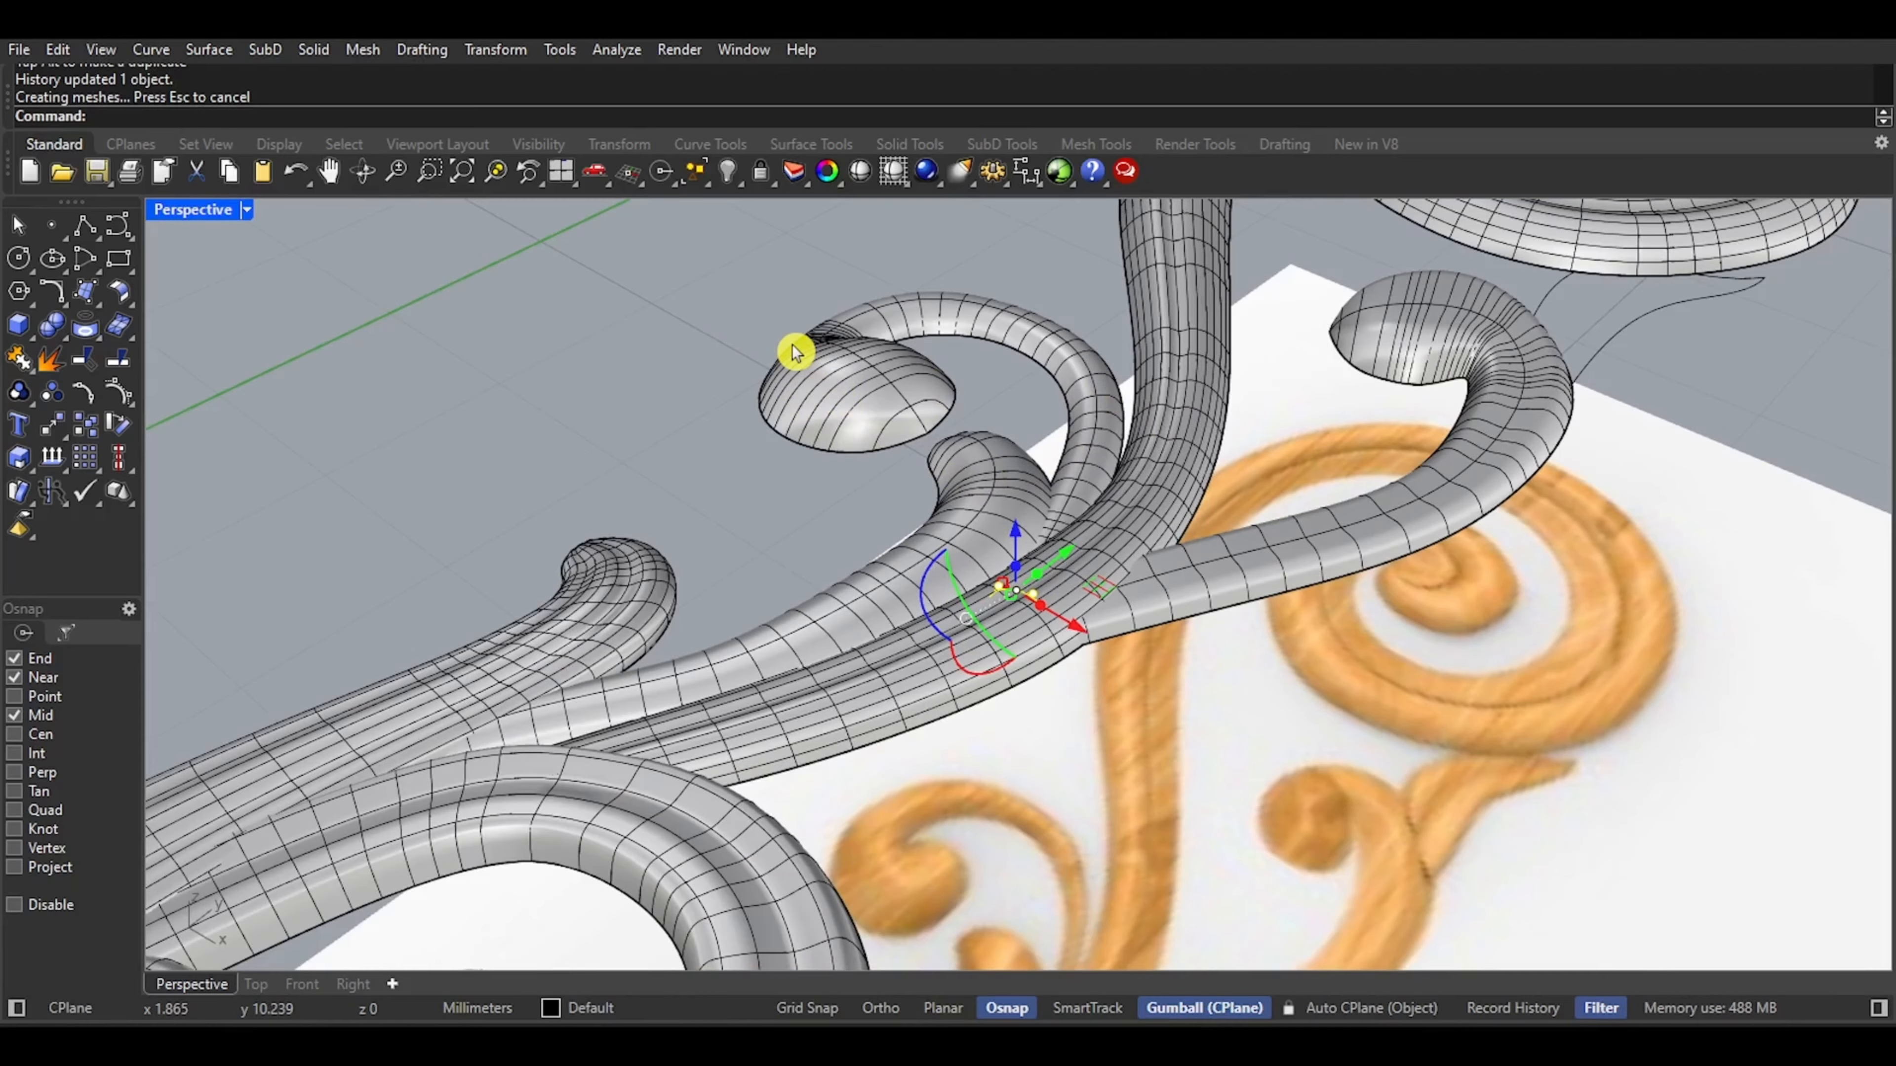
scroll(905, 436, "up", 3)
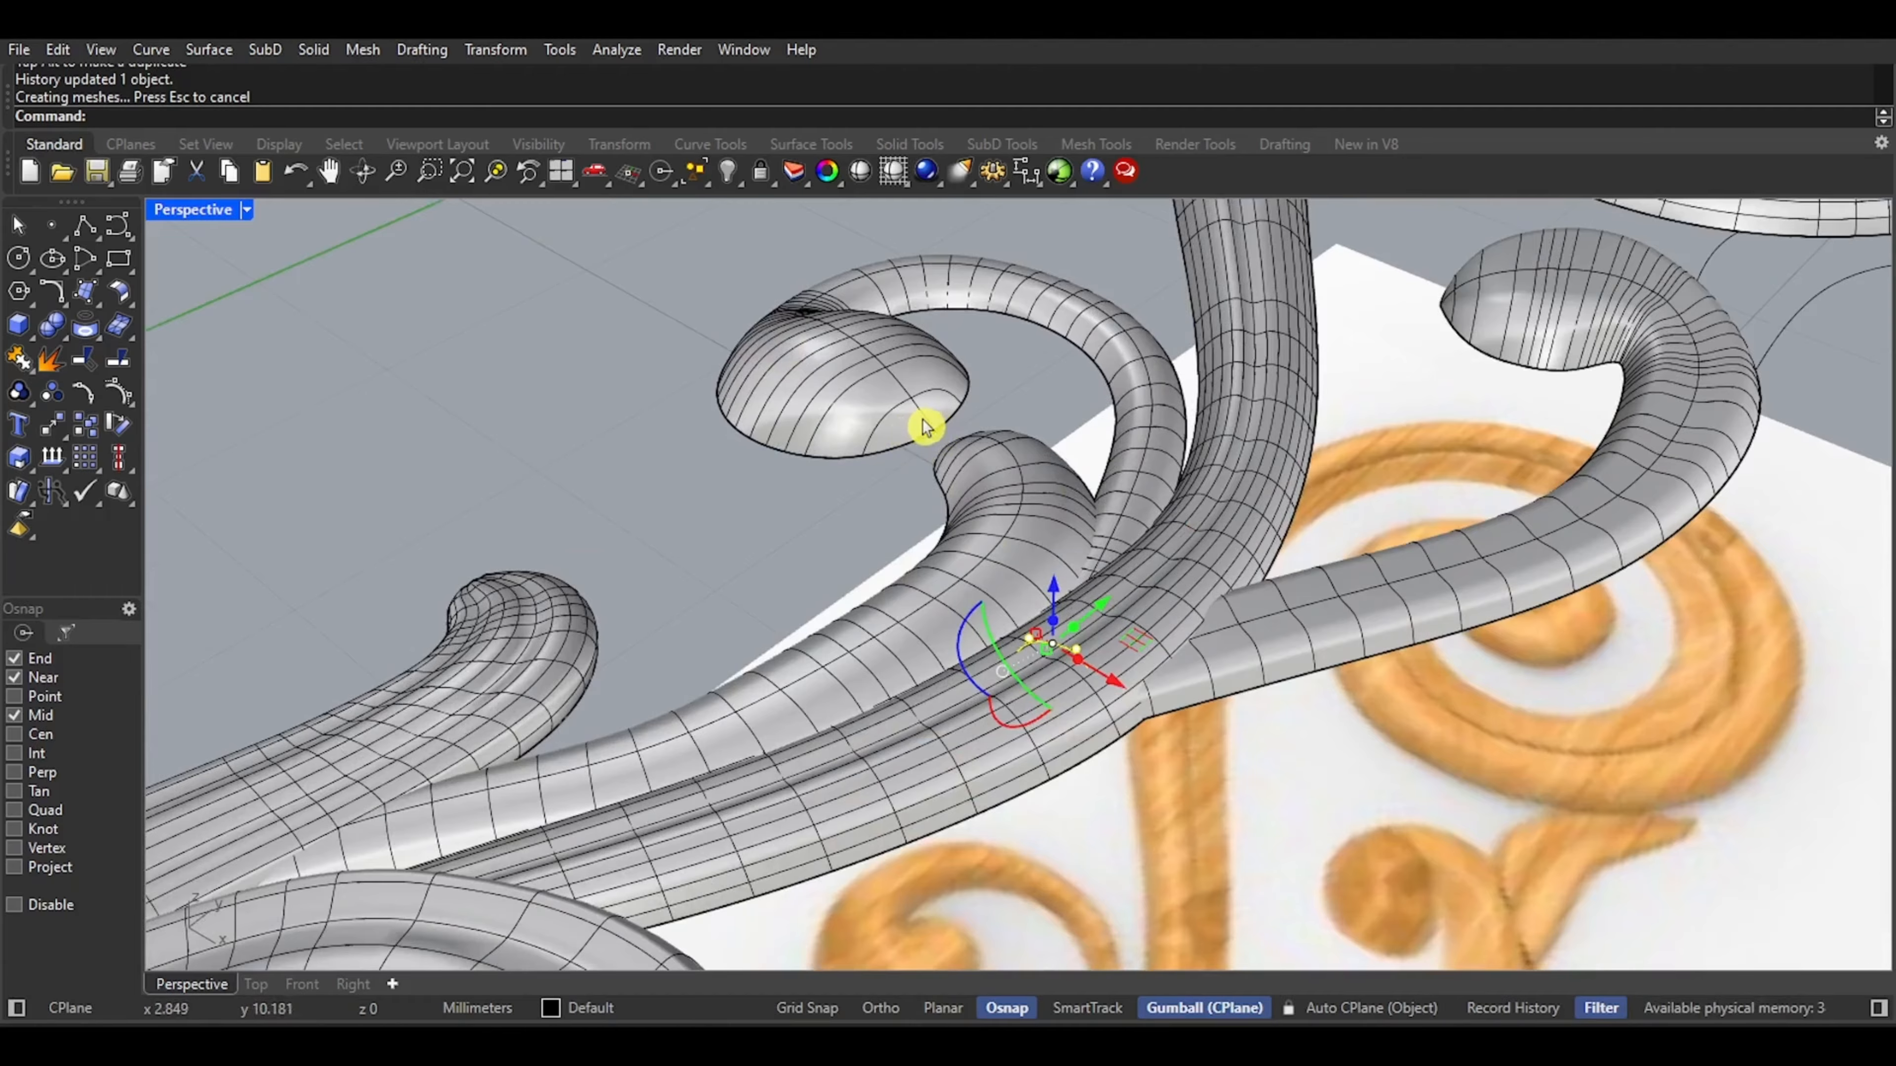
scroll(1052, 340, "down", 2)
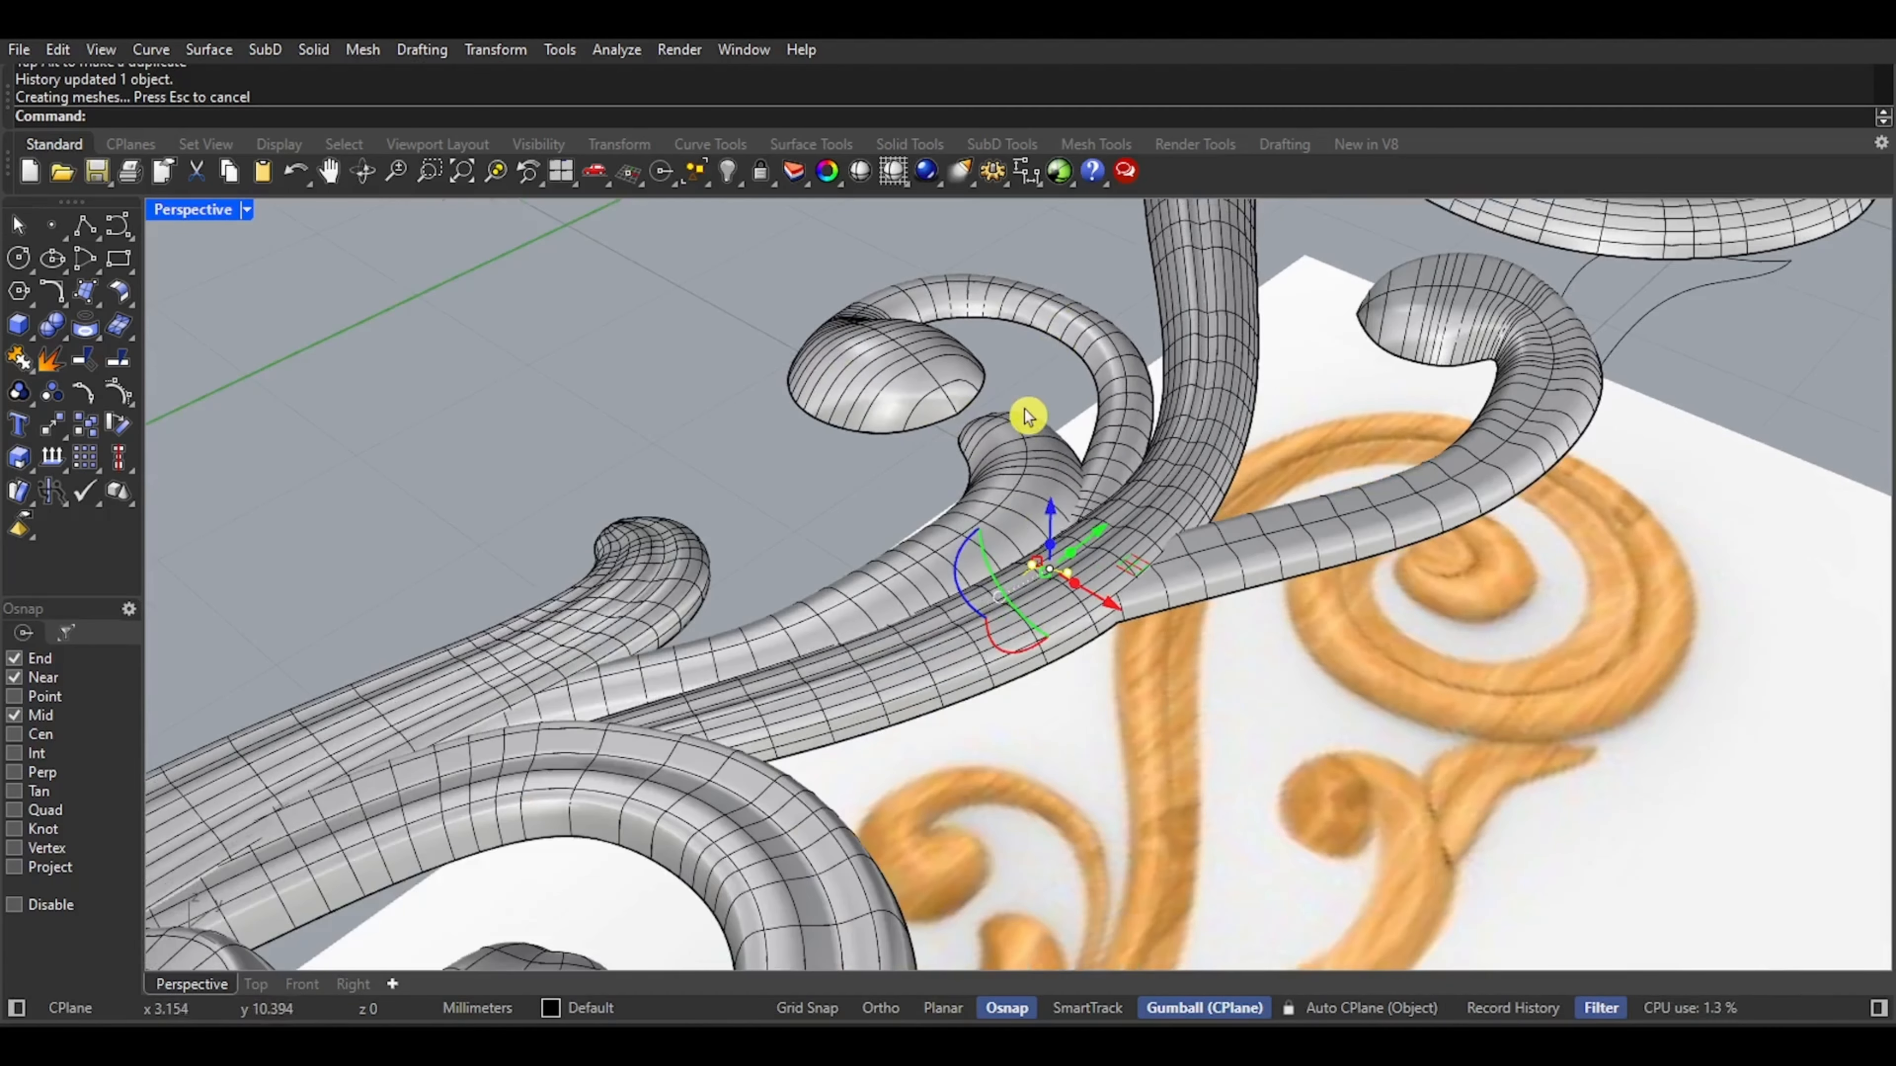
scroll(1032, 416, "down", 3)
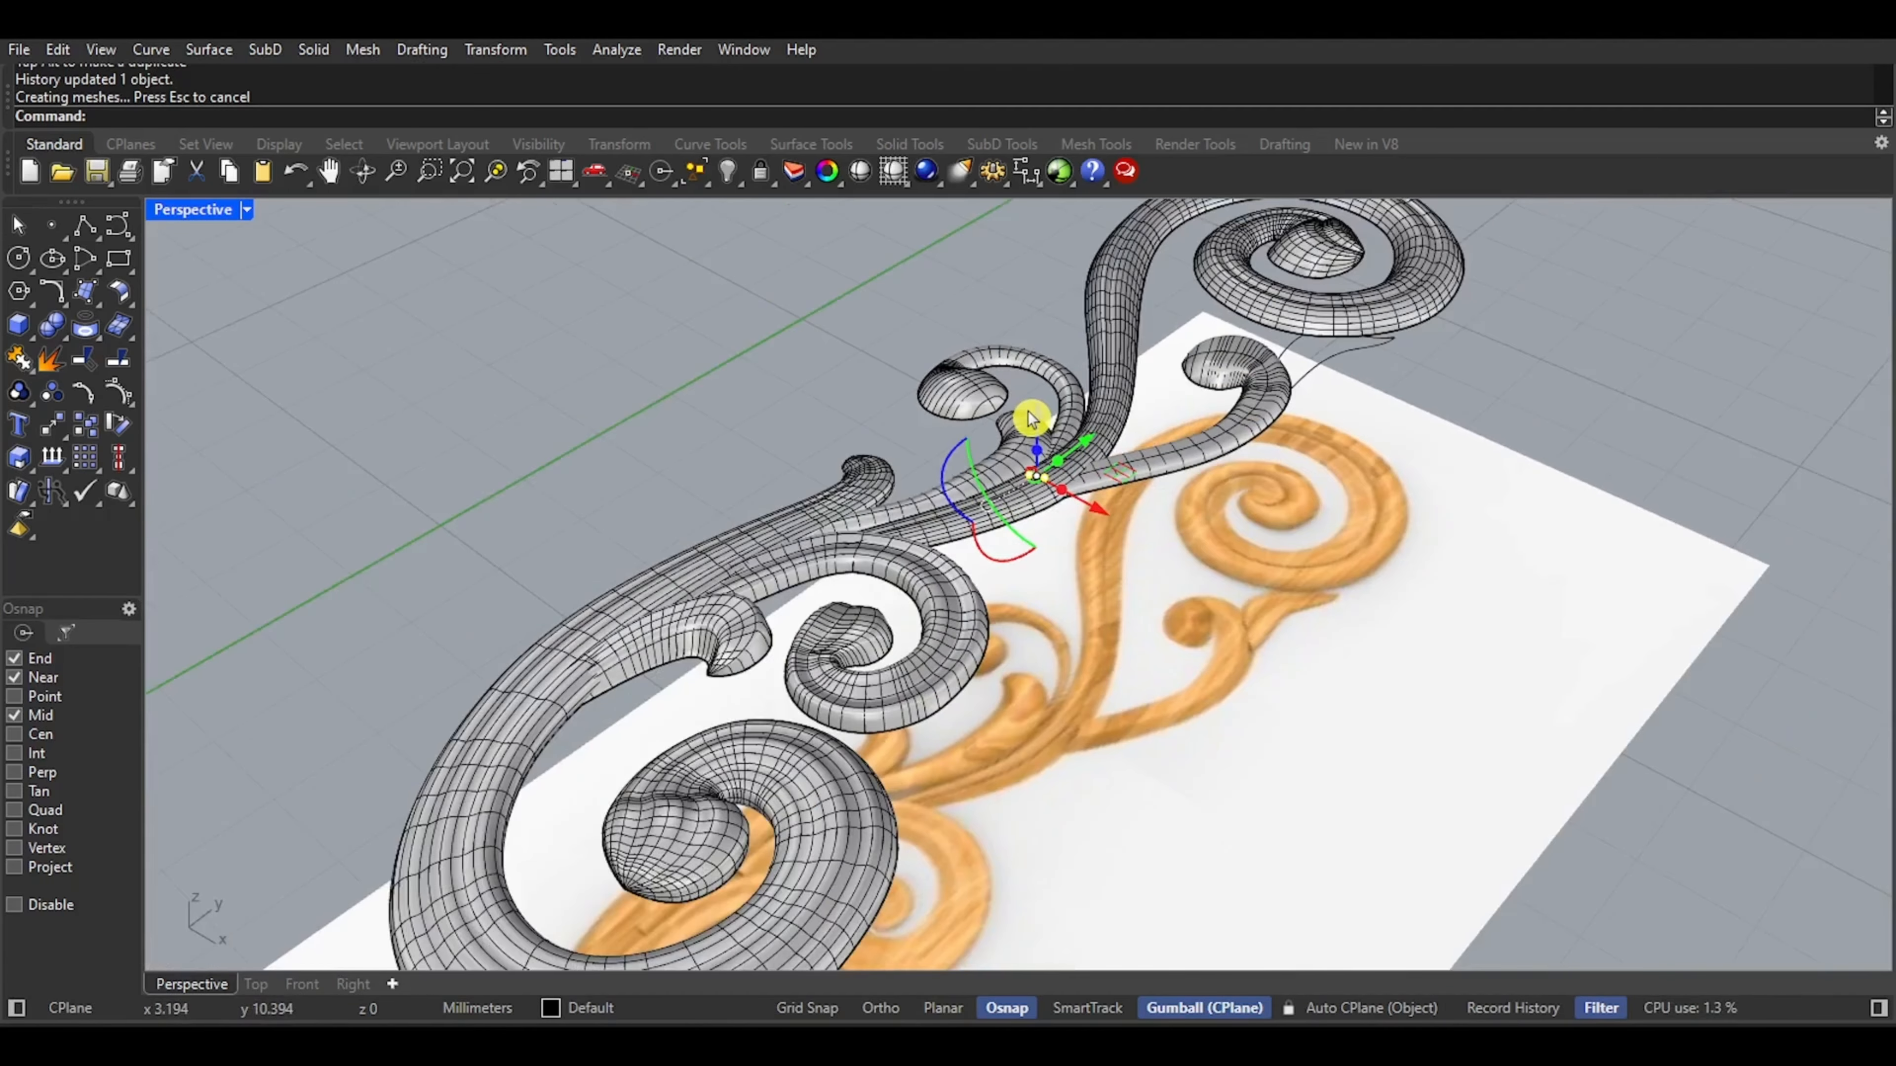
right_click_drag(1041, 411, 1069, 494)
scroll(931, 551, "up", 5)
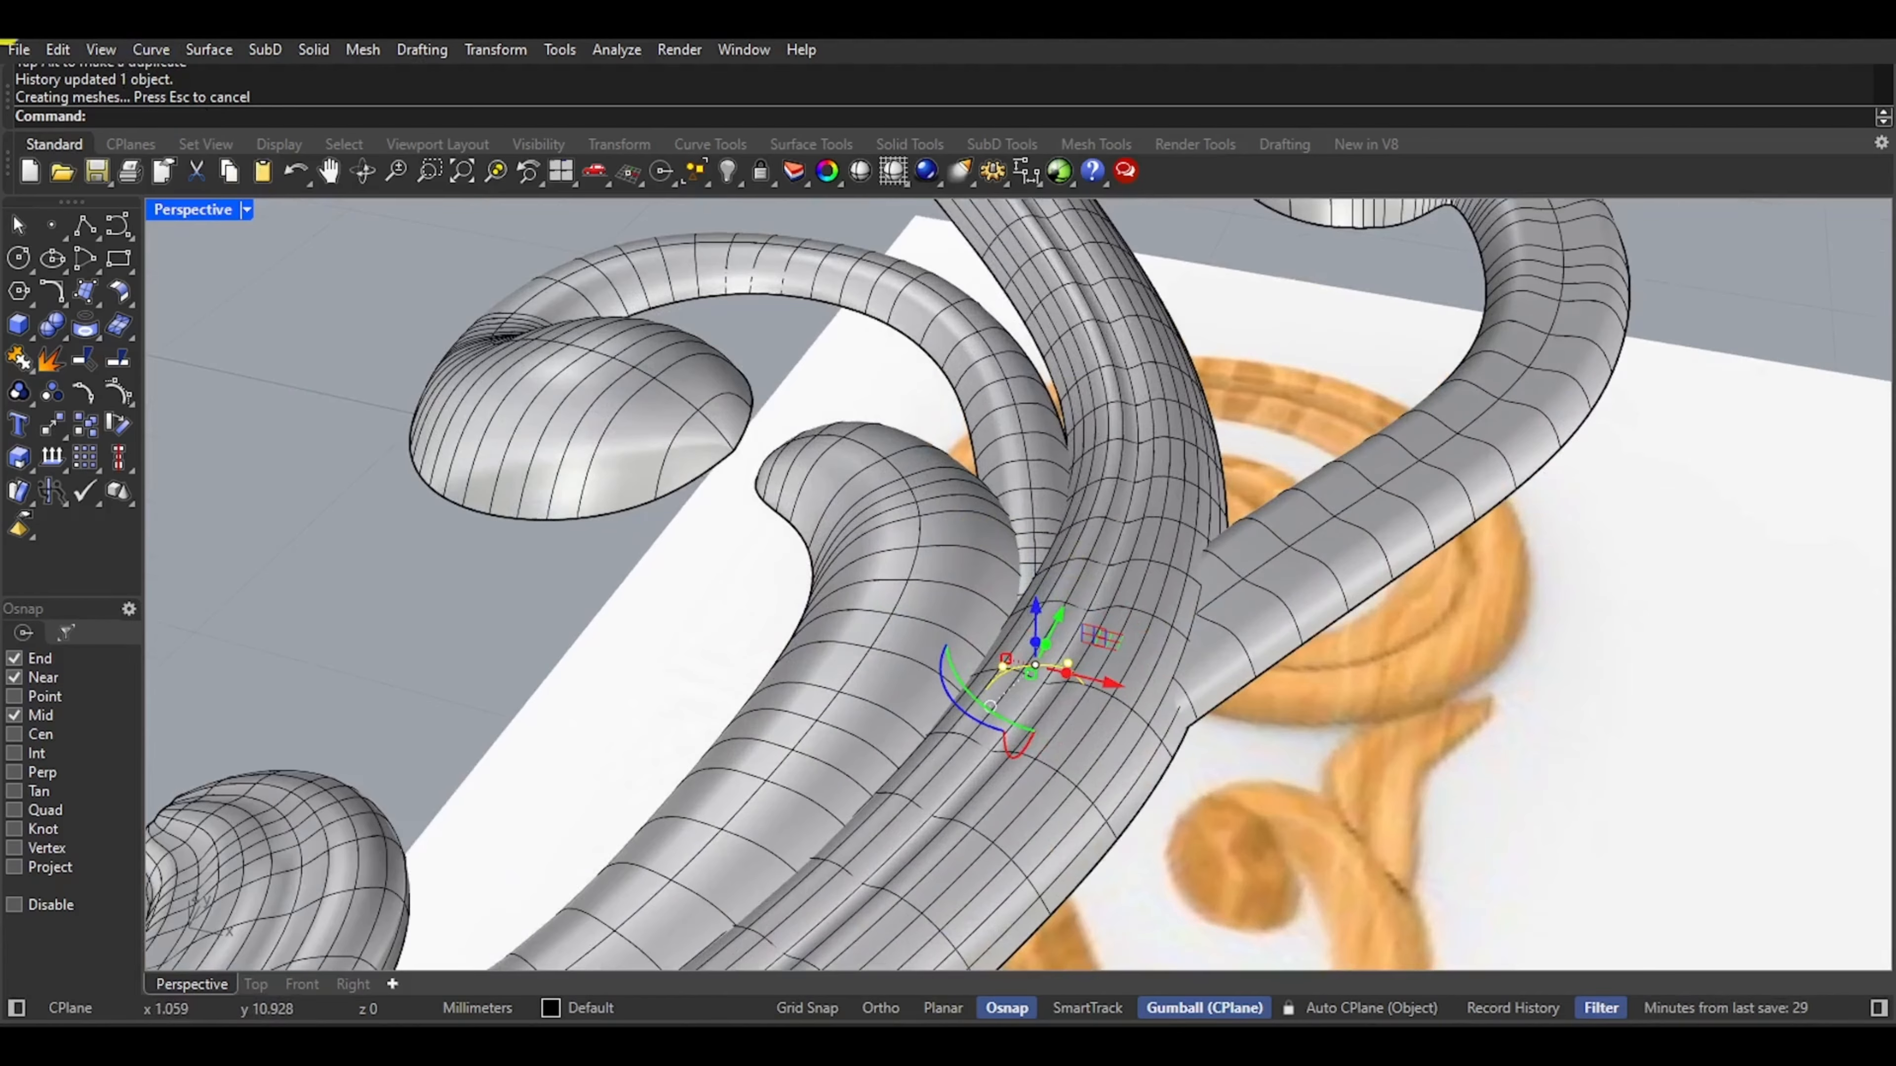
left_click(363, 706)
scroll(1020, 732, "down", 3)
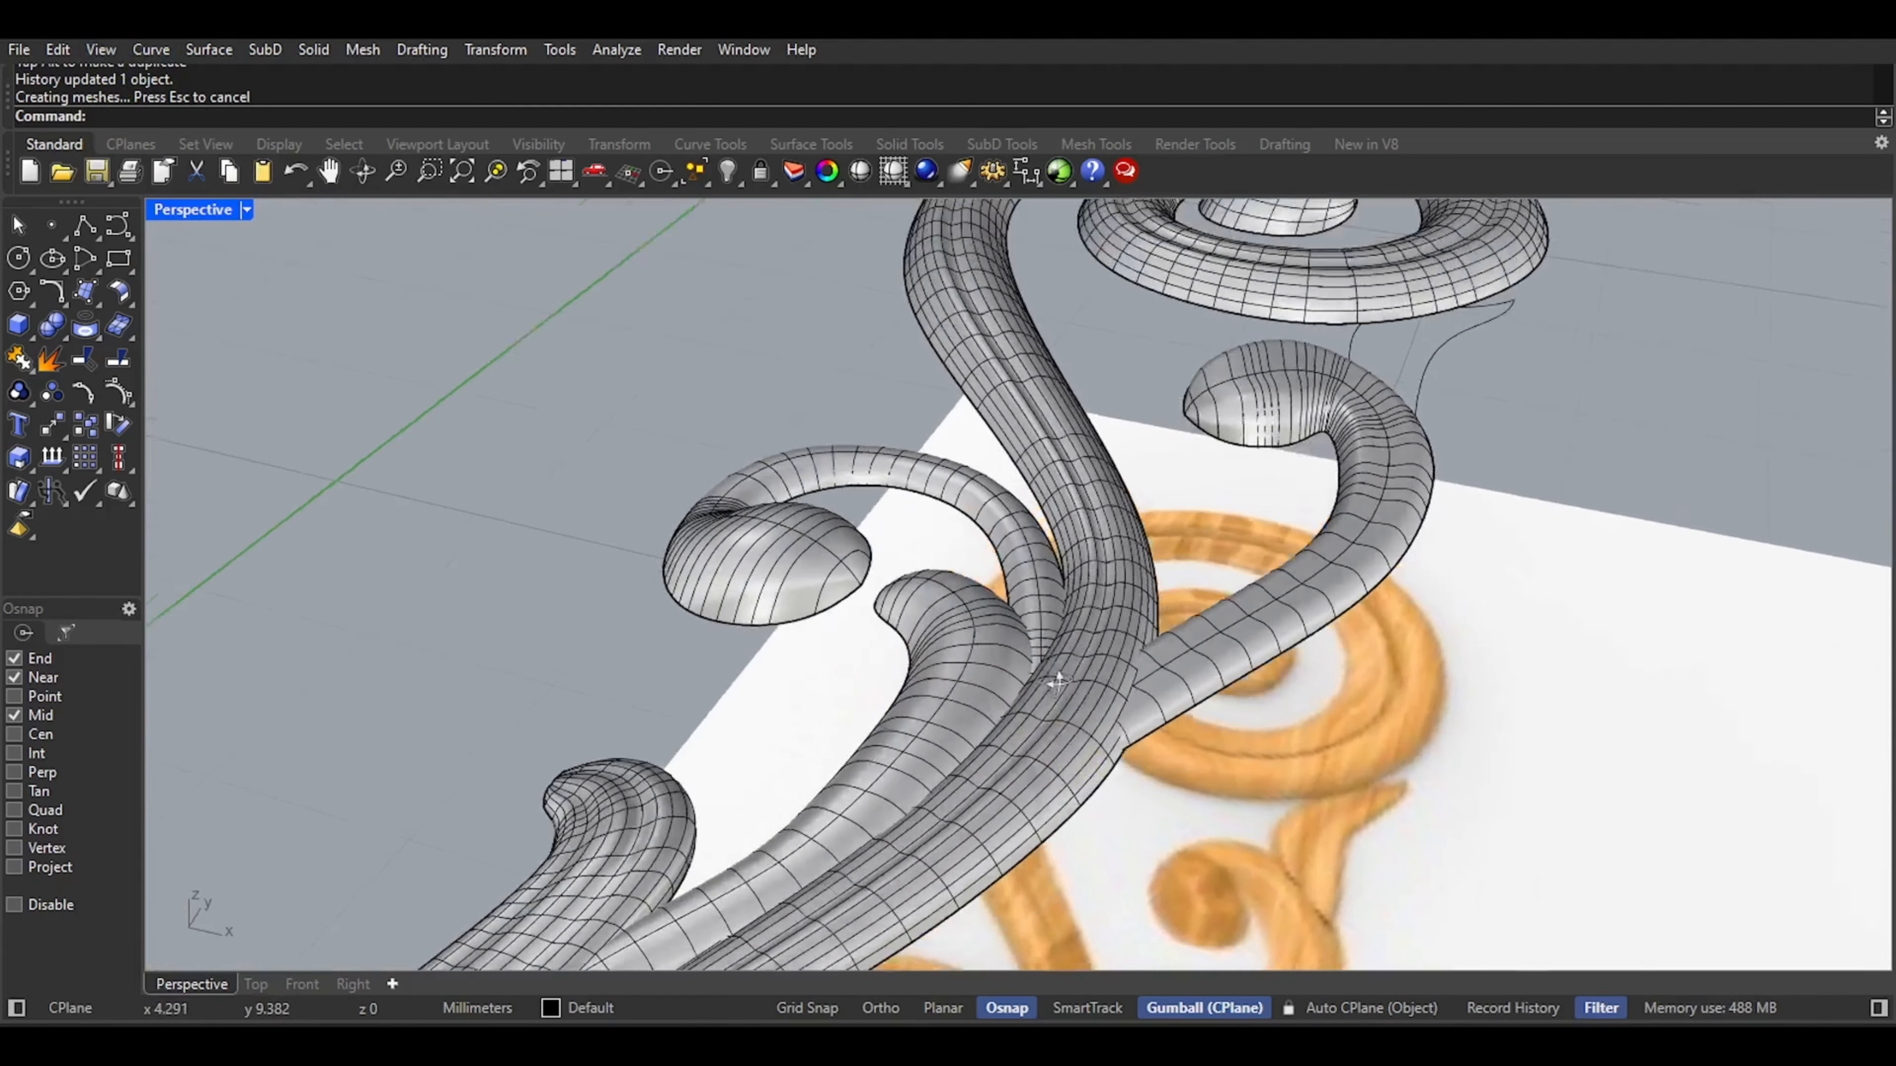
Select the left curl's cross-section curve beneath the stem surfaces and rebuild it with 16 control points
right_click_drag(1020, 733, 1046, 503)
scroll(1046, 503, "down", 5)
right_click_drag(1003, 635, 1003, 677)
scroll(1004, 677, "up", 10)
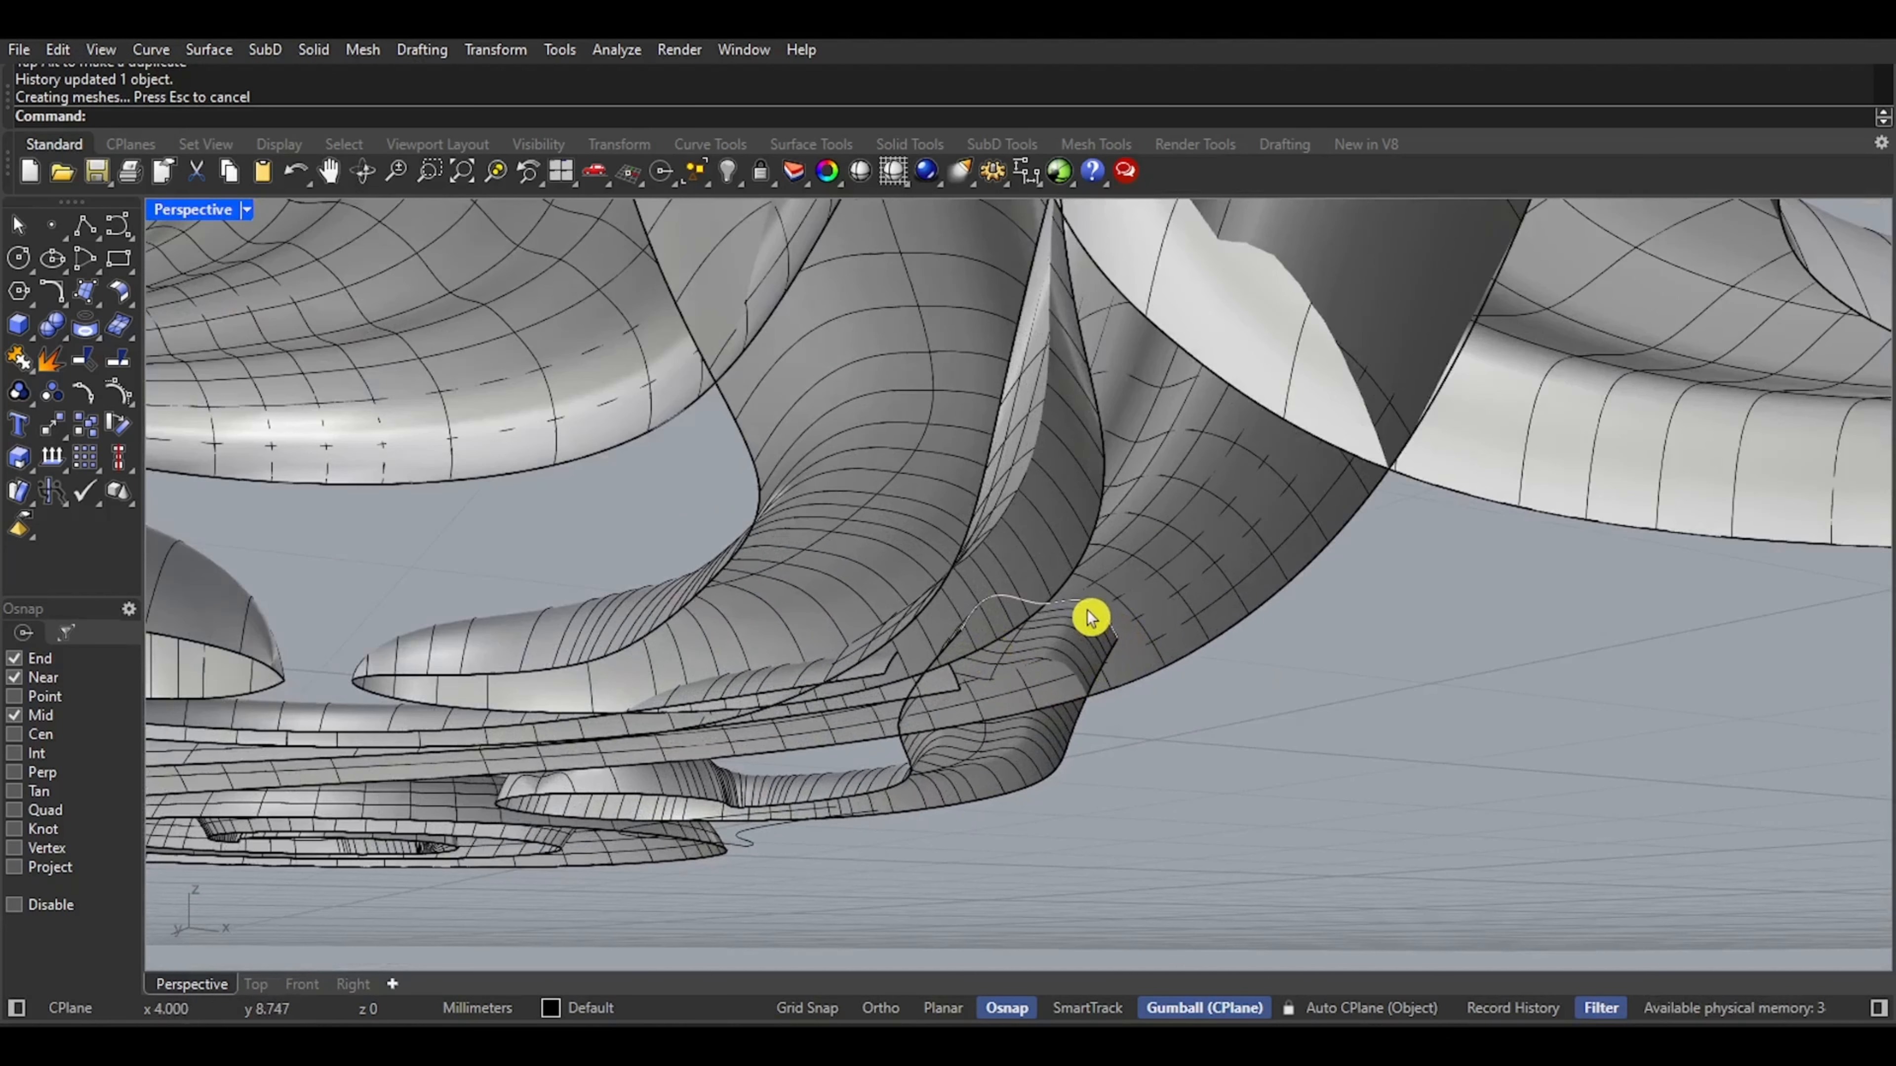
left_click(1090, 616)
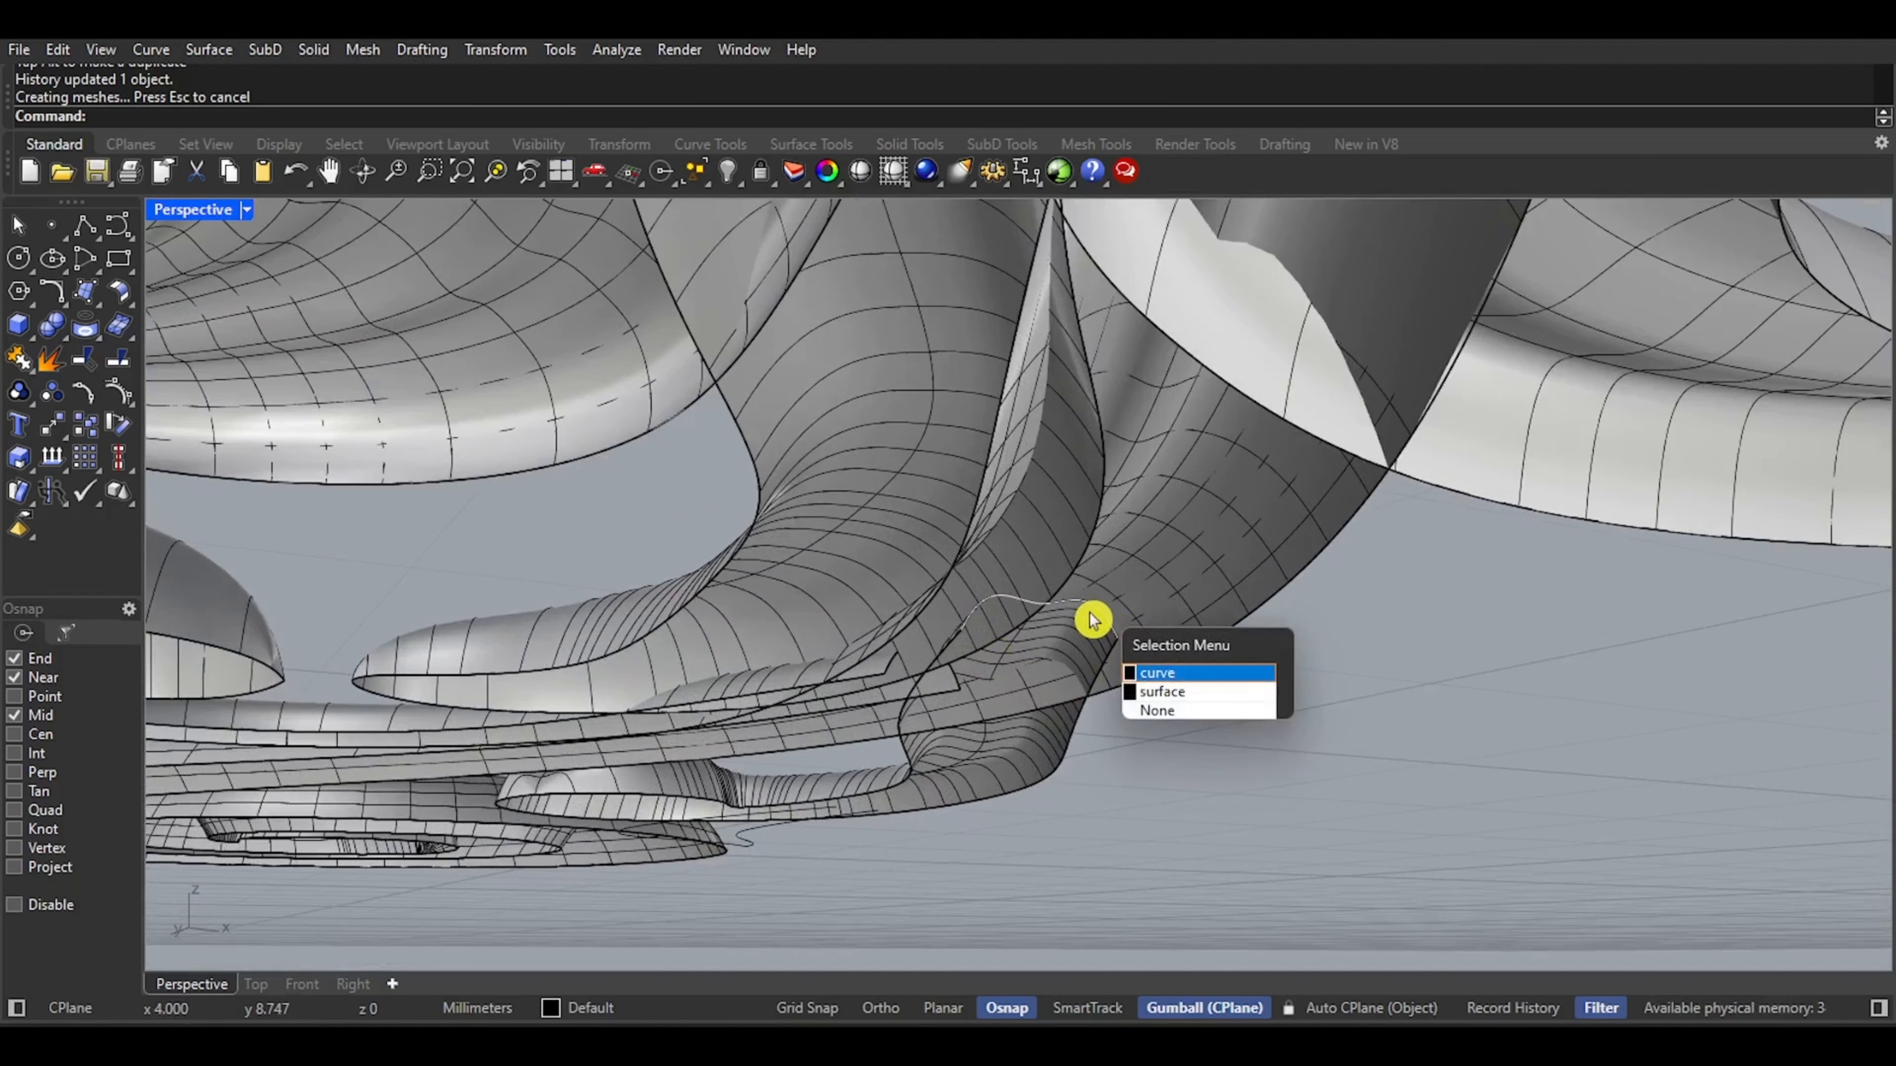
left_click(427, 756)
key("Escape")
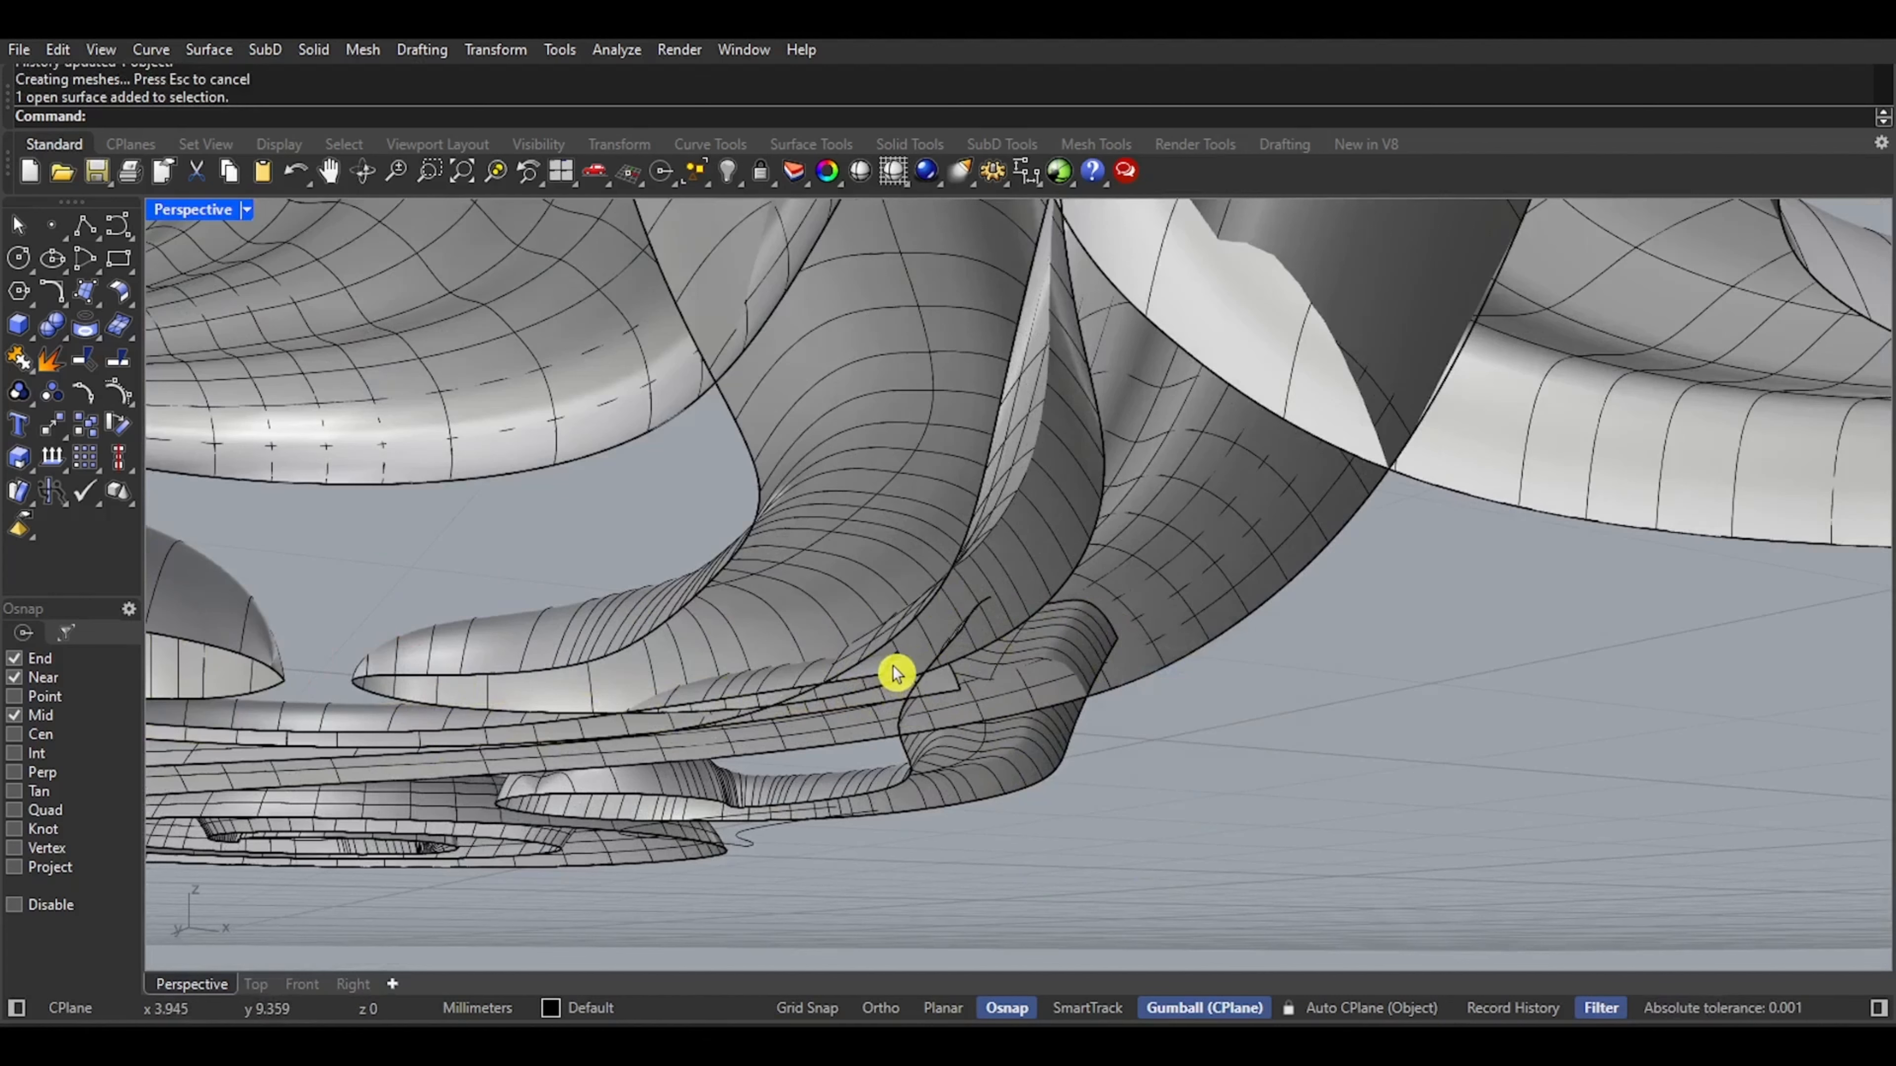
left_click(896, 674)
left_click(57, 49)
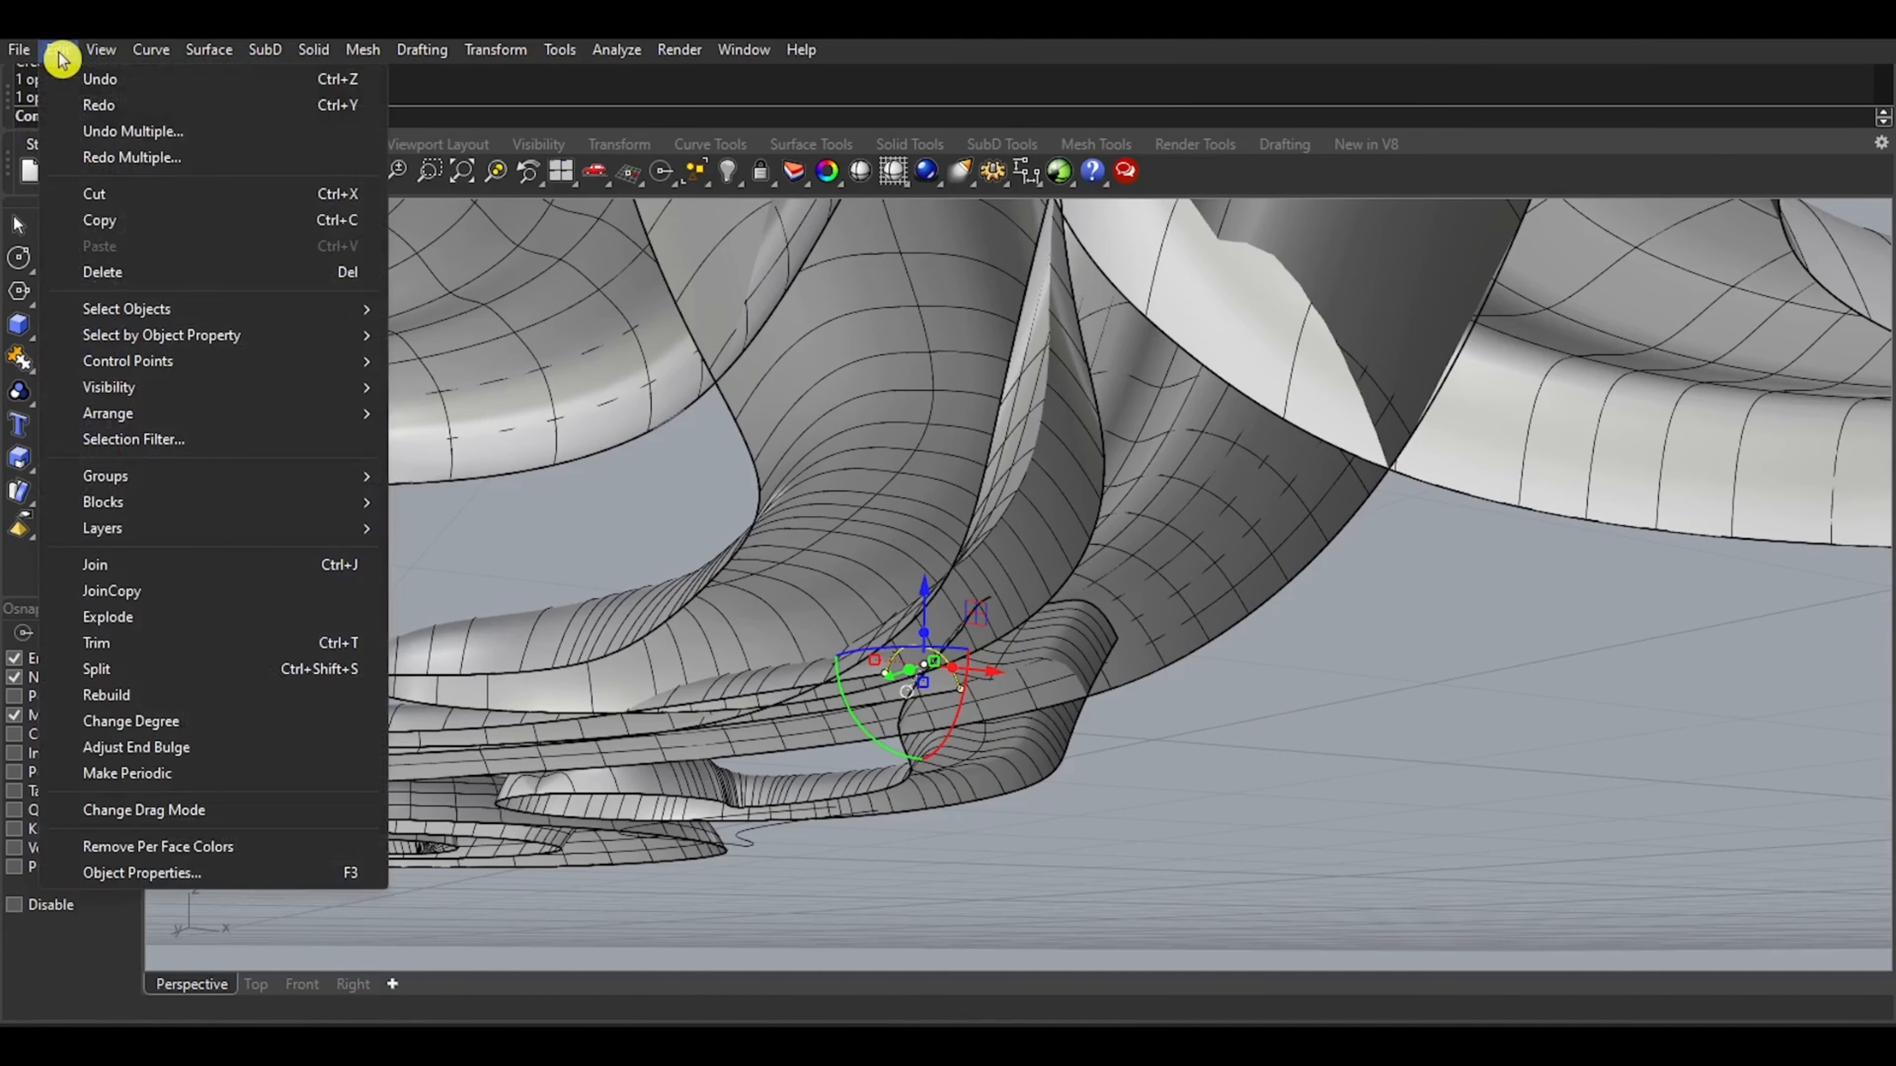
left_click(156, 696)
left_click(976, 433)
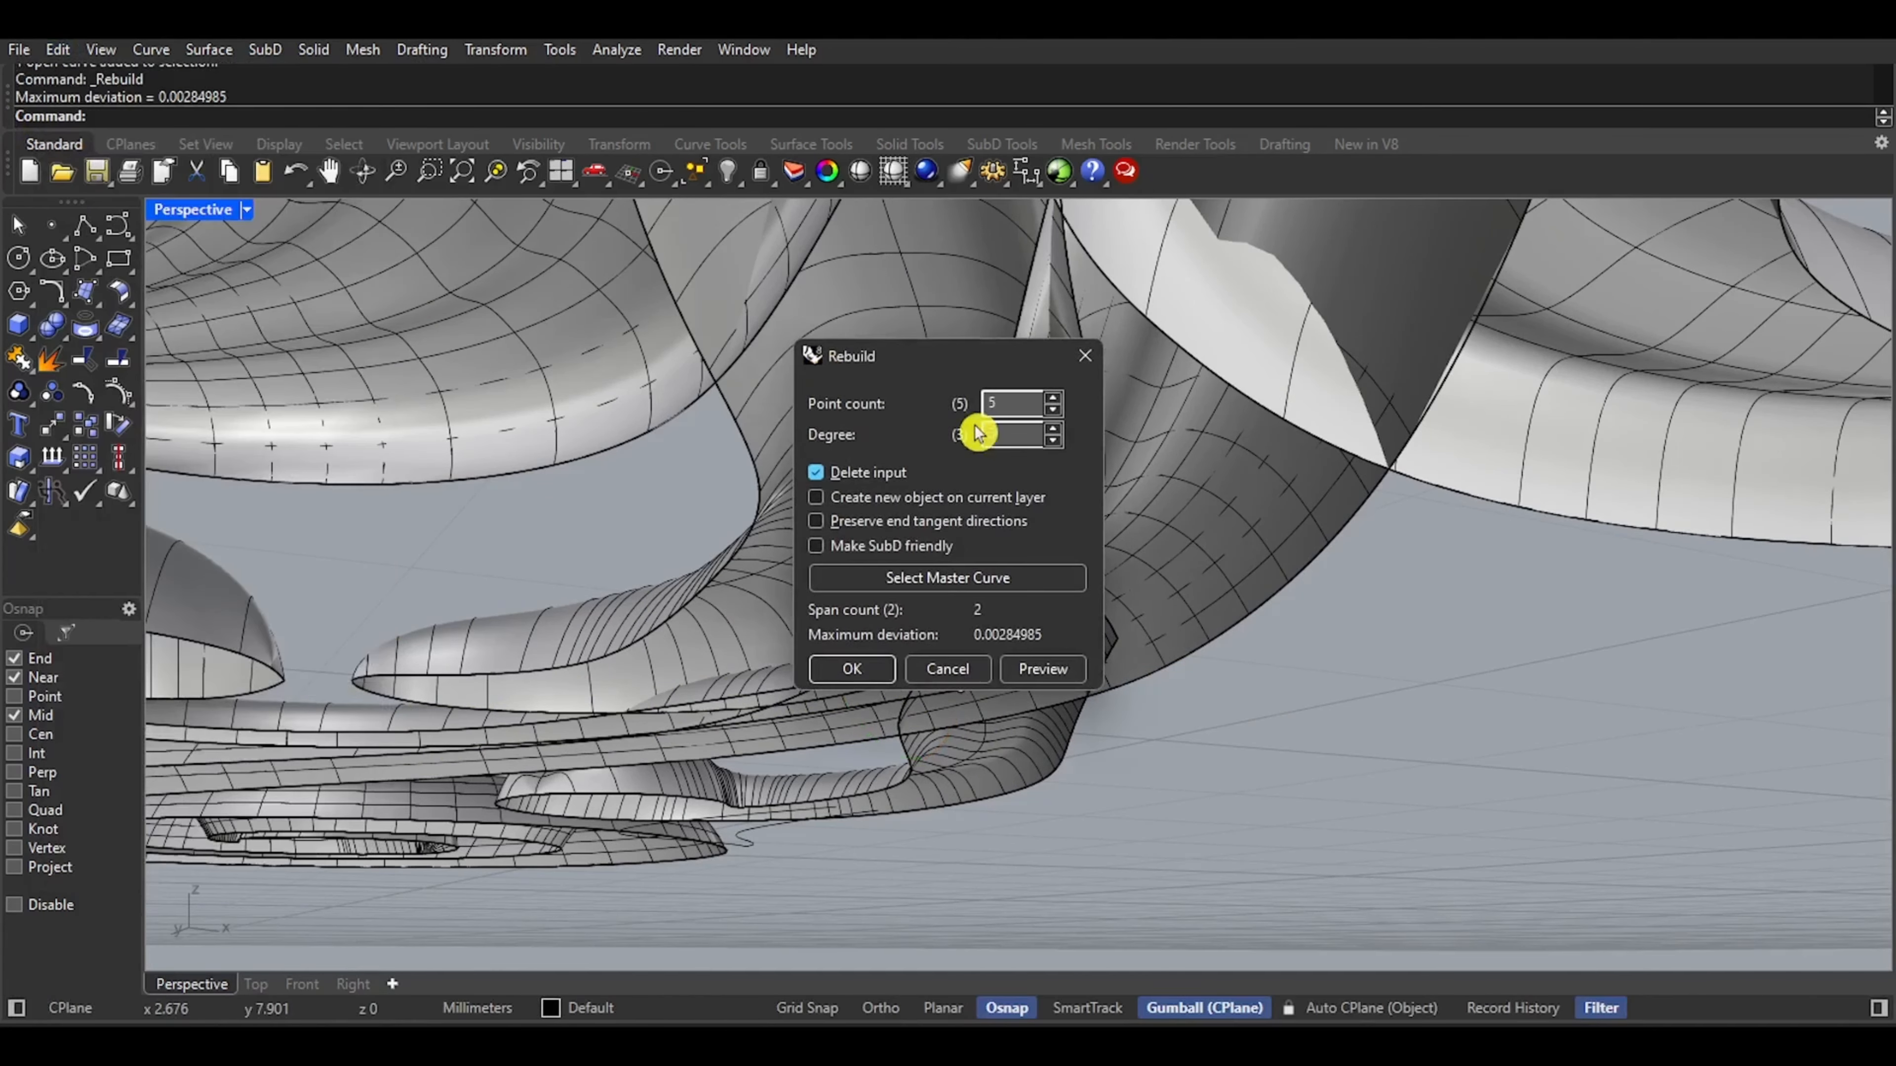
type("16")
key("Return")
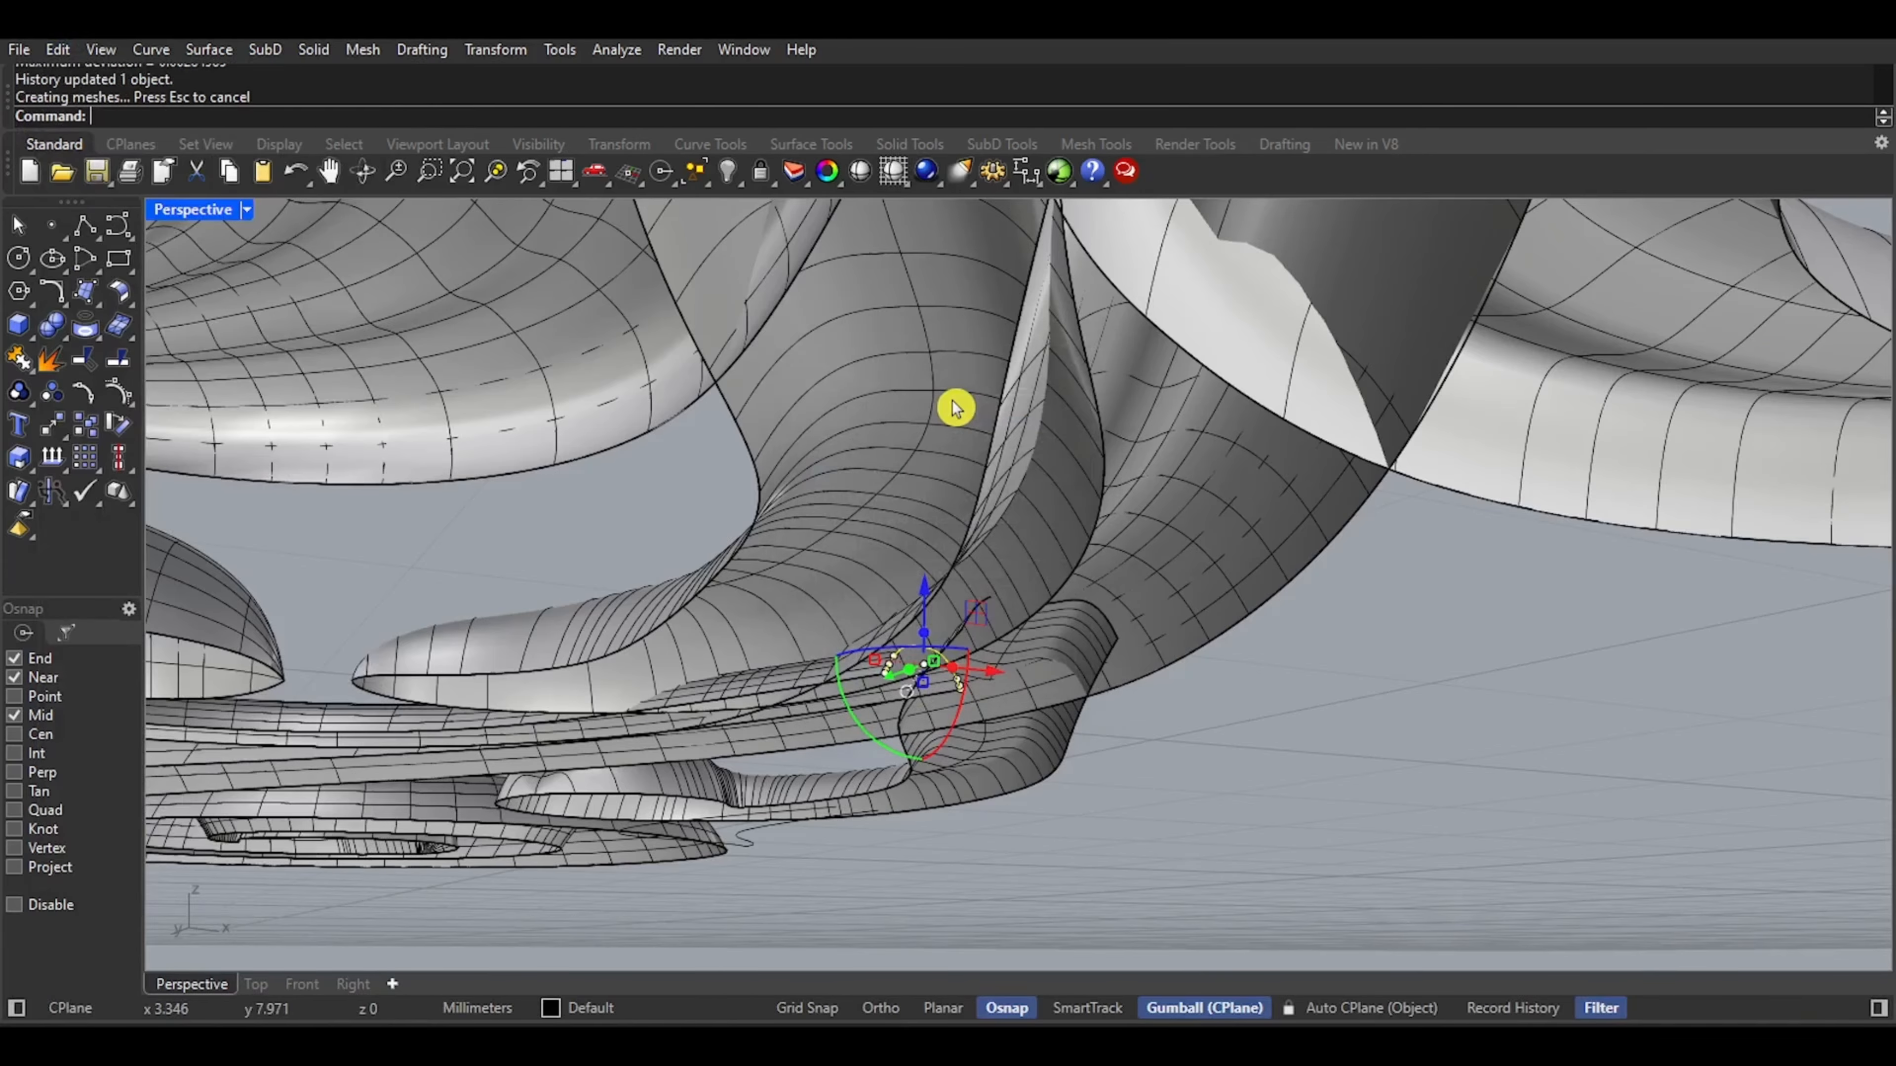
Try lowering the middle control point of the left curl's cross-section in wireframe display and inspect the groove in rendered display
scroll(951, 683, "up", 4)
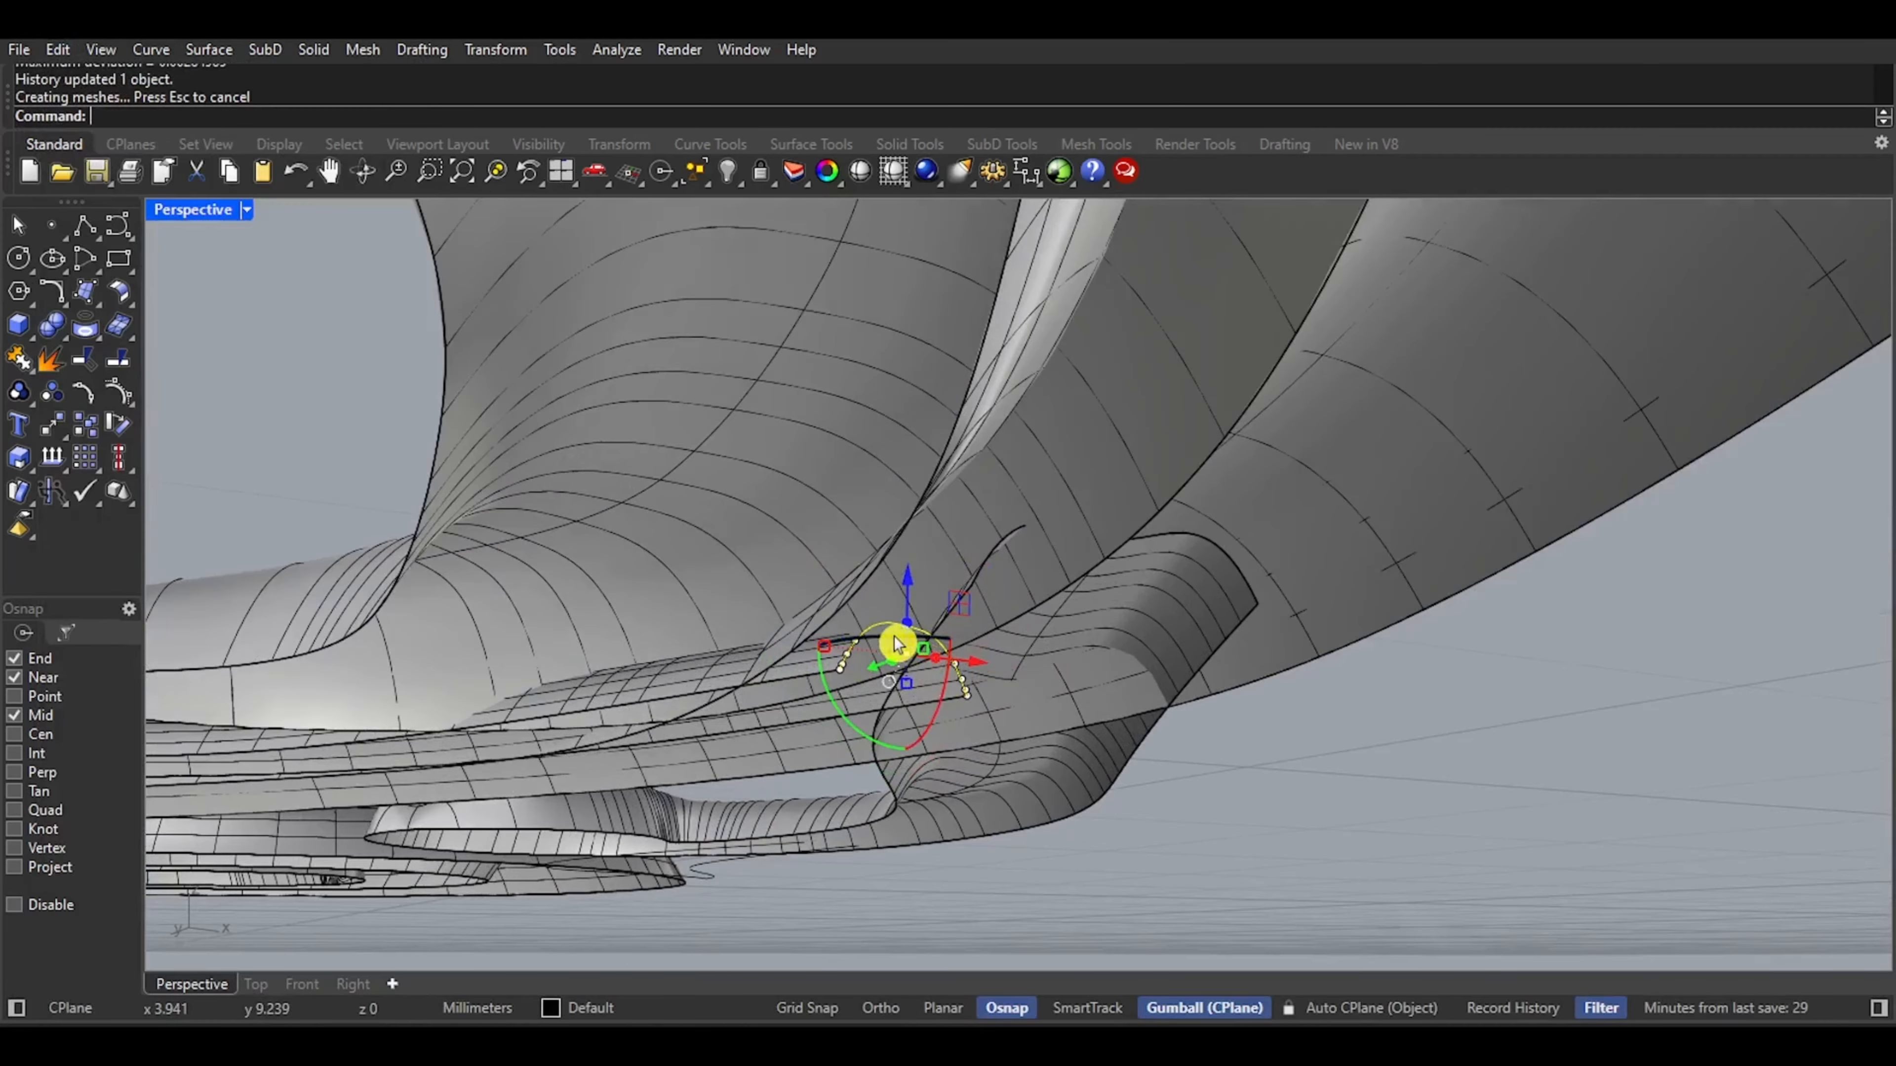
right_click_drag(896, 644, 968, 538)
middle_click(942, 663)
left_click(944, 660)
scroll(970, 539, "up", 2)
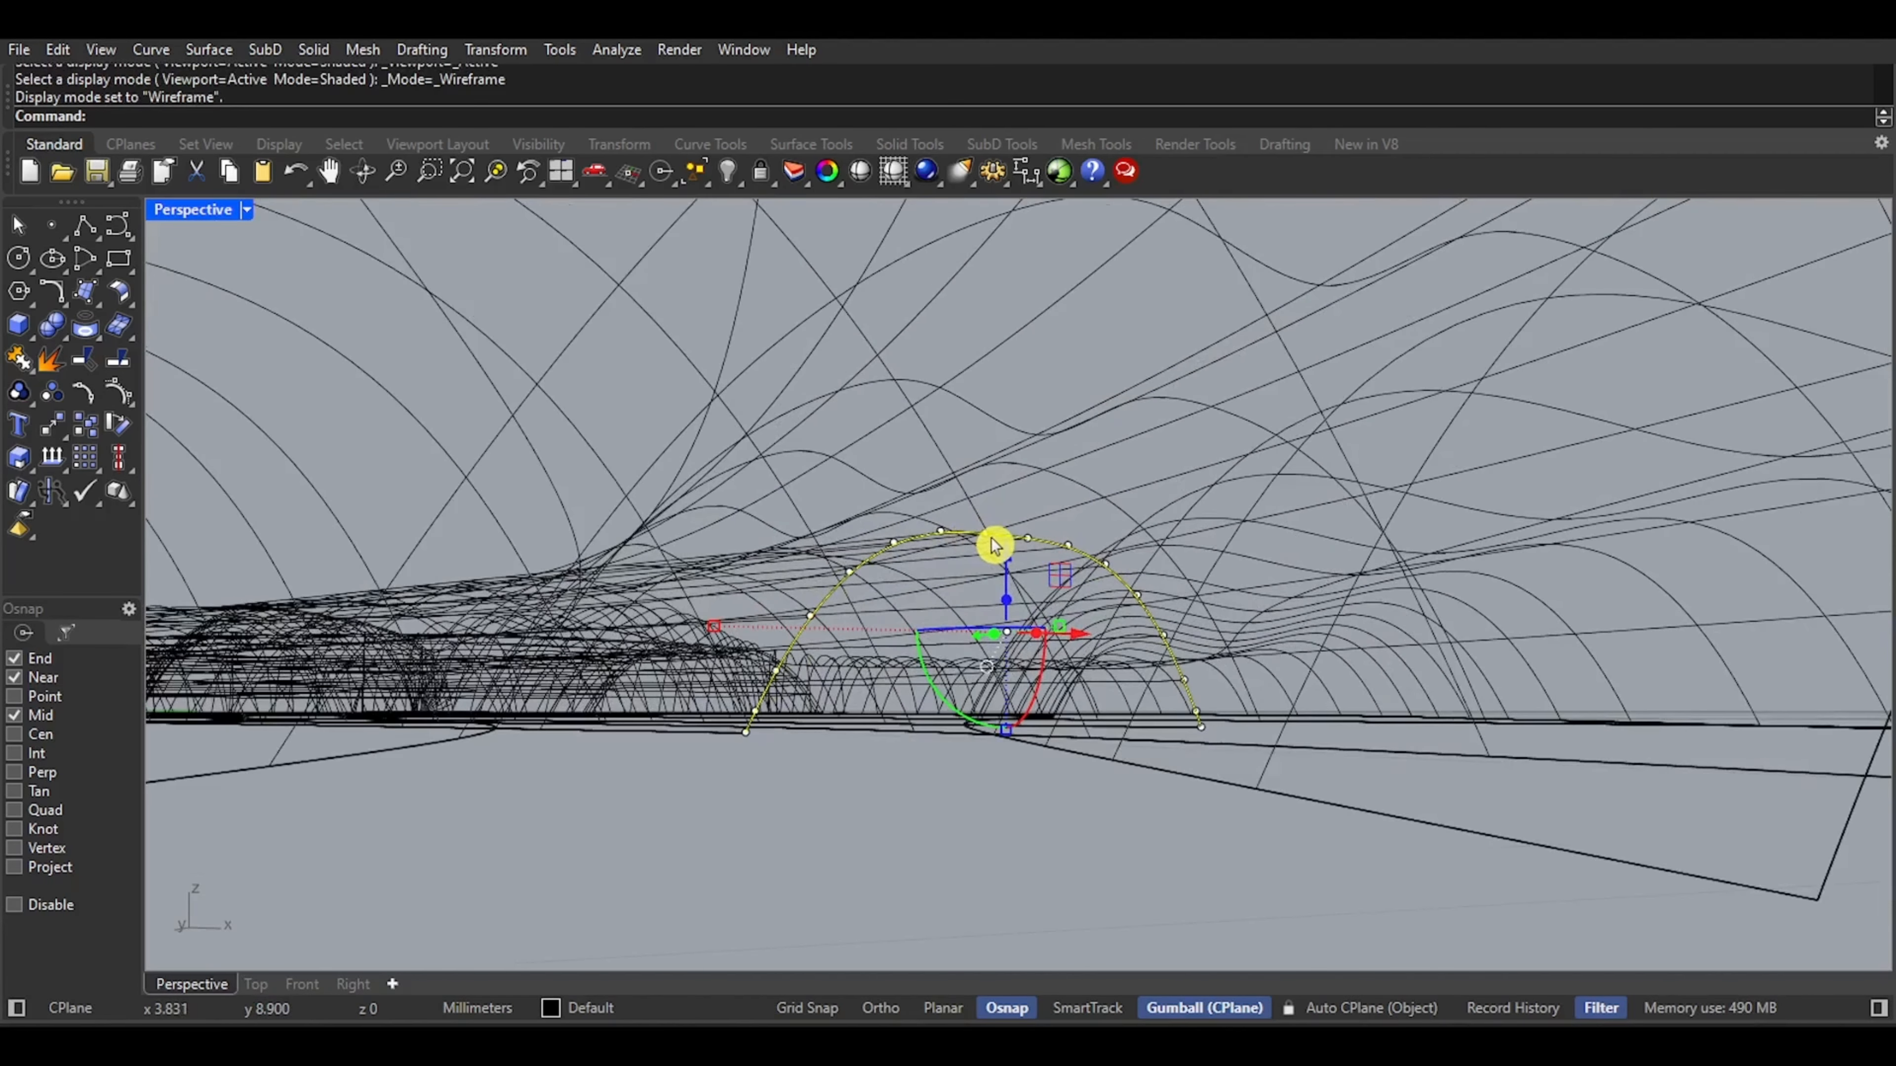
left_click(993, 538)
left_click(1060, 596)
left_click_drag(986, 478, 987, 544)
middle_click(984, 609)
left_click(1009, 609)
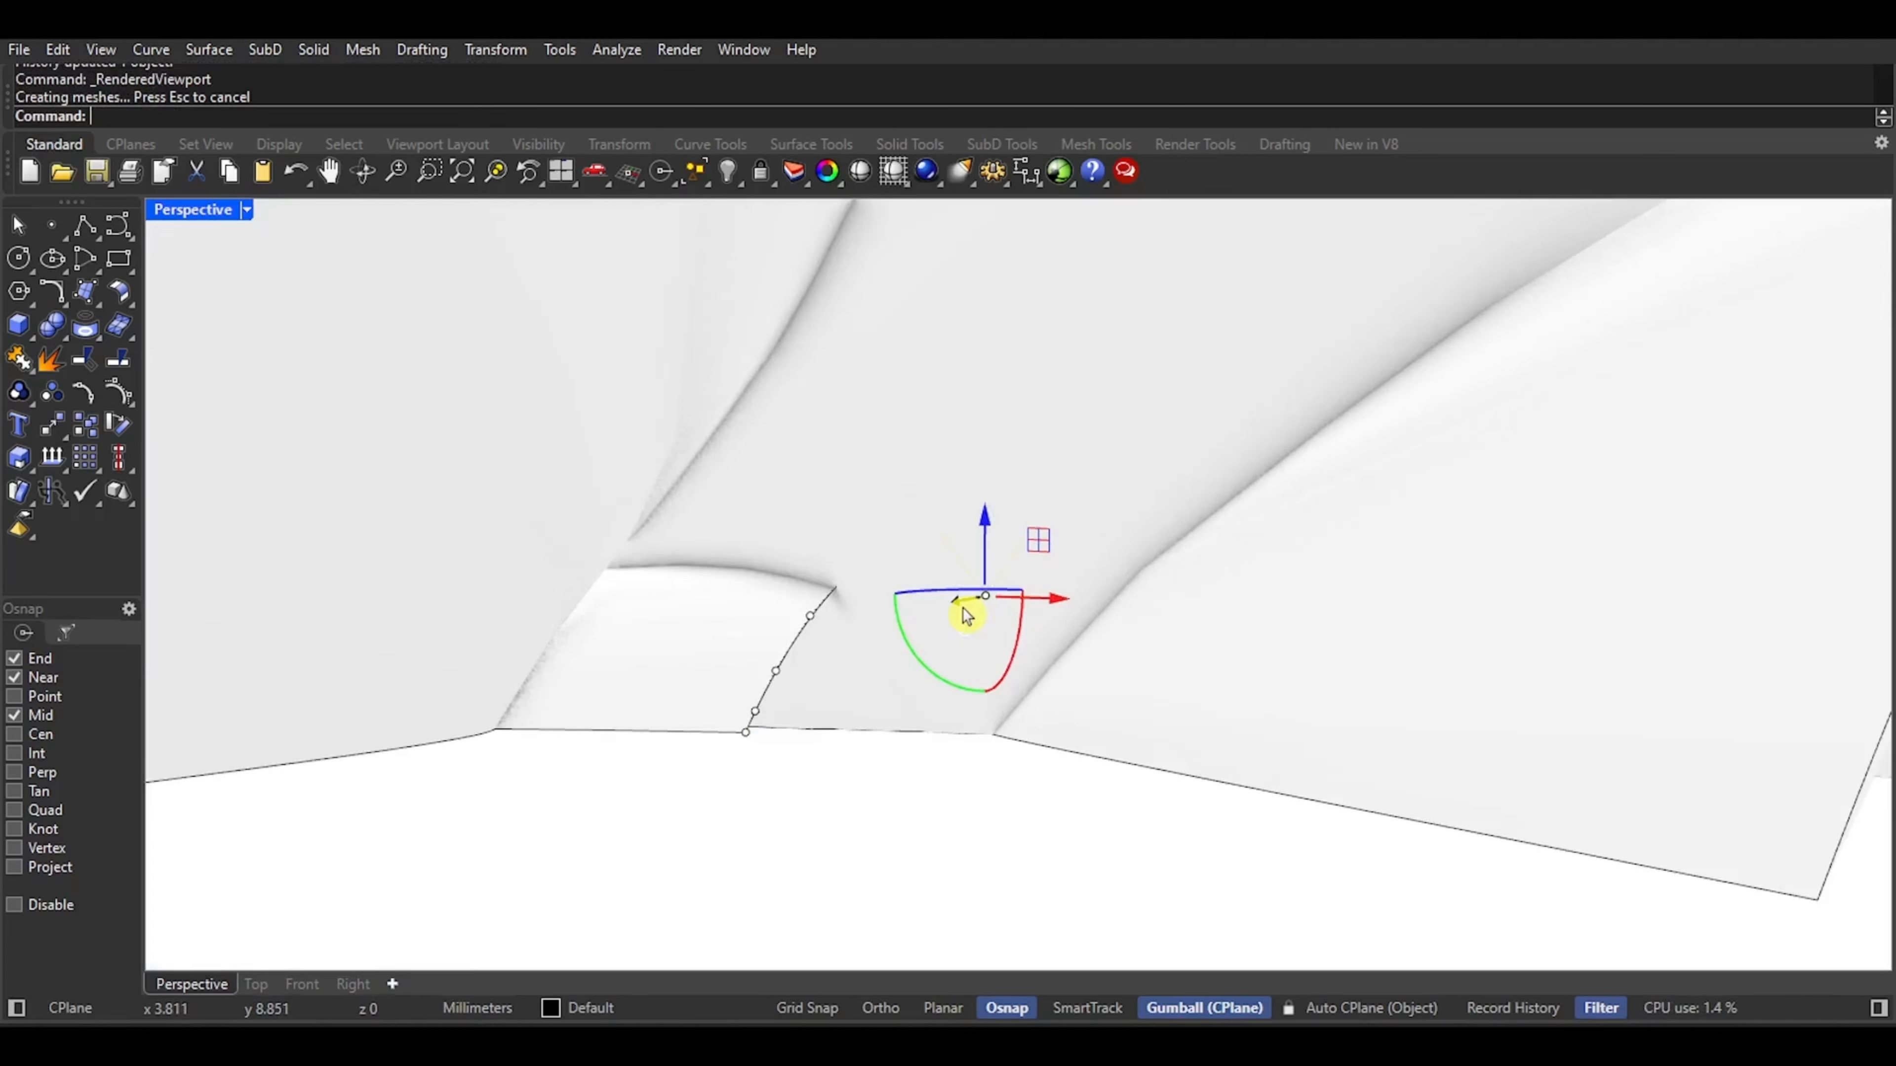
right_click_drag(969, 614, 735, 646)
right_click_drag(617, 645, 1000, 640)
scroll(1000, 642, "up", 3)
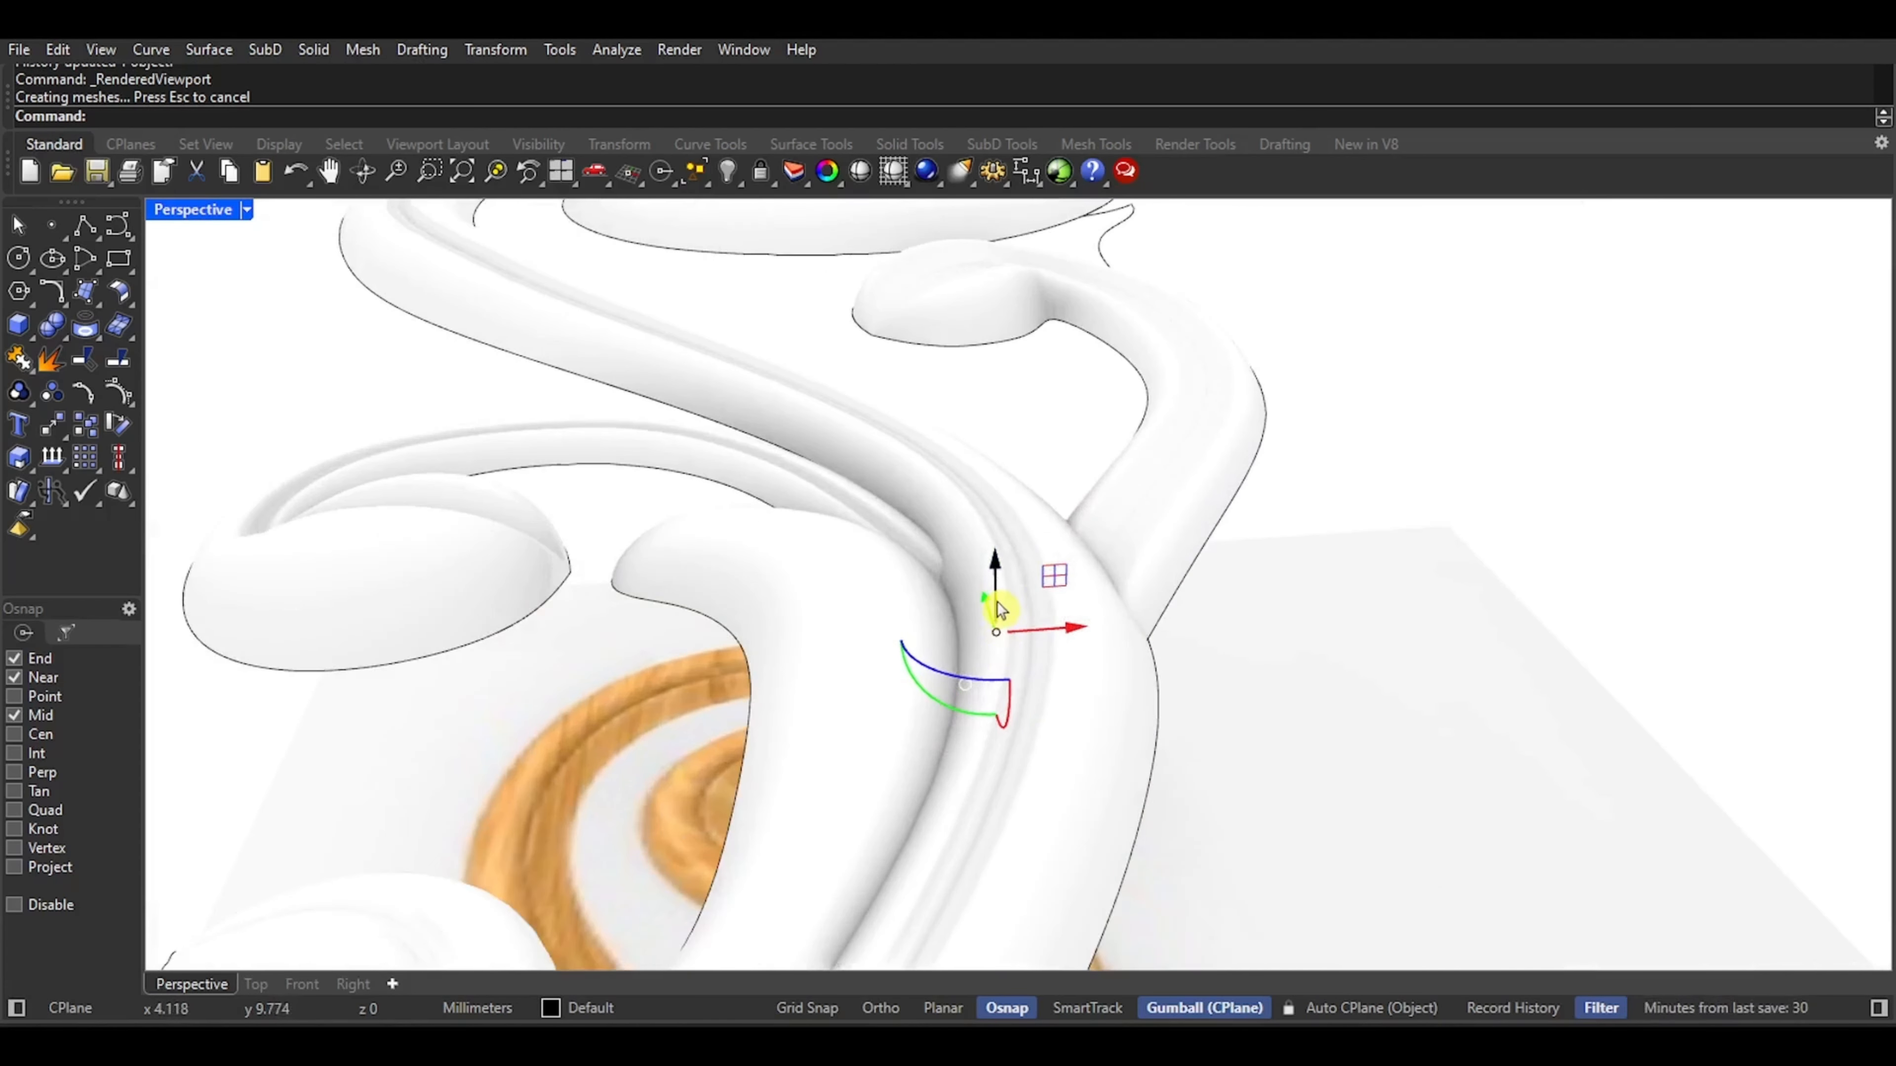
Try raising the cross-section's middle control point slightly, checking it in rendered display and readjusting it in wireframe
left_click_drag(1000, 641, 996, 586)
mouse_move(997, 586)
right_mouse_down()
mouse_move(962, 494)
mouse_move(978, 602)
right_mouse_up()
scroll(977, 599, "up", 12)
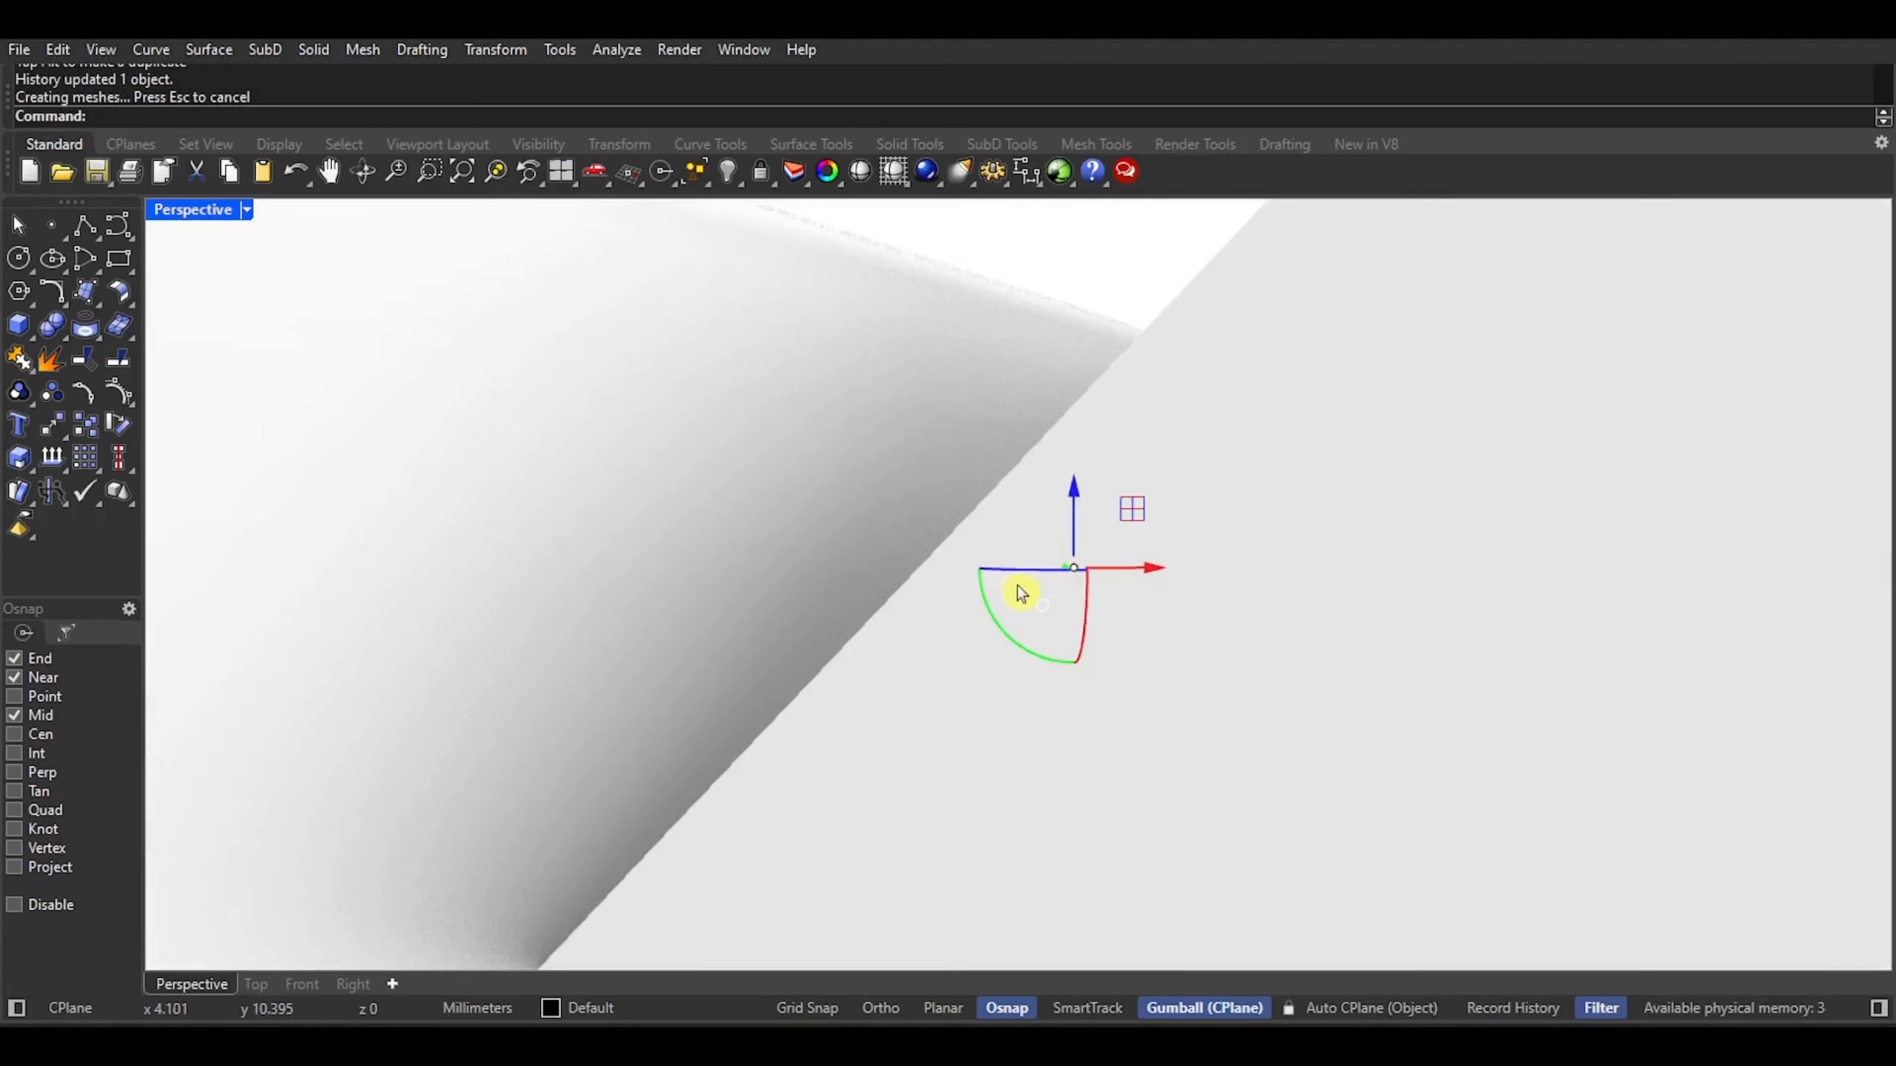
scroll(1021, 594, "down", 10)
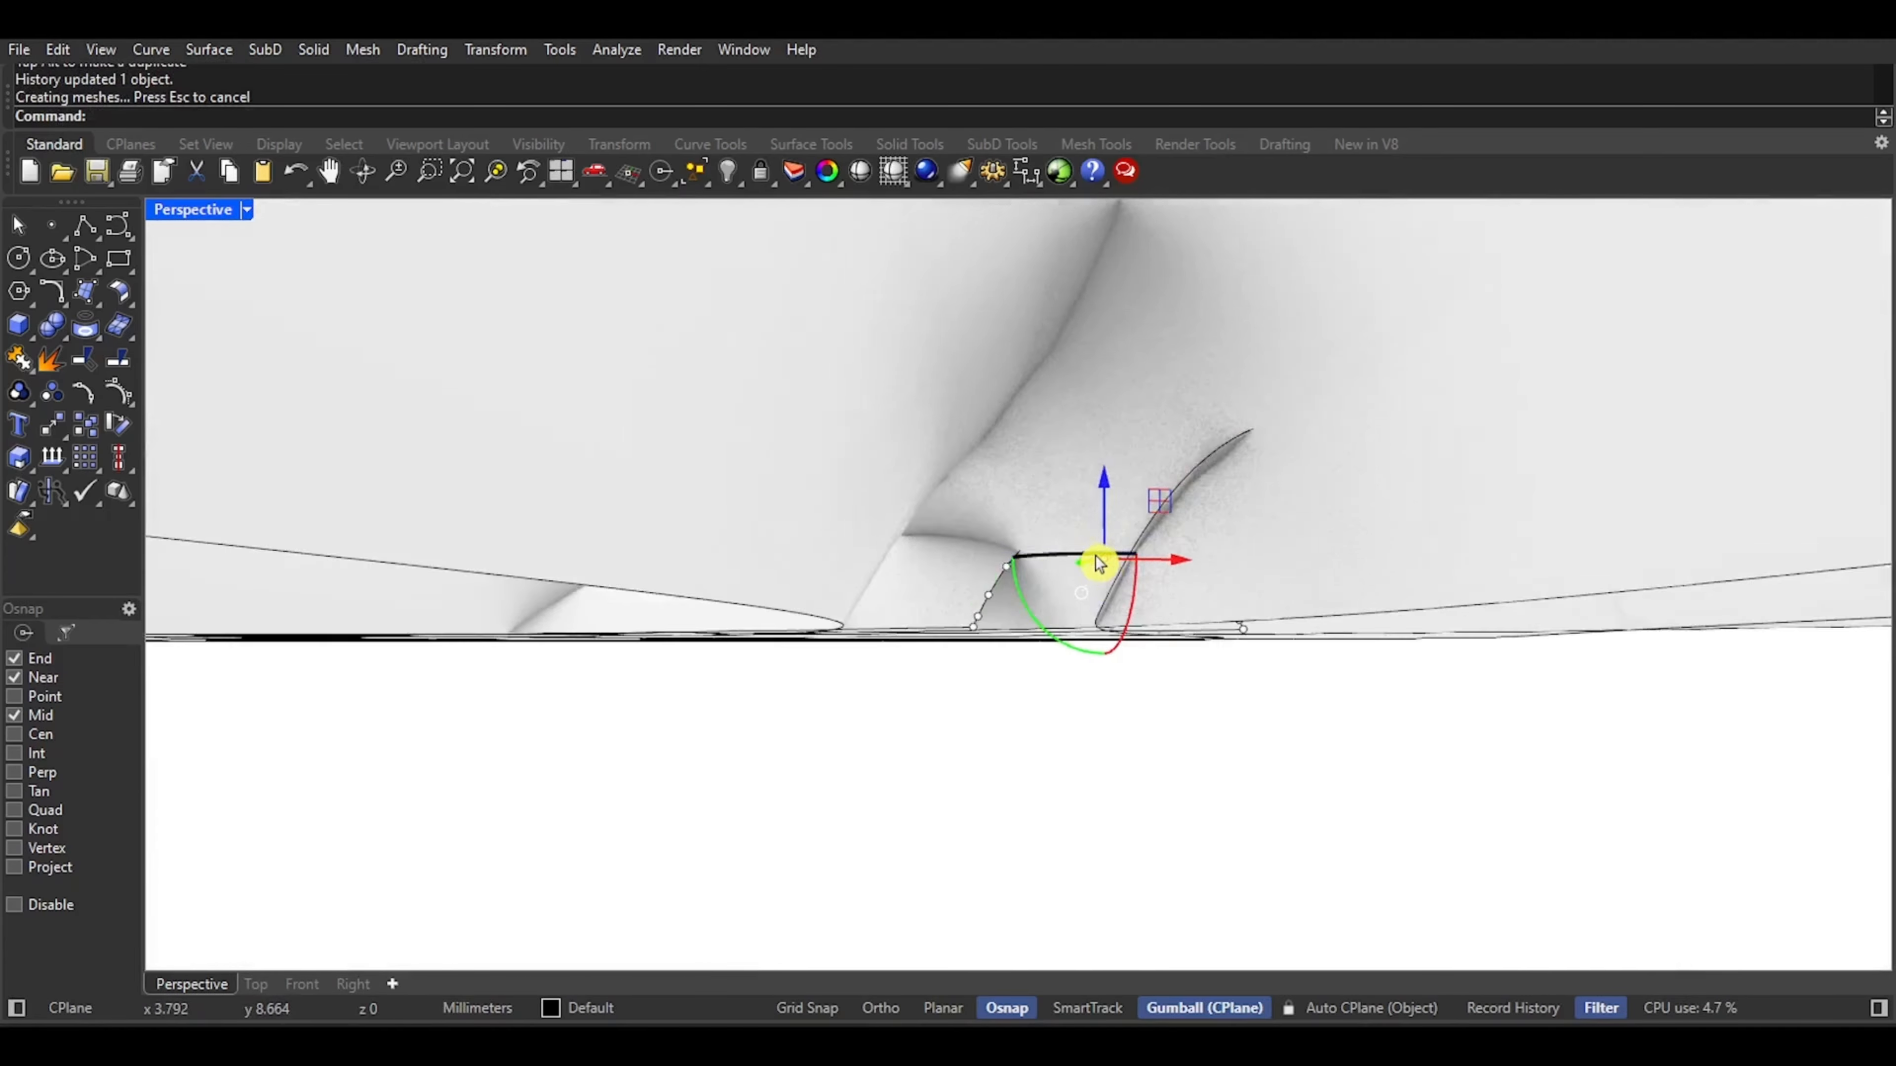
scroll(1097, 563, "down", 5)
key("ctrl+alt+w")
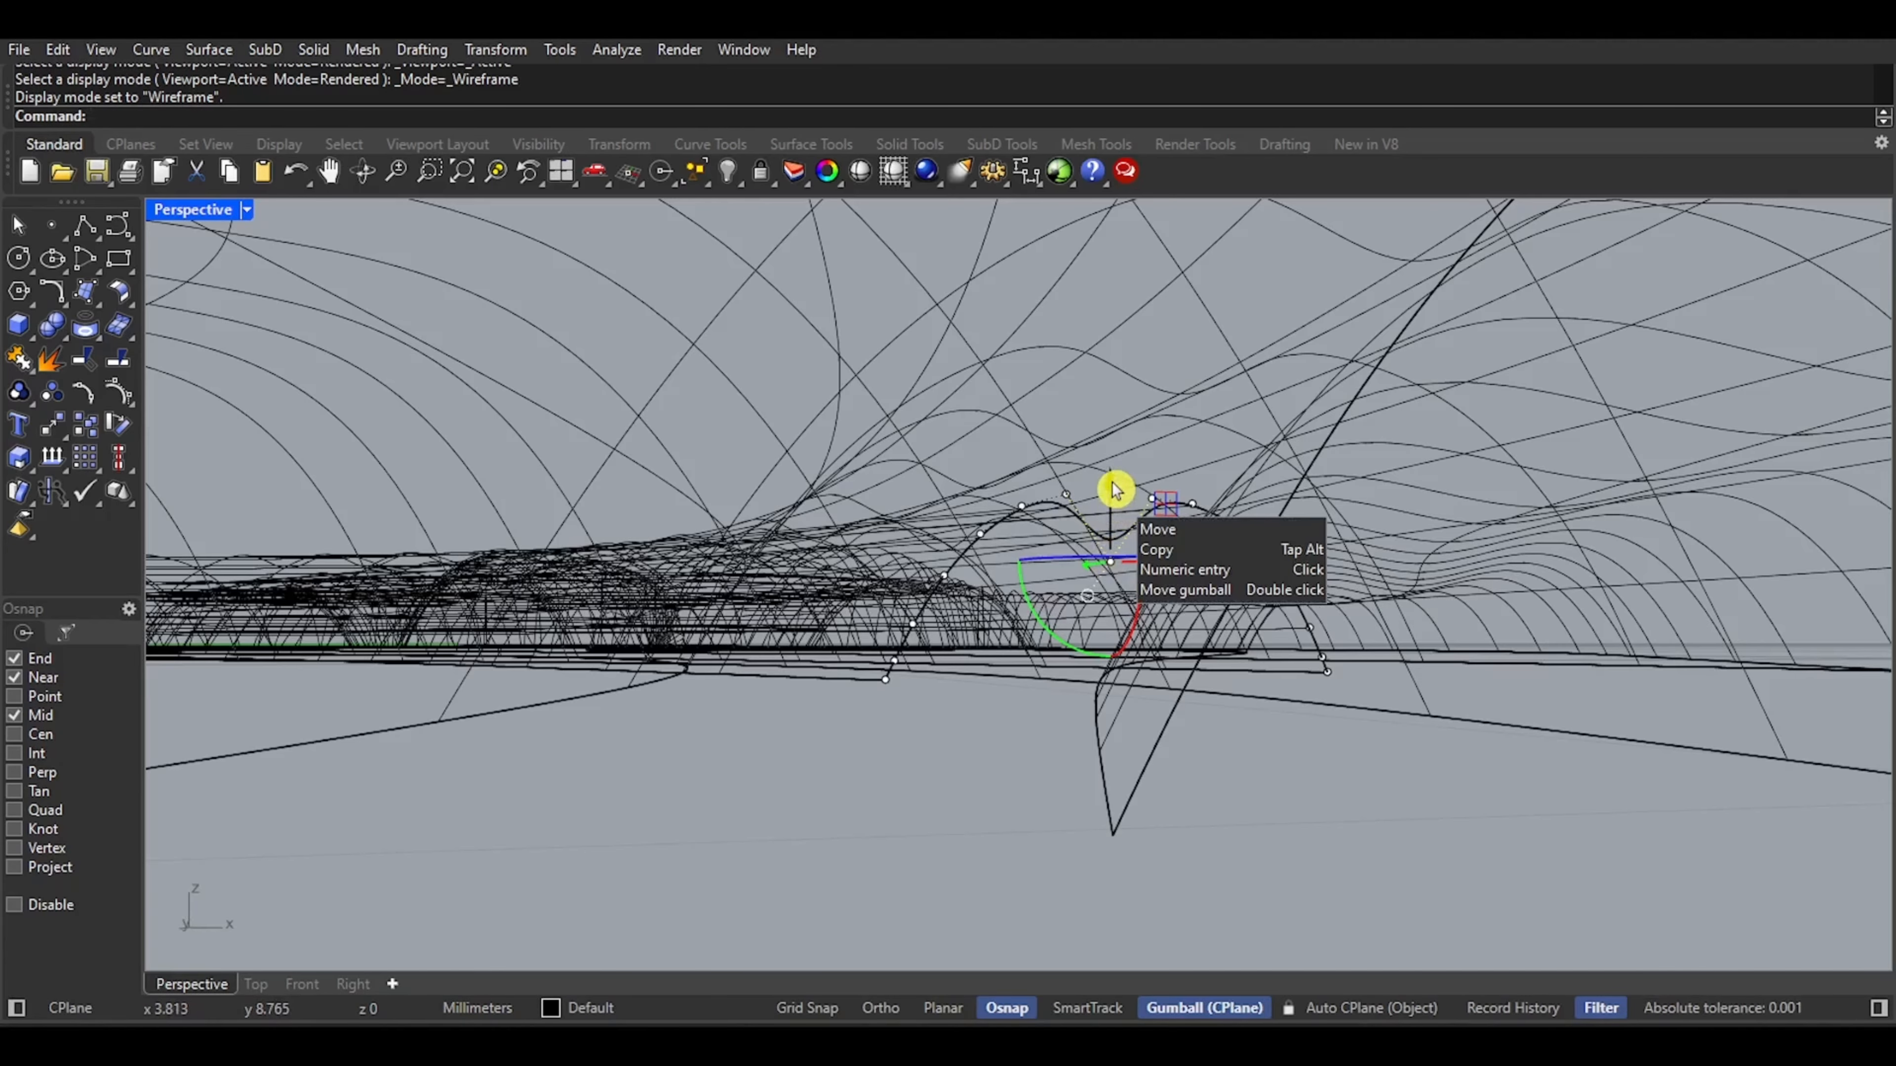
left_click_drag(1114, 489, 1109, 469)
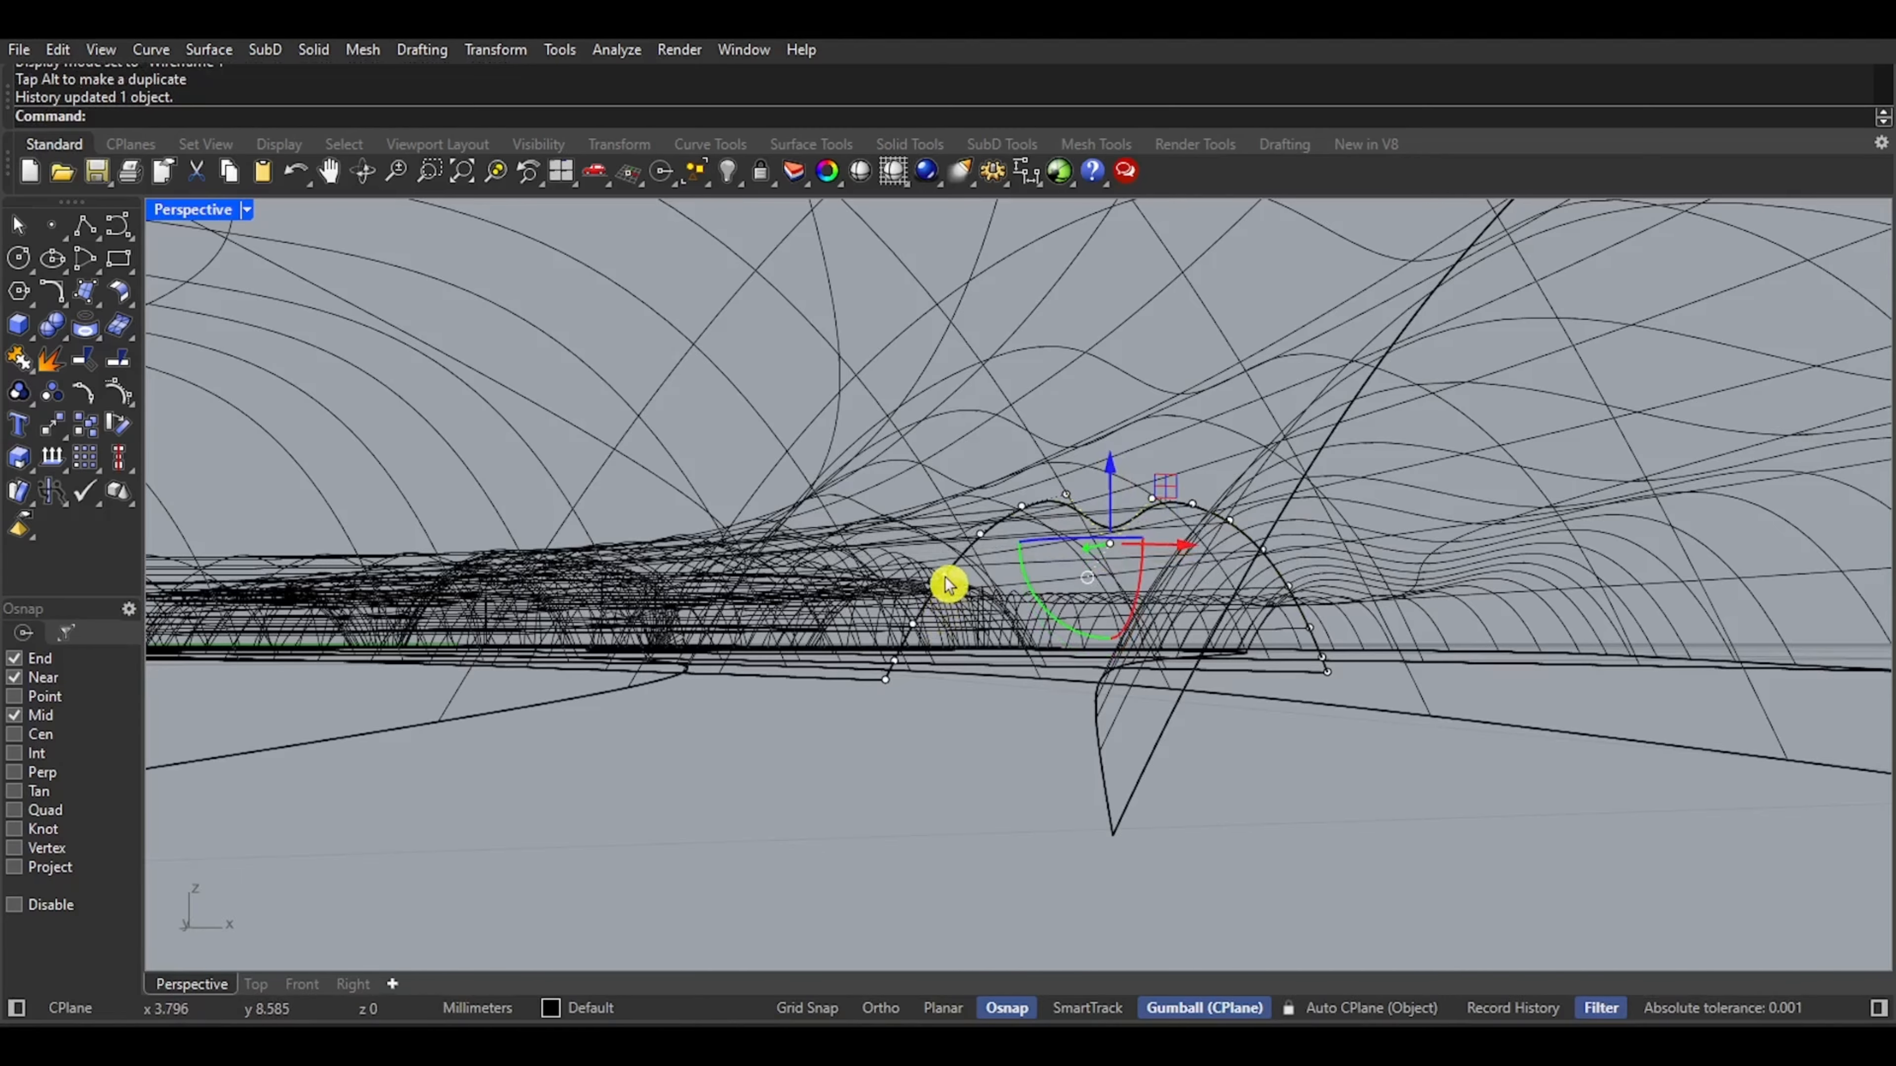
Try lowering a control point on the left flank of the curl's cross-section and inspect the left curl in rendered display
left_click(968, 568)
key("Return")
left_click_drag(946, 517, 948, 543)
scroll(912, 615, "down", 6)
middle_click(911, 615)
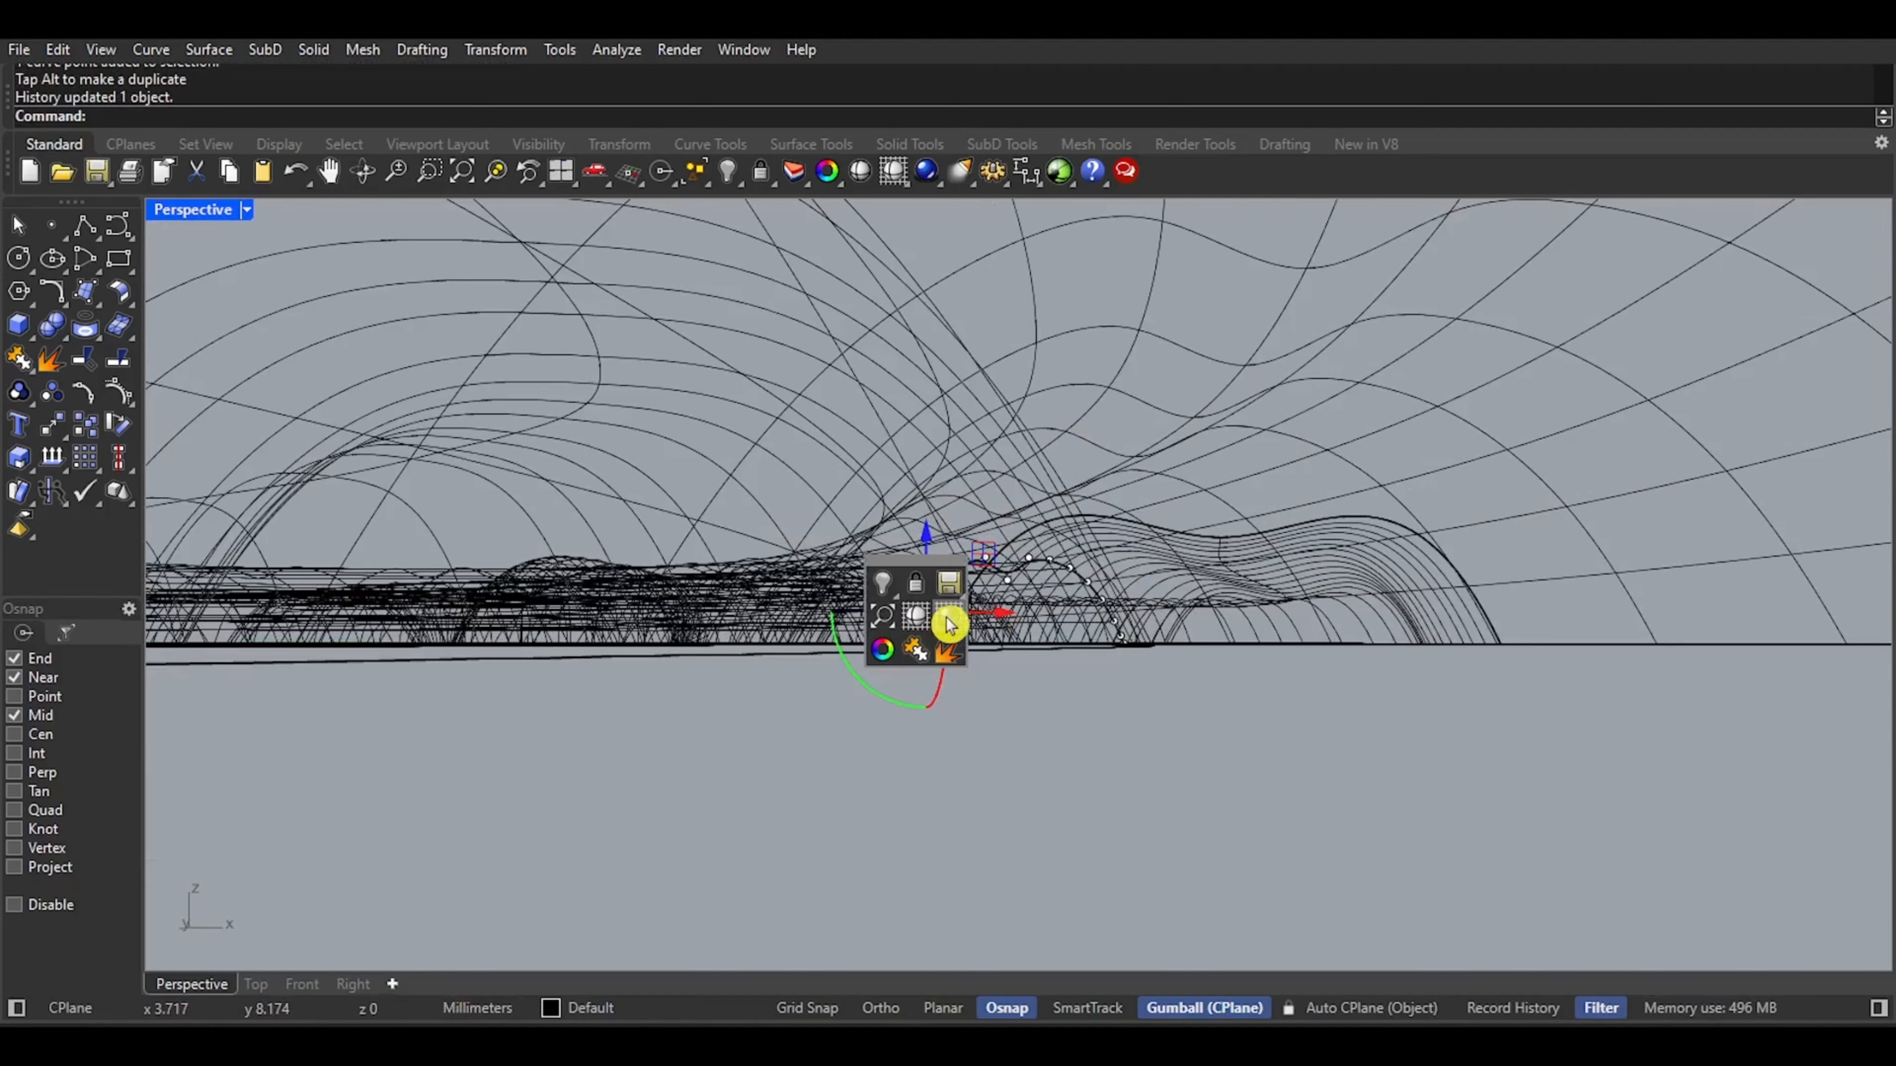
left_click(934, 609)
right_click_drag(977, 511, 817, 577)
scroll(818, 577, "down", 2)
scroll(919, 549, "up", 5)
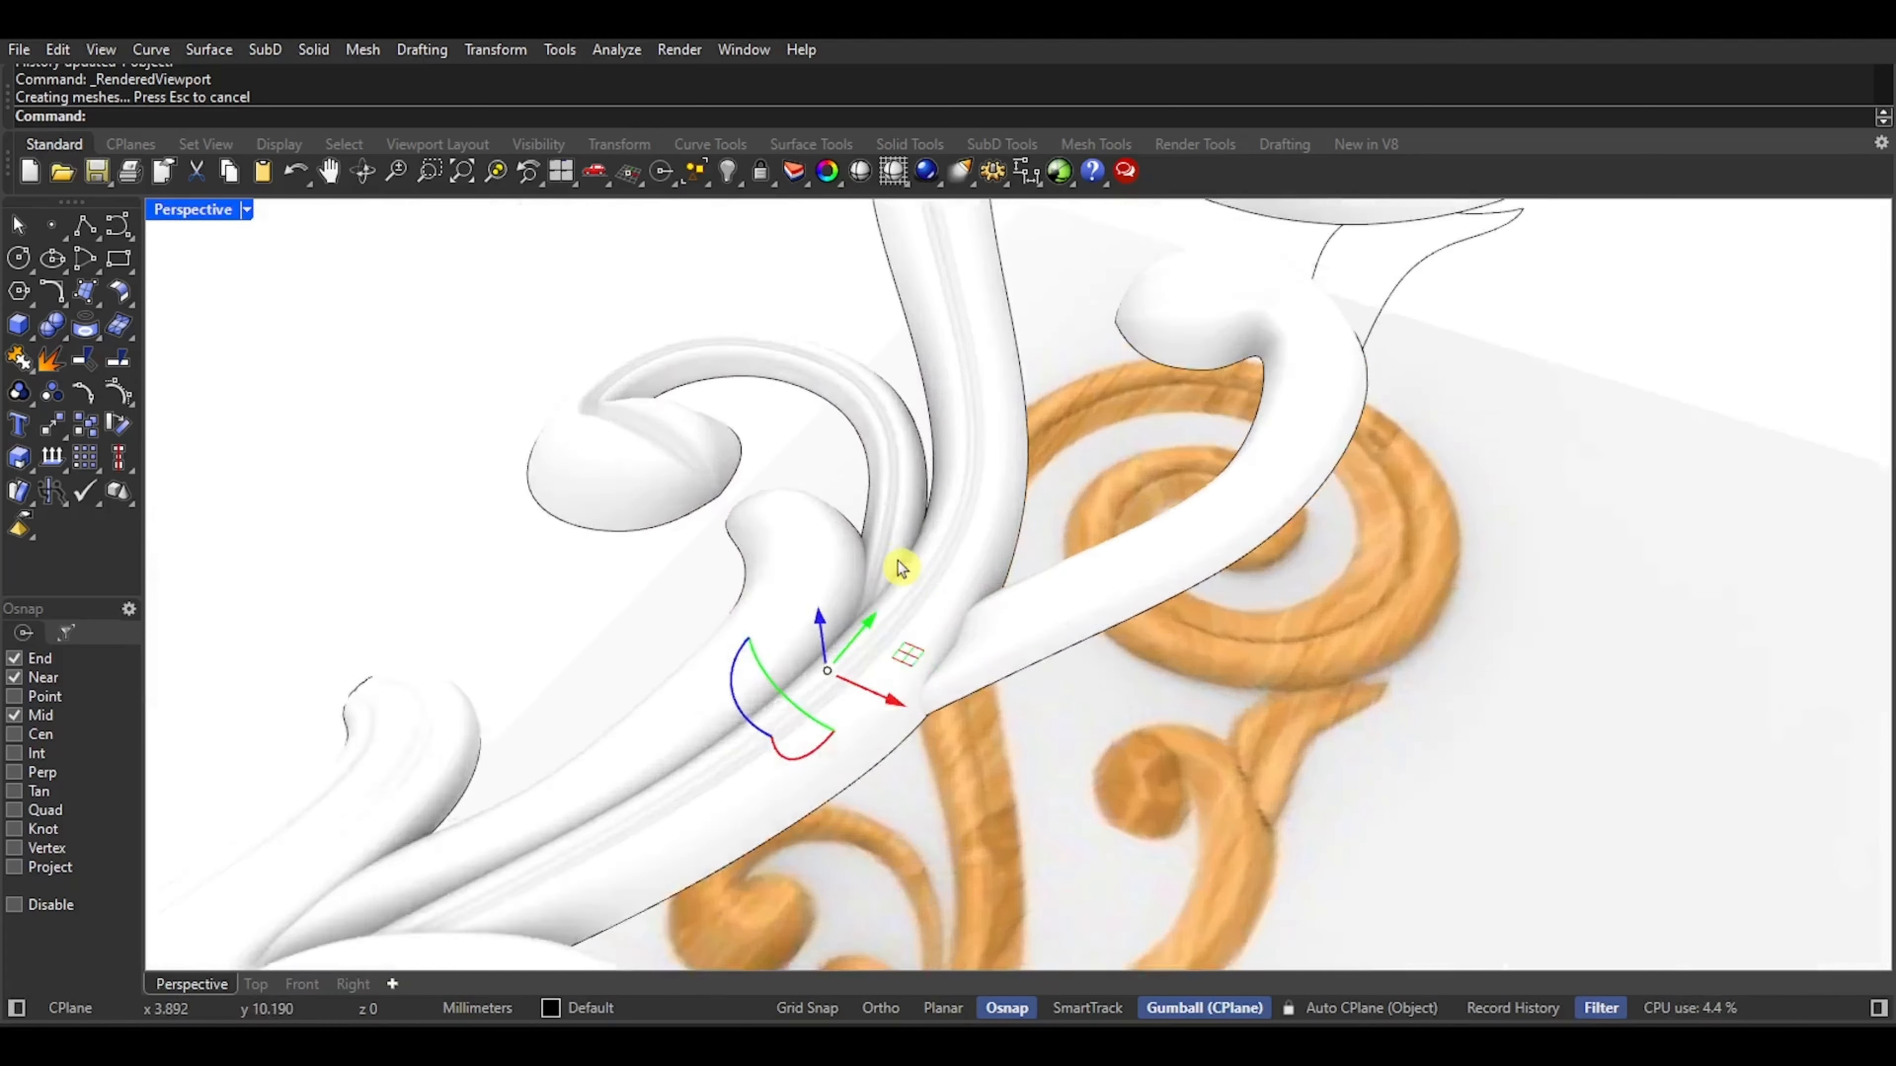
Undo the trial control-point moves on the left curl's cross-section and return the view to shaded display
key("ctrl+z")
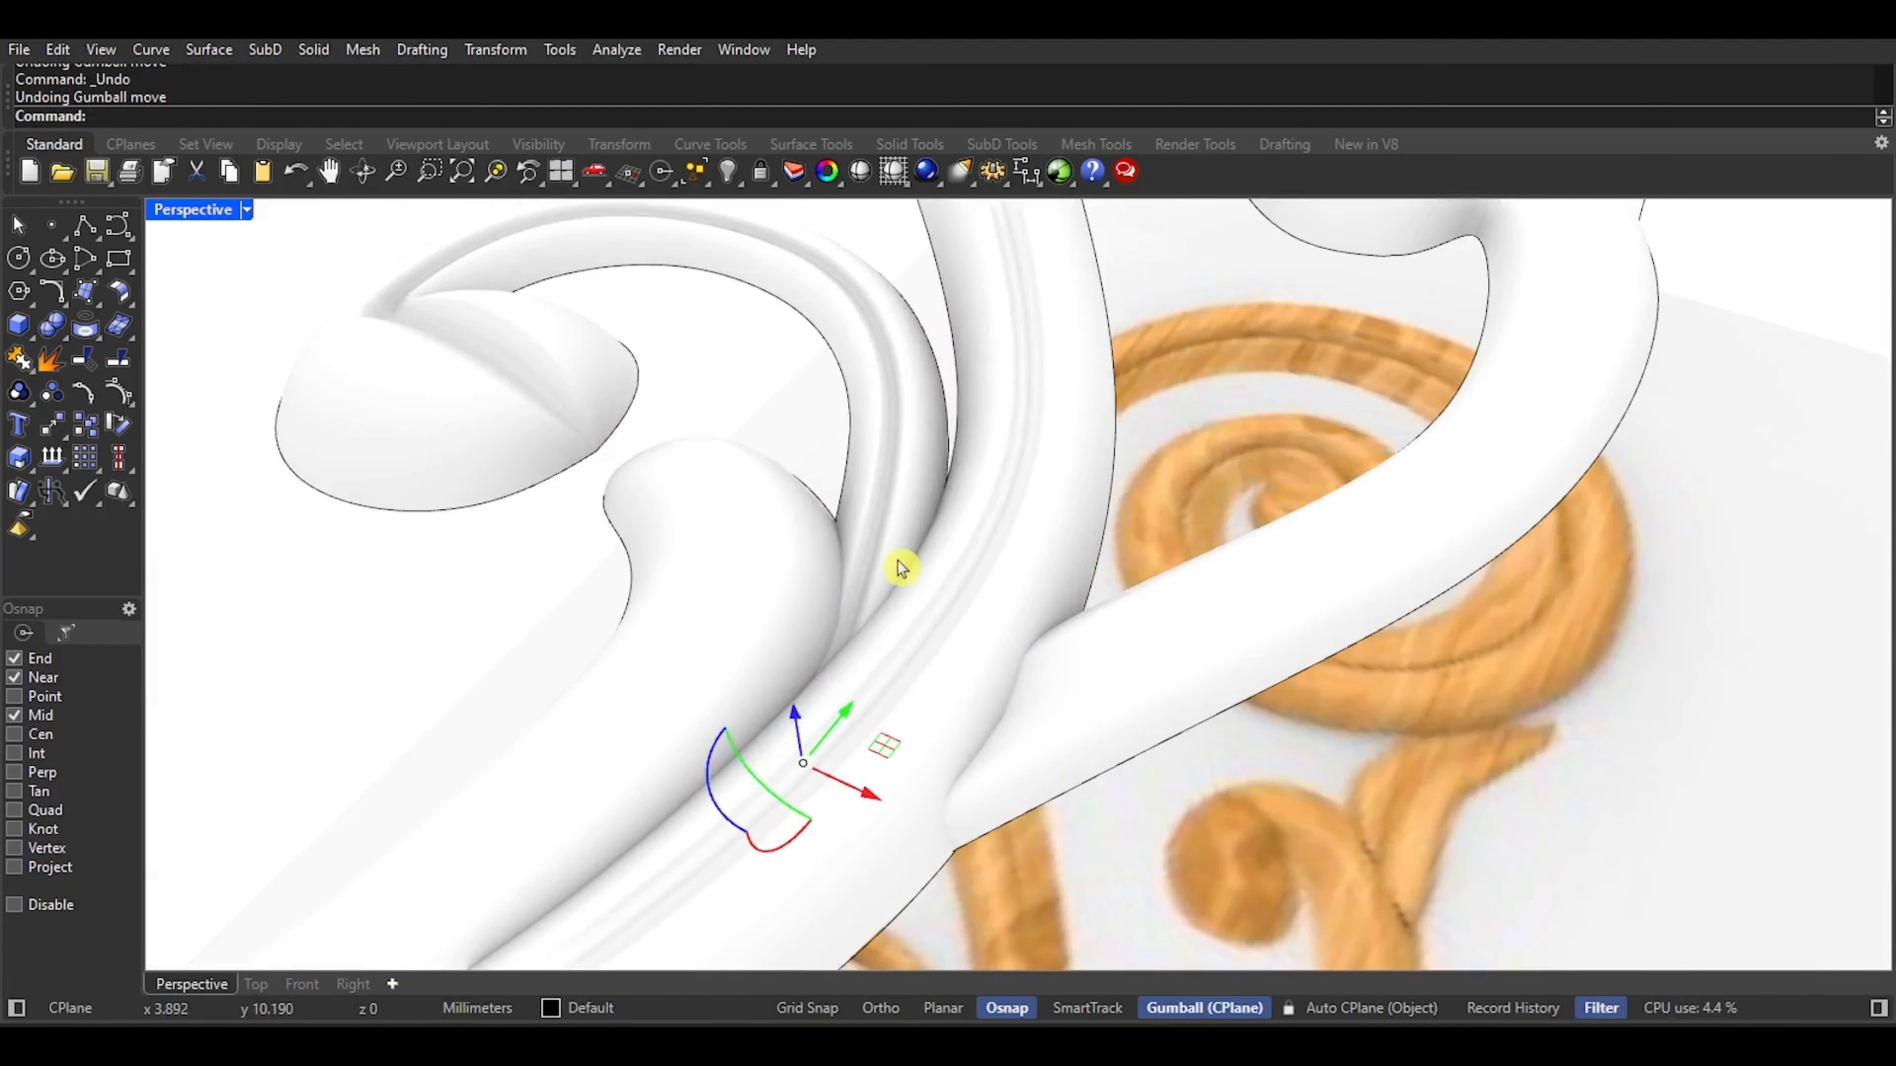
right_click_drag(901, 569, 841, 553)
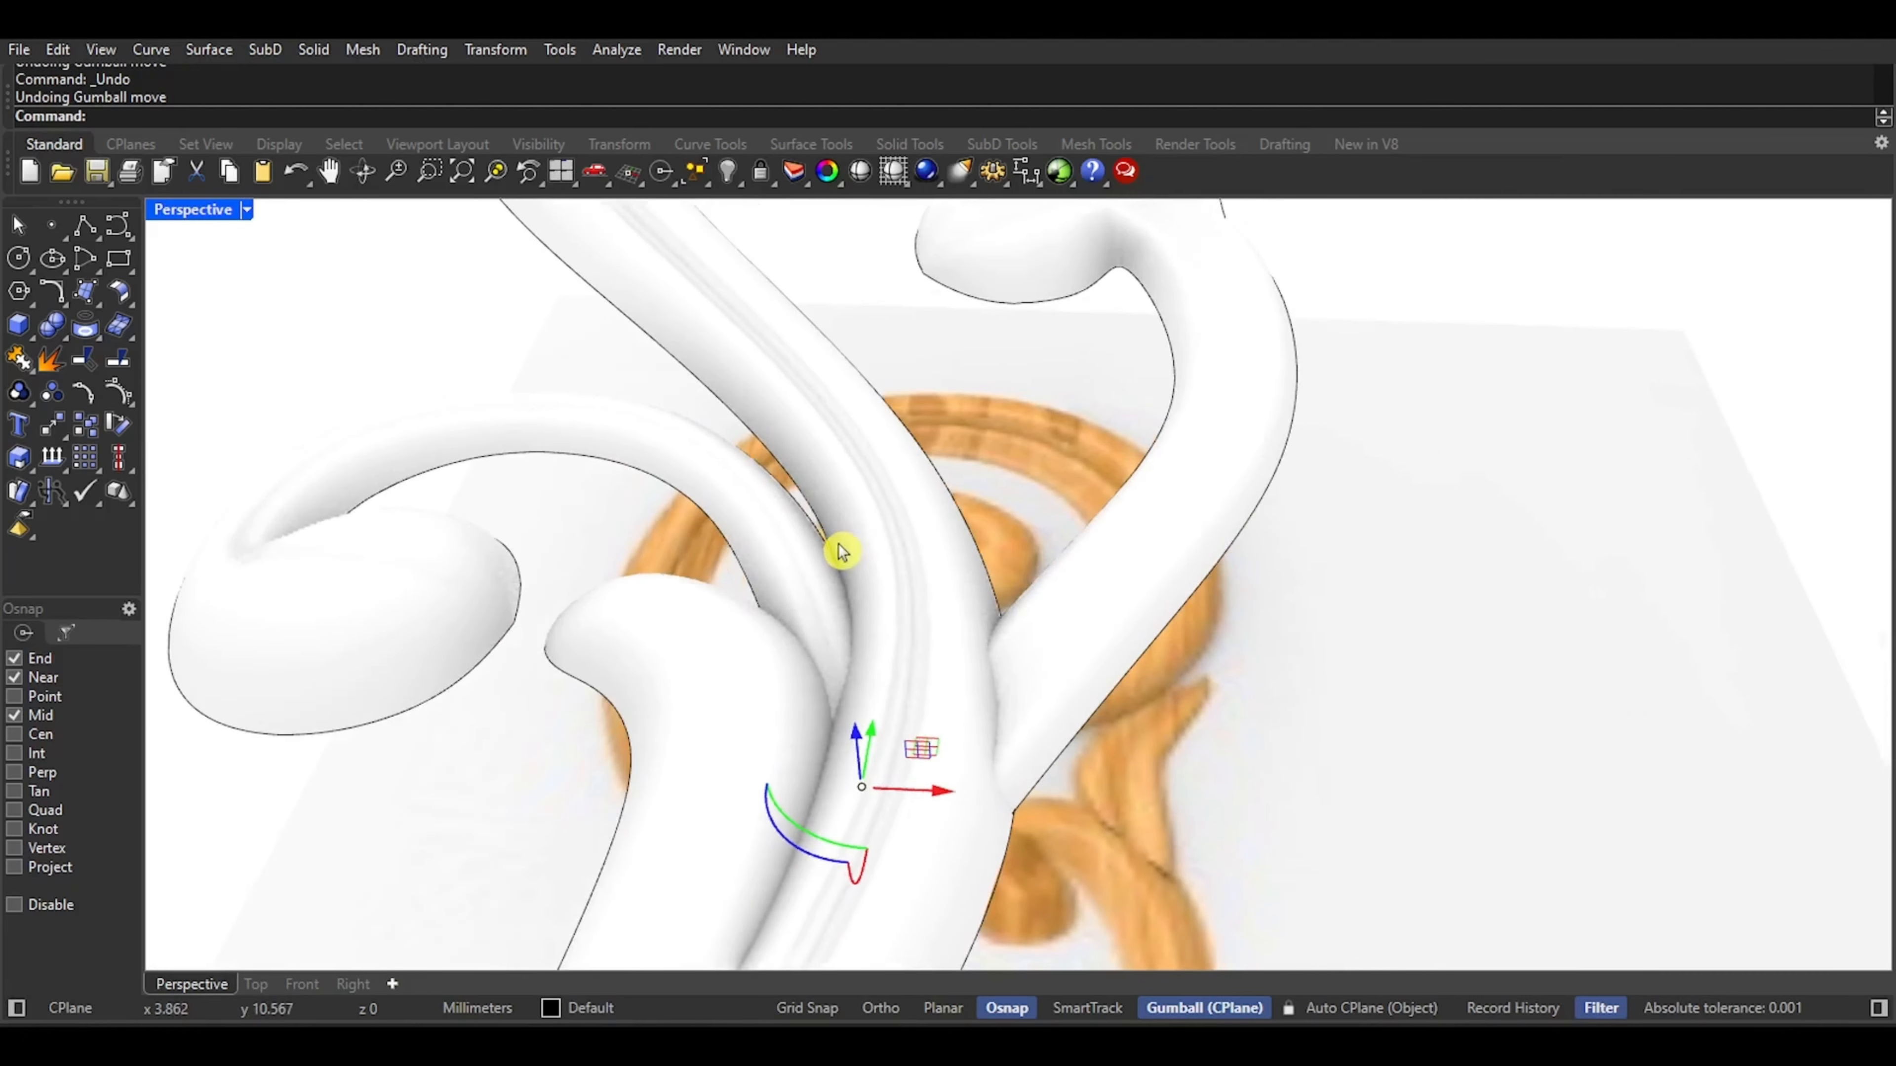
key("ctrl+z")
key("ctrl+z")
scroll(829, 554, "down", 6)
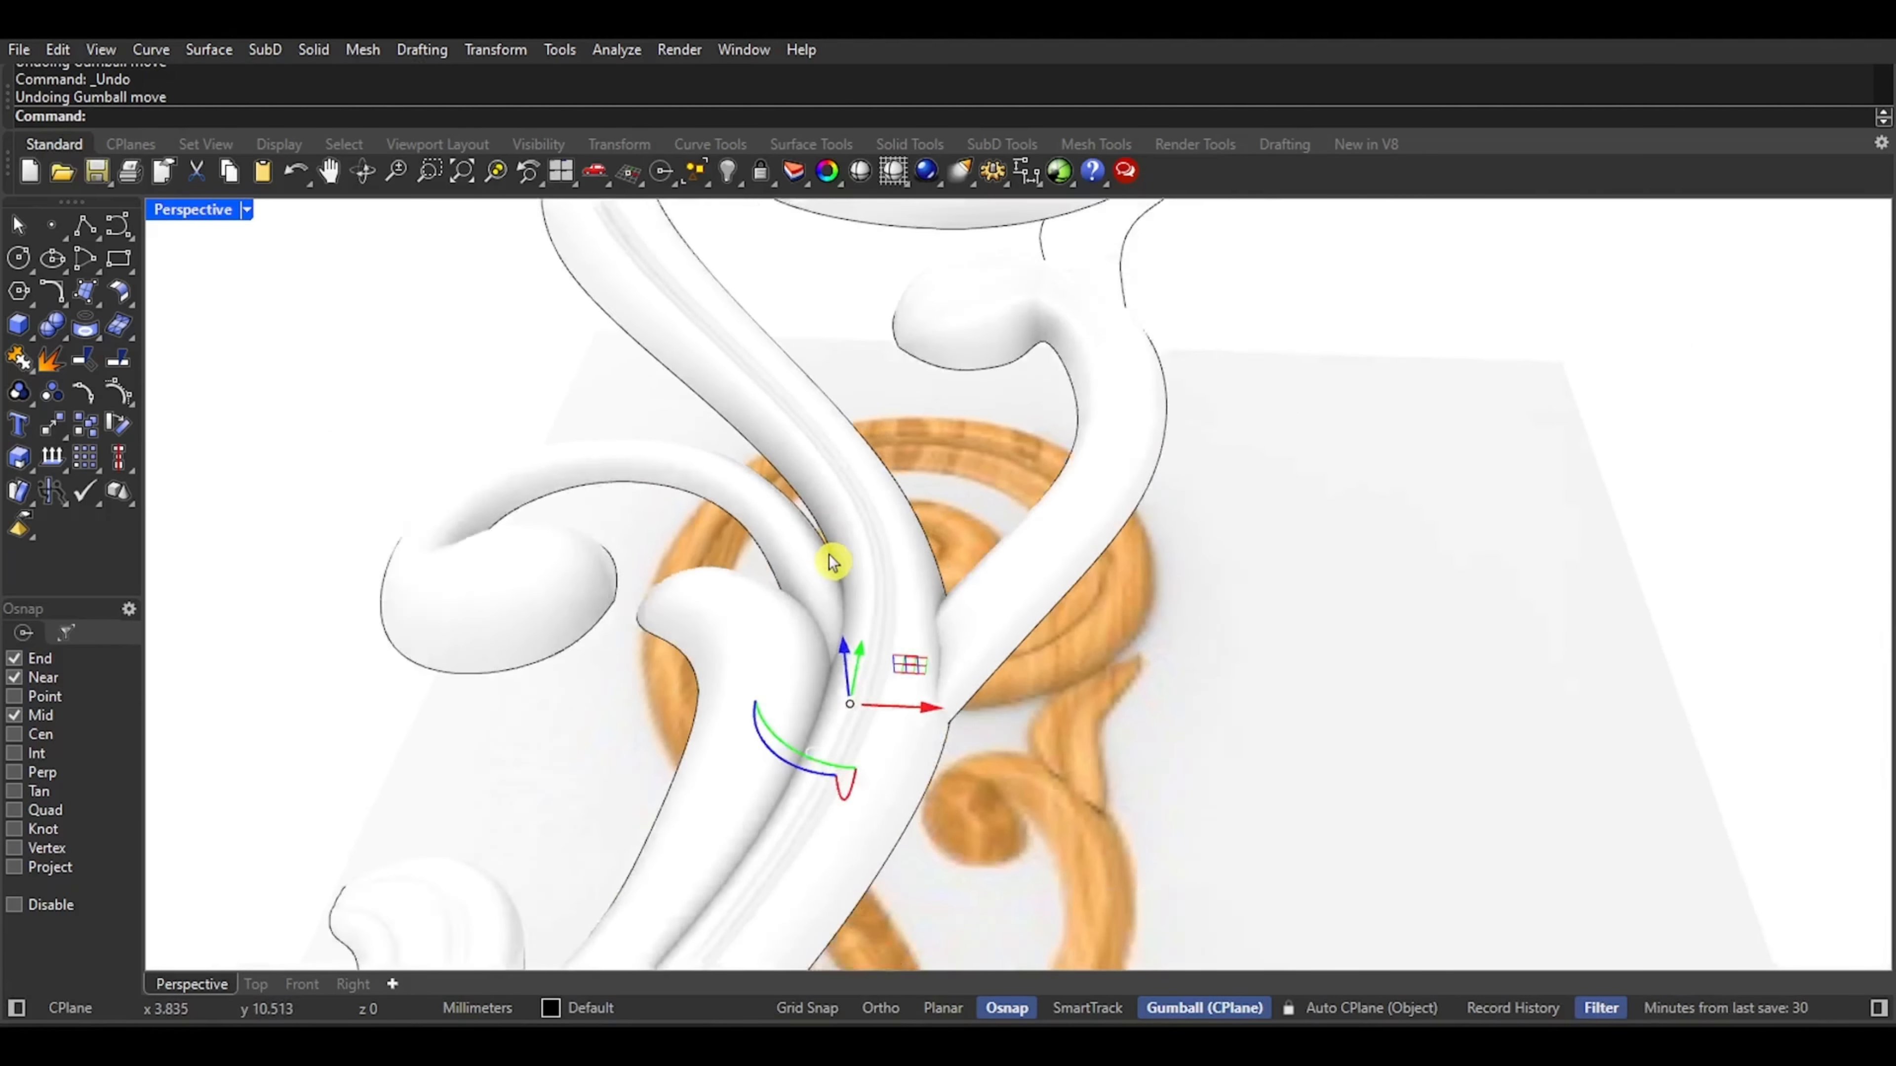
middle_click(829, 554)
left_click(839, 572)
scroll(827, 573, "down", 3)
scroll(828, 581, "down", 3)
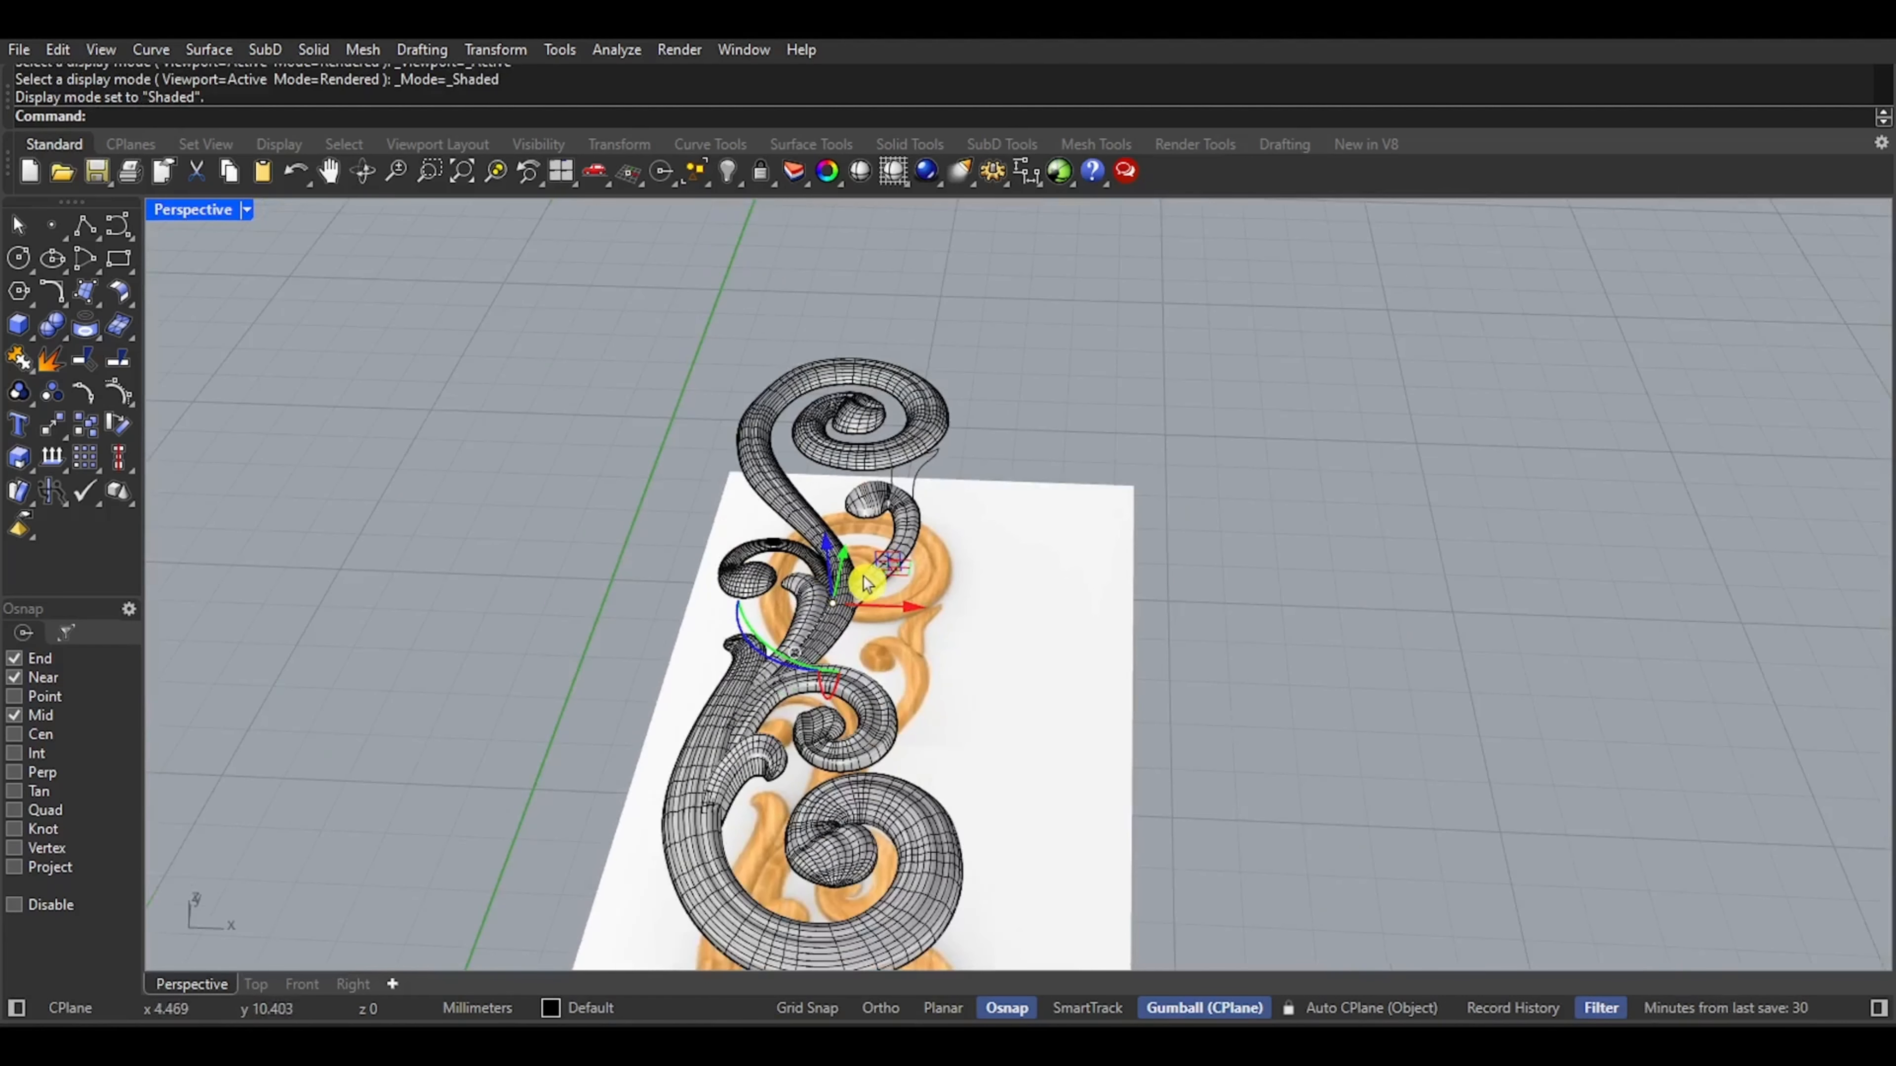
In the top view, draw a two-point degree 3 curve joining the lower ends of the small upper leaf's two rails
scroll(851, 601, "down", 2)
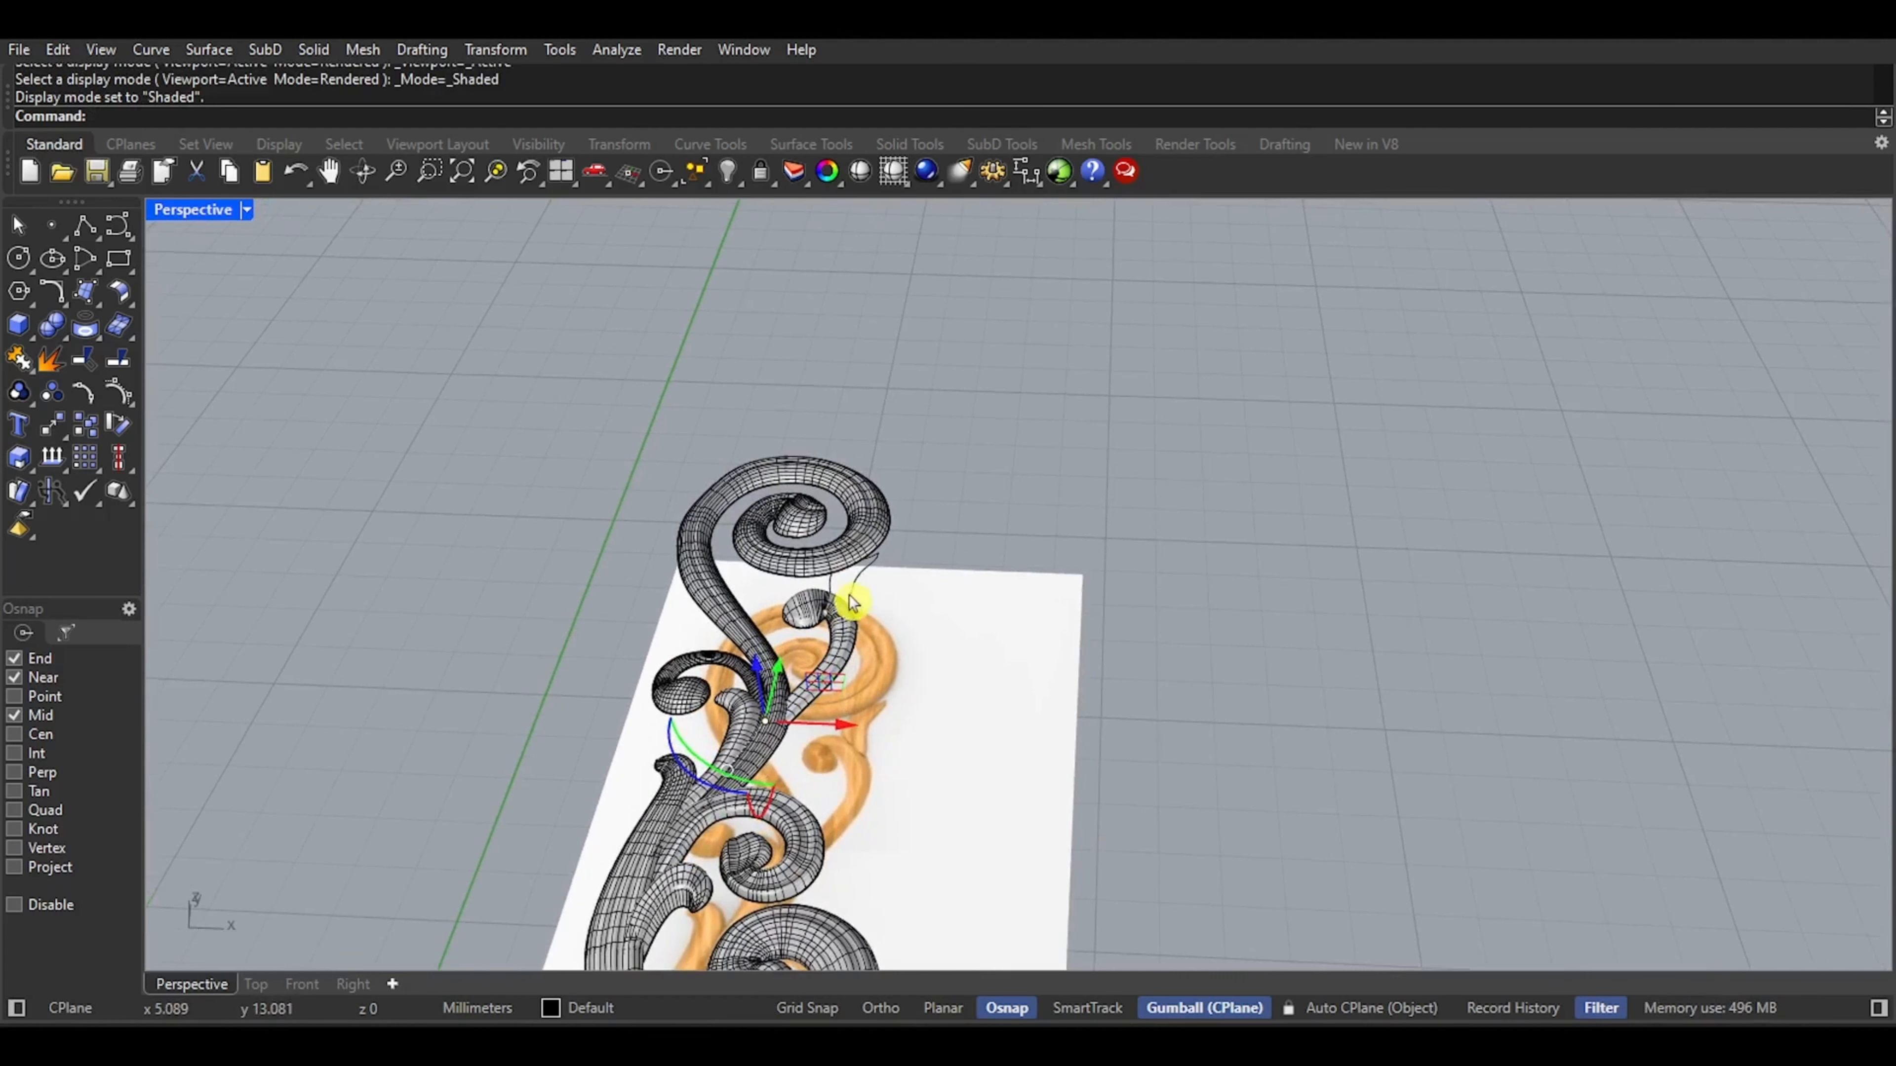
left_click(262, 984)
scroll(876, 537, "down", 5)
scroll(1028, 436, "up", 5)
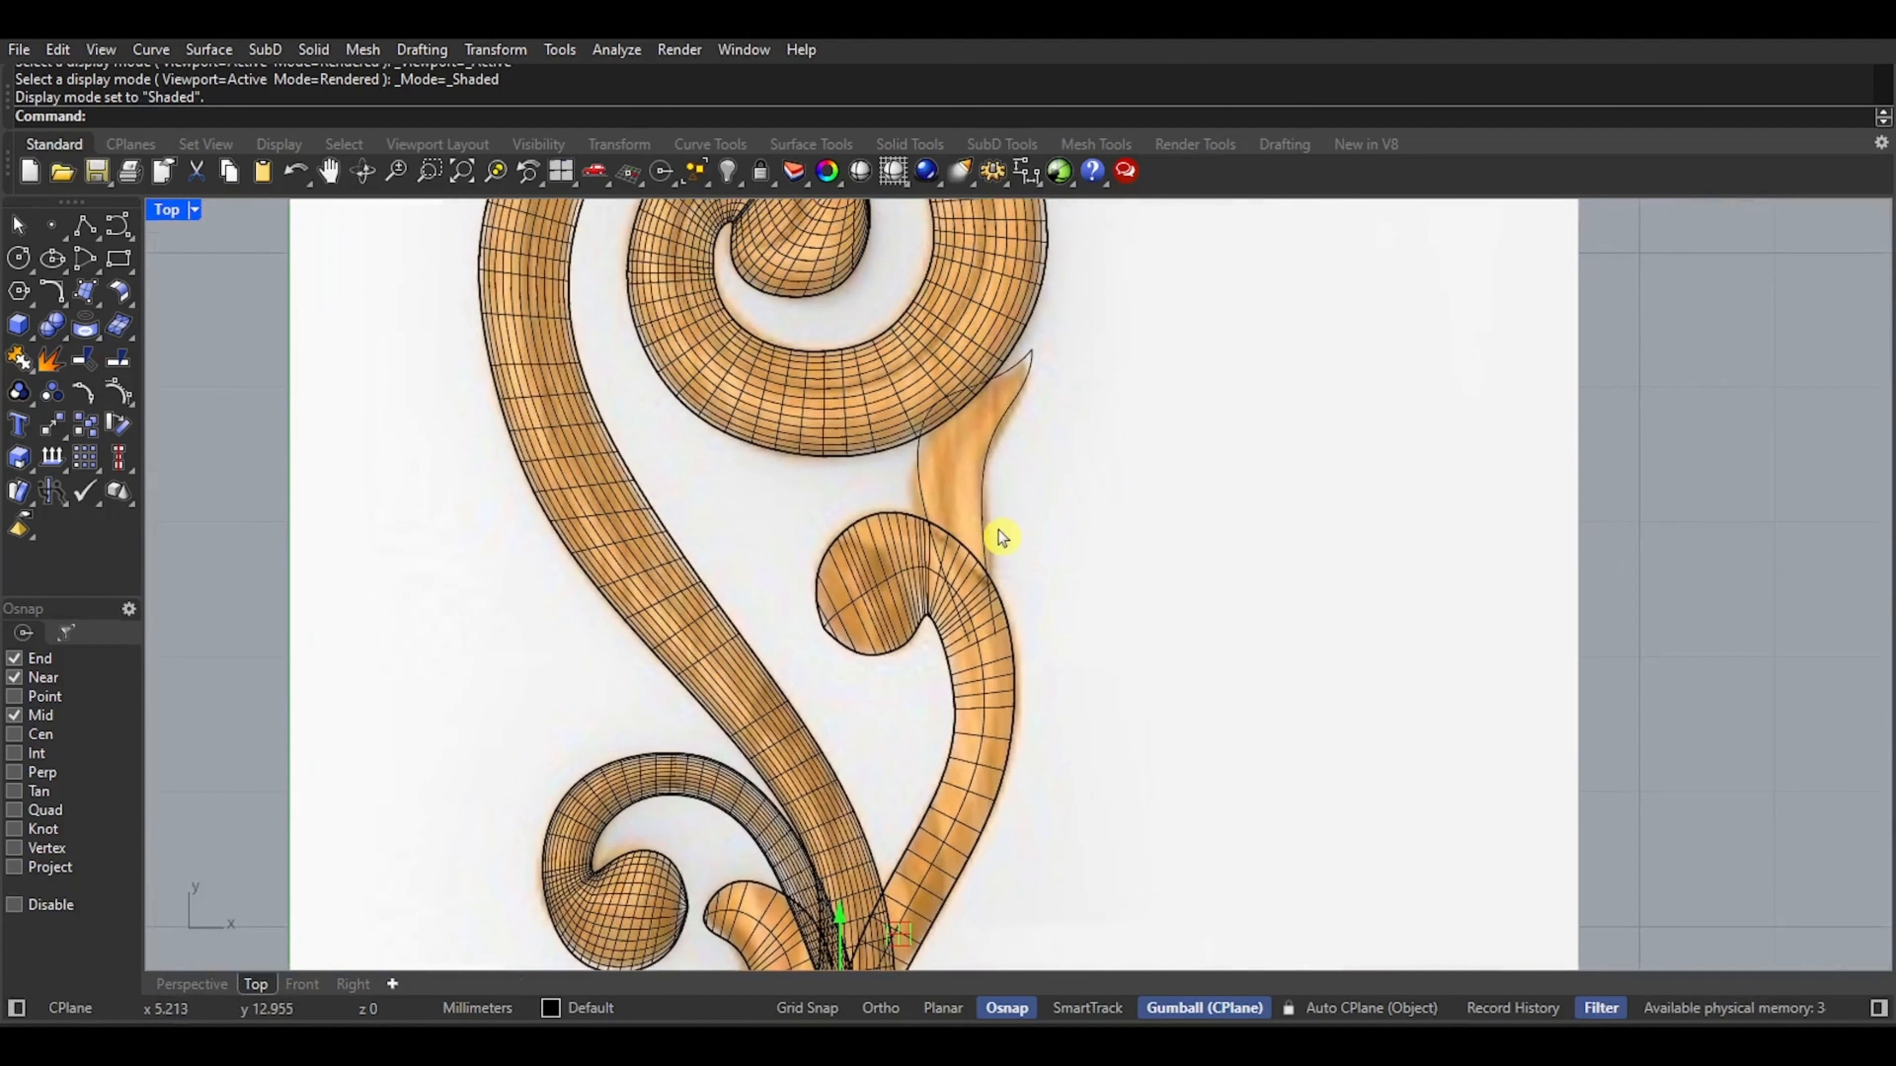
scroll(1003, 539, "up", 4)
right_click_drag(1006, 563, 939, 565)
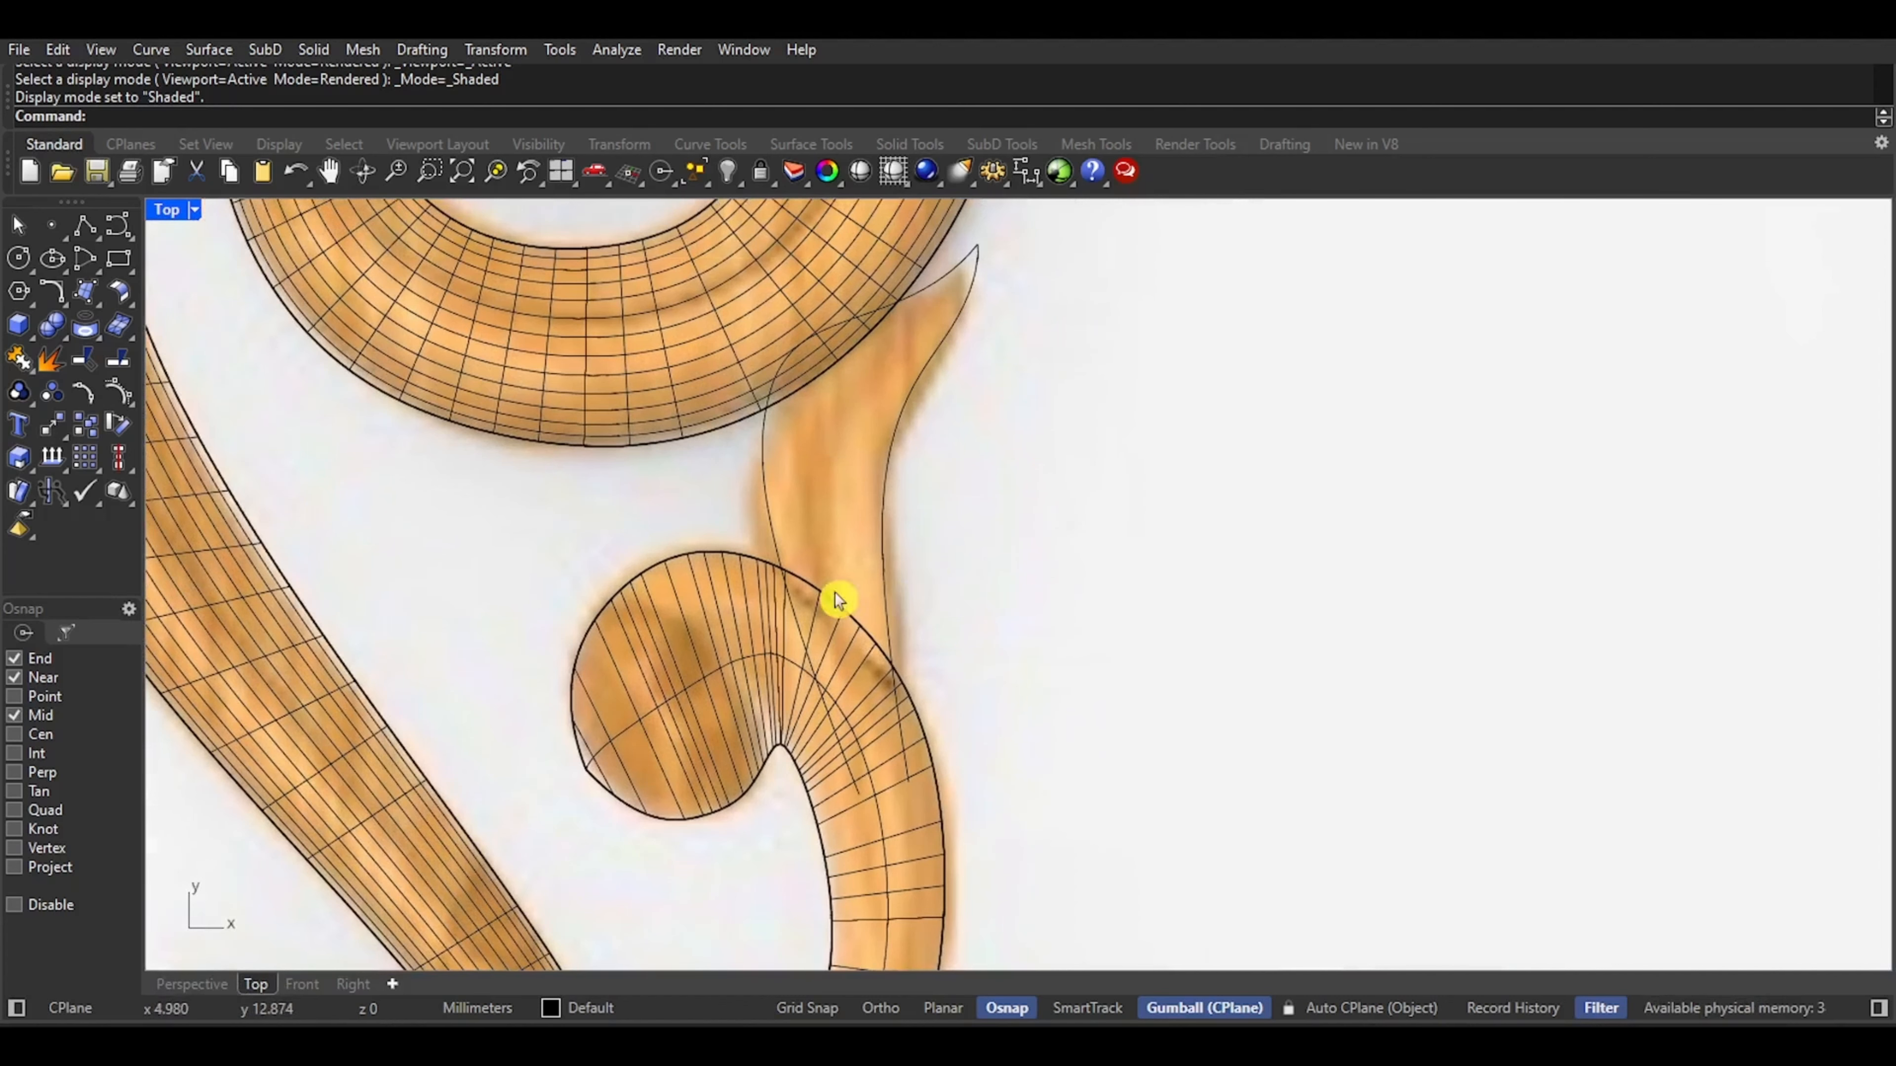
left_click(120, 238)
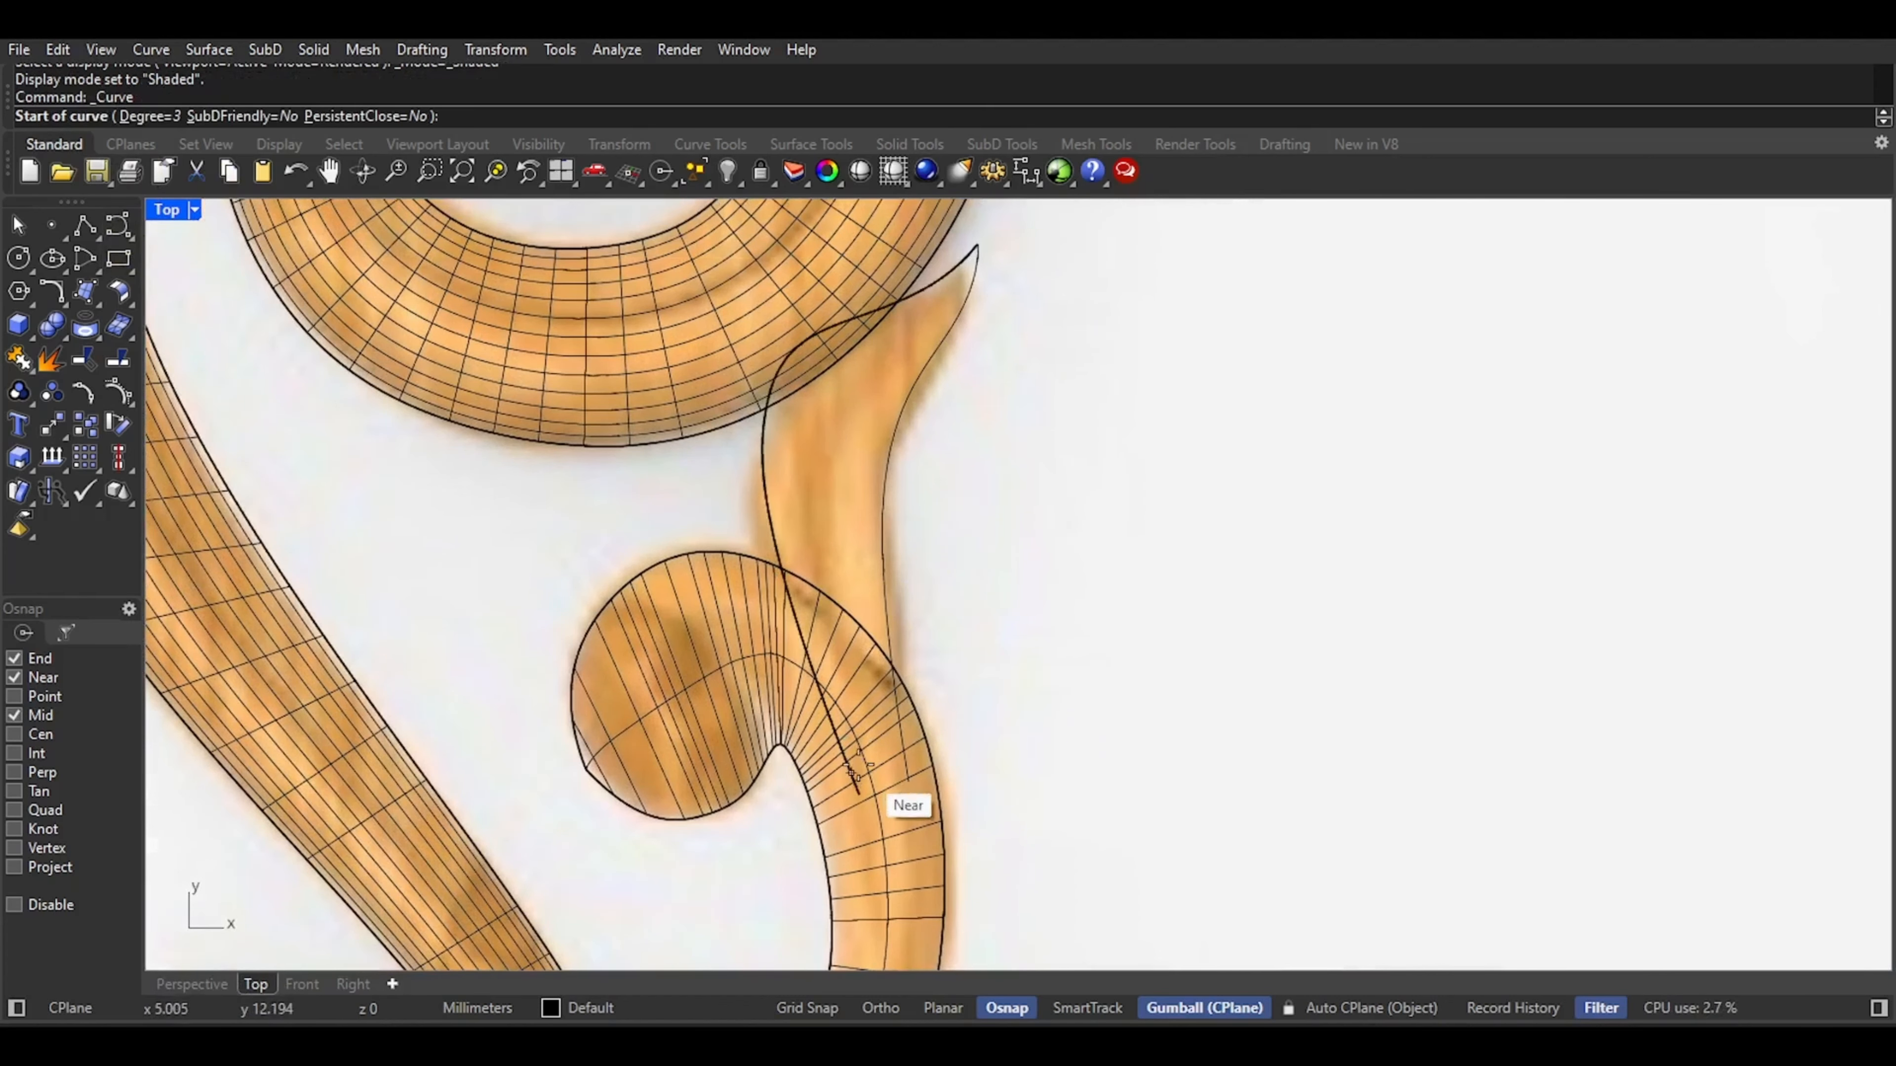
scroll(793, 514, "up", 3)
scroll(929, 769, "up", 4)
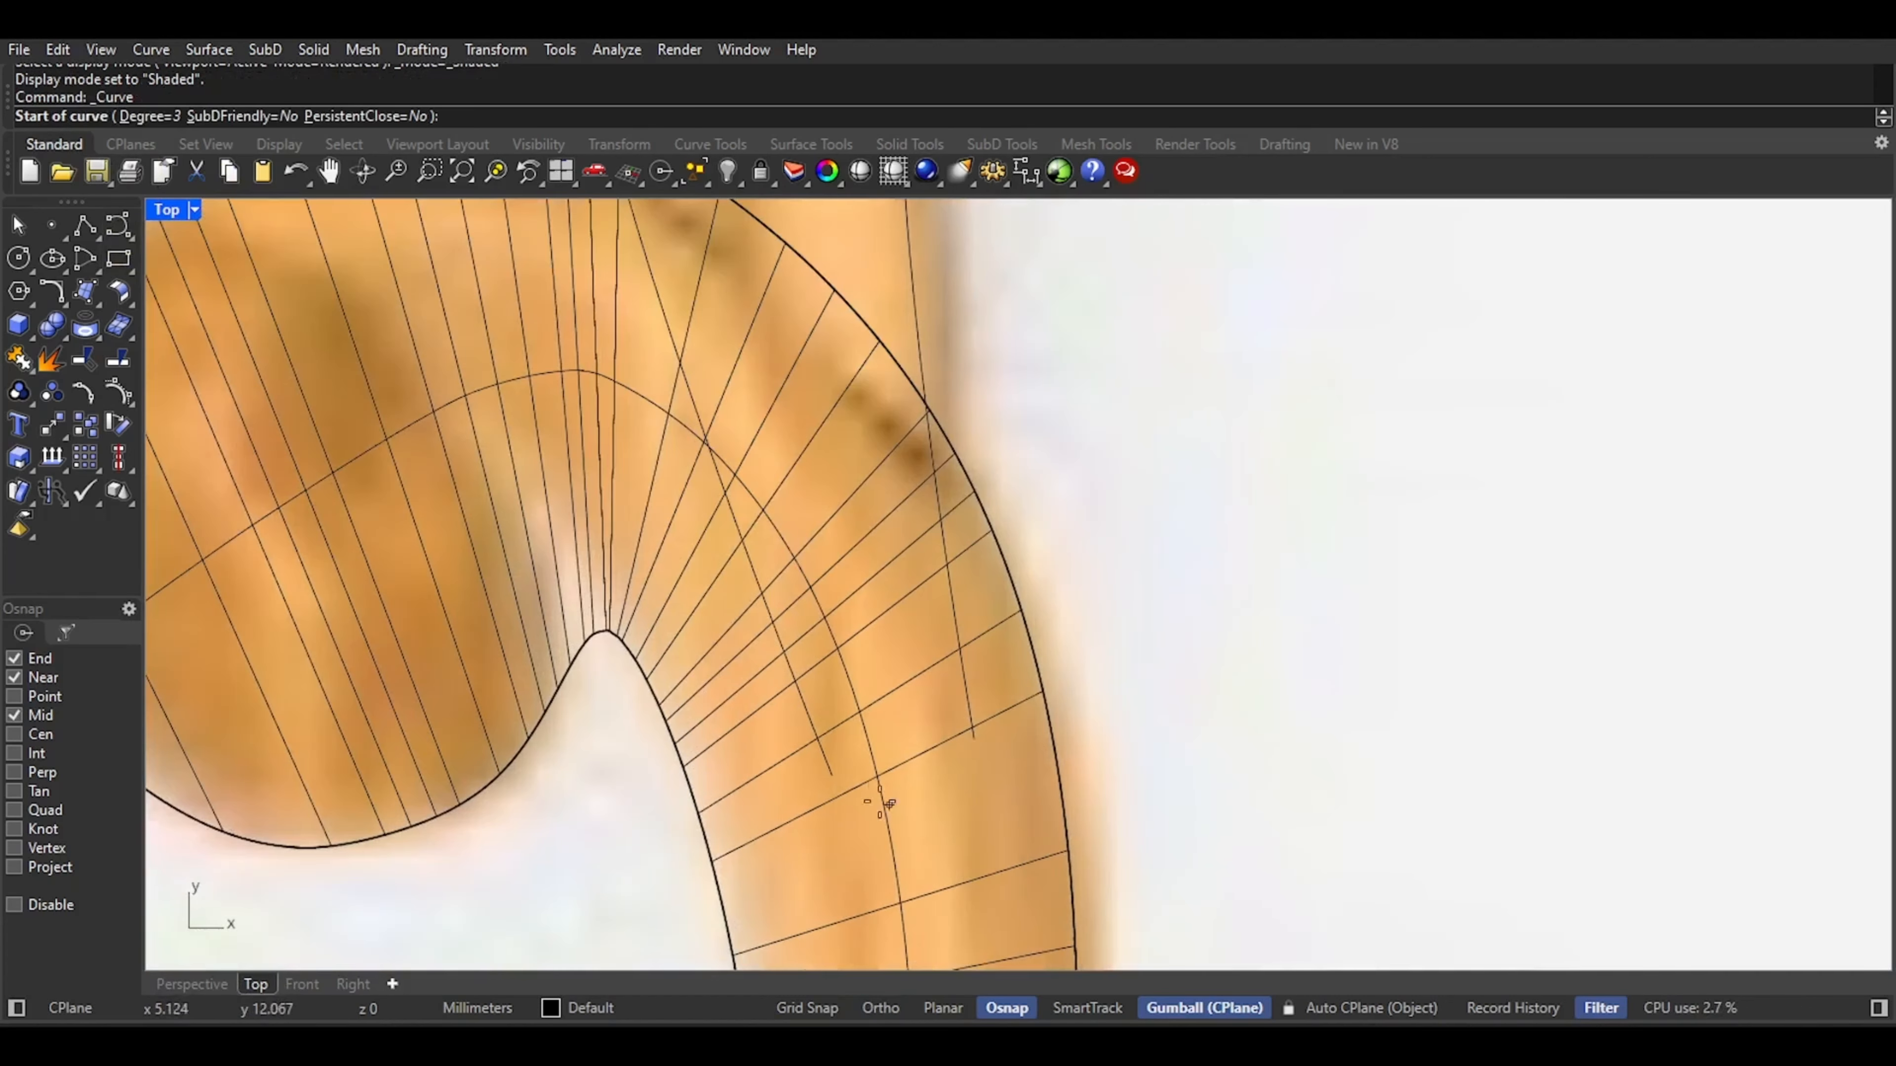
left_click(973, 748)
scroll(901, 750, "up", 3)
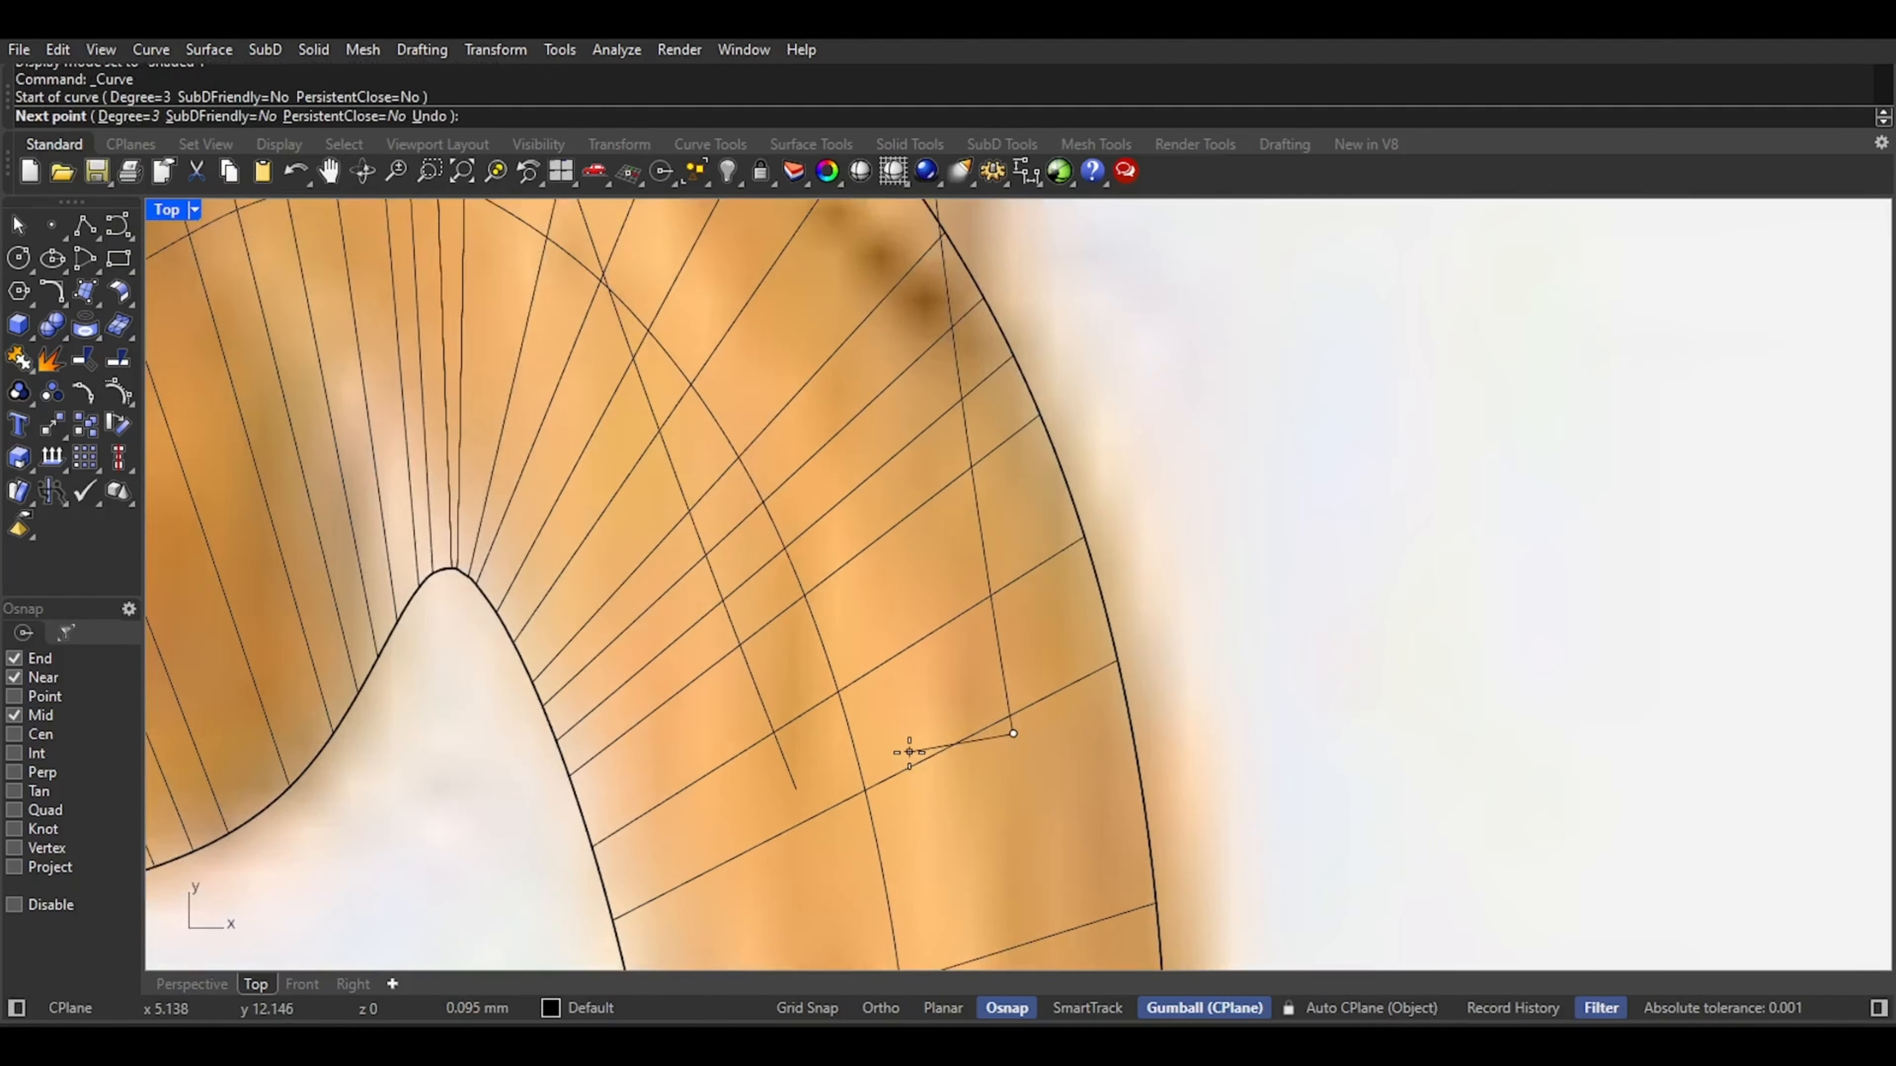
left_click(796, 787)
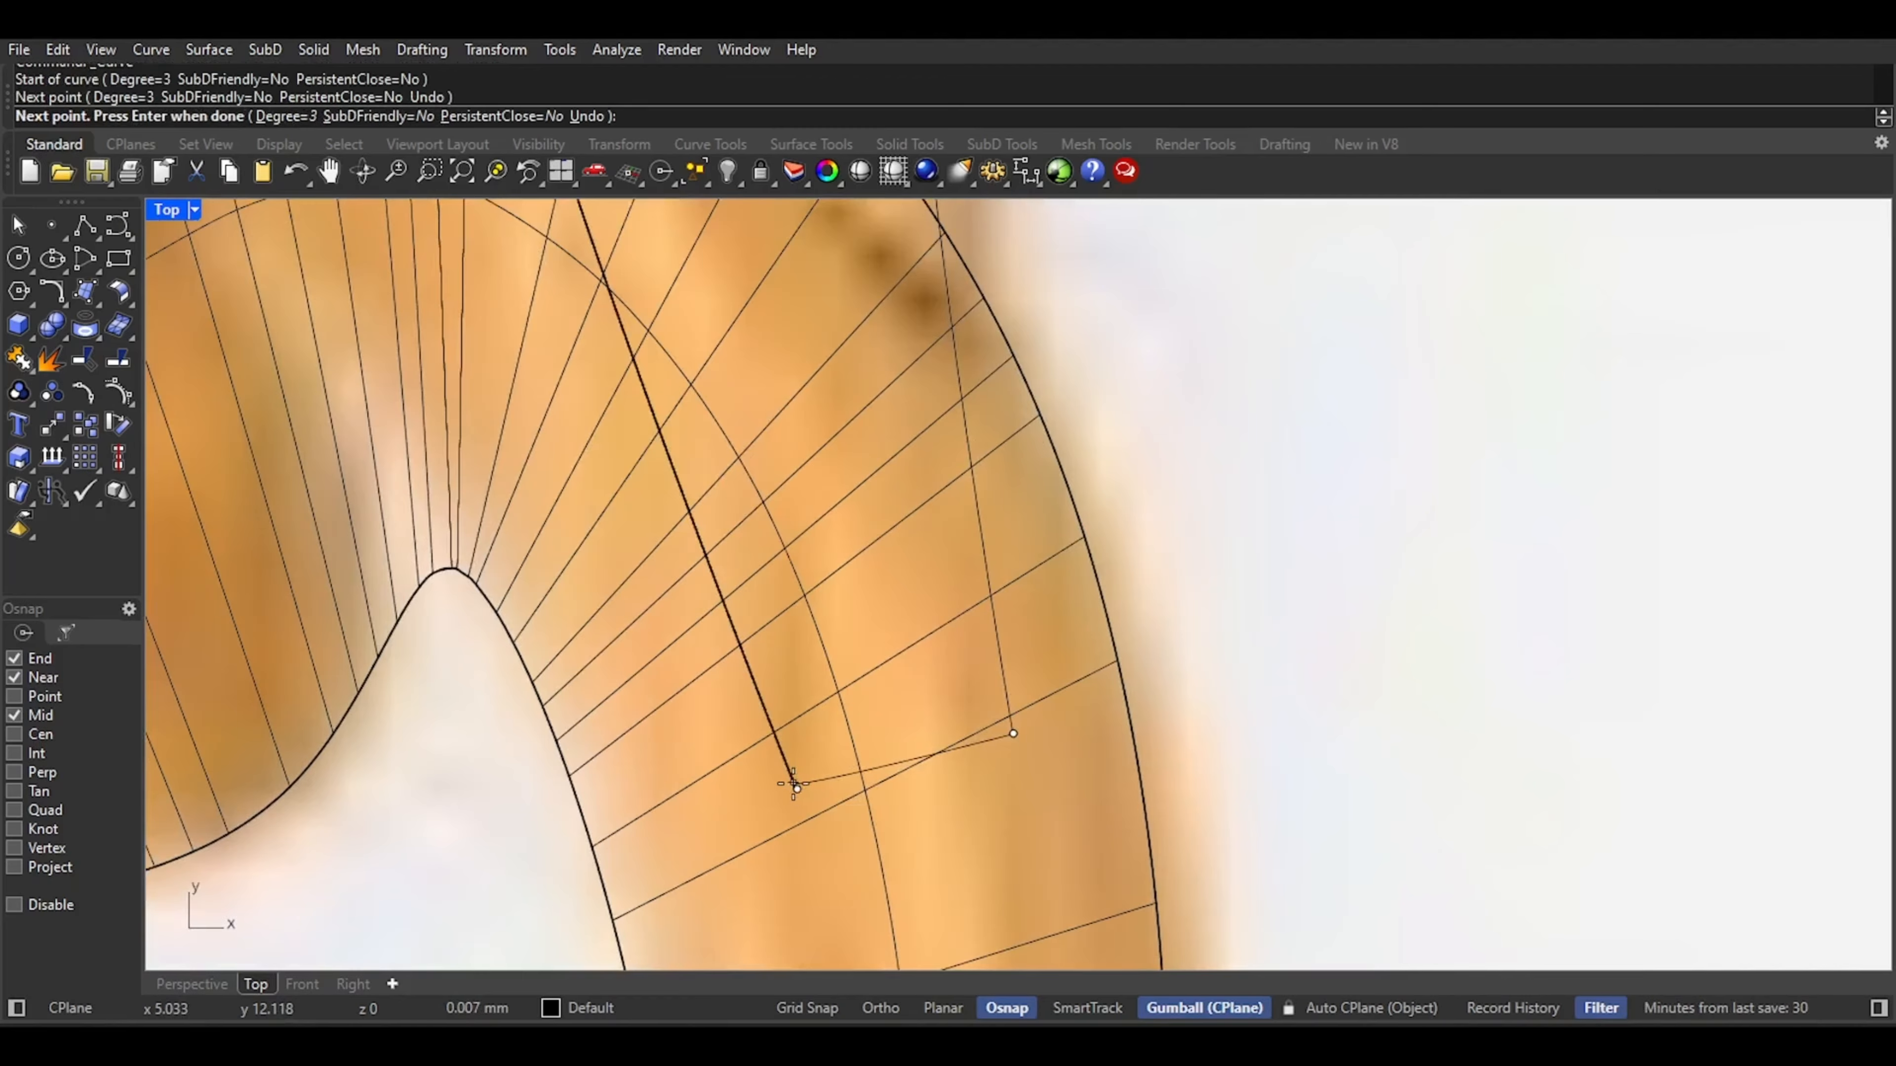
right_click(859, 788)
key("Escape")
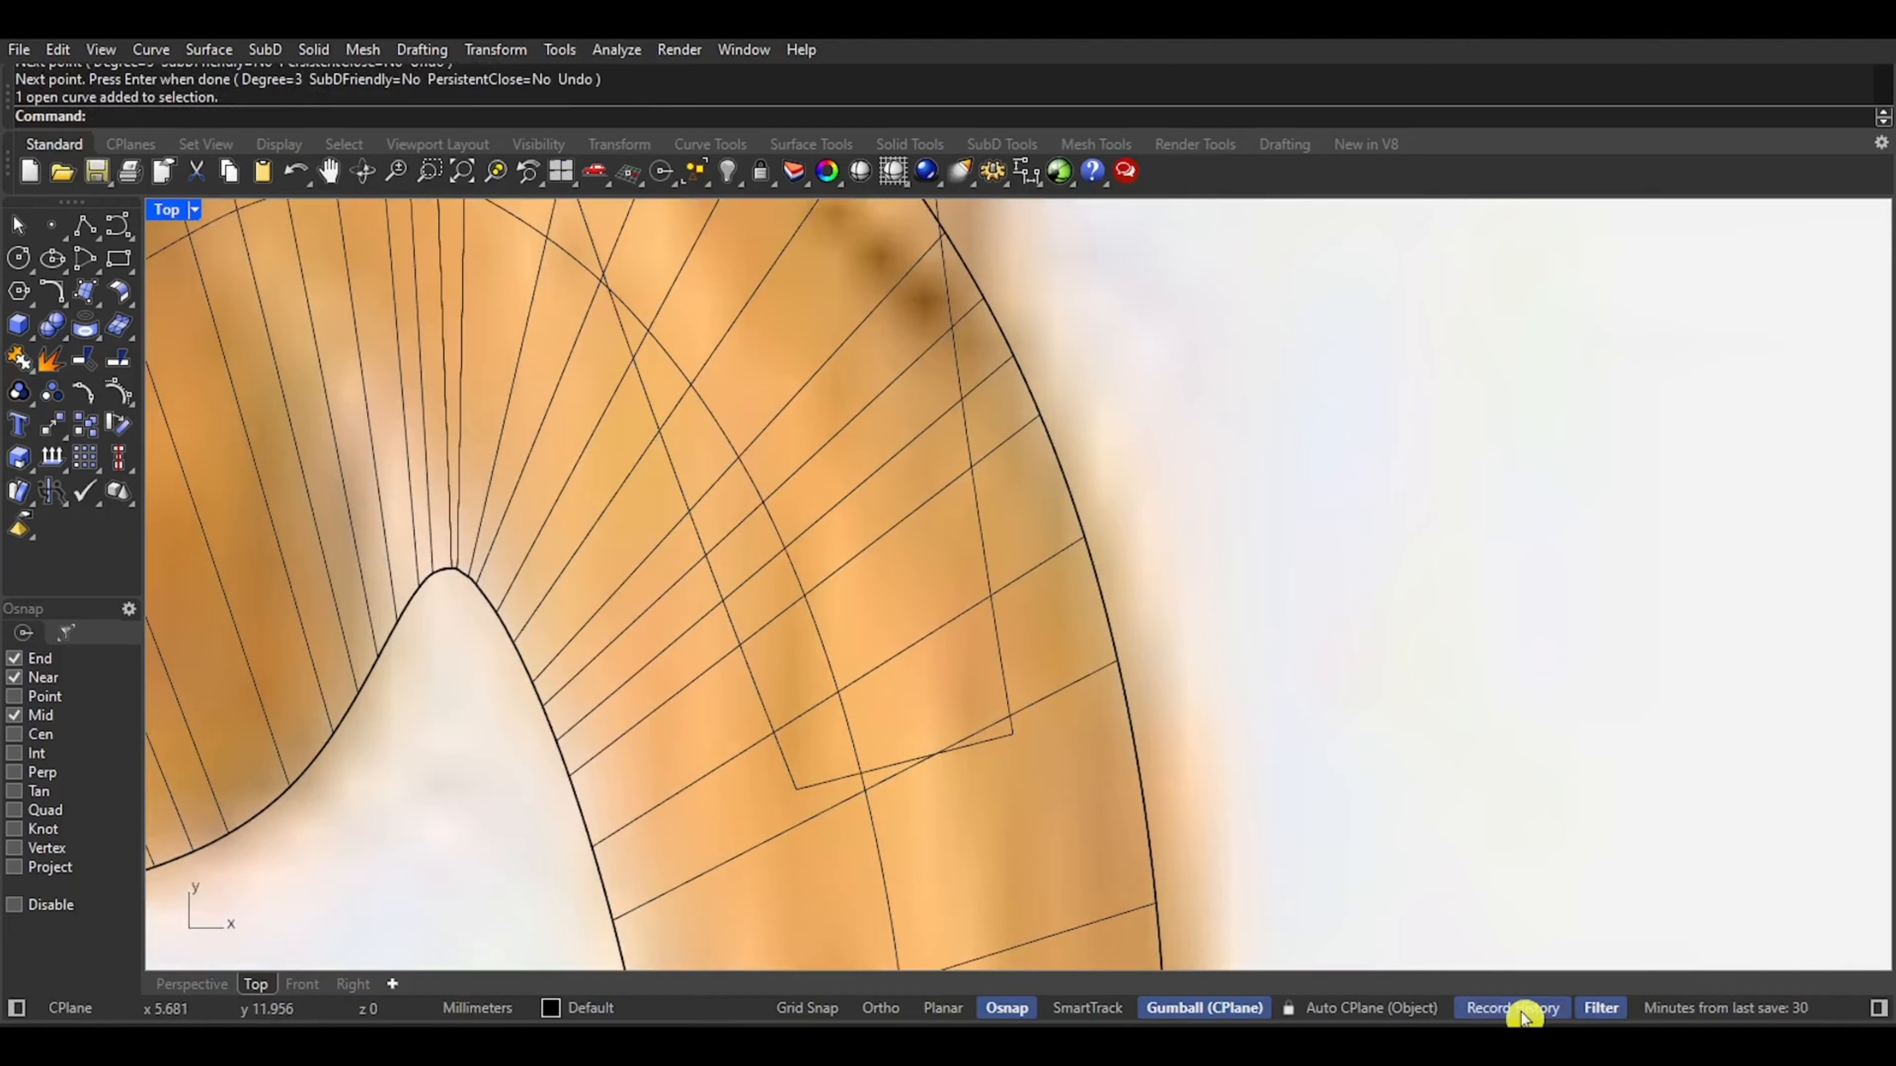
With history recording on, sweep the small upper leaf along its two rails using the short lower curve as the cross section
left_click(1512, 1008)
left_click(203, 48)
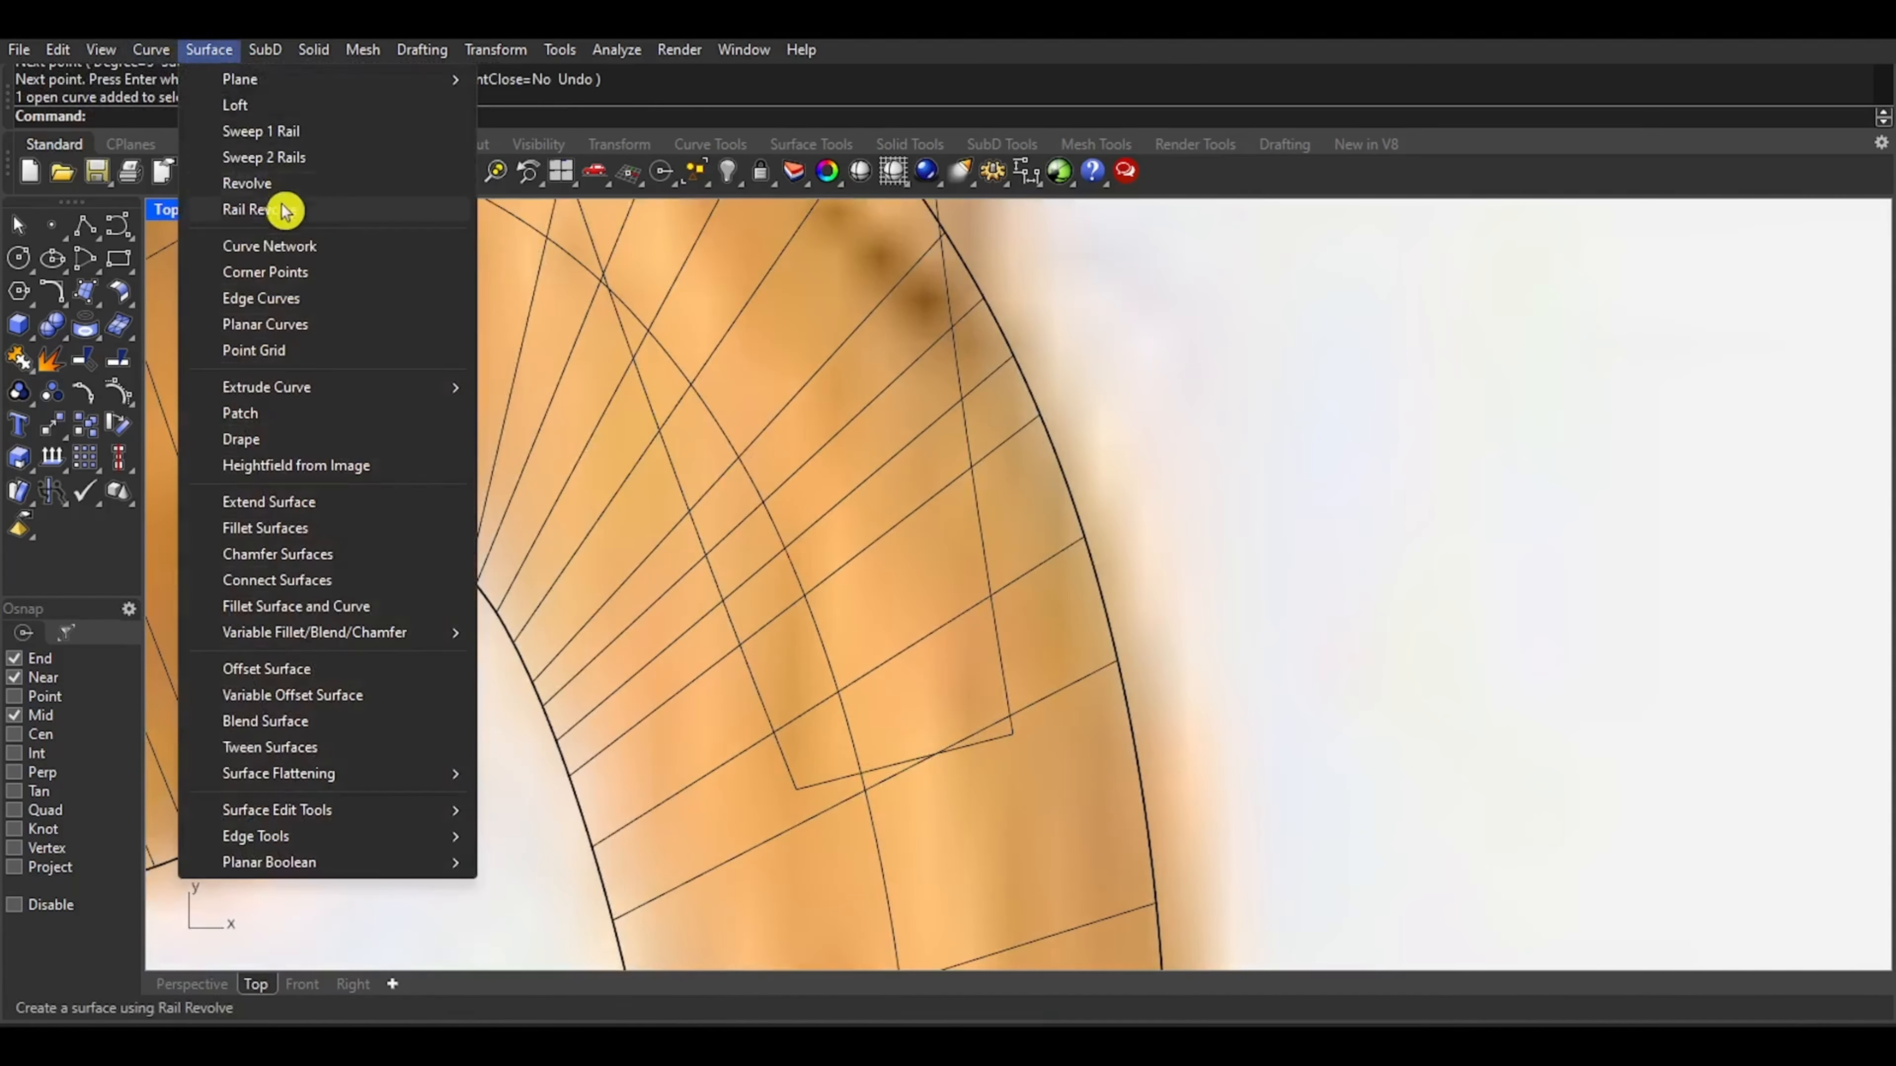
left_click(274, 159)
left_click(979, 530)
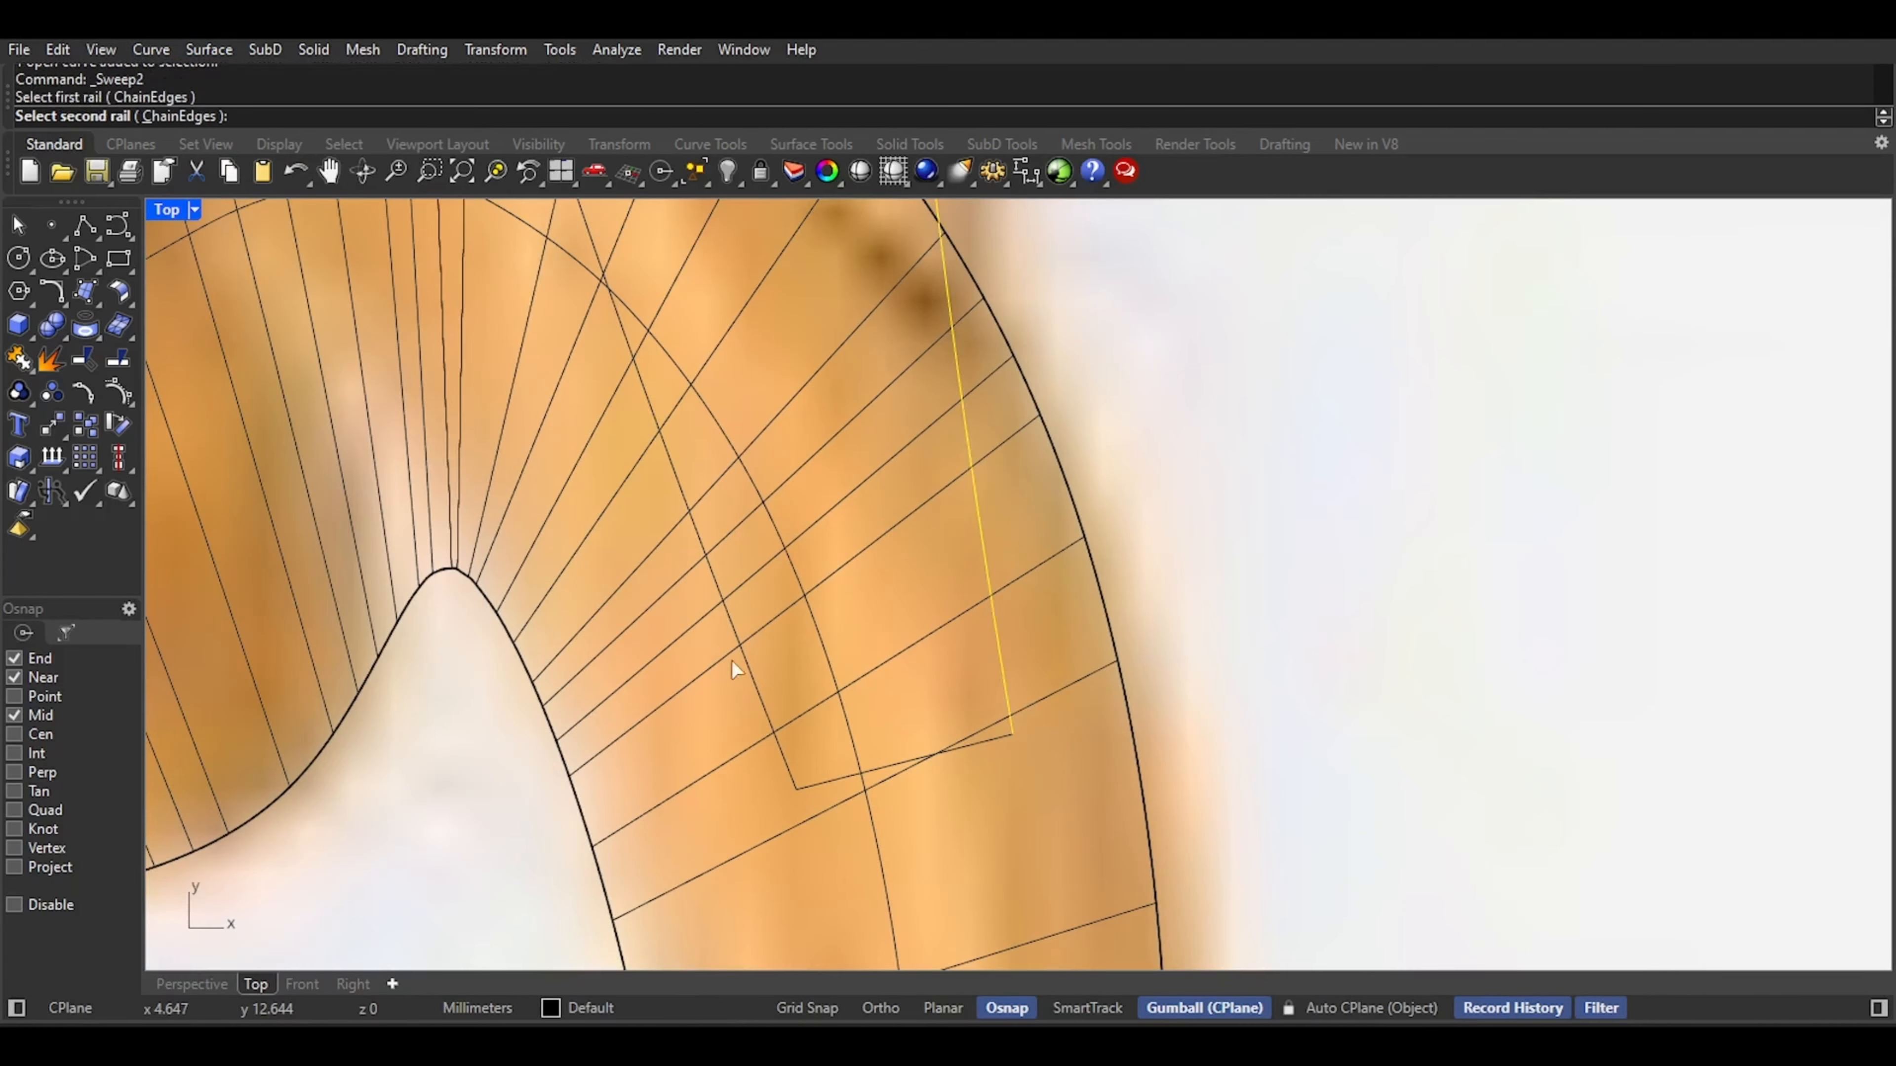
left_click(745, 670)
left_click(926, 763)
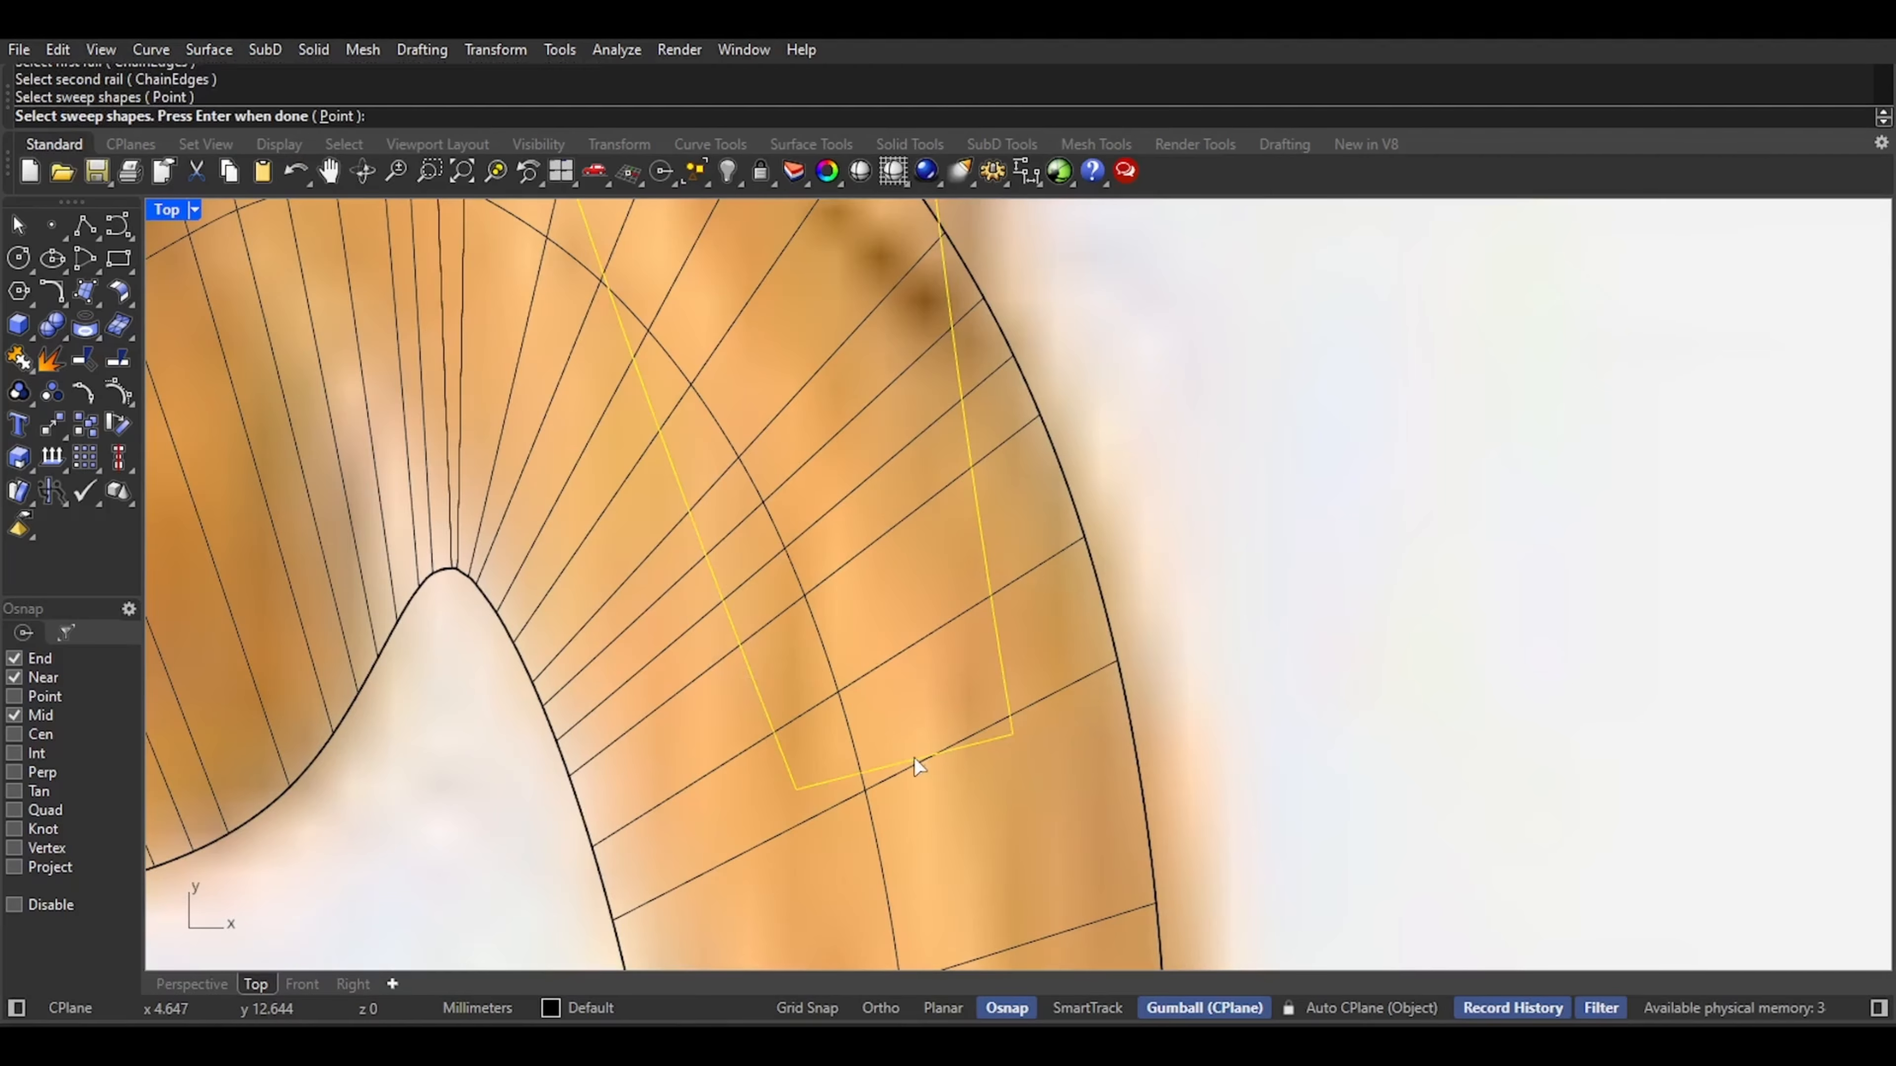
key("Return")
scroll(892, 781, "down", 5)
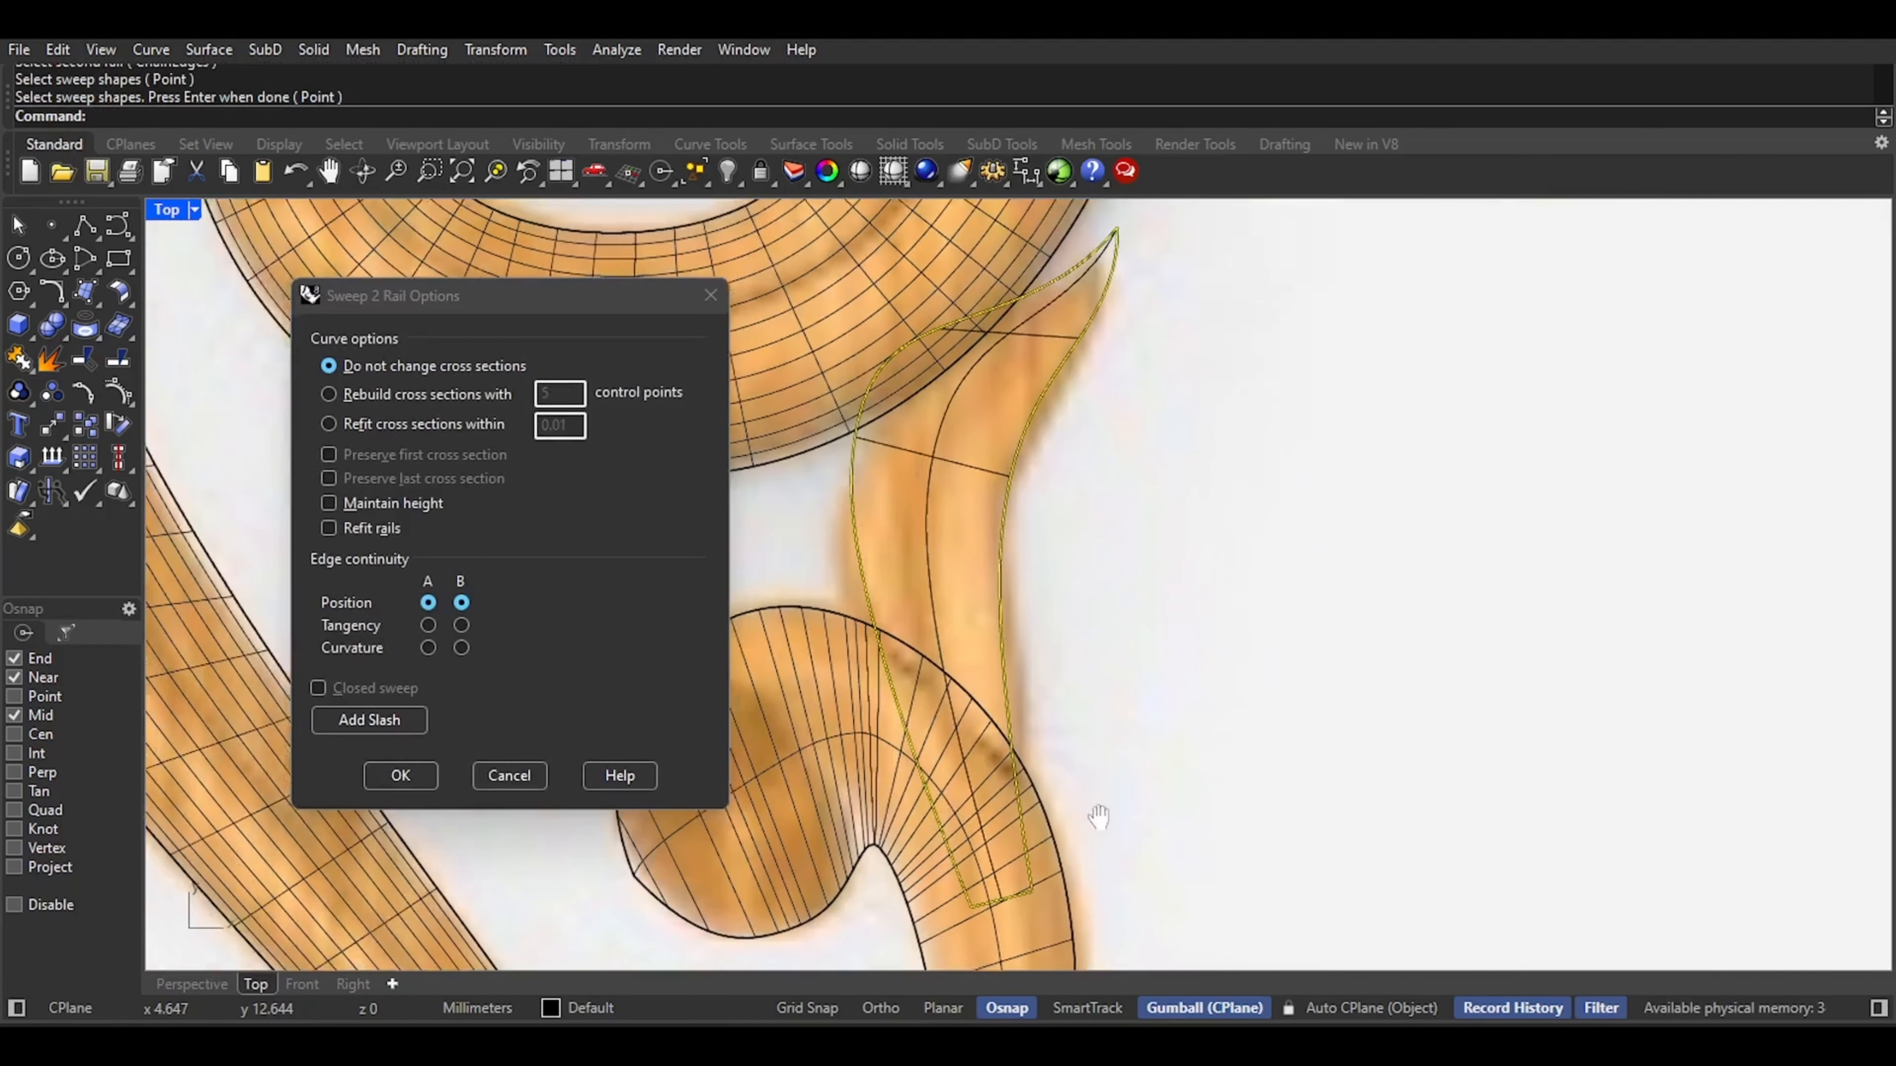
left_click(383, 777)
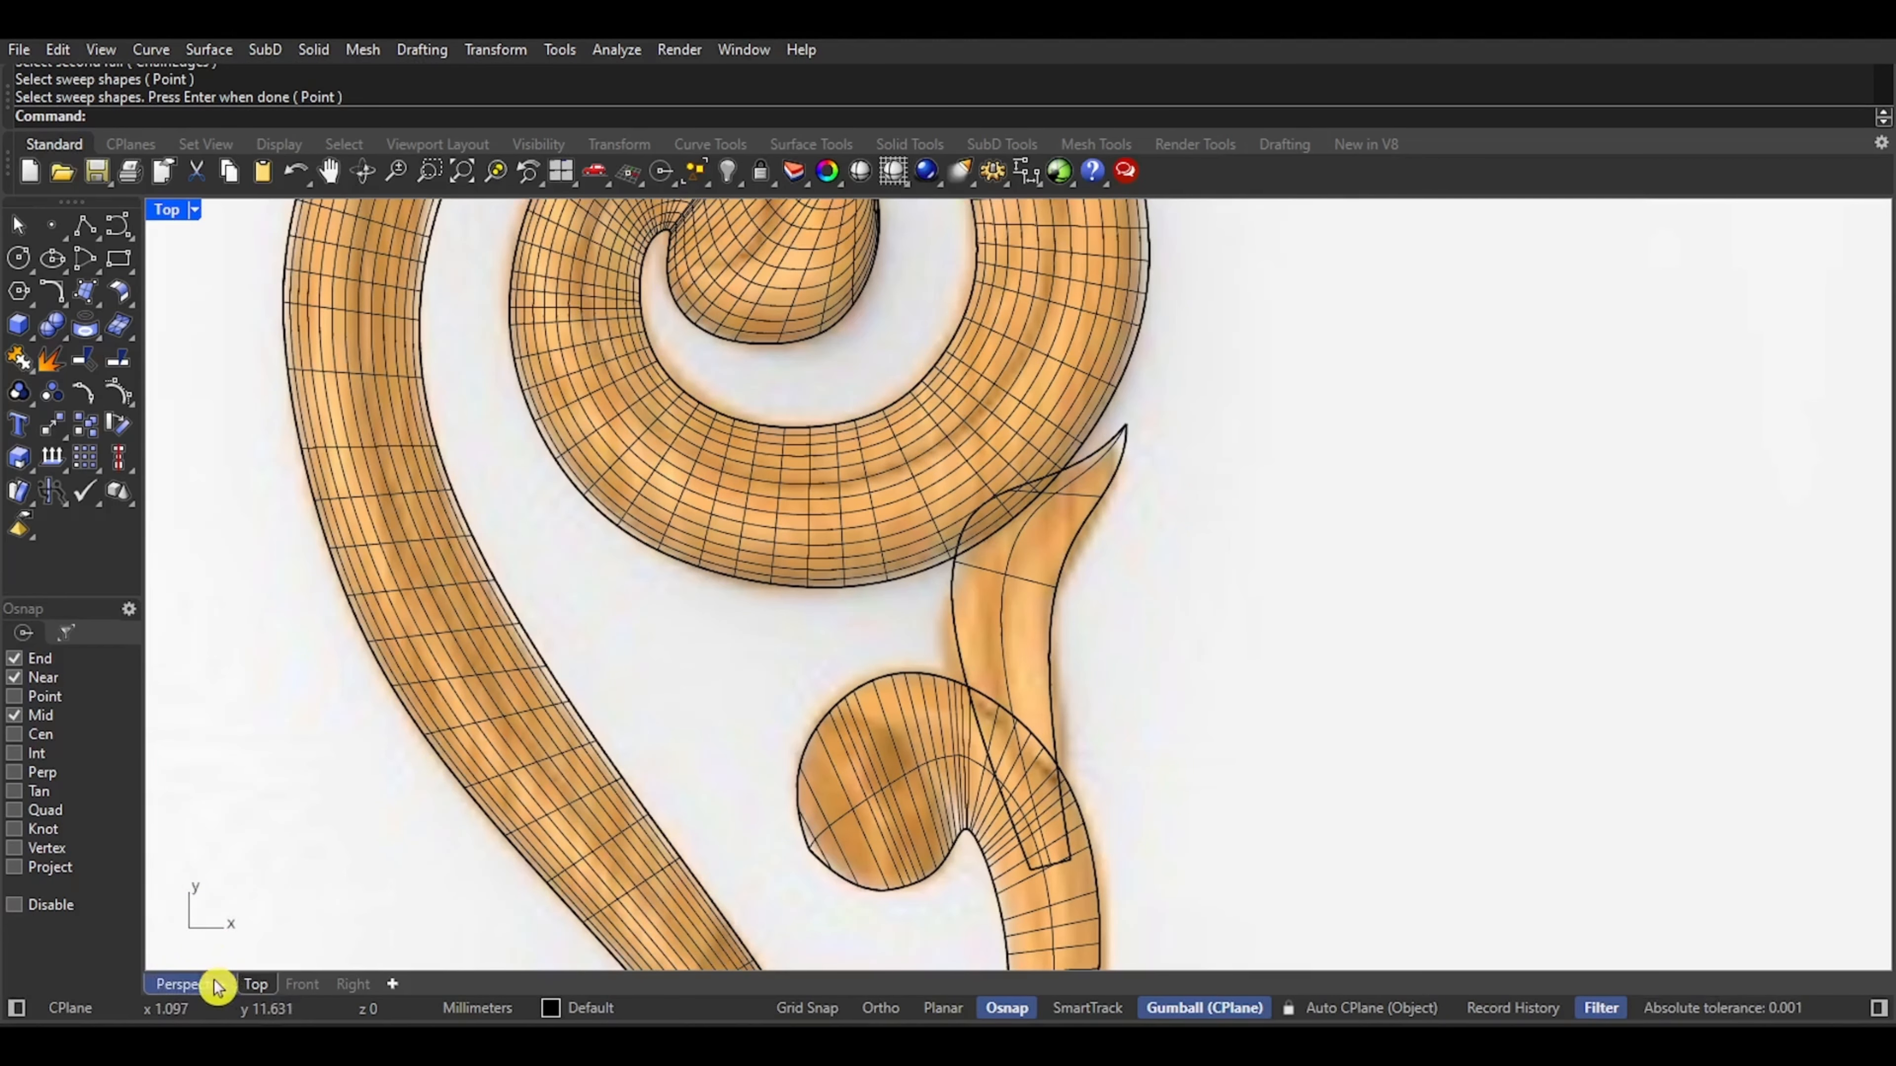
In the perspective view, rebuild the leaf's cross-section curve with 9 points and degree 3, deleting the input
left_click(192, 983)
right_click_drag(1070, 690, 793, 514)
scroll(794, 513, "up", 2)
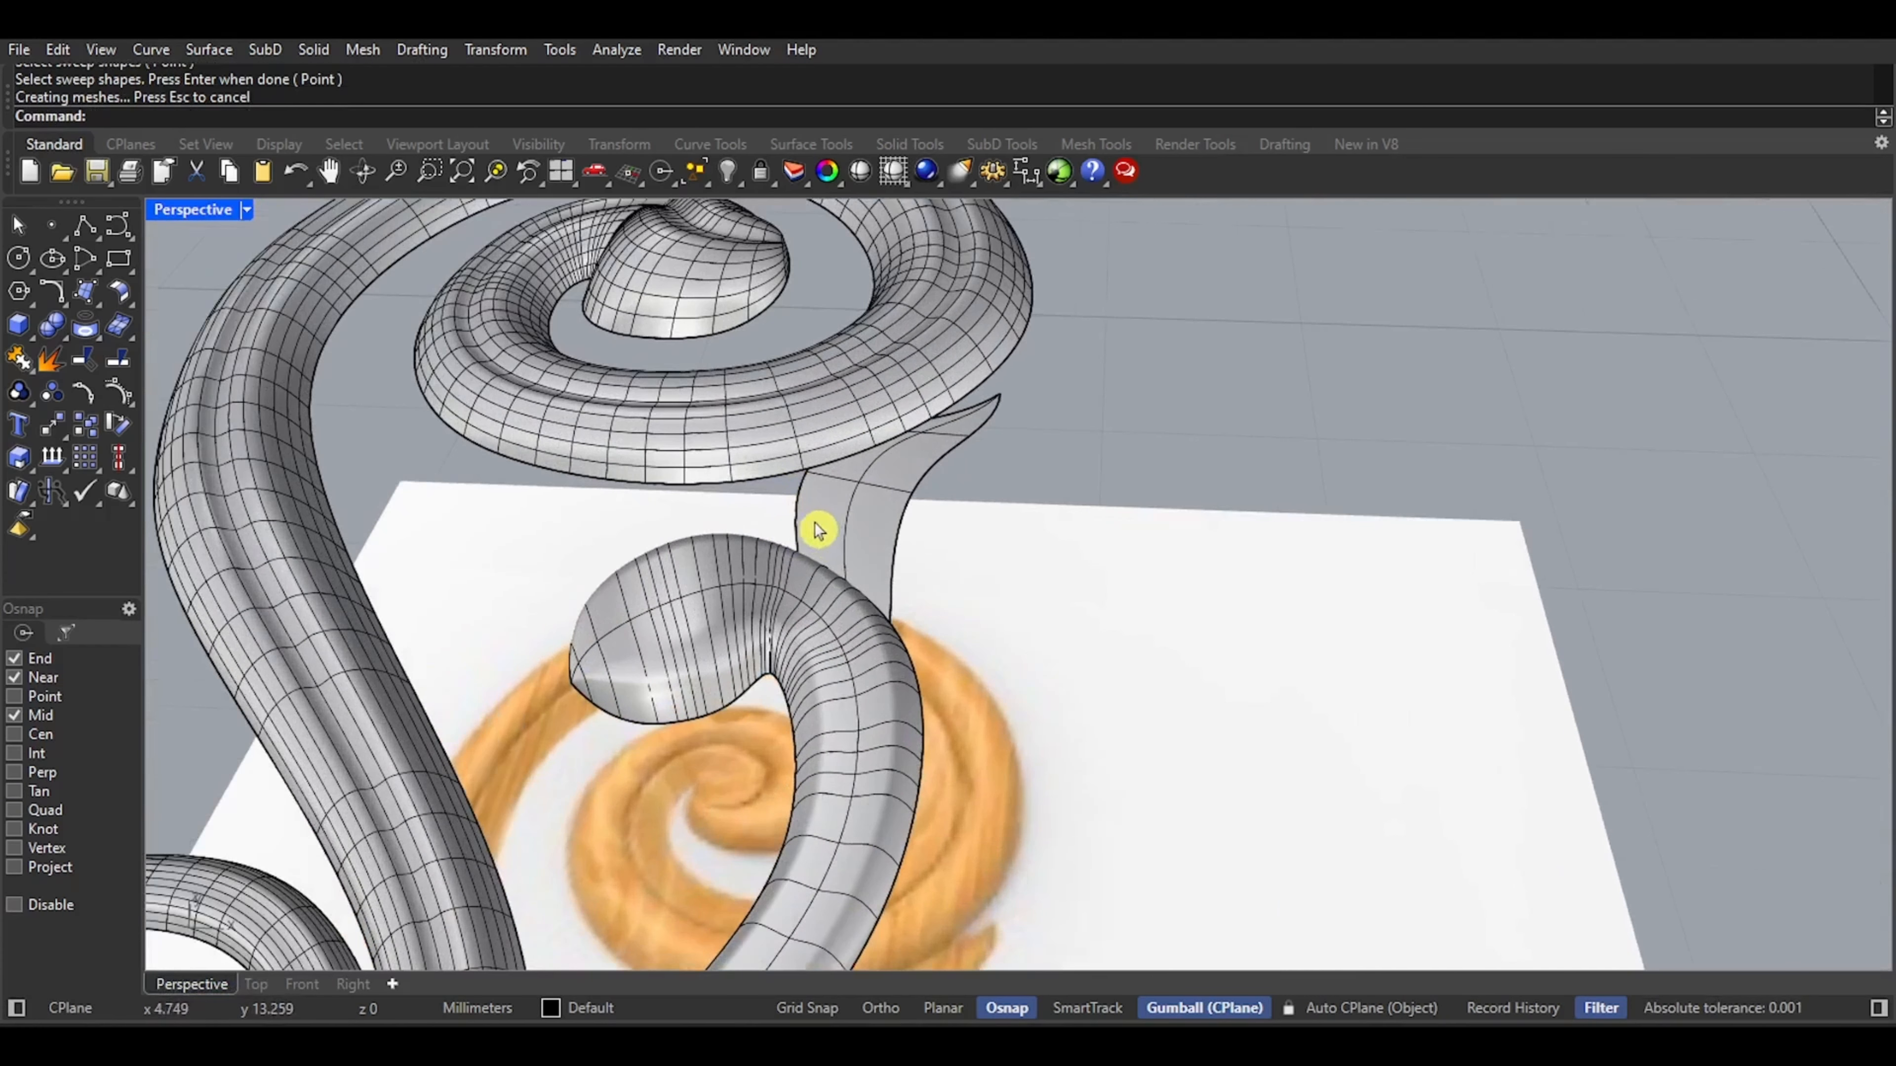
left_click(862, 536)
right_click_drag(1072, 710, 1003, 523)
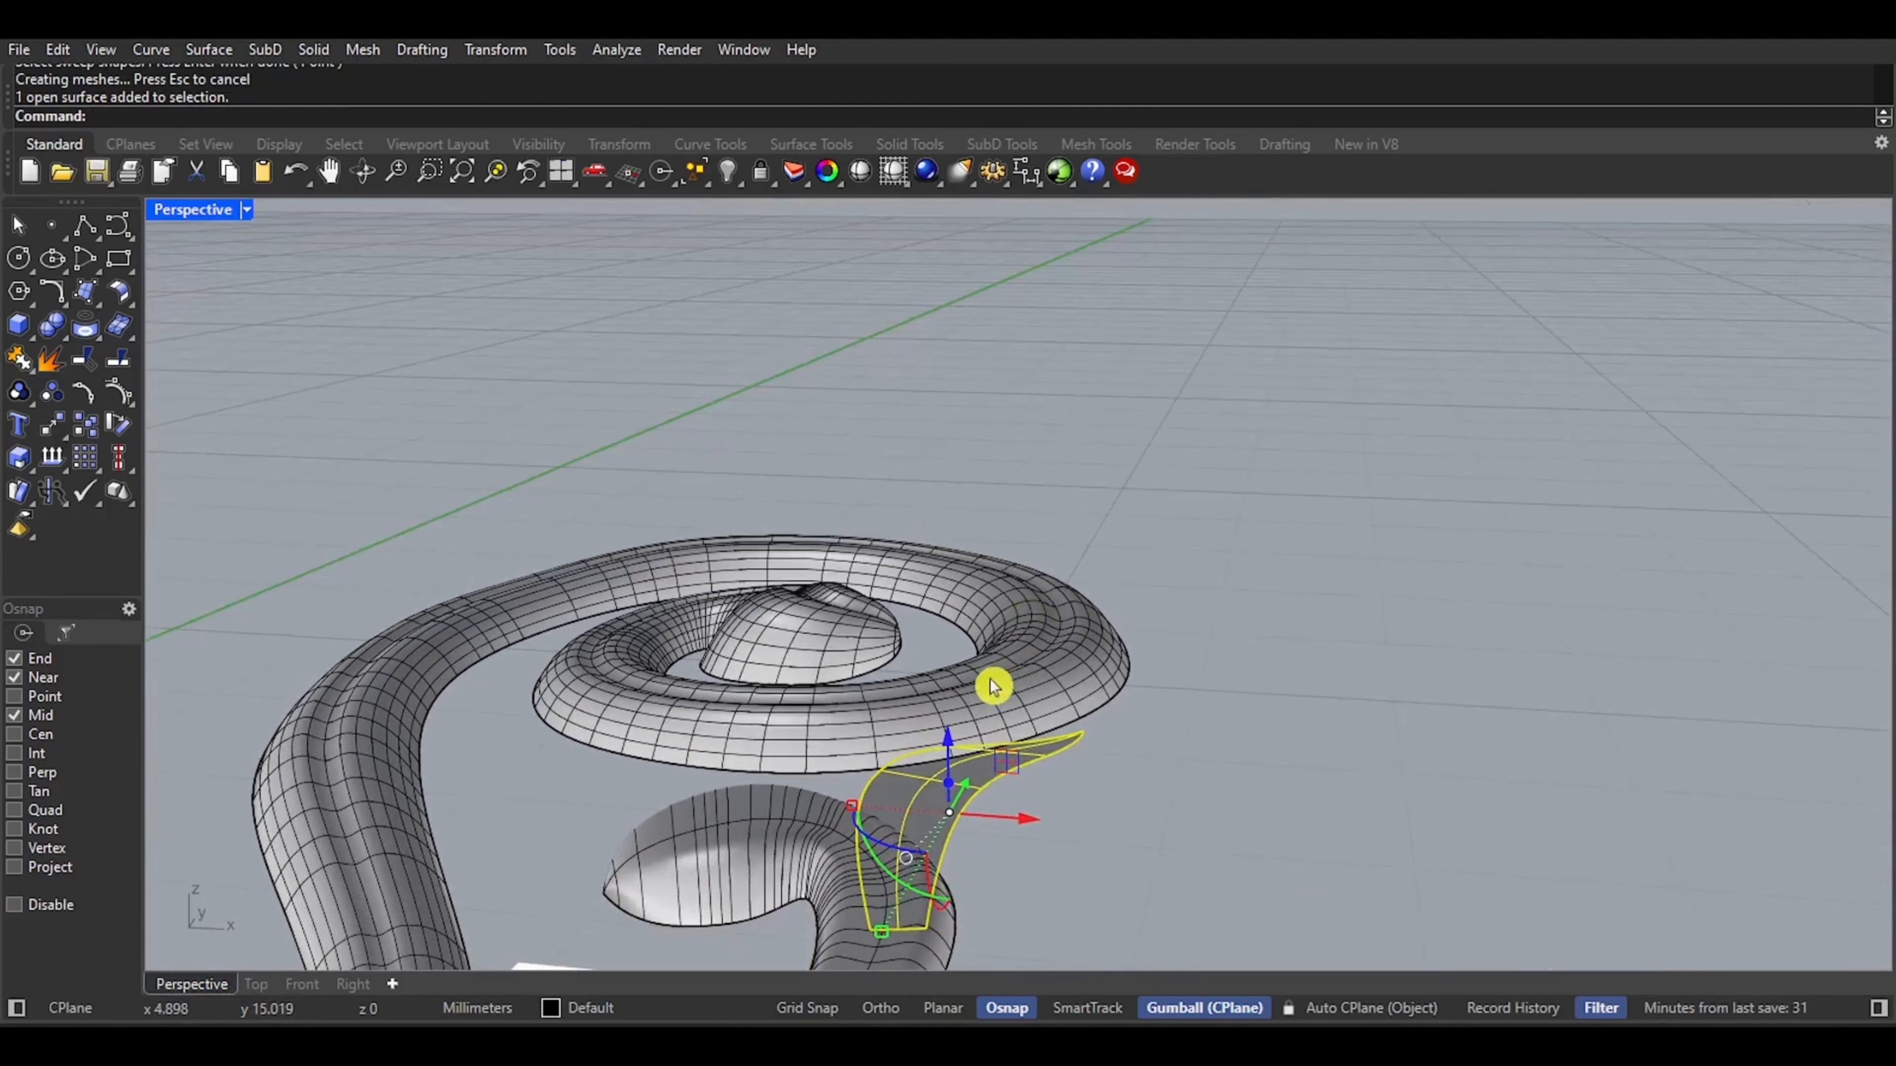
right_click_drag(994, 686, 1016, 373, "shift")
left_click(1112, 631)
right_click_drag(1042, 664, 1022, 610)
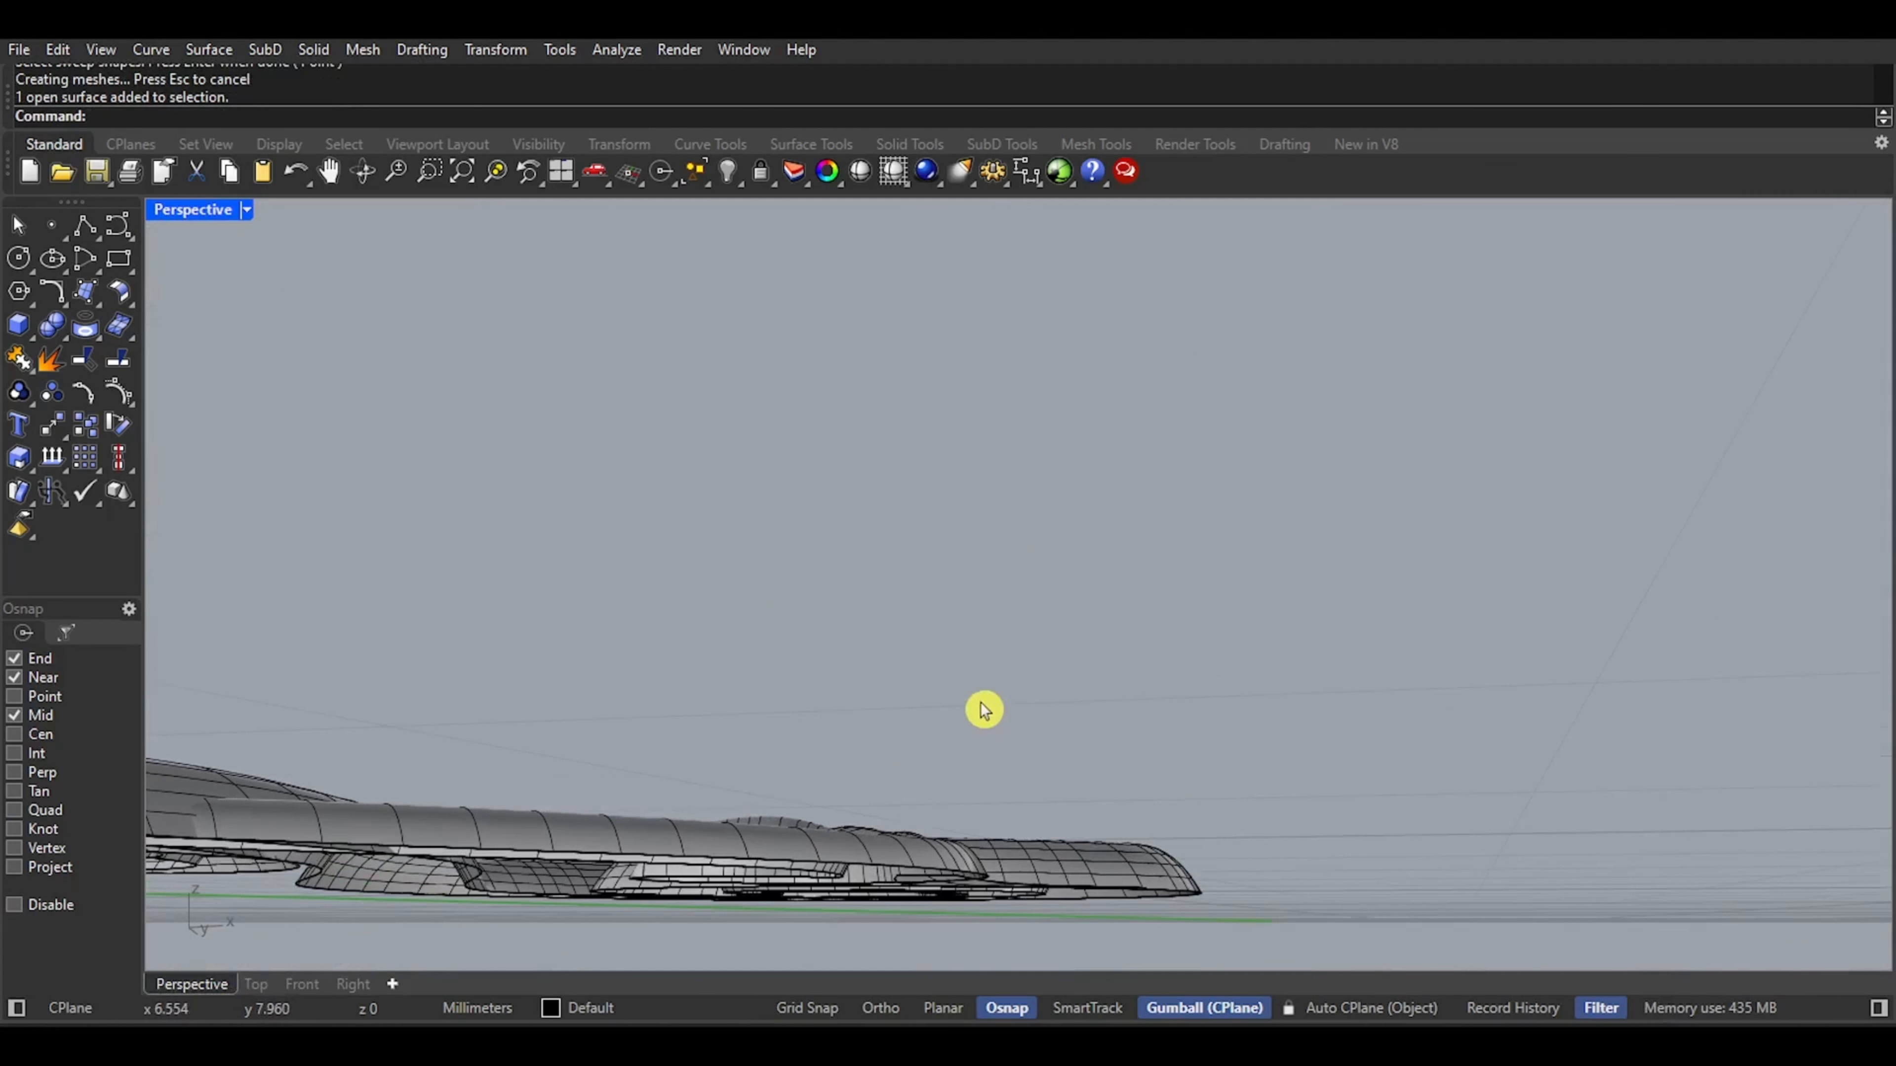
right_click_drag(984, 709, 969, 483)
scroll(920, 695, "up", 3)
scroll(968, 638, "up", 2)
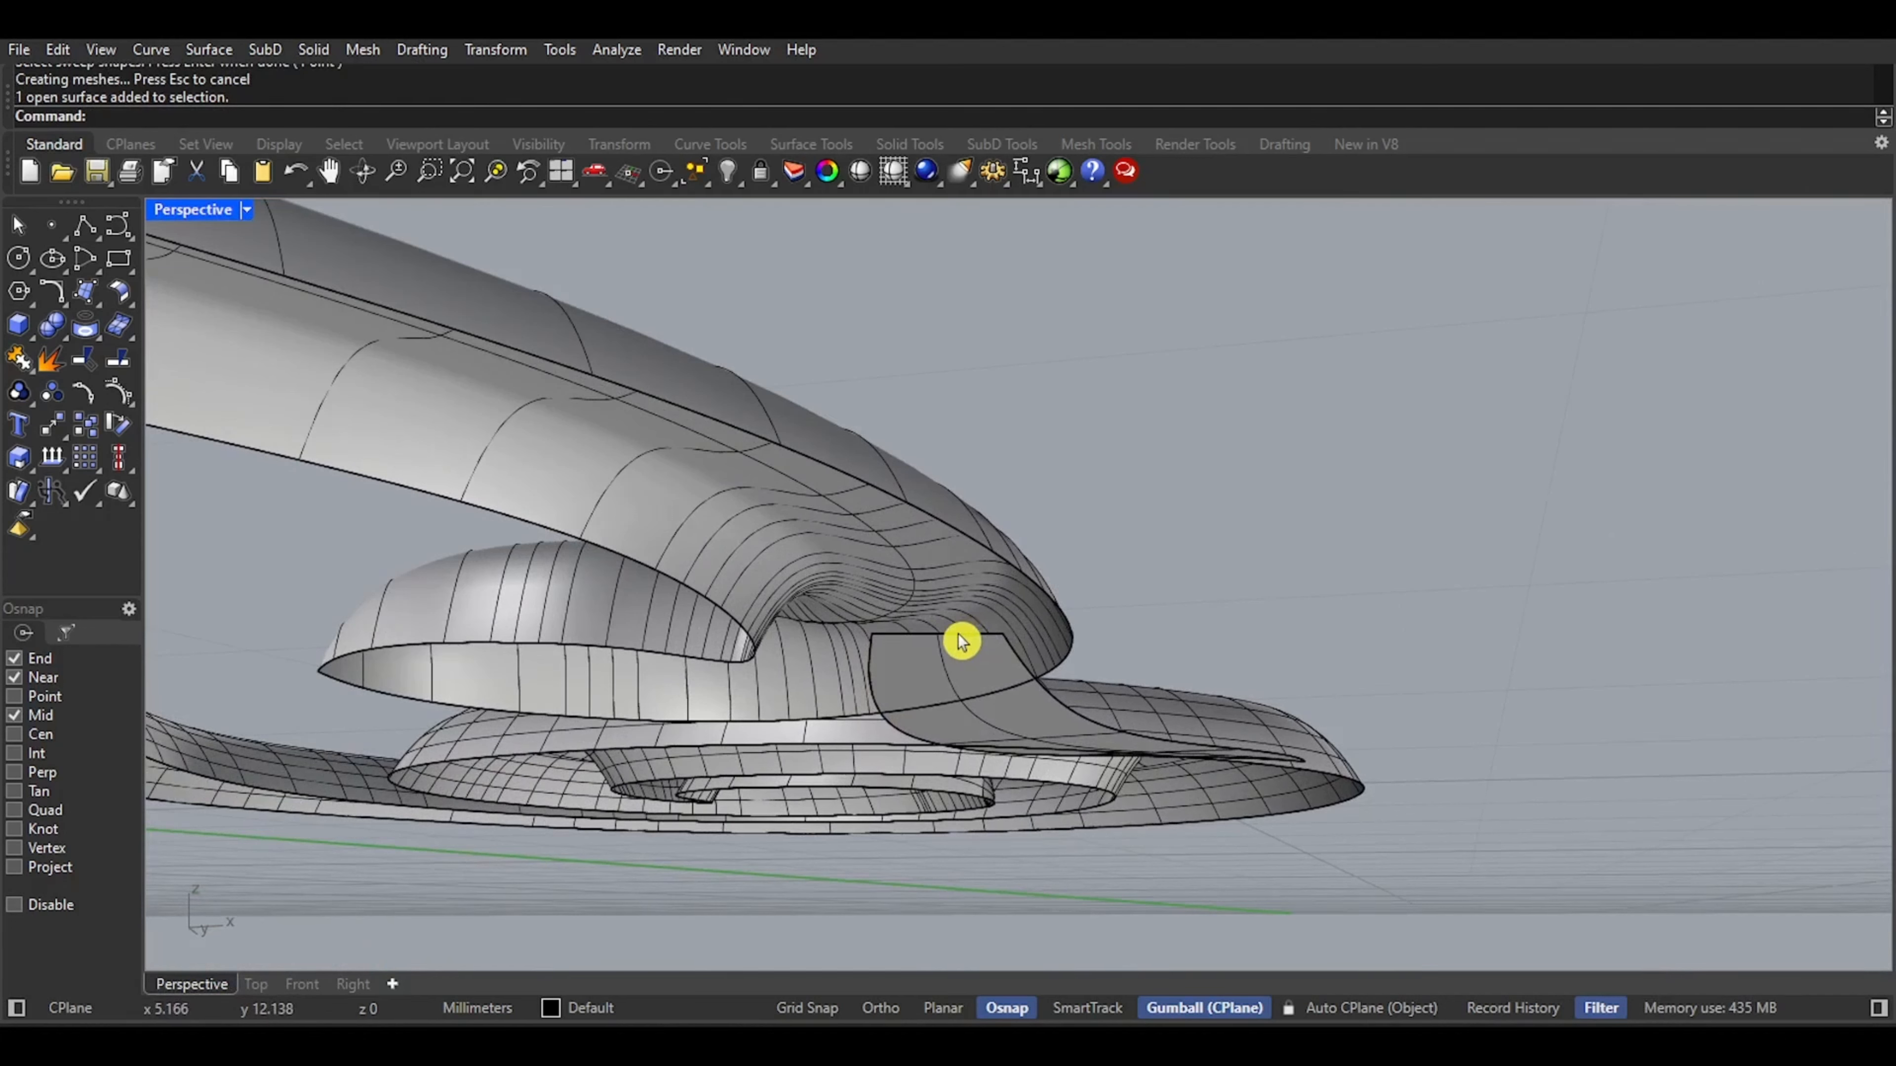
left_click(960, 640)
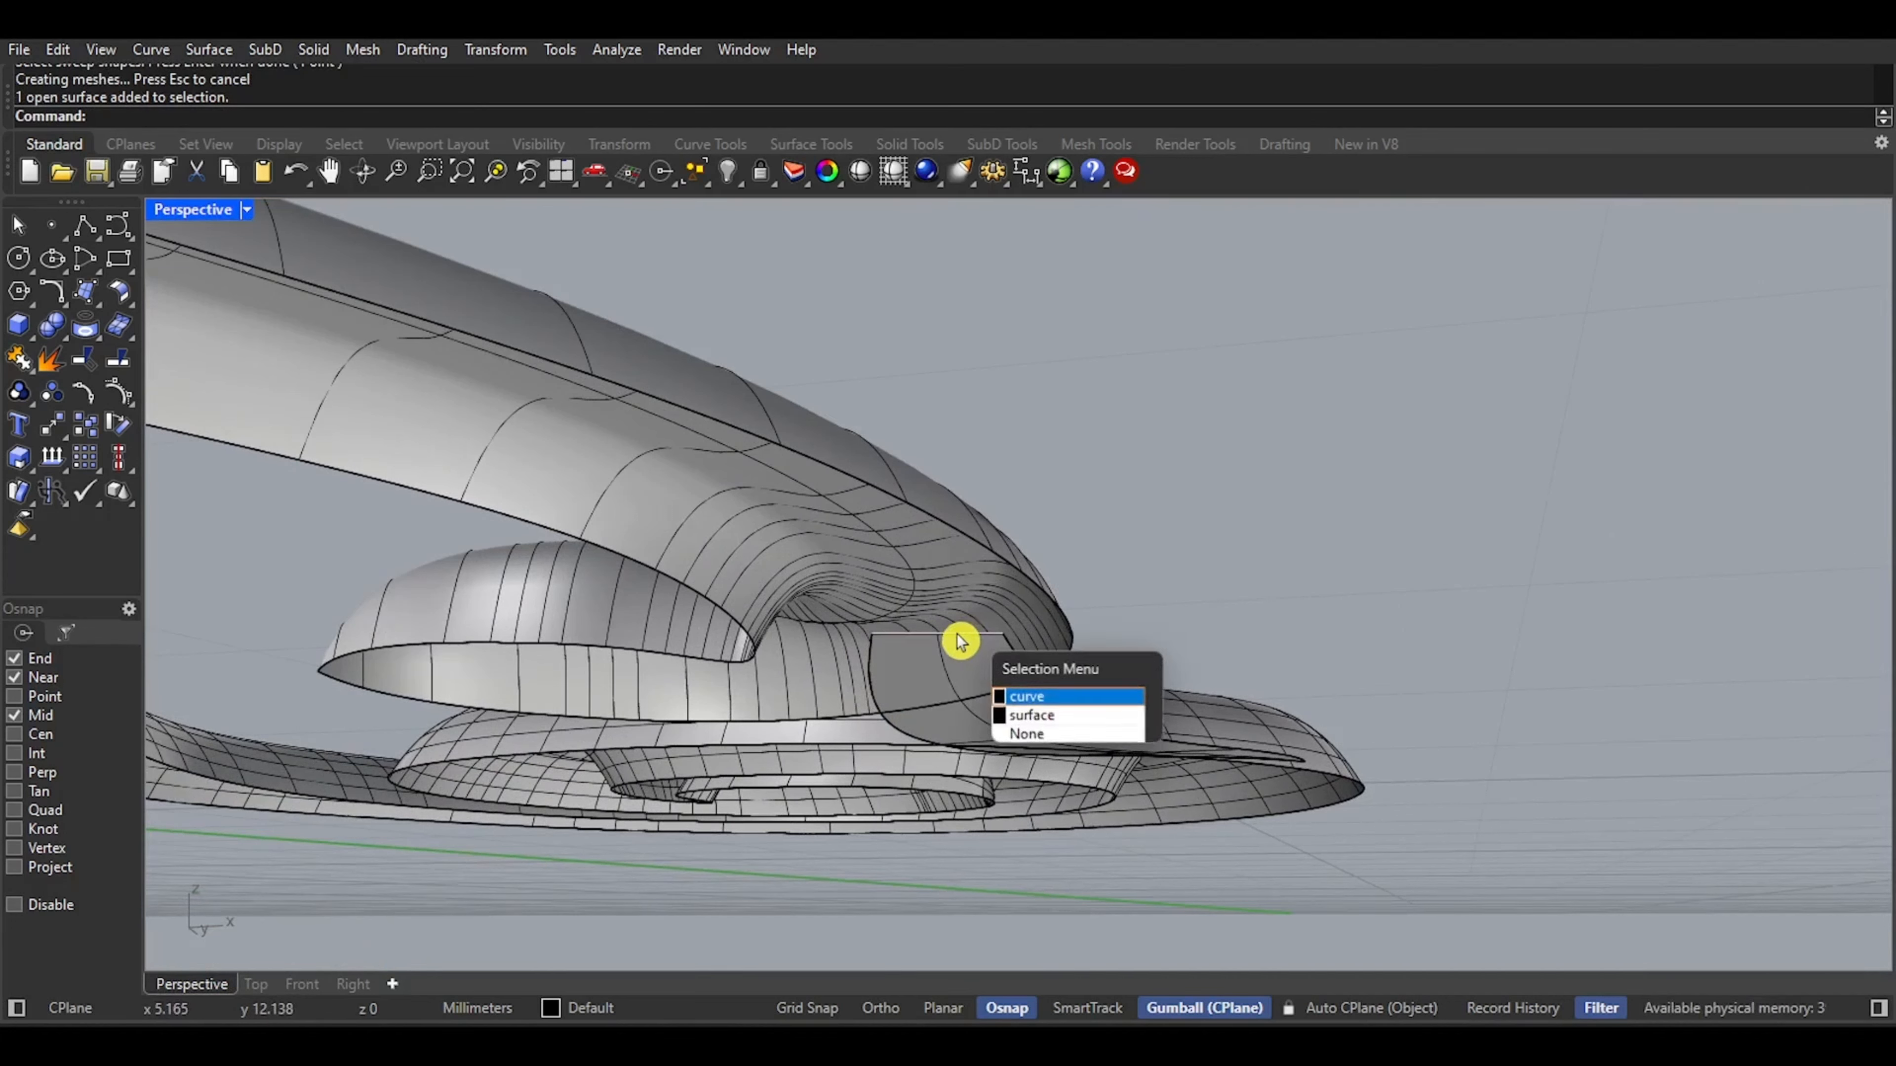
left_click(961, 641)
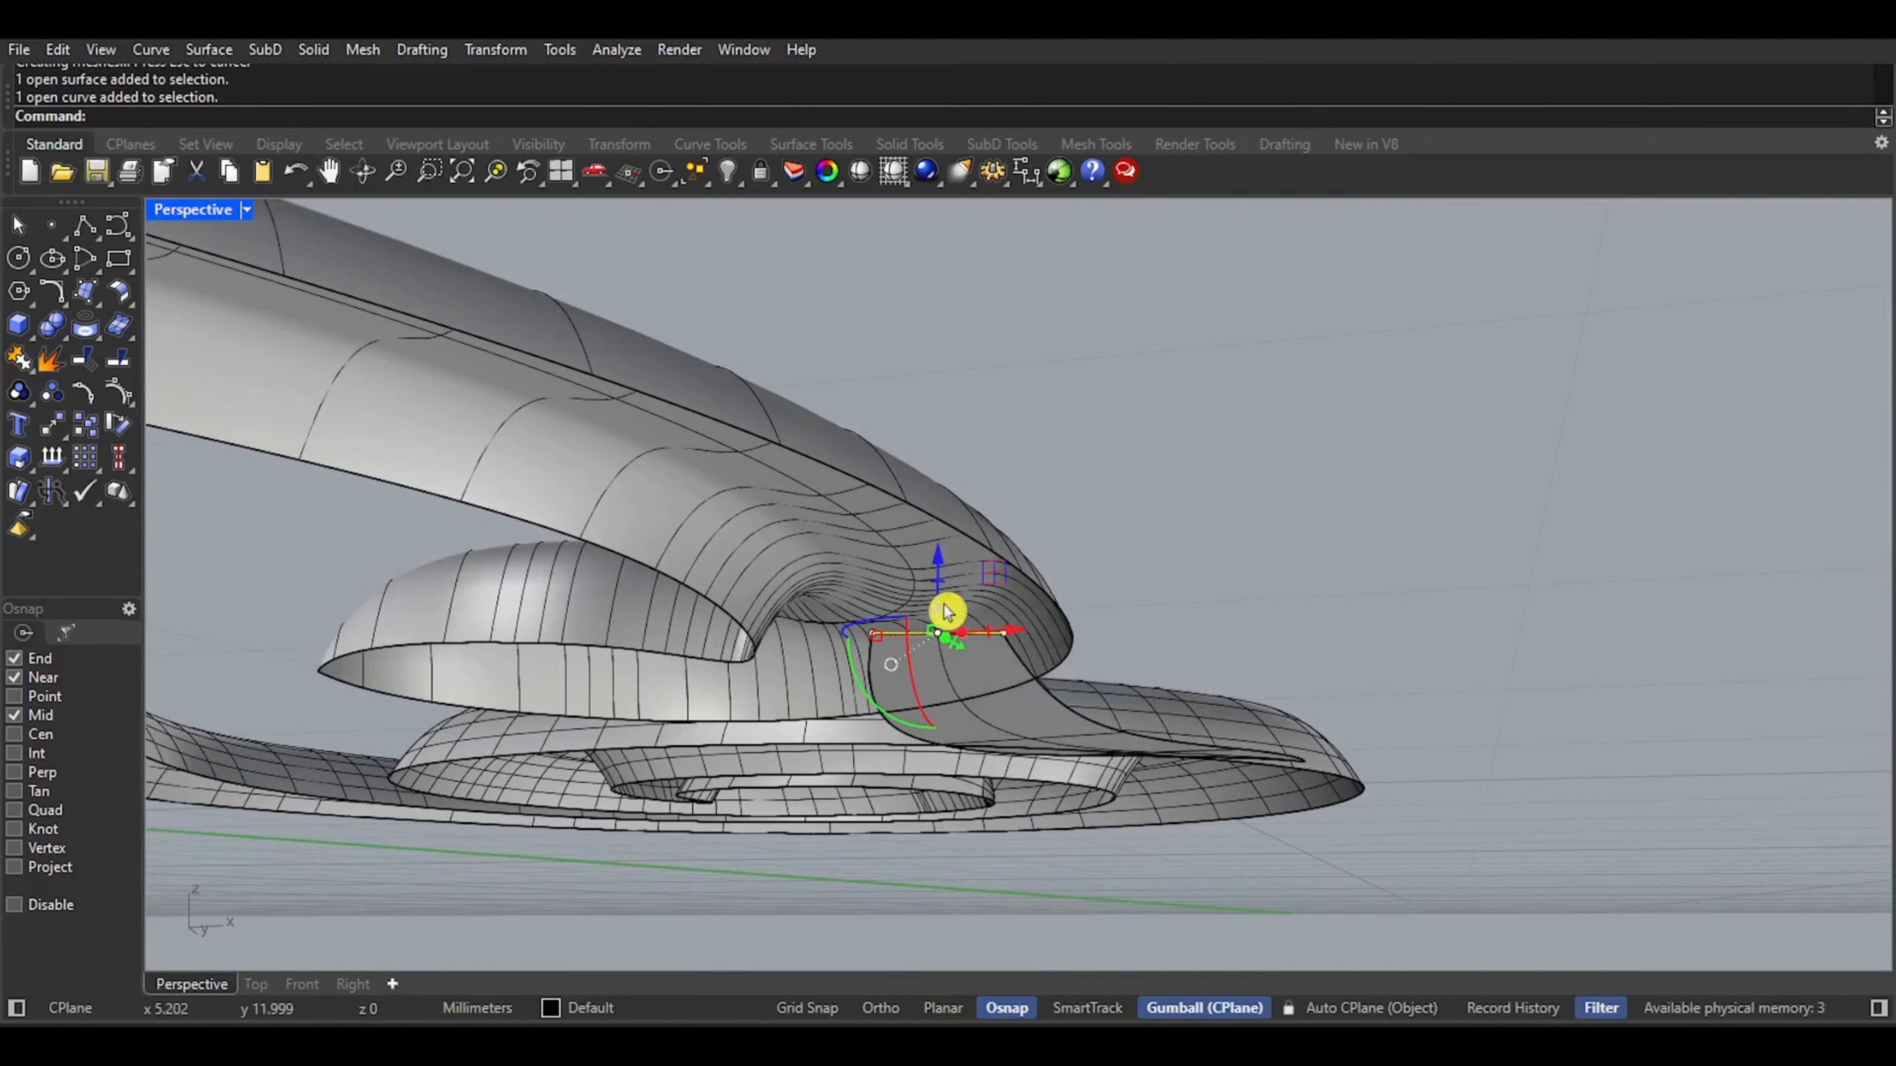
left_click(67, 54)
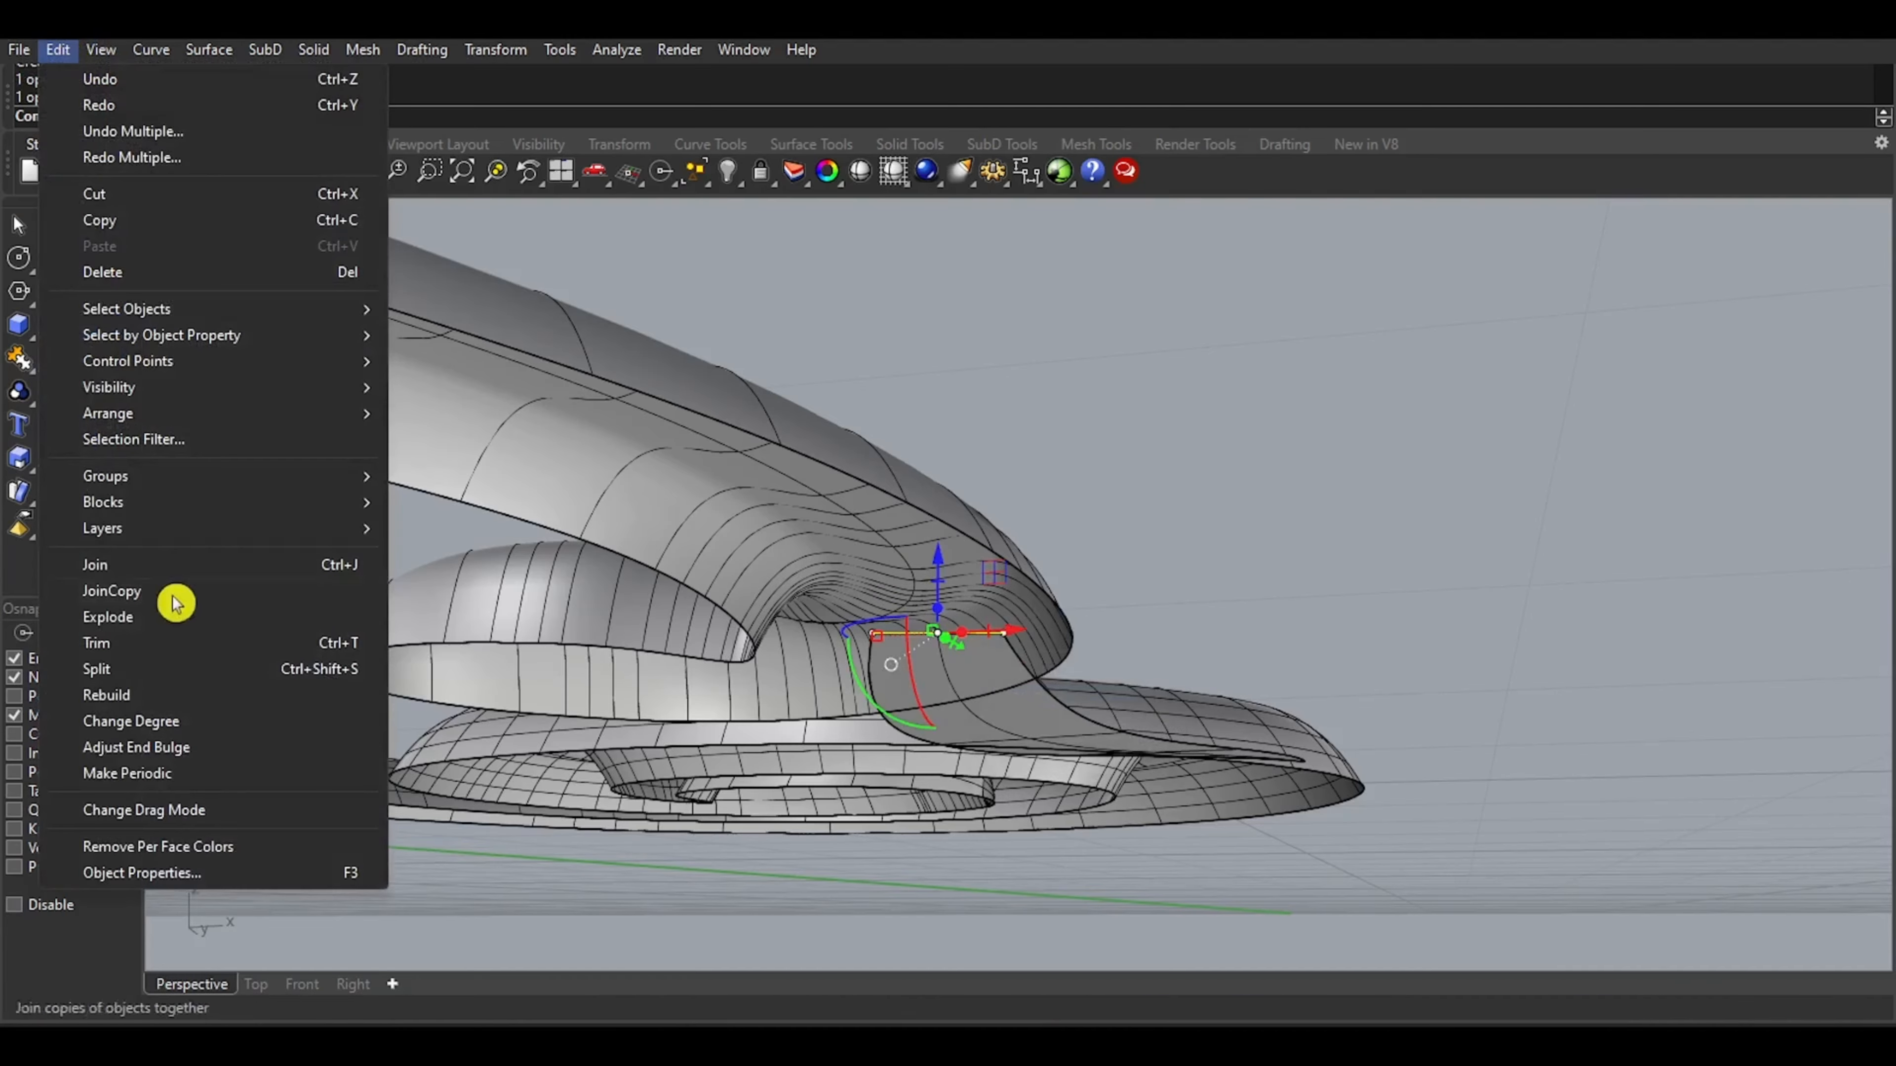
left_click(156, 700)
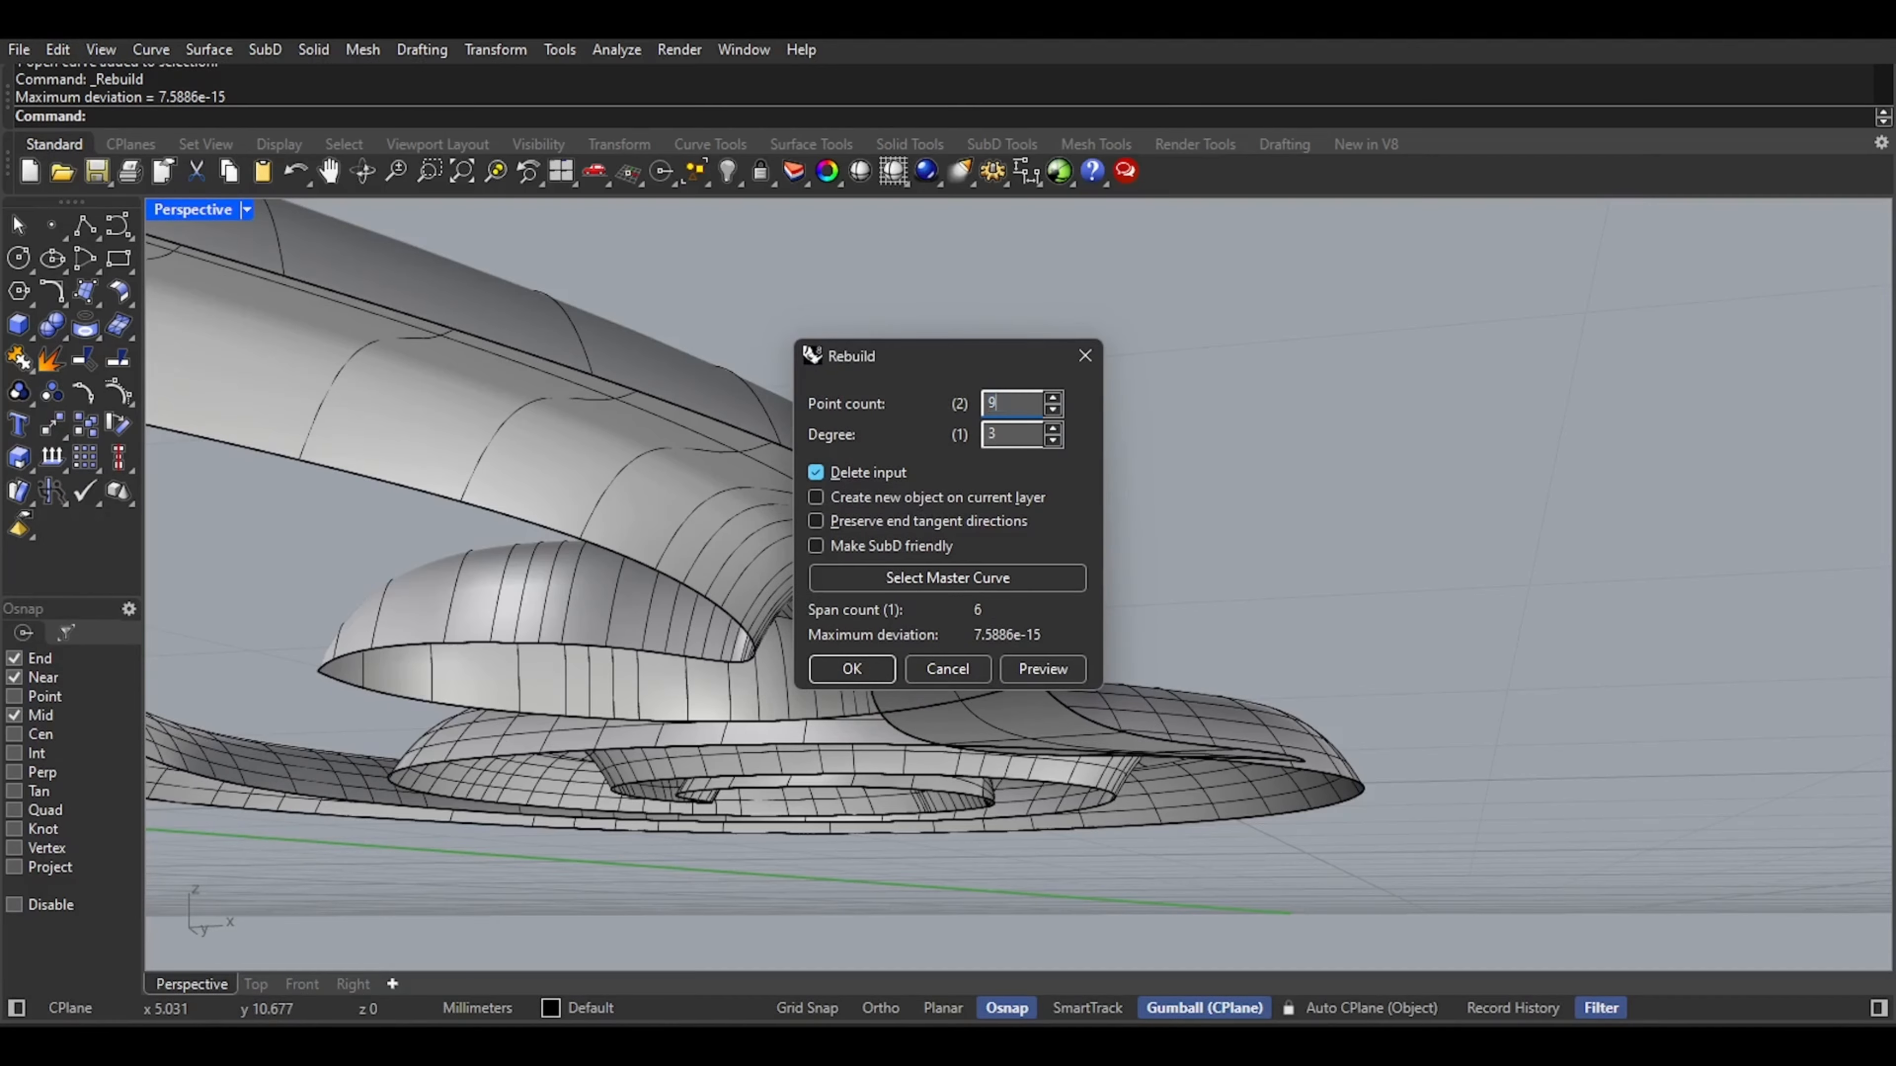
key("Return")
Raise all of the leaf cross-section's control points except the two end points so the swept surface bulges upward
scroll(940, 635, "up", 2)
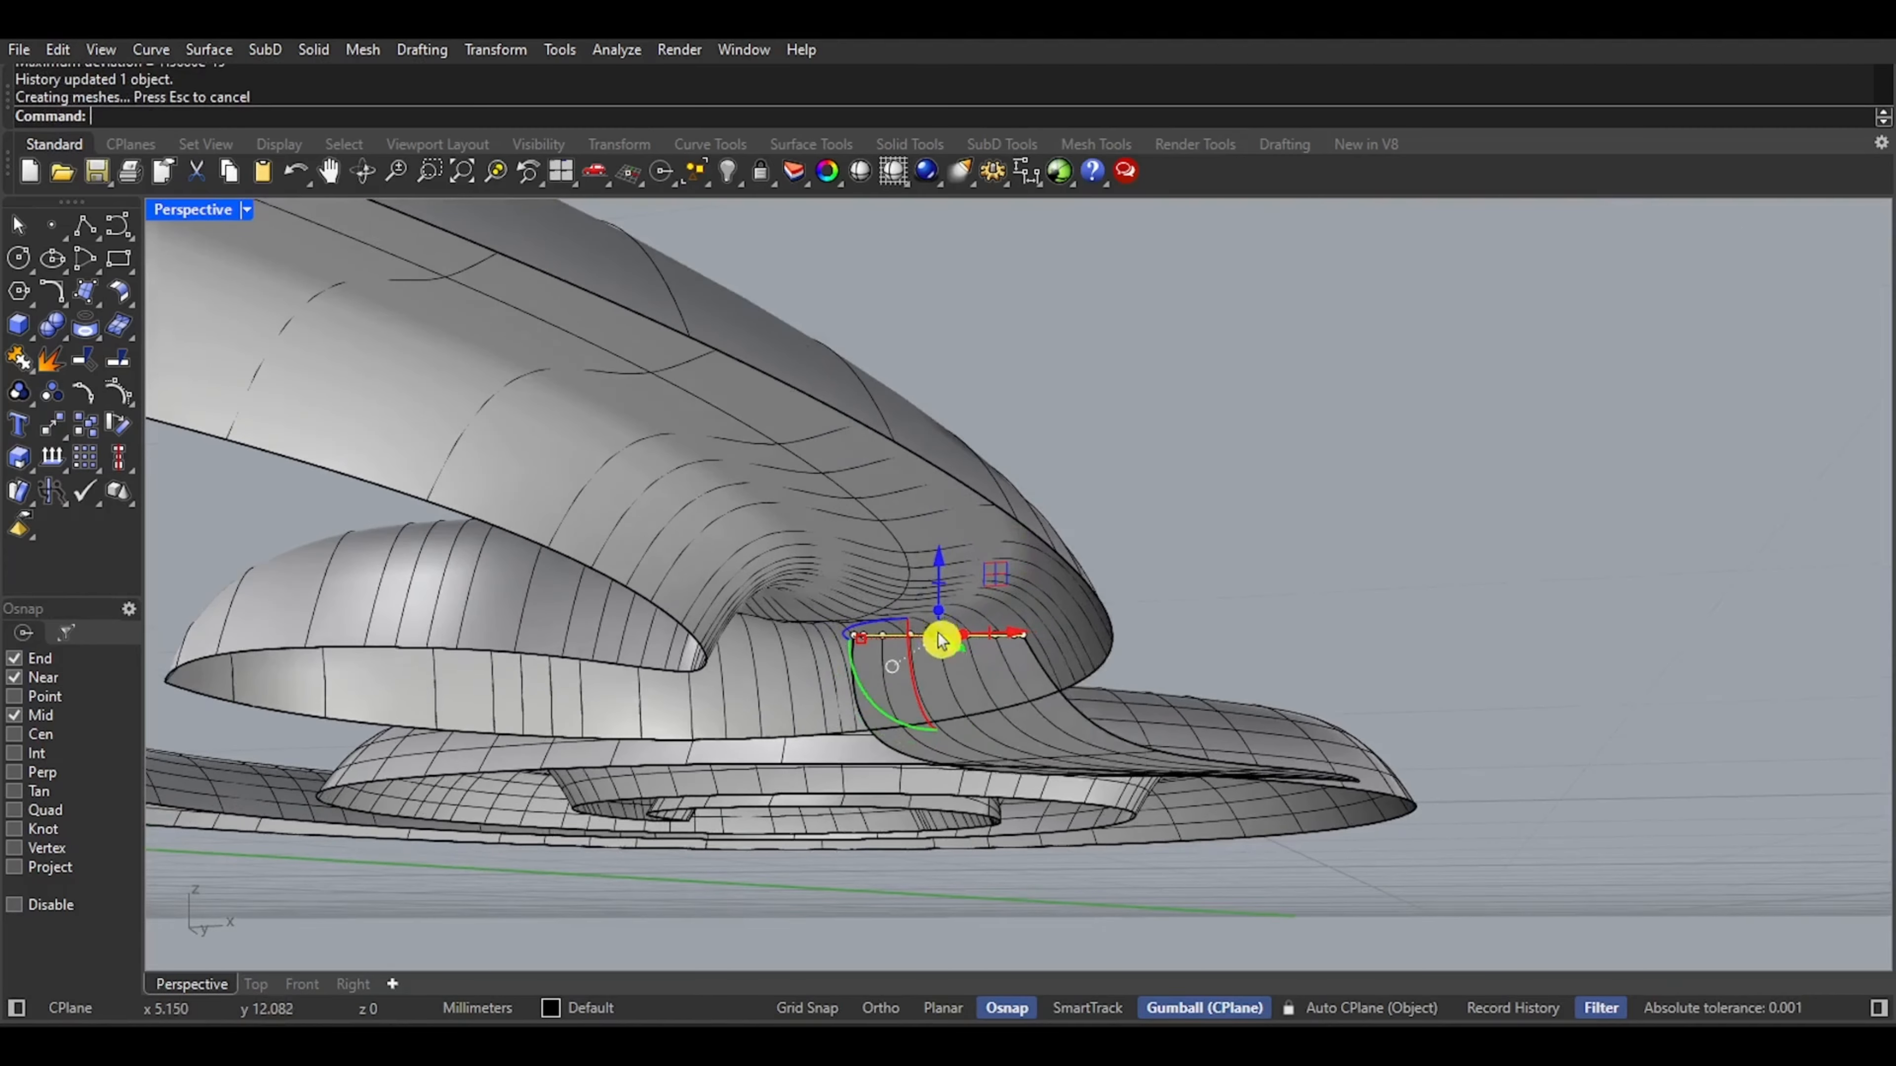
right_click_drag(939, 638, 948, 668)
right_click_drag(910, 456, 908, 604, "shift")
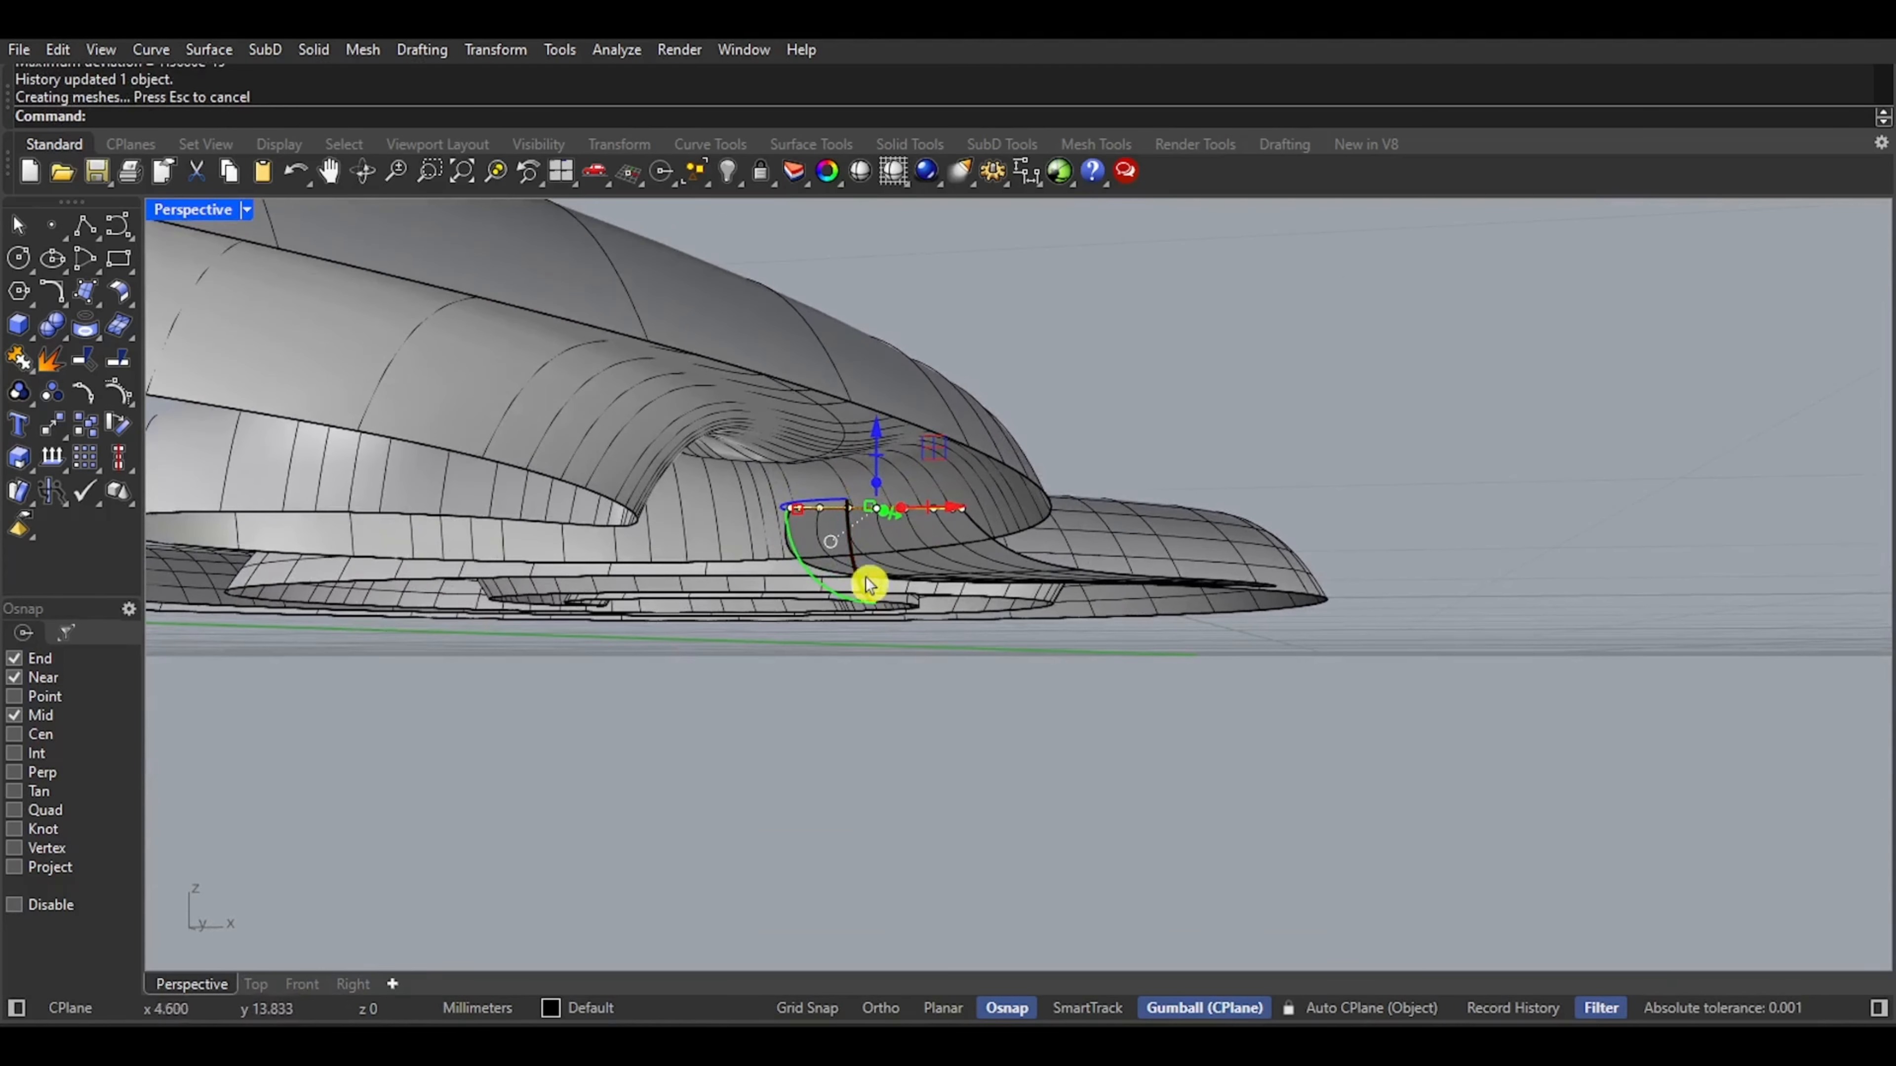
scroll(810, 531, "up", 2)
left_click_drag(737, 742, 1019, 454)
scroll(985, 495, "up", 2)
scroll(931, 533, "up", 3)
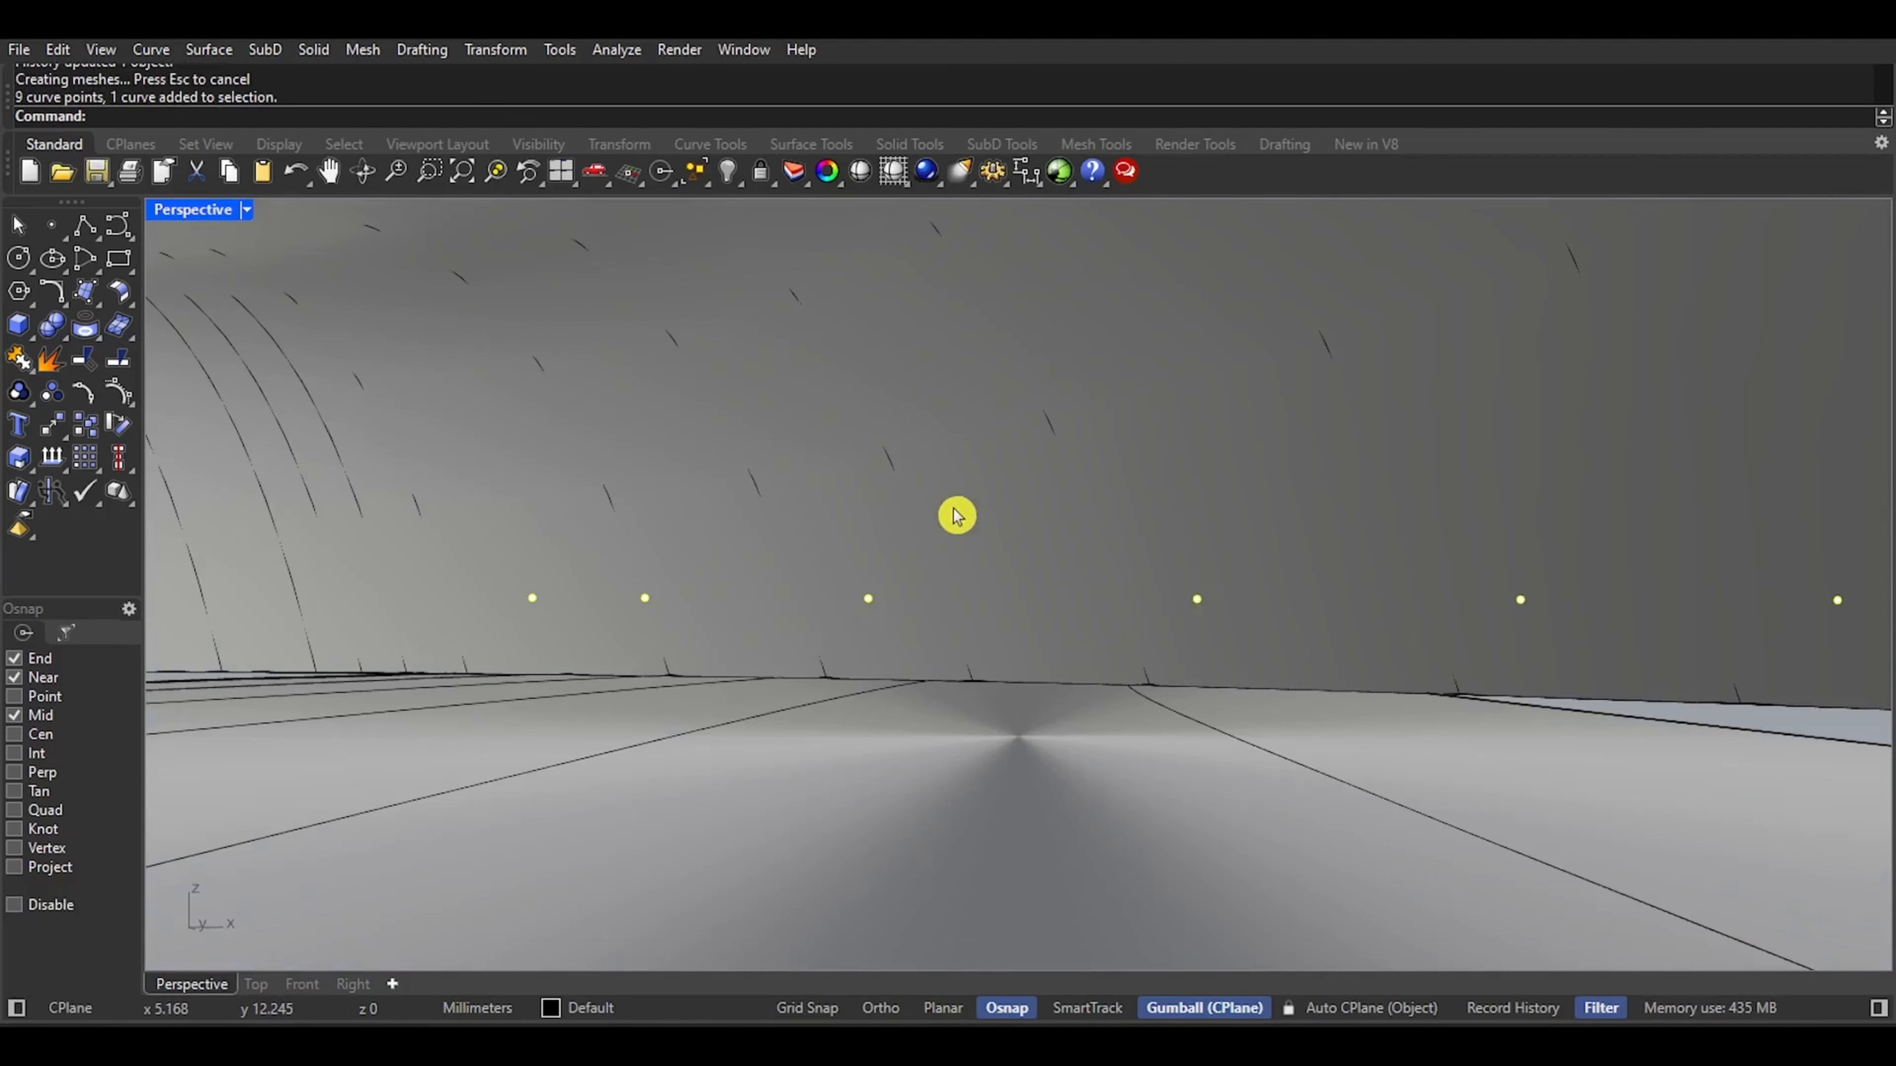
scroll(957, 513, "down", 1)
left_click(911, 446, "ctrl")
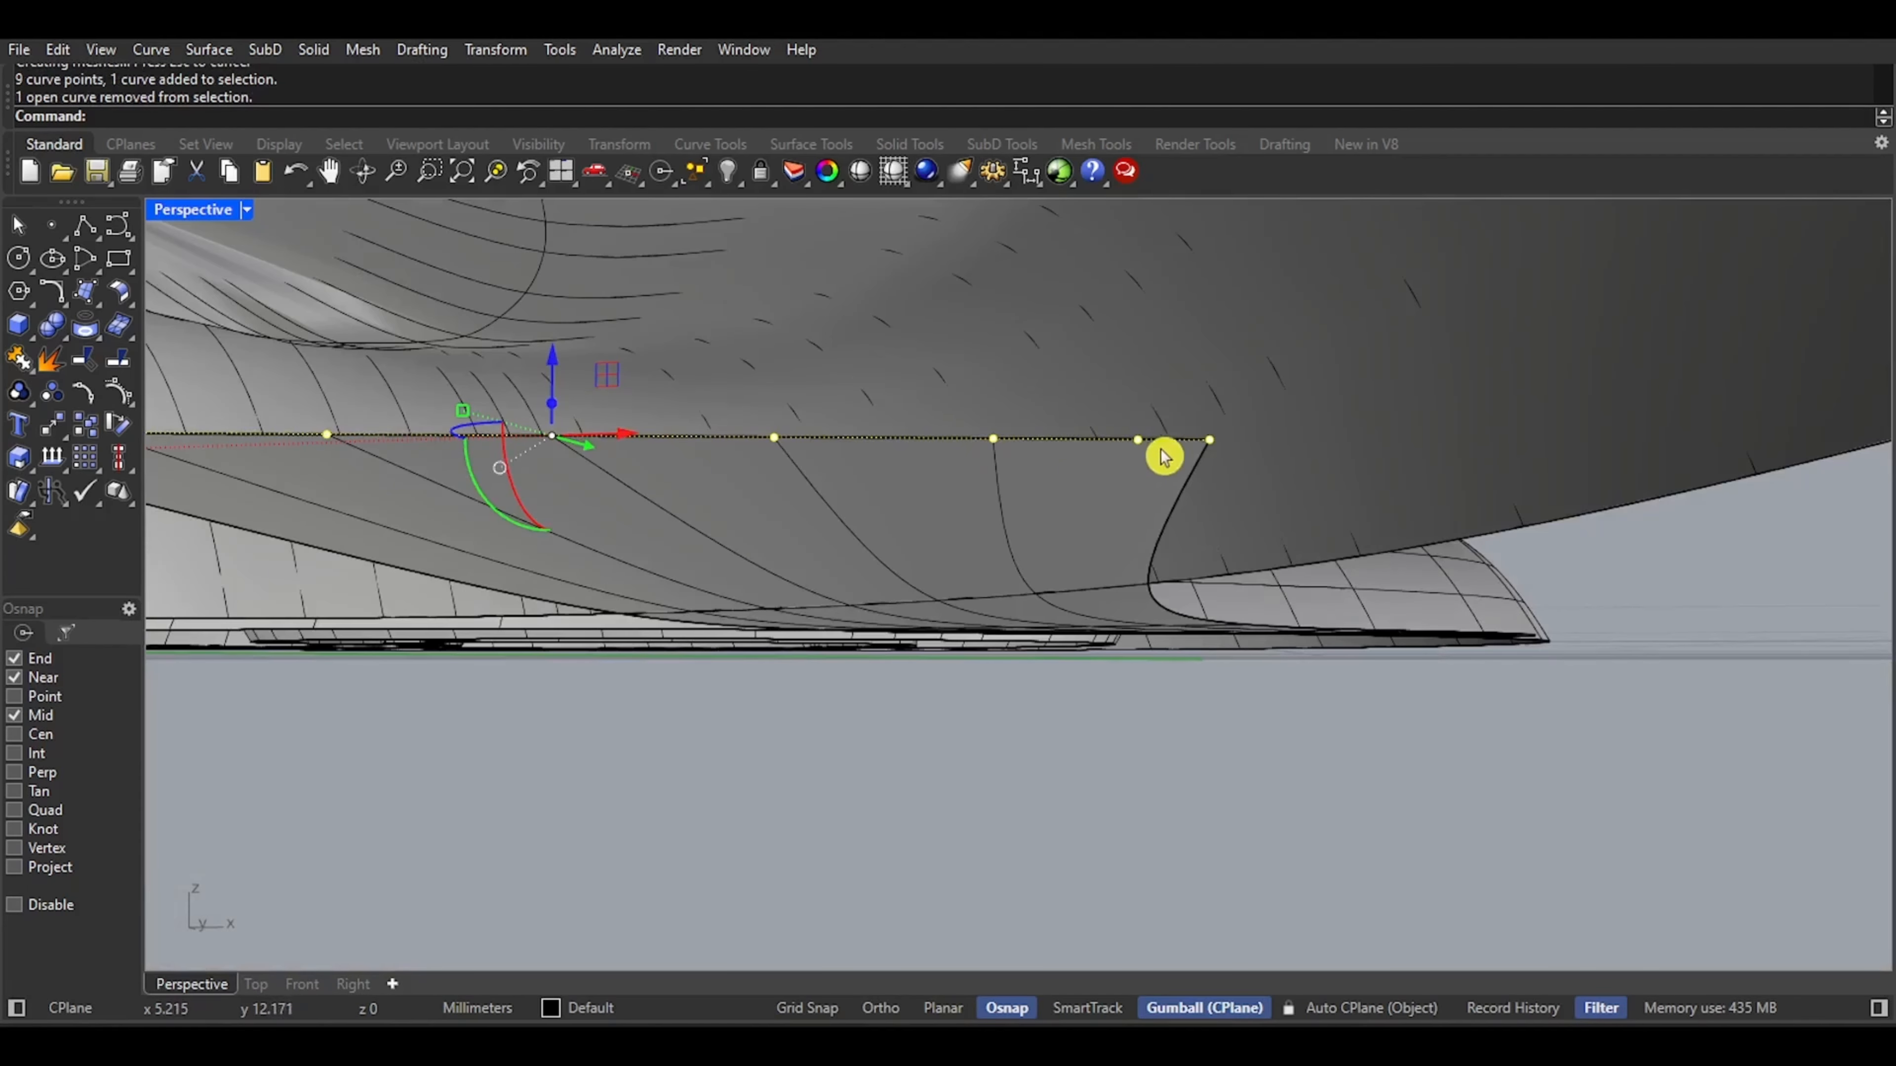
left_click(1210, 440, "ctrl")
scroll(1194, 519, "down", 3)
scroll(700, 500, "up", 3)
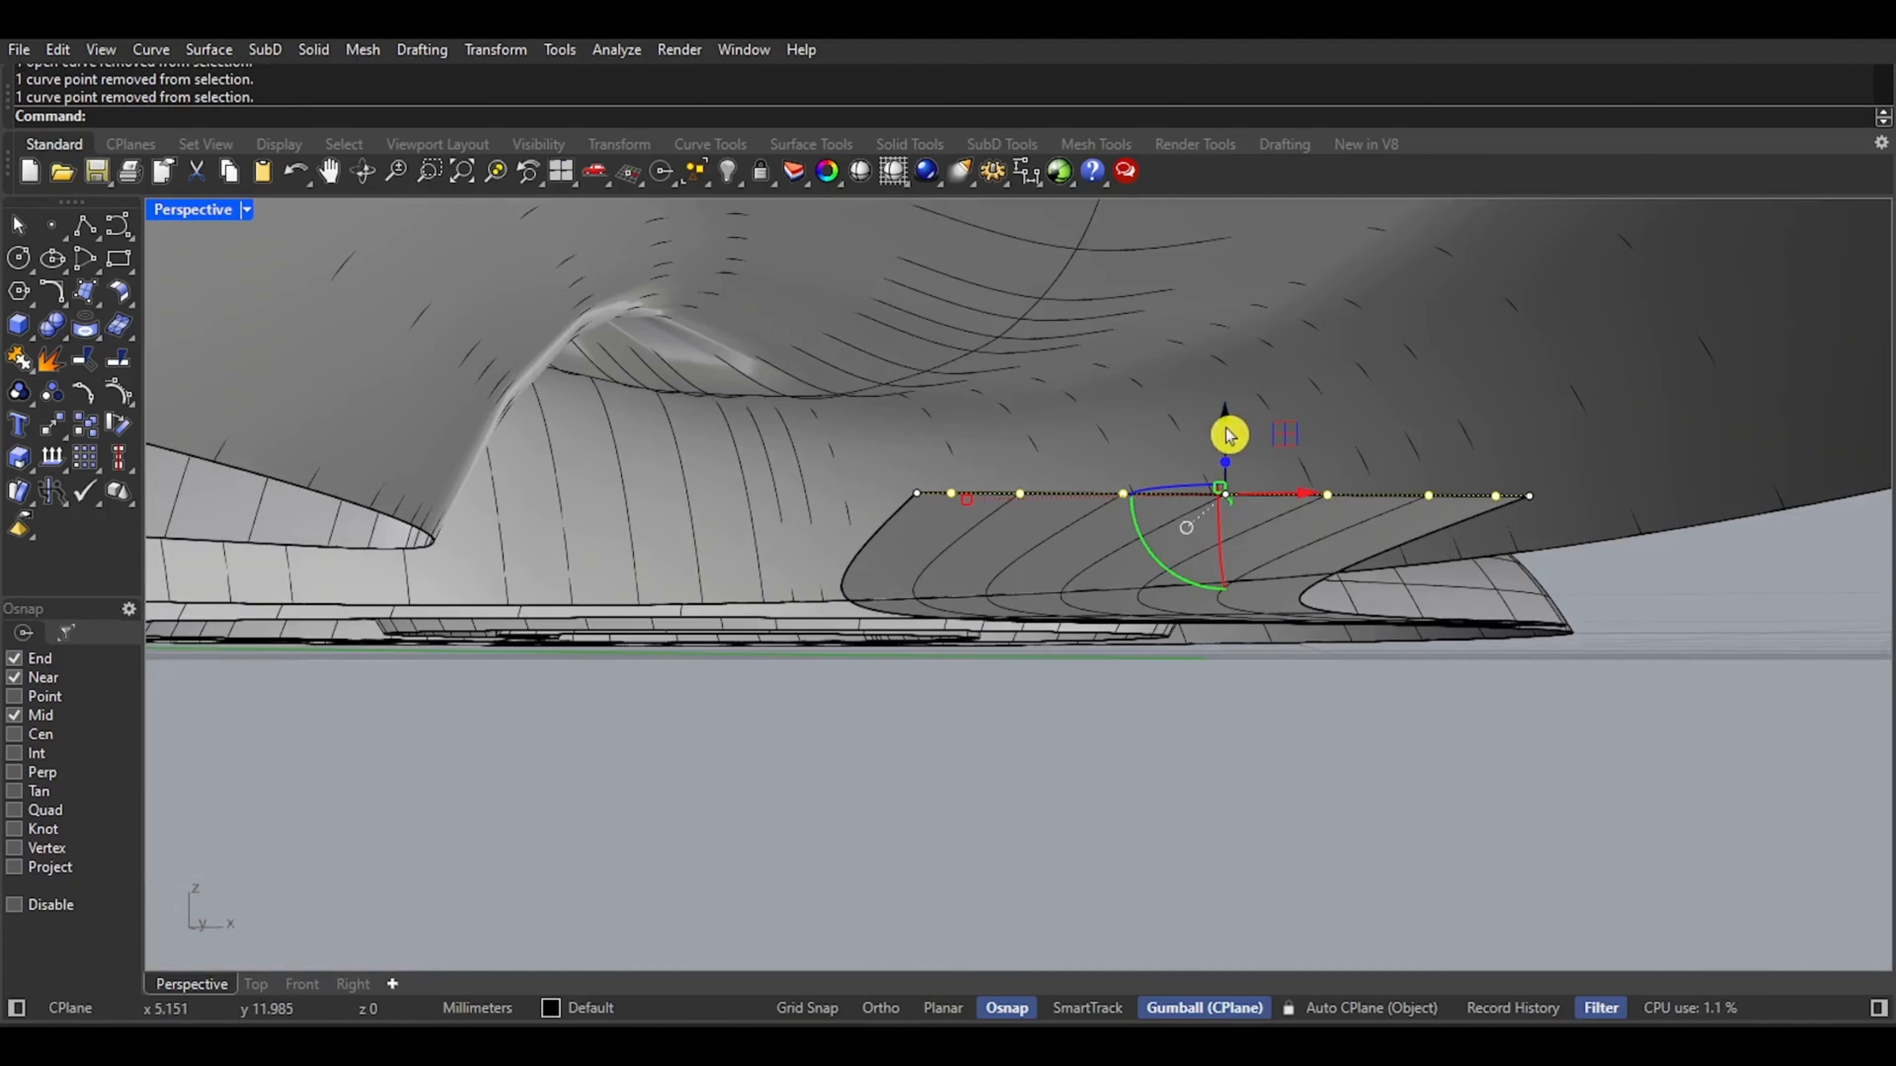
left_click_drag(1224, 431, 1226, 361)
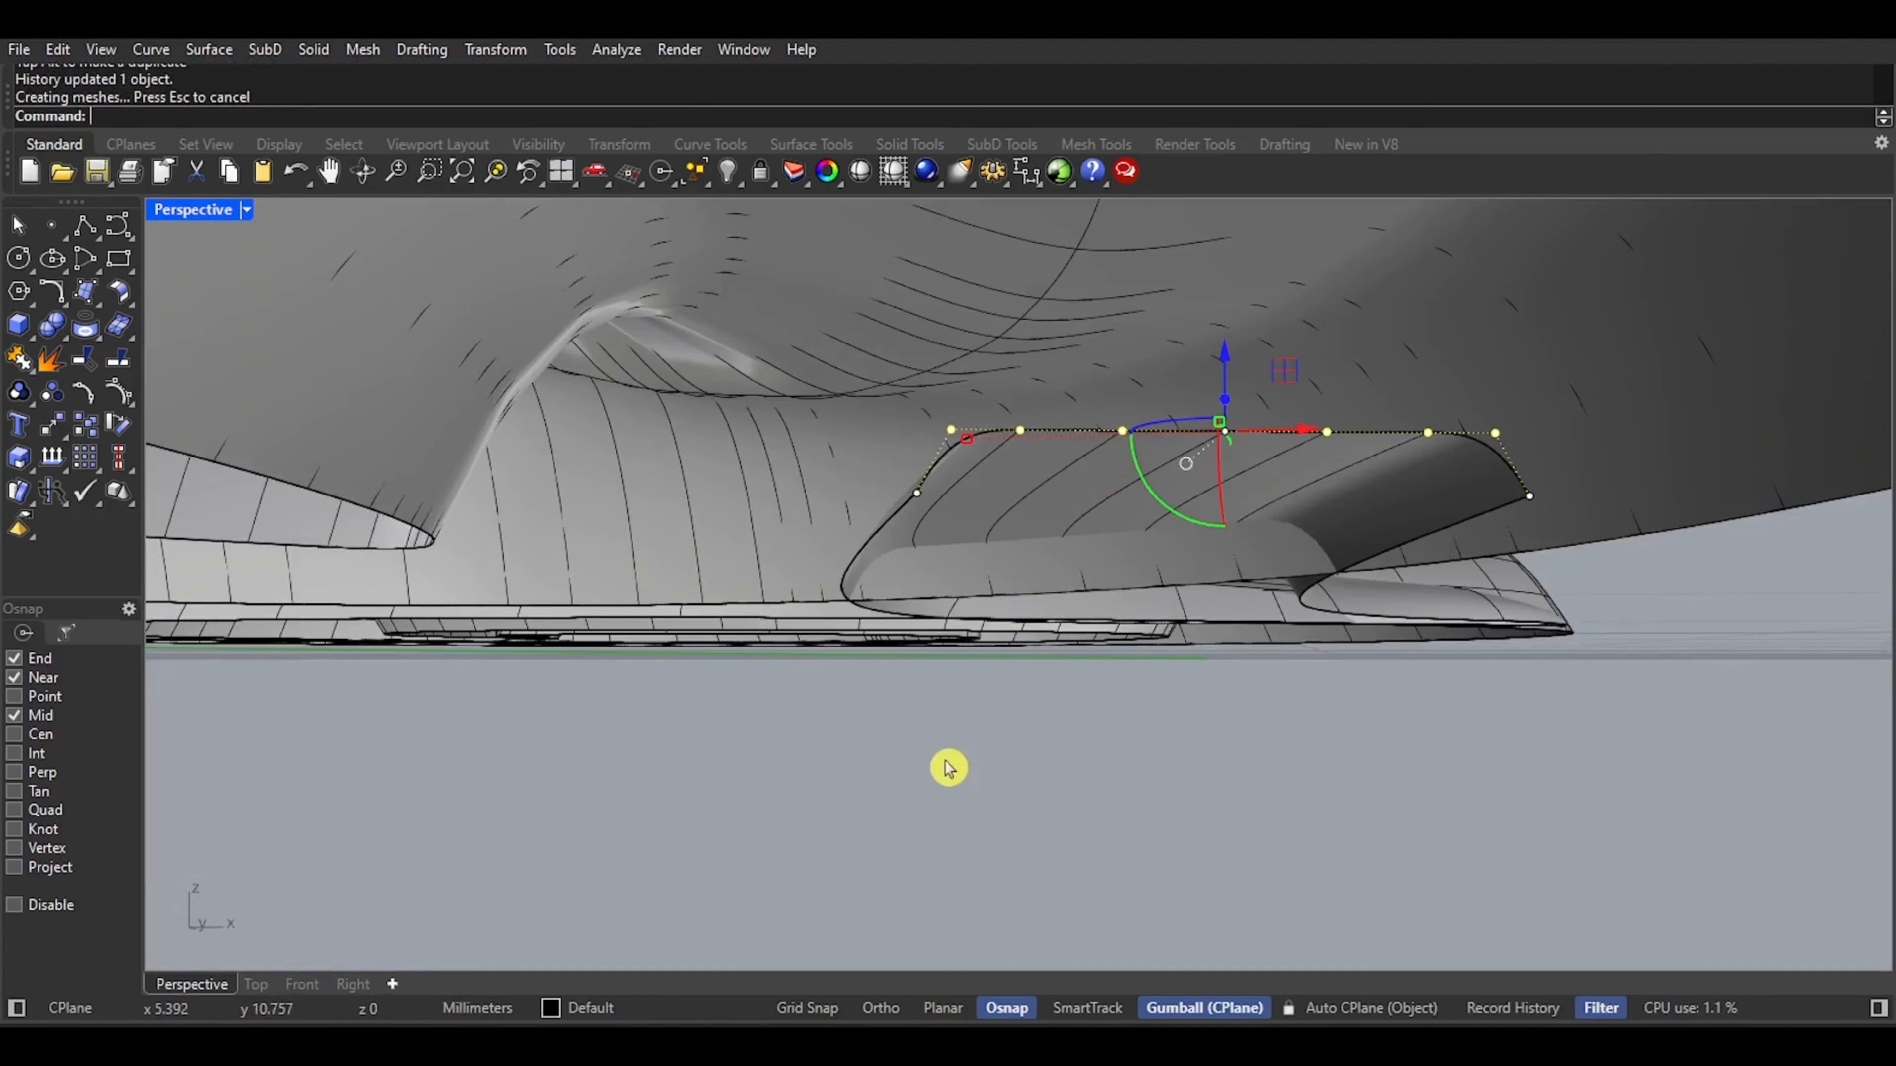
Raise the same inner control points further to give the small leaf a higher arch beside the neighbouring curl
scroll(1194, 406, "down", 10)
right_click_drag(1211, 389, 1142, 455)
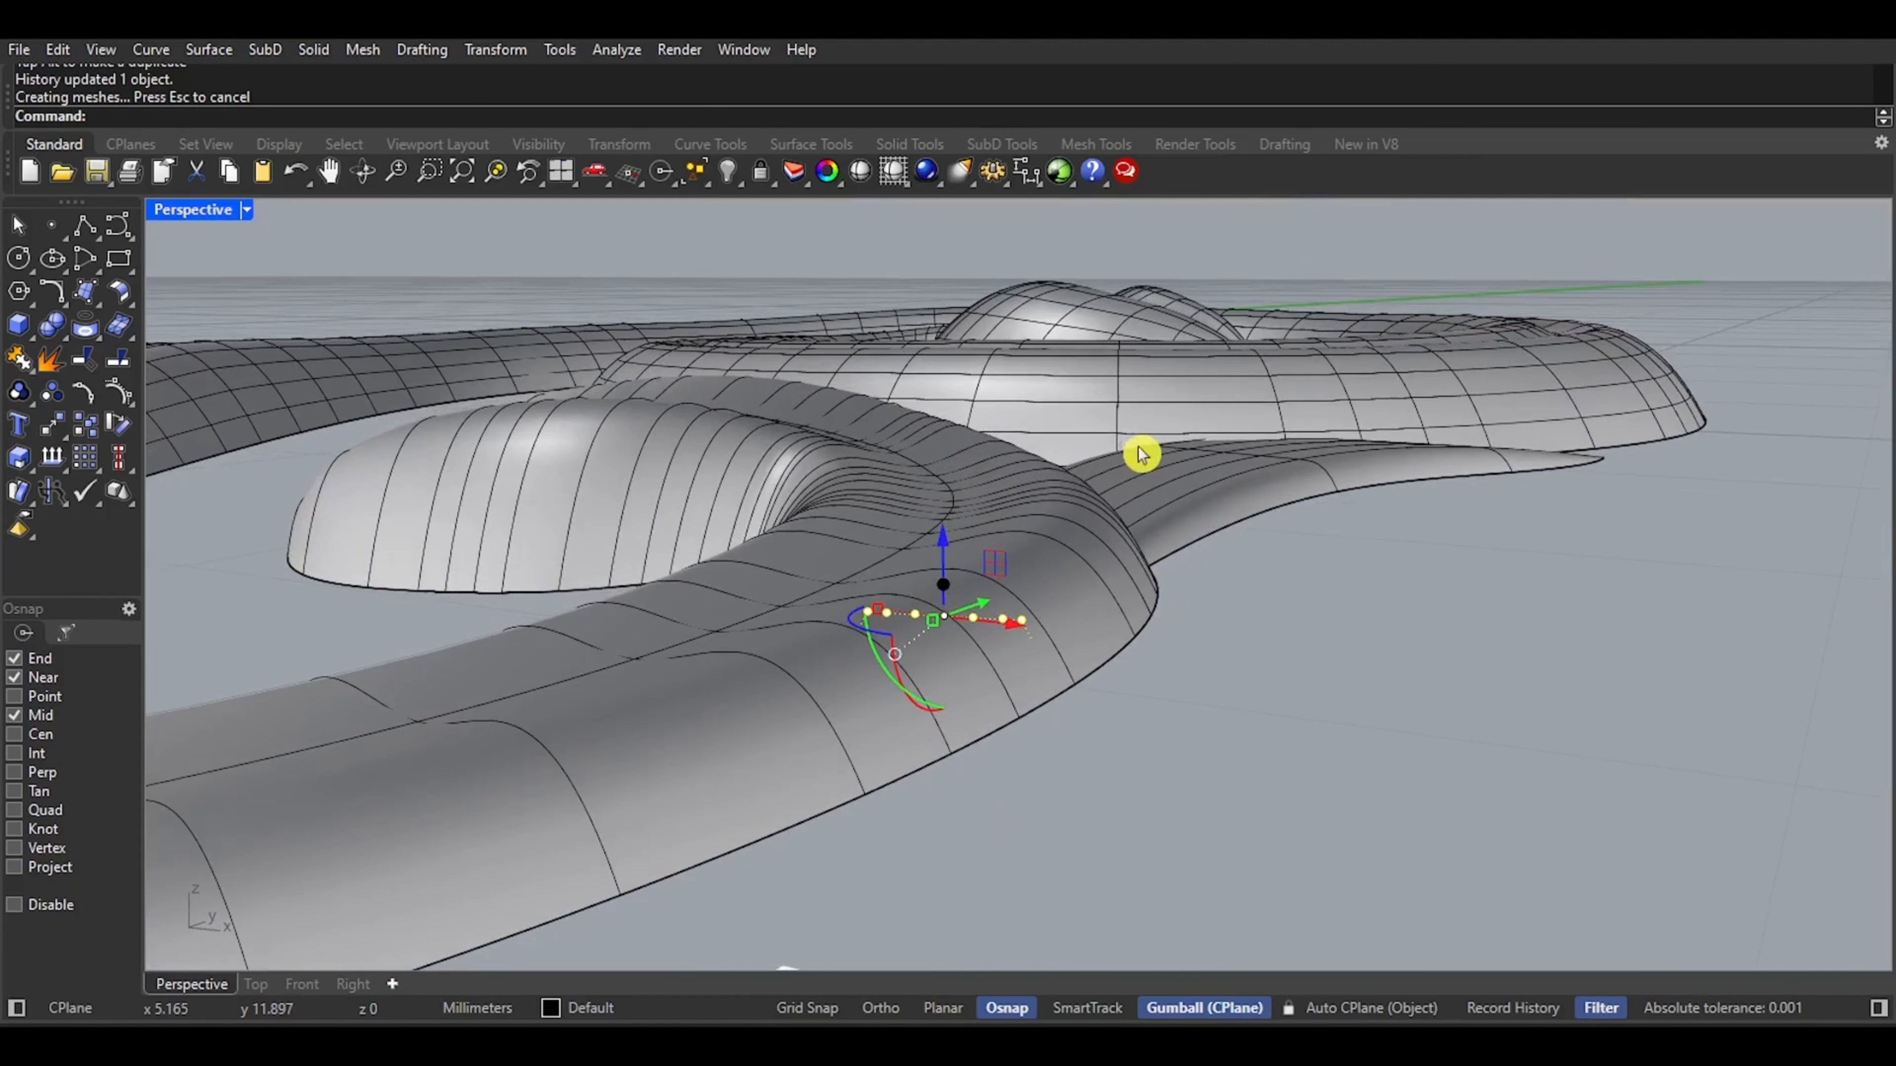
left_click_drag(962, 540, 943, 505)
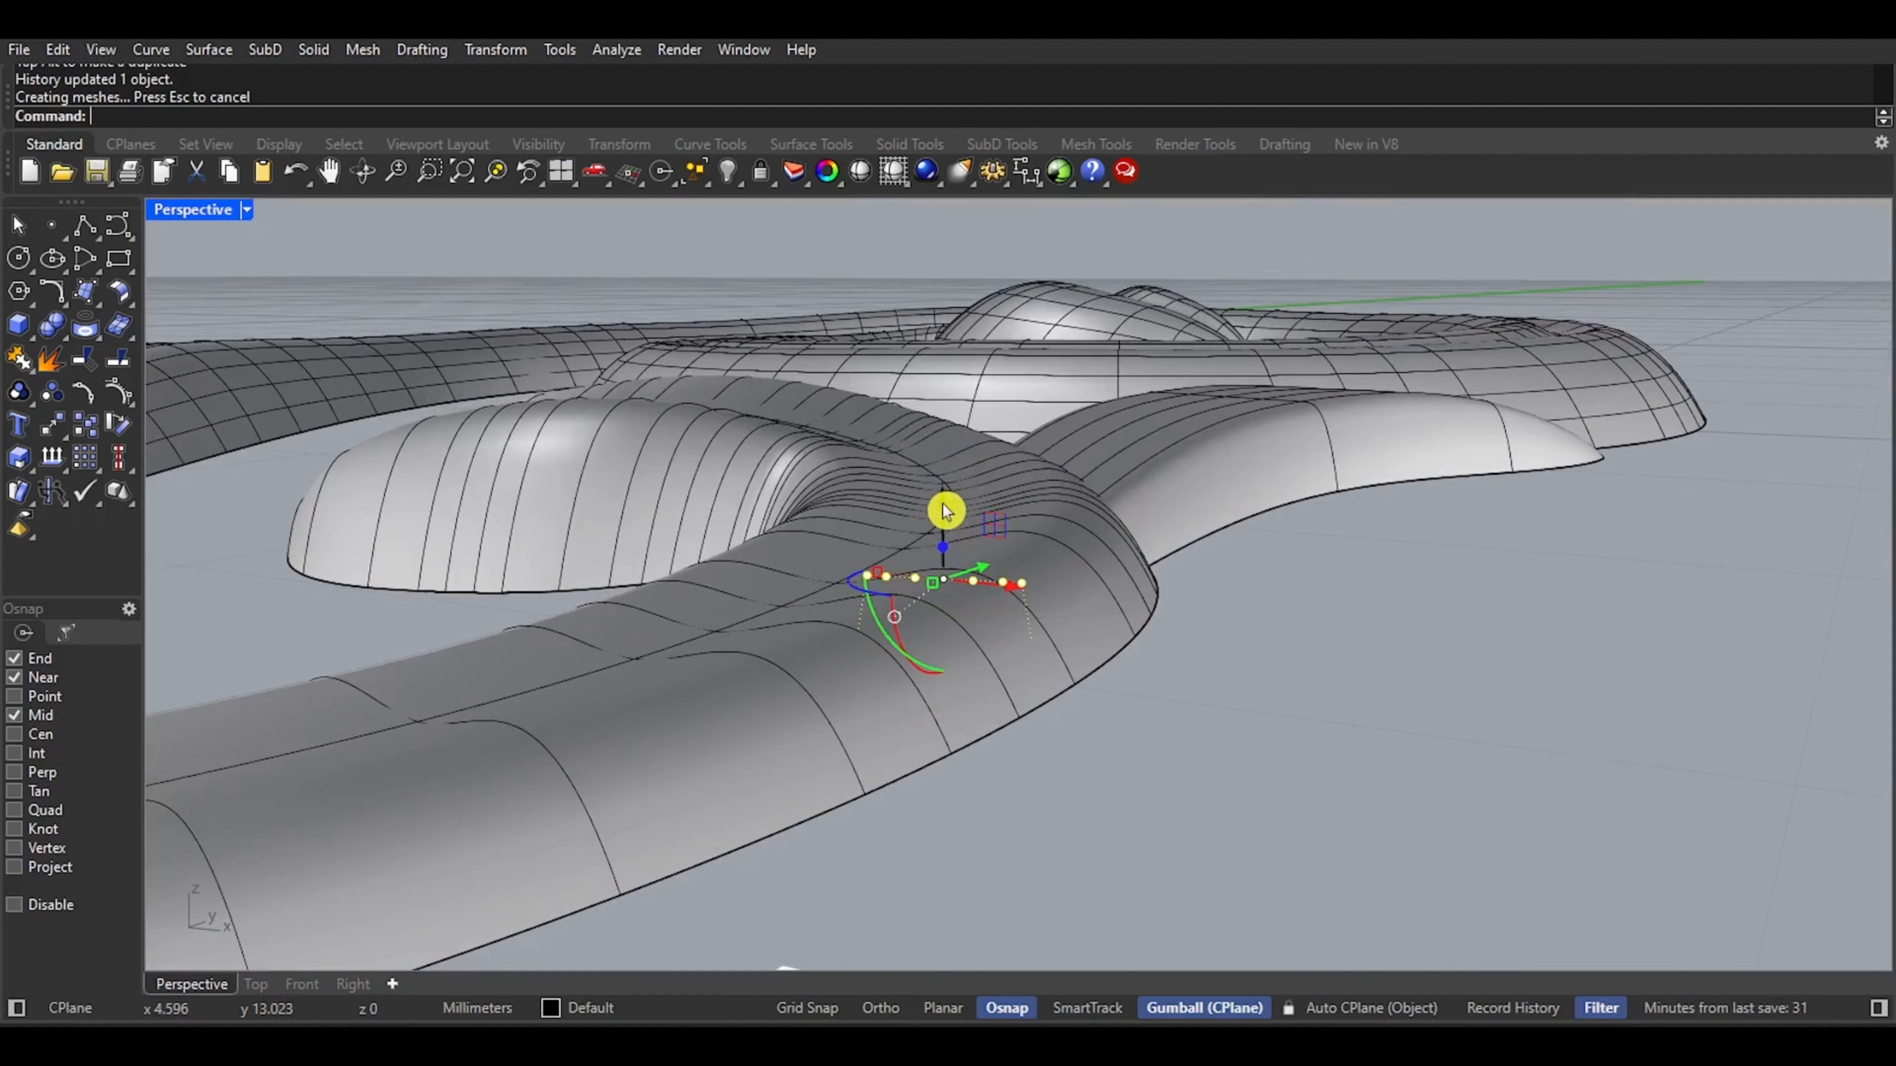
right_click_drag(1194, 453, 977, 418)
left_click_drag(450, 398, 449, 396)
right_click_drag(510, 416, 1015, 525)
Inspect the new leaf and the whole ornament in rendered display in the perspective view
key("ctrl+alt+r")
scroll(1017, 522, "down", 7)
left_click(1206, 545)
right_click_drag(1206, 545, 1012, 233)
scroll(733, 478, "up", 3)
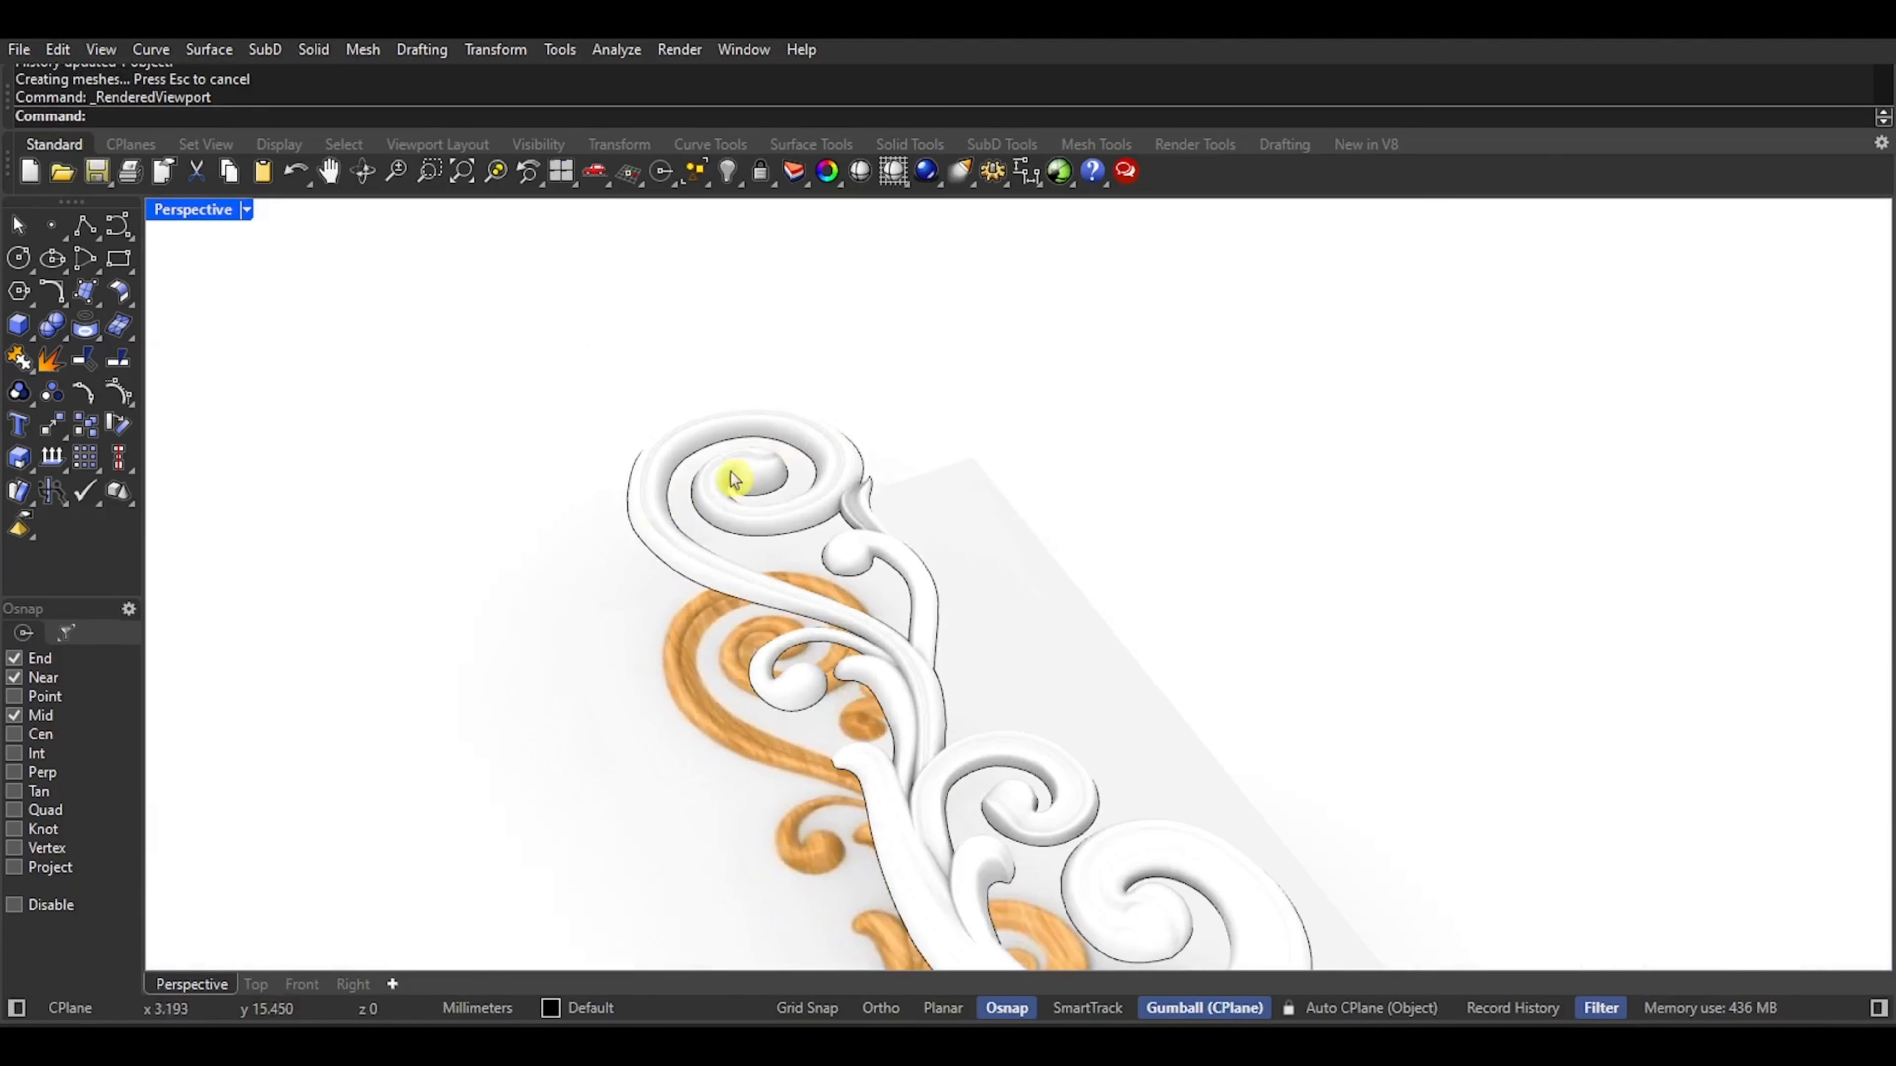
right_click_drag(733, 479, 792, 412)
scroll(829, 504, "down", 6)
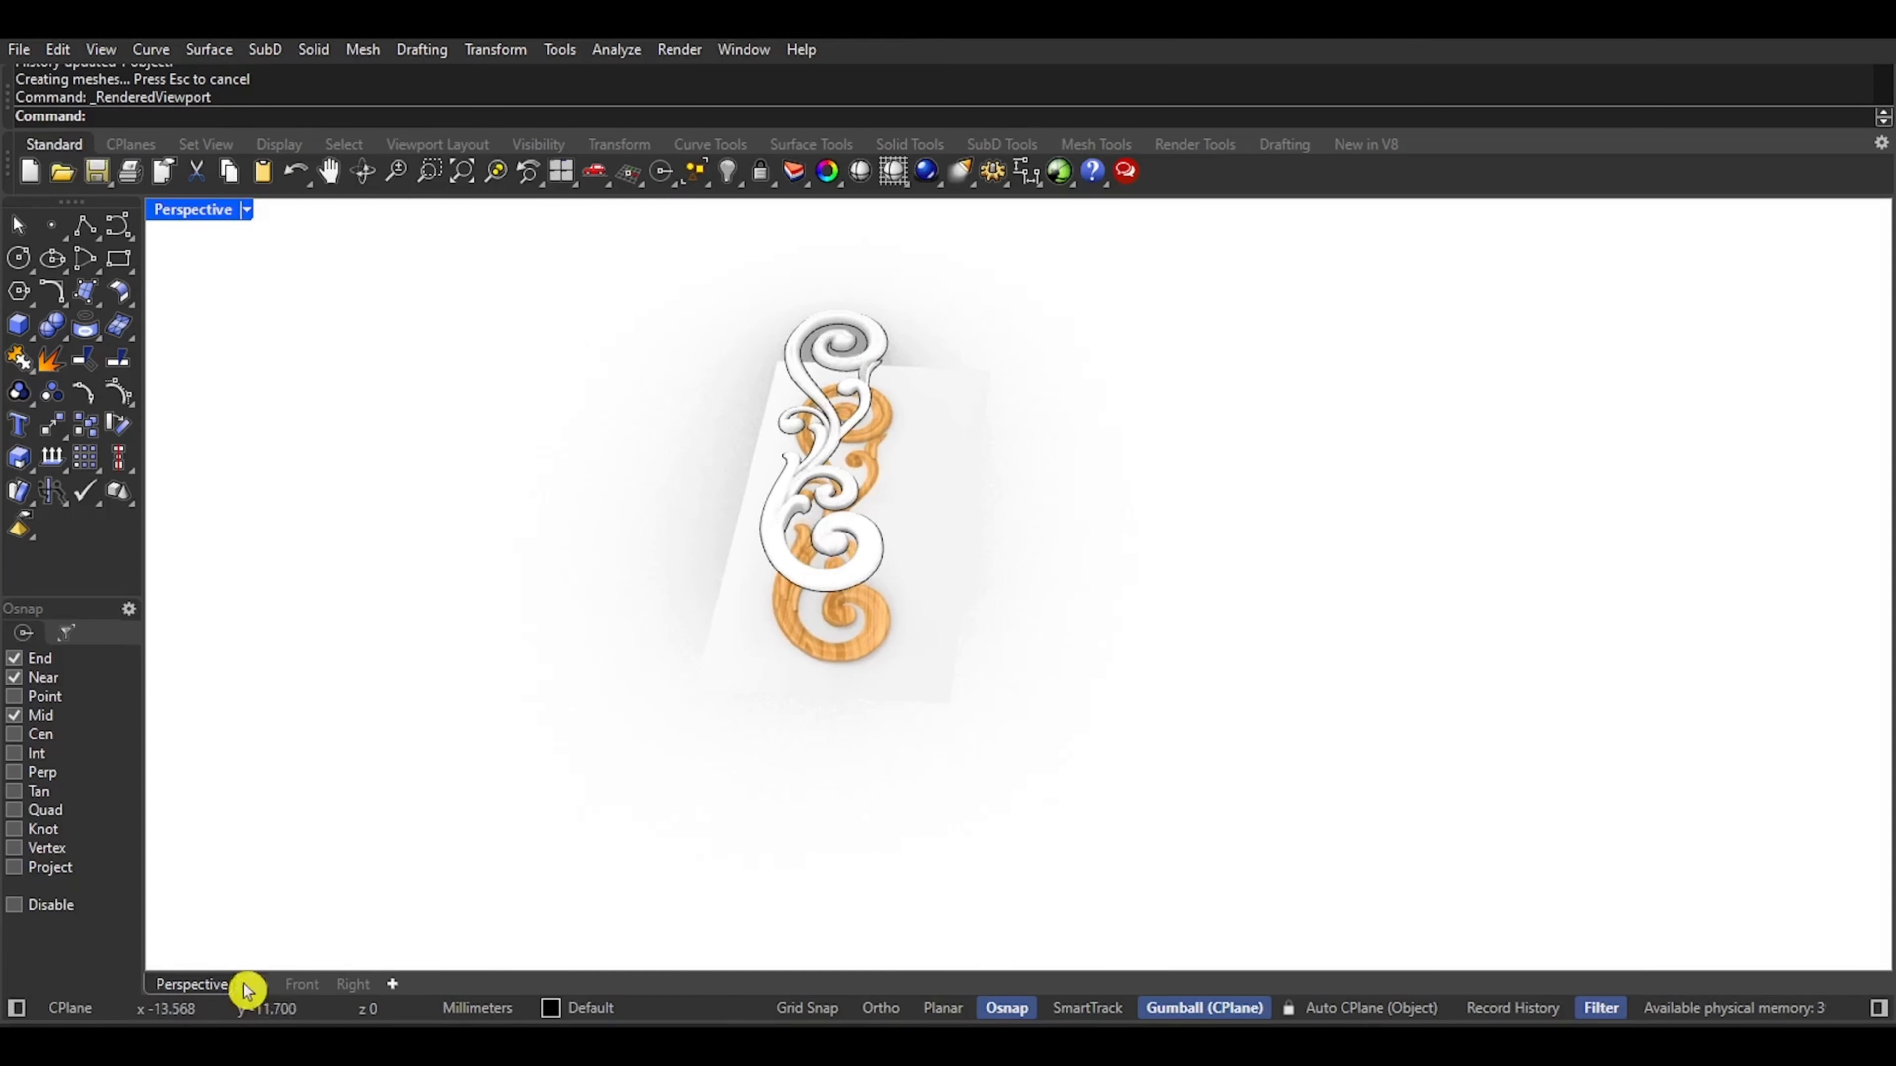
Examine the full ornament from the top in shaded and rendered display, and return both views to shaded display
left_click(255, 984)
scroll(715, 696, "down", 3)
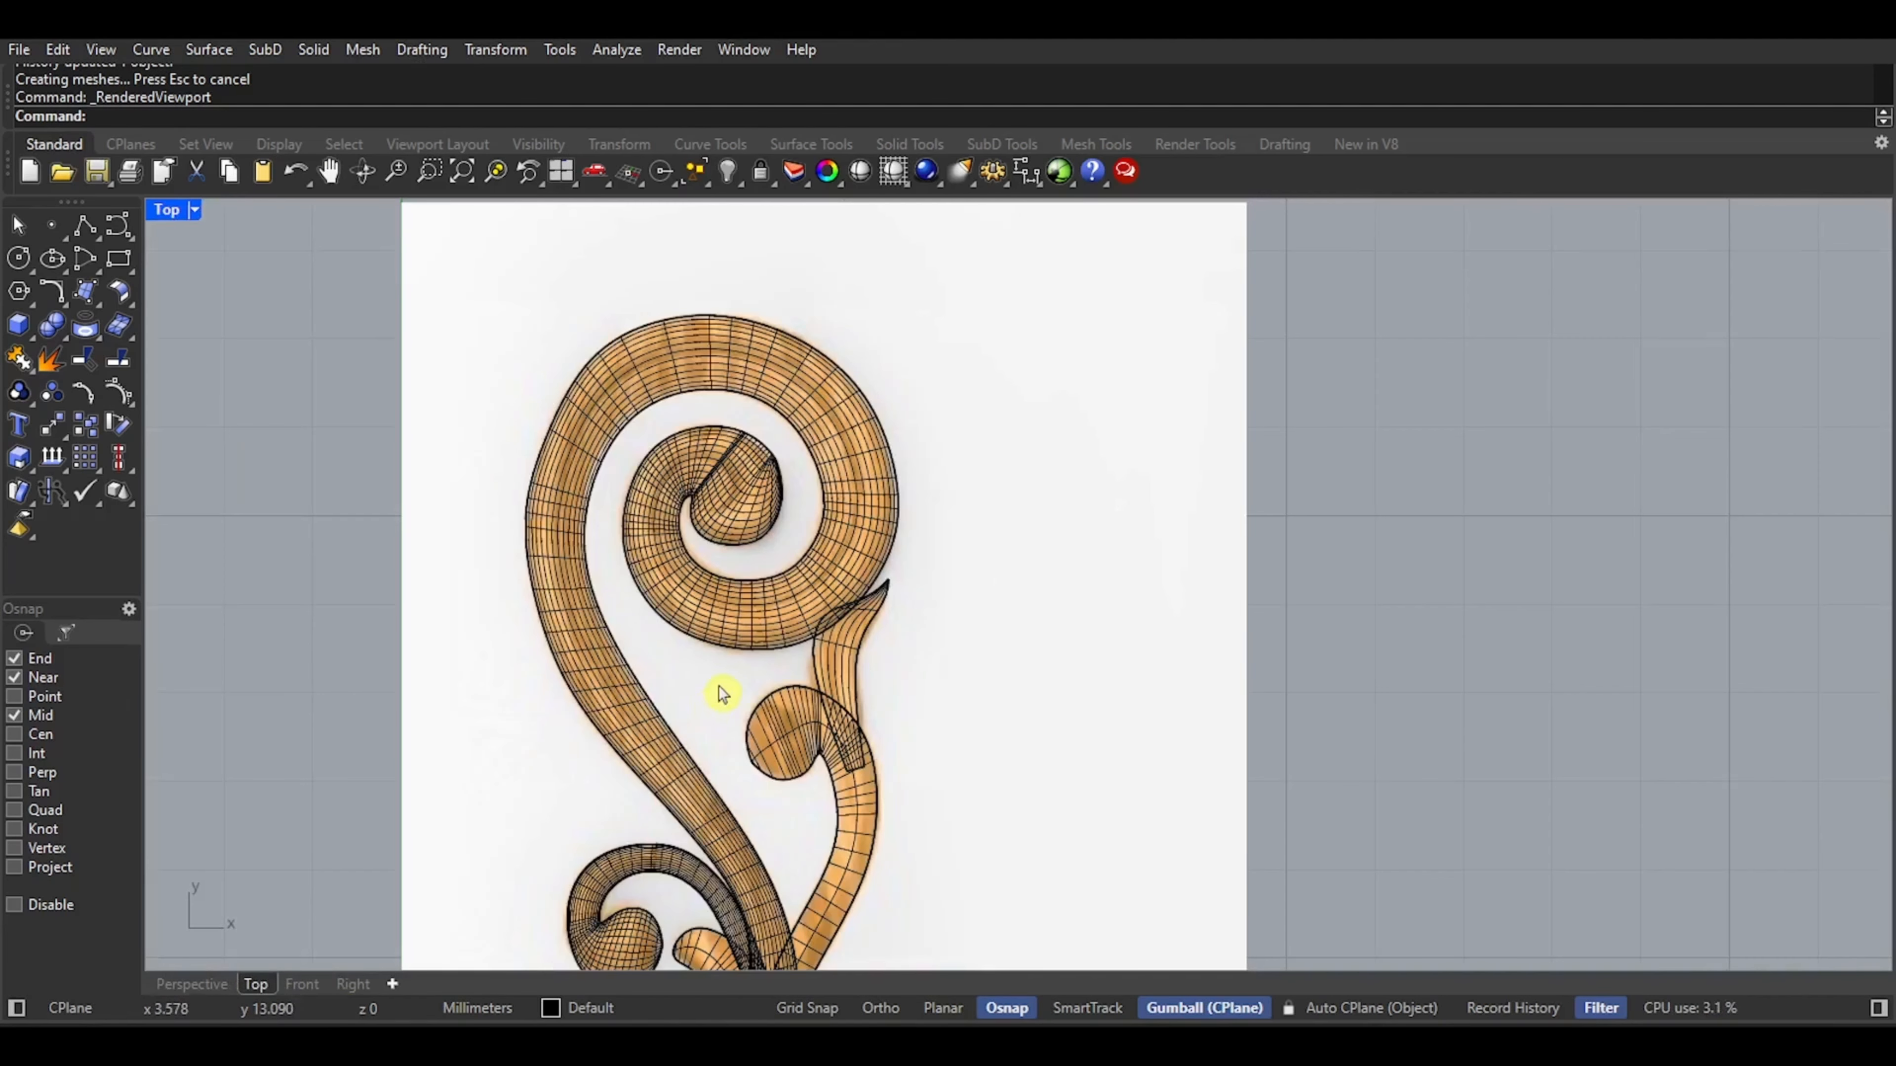
middle_click(717, 687)
left_click(721, 693)
scroll(769, 523, "down", 4)
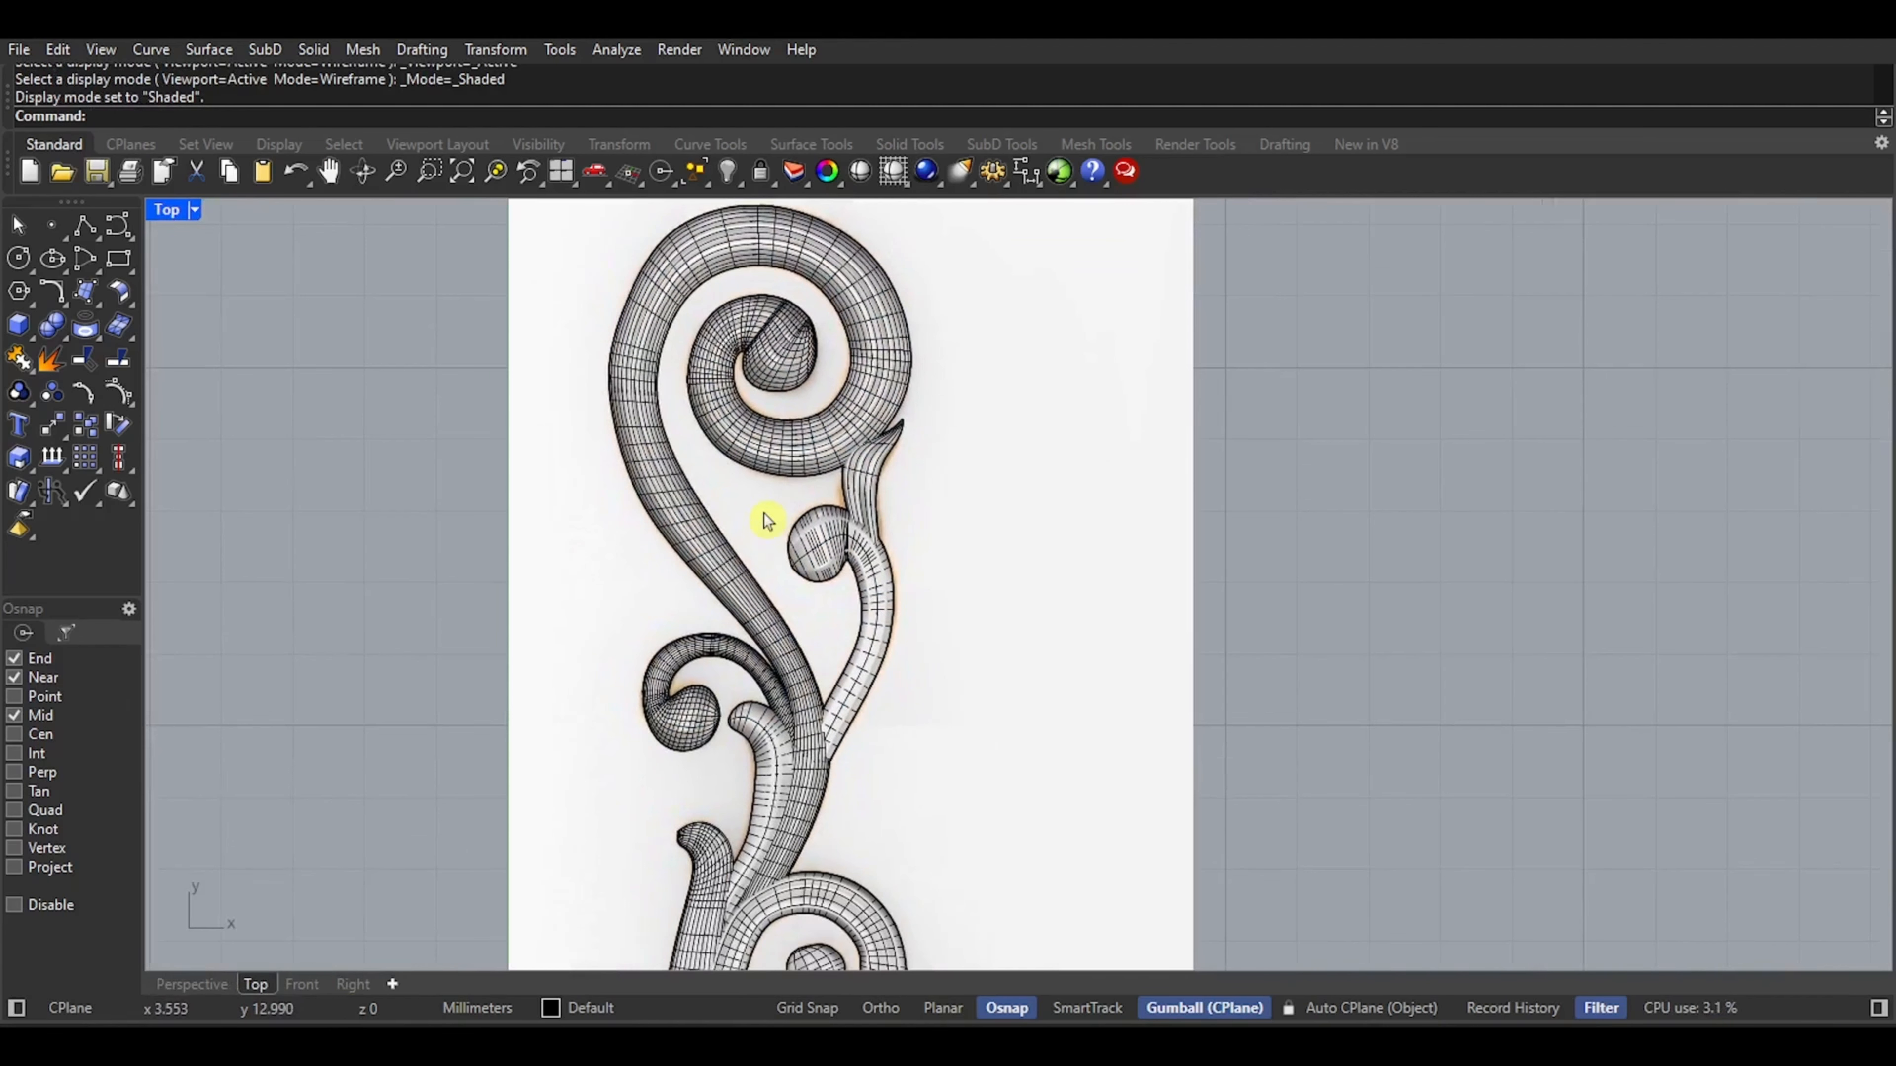
left_click(812, 577)
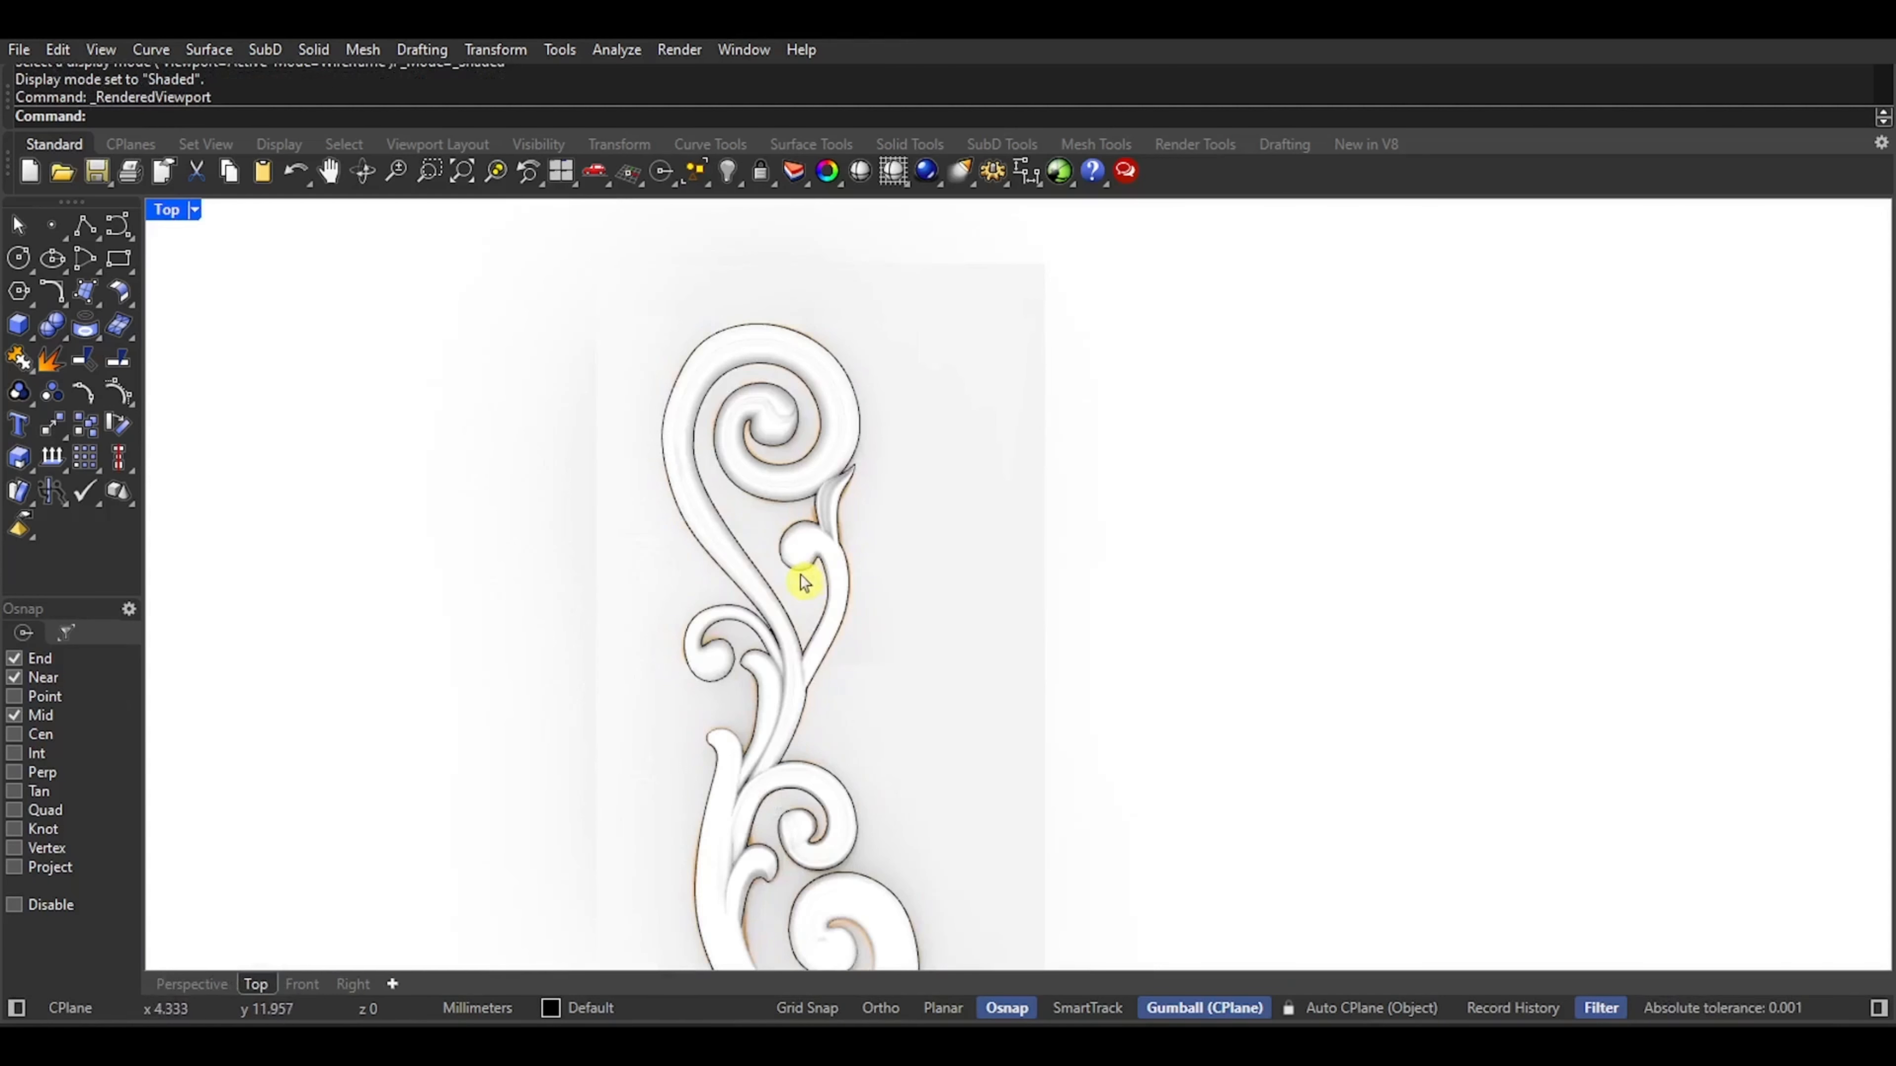
right_click_drag(763, 728, 815, 615)
middle_click(685, 773)
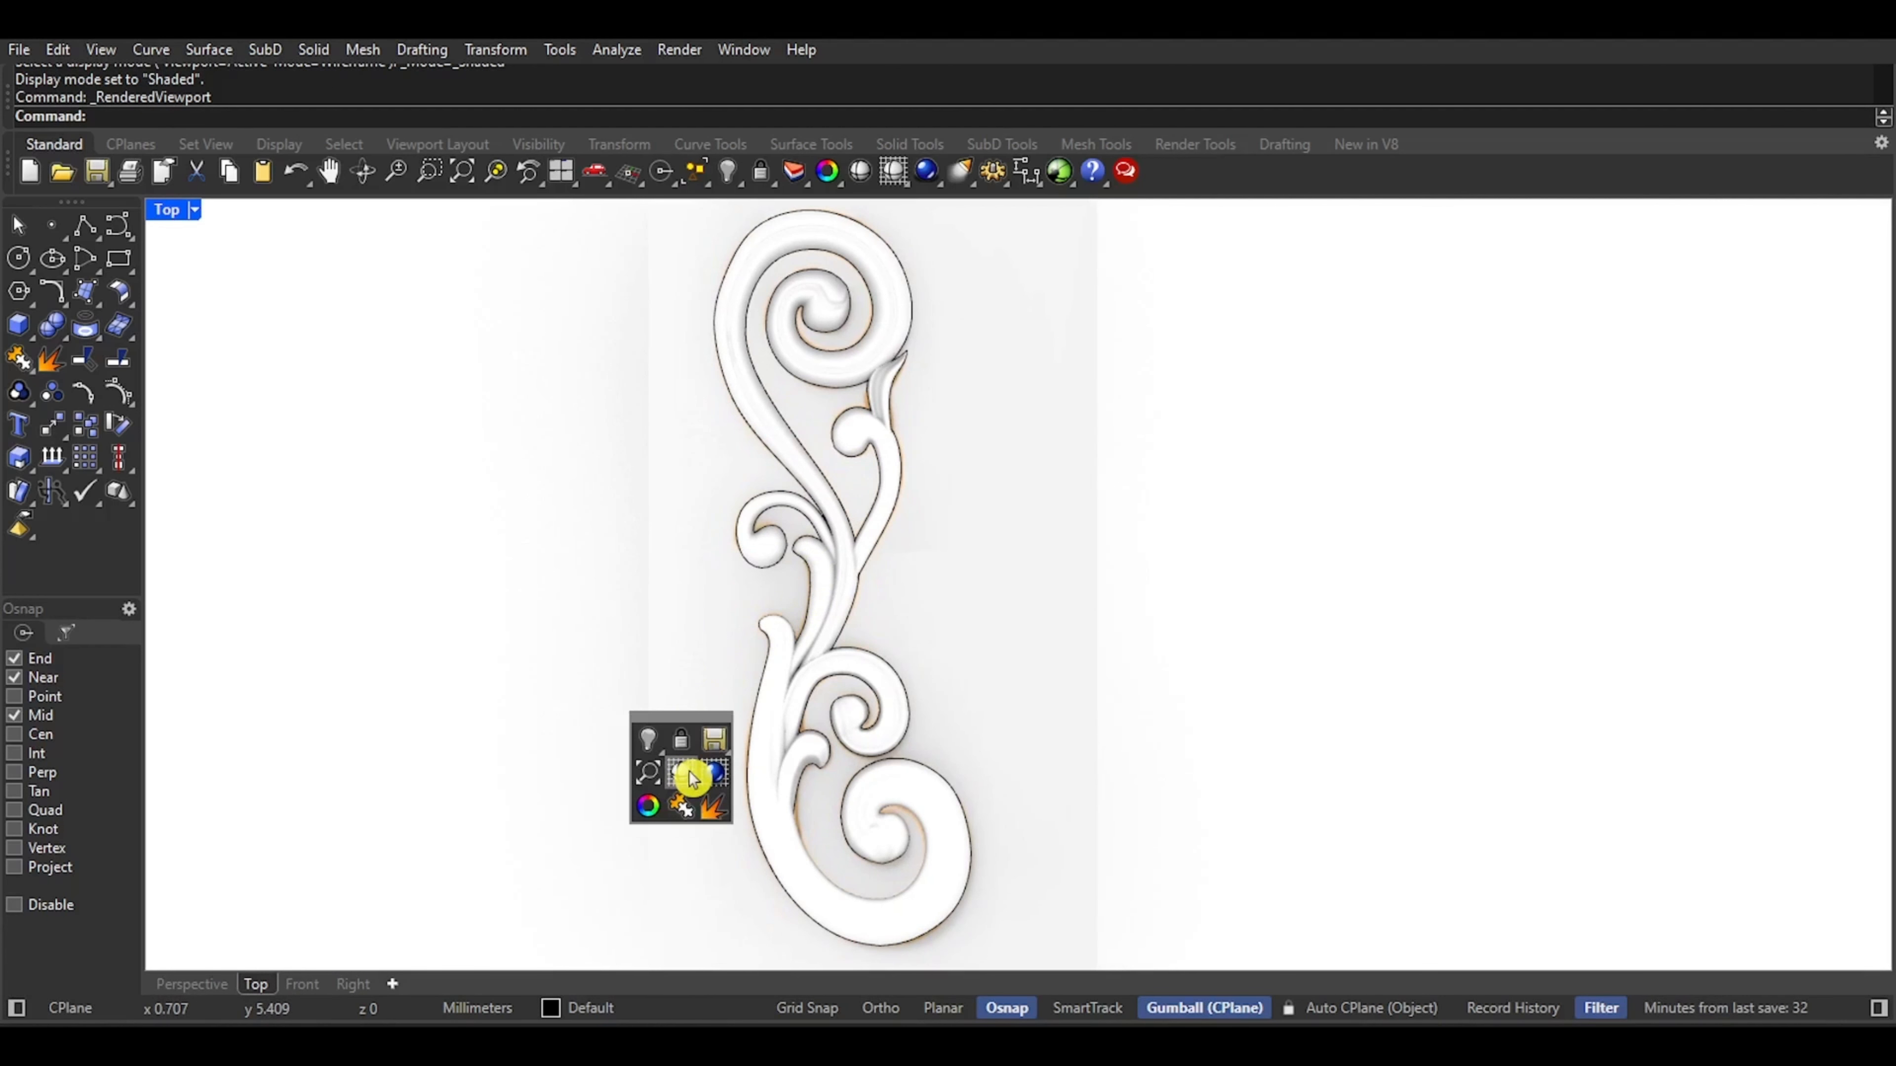
left_click(689, 777)
left_click(194, 985)
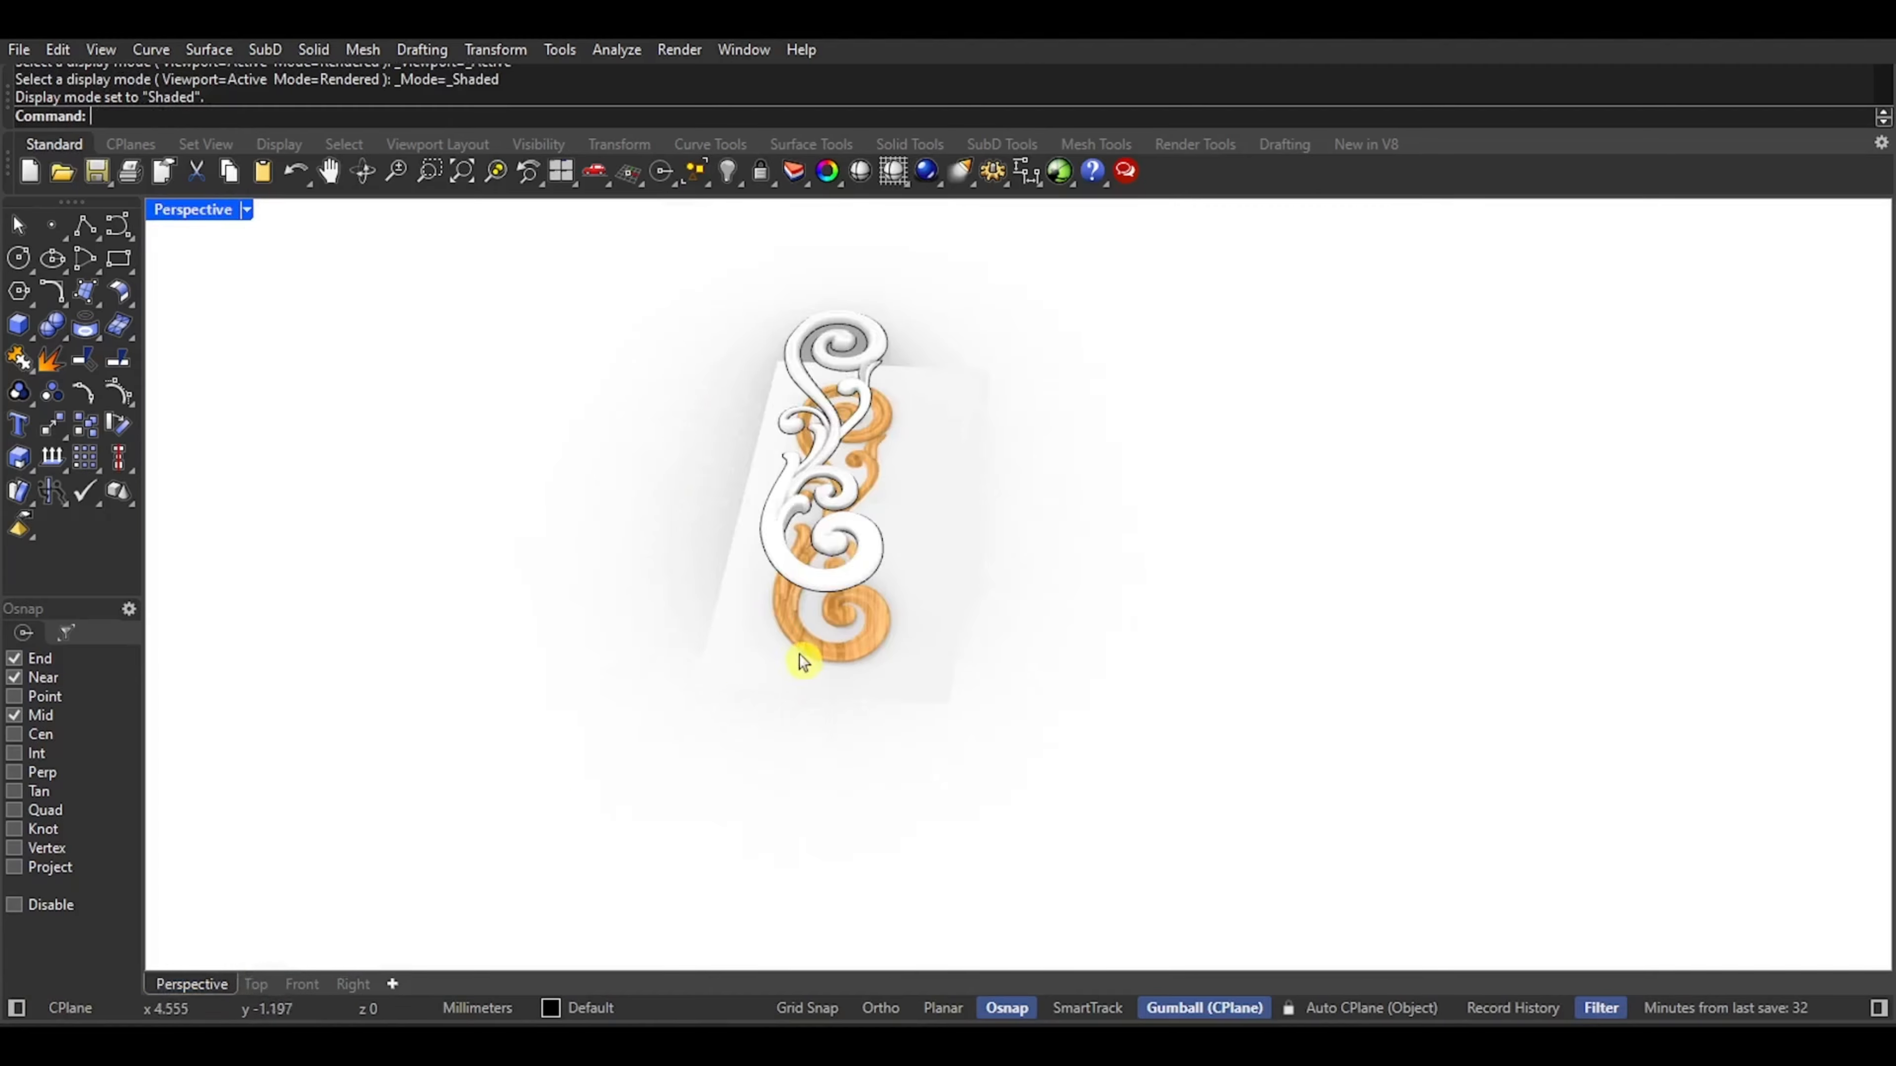
middle_click(833, 540)
left_click(834, 542)
From below, loft a closing surface between the inner and outer base curves of the large main scroll
mouse_move(834, 542)
right_mouse_down()
mouse_move(829, 364)
mouse_move(834, 510)
right_mouse_up()
scroll(833, 521, "up", 3)
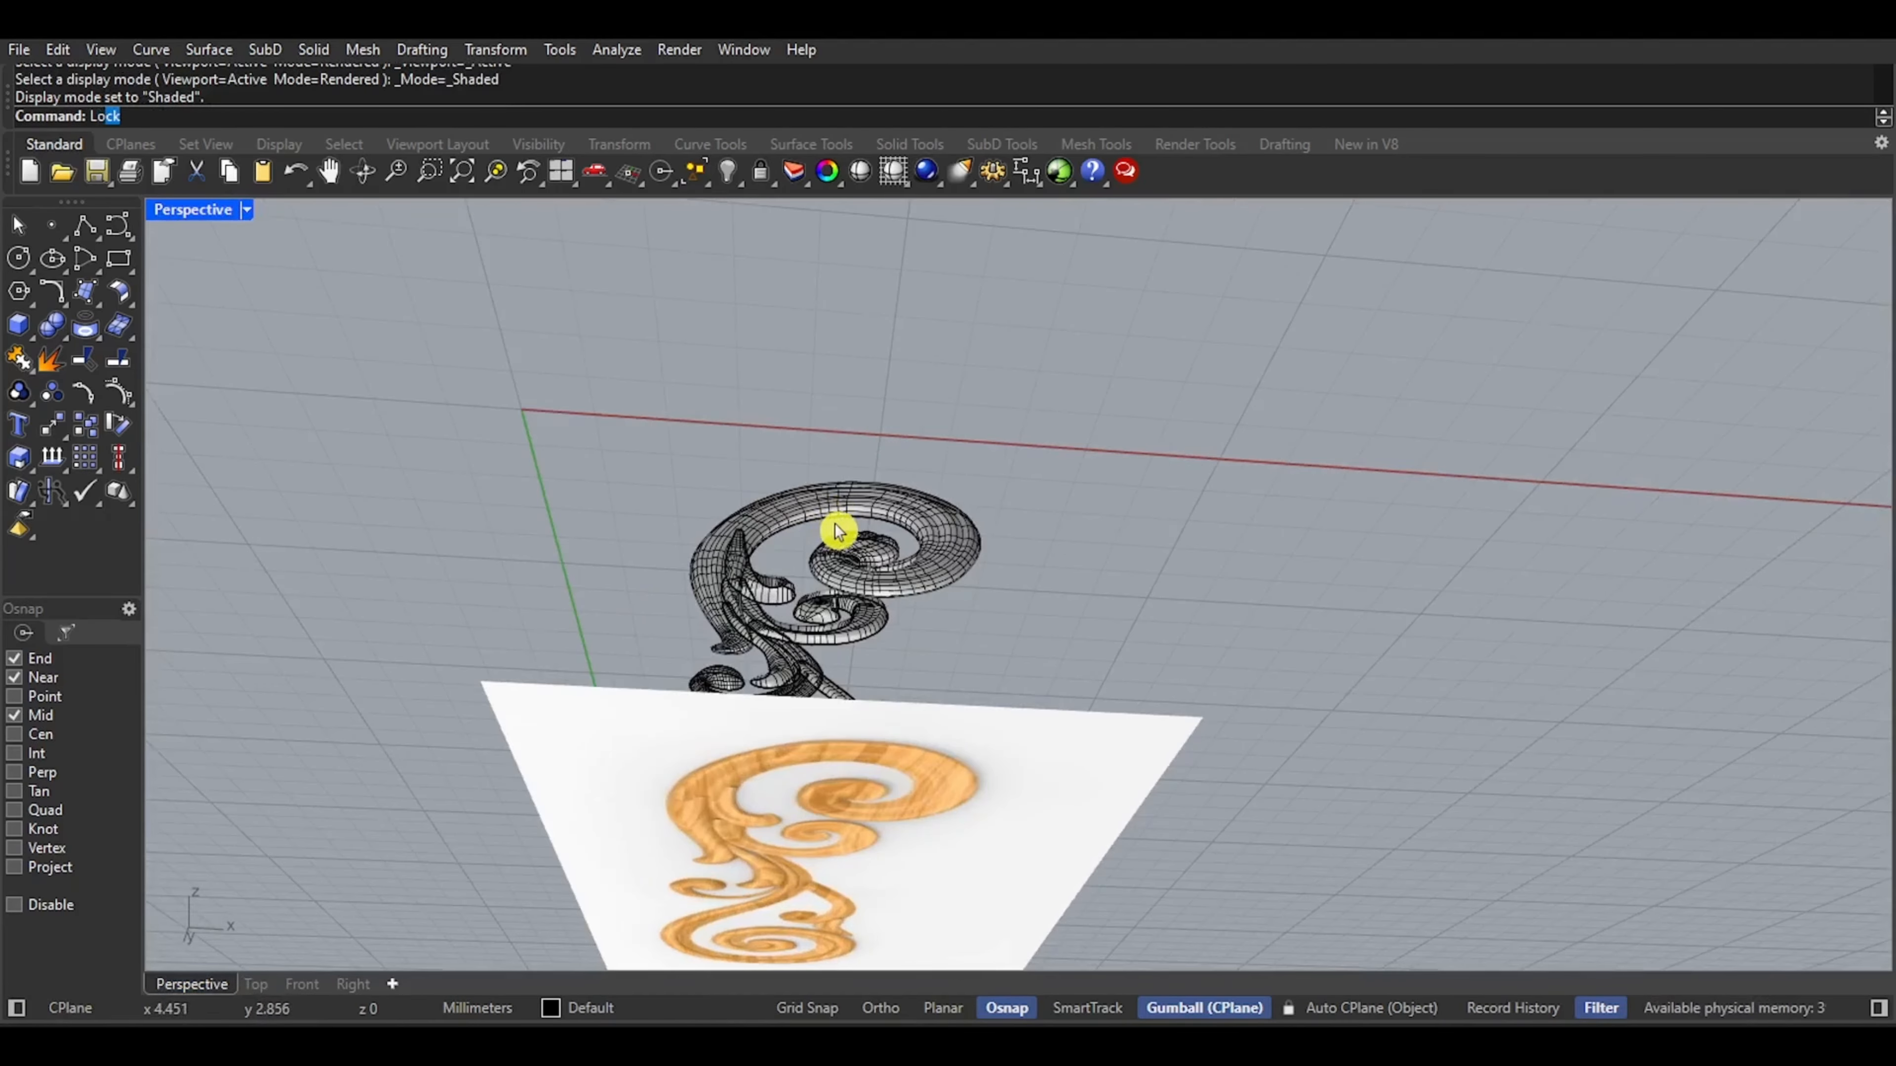
key("Return")
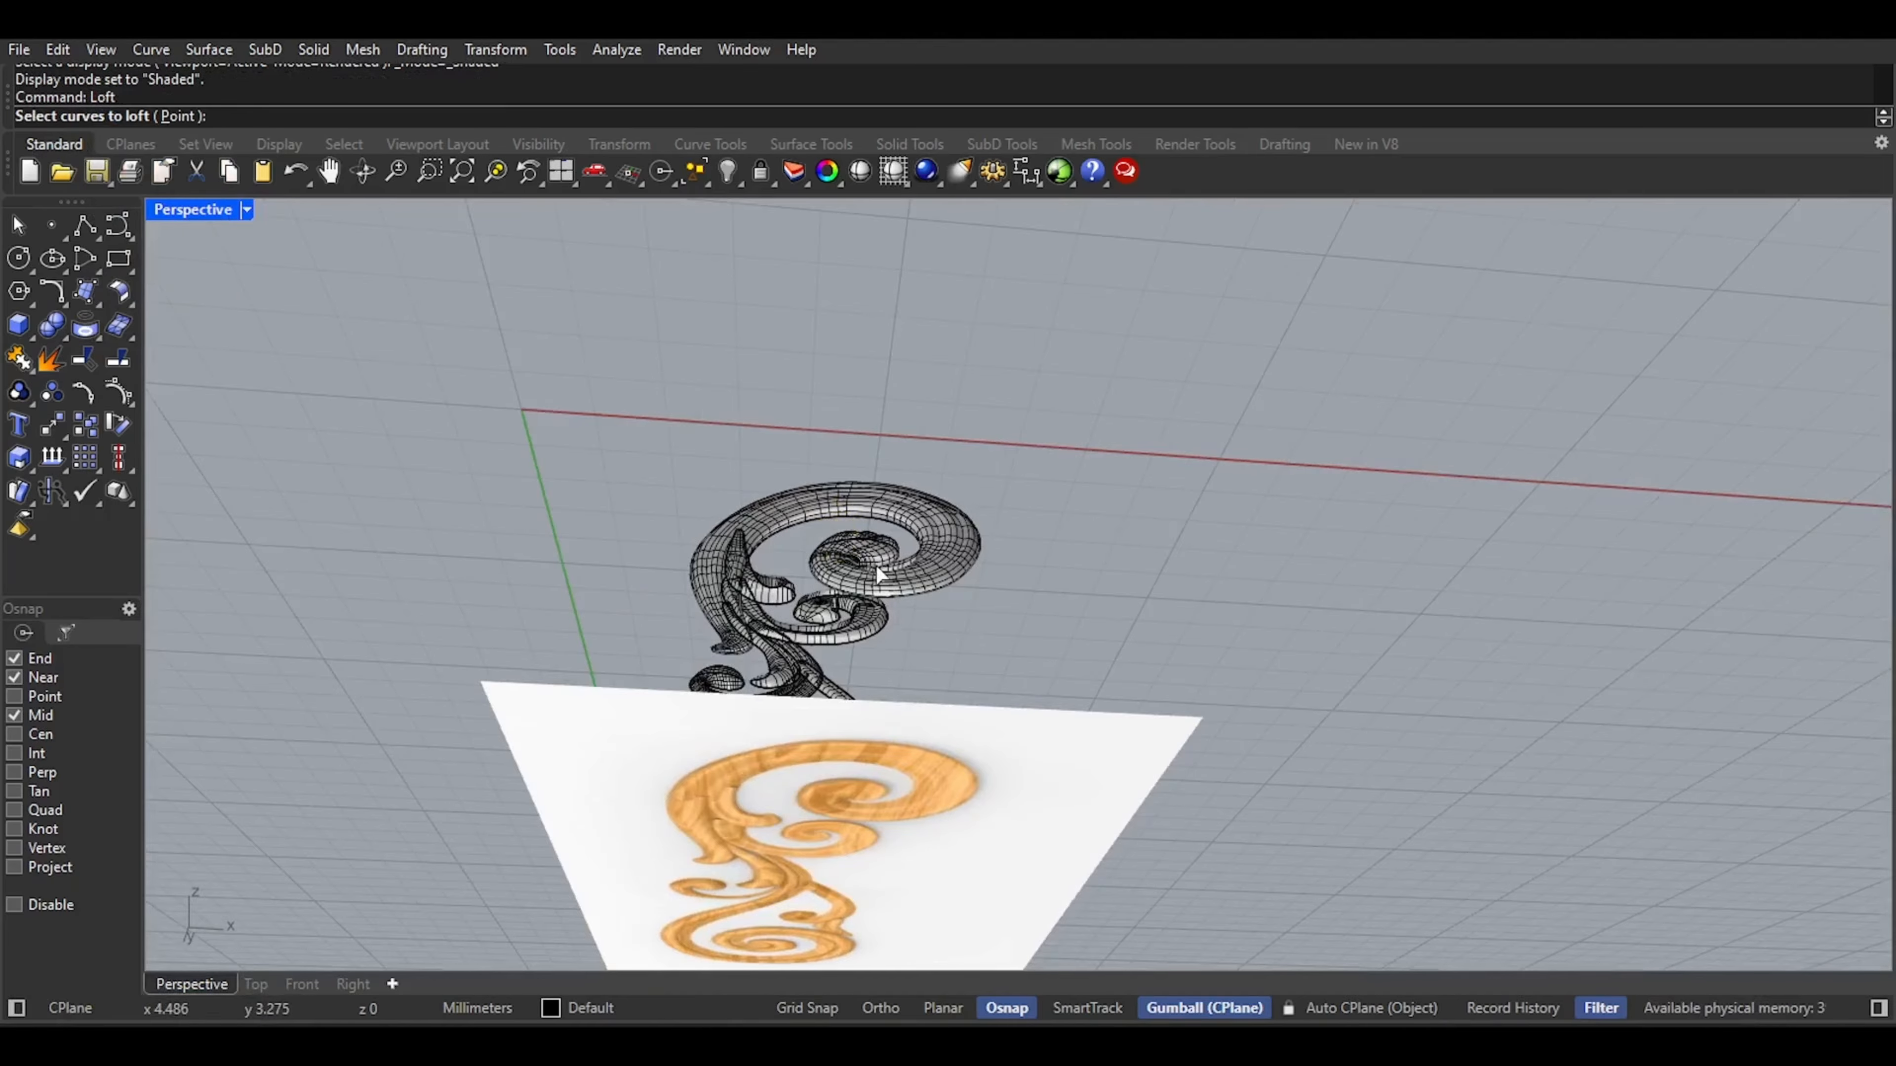
scroll(876, 564, "up", 5)
left_click(964, 467)
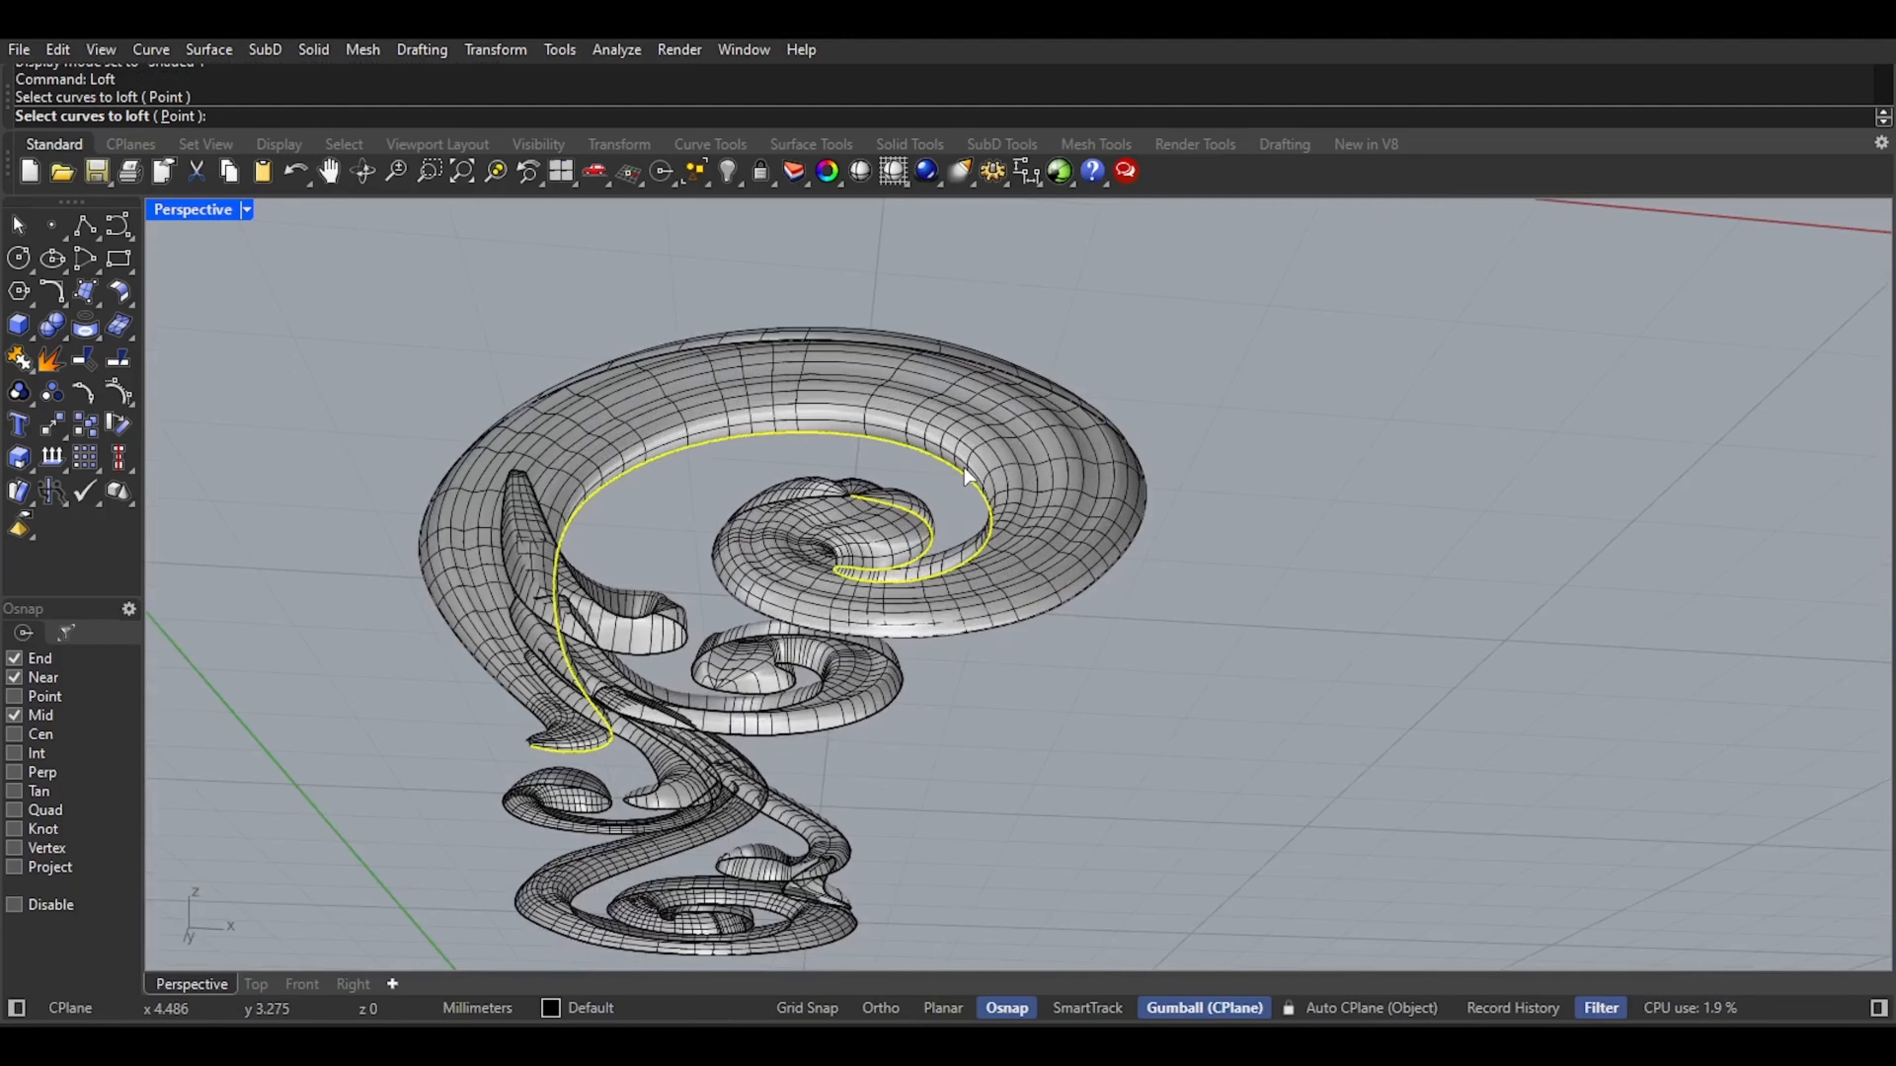
left_click(895, 345)
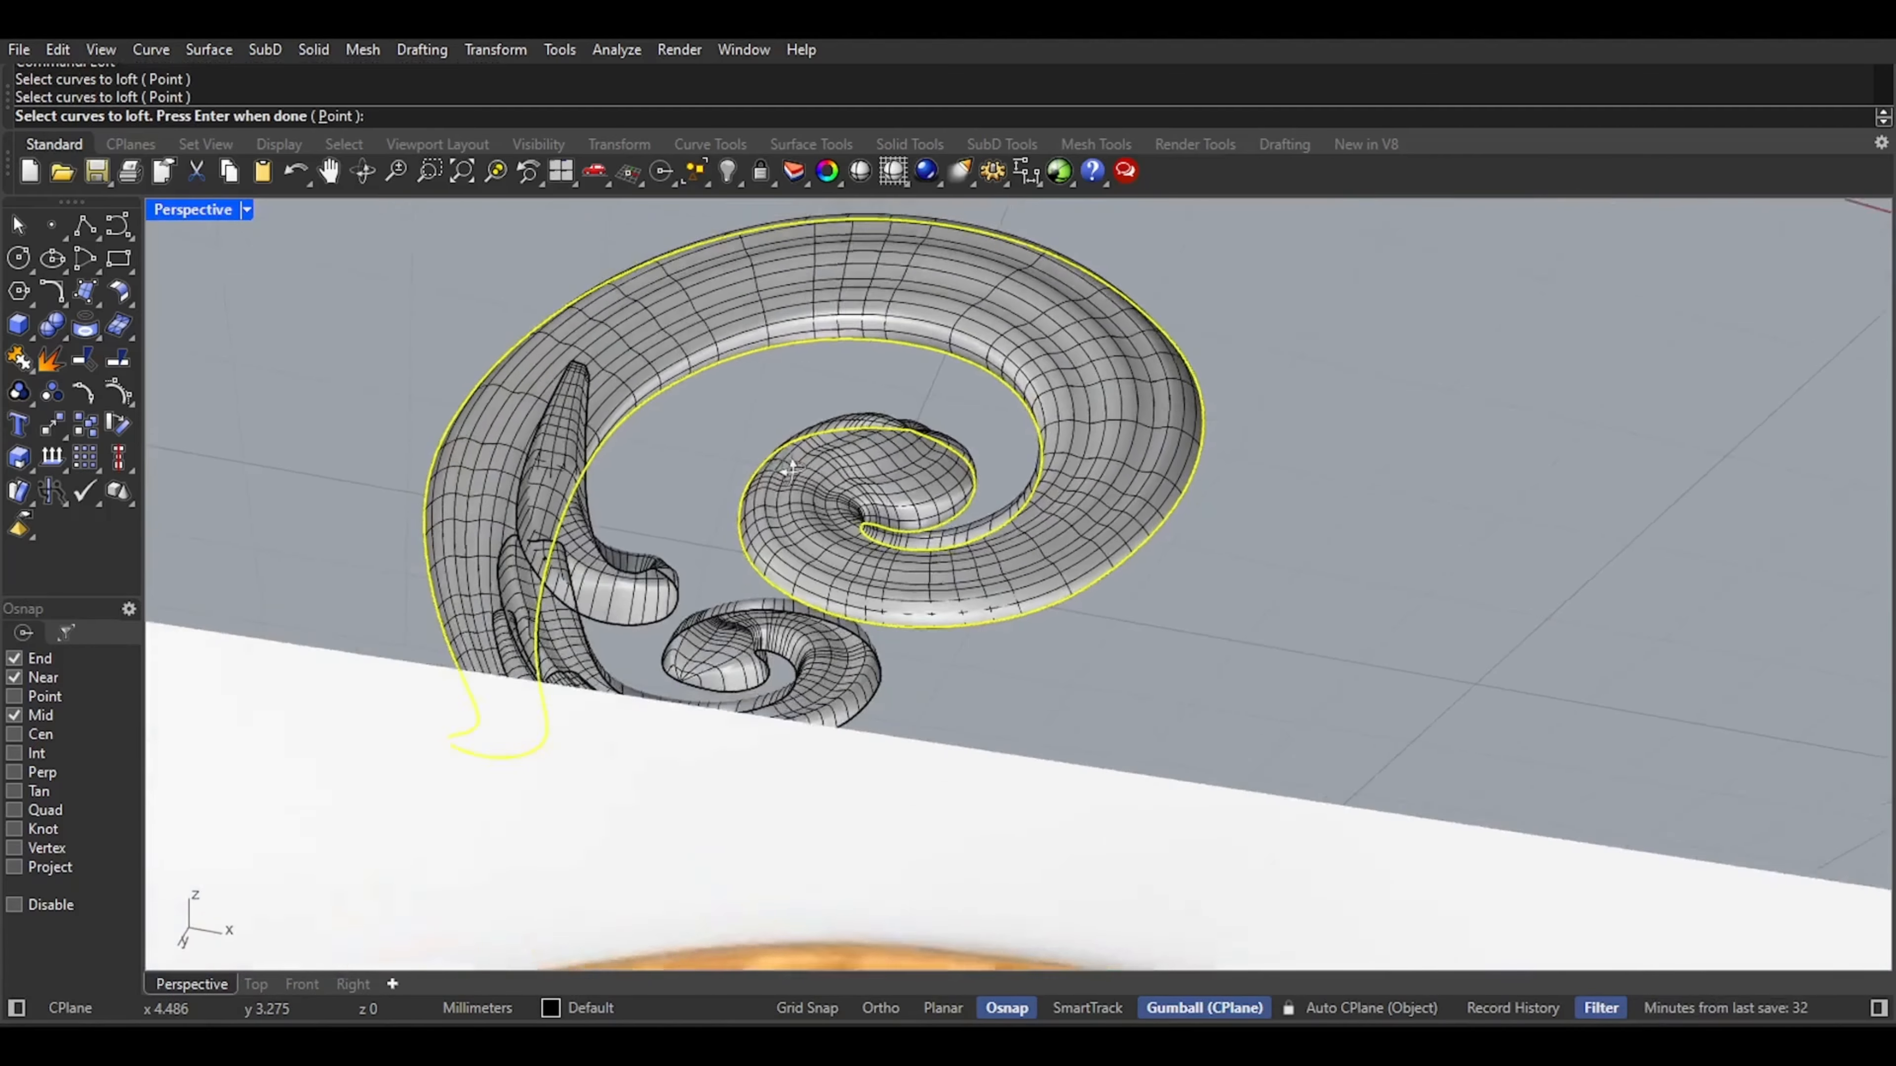
key("Return")
key("Return")
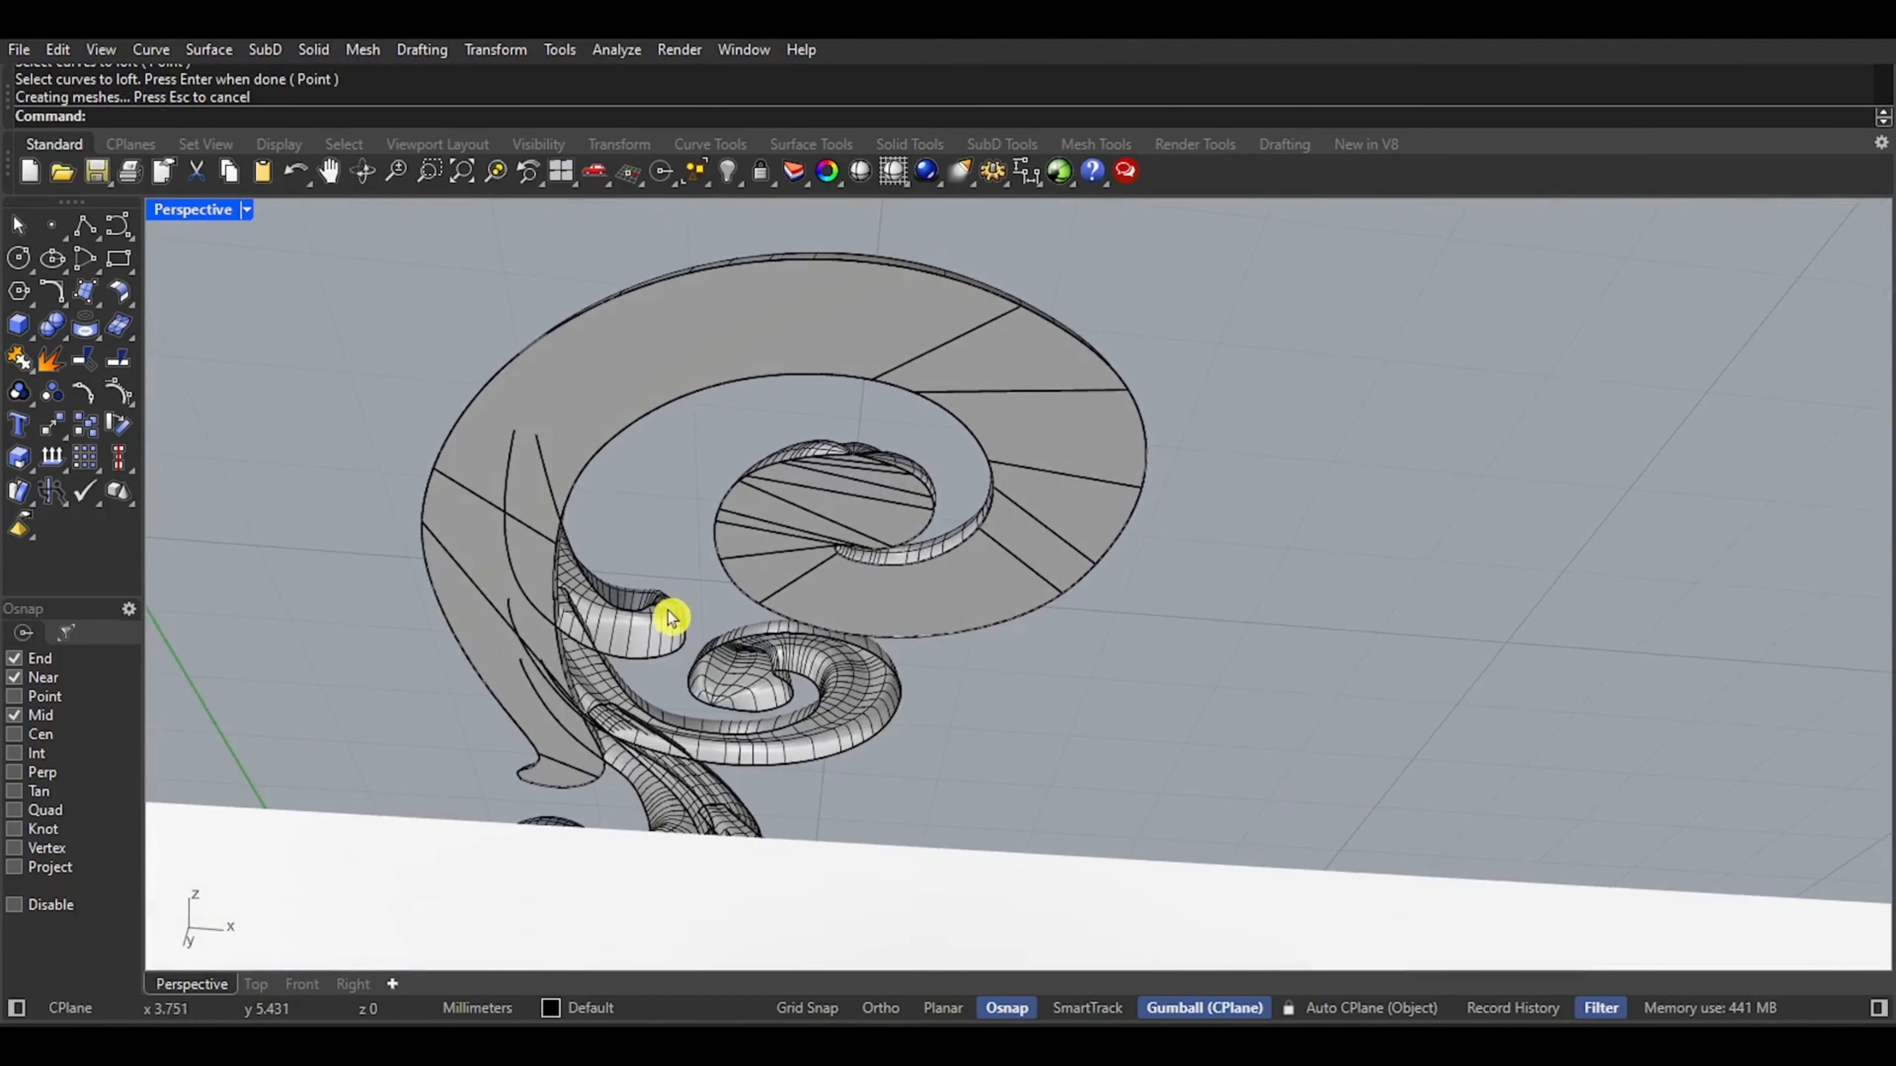
Try to loft a closing surface between the small leaf's two base curves, and undo the loft
right_click(669, 616)
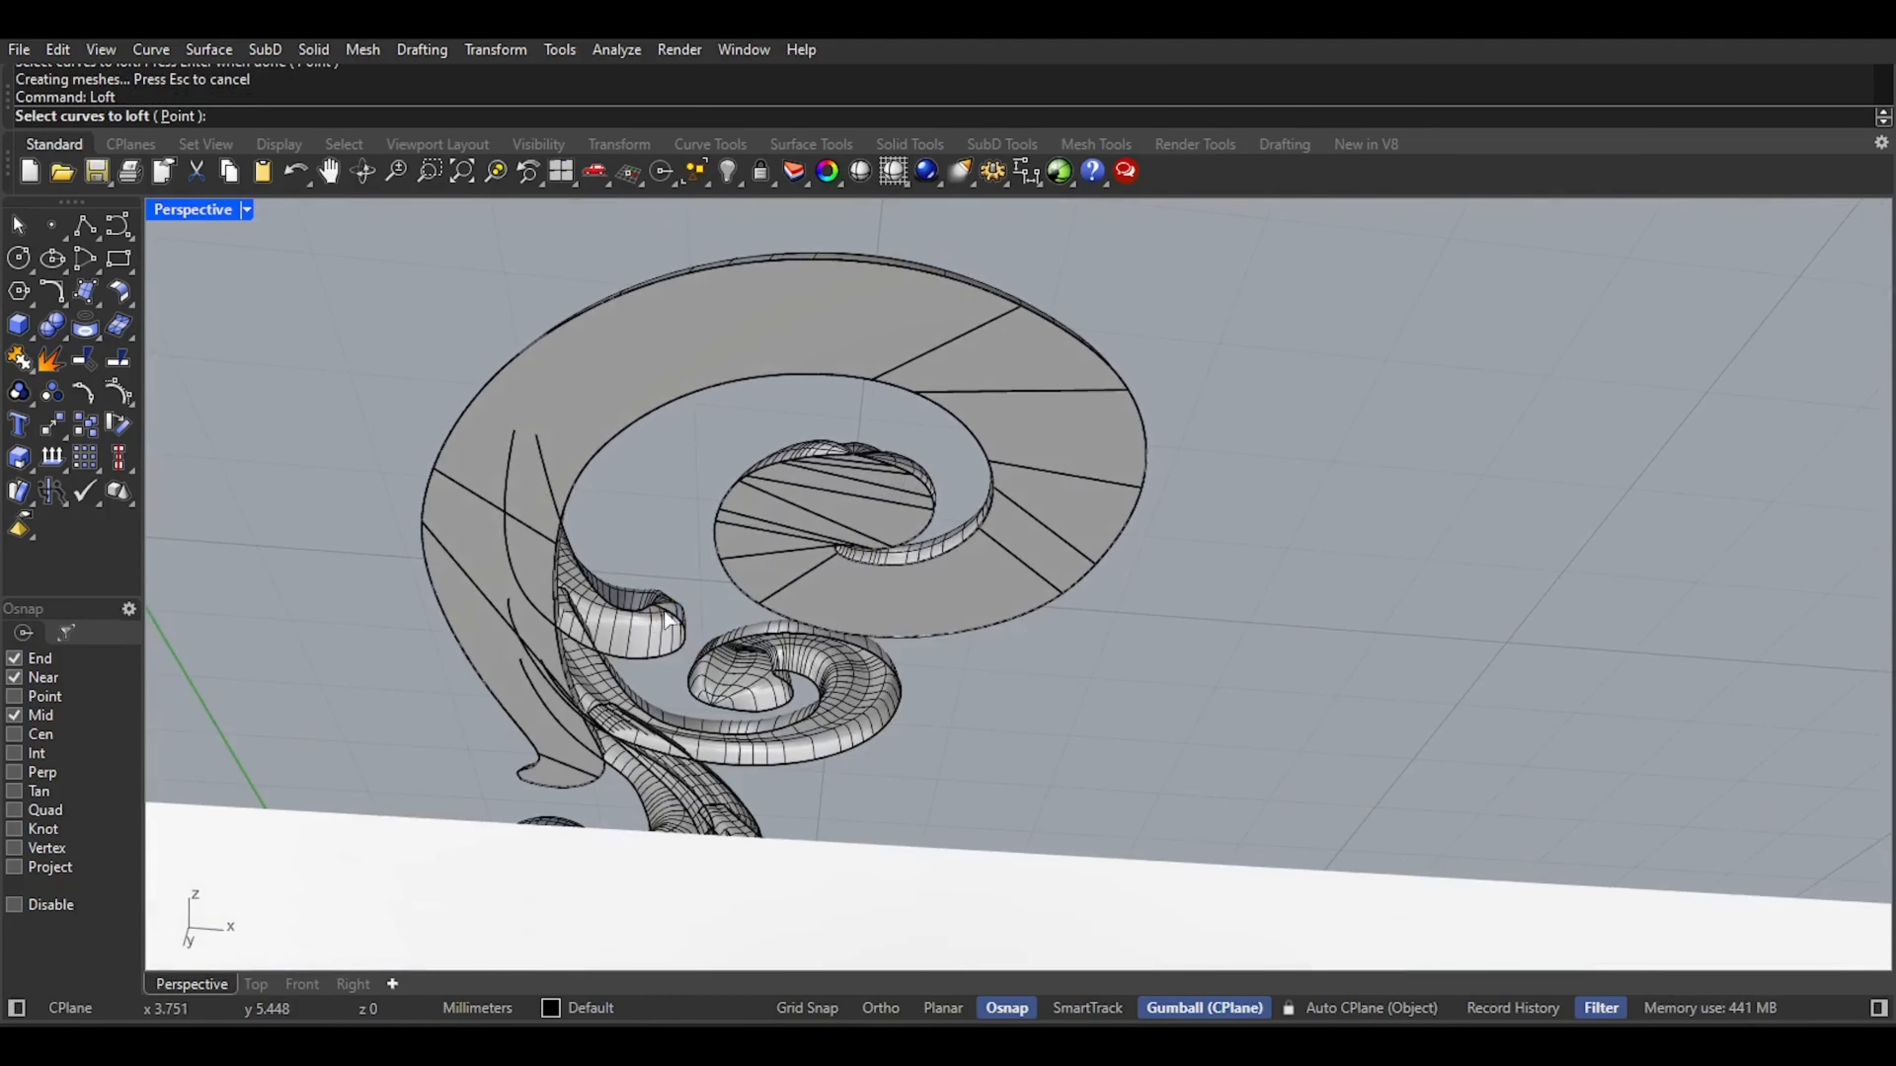
scroll(656, 620, "up", 3)
left_click(624, 674)
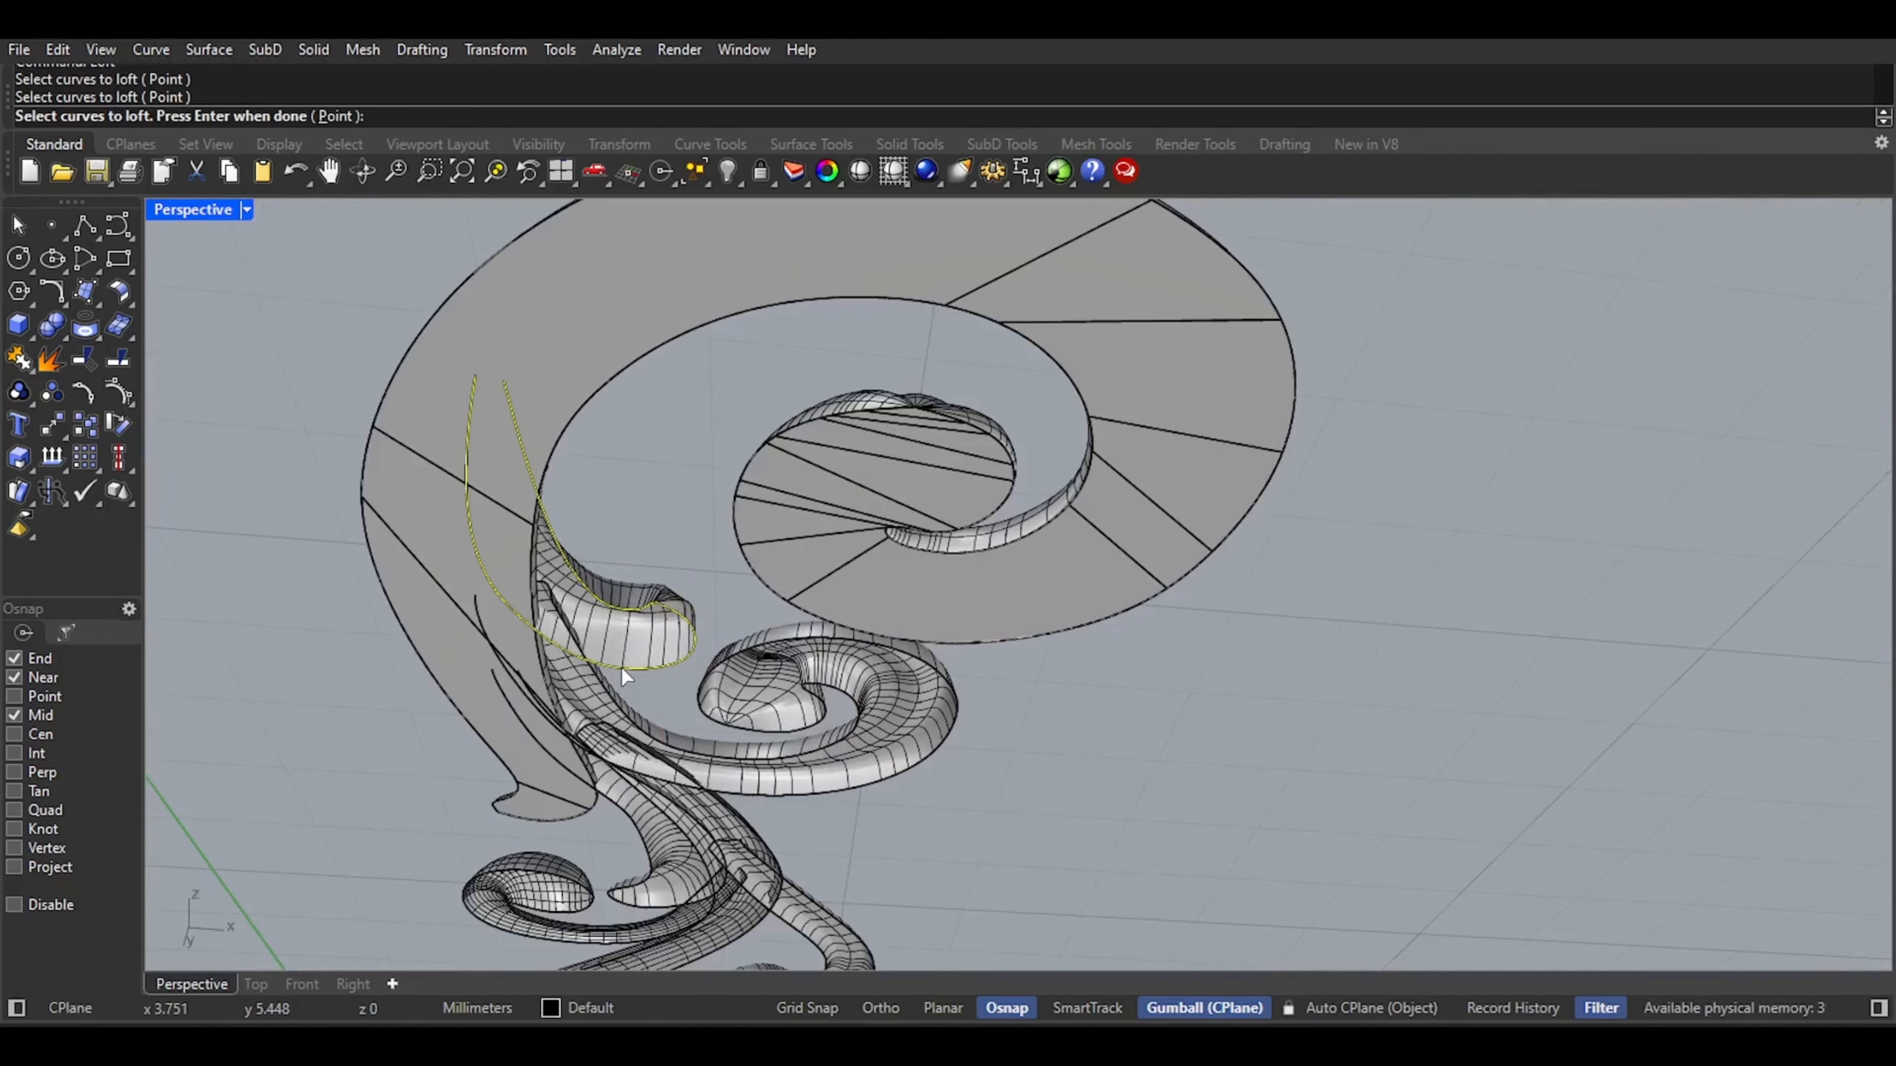
right_click(620, 665)
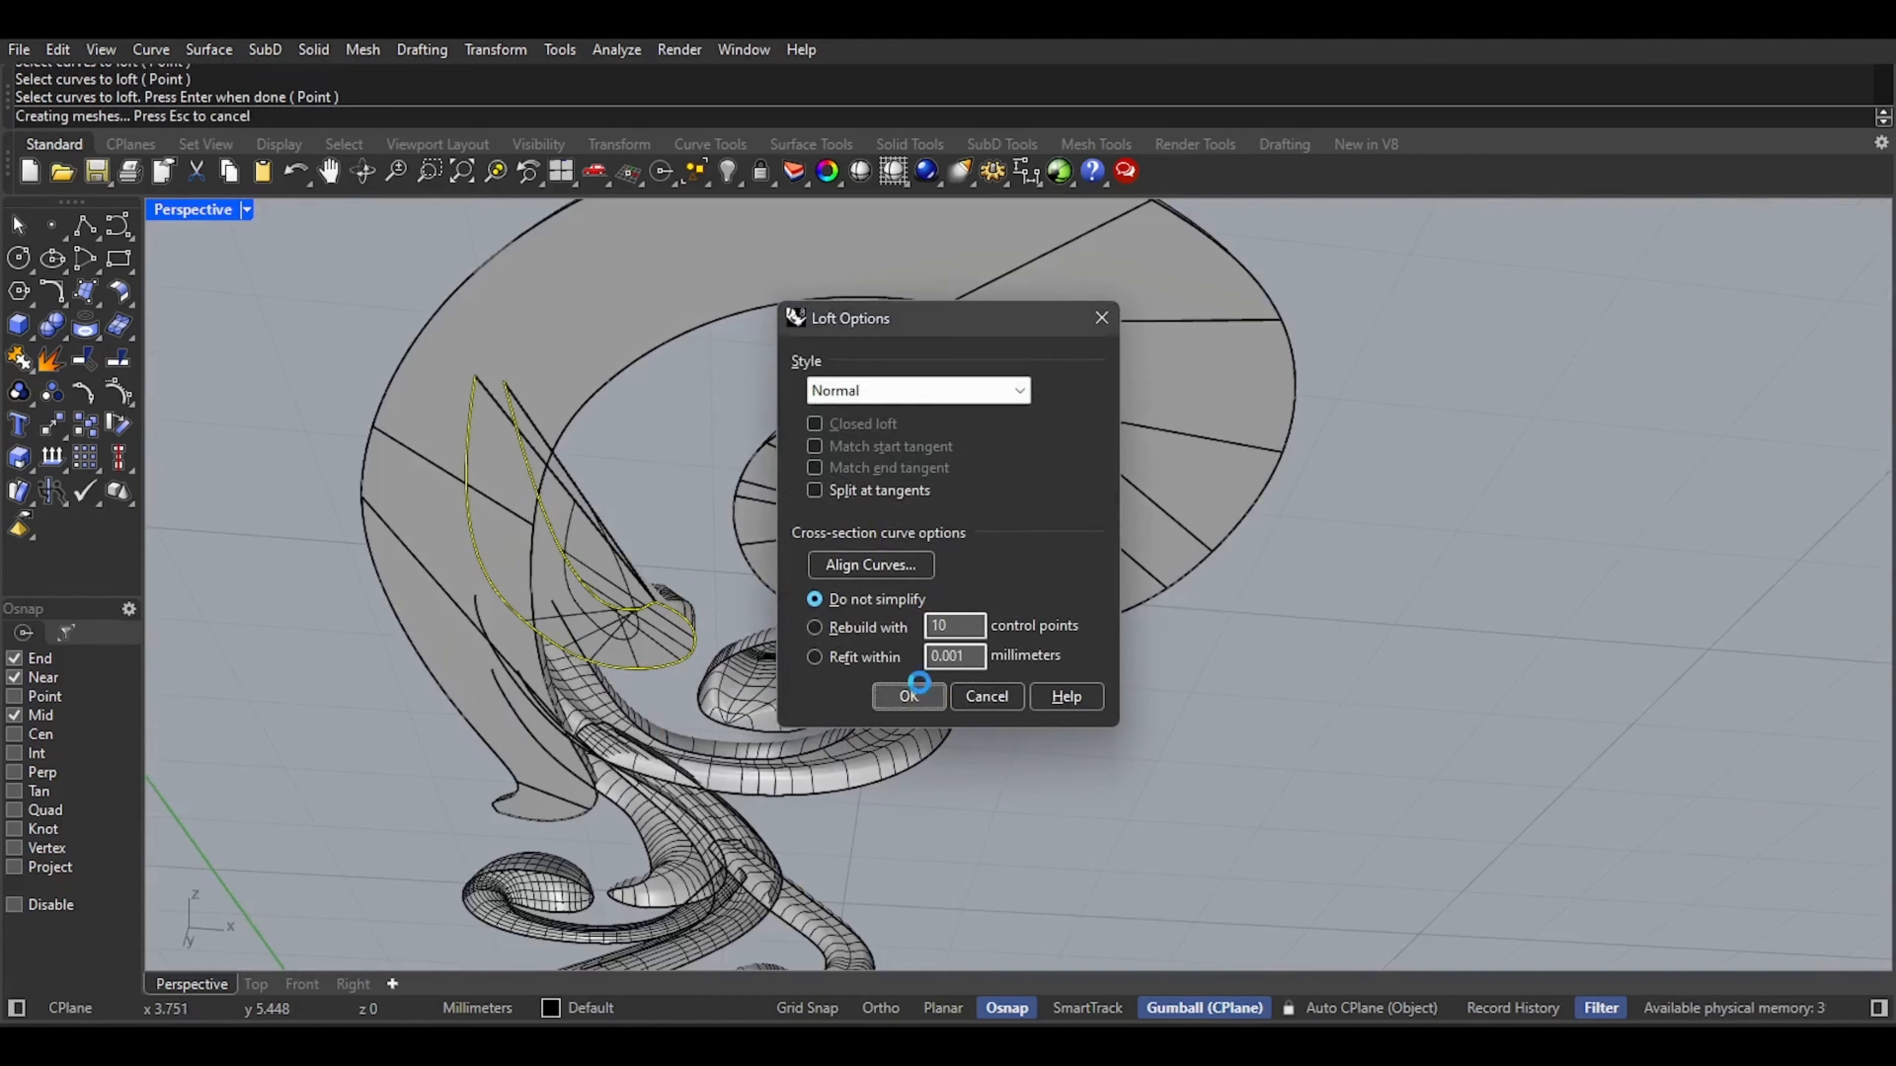
left_click(908, 696)
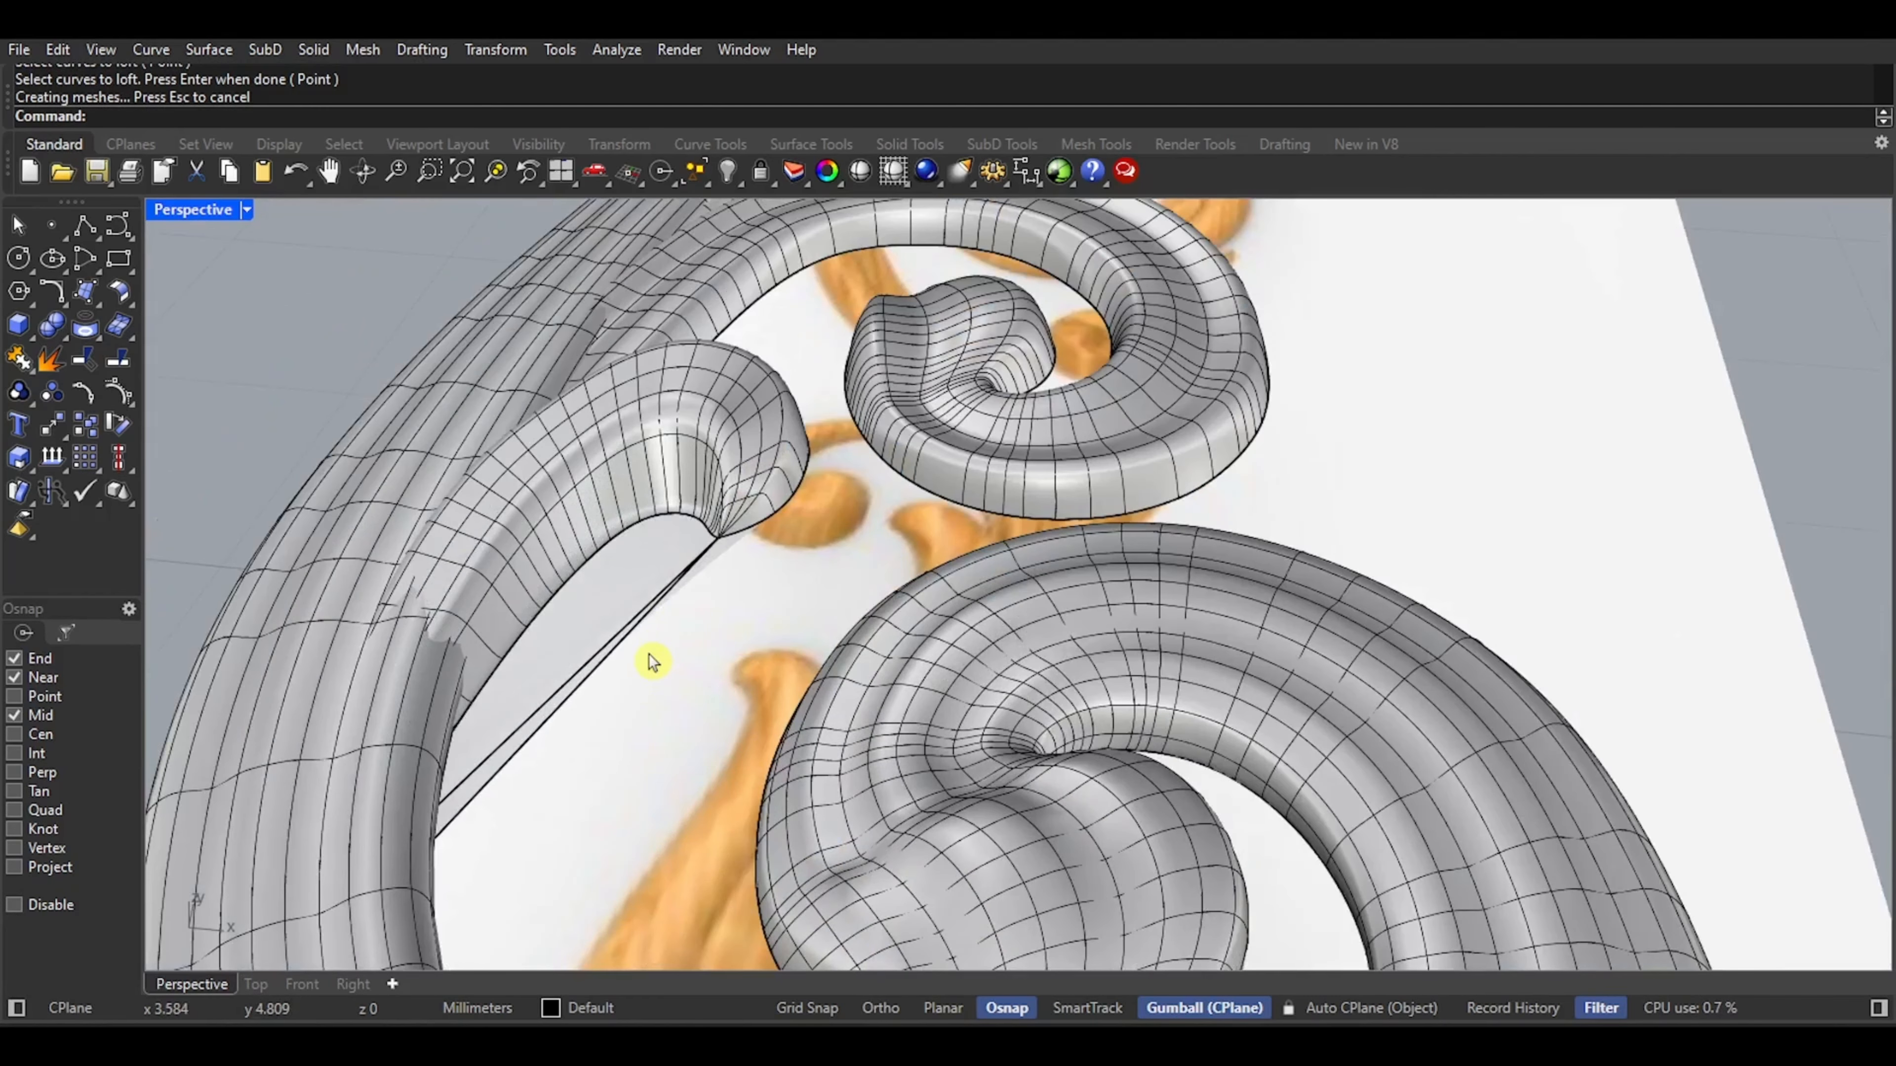
key("ctrl+z")
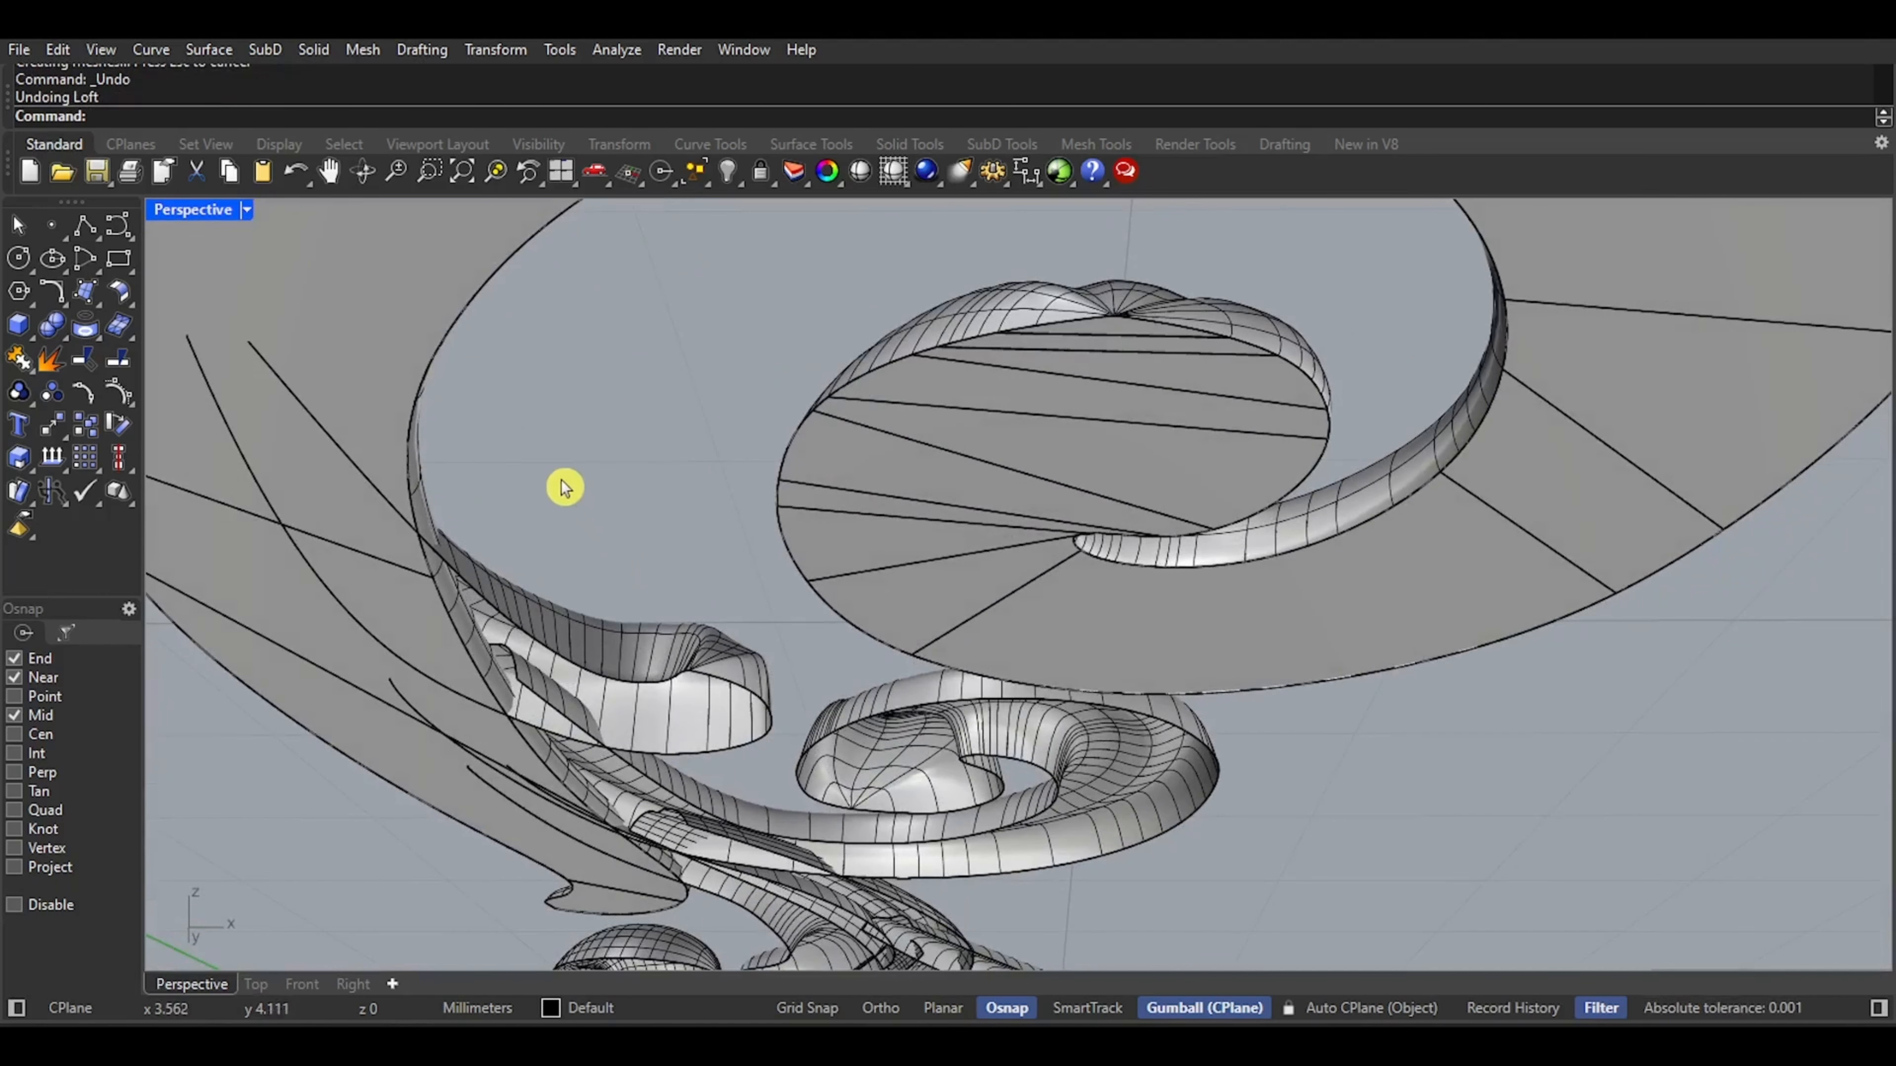
Draw a straight polyline joining the open ends of the small leaf's two base curves
right_click_drag(565, 489, 797, 490)
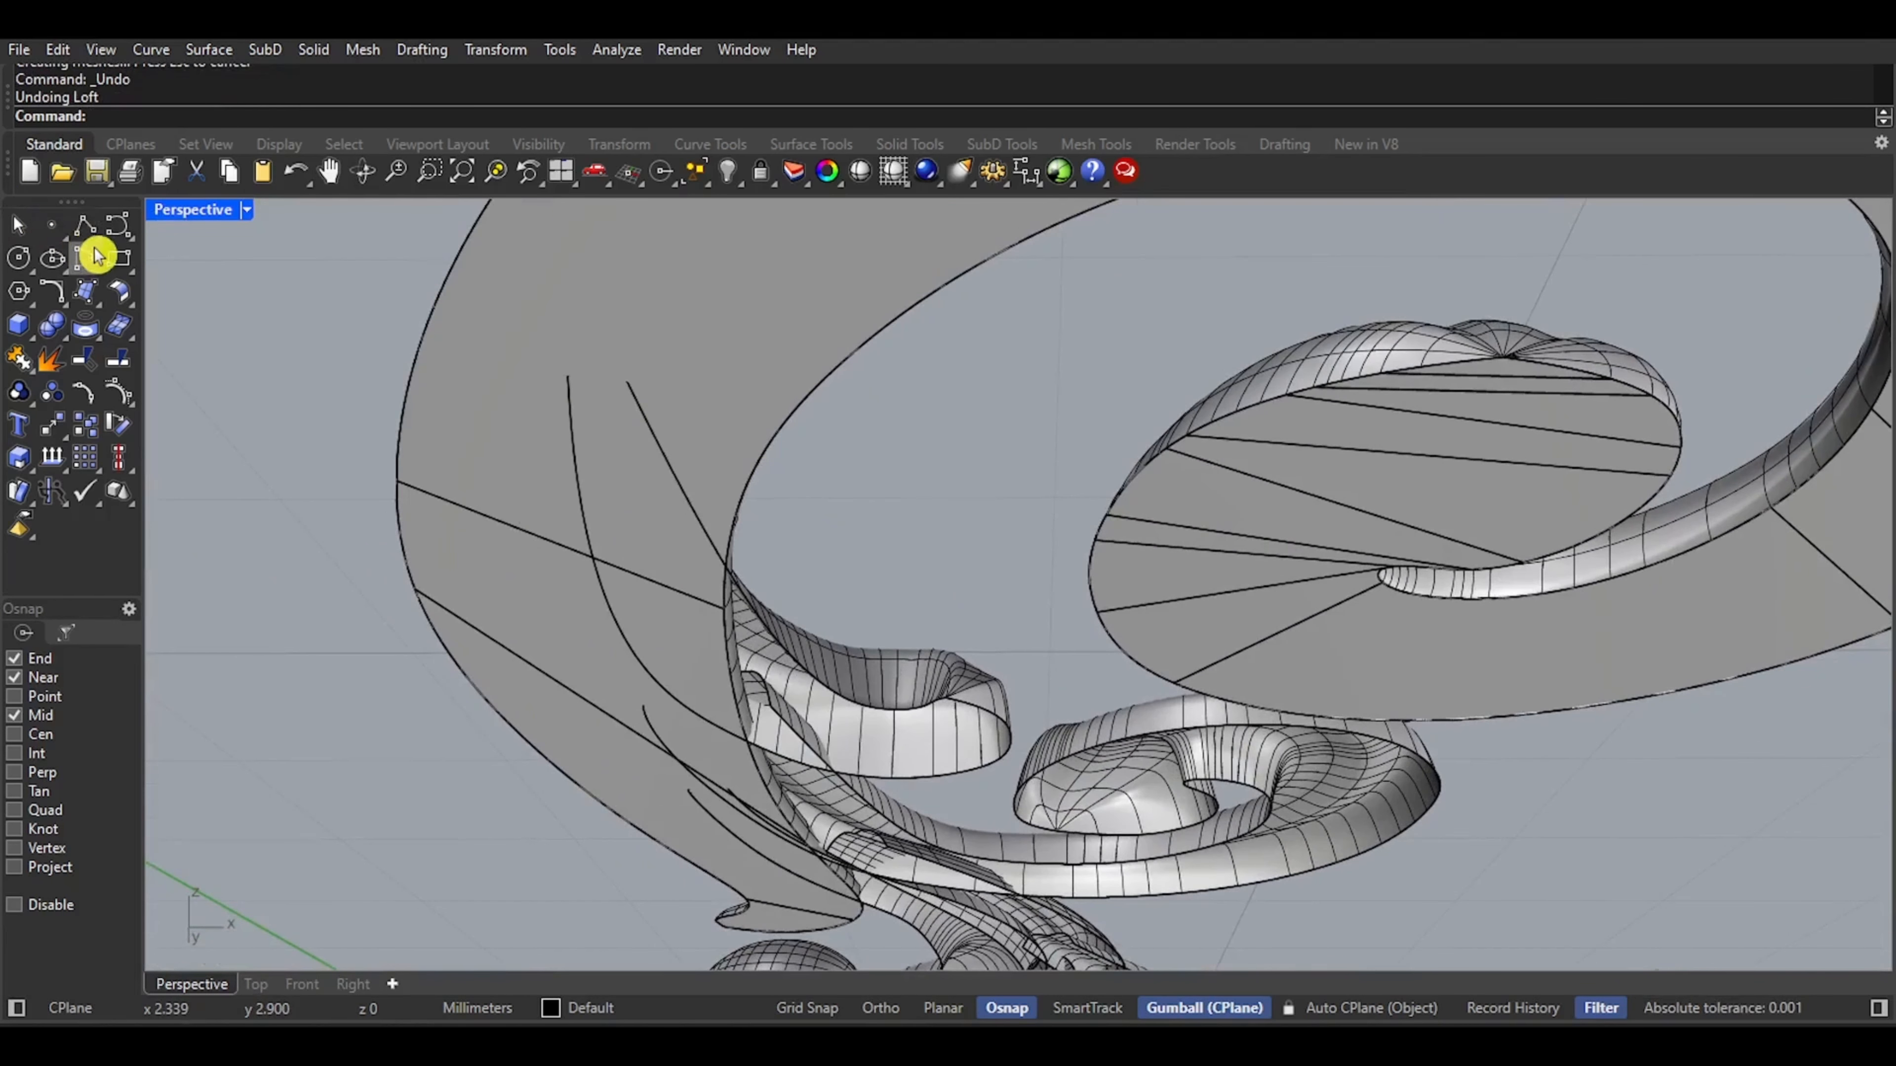
left_click(87, 227)
left_click(629, 383)
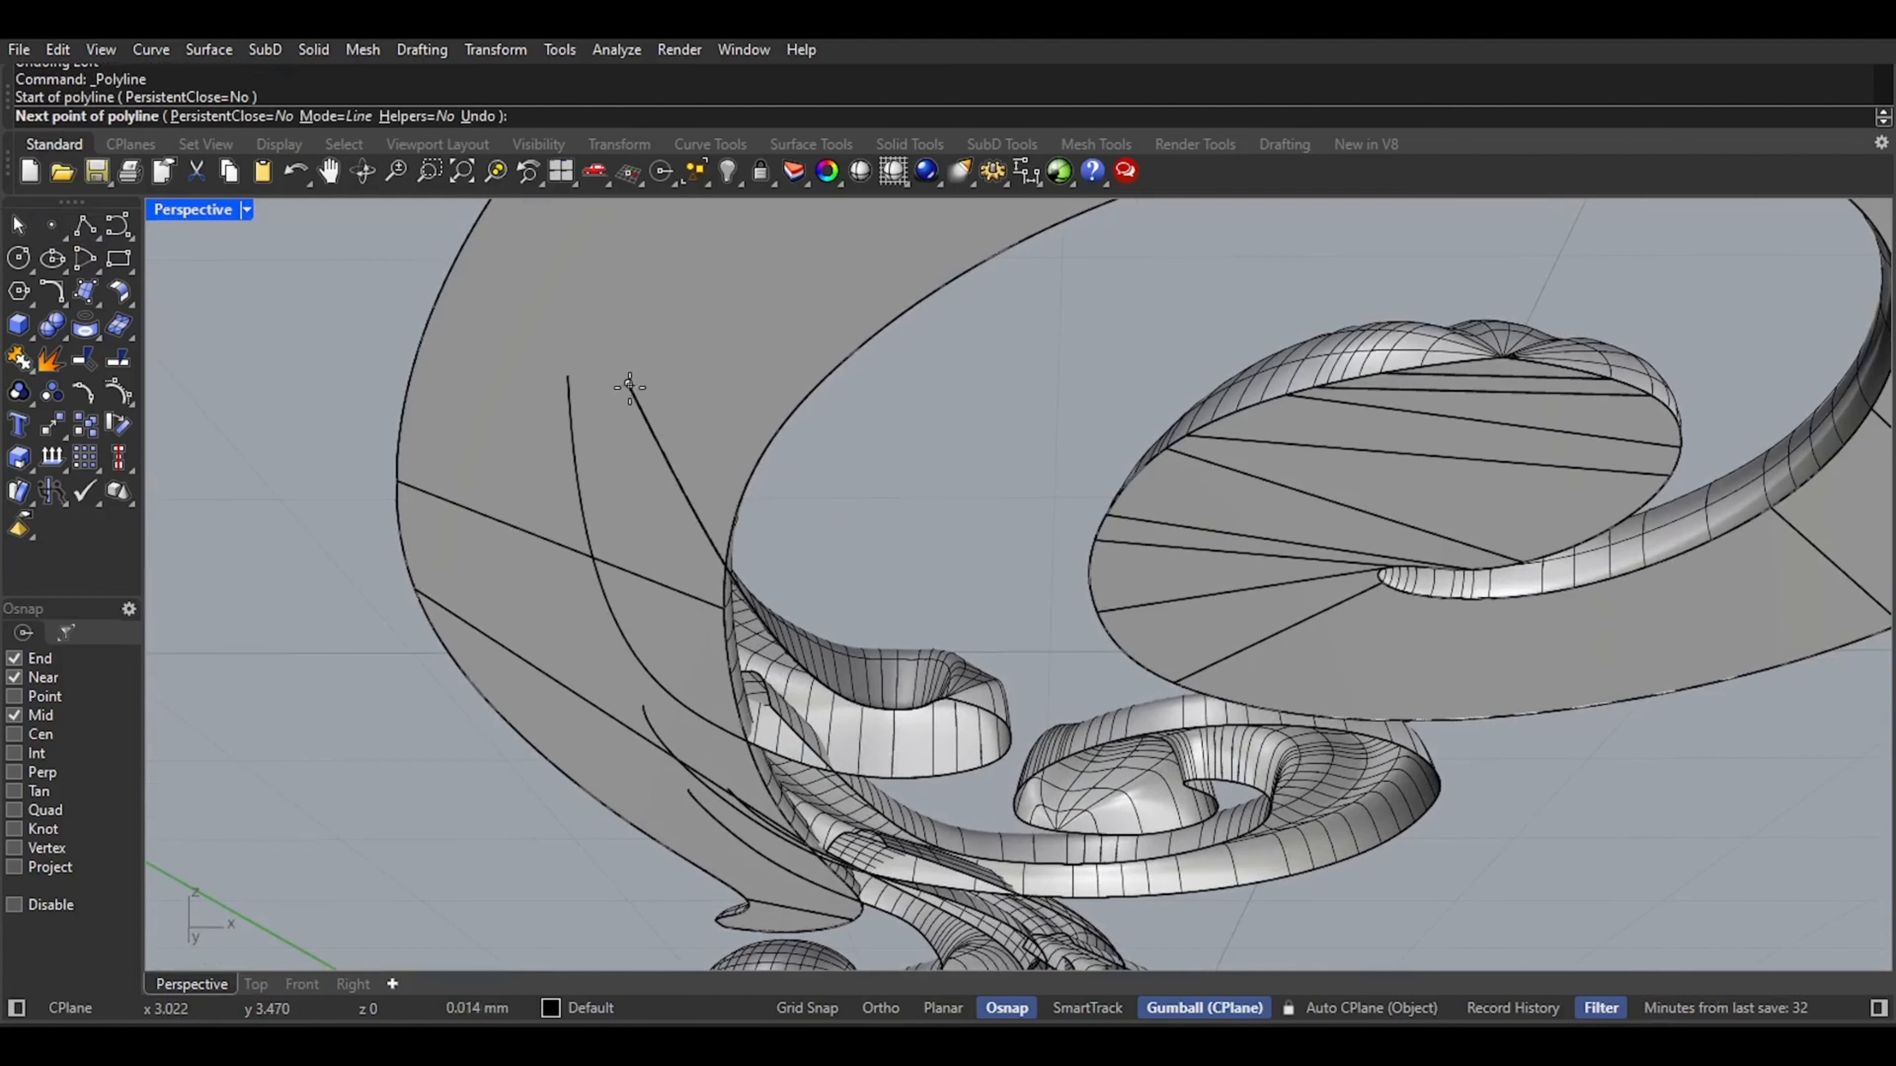
left_click(569, 381)
key("Return")
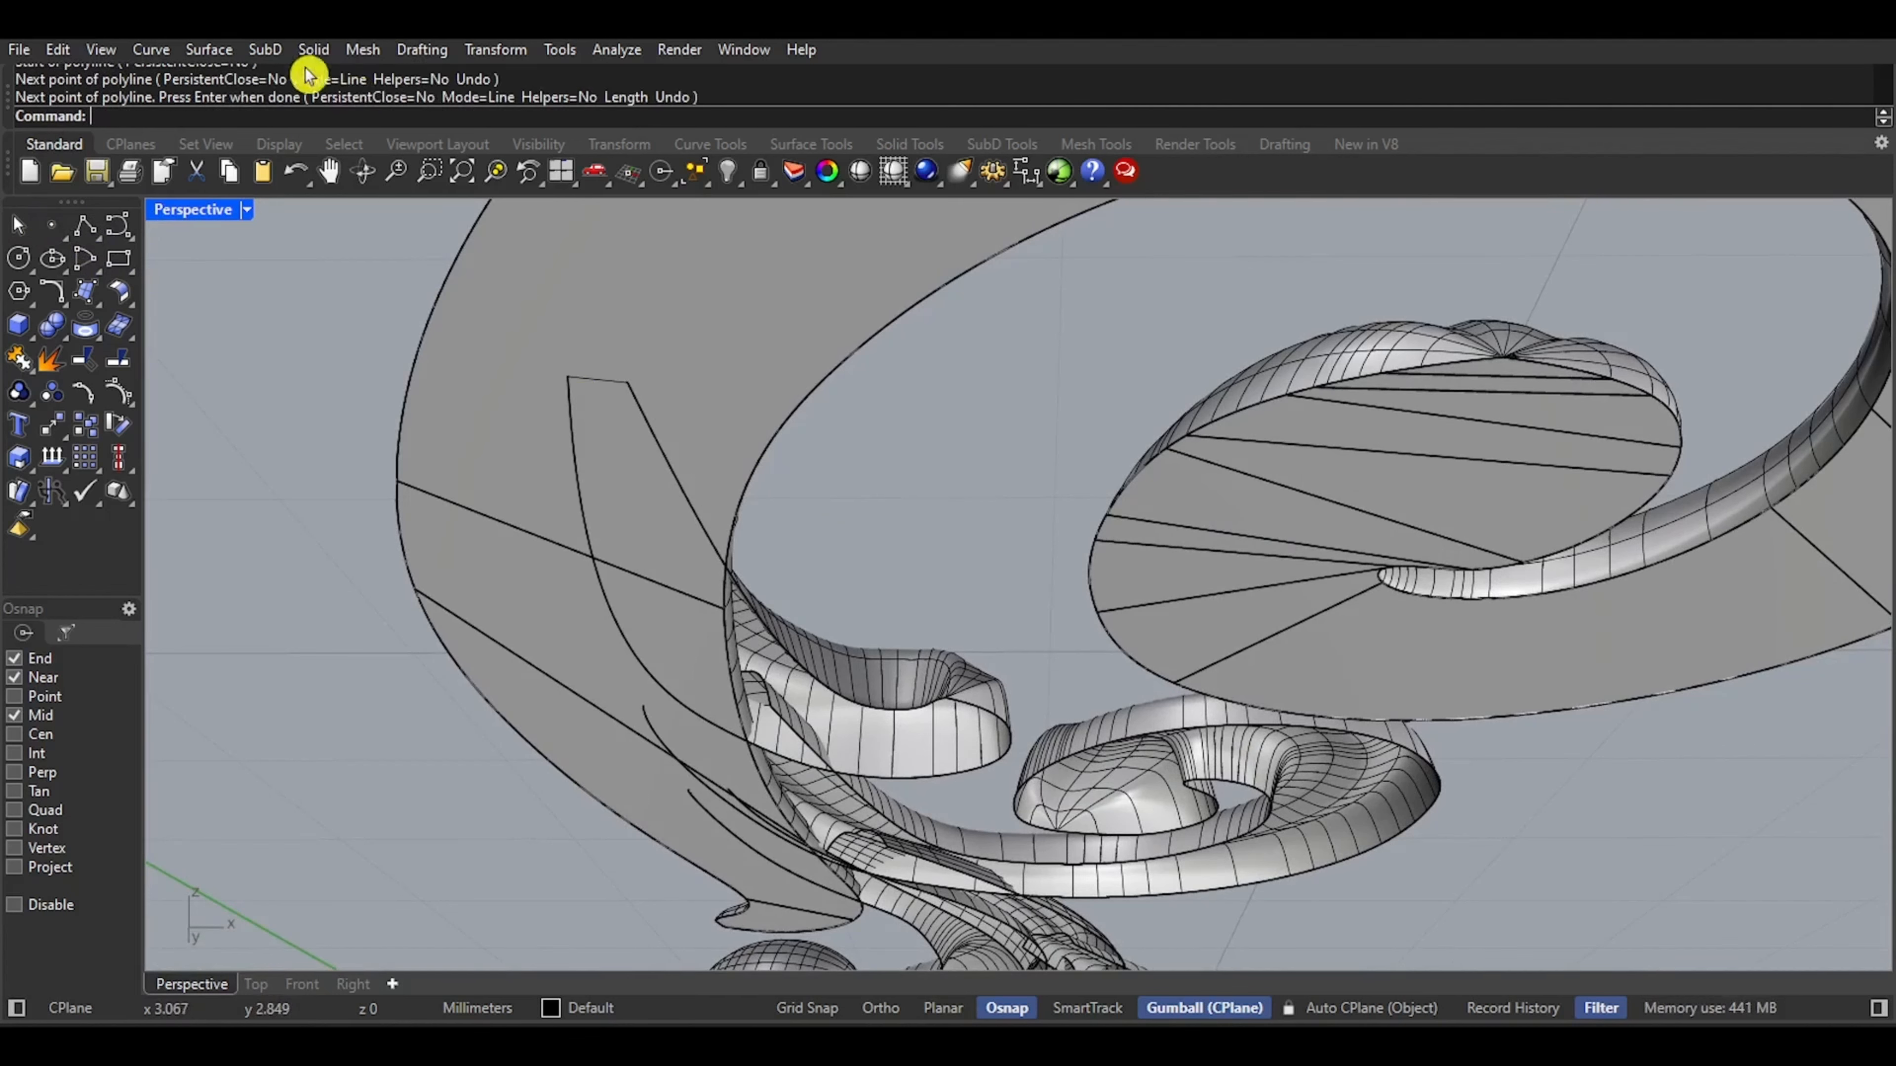
Close the small leaf's underside with a two-rail sweep along its base curves, using the short end line as cross section
left_click(226, 50)
left_click(275, 155)
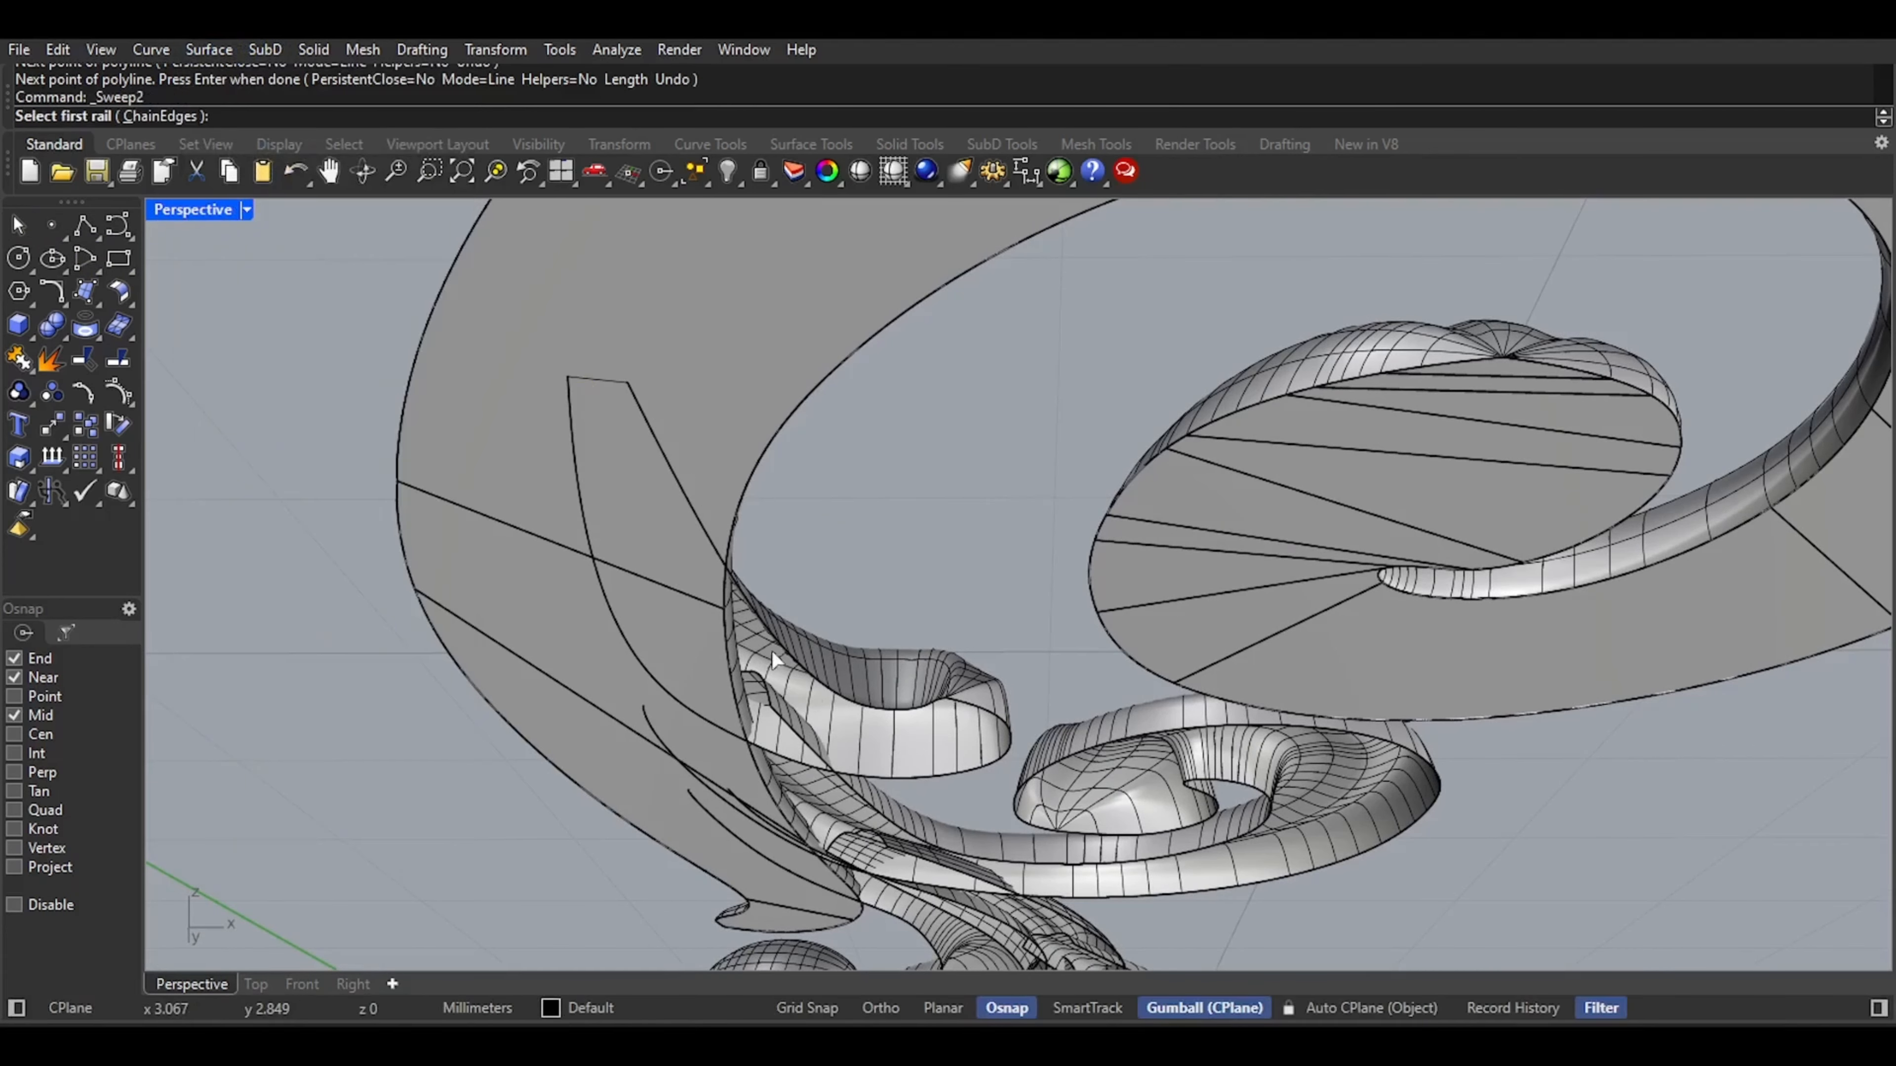
left_click(849, 711)
left_click(896, 769)
left_click(892, 785)
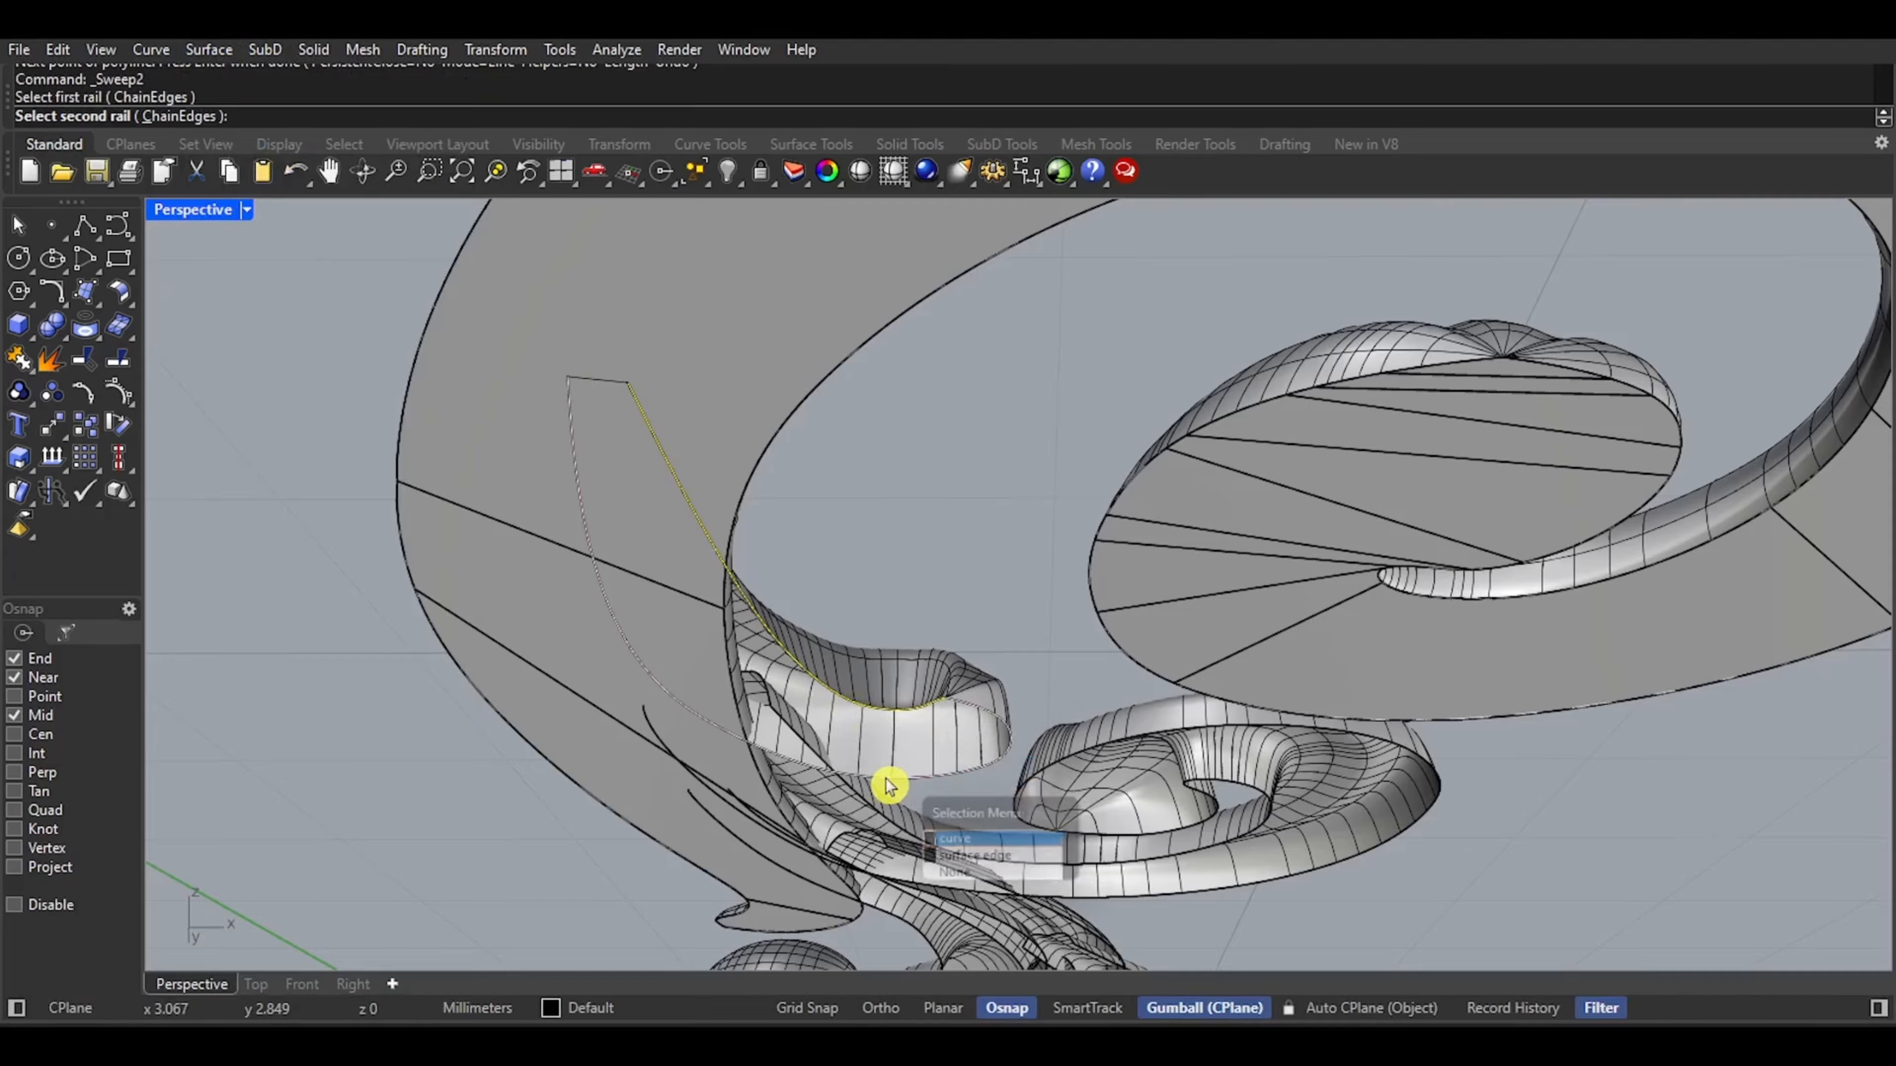
left_click(846, 722)
left_click(601, 388)
key("Return")
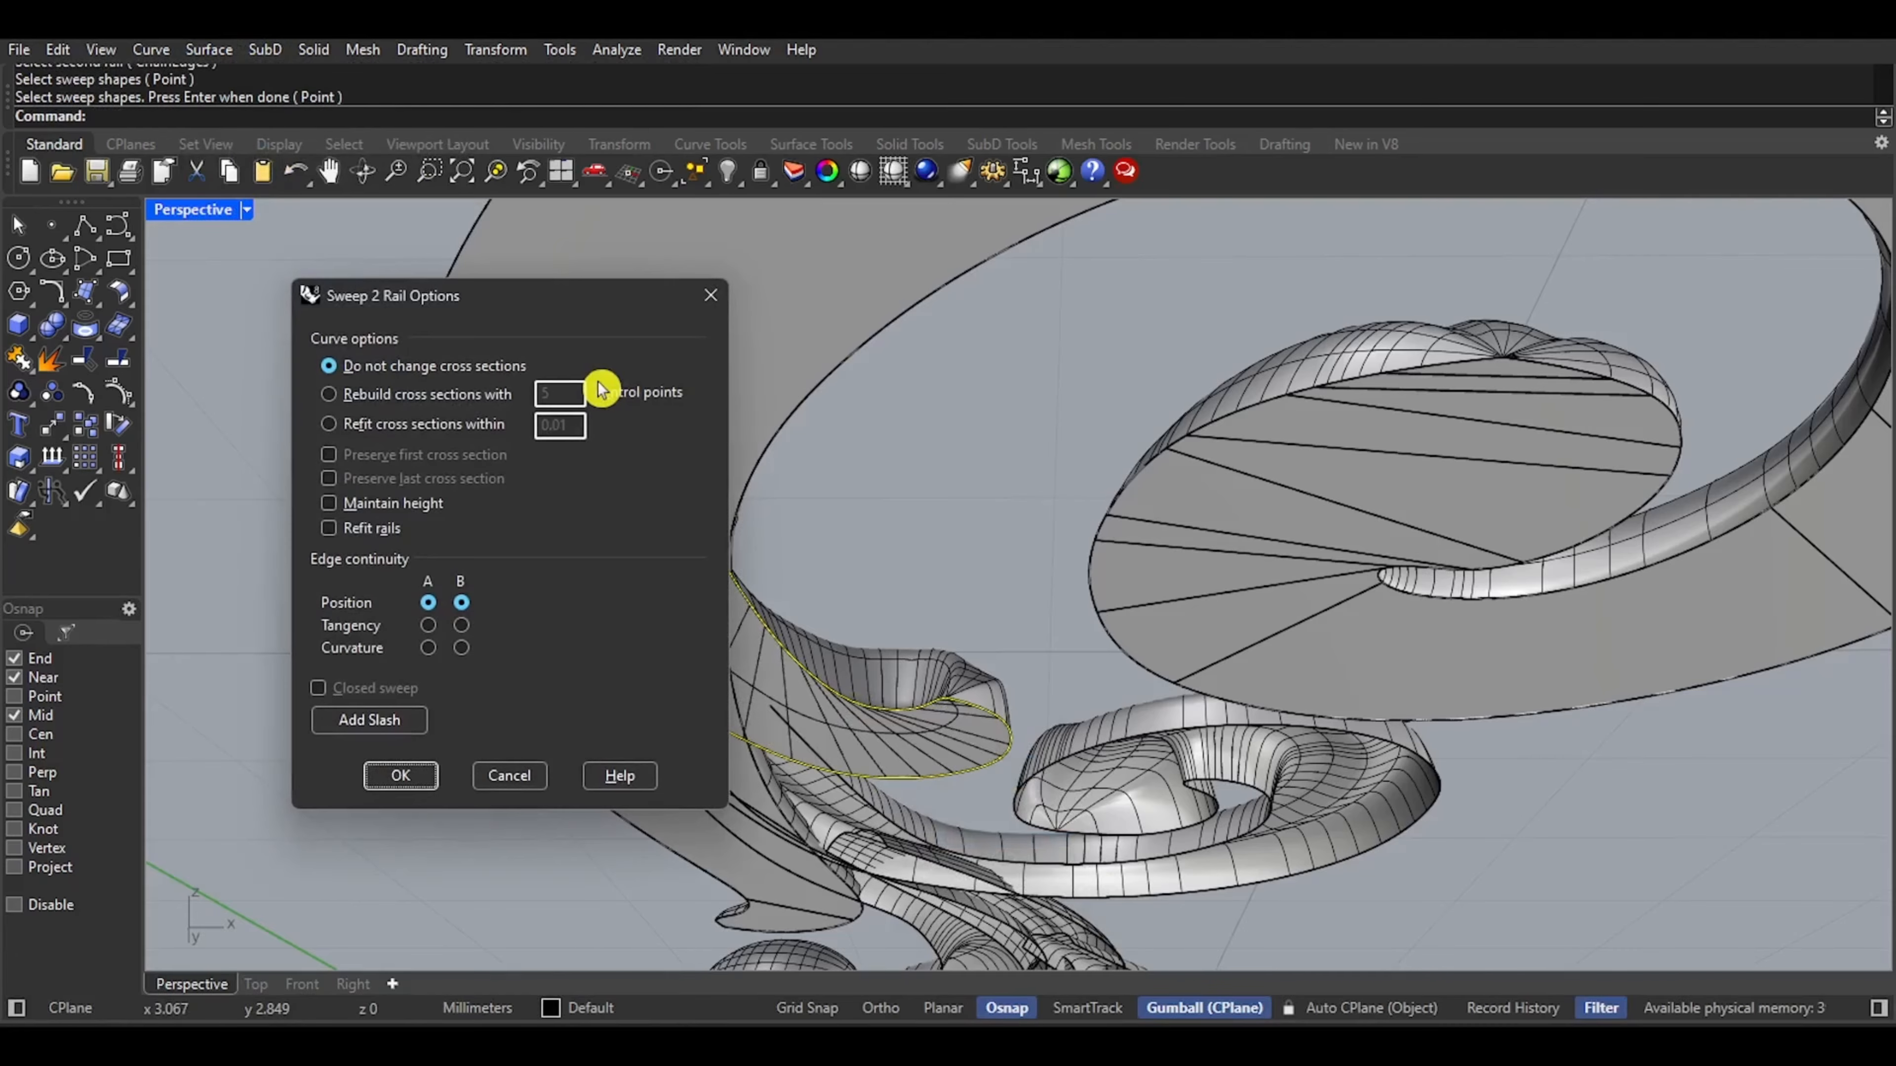
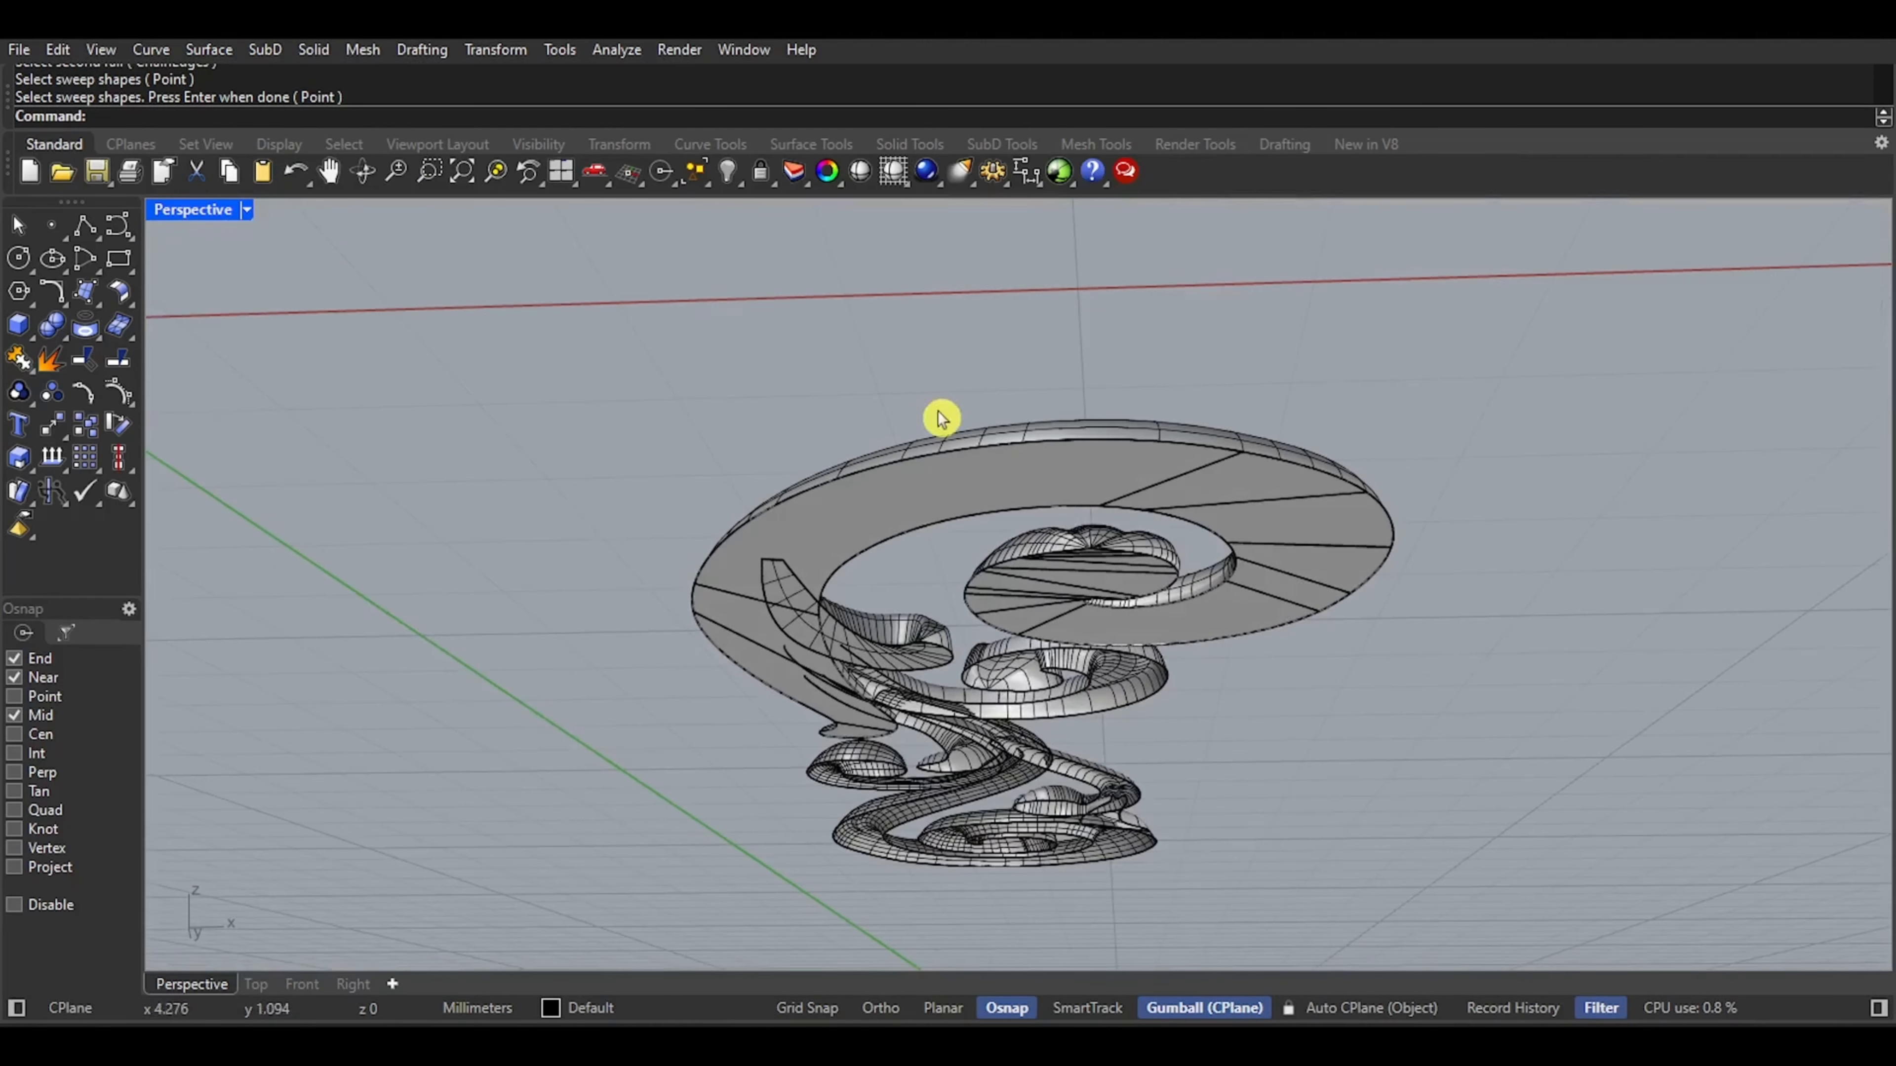
Inspect the closed leaf from below and above in rendered display, and return the view to shaded display
middle_click(905, 659)
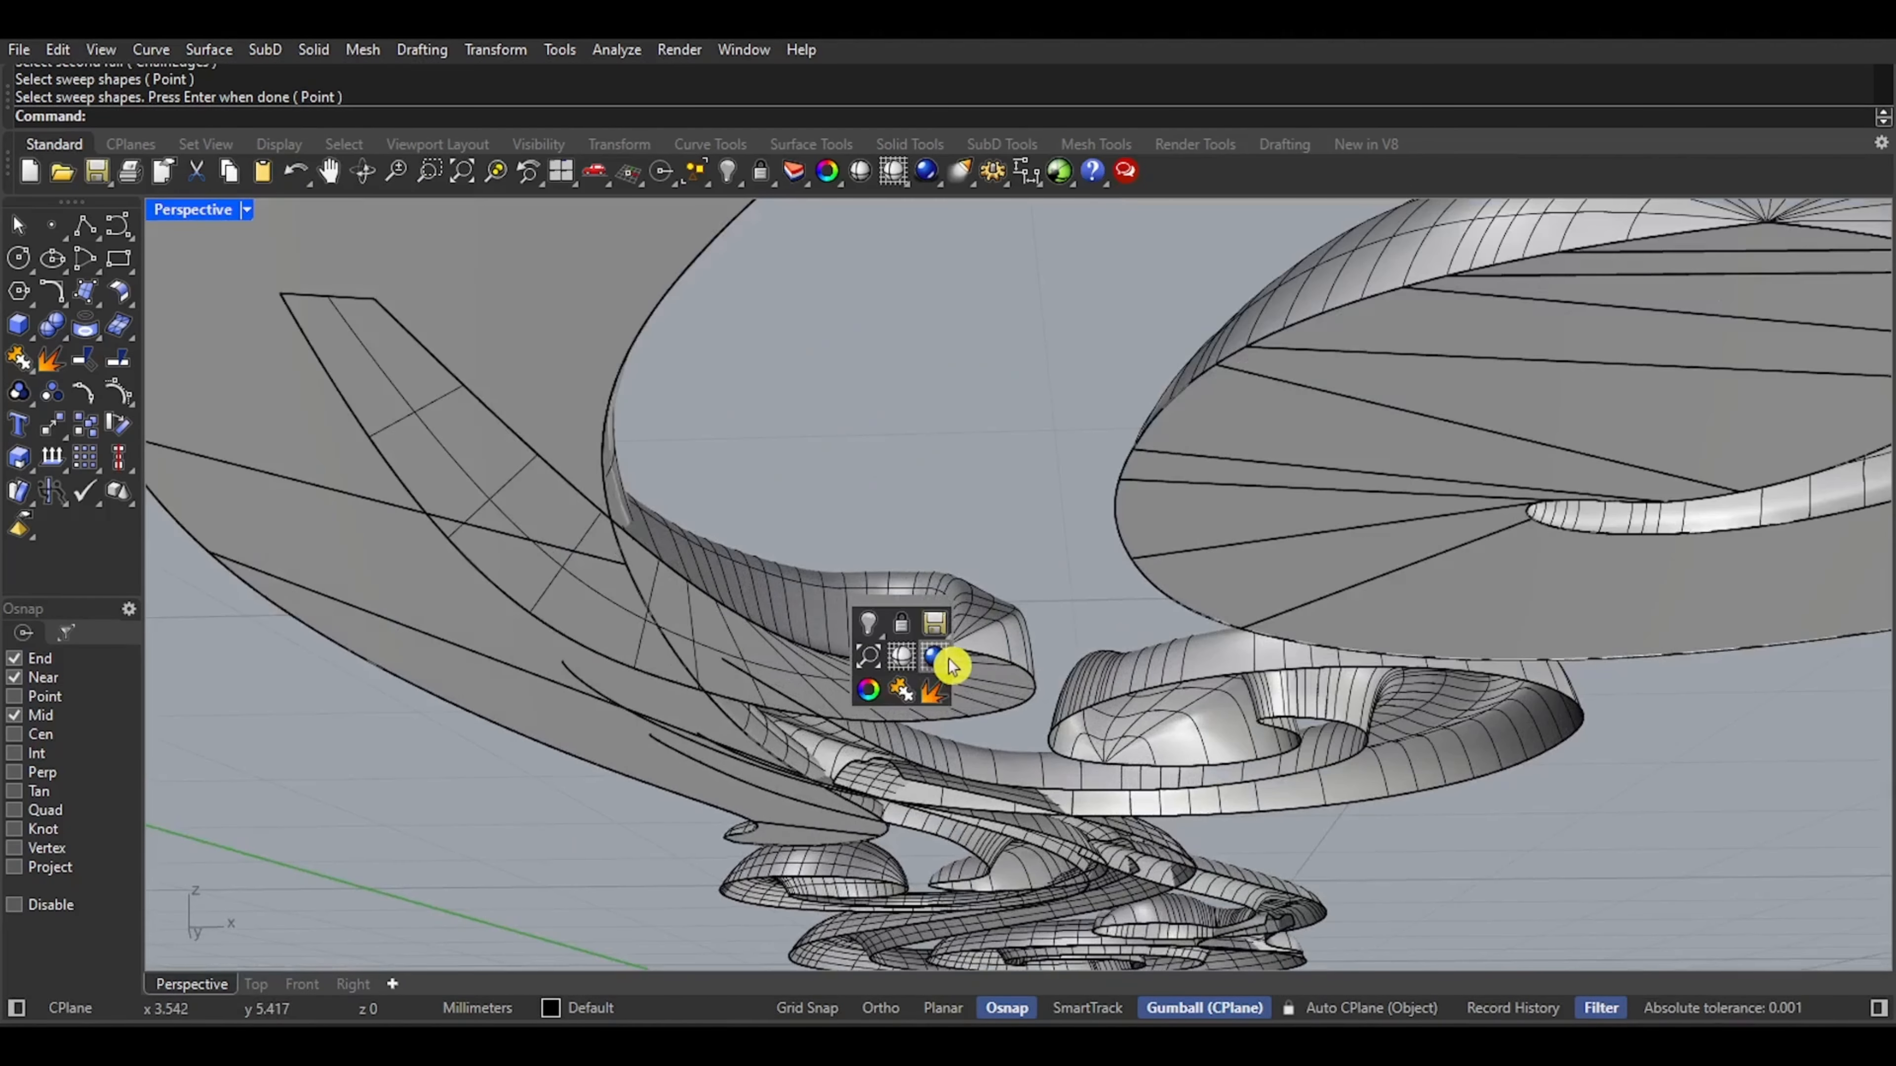
left_click(946, 663)
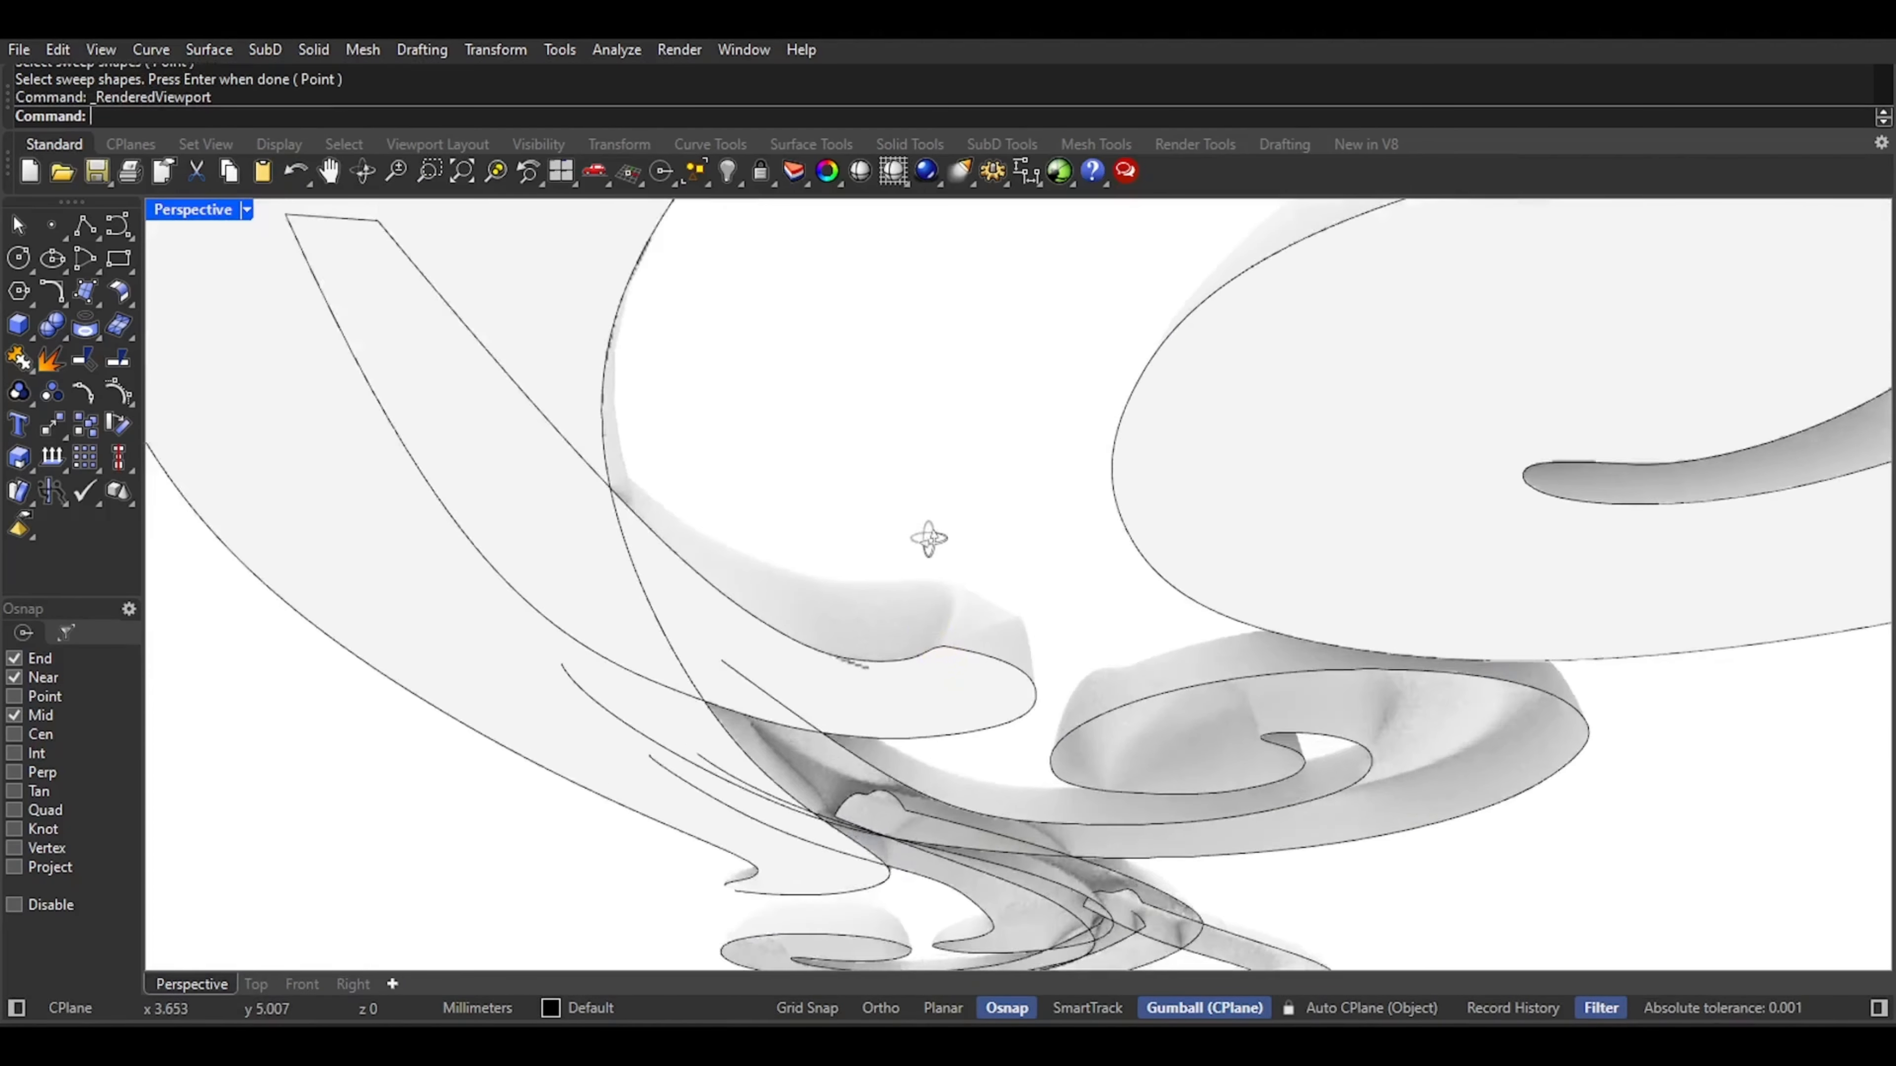
right_click_drag(928, 538, 892, 614)
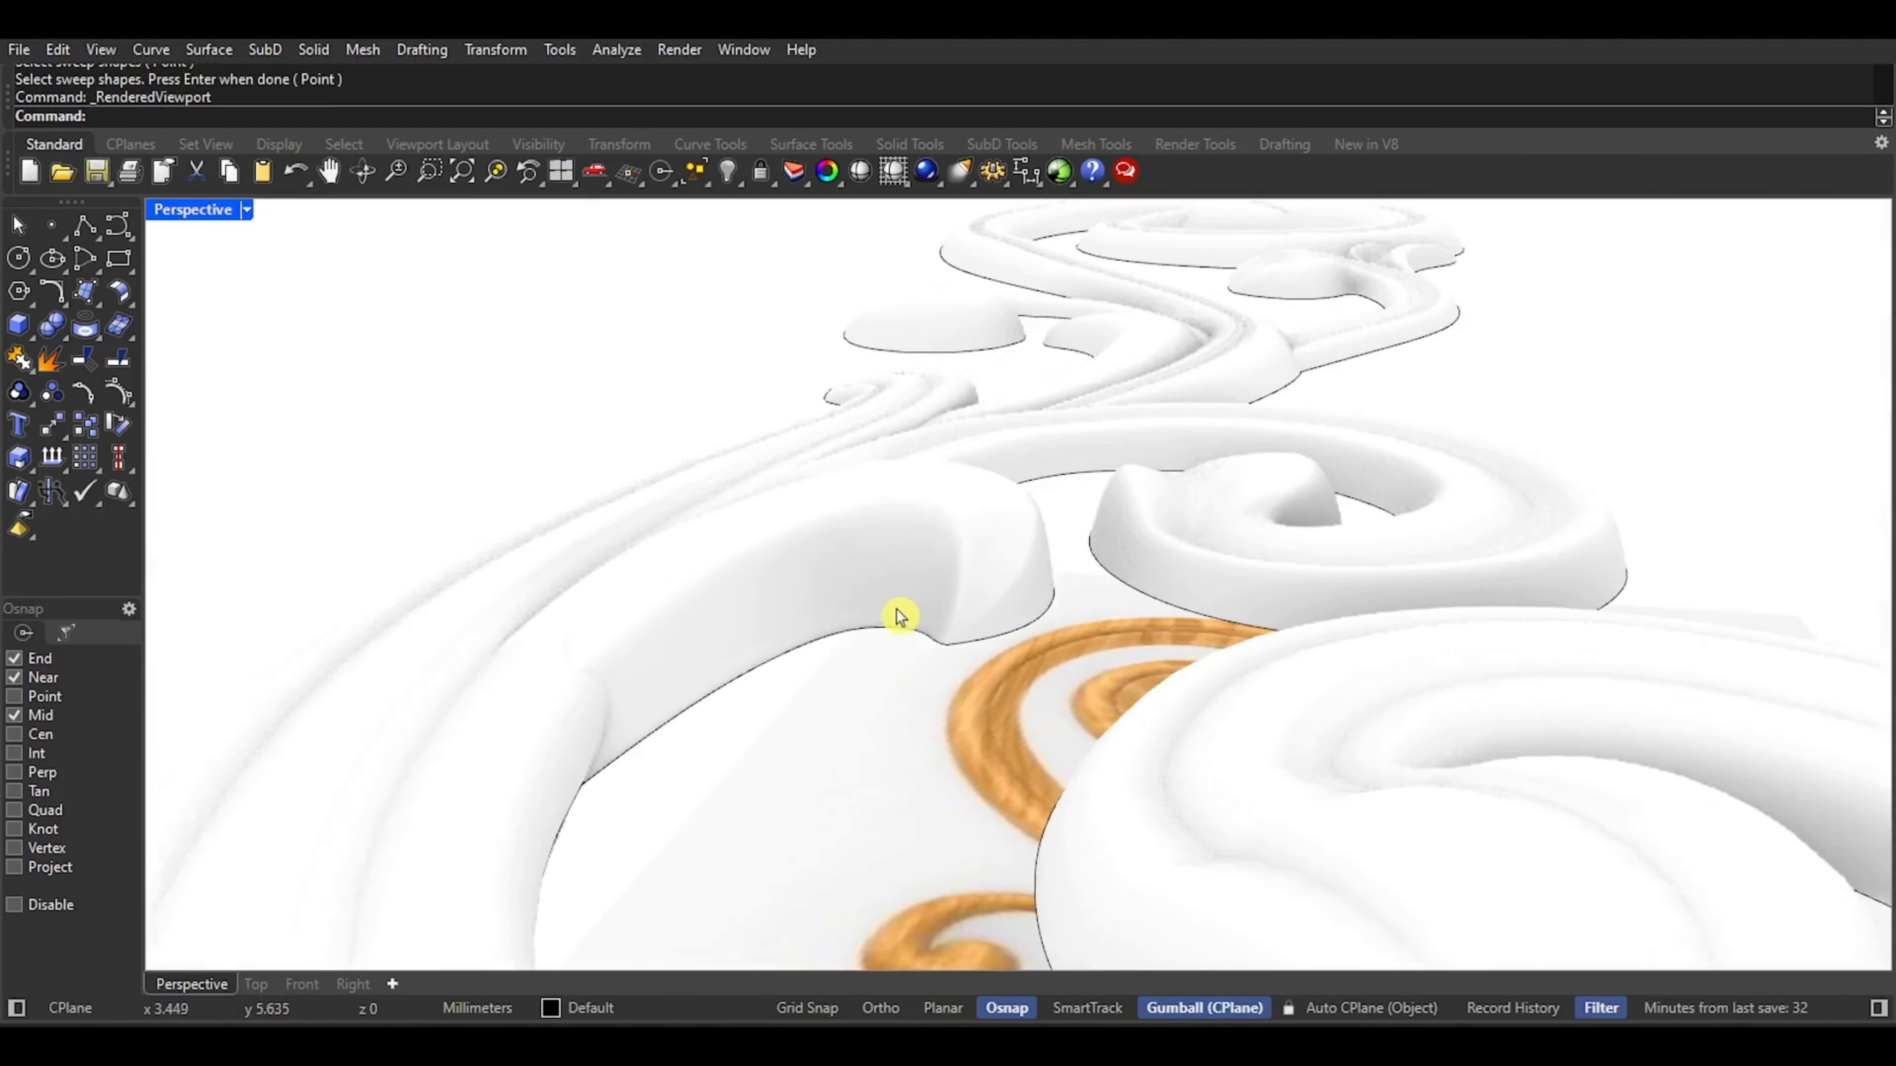
scroll(886, 612, "down", 2)
middle_click(888, 618)
left_click(892, 625)
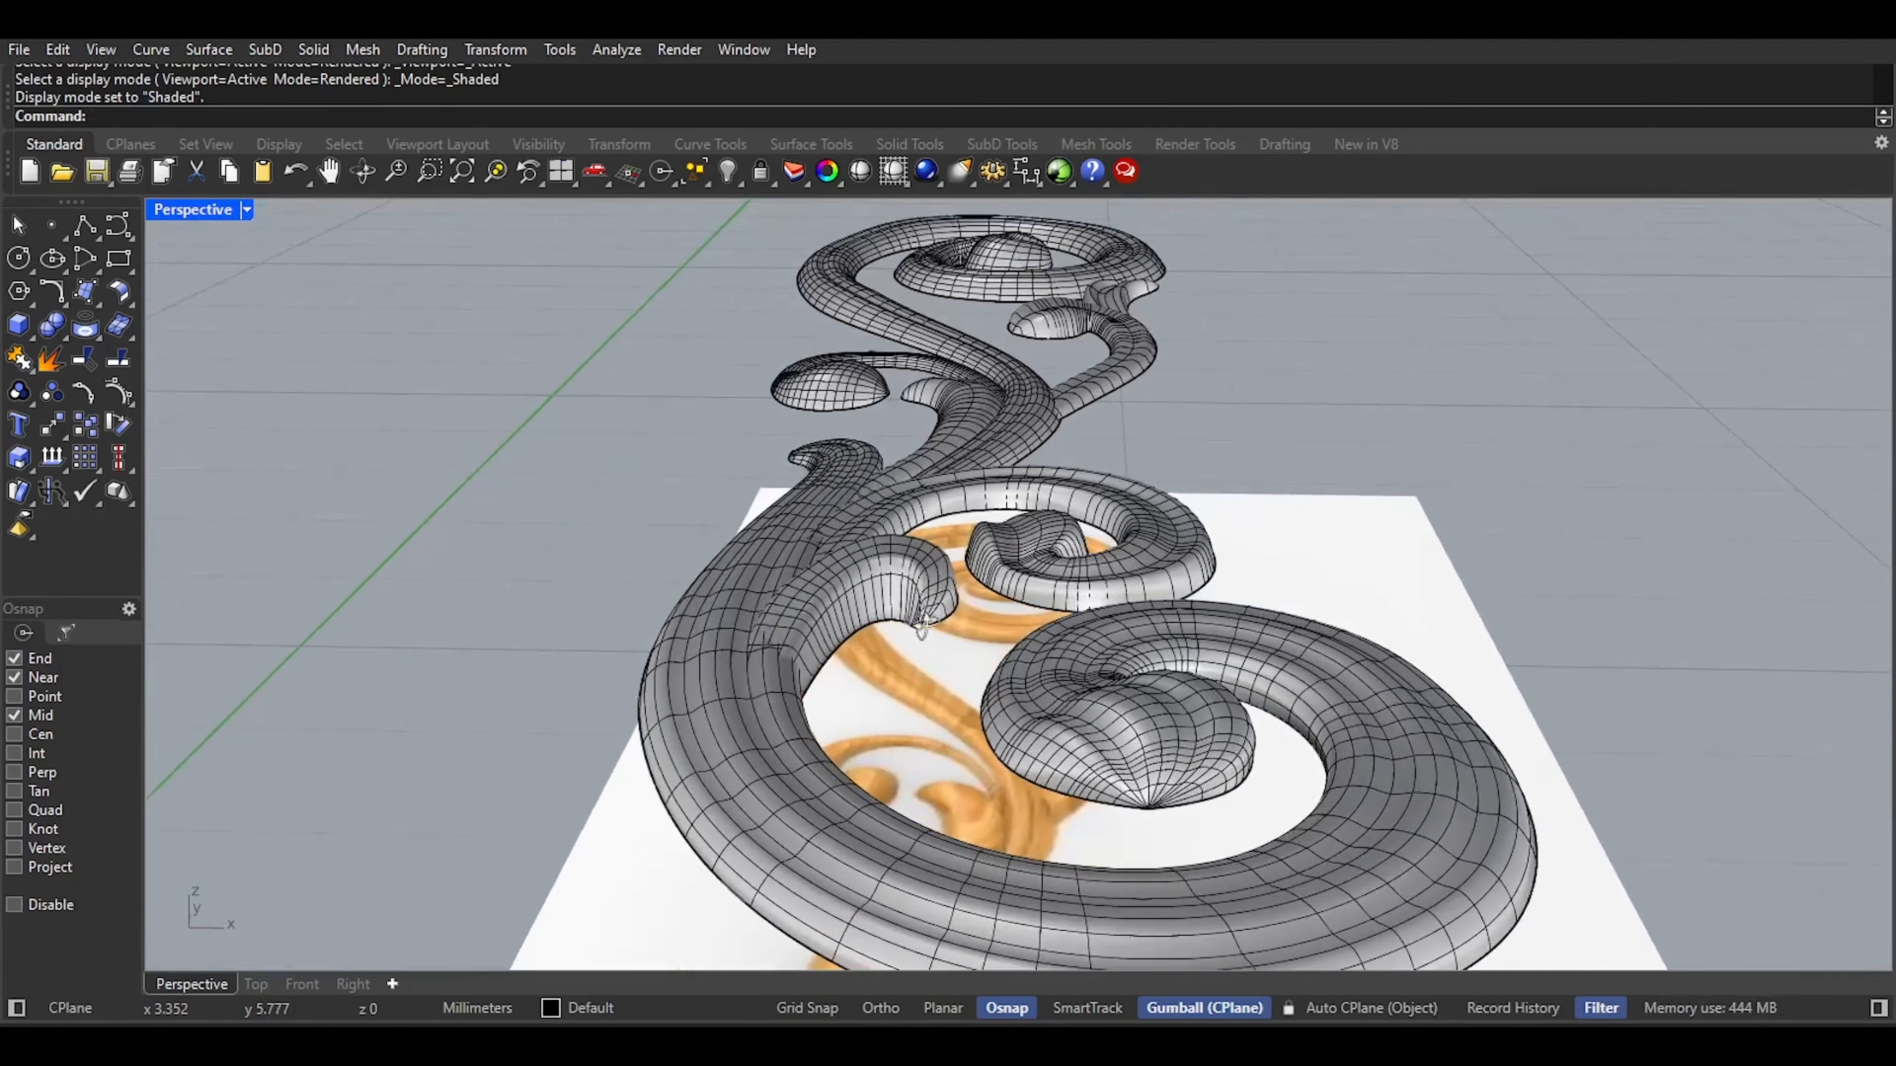
Unlock the locked objects and hide the reference image surface beneath the ornament
scroll(965, 542, "down", 3)
right_click_drag(965, 542, 897, 631)
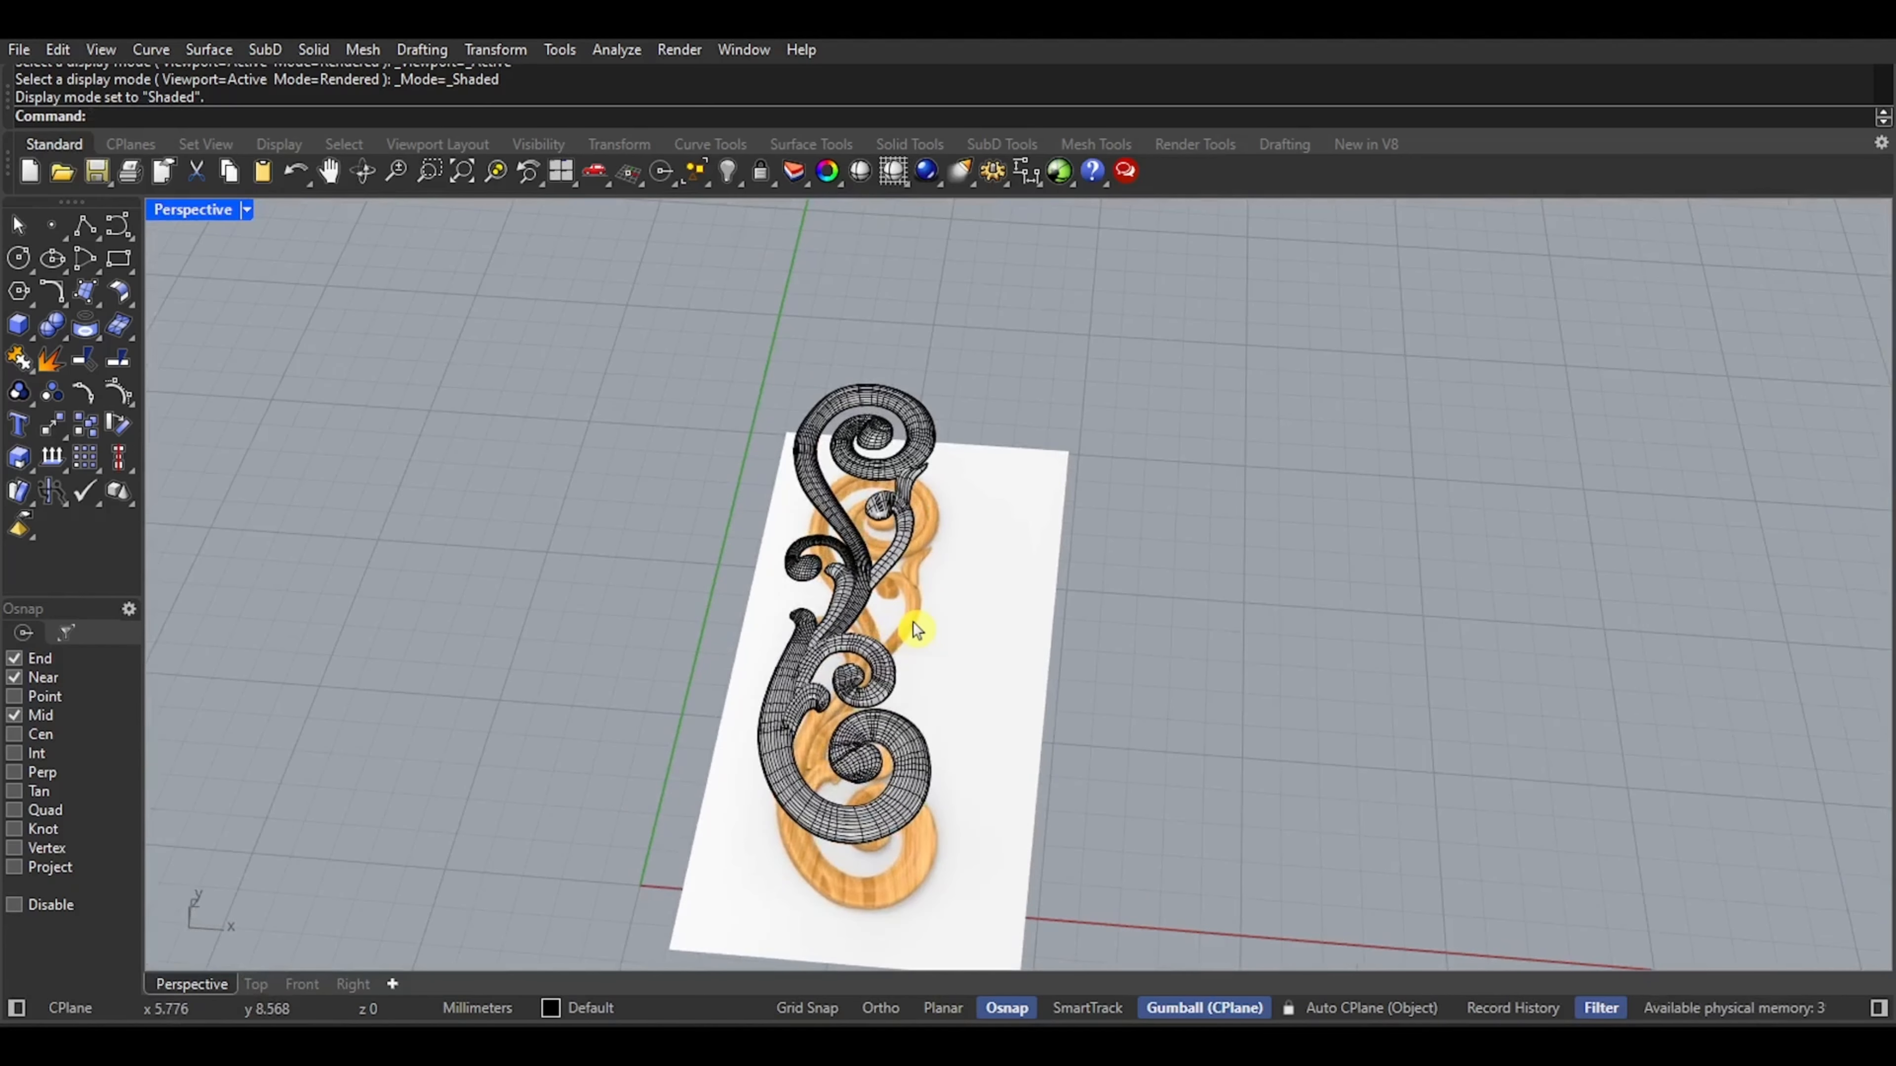
key("ctrl+alt+l")
left_click(912, 622)
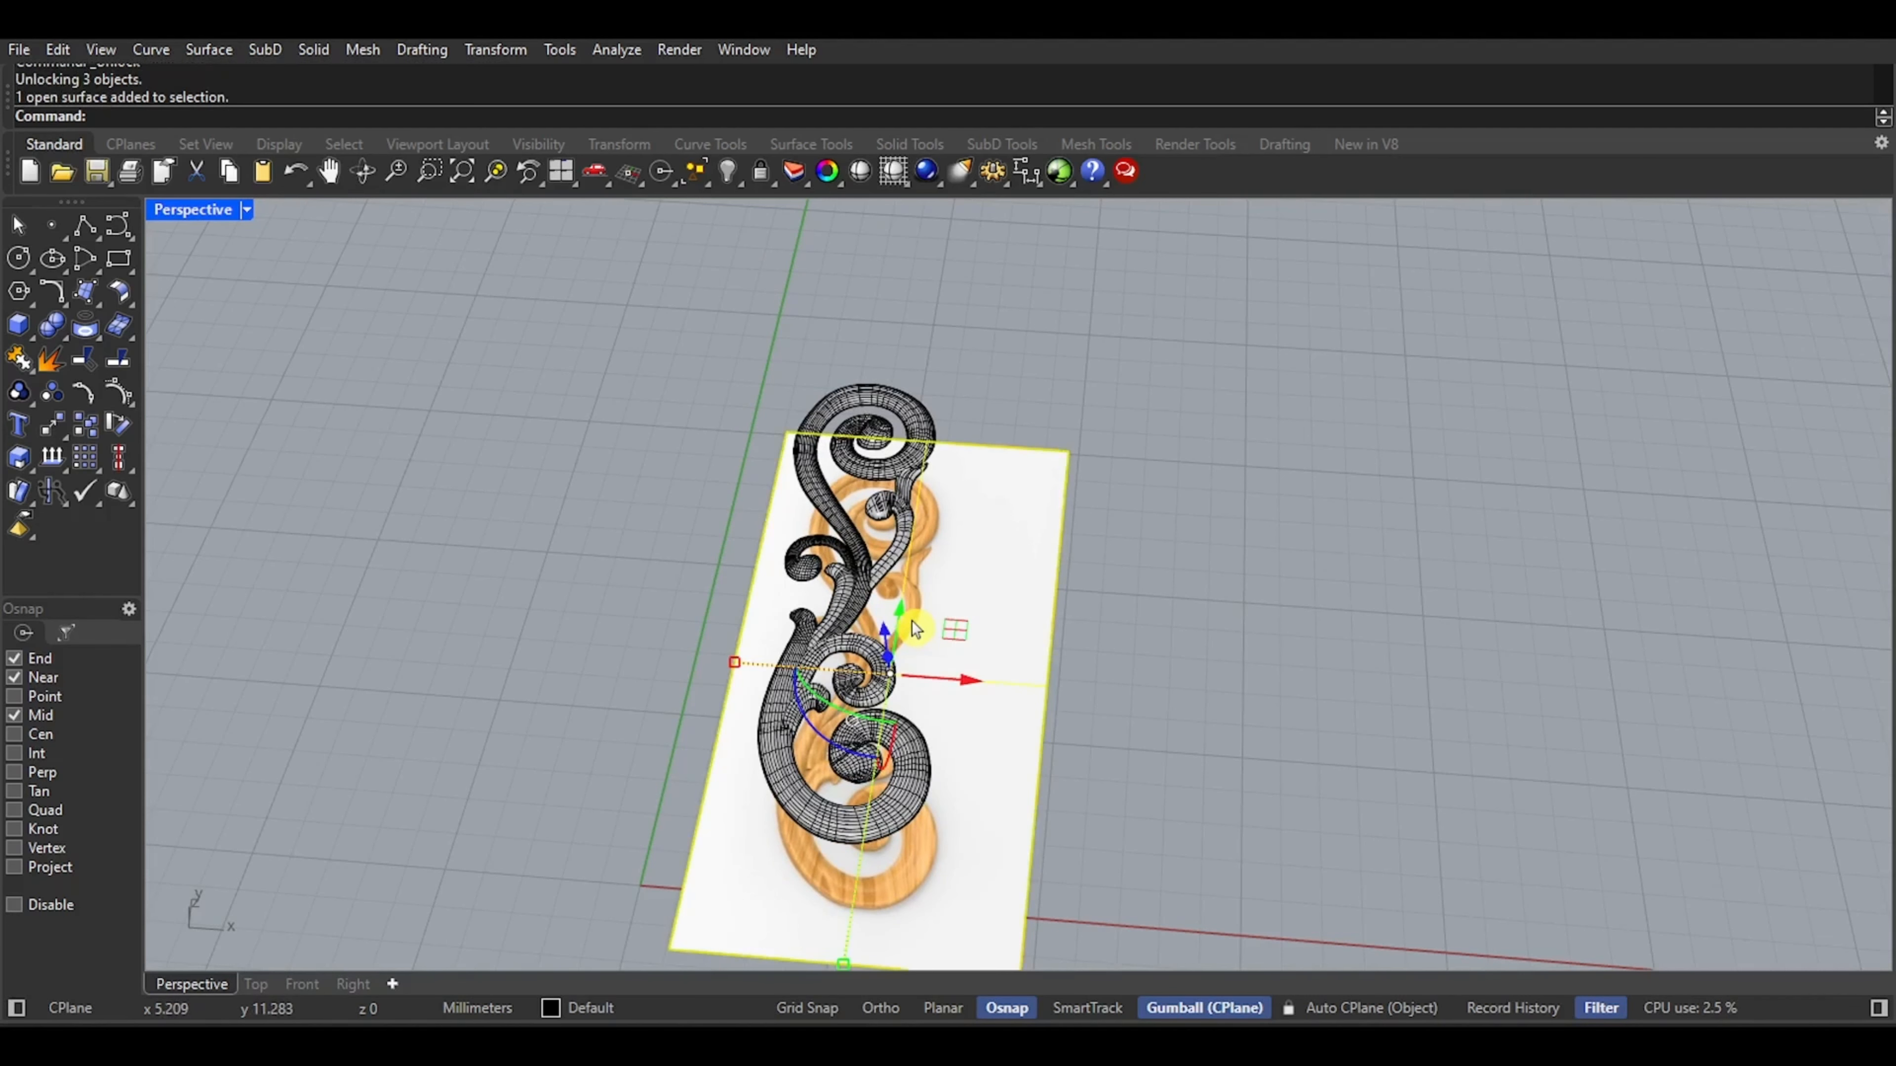
key("ctrl+h")
Fit the whole ornament in the perspective view and show it at an angle in rendered display
scroll(915, 630, "down", 3)
middle_click(909, 594)
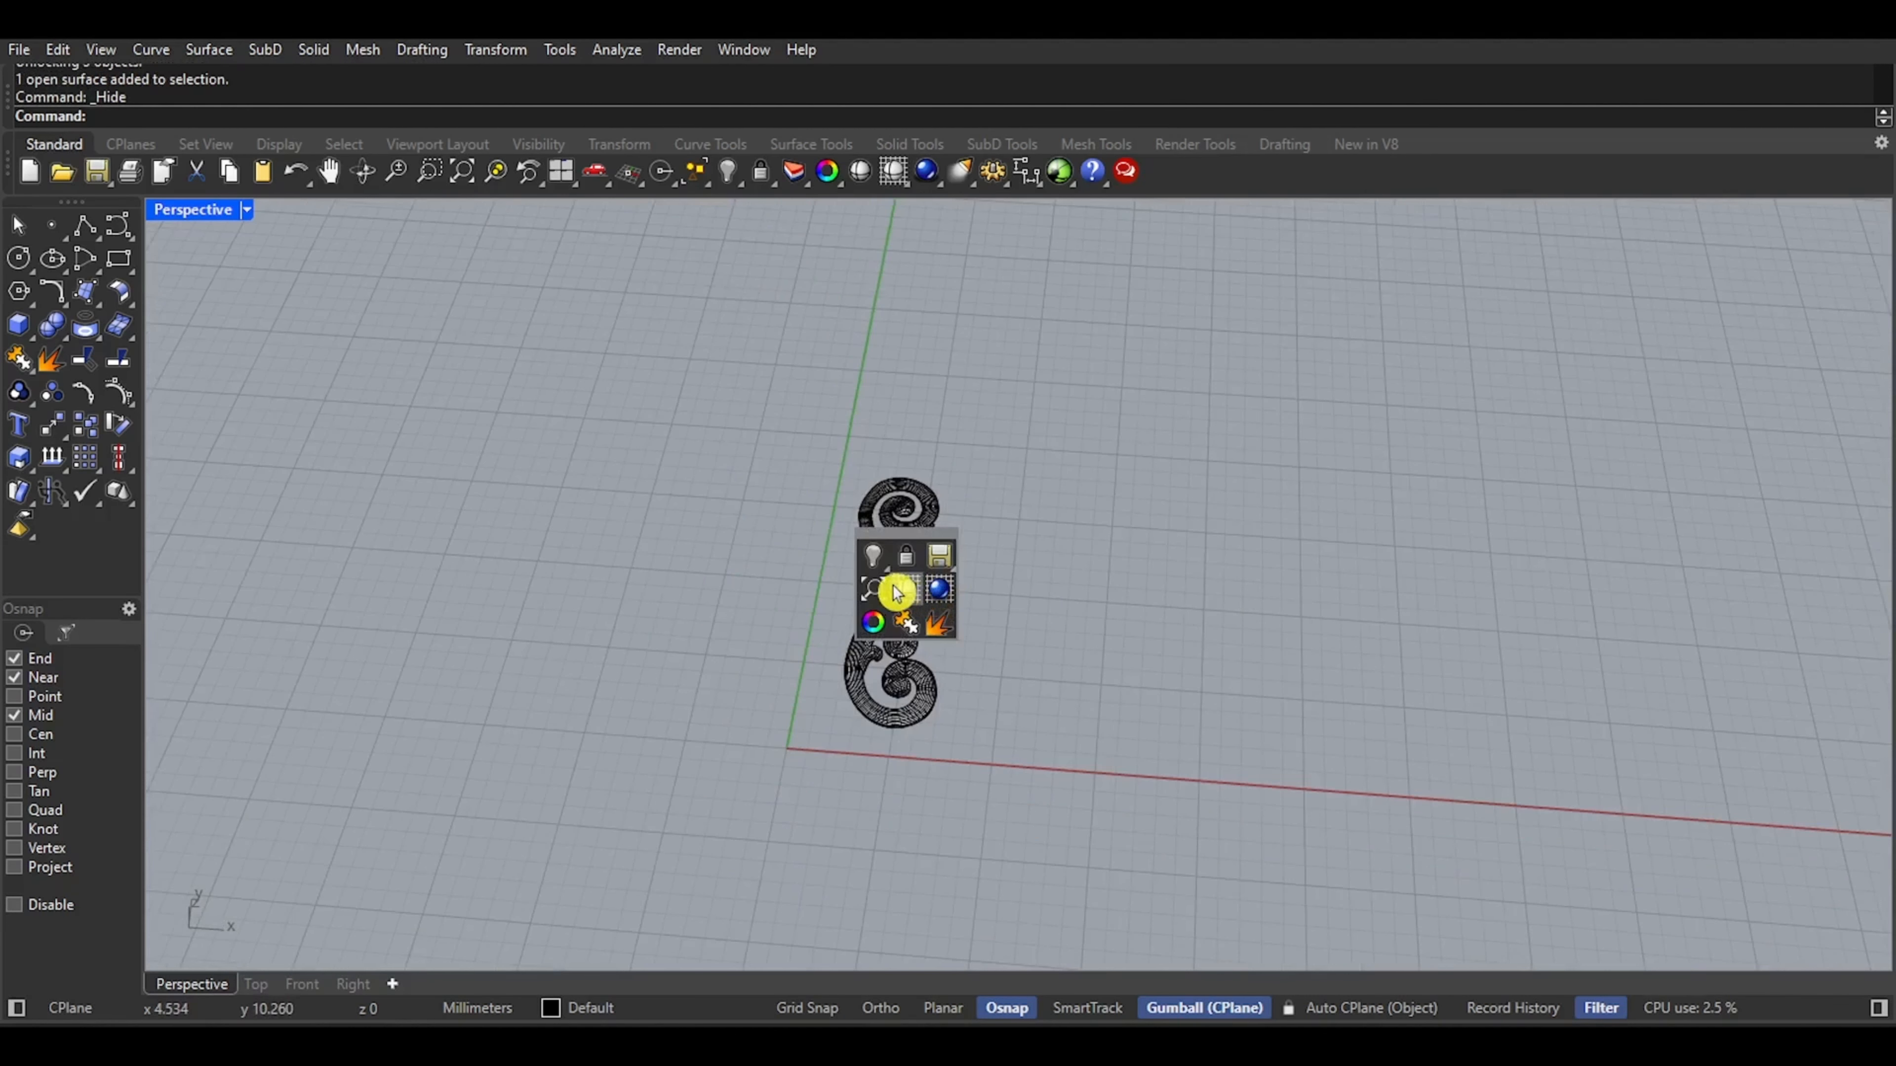
left_click(870, 597)
middle_click(946, 593)
left_click(976, 590)
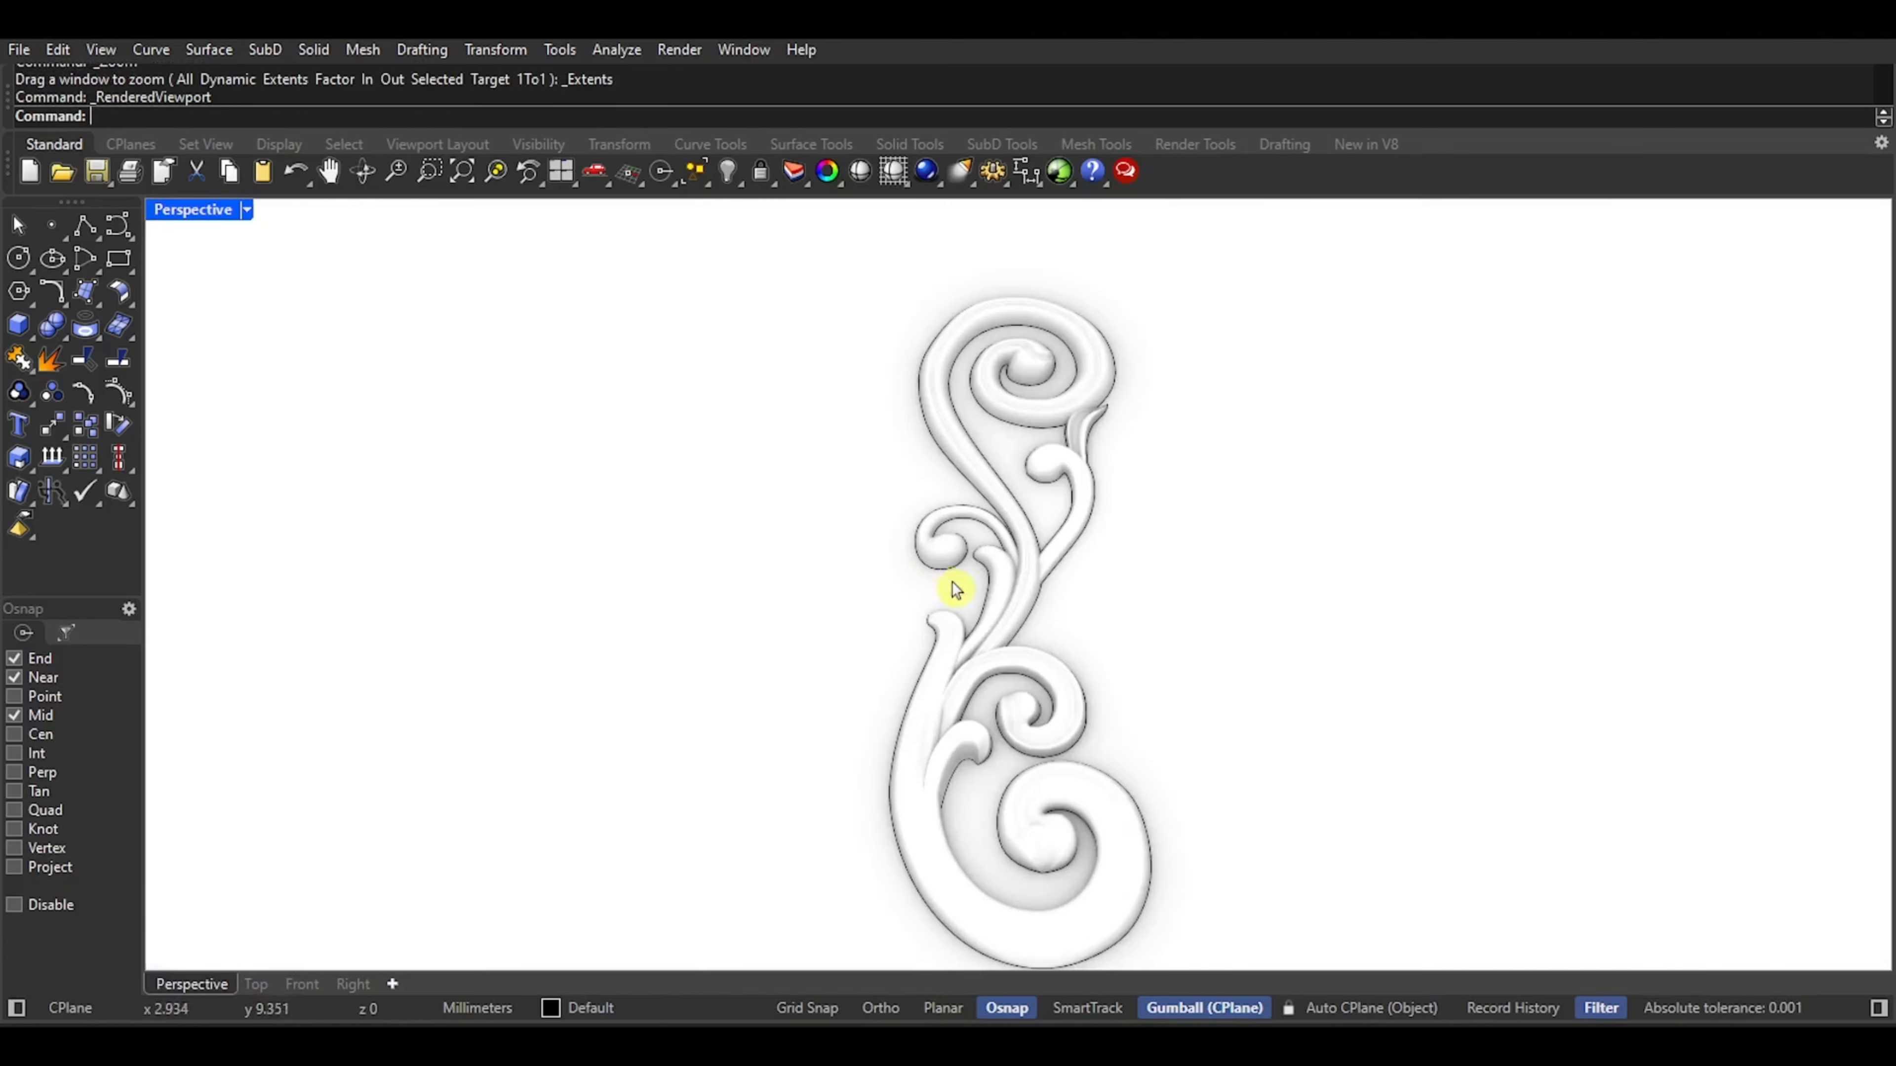
right_click_drag(796, 574, 915, 239)
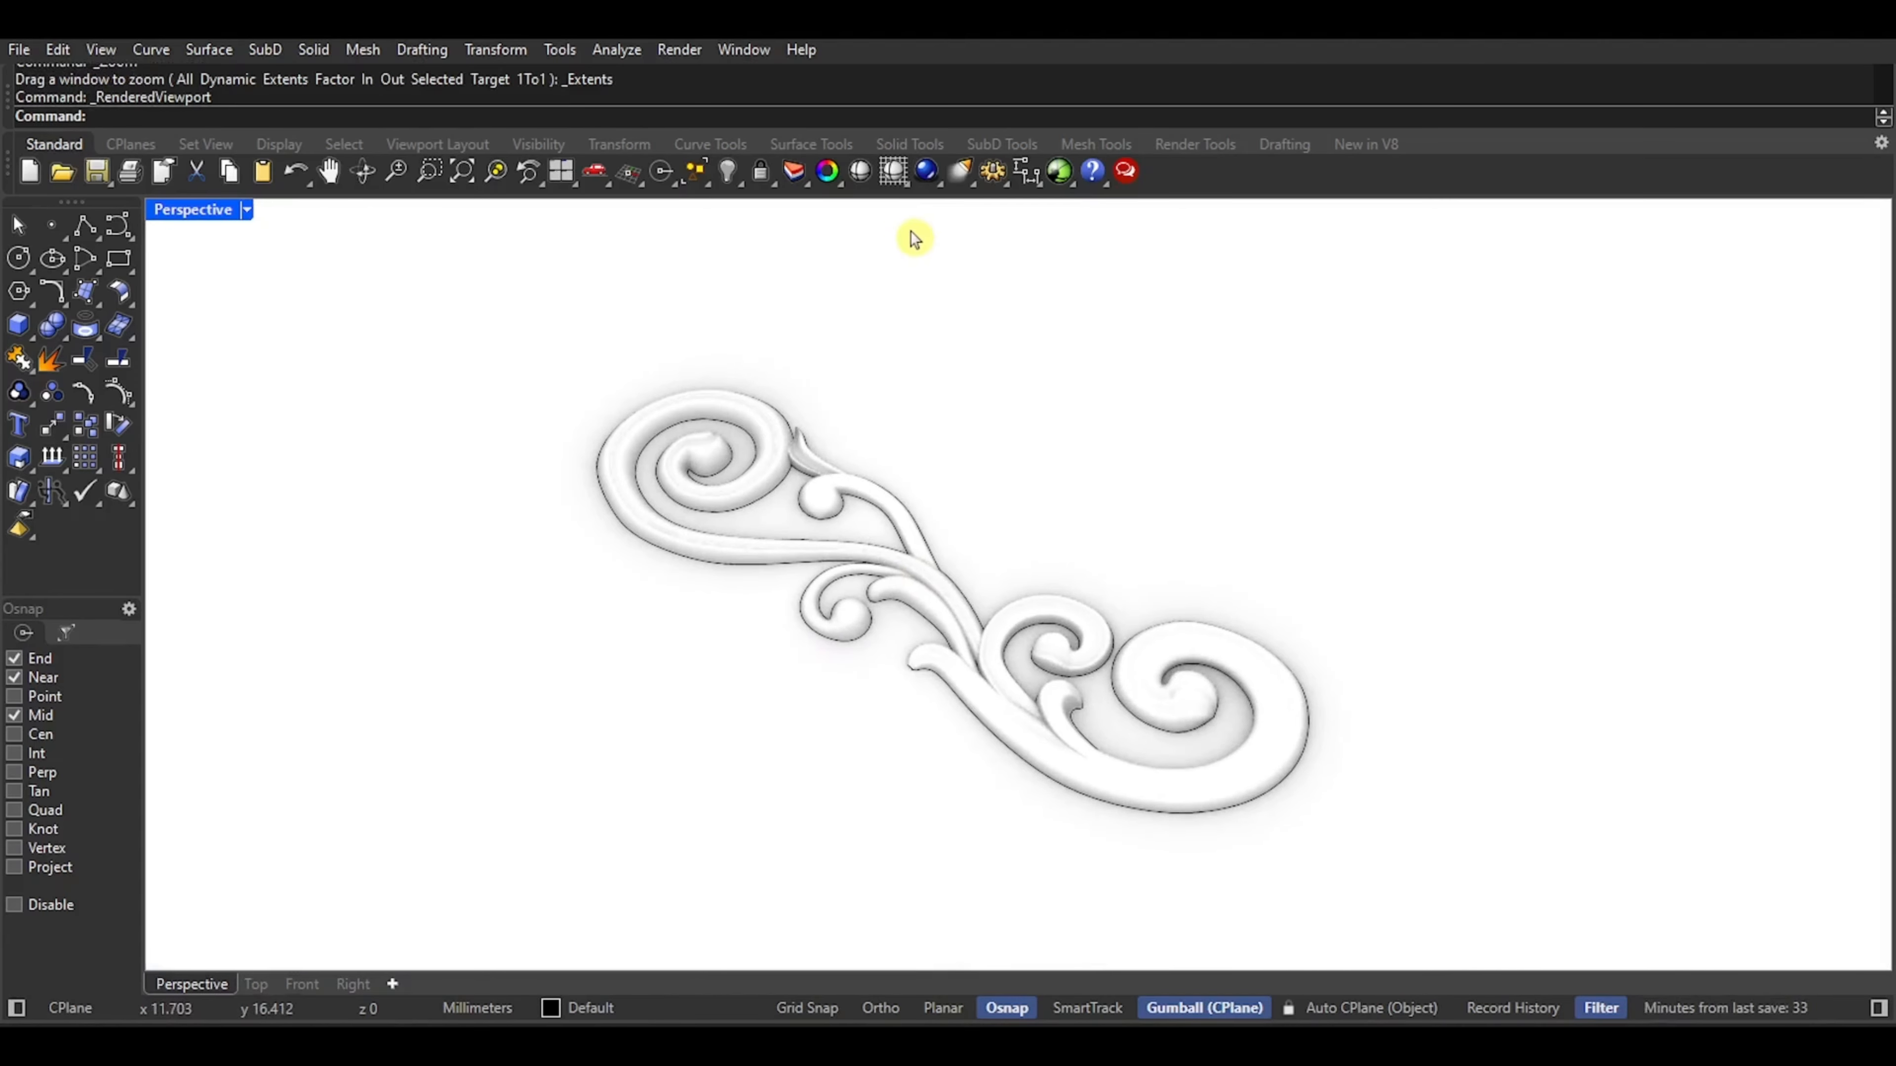
Set the render background's solid color to Dark Gray and examine the whole ornament against it
left_click(931, 177)
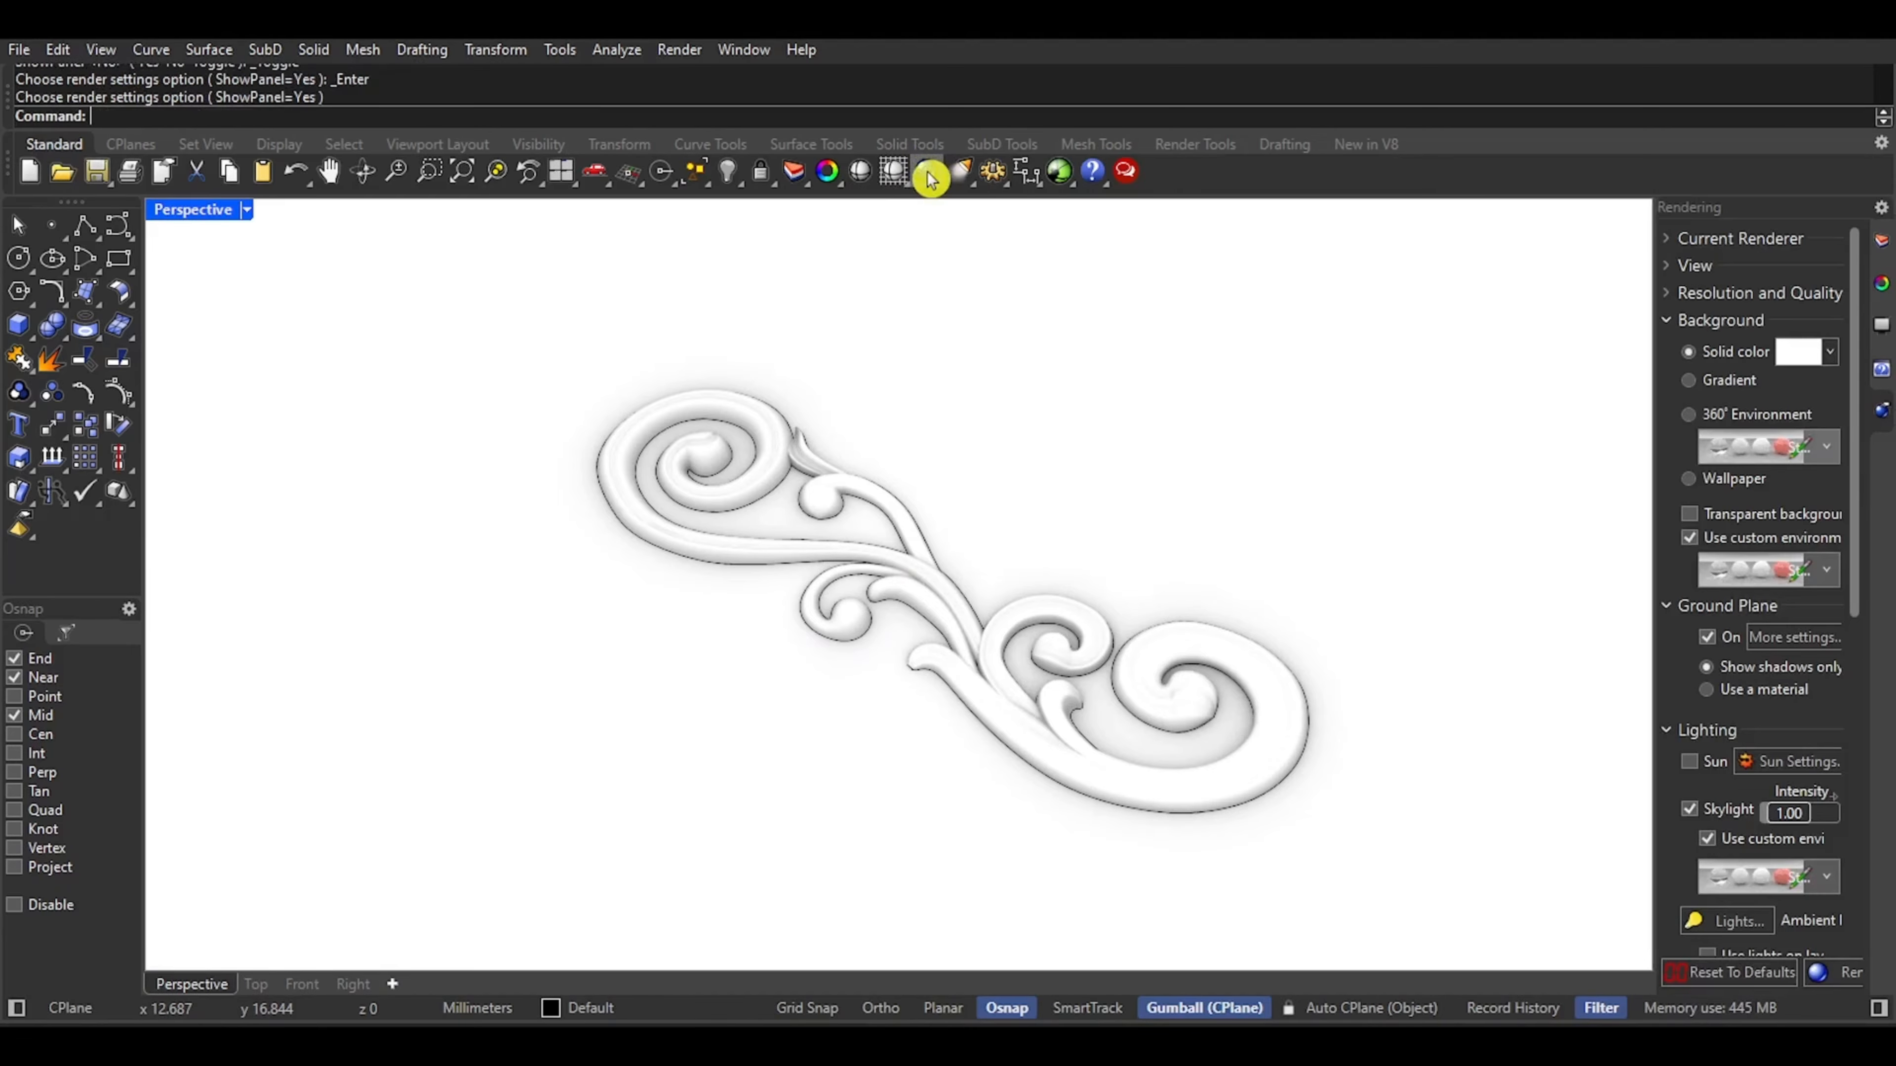
left_click(1798, 359)
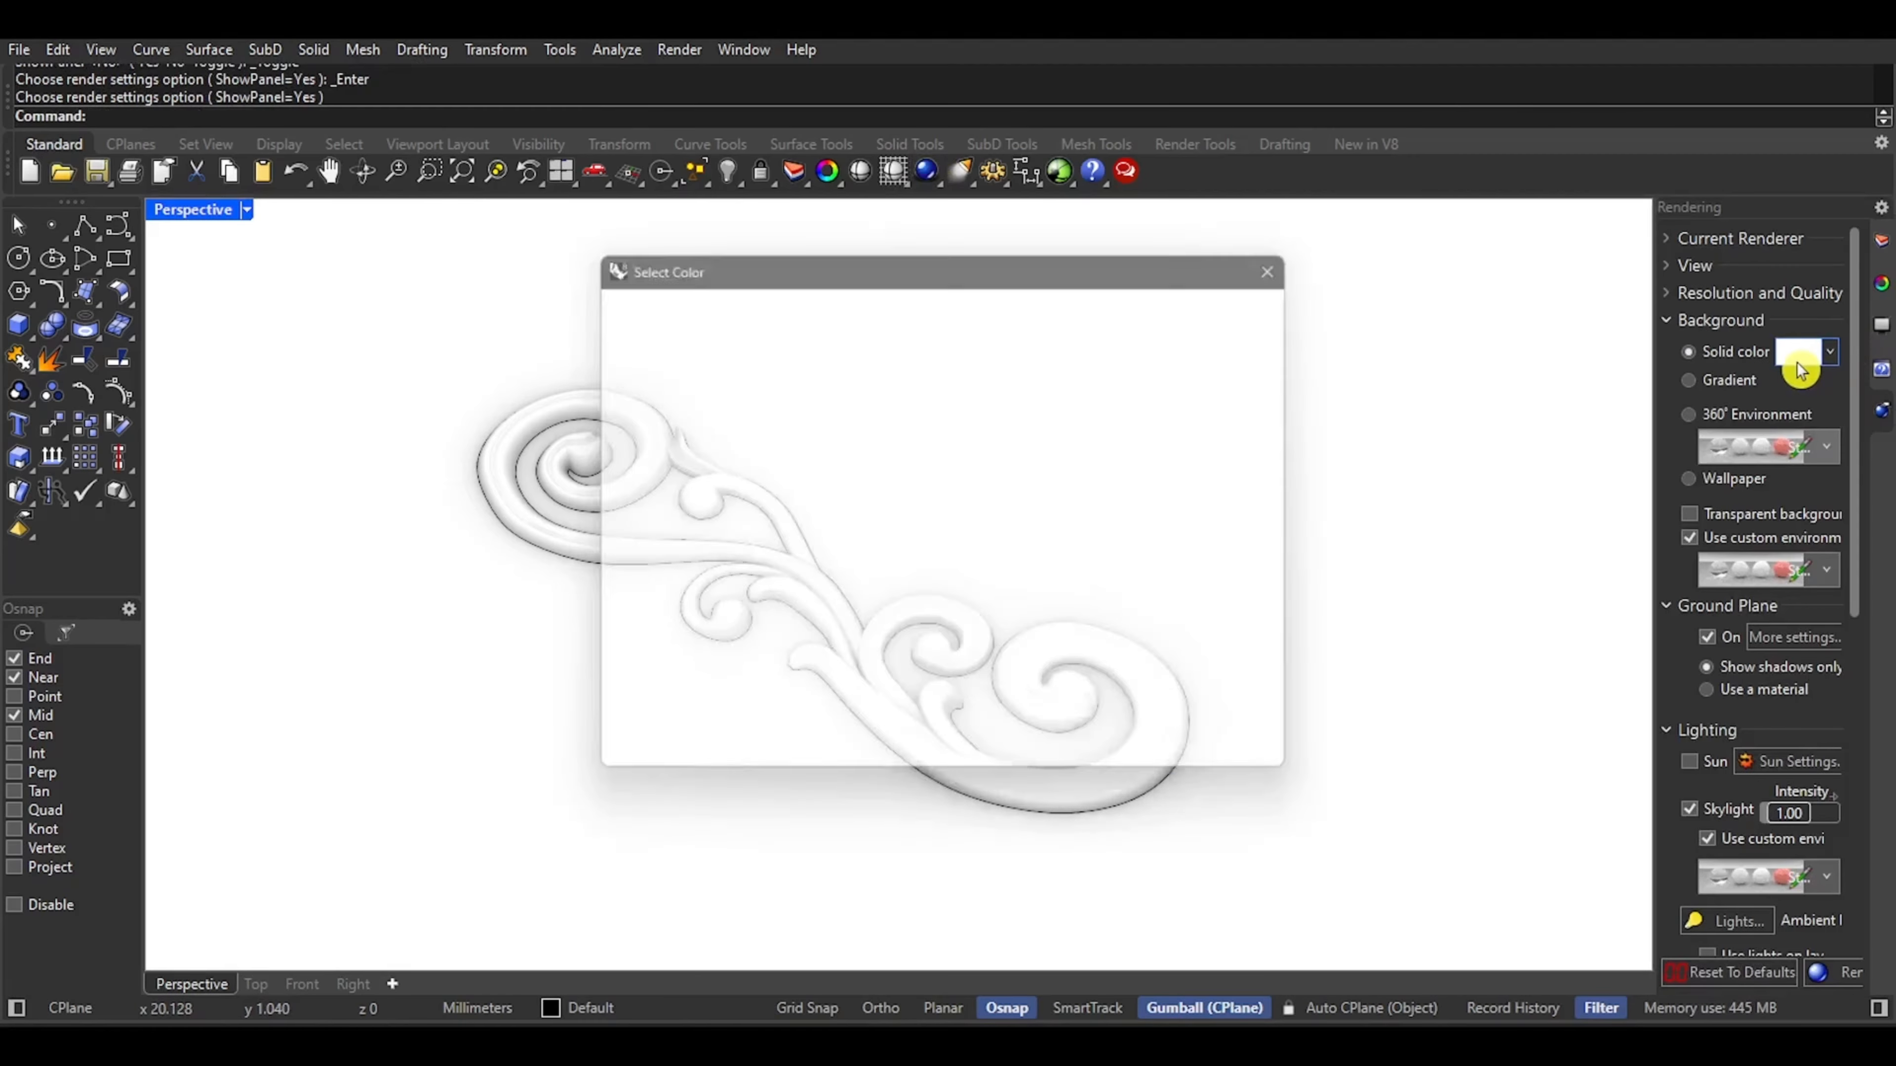
left_click(638, 358)
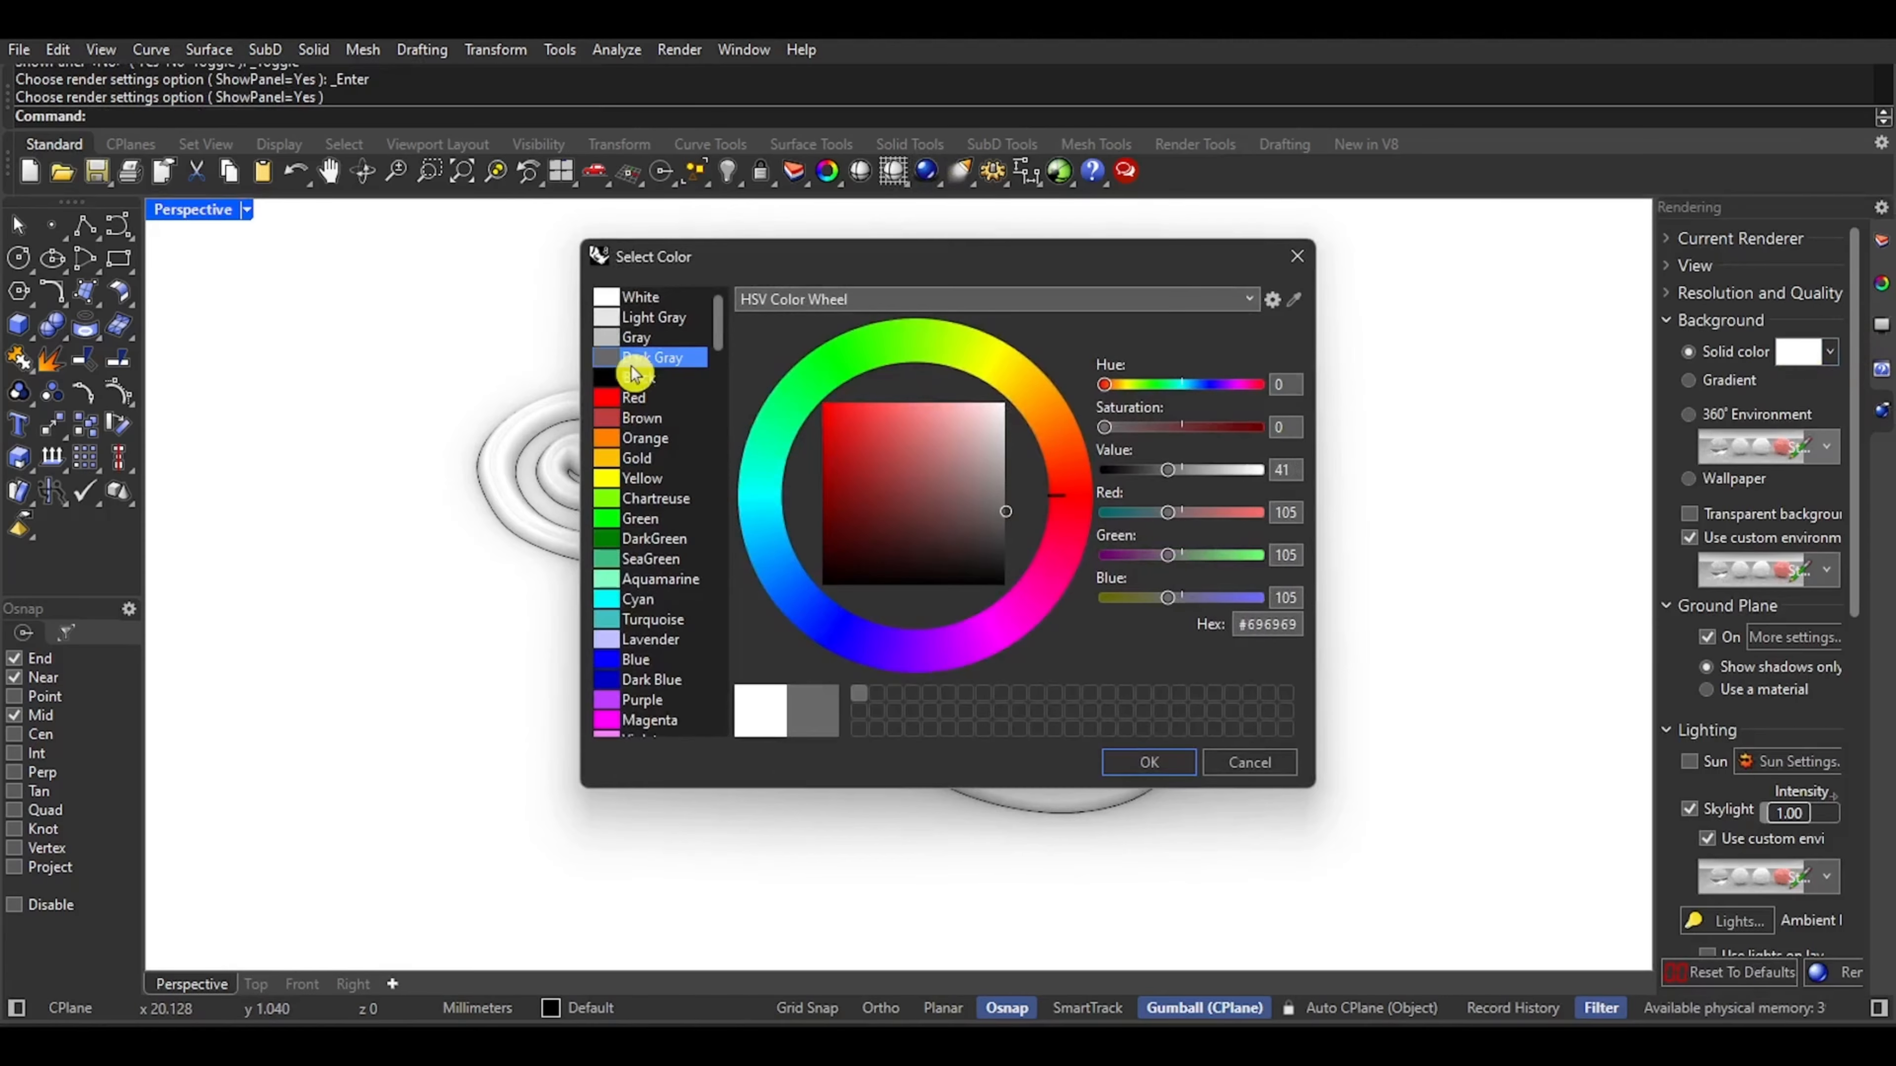
left_click(1144, 763)
right_click_drag(1078, 622, 888, 551)
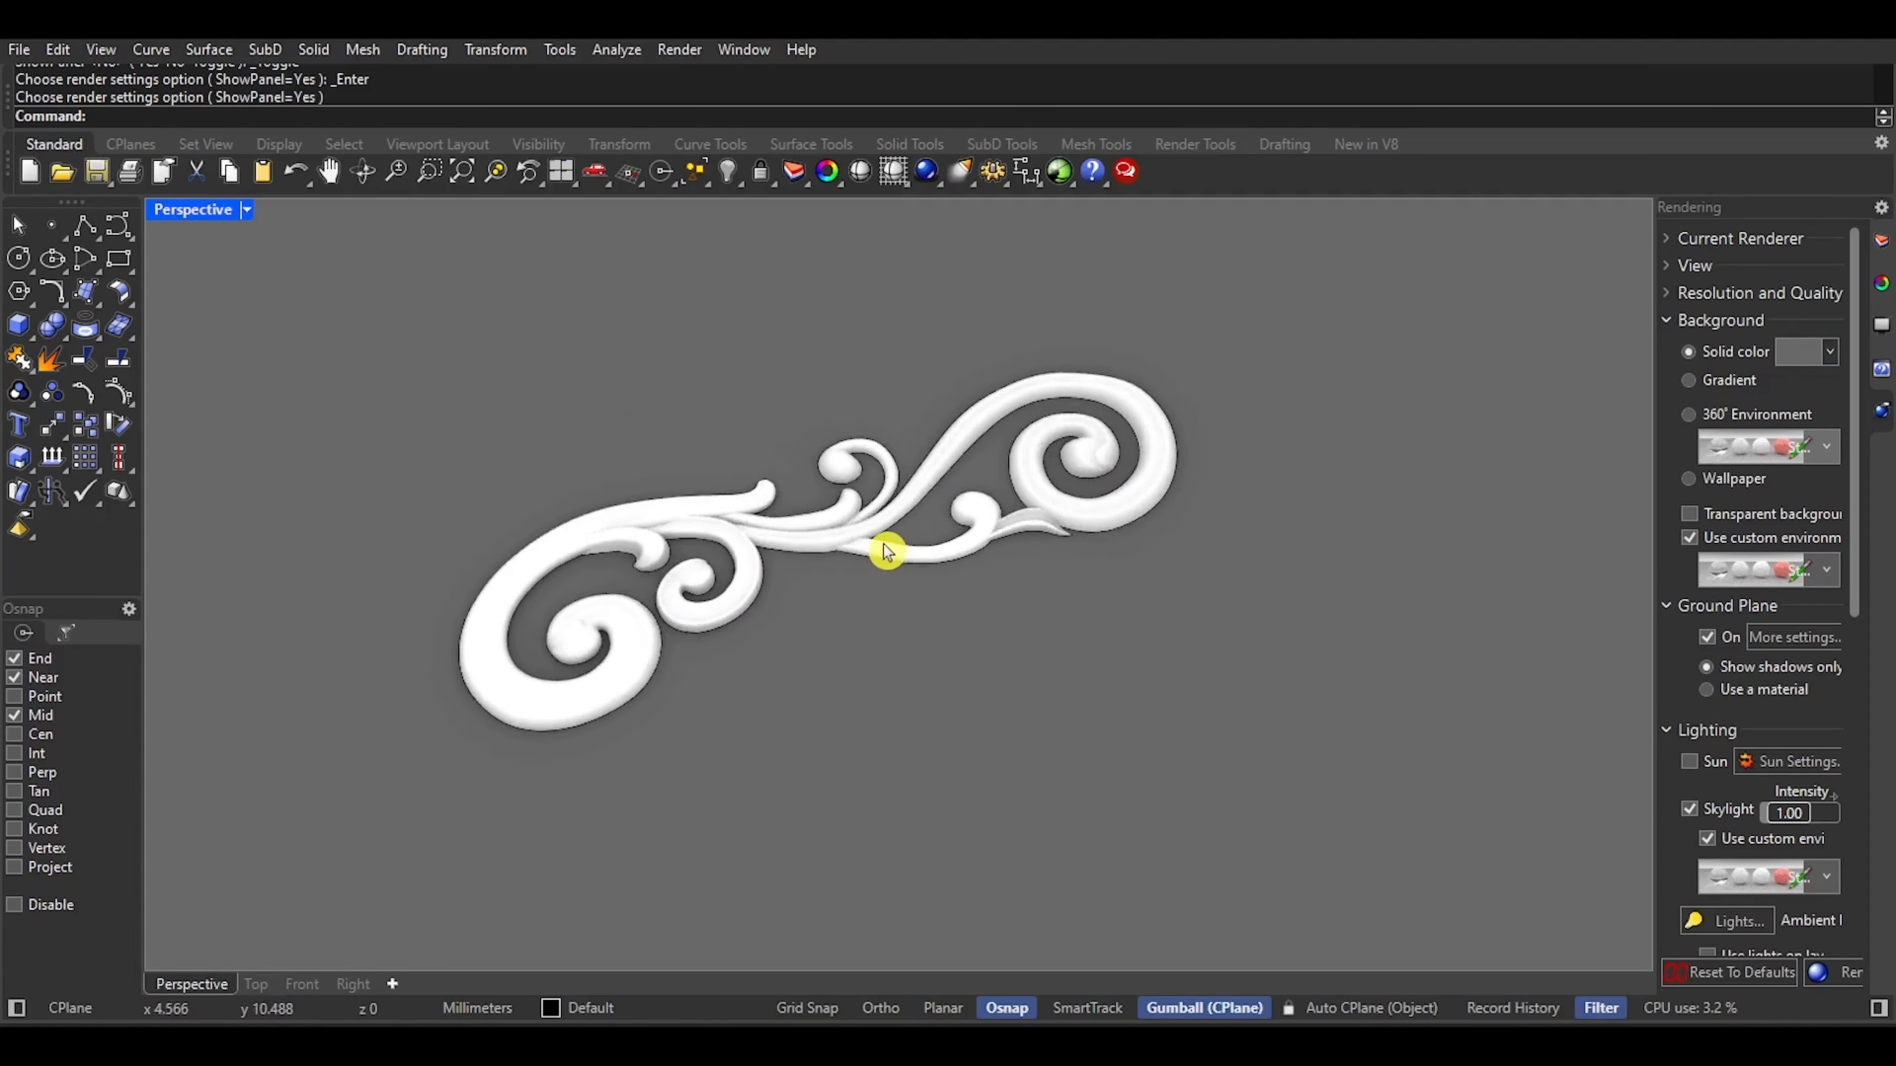
scroll(888, 545, "up", 6)
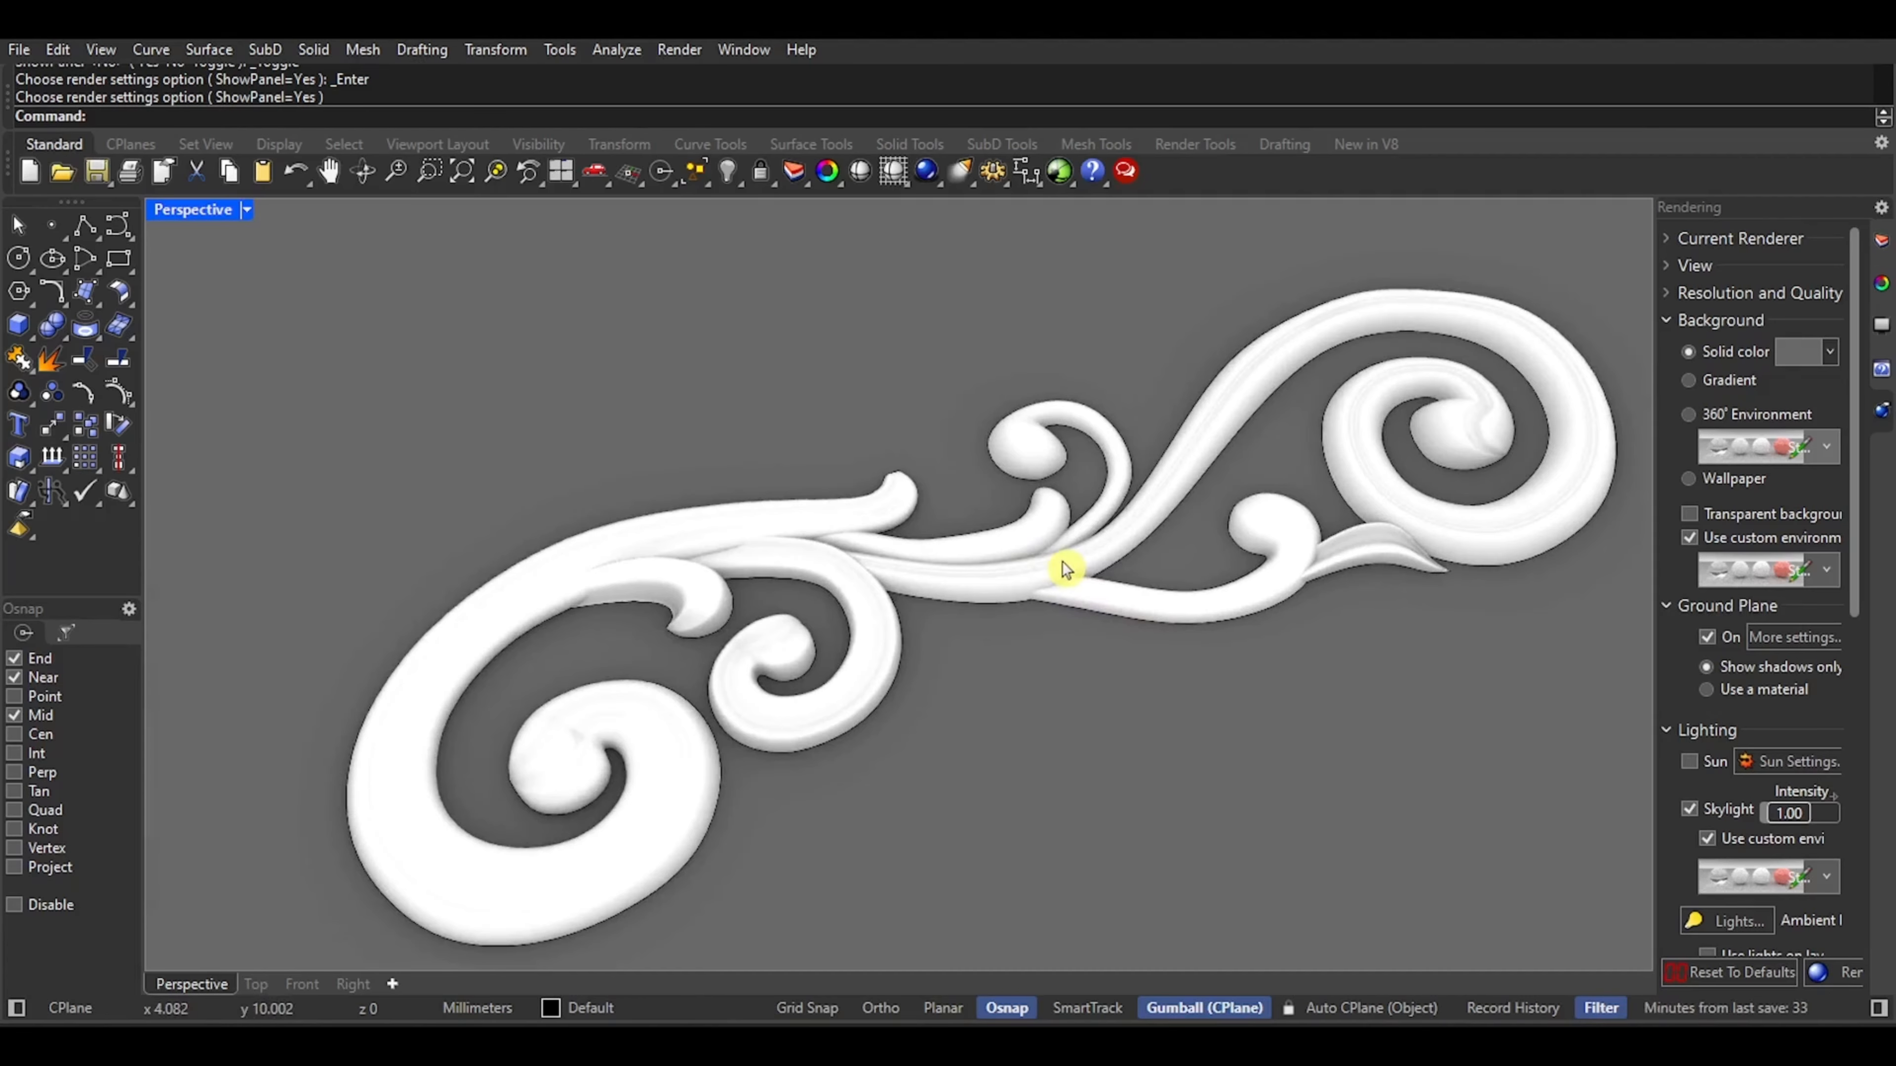
right_click_drag(774, 580, 922, 622)
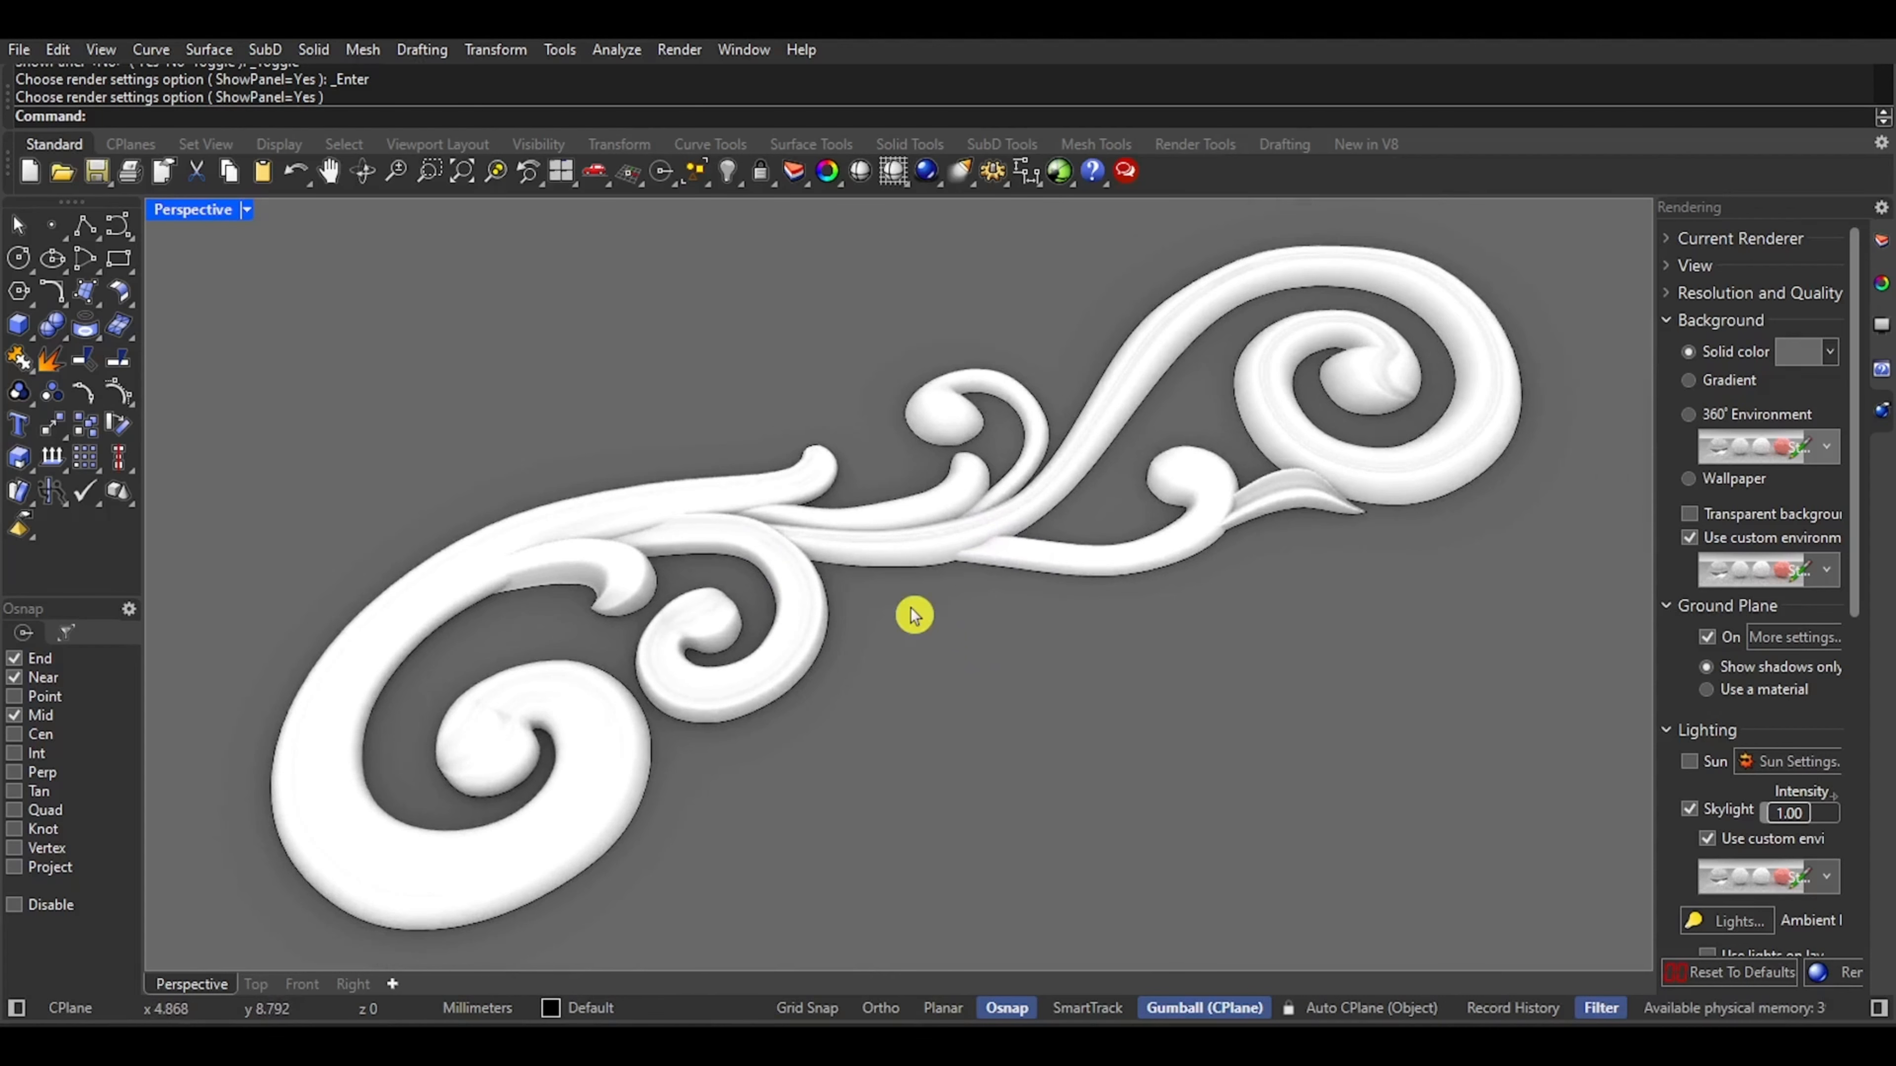